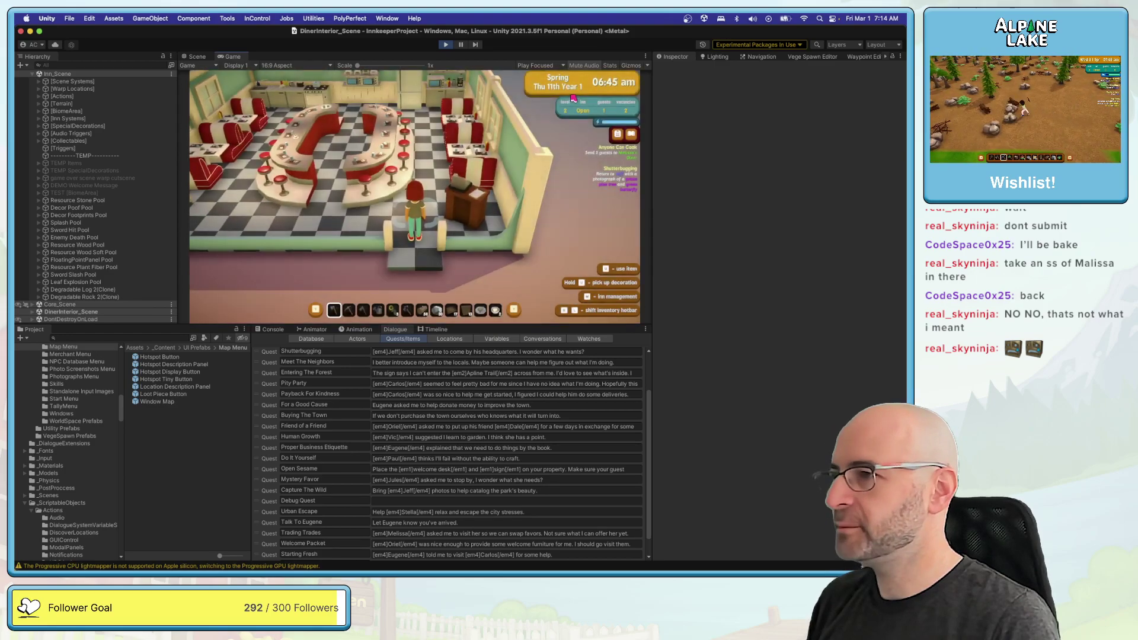
# Step: Walk the character into the diner up to the counter and maximize the Game view
pyautogui.press('w')
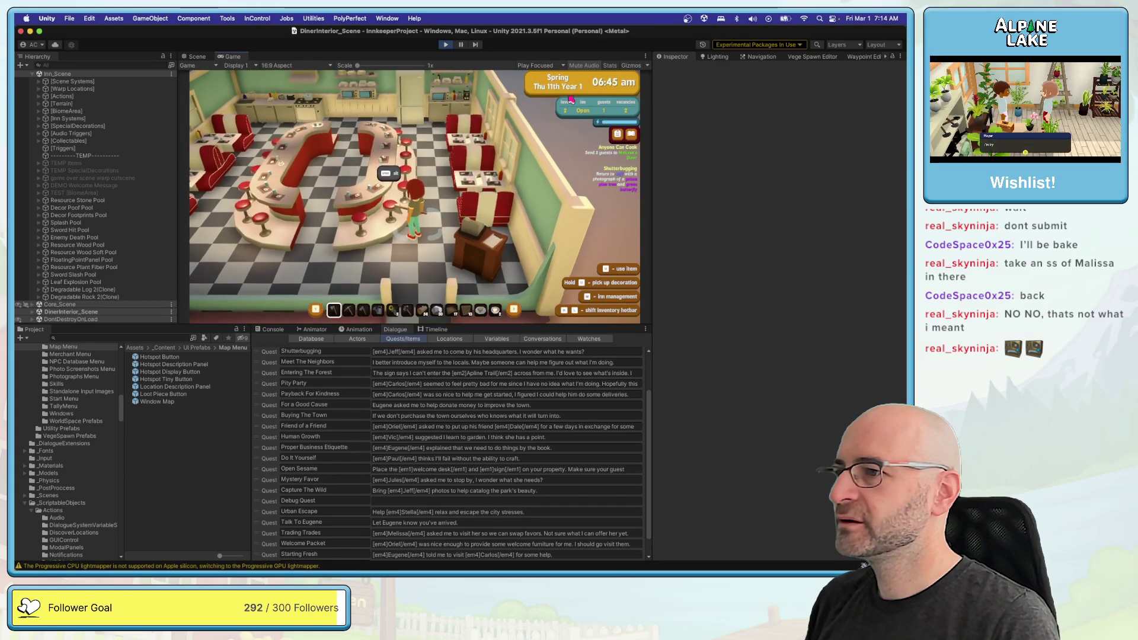
pyautogui.press('a')
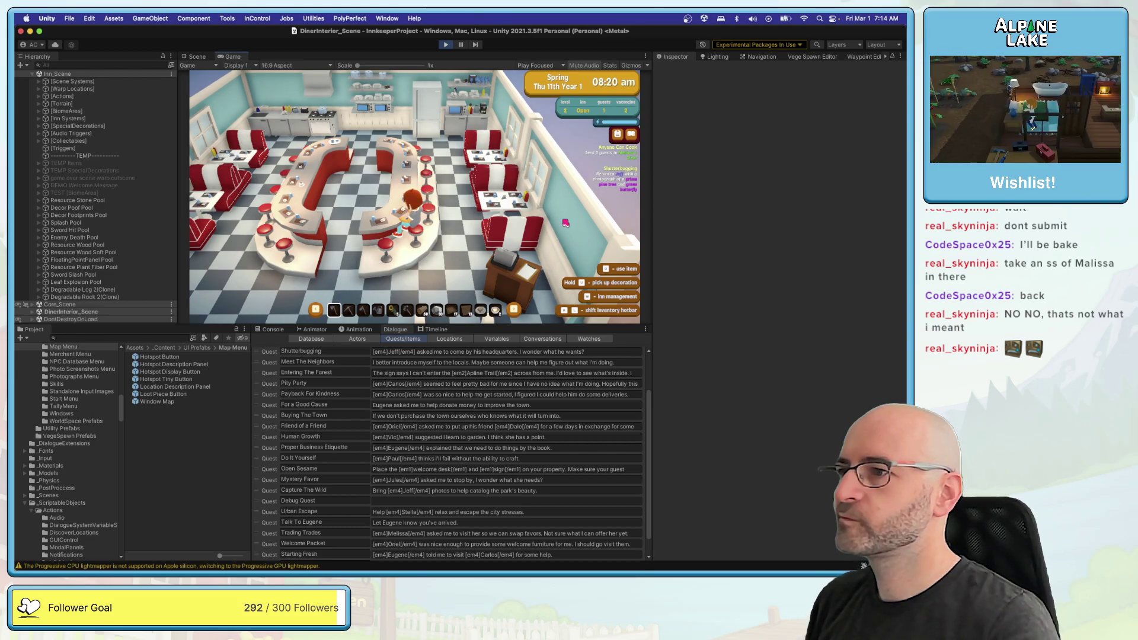
pyautogui.hotkey('shift', 'space')
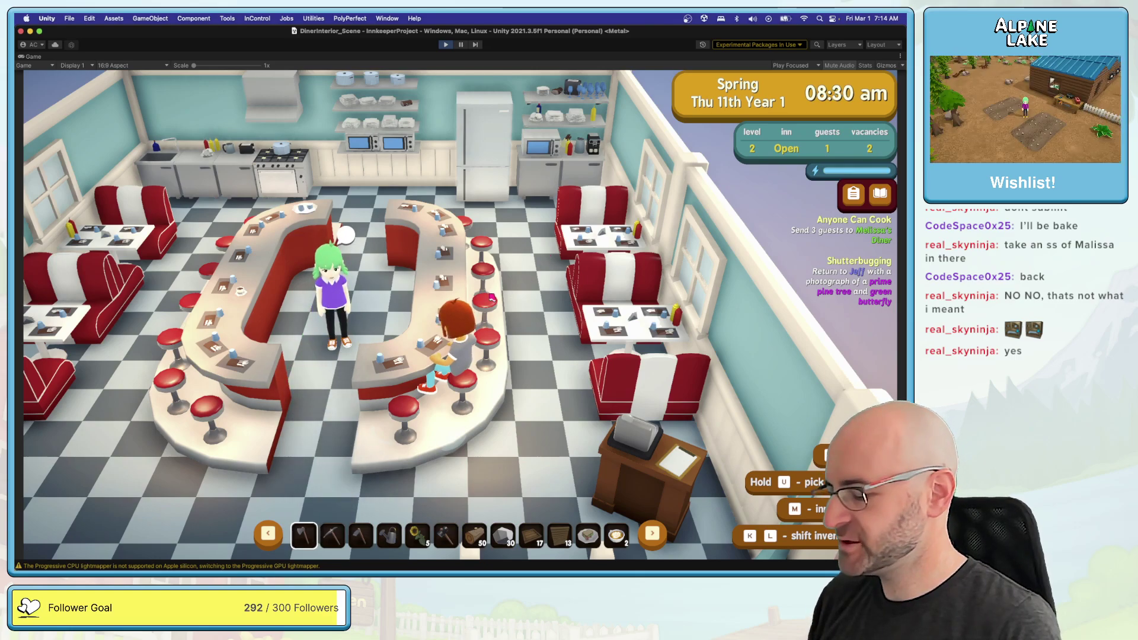
# Step: Screenshot the full Game view, stand the character up from the stool, then stop Play mode
pyautogui.press('super+shift+4')
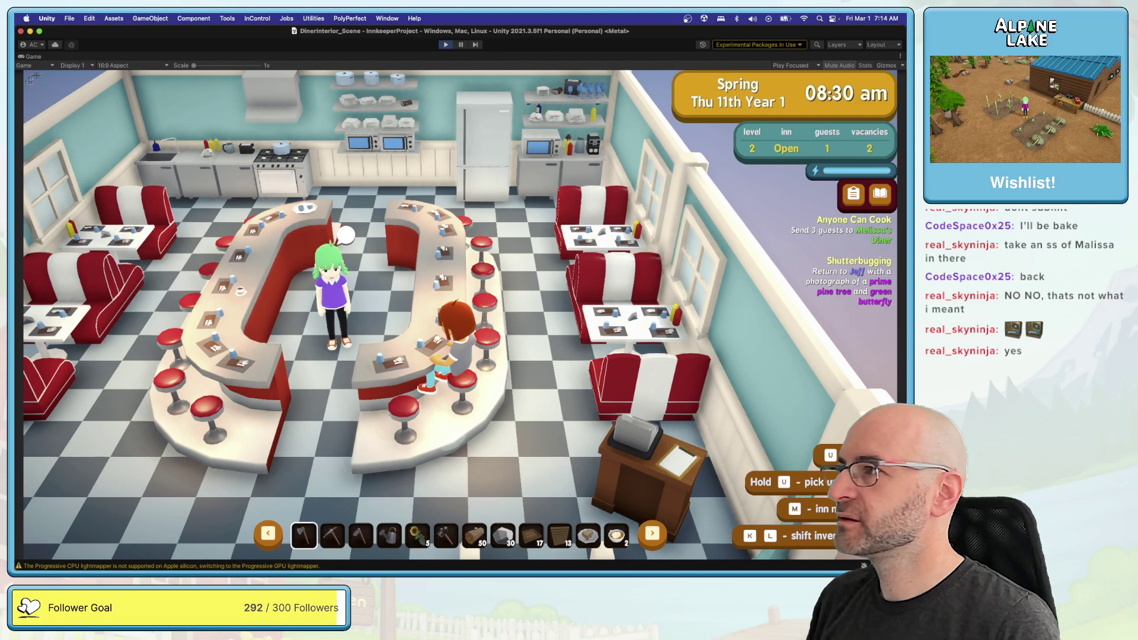
pyautogui.moveTo(24, 71); pyautogui.dragTo(897, 559)
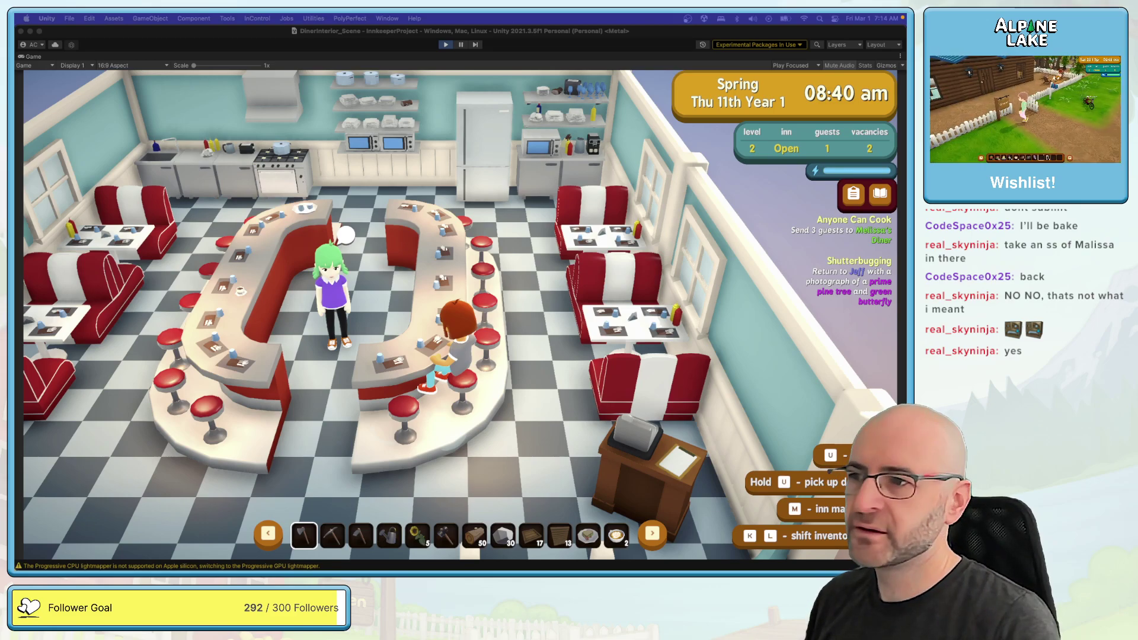
pyautogui.click(473, 130)
pyautogui.press('space')
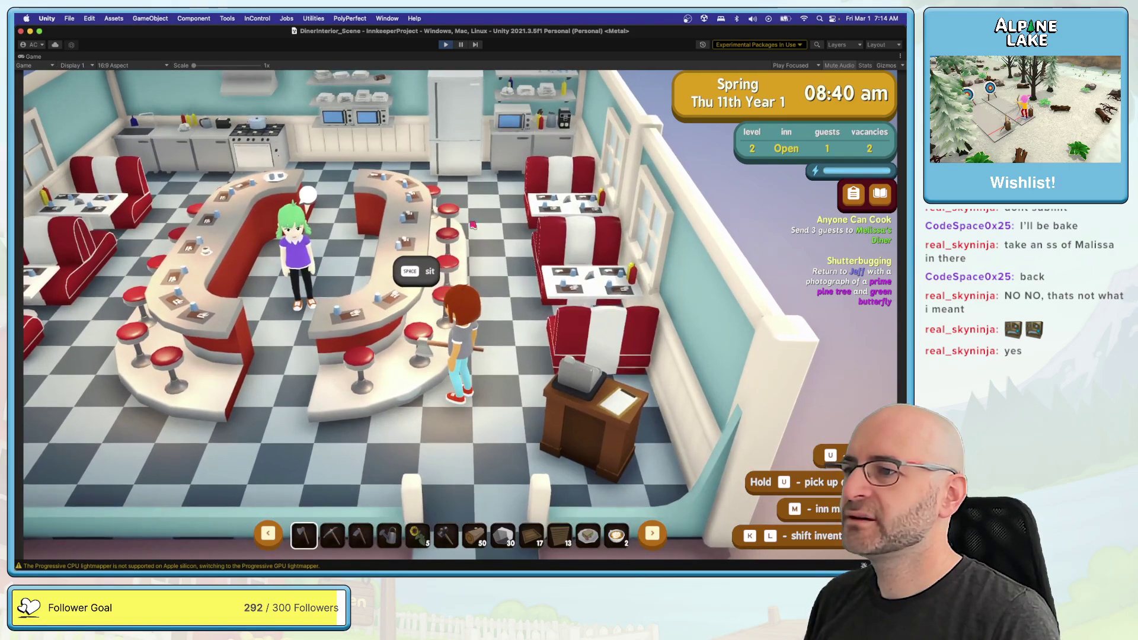
pyautogui.press('super+Tab')
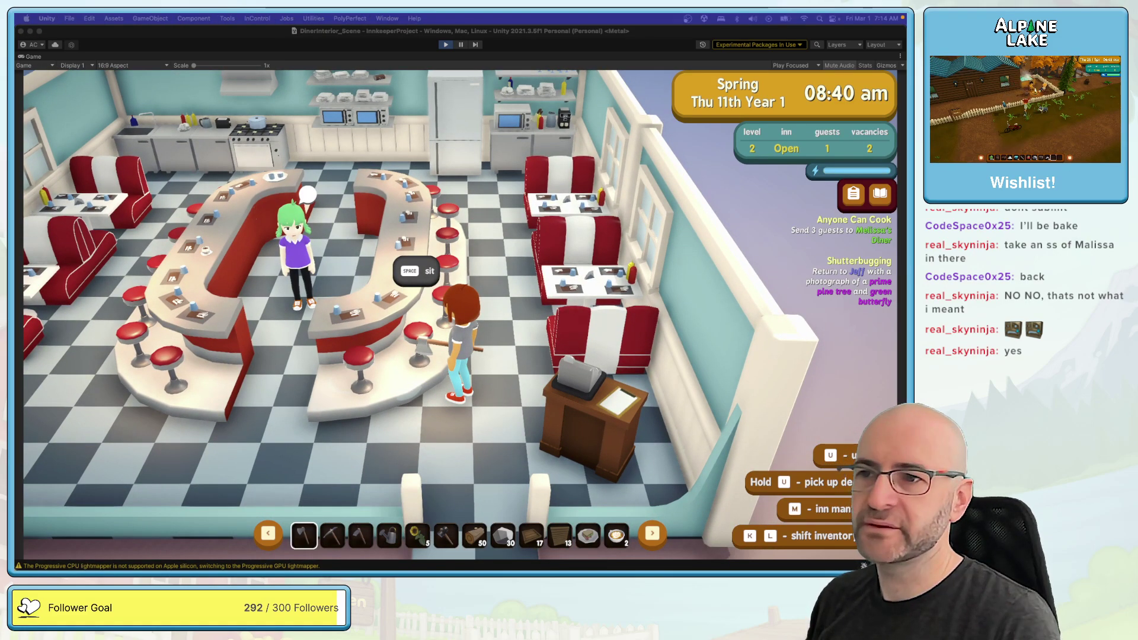
pyautogui.click(469, 265)
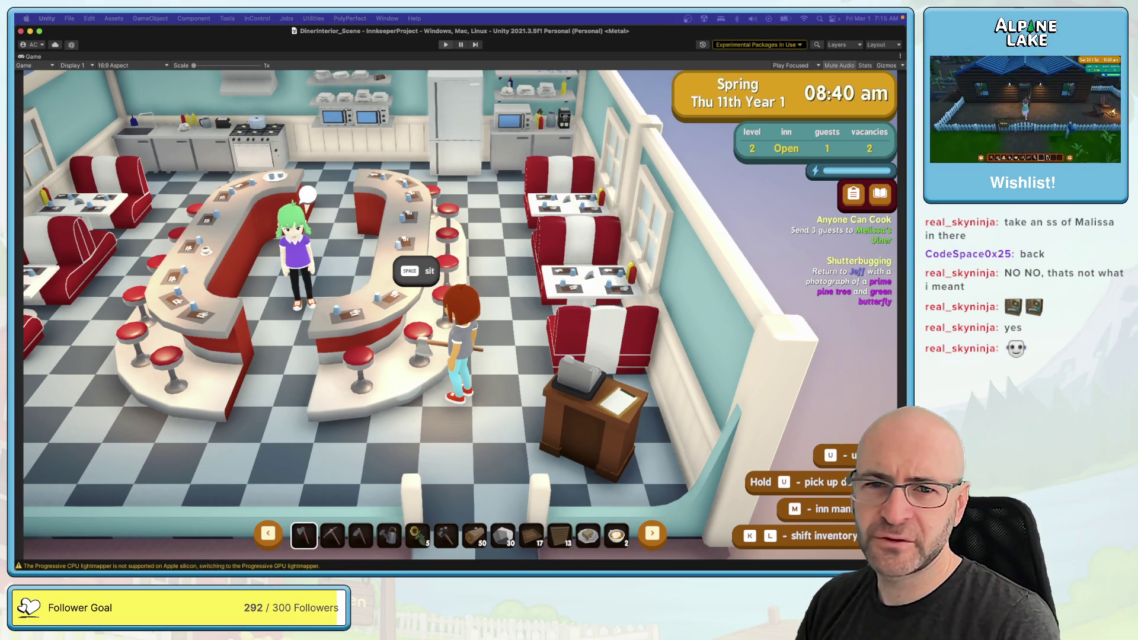
pyautogui.press('super+p')
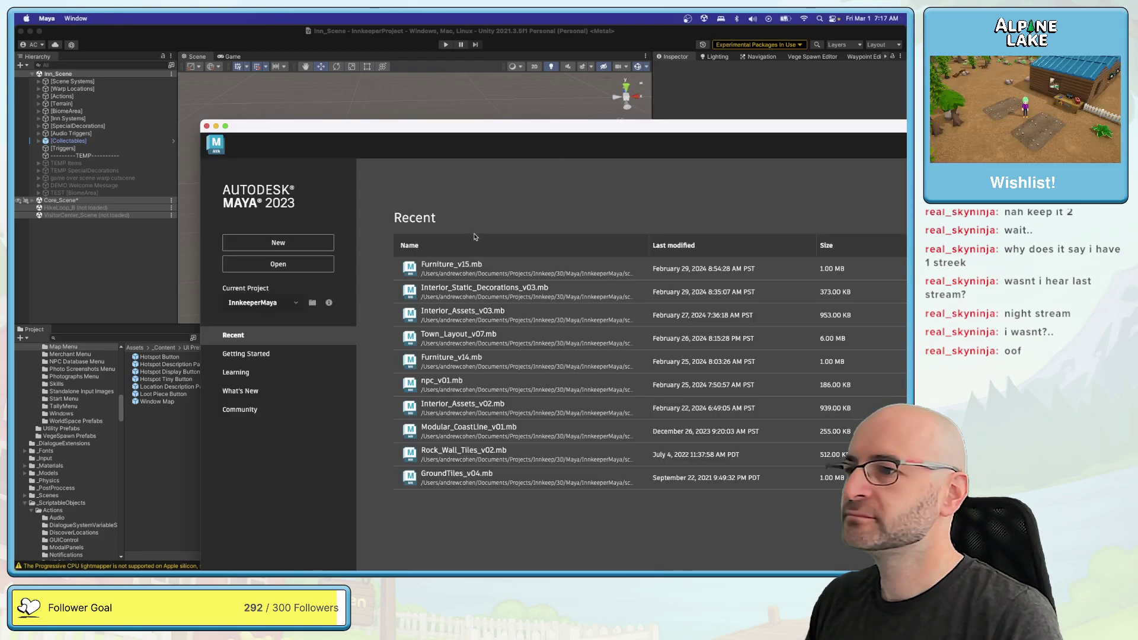
# Step: Open Furniture_v15.mb from recent files, maximize the Maya window, and select the portrait's mustache
pyautogui.click(466, 266)
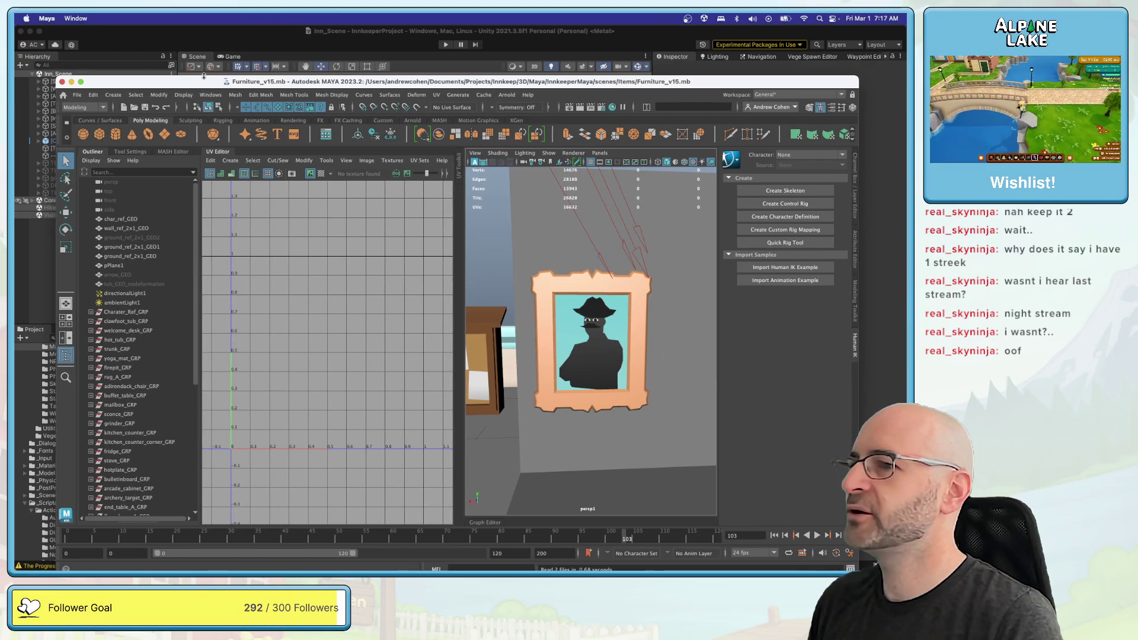
pyautogui.moveTo(224, 95); pyautogui.dragTo(217, 60)
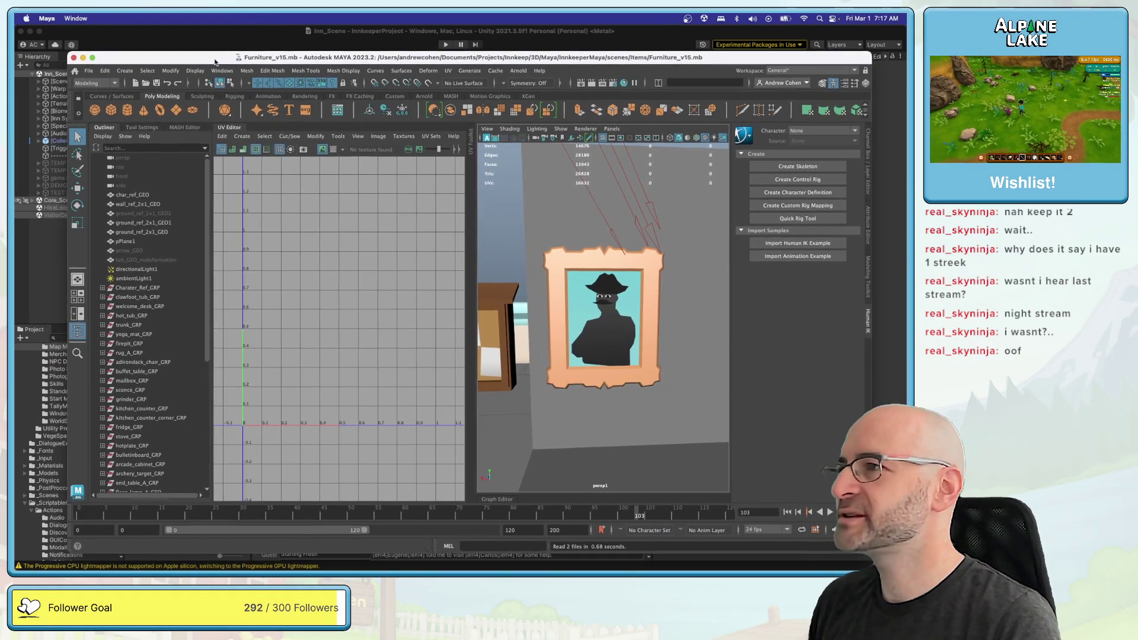
pyautogui.doubleClick(215, 59)
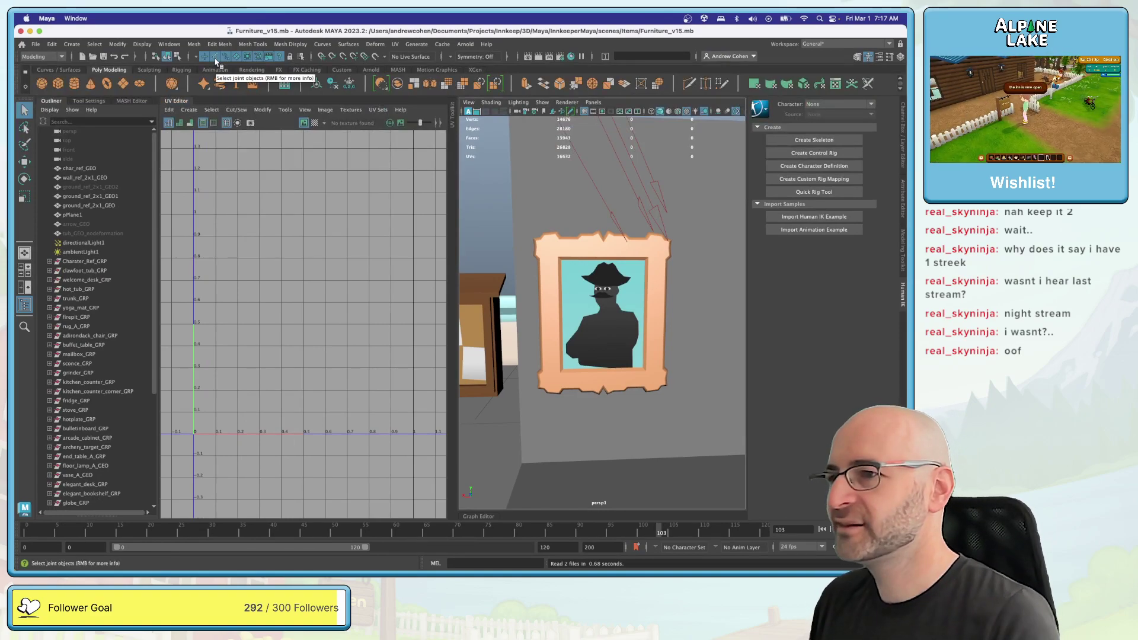
pyautogui.click(604, 297)
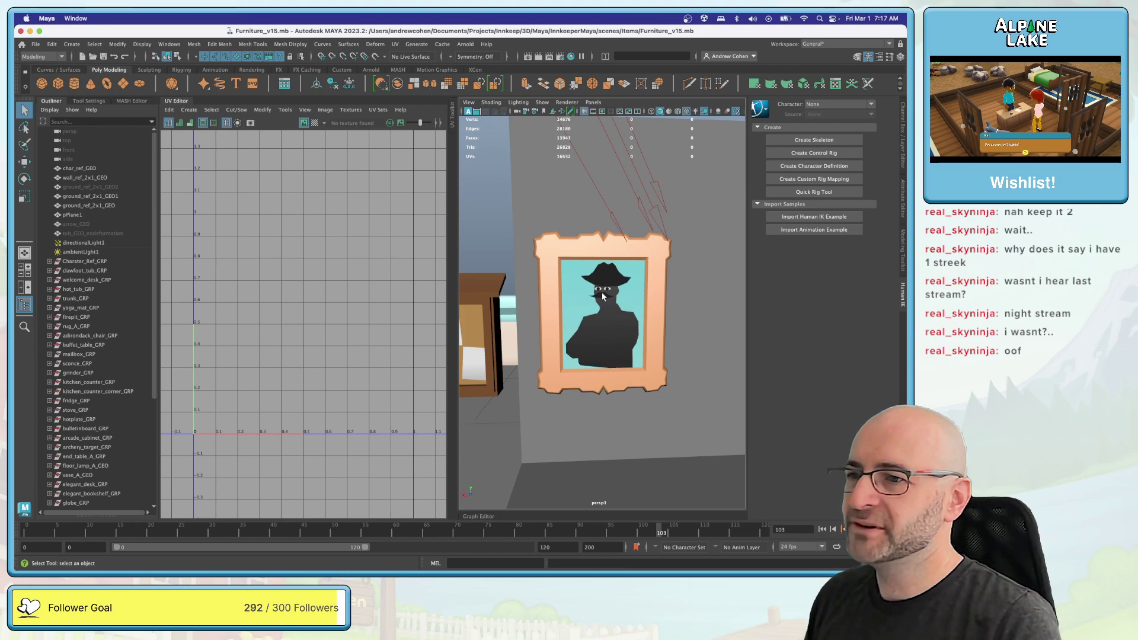
# Step: Frame the mustache and scale it down in two passes
pyautogui.press('f')
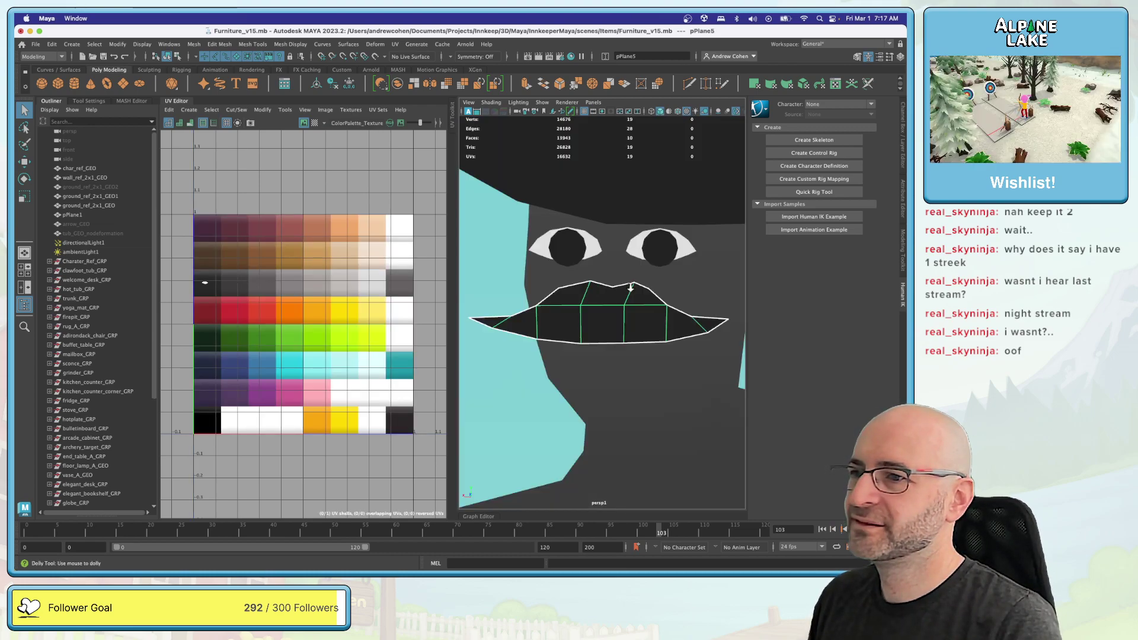
pyautogui.scroll(-3, 602, 302)
pyautogui.press('w')
pyautogui.press('r')
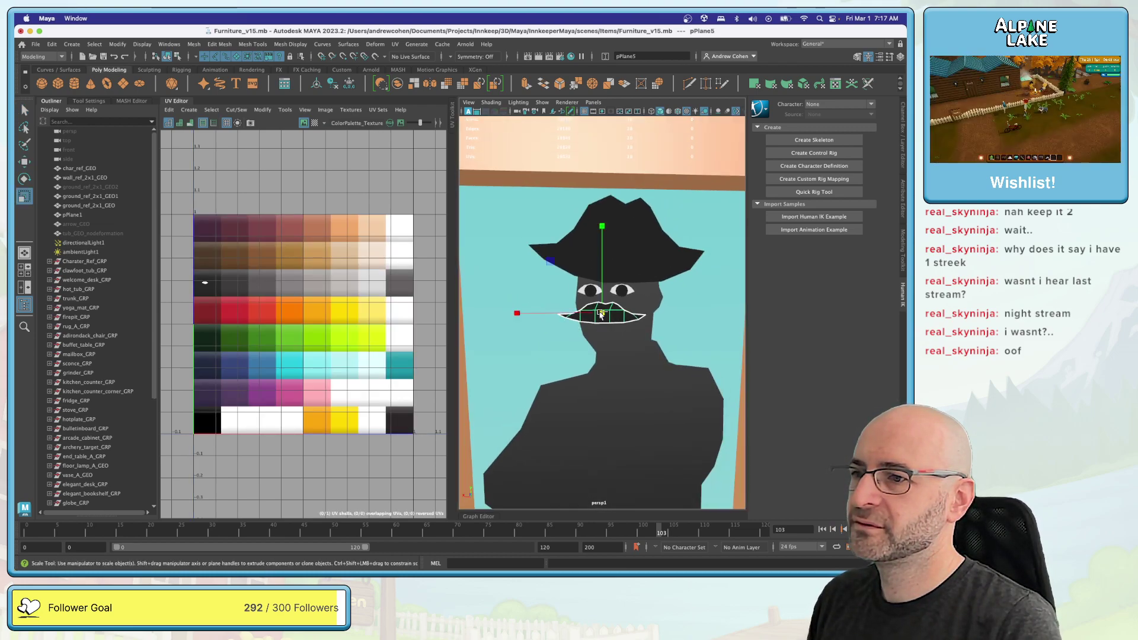
pyautogui.moveTo(602, 313)
pyautogui.mouseDown()
pyautogui.moveTo(594, 320)
pyautogui.moveTo(604, 304)
pyautogui.mouseUp()
pyautogui.press('w')
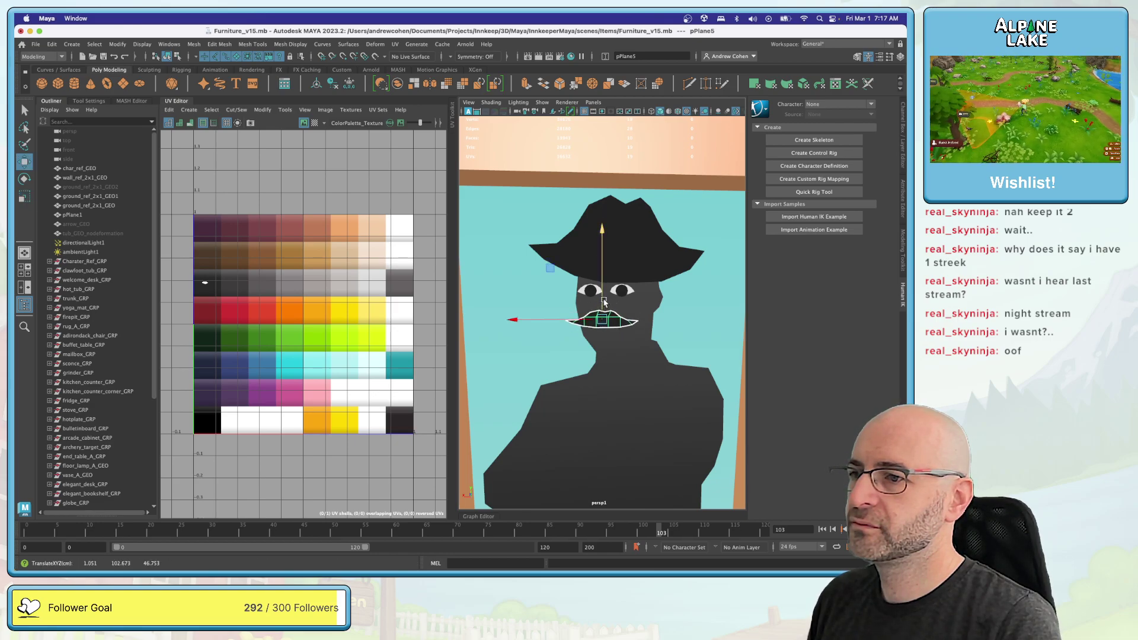
pyautogui.press('r')
pyautogui.moveTo(601, 301); pyautogui.dragTo(614, 279)
pyautogui.press('w')
# Step: Deselect the mustache and turn the view to face the picture frame squarely
pyautogui.press('q')
pyautogui.click(598, 321)
pyautogui.scroll(-5, 596, 322)
pyautogui.scroll(4, 601, 325)
pyautogui.scroll(4, 586, 320)
pyautogui.scroll(-4, 597, 325)
pyautogui.scroll(-4, 597, 325)
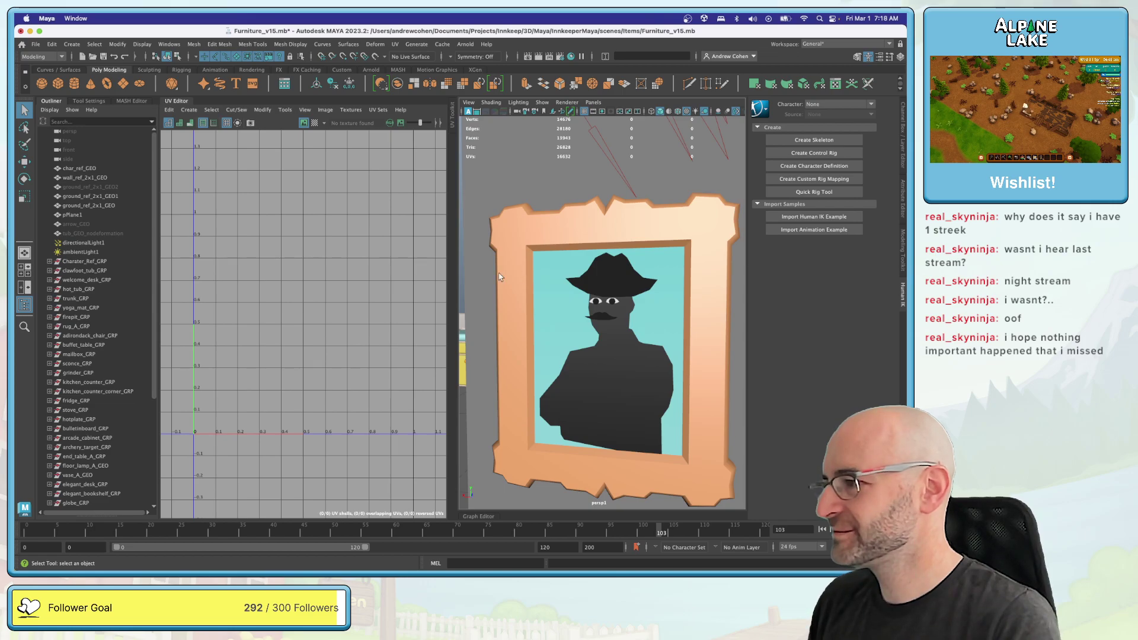
pyautogui.keyDown('alt'); pyautogui.moveTo(578, 329); pyautogui.dragTo(466, 240); pyautogui.keyUp('alt')
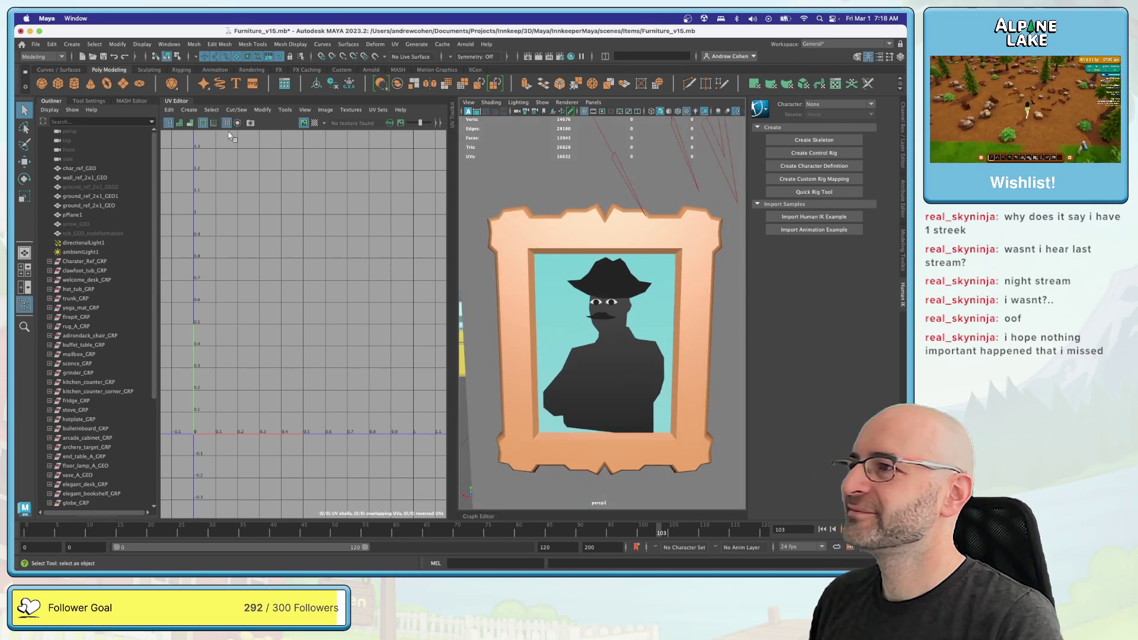
# Step: Collapse the UV Editor to widen the viewport and save the scene
pyautogui.click(178, 102)
pyautogui.keyDown('alt'); pyautogui.moveTo(409, 255); pyautogui.dragTo(264, 218, button='right'); pyautogui.keyUp('alt')
pyautogui.press('super+s')
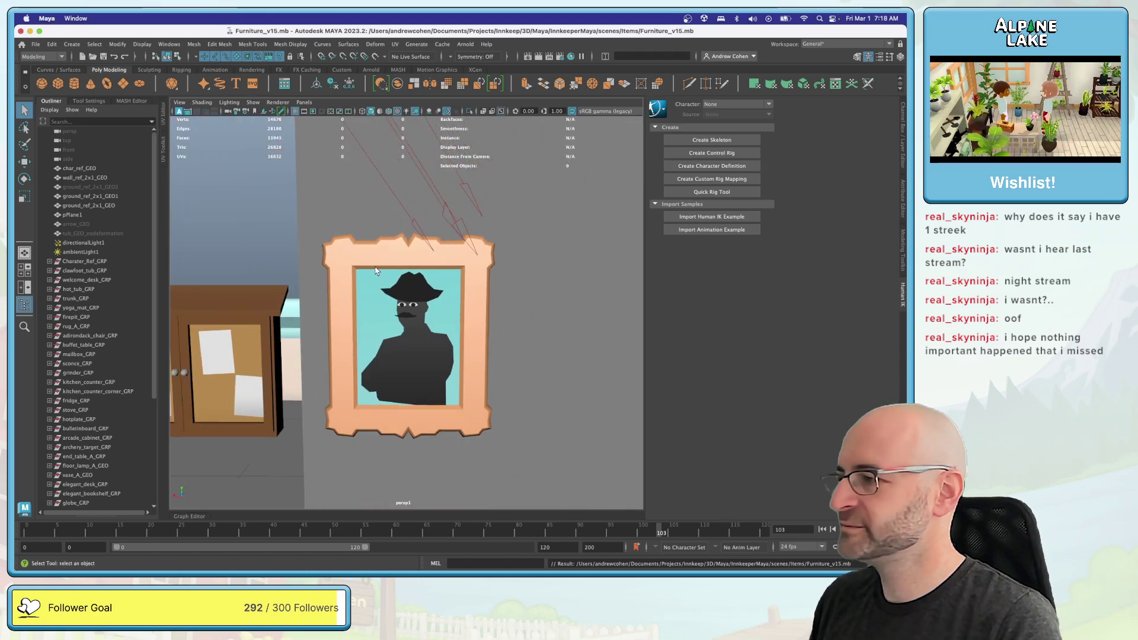
# Step: Select the portrait's picture plane and mustache and combine them into one mesh, pPlane5
pyautogui.keyDown('alt'); pyautogui.moveTo(350, 279); pyautogui.dragTo(434, 280, button='right'); pyautogui.keyUp('alt')
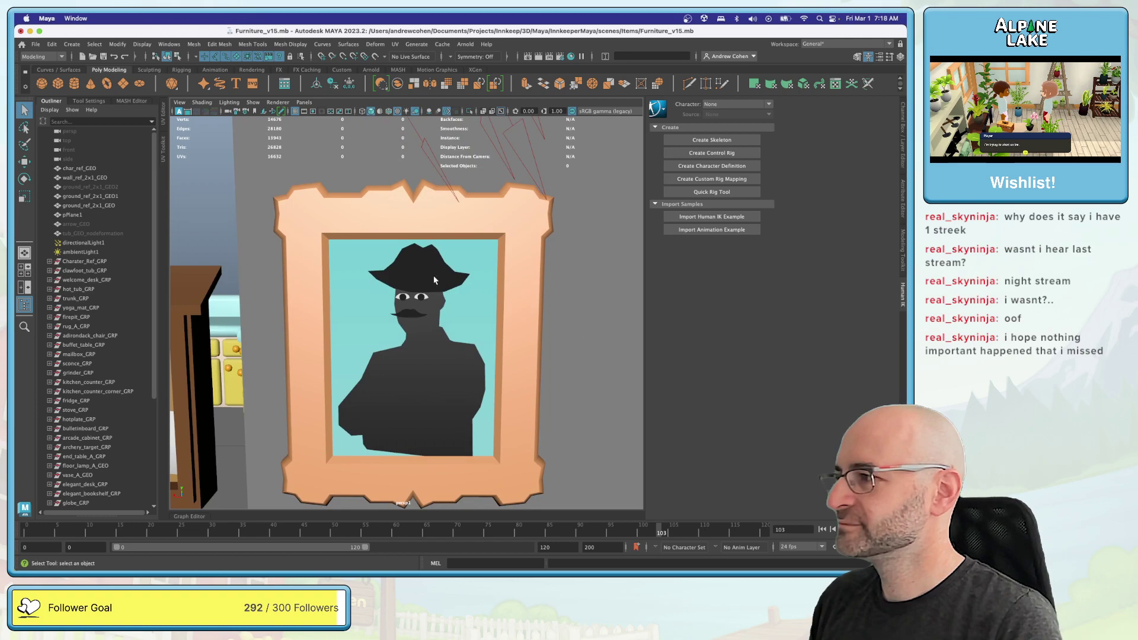
pyautogui.click(423, 260)
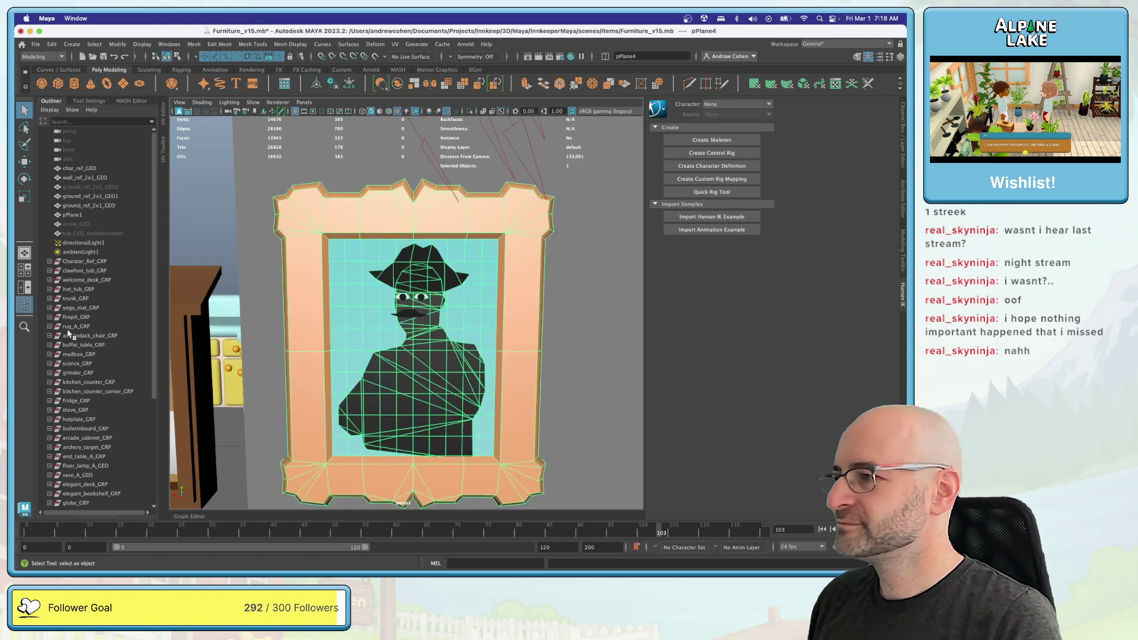
pyautogui.scroll(-5, 71, 337)
pyautogui.press('f')
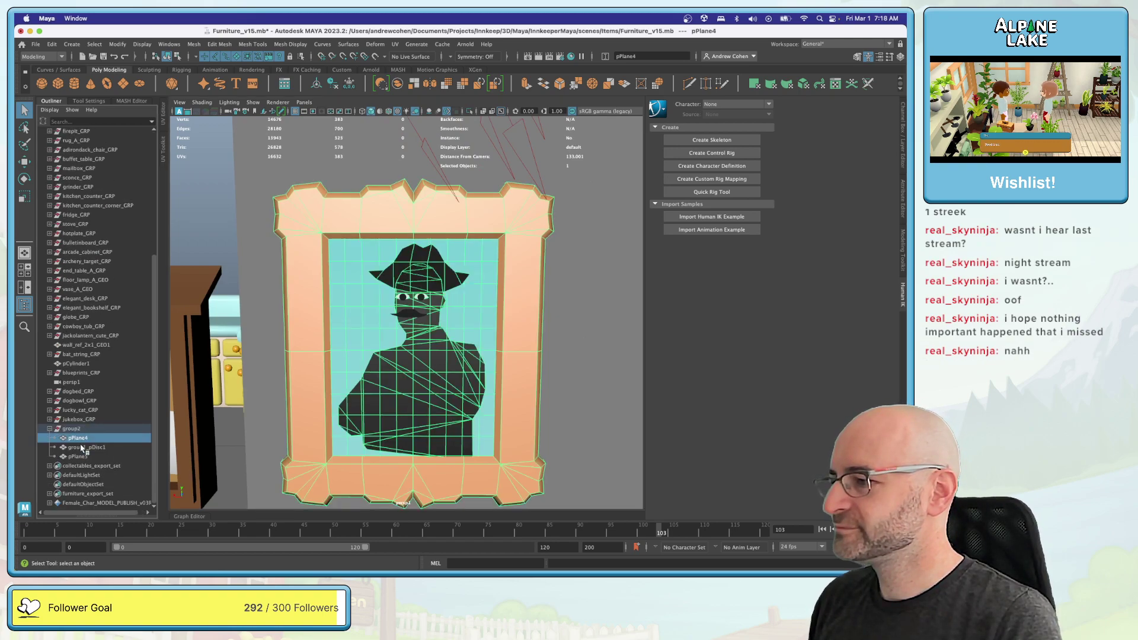
pyautogui.keyDown('shift'); pyautogui.click(407, 318); pyautogui.keyUp('shift')
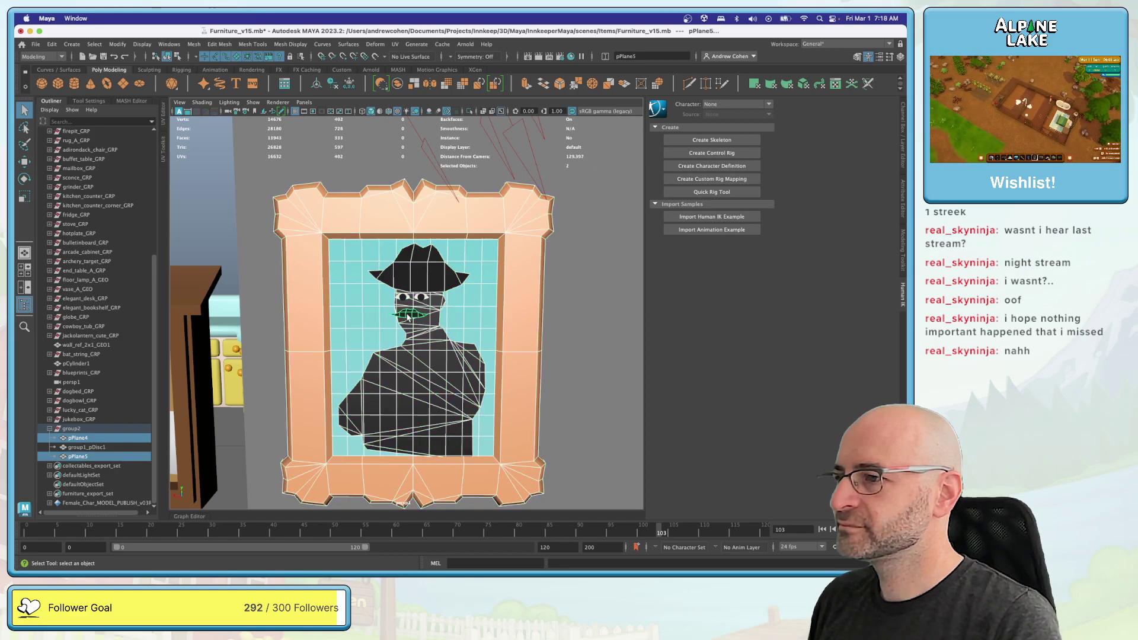
pyautogui.click(86, 448)
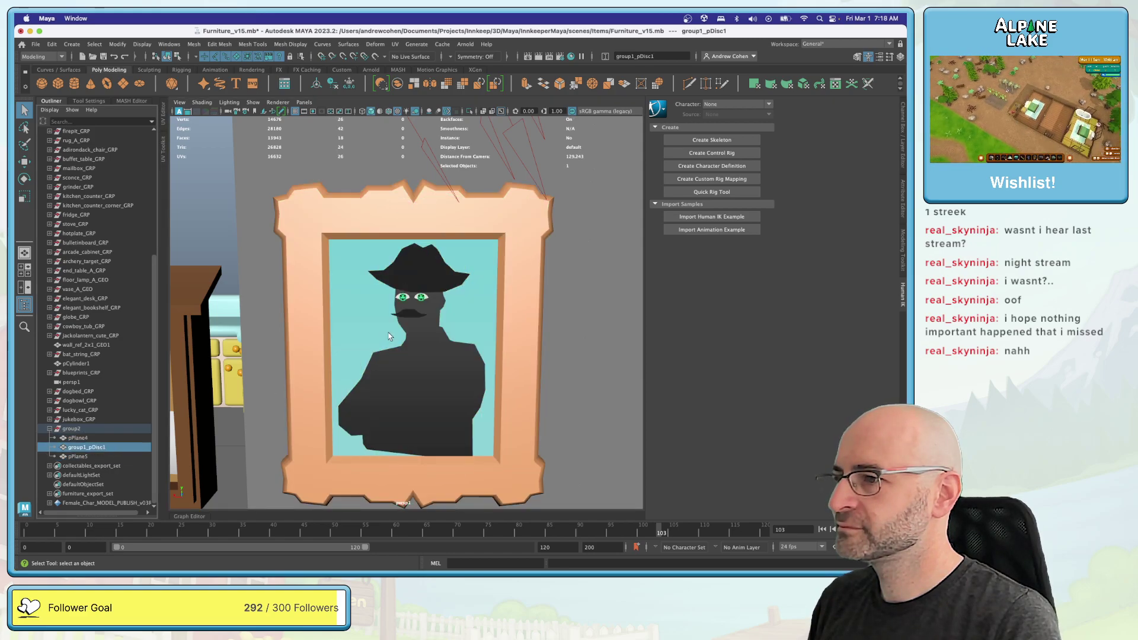
pyautogui.press('z')
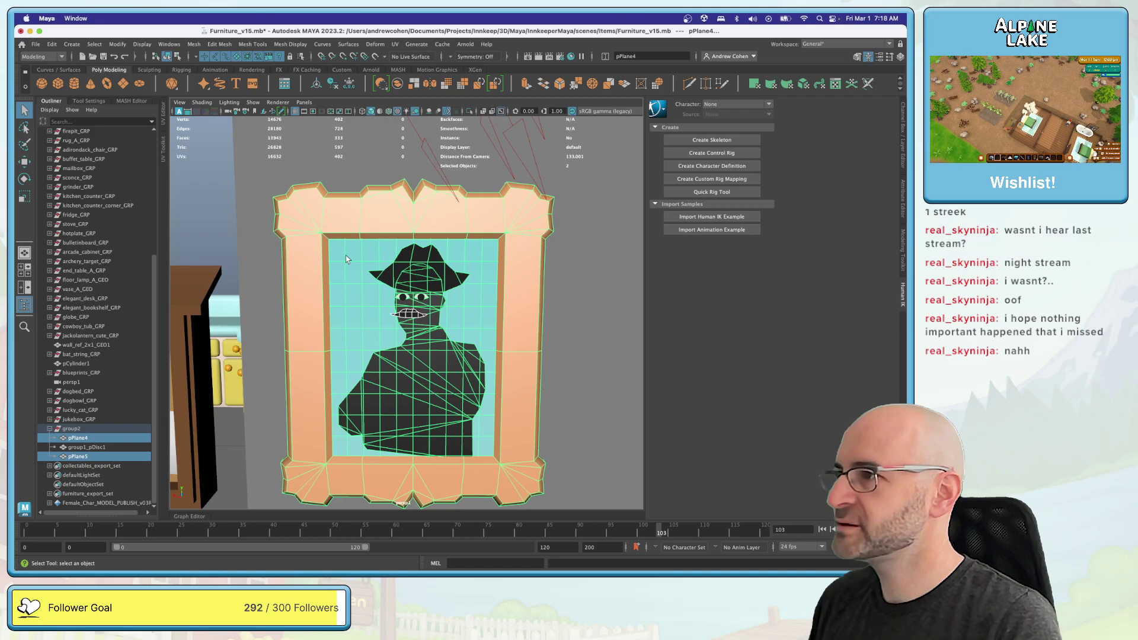
pyautogui.click(397, 84)
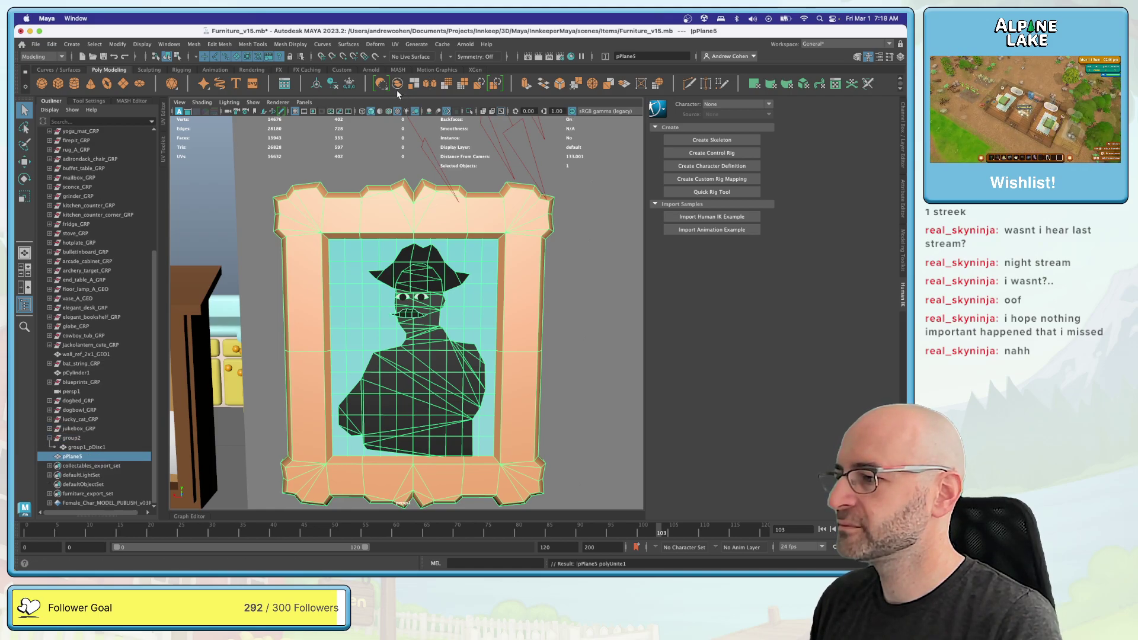
pyautogui.doubleClick(83, 457)
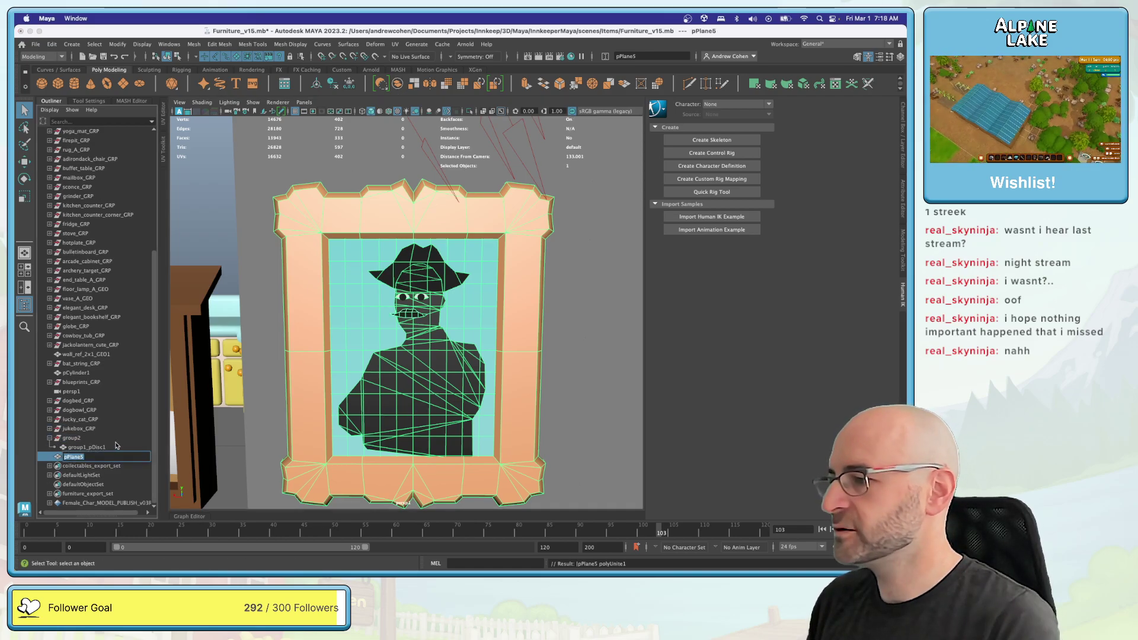
# Step: Rename the combined pPlane5 mesh to eyefollow_painting_geo
pyautogui.write('p')
pyautogui.press('BackSpace')
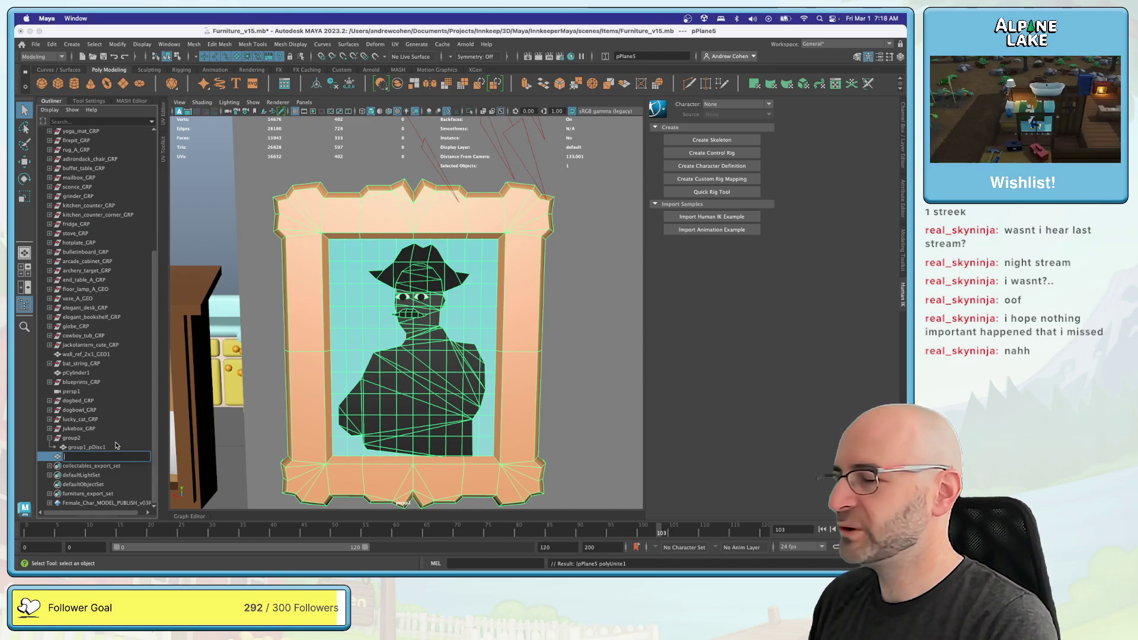
pyautogui.write('eyefollow_painting_')
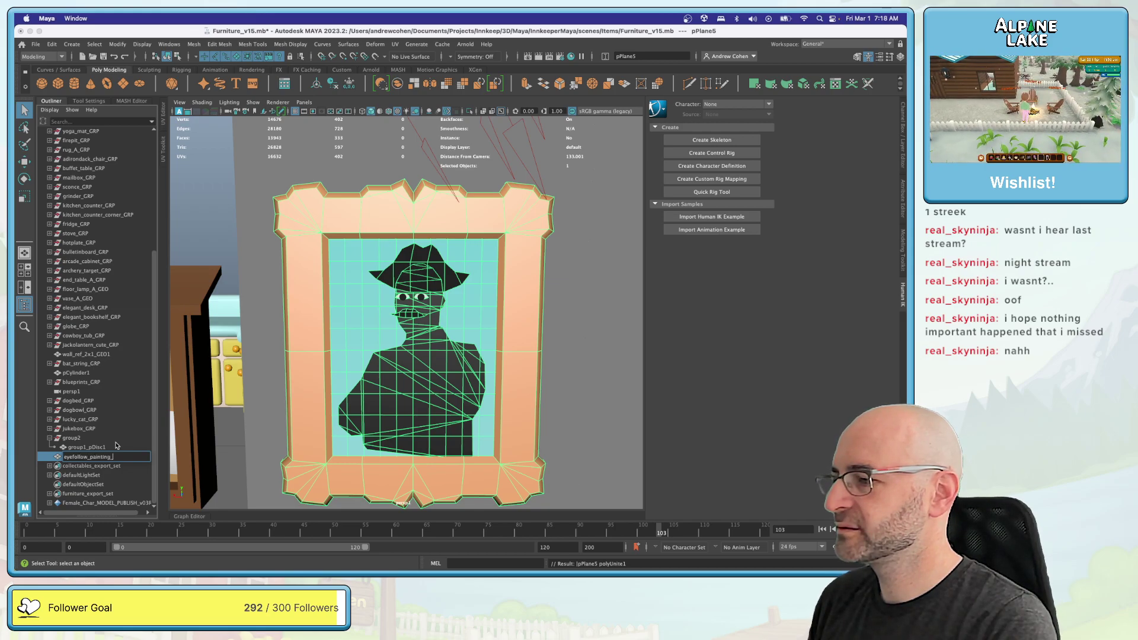
pyautogui.write('geo')
pyautogui.press('Return')
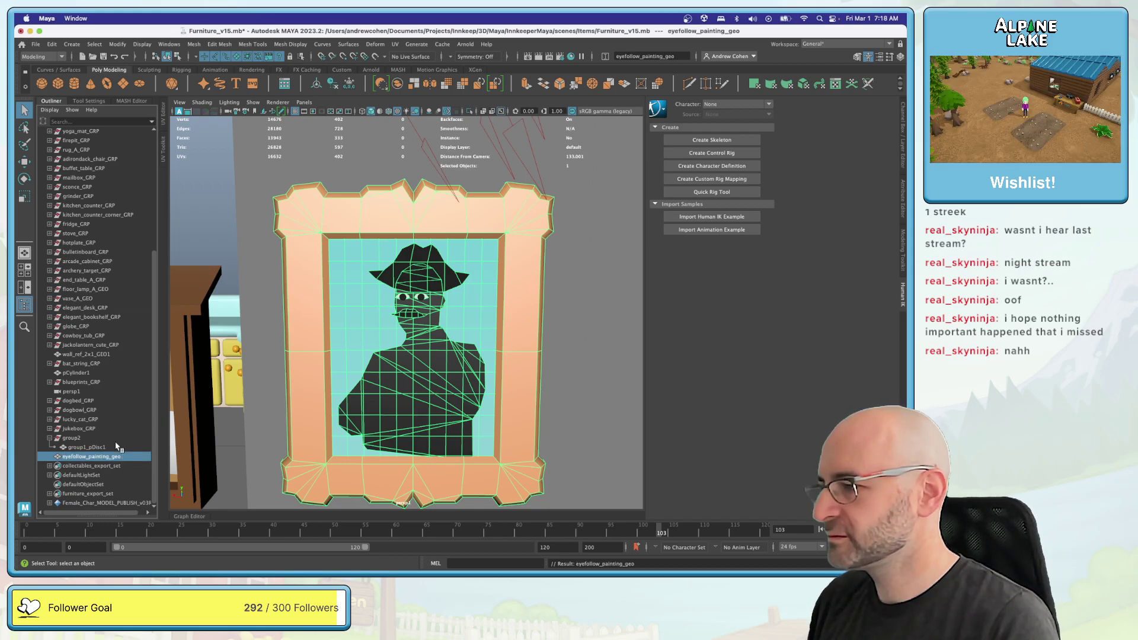
# Step: Rename the group1_pDisc1 eye mesh to creepy_painting_eyes_GEO
pyautogui.doubleClick(111, 446)
pyautogui.write('eye')
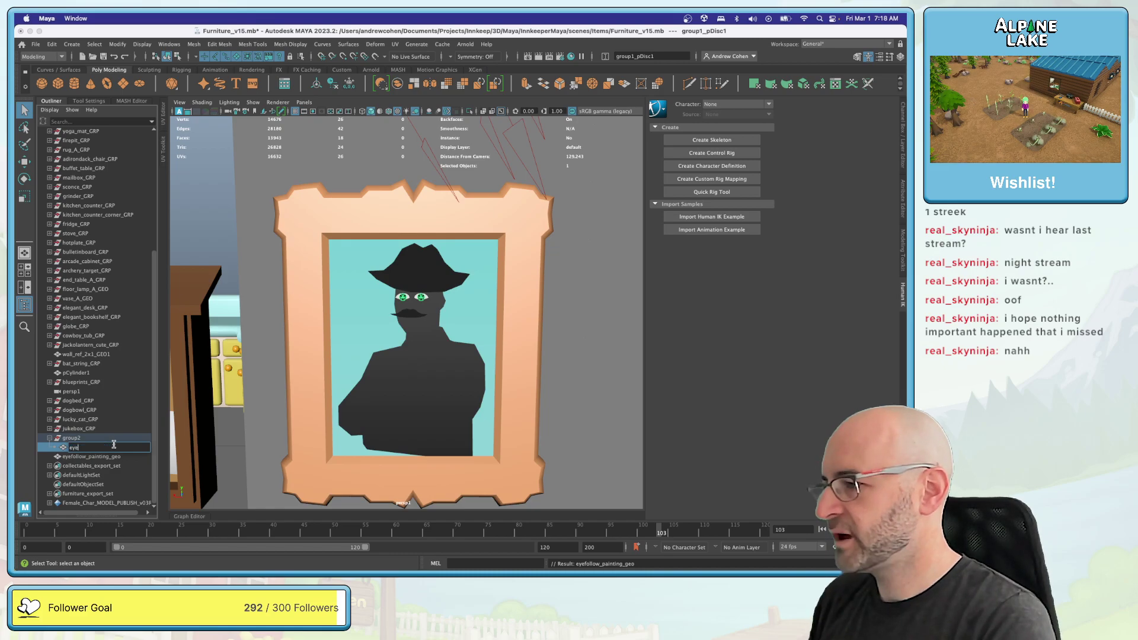
pyautogui.write('follow_painting')
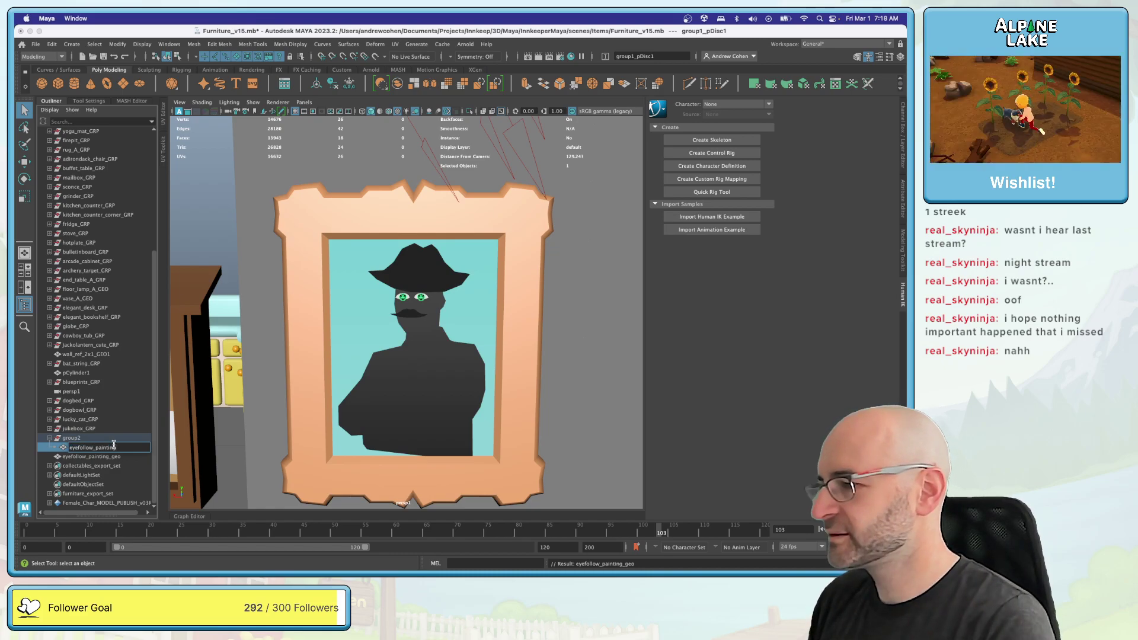
pyautogui.press('super+a')
pyautogui.write('cre')
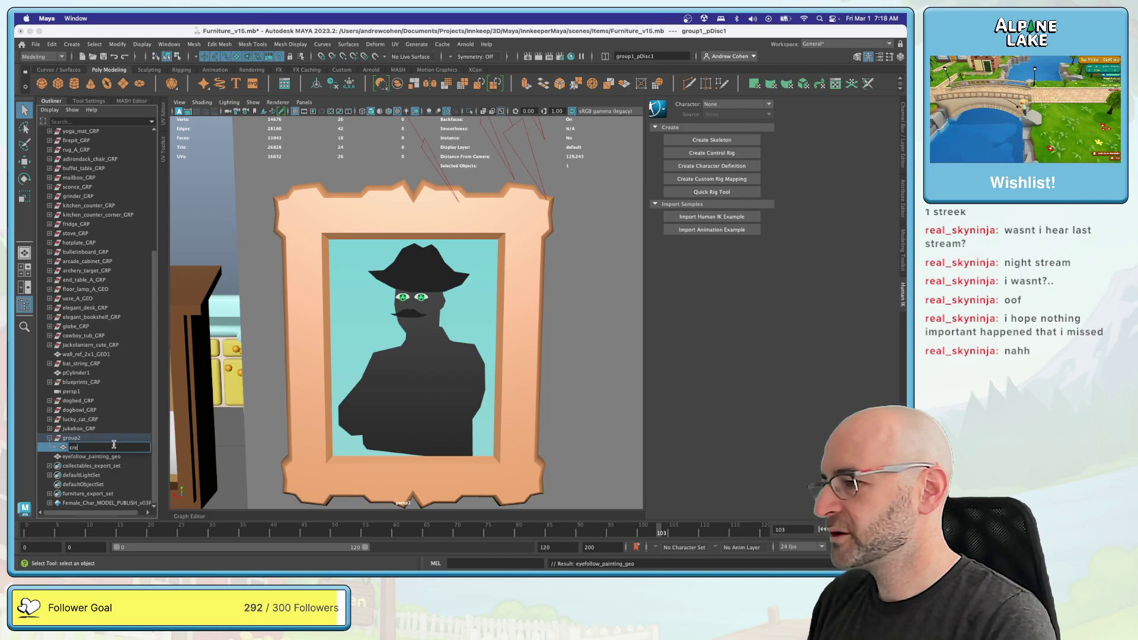
pyautogui.write('epy_painting_eyes_GEO')
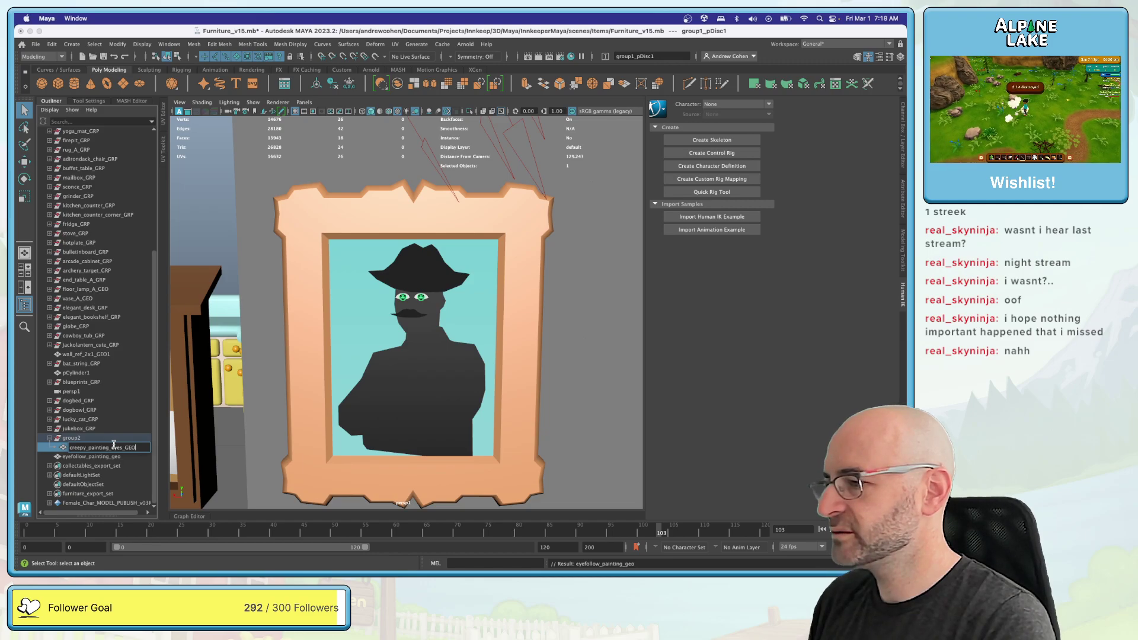
pyautogui.press('Return')
# Step: Rename the eyefollow_painting_geo mesh to creepy_painting_GEO
pyautogui.doubleClick(115, 456)
pyautogui.write('creepy')
pyautogui.write('_painting_eyes')
pyautogui.press('Return')
pyautogui.press('Return')
pyautogui.press('Right')
pyautogui.press('BackSpace')
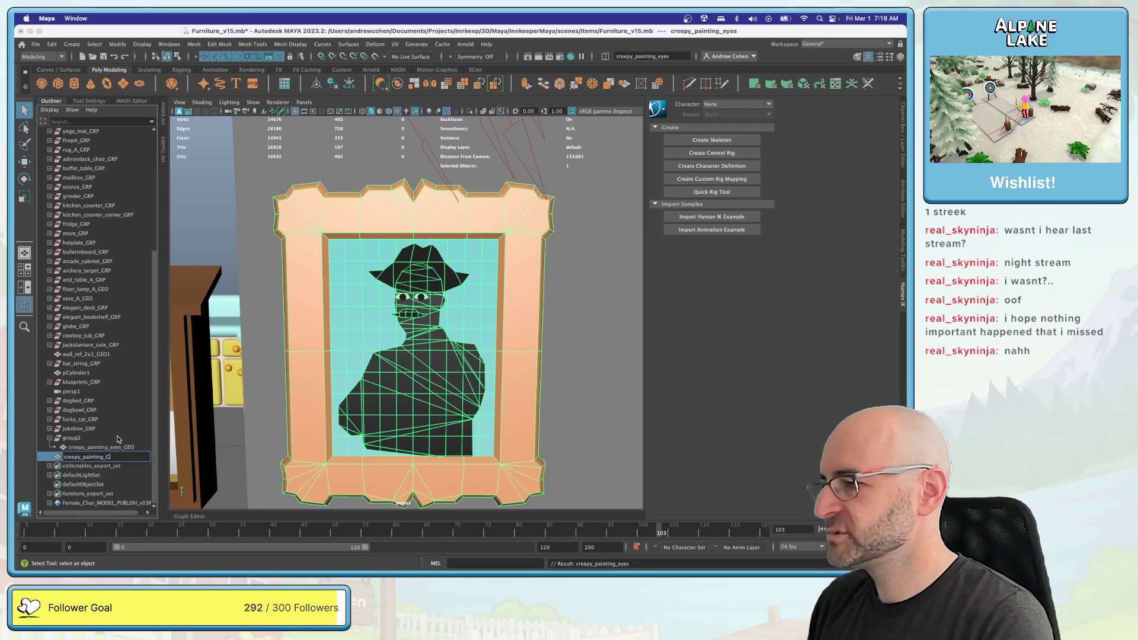
pyautogui.press('BackSpace')
pyautogui.press('BackSpace')
pyautogui.press('BackSpace')
pyautogui.write('GEO')
pyautogui.press('Return')
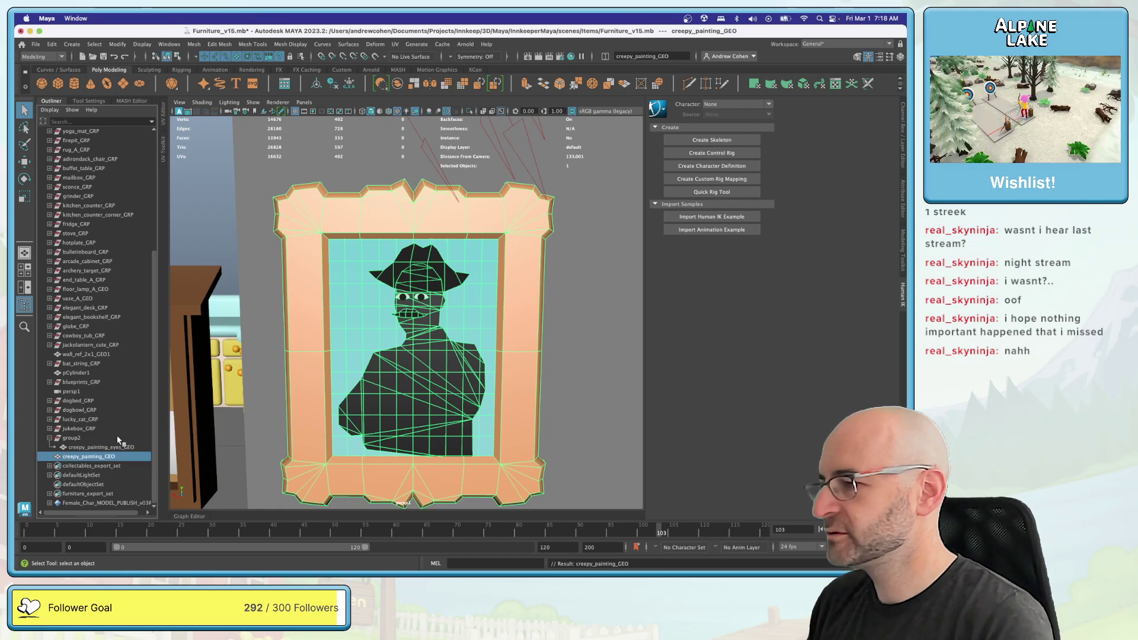
# Step: Rename group2 to creep_painting_GRP and collapse it in the Outliner
pyautogui.doubleClick(77, 439)
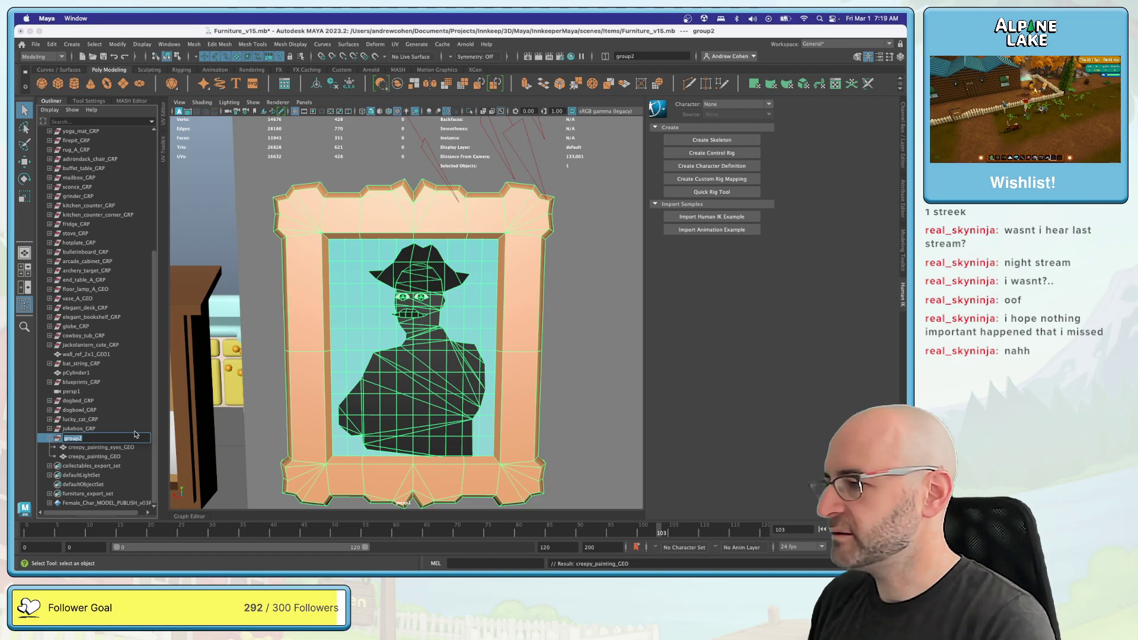
pyautogui.write('creep_pa')
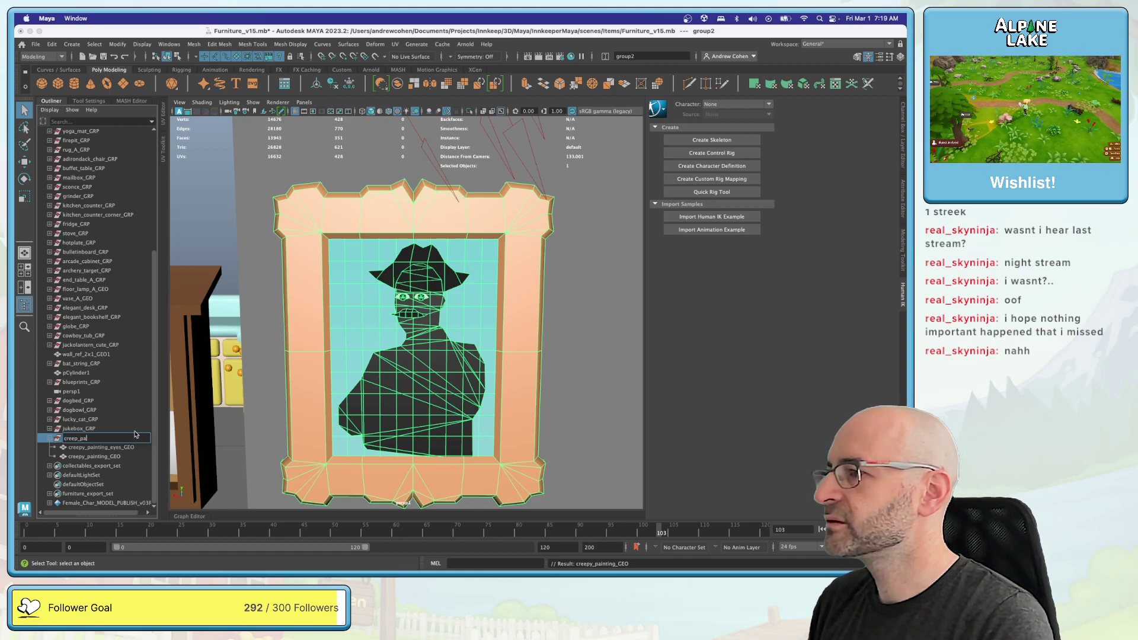
pyautogui.write('in')
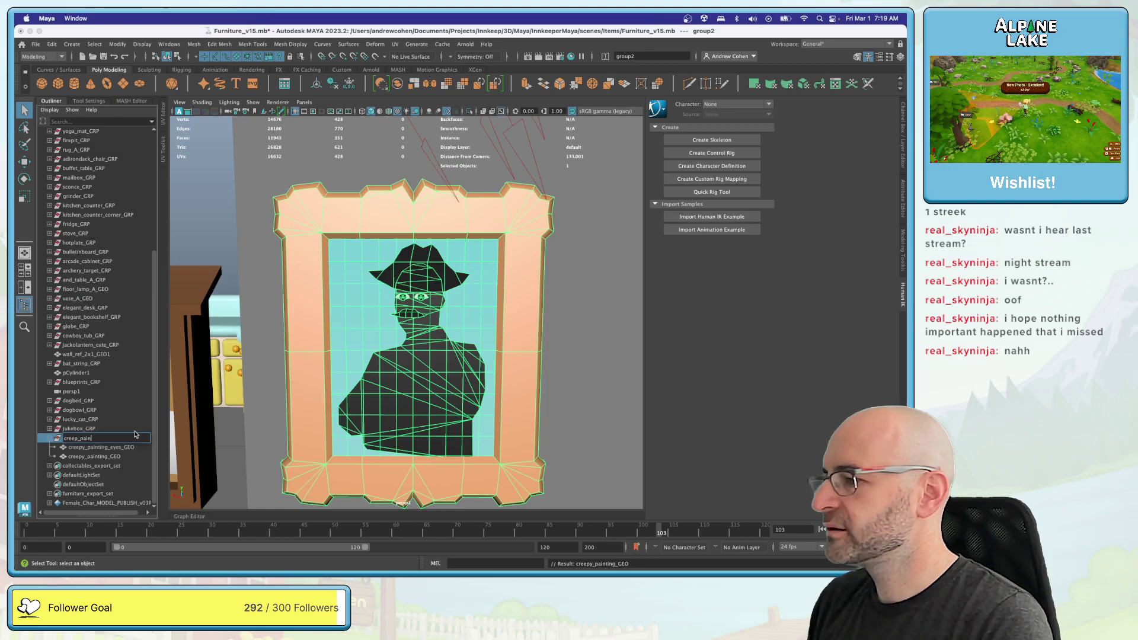
pyautogui.write('ting_GRP')
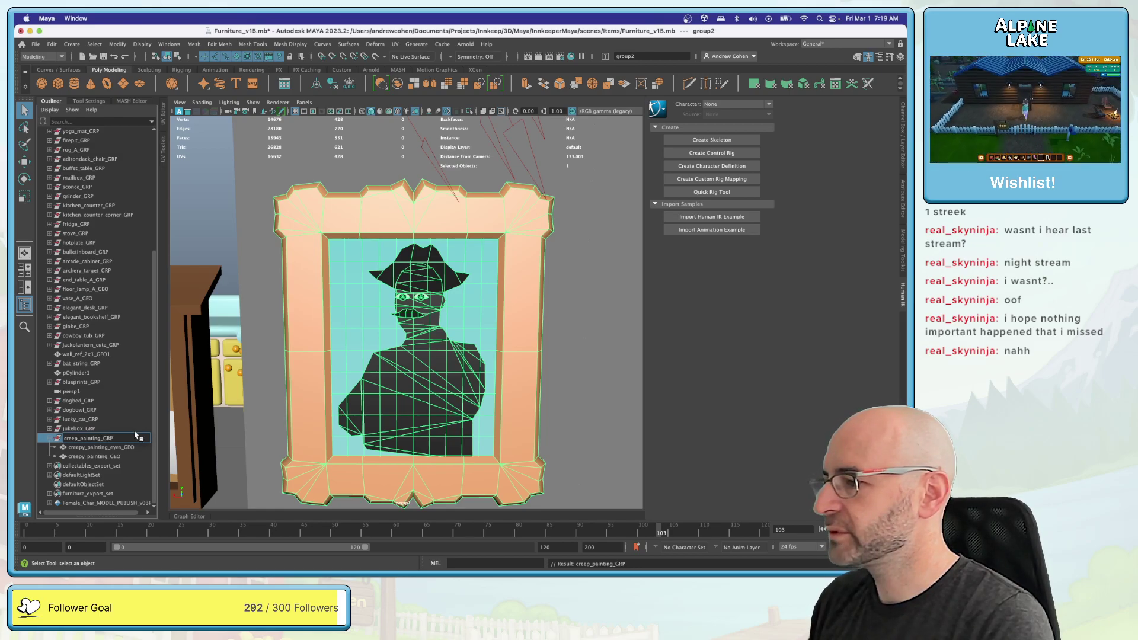
pyautogui.press('Return')
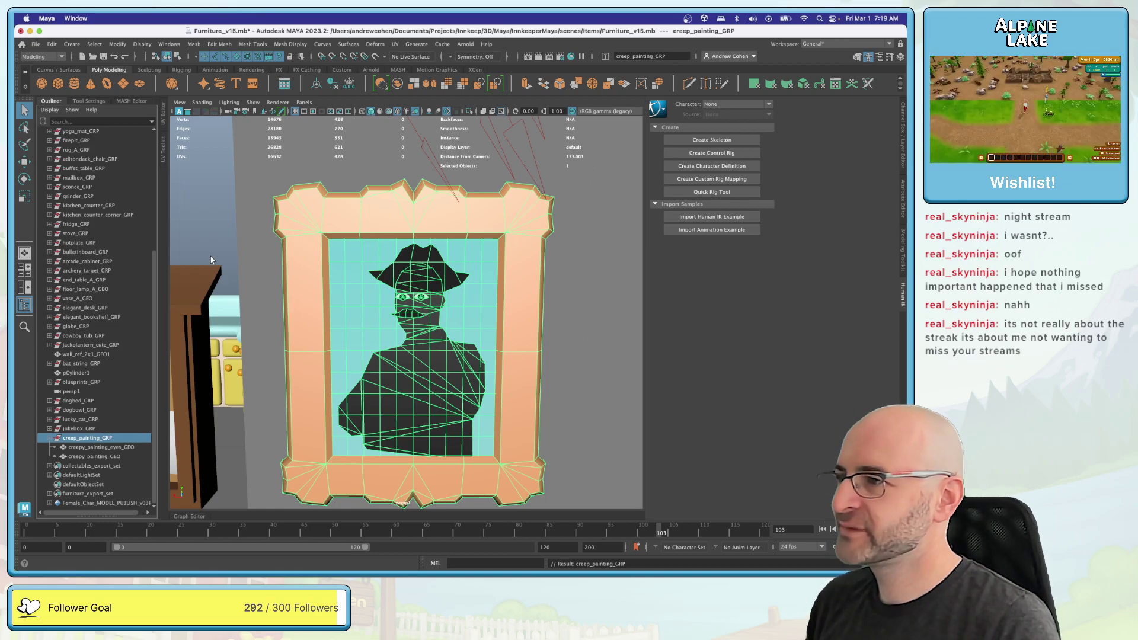
pyautogui.click(87, 429)
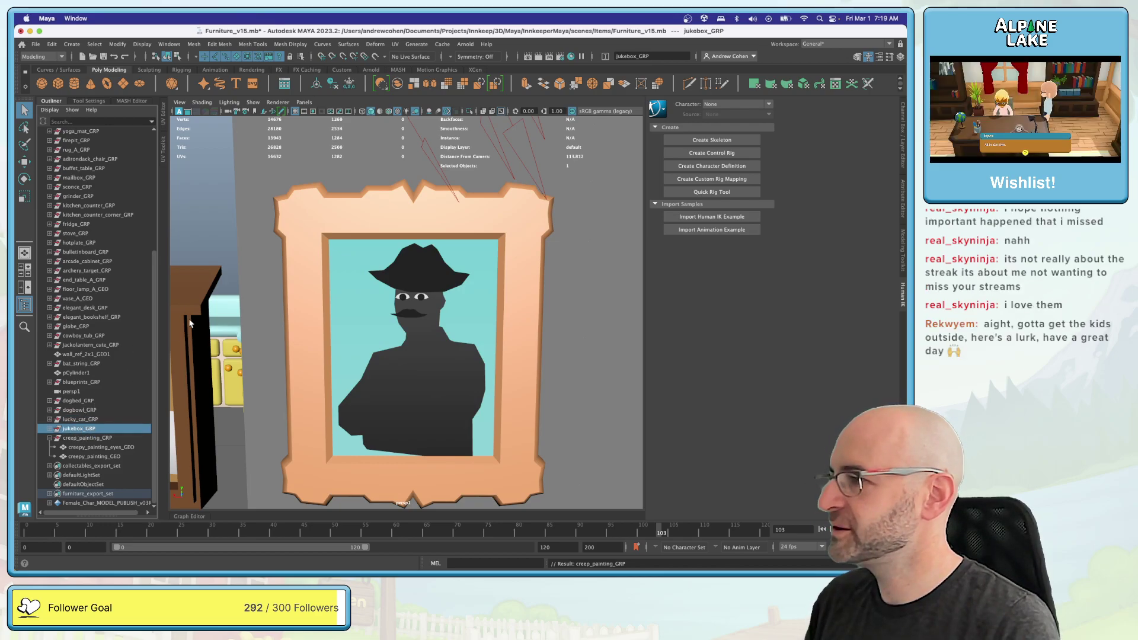
pyautogui.scroll(-5, 196, 350)
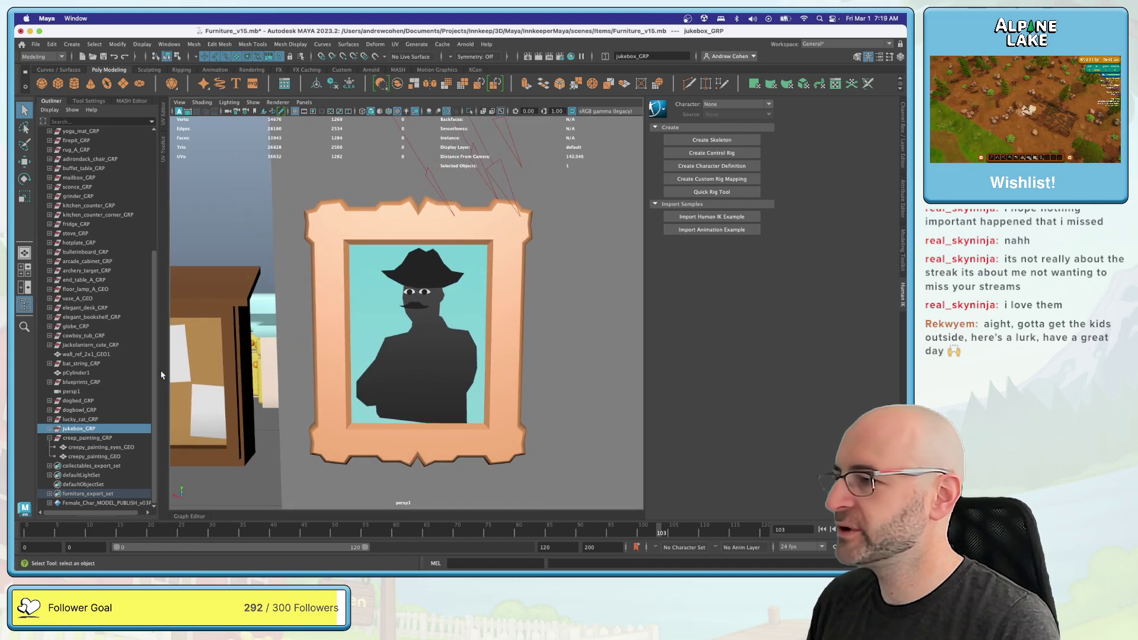
pyautogui.click(85, 438)
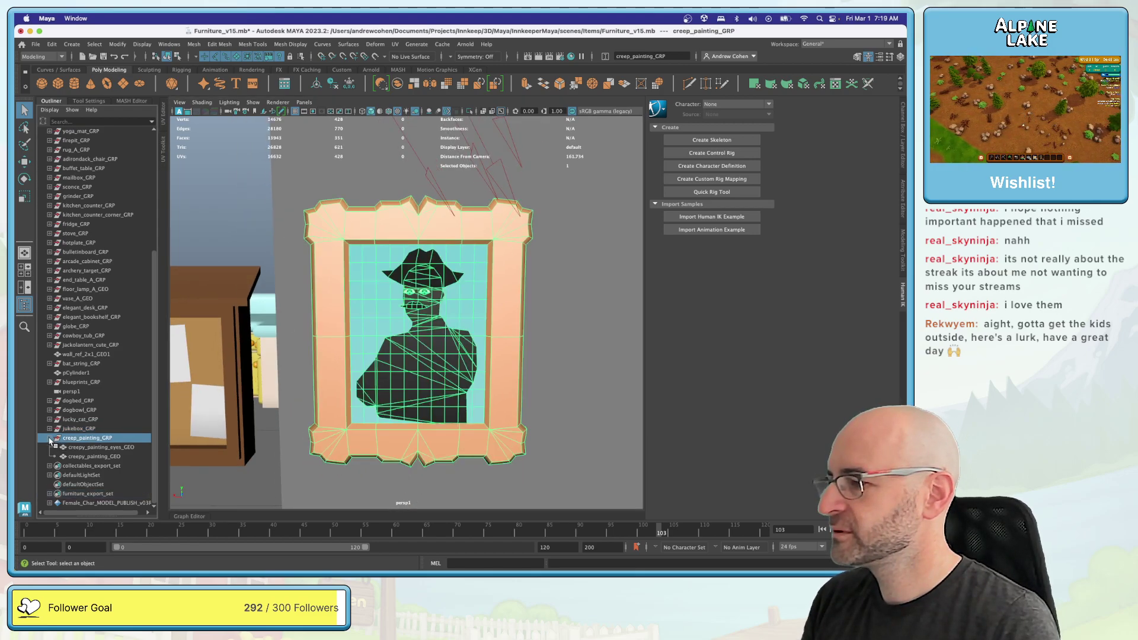
pyautogui.click(50, 439)
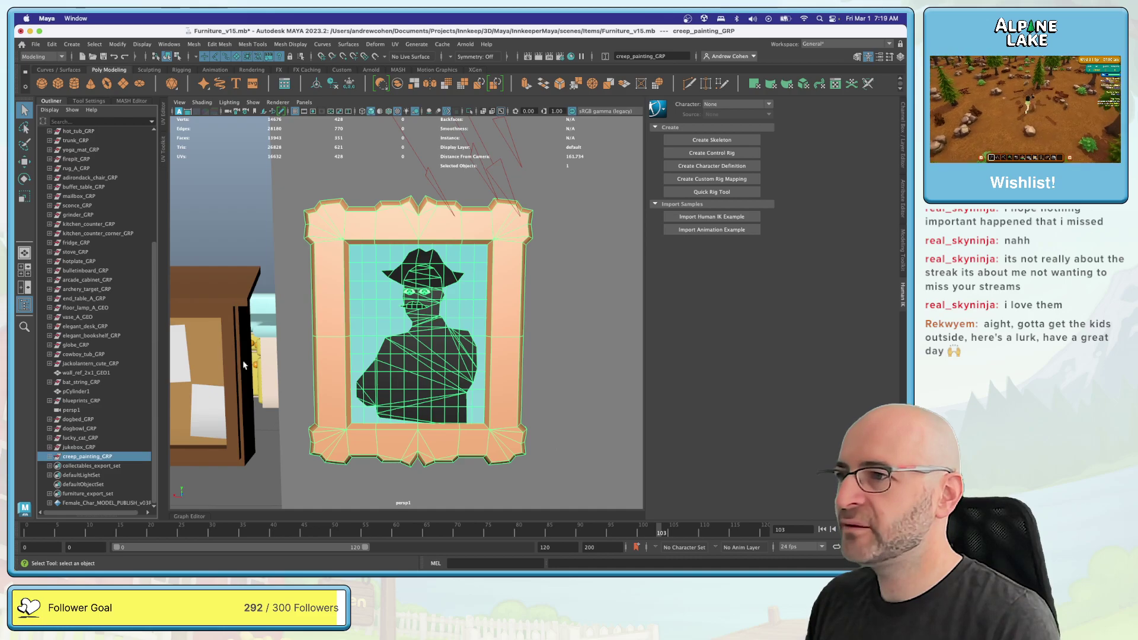
# Step: Deselect the painting, save the furniture scene with Cmd+S, and switch to Unity
pyautogui.click(259, 196)
pyautogui.moveTo(258, 196)
pyautogui.keyDown('alt'); pyautogui.mouseDown()
pyautogui.moveTo(237, 261)
pyautogui.moveTo(331, 247)
pyautogui.mouseUp(); pyautogui.keyUp('alt')
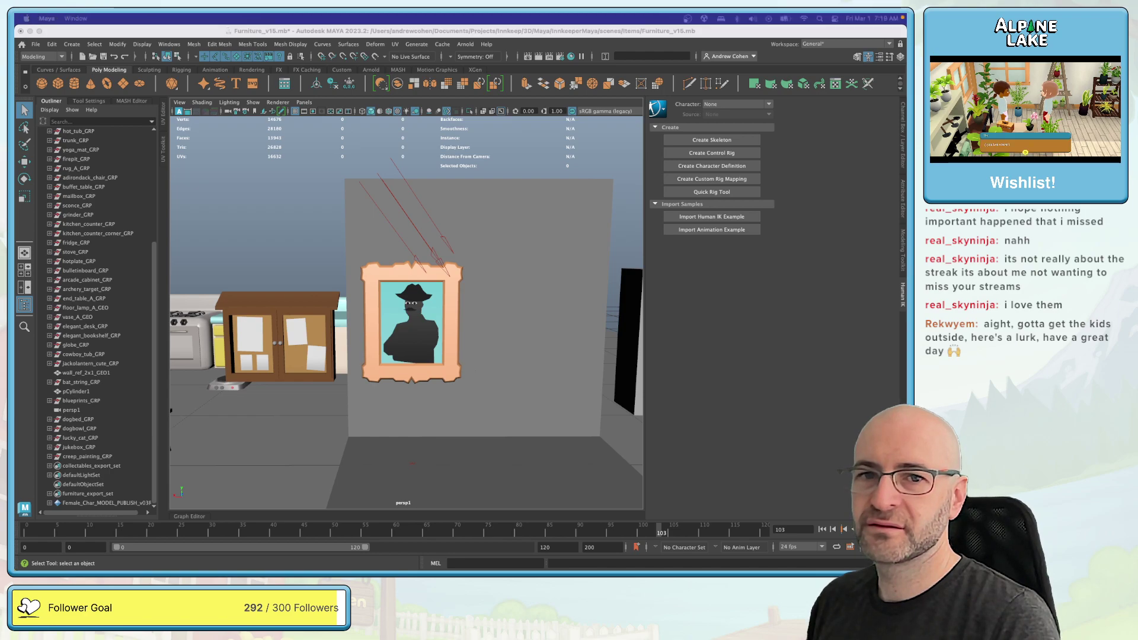
pyautogui.click(226, 216)
pyautogui.scroll(-3, 285, 219)
pyautogui.press('super+s')
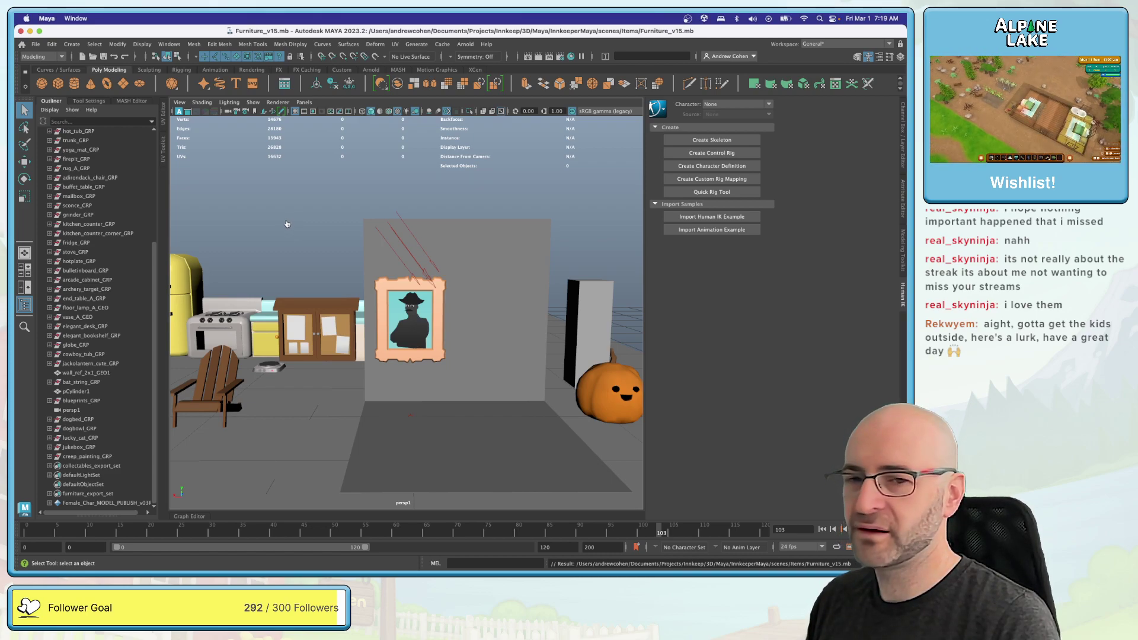
pyautogui.press('super+Tab')
pyautogui.press('super+Tab')
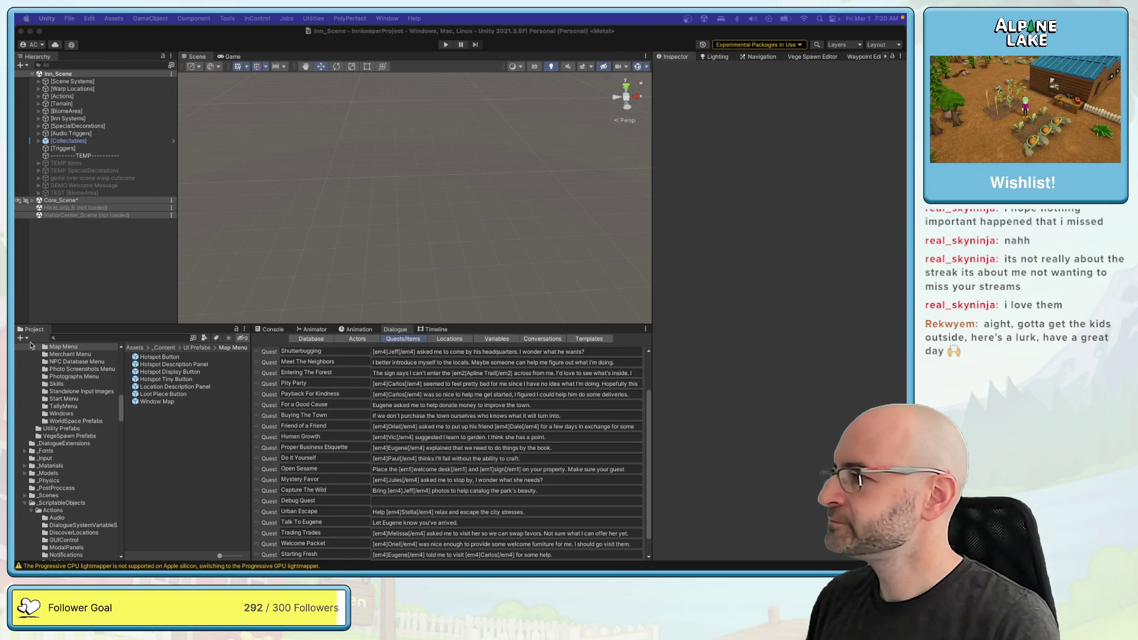
# Step: Search the Project window for 'deer' and compare the Deer prefab results
pyautogui.click(99, 338)
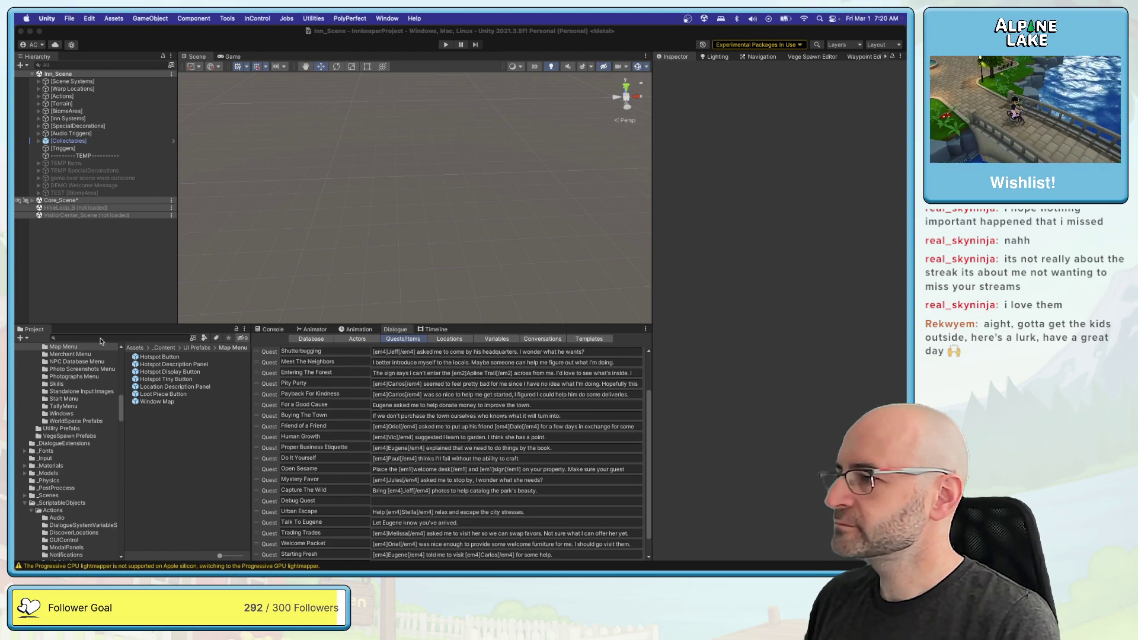
pyautogui.write('ant')
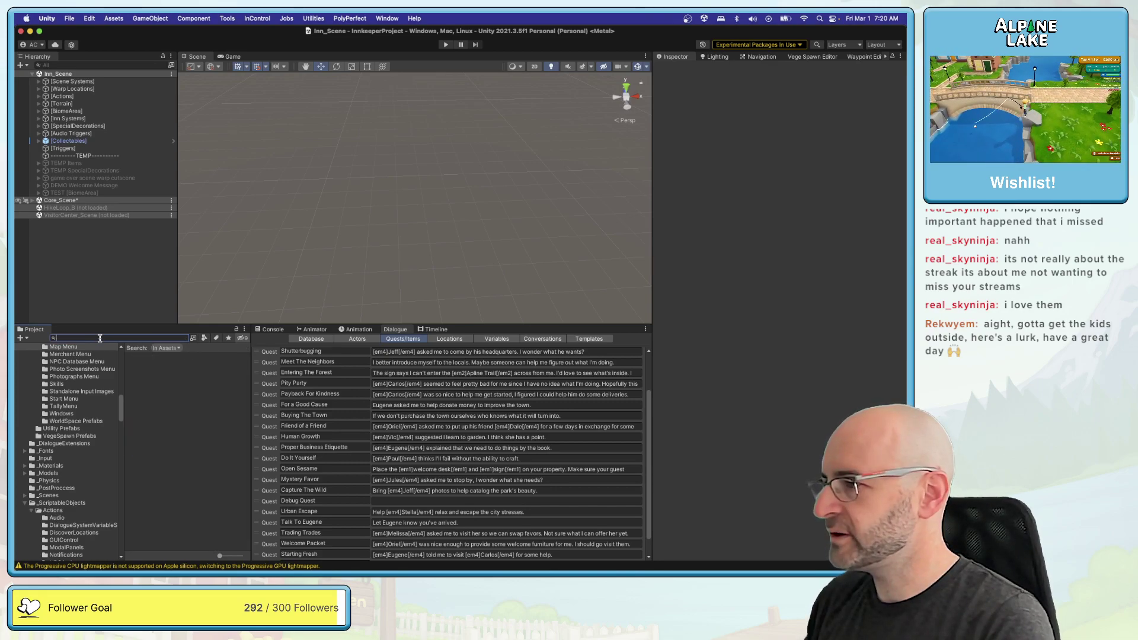
pyautogui.press('BackSpace')
pyautogui.press('BackSpace')
pyautogui.press('BackSpace')
pyautogui.write('deer')
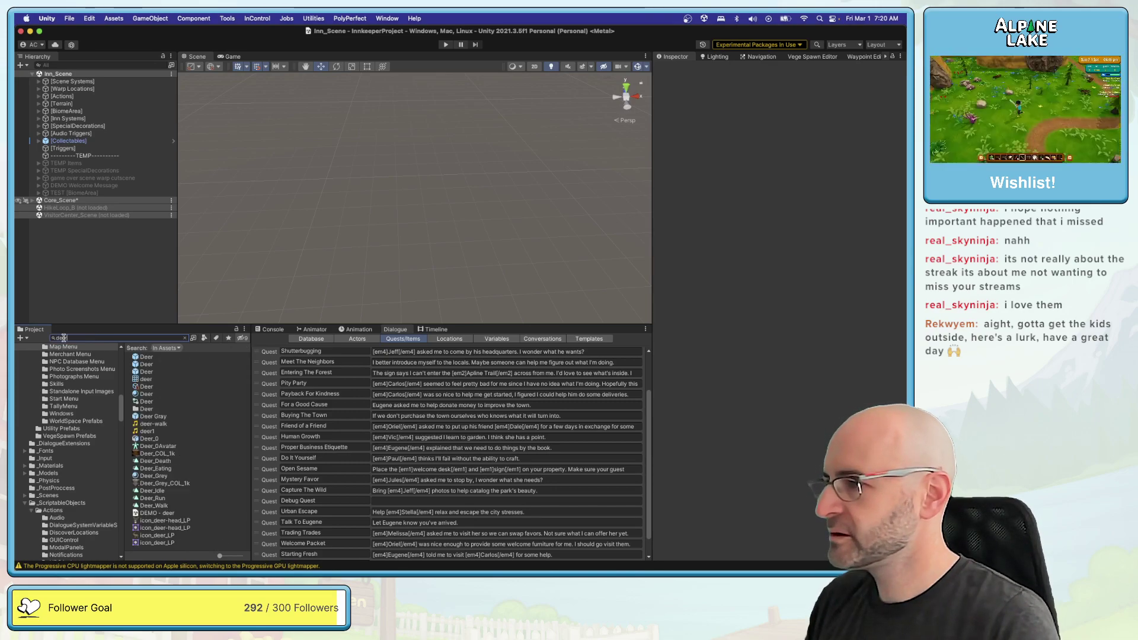
pyautogui.click(144, 371)
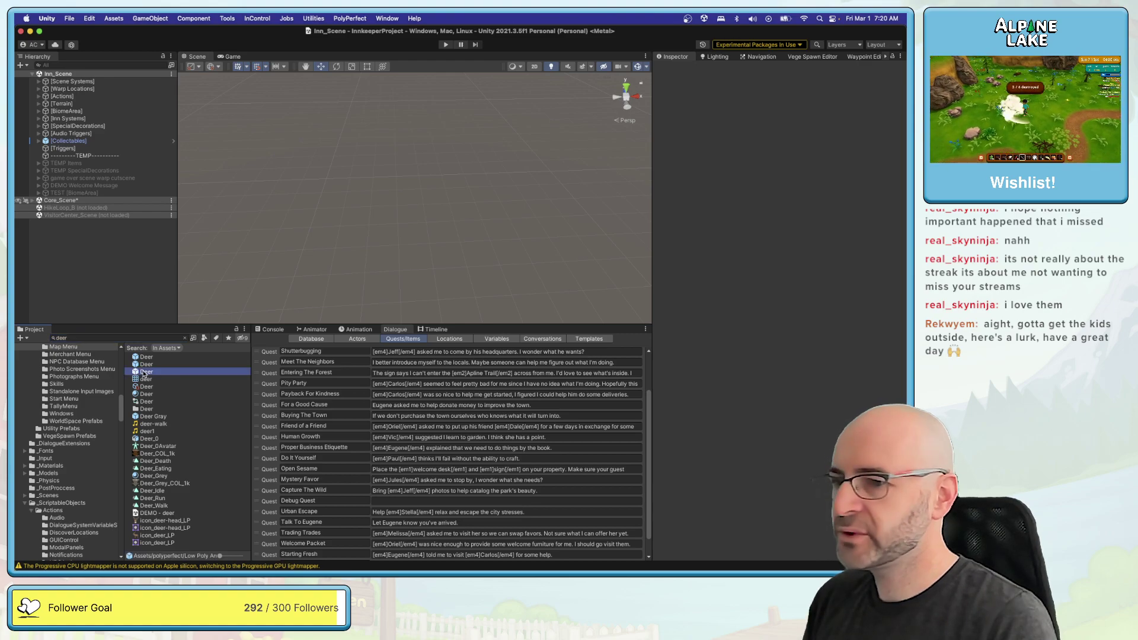
pyautogui.click(716, 558)
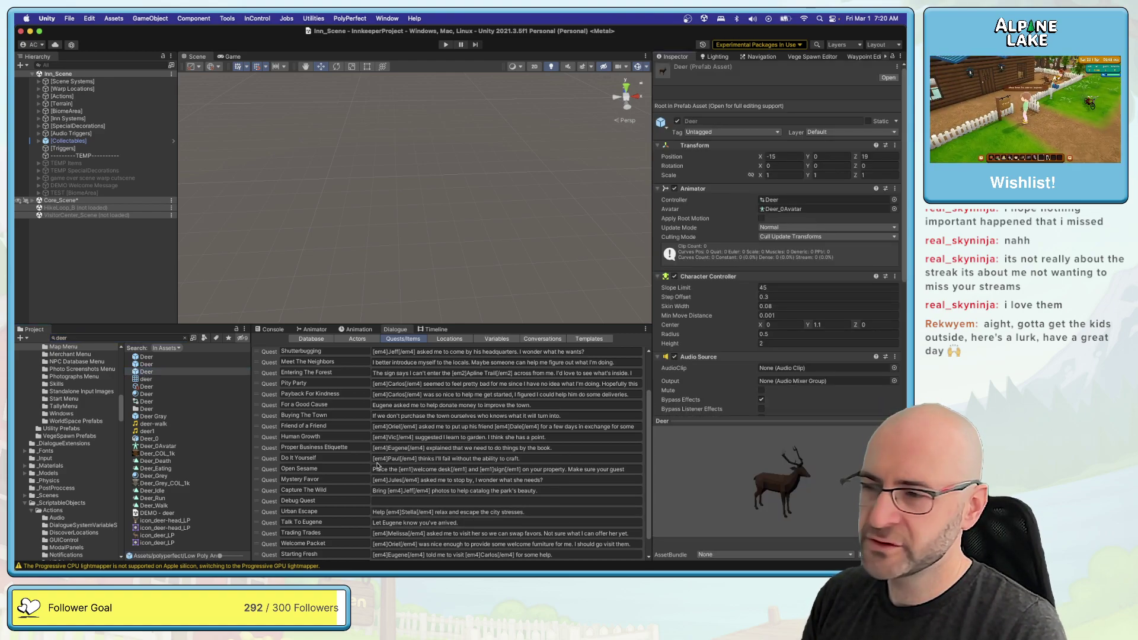
pyautogui.click(182, 365)
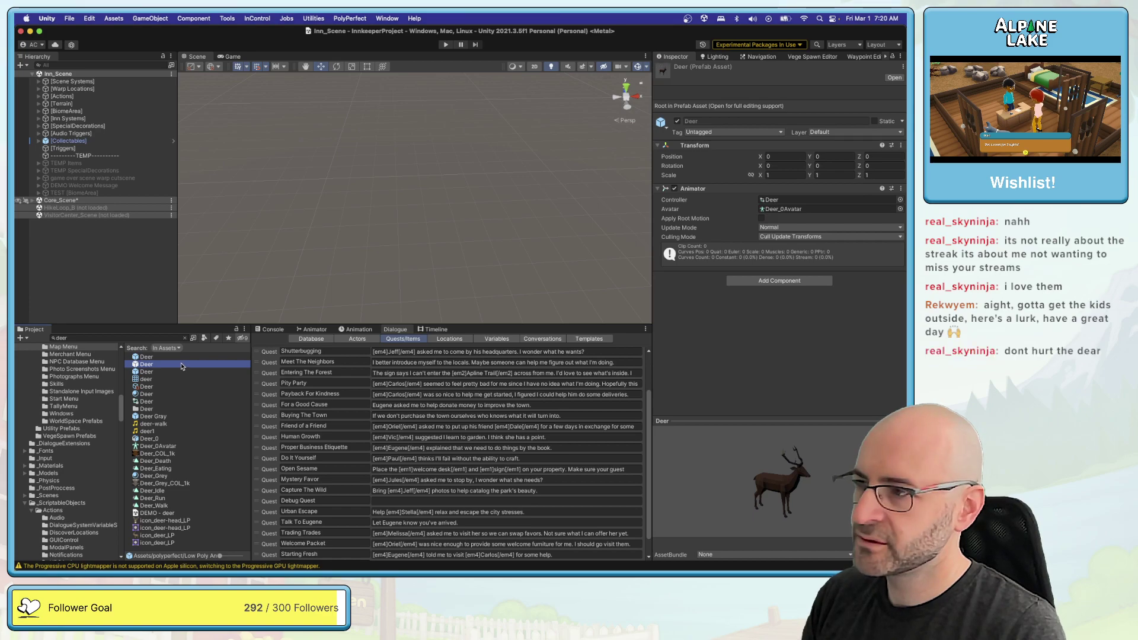
pyautogui.press('Up')
pyautogui.press('Down')
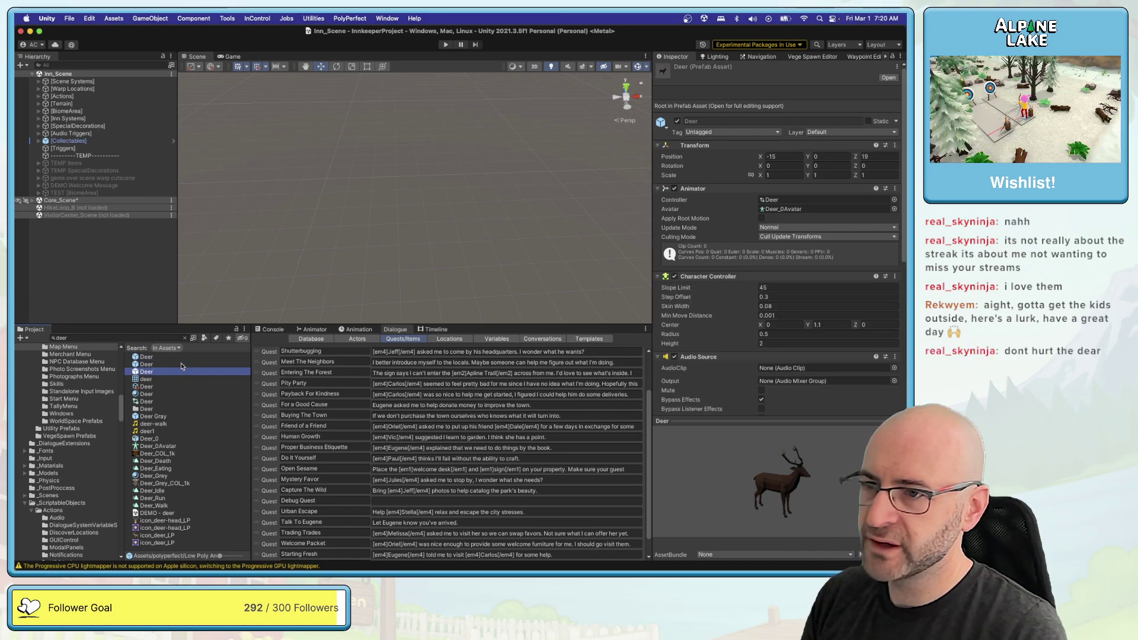
pyautogui.press('Up')
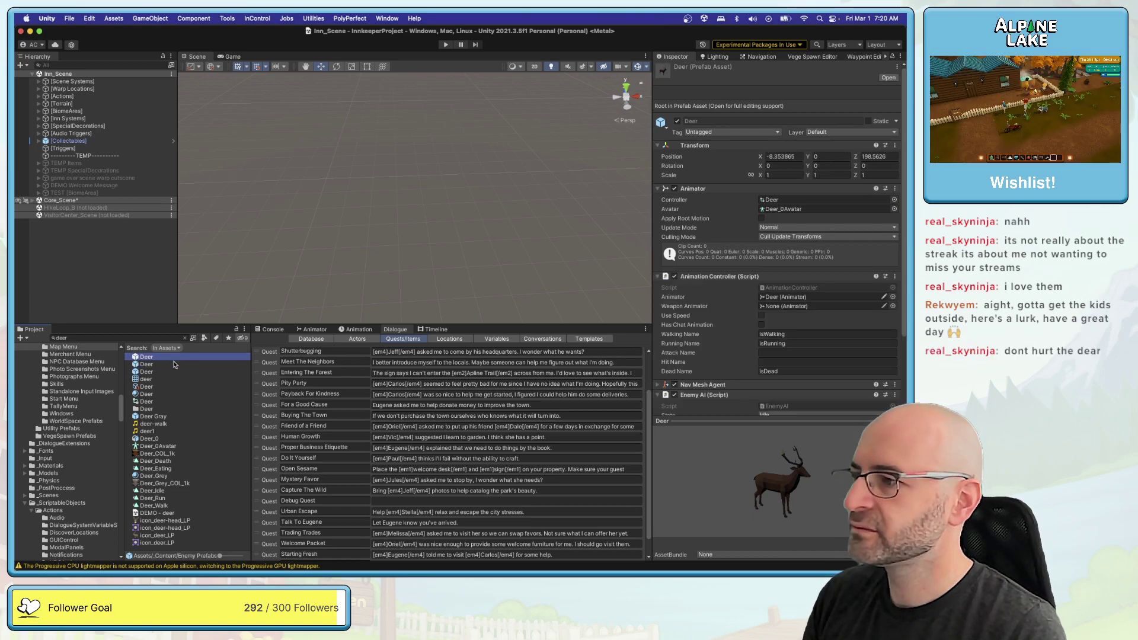
pyautogui.press('Down')
pyautogui.press('Down')
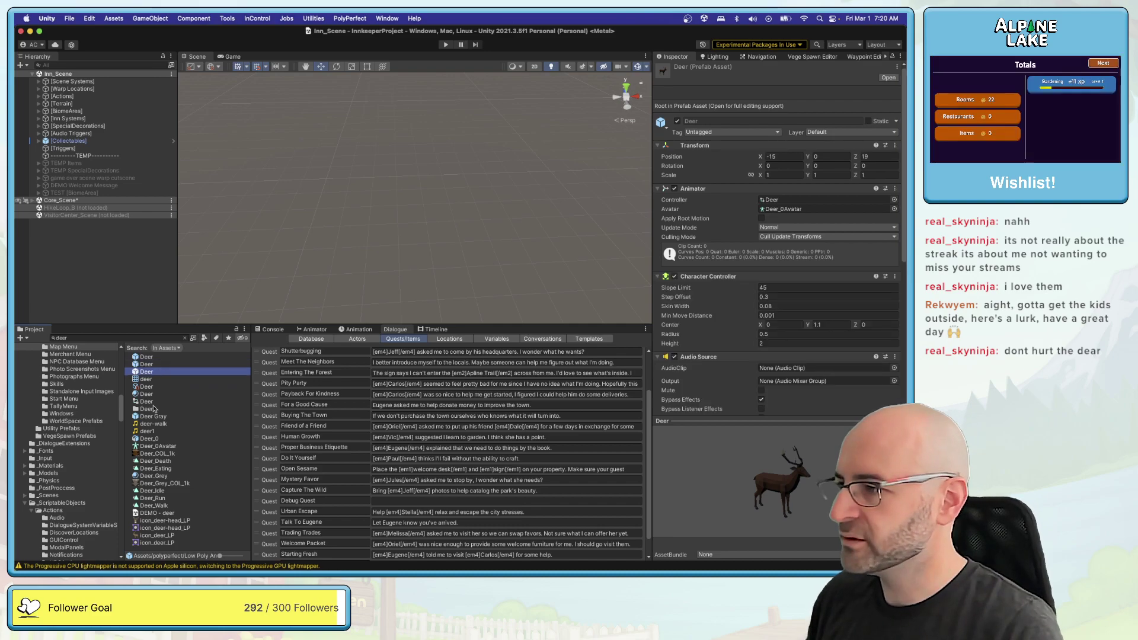
# Step: Drag the Deer_0 model out of Unity and carry it into Maya
pyautogui.click(152, 439)
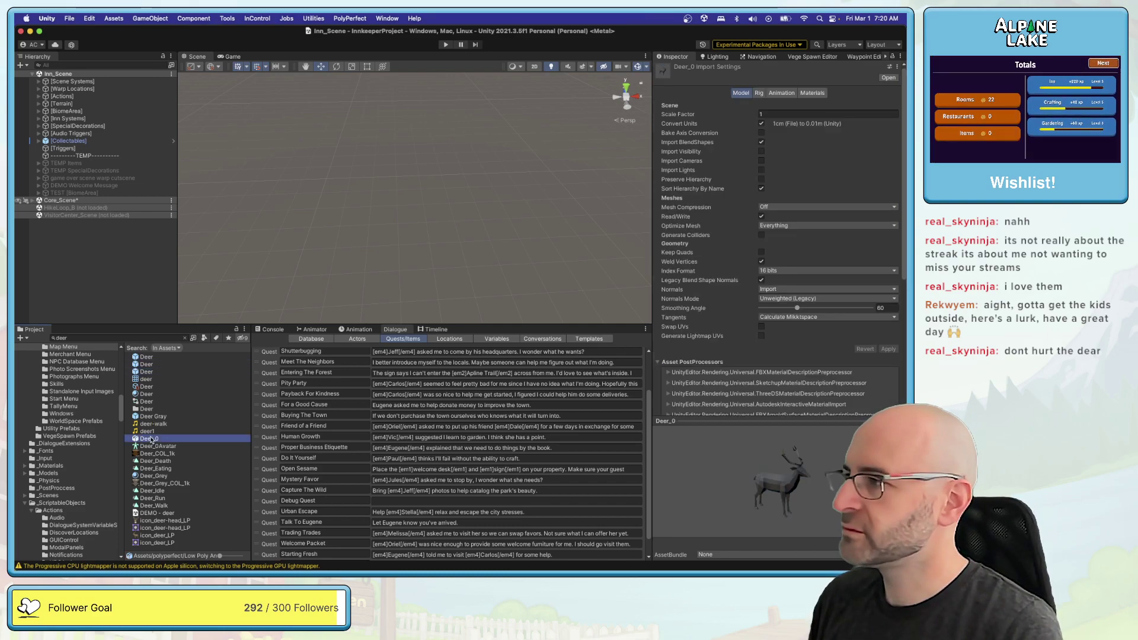
pyautogui.moveTo(151, 441); pyautogui.dragTo(330, 372)
pyautogui.press('super+Tab')
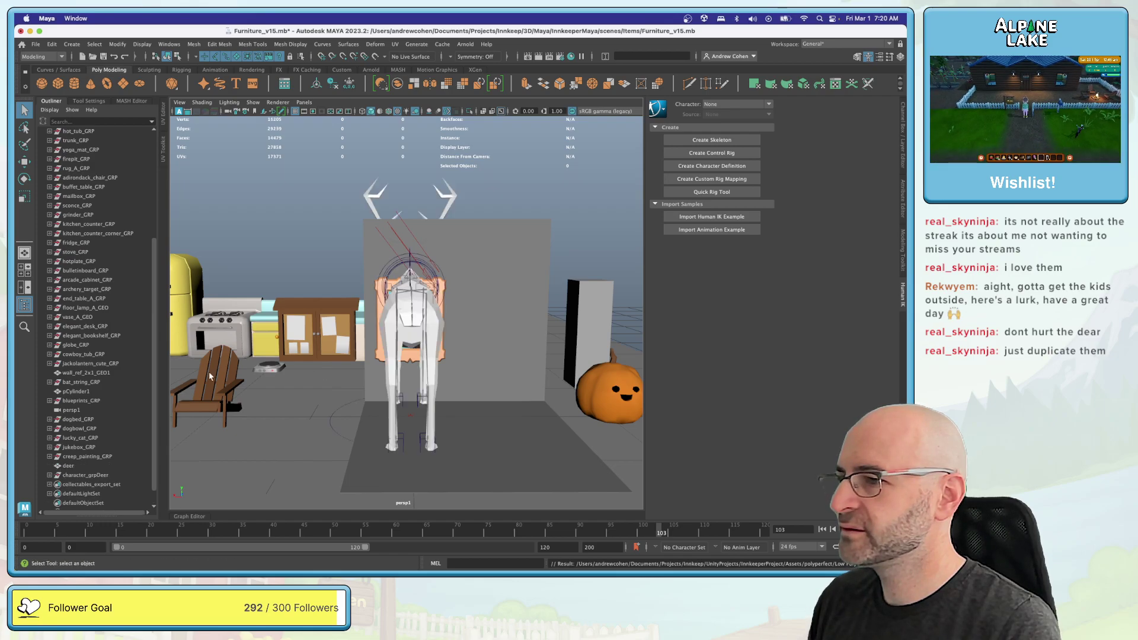
# Step: Delete the deer's character_grpDeer rig group and reselect the remaining deer mesh
pyautogui.keyDown('alt'); pyautogui.moveTo(348, 320); pyautogui.dragTo(444, 333); pyautogui.keyUp('alt')
pyautogui.click(514, 306)
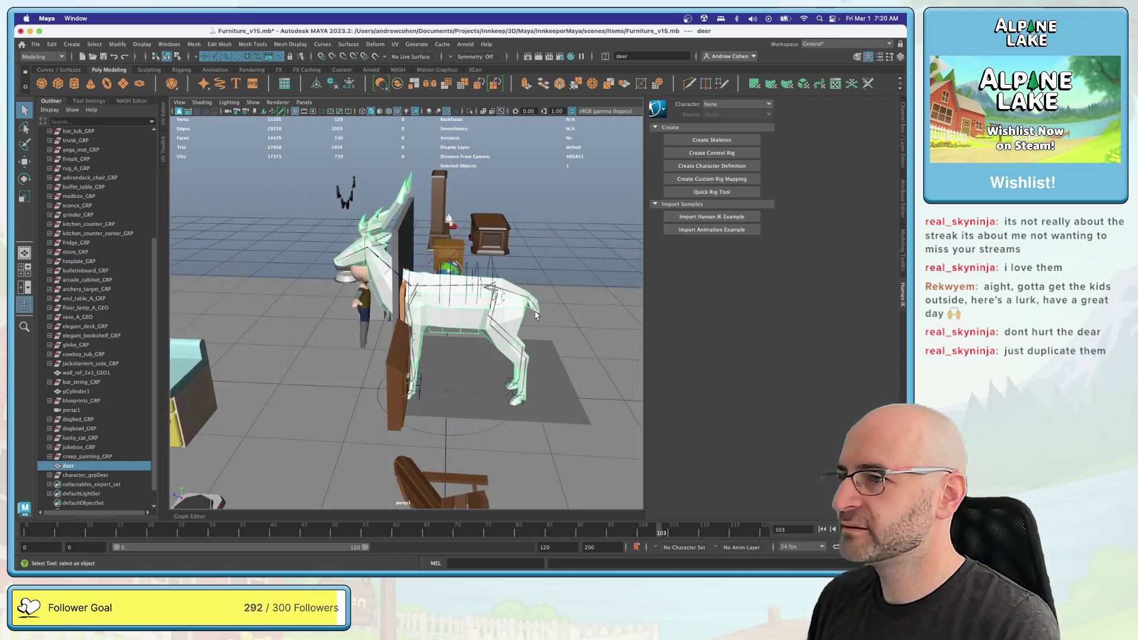
pyautogui.scroll(-1, 80, 451)
pyautogui.click(77, 455)
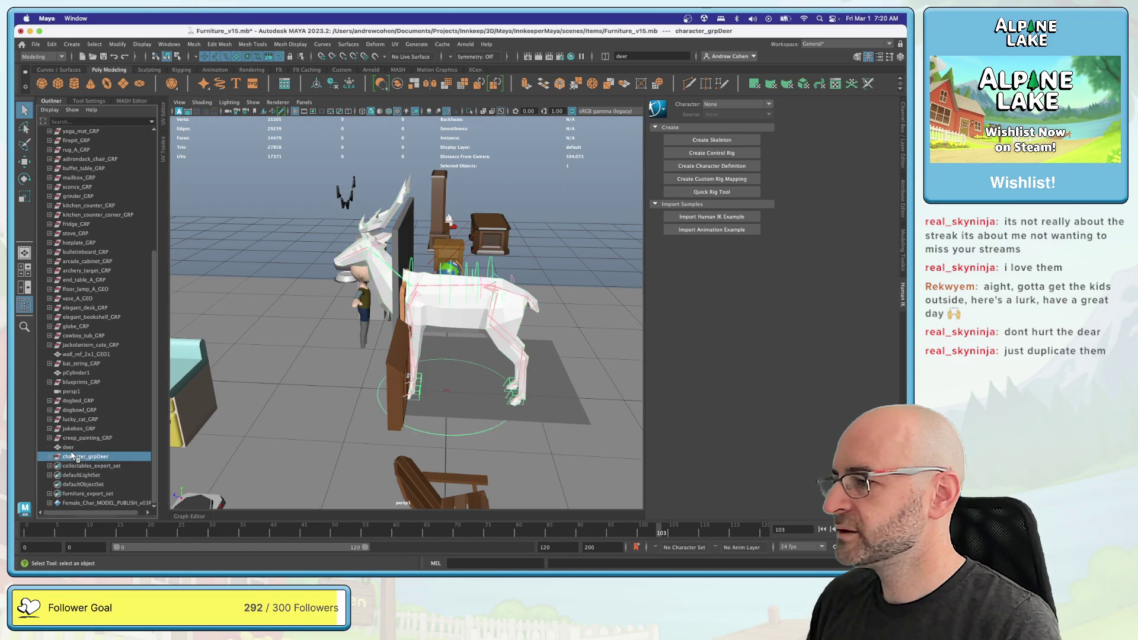
pyautogui.press('Delete')
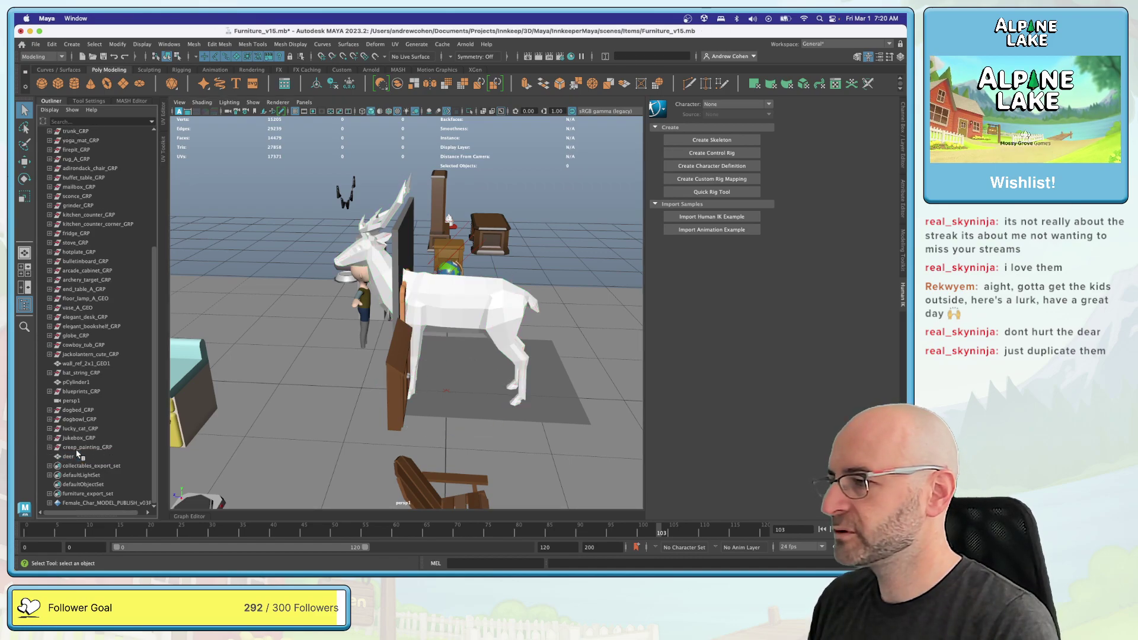
pyautogui.click(69, 456)
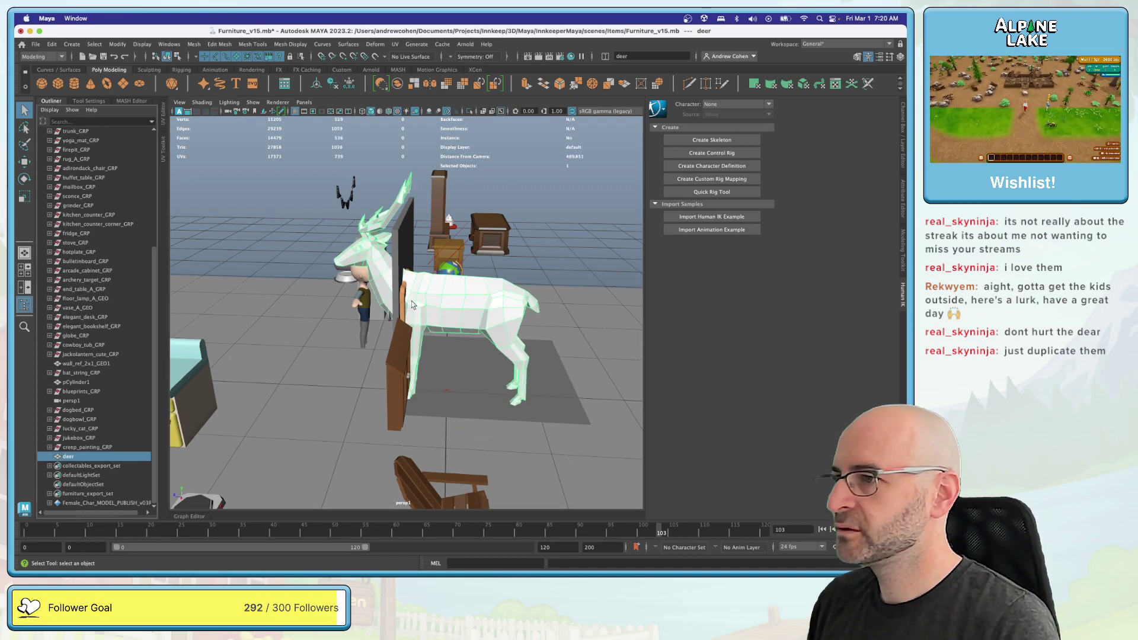
pyautogui.press('e')
pyautogui.keyDown('alt'); pyautogui.moveTo(415, 307); pyautogui.dragTo(431, 322); pyautogui.keyUp('alt')
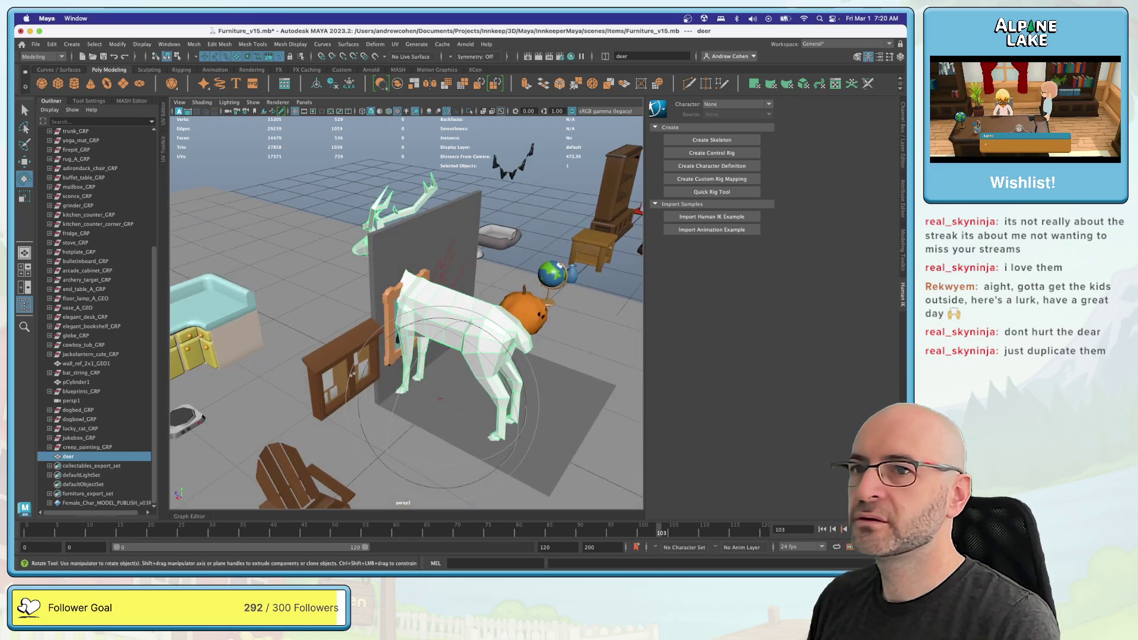
# Step: Unlock the deer's transform channels and set Rotate Y from -180 to 0
pyautogui.moveTo(853, 130); pyautogui.dragTo(853, 192)
pyautogui.rightClick(850, 192)
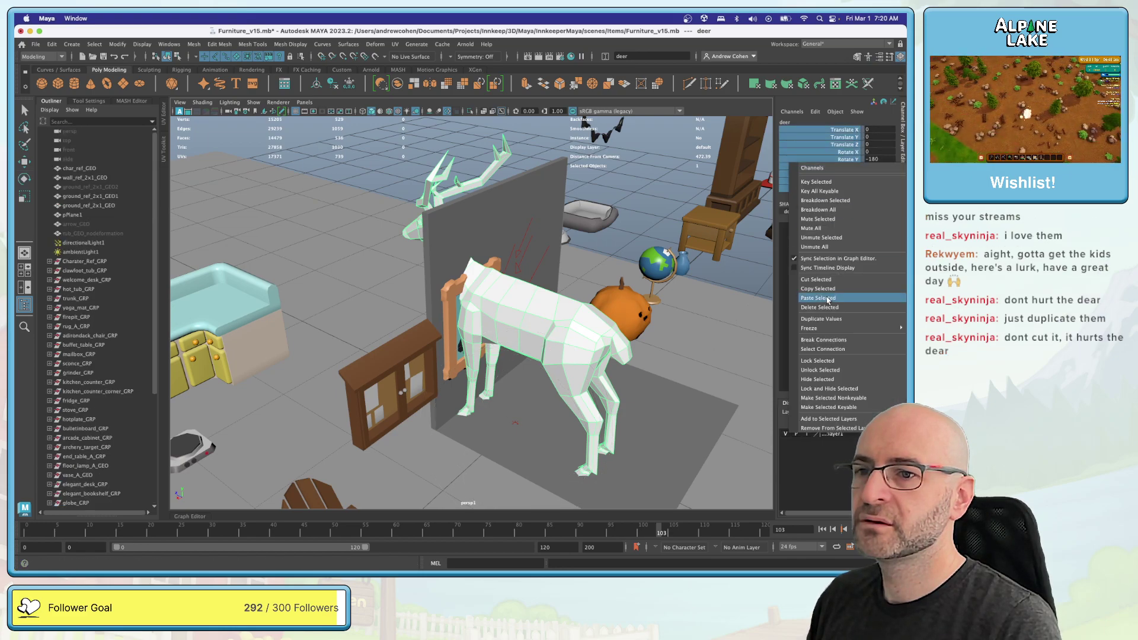
pyautogui.click(820, 370)
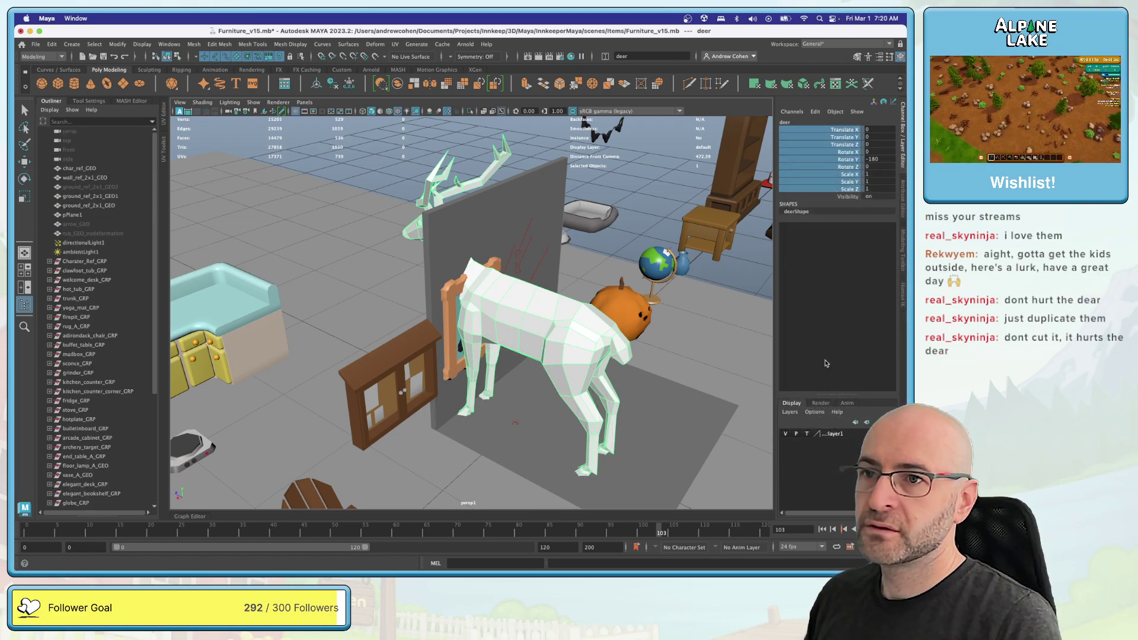
pyautogui.rightClick(884, 155)
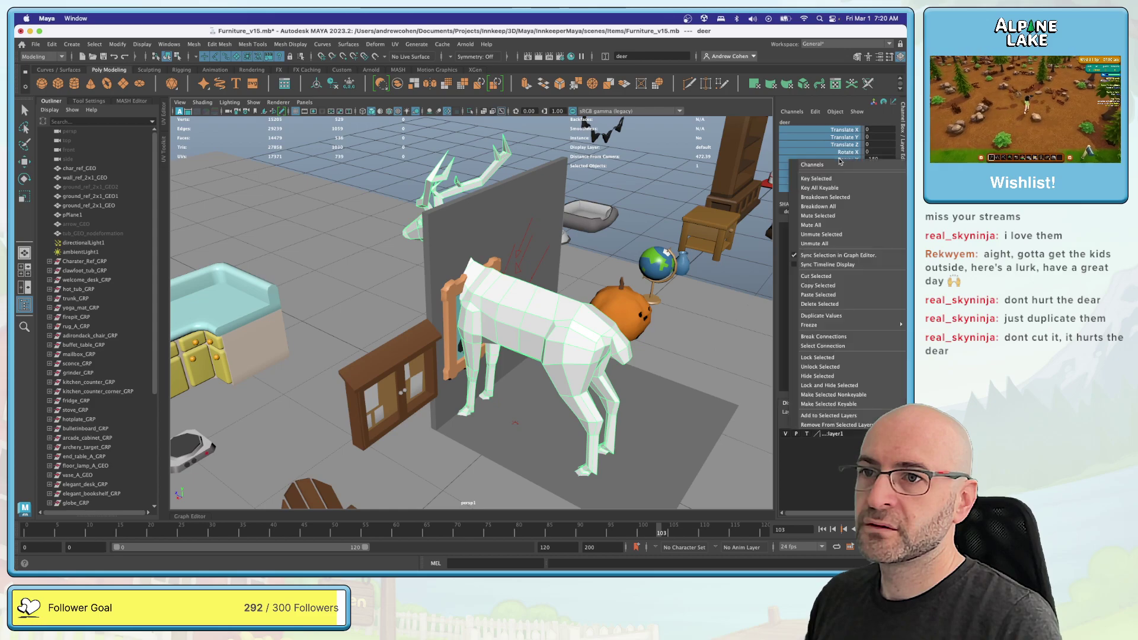
pyautogui.click(834, 369)
pyautogui.click(881, 159)
pyautogui.write('0')
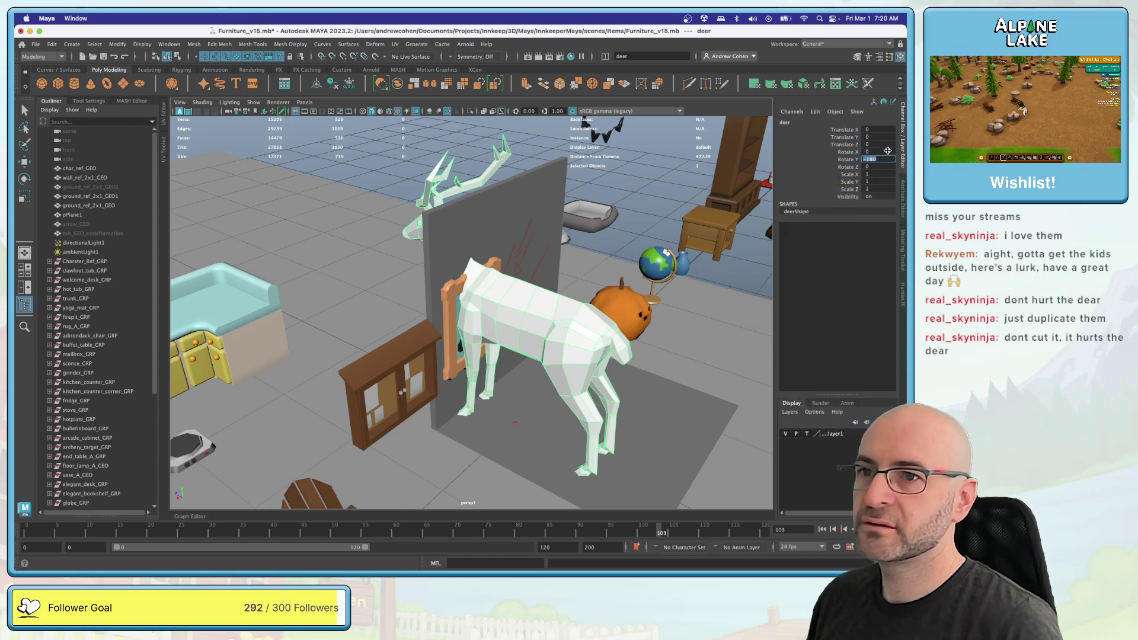
pyautogui.press('Return')
# Step: Zoom in on the deer's head and select a face at the antler base in Face mode
pyautogui.click(628, 284)
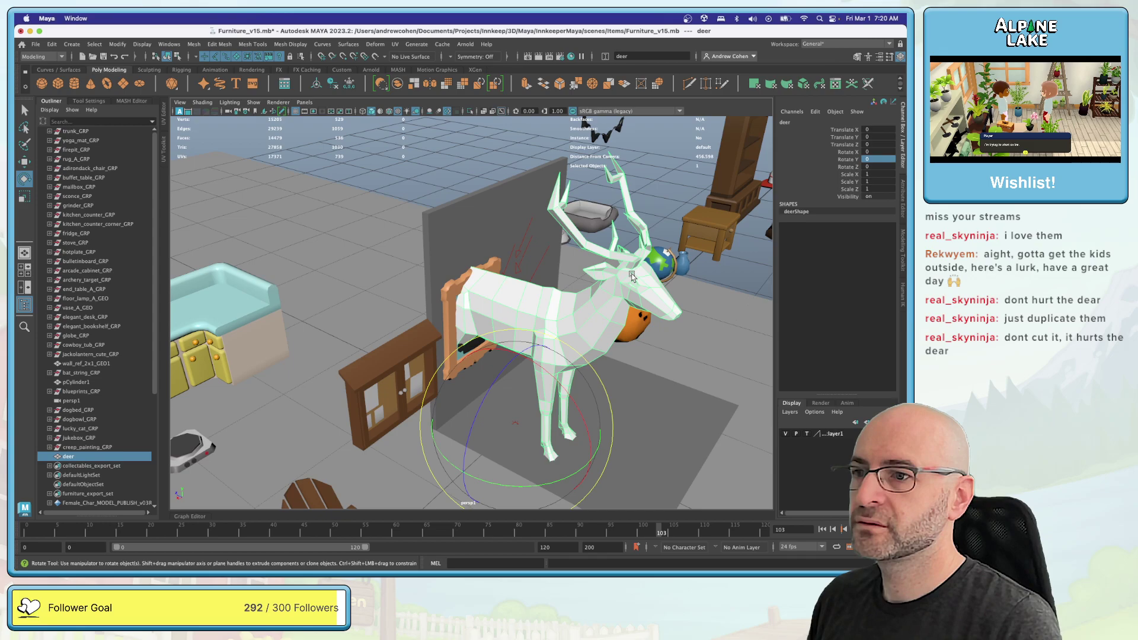
pyautogui.press('q')
pyautogui.keyDown('alt'); pyautogui.moveTo(632, 277); pyautogui.dragTo(579, 300, button='middle'); pyautogui.keyUp('alt')
pyautogui.keyDown('alt'); pyautogui.moveTo(580, 300); pyautogui.dragTo(605, 294, button='right'); pyautogui.keyUp('alt')
pyautogui.click(605, 308)
pyautogui.click(597, 288)
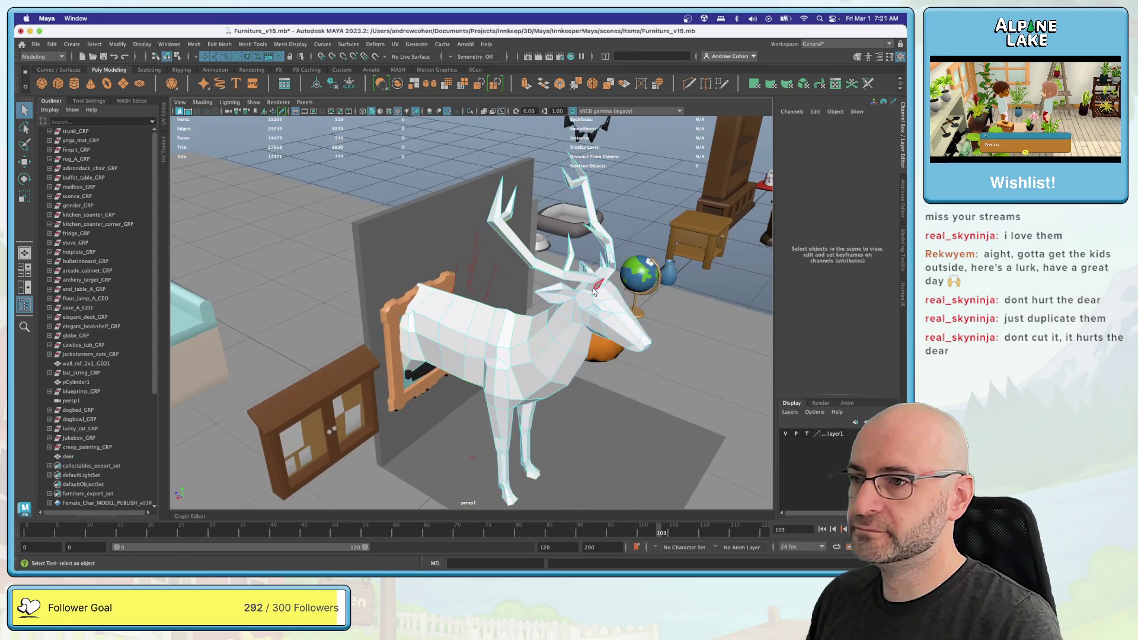
# Step: Select the ring of faces around both antler bases
pyautogui.press('f')
pyautogui.keyDown('alt'); pyautogui.moveTo(617, 286); pyautogui.dragTo(574, 287); pyautogui.keyUp('alt')
pyautogui.keyDown('shift'); pyautogui.doubleClick(574, 289); pyautogui.keyUp('shift')
pyautogui.keyDown('alt'); pyautogui.moveTo(574, 289); pyautogui.dragTo(399, 290, button='right'); pyautogui.keyUp('alt')
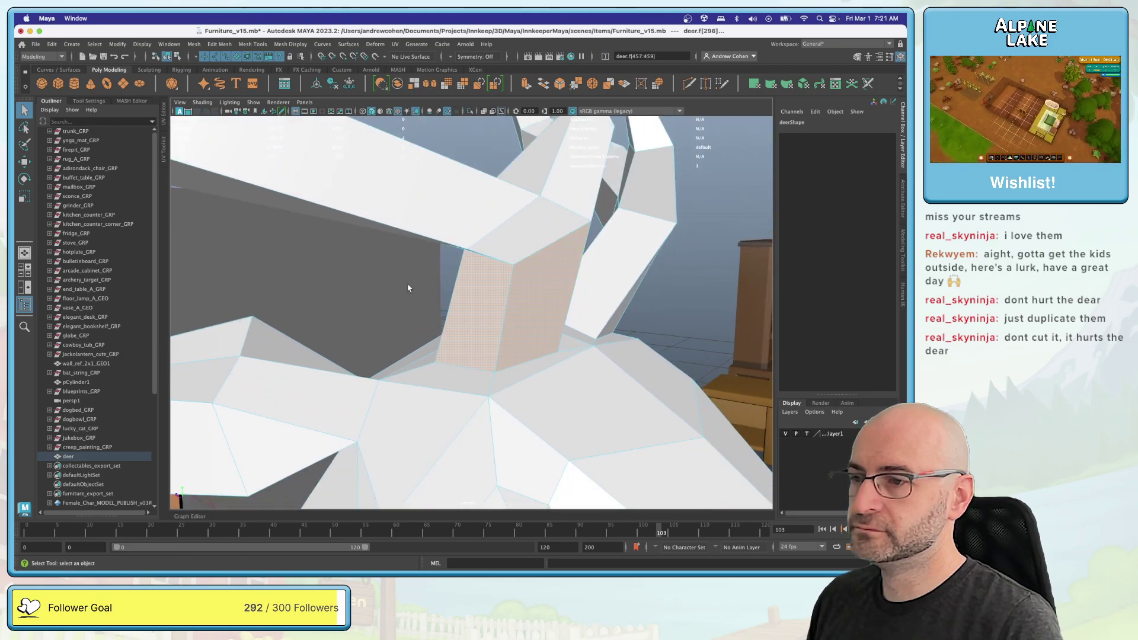
pyautogui.keyDown('alt'); pyautogui.moveTo(399, 290); pyautogui.dragTo(536, 284); pyautogui.keyUp('alt')
pyautogui.keyDown('alt'); pyautogui.moveTo(536, 282); pyautogui.dragTo(468, 286, button='right'); pyautogui.keyUp('alt')
pyautogui.keyDown('shift'); pyautogui.click(596, 289); pyautogui.keyUp('shift')
pyautogui.keyDown('alt'); pyautogui.moveTo(636, 263); pyautogui.dragTo(600, 306); pyautogui.keyUp('alt')
pyautogui.keyDown('shift'); pyautogui.click(599, 306); pyautogui.keyUp('shift')
pyautogui.keyDown('shift'); pyautogui.doubleClick(599, 310); pyautogui.keyUp('shift')
# Step: Add the brow faces below the antlers and delete the selected faces
pyautogui.keyDown('alt'); pyautogui.moveTo(599, 309); pyautogui.dragTo(483, 314, button='right'); pyautogui.keyUp('alt')
pyautogui.keyDown('alt'); pyautogui.moveTo(483, 314); pyautogui.dragTo(529, 343); pyautogui.keyUp('alt')
pyautogui.click(525, 313)
pyautogui.keyDown('shift'); pyautogui.doubleClick(504, 317); pyautogui.keyUp('shift')
pyautogui.keyDown('shift'); pyautogui.click(542, 317); pyautogui.keyUp('shift')
pyautogui.press('Delete')
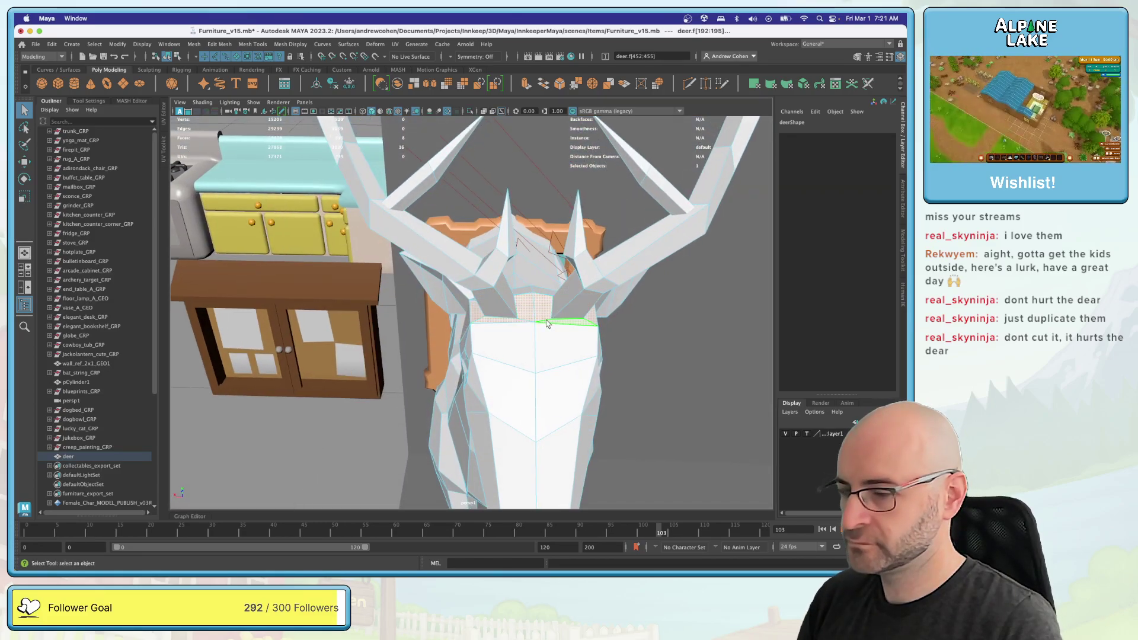
# Step: Select the remaining head and body shell and delete it, leaving only the antlers
pyautogui.click(548, 339)
pyautogui.doubleClick(548, 339)
pyautogui.press('Delete')
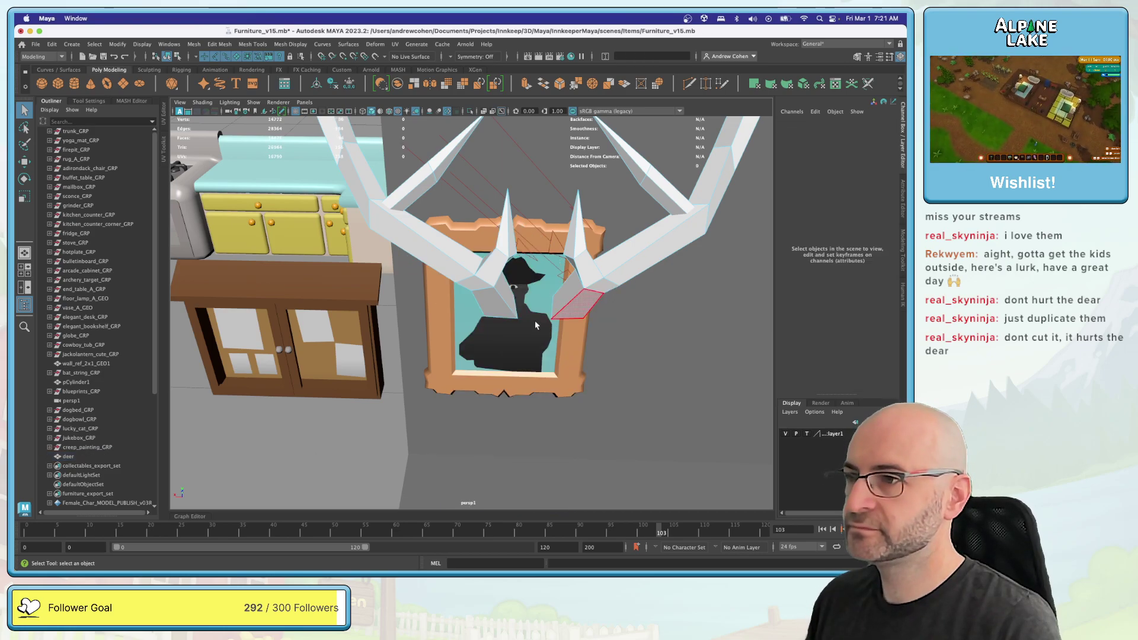
# Step: Return to Object mode and select the antlers
pyautogui.keyDown('alt'); pyautogui.moveTo(498, 314); pyautogui.dragTo(607, 289); pyautogui.keyUp('alt')
pyautogui.keyDown('alt'); pyautogui.moveTo(607, 289); pyautogui.dragTo(539, 290, button='right'); pyautogui.keyUp('alt')
pyautogui.keyDown('alt'); pyautogui.moveTo(540, 290); pyautogui.dragTo(454, 292); pyautogui.keyUp('alt')
pyautogui.click(177, 56)
pyautogui.click(166, 57)
pyautogui.click(465, 236)
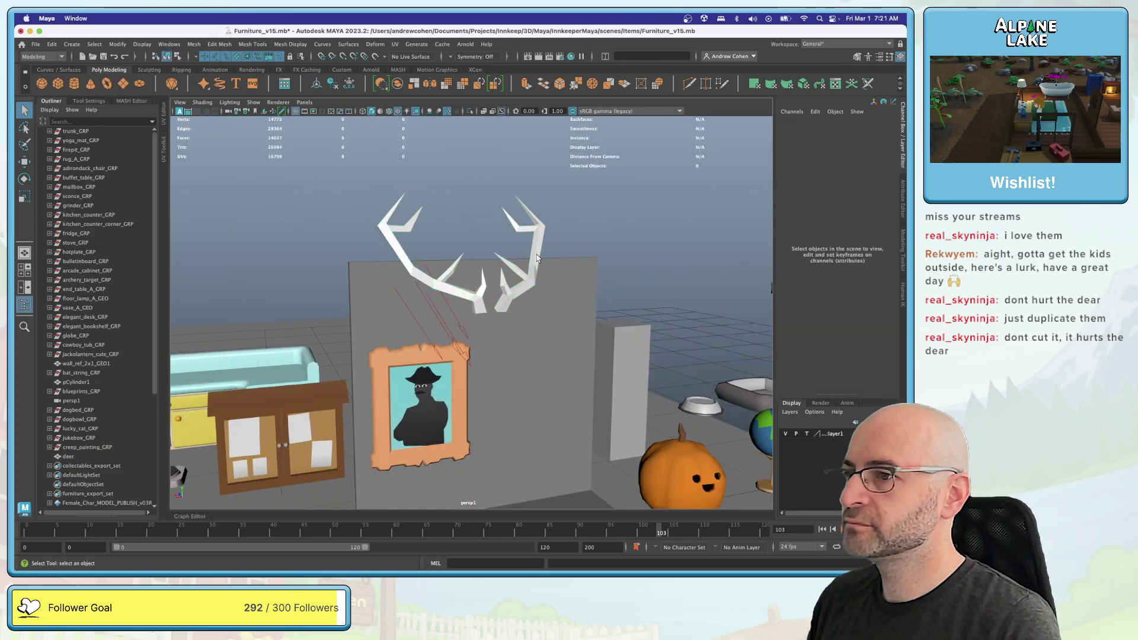
pyautogui.keyDown('alt'); pyautogui.moveTo(457, 247); pyautogui.dragTo(511, 260); pyautogui.keyUp('alt')
pyautogui.click(513, 300)
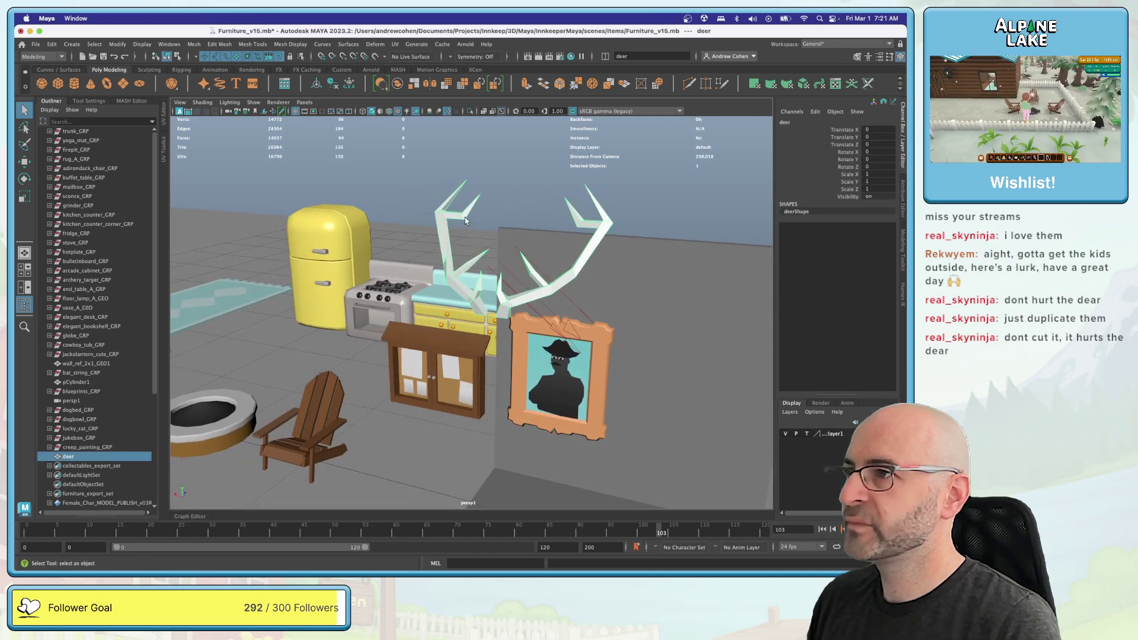
# Step: Apply Soften Edge to the antlers and inspect the resulting shading
pyautogui.click(291, 44)
pyautogui.click(308, 137)
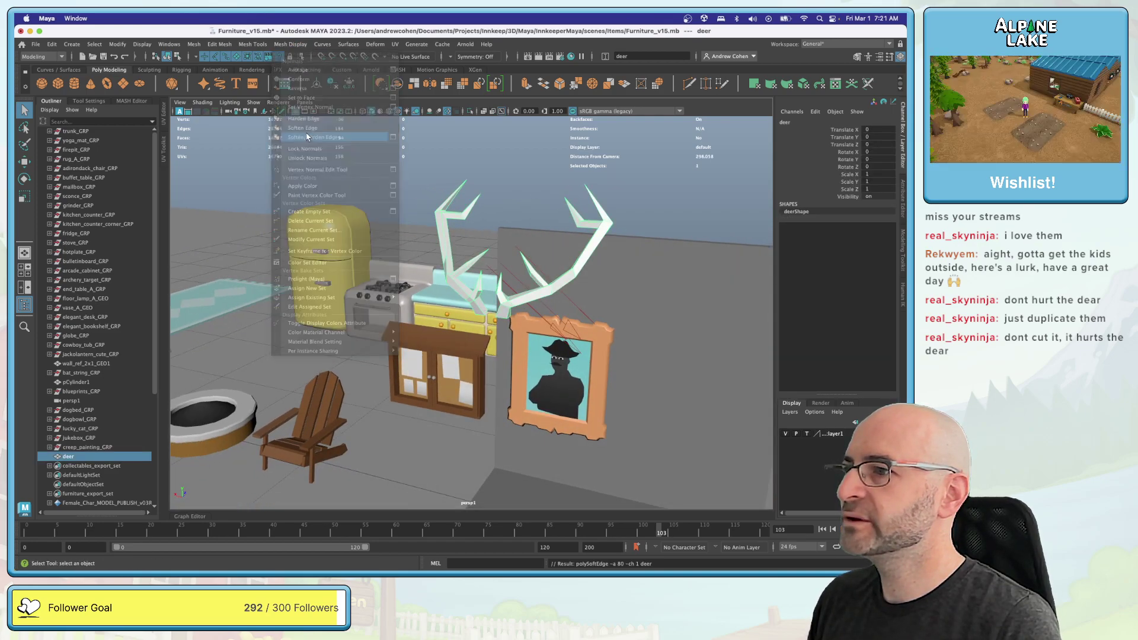
pyautogui.click(373, 174)
pyautogui.keyDown('alt'); pyautogui.moveTo(372, 173); pyautogui.dragTo(476, 242); pyautogui.keyUp('alt')
pyautogui.keyDown('alt'); pyautogui.moveTo(476, 242); pyautogui.dragTo(493, 230, button='right'); pyautogui.keyUp('alt')
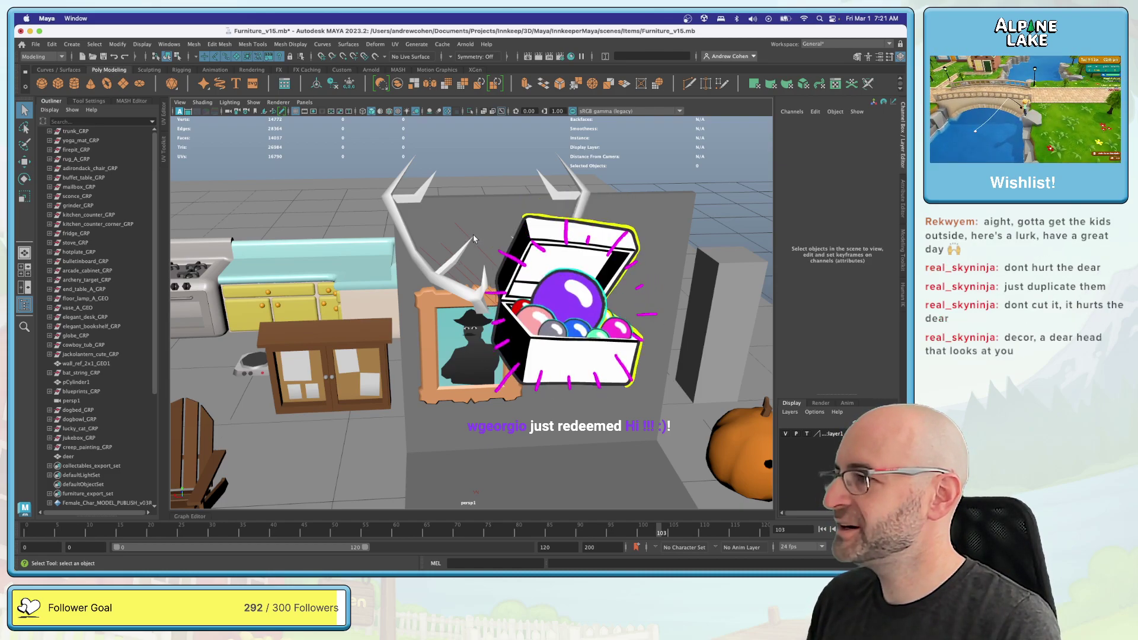
pyautogui.keyDown('alt'); pyautogui.moveTo(485, 243); pyautogui.dragTo(501, 268); pyautogui.keyUp('alt')
pyautogui.click(501, 269)
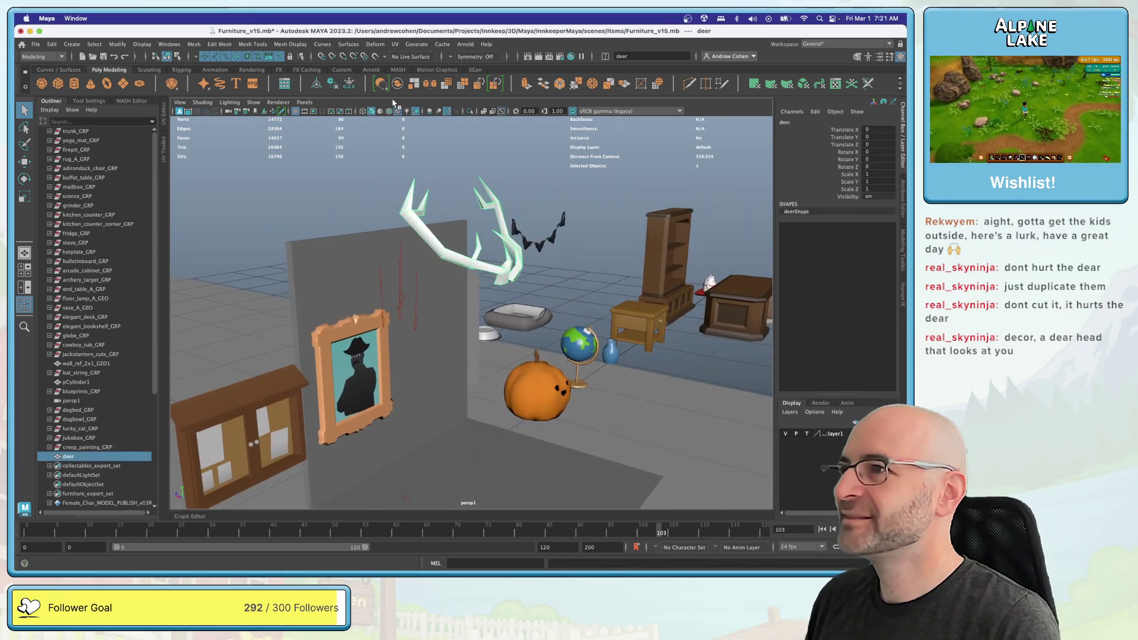
# Step: Confirm the Soften/Harden Edge angle of 80 and reapply Soften Edge to the antlers
pyautogui.click(290, 44)
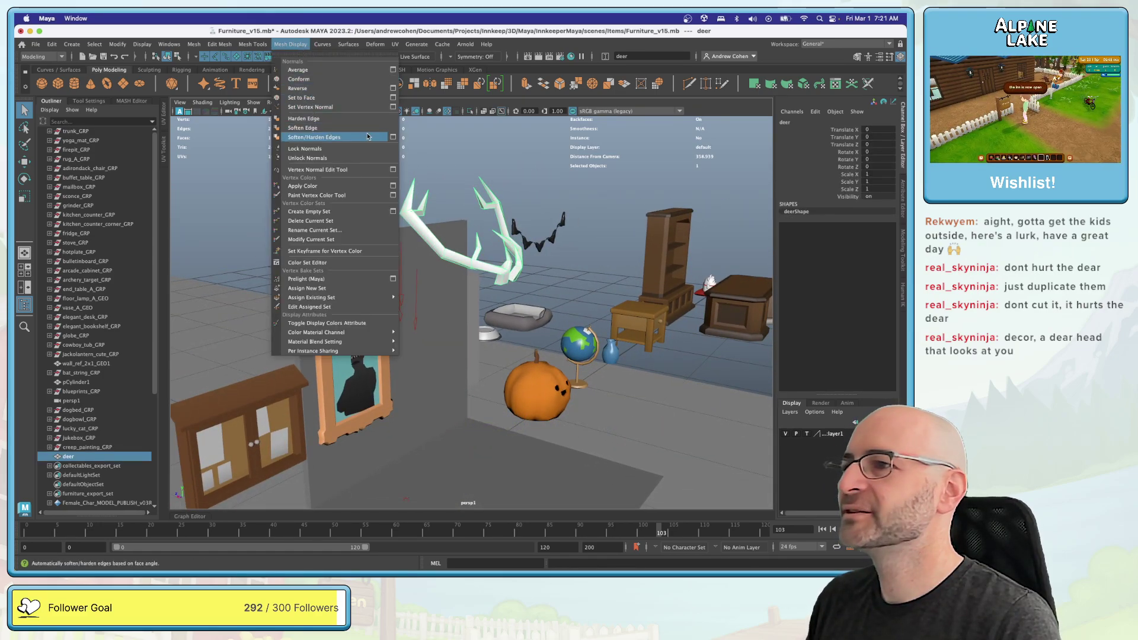
pyautogui.click(394, 138)
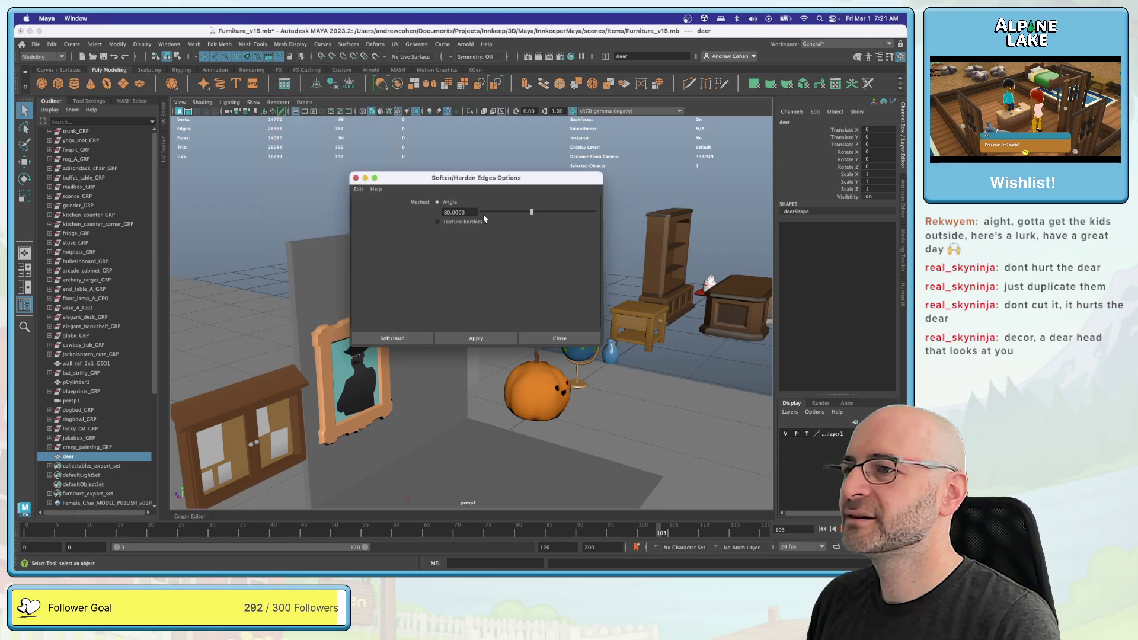
pyautogui.doubleClick(472, 212)
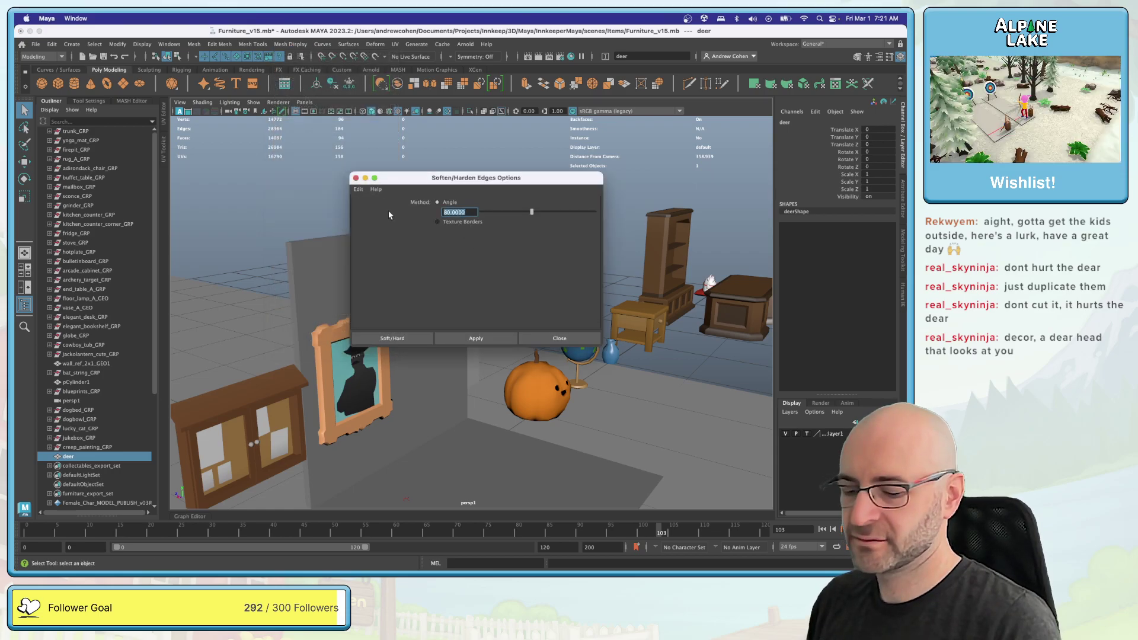
pyautogui.click(542, 338)
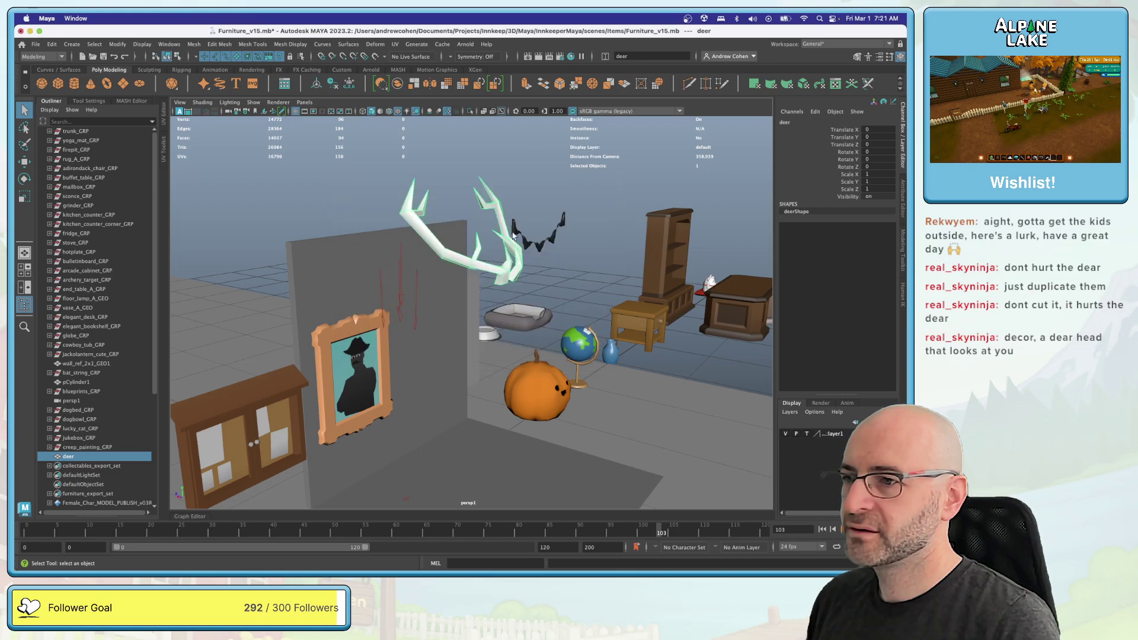
pyautogui.click(314, 46)
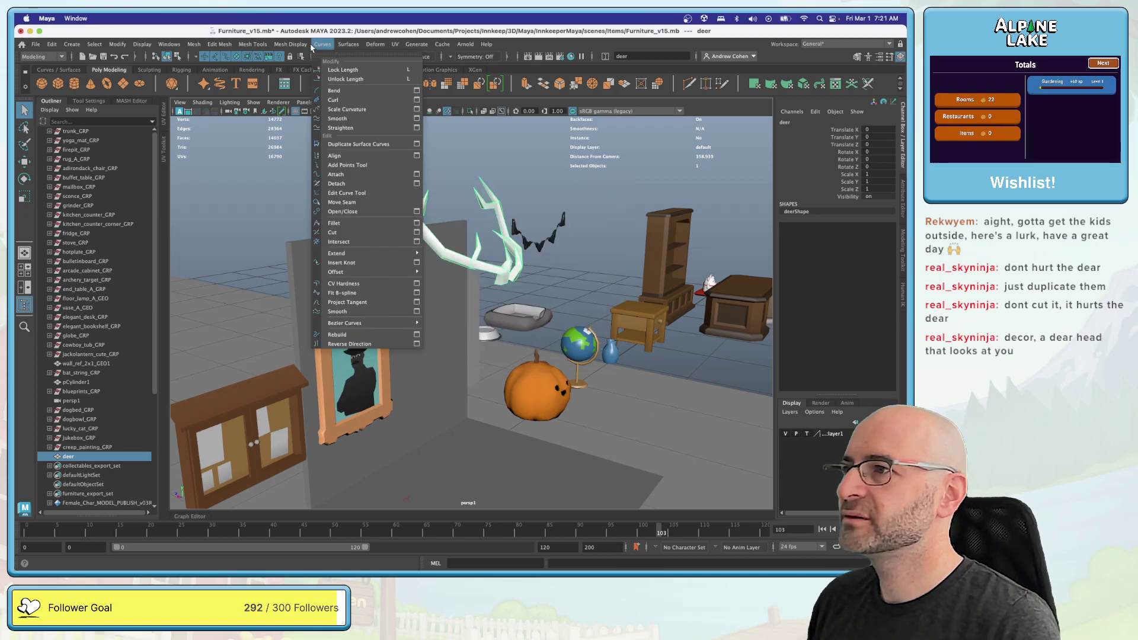
pyautogui.moveTo(290, 44)
pyautogui.click(311, 127)
pyautogui.click(517, 184)
pyautogui.moveTo(517, 192)
pyautogui.keyDown('alt'); pyautogui.mouseDown()
pyautogui.moveTo(424, 222)
pyautogui.moveTo(514, 254)
pyautogui.moveTo(391, 323)
pyautogui.mouseUp(); pyautogui.keyUp('alt')
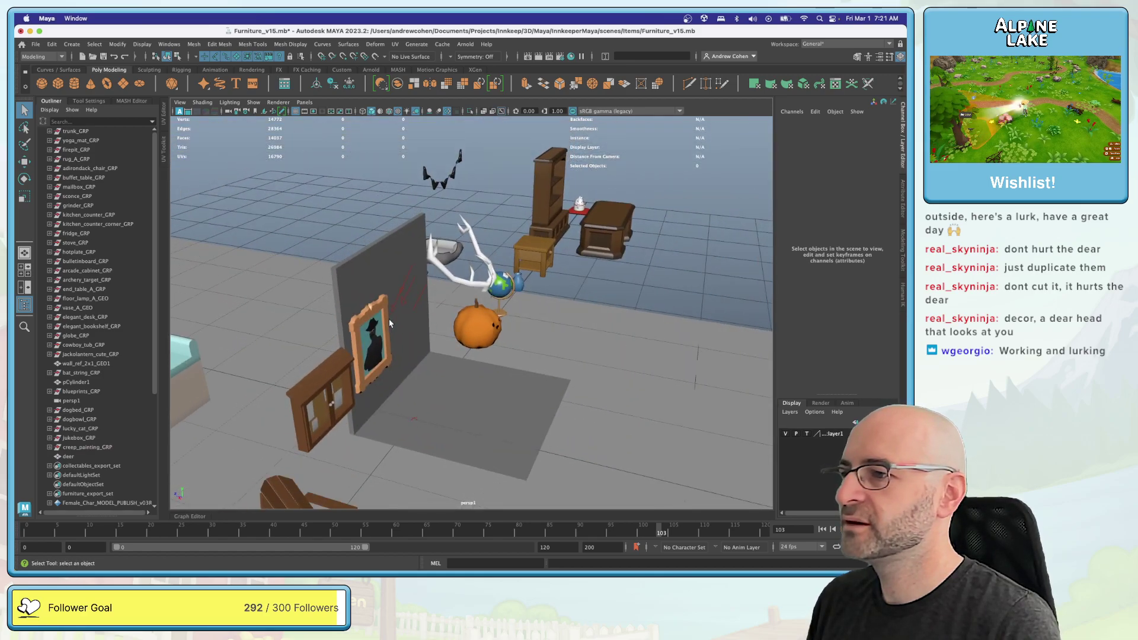
# Step: Select the creep_painting_GRP group and hide it with Ctrl+H
pyautogui.click(372, 310)
pyautogui.click(89, 448)
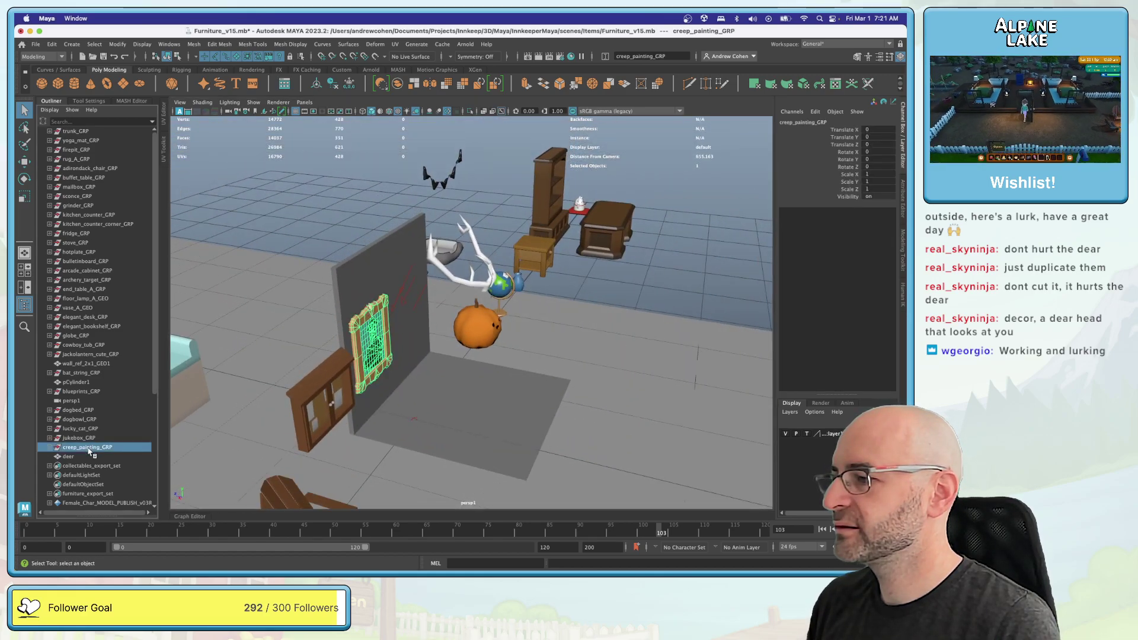
pyautogui.hotkey('ctrl', 'h')
# Step: Zoom out and pan across the furniture, from the arcade pieces to the kitchen and bathtub
pyautogui.keyDown('alt'); pyautogui.moveTo(380, 305); pyautogui.dragTo(349, 265); pyautogui.keyUp('alt')
pyautogui.scroll(-5, 326, 213)
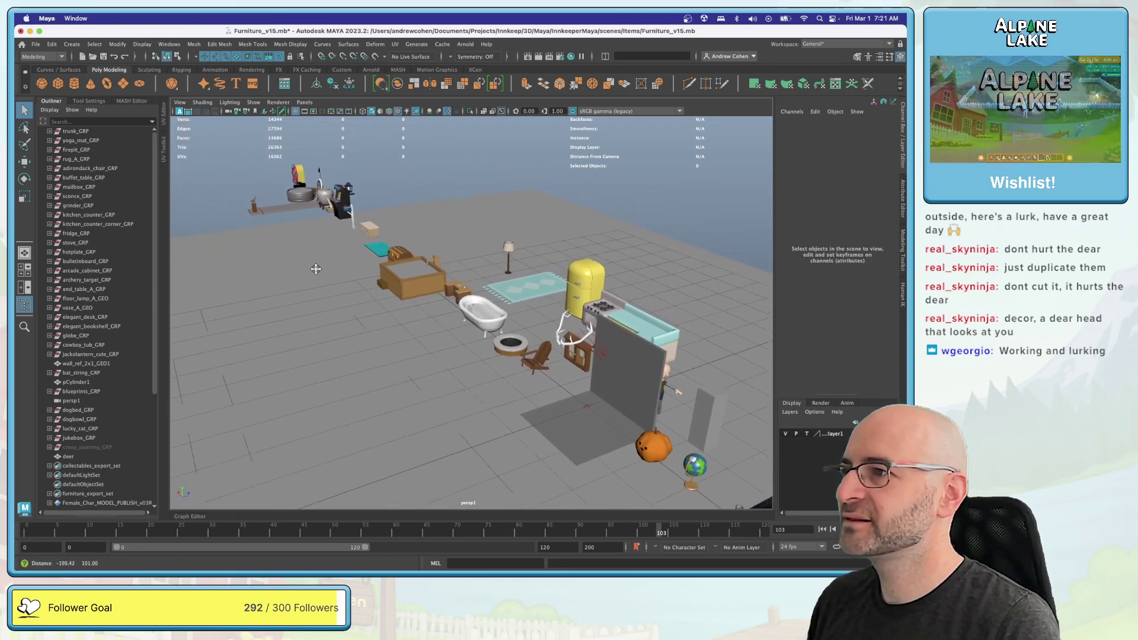
pyautogui.keyDown('alt'); pyautogui.moveTo(418, 252); pyautogui.dragTo(519, 286); pyautogui.keyUp('alt')
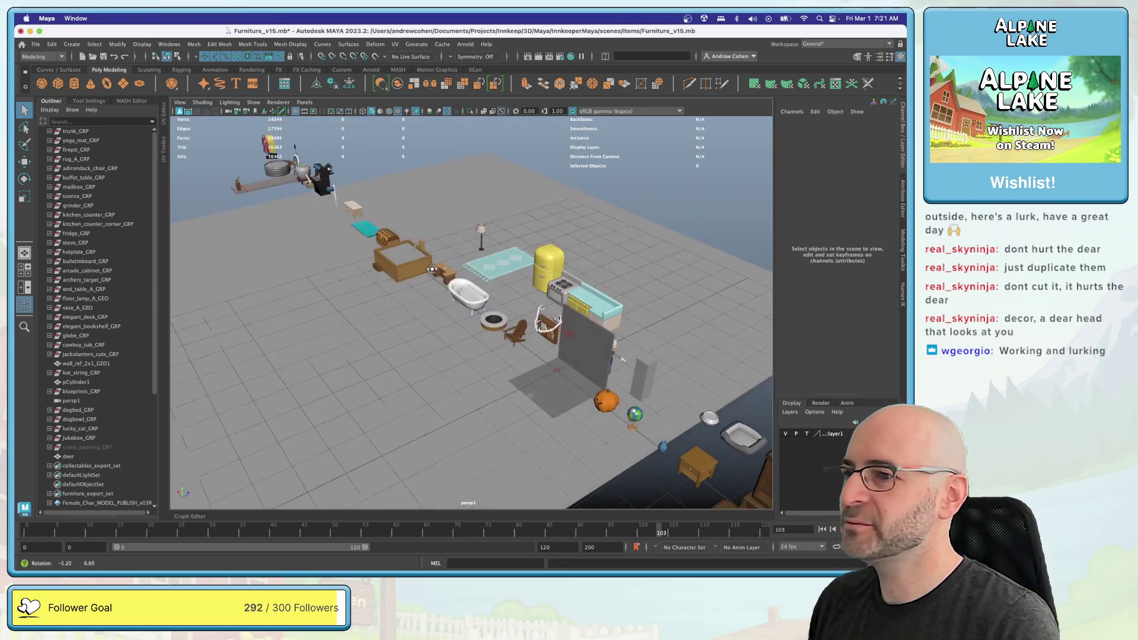
pyautogui.scroll(-2, 520, 287)
pyautogui.scroll(-2, 520, 286)
pyautogui.keyDown('alt'); pyautogui.moveTo(520, 286); pyautogui.dragTo(587, 248, button='middle'); pyautogui.keyUp('alt')
pyautogui.moveTo(435, 329)
pyautogui.keyDown('alt'); pyautogui.mouseDown(button='middle')
pyautogui.moveTo(511, 275)
pyautogui.moveTo(508, 264)
pyautogui.mouseUp(button='middle'); pyautogui.keyUp('alt')
pyautogui.scroll(-2, 508, 264)
pyautogui.keyDown('alt'); pyautogui.moveTo(508, 263); pyautogui.dragTo(578, 237); pyautogui.keyUp('alt')
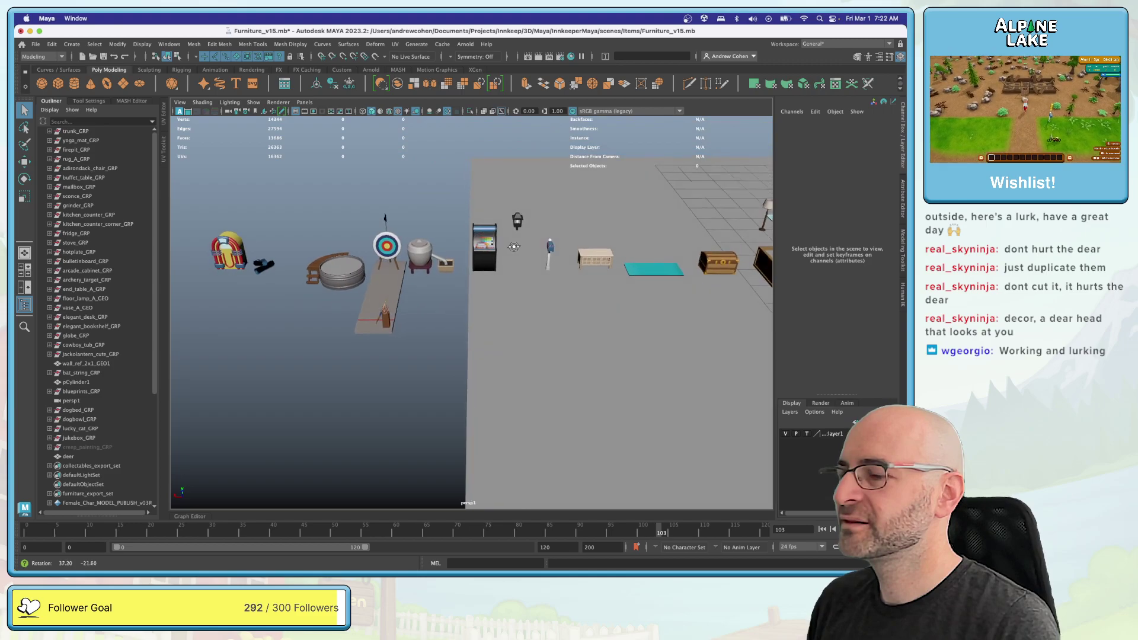
pyautogui.keyDown('alt'); pyautogui.moveTo(579, 236); pyautogui.dragTo(225, 291, button='middle'); pyautogui.keyUp('alt')
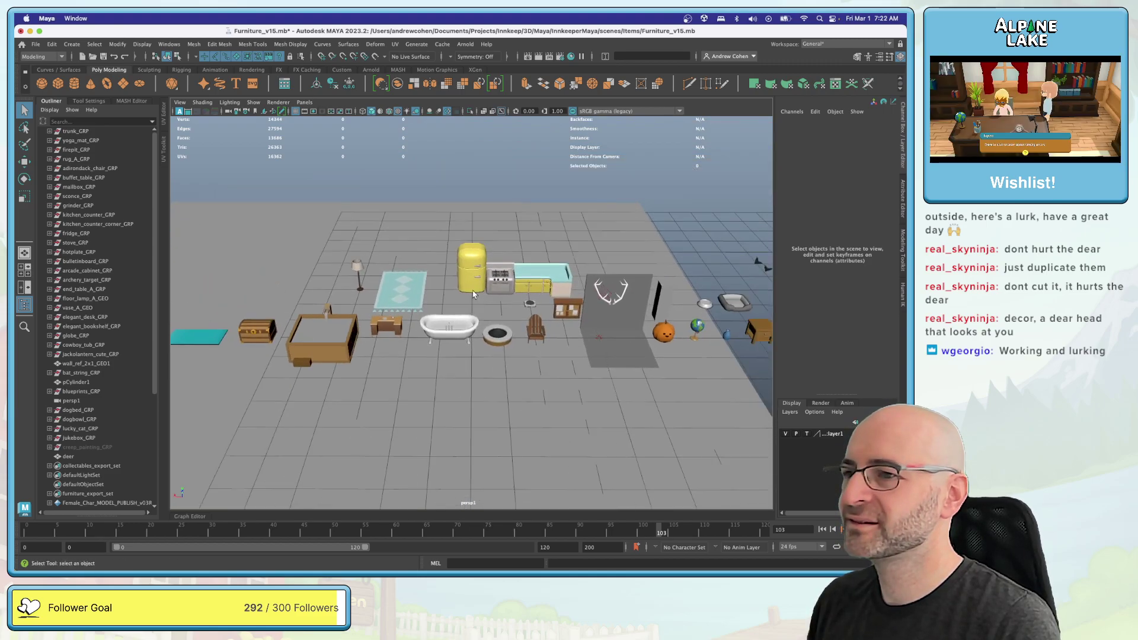
pyautogui.scroll(5, 225, 291)
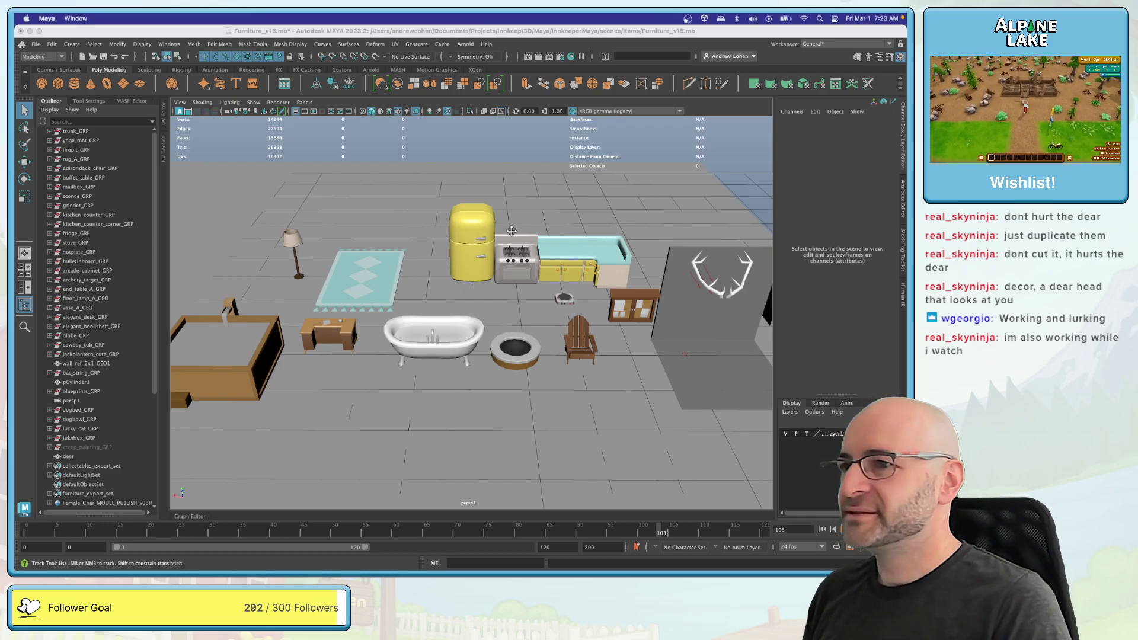
pyautogui.keyDown('alt'); pyautogui.moveTo(621, 221); pyautogui.dragTo(409, 252, button='middle'); pyautogui.keyUp('alt')
pyautogui.keyDown('alt'); pyautogui.moveTo(409, 251); pyautogui.dragTo(493, 207); pyautogui.keyUp('alt')
pyautogui.keyDown('alt'); pyautogui.moveTo(492, 207); pyautogui.dragTo(536, 246, button='right'); pyautogui.keyUp('alt')
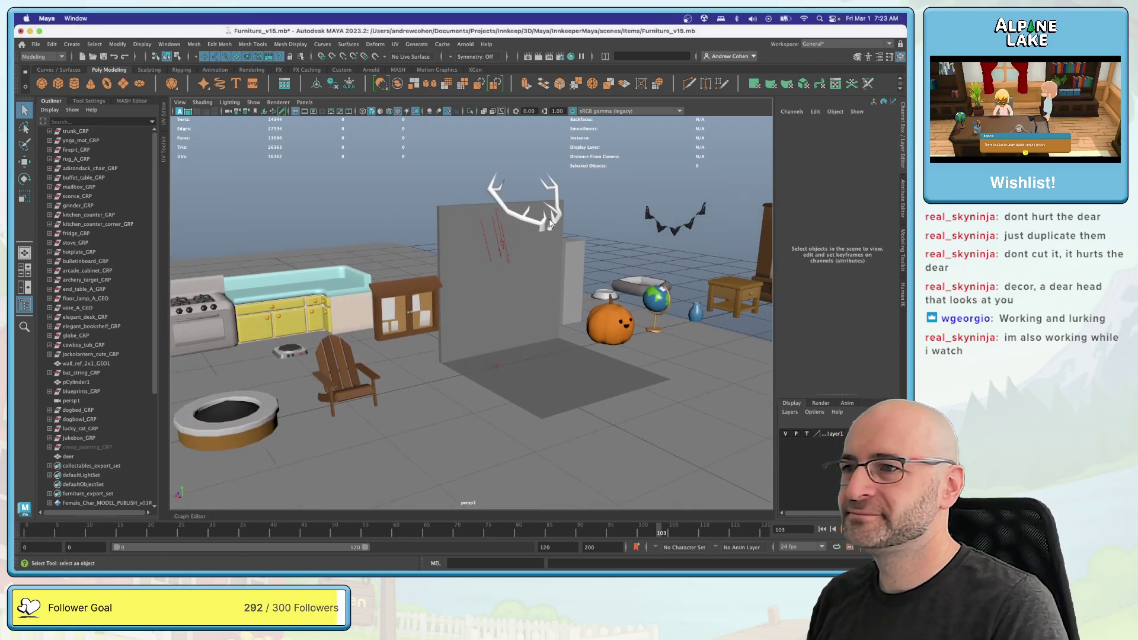
pyautogui.click(552, 223)
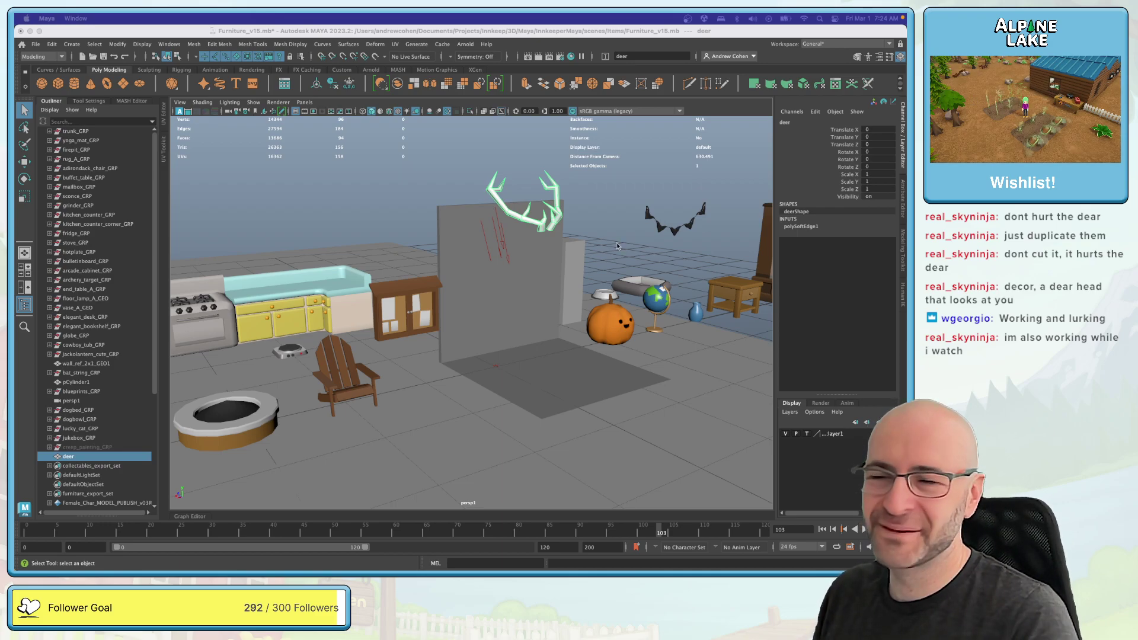
# Step: Create a polygon cylinder, raise it in front of the wall and rotate it -90 on X
pyautogui.click(74, 83)
pyautogui.press('w')
pyautogui.moveTo(511, 317); pyautogui.dragTo(508, 228)
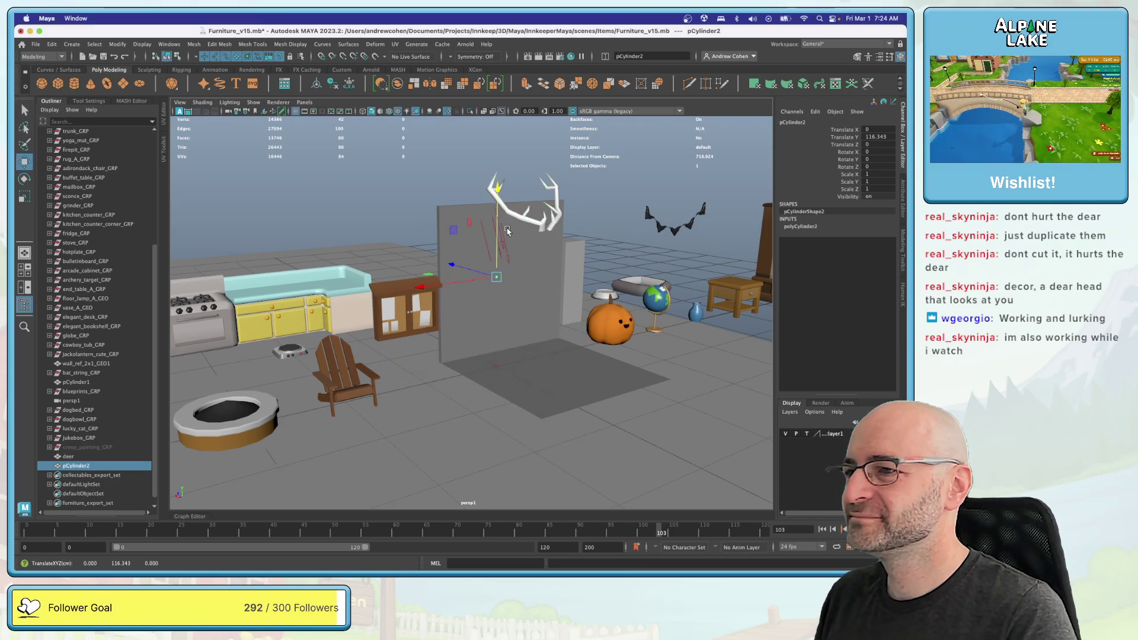
pyautogui.press('e')
pyautogui.moveTo(532, 224); pyautogui.dragTo(540, 281)
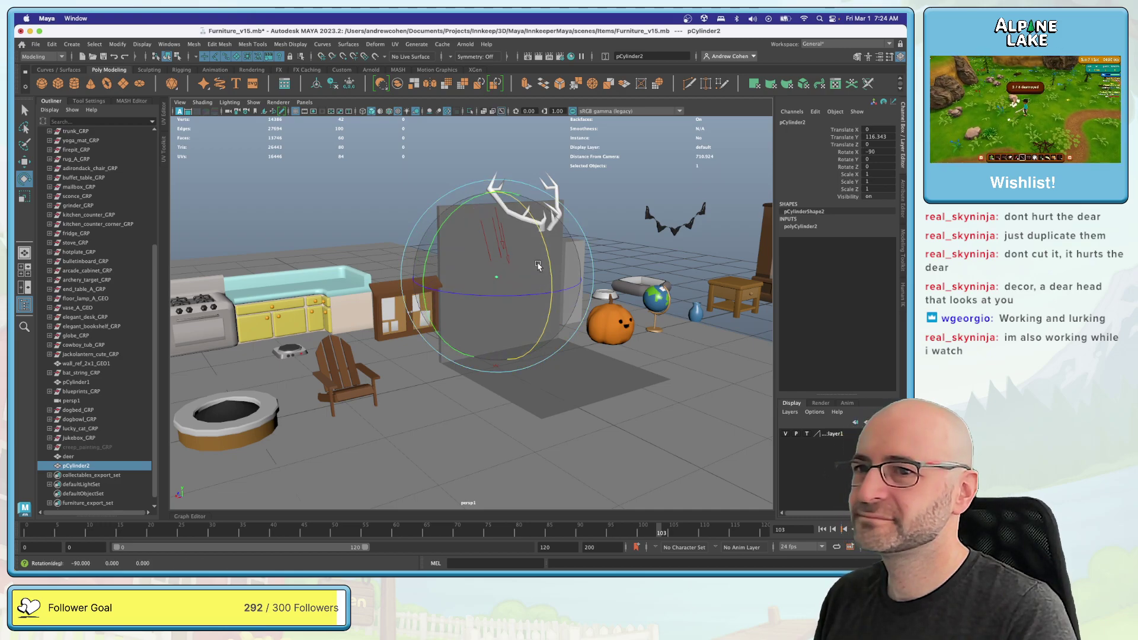
# Step: Set the cylinder's Subdivisions Axis to 12 and frame it
pyautogui.click(800, 226)
pyautogui.click(880, 254)
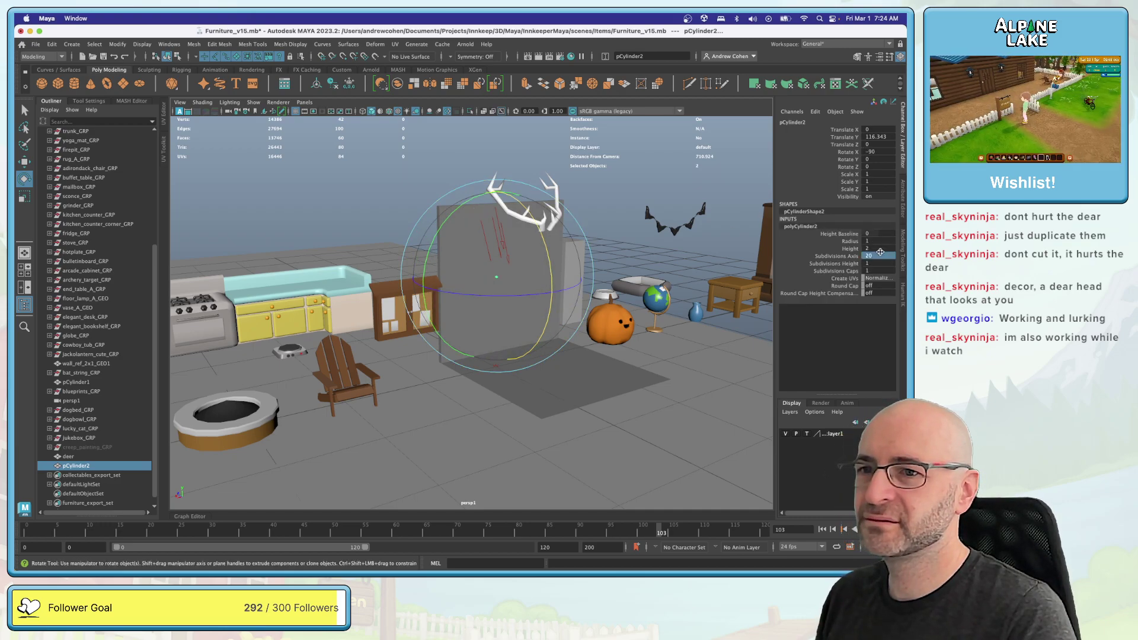
pyautogui.press('Return')
pyautogui.moveTo(521, 261)
pyautogui.keyDown('alt'); pyautogui.mouseDown()
pyautogui.moveTo(513, 260)
pyautogui.moveTo(524, 260)
pyautogui.mouseUp(); pyautogui.keyUp('alt')
pyautogui.press('f')
pyautogui.scroll(-1, 524, 260)
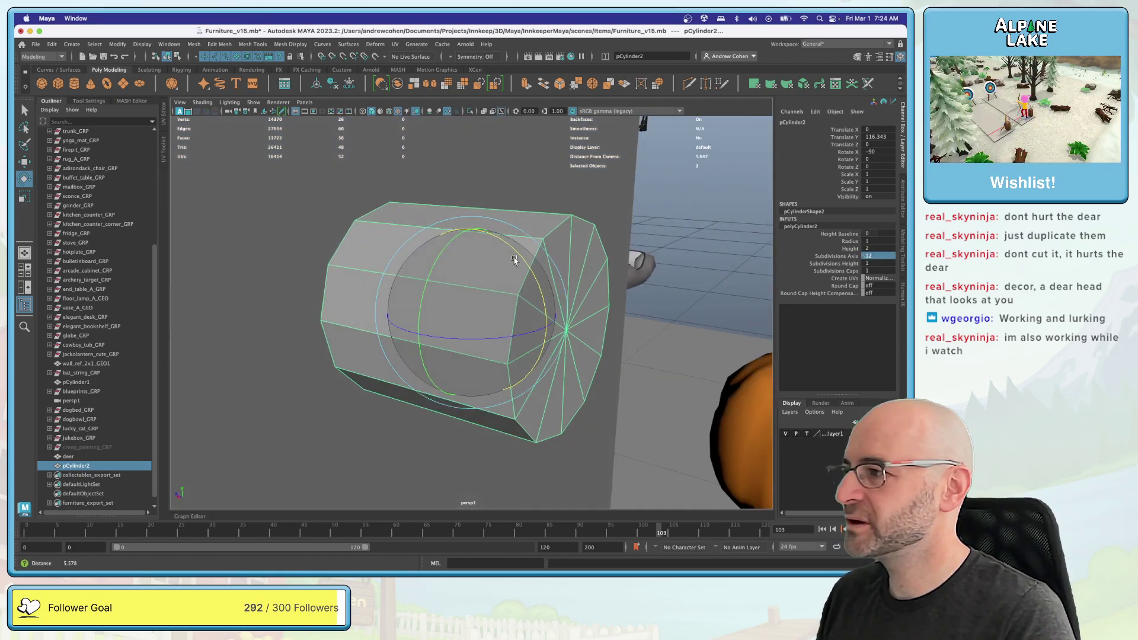
pyautogui.scroll(-10, 516, 258)
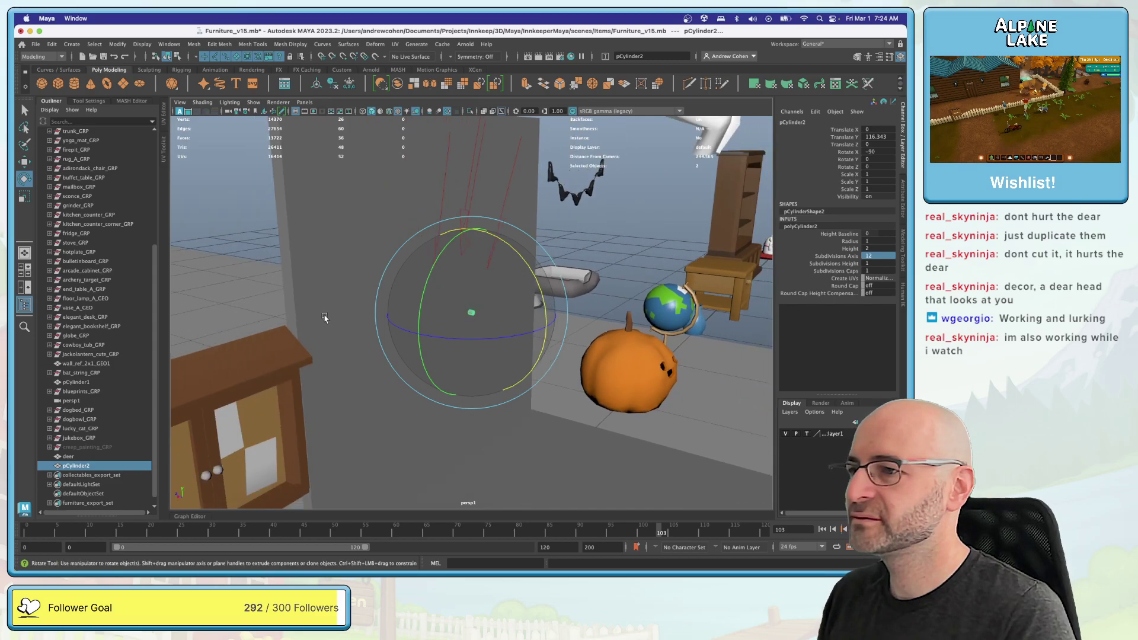
pyautogui.scroll(5, 462, 296)
# Step: Scale the cylinder into a wide, flat disc
pyautogui.press('r')
pyautogui.moveTo(469, 311); pyautogui.dragTo(354, 200)
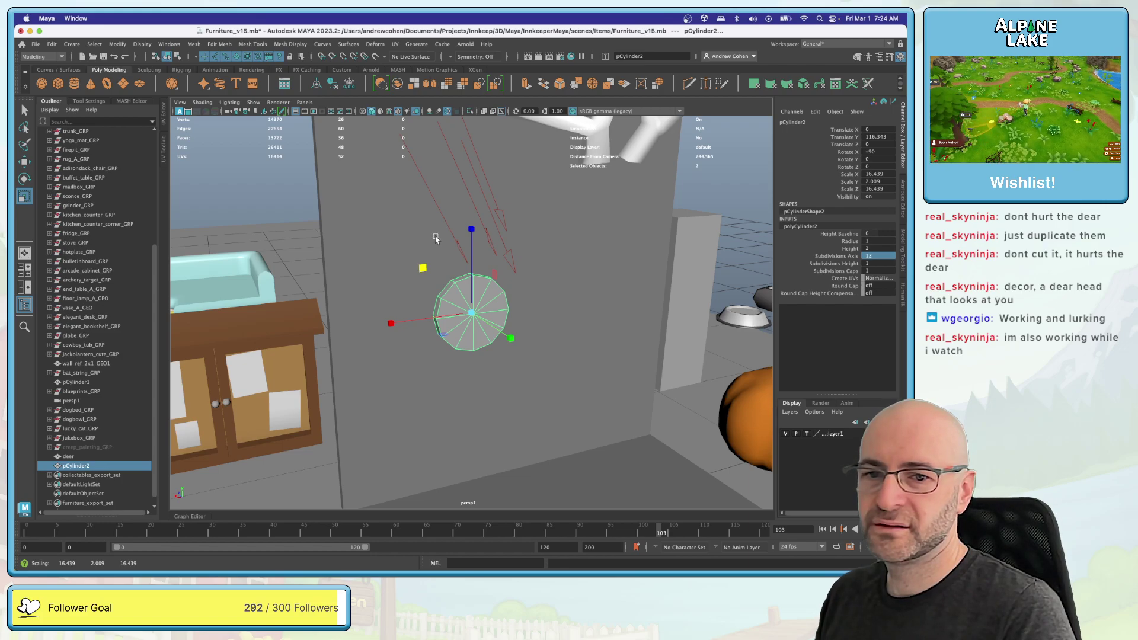
pyautogui.press('f')
pyautogui.press('q')
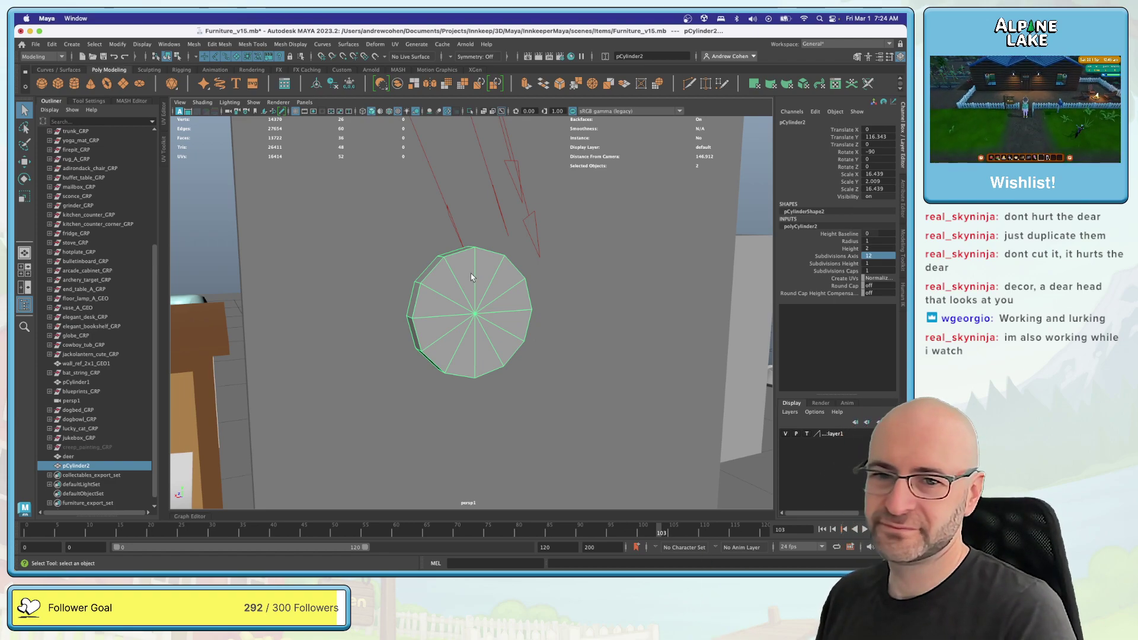
pyautogui.rightClick(467, 276)
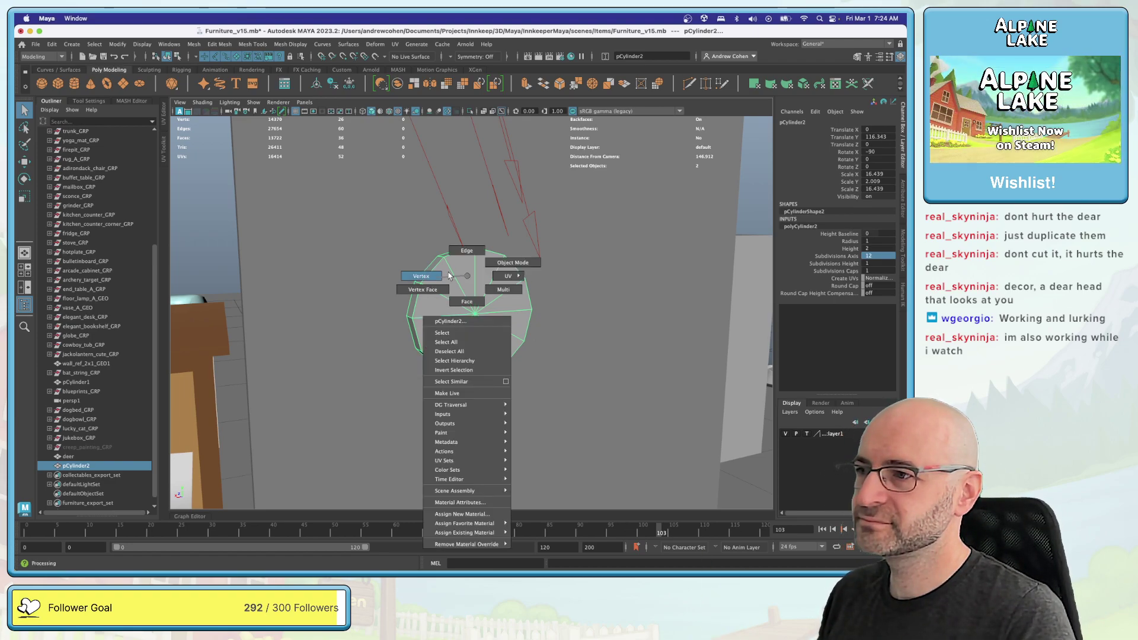
pyautogui.moveTo(380, 228); pyautogui.dragTo(547, 287)
pyautogui.press('r')
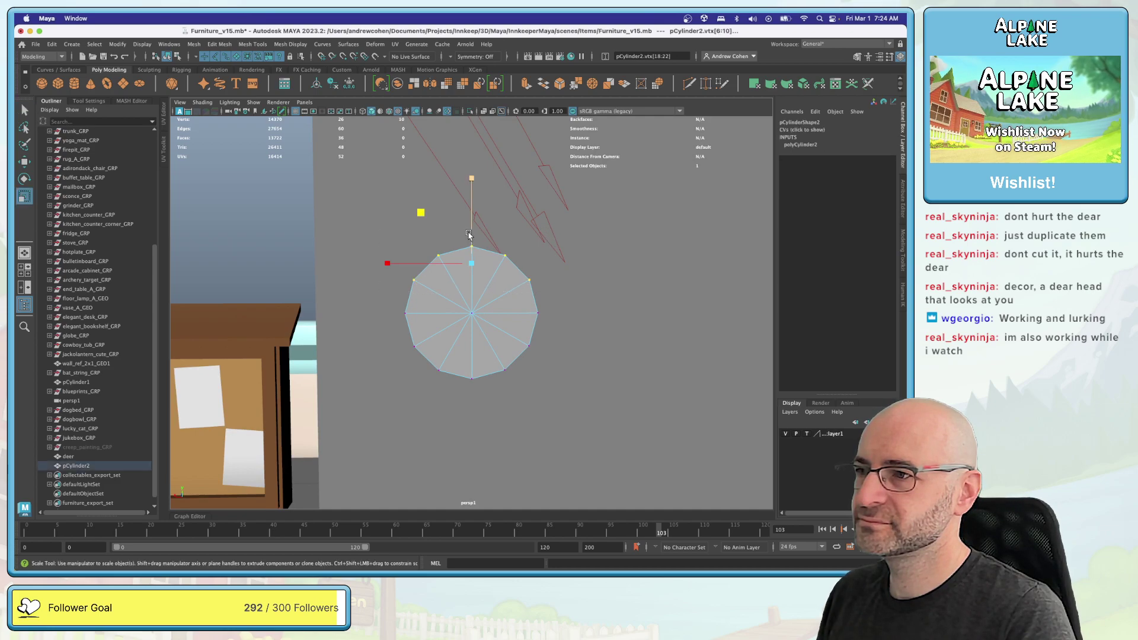
pyautogui.moveTo(471, 234); pyautogui.dragTo(472, 261)
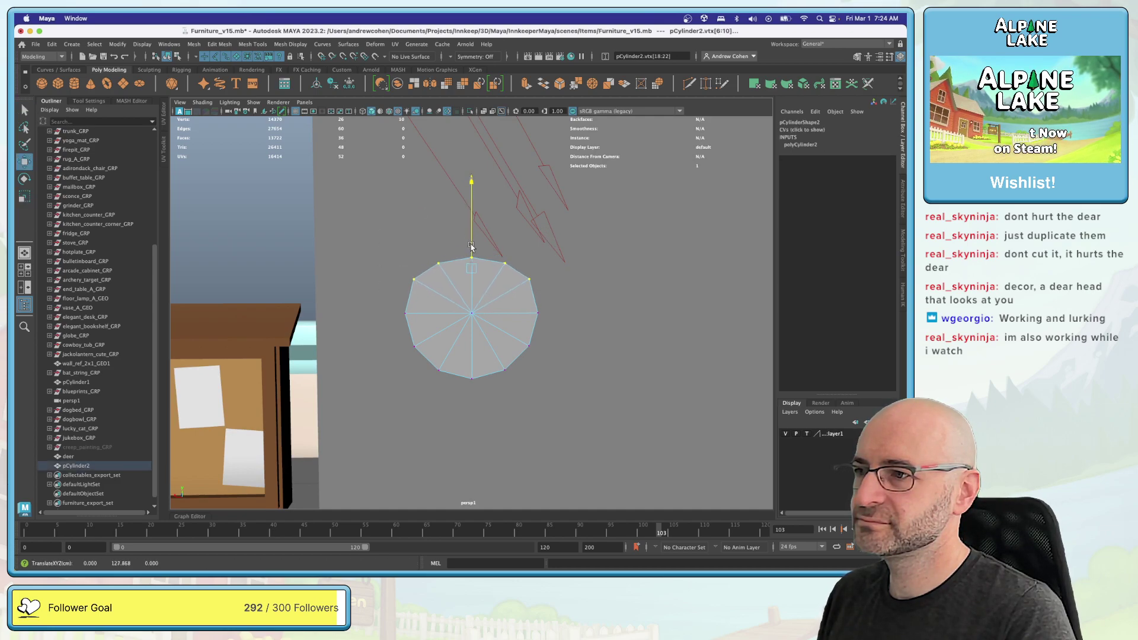
pyautogui.press('w')
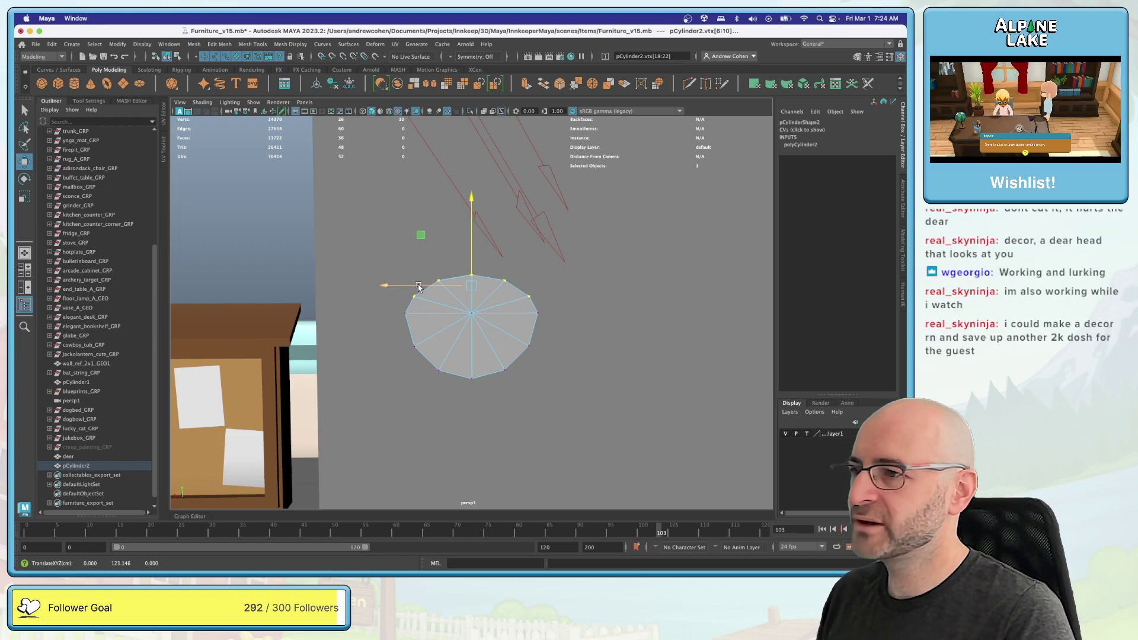
pyautogui.press('r')
pyautogui.moveTo(418, 287); pyautogui.dragTo(420, 289)
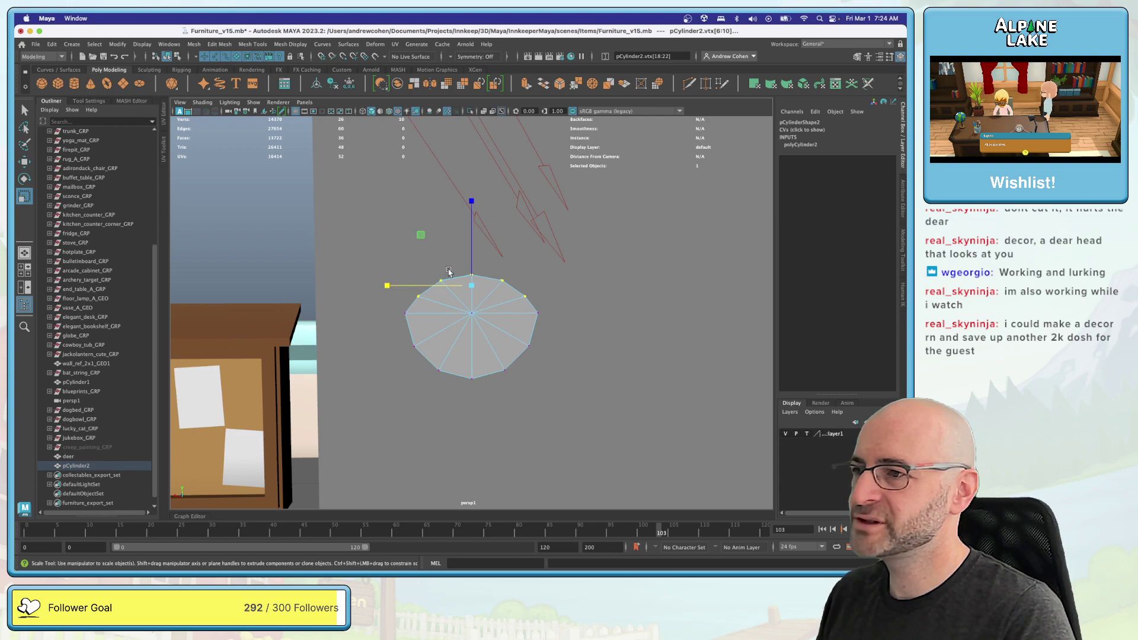
pyautogui.moveTo(468, 263); pyautogui.dragTo(471, 265)
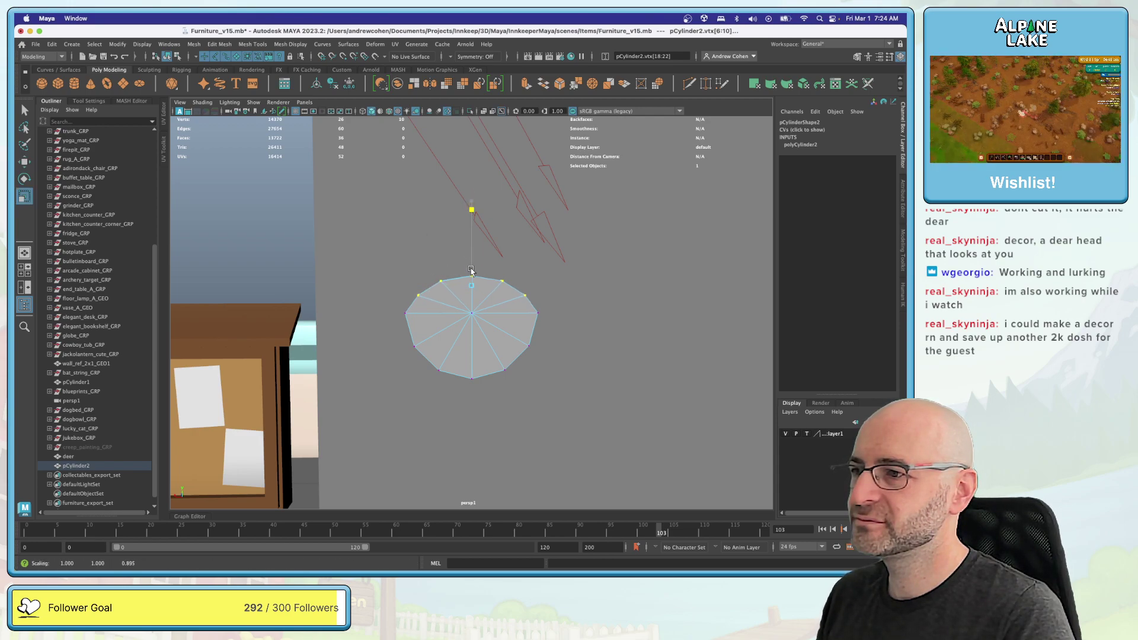
pyautogui.keyDown('alt'); pyautogui.moveTo(468, 301); pyautogui.dragTo(473, 256, button='middle'); pyautogui.keyUp('alt')
pyautogui.moveTo(426, 297); pyautogui.dragTo(540, 354)
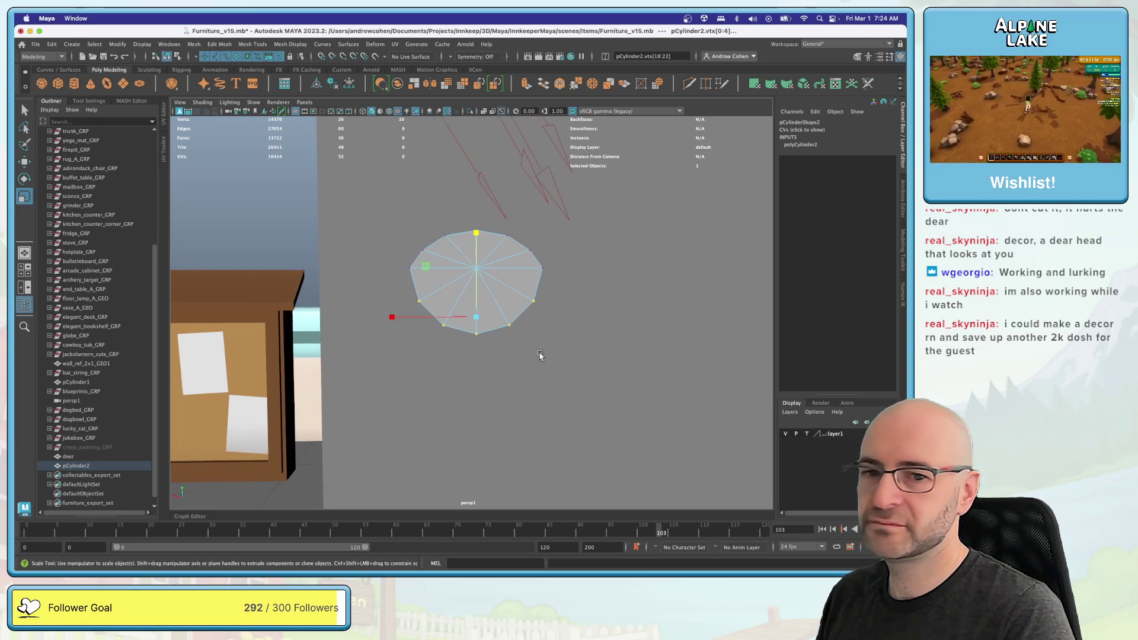
pyautogui.moveTo(475, 281); pyautogui.dragTo(475, 191)
pyautogui.press('w')
pyautogui.moveTo(475, 241)
pyautogui.mouseDown()
pyautogui.moveTo(477, 276)
pyautogui.moveTo(476, 257)
pyautogui.mouseUp()
pyautogui.press('r')
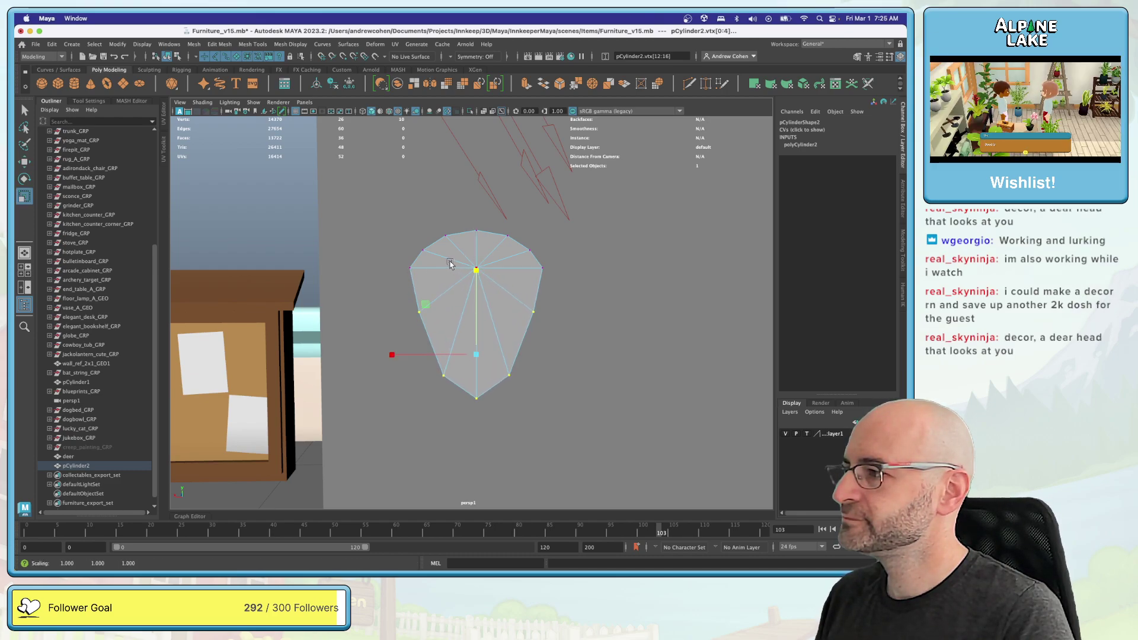
pyautogui.press('z')
pyautogui.press('z')
pyautogui.press('z')
pyautogui.press('z')
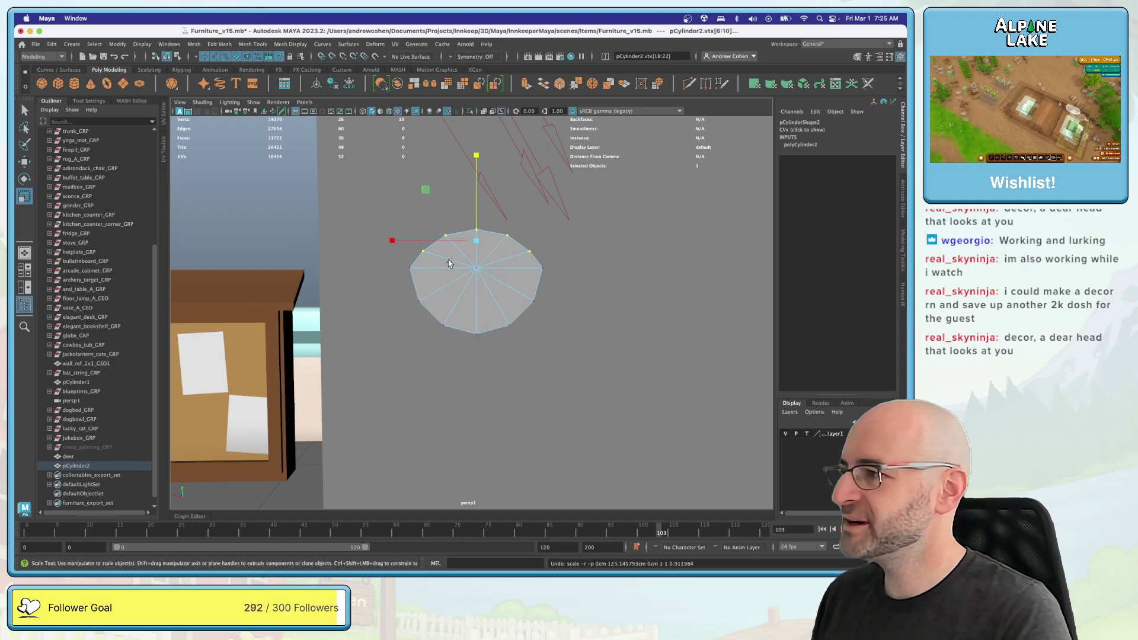
pyautogui.press('z')
pyautogui.press('z')
pyautogui.press('z')
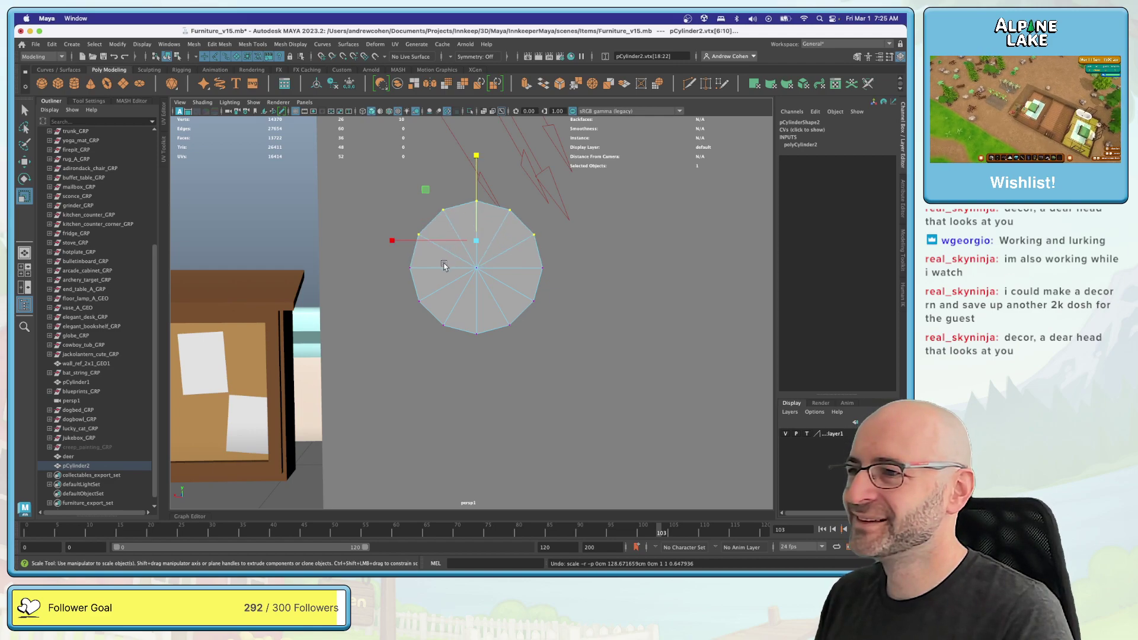
pyautogui.press('z')
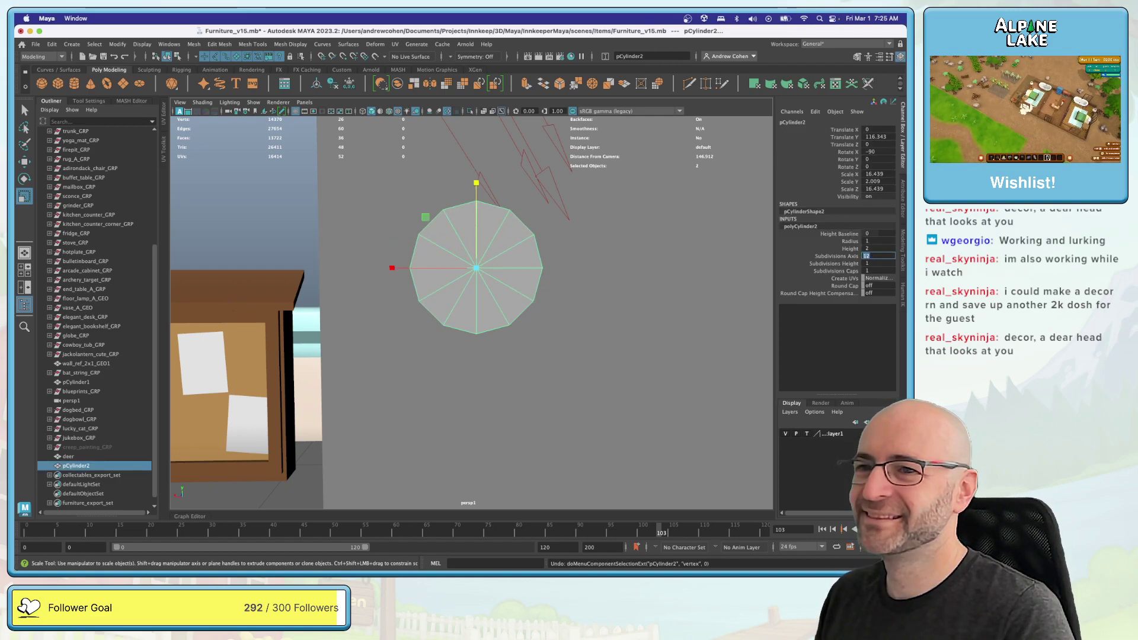
# Step: Set the disc's Subdivisions Axis to 16 and switch to vertex editing
pyautogui.write('16')
pyautogui.press('Return')
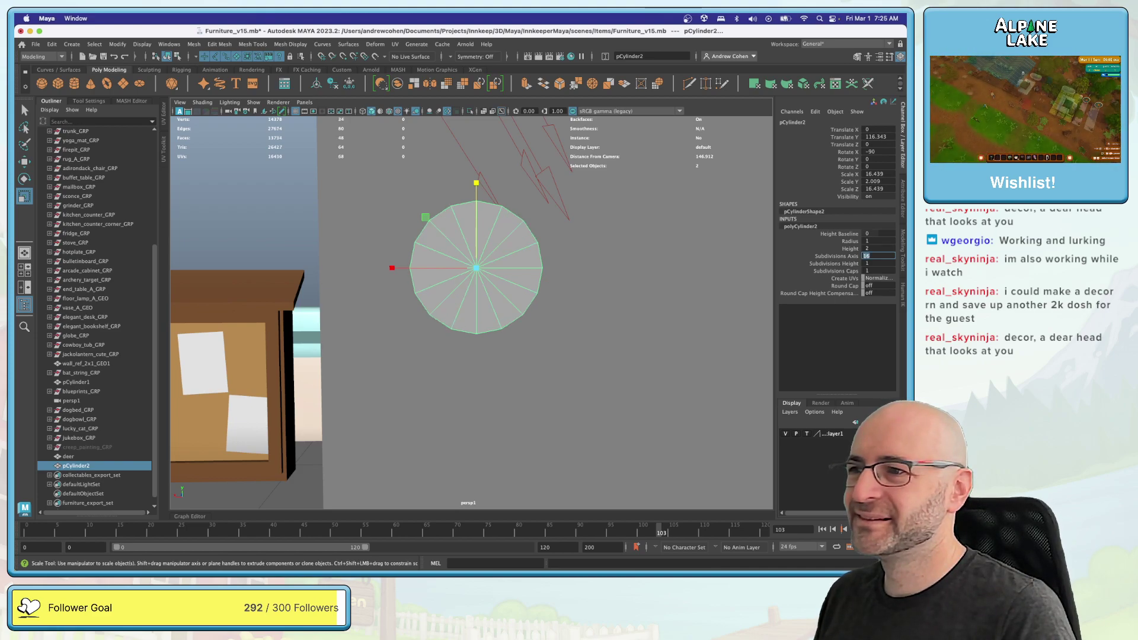
pyautogui.moveTo(455, 245); pyautogui.dragTo(415, 244, button='right')
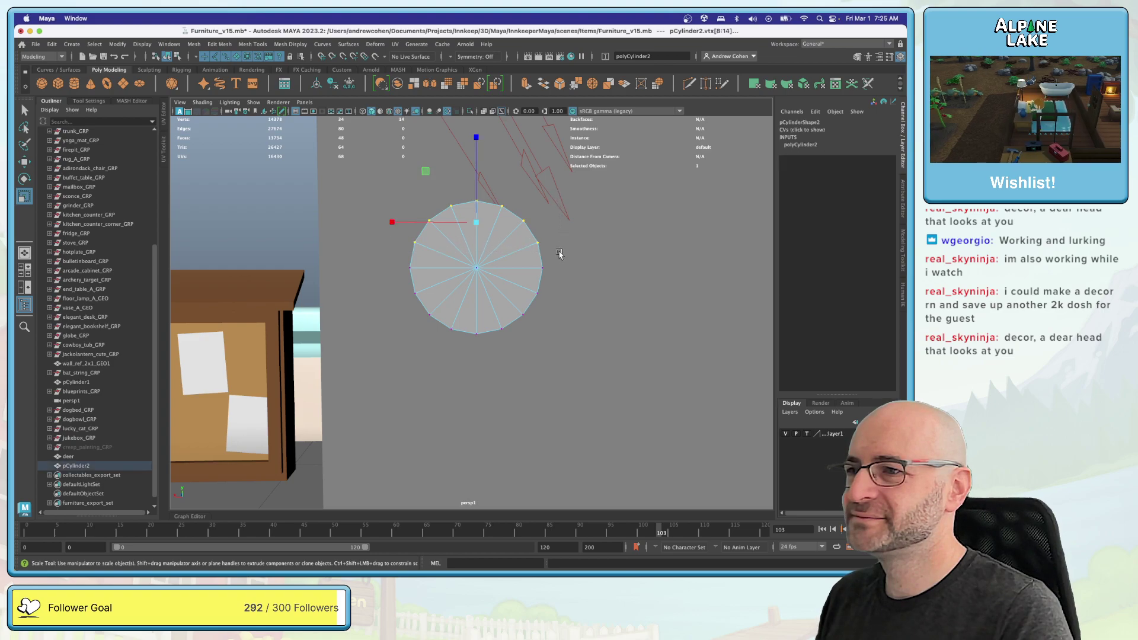
pyautogui.press('q')
# Step: Pull the side rim vertices inward and lower them along with the top rim vertices
pyautogui.moveTo(399, 232); pyautogui.dragTo(432, 259)
pyautogui.keyDown('shift'); pyautogui.moveTo(553, 236); pyautogui.dragTo(524, 254); pyautogui.keyUp('shift')
pyautogui.press('r')
pyautogui.moveTo(432, 245); pyautogui.dragTo(445, 250)
pyautogui.press('w')
pyautogui.moveTo(476, 215); pyautogui.dragTo(476, 228)
pyautogui.moveTo(415, 182); pyautogui.dragTo(536, 223)
pyautogui.moveTo(478, 185); pyautogui.dragTo(446, 226)
# Step: Stretch the lower rim vertices downward and pull the bottom tip into a point
pyautogui.press('r')
pyautogui.moveTo(399, 281); pyautogui.dragTo(541, 355)
pyautogui.moveTo(476, 234); pyautogui.dragTo(471, 189)
pyautogui.press('w')
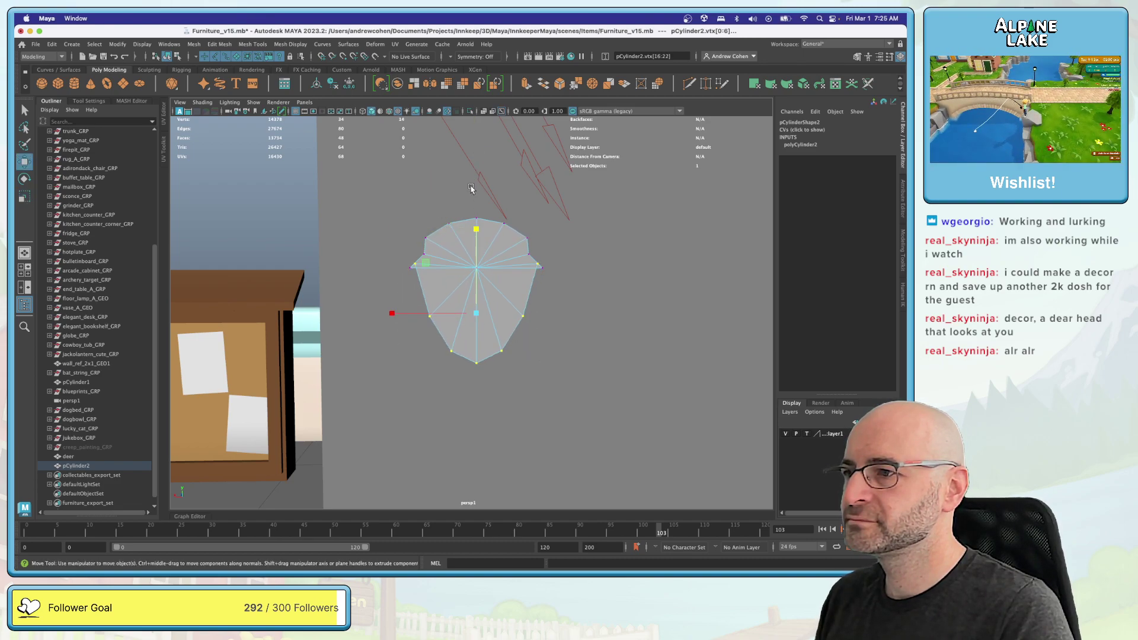
pyautogui.moveTo(474, 237); pyautogui.dragTo(476, 274)
pyautogui.click(475, 422)
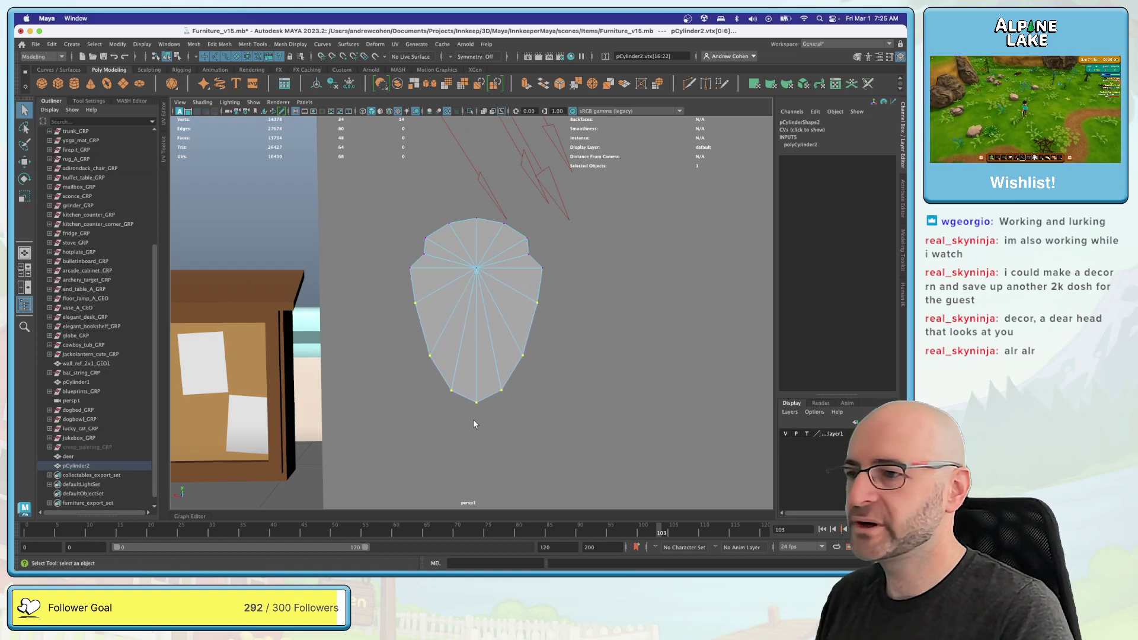
pyautogui.moveTo(465, 418); pyautogui.dragTo(489, 396)
pyautogui.moveTo(475, 351); pyautogui.dragTo(474, 354)
# Step: Switch to Face mode and select the full ring of the shield's side faces
pyautogui.keyDown('alt'); pyautogui.moveTo(463, 263); pyautogui.dragTo(482, 274); pyautogui.keyUp('alt')
pyautogui.scroll(3, 481, 274)
pyautogui.press('q')
pyautogui.moveTo(481, 276); pyautogui.dragTo(472, 290, button='right')
pyautogui.keyDown('alt'); pyautogui.moveTo(438, 274); pyautogui.dragTo(455, 272); pyautogui.keyUp('alt')
pyautogui.click(400, 288)
pyautogui.keyDown('shift'); pyautogui.doubleClick(406, 320); pyautogui.keyUp('shift')
pyautogui.keyDown('alt'); pyautogui.moveTo(406, 322); pyautogui.dragTo(455, 286); pyautogui.keyUp('alt')
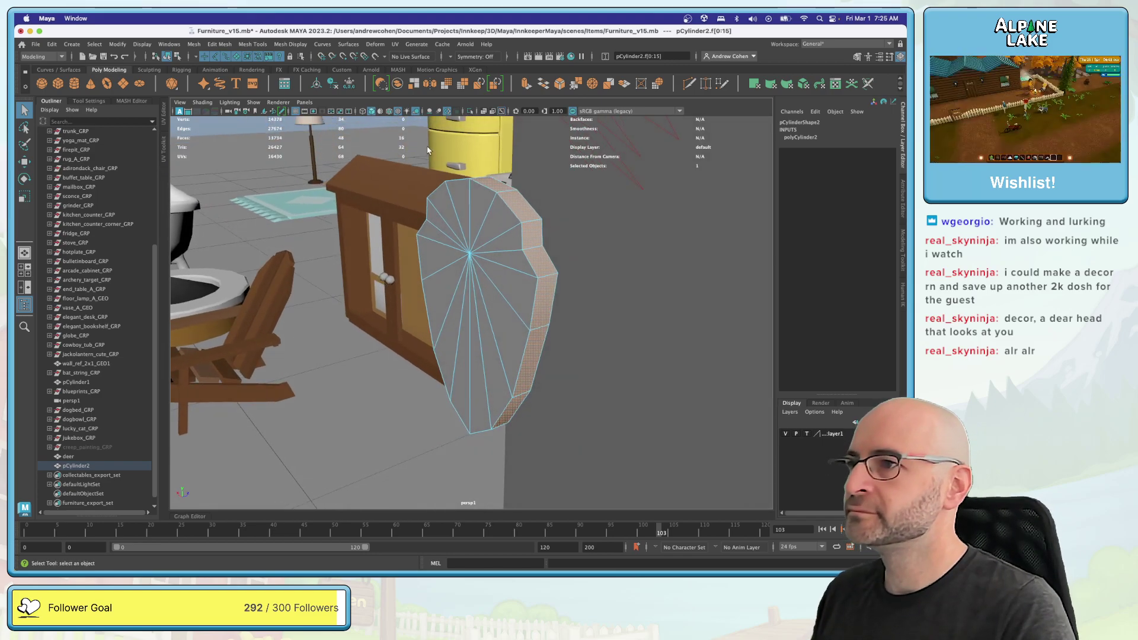
# Step: Extrude the shield's side faces outward, Local Translate Z 1.444
pyautogui.click(524, 87)
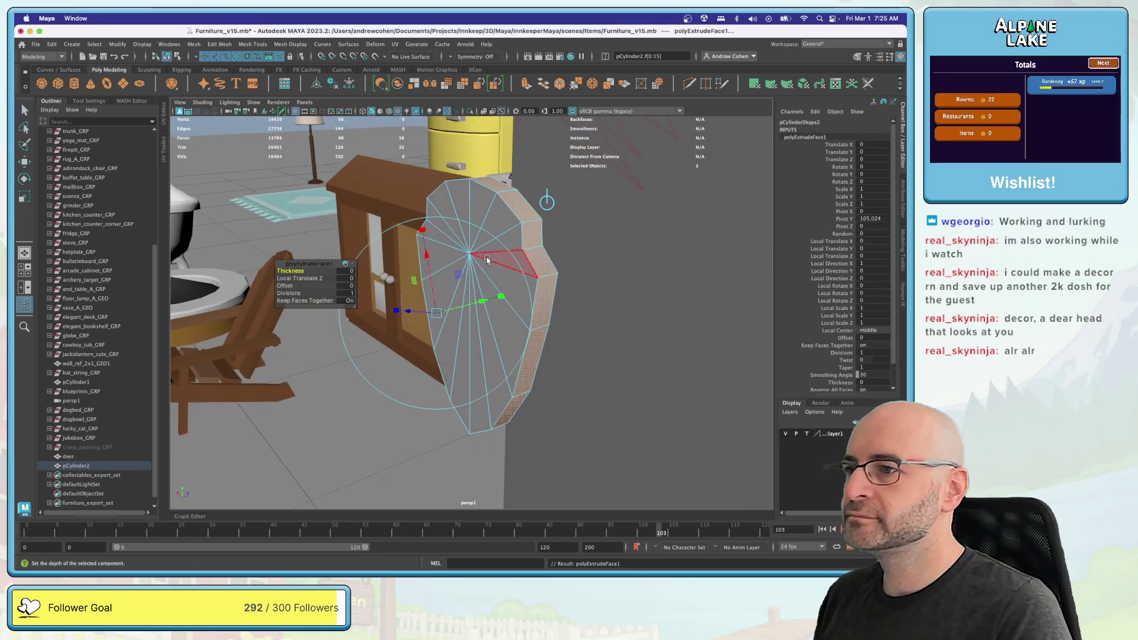
pyautogui.moveTo(426, 255); pyautogui.dragTo(424, 246)
pyautogui.press('super+z')
pyautogui.moveTo(405, 309); pyautogui.dragTo(470, 307)
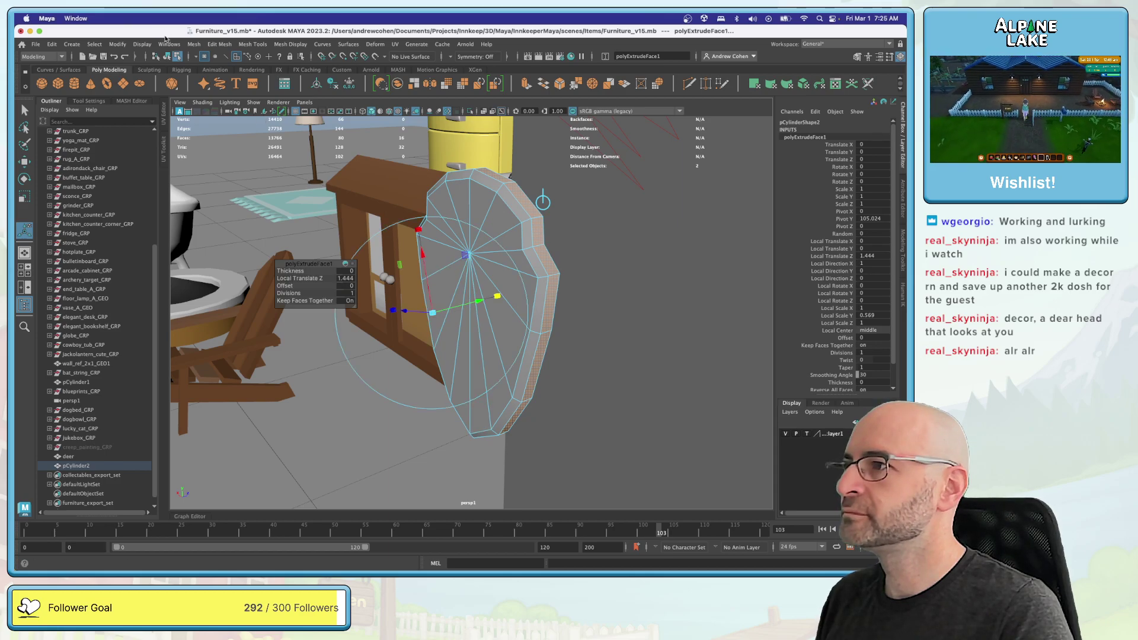
# Step: Return to Object mode and delete the shield's construction history
pyautogui.click(168, 56)
pyautogui.press('f')
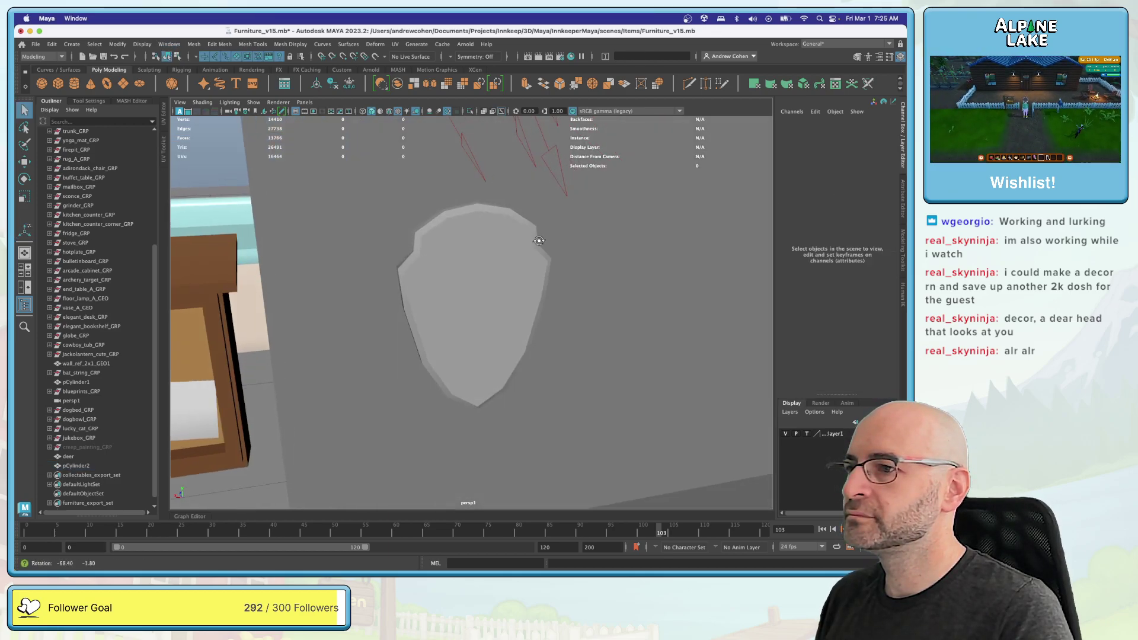
pyautogui.hotkey('alt', 'shift', 'd')
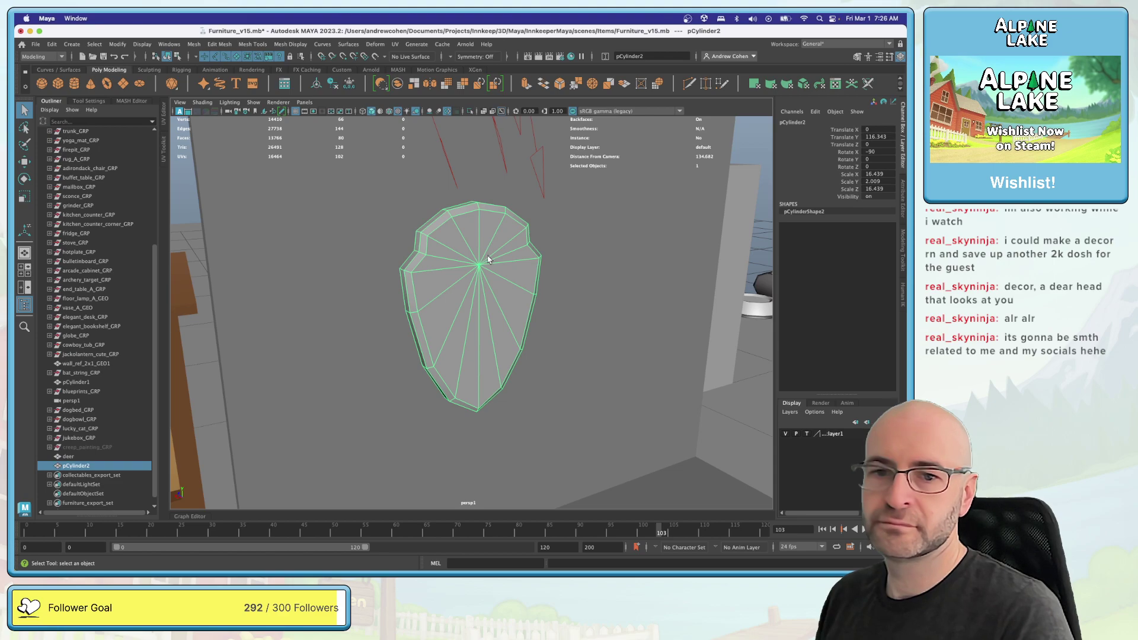
pyautogui.keyDown('alt'); pyautogui.moveTo(477, 253); pyautogui.dragTo(514, 240); pyautogui.keyUp('alt')
pyautogui.scroll(3, 419, 247)
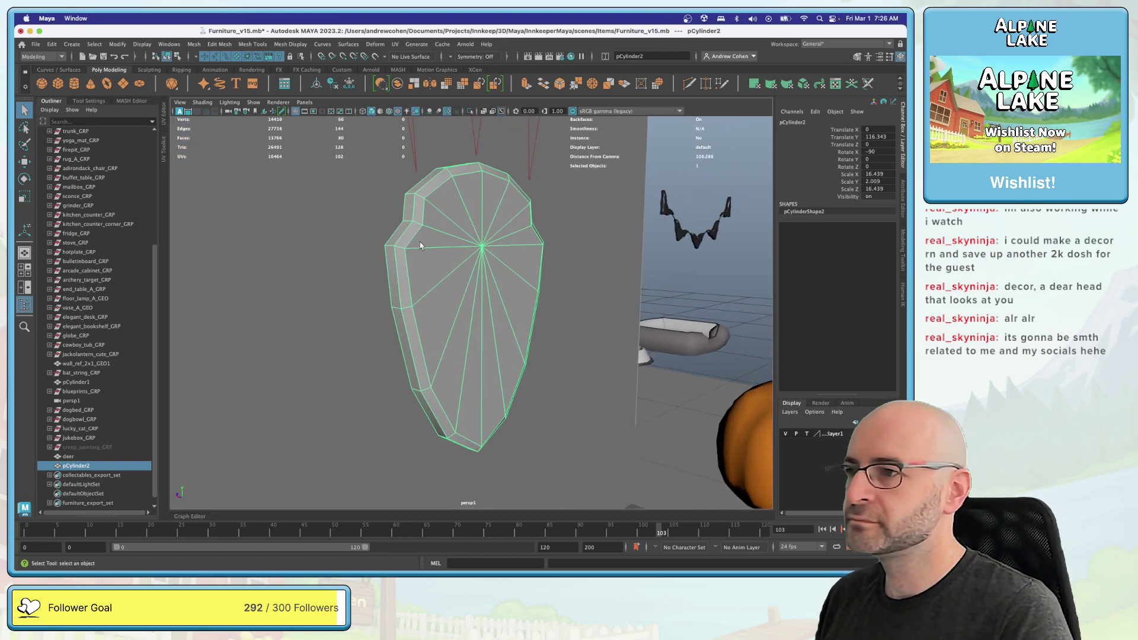
pyautogui.hotkey('ctrl', 'shift', 'x')
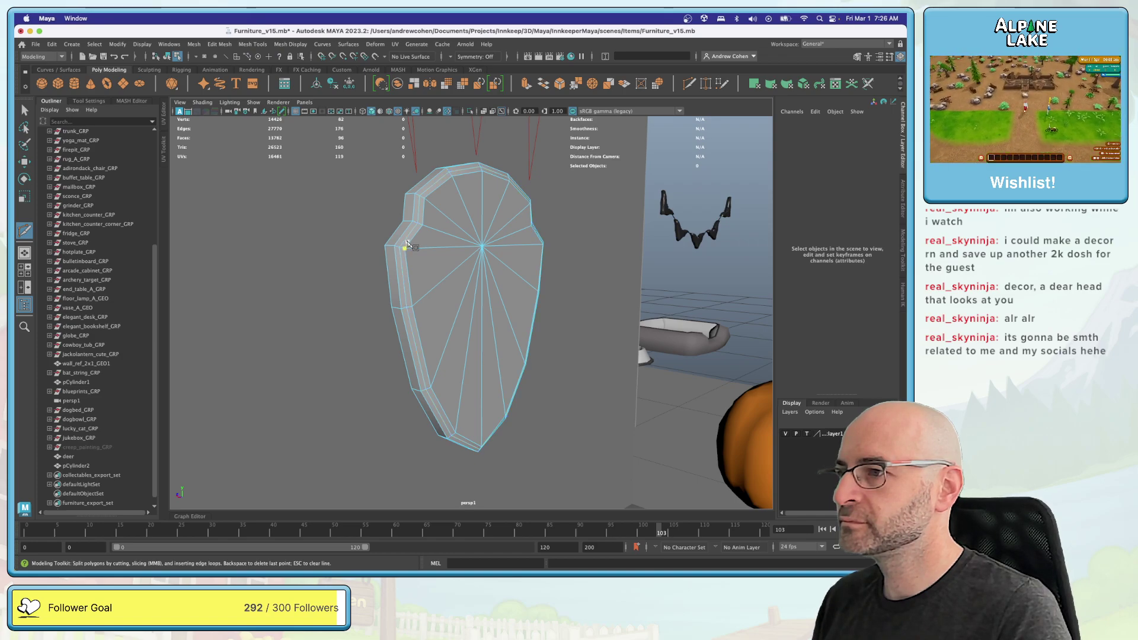
# Step: Select an edge loop on the shield and slide it along the rim
pyautogui.press('q')
pyautogui.rightClick(409, 237)
pyautogui.moveTo(411, 225); pyautogui.dragTo(410, 222, button='right')
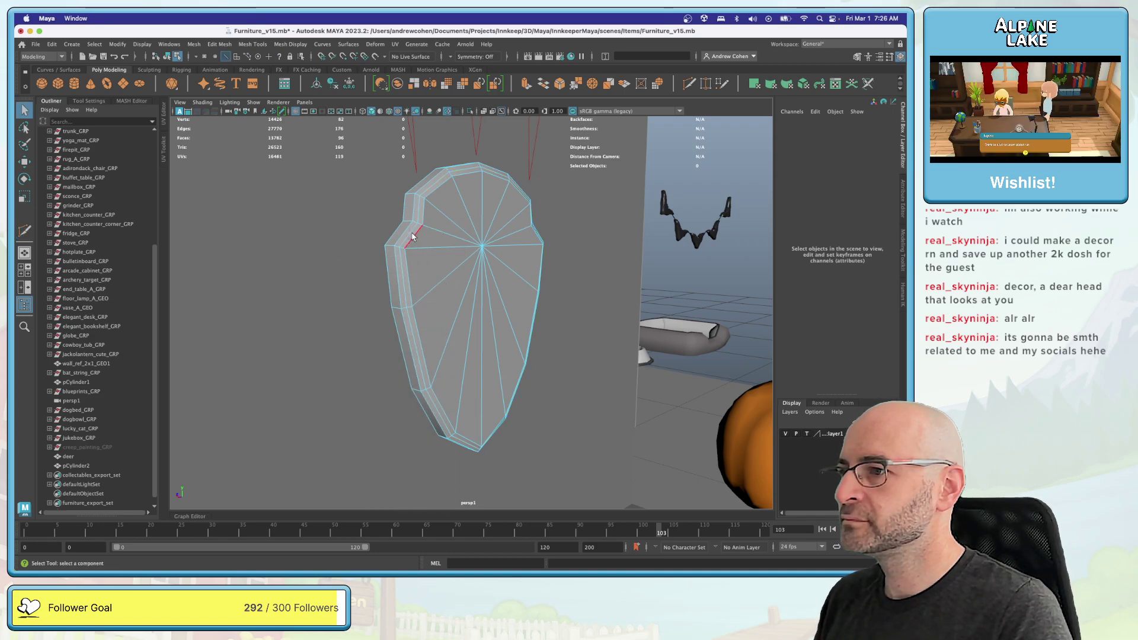
pyautogui.doubleClick(410, 234)
pyautogui.keyDown('alt'); pyautogui.moveTo(410, 235); pyautogui.dragTo(450, 246); pyautogui.keyUp('alt')
pyautogui.press('w')
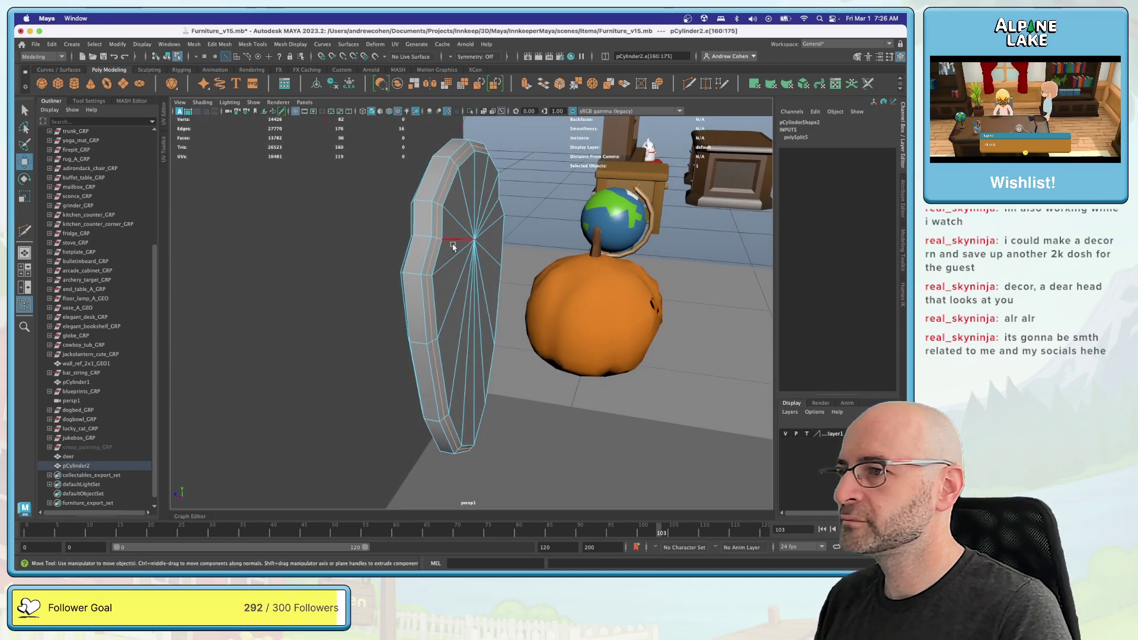
pyautogui.moveTo(509, 316); pyautogui.dragTo(448, 245)
# Step: Return to object mode, turn the view to face the shield and frame it
pyautogui.click(166, 55)
pyautogui.press('q')
pyautogui.click(398, 179)
pyautogui.click(457, 183)
pyautogui.click(593, 235)
pyautogui.scroll(-5, 521, 193)
pyautogui.keyDown('alt'); pyautogui.moveTo(521, 191); pyautogui.dragTo(526, 254); pyautogui.keyUp('alt')
pyautogui.click(479, 239)
pyautogui.press('f')
# Step: Select the shield's 16 front cap faces and scale them inward to about 0.97
pyautogui.moveTo(463, 213); pyautogui.dragTo(465, 235, button='right')
pyautogui.doubleClick(377, 210)
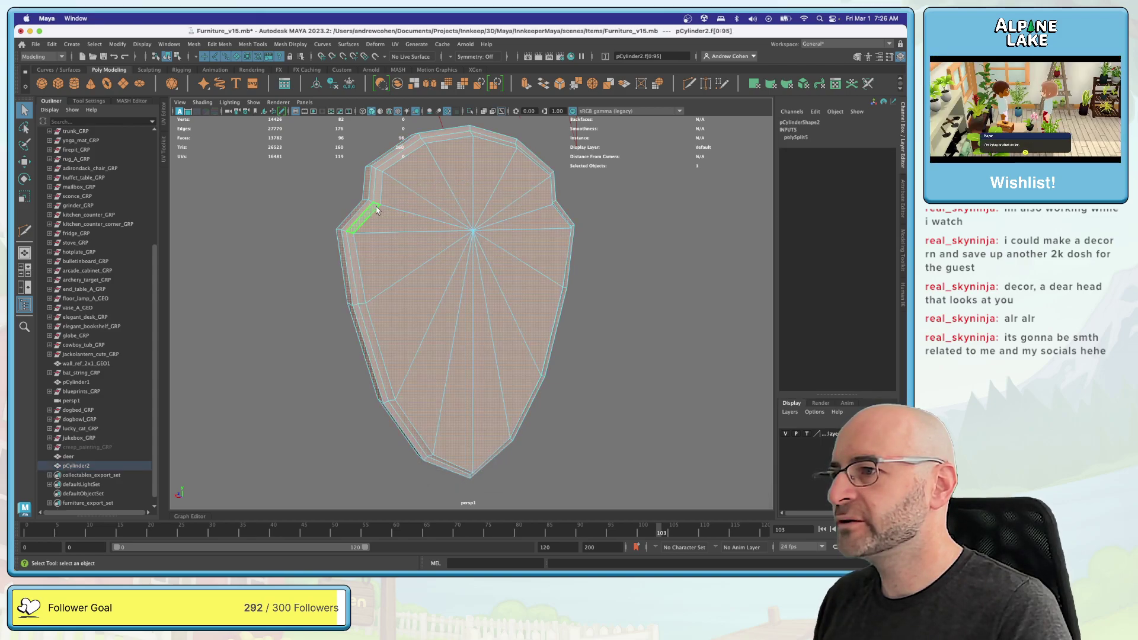
pyautogui.click(378, 202)
pyautogui.keyDown('shift'); pyautogui.doubleClick(377, 206); pyautogui.keyUp('shift')
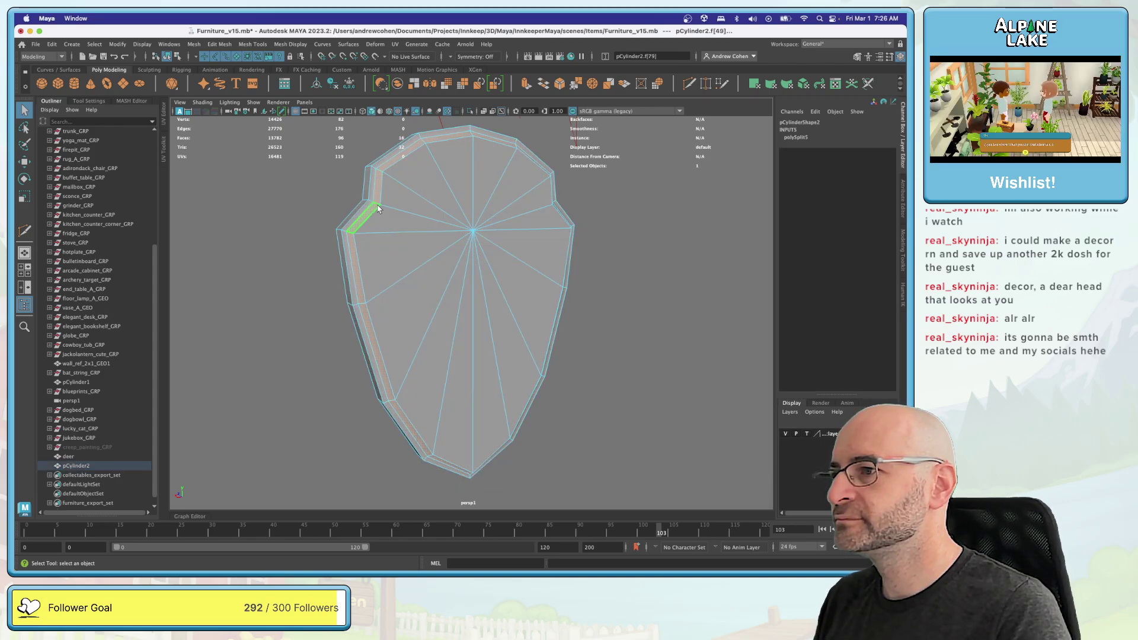
pyautogui.click(384, 200)
pyautogui.doubleClick(386, 200)
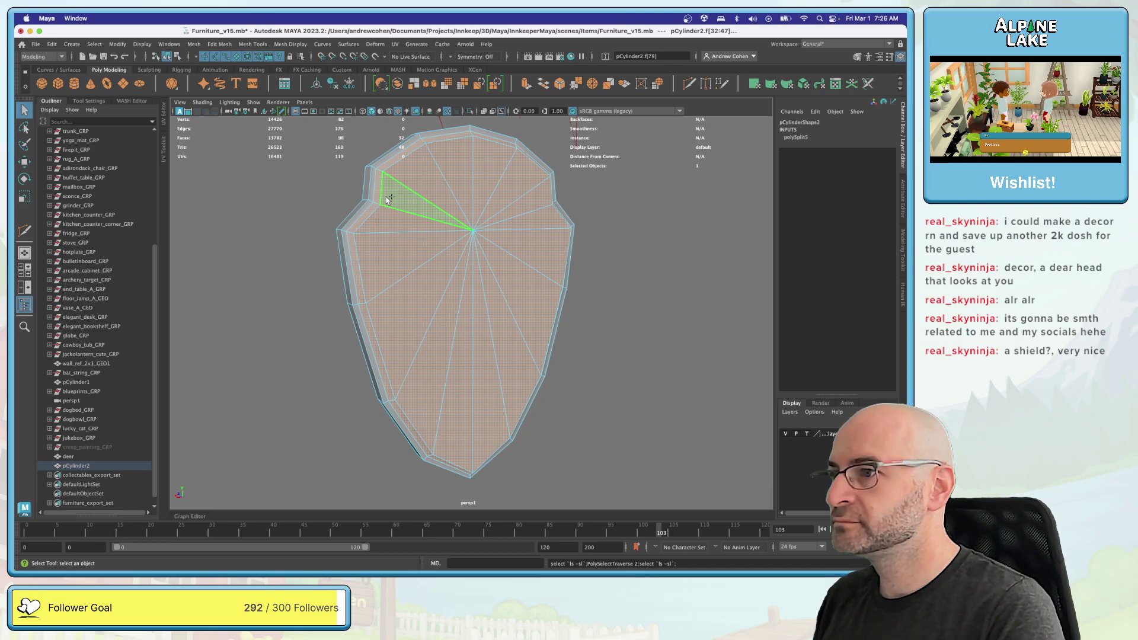
pyautogui.hotkey('shift', ',')
pyautogui.press('r')
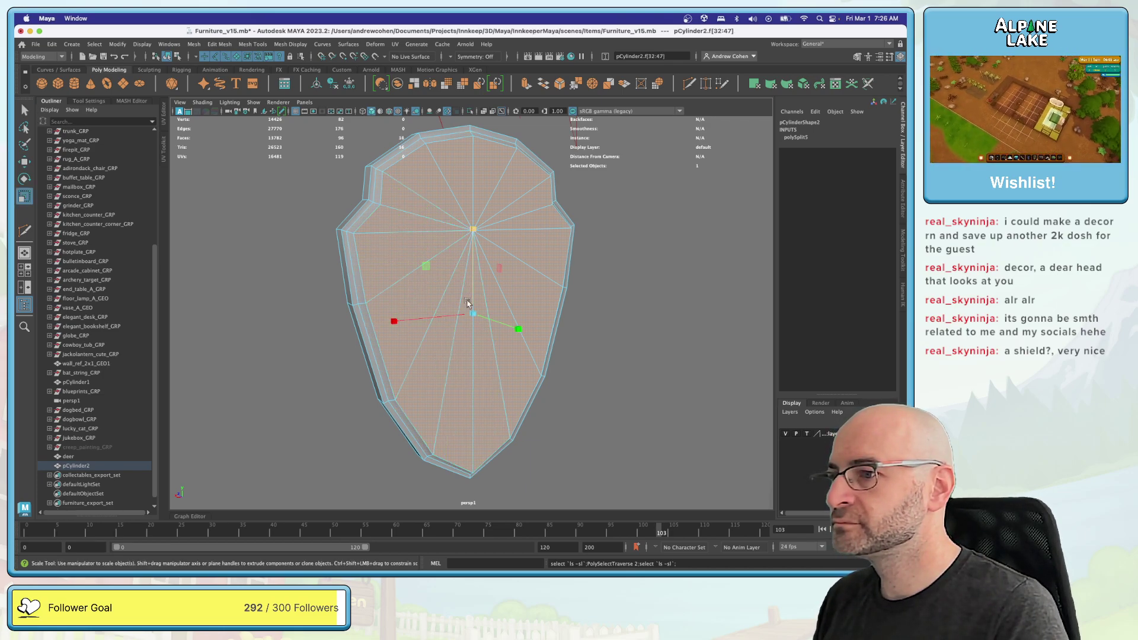
pyautogui.moveTo(472, 313); pyautogui.dragTo(460, 281)
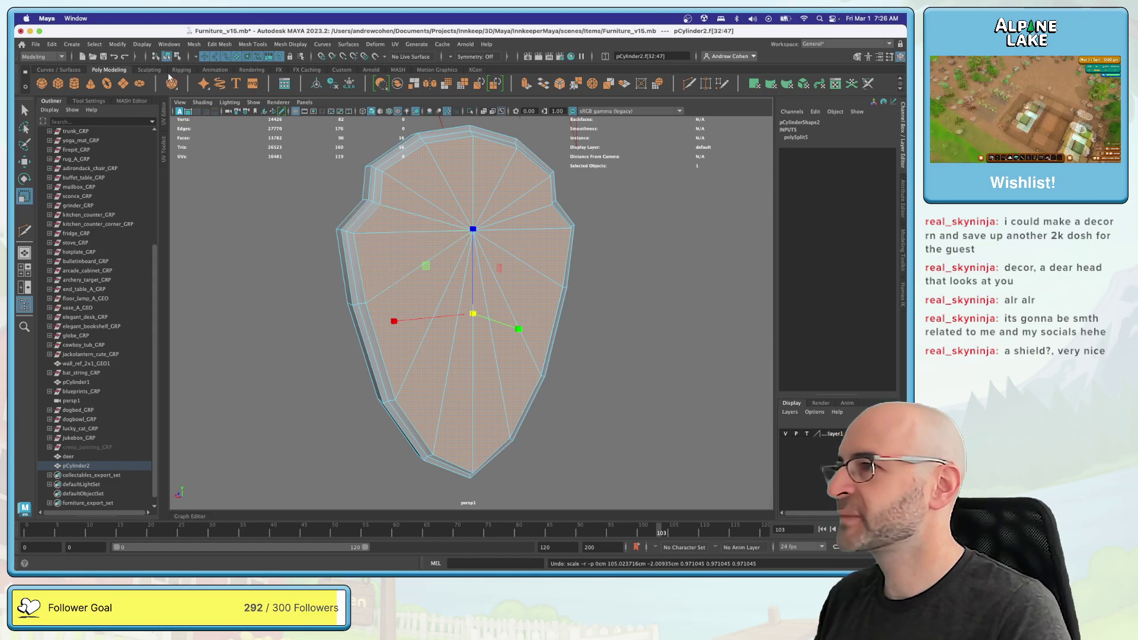
# Step: Reselect the shield as an object and delete its construction history
pyautogui.click(176, 58)
pyautogui.click(167, 57)
pyautogui.press('q')
pyautogui.click(332, 167)
pyautogui.click(465, 221)
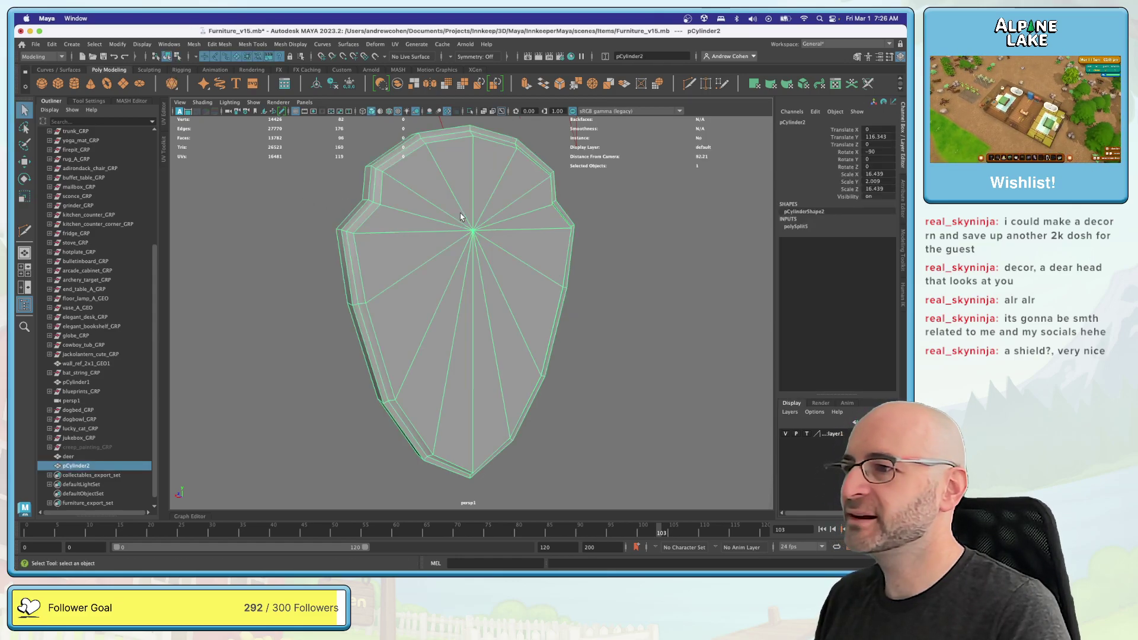
pyautogui.hotkey('alt', 'shift', 'd')
pyautogui.scroll(-10, 482, 225)
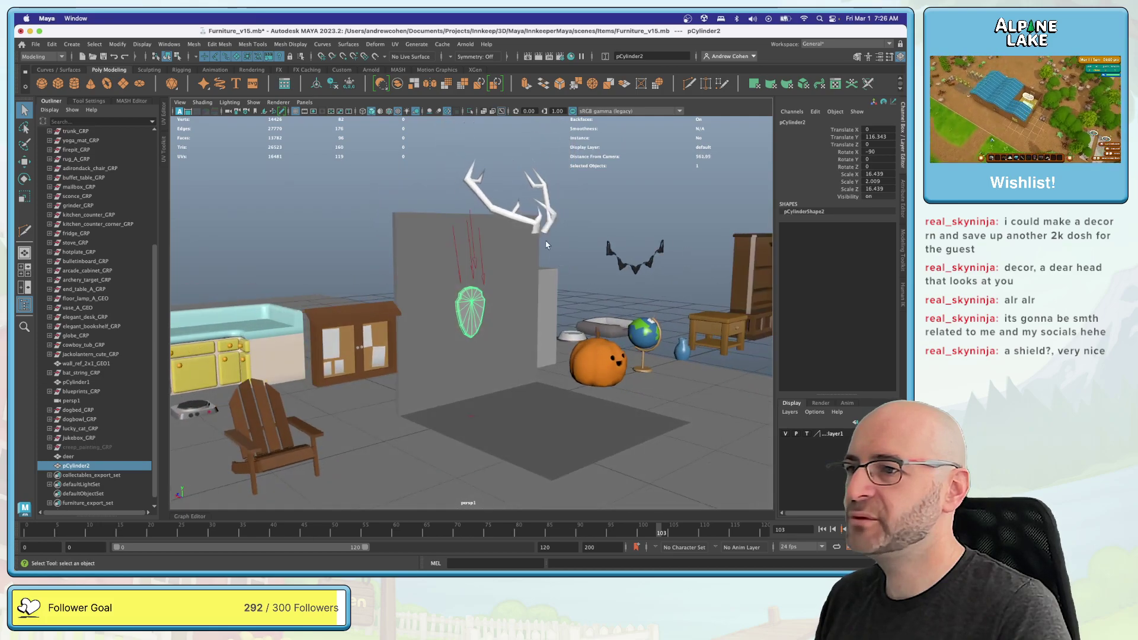
# Step: Tilt the deer antlers forward around the X axis
pyautogui.click(548, 223)
pyautogui.press('e')
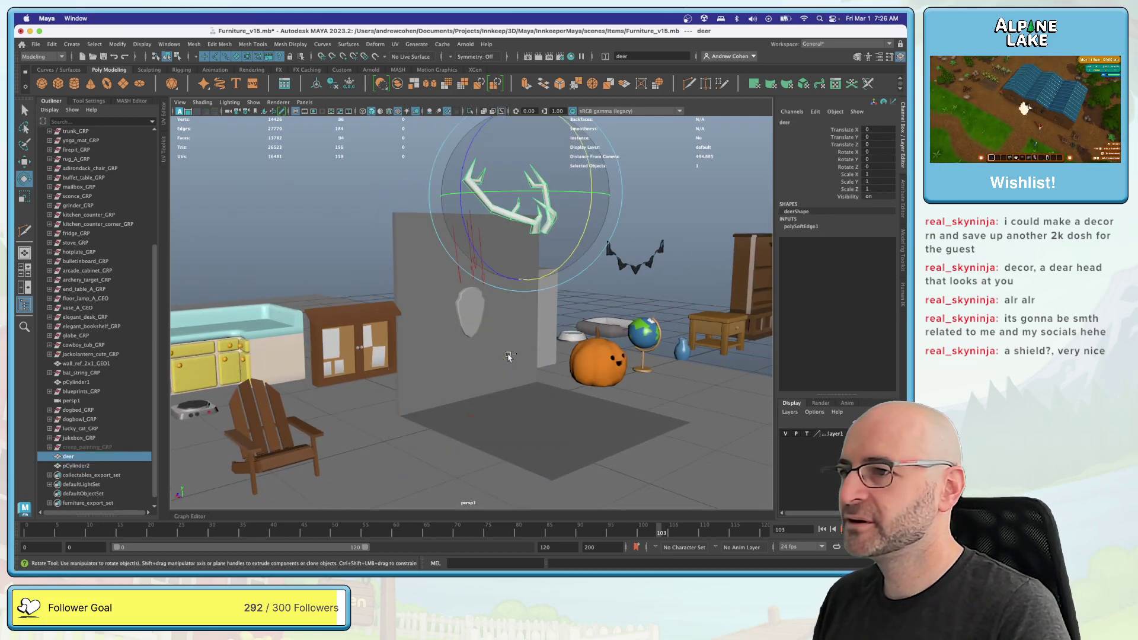
pyautogui.moveTo(588, 207); pyautogui.dragTo(471, 202)
pyautogui.press('w')
# Step: Move the shield onto the wall and scale it up to about 24.6
pyautogui.click(478, 310)
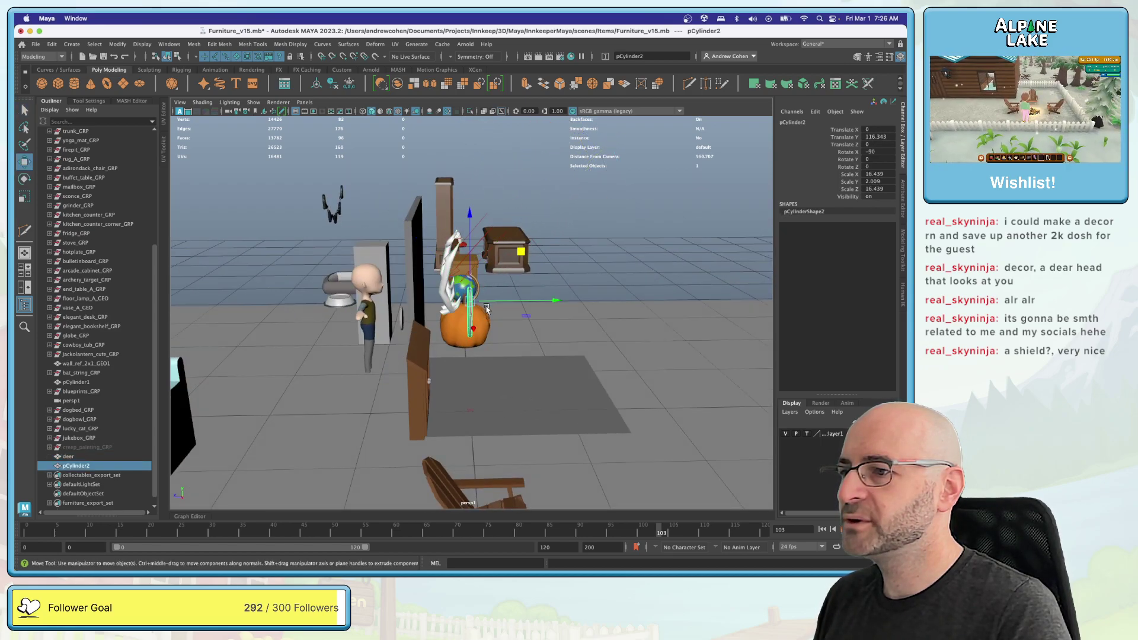
pyautogui.moveTo(521, 253); pyautogui.dragTo(469, 244)
pyautogui.press('f')
pyautogui.keyDown('alt'); pyautogui.moveTo(575, 305); pyautogui.dragTo(379, 302); pyautogui.keyUp('alt')
pyautogui.scroll(-8, 379, 302)
pyautogui.press('r')
pyautogui.moveTo(471, 289)
pyautogui.mouseDown()
pyautogui.moveTo(533, 285)
pyautogui.moveTo(474, 275)
pyautogui.mouseUp()
pyautogui.press('w')
# Step: Tilt the antlers further around X and move them onto the plaque
pyautogui.press('q')
pyautogui.click(441, 319)
pyautogui.keyDown('alt'); pyautogui.moveTo(441, 319); pyautogui.dragTo(556, 324); pyautogui.keyUp('alt')
pyautogui.press('e')
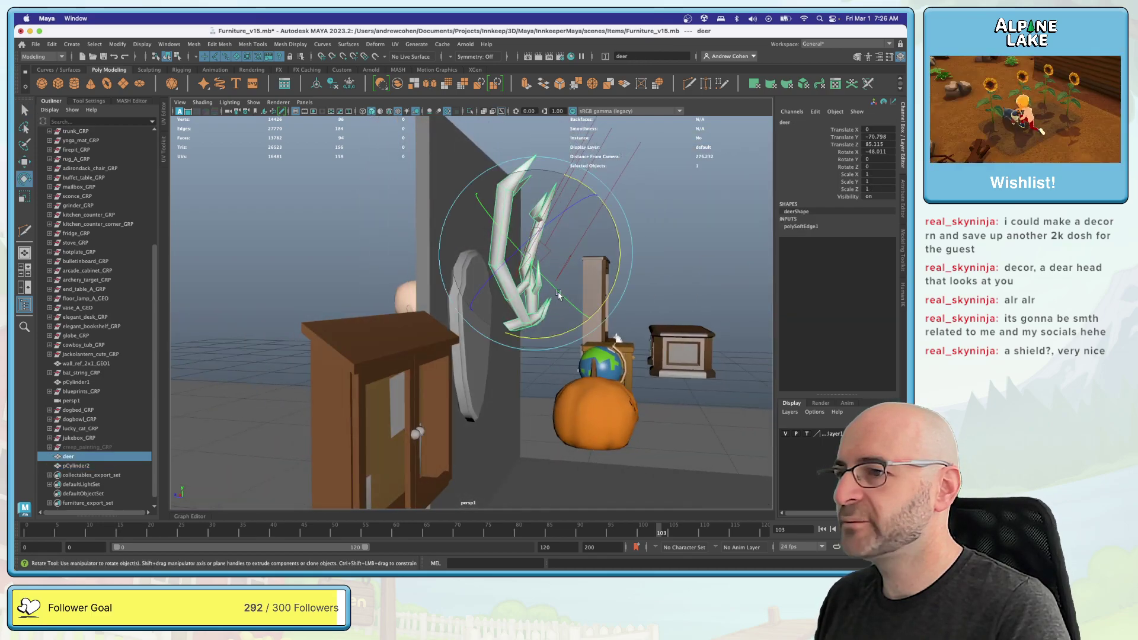
pyautogui.moveTo(607, 259); pyautogui.dragTo(531, 204)
pyautogui.press('w')
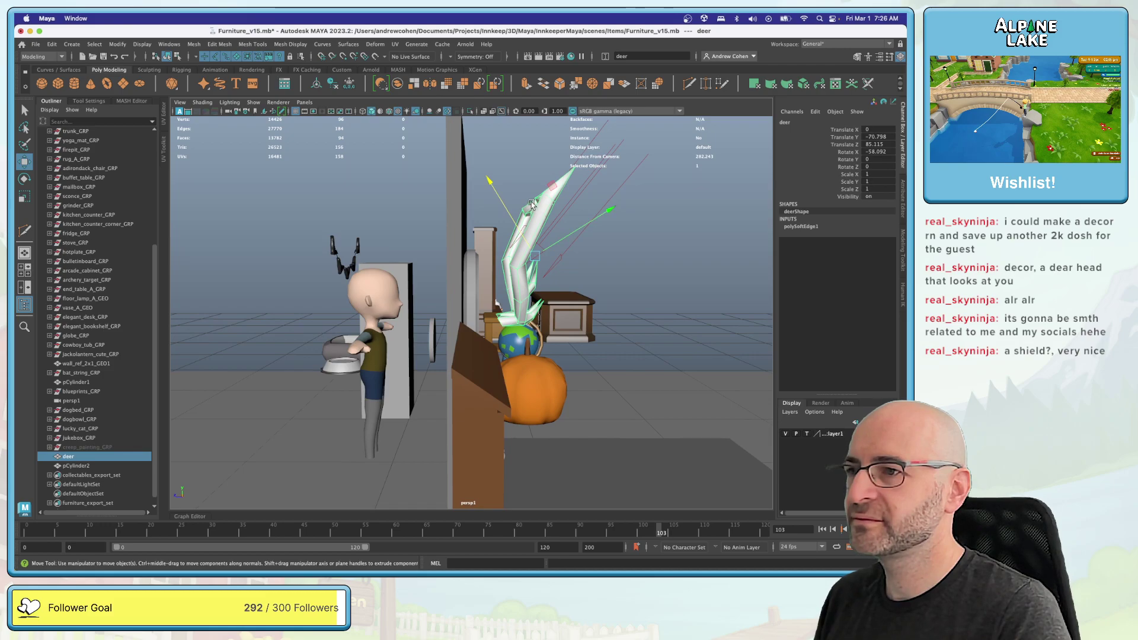
pyautogui.keyDown('alt'); pyautogui.moveTo(542, 243); pyautogui.dragTo(486, 240); pyautogui.keyUp('alt')
pyautogui.moveTo(546, 185); pyautogui.dragTo(592, 268)
pyautogui.press('e')
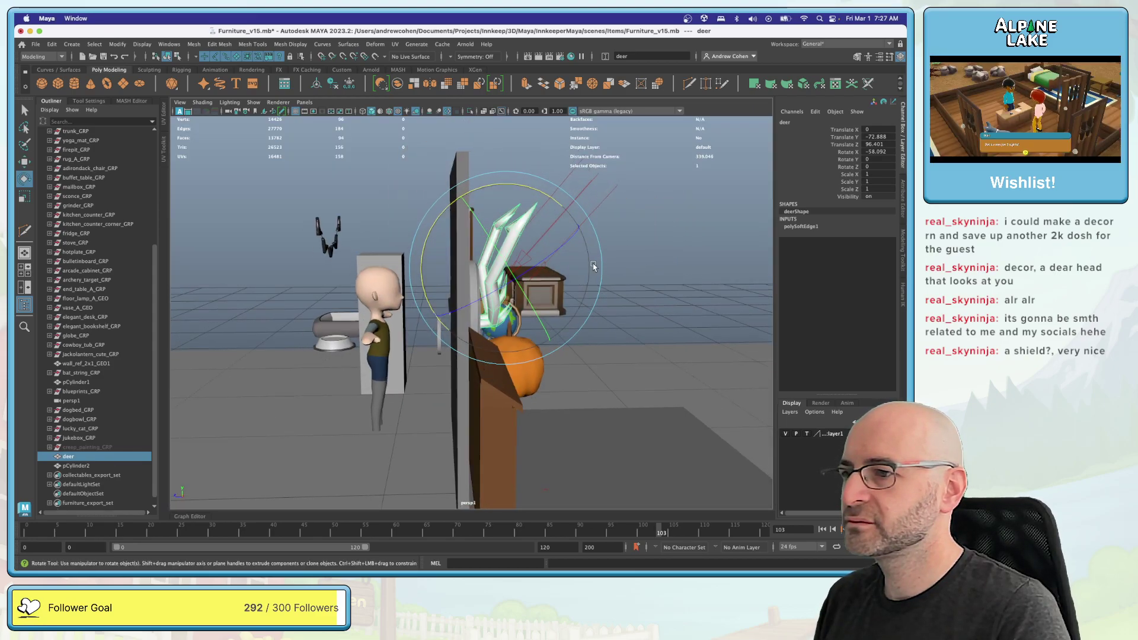
# Step: Review the mount from above and shrink the shield to 20.46 scale
pyautogui.press('q')
pyautogui.click(662, 249)
pyautogui.keyDown('alt'); pyautogui.moveTo(662, 249); pyautogui.dragTo(558, 247); pyautogui.keyUp('alt')
pyautogui.keyDown('alt'); pyautogui.moveTo(557, 247); pyautogui.dragTo(465, 278, button='right'); pyautogui.keyUp('alt')
pyautogui.keyDown('alt'); pyautogui.moveTo(465, 278); pyautogui.dragTo(486, 291); pyautogui.keyUp('alt')
pyautogui.click(462, 305)
pyautogui.click(477, 348)
pyautogui.press('r')
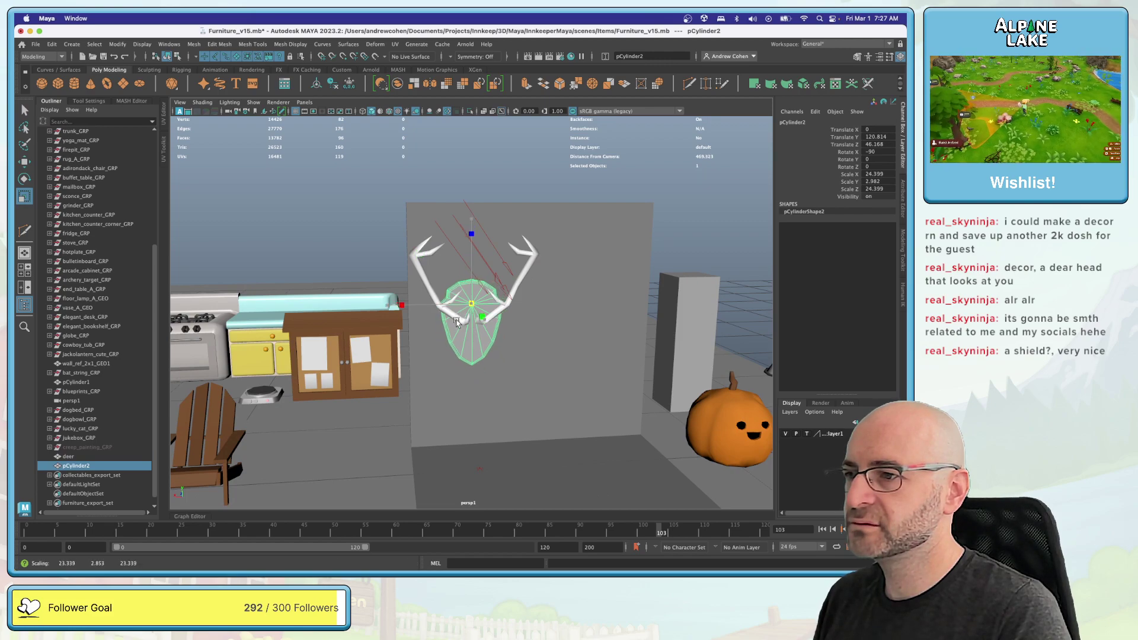
pyautogui.moveTo(451, 326); pyautogui.dragTo(467, 305)
pyautogui.press('w')
# Step: Select the shield's front faces
pyautogui.press('q')
pyautogui.click(475, 305)
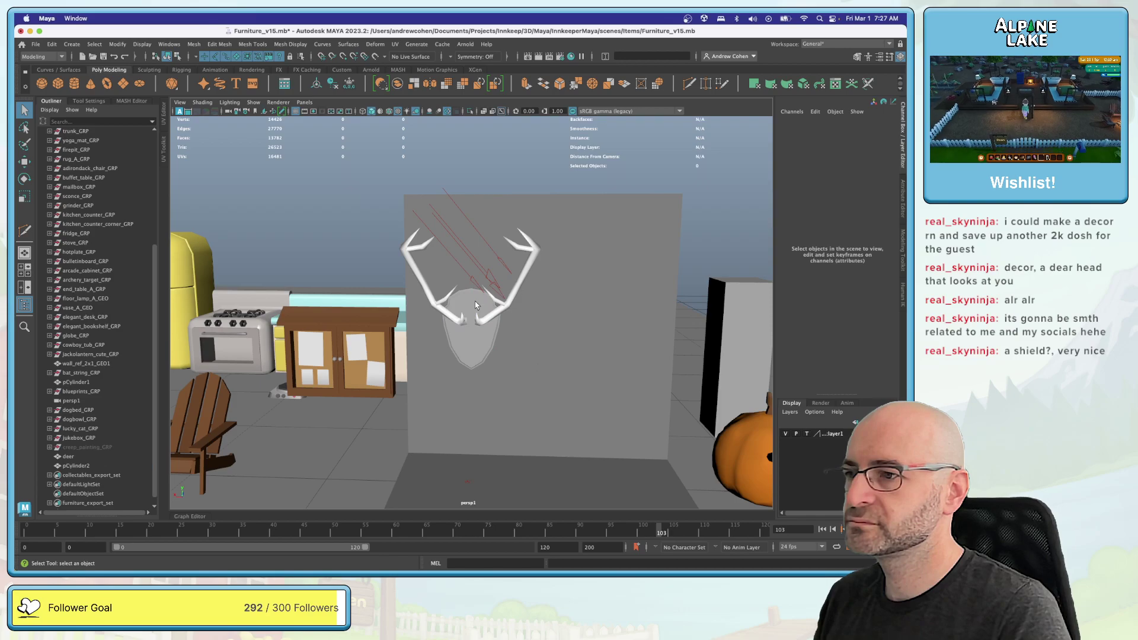
pyautogui.click(474, 306)
pyautogui.scroll(10, 440, 305)
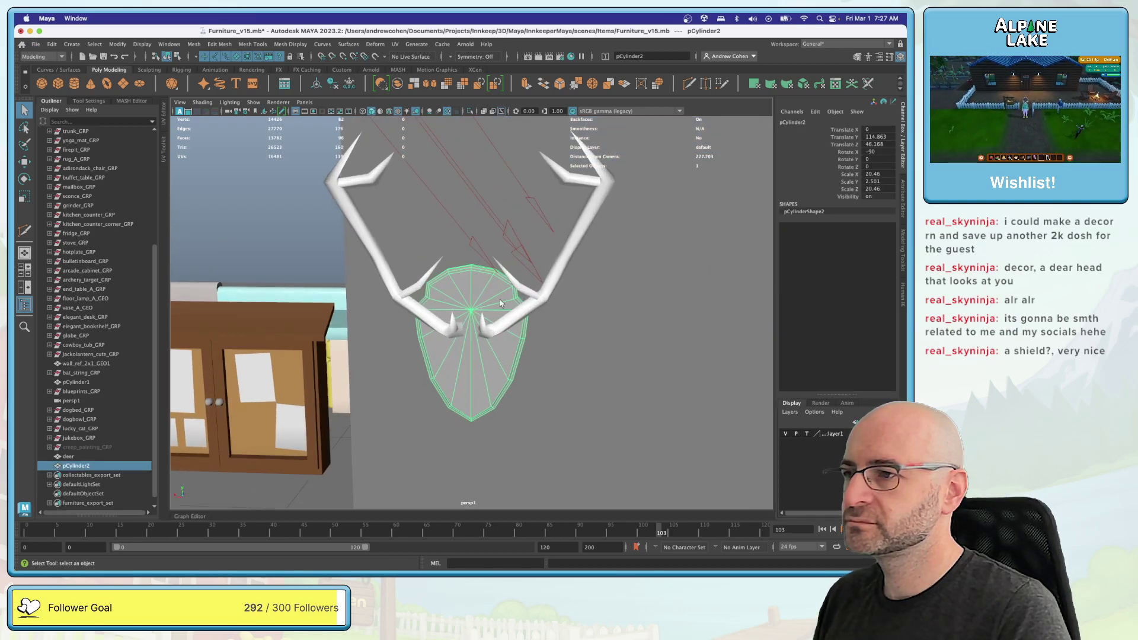
pyautogui.rightClick(492, 281)
pyautogui.moveTo(491, 299); pyautogui.dragTo(491, 300, button='right')
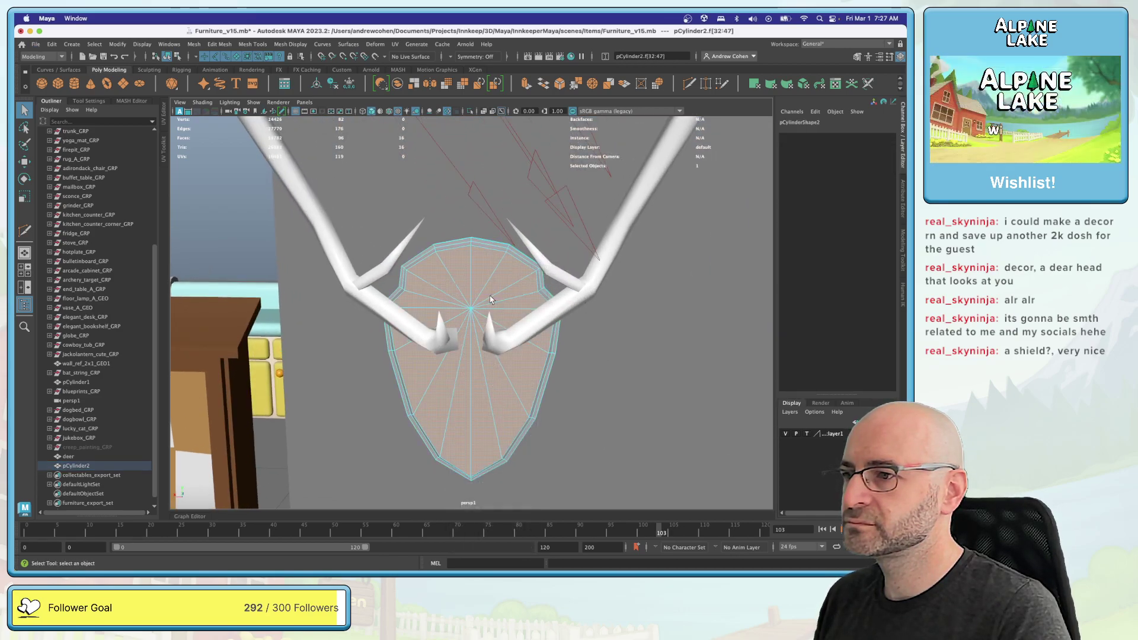
# Step: Extrude the shield's front faces with Offset 4, then extrude them a second time
pyautogui.click(523, 87)
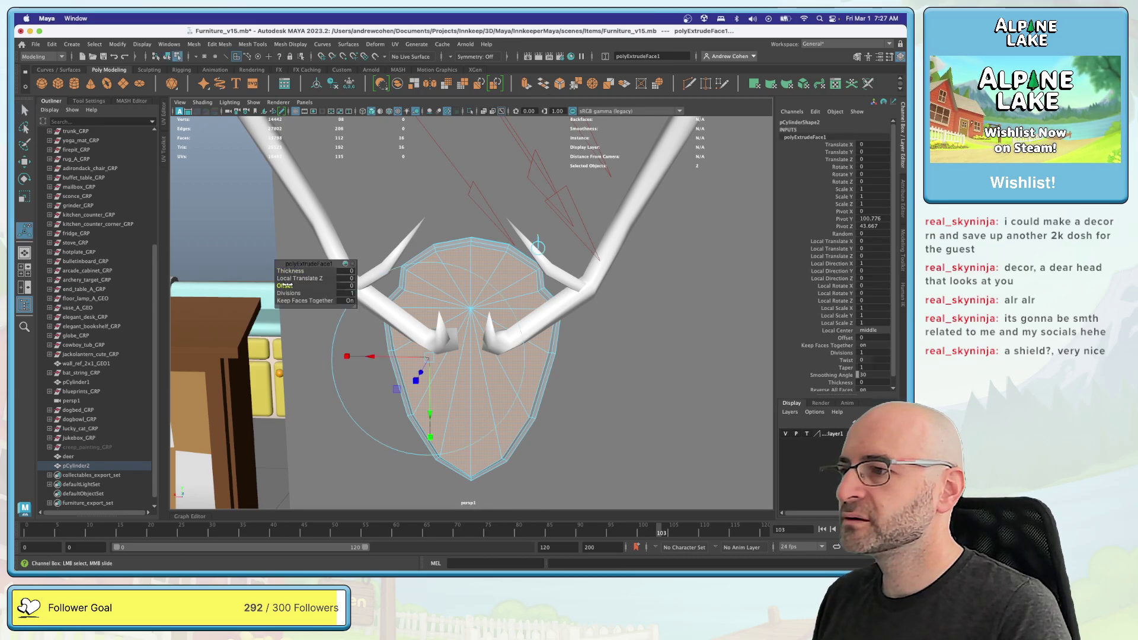
pyautogui.keyDown('alt'); pyautogui.moveTo(440, 264); pyautogui.dragTo(492, 281); pyautogui.keyUp('alt')
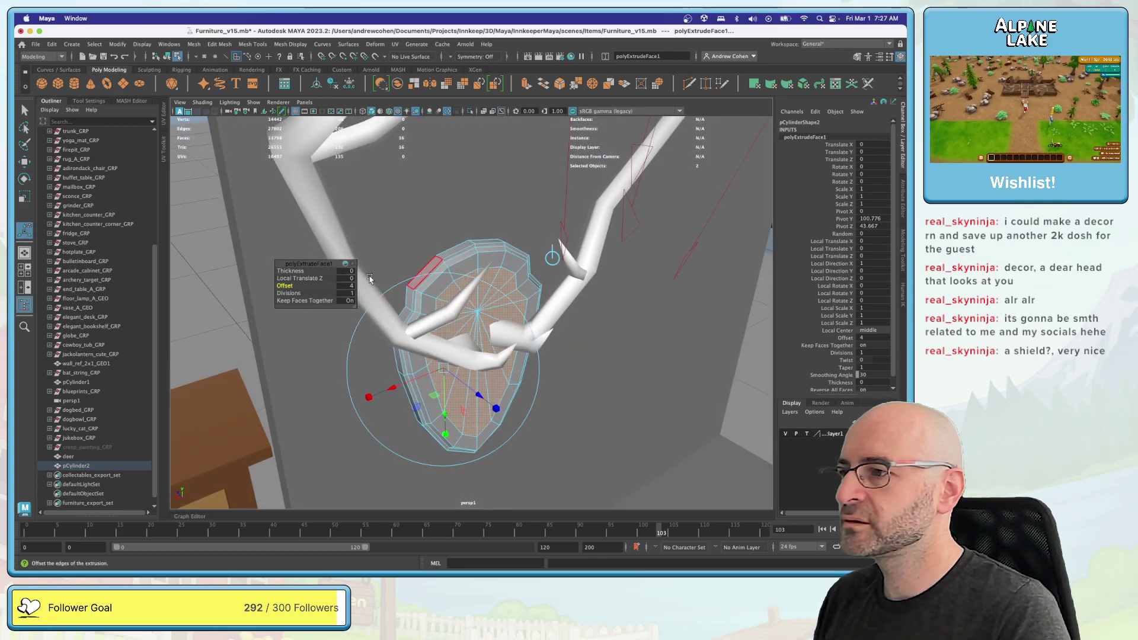
pyautogui.hotkey('ctrl', 'e')
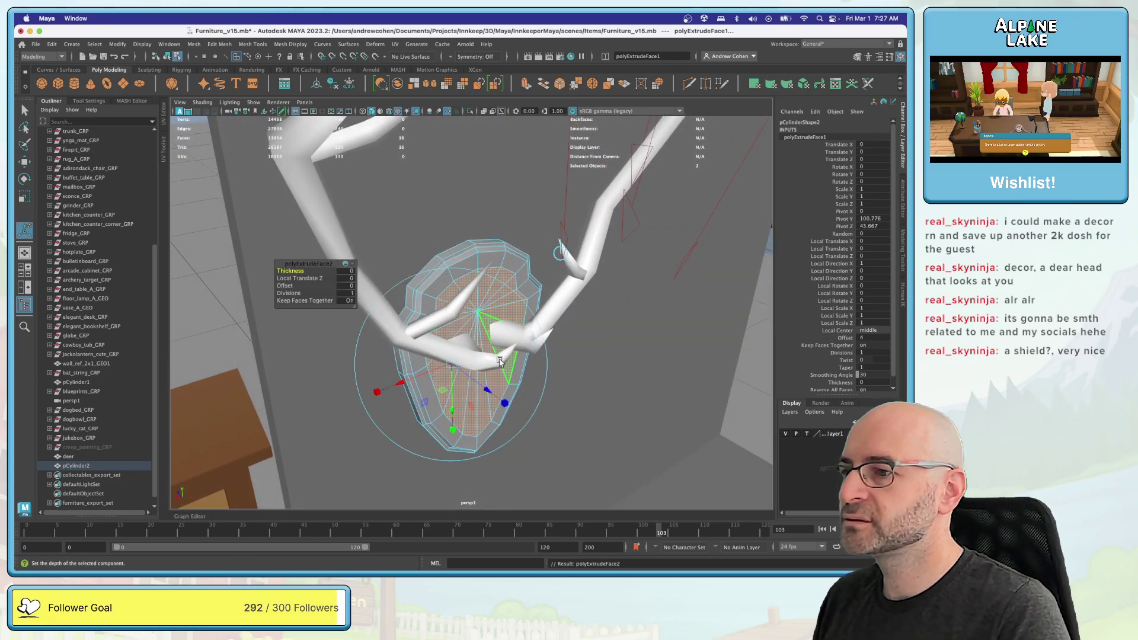
pyautogui.press('w')
pyautogui.doubleClick(483, 384)
pyautogui.press('super+z')
pyautogui.hotkey('ctrl', 'z')
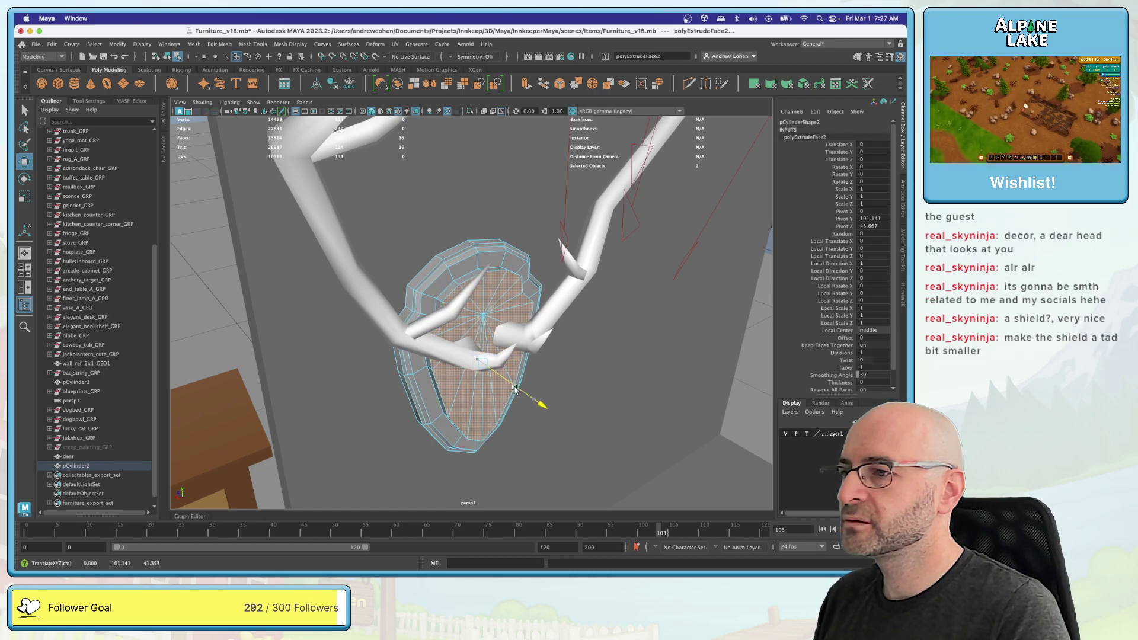
# Step: Select the shield's edges and scale them slightly wider and flatter, discarding a trial bevel
pyautogui.press('q')
pyautogui.rightClick(442, 279)
pyautogui.click(441, 253)
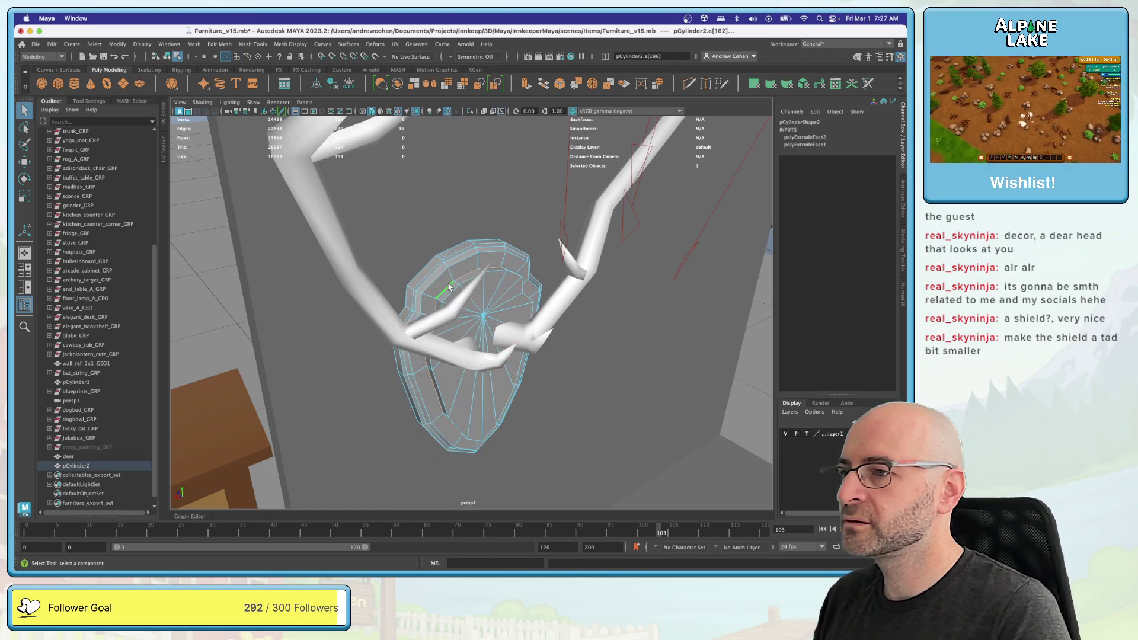
pyautogui.hotkey('ctrl', 'b')
pyautogui.keyDown('alt'); pyautogui.moveTo(460, 272); pyautogui.dragTo(455, 266); pyautogui.keyUp('alt')
pyautogui.press('super+z')
pyautogui.press('r')
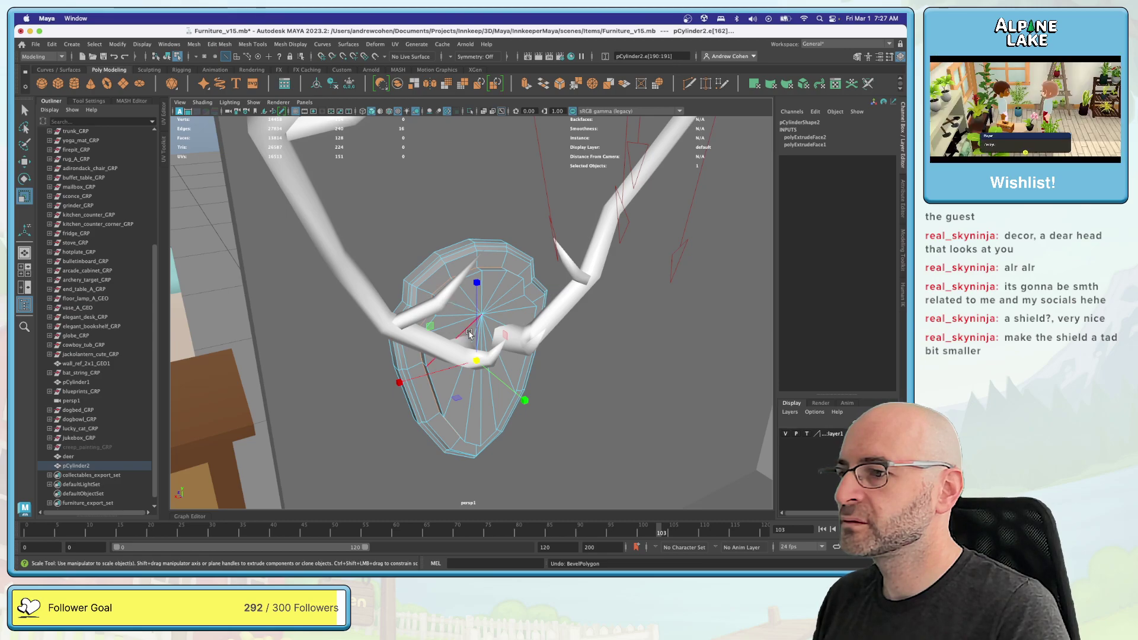
pyautogui.moveTo(477, 360); pyautogui.dragTo(485, 367)
pyautogui.click(299, 45)
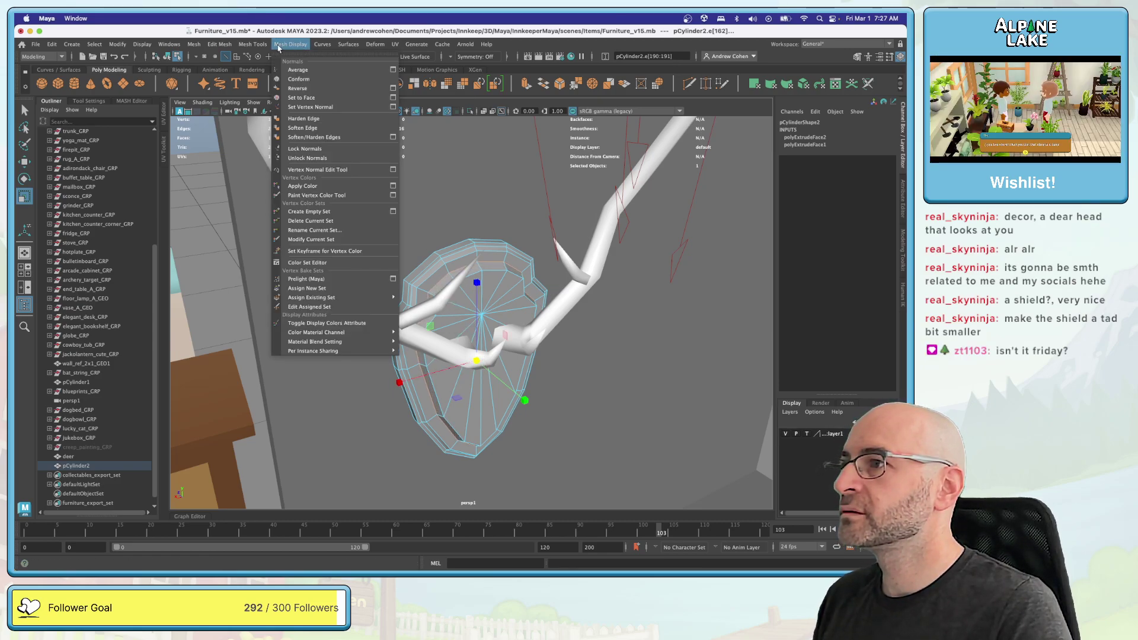
# Step: Apply Soften Edge to the shield, then return to object mode
pyautogui.click(302, 127)
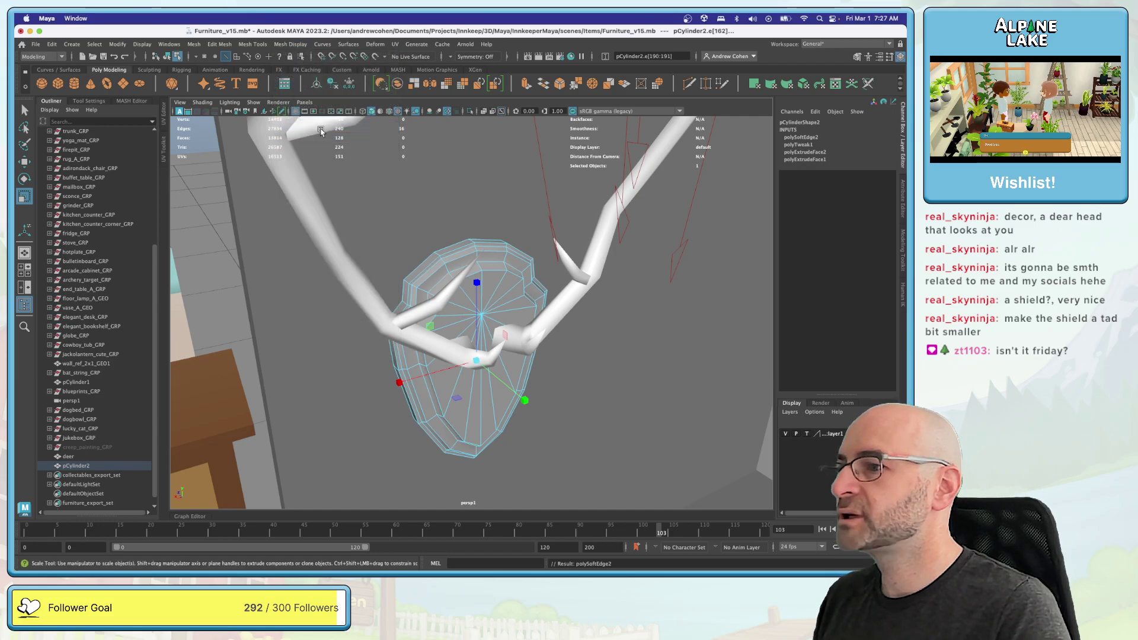
pyautogui.click(167, 57)
pyautogui.press('q')
pyautogui.click(406, 415)
# Step: Orbit and zoom to bring the shield plaque into close view and select it
pyautogui.keyDown('alt'); pyautogui.moveTo(415, 403); pyautogui.dragTo(397, 381, button='right'); pyautogui.keyUp('alt')
pyautogui.keyDown('alt'); pyautogui.moveTo(397, 382); pyautogui.dragTo(437, 356); pyautogui.keyUp('alt')
pyautogui.keyDown('alt'); pyautogui.moveTo(438, 356); pyautogui.dragTo(527, 350, button='right'); pyautogui.keyUp('alt')
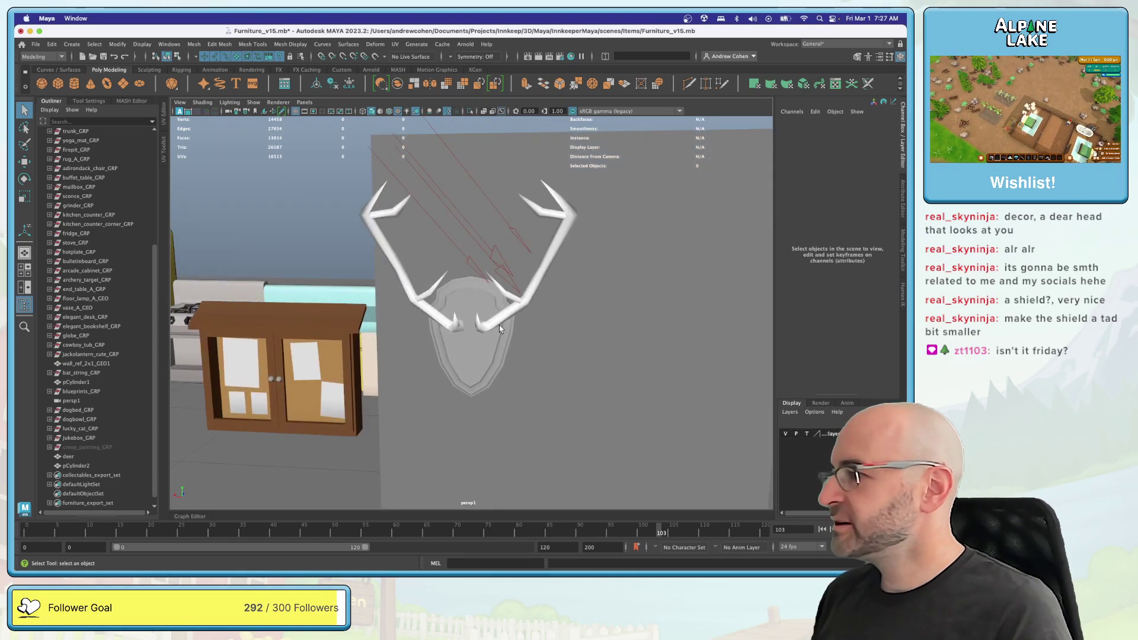
pyautogui.click(477, 353)
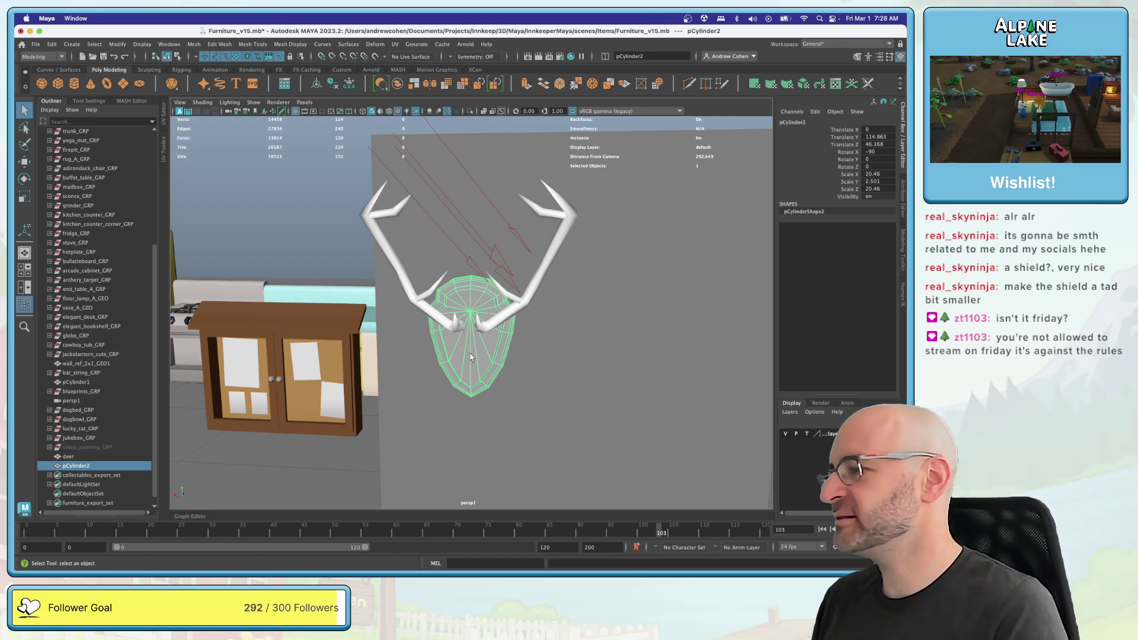
pyautogui.click(466, 345)
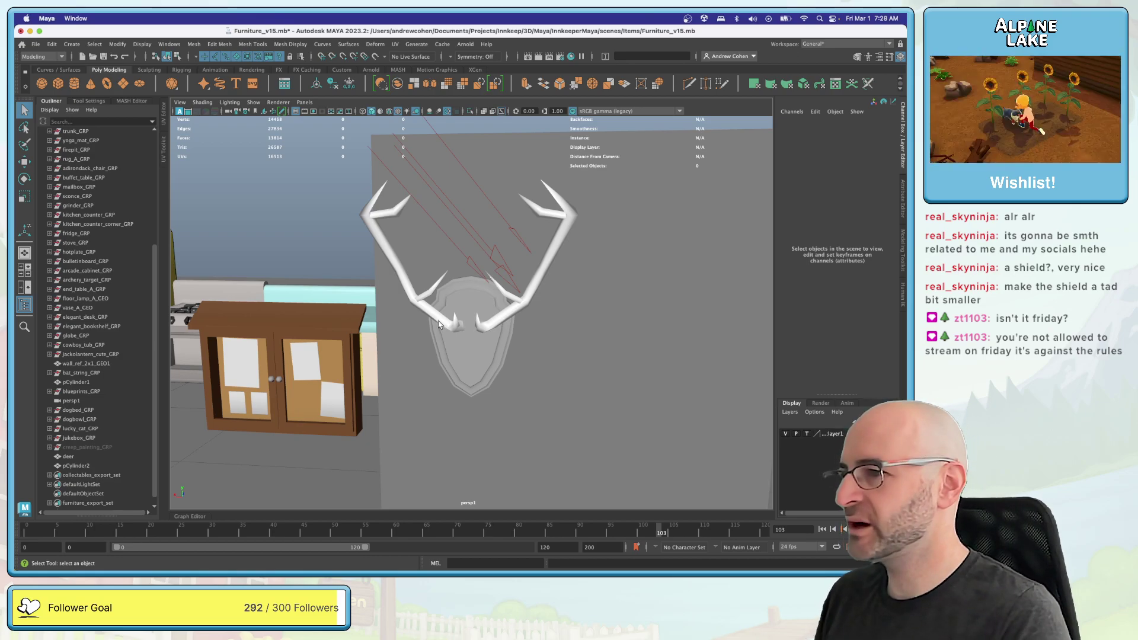
pyautogui.keyDown('alt'); pyautogui.moveTo(439, 324); pyautogui.dragTo(495, 339); pyautogui.keyUp('alt')
pyautogui.keyDown('alt'); pyautogui.moveTo(495, 339); pyautogui.dragTo(526, 316, button='right'); pyautogui.keyUp('alt')
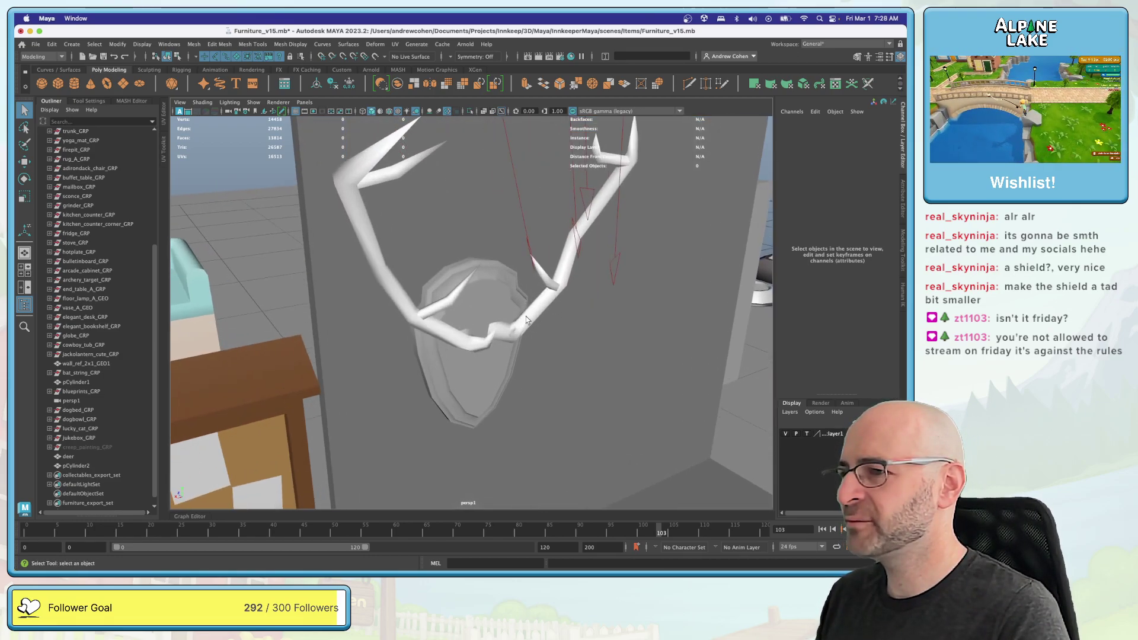
pyautogui.click(499, 300)
# Step: Frame the shield plaque from a low frontal view and select it
pyautogui.press('f')
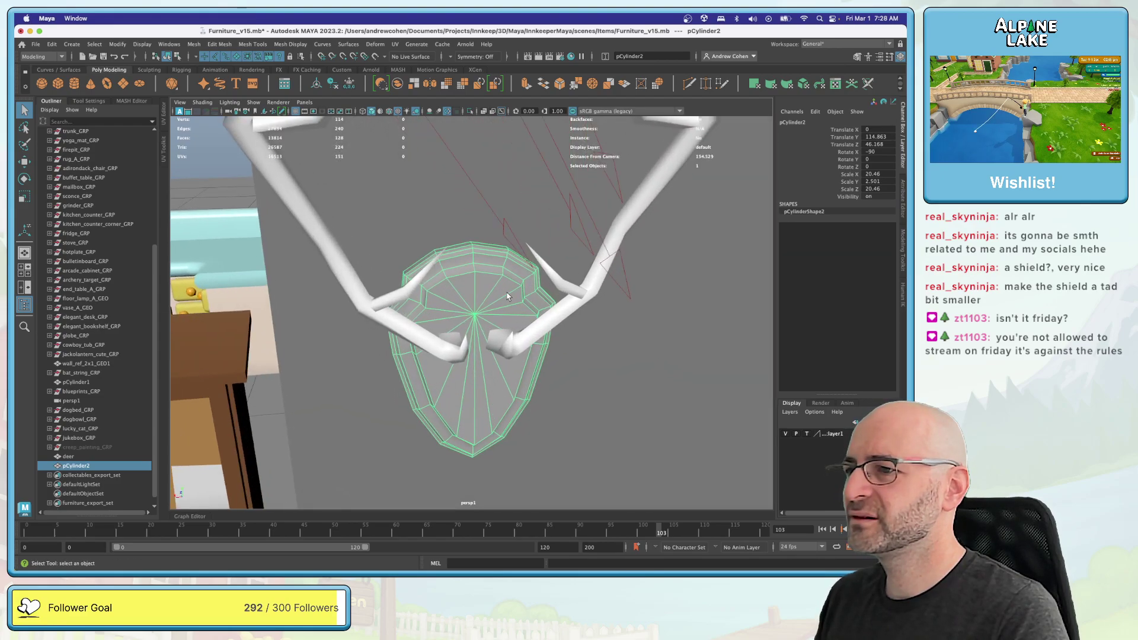
pyautogui.click(570, 351)
pyautogui.keyDown('alt'); pyautogui.moveTo(510, 302); pyautogui.dragTo(452, 252); pyautogui.keyUp('alt')
pyautogui.keyDown('alt'); pyautogui.moveTo(452, 252); pyautogui.dragTo(465, 263, button='right'); pyautogui.keyUp('alt')
pyautogui.click(464, 263)
pyautogui.keyDown('alt'); pyautogui.moveTo(464, 263); pyautogui.dragTo(487, 266); pyautogui.keyUp('alt')
# Step: Harden the edges of the shield's rim loops with Mesh Display > Harden Edge
pyautogui.moveTo(462, 251); pyautogui.dragTo(460, 233, button='right')
pyautogui.doubleClick(458, 234)
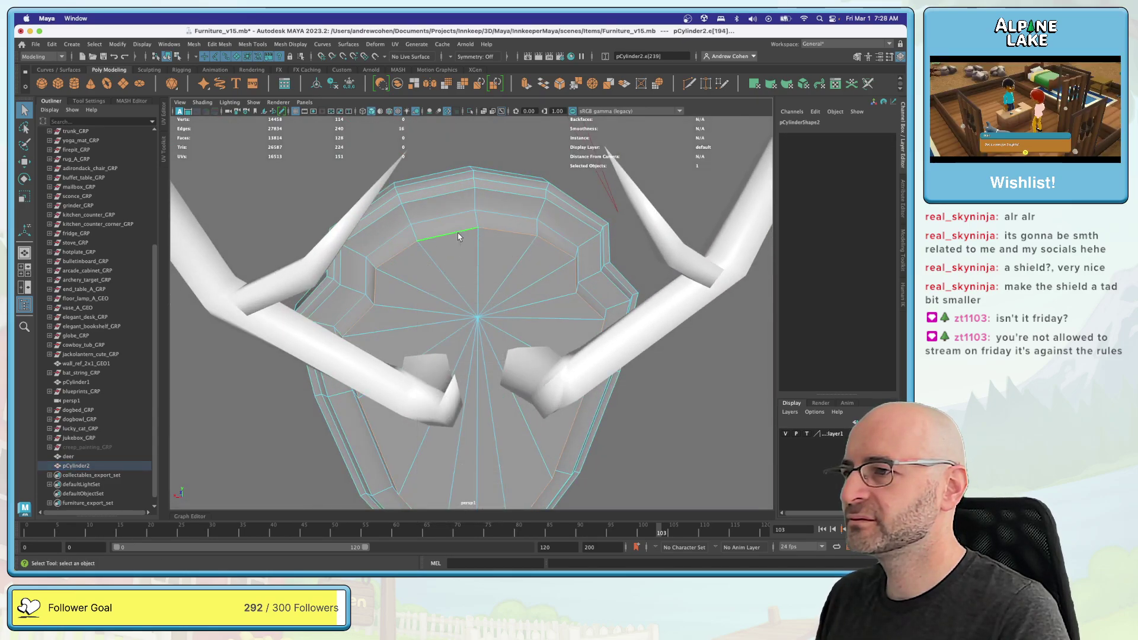
pyautogui.click(253, 44)
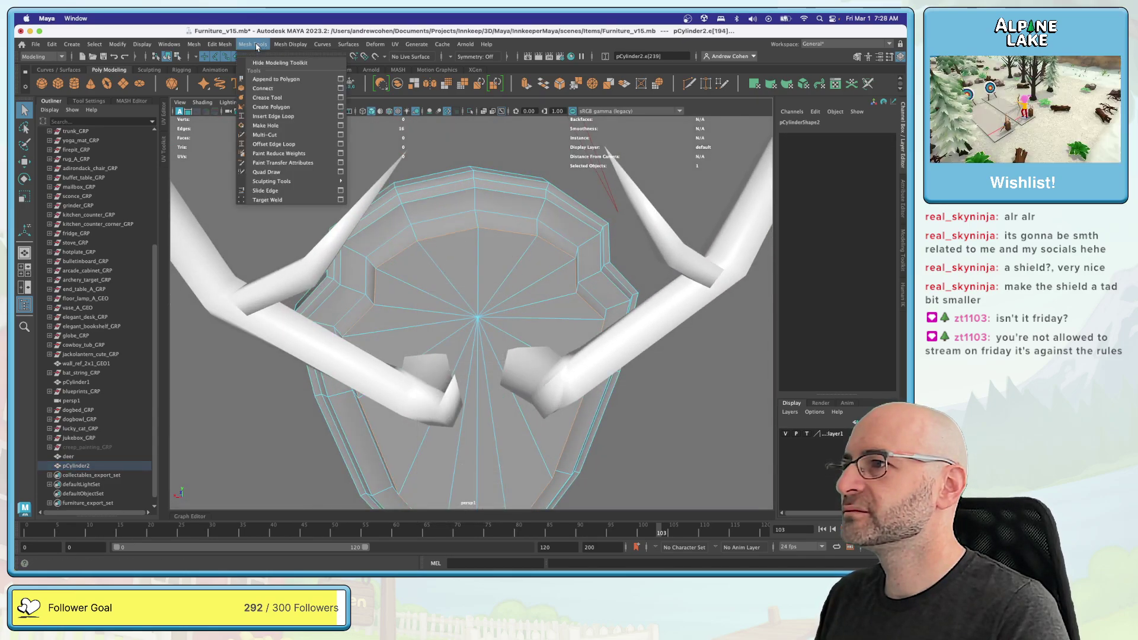
pyautogui.moveTo(290, 44)
pyautogui.click(297, 118)
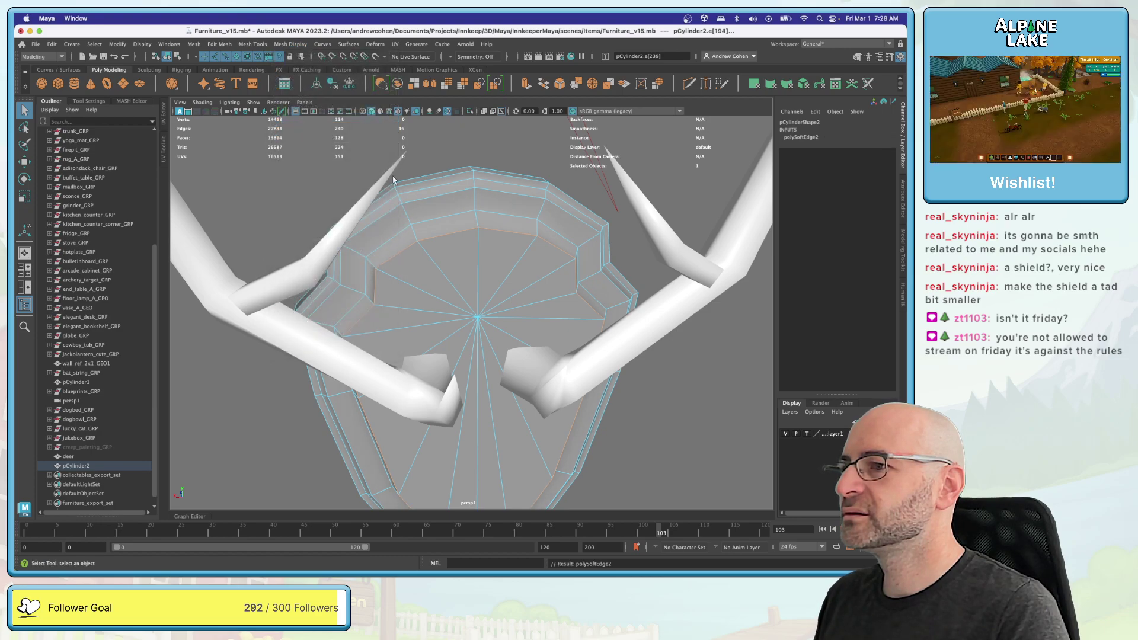
pyautogui.doubleClick(435, 203)
pyautogui.press('g')
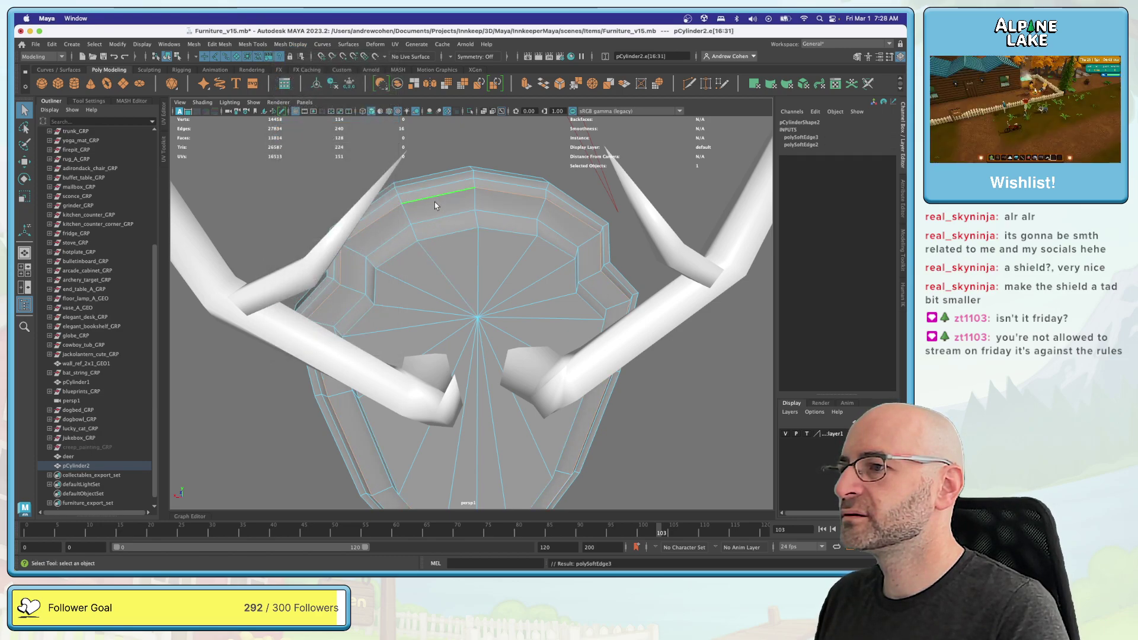
pyautogui.doubleClick(436, 219)
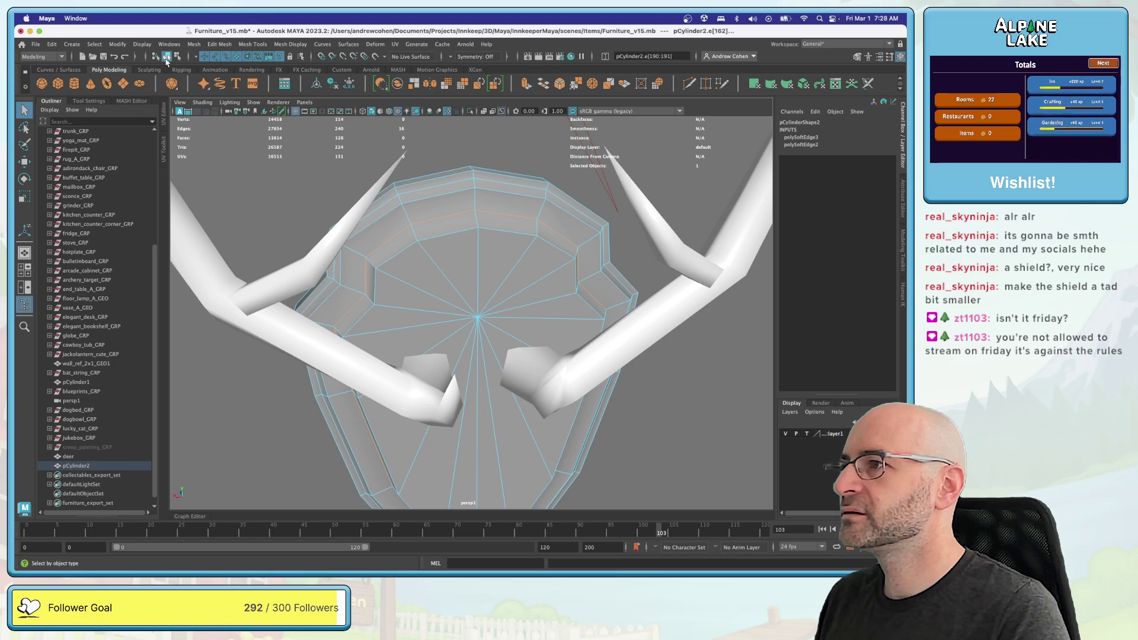
# Step: Return to object mode and reselect the shield from a top-down angle
pyautogui.click(176, 58)
pyautogui.click(167, 57)
pyautogui.click(346, 156)
pyautogui.keyDown('alt'); pyautogui.moveTo(481, 251); pyautogui.dragTo(509, 329); pyautogui.keyUp('alt')
pyautogui.keyDown('alt'); pyautogui.moveTo(509, 330); pyautogui.dragTo(538, 298, button='right'); pyautogui.keyUp('alt')
pyautogui.click(496, 303)
pyautogui.keyDown('alt'); pyautogui.moveTo(581, 292); pyautogui.dragTo(563, 329); pyautogui.keyUp('alt')
pyautogui.keyDown('alt'); pyautogui.moveTo(563, 330); pyautogui.dragTo(599, 323, button='right'); pyautogui.keyUp('alt')
# Step: Apply hard edge shading to the shield's inner edge loop
pyautogui.moveTo(494, 261); pyautogui.dragTo(492, 245, button='right')
pyautogui.click(475, 274)
pyautogui.keyDown('shift'); pyautogui.doubleClick(398, 291); pyautogui.keyUp('shift')
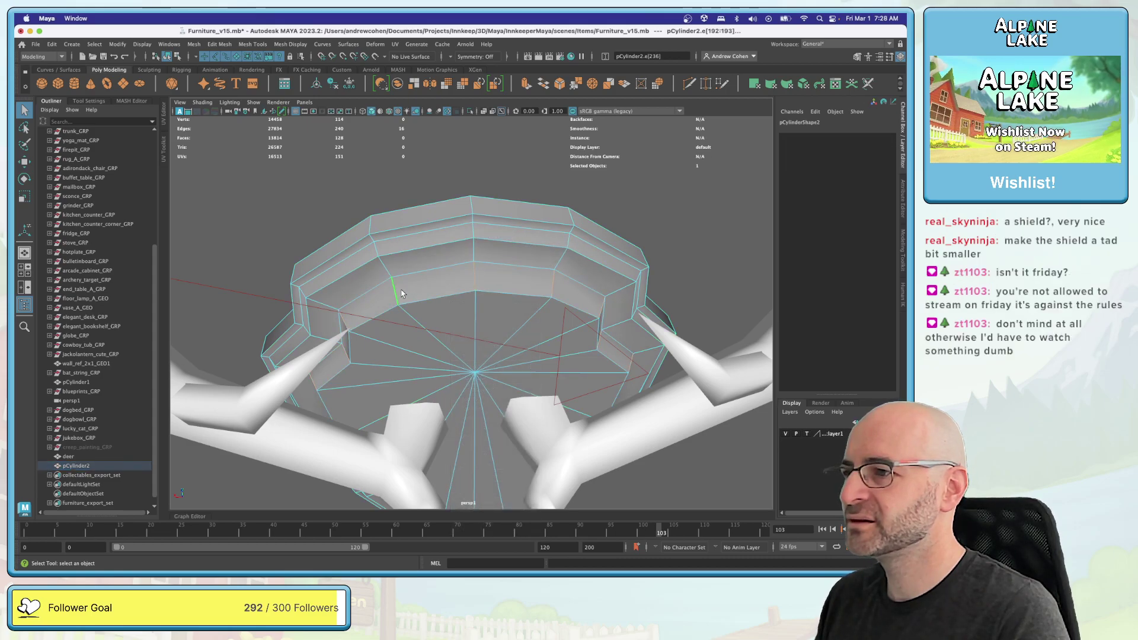
pyautogui.click(304, 45)
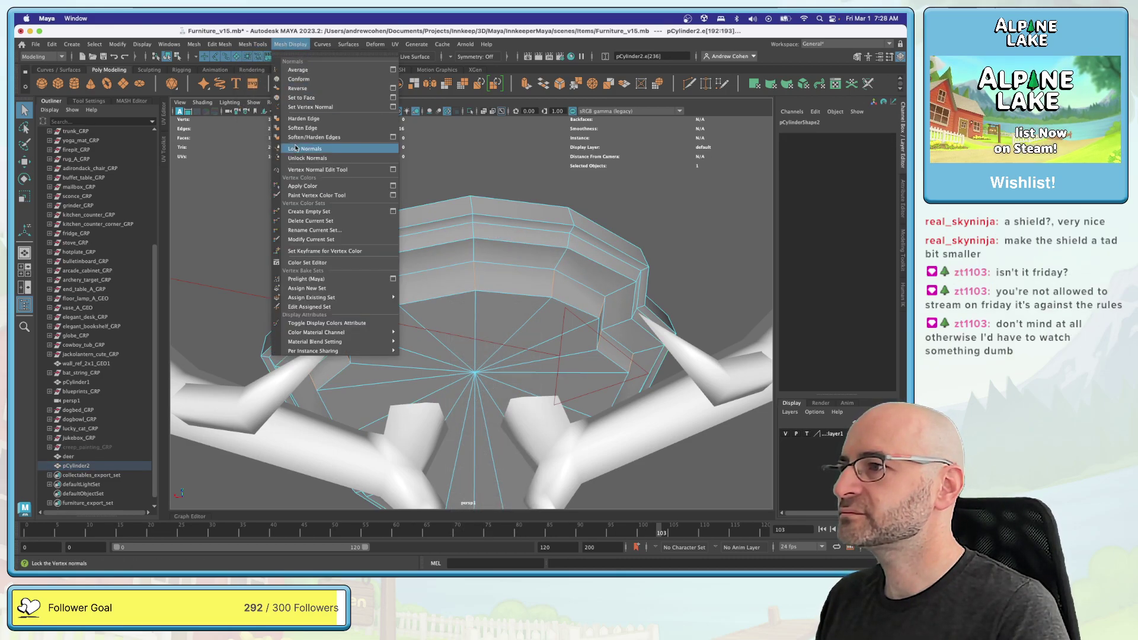
pyautogui.click(300, 138)
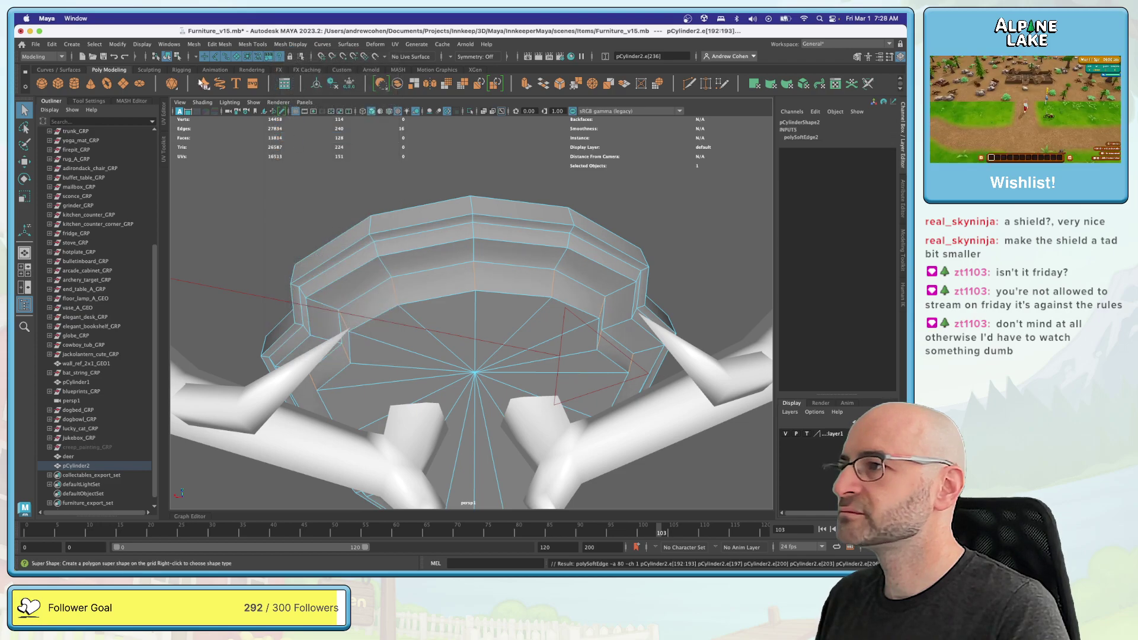
# Step: Delete the shield's construction history and switch to the Chrome window
pyautogui.click(178, 57)
pyautogui.click(167, 57)
pyautogui.click(379, 178)
pyautogui.scroll(-5, 449, 269)
pyautogui.keyDown('alt'); pyautogui.moveTo(445, 271); pyautogui.dragTo(475, 393); pyautogui.keyUp('alt')
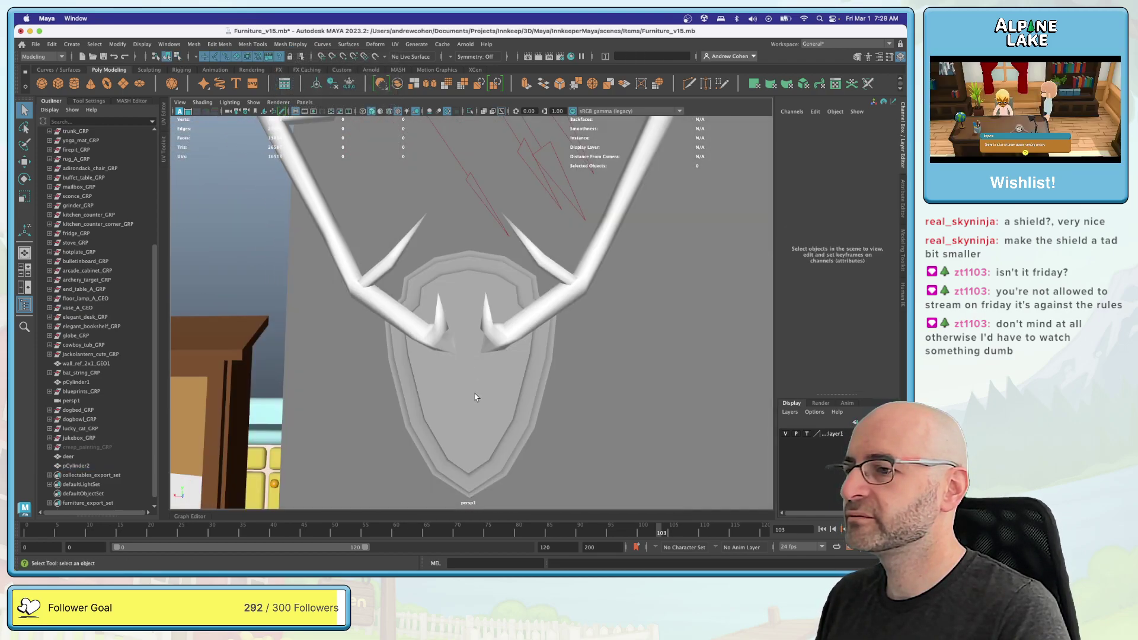
pyautogui.click(473, 389)
pyautogui.hotkey('alt', 'shift', 'd')
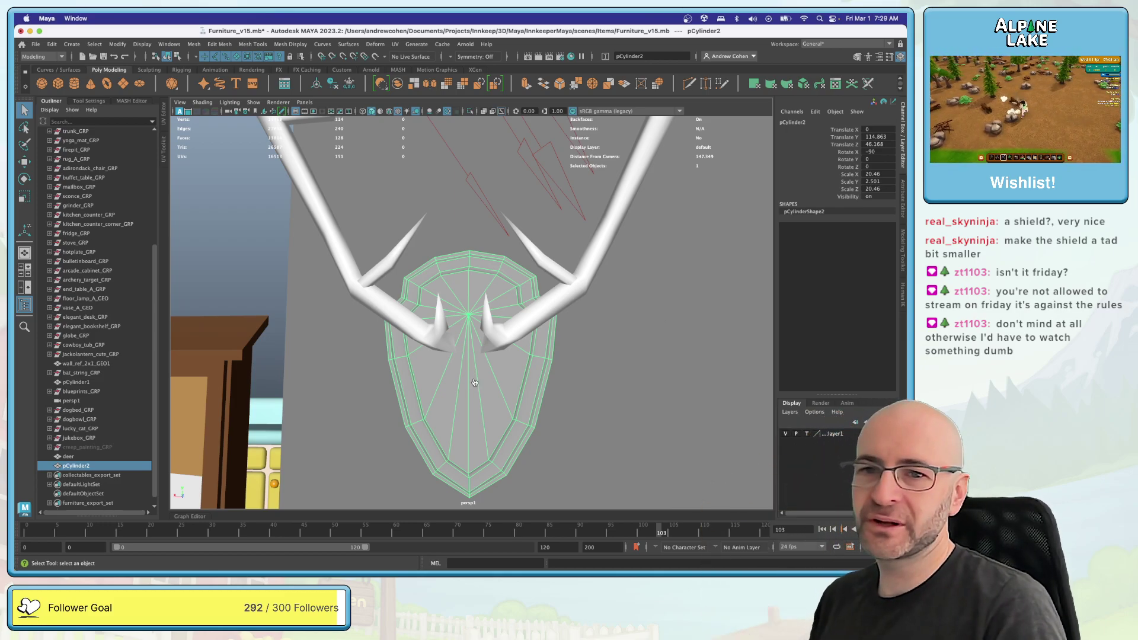
pyautogui.press('super+Tab')
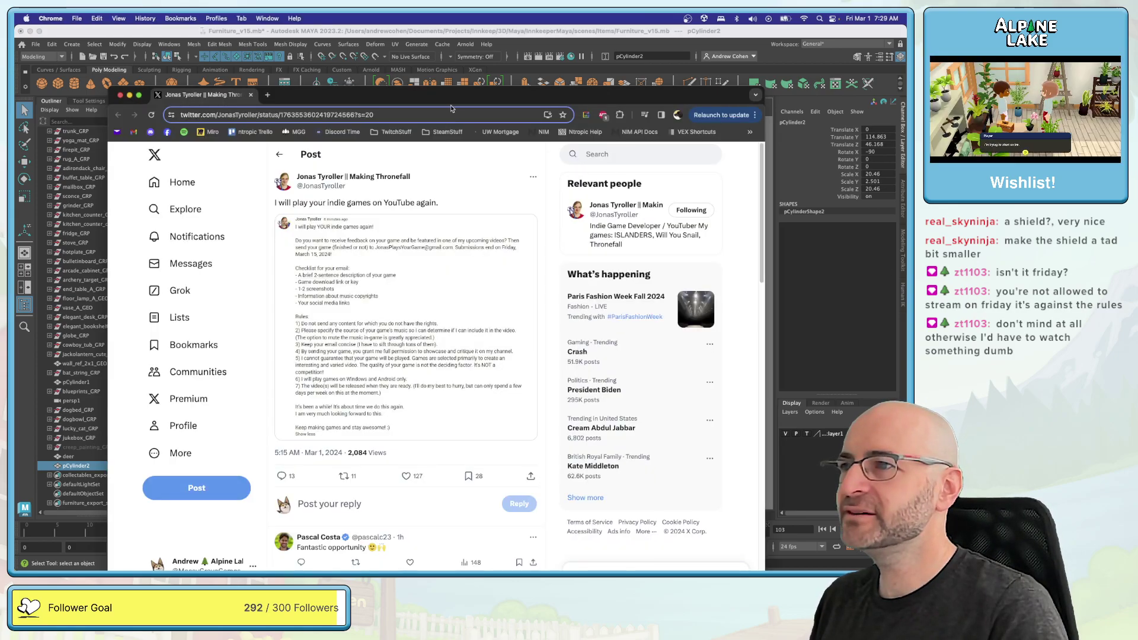
pyautogui.moveTo(450, 103); pyautogui.dragTo(462, 103)
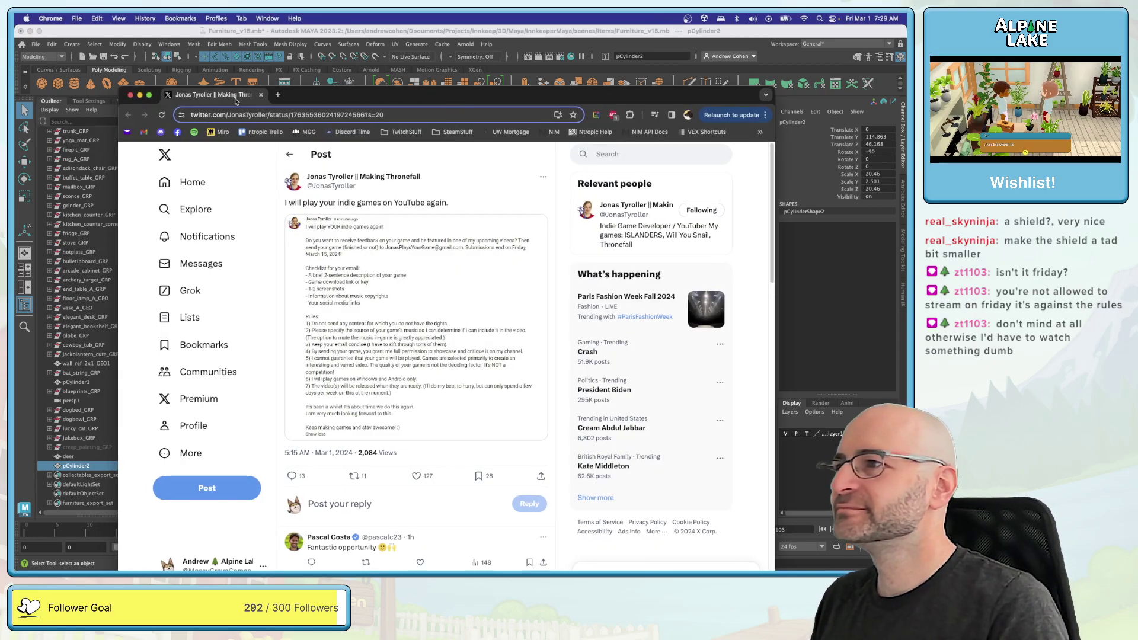
pyautogui.press('super+Tab')
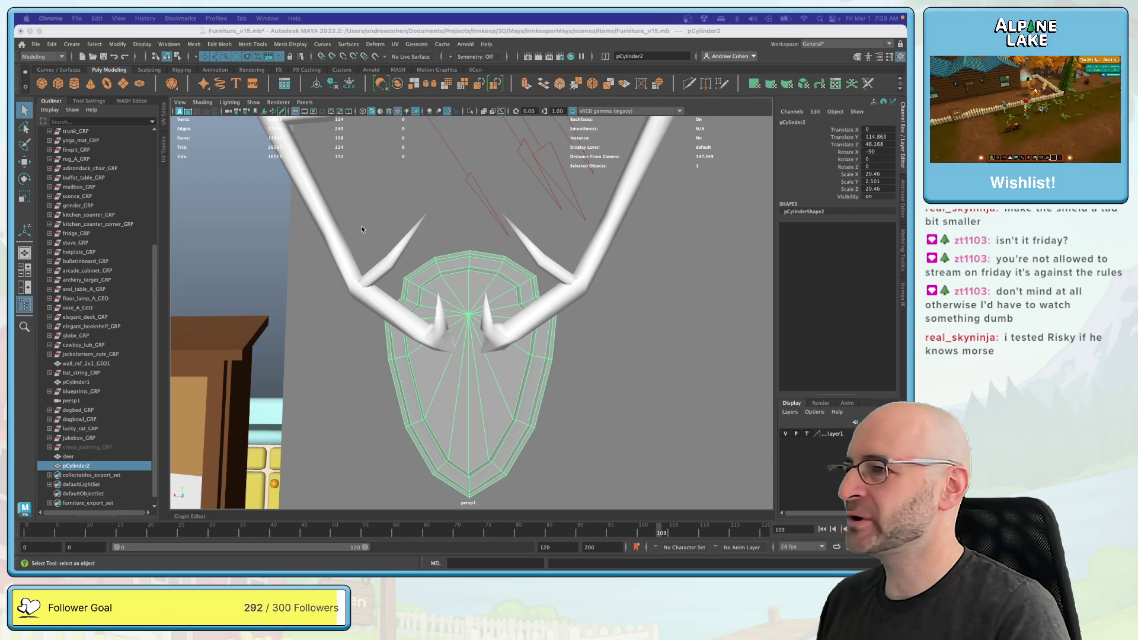
# Step: Select the deer antlers and save the scene
pyautogui.click(302, 232)
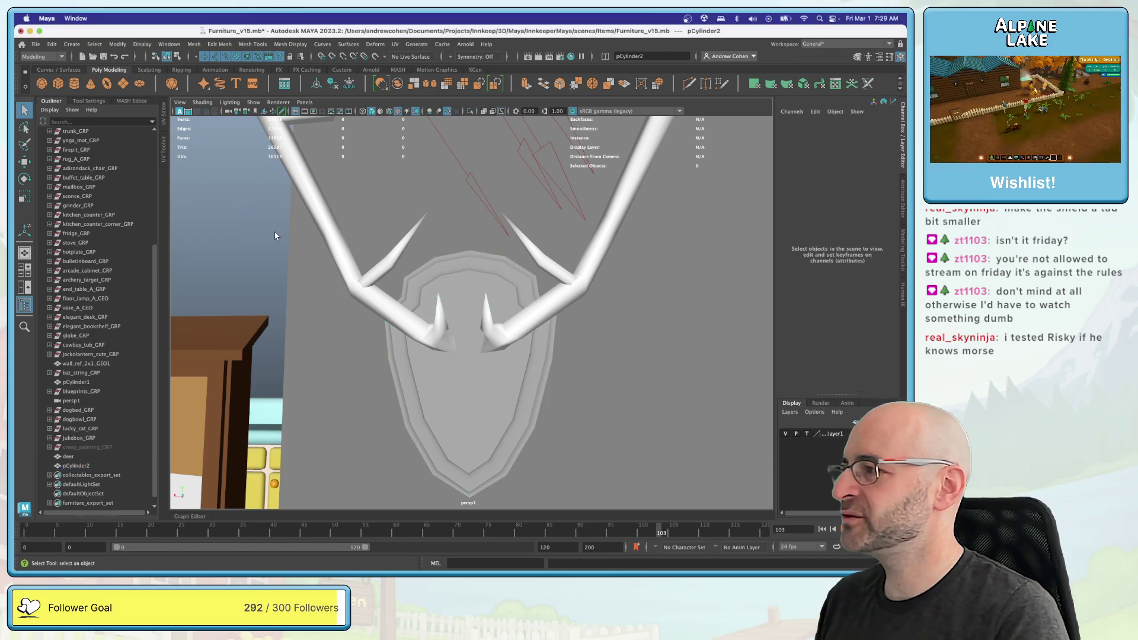
pyautogui.click(321, 227)
pyautogui.press('super+s')
# Step: Rotate the lower antler prong vertices on X so the prongs stand more upright
pyautogui.click(230, 202)
pyautogui.keyDown('alt'); pyautogui.moveTo(438, 228); pyautogui.dragTo(358, 251, button='right'); pyautogui.keyUp('alt')
pyautogui.keyDown('alt'); pyautogui.moveTo(358, 250); pyautogui.dragTo(409, 264); pyautogui.keyUp('alt')
pyautogui.keyDown('alt'); pyautogui.moveTo(409, 264); pyautogui.dragTo(544, 281, button='right'); pyautogui.keyUp('alt')
pyautogui.keyDown('alt'); pyautogui.moveTo(543, 281); pyautogui.dragTo(483, 266); pyautogui.keyUp('alt')
pyautogui.keyDown('alt'); pyautogui.moveTo(483, 267); pyautogui.dragTo(510, 327, button='right'); pyautogui.keyUp('alt')
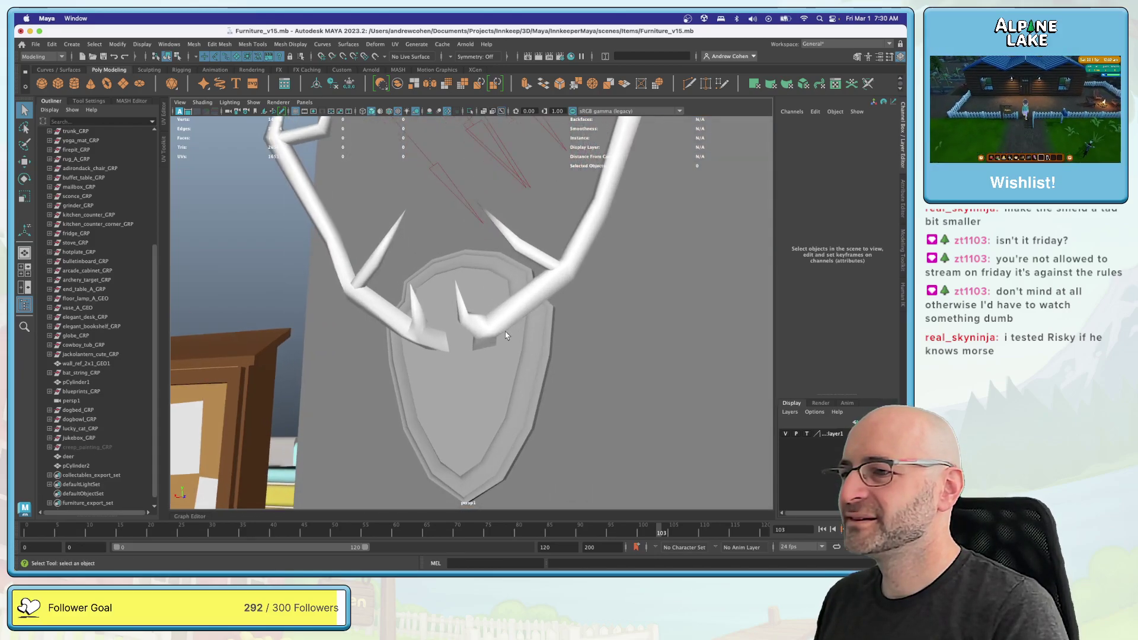
pyautogui.click(510, 327)
pyautogui.moveTo(484, 283); pyautogui.dragTo(436, 283, button='right')
pyautogui.moveTo(388, 272); pyautogui.dragTo(523, 388)
pyautogui.press('e')
pyautogui.moveTo(418, 328)
pyautogui.mouseDown()
pyautogui.moveTo(419, 296)
pyautogui.moveTo(564, 309)
pyautogui.moveTo(418, 324)
pyautogui.moveTo(514, 377)
pyautogui.moveTo(552, 358)
pyautogui.mouseUp()
# Step: Rotate the antler base vertices where they meet the plaque, undoing the attempt
pyautogui.press('q')
pyautogui.press('4')
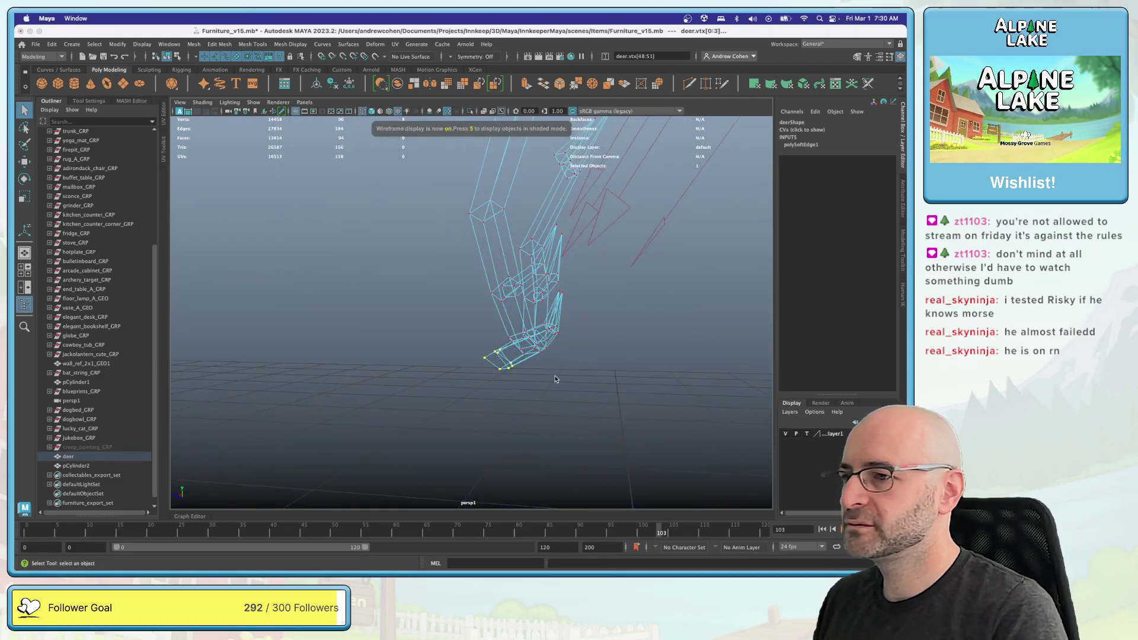
pyautogui.press('5')
pyautogui.press('w')
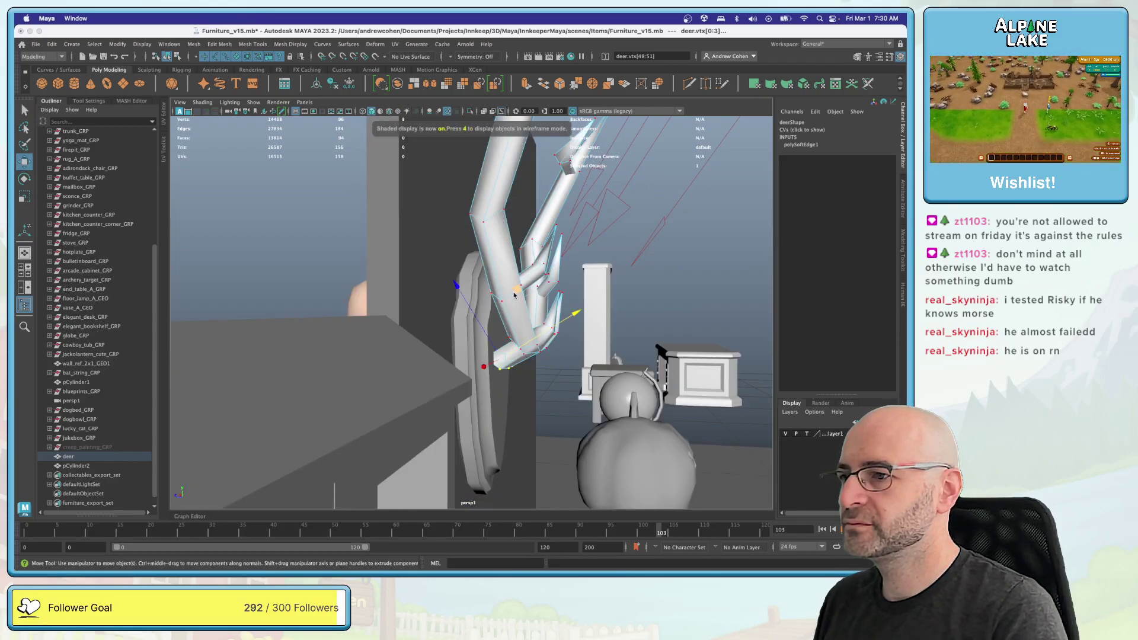
pyautogui.press('e')
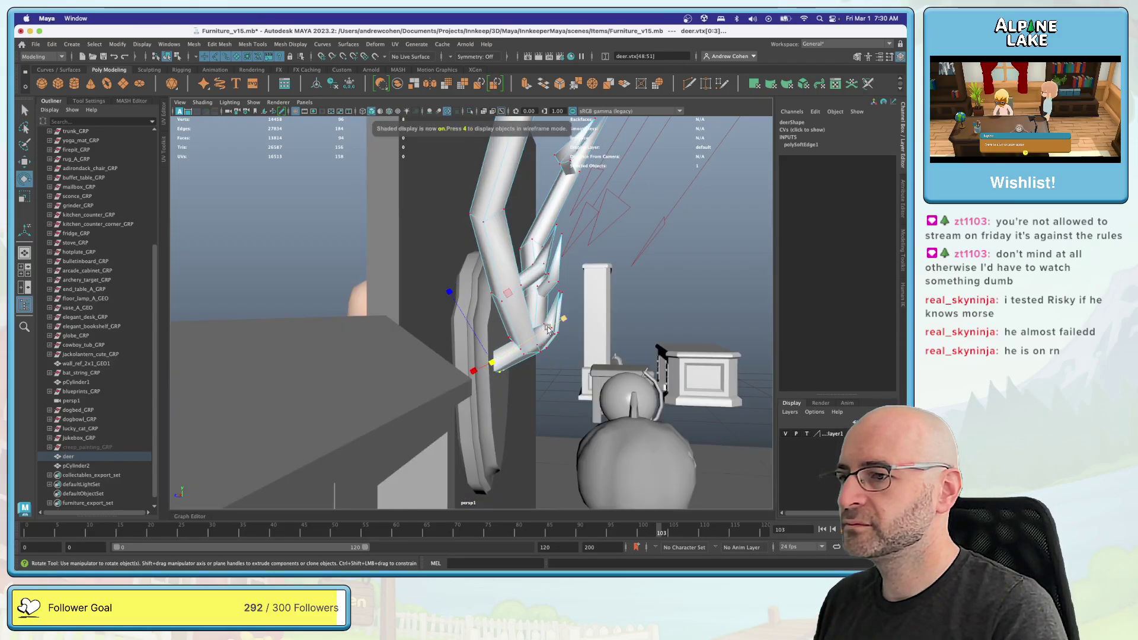
pyautogui.moveTo(558, 313); pyautogui.dragTo(561, 382)
pyautogui.press('super+z')
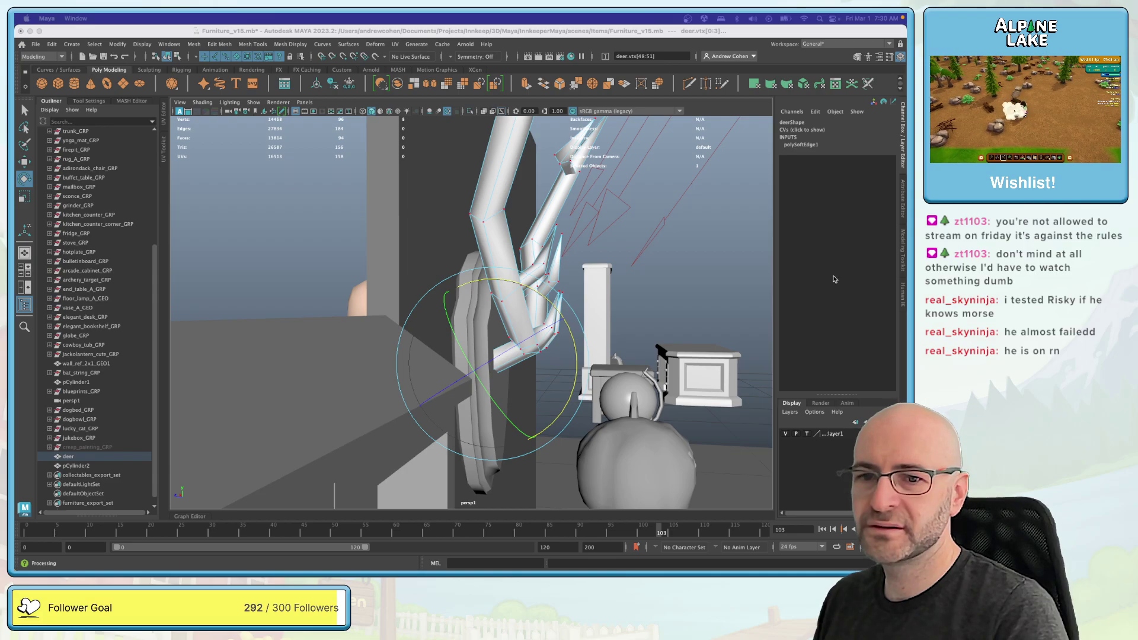
# Step: Return to object mode, save the scene, and reselect the deer antlers
pyautogui.click(168, 61)
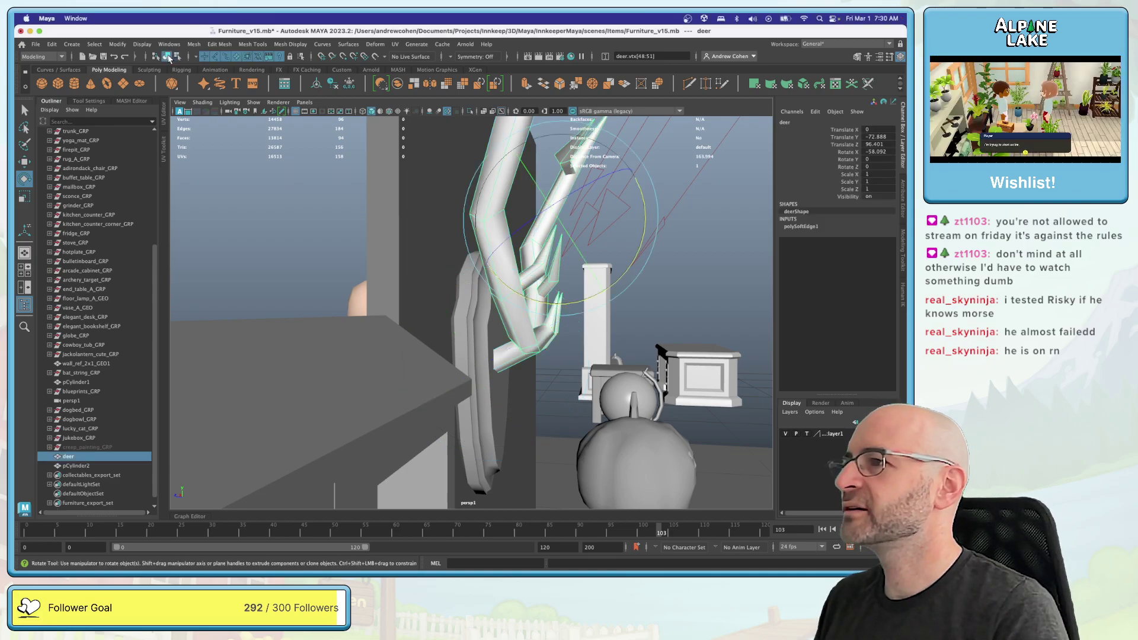
pyautogui.click(274, 187)
pyautogui.press('q')
pyautogui.press('super+s')
pyautogui.click(560, 298)
# Step: Frame the antlers, delete their construction history, and deselect them
pyautogui.press('f')
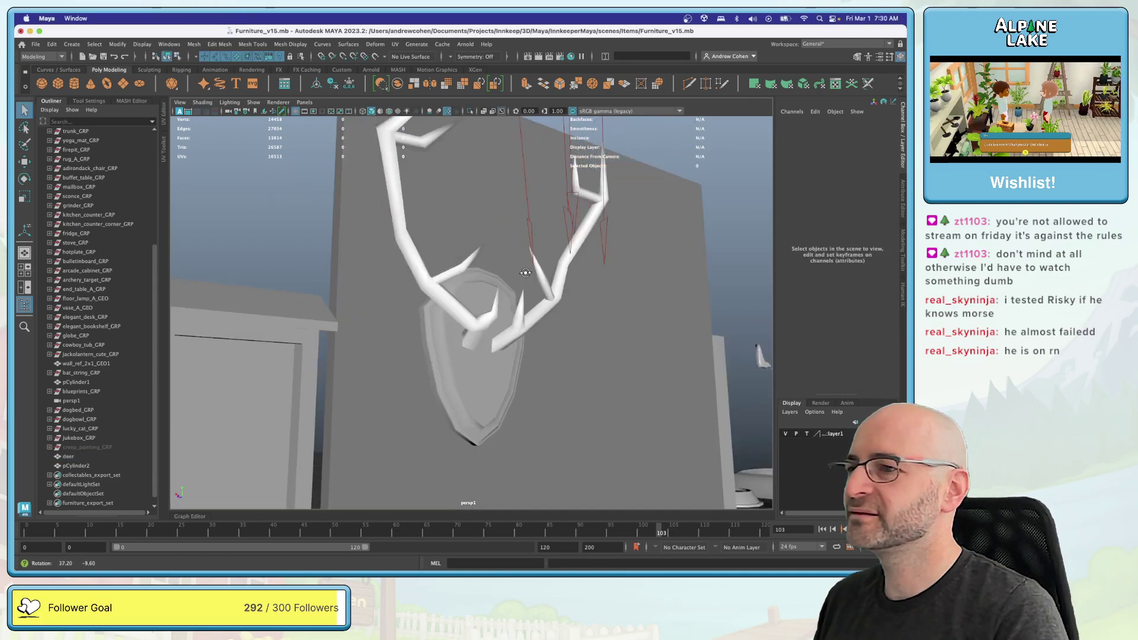
pyautogui.scroll(-8, 560, 298)
pyautogui.keyDown('alt'); pyautogui.moveTo(560, 298); pyautogui.dragTo(662, 206); pyautogui.keyUp('alt')
pyautogui.hotkey('alt', 'shift', 'd')
pyautogui.scroll(10, 477, 306)
pyautogui.scroll(-12, 543, 305)
pyautogui.click(662, 205)
pyautogui.scroll(5, 622, 237)
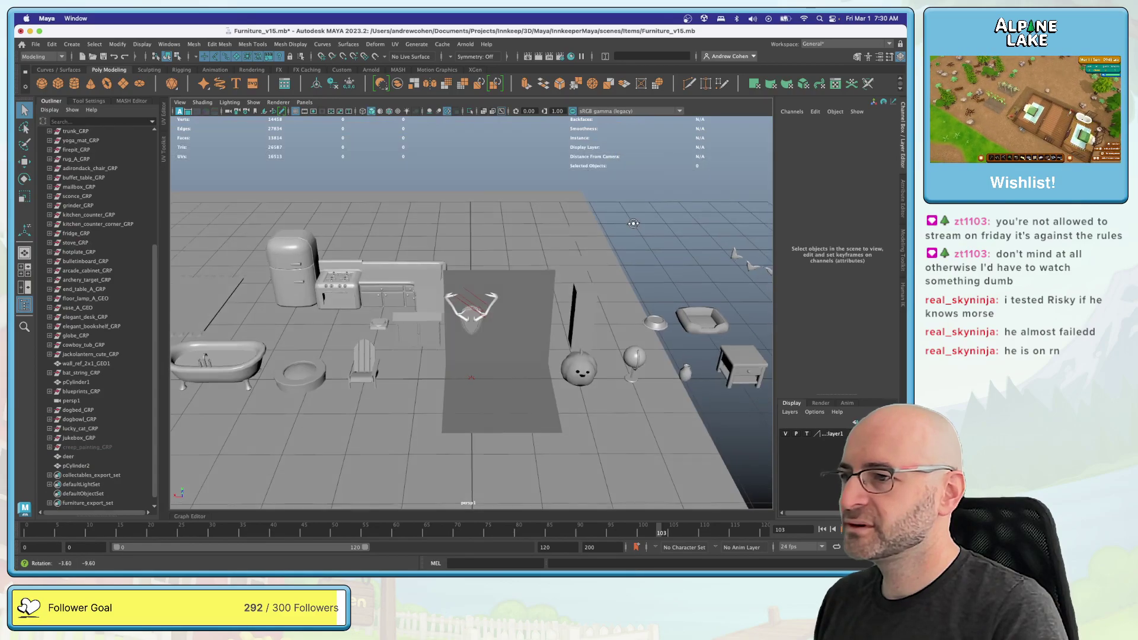
pyautogui.scroll(-5, 601, 258)
pyautogui.moveTo(521, 229)
pyautogui.keyDown('alt'); pyautogui.mouseDown()
pyautogui.moveTo(465, 268)
pyautogui.moveTo(487, 275)
pyautogui.moveTo(516, 243)
pyautogui.mouseUp(); pyautogui.keyUp('alt')
pyautogui.scroll(6, 451, 262)
# Step: Rotate the upper antler tip vertices further
pyautogui.click(502, 239)
pyautogui.moveTo(503, 239); pyautogui.dragTo(475, 232, button='right')
pyautogui.keyDown('alt'); pyautogui.moveTo(475, 233); pyautogui.dragTo(472, 194); pyautogui.keyUp('alt')
pyautogui.moveTo(470, 188); pyautogui.dragTo(546, 176)
pyautogui.press('e')
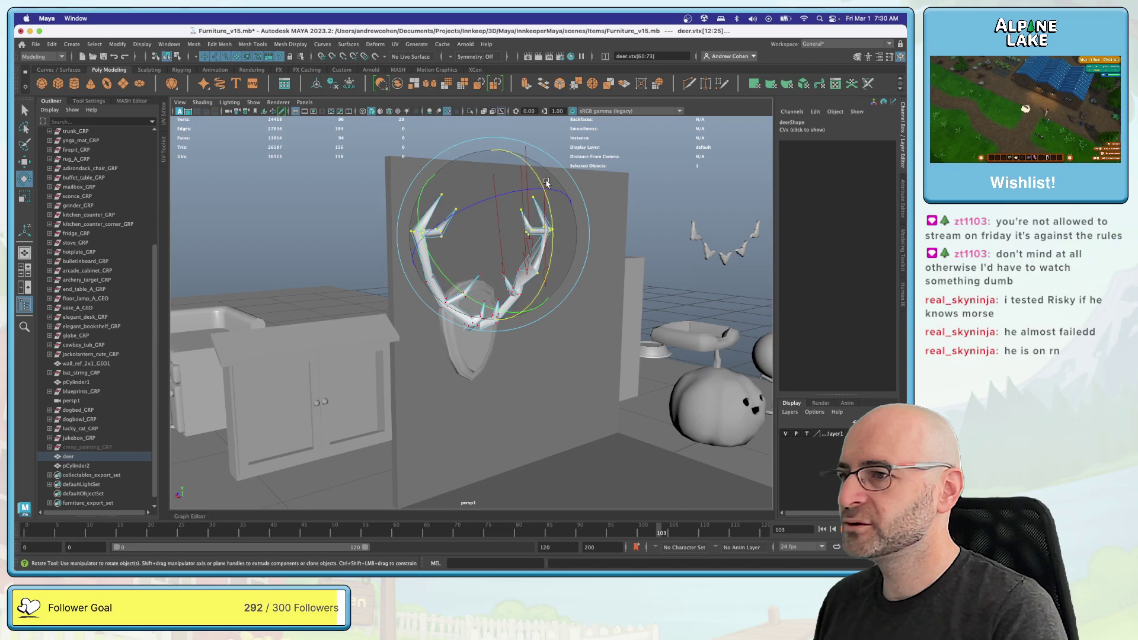
pyautogui.keyDown('alt'); pyautogui.moveTo(481, 223); pyautogui.dragTo(511, 210); pyautogui.keyUp('alt')
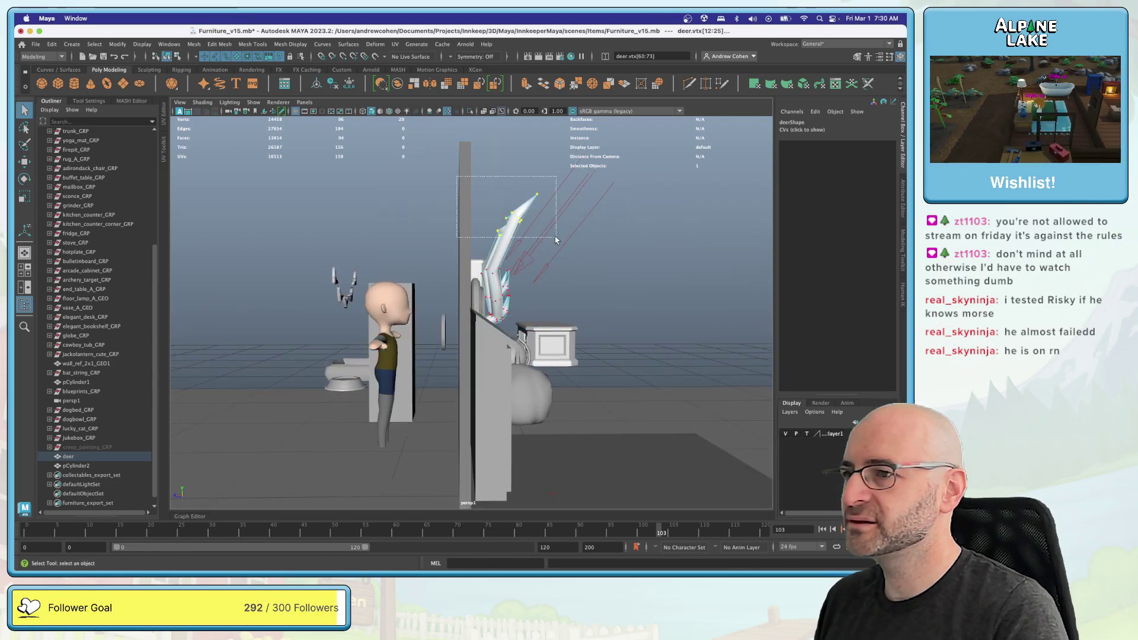
pyautogui.keyDown('alt'); pyautogui.moveTo(457, 183); pyautogui.dragTo(466, 243); pyautogui.keyUp('alt')
pyautogui.press('e')
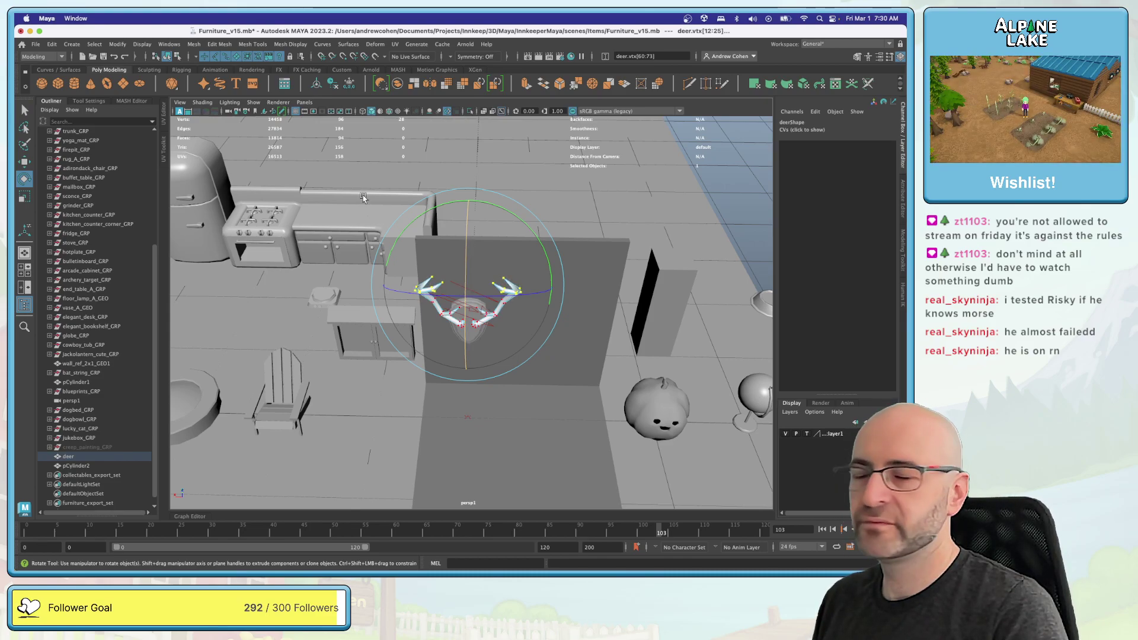
# Step: Return to object mode and clear the selection to view the antlers and wall
pyautogui.click(169, 57)
pyautogui.click(169, 57)
pyautogui.press('q')
pyautogui.moveTo(447, 194)
pyautogui.keyDown('alt'); pyautogui.mouseDown()
pyautogui.moveTo(457, 145)
pyautogui.moveTo(441, 203)
pyautogui.moveTo(442, 191)
pyautogui.mouseUp(); pyautogui.keyUp('alt')
pyautogui.click(457, 145)
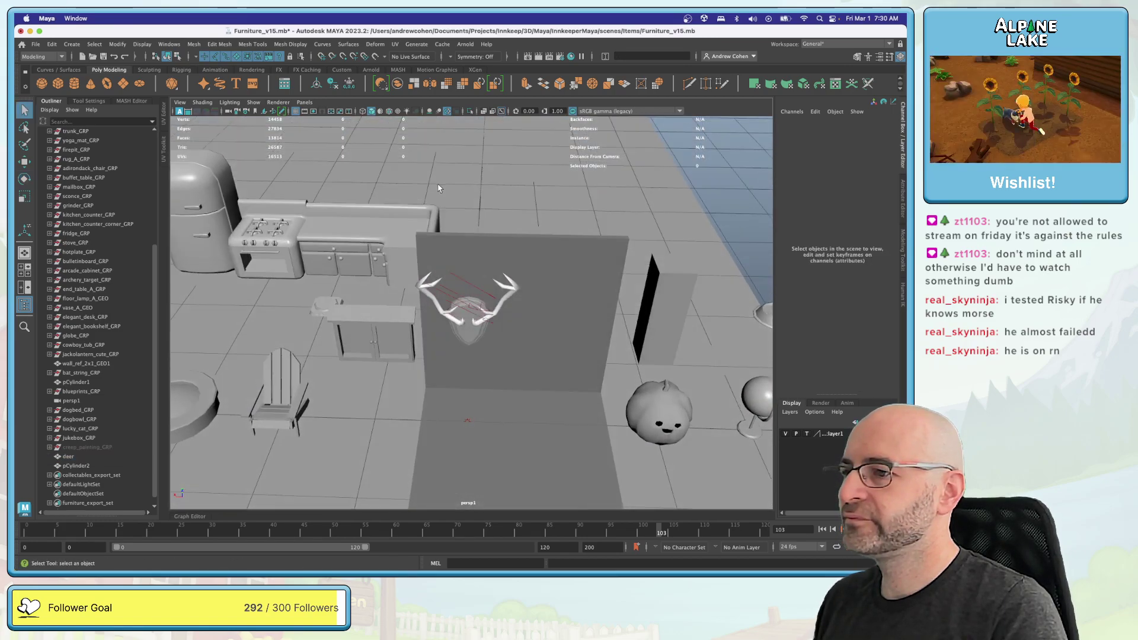
pyautogui.keyDown('alt'); pyautogui.moveTo(442, 191); pyautogui.dragTo(551, 206, button='right'); pyautogui.keyUp('alt')
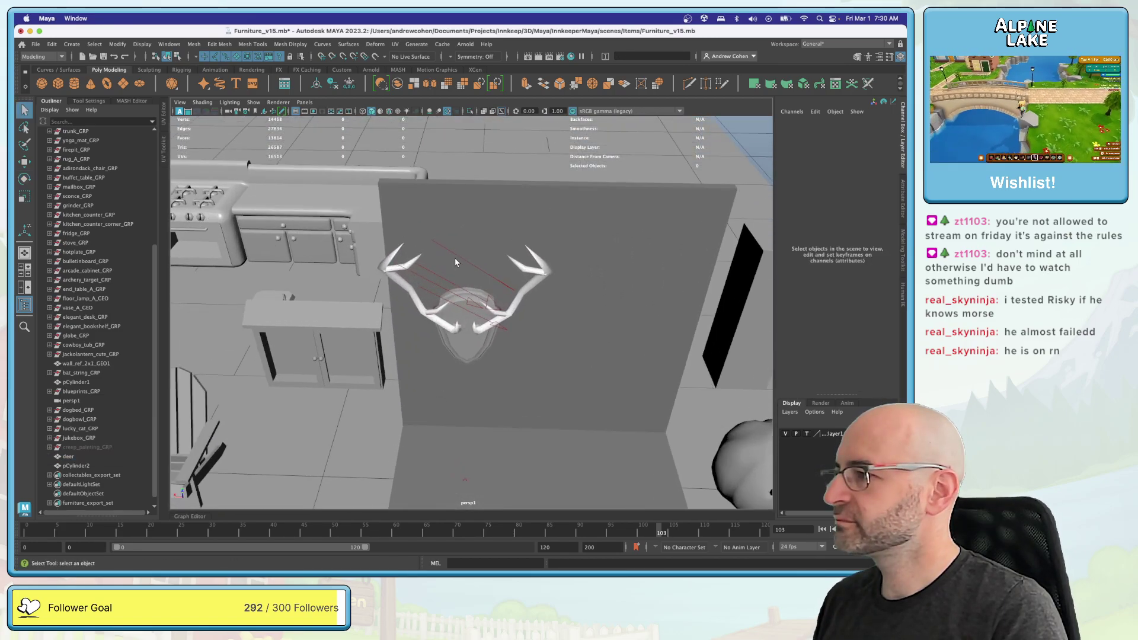
pyautogui.scroll(1, 533, 278)
# Step: Inspect the antlers up close, then select the plaque and add the antlers to the selection
pyautogui.click(541, 282)
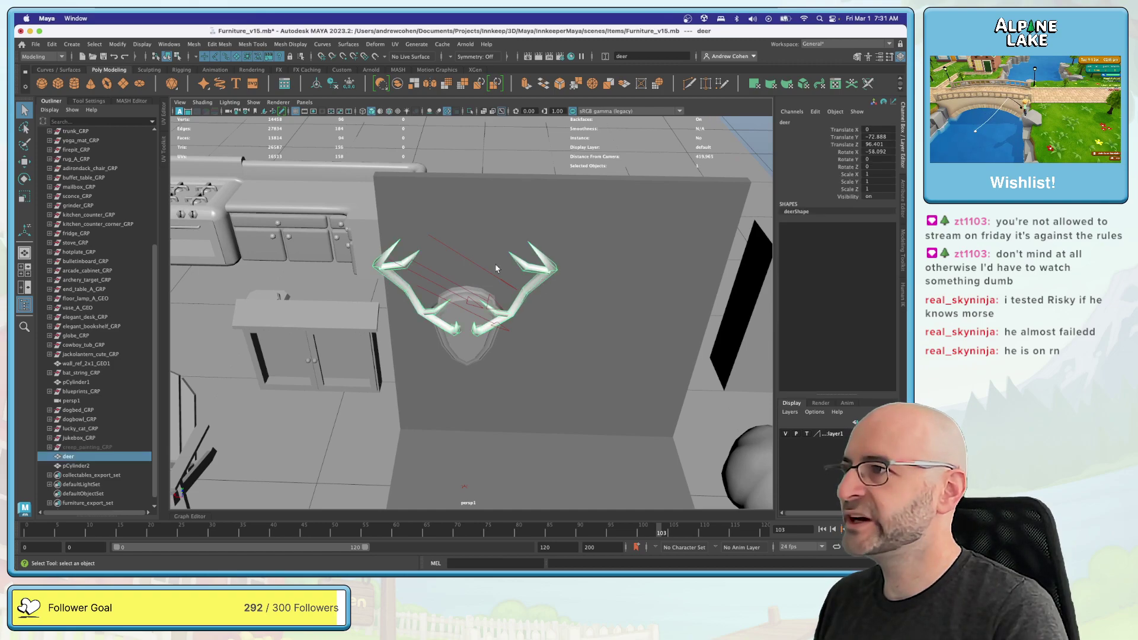
pyautogui.keyDown('alt'); pyautogui.moveTo(514, 273); pyautogui.dragTo(511, 223); pyautogui.keyUp('alt')
pyautogui.keyDown('alt'); pyautogui.moveTo(511, 223); pyautogui.dragTo(535, 251, button='right'); pyautogui.keyUp('alt')
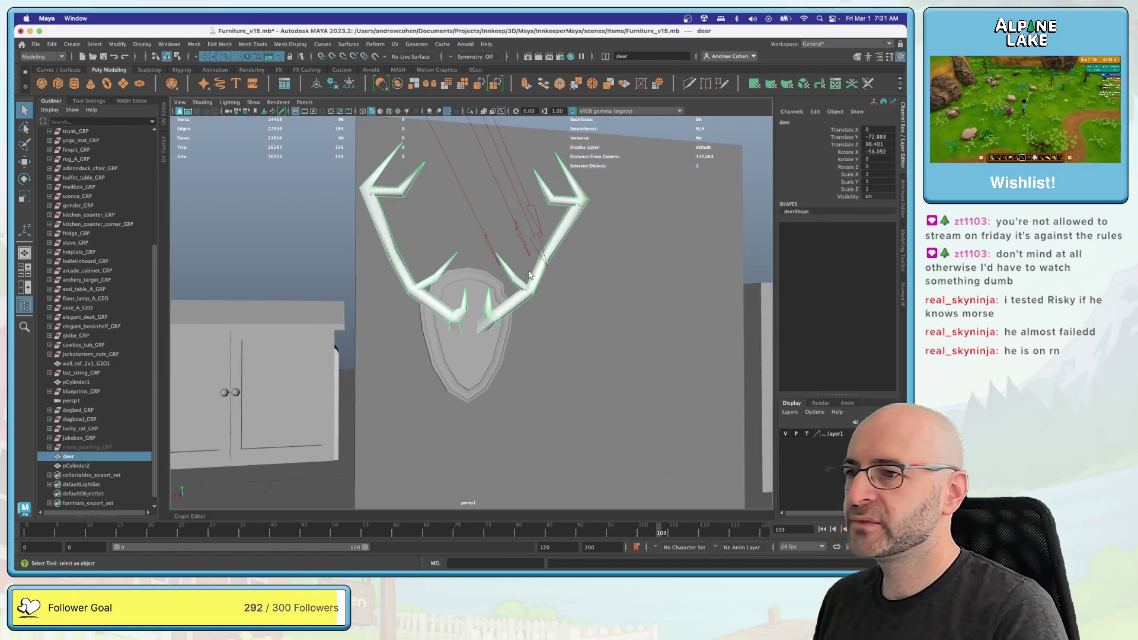
pyautogui.scroll(-2, 569, 281)
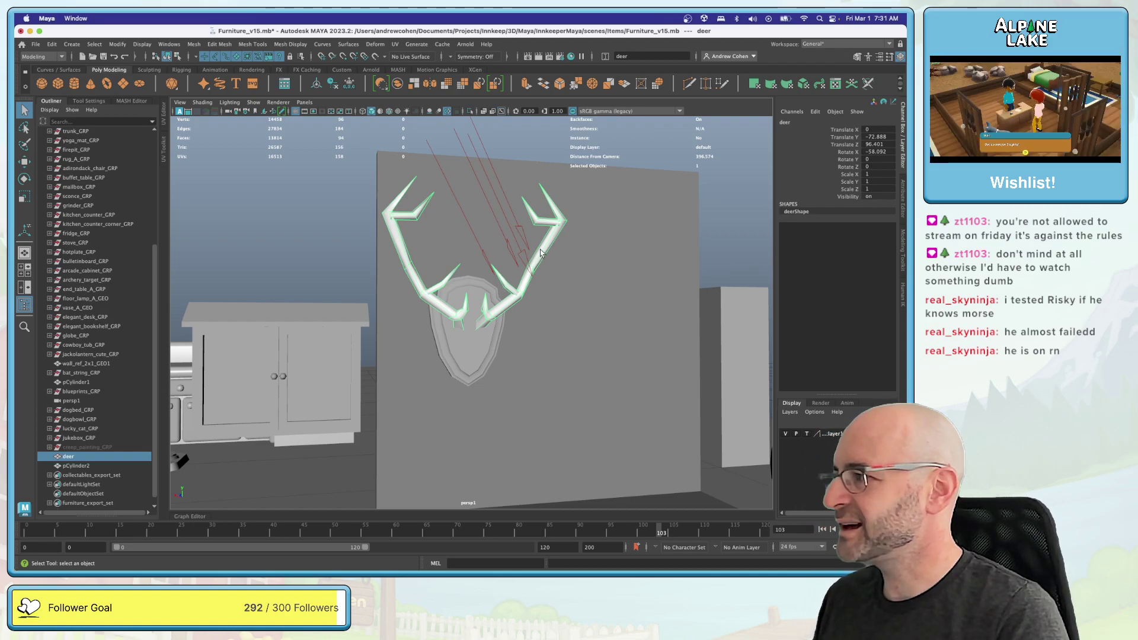
pyautogui.moveTo(478, 296)
pyautogui.keyDown('alt'); pyautogui.mouseDown()
pyautogui.moveTo(617, 305)
pyautogui.moveTo(468, 311)
pyautogui.mouseUp(); pyautogui.keyUp('alt')
pyautogui.keyDown('alt'); pyautogui.moveTo(468, 311); pyautogui.dragTo(612, 308, button='right'); pyautogui.keyUp('alt')
pyautogui.keyDown('alt'); pyautogui.moveTo(612, 308); pyautogui.dragTo(522, 320); pyautogui.keyUp('alt')
pyautogui.keyDown('alt'); pyautogui.moveTo(522, 320); pyautogui.dragTo(452, 322, button='right'); pyautogui.keyUp('alt')
pyautogui.click(458, 333)
pyautogui.click(467, 300)
pyautogui.keyDown('shift'); pyautogui.click(450, 332); pyautogui.keyUp('shift')
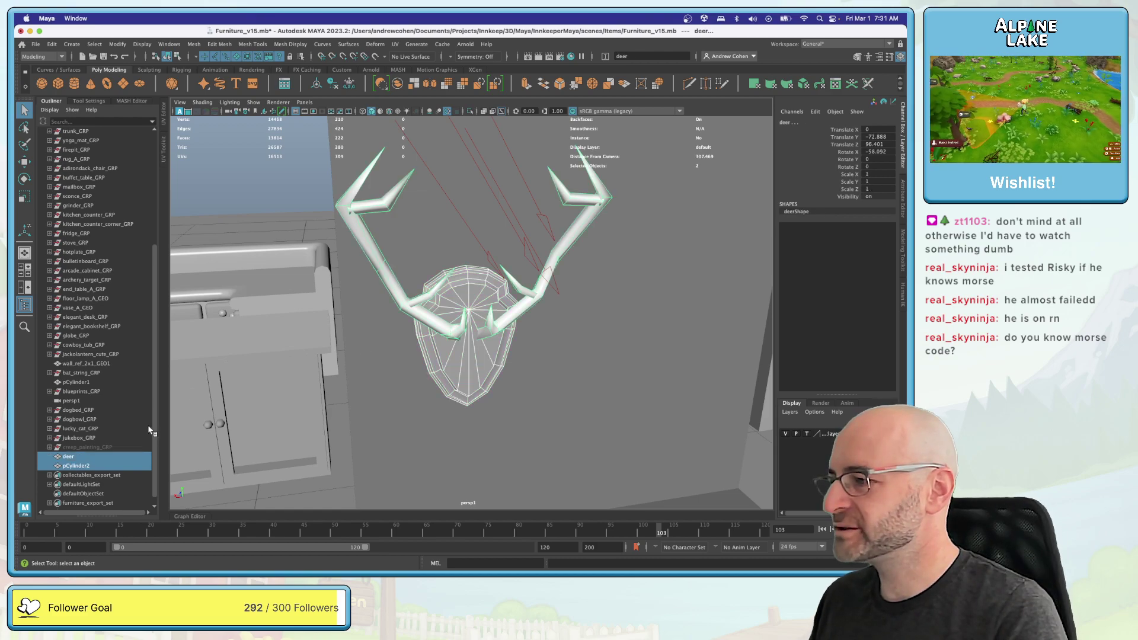
# Step: Group the plaque and antlers and name the group trophy_antlers
pyautogui.press('super+g')
pyautogui.doubleClick(78, 457)
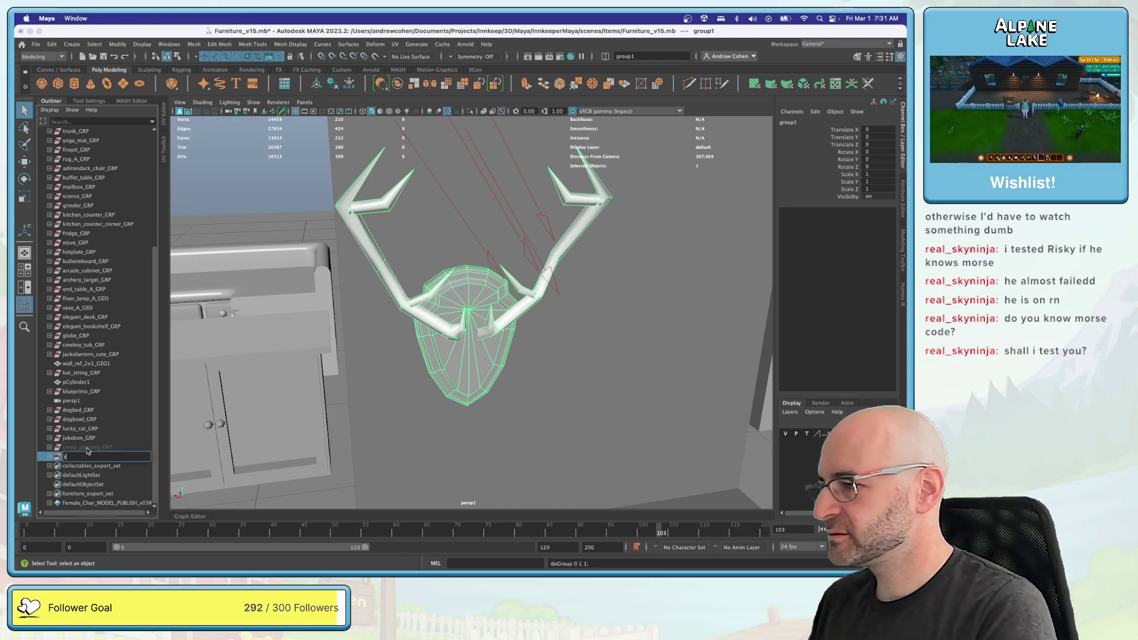
pyautogui.write('trophy_antlers_GRP')
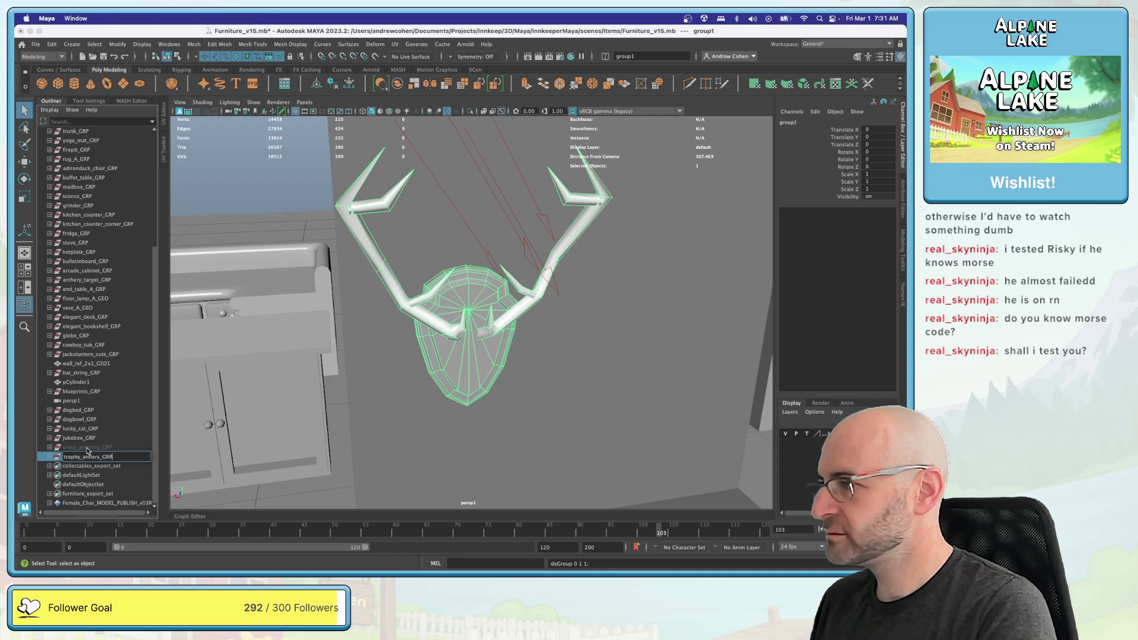
pyautogui.press('Return')
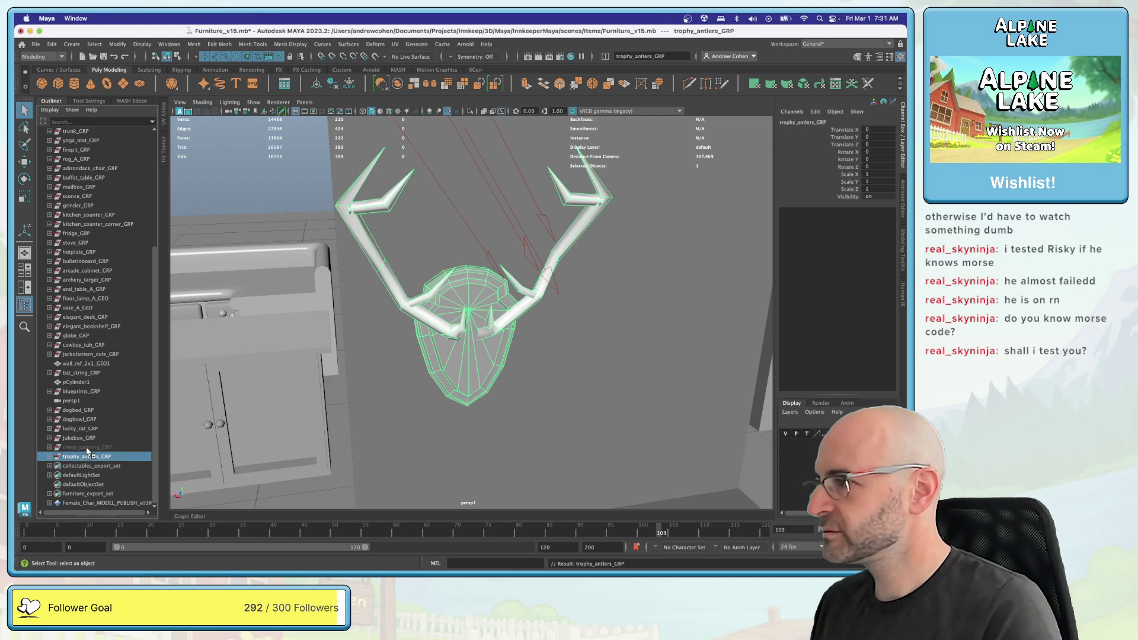
# Step: Combine the antlers and plaque into one mesh and group the result
pyautogui.click(50, 457)
pyautogui.click(77, 466)
pyautogui.keyDown('shift'); pyautogui.click(73, 474); pyautogui.keyUp('shift')
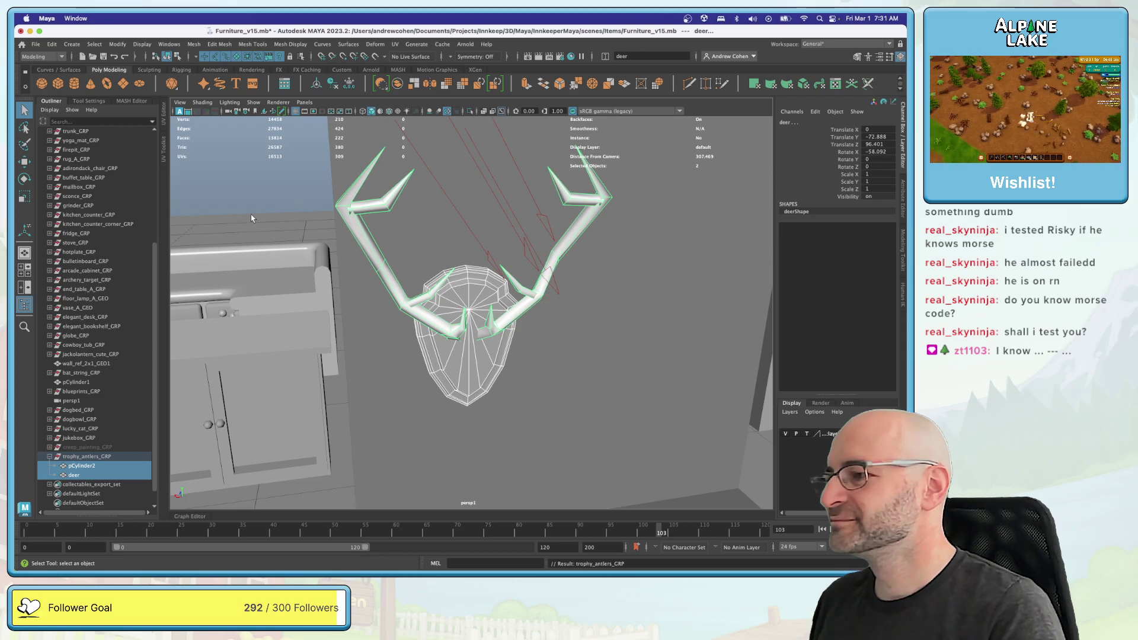
pyautogui.click(400, 83)
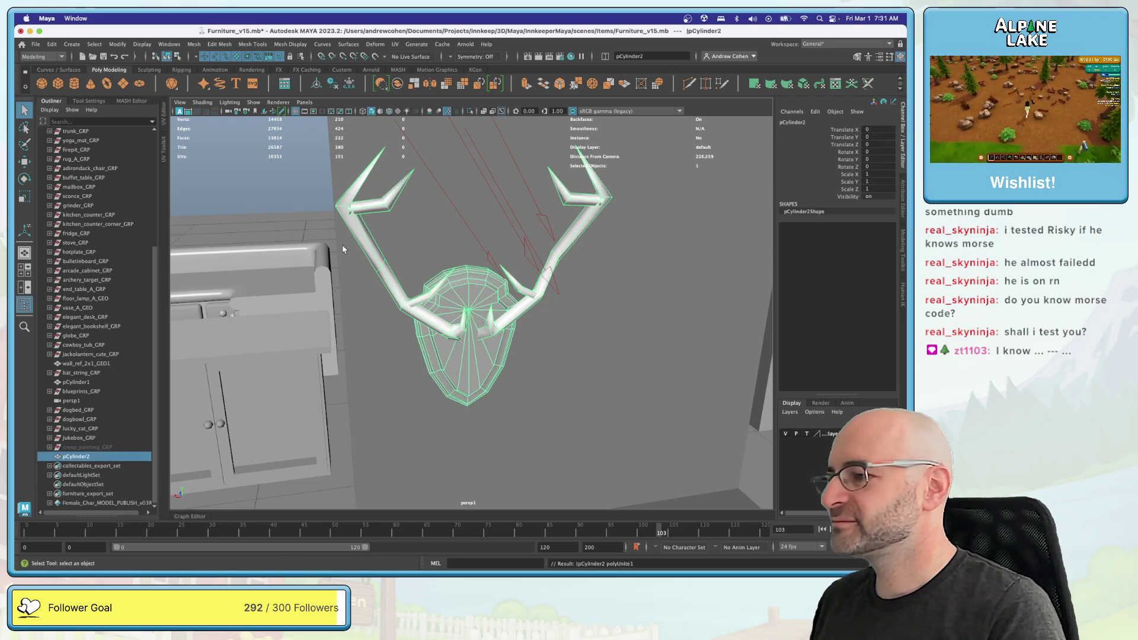
pyautogui.hotkey('ctrl', 'g')
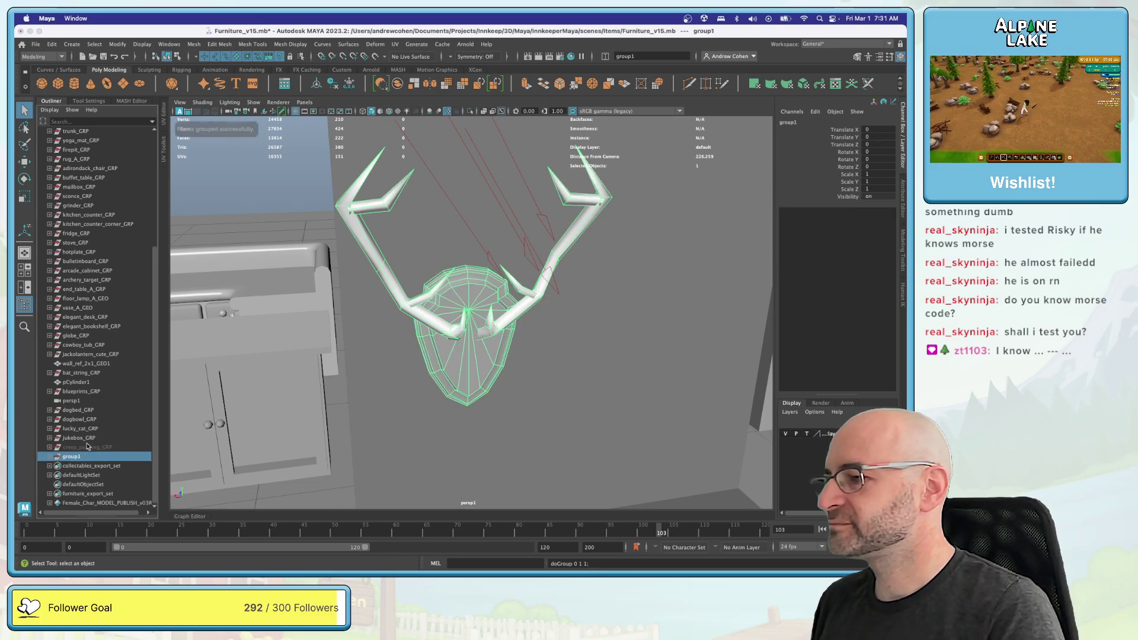
# Step: Unhide creep_painting_GRP and move it to the right on the wall
pyautogui.click(87, 447)
pyautogui.hotkey('shift', 'h')
pyautogui.scroll(-5, 361, 346)
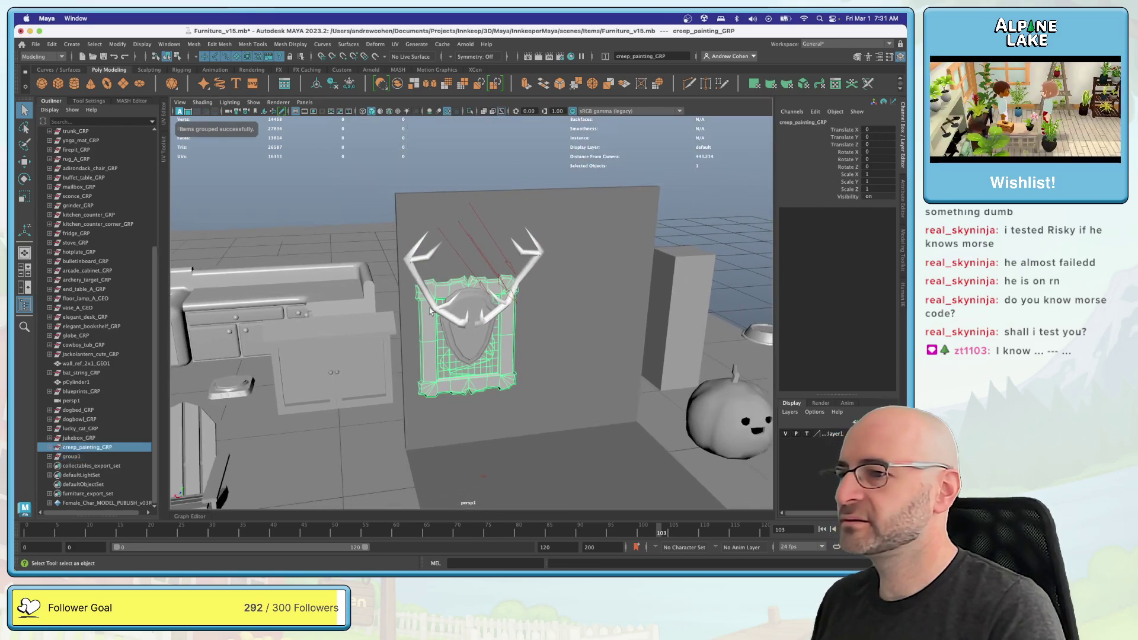
pyautogui.press('w')
pyautogui.moveTo(399, 489)
pyautogui.mouseDown()
pyautogui.moveTo(468, 468)
pyautogui.moveTo(572, 459)
pyautogui.moveTo(502, 396)
pyautogui.mouseUp()
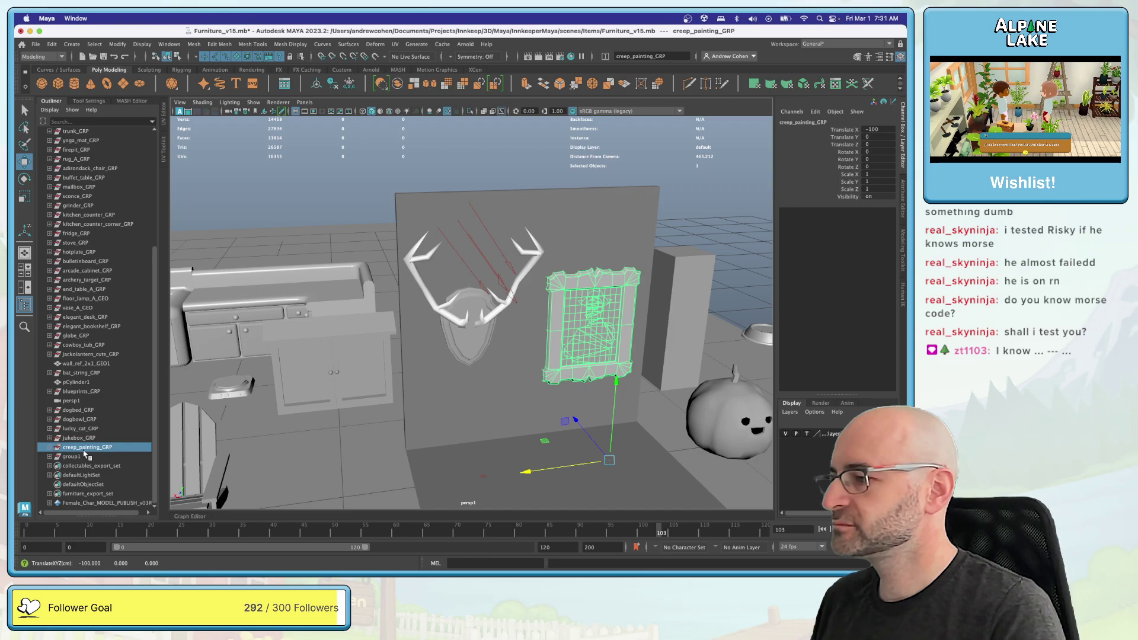
# Step: Rename the new group trophy_antlers_GRP and its mesh trophy_antlers_GEO
pyautogui.click(50, 456)
pyautogui.doubleClick(109, 454)
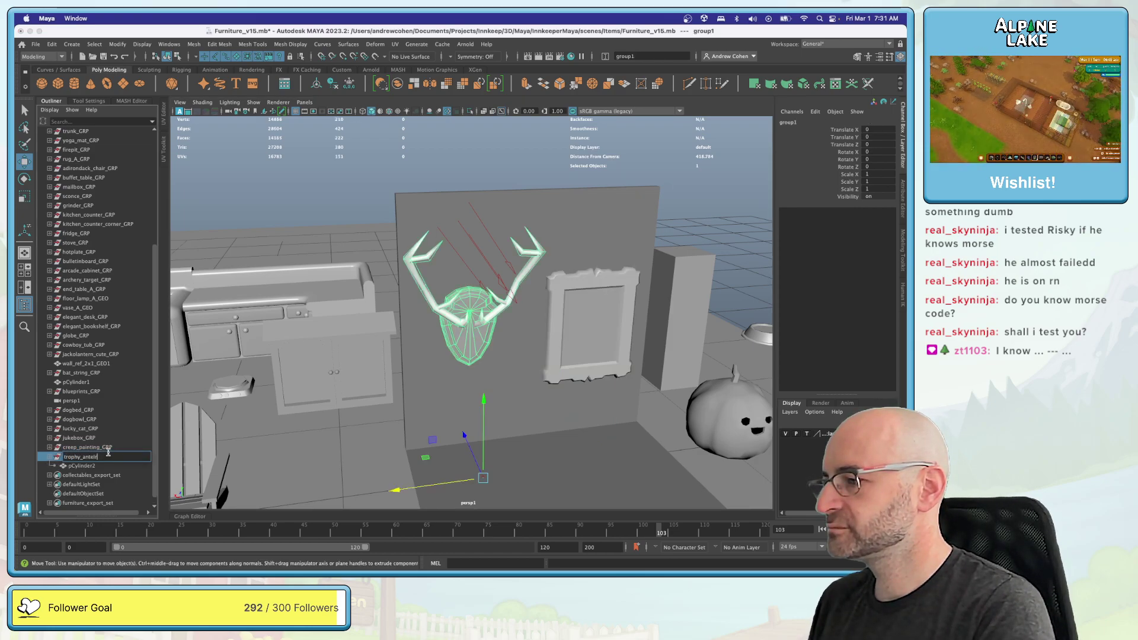
pyautogui.write('trophy_antlers_GRP')
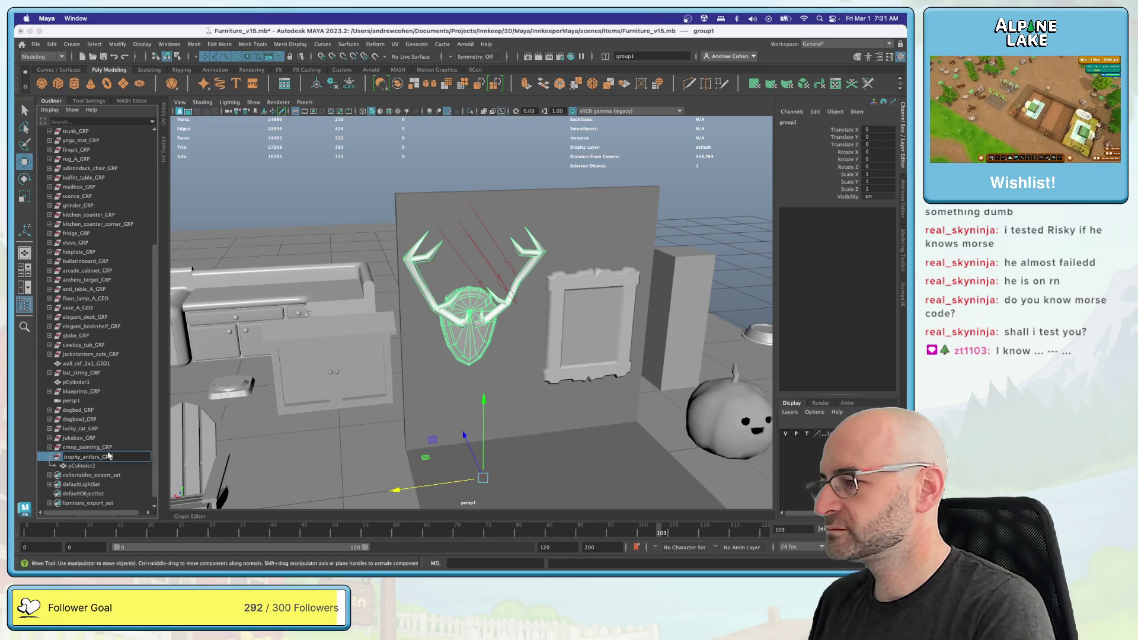
pyautogui.press('Return')
pyautogui.doubleClick(107, 455)
pyautogui.press('super+c')
pyautogui.doubleClick(83, 466)
pyautogui.press('super+v')
pyautogui.press('BackSpace')
pyautogui.press('BackSpace')
pyautogui.write('EO')
pyautogui.press('Return')
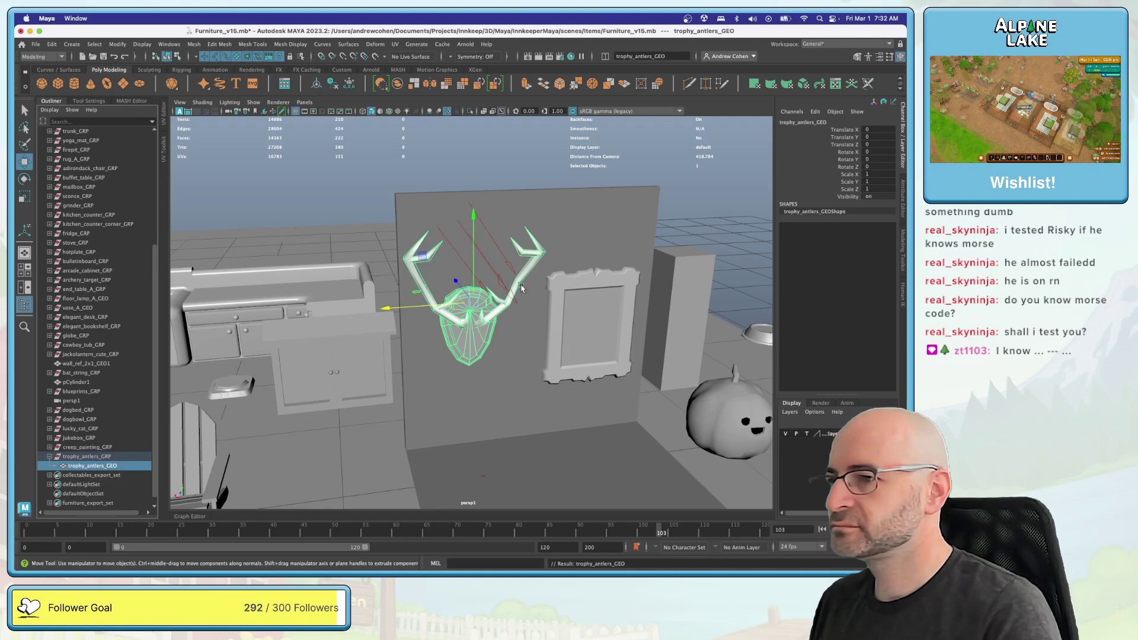
pyautogui.scroll(3, 500, 324)
# Step: Assign the existing matte_mat material to the trophy mesh
pyautogui.press('q')
pyautogui.scroll(1, 462, 316)
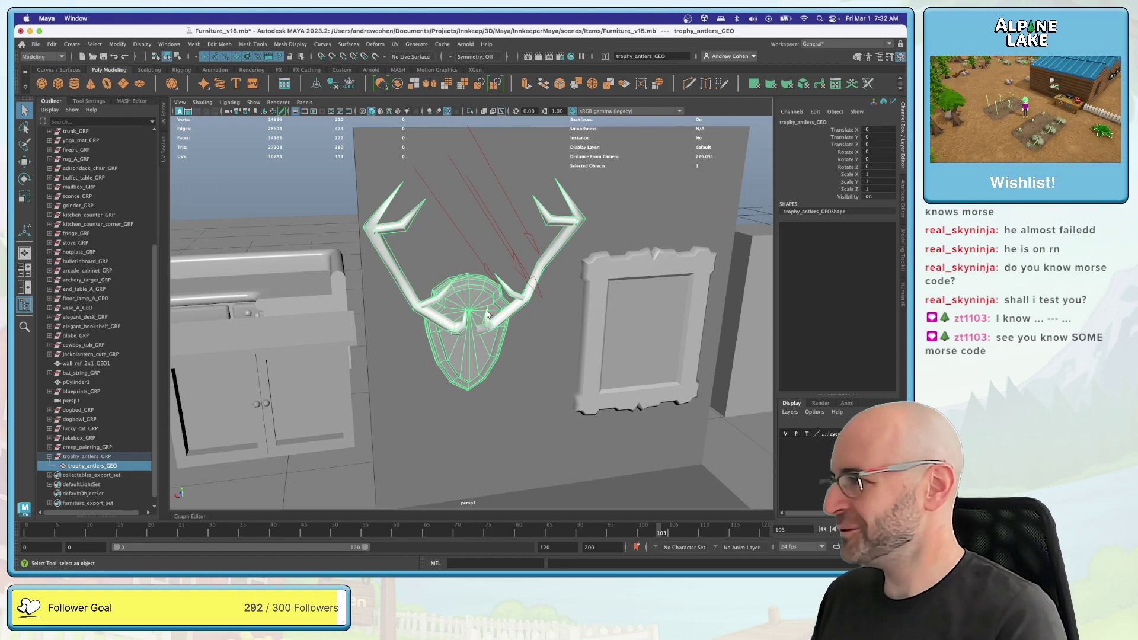
pyautogui.scroll(5, 488, 314)
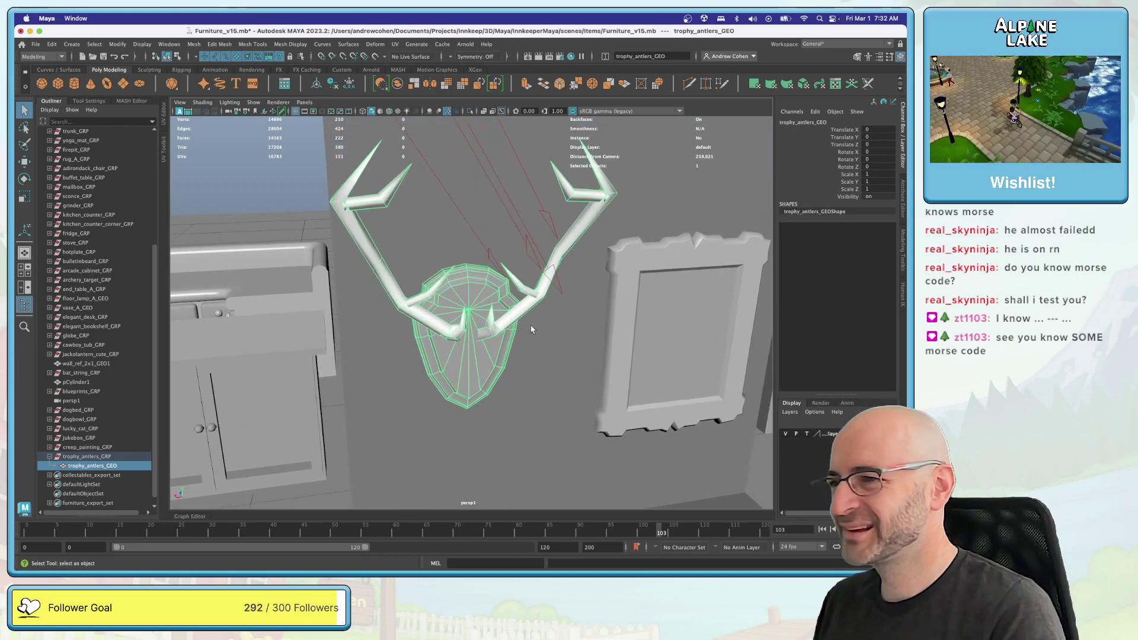
pyautogui.rightClick(505, 326)
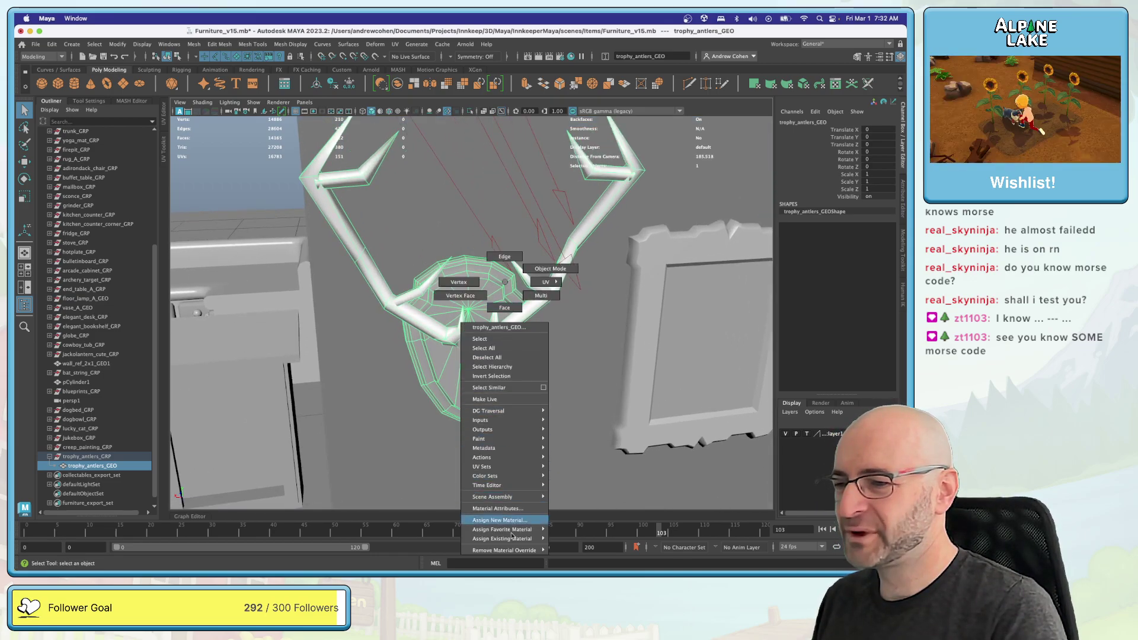
pyautogui.moveTo(516, 539)
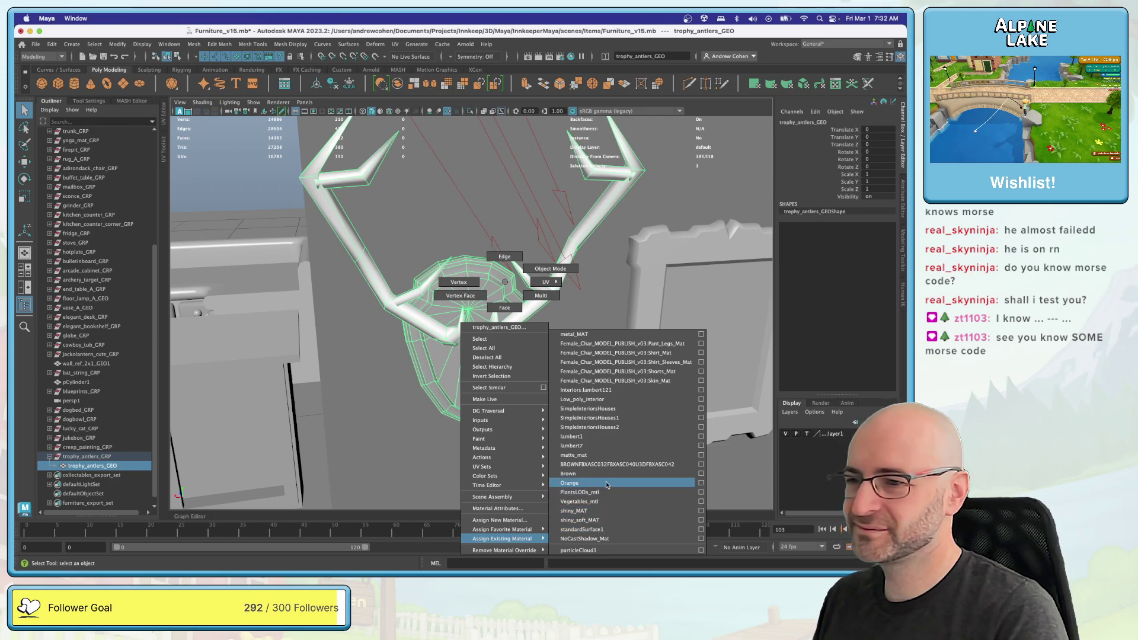
pyautogui.click(612, 455)
# Step: Reselect and frame the trophy, then show its UVs in the UV Editor
pyautogui.click(592, 437)
pyautogui.click(483, 318)
pyautogui.press('f')
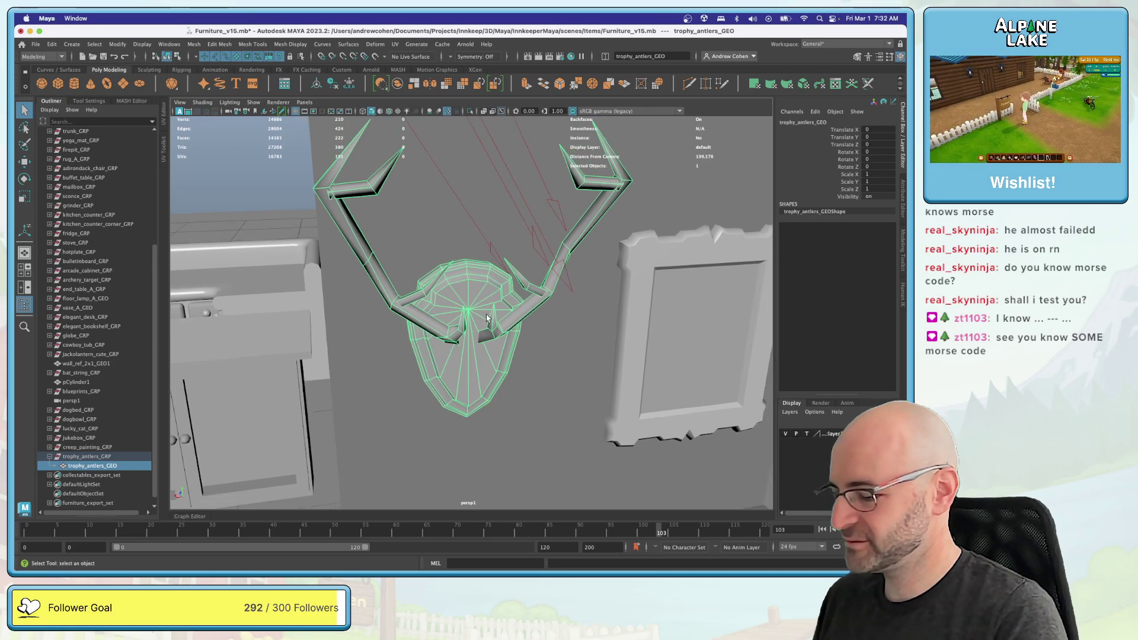
pyautogui.hotkey('ctrl', 'u')
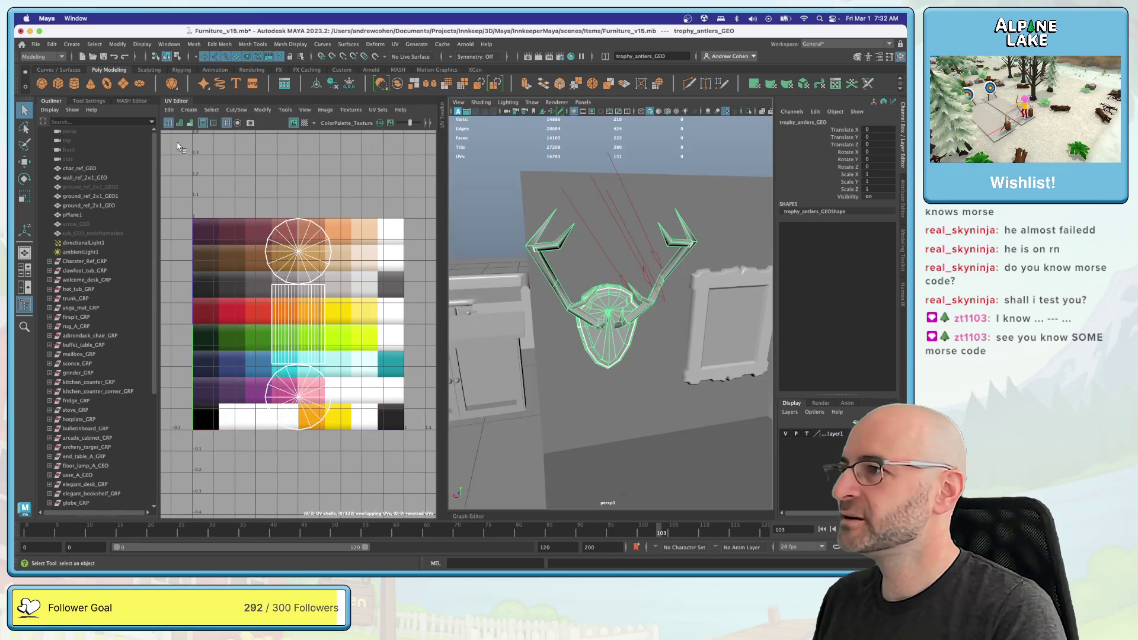
# Step: Select all of the trophy's faces and apply a Planar UV projection
pyautogui.moveTo(602, 327); pyautogui.dragTo(594, 313, button='right')
pyautogui.keyDown('shift'); pyautogui.doubleClick(595, 321); pyautogui.keyUp('shift')
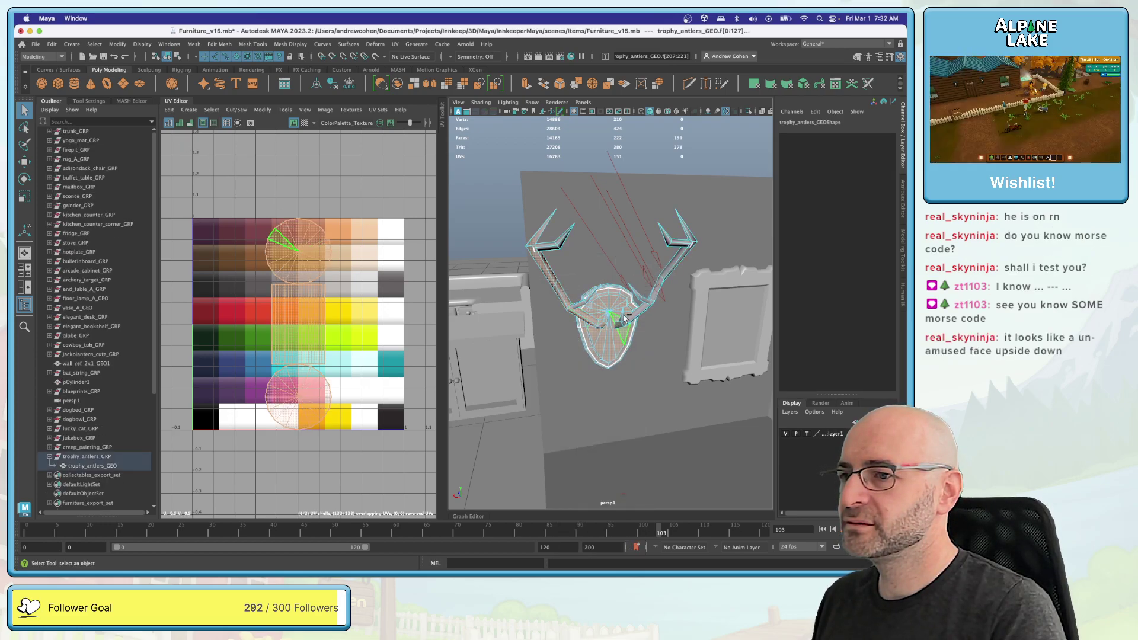
pyautogui.scroll(-5, 591, 249)
pyautogui.moveTo(507, 194); pyautogui.dragTo(685, 367)
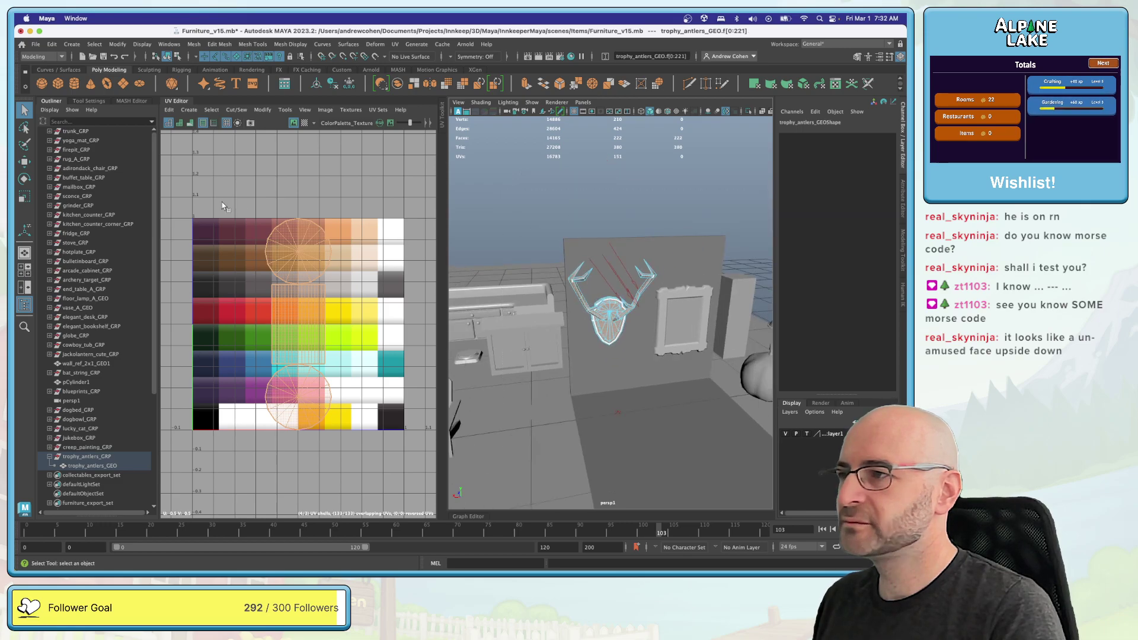
pyautogui.click(189, 110)
pyautogui.click(221, 184)
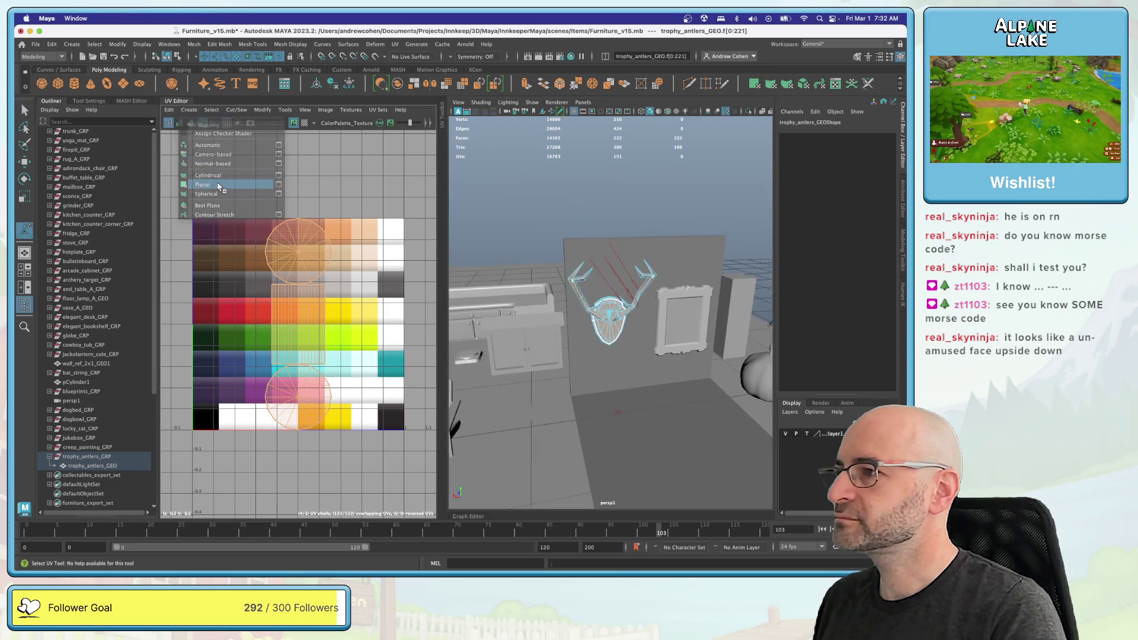
# Step: Scale the projected UVs down into a small cluster
pyautogui.press('r')
pyautogui.moveTo(300, 324); pyautogui.dragTo(244, 355)
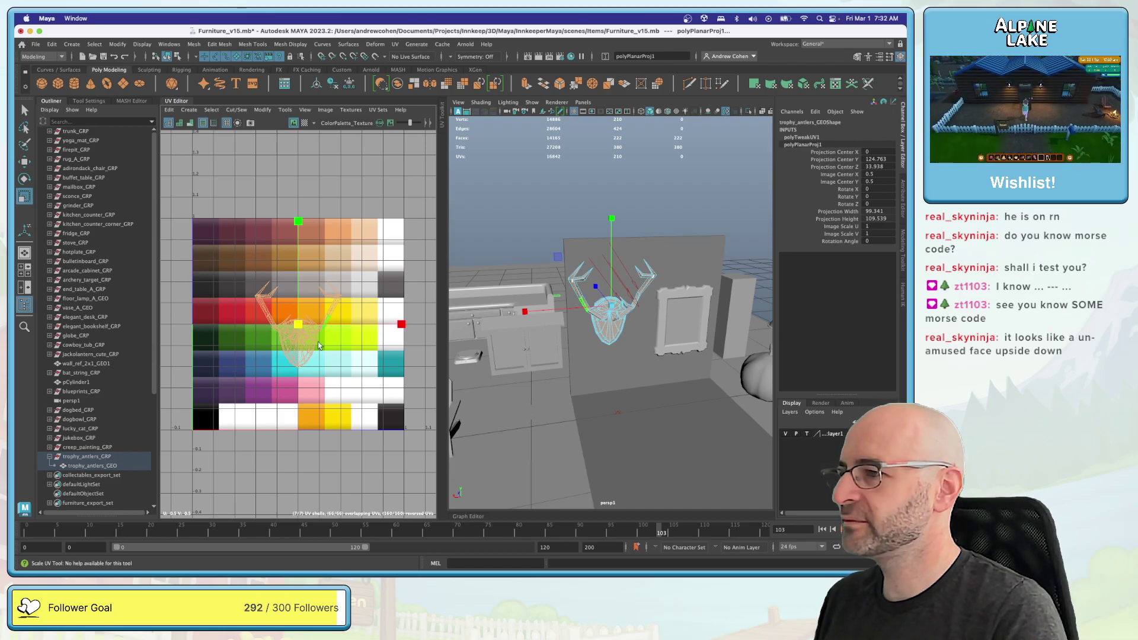
pyautogui.moveTo(294, 329); pyautogui.dragTo(214, 392)
pyautogui.press('w')
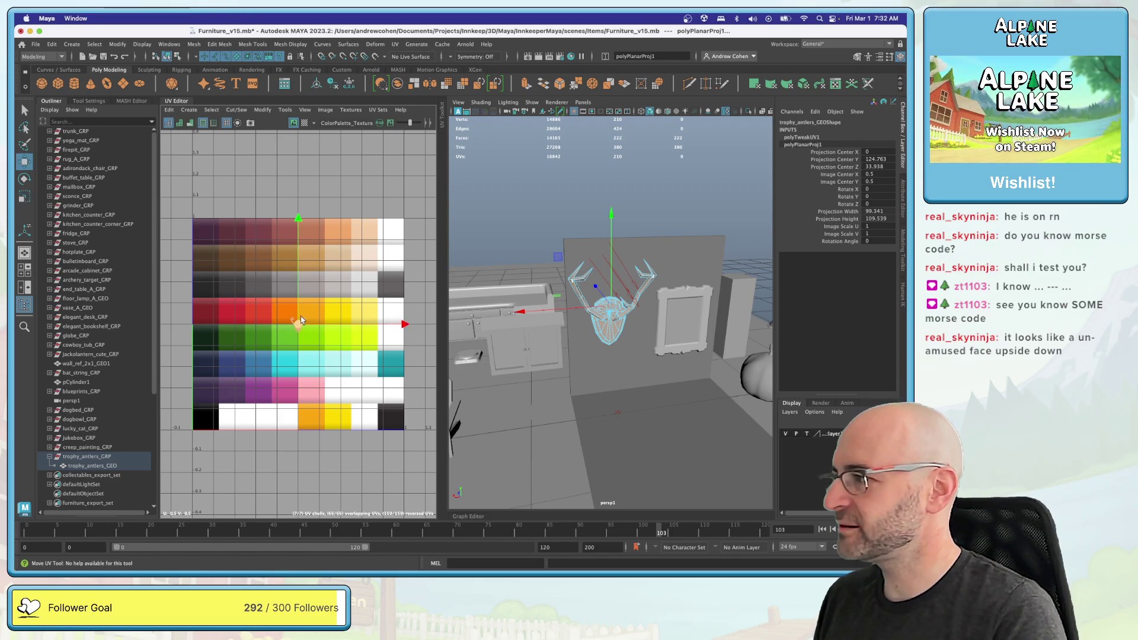
# Step: Select the antler UV shells and move them onto a pale palette swatch
pyautogui.scroll(3, 300, 320)
pyautogui.press('q')
pyautogui.moveTo(309, 293); pyautogui.dragTo(276, 284, button='right')
pyautogui.moveTo(272, 295); pyautogui.dragTo(285, 304)
pyautogui.moveTo(354, 328); pyautogui.dragTo(281, 221)
pyautogui.press('w')
pyautogui.scroll(-3, 323, 326)
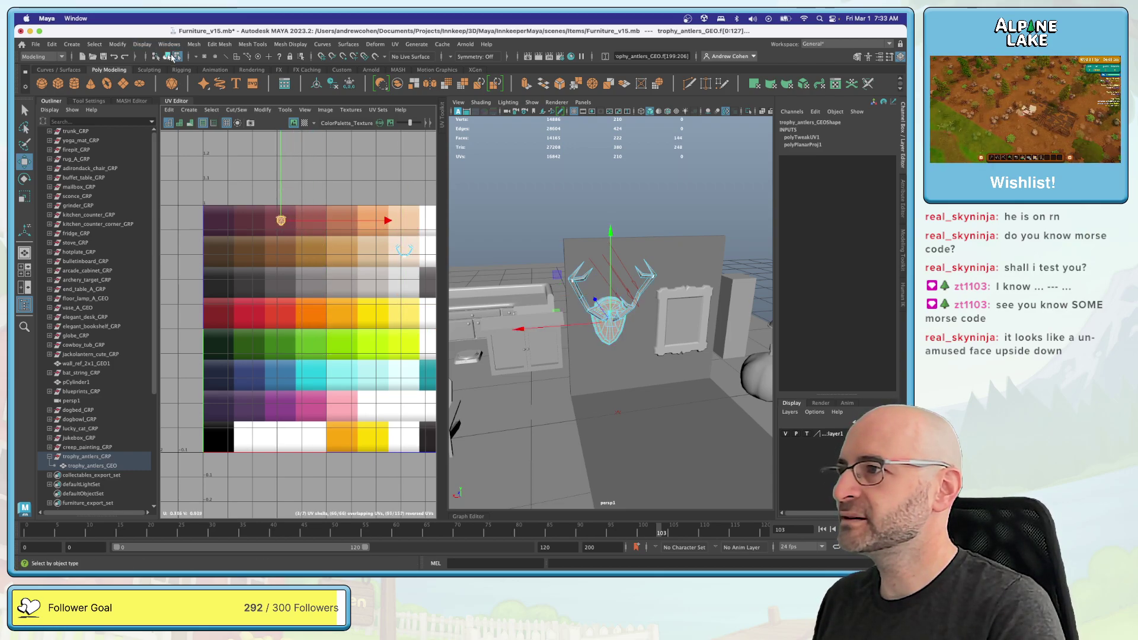
# Step: Return to object mode, clear the selection, and toggle the viewport display back to shaded
pyautogui.click(169, 56)
pyautogui.press('q')
pyautogui.click(518, 205)
pyautogui.keyDown('alt'); pyautogui.moveTo(520, 205); pyautogui.dragTo(625, 239, button='right'); pyautogui.keyUp('alt')
pyautogui.press('4')
pyautogui.press('5')
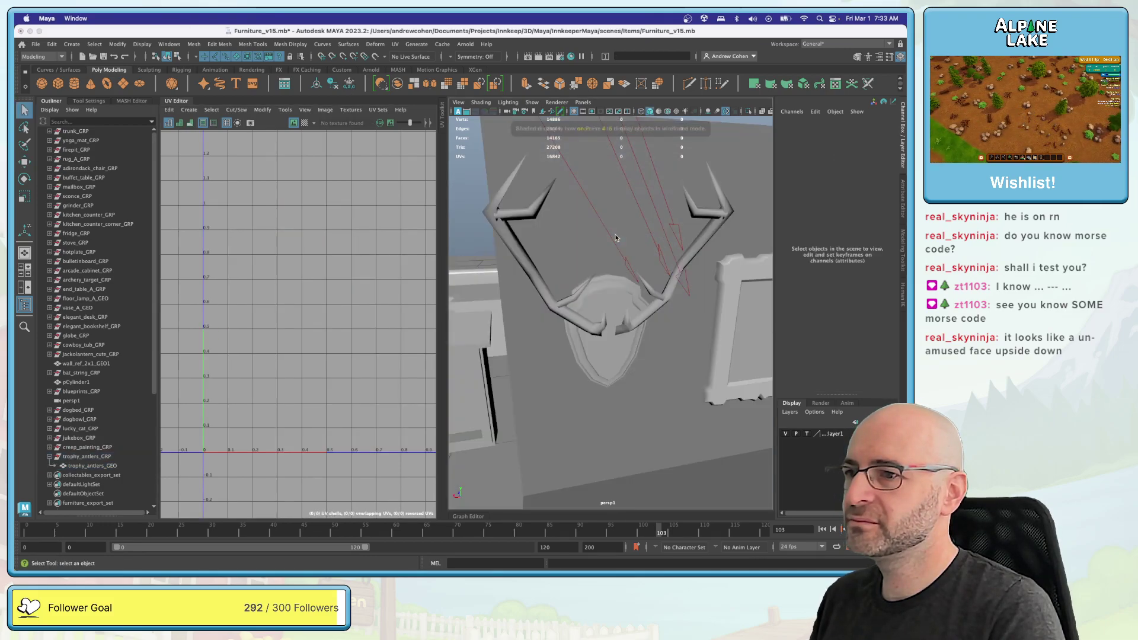
pyautogui.press('6')
pyautogui.scroll(-5, 599, 253)
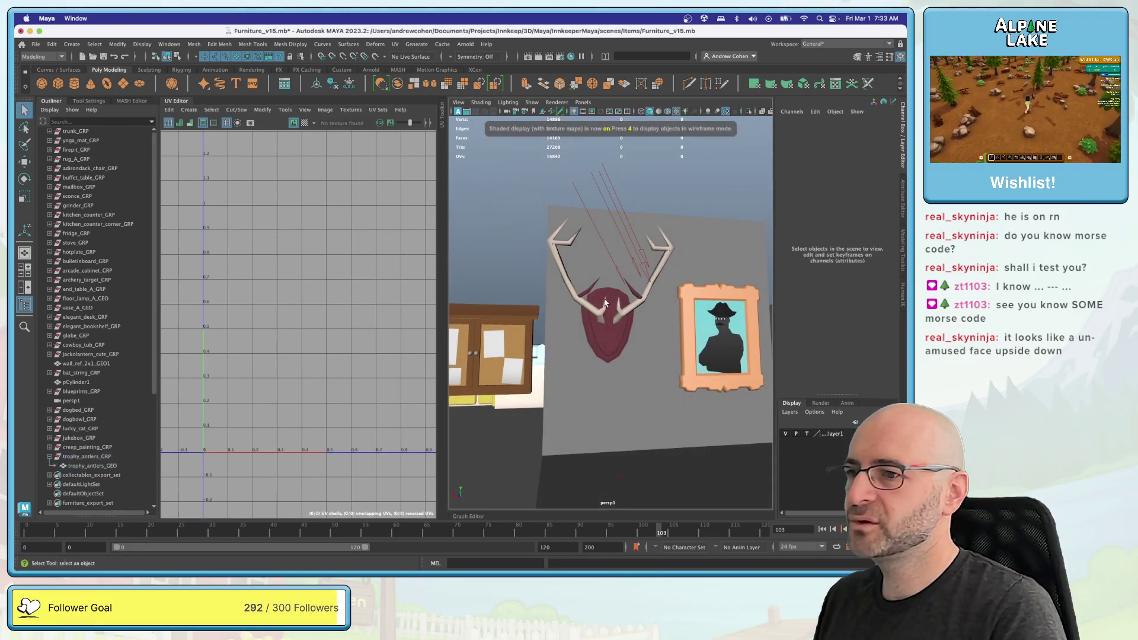
pyautogui.click(605, 303)
pyautogui.moveTo(334, 271); pyautogui.dragTo(298, 237, button='right')
pyautogui.scroll(3, 297, 238)
pyautogui.click(584, 292)
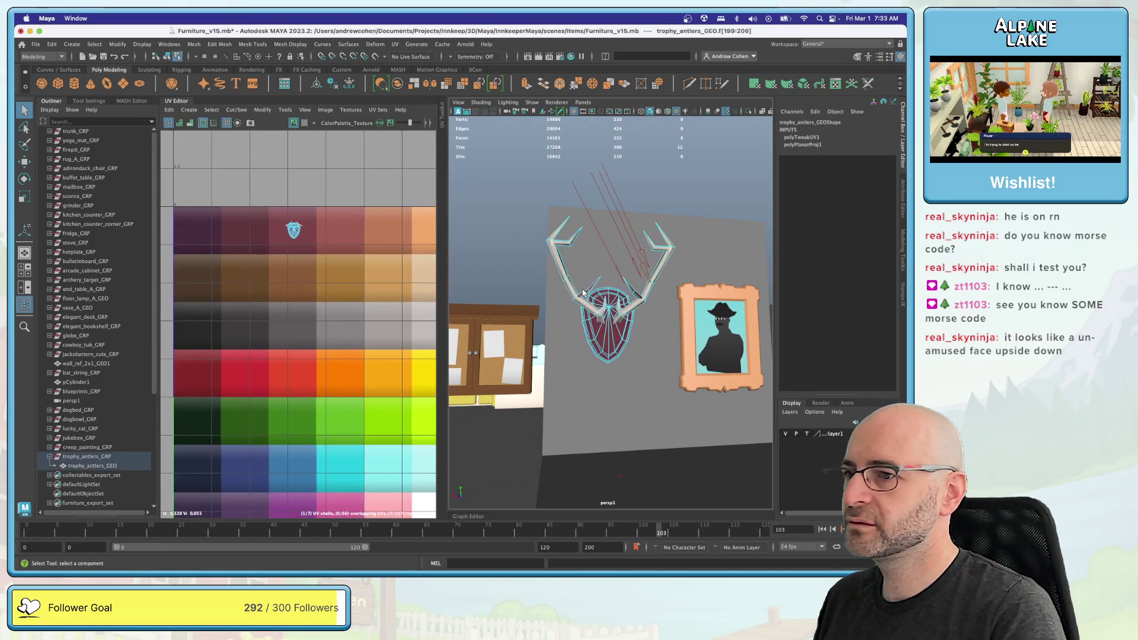
pyautogui.keyDown('shift'); pyautogui.click(631, 289); pyautogui.keyUp('shift')
pyautogui.keyDown('alt'); pyautogui.moveTo(363, 271); pyautogui.dragTo(285, 277, button='right'); pyautogui.keyUp('alt')
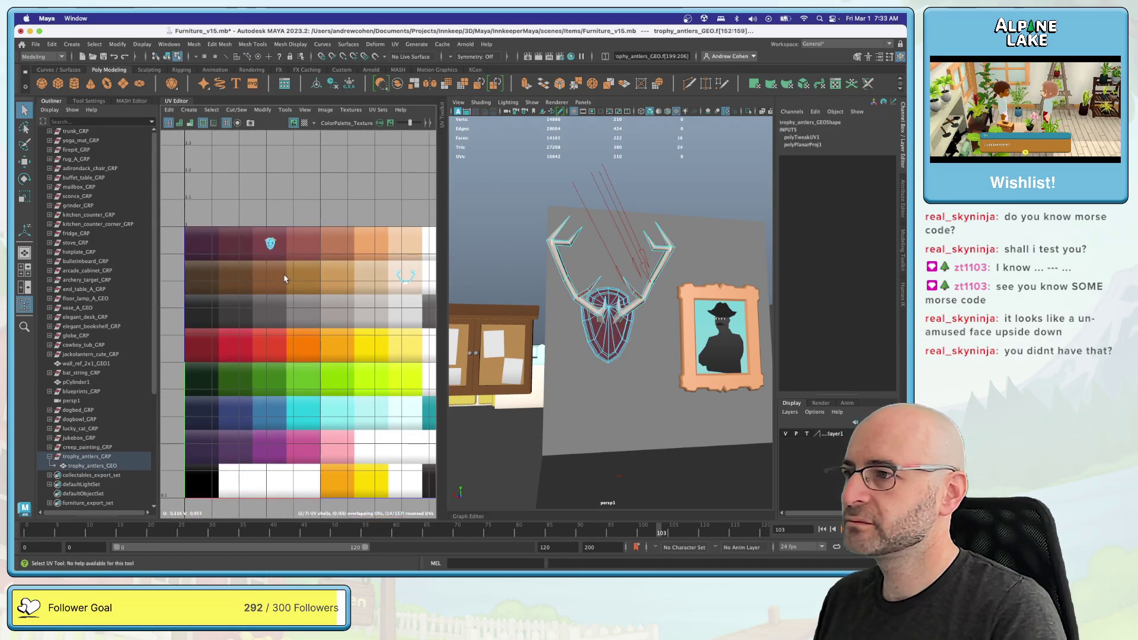
pyautogui.press('w')
pyautogui.moveTo(273, 239); pyautogui.dragTo(406, 283)
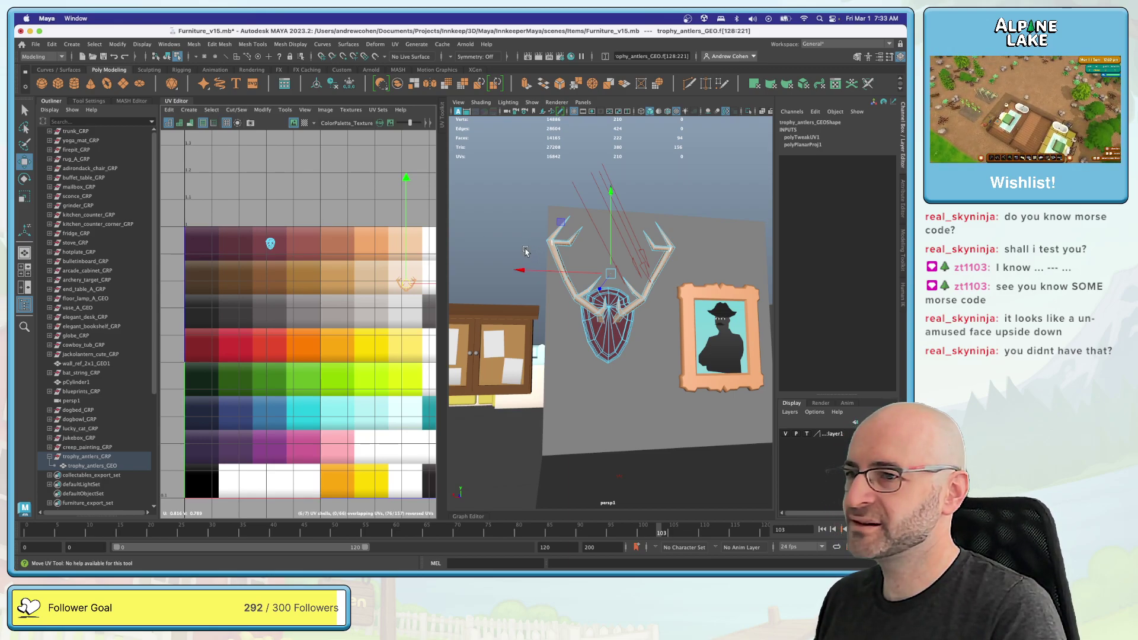
pyautogui.keyDown('alt'); pyautogui.moveTo(536, 257); pyautogui.dragTo(620, 300); pyautogui.keyUp('alt')
pyautogui.click(676, 353)
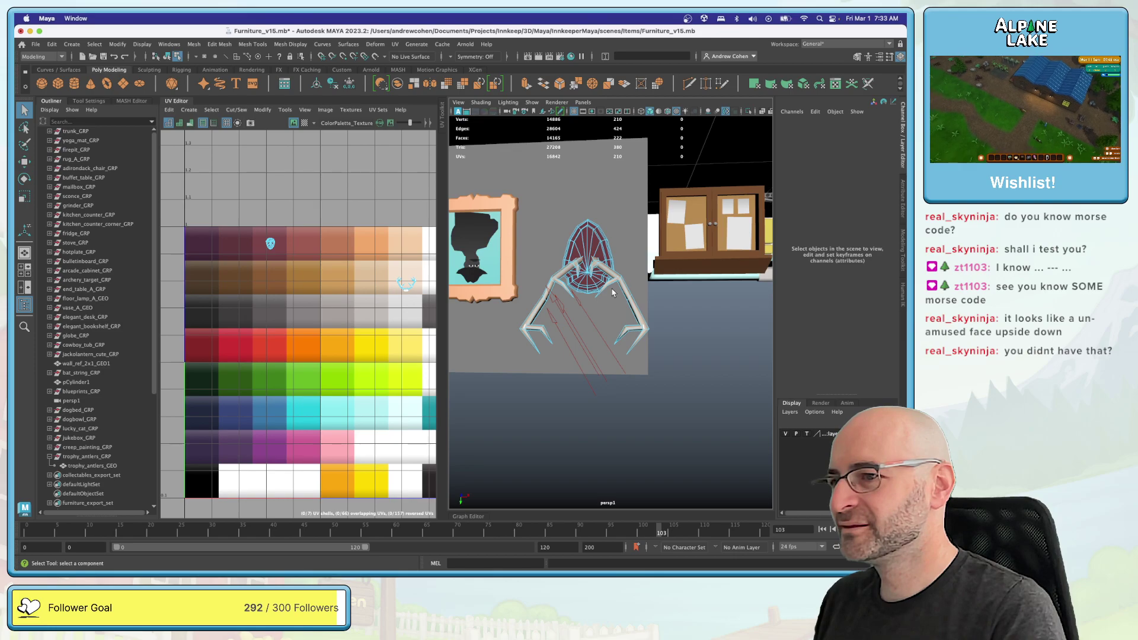
pyautogui.keyDown('alt'); pyautogui.moveTo(611, 292); pyautogui.dragTo(765, 201); pyautogui.keyUp('alt')
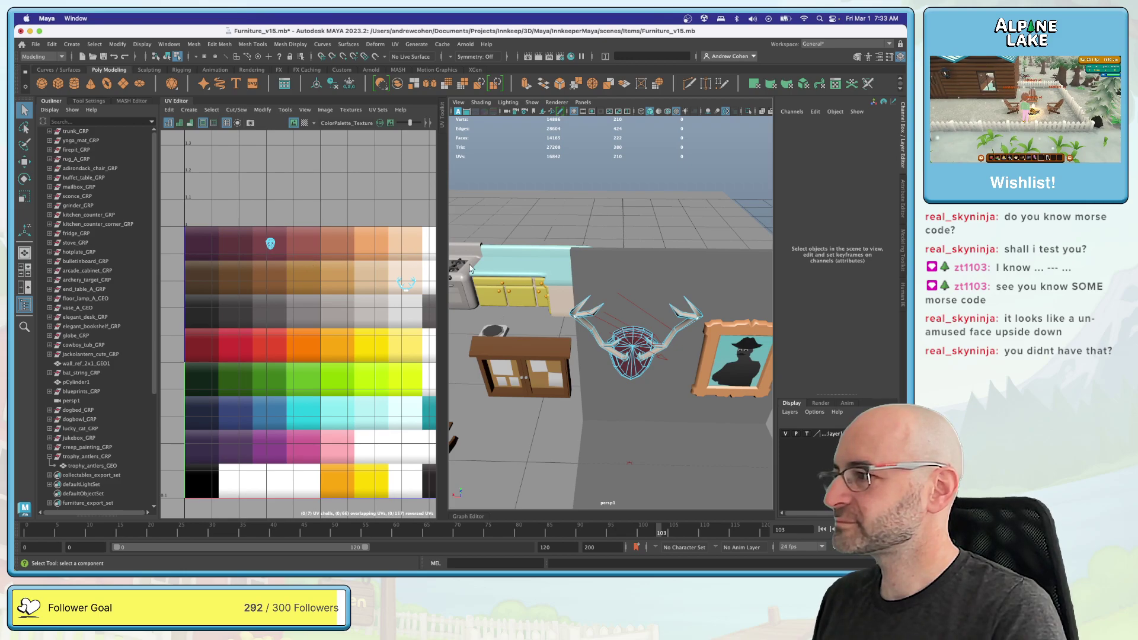
pyautogui.moveTo(594, 269)
pyautogui.keyDown('alt'); pyautogui.mouseDown()
pyautogui.moveTo(594, 251)
pyautogui.moveTo(588, 259)
pyautogui.mouseUp(); pyautogui.keyUp('alt')
pyautogui.keyDown('alt'); pyautogui.moveTo(588, 260); pyautogui.dragTo(585, 246, button='middle'); pyautogui.keyUp('alt')
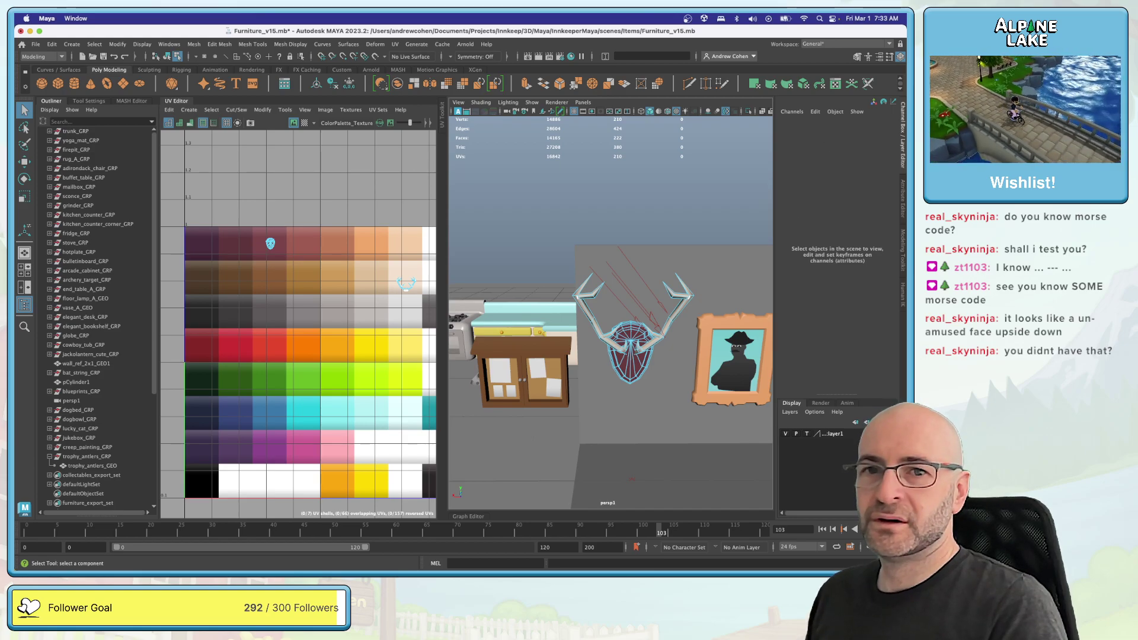
pyautogui.keyDown('alt'); pyautogui.moveTo(580, 300); pyautogui.dragTo(599, 277, button='right'); pyautogui.keyUp('alt')
pyautogui.keyDown('alt'); pyautogui.moveTo(599, 276); pyautogui.dragTo(587, 290); pyautogui.keyUp('alt')
pyautogui.moveTo(587, 291)
pyautogui.keyDown('alt'); pyautogui.mouseDown(button='right')
pyautogui.moveTo(605, 276)
pyautogui.moveTo(607, 298)
pyautogui.mouseUp(button='right'); pyautogui.keyUp('alt')
# Step: Select the two outer rings of rim faces around the plaque edge
pyautogui.click(607, 276)
pyautogui.rightClick(606, 278)
pyautogui.click(584, 291)
pyautogui.keyDown('shift'); pyautogui.doubleClick(567, 314); pyautogui.keyUp('shift')
pyautogui.keyDown('shift'); pyautogui.click(561, 303); pyautogui.keyUp('shift')
pyautogui.keyDown('shift'); pyautogui.doubleClick(565, 293); pyautogui.keyUp('shift')
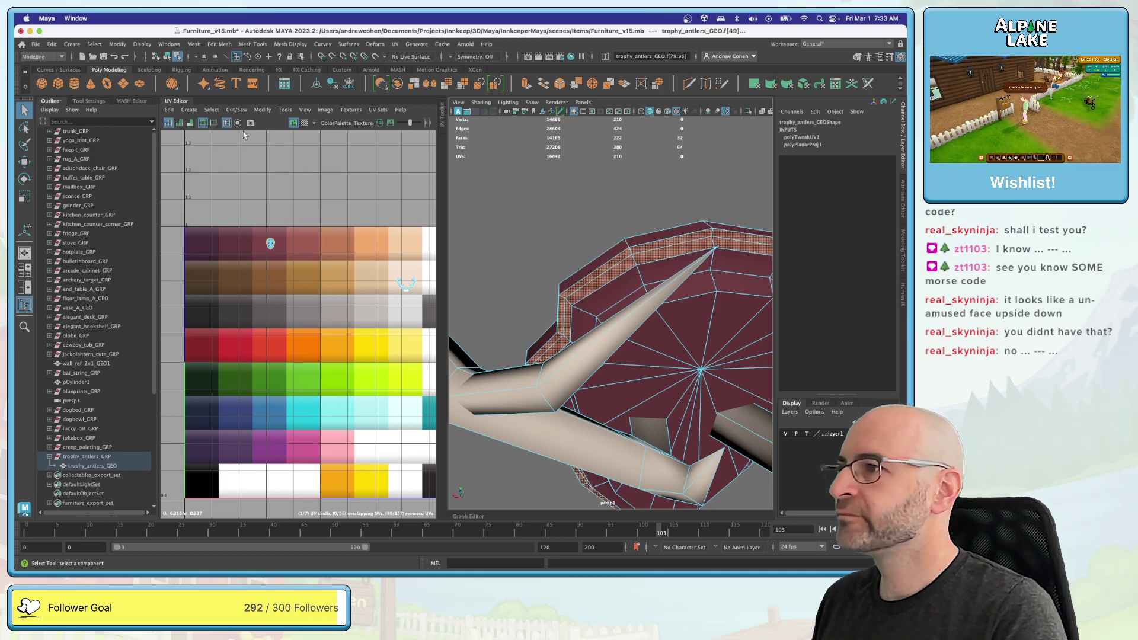
pyautogui.click(258, 150)
pyautogui.press('z')
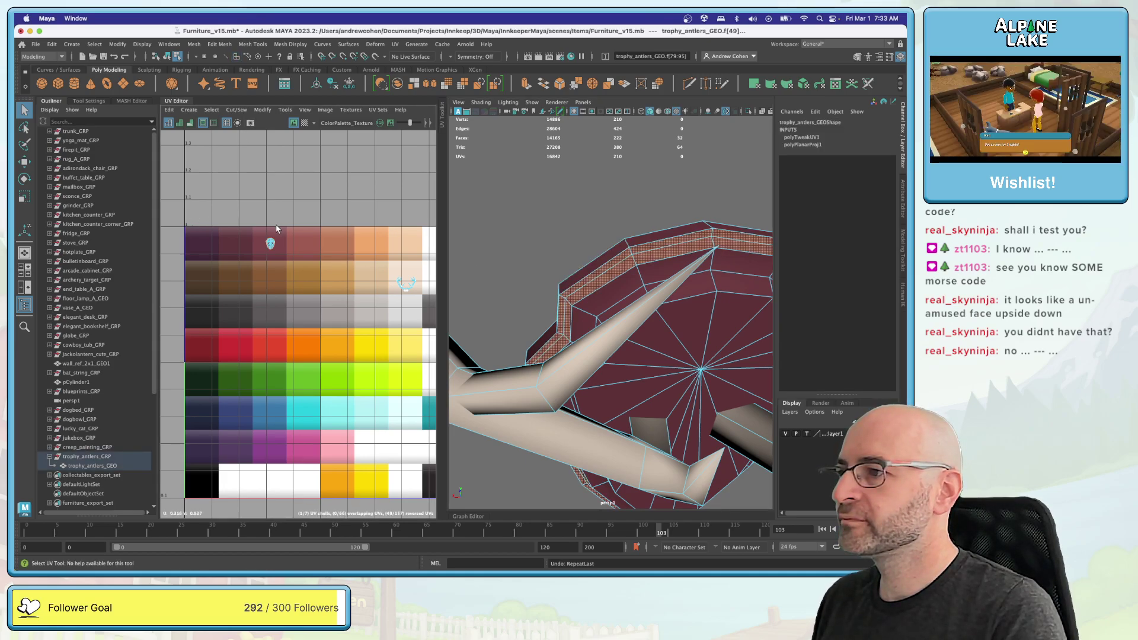
# Step: Planar-project the rim faces, shrink their UVs and move them onto the yellow swatch
pyautogui.click(189, 110)
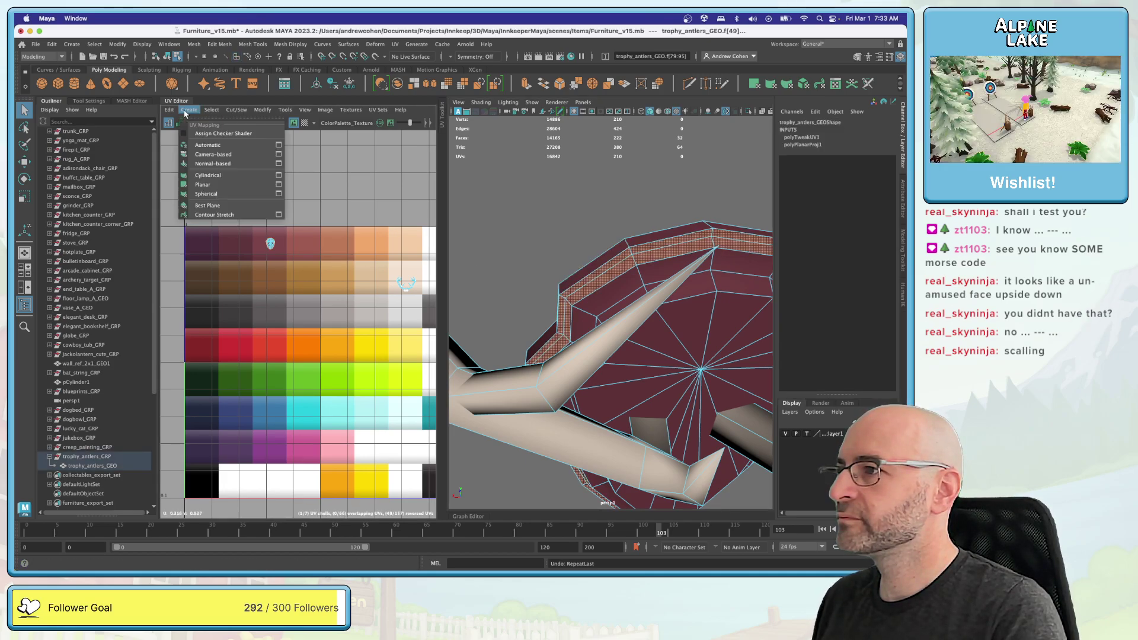
pyautogui.click(203, 184)
pyautogui.scroll(-4, 325, 300)
pyautogui.moveTo(324, 299); pyautogui.dragTo(236, 357)
pyautogui.press('w')
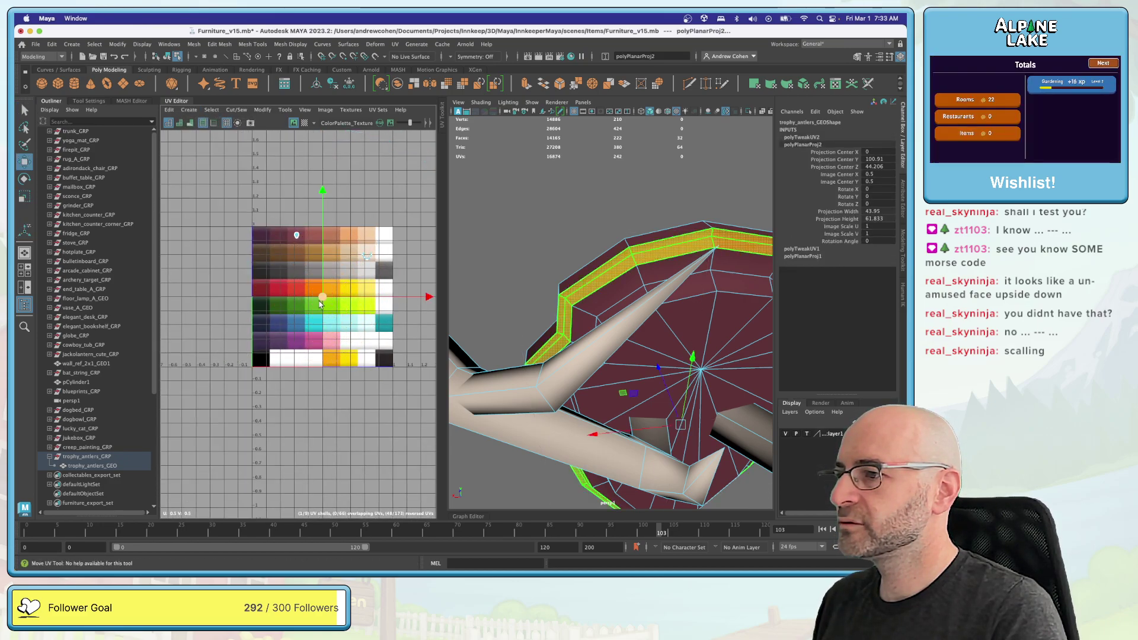
pyautogui.moveTo(323, 292); pyautogui.dragTo(350, 290)
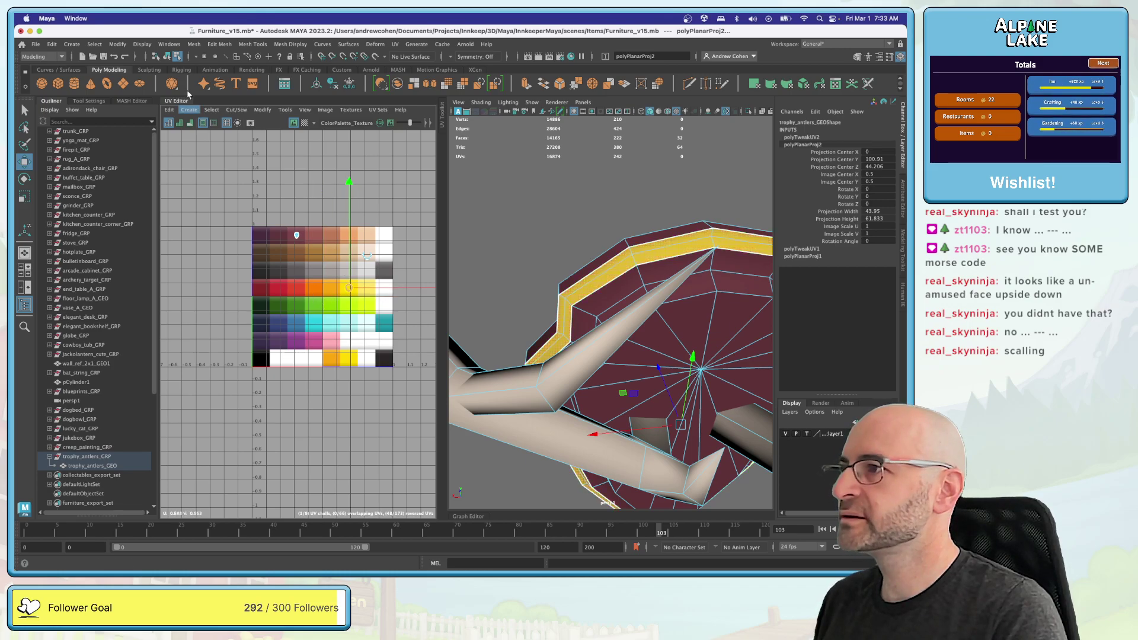
# Step: Assign the palette material to the rim faces, then return to object mode and deselect
pyautogui.click(168, 57)
pyautogui.moveTo(591, 274); pyautogui.dragTo(591, 301, button='right')
pyautogui.hotkey('ctrl', 'shift', 'a')
pyautogui.press('q')
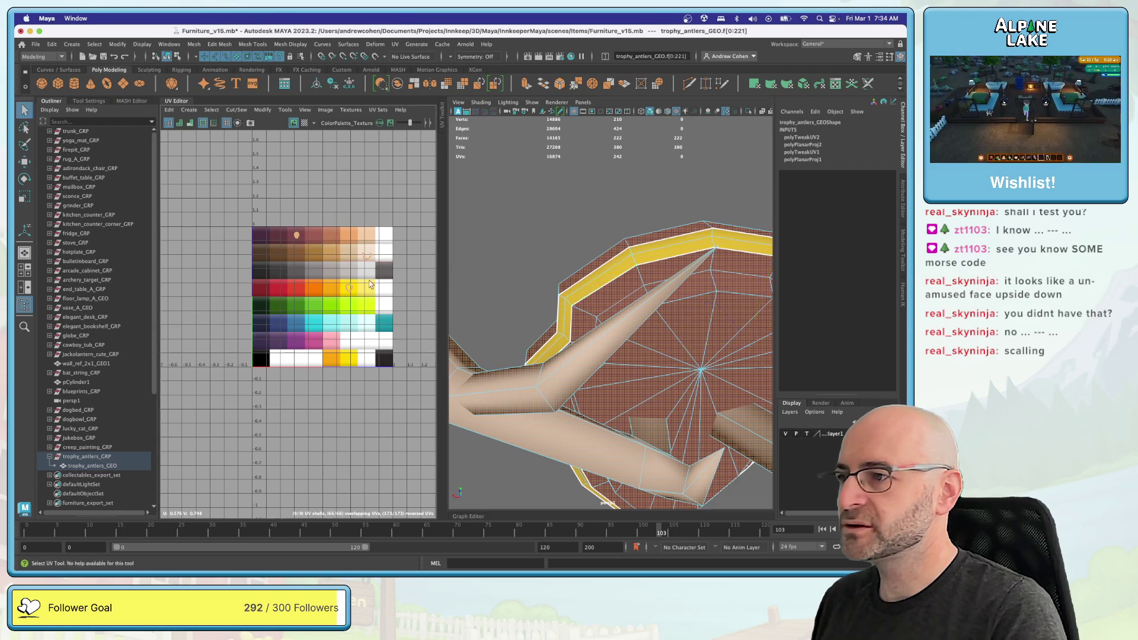
pyautogui.moveTo(373, 287); pyautogui.dragTo(364, 314)
pyautogui.moveTo(594, 283); pyautogui.dragTo(595, 291, button='right')
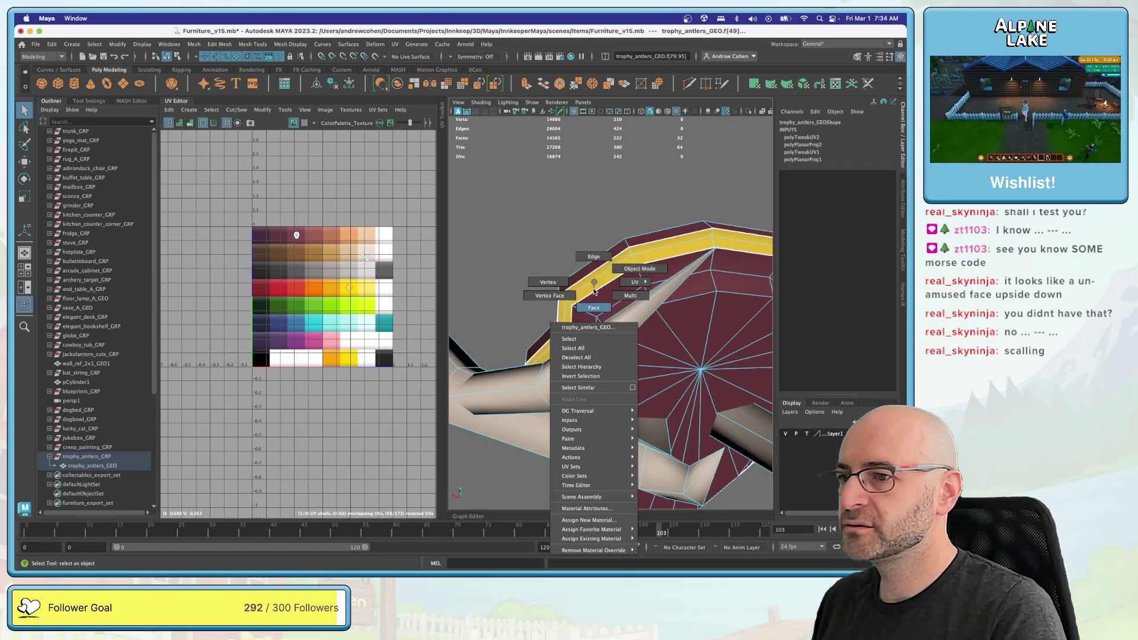
pyautogui.moveTo(594, 283); pyautogui.dragTo(675, 336, button='right')
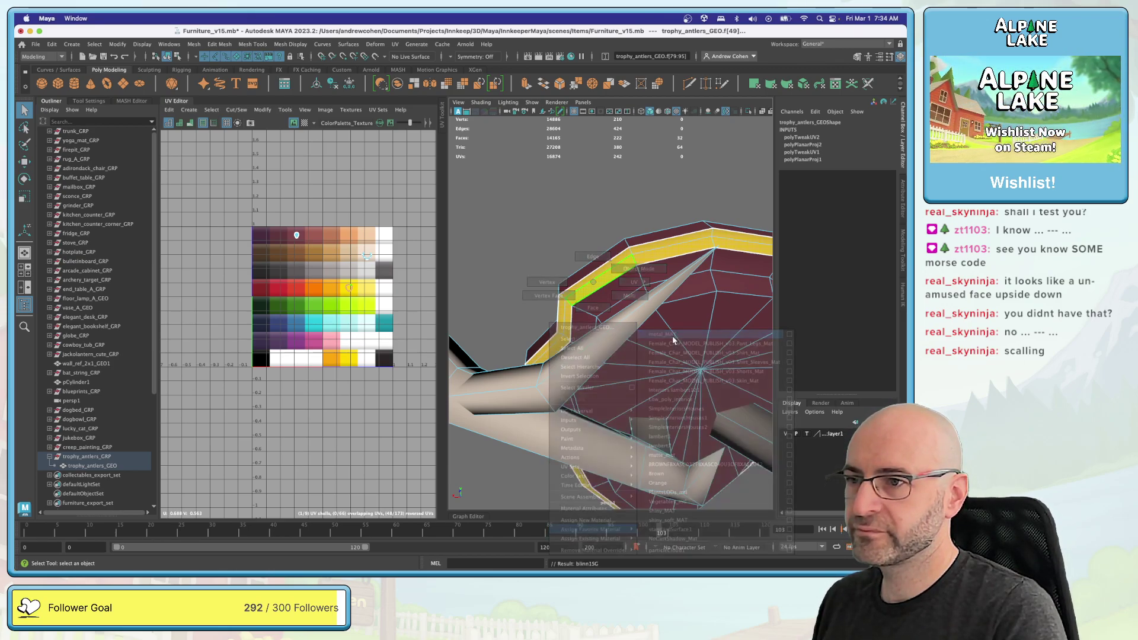
pyautogui.click(177, 57)
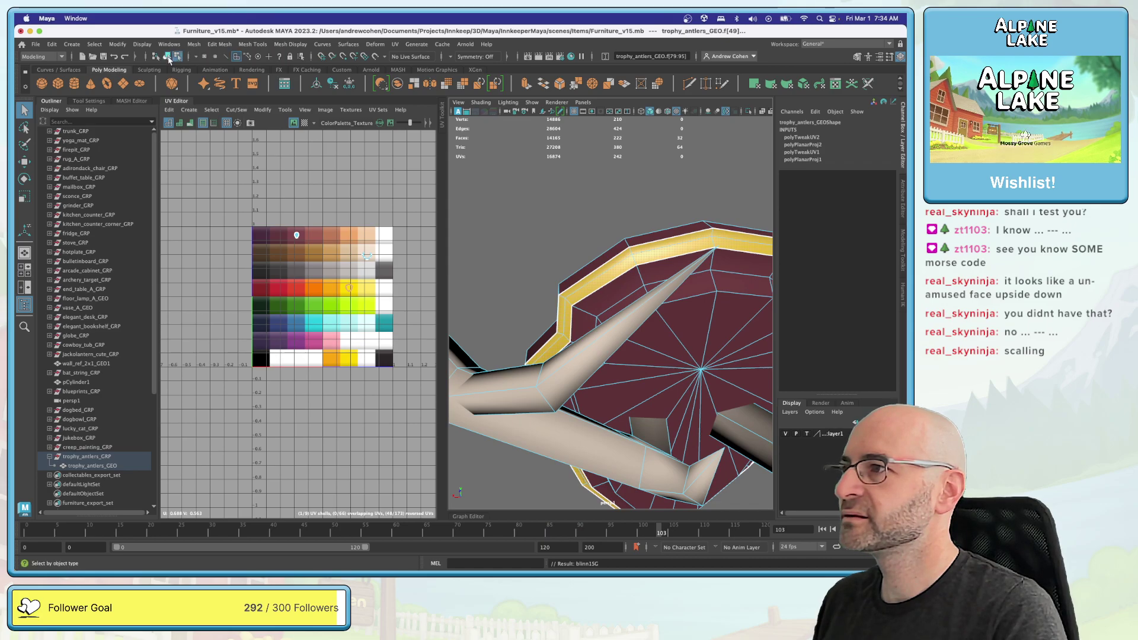
pyautogui.click(167, 57)
pyautogui.keyDown('alt'); pyautogui.moveTo(549, 237); pyautogui.dragTo(420, 261, button='right'); pyautogui.keyUp('alt')
pyautogui.click(682, 361)
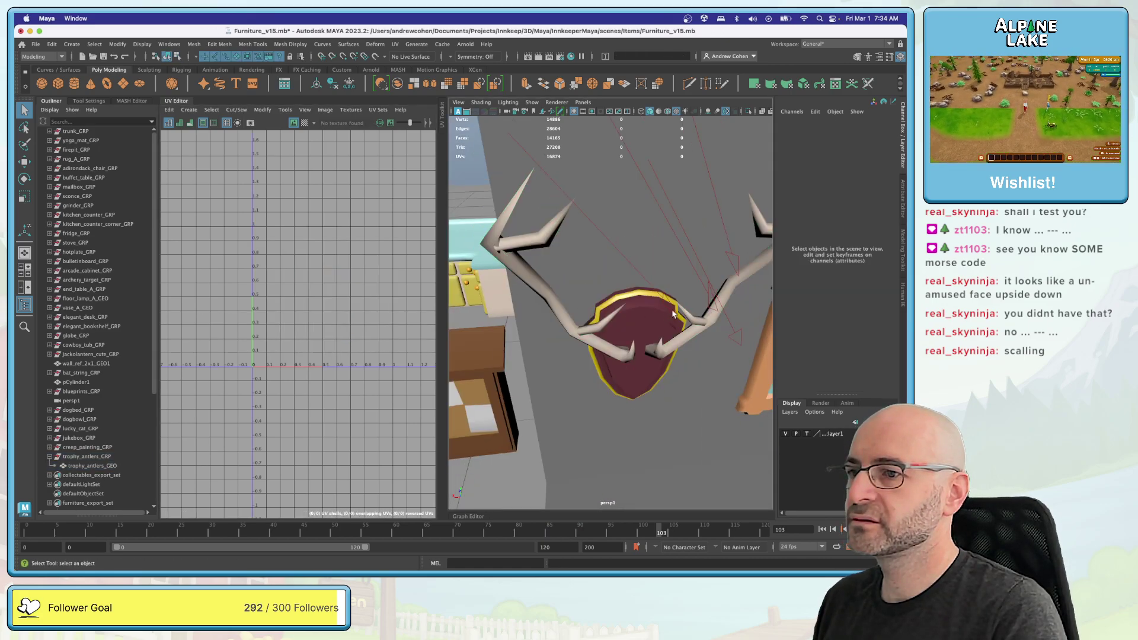
# Step: Orbit to a frontal plaque view, select trophy_antlers_GEO and switch it to face selection
pyautogui.keyDown('alt'); pyautogui.moveTo(676, 355); pyautogui.dragTo(622, 350, button='right'); pyautogui.keyUp('alt')
pyautogui.keyDown('alt'); pyautogui.moveTo(617, 344); pyautogui.dragTo(617, 284); pyautogui.keyUp('alt')
pyautogui.keyDown('alt'); pyautogui.moveTo(598, 288); pyautogui.dragTo(652, 295, button='right'); pyautogui.keyUp('alt')
pyautogui.keyDown('alt'); pyautogui.moveTo(653, 294); pyautogui.dragTo(584, 291); pyautogui.keyUp('alt')
pyautogui.keyDown('alt'); pyautogui.moveTo(584, 292); pyautogui.dragTo(514, 287, button='right'); pyautogui.keyUp('alt')
pyautogui.keyDown('alt'); pyautogui.moveTo(515, 287); pyautogui.dragTo(605, 298); pyautogui.keyUp('alt')
pyautogui.scroll(3, 667, 297)
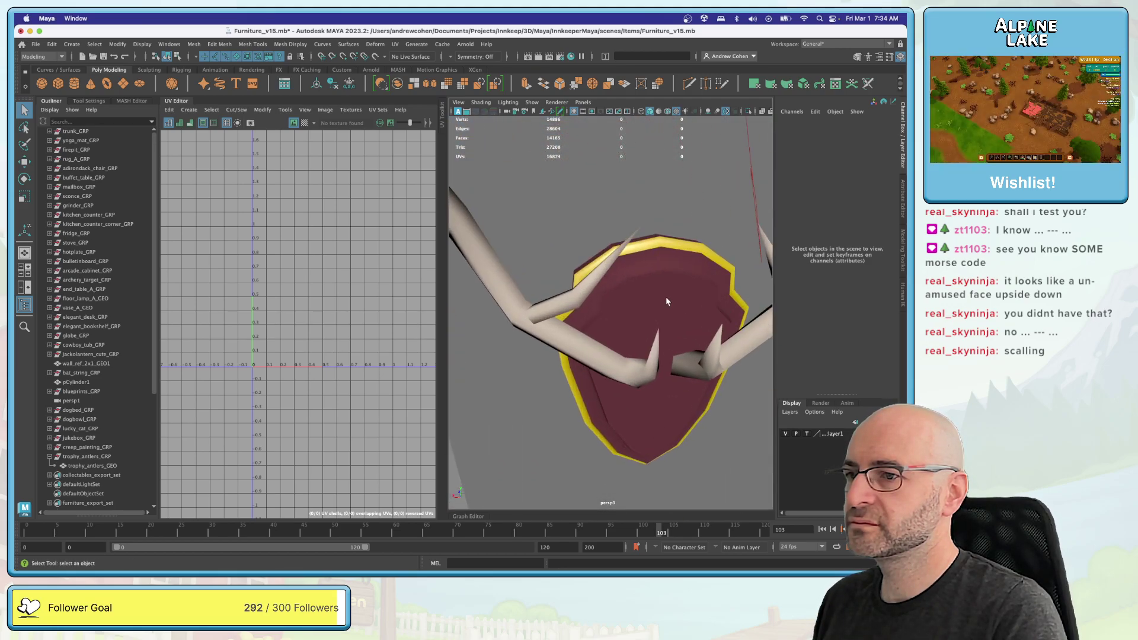
pyautogui.click(523, 292)
pyautogui.scroll(3, 299, 254)
pyautogui.moveTo(640, 305); pyautogui.dragTo(642, 323, button='right')
pyautogui.click(629, 294)
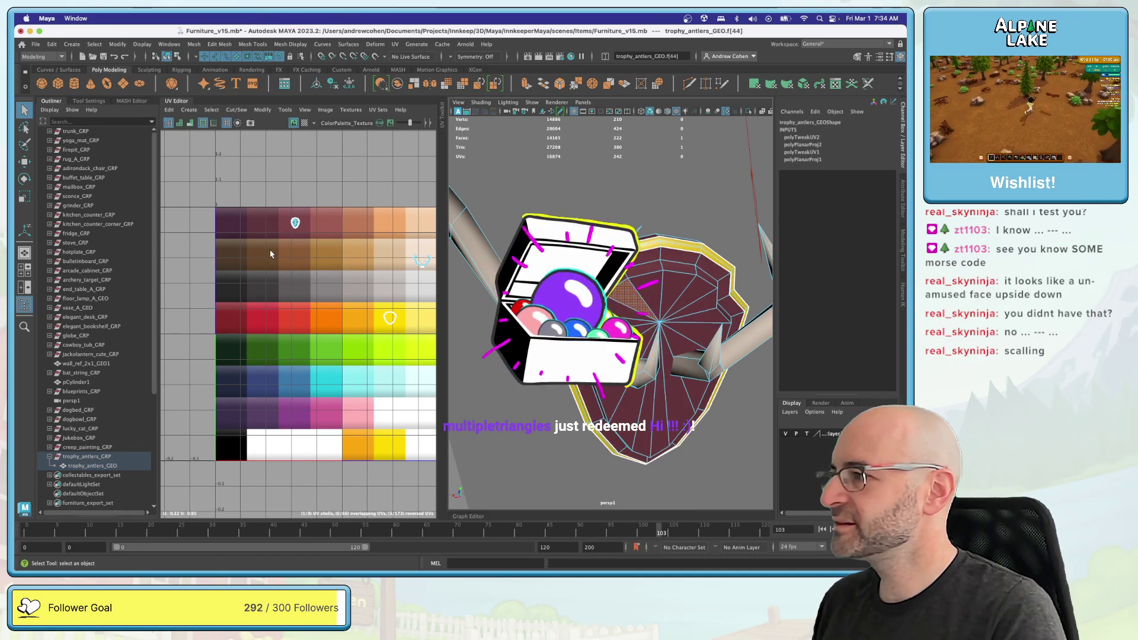
# Step: Select all the plaque's front faces in wireframe view and save the scene
pyautogui.scroll(2, 328, 286)
pyautogui.scroll(4, 328, 287)
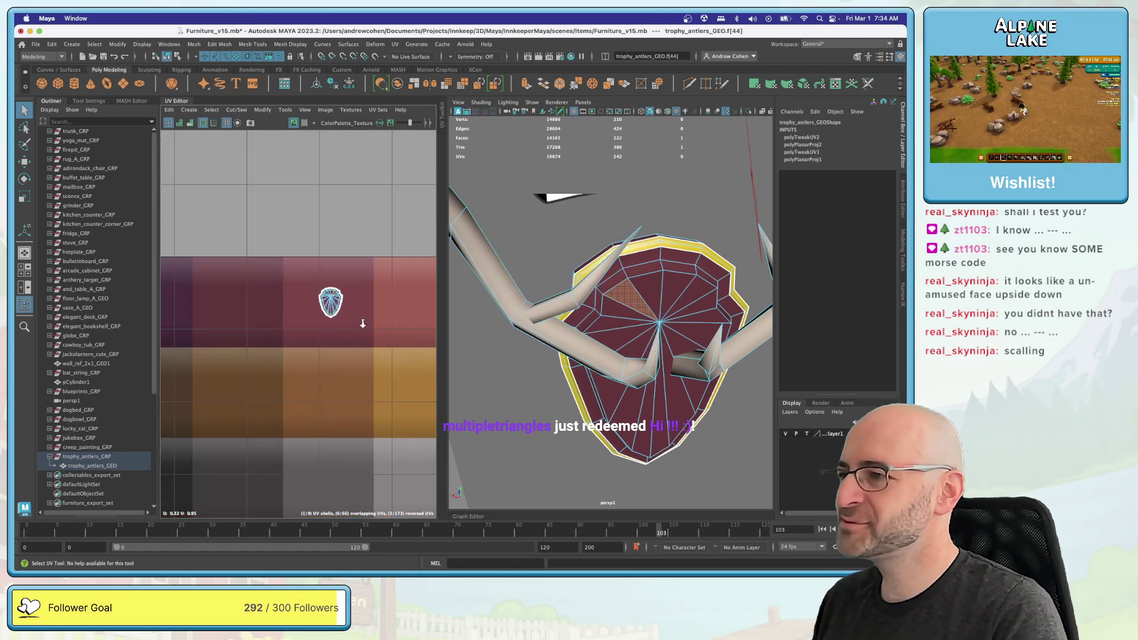
pyautogui.keyDown('alt'); pyautogui.moveTo(273, 306); pyautogui.dragTo(347, 305, button='right'); pyautogui.keyUp('alt')
pyautogui.keyDown('alt'); pyautogui.moveTo(346, 305); pyautogui.dragTo(230, 324, button='middle'); pyautogui.keyUp('alt')
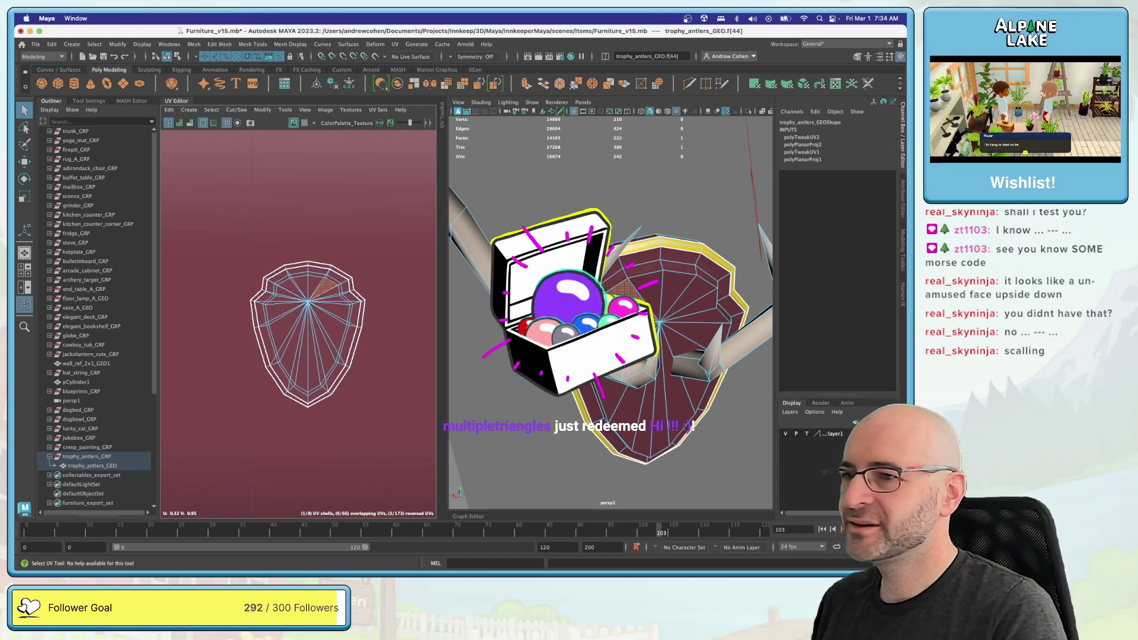
pyautogui.moveTo(656, 317)
pyautogui.mouseDown()
pyautogui.moveTo(664, 329)
pyautogui.moveTo(610, 322)
pyautogui.moveTo(640, 326)
pyautogui.mouseUp()
pyautogui.press('4')
pyautogui.keyDown('alt'); pyautogui.moveTo(611, 343); pyautogui.dragTo(655, 320, button='middle'); pyautogui.keyUp('alt')
pyautogui.keyDown('alt'); pyautogui.moveTo(655, 320); pyautogui.dragTo(659, 318); pyautogui.keyUp('alt')
pyautogui.moveTo(591, 295); pyautogui.dragTo(621, 316)
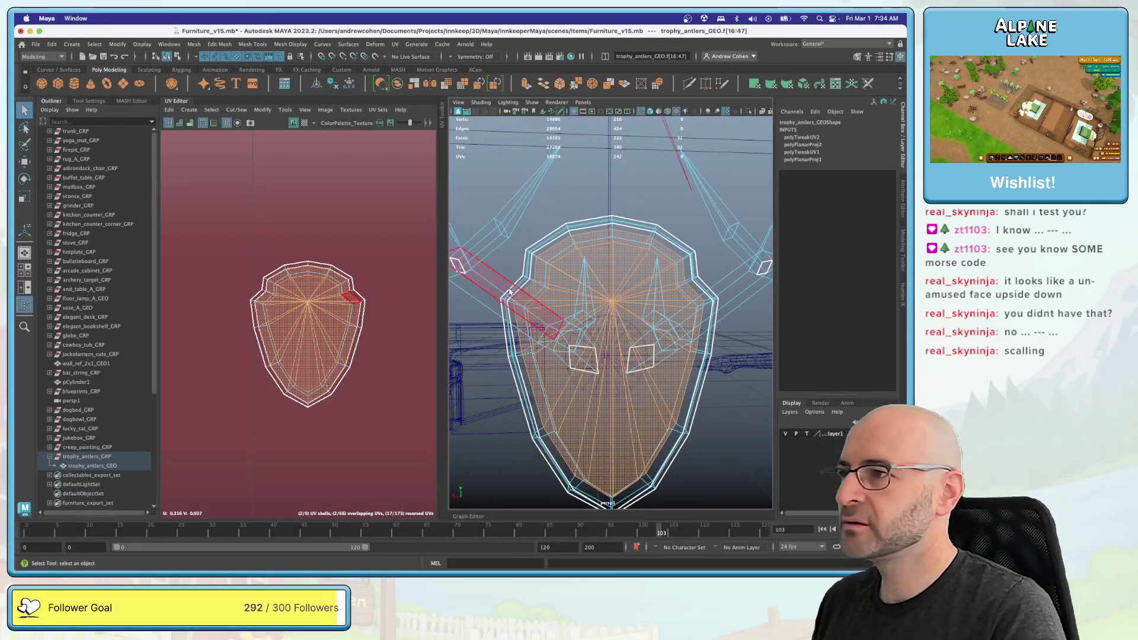
pyautogui.click(186, 103)
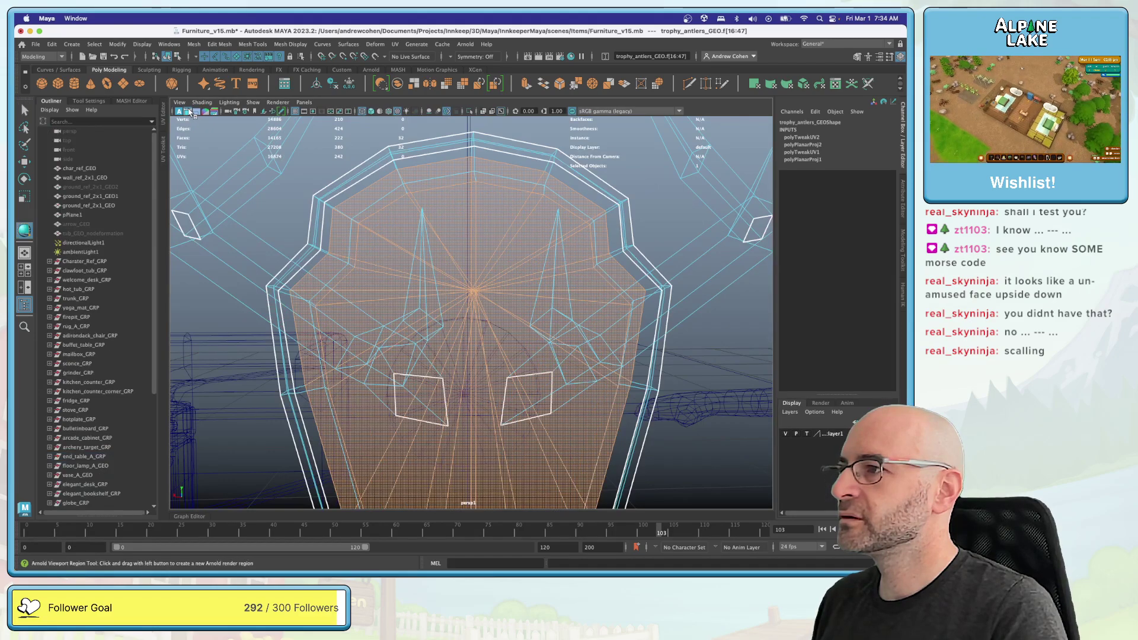
pyautogui.click(165, 115)
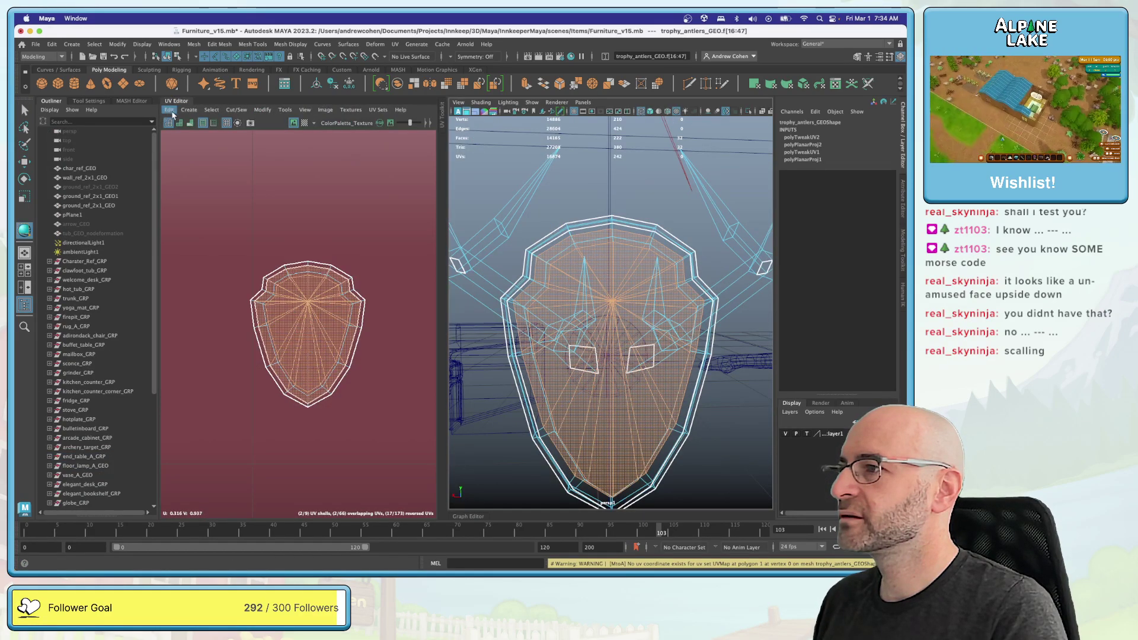
pyautogui.press('super+s')
# Step: Planar-project the front faces, shrink the UVs onto the top-row maroon swatch, and show textured shading
pyautogui.click(189, 110)
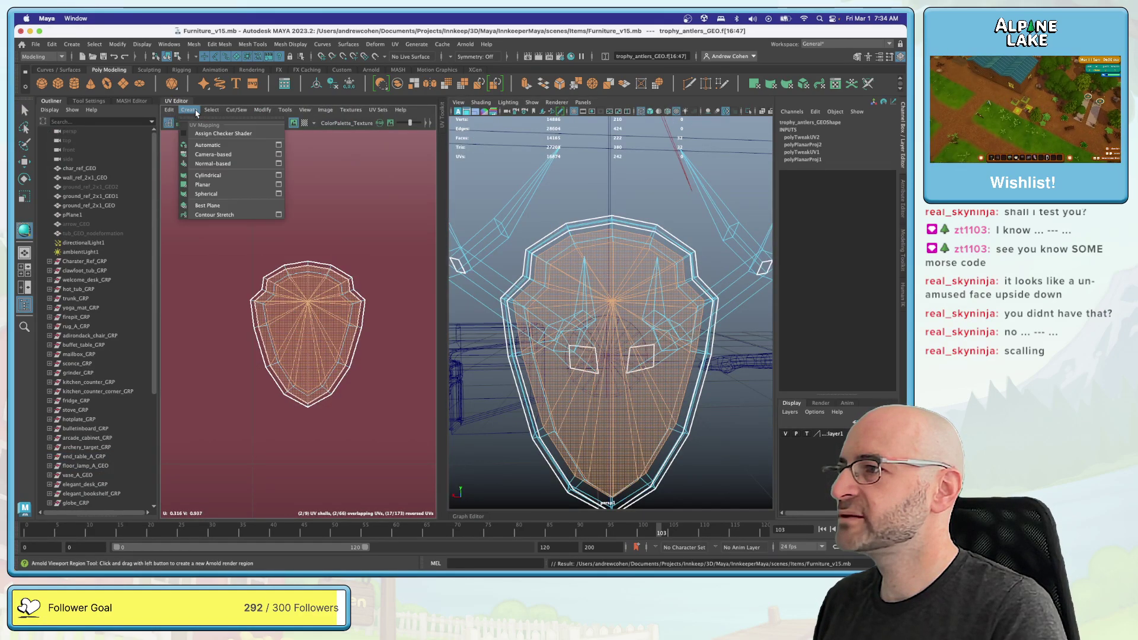
pyautogui.click(203, 185)
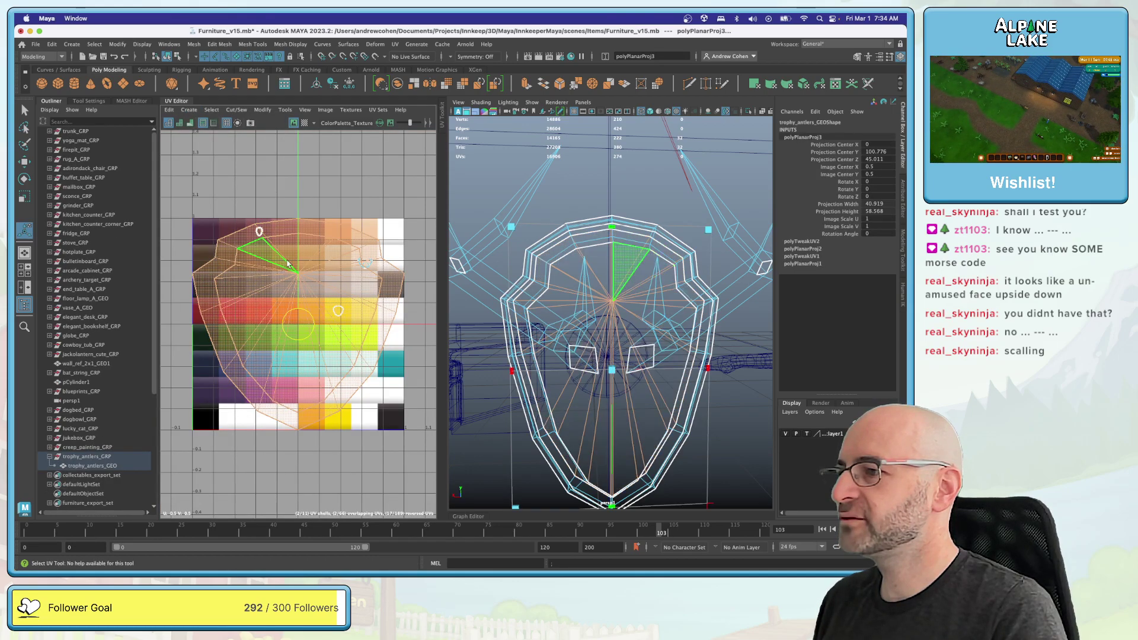
pyautogui.moveTo(307, 315); pyautogui.dragTo(217, 373)
pyautogui.press('w')
pyautogui.moveTo(300, 312)
pyautogui.mouseDown()
pyautogui.moveTo(294, 252)
pyautogui.moveTo(317, 240)
pyautogui.mouseUp()
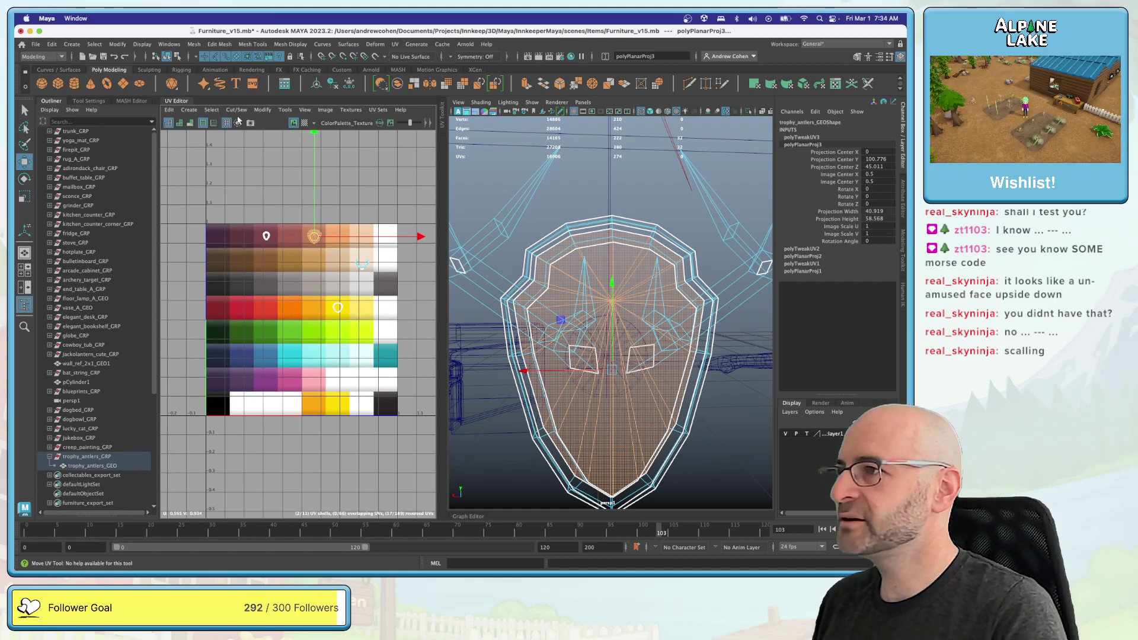
pyautogui.press('5')
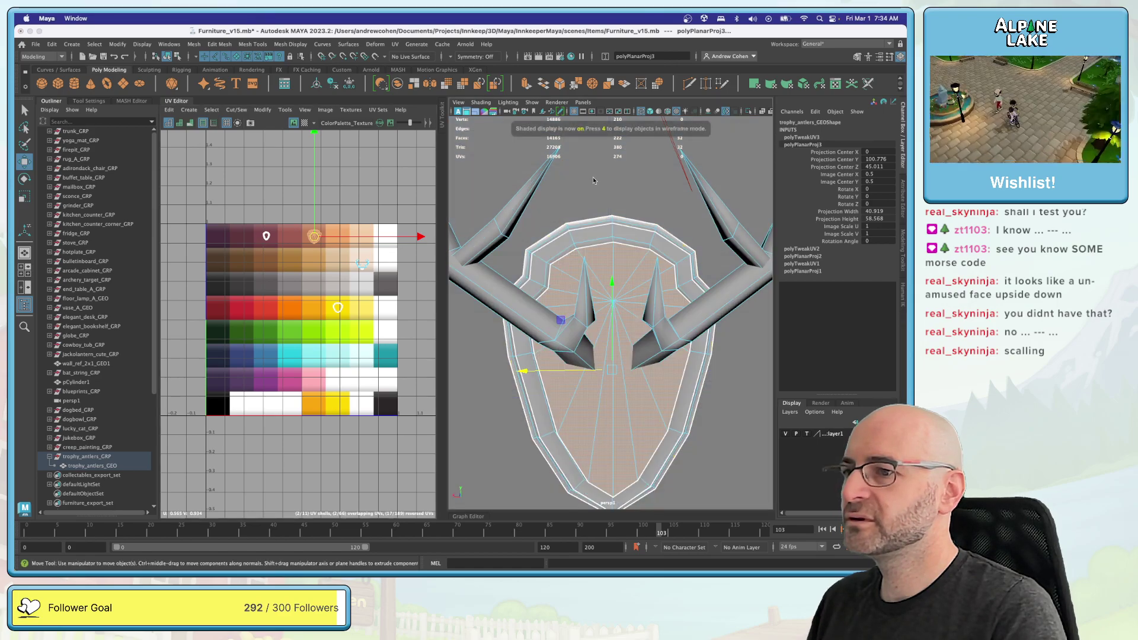
pyautogui.press('6')
pyautogui.scroll(-5, 590, 180)
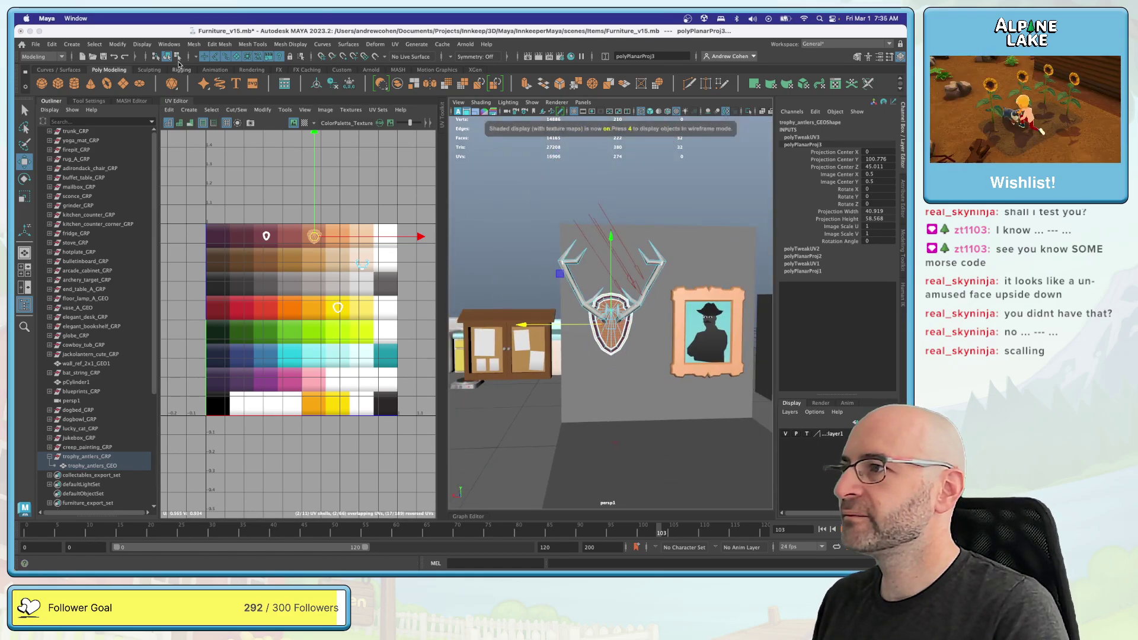
pyautogui.click(176, 58)
pyautogui.click(168, 57)
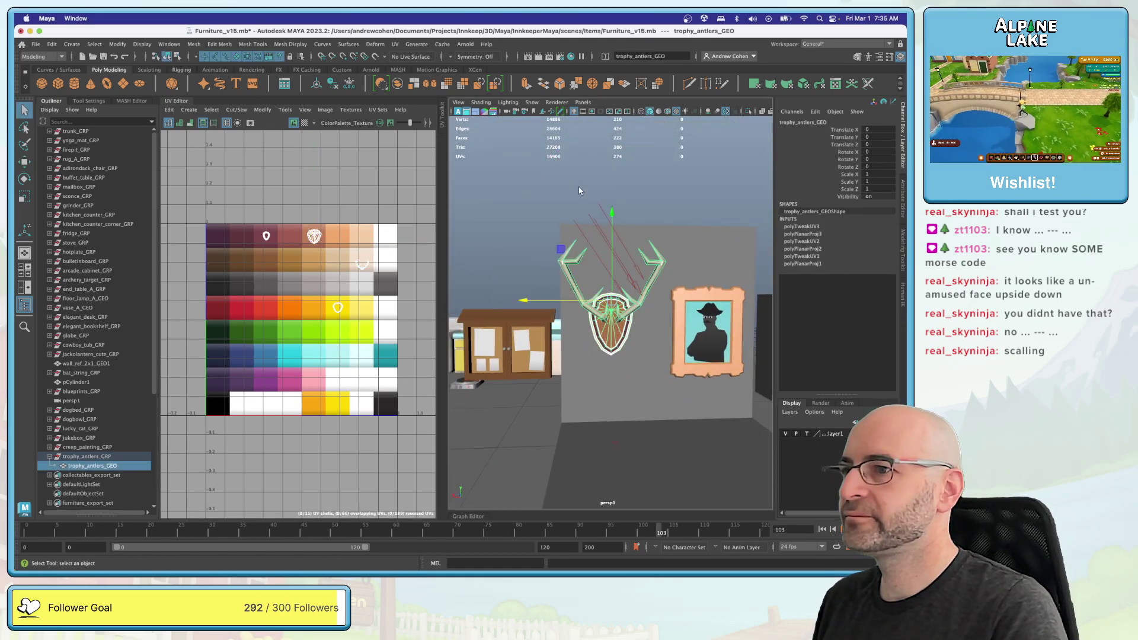
# Step: Inspect the finished trophy, then pick trophy_antlers_GRP and creep_painting_GRP in the Outliner
pyautogui.press('q')
pyautogui.click(577, 188)
pyautogui.keyDown('alt'); pyautogui.moveTo(579, 189); pyautogui.dragTo(595, 209); pyautogui.keyUp('alt')
pyautogui.keyDown('alt'); pyautogui.moveTo(596, 209); pyautogui.dragTo(706, 270, button='right'); pyautogui.keyUp('alt')
pyautogui.keyDown('alt'); pyautogui.moveTo(707, 271); pyautogui.dragTo(610, 271); pyautogui.keyUp('alt')
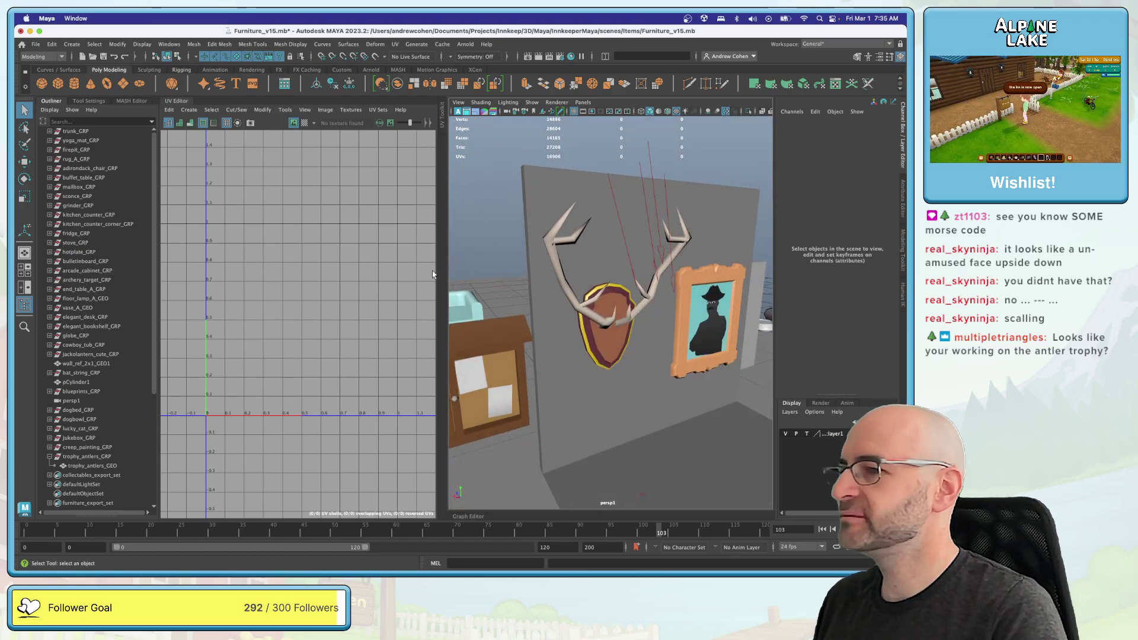
pyautogui.click(95, 466)
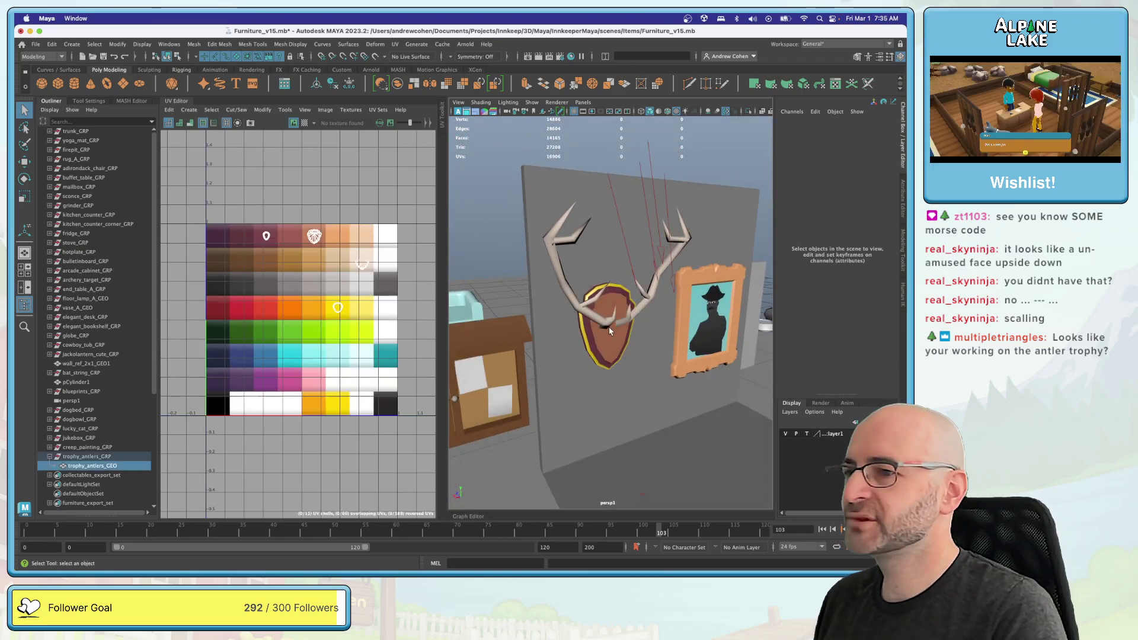
pyautogui.click(49, 457)
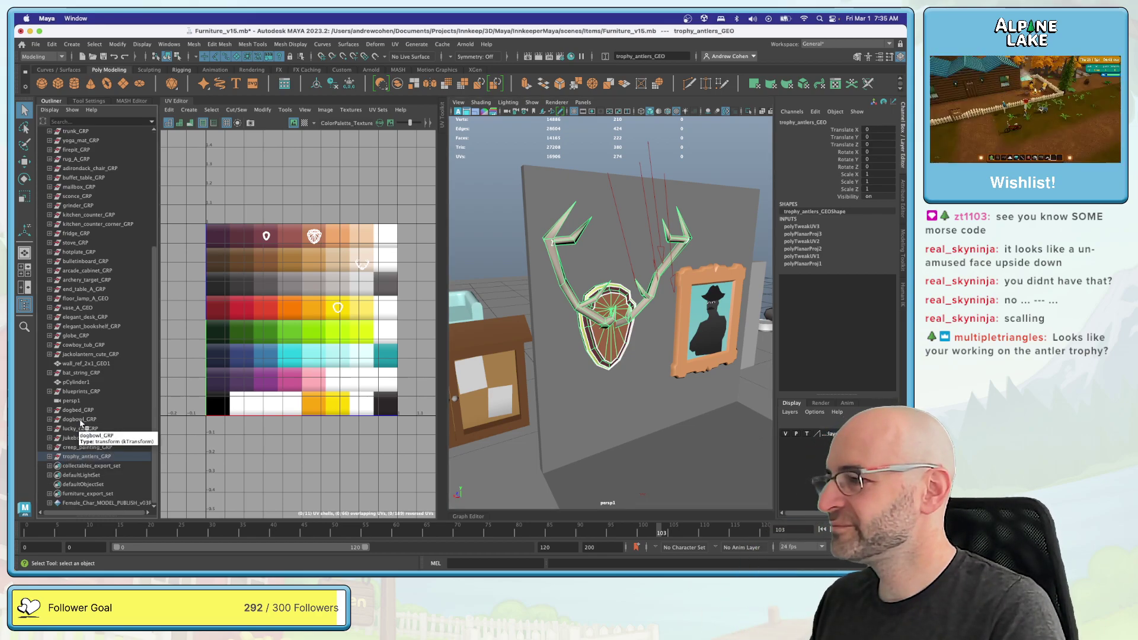
pyautogui.click(83, 447)
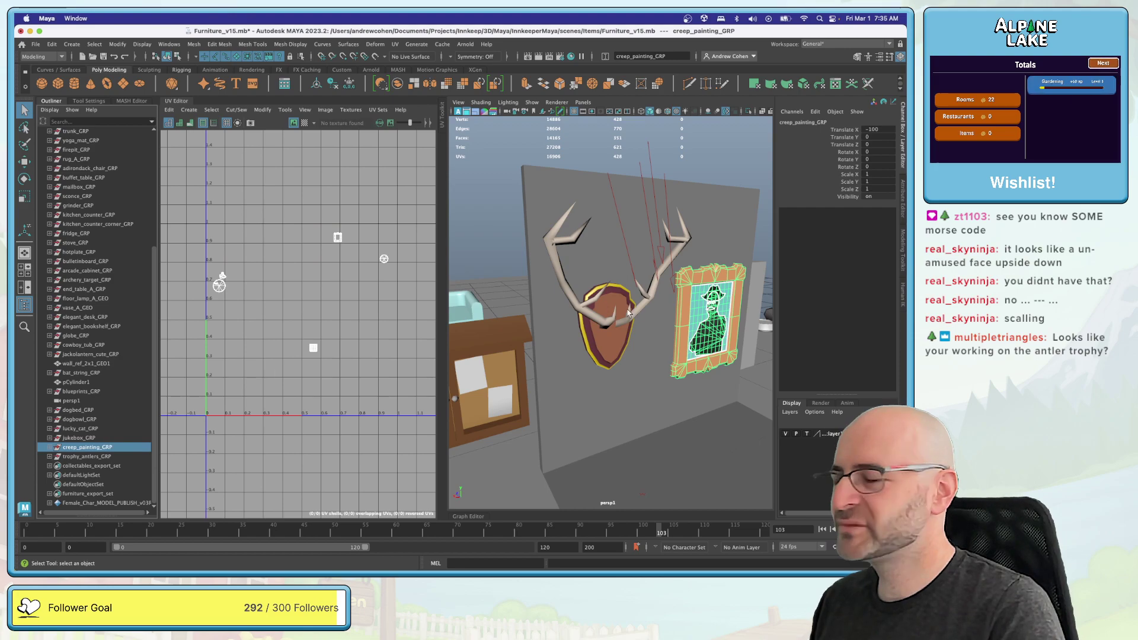
pyautogui.keyDown('alt'); pyautogui.moveTo(628, 310); pyautogui.dragTo(545, 296); pyautogui.keyUp('alt')
pyautogui.click(664, 175)
pyautogui.keyDown('alt'); pyautogui.moveTo(650, 273); pyautogui.dragTo(633, 231, button='middle'); pyautogui.keyUp('alt')
pyautogui.keyDown('alt'); pyautogui.moveTo(632, 231); pyautogui.dragTo(644, 238); pyautogui.keyUp('alt')
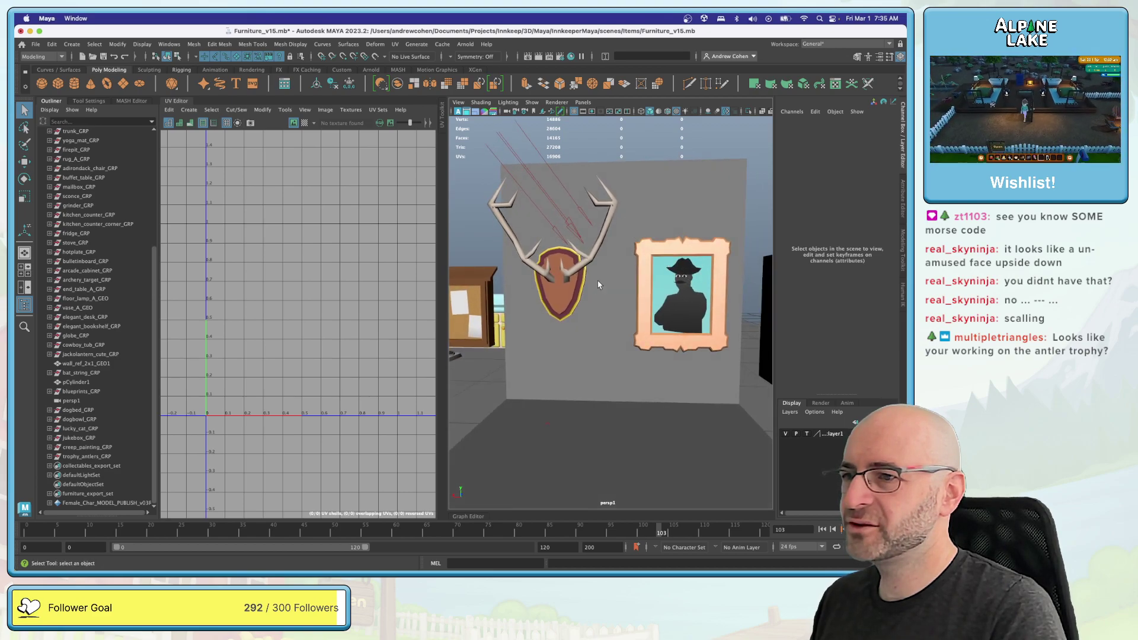
# Step: Add creep_painting_GRP and trophy_antlers_GRP to furniture_export_set, check its members, and save
pyautogui.click(83, 485)
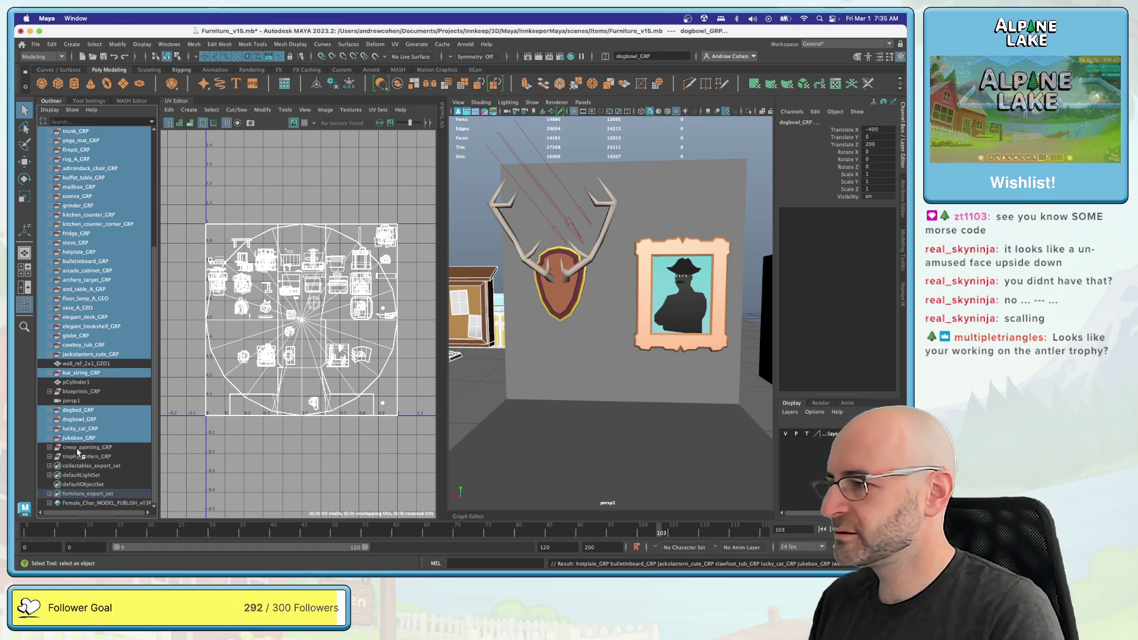
pyautogui.moveTo(77, 450); pyautogui.dragTo(78, 457)
pyautogui.moveTo(78, 457); pyautogui.dragTo(77, 495, button='middle')
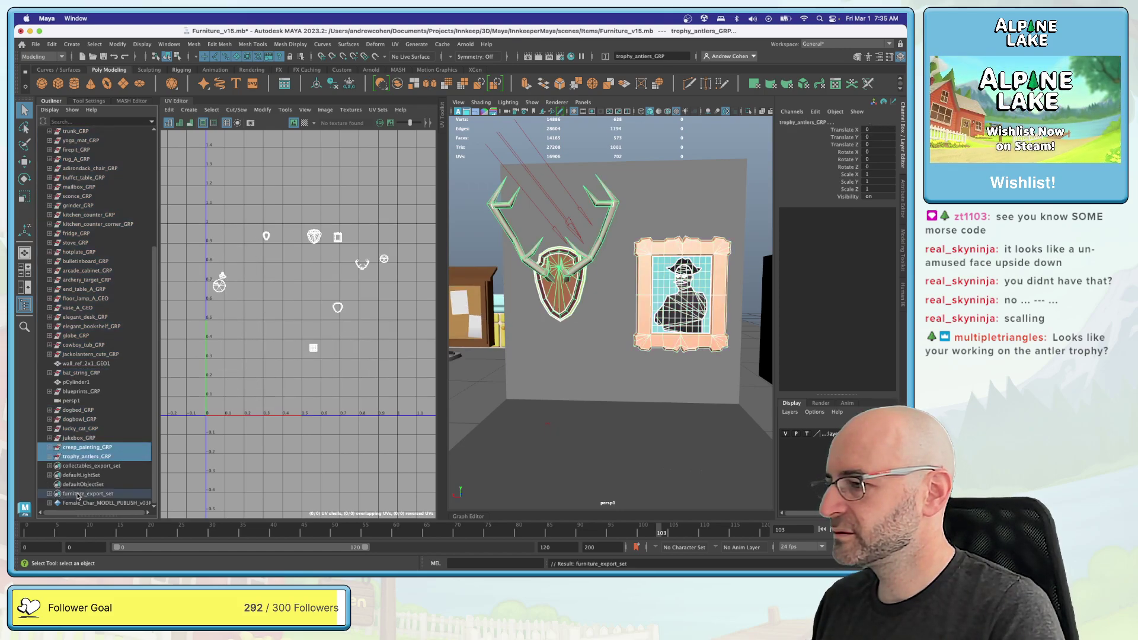
pyautogui.click(81, 494)
pyautogui.click(77, 483)
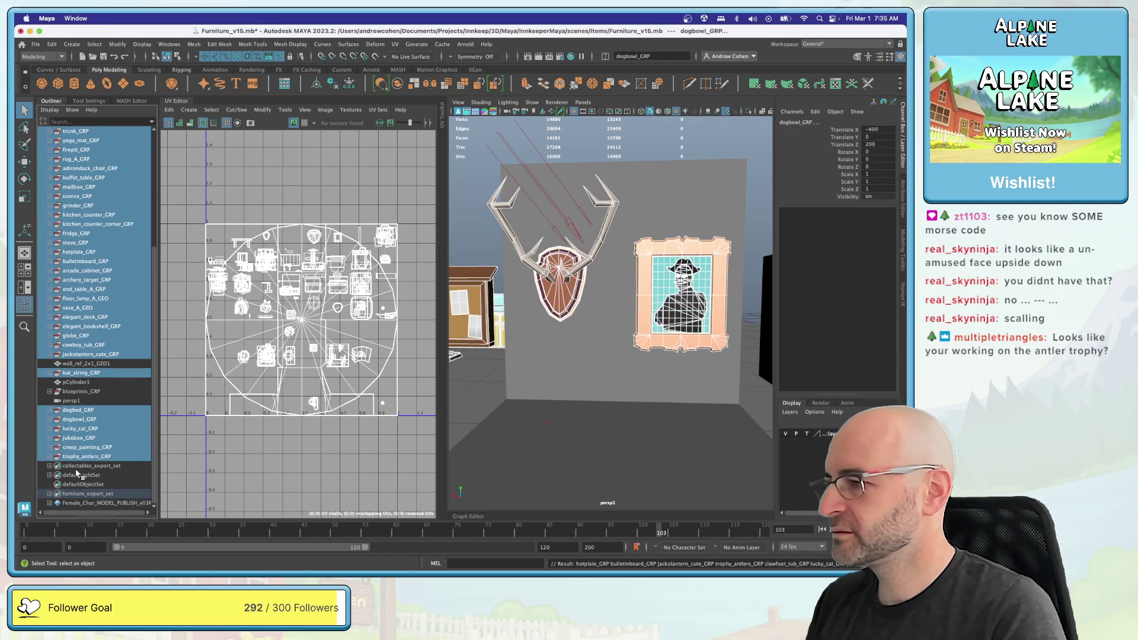
pyautogui.press('super+s')
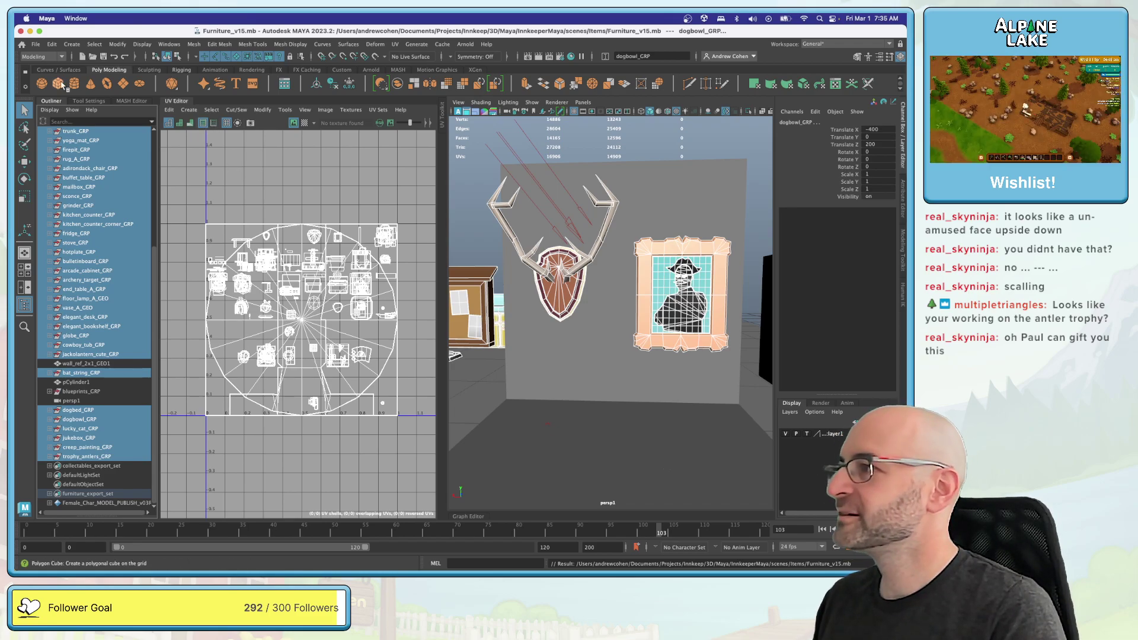
# Step: Send the selection to Unity as furniture.fbx, confirming replacement of the existing file
pyautogui.click(36, 44)
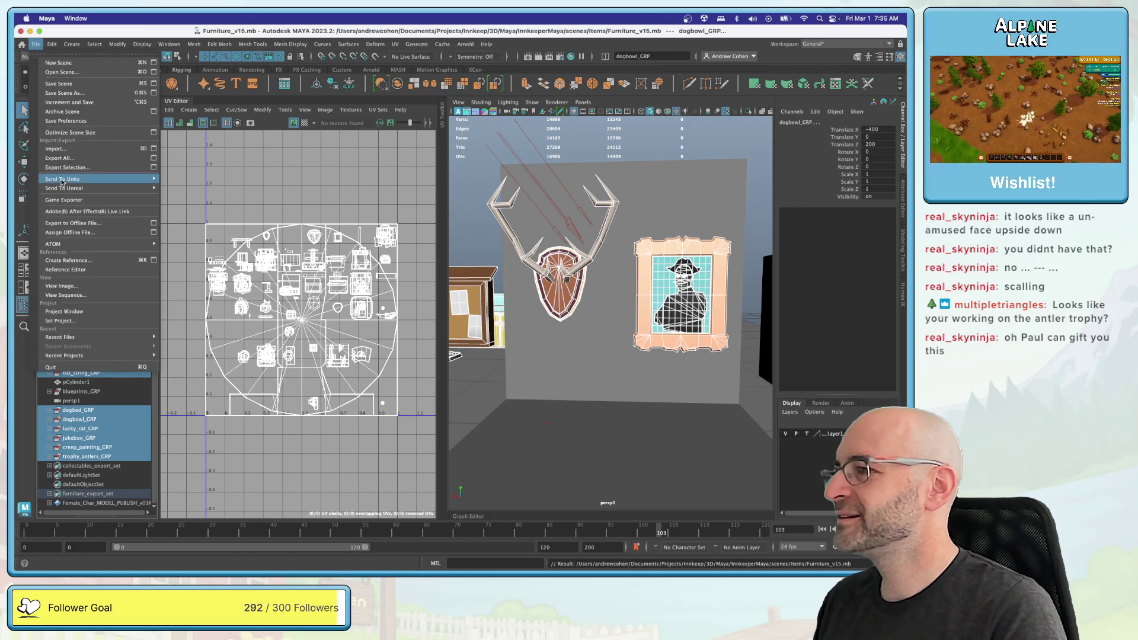
pyautogui.moveTo(71, 187)
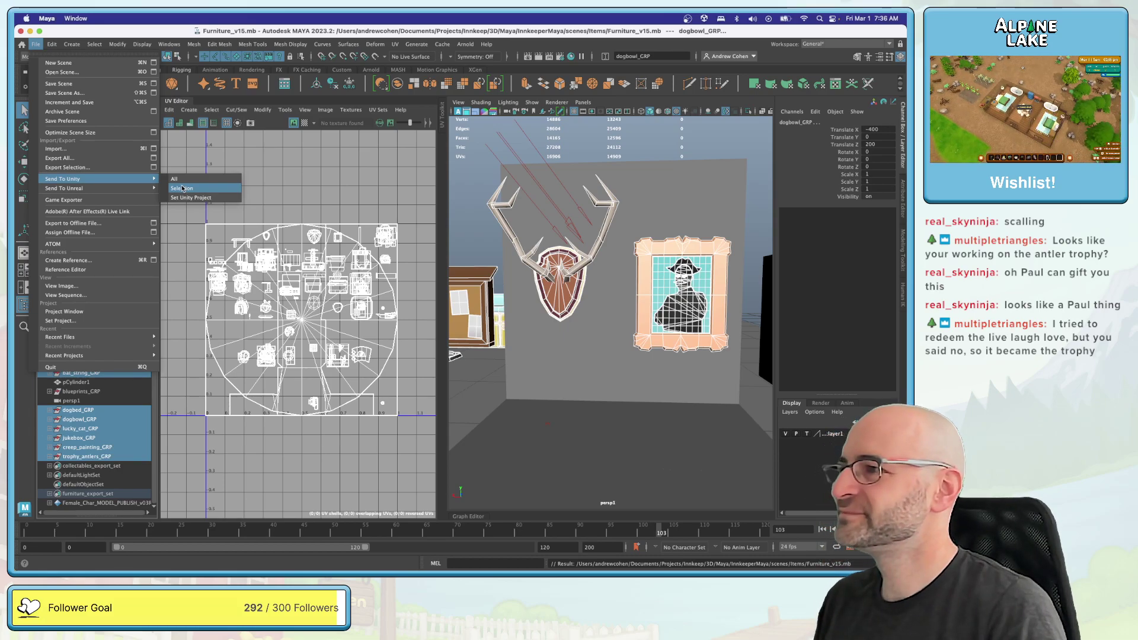
pyautogui.click(181, 189)
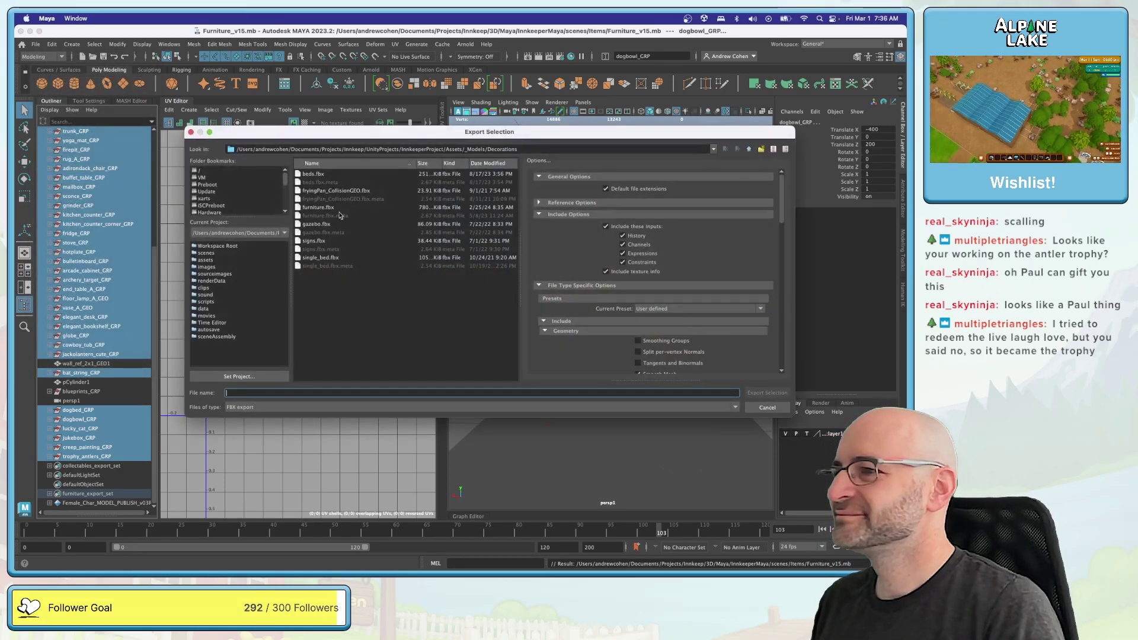
pyautogui.click(320, 207)
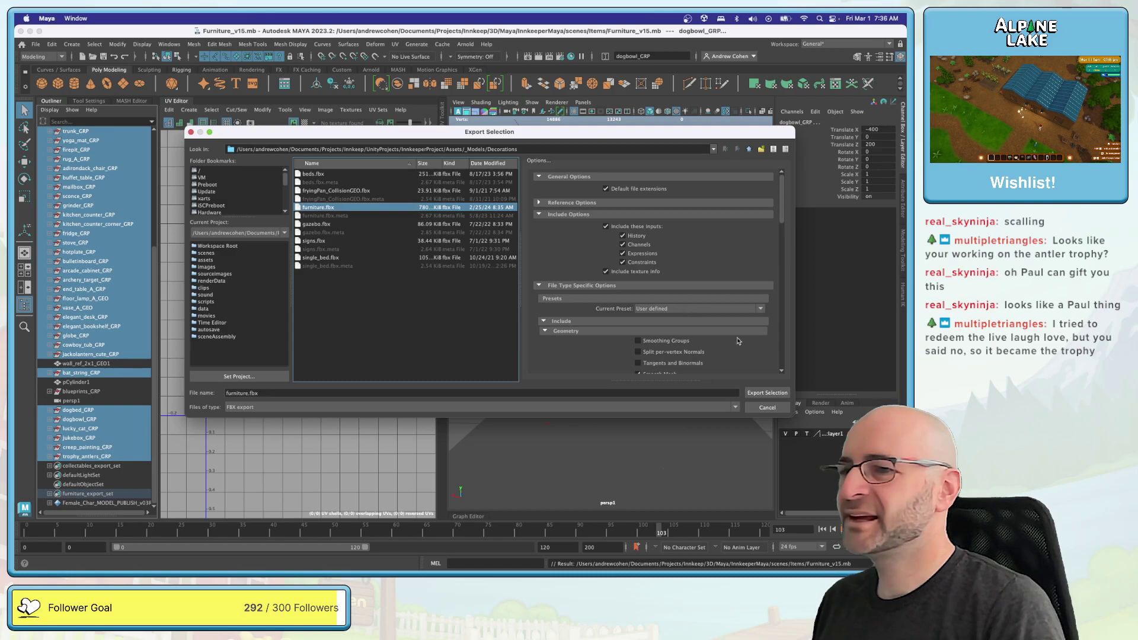
pyautogui.click(768, 393)
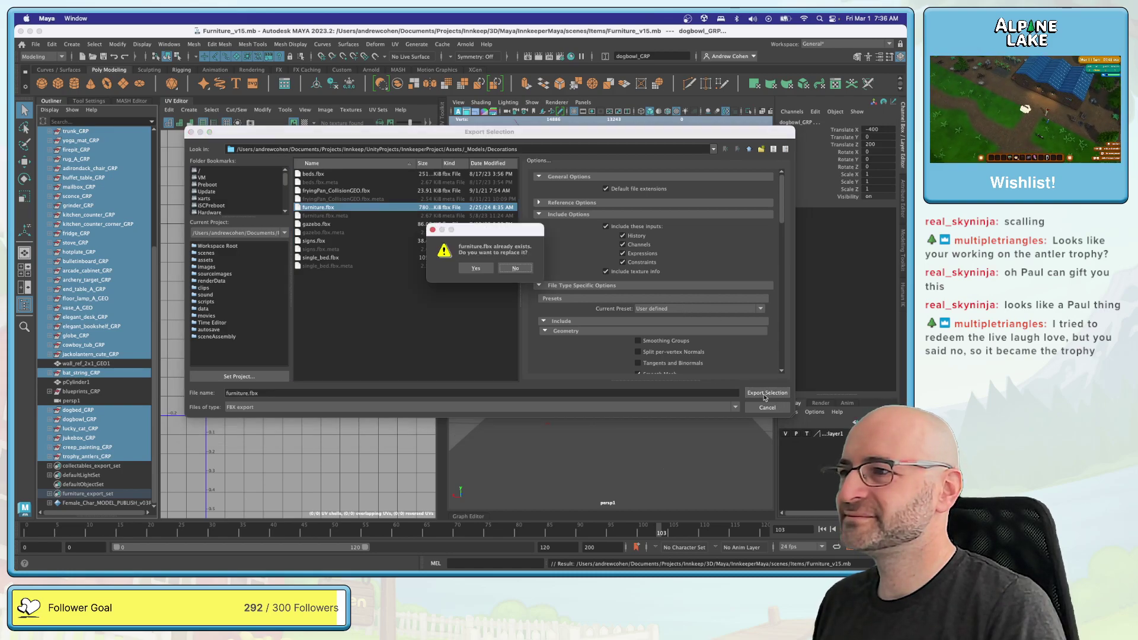
pyautogui.click(476, 267)
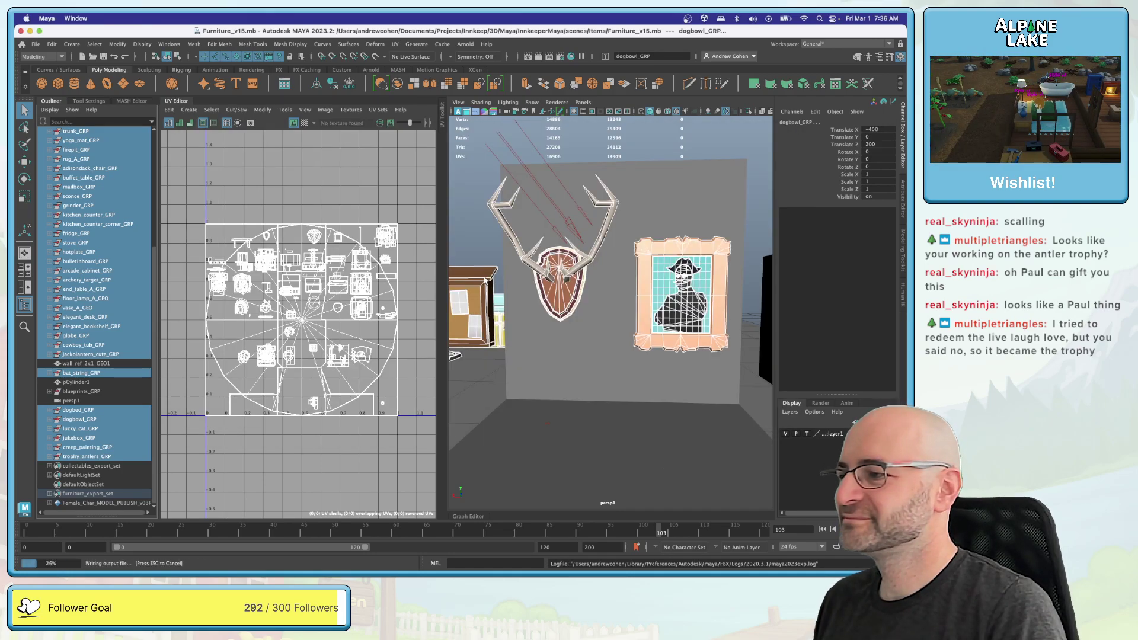
# Step: Freeze transformations on trophy_antlers_GEO and creepy_painting_GEO
pyautogui.click(50, 456)
pyautogui.click(83, 465)
pyautogui.press('w')
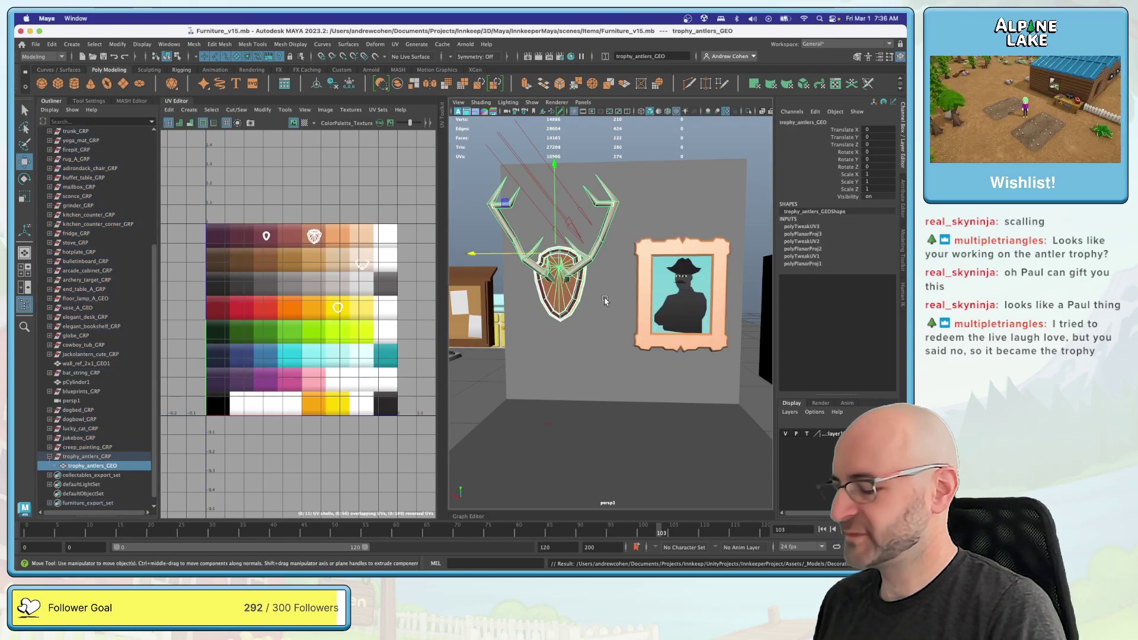
pyautogui.hotkey('ctrl', 'shift', 'f')
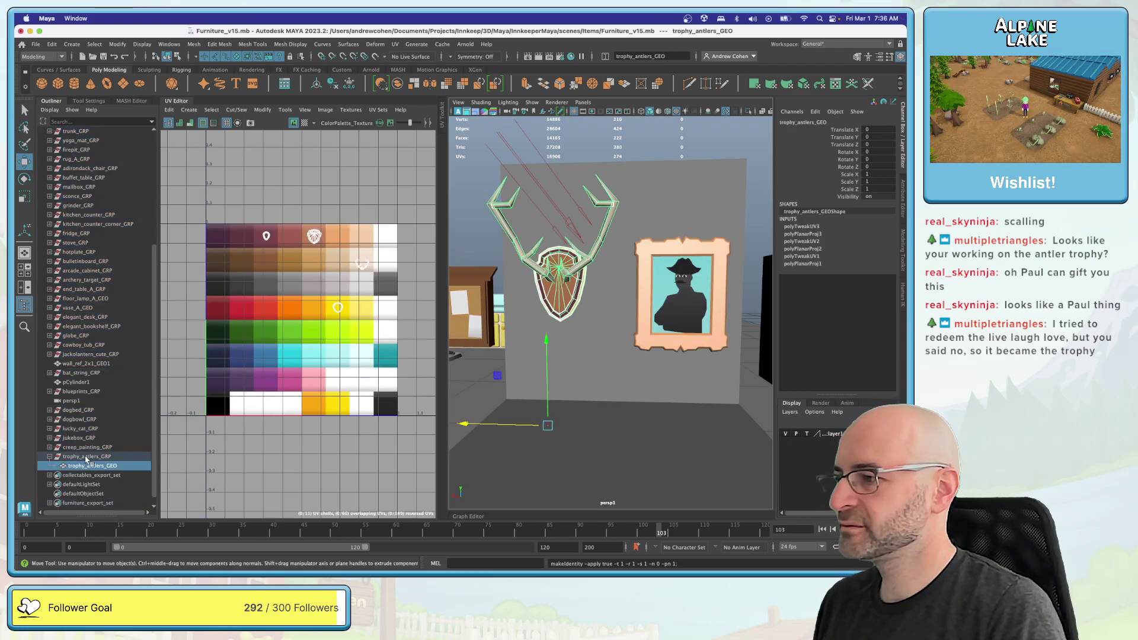
pyautogui.click(50, 448)
pyautogui.click(83, 457)
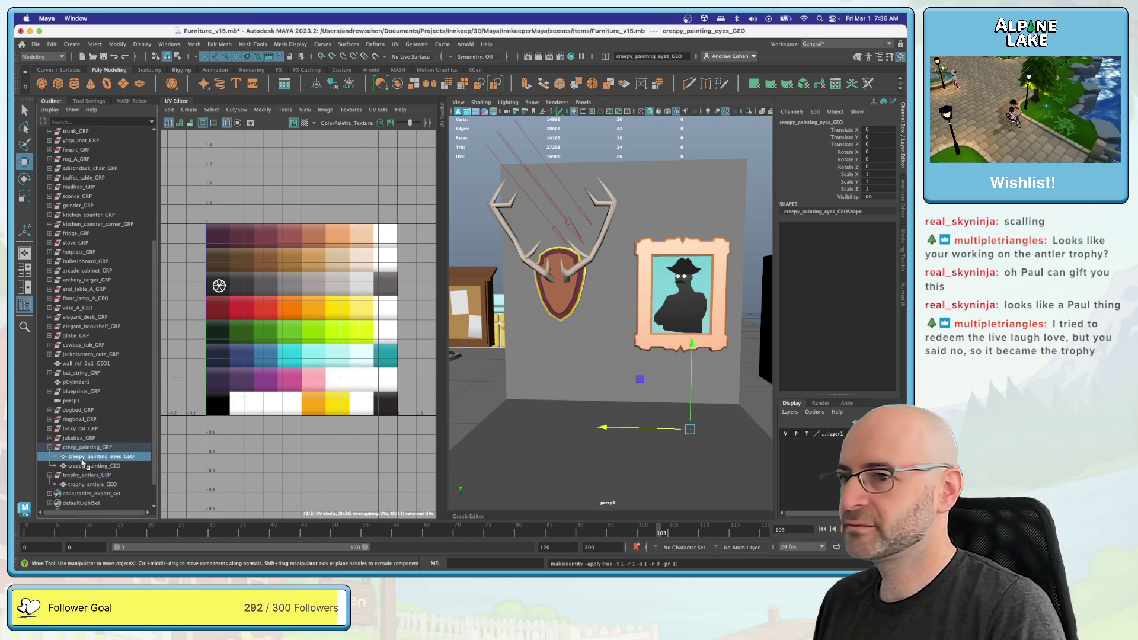
pyautogui.click(83, 466)
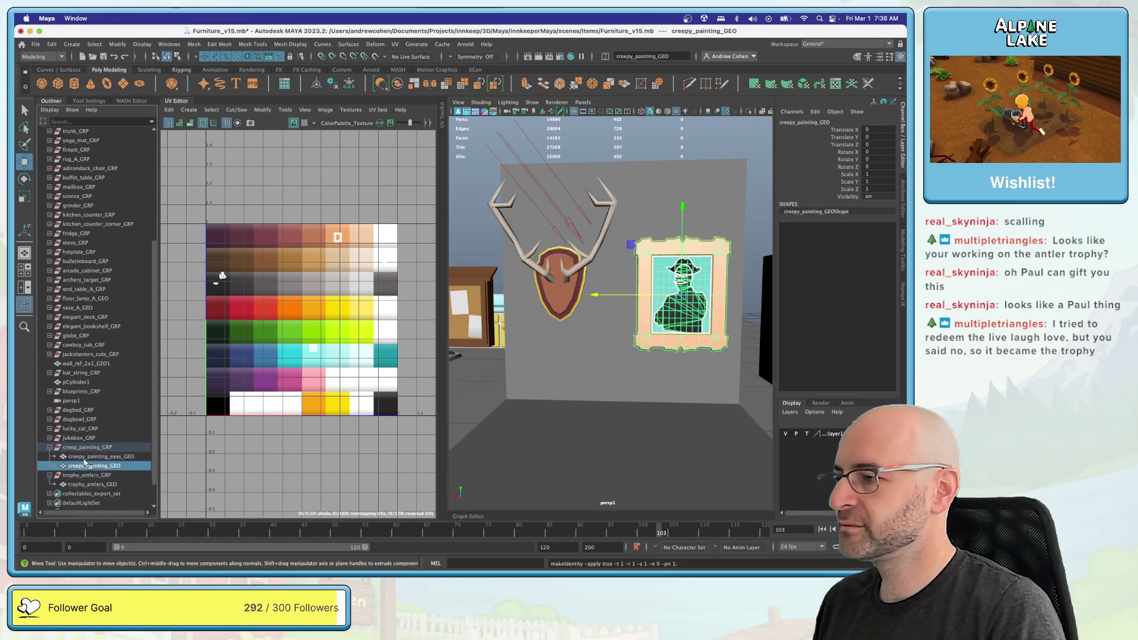
pyautogui.hotkey('ctrl', 'shift', 'f')
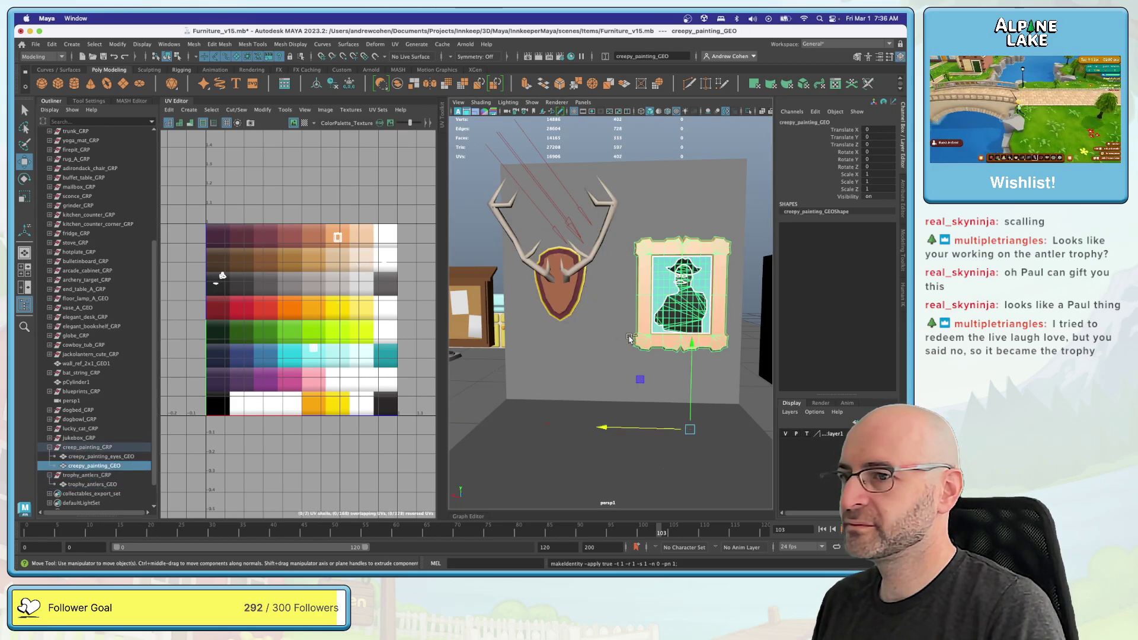
# Step: Select furniture_export_set's members and re-export them to Unity, overwriting furniture.fbx
pyautogui.scroll(-3, 73, 491)
pyautogui.doubleClick(75, 492)
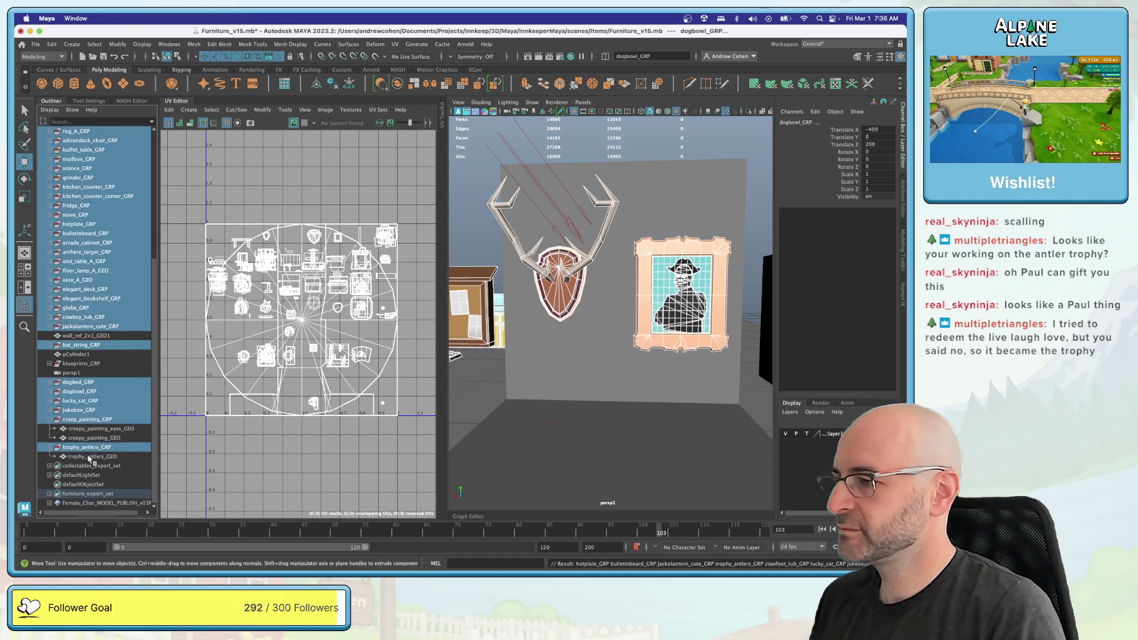
pyautogui.click(37, 44)
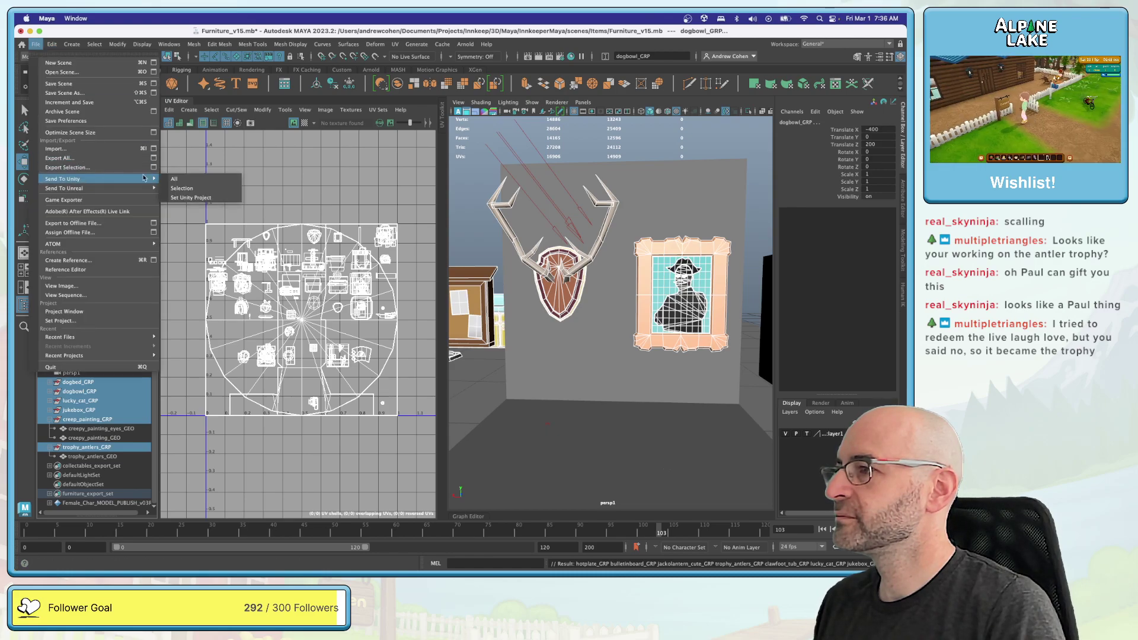
pyautogui.click(195, 189)
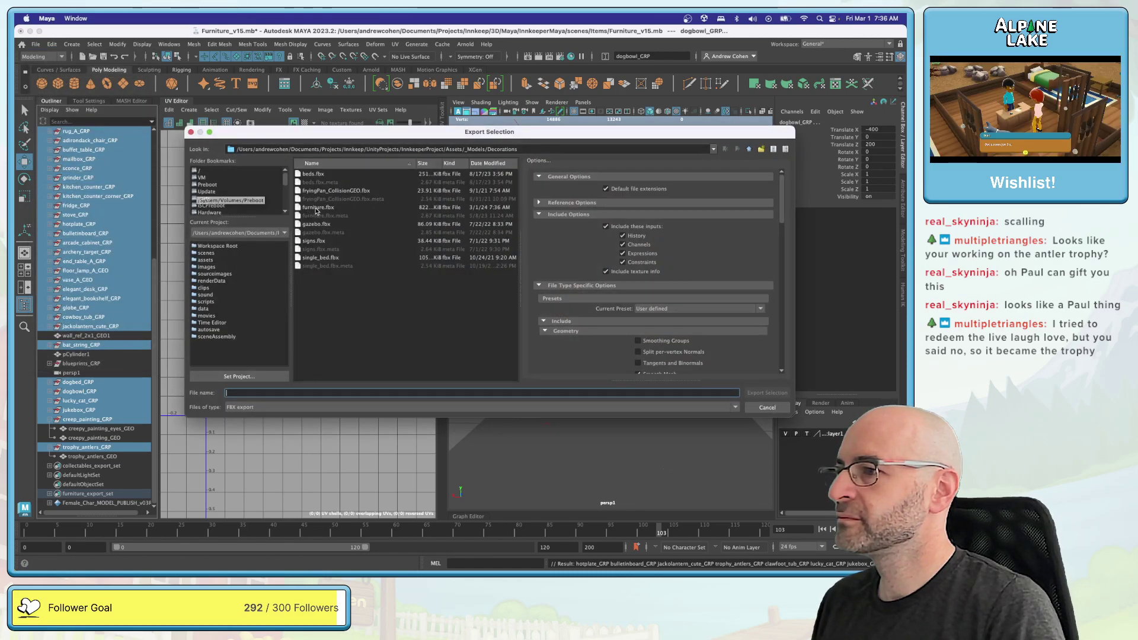
pyautogui.doubleClick(317, 208)
pyautogui.click(475, 267)
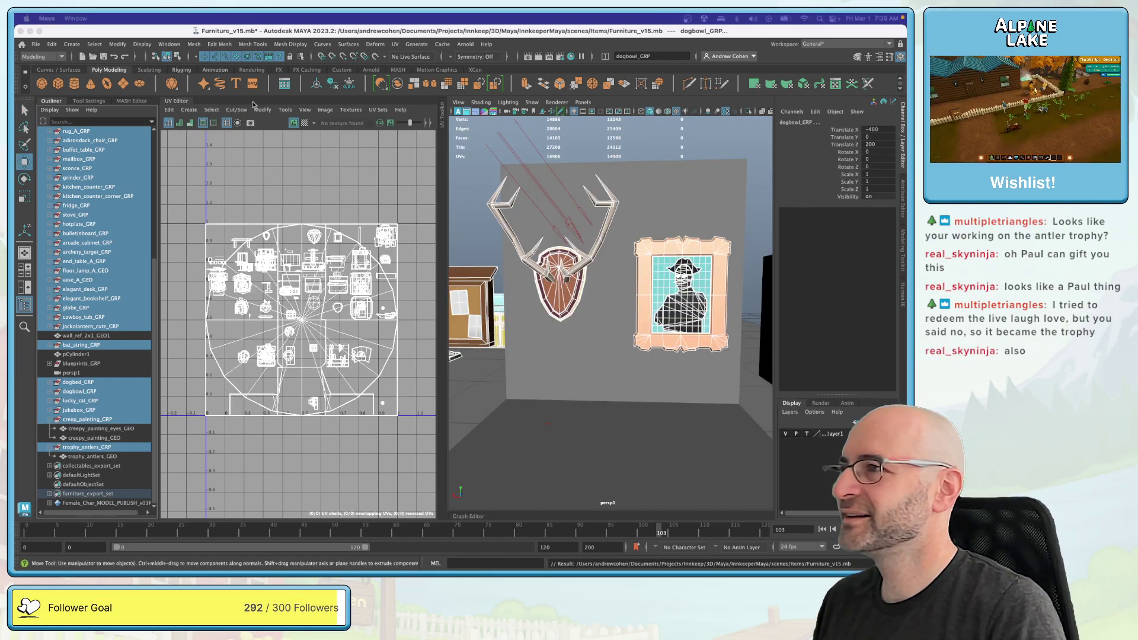
# Step: Clear the selection and return to whole-object selection mode
pyautogui.click(168, 57)
pyautogui.click(168, 58)
pyautogui.press('q')
pyautogui.click(539, 134)
pyautogui.scroll(-3, 539, 136)
pyautogui.keyDown('alt'); pyautogui.moveTo(538, 135); pyautogui.dragTo(547, 162); pyautogui.keyUp('alt')
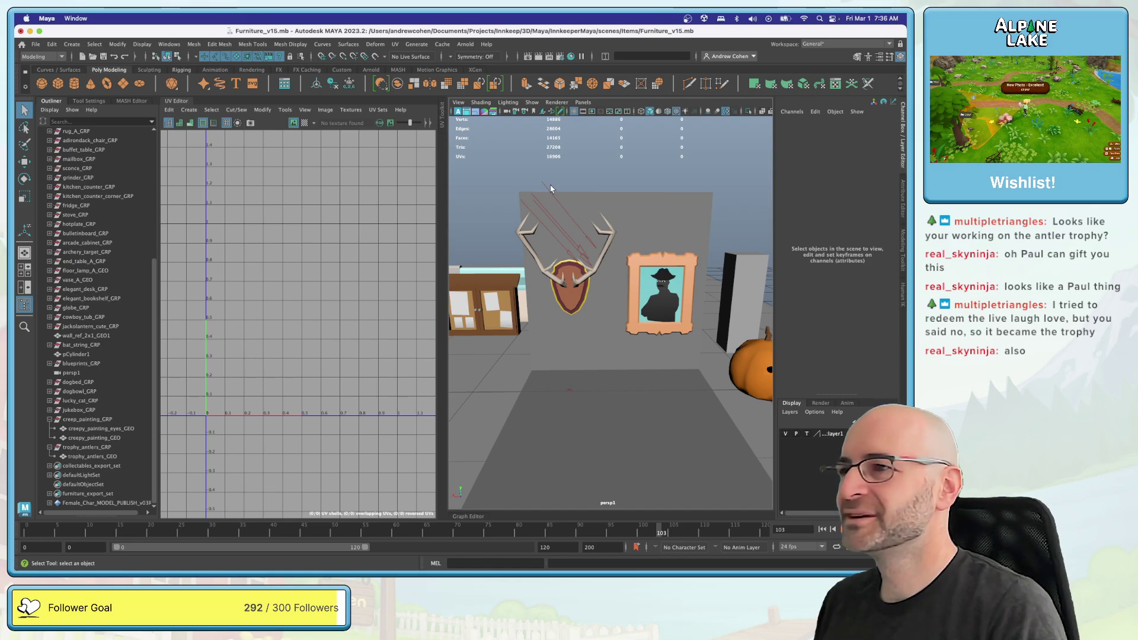
# Step: Collapse the UV Editor, orbit out over the furniture and save Furniture_v15.mb
pyautogui.click(177, 101)
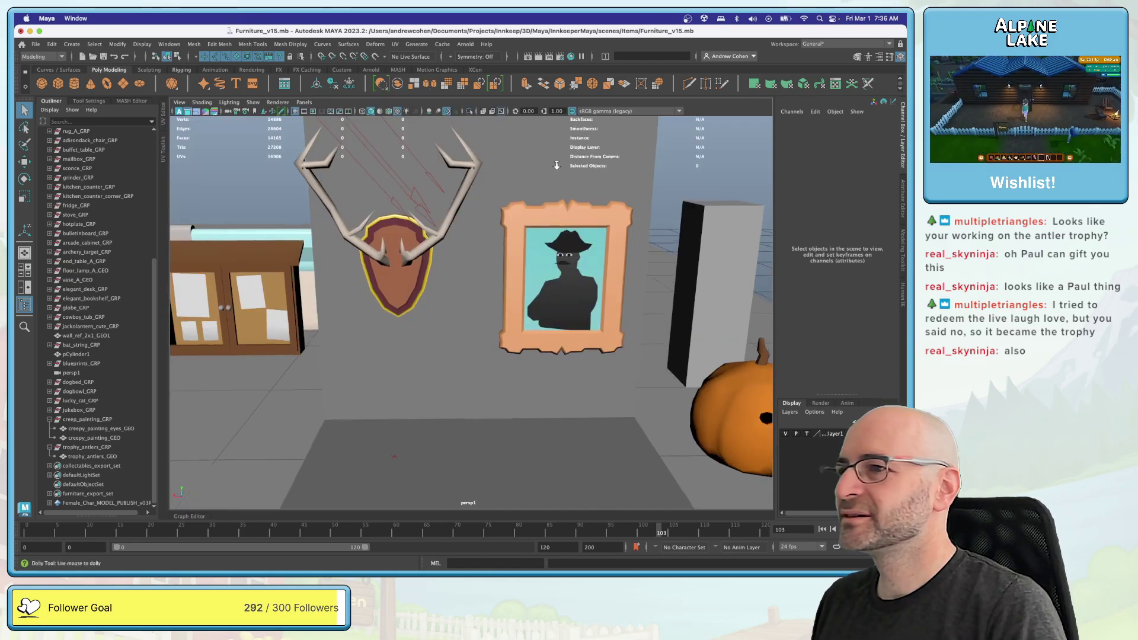
pyautogui.scroll(-5, 527, 184)
pyautogui.keyDown('alt'); pyautogui.moveTo(528, 184); pyautogui.dragTo(552, 187); pyautogui.keyUp('alt')
pyautogui.press('super+s')
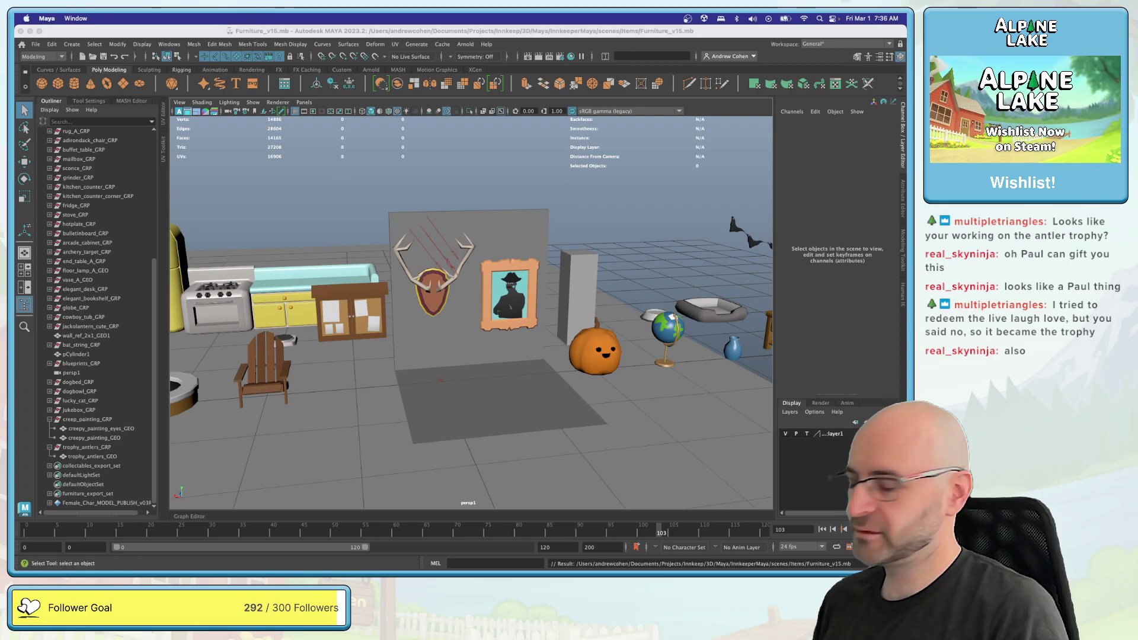
pyautogui.press('super+Tab')
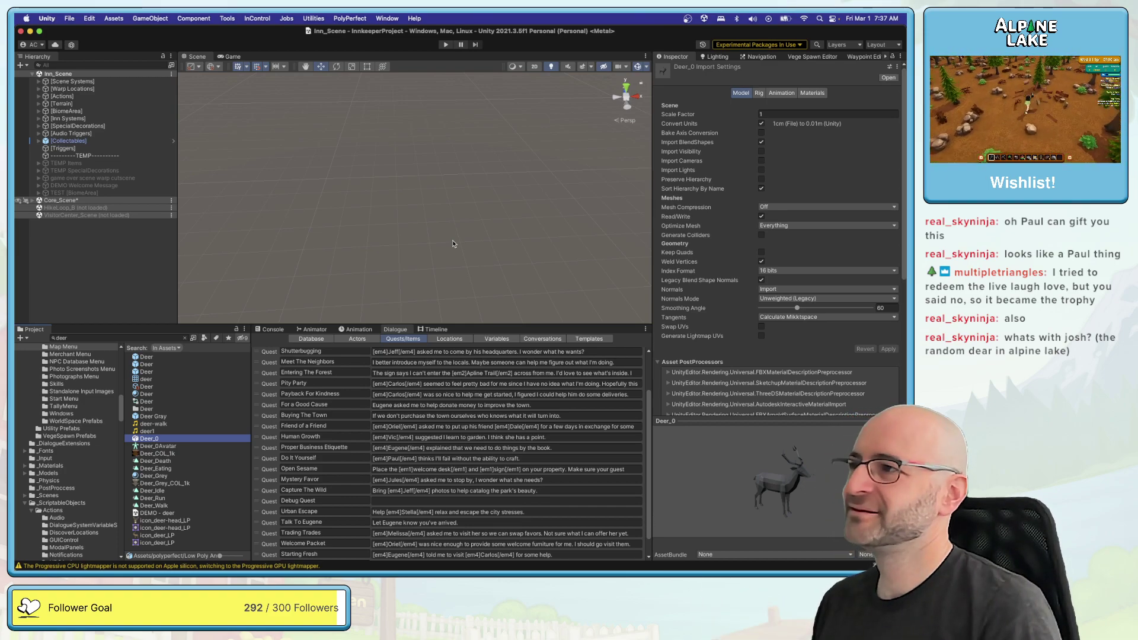
# Step: Deselect Deer_0 in the Hierarchy so the Inspector is empty
pyautogui.click(83, 231)
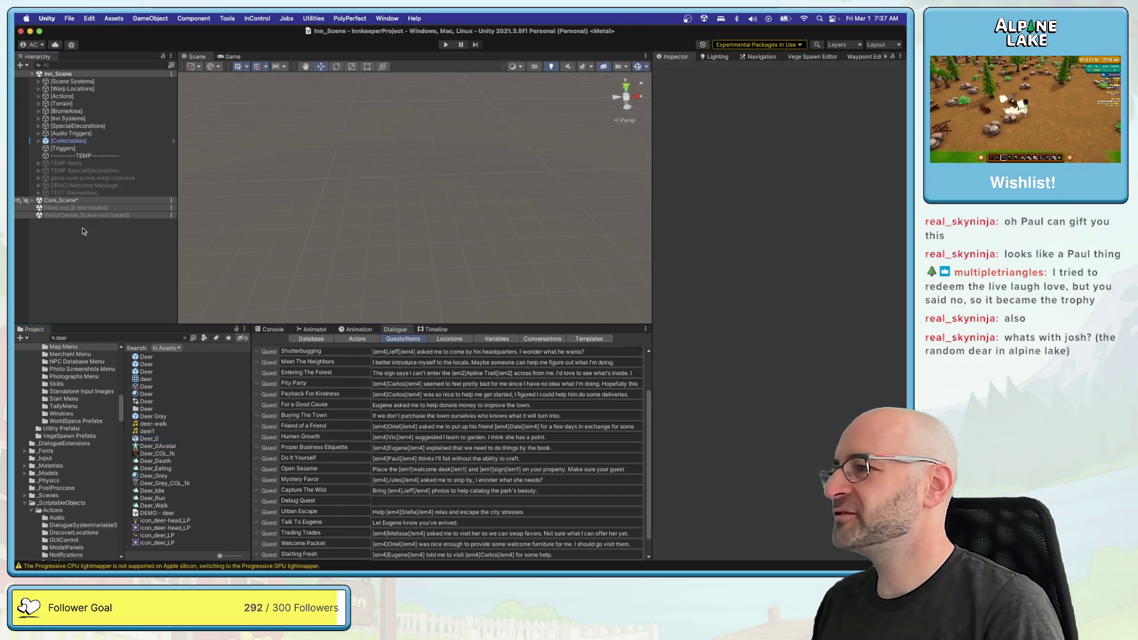
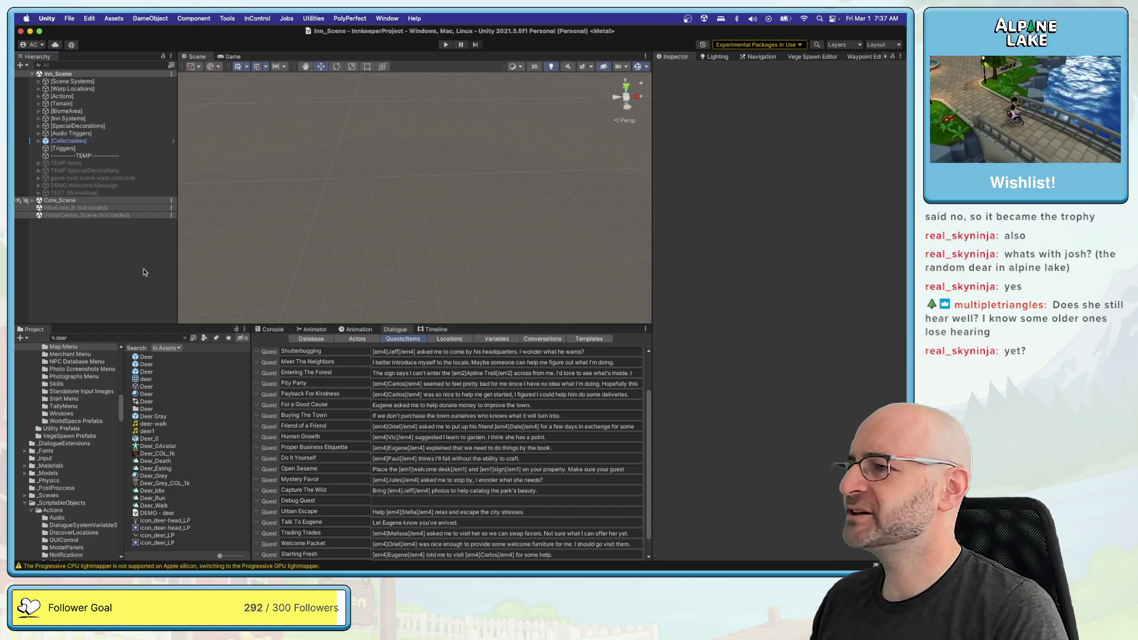
# Step: Enlarge the Scene view slightly and delete the 'deer' text from the Project search field
pyautogui.moveTo(199, 323); pyautogui.dragTo(201, 328)
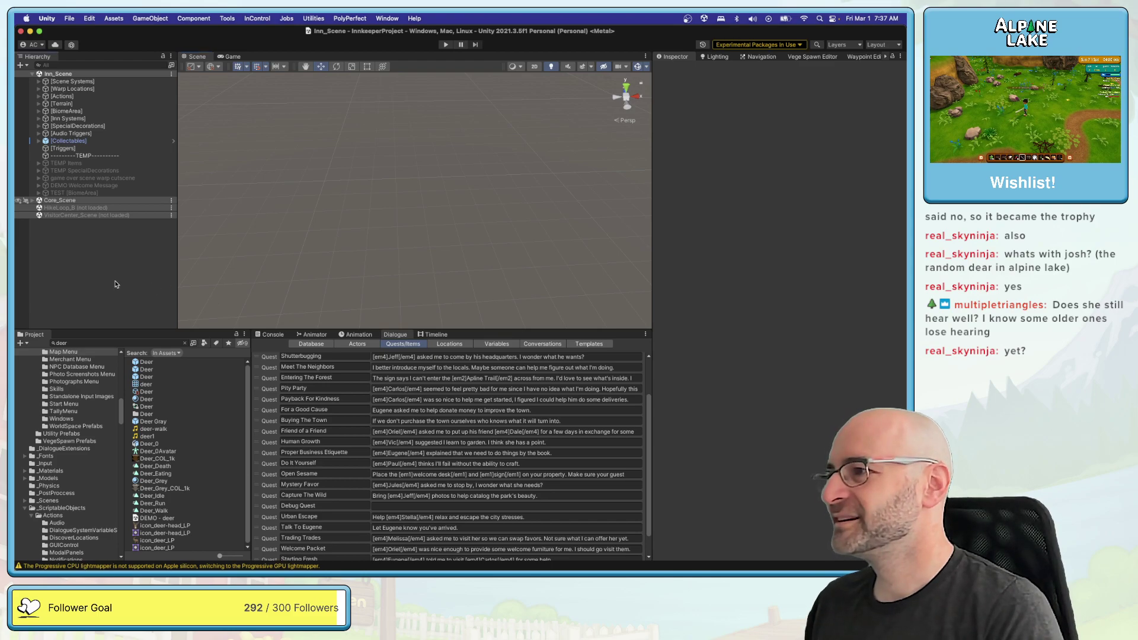
pyautogui.click(102, 343)
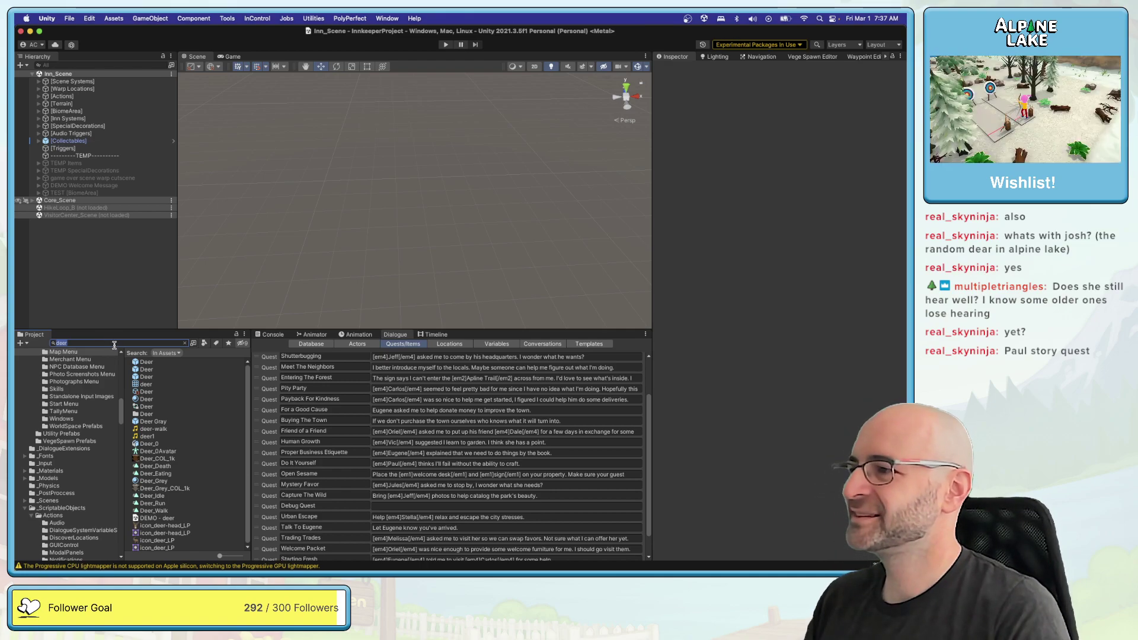
pyautogui.press('BackSpace')
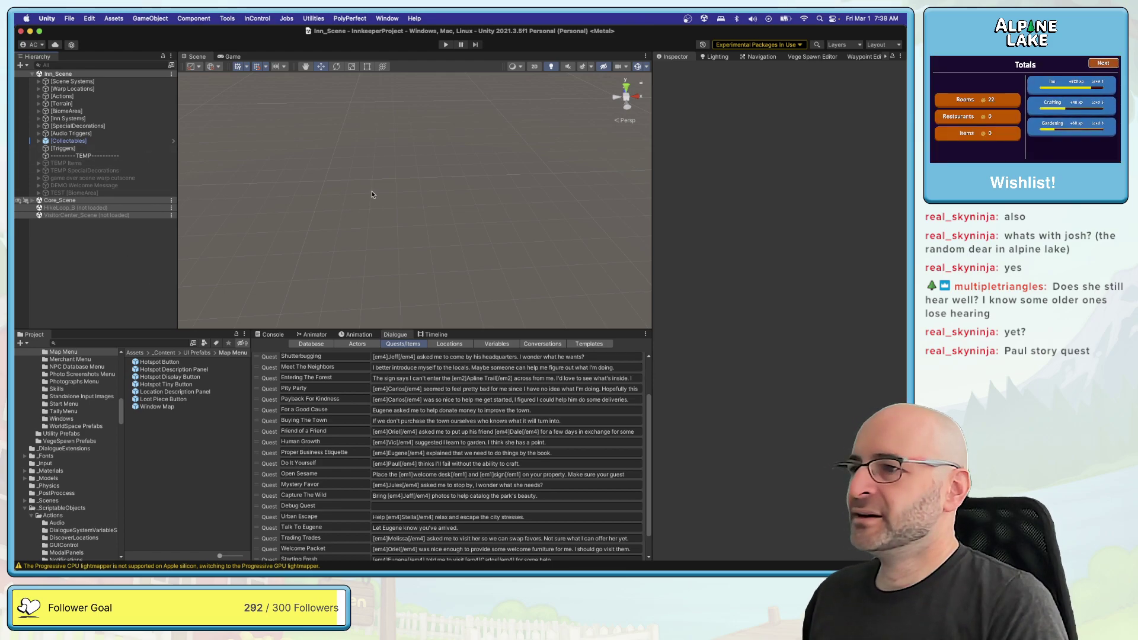
pyautogui.press('alt')
# Step: Search the Project for 'painting' and duplicate the four Decor Painting assets
pyautogui.click(148, 342)
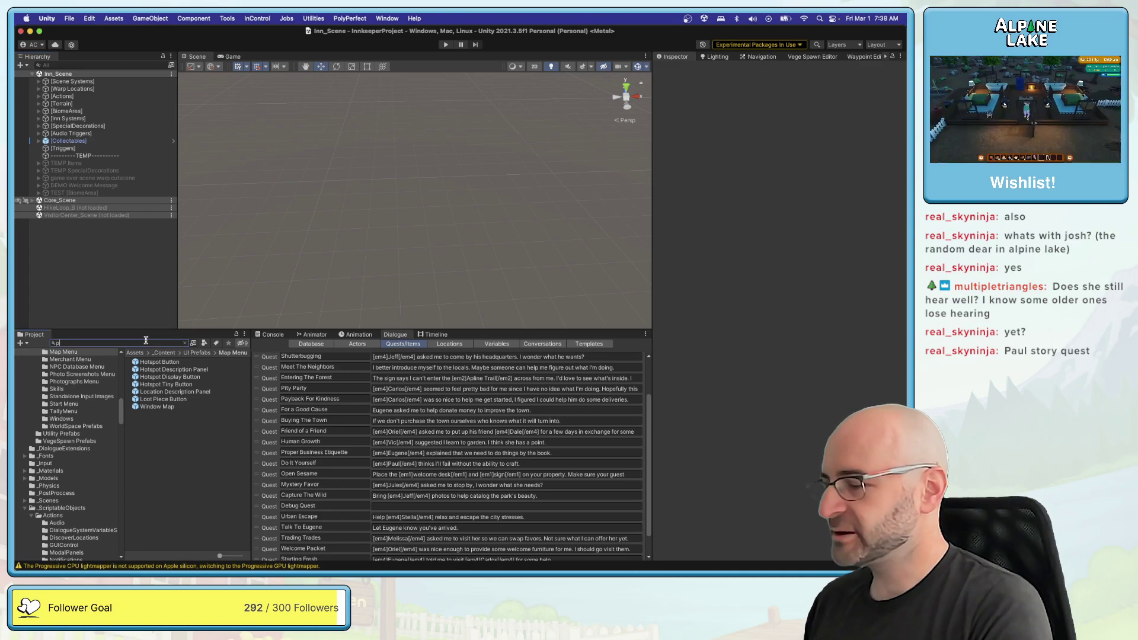
pyautogui.write('painting')
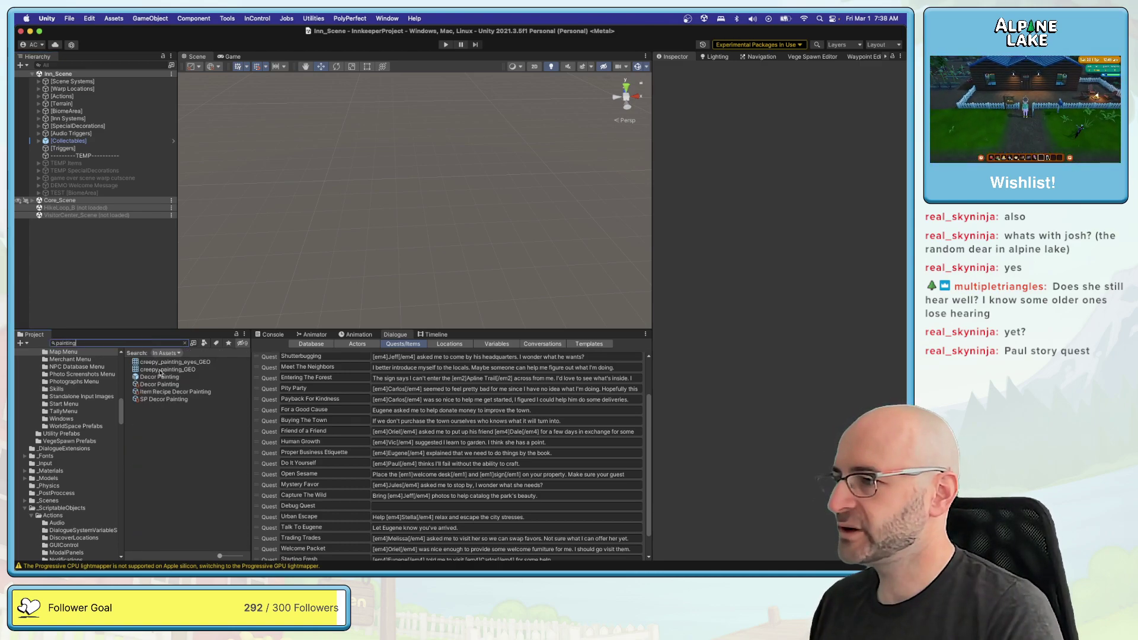
pyautogui.click(159, 377)
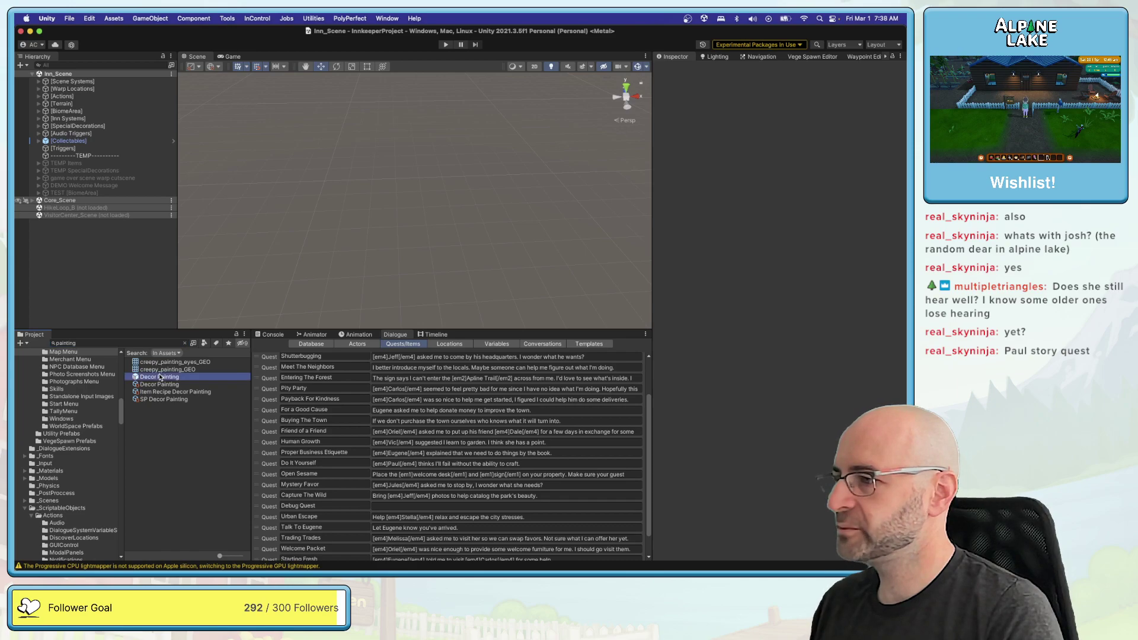
pyautogui.keyDown('shift'); pyautogui.click(160, 399); pyautogui.keyUp('shift')
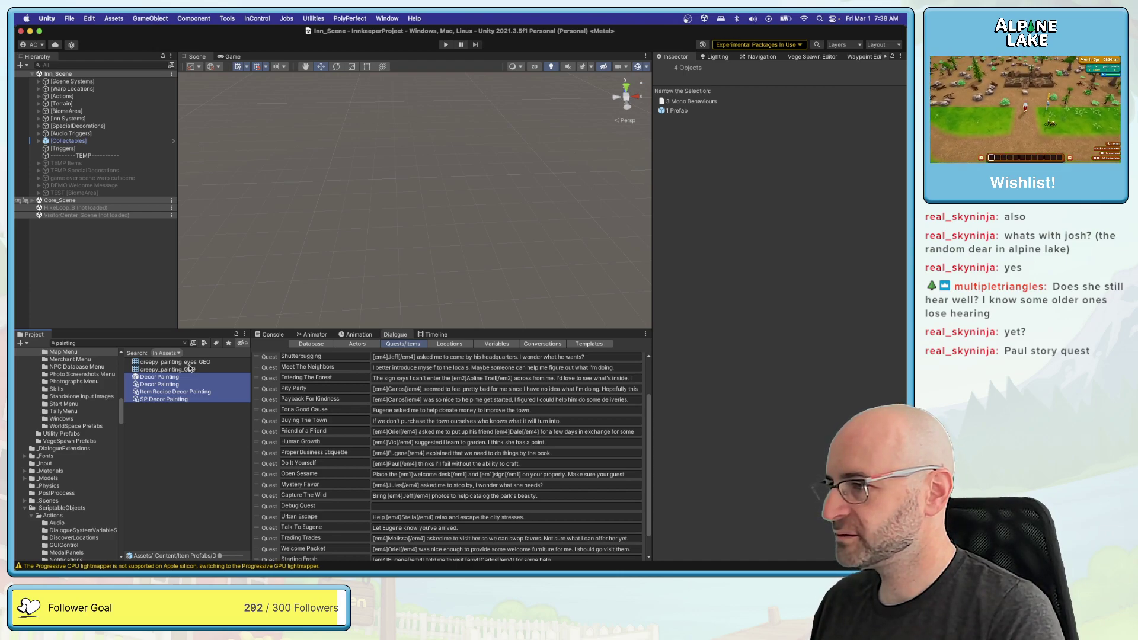
pyautogui.press('super+d')
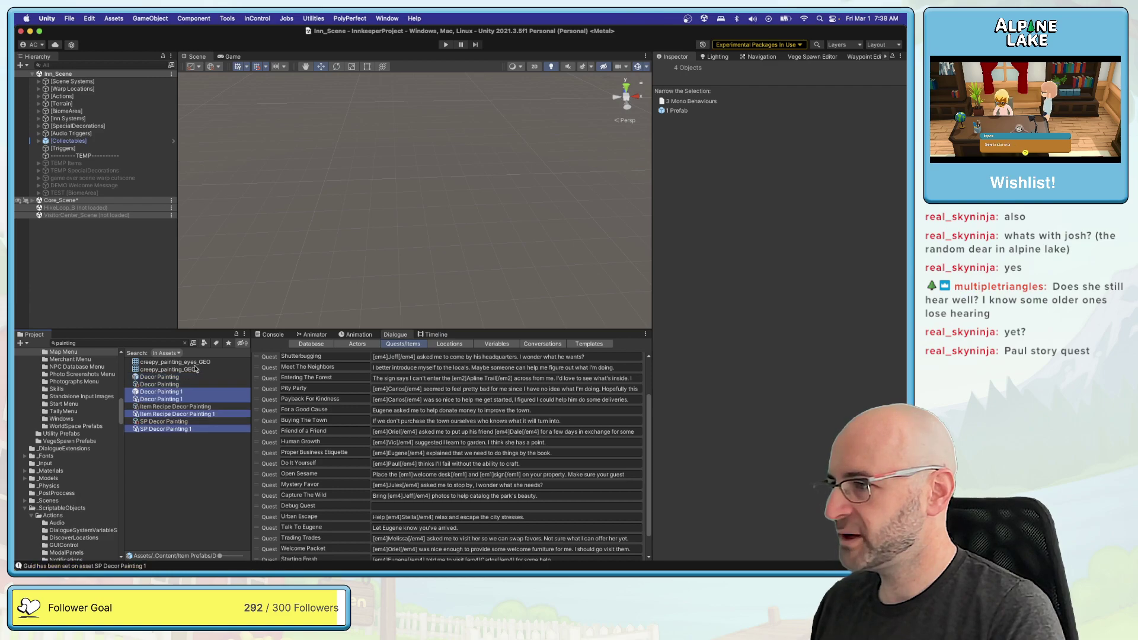
# Step: Rename the copied prefab to 'Decor Creepy Painting'
pyautogui.click(166, 393)
pyautogui.press('Return')
pyautogui.write('Decor Creepy Painting')
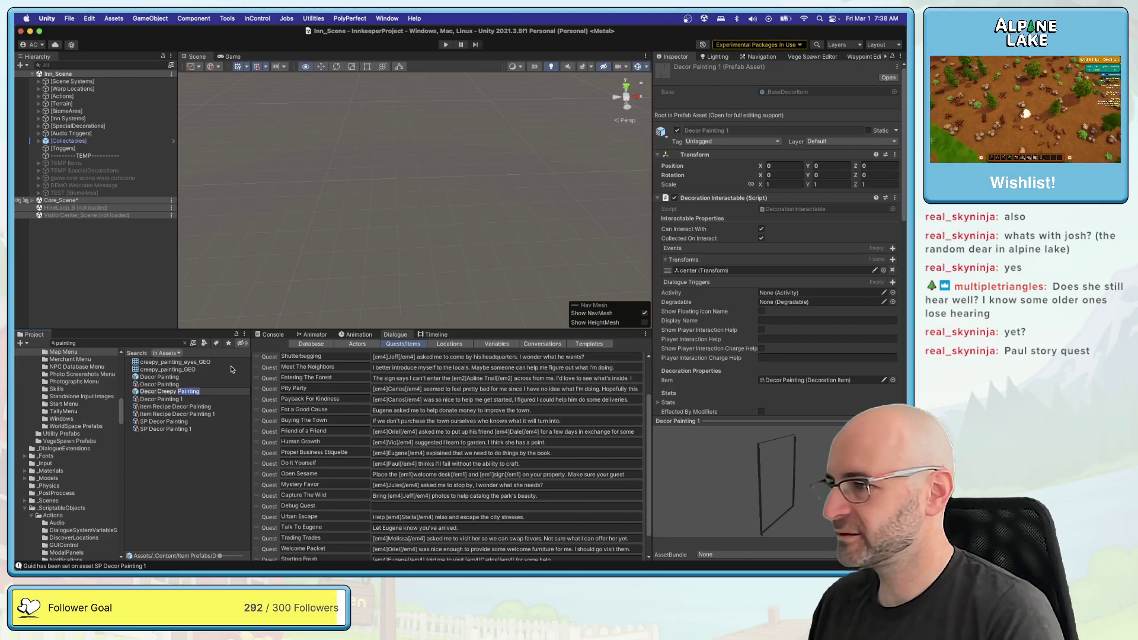
pyautogui.press('Return')
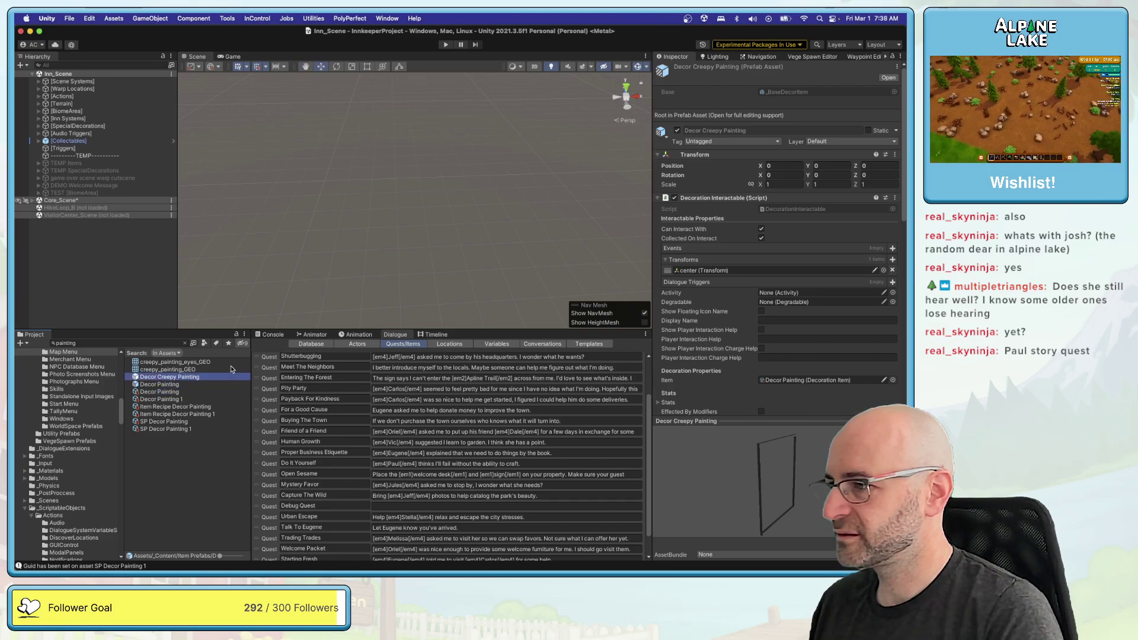
pyautogui.press('Down')
pyautogui.press('Down')
pyautogui.press('Down')
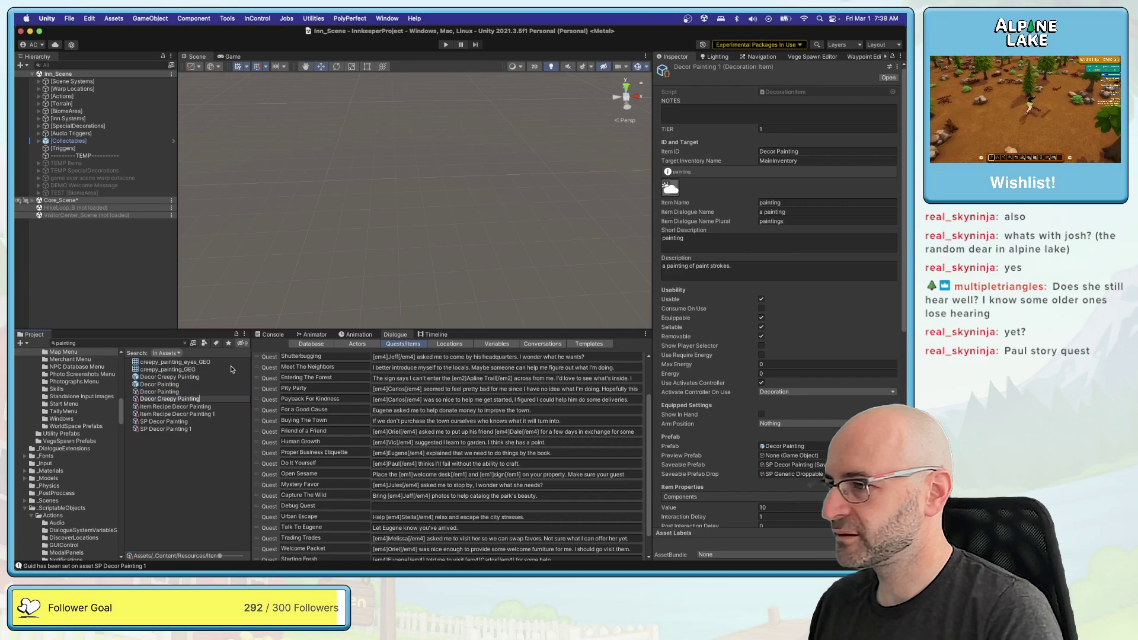
pyautogui.press('Down')
pyautogui.press('Down')
pyautogui.press('Down')
pyautogui.press('Up')
# Step: Rename the copied recipe and saveable prefab to their Creepy Painting names, e.g. 'SP Decor Creepy Painting'
pyautogui.press('Return')
pyautogui.press('Right')
pyautogui.hotkey('alt', 'shift', 'Left')
pyautogui.hotkey('alt', 'shift', 'Left')
pyautogui.write('Creepy Painting')
pyautogui.press('Return')
pyautogui.press('Down')
pyautogui.press('Down')
pyautogui.press('Down')
pyautogui.press('Return')
pyautogui.write('Creepy Painting')
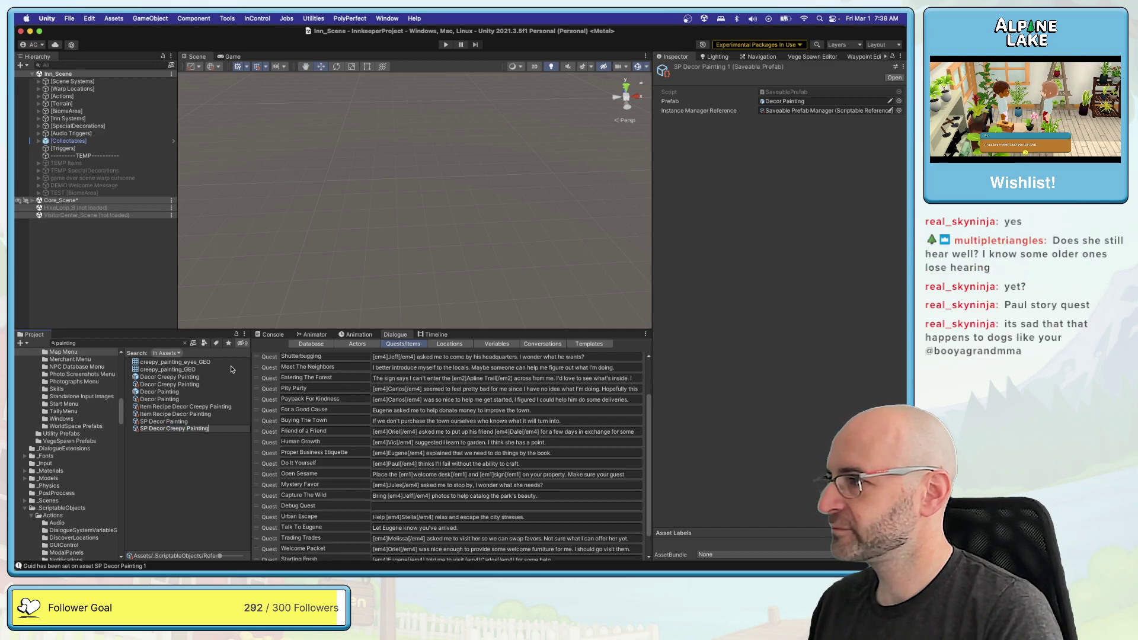
pyautogui.press('Return')
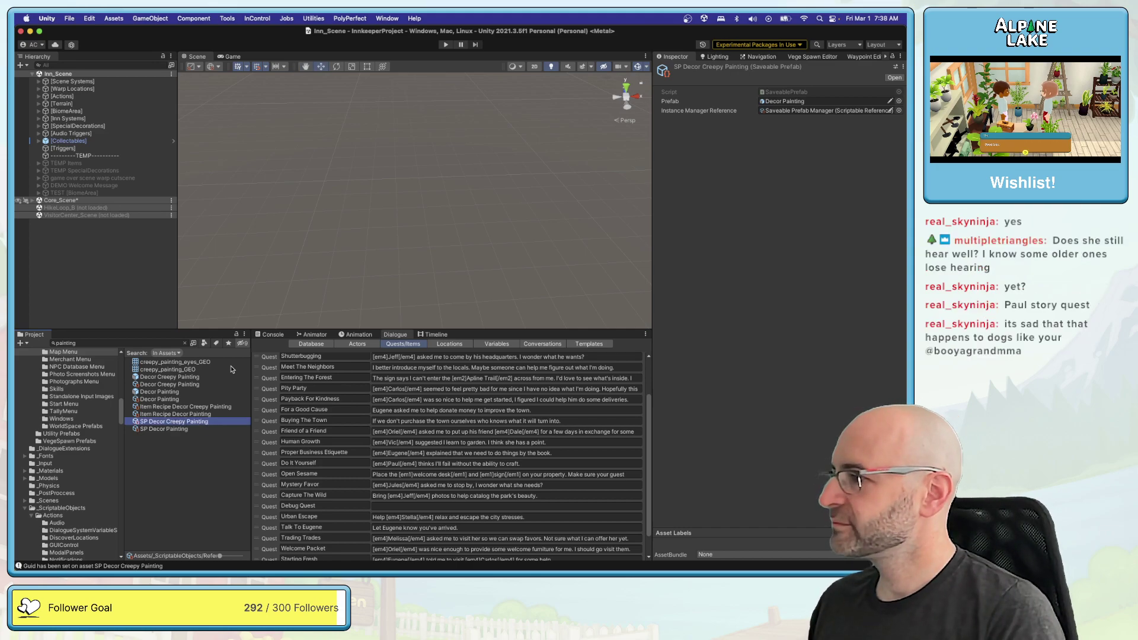
# Step: Filter the Project by 'Creepy Painting' and select the Decor Creepy Painting prefab
pyautogui.click(174, 342)
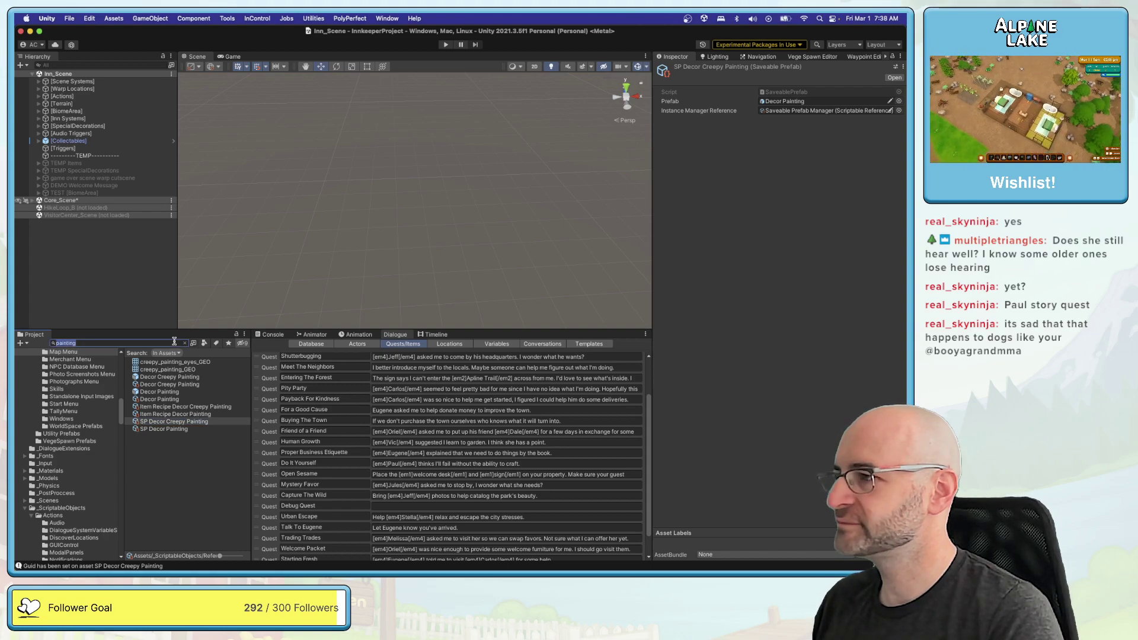
pyautogui.write('Creepy Painting')
pyautogui.click(166, 378)
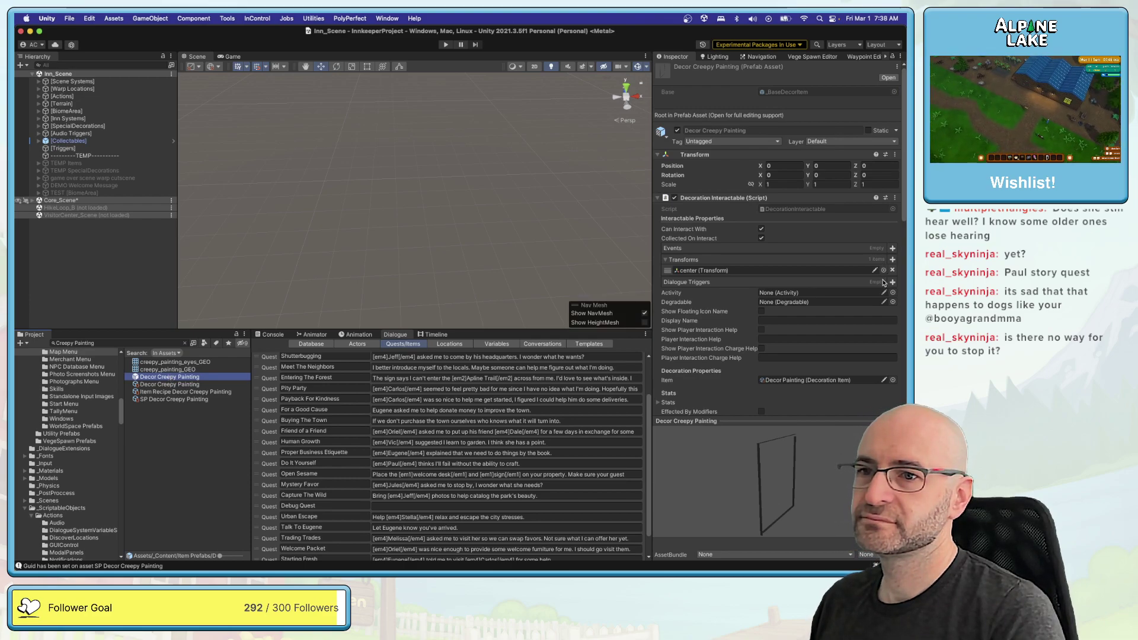
# Step: Assign the Decor Creepy Painting item to the prefab's Item field
pyautogui.click(894, 380)
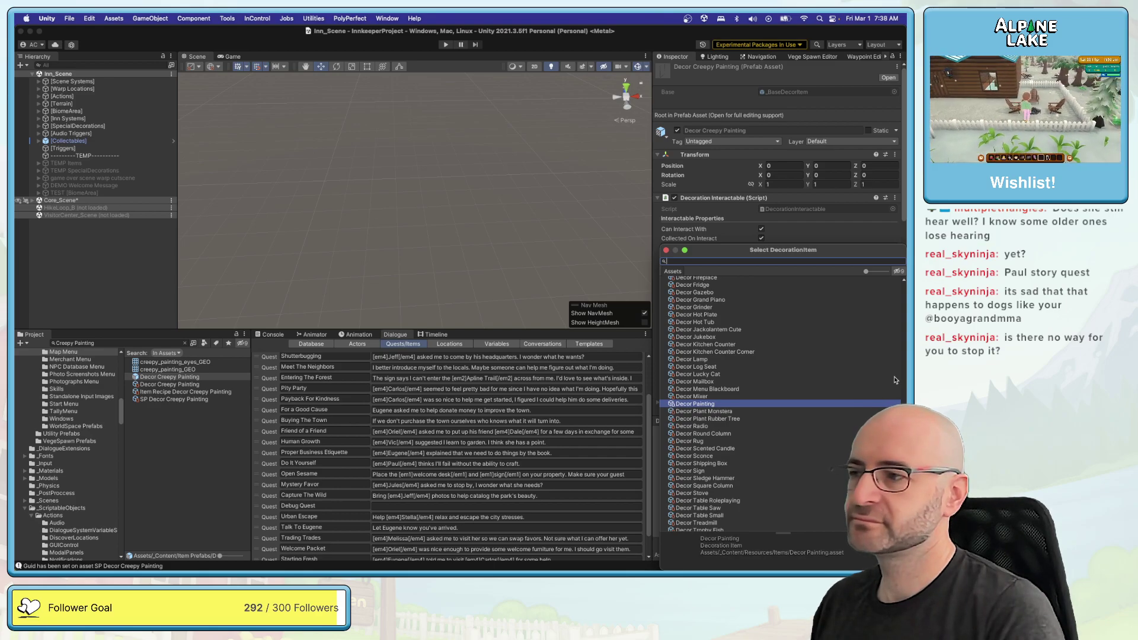
pyautogui.write('Creepy Painting')
pyautogui.press('Down')
pyautogui.press('Return')
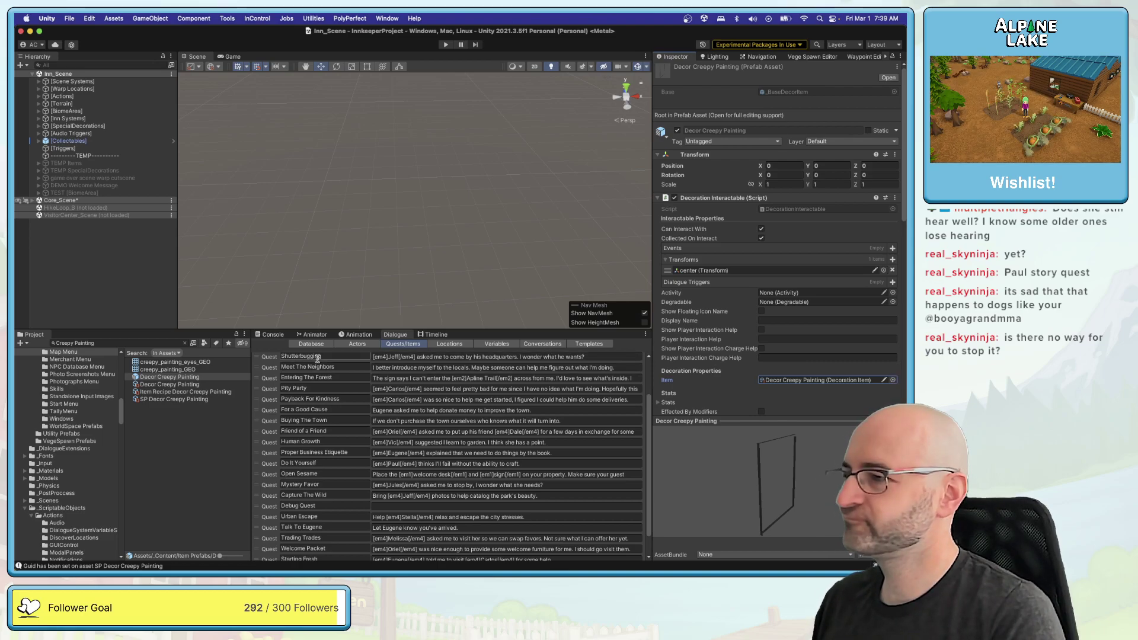
# Step: Set the item's ID to 'Decor Creepy Painting', name to 'creepy painting' and edit its dialogue name
pyautogui.click(170, 384)
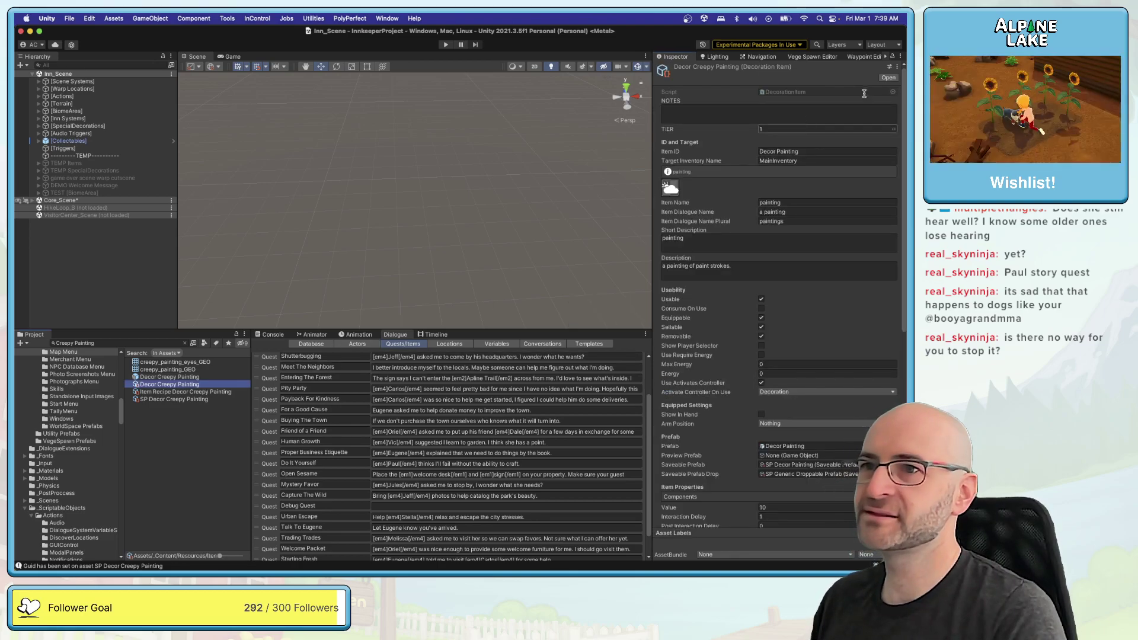
pyautogui.click(841, 150)
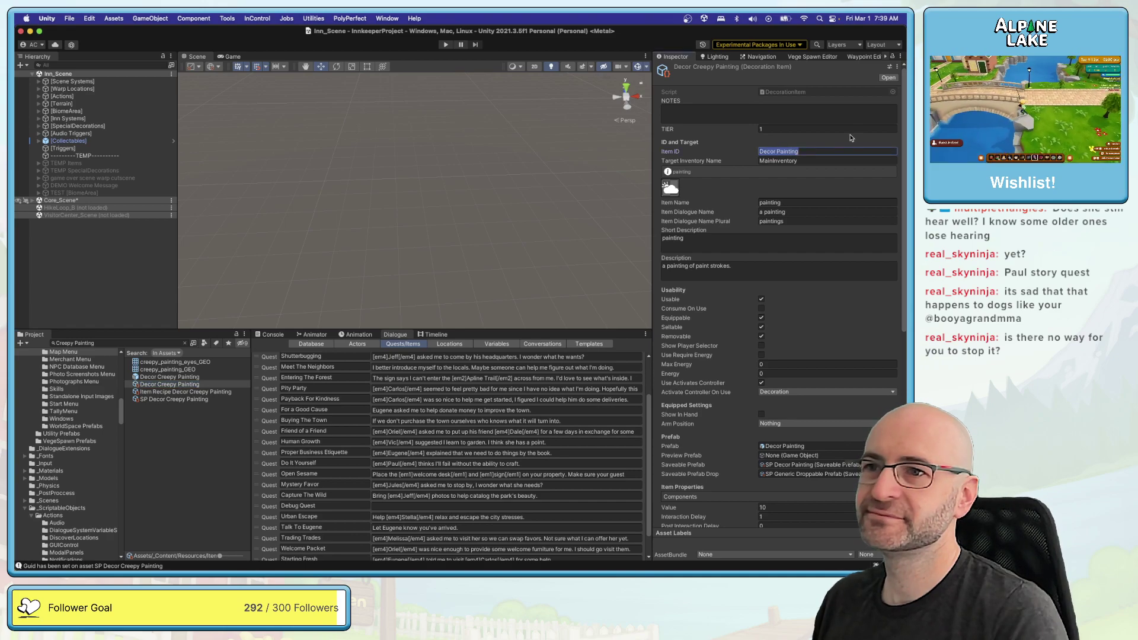
pyautogui.write('Decor Creepy Painting')
pyautogui.click(795, 201)
pyautogui.write('cree')
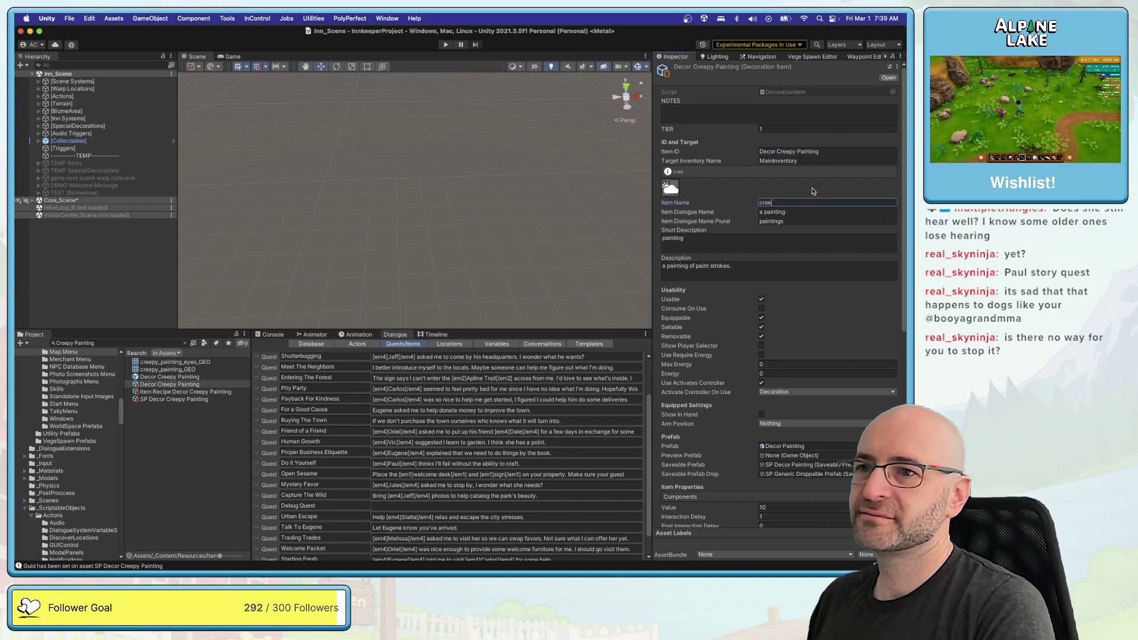
pyautogui.write('py painting')
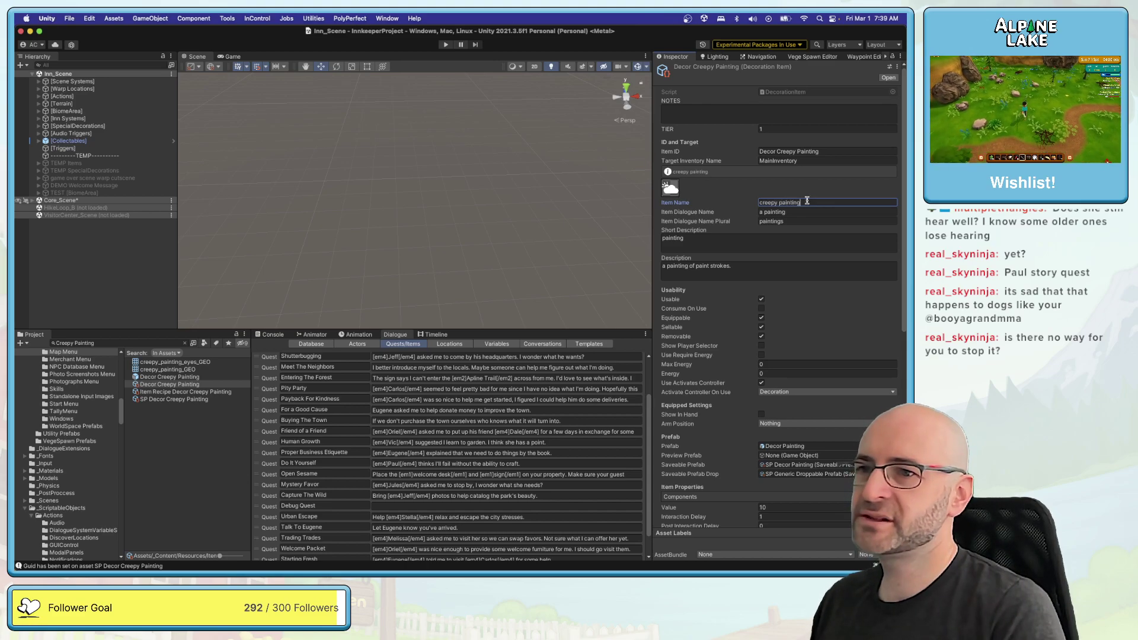
pyautogui.doubleClick(819, 211)
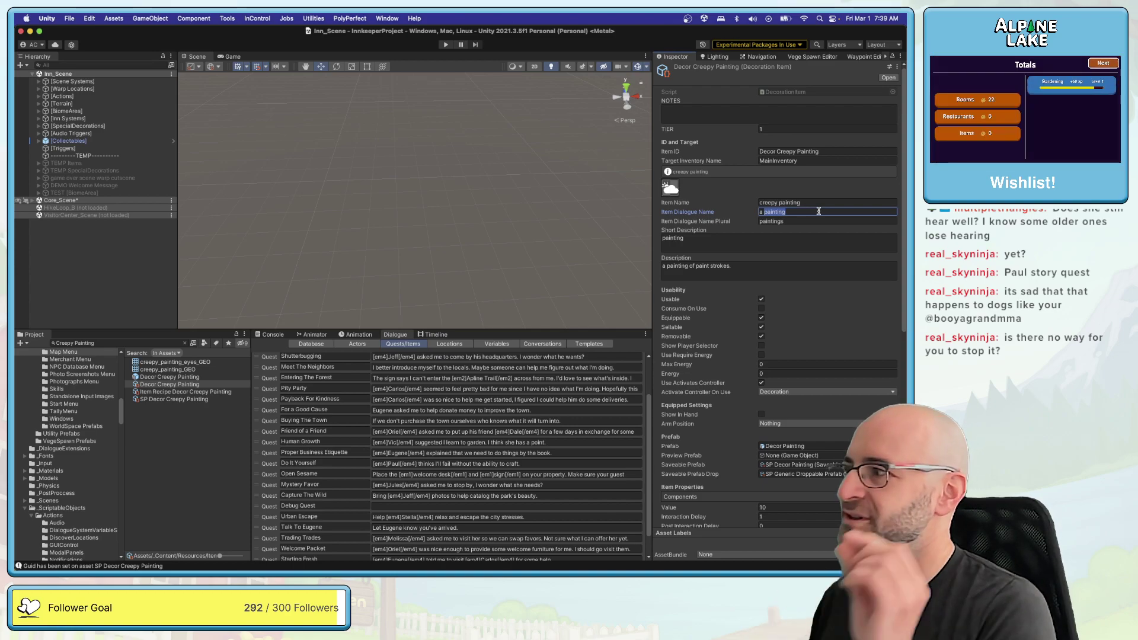
pyautogui.write('creepy pain')
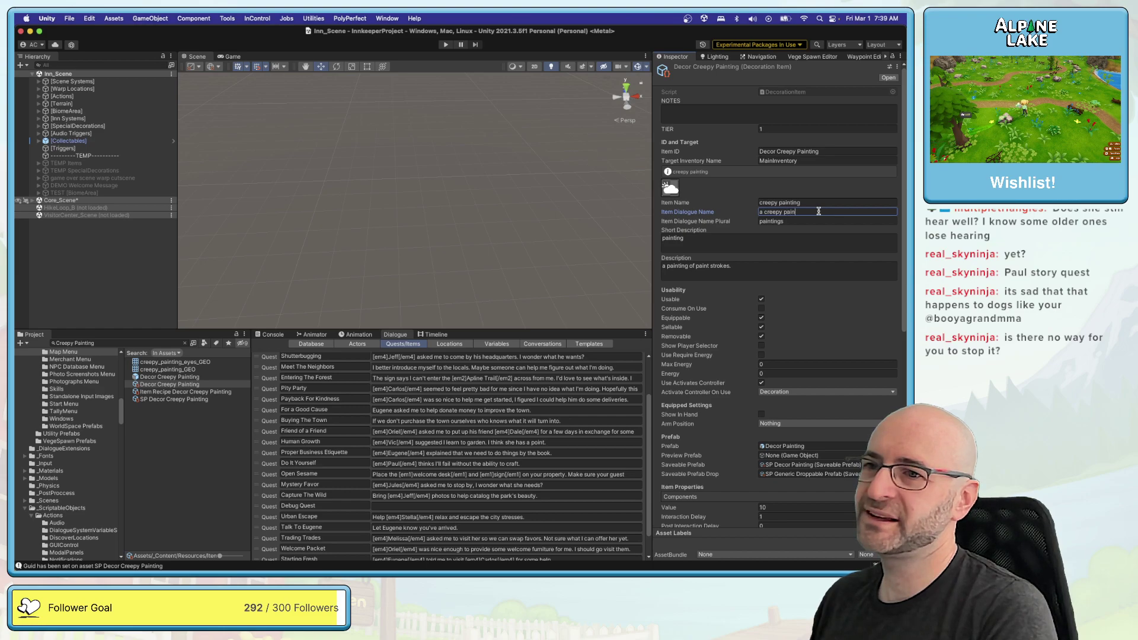
pyautogui.click(811, 219)
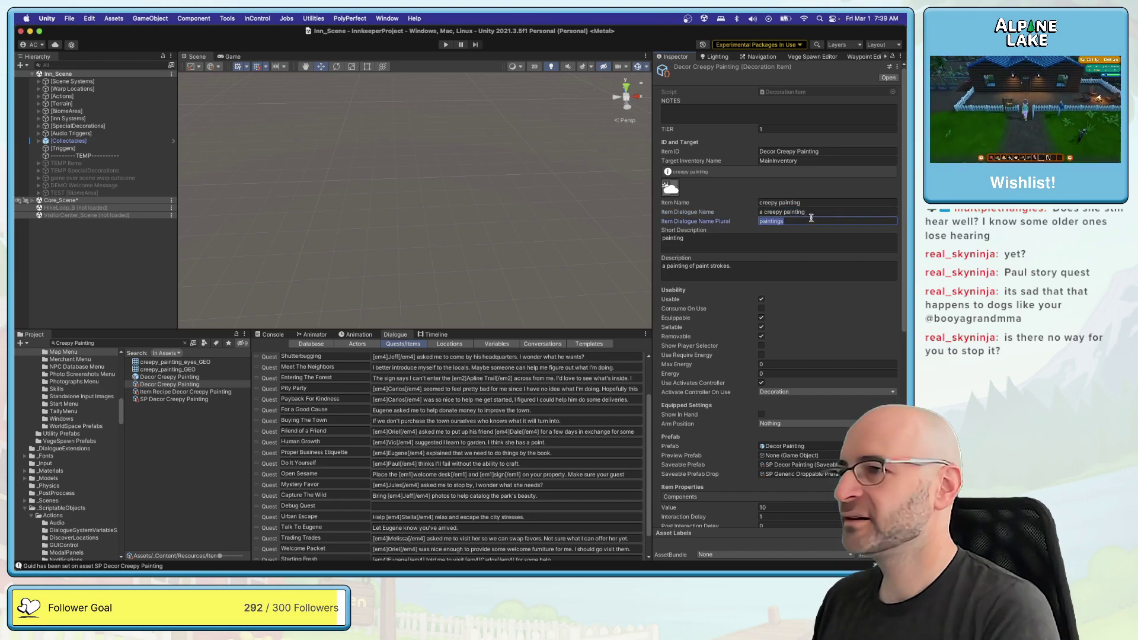
# Step: Finish the dialogue name and set the description to 'I can't help but feel the eyes are following me'
pyautogui.write('creepy')
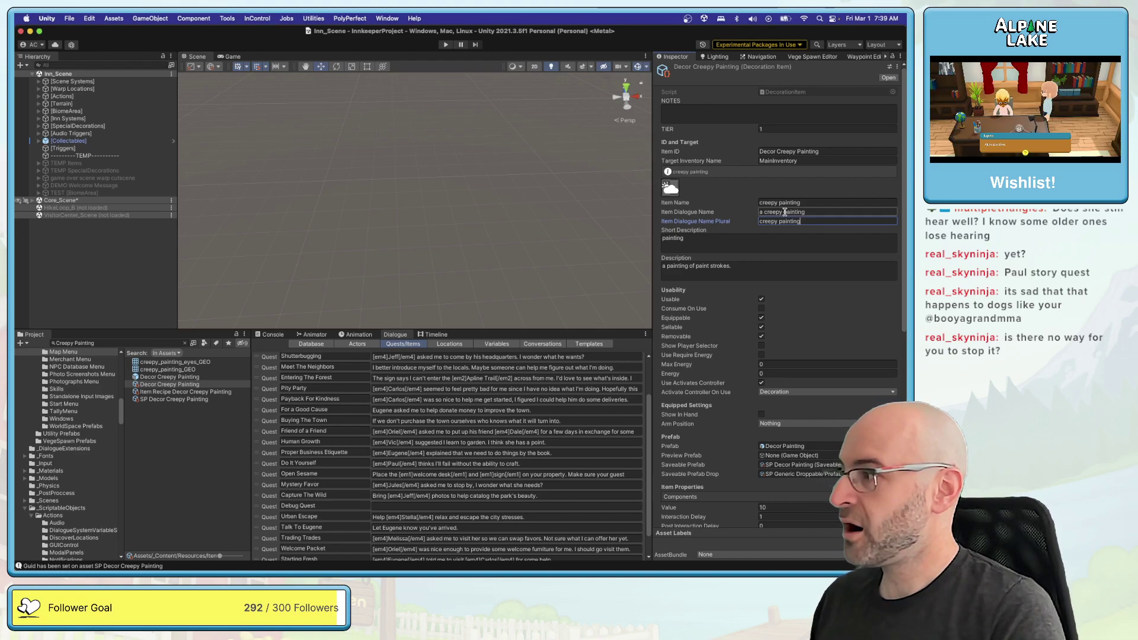
pyautogui.click(770, 274)
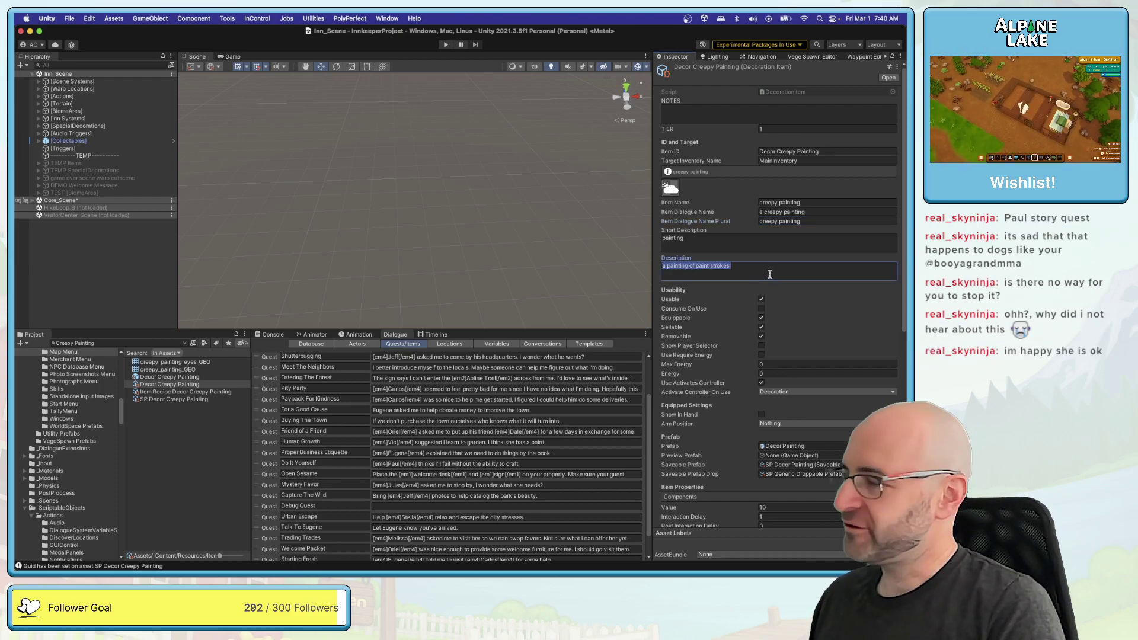
pyautogui.click(770, 273)
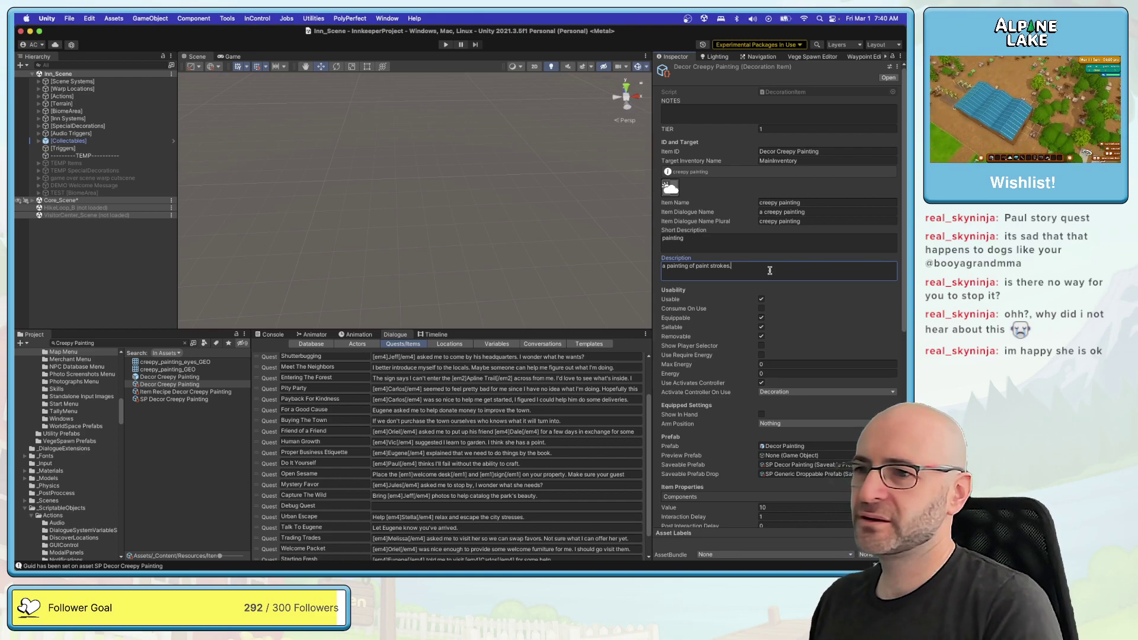
pyautogui.press('super+a')
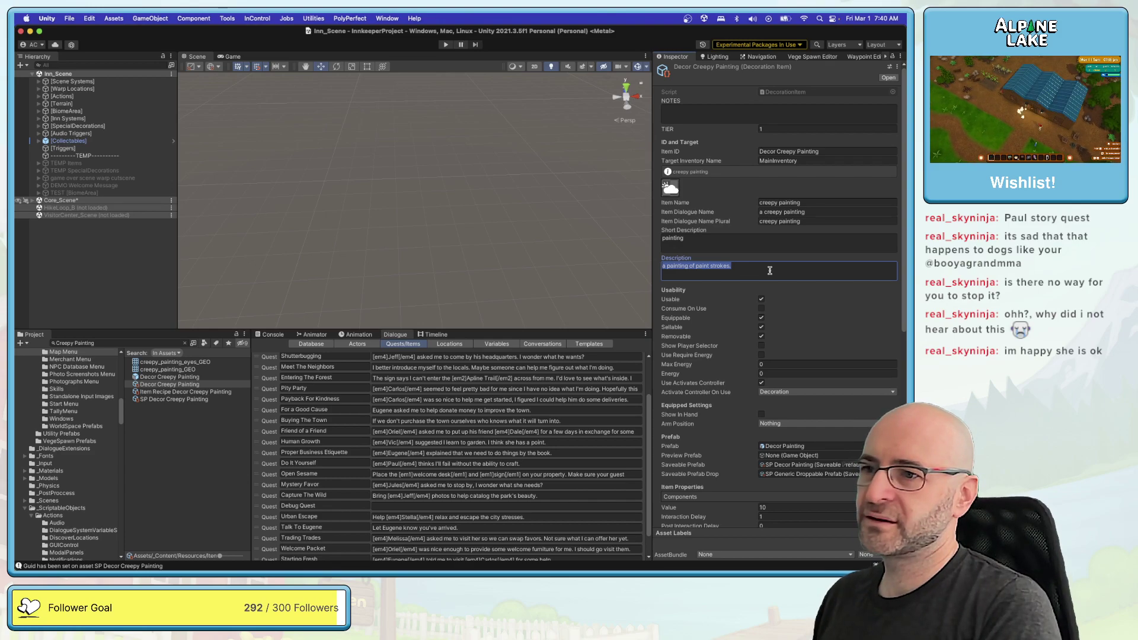
pyautogui.write("i can't help")
pyautogui.press('super+a')
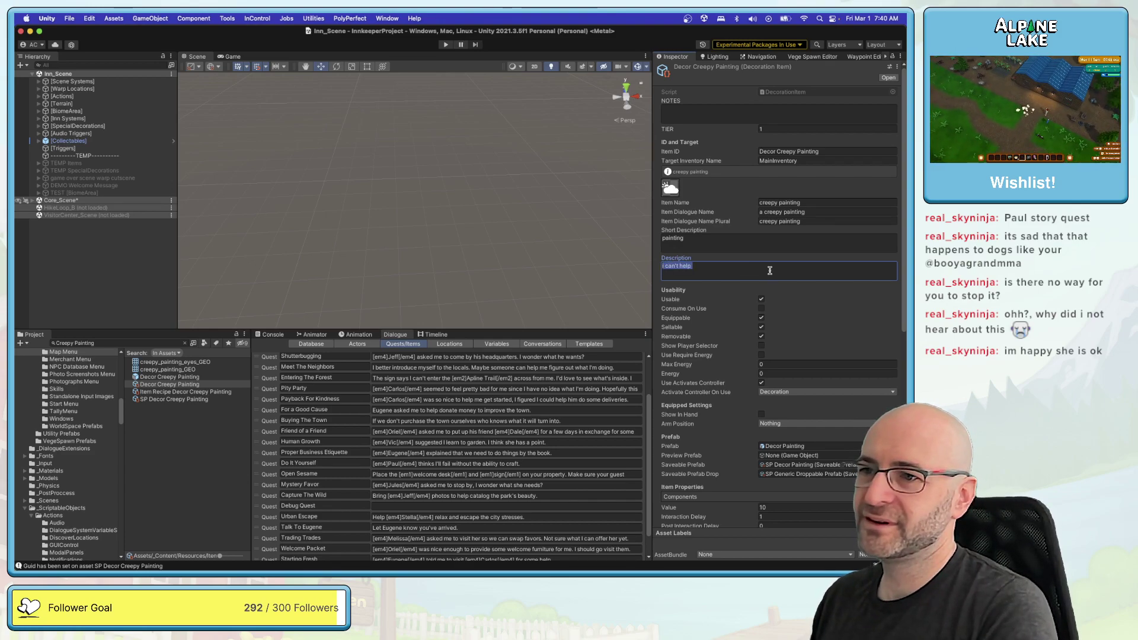
pyautogui.write("I can't help bu")
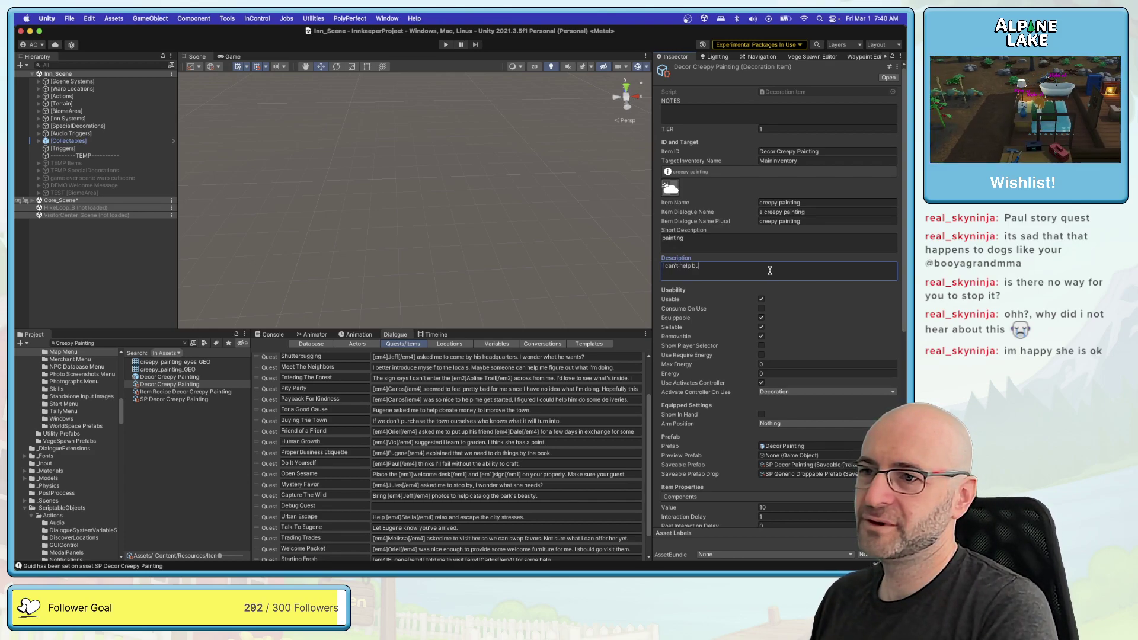
pyautogui.write('t feel the eyes are following me')
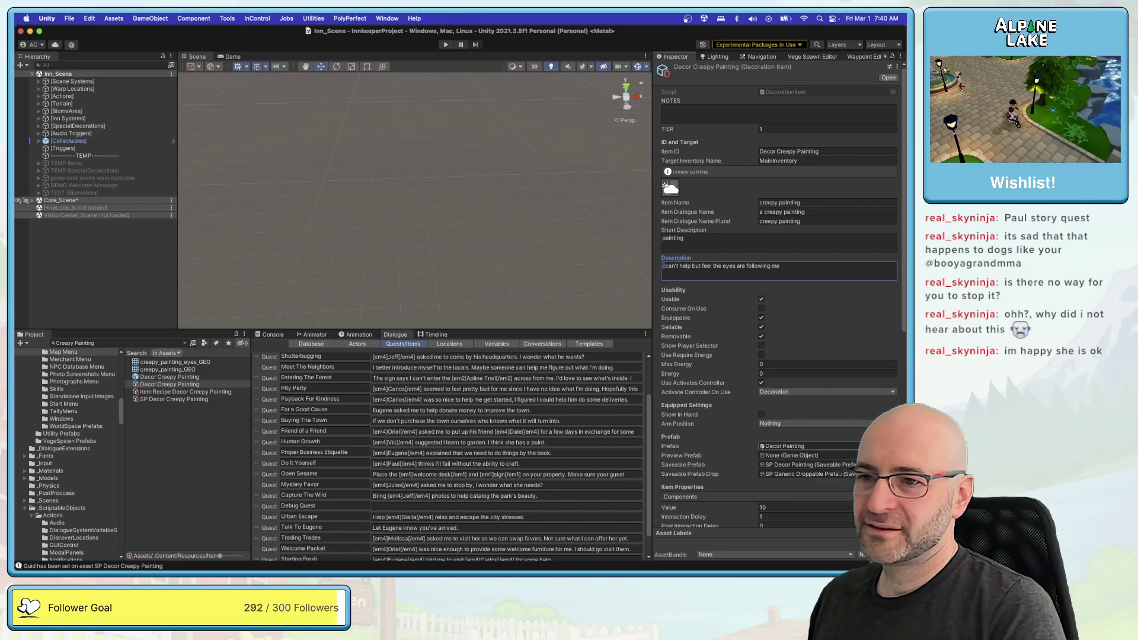
# Step: Set the item's Prefab field to Decor Creepy Painting
pyautogui.click(893, 447)
pyautogui.write('Creepy Painting')
pyautogui.press('Down')
pyautogui.press('Return')
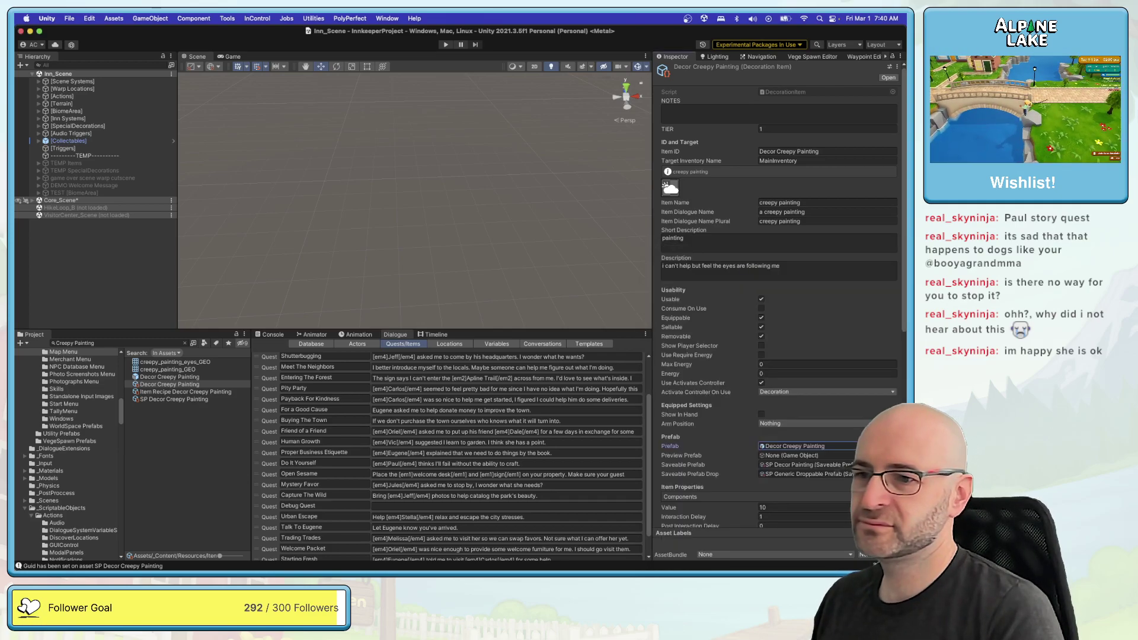
# Step: Set the item's Saveable Prefab to SP Decor Creepy Painting
pyautogui.scroll(-5, 897, 347)
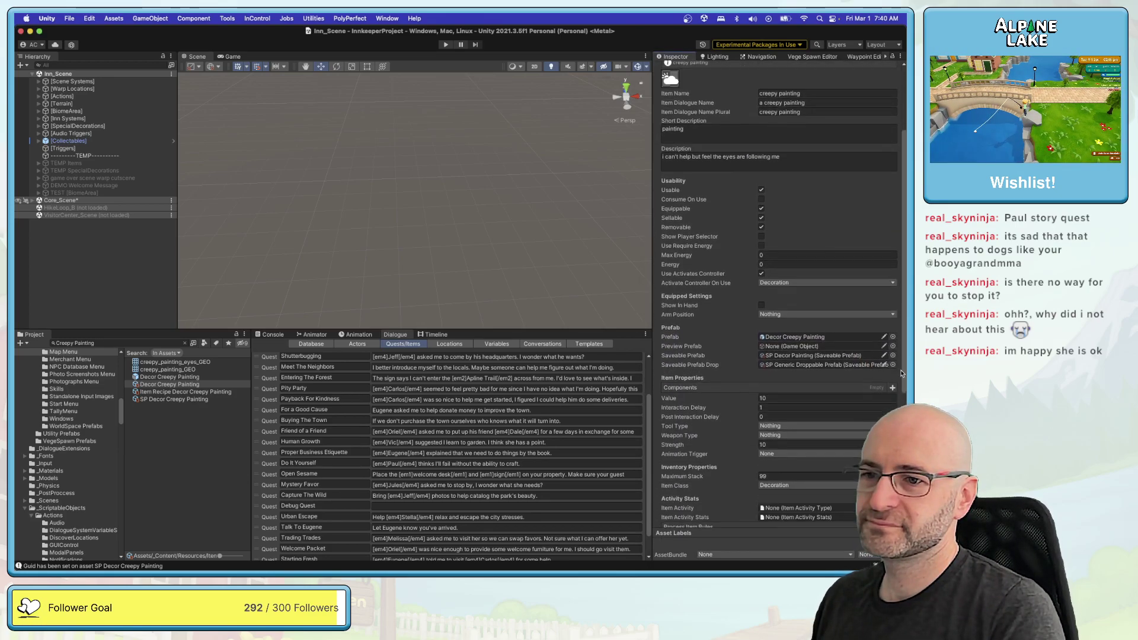
pyautogui.click(893, 348)
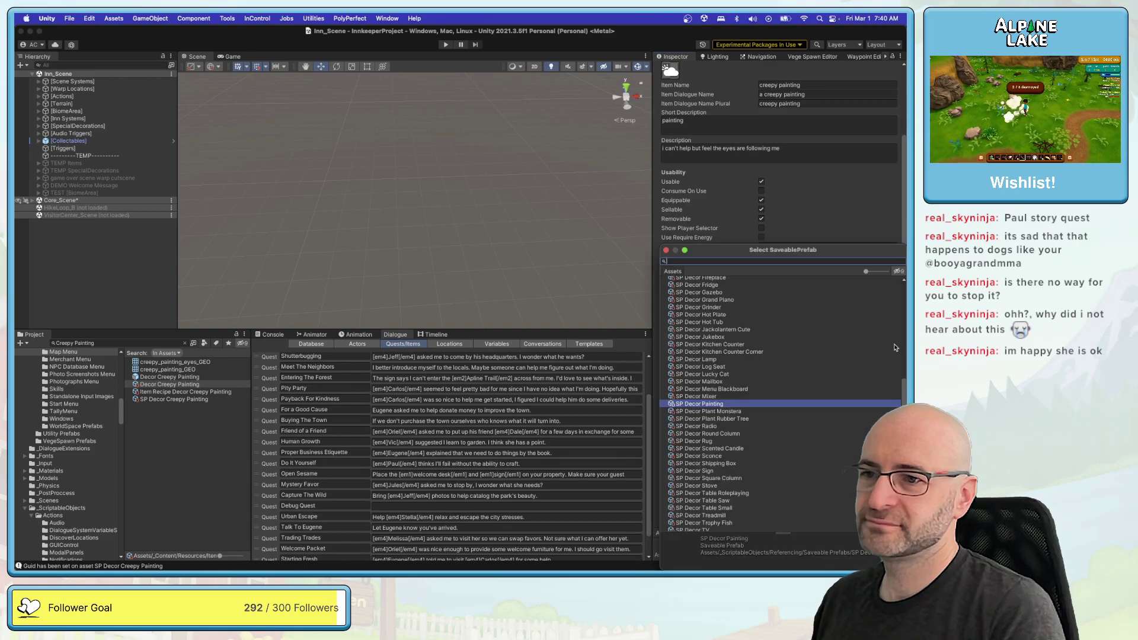
pyautogui.write('Creepy Painting')
pyautogui.press('Down')
pyautogui.press('Return')
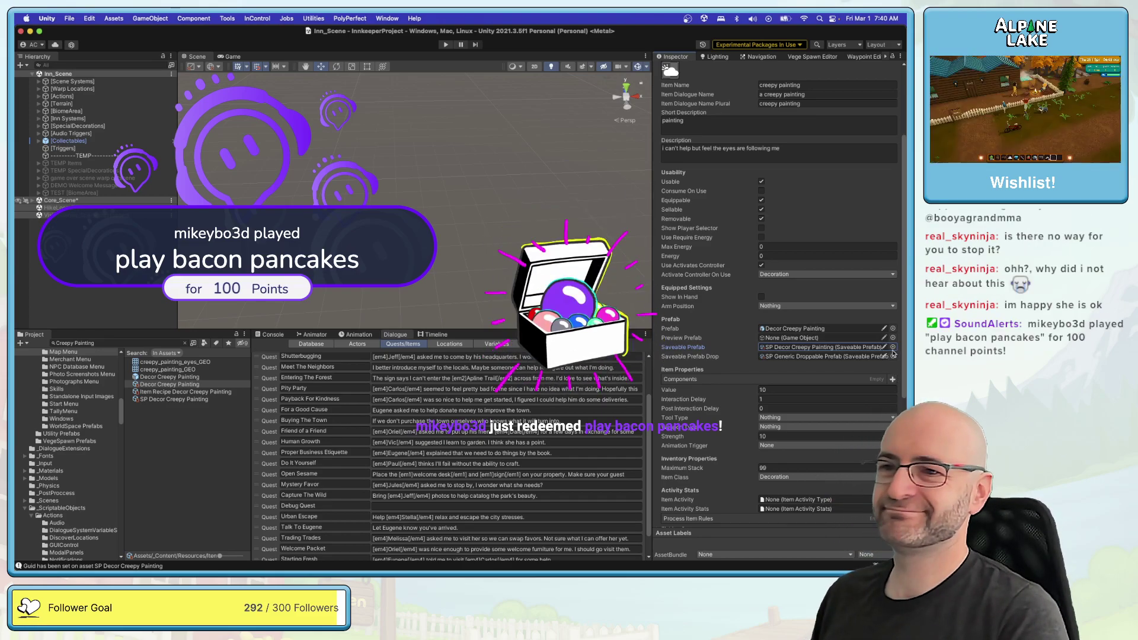
# Step: Set the Item Recipe Decor Creepy Painting's result item to Decor Creepy Painting
pyautogui.scroll(-3, 746, 408)
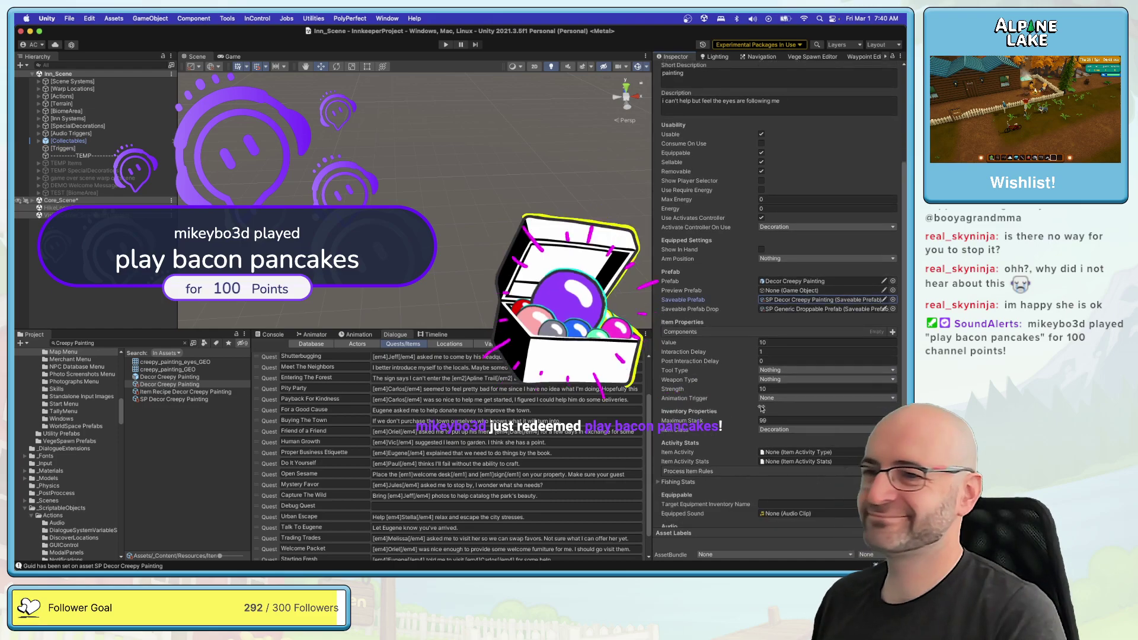
pyautogui.scroll(-4, 729, 411)
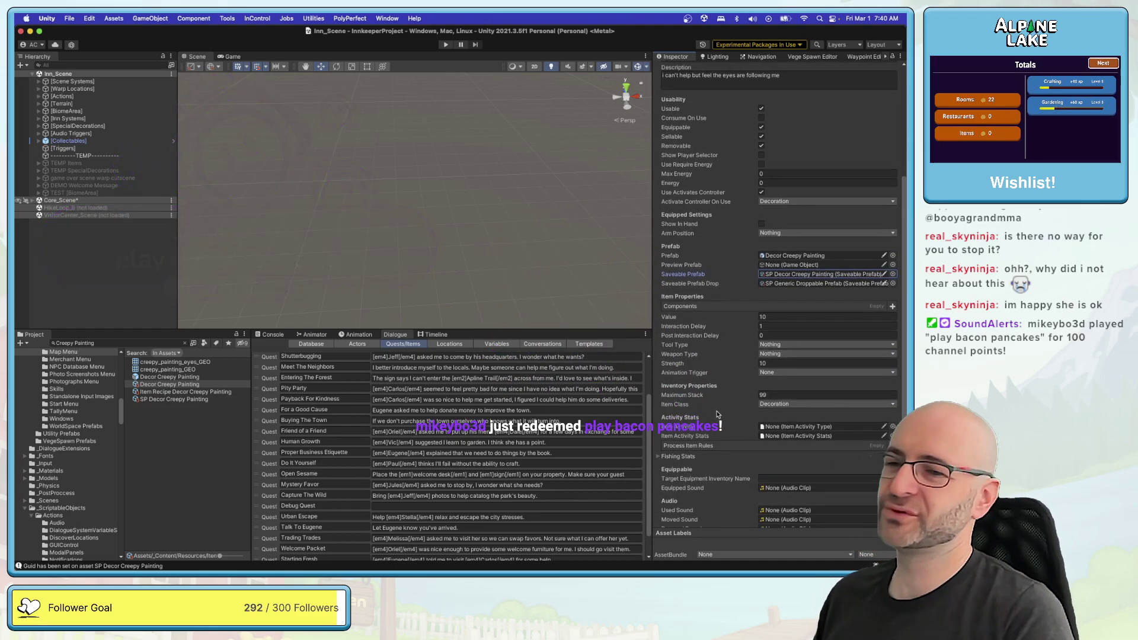
pyautogui.scroll(-1, 715, 415)
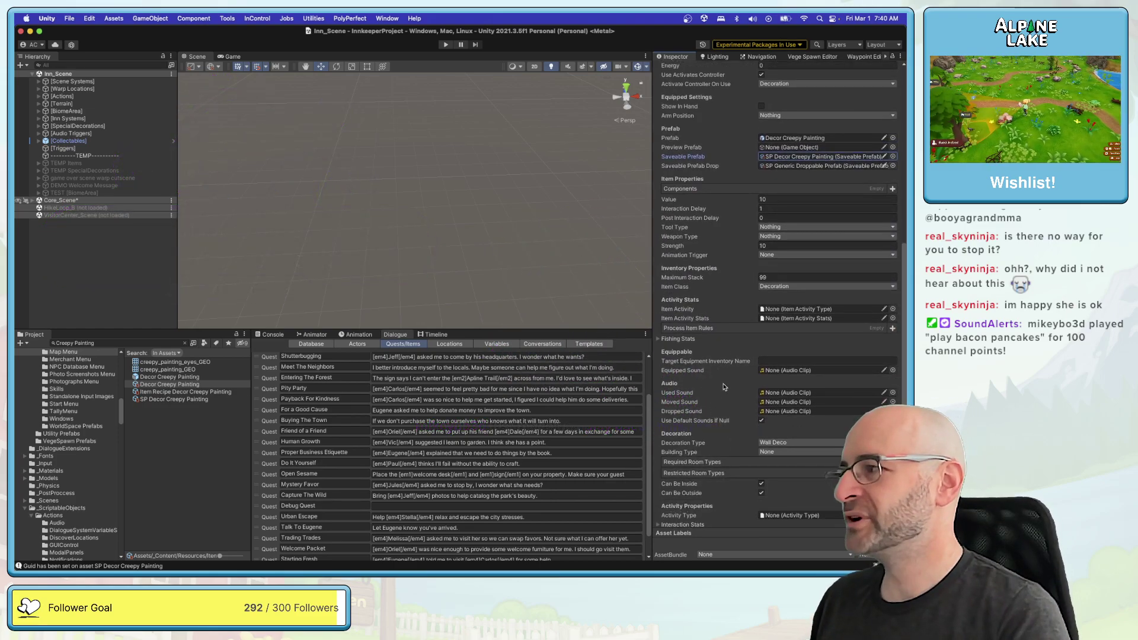
pyautogui.scroll(-2, 723, 387)
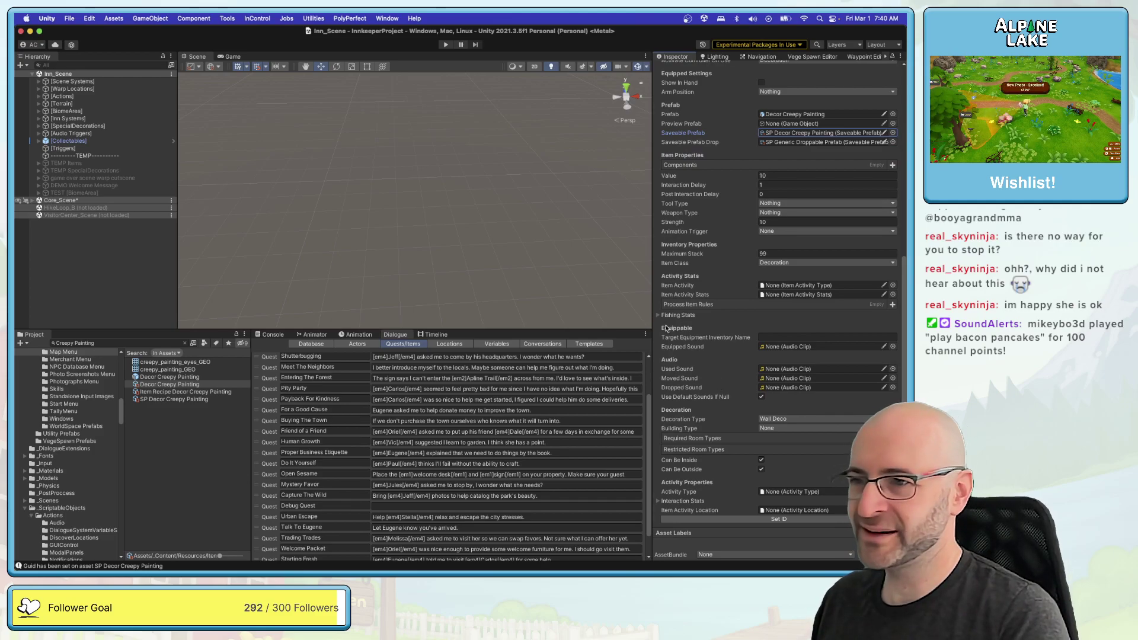
pyautogui.click(241, 392)
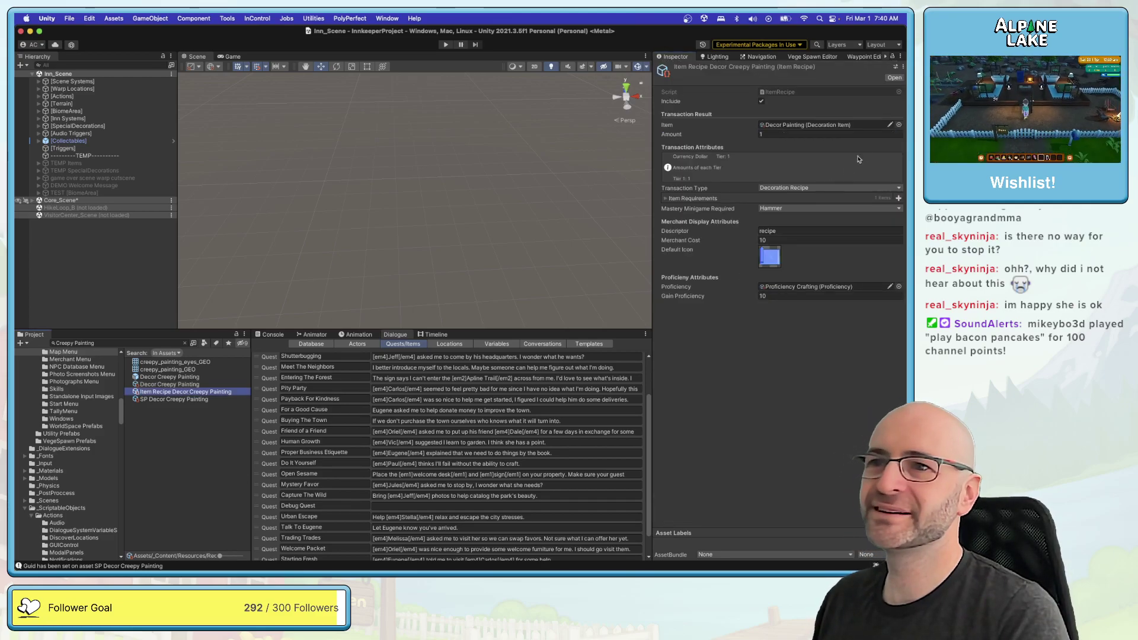
pyautogui.click(898, 125)
pyautogui.write('Creepy Painting')
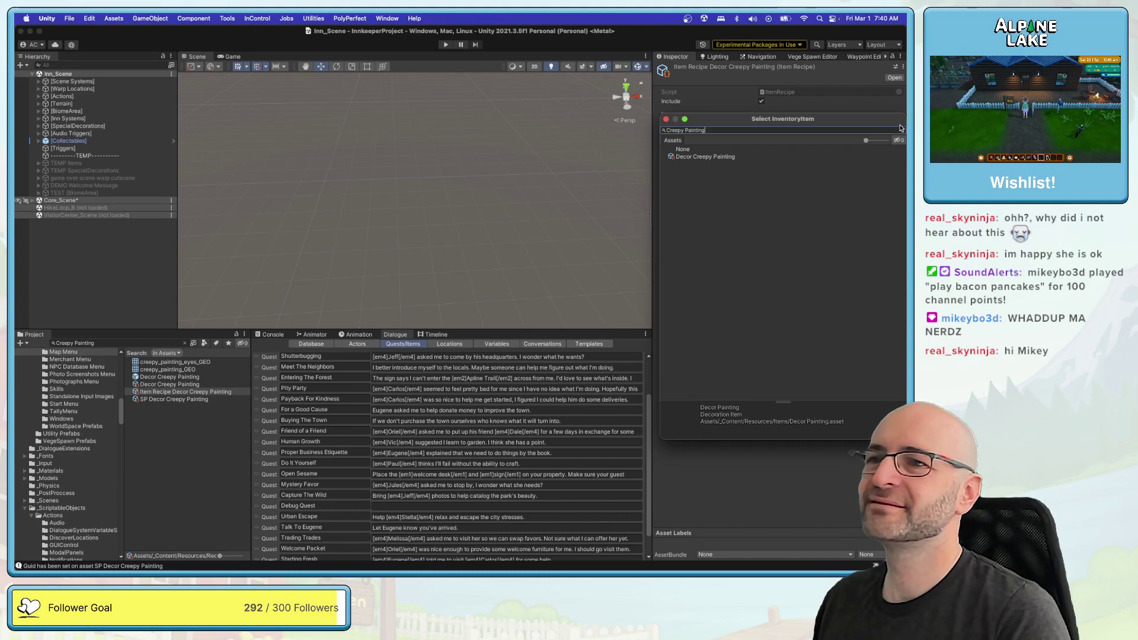
pyautogui.press('Down')
pyautogui.press('Return')
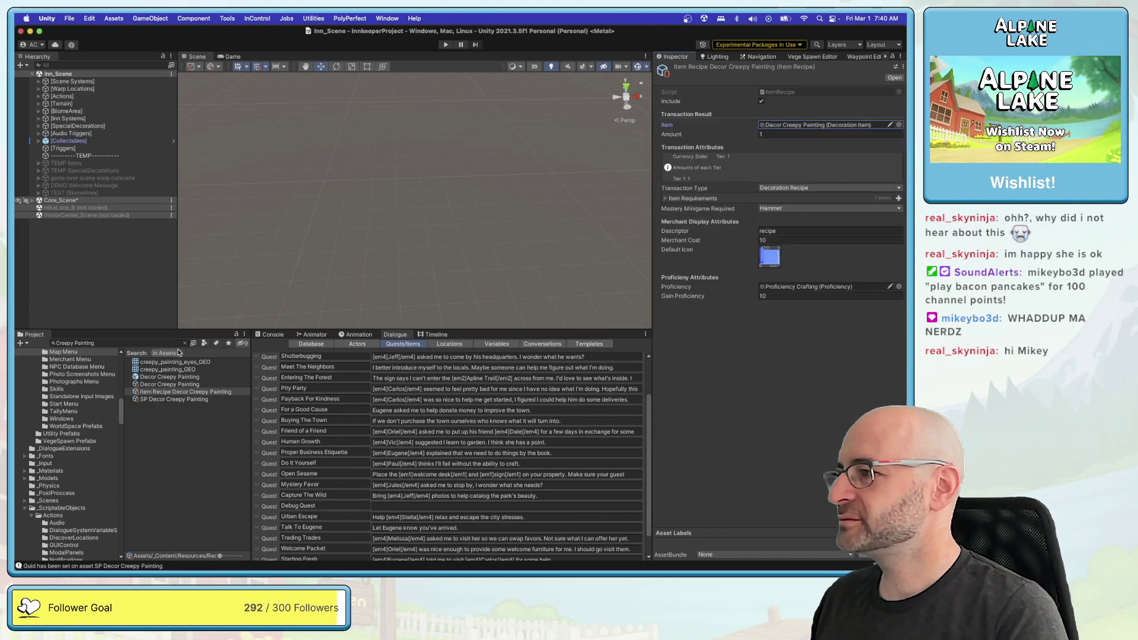
# Step: Point SP Decor Creepy Painting's Prefab reference to Decor Creepy Painting, then recheck the recipe
pyautogui.click(169, 400)
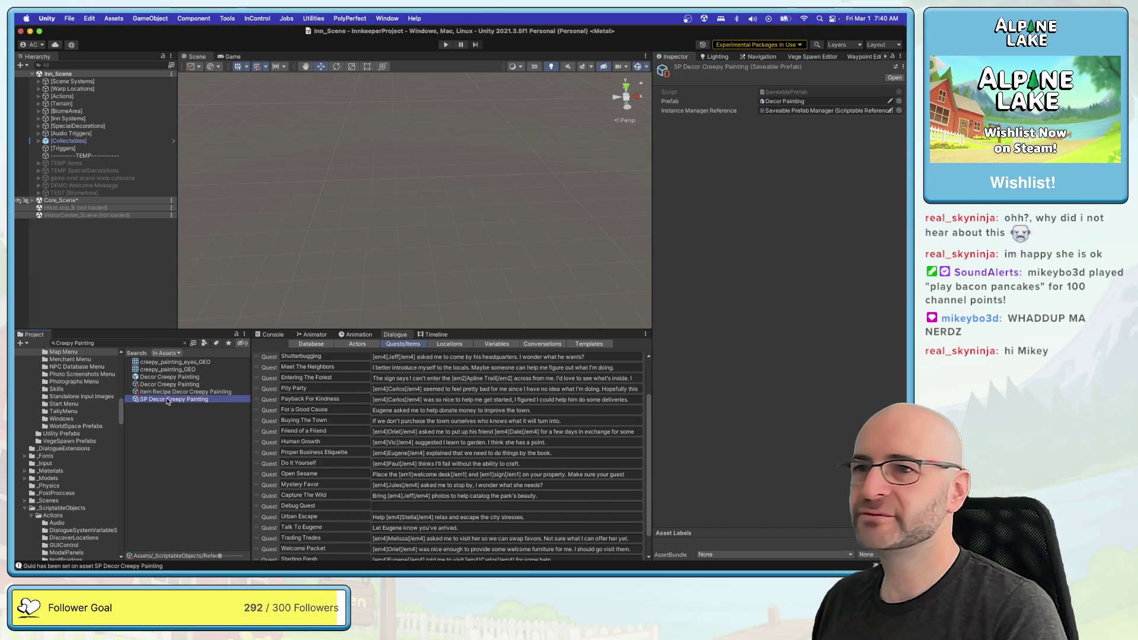
pyautogui.click(899, 101)
pyautogui.write('Creepy Painting')
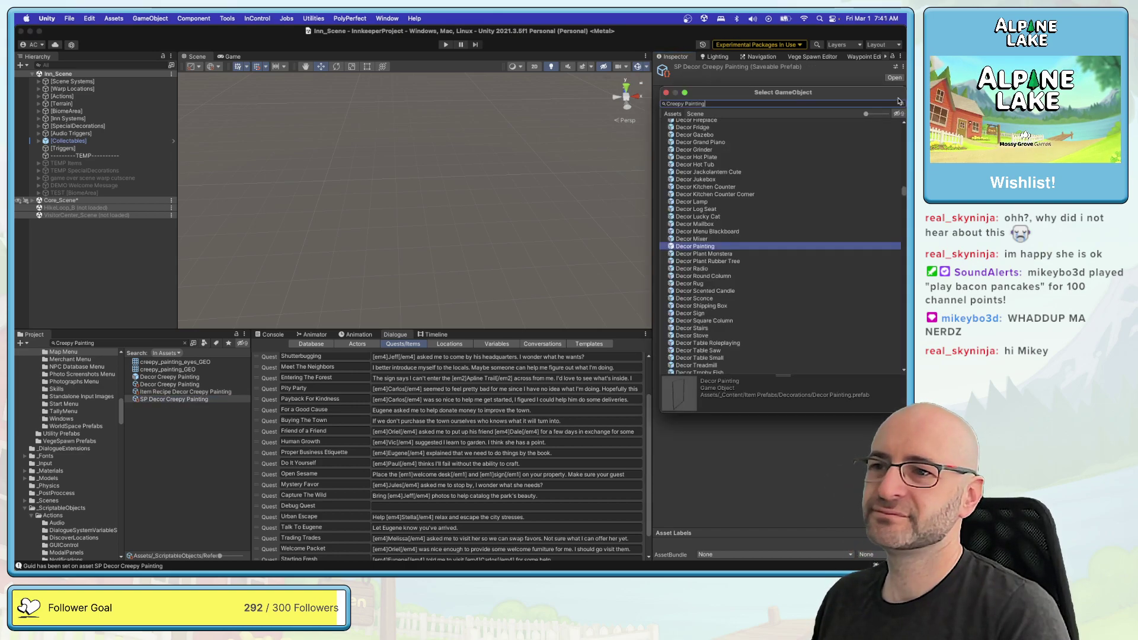
pyautogui.press('Down')
pyautogui.press('Return')
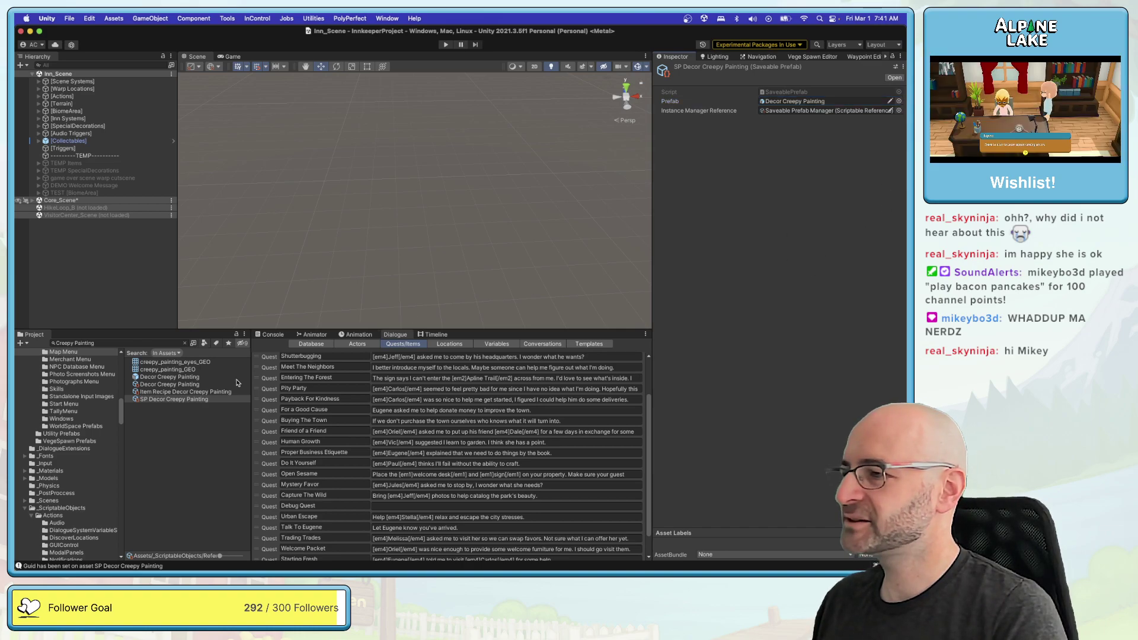
pyautogui.click(201, 391)
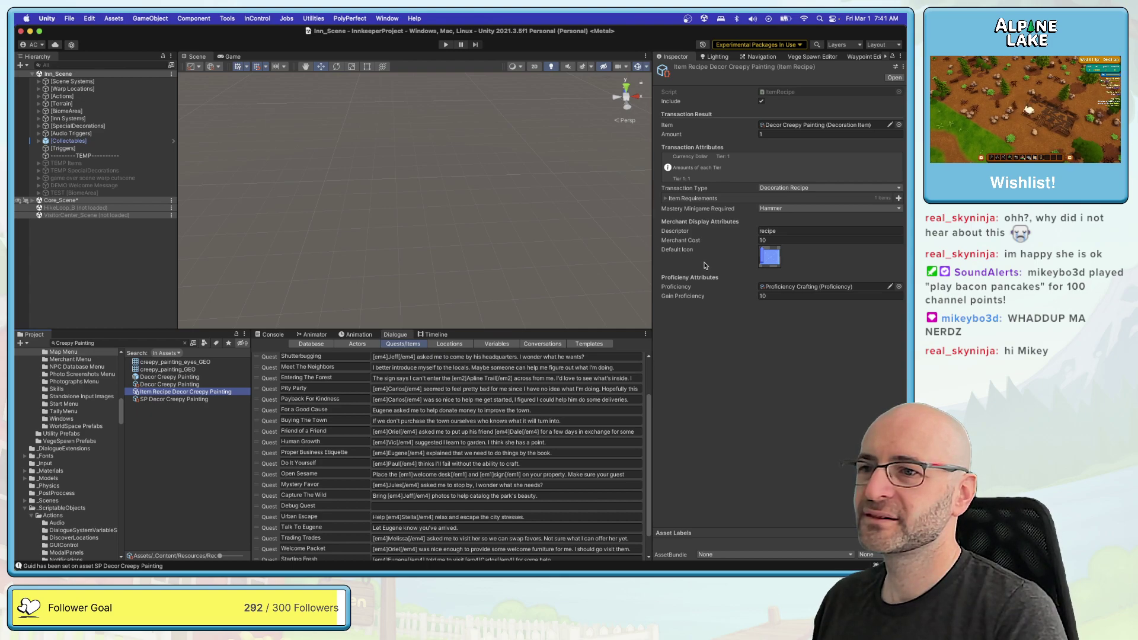
# Step: Review the Decor Creepy Painting item, then reselect the prefab asset and scroll through its components
pyautogui.click(162, 386)
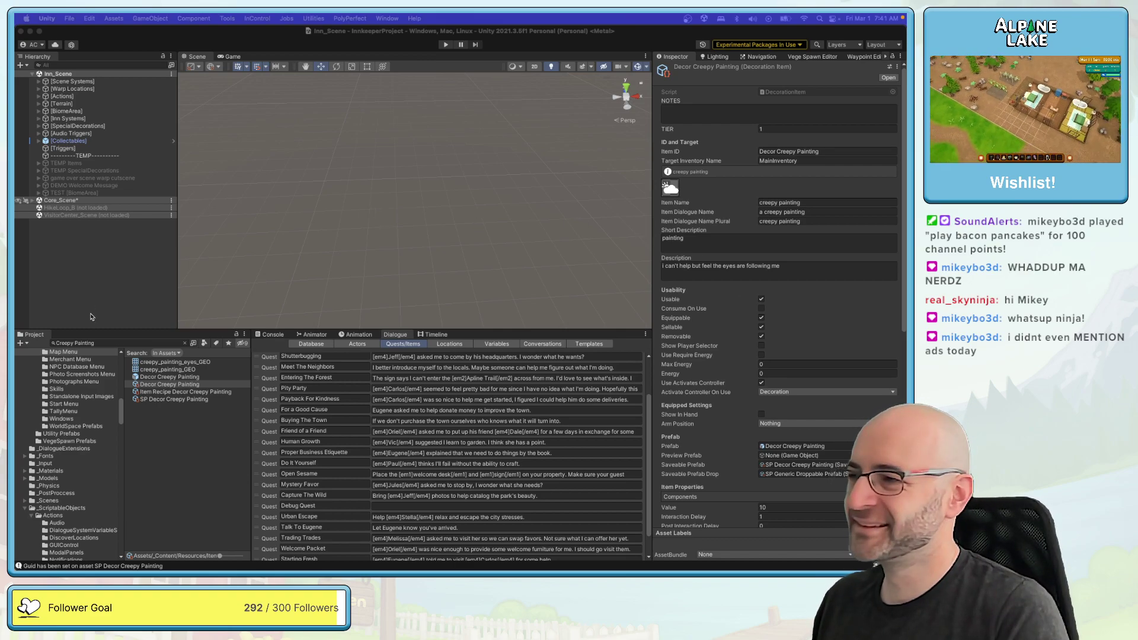
pyautogui.click(161, 379)
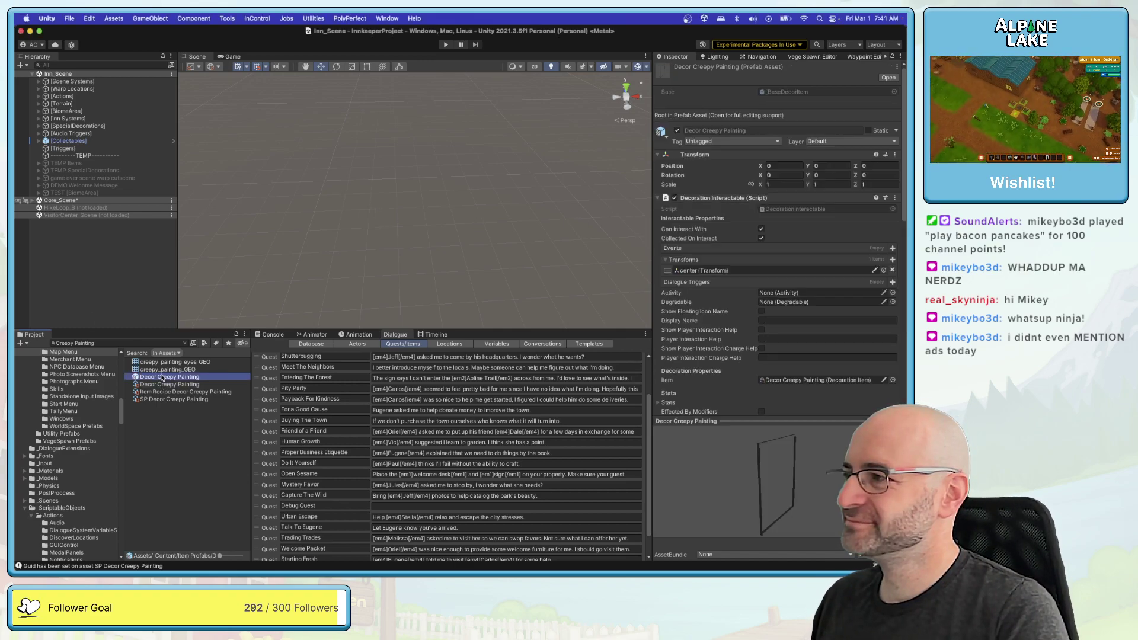
pyautogui.click(171, 427)
pyautogui.rightClick(180, 386)
pyautogui.click(172, 379)
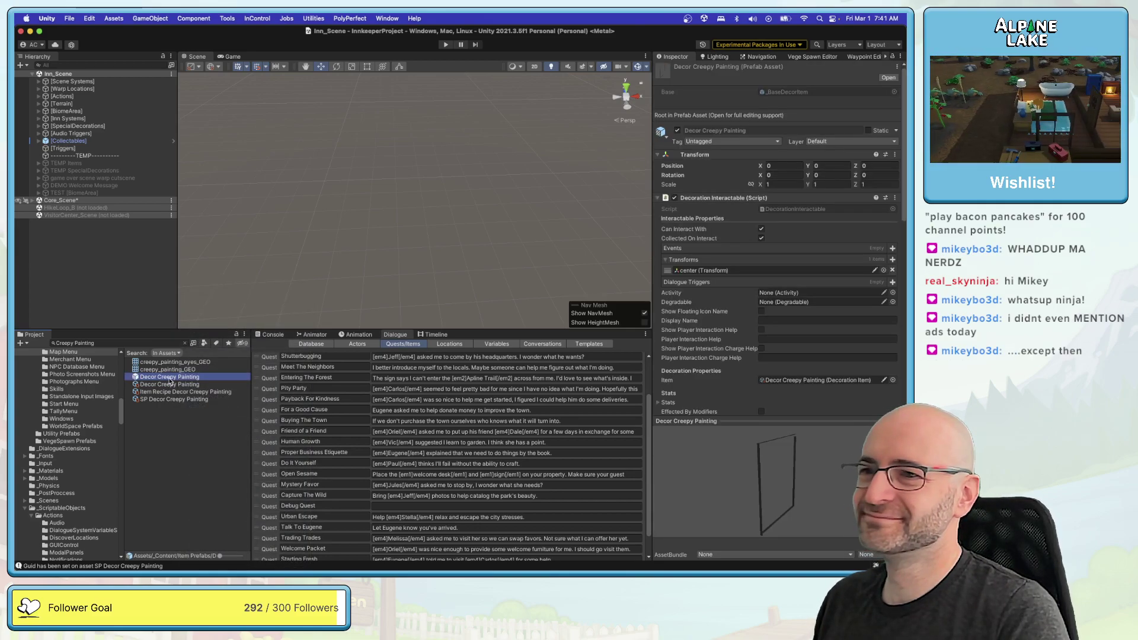
pyautogui.scroll(-5, 807, 318)
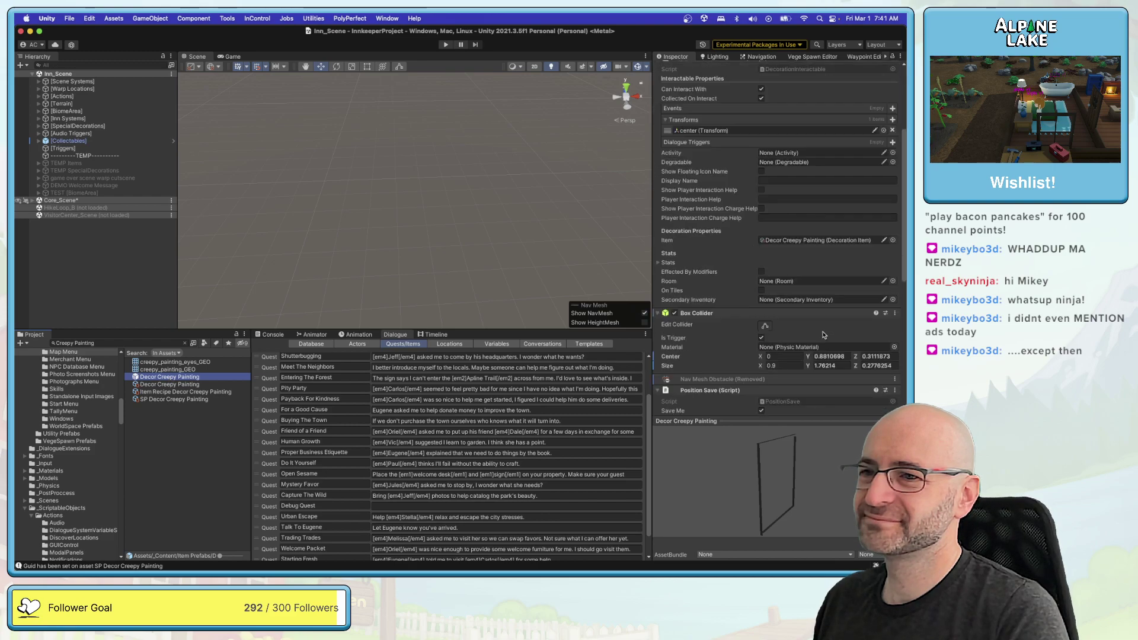
pyautogui.scroll(-1, 713, 332)
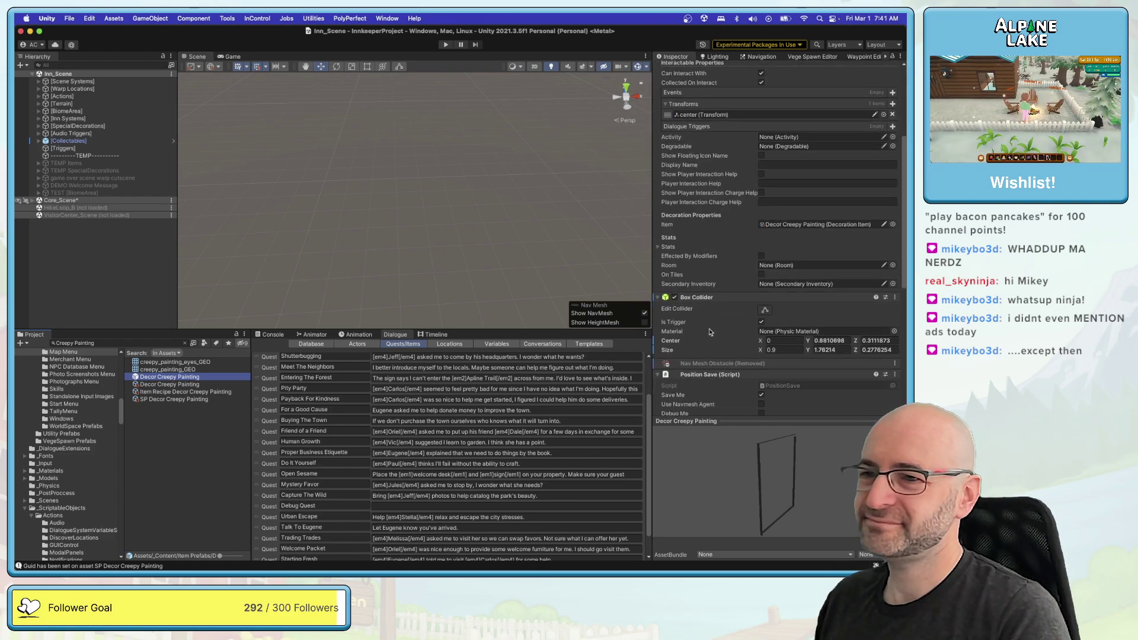
# Step: Expand Stats, set the Style base value to 3, and save the scene
pyautogui.click(659, 247)
pyautogui.click(668, 275)
pyautogui.click(669, 293)
pyautogui.click(671, 265)
pyautogui.click(770, 293)
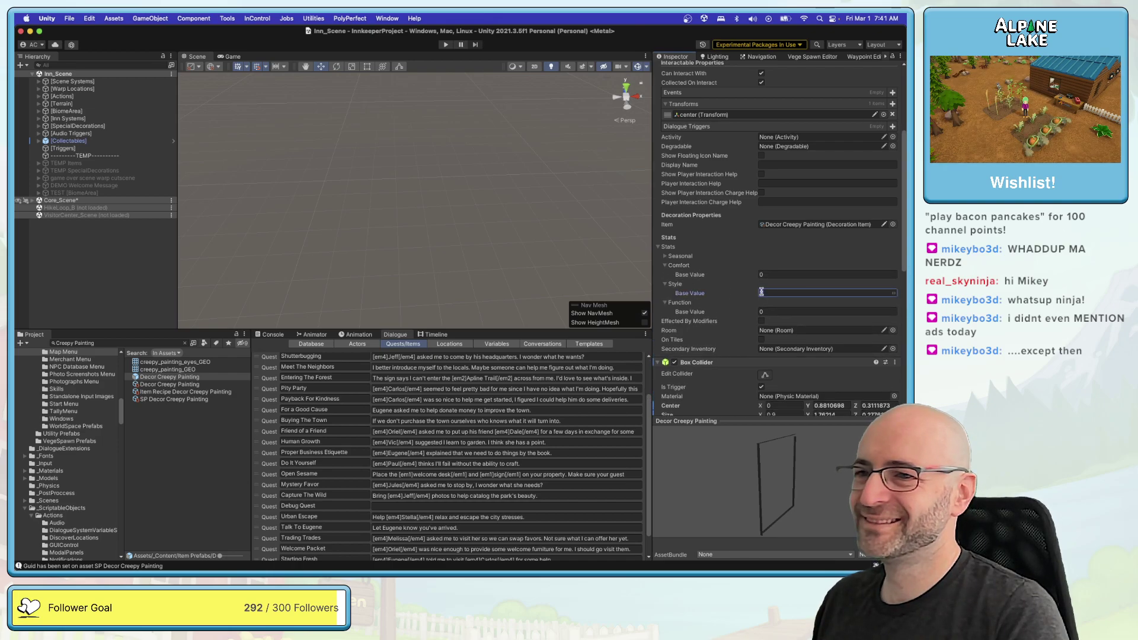
pyautogui.click(133, 261)
pyautogui.press('super+s')
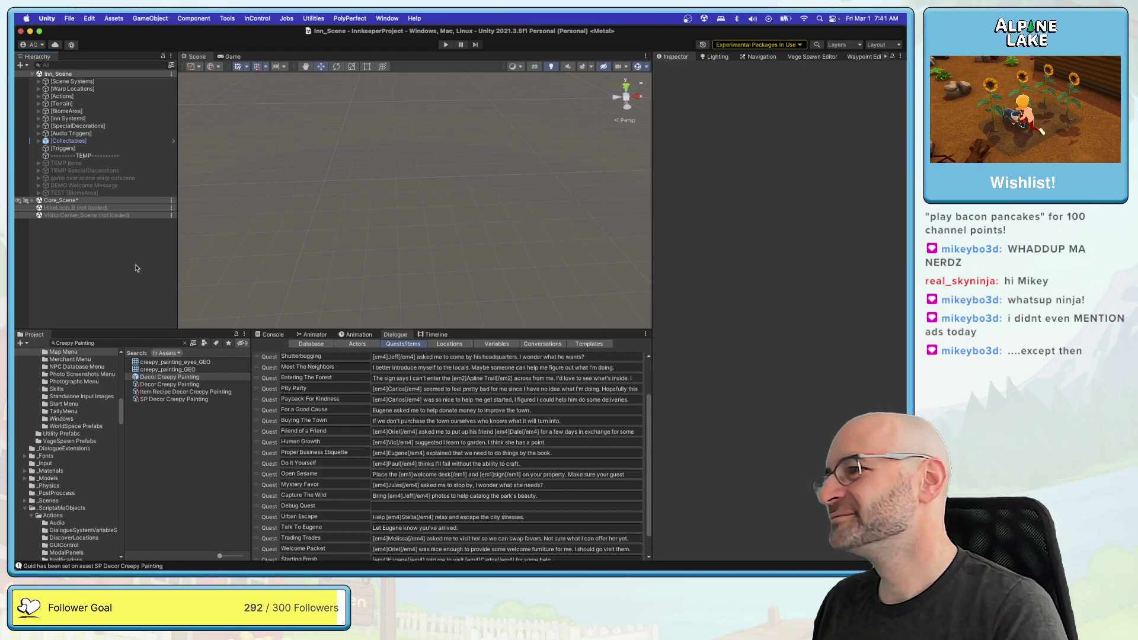
# Step: Open the Decor Creepy Painting prefab and assign creepy_painting_GEO as the object's mesh
pyautogui.doubleClick(162, 378)
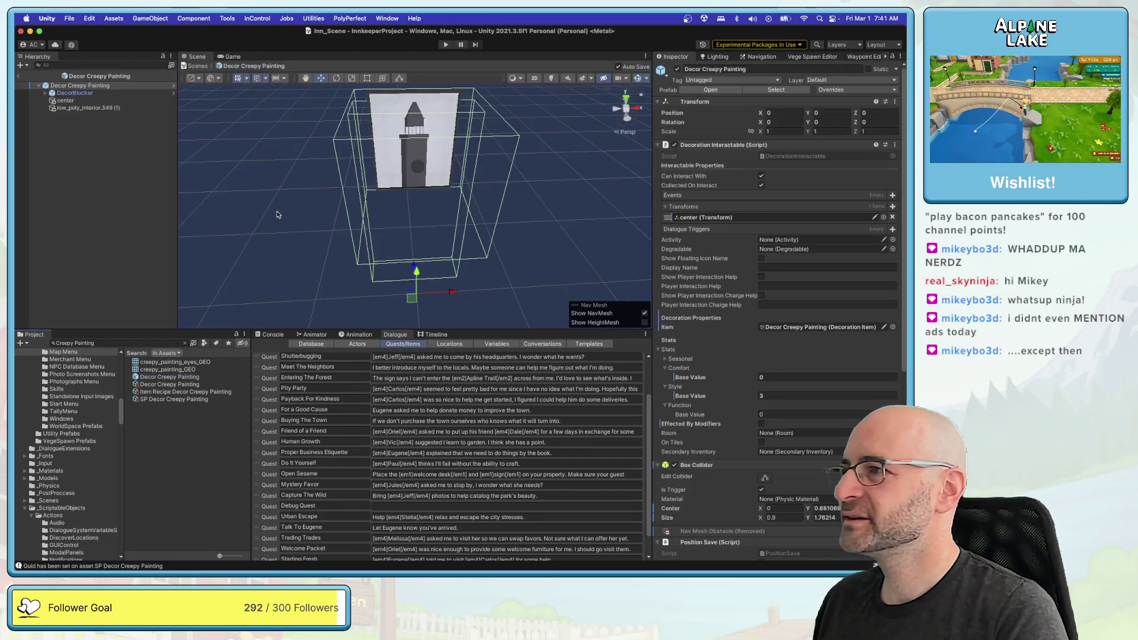
pyautogui.keyDown('alt'); pyautogui.moveTo(279, 215); pyautogui.dragTo(304, 184); pyautogui.keyUp('alt')
pyautogui.moveTo(305, 184); pyautogui.dragTo(317, 233, button='middle')
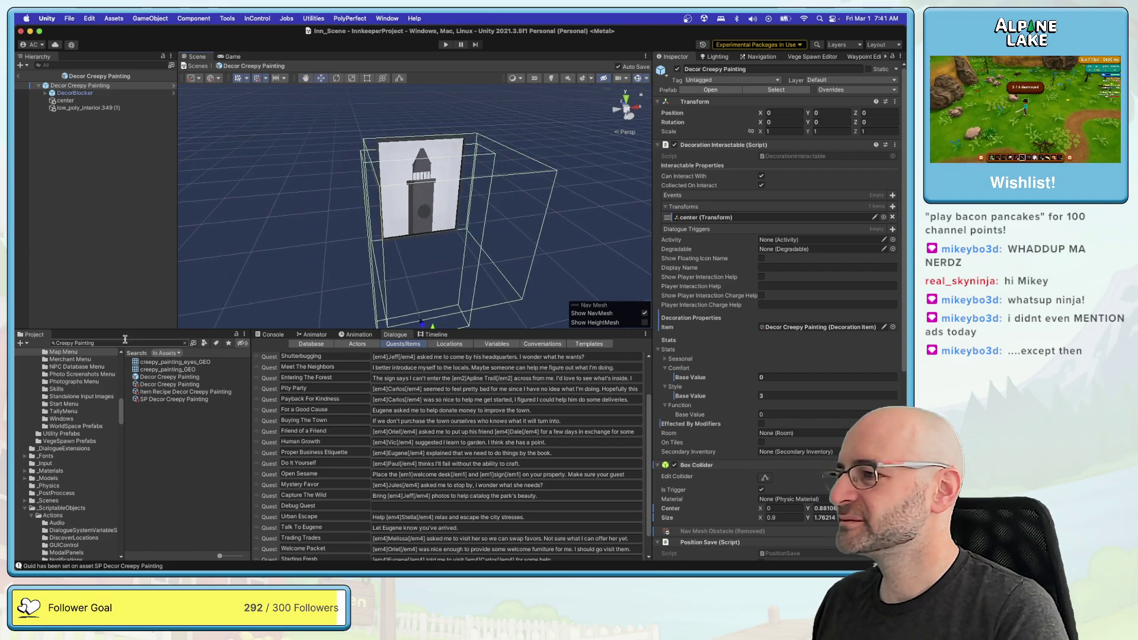
pyautogui.click(113, 107)
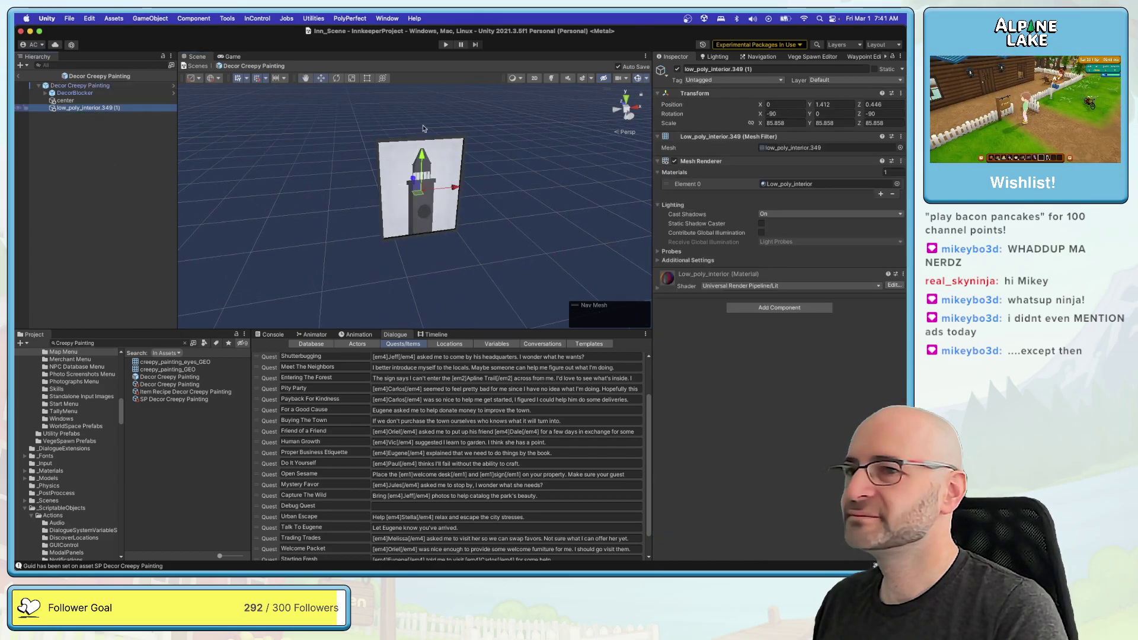
pyautogui.click(899, 149)
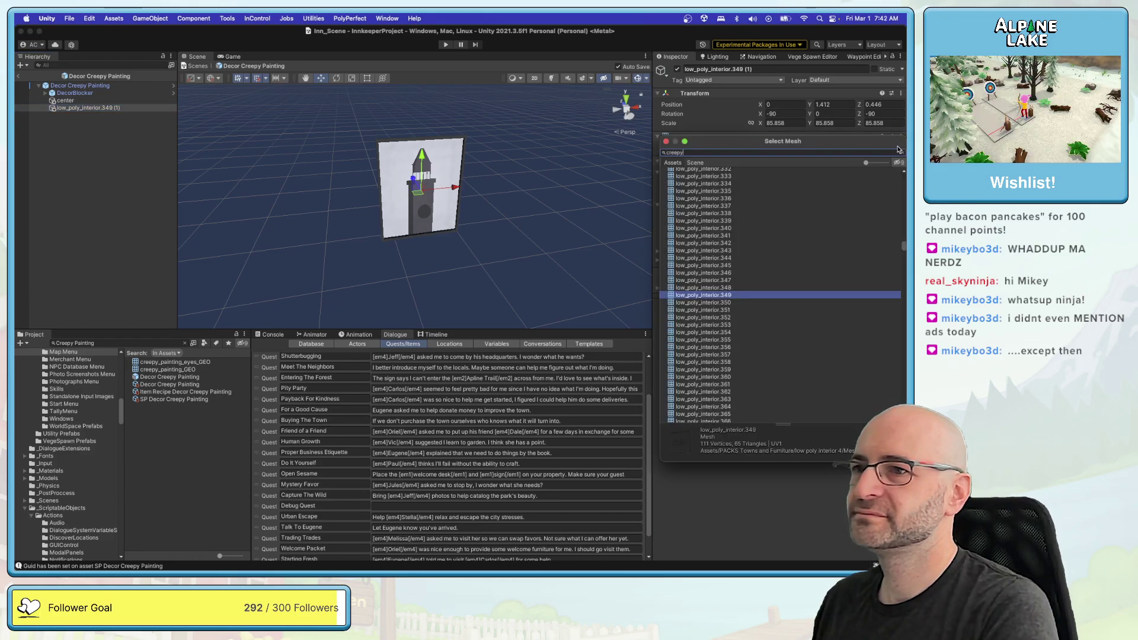
pyautogui.press('Down')
pyautogui.press('Down')
pyautogui.press('Return')
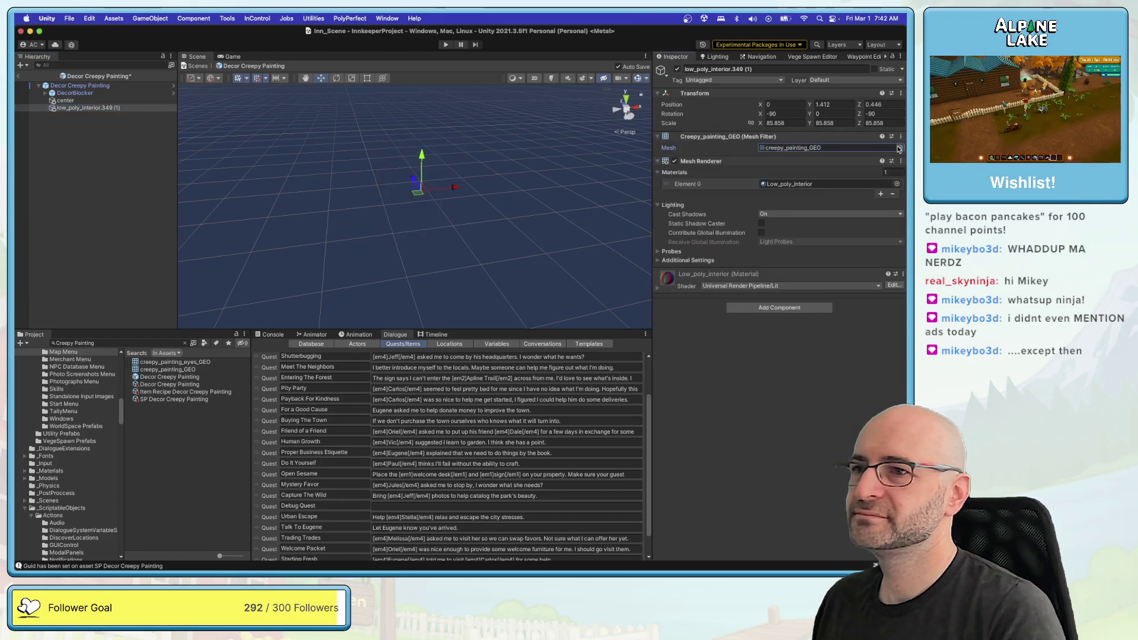
# Step: Set the object's scale to 1, 1, 1 and its X rotation to 0
pyautogui.keyDown('alt'); pyautogui.moveTo(556, 142); pyautogui.dragTo(593, 143); pyautogui.keyUp('alt')
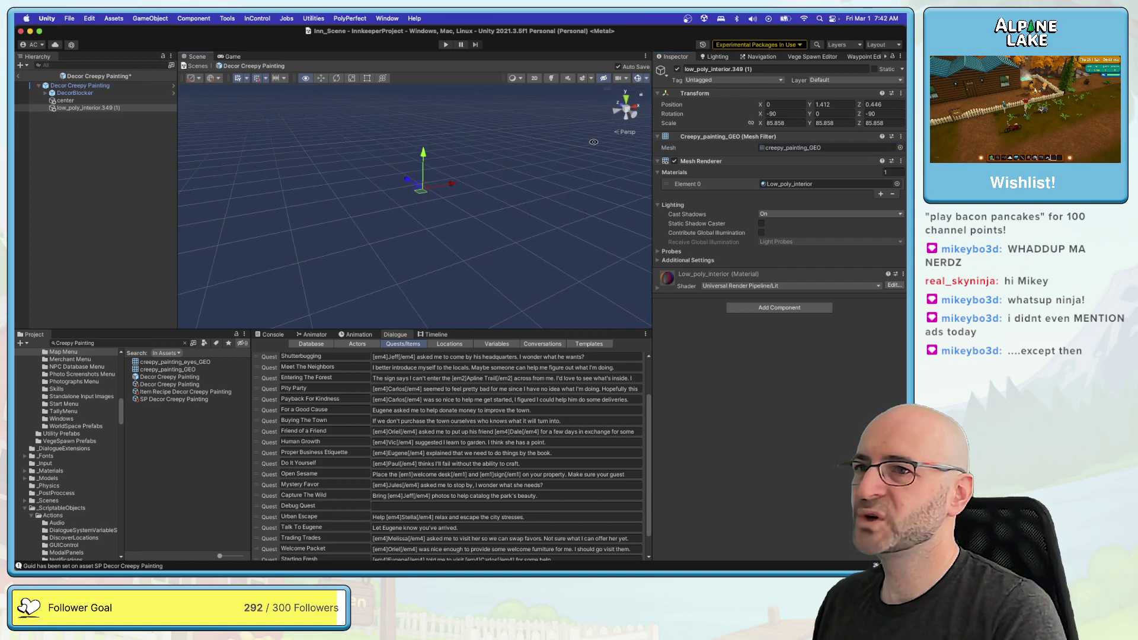
pyautogui.click(786, 123)
pyautogui.write('1')
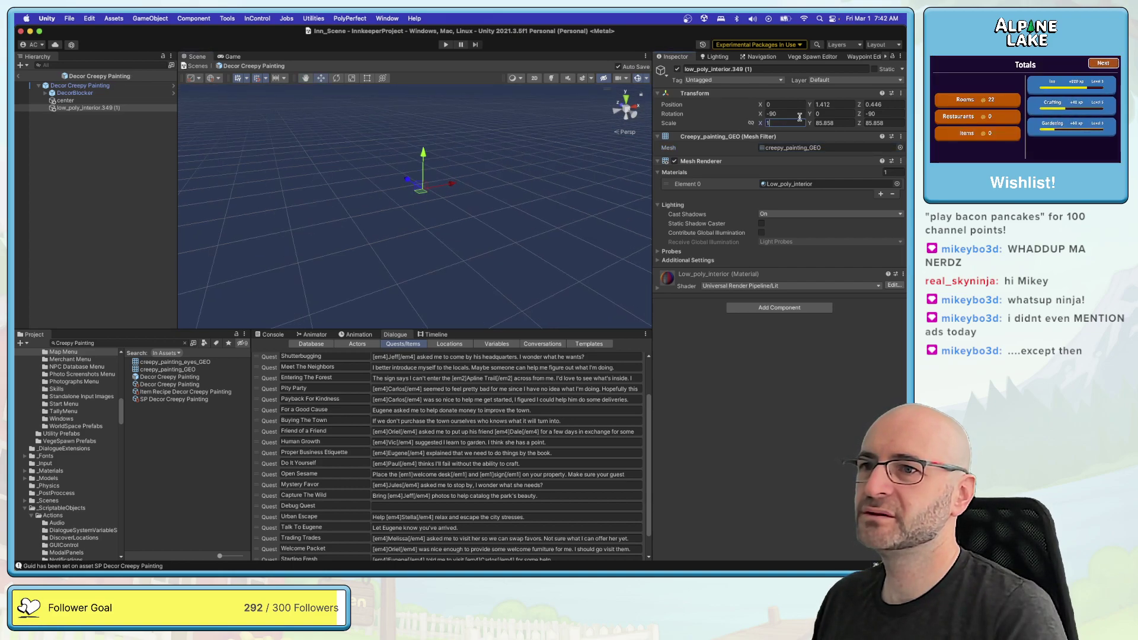
pyautogui.press('Tab')
pyautogui.write('1')
pyautogui.press('Tab')
pyautogui.write('1')
pyautogui.click(797, 113)
pyautogui.write('0')
pyautogui.press('Return')
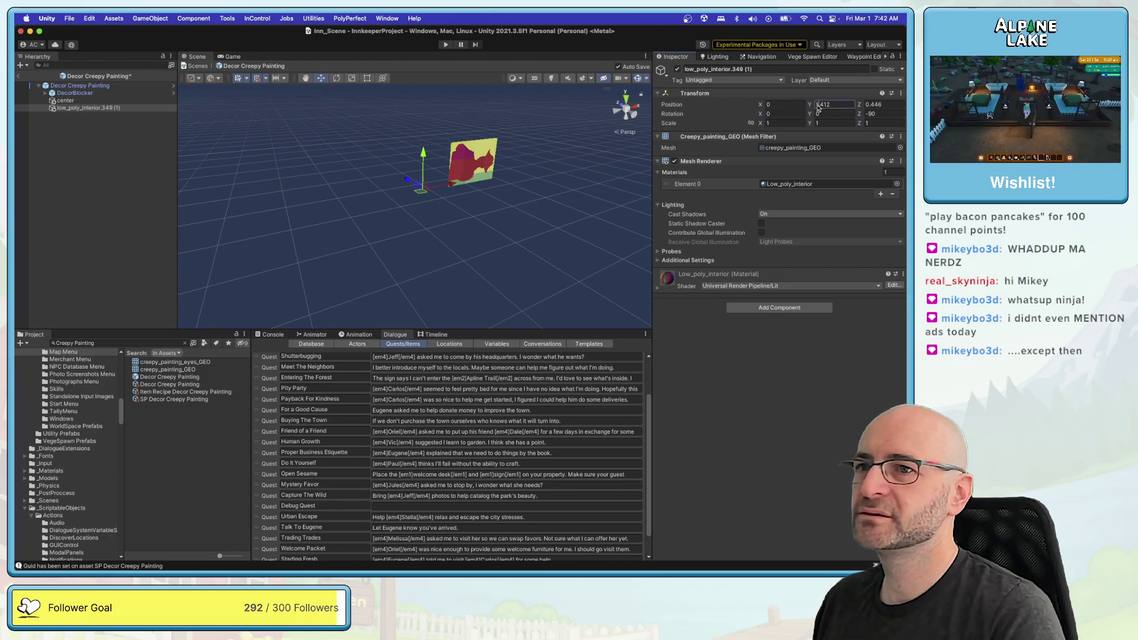
# Step: Set Position Y and Z to 0 and Rotation Z to 0
pyautogui.click(842, 104)
pyautogui.write('0')
pyautogui.press('Tab')
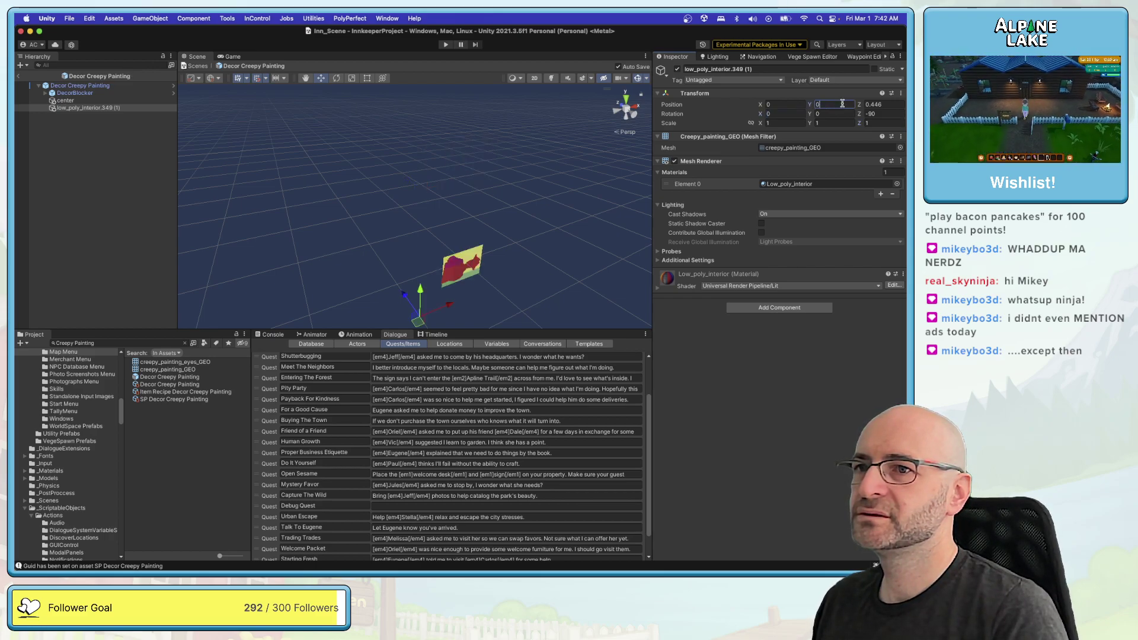
pyautogui.write('0')
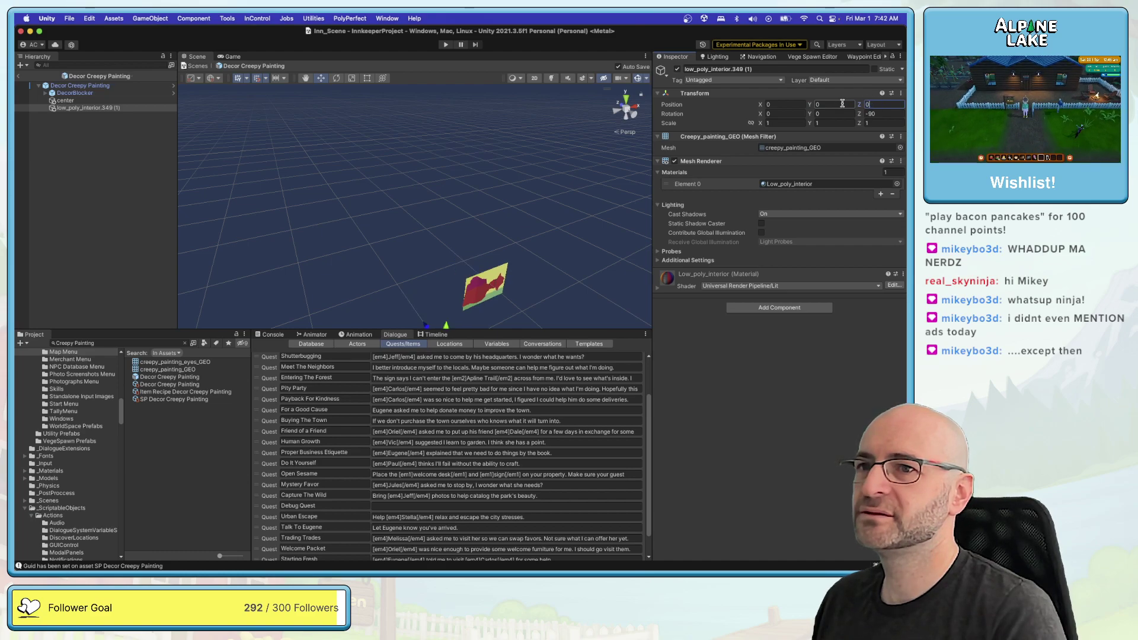
pyautogui.click(883, 113)
pyautogui.write('0')
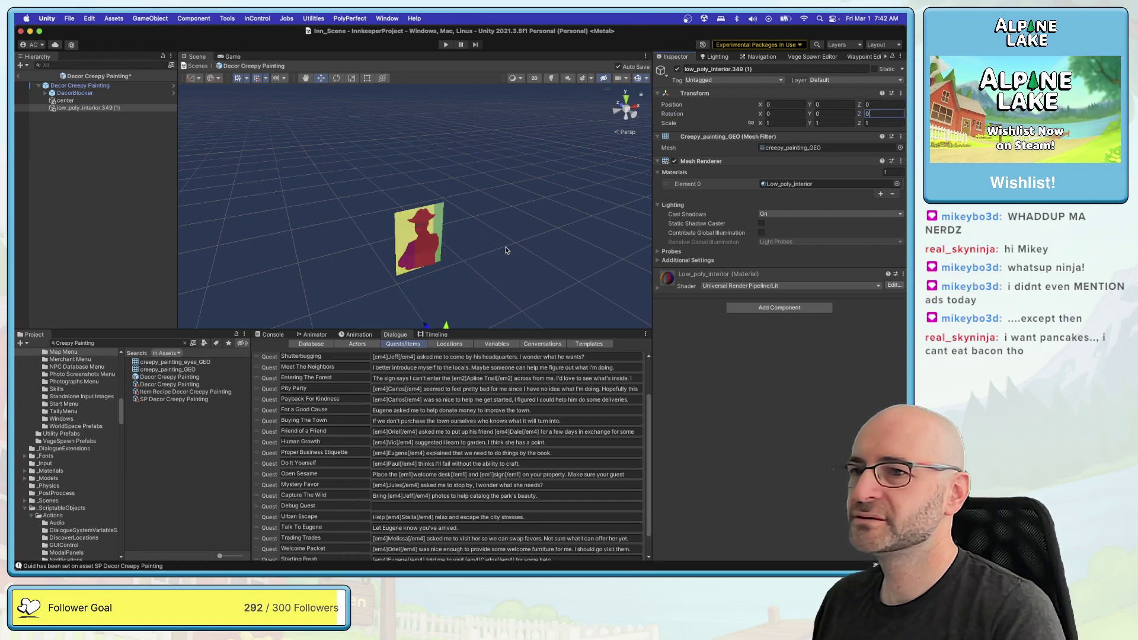
# Step: Assign Color Atlas Matte Mat to the painting's first material slot
pyautogui.click(898, 184)
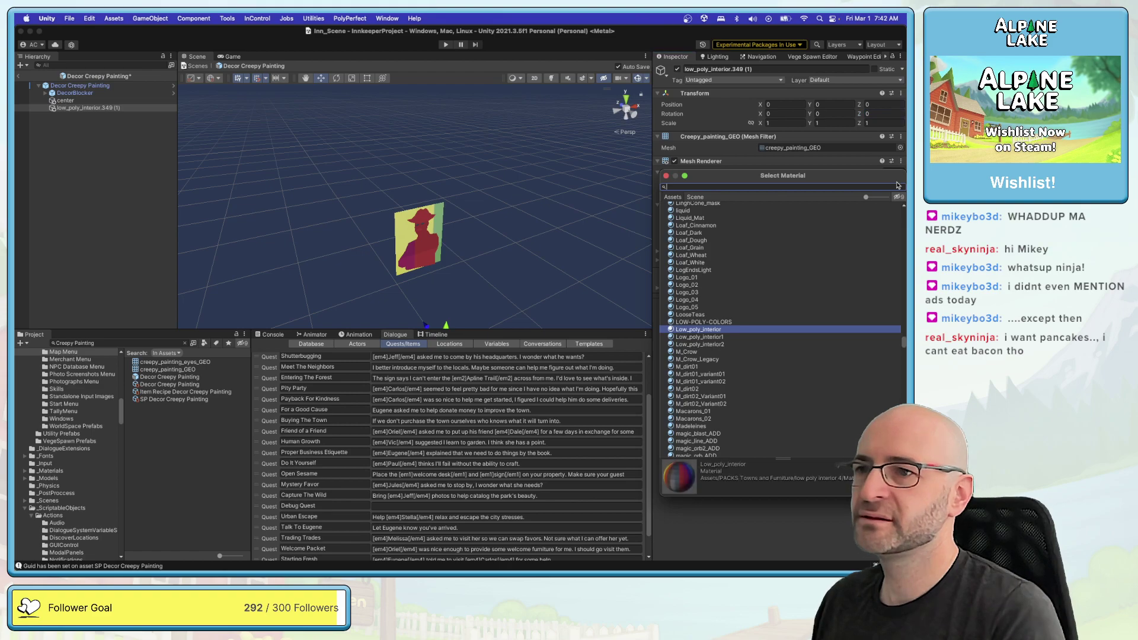
pyautogui.write('matte mat')
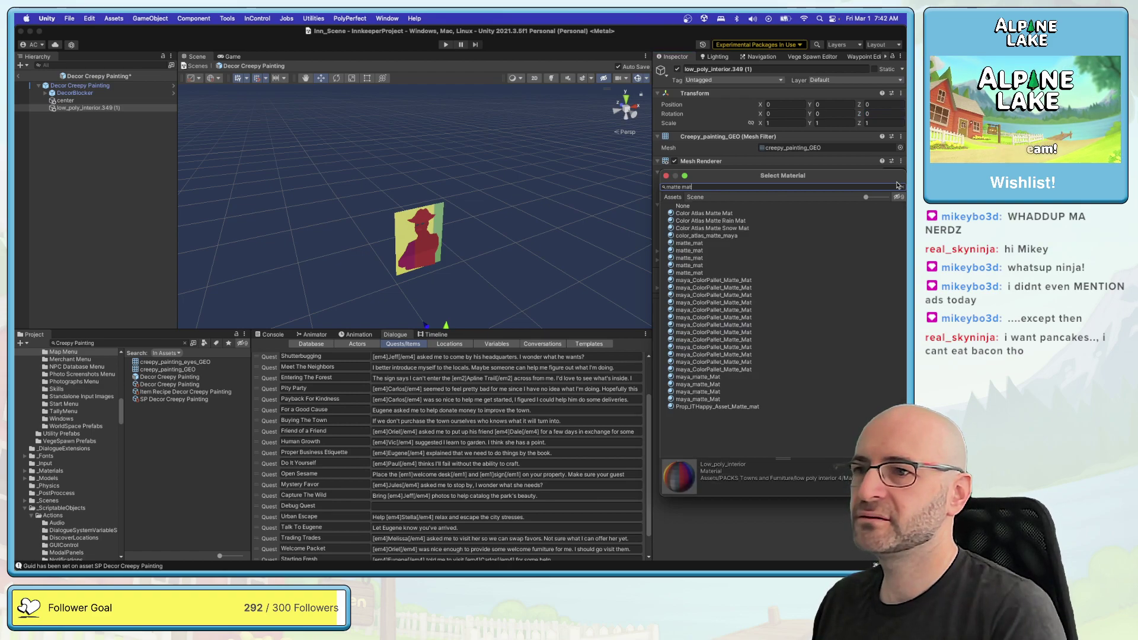
pyautogui.press('Down')
pyautogui.press('Return')
# Step: Increase Materials to 2 and assign Color Atlas Shiny Soft Mat to the second slot
pyautogui.click(896, 172)
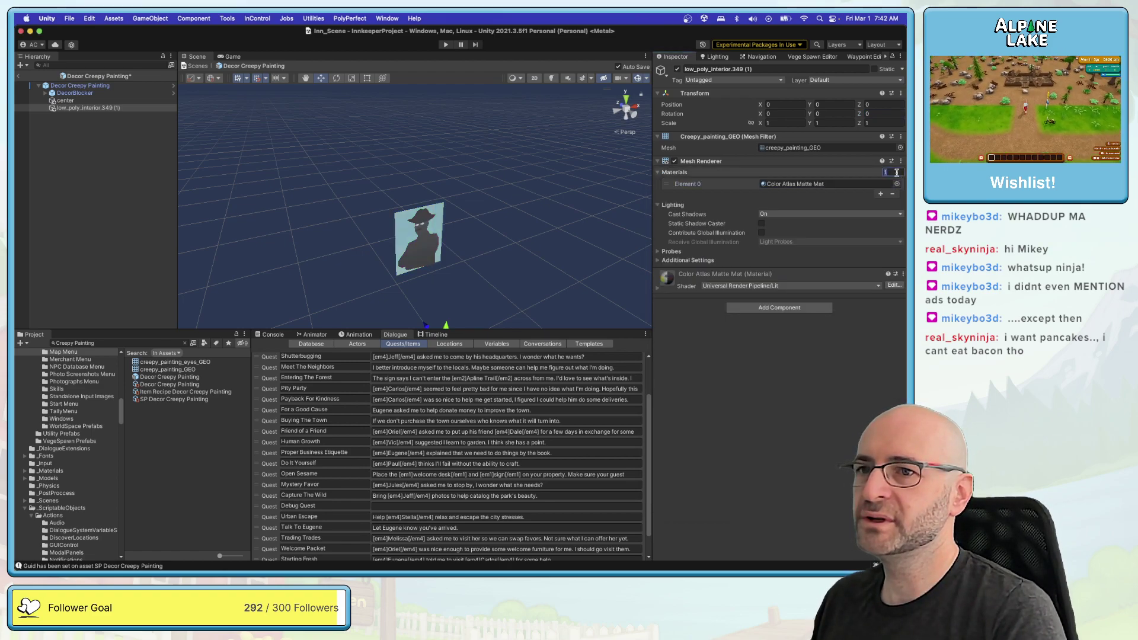
pyautogui.write('2')
pyautogui.press('Return')
pyautogui.click(898, 194)
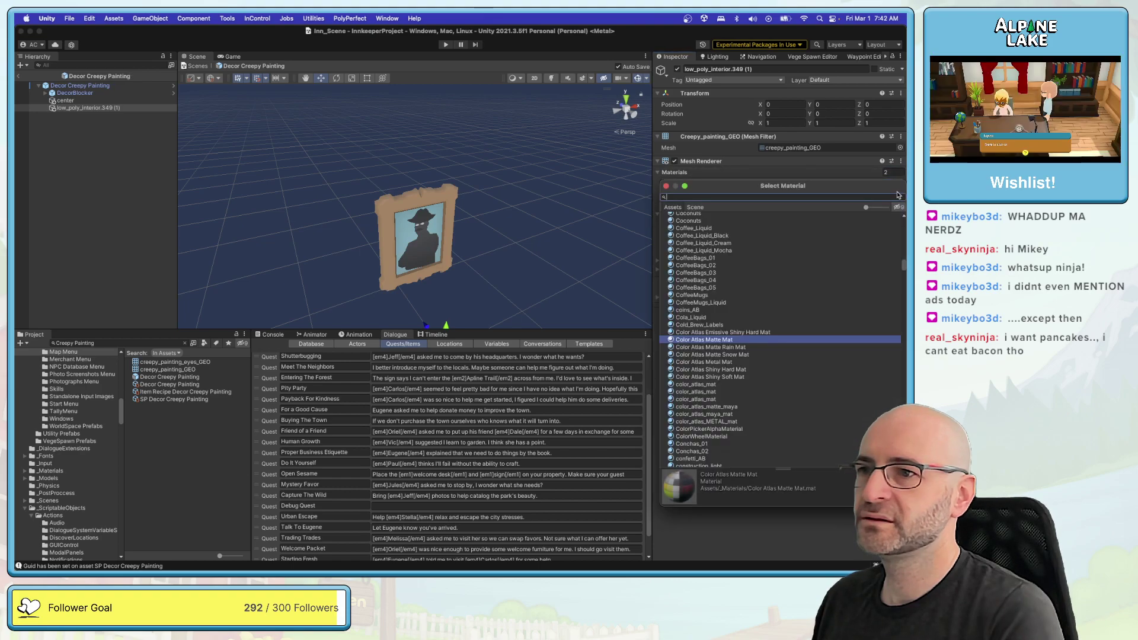
pyautogui.write('metal mat')
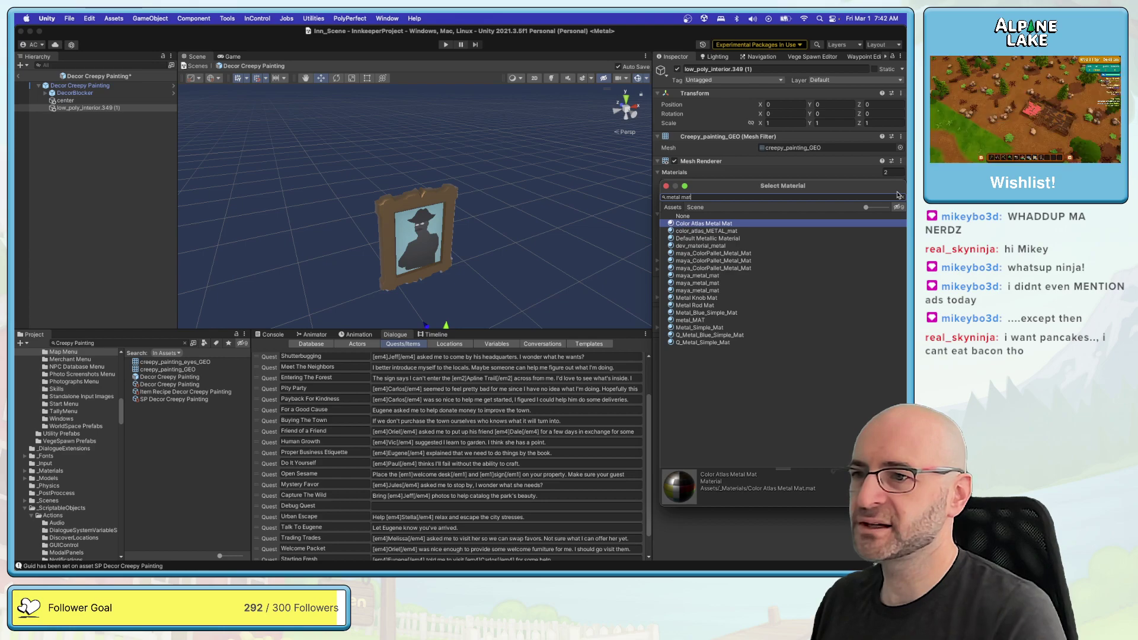
pyautogui.press('super+a')
pyautogui.write('shiny ma')
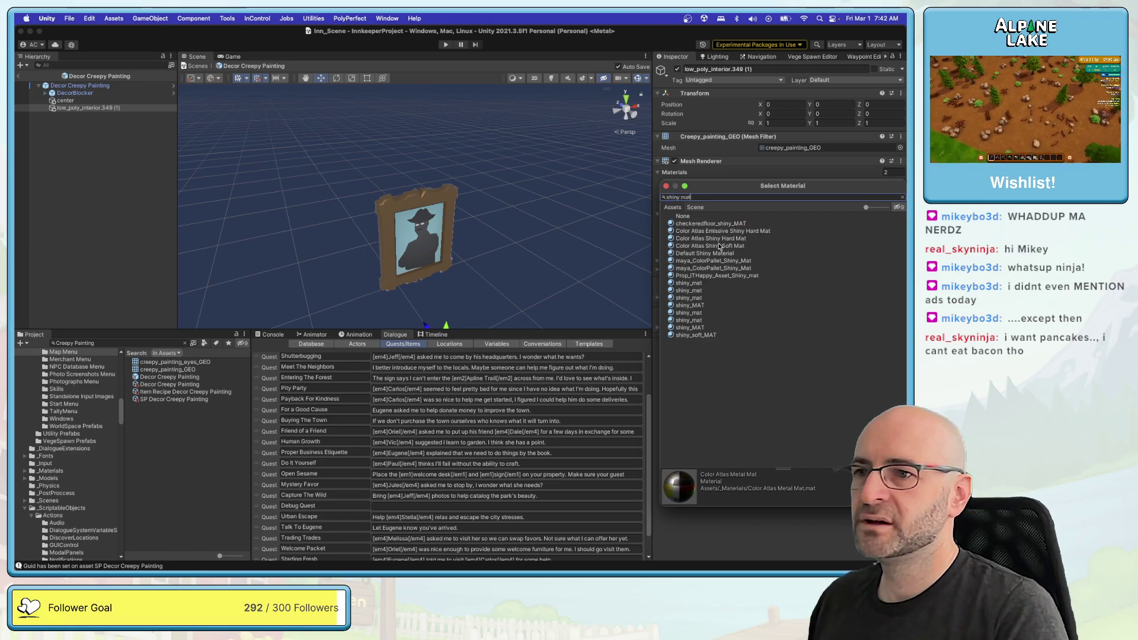
pyautogui.click(721, 247)
# Step: Orbit and zoom to inspect the textured painting, then reselect its mesh object
pyautogui.click(579, 230)
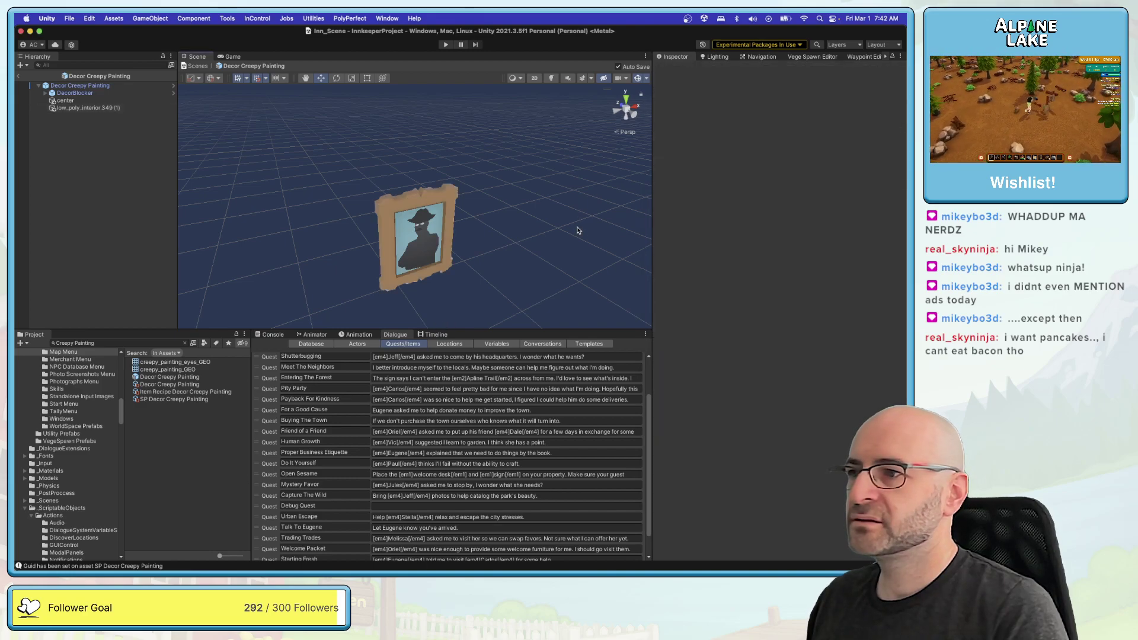
pyautogui.keyDown('alt'); pyautogui.moveTo(559, 215); pyautogui.dragTo(501, 184); pyautogui.keyUp('alt')
pyautogui.scroll(2, 501, 184)
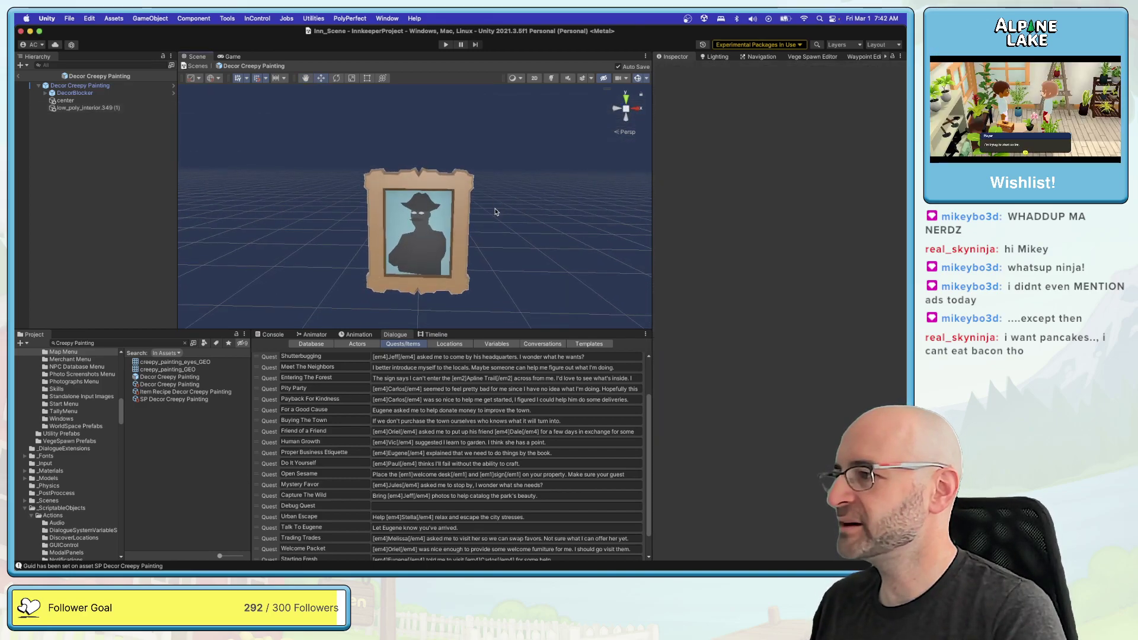
pyautogui.scroll(3, 538, 200)
pyautogui.moveTo(484, 212); pyautogui.dragTo(487, 192, button='middle')
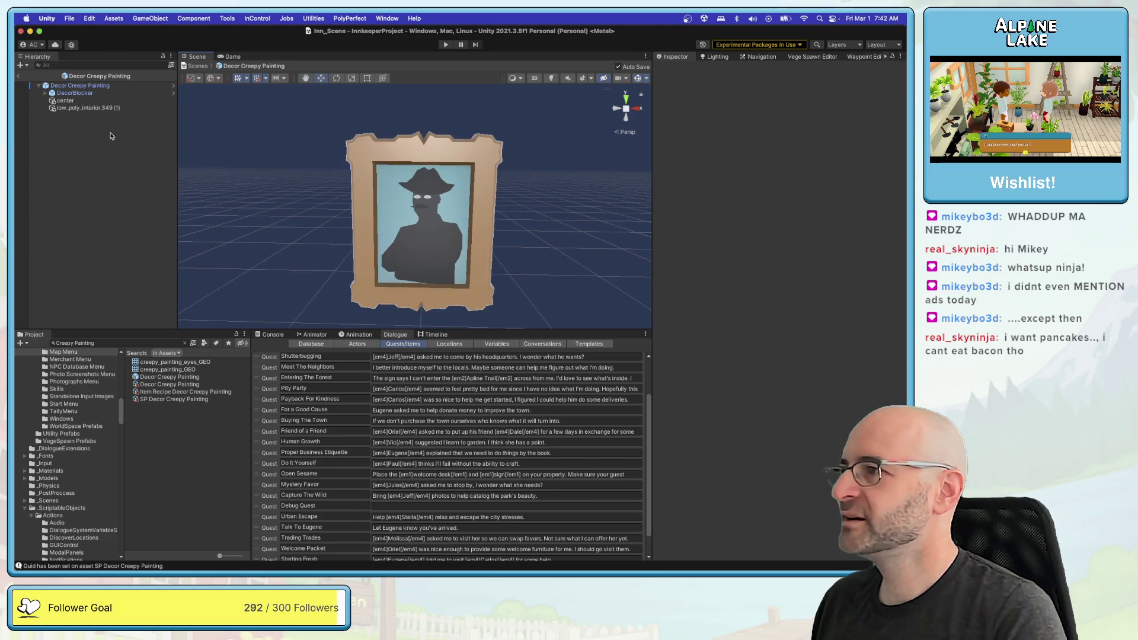
pyautogui.click(107, 107)
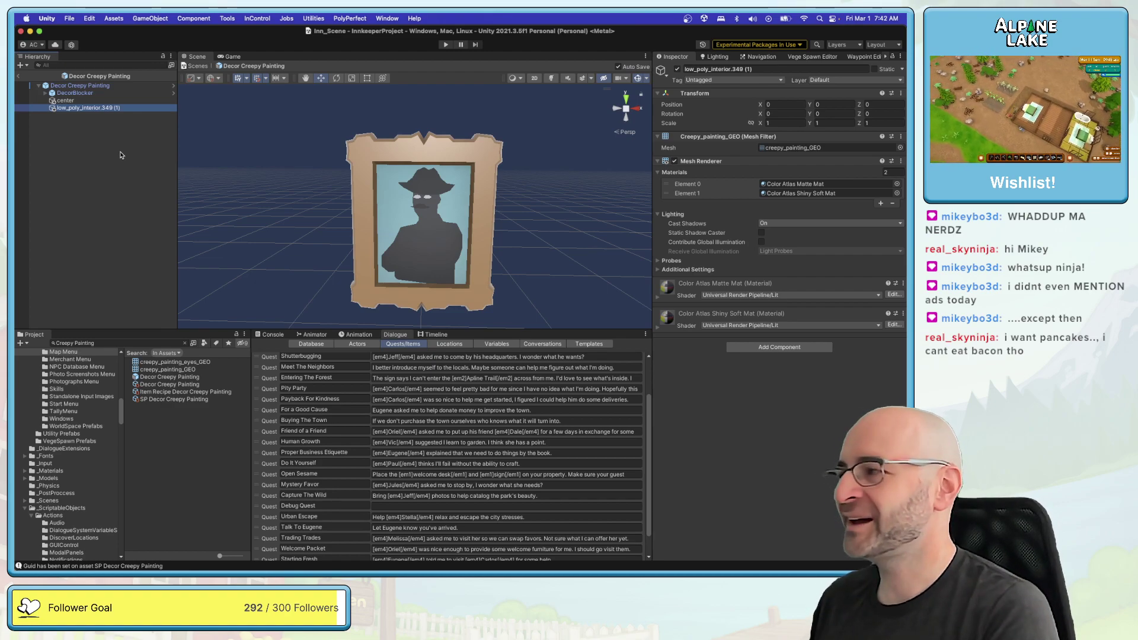
# Step: Rename the painting object to creep_painting_GEO and duplicate it
pyautogui.press('Return')
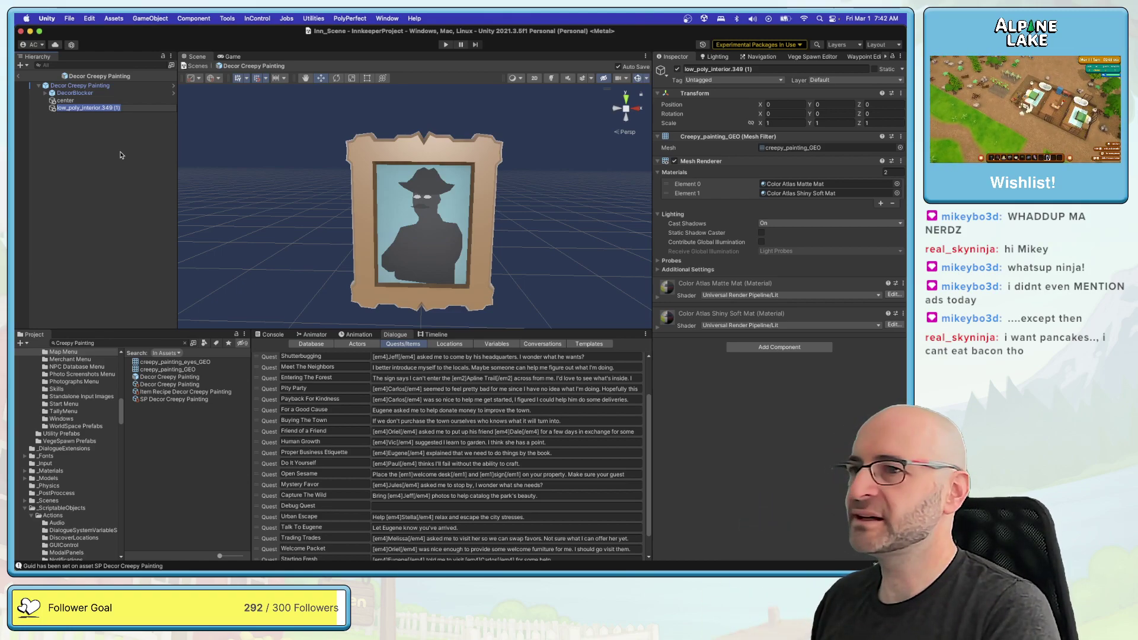
pyautogui.write('creep_painting_GEO')
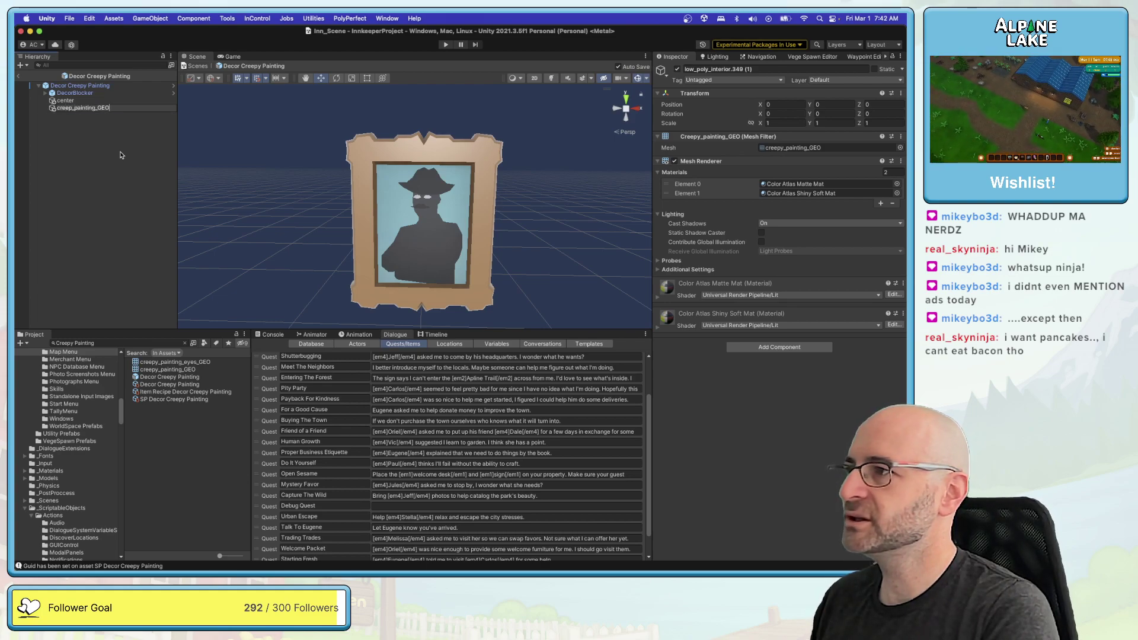
pyautogui.press('Return')
pyautogui.press('super+d')
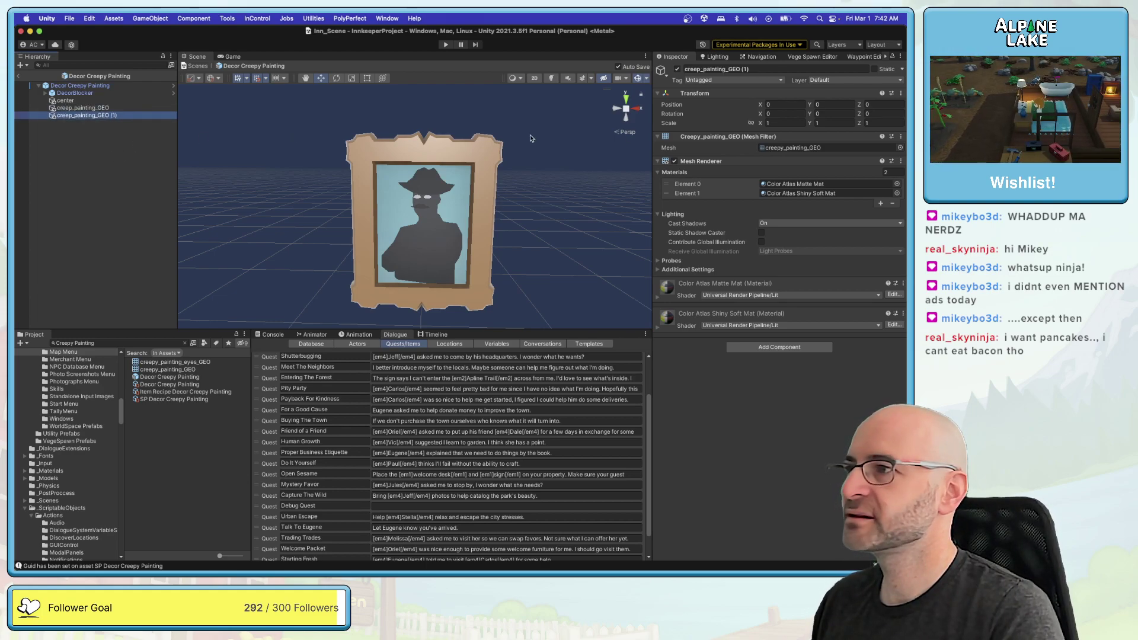
# Step: Give the copy the creepy_painting_eyes_GEO mesh and reduce its materials to 1
pyautogui.click(900, 148)
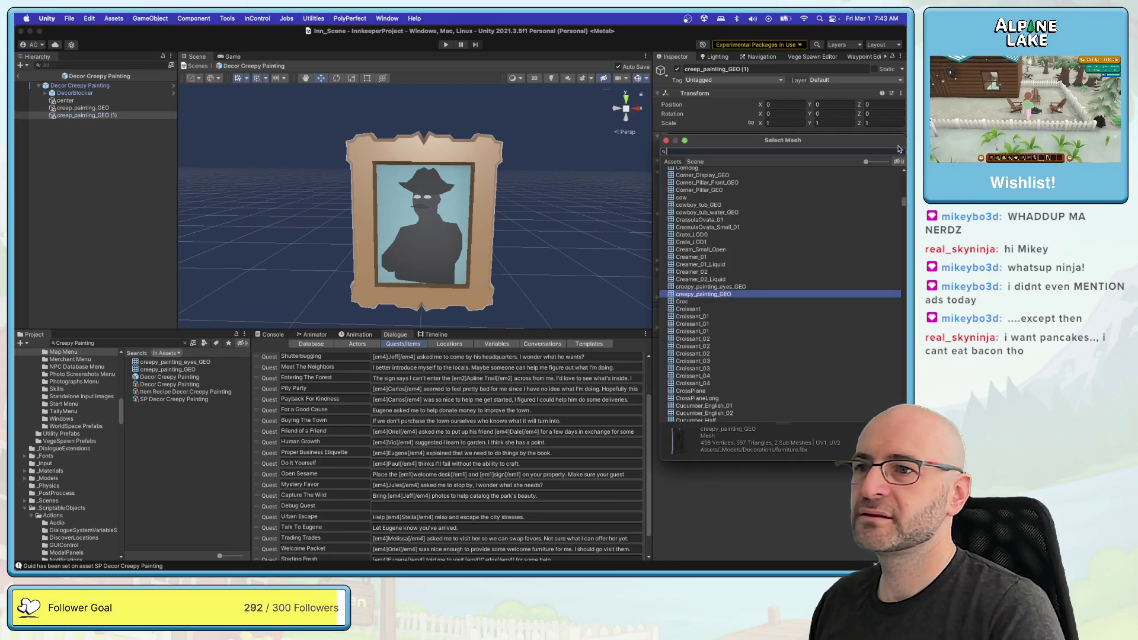
pyautogui.press('Up')
pyautogui.press('Return')
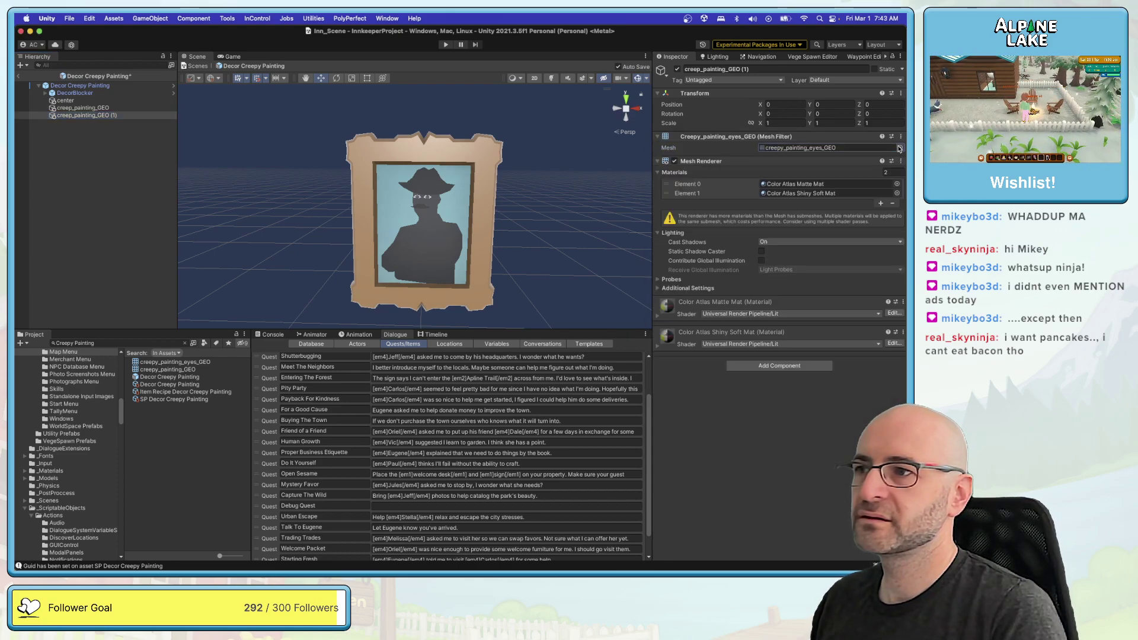
pyautogui.click(894, 171)
pyautogui.write('1')
pyautogui.press('Return')
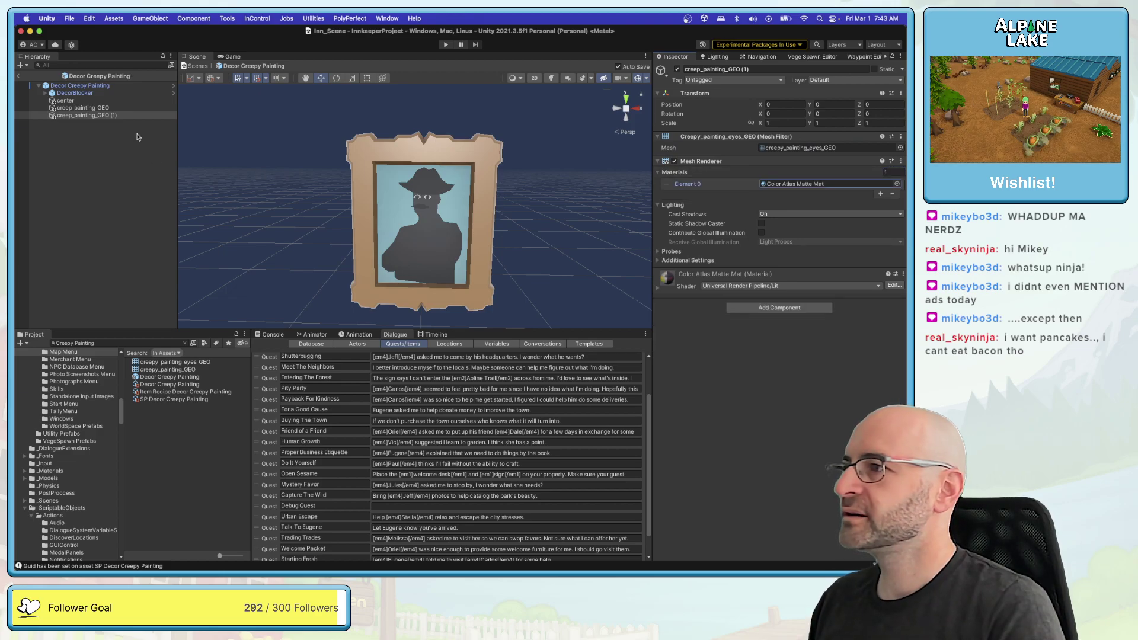
# Step: Remove the '(1)' suffix from the duplicated object's name
pyautogui.click(129, 116)
pyautogui.press('Return')
pyautogui.press('Right')
pyautogui.press('BackSpace')
pyautogui.press('BackSpace')
pyautogui.press('BackSpace')
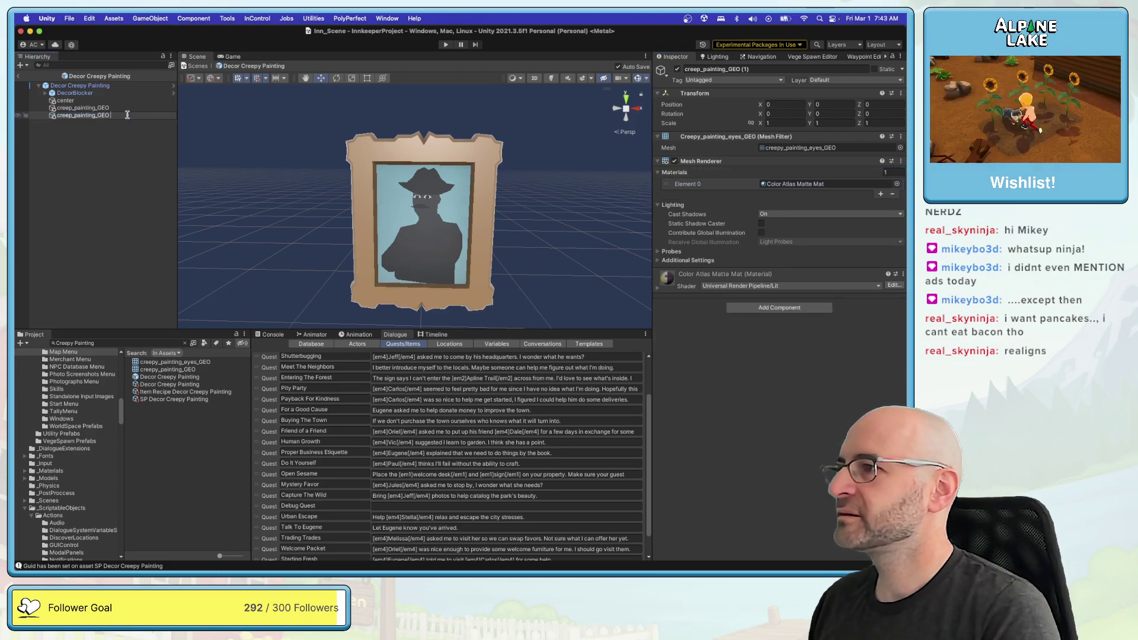
# Step: Rename the duplicate object to creep_painting_eyes_GEO
pyautogui.press('Left')
pyautogui.press('Left')
pyautogui.press('Left')
pyautogui.write('eyes_')
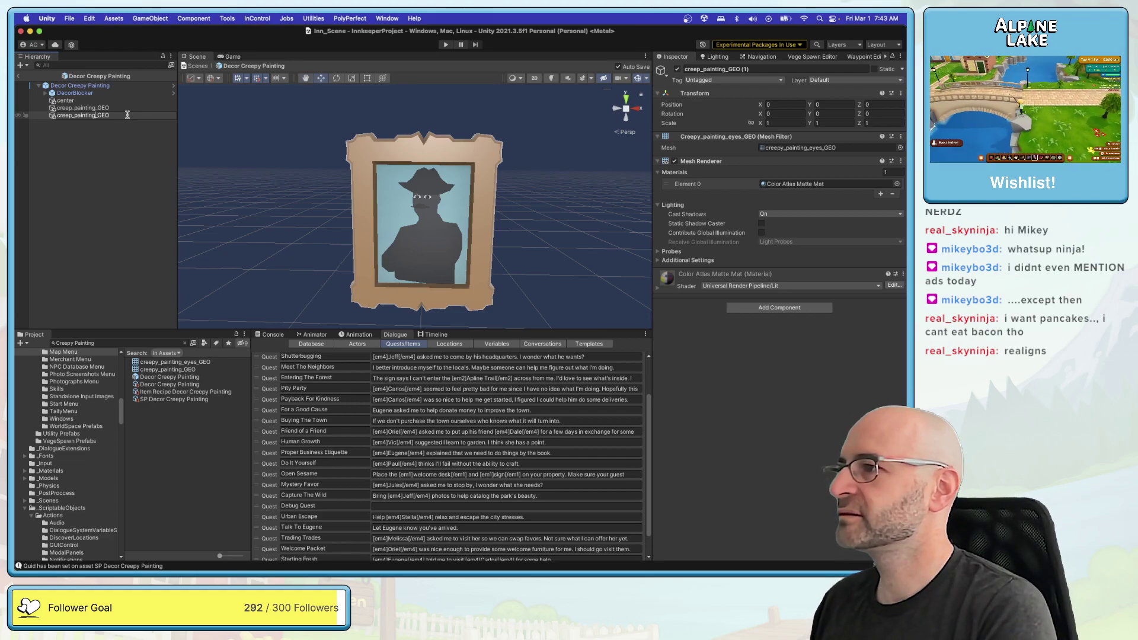
pyautogui.press('Return')
pyautogui.scroll(6, 380, 209)
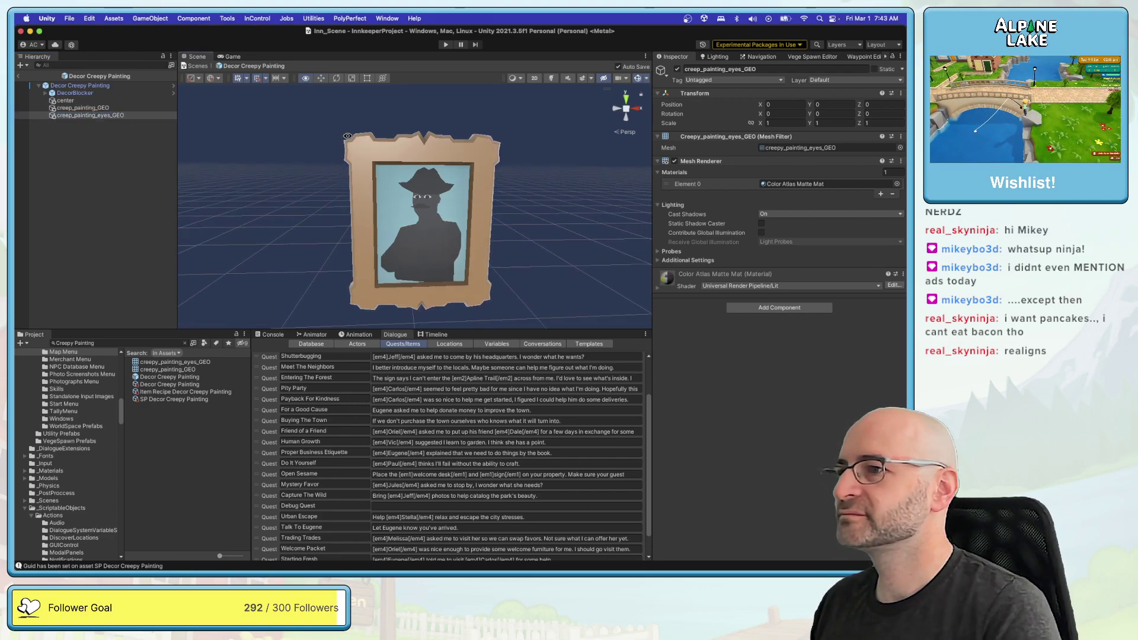
pyautogui.scroll(-5, 380, 209)
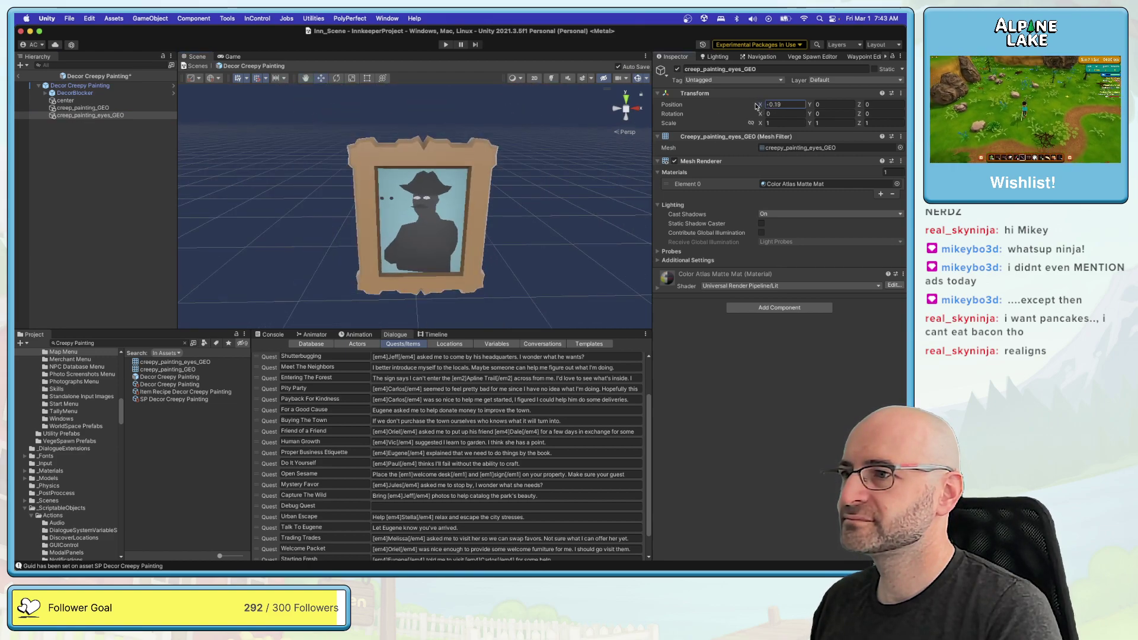
# Step: Test-slide the eyes sideways, then undo the move
pyautogui.moveTo(760, 107); pyautogui.dragTo(763, 110)
pyautogui.press('super+z')
pyautogui.scroll(10, 464, 168)
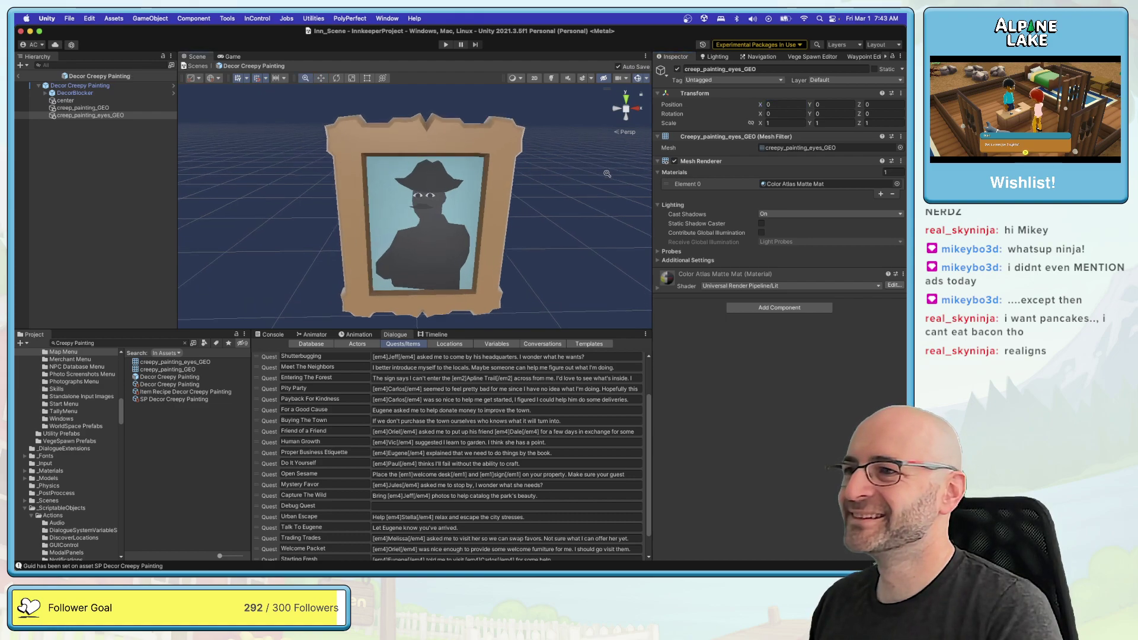
pyautogui.moveTo(531, 174); pyautogui.dragTo(523, 194, button='middle')
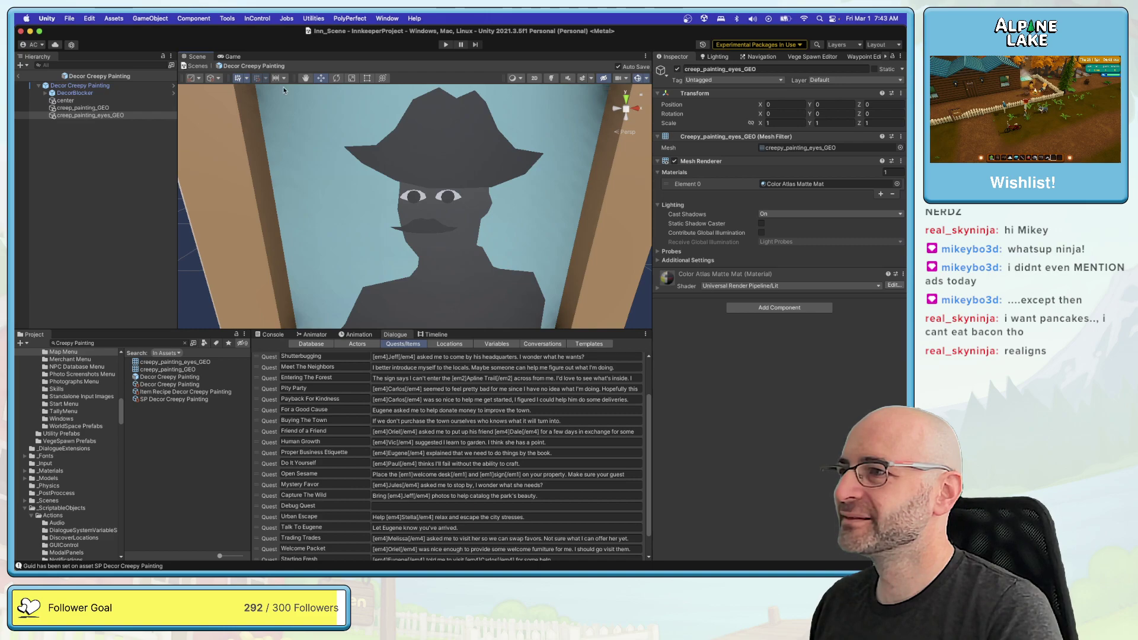
# Step: Set the tool handle to Center, nudge the eyes along X twice, and undo each nudge
pyautogui.click(208, 79)
pyautogui.click(199, 79)
pyautogui.click(198, 79)
pyautogui.click(205, 89)
pyautogui.moveTo(444, 198); pyautogui.dragTo(446, 198)
pyautogui.press('super+z')
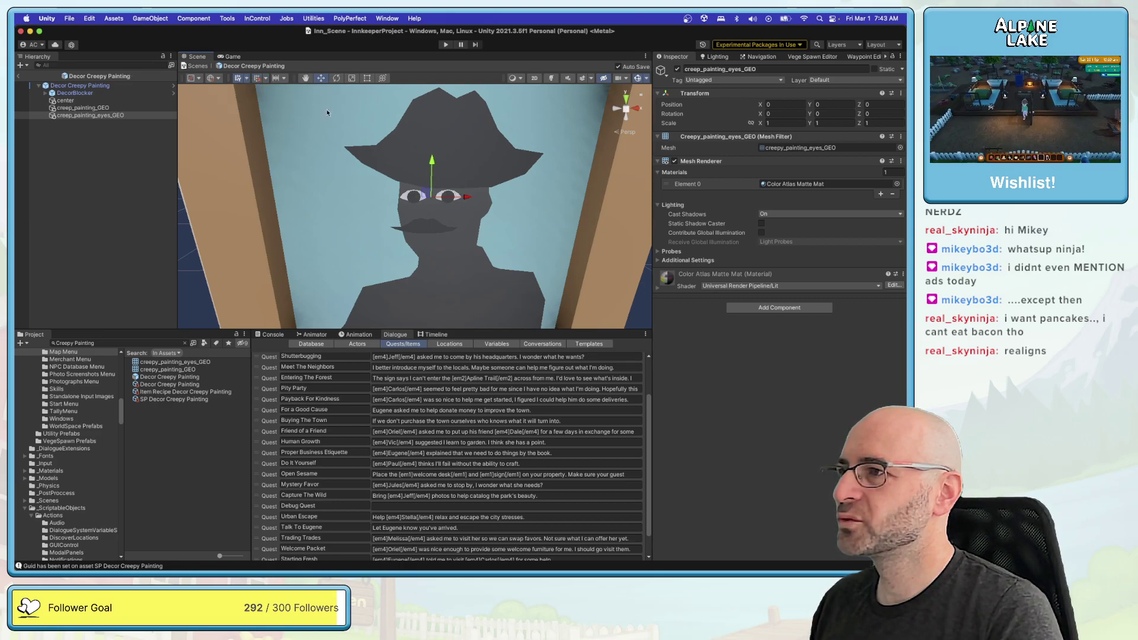
pyautogui.moveTo(443, 197); pyautogui.dragTo(439, 200)
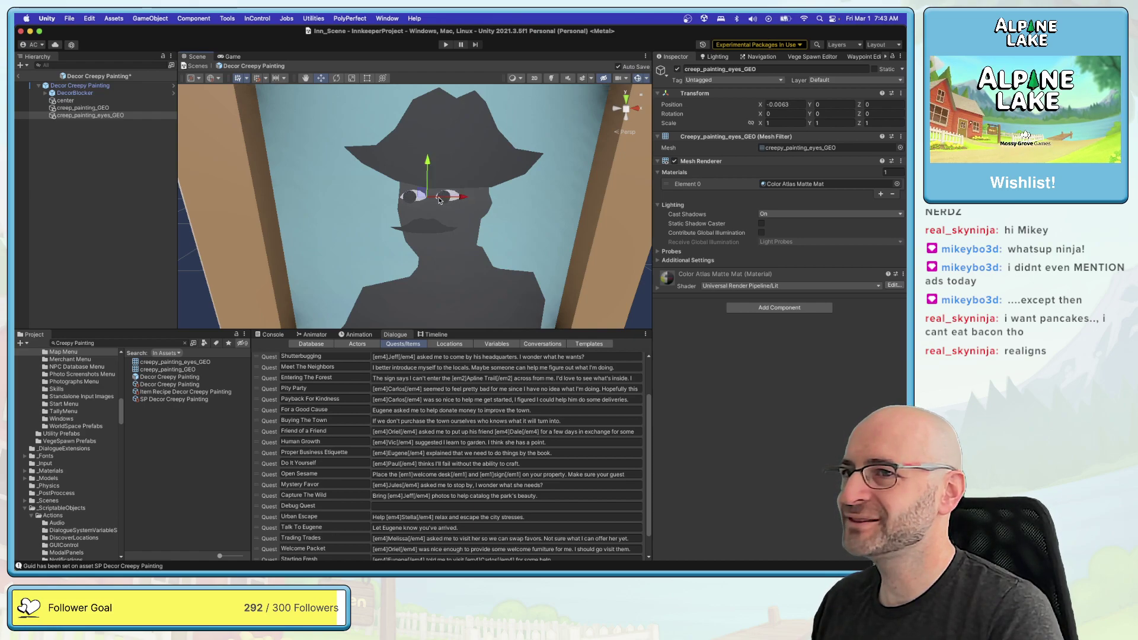
pyautogui.press('super+z')
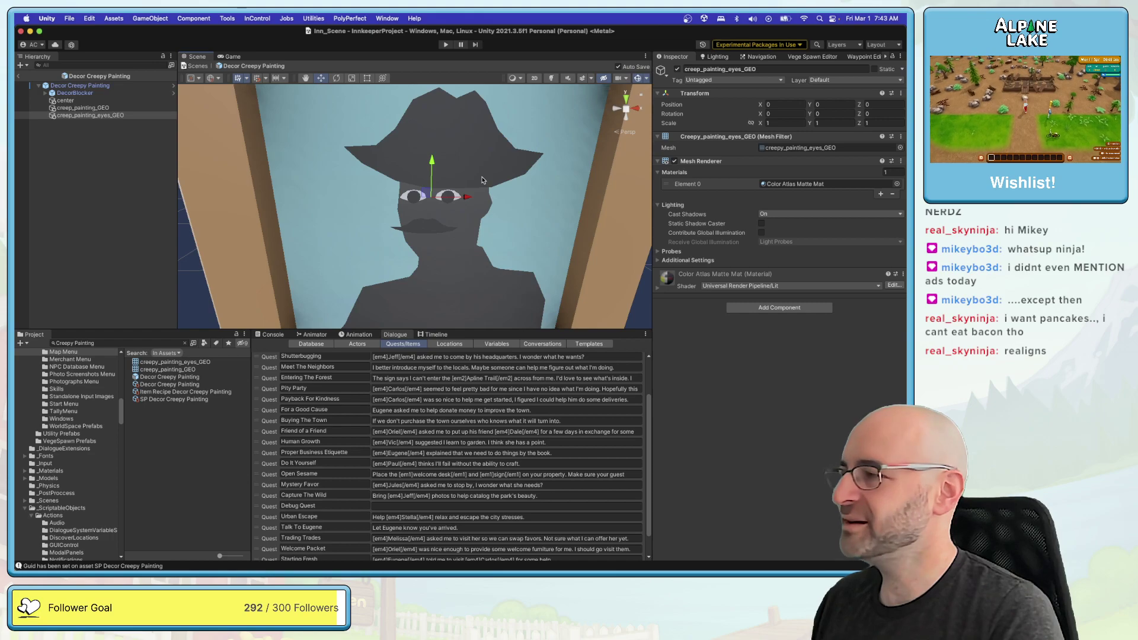
pyautogui.scroll(-10, 338, 181)
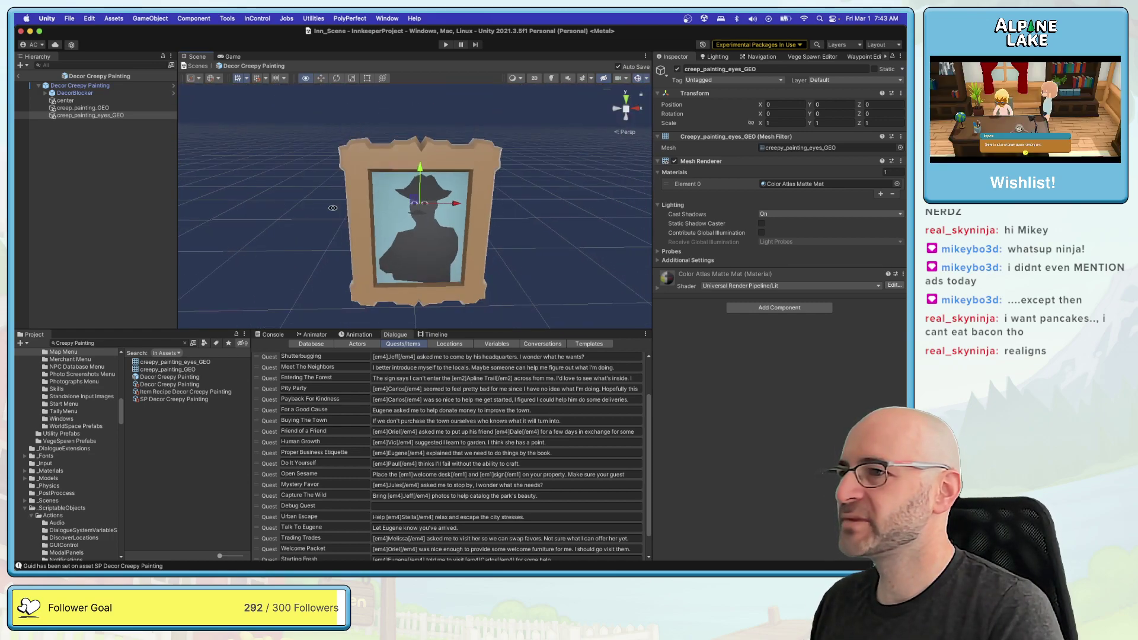
pyautogui.keyDown('alt'); pyautogui.moveTo(441, 191); pyautogui.dragTo(391, 205, button='right'); pyautogui.keyUp('alt')
pyautogui.keyDown('alt'); pyautogui.moveTo(391, 204); pyautogui.dragTo(474, 210); pyautogui.keyUp('alt')
pyautogui.moveTo(474, 211)
pyautogui.keyDown('alt'); pyautogui.mouseDown(button='right')
pyautogui.moveTo(546, 214)
pyautogui.moveTo(471, 168)
pyautogui.moveTo(515, 183)
pyautogui.moveTo(468, 194)
pyautogui.moveTo(512, 168)
pyautogui.mouseUp(button='right'); pyautogui.keyUp('alt')
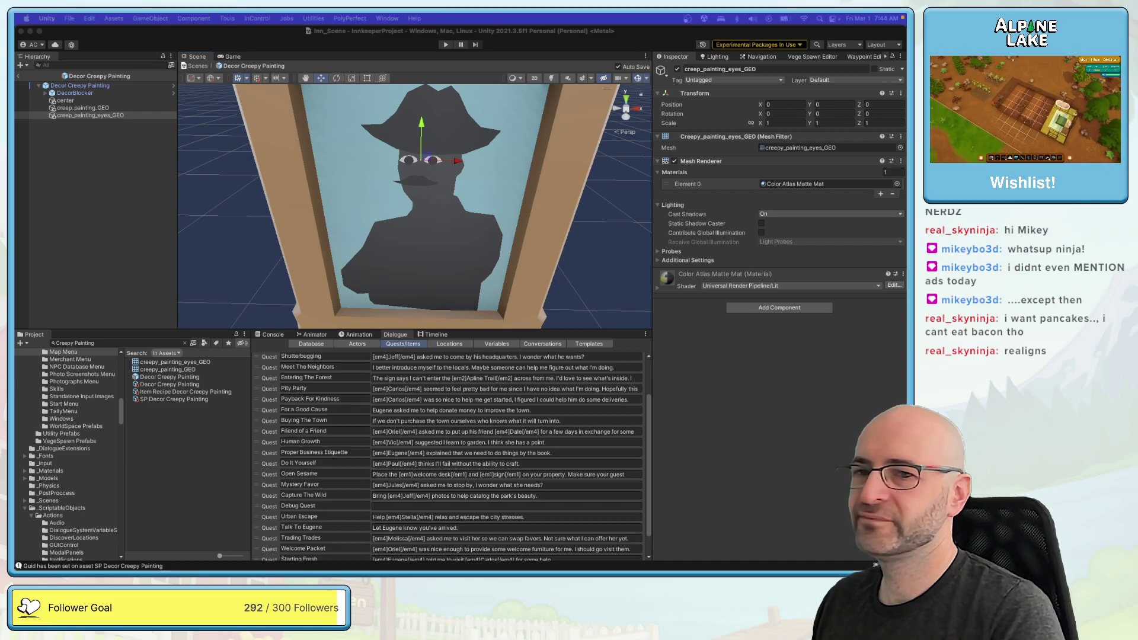
pyautogui.press('super+Tab')
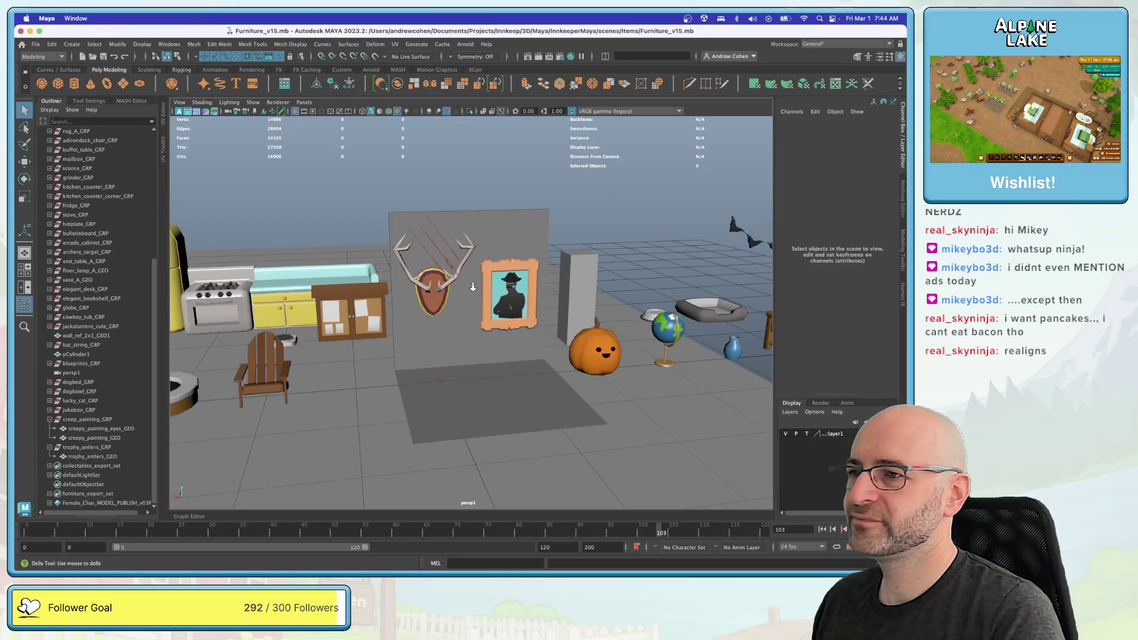
# Step: Bring the antlers and painting into view in Furniture_v15, then switch back to Unity
pyautogui.keyDown('alt'); pyautogui.moveTo(635, 251); pyautogui.dragTo(631, 298, button='right'); pyautogui.keyUp('alt')
pyautogui.keyDown('alt'); pyautogui.moveTo(631, 296); pyautogui.dragTo(606, 311, button='middle'); pyautogui.keyUp('alt')
pyautogui.press('super+Tab')
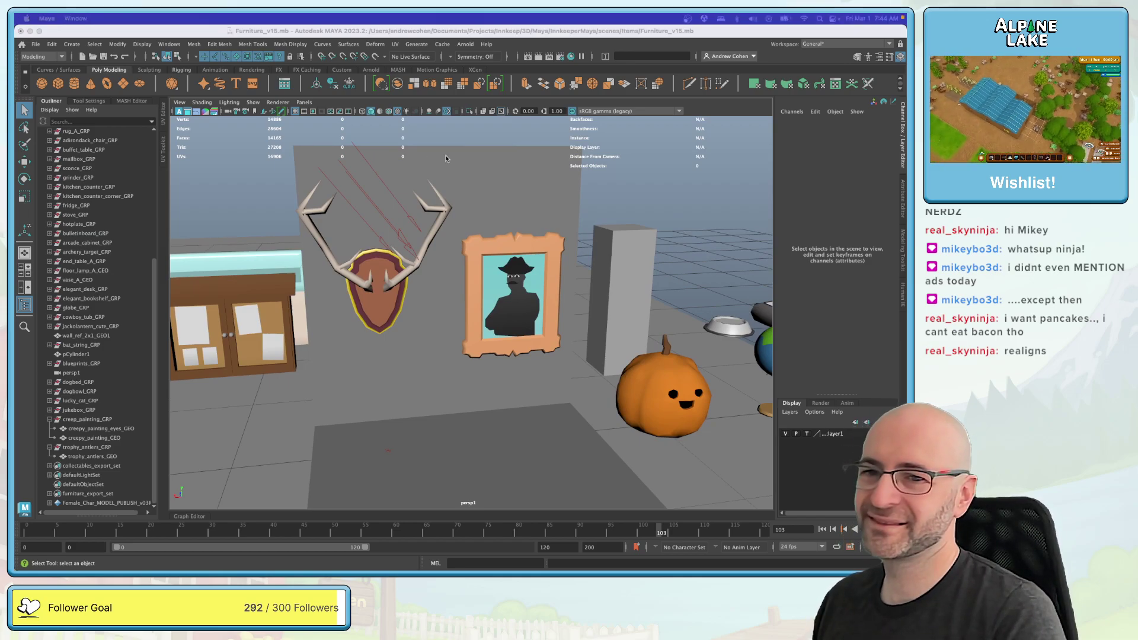
pyautogui.press('super+Tab')
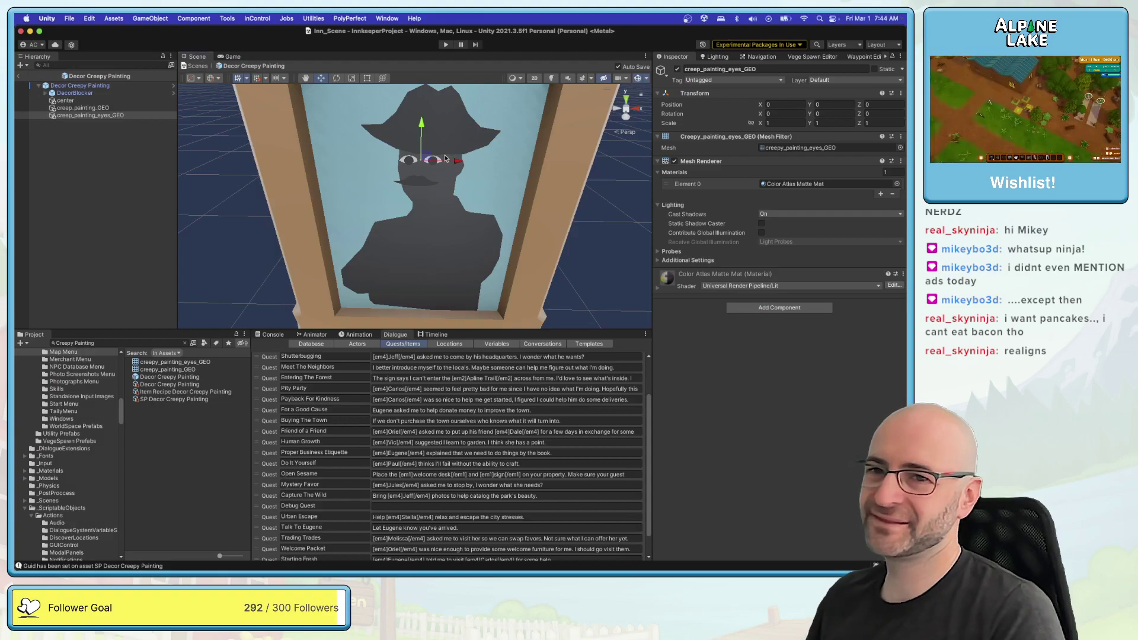
# Step: Duplicate the four Creepy Painting assets in the Project panel
pyautogui.click(153, 188)
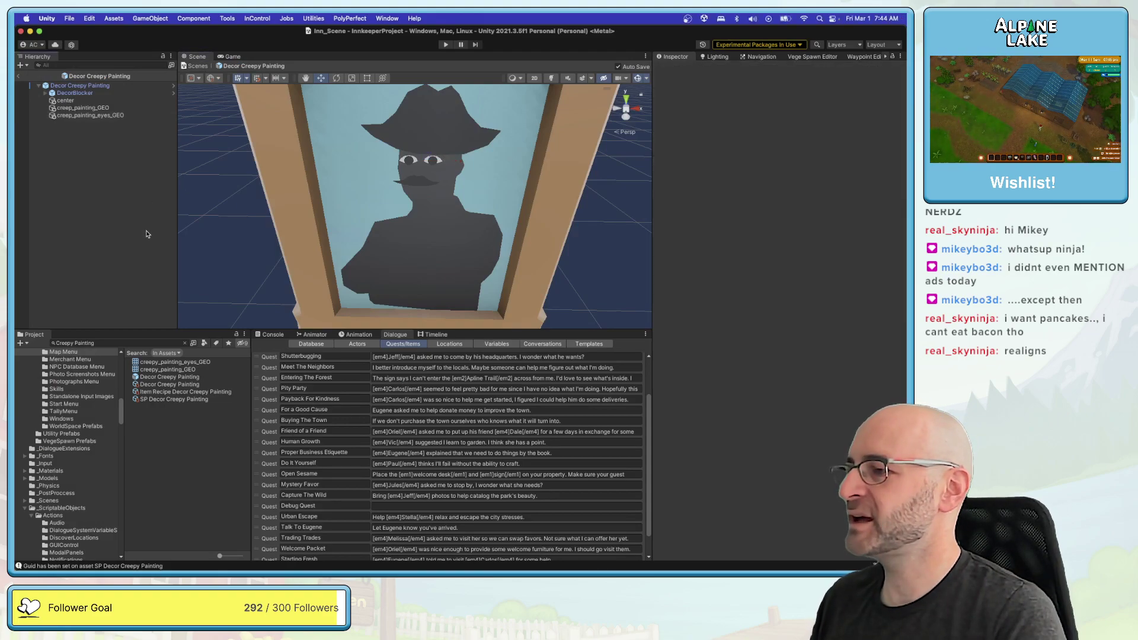
pyautogui.click(162, 378)
pyautogui.keyDown('shift'); pyautogui.click(163, 399); pyautogui.keyUp('shift')
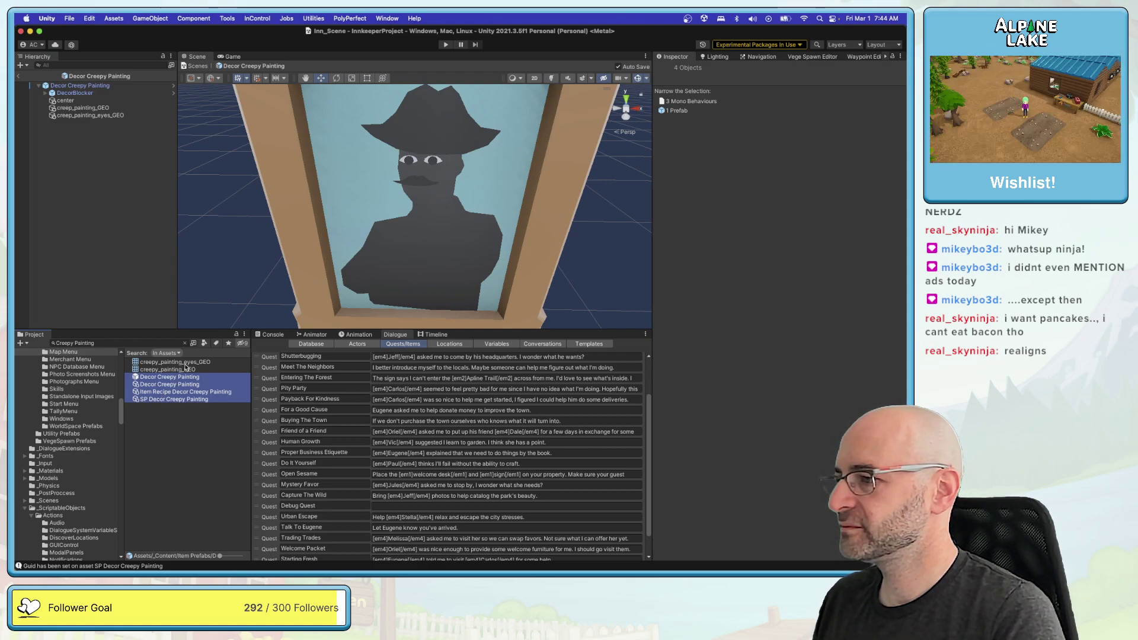
pyautogui.press('super+d')
# Step: Rename the copied prefab to Decor Trophy Antlers
pyautogui.click(193, 392)
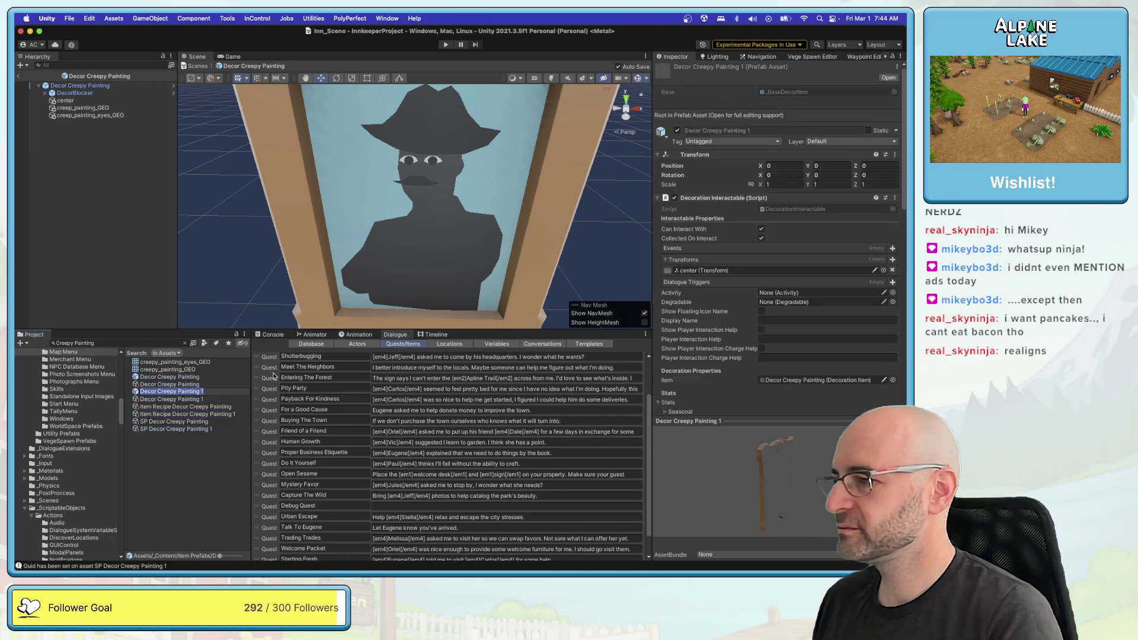
pyautogui.write('Decor Trophy An')
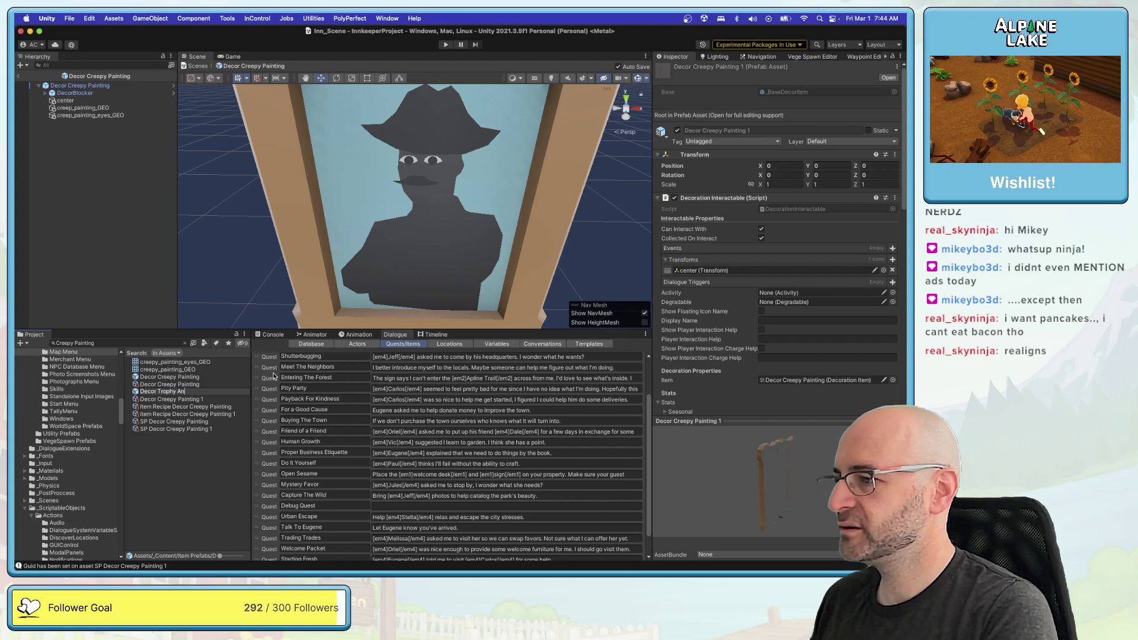
pyautogui.write('tlers')
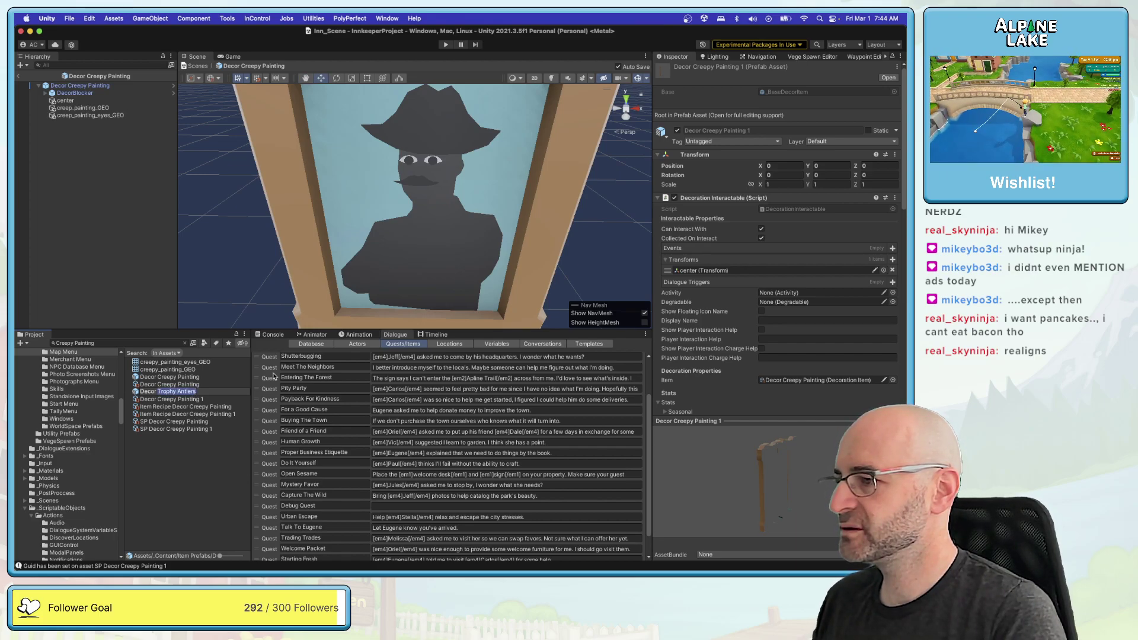
pyautogui.press('Return')
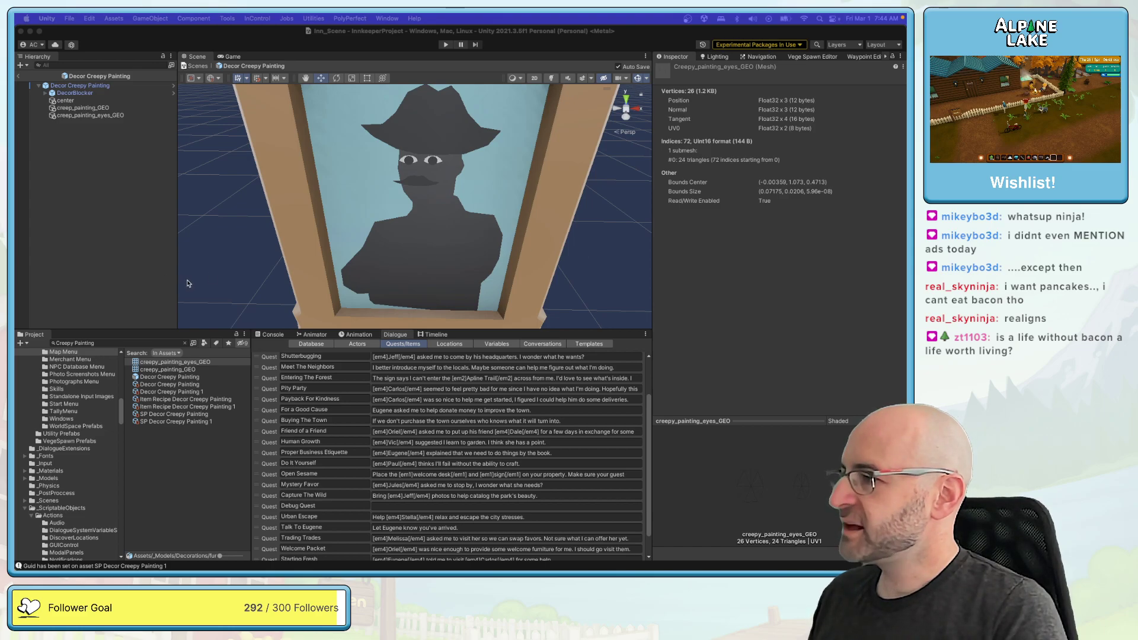
# Step: Rename the copied decoration item, item recipe and SP assets to Decor Trophy Antlers names
pyautogui.click(178, 392)
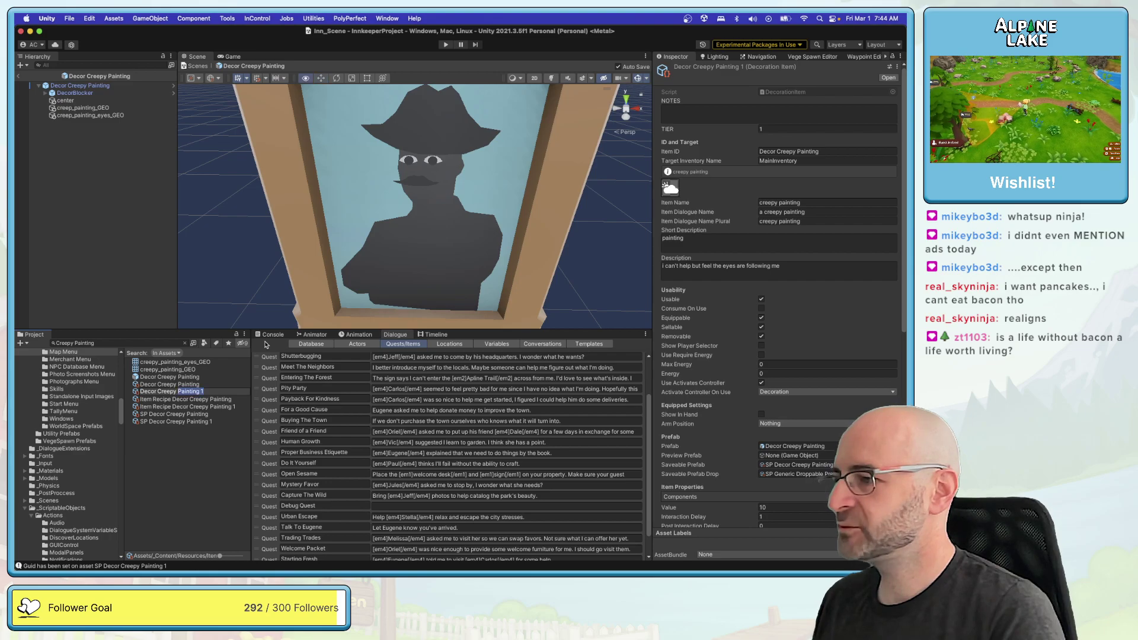
pyautogui.write('Trophy Antlers')
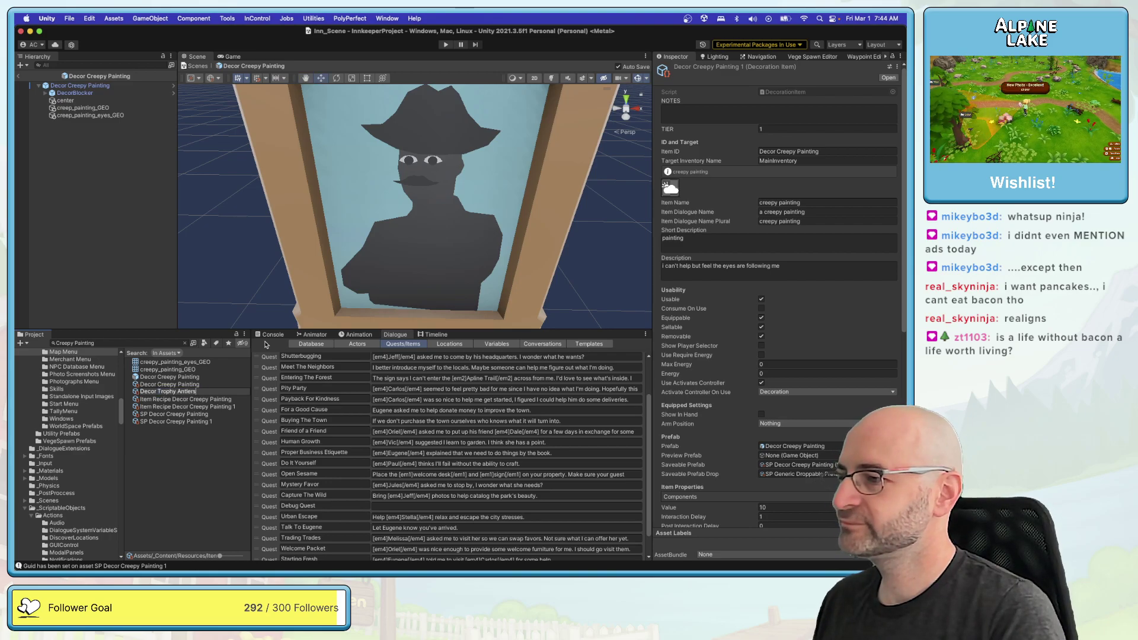
pyautogui.press('Return')
pyautogui.press('Down')
pyautogui.press('Down')
pyautogui.press('Down')
pyautogui.press('Down')
pyautogui.press('Down')
pyautogui.press('Down')
pyautogui.press('Return')
pyautogui.write('Trophy Antlers')
pyautogui.press('Return')
pyautogui.press('Down')
pyautogui.press('Down')
pyautogui.press('Return')
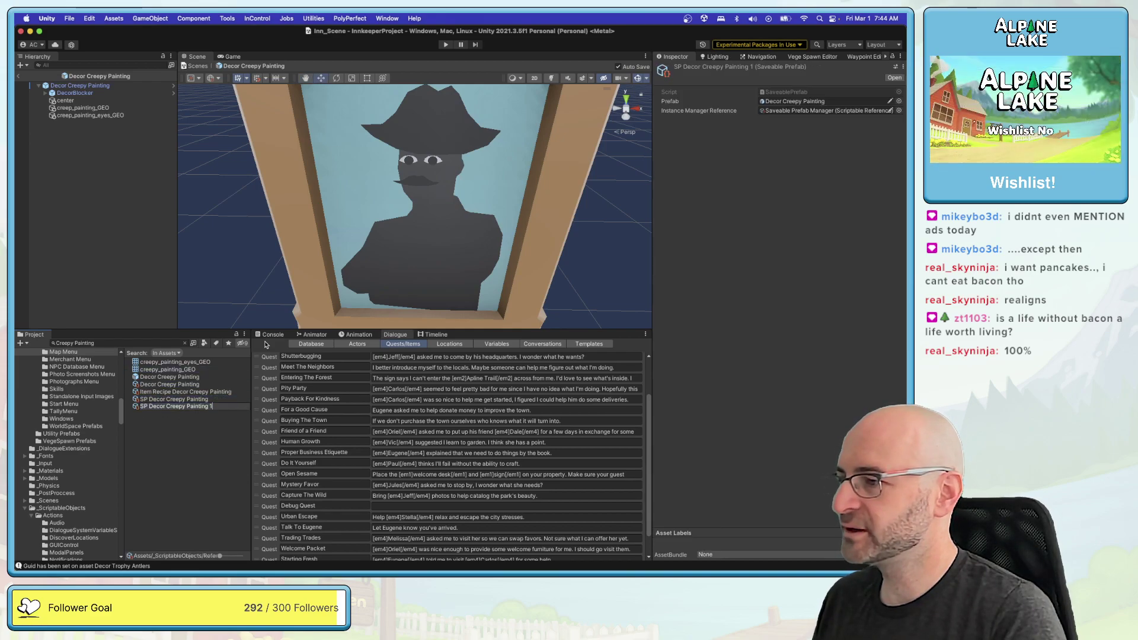
pyautogui.write('Trophy Antlers')
pyautogui.press('Return')
# Step: Filter the Project search to Trophy Antlers and select the Decor Trophy Antlers prefab
pyautogui.click(131, 343)
pyautogui.press('super+a')
pyautogui.write('Trophy Antlers')
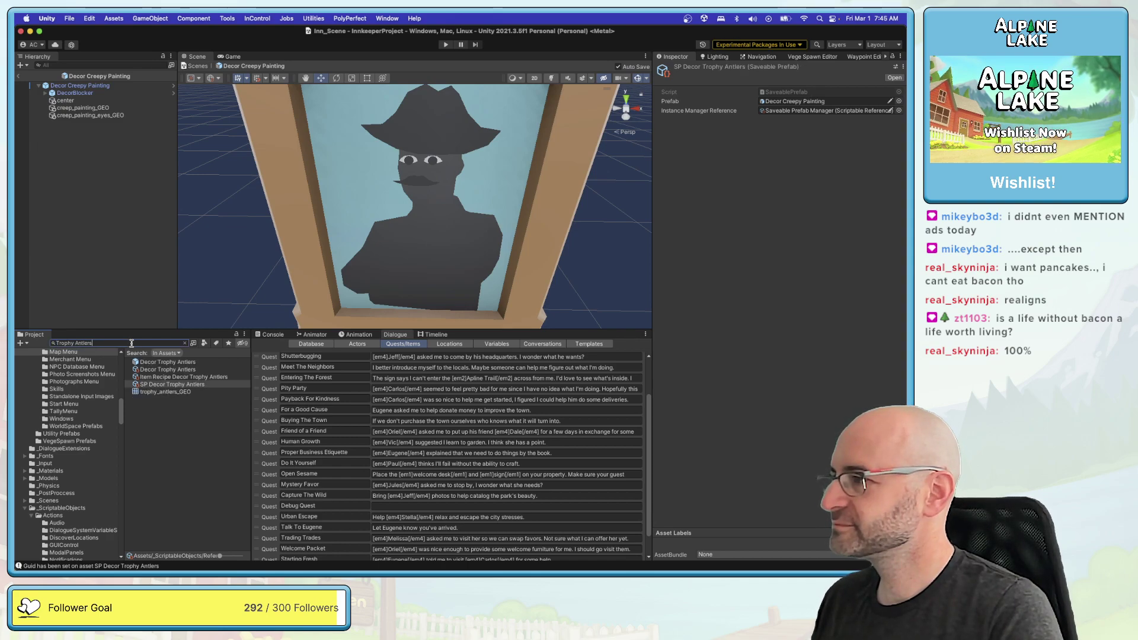
pyautogui.click(156, 362)
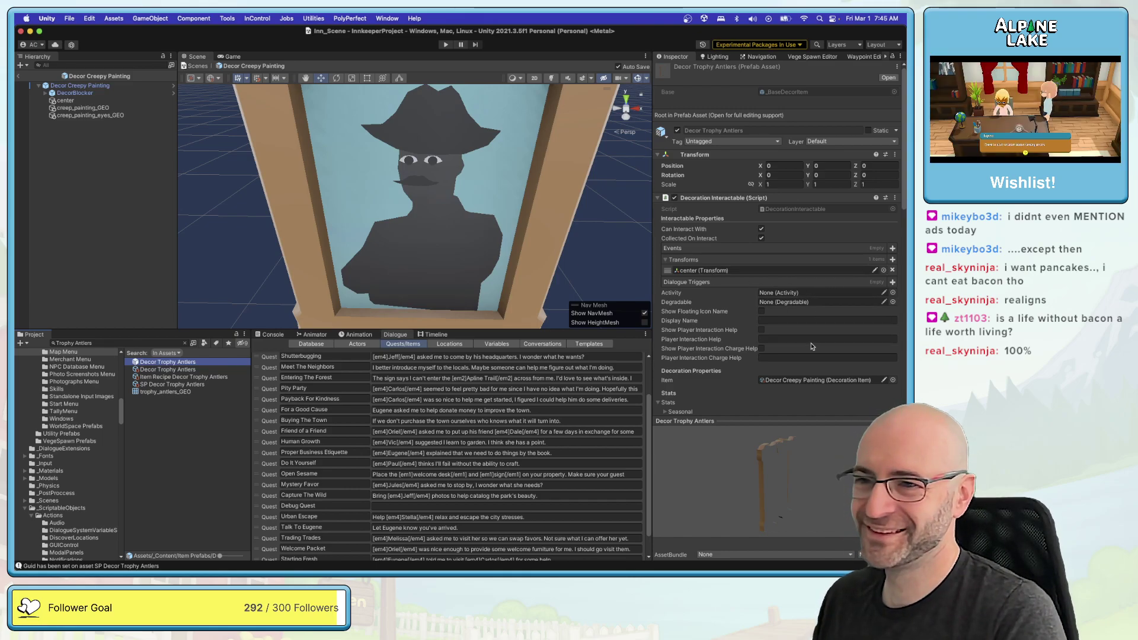
# Step: Assign the Decor Trophy Antlers item to the Decoration Interactable's Item field
pyautogui.click(892, 380)
pyautogui.write('Trophy Antlers')
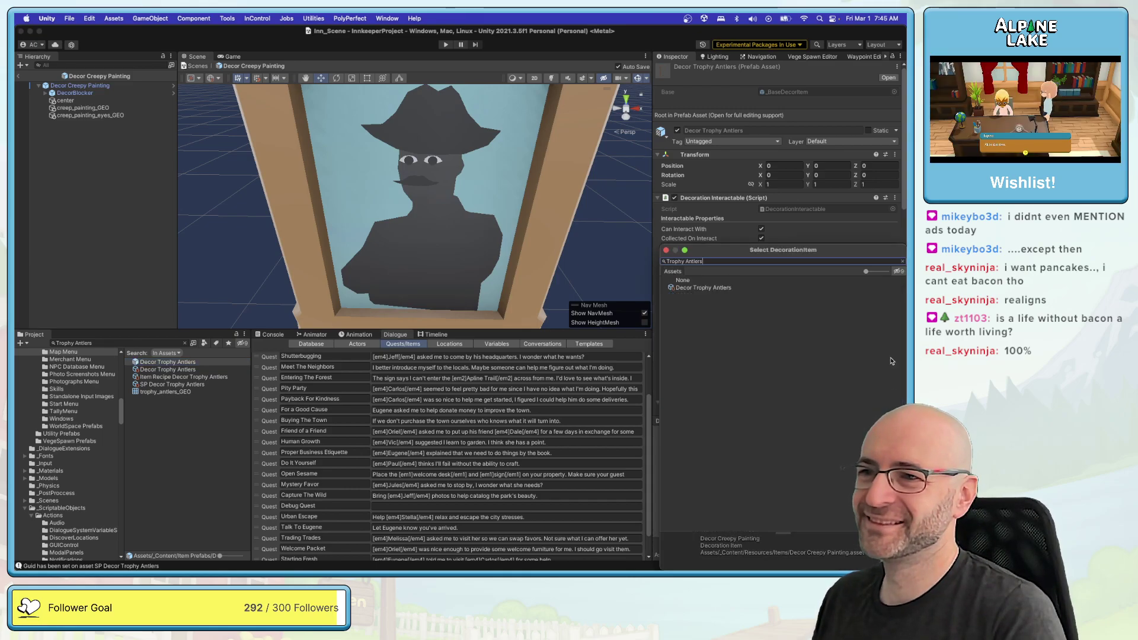
pyautogui.press('Down')
pyautogui.press('Return')
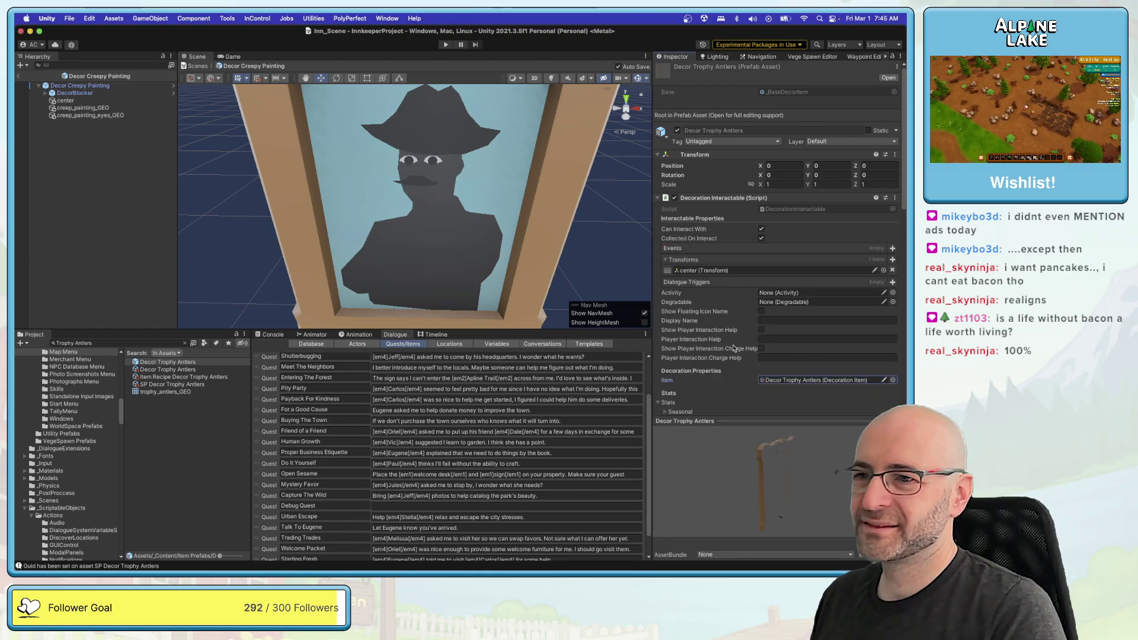
pyautogui.scroll(-15, 734, 349)
pyautogui.scroll(-4, 726, 336)
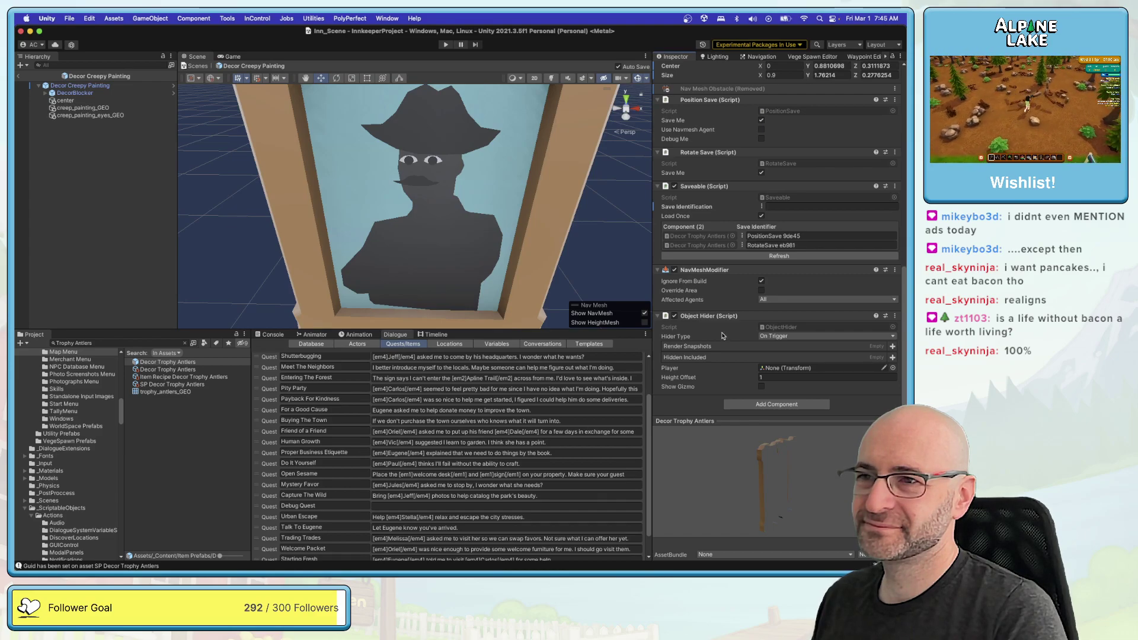
pyautogui.scroll(3, 722, 337)
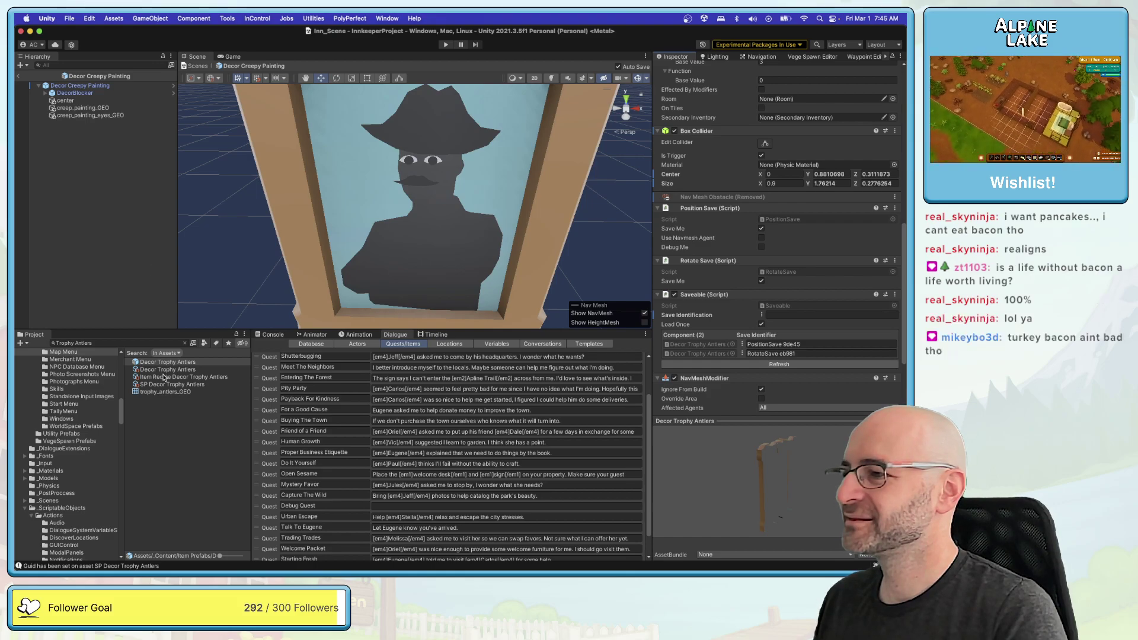
pyautogui.scroll(15, 763, 270)
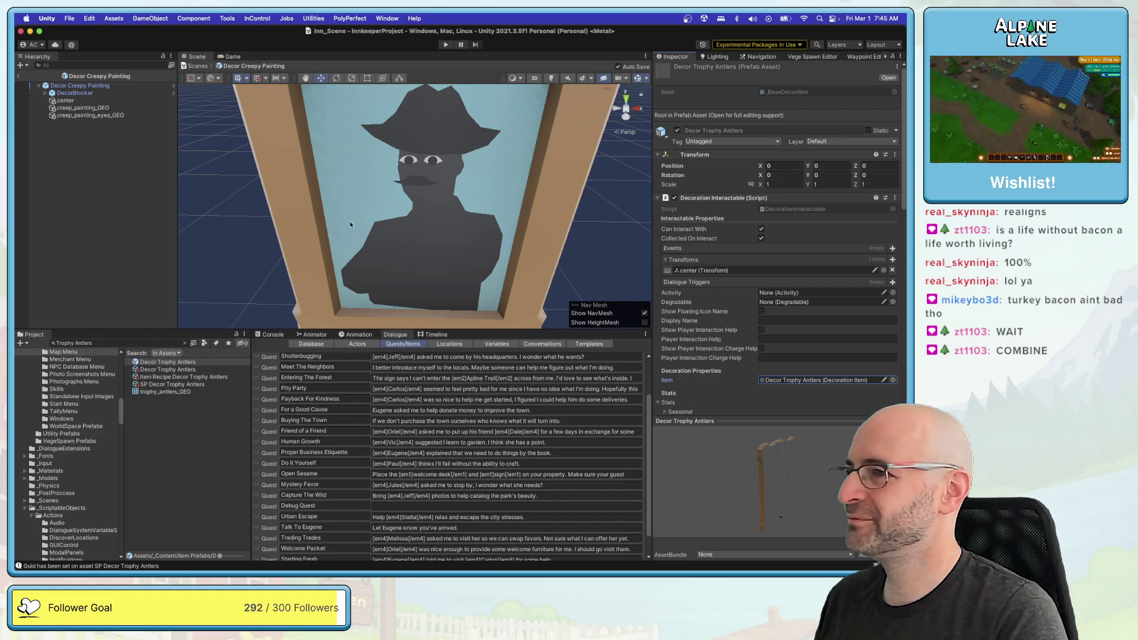
pyautogui.keyDown('alt'); pyautogui.moveTo(418, 169); pyautogui.dragTo(158, 132, button='right'); pyautogui.keyUp('alt')
pyautogui.click(108, 111)
pyautogui.click(111, 120)
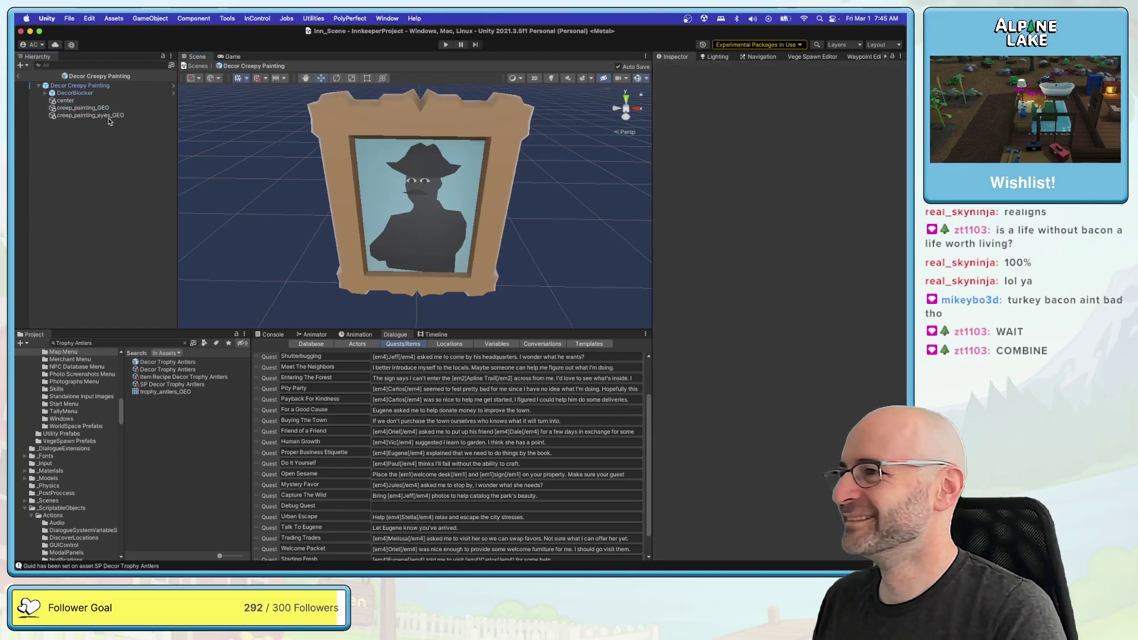
pyautogui.click(111, 117)
pyautogui.press('super+d')
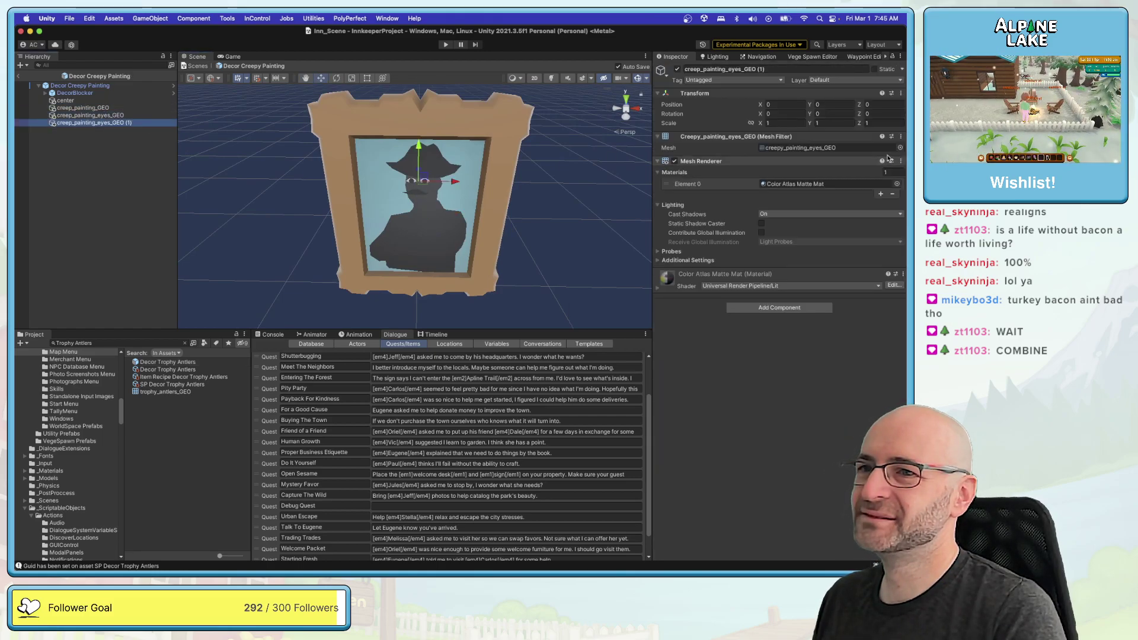
pyautogui.click(900, 147)
pyautogui.write('antlers')
pyautogui.press('Down')
pyautogui.press('Return')
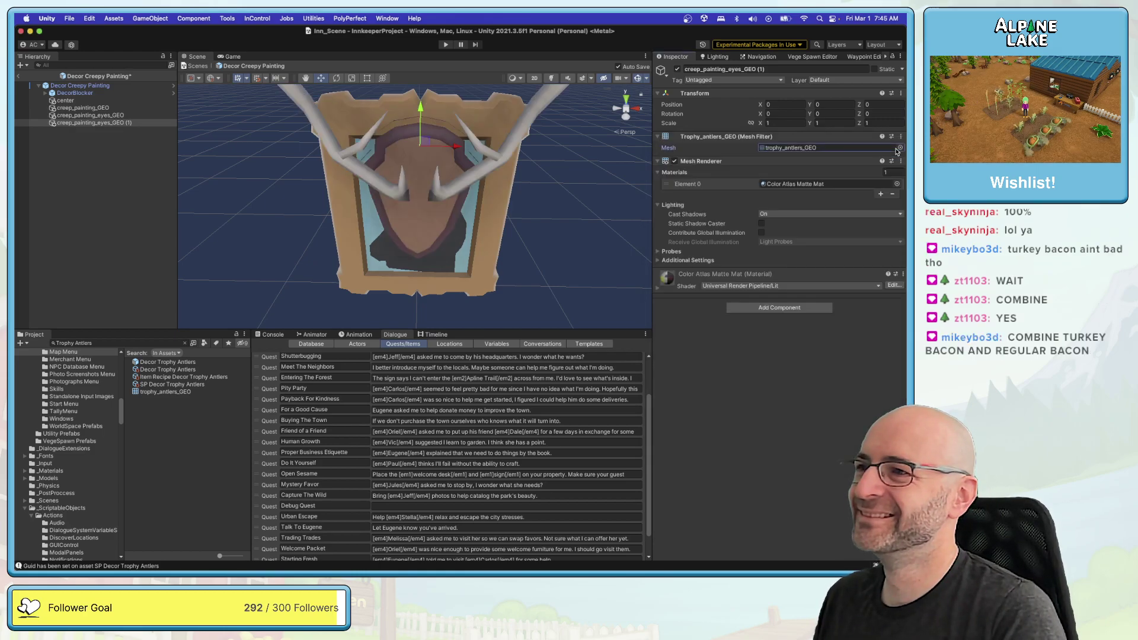
pyautogui.moveTo(348, 132)
pyautogui.keyDown('alt'); pyautogui.mouseDown()
pyautogui.moveTo(420, 149)
pyautogui.moveTo(422, 137)
pyautogui.moveTo(415, 159)
pyautogui.moveTo(412, 135)
pyautogui.moveTo(383, 148)
pyautogui.mouseUp(); pyautogui.keyUp('alt')
pyautogui.press('r')
pyautogui.press('w')
pyautogui.scroll(-5, 383, 151)
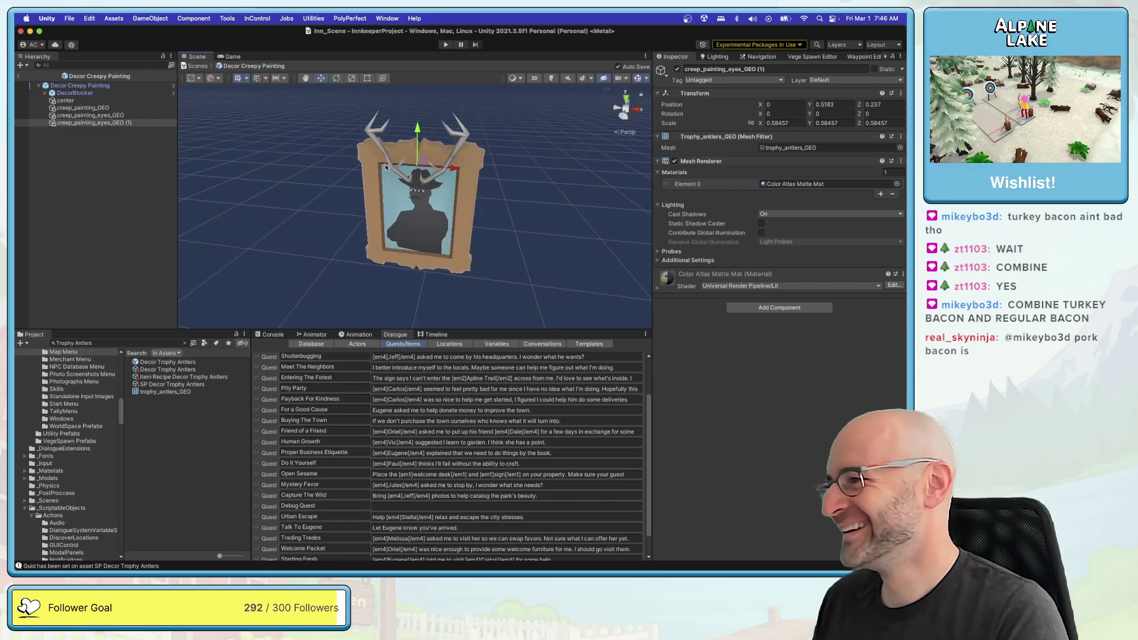
pyautogui.moveTo(387, 167)
pyautogui.keyDown('alt'); pyautogui.mouseDown()
pyautogui.moveTo(270, 190)
pyautogui.moveTo(404, 172)
pyautogui.moveTo(332, 192)
pyautogui.moveTo(375, 203)
pyautogui.moveTo(304, 158)
pyautogui.mouseUp(); pyautogui.keyUp('alt')
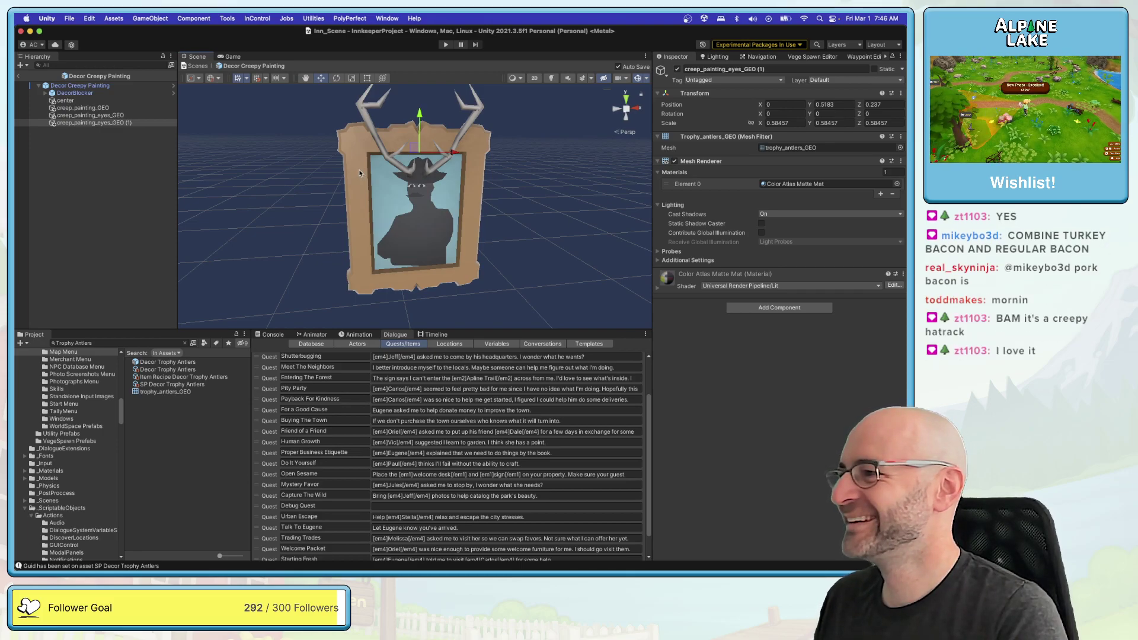
pyautogui.moveTo(358, 173)
pyautogui.keyDown('alt'); pyautogui.mouseDown()
pyautogui.moveTo(409, 184)
pyautogui.moveTo(374, 193)
pyautogui.moveTo(404, 185)
pyautogui.moveTo(367, 181)
pyautogui.mouseUp(); pyautogui.keyUp('alt')
pyautogui.keyDown('alt'); pyautogui.moveTo(366, 181); pyautogui.dragTo(379, 178, button='right'); pyautogui.keyUp('alt')
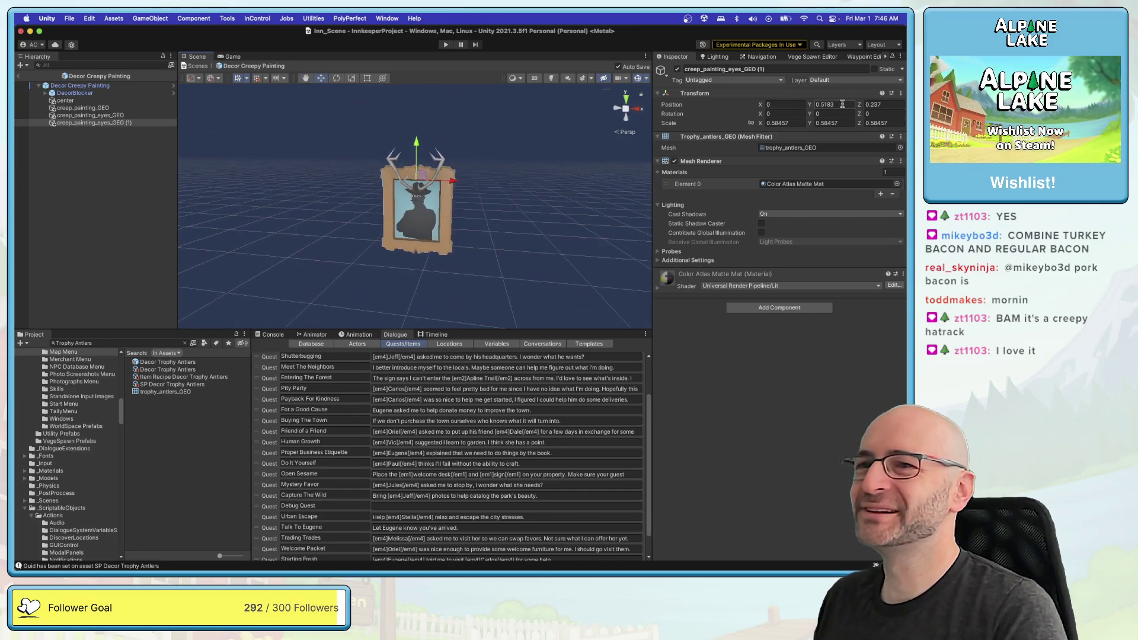
pyautogui.rightClick(705, 96)
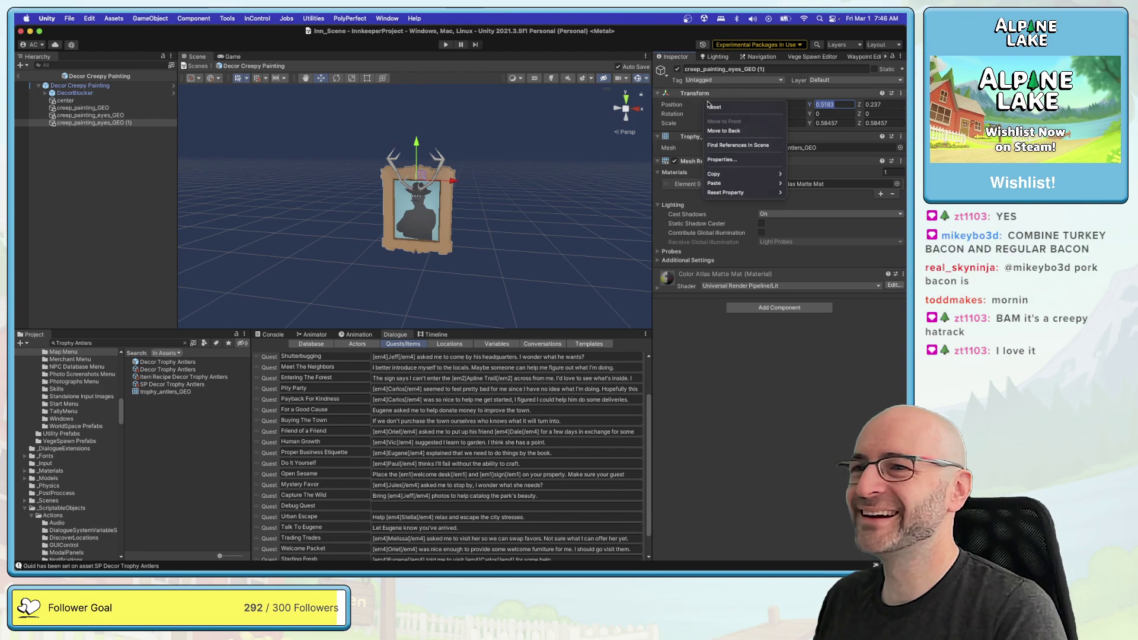
pyautogui.click(713, 107)
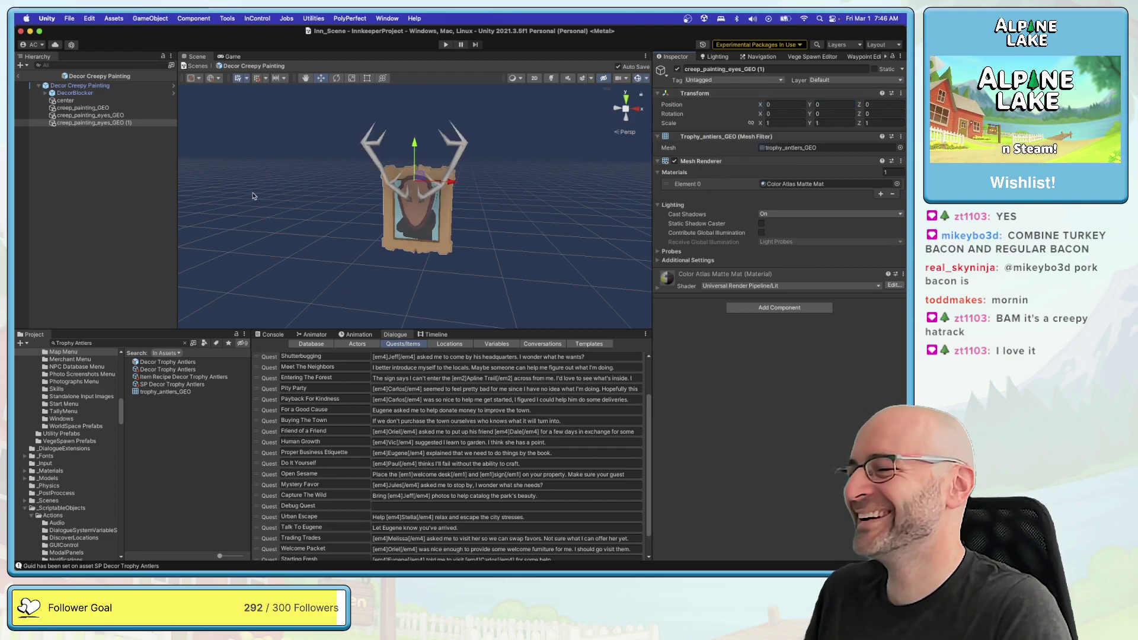
pyautogui.click(113, 115)
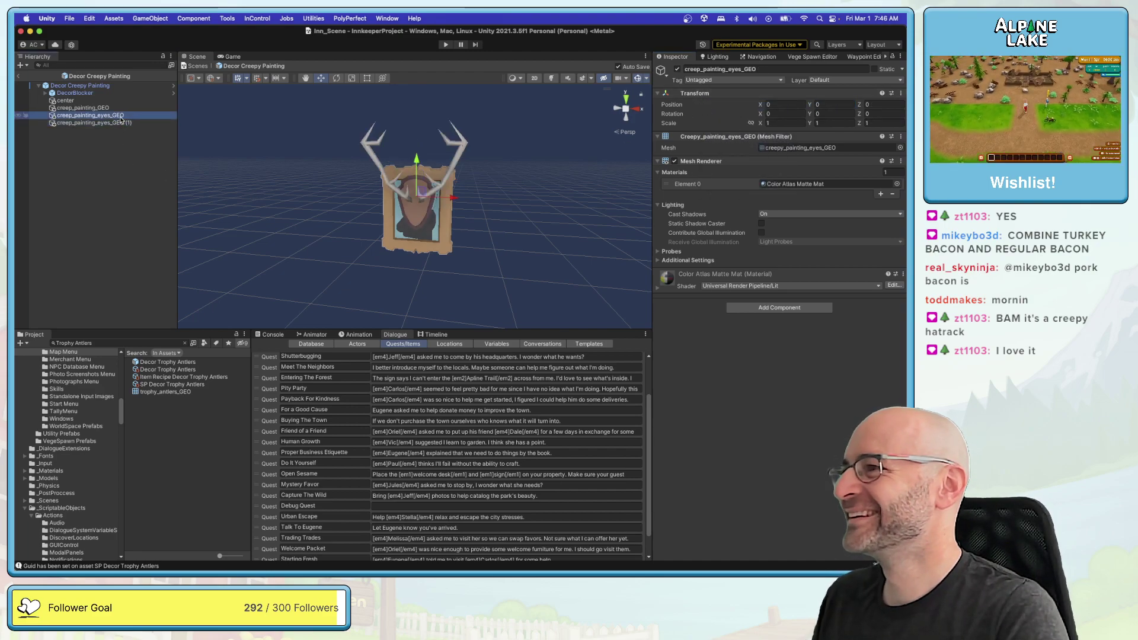
pyautogui.click(124, 122)
pyautogui.press('super+c')
pyautogui.press('super+BackSpace')
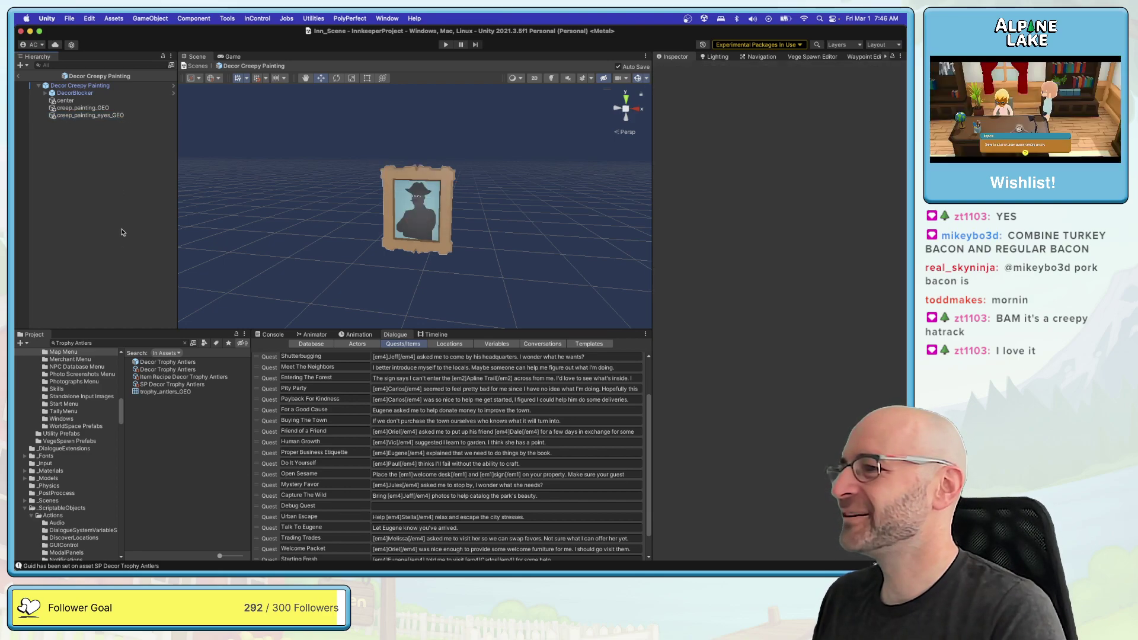
# Step: Open the Decor Trophy Antlers prefab and delete creep_painting_eyes_GEO
pyautogui.doubleClick(151, 363)
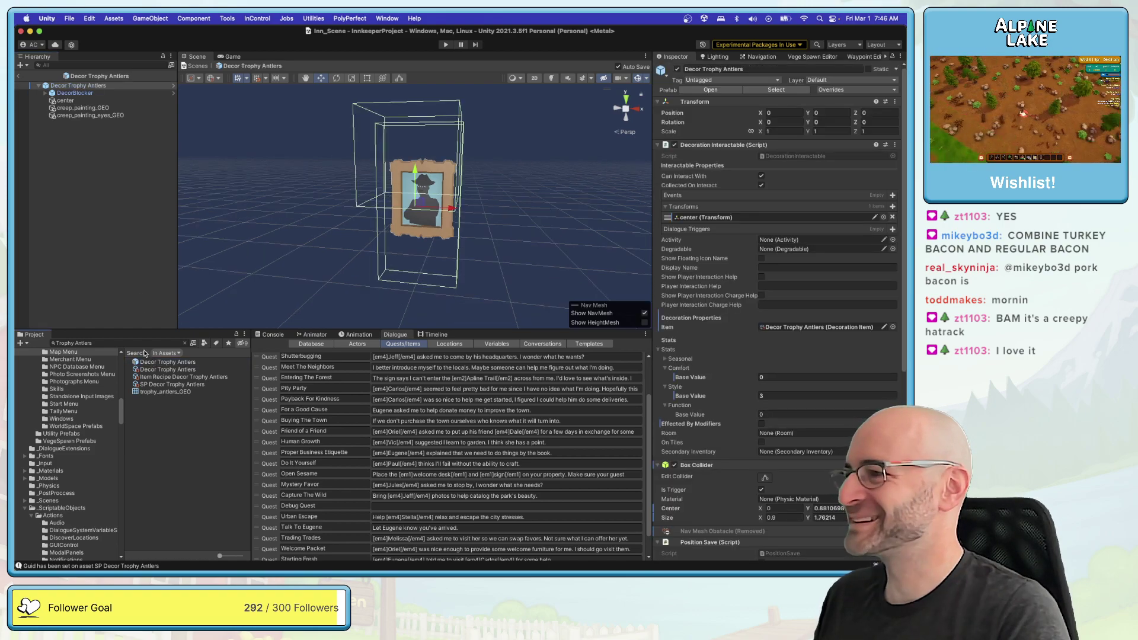
pyautogui.click(114, 116)
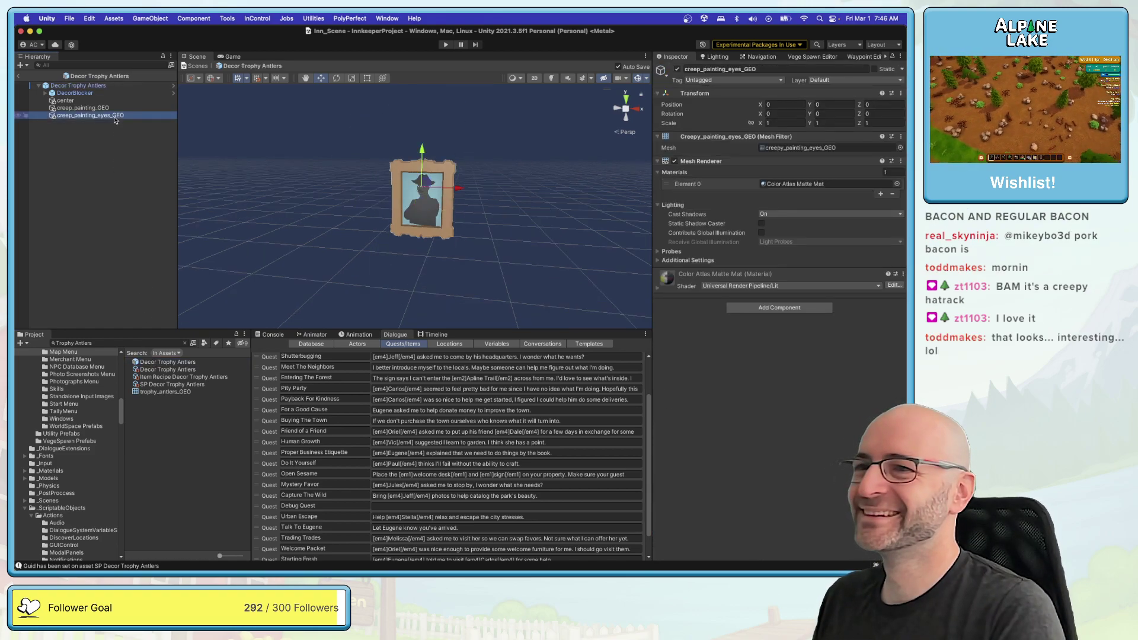
pyautogui.press('Up')
pyautogui.press('Down')
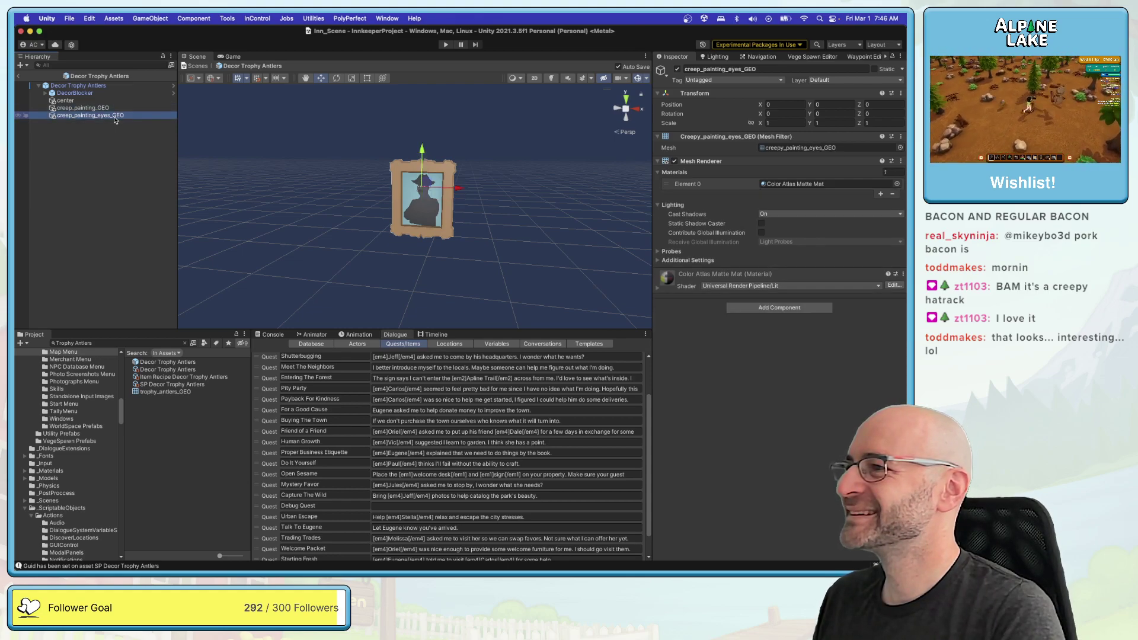
pyautogui.press('super+BackSpace')
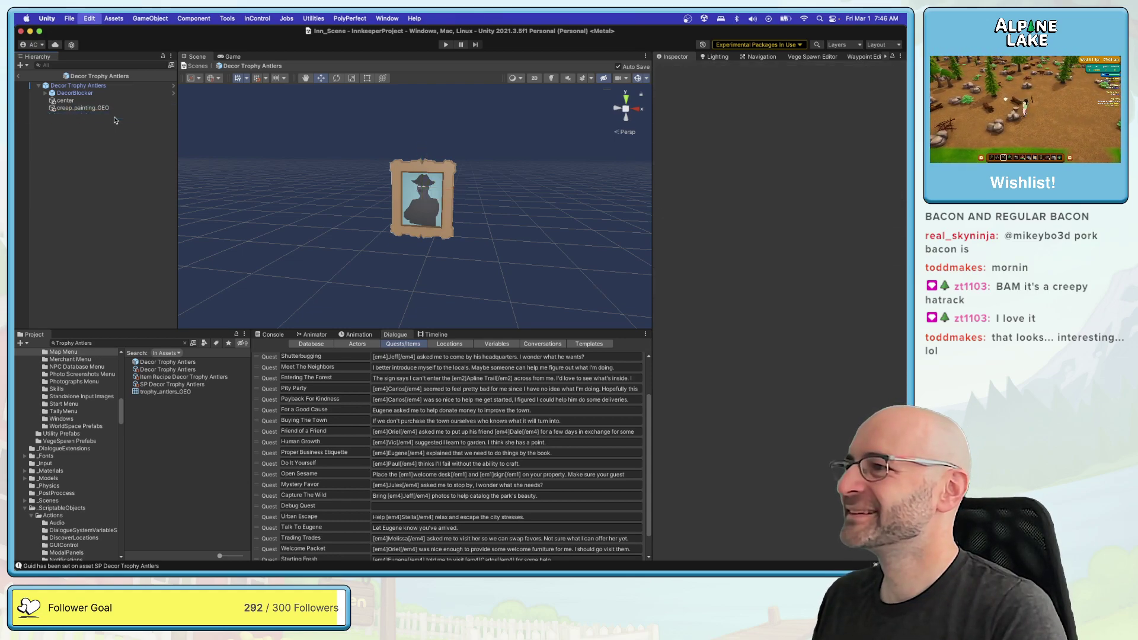
# Step: Swap creep_painting_GEO's mesh to trophy_antlers_GEO, keeping the Matte material first, and frame it
pyautogui.click(108, 109)
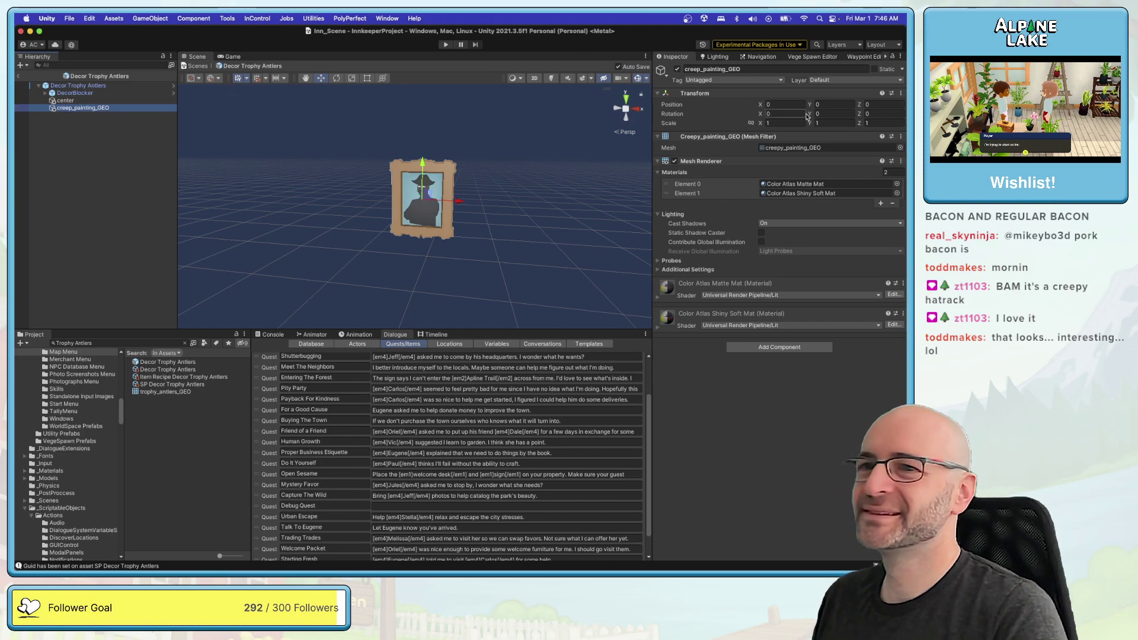
pyautogui.click(898, 148)
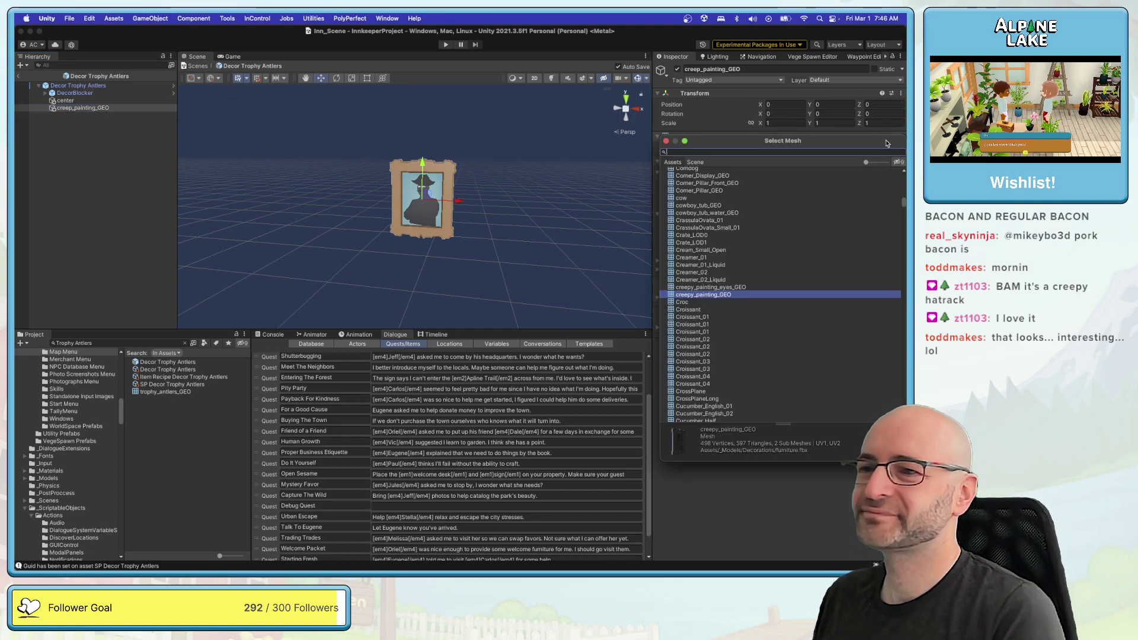
pyautogui.doubleClick(765, 179)
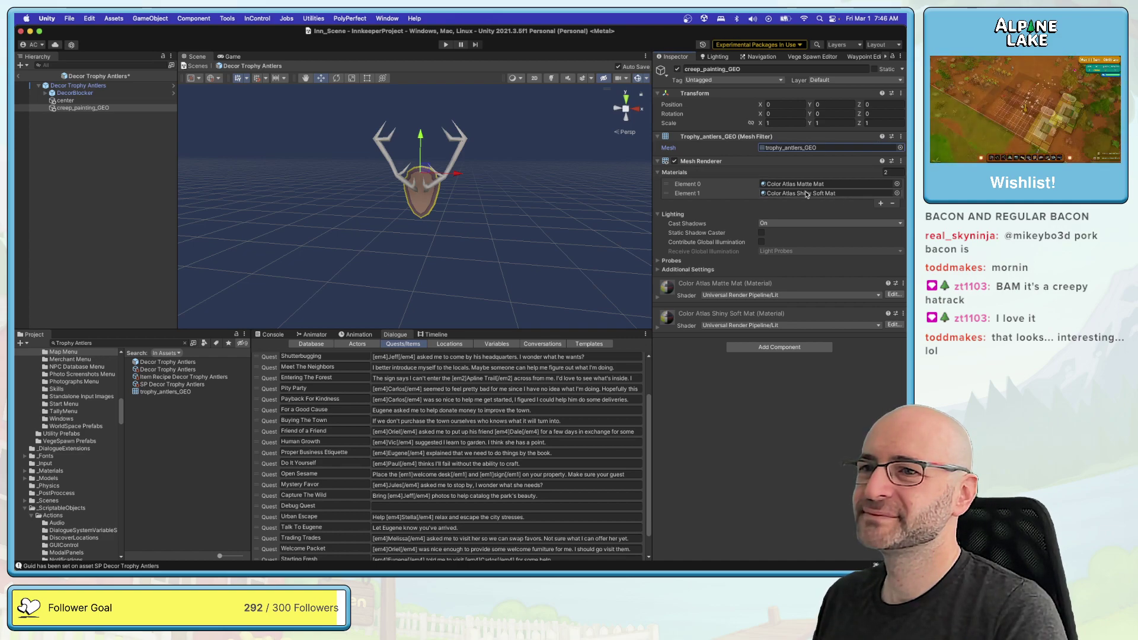
pyautogui.keyDown('alt'); pyautogui.moveTo(487, 189); pyautogui.dragTo(632, 190); pyautogui.keyUp('alt')
pyautogui.keyDown('alt'); pyautogui.moveTo(631, 190); pyautogui.dragTo(799, 216, button='right'); pyautogui.keyUp('alt')
pyautogui.keyDown('alt'); pyautogui.moveTo(508, 164); pyautogui.dragTo(566, 261, button='middle'); pyautogui.keyUp('alt')
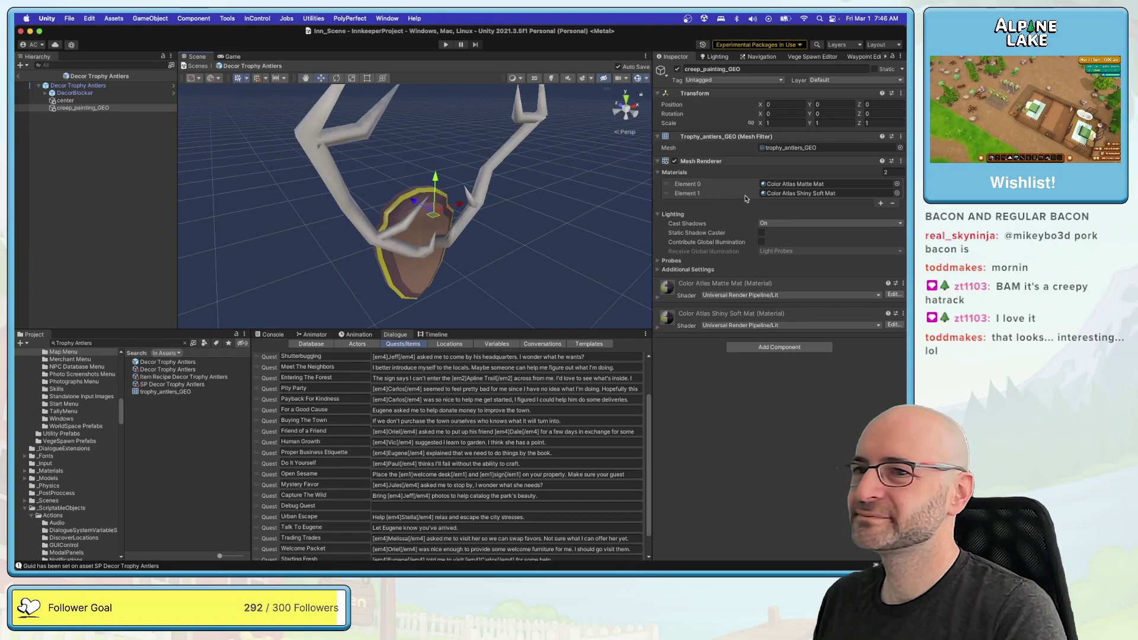
pyautogui.moveTo(666, 184); pyautogui.dragTo(667, 195)
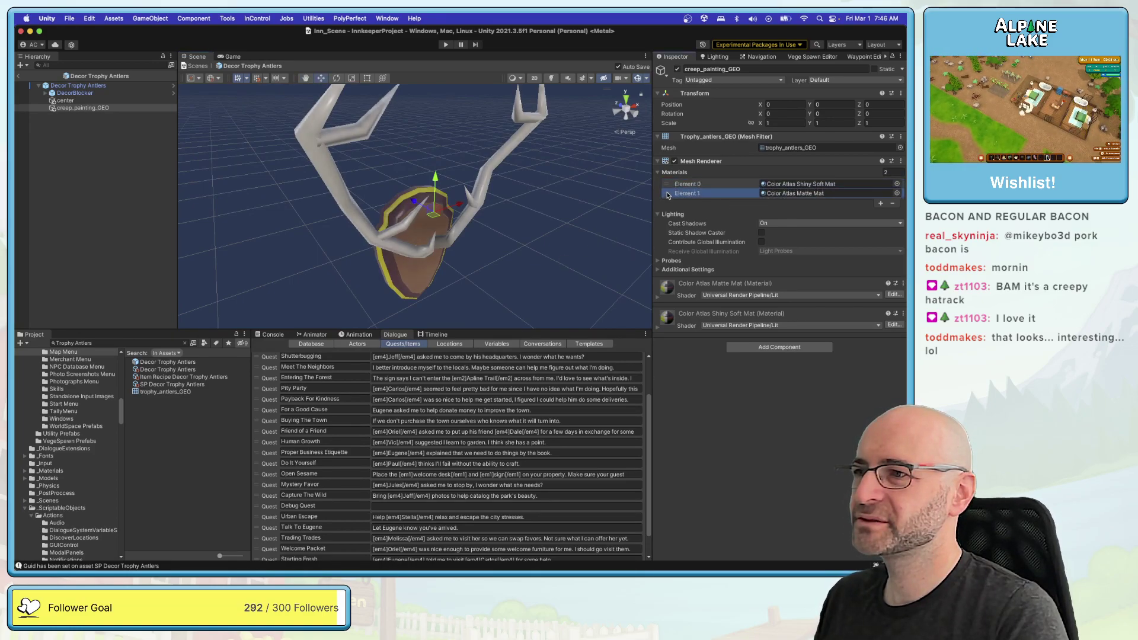
pyautogui.moveTo(666, 195); pyautogui.dragTo(666, 185)
pyautogui.press('f')
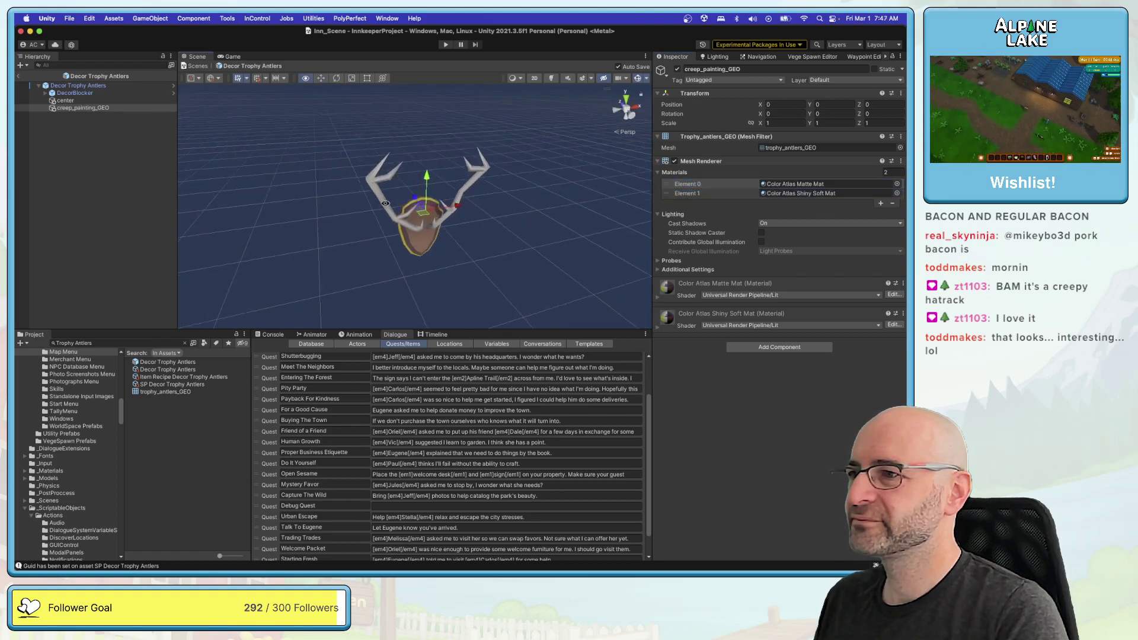
pyautogui.click(99, 186)
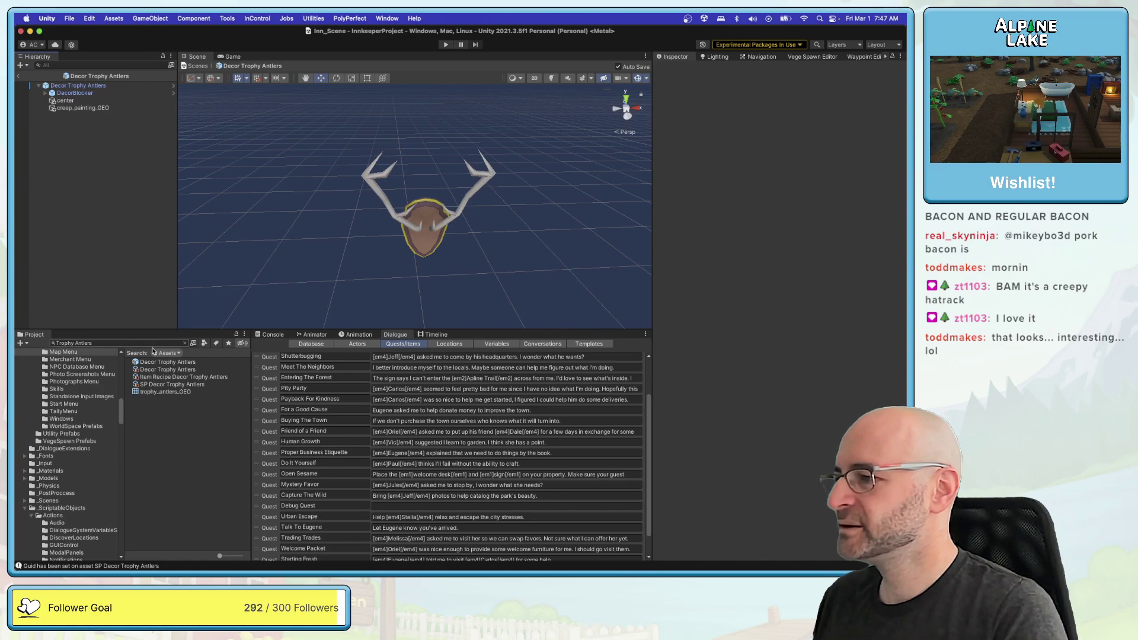
# Step: Change the item's ID to Trophy Antlers, name to 'trophy antlers', dialogue name to 'a trophy antlers'
pyautogui.click(155, 369)
pyautogui.click(825, 151)
pyautogui.click(825, 149)
pyautogui.moveTo(776, 152); pyautogui.dragTo(883, 149)
pyautogui.write('Trophy Antlers')
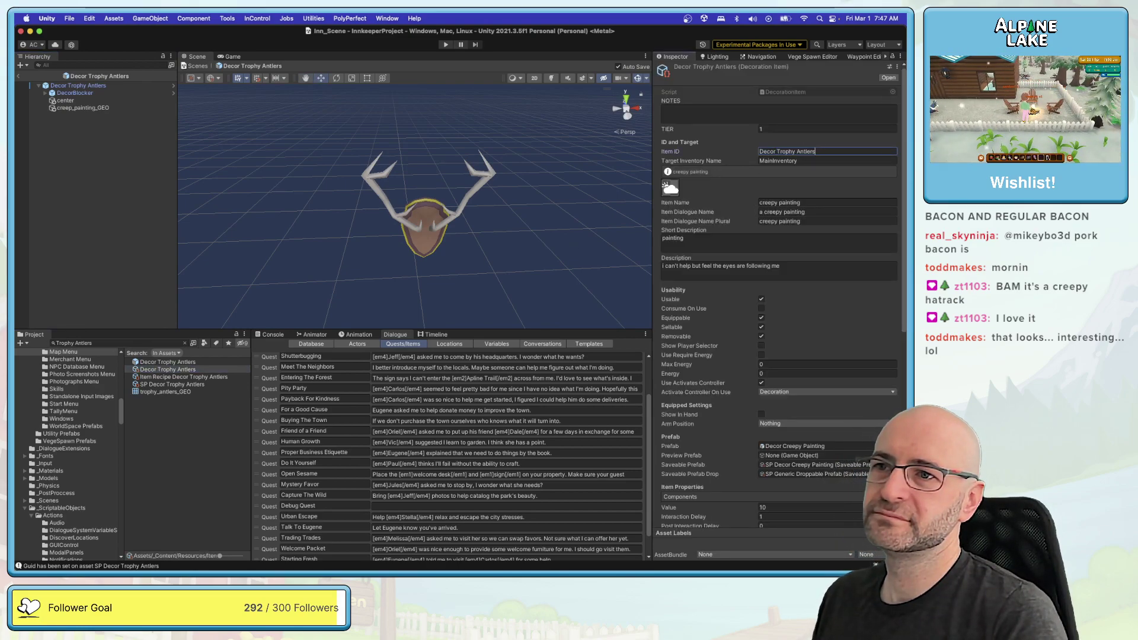
pyautogui.click(829, 203)
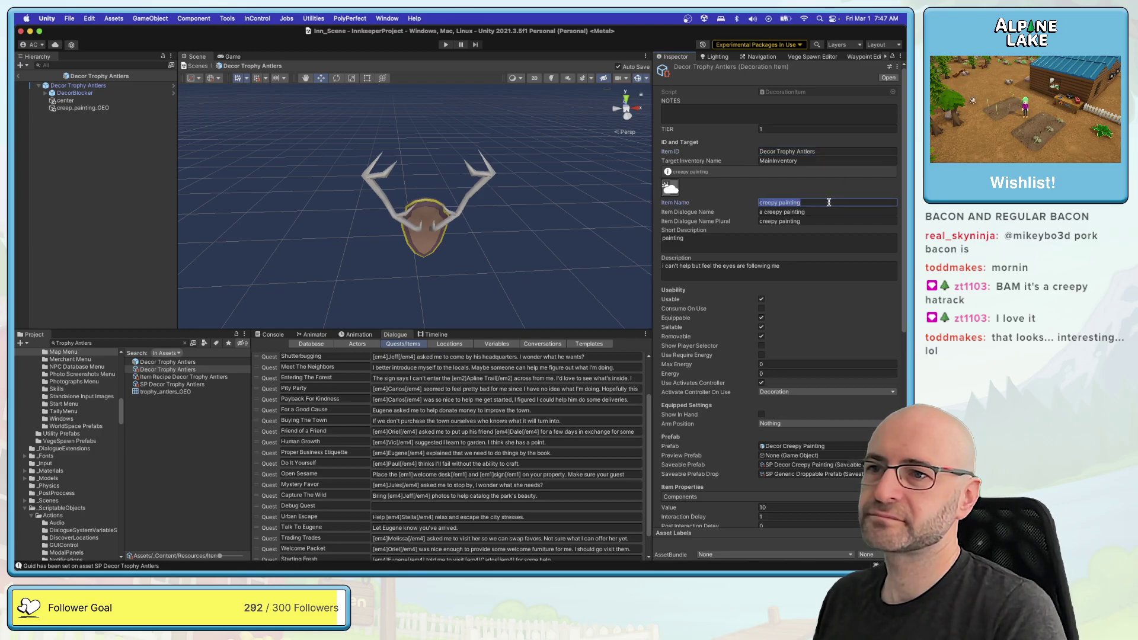
pyautogui.write('trophy an')
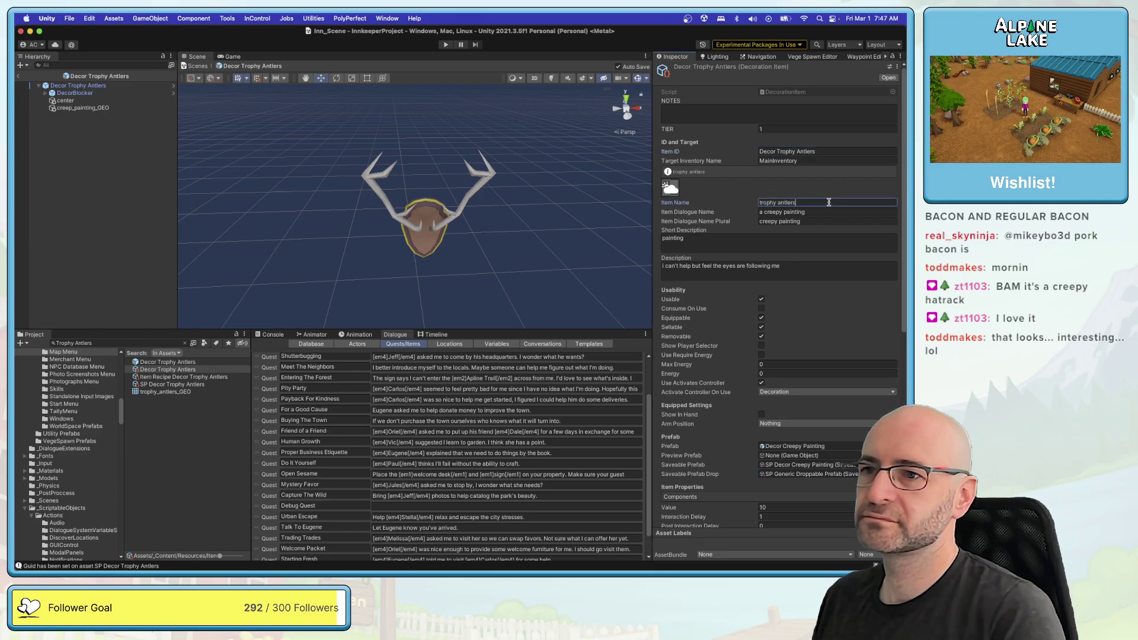
pyautogui.write('tlers')
pyautogui.click(826, 211)
pyautogui.write('a trophy antlers')
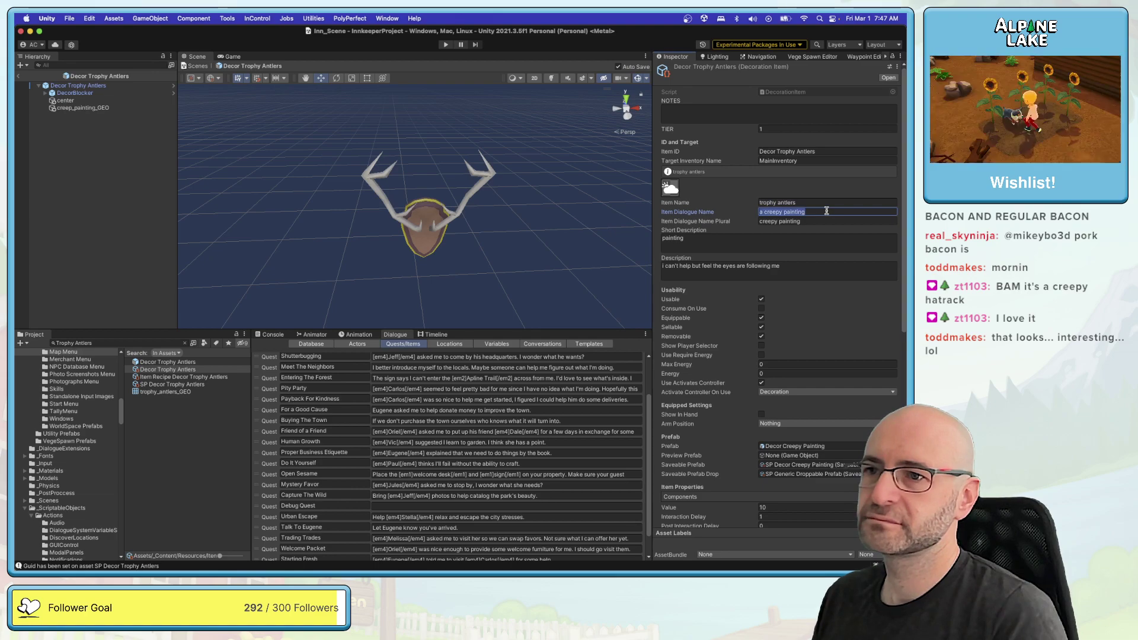
pyautogui.press('Tab')
pyautogui.write('trophy antlers')
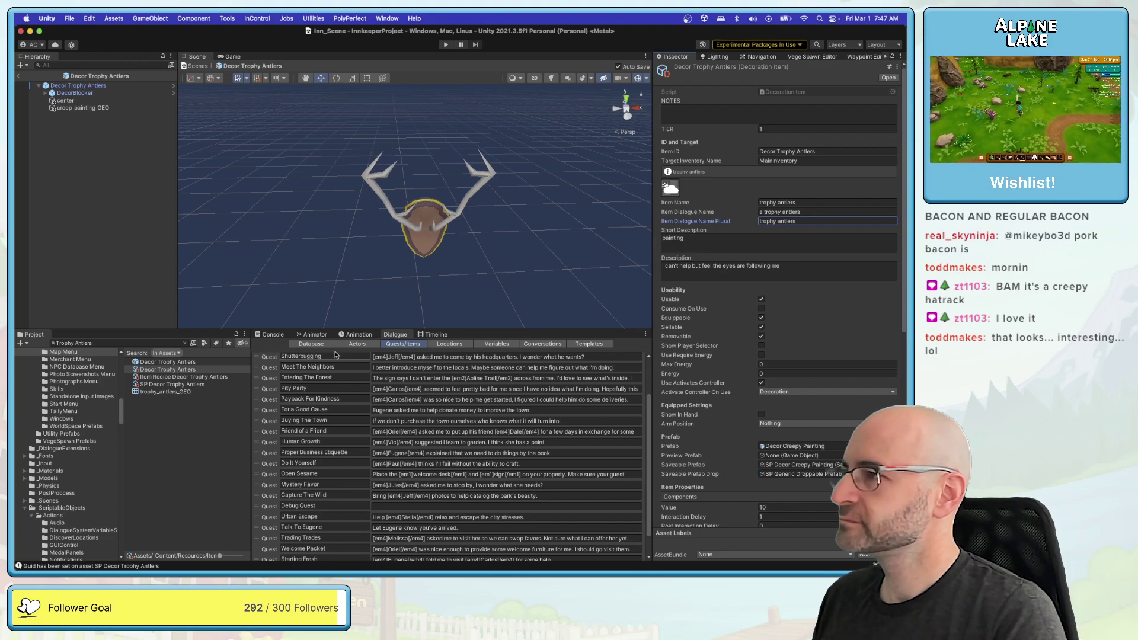
# Step: Rewrite the item's description as a 'really good replica' text
pyautogui.scroll(-3, 474, 225)
pyautogui.keyDown('alt'); pyautogui.moveTo(472, 217); pyautogui.dragTo(469, 215); pyautogui.keyUp('alt')
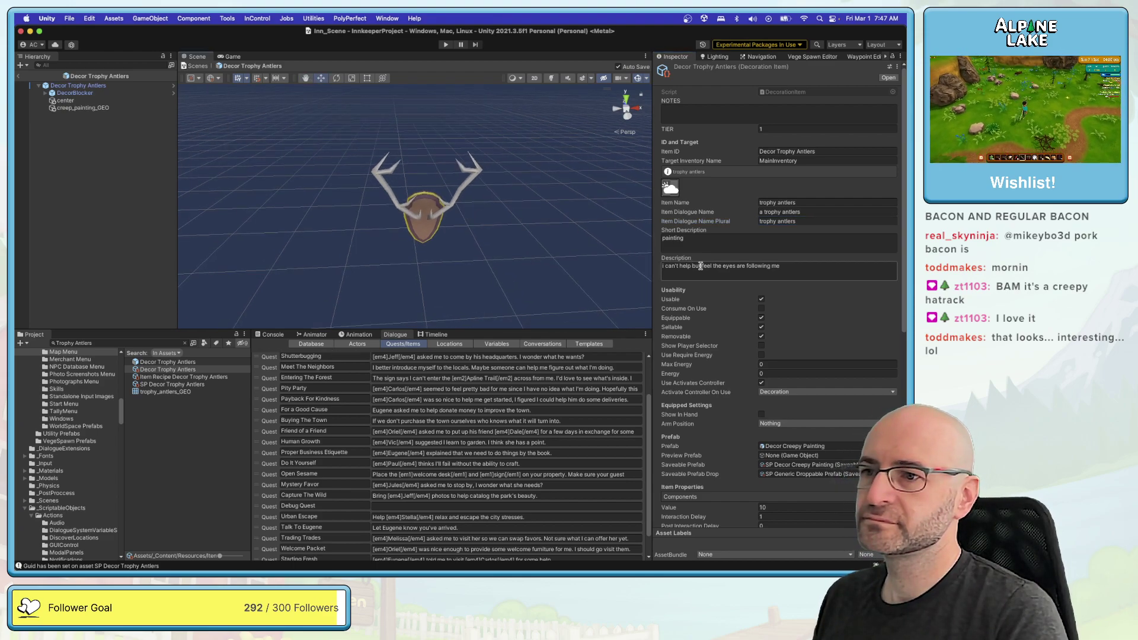
pyautogui.click(781, 264)
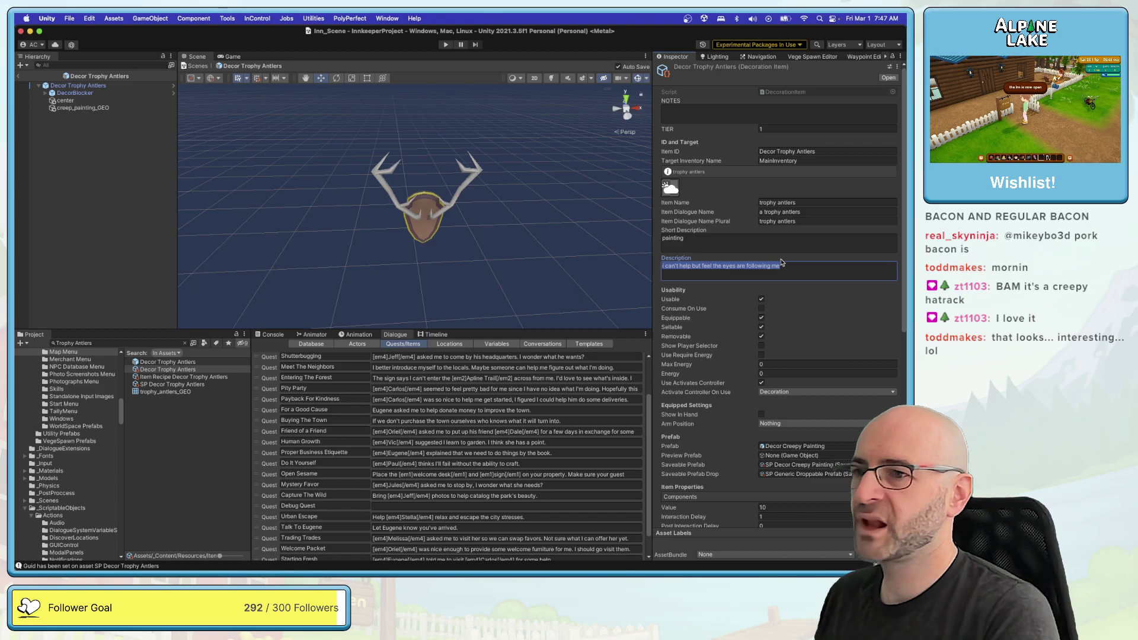
pyautogui.write("I'm not sure if this is real or just made of")
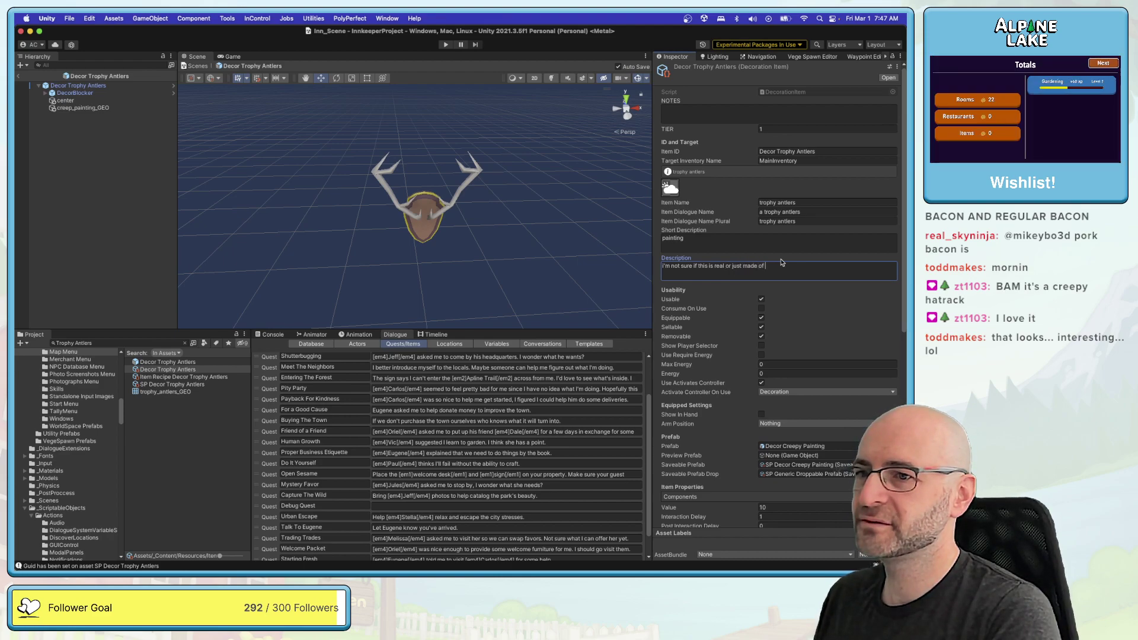
pyautogui.press('BackSpace')
pyautogui.press('BackSpace')
pyautogui.press('BackSpace')
pyautogui.press('BackSpace')
pyautogui.press('BackSpace')
pyautogui.press('BackSpace')
pyautogui.press('BackSpace')
pyautogui.press('BackSpace')
pyautogui.write('a really good replica')
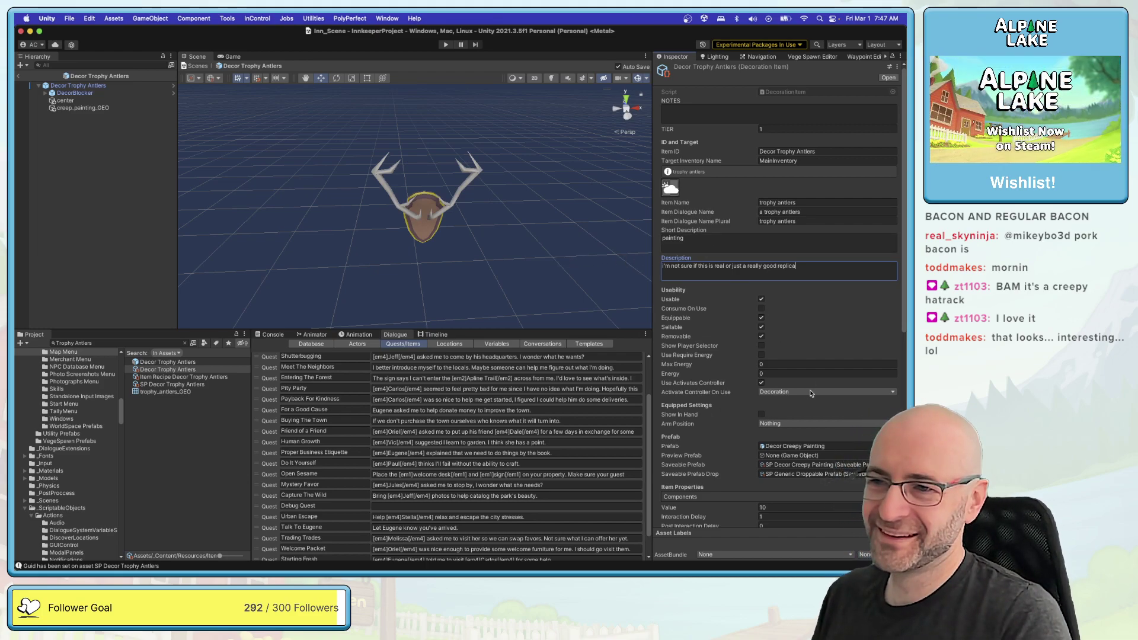
pyautogui.moveTo(904, 314); pyautogui.dragTo(902, 337)
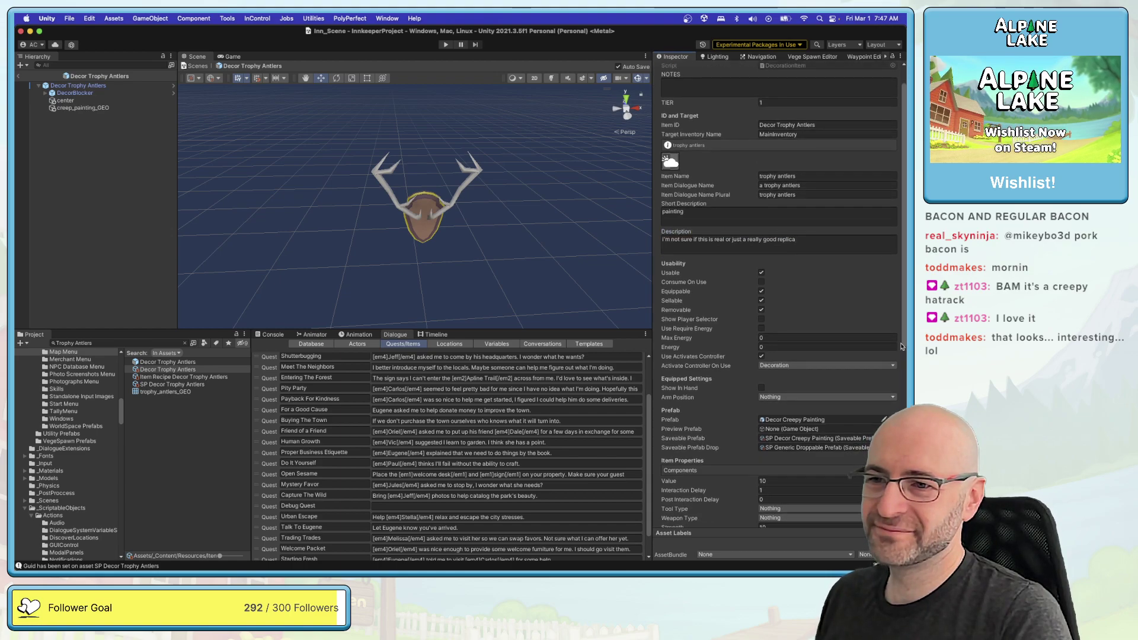
# Step: Set the item's Prefab to Decor Trophy Antlers and Saveable Prefab to SP Decor Trophy Antlers
pyautogui.click(885, 419)
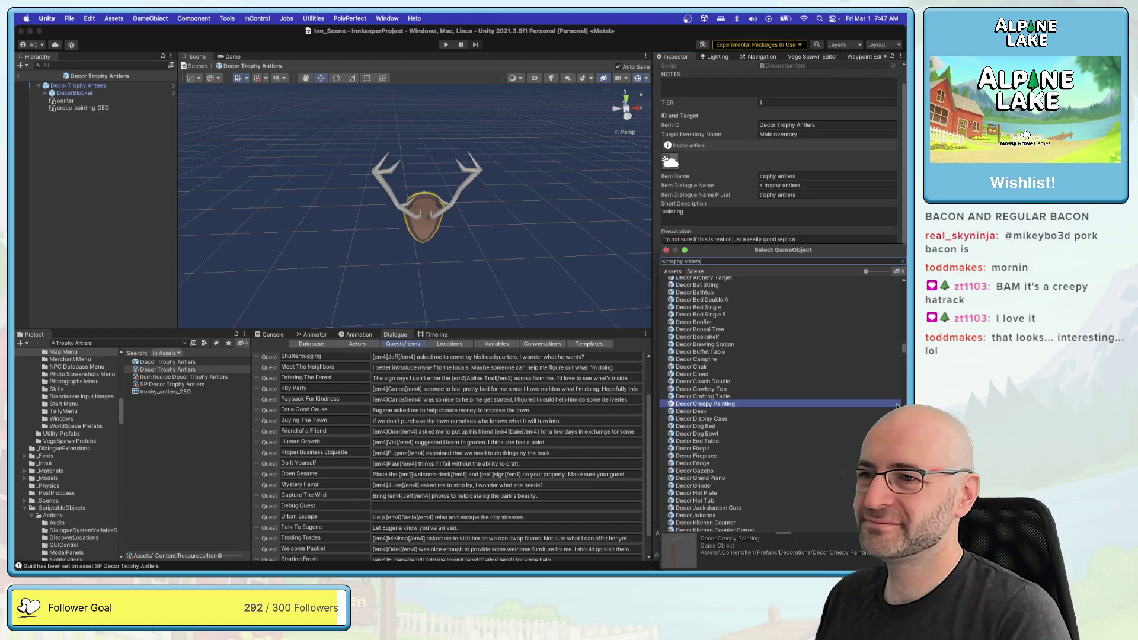
pyautogui.write('trophy antlers')
pyautogui.press('Return')
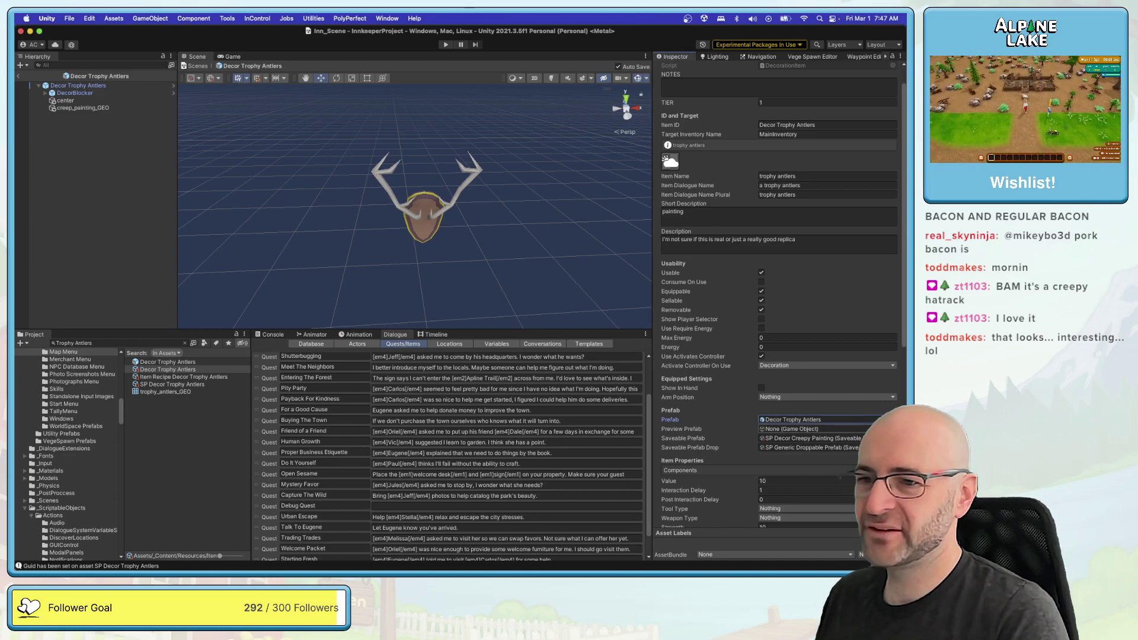
pyautogui.click(885, 438)
pyautogui.write('trophy antlers')
pyautogui.press('Return')
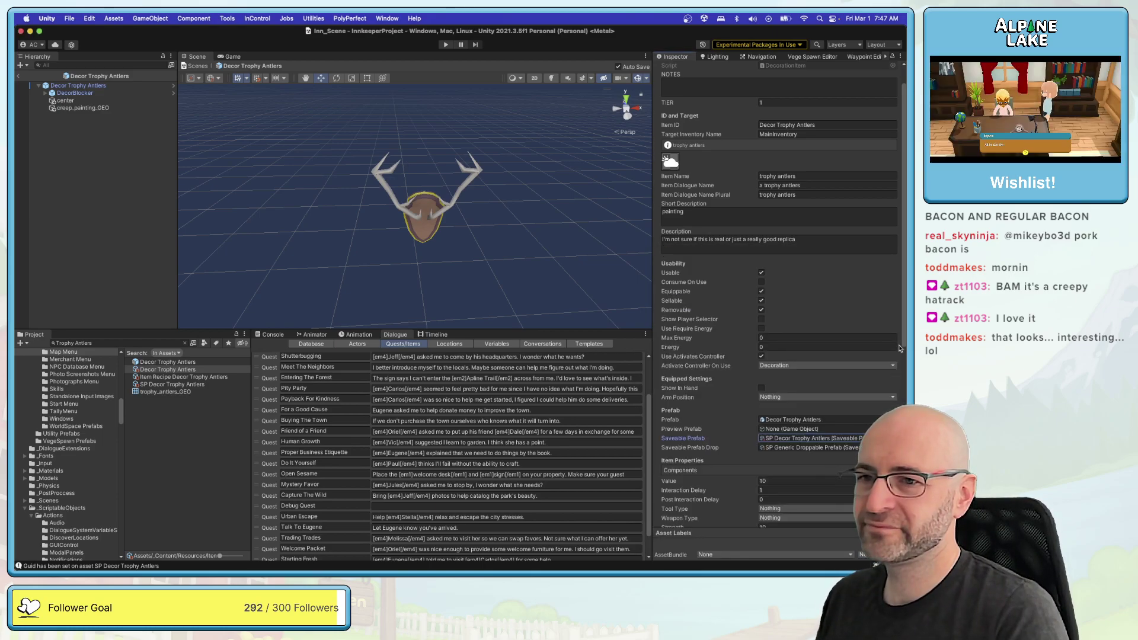
pyautogui.scroll(-1, 896, 348)
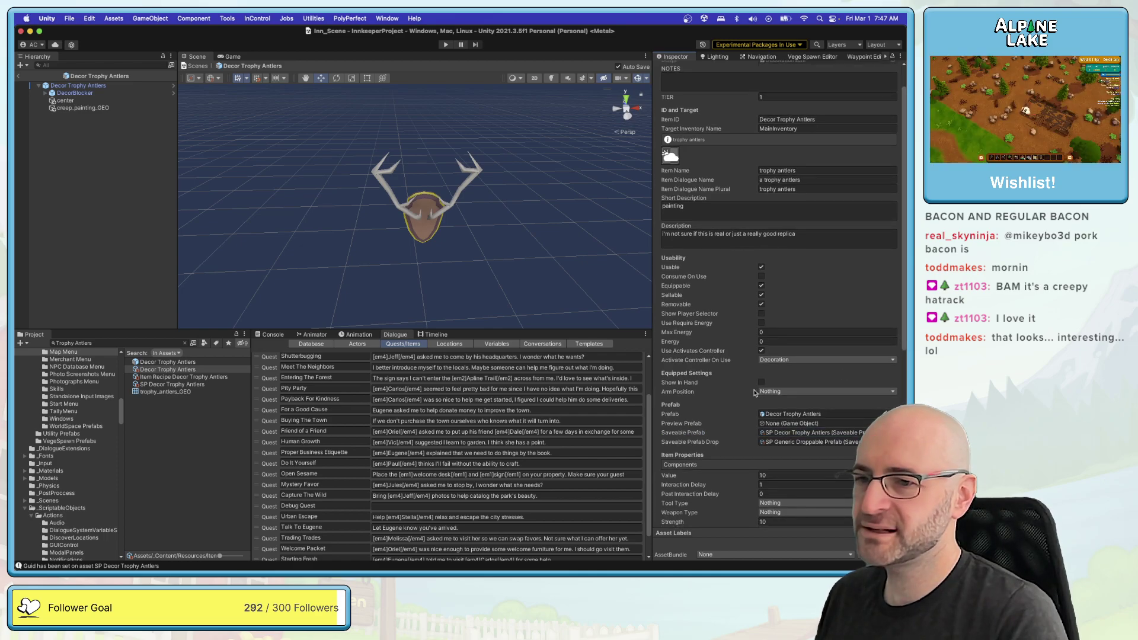
pyautogui.scroll(-15, 769, 437)
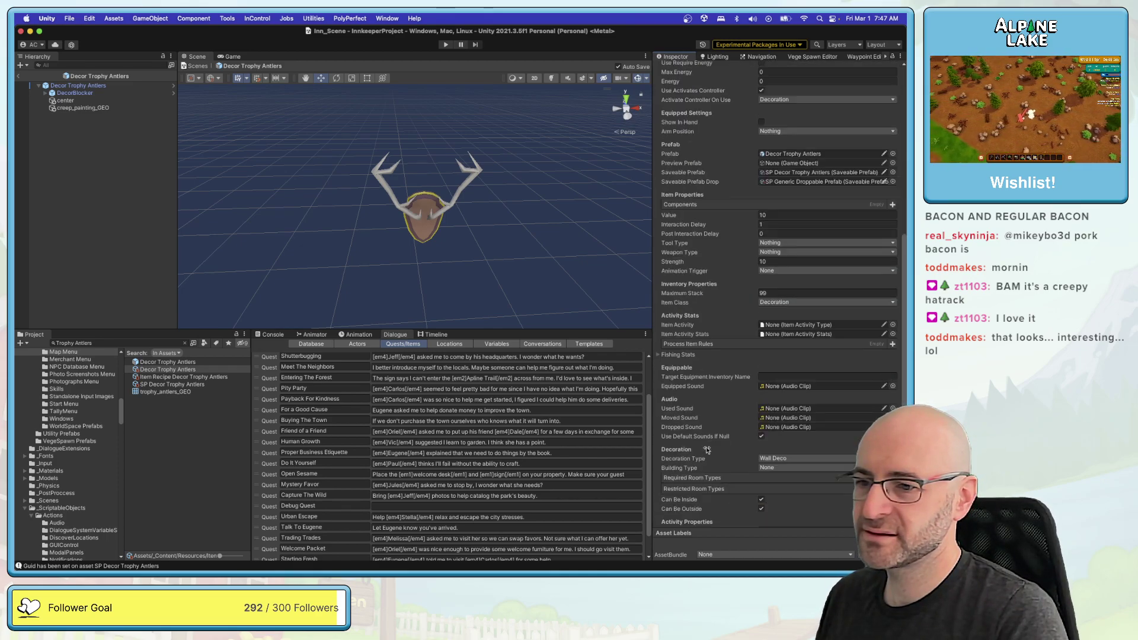
# Step: Make the recipe produce Decor Trophy Antlers and point the SP asset's prefab to Decor Trophy Antlers
pyautogui.click(154, 378)
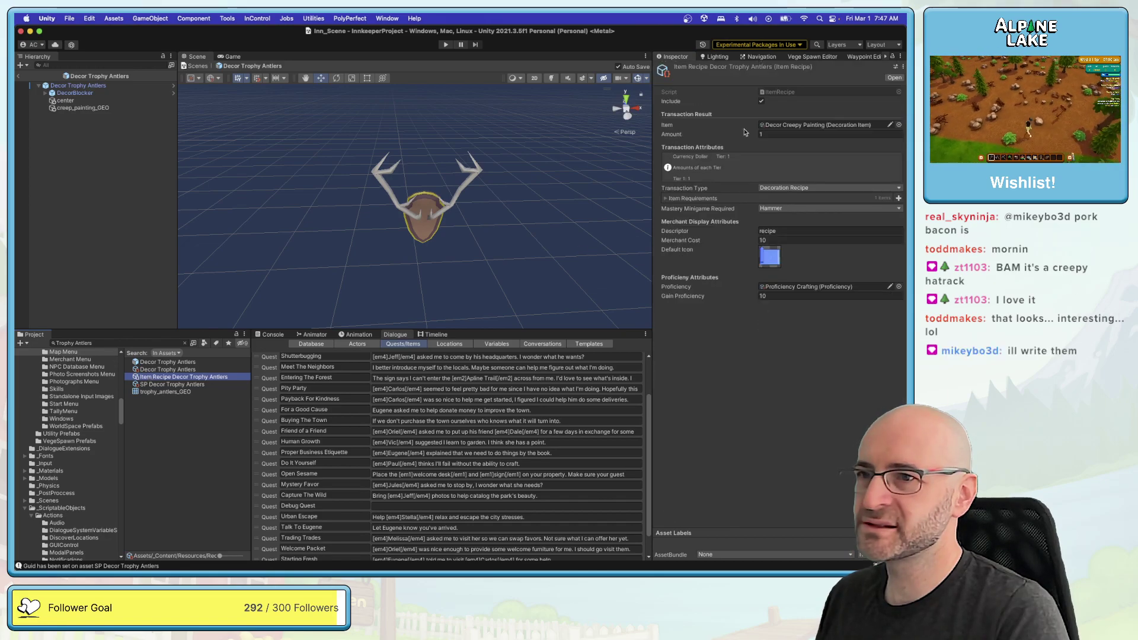
pyautogui.click(899, 125)
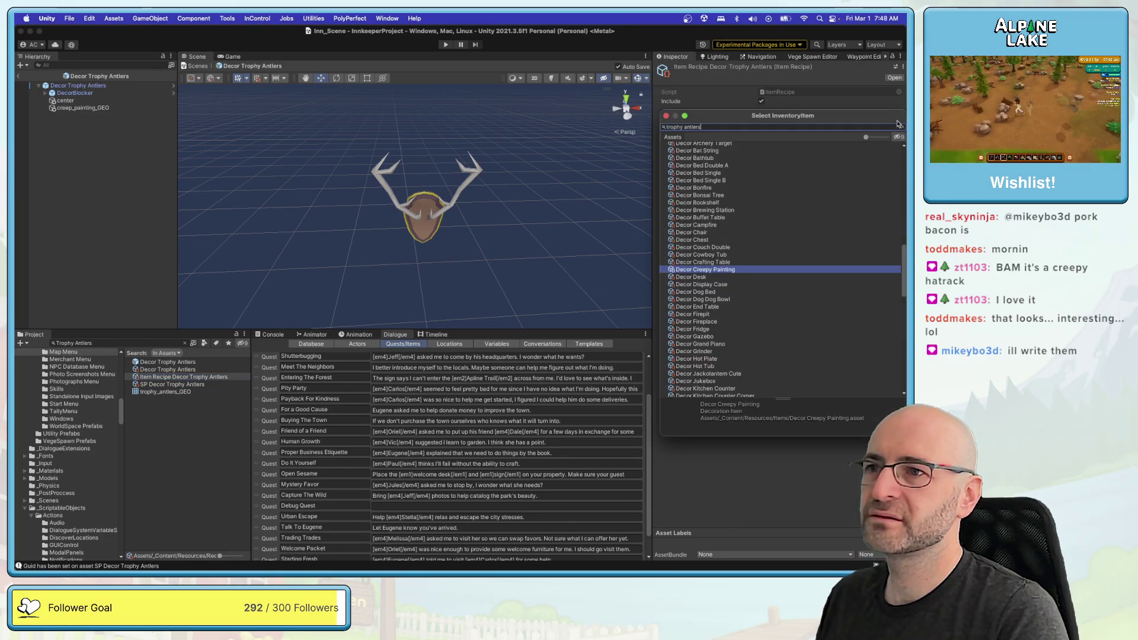
pyautogui.doubleClick(699, 153)
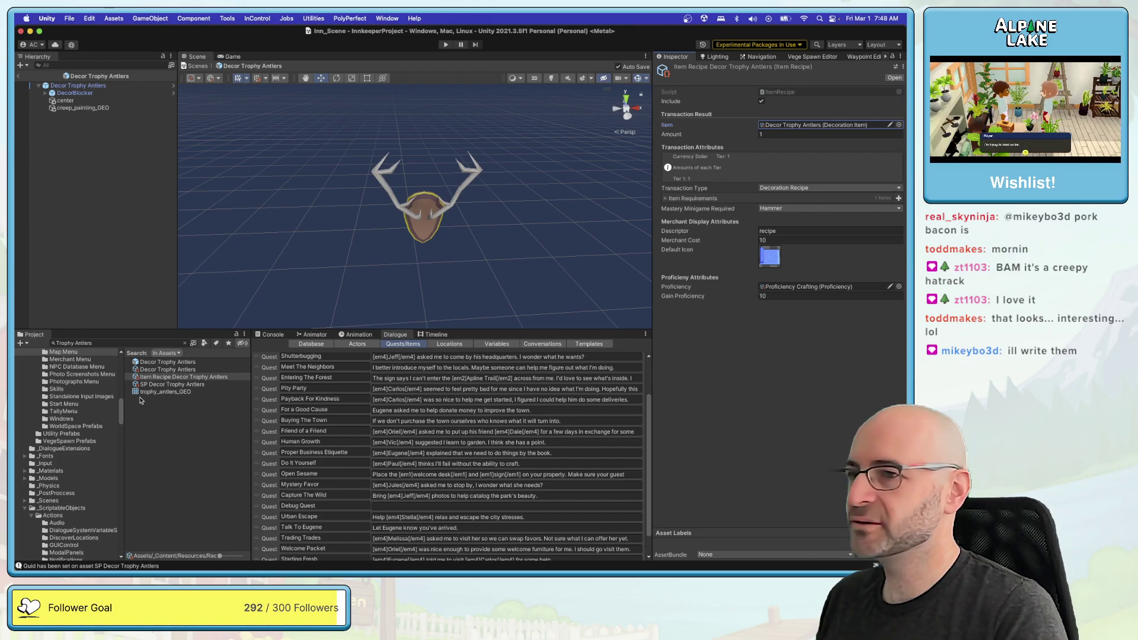
pyautogui.click(168, 385)
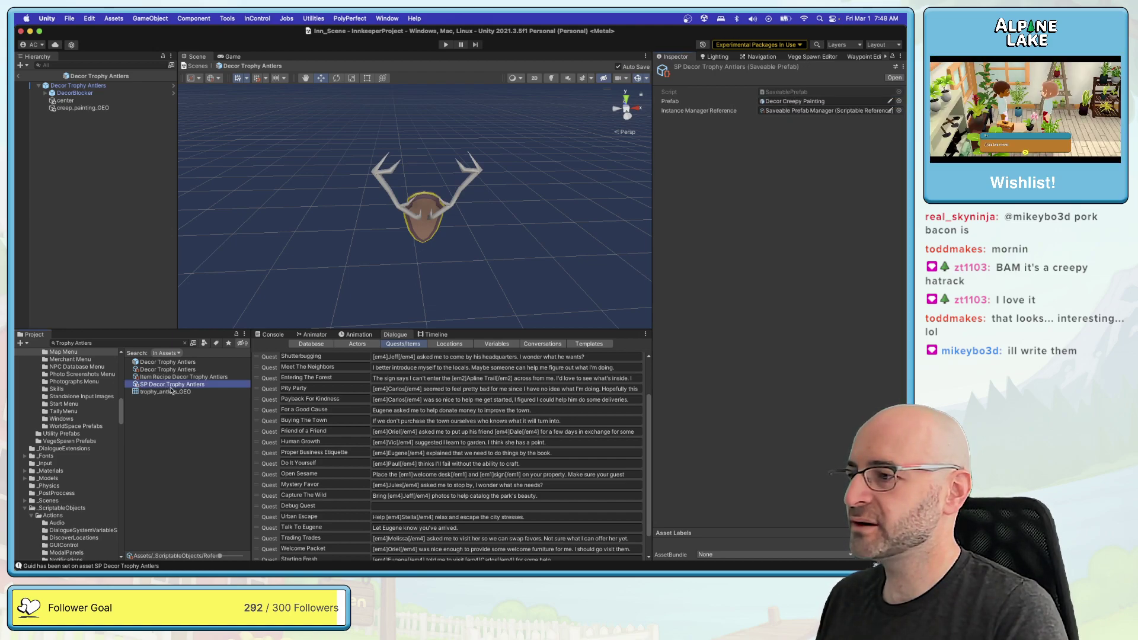
pyautogui.click(898, 102)
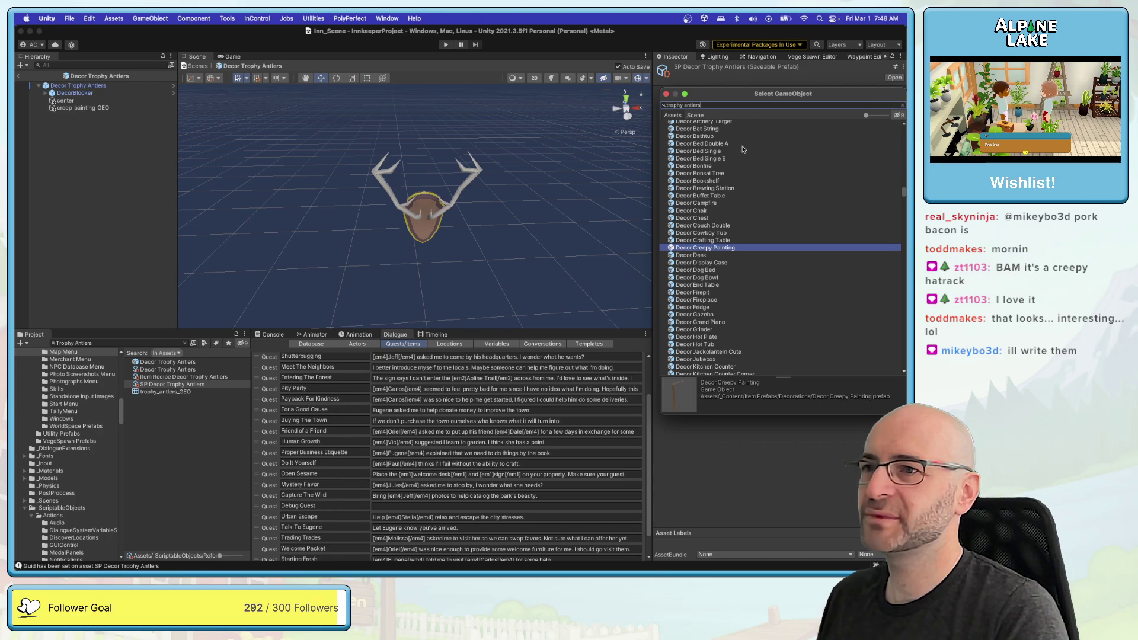
pyautogui.click(709, 133)
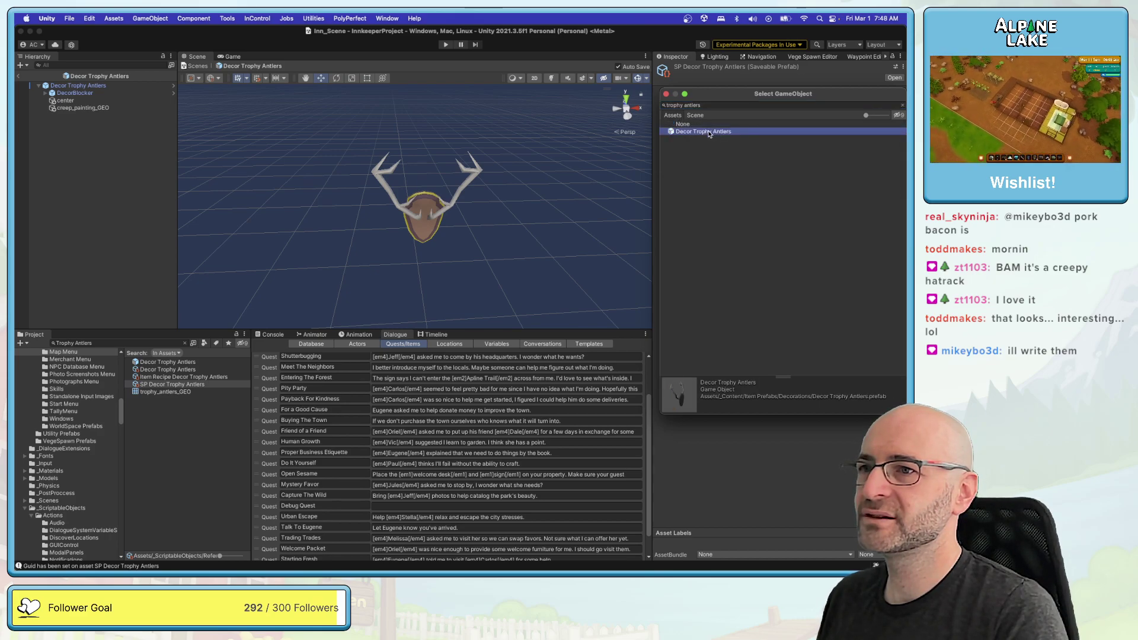
pyautogui.doubleClick(710, 133)
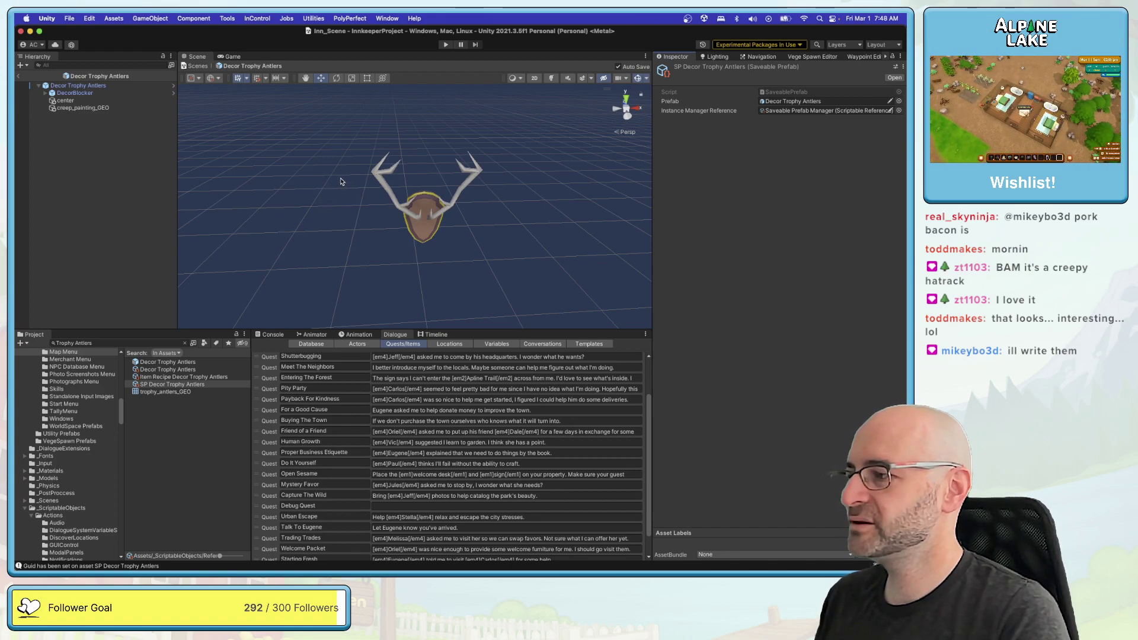
# Step: Select the prefab root, zoom out over the antlers, and exit Prefab Mode to Inn_Scene
pyautogui.click(65, 100)
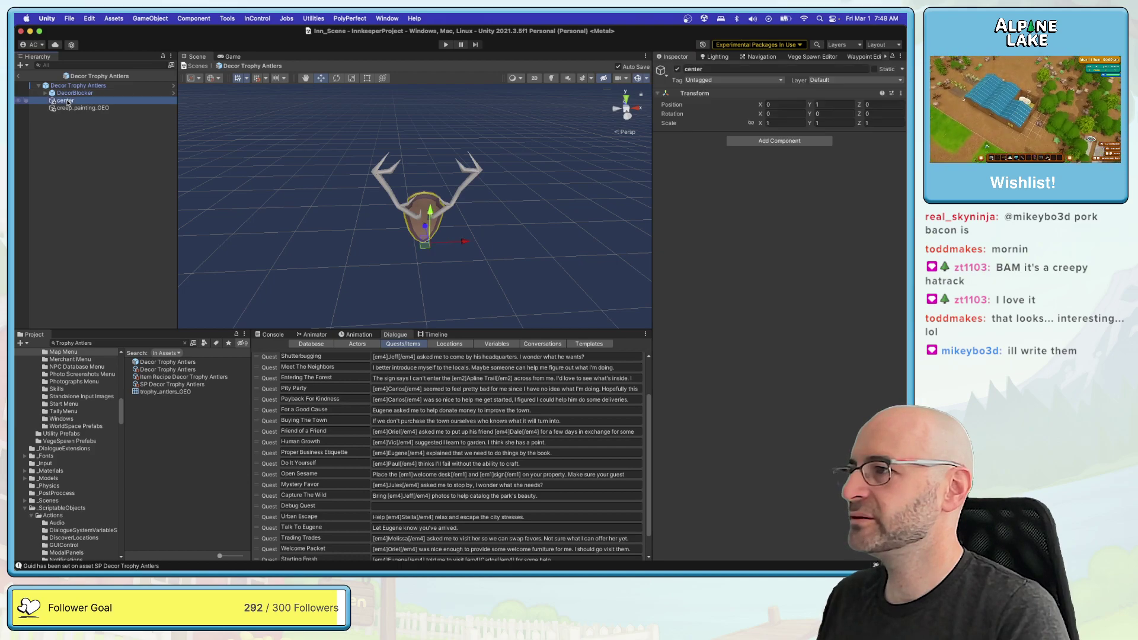
pyautogui.keyDown('alt'); pyautogui.moveTo(362, 163); pyautogui.dragTo(95, 146); pyautogui.keyUp('alt')
pyautogui.click(89, 86)
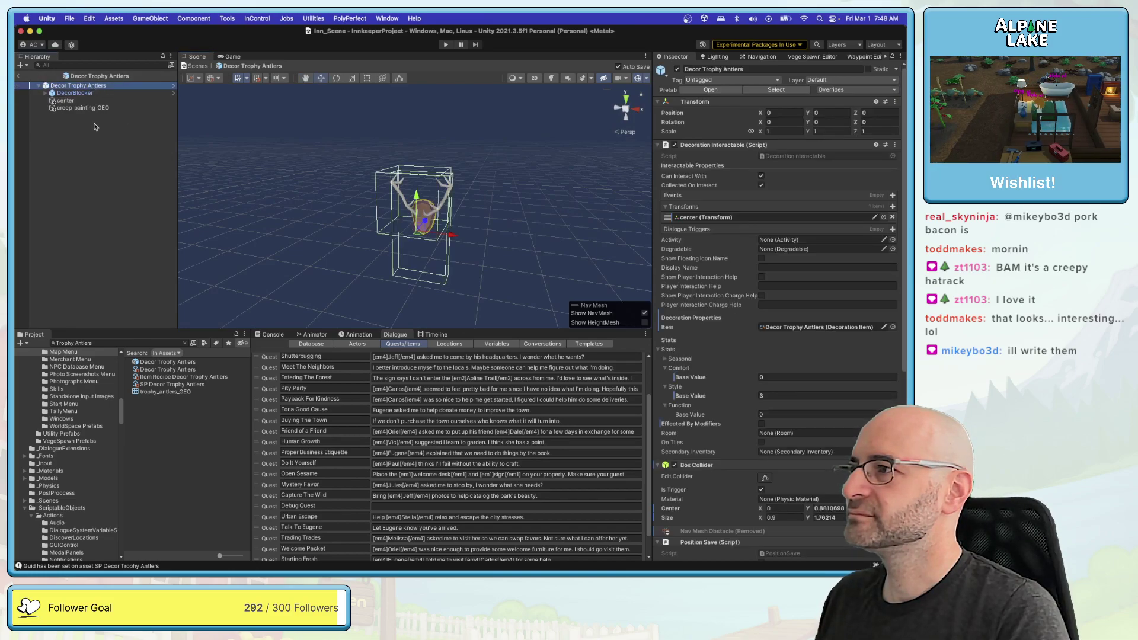
pyautogui.keyDown('alt'); pyautogui.moveTo(409, 170); pyautogui.dragTo(348, 199, button='right'); pyautogui.keyUp('alt')
pyautogui.keyDown('alt'); pyautogui.moveTo(349, 199); pyautogui.dragTo(351, 192, button='middle'); pyautogui.keyUp('alt')
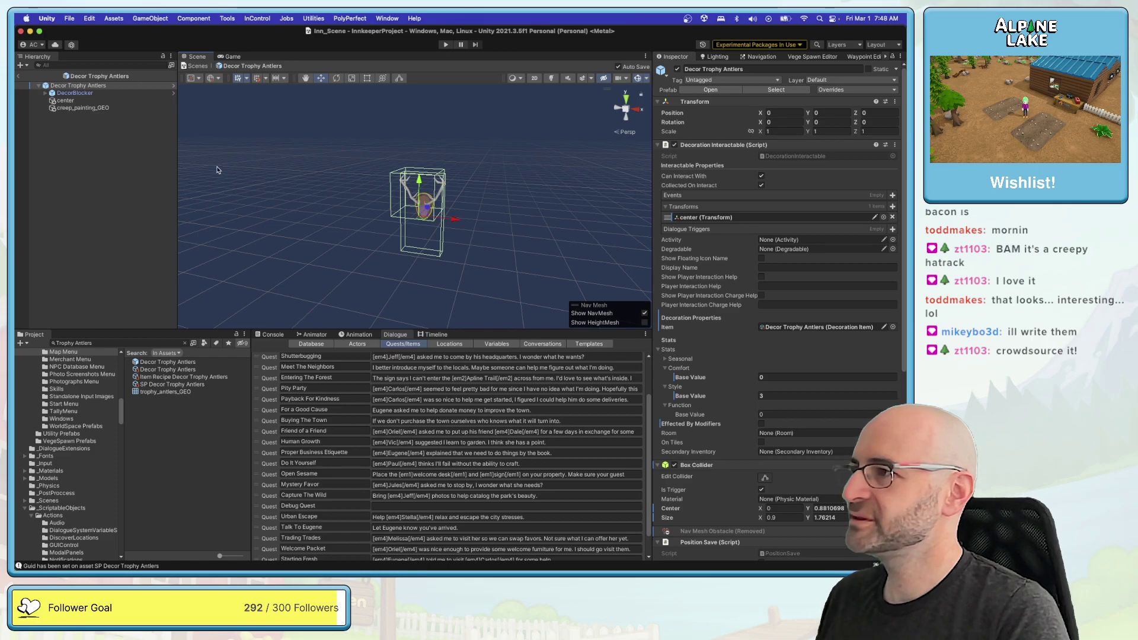
pyautogui.click(19, 77)
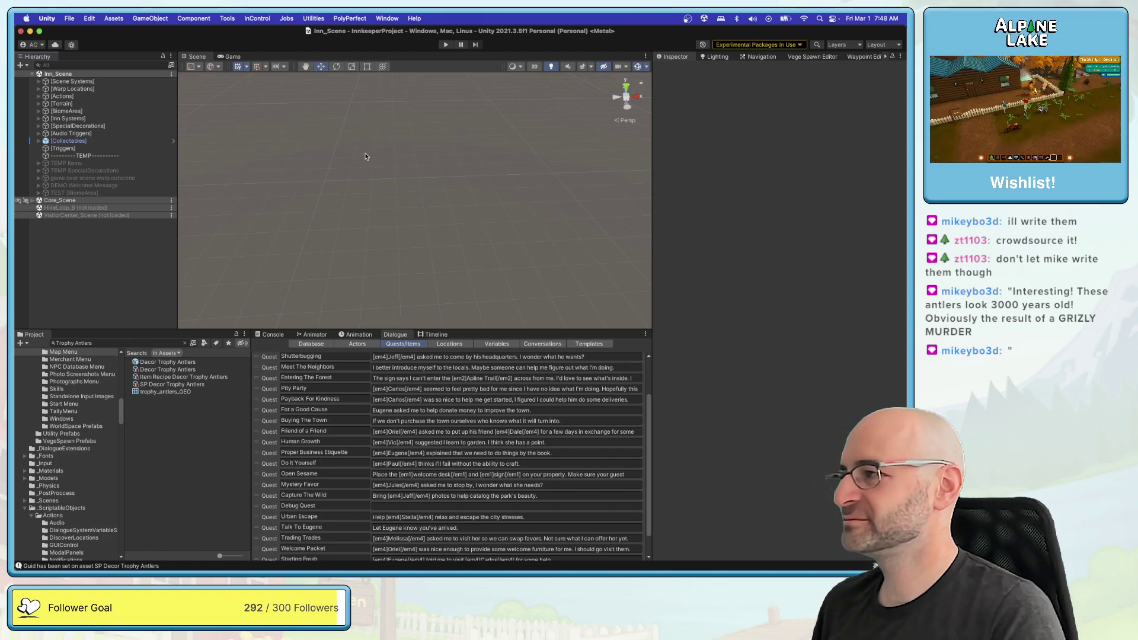
# Step: Play the game, walk to the crafting table, and unlock all crafting recipes in settings
pyautogui.click(446, 46)
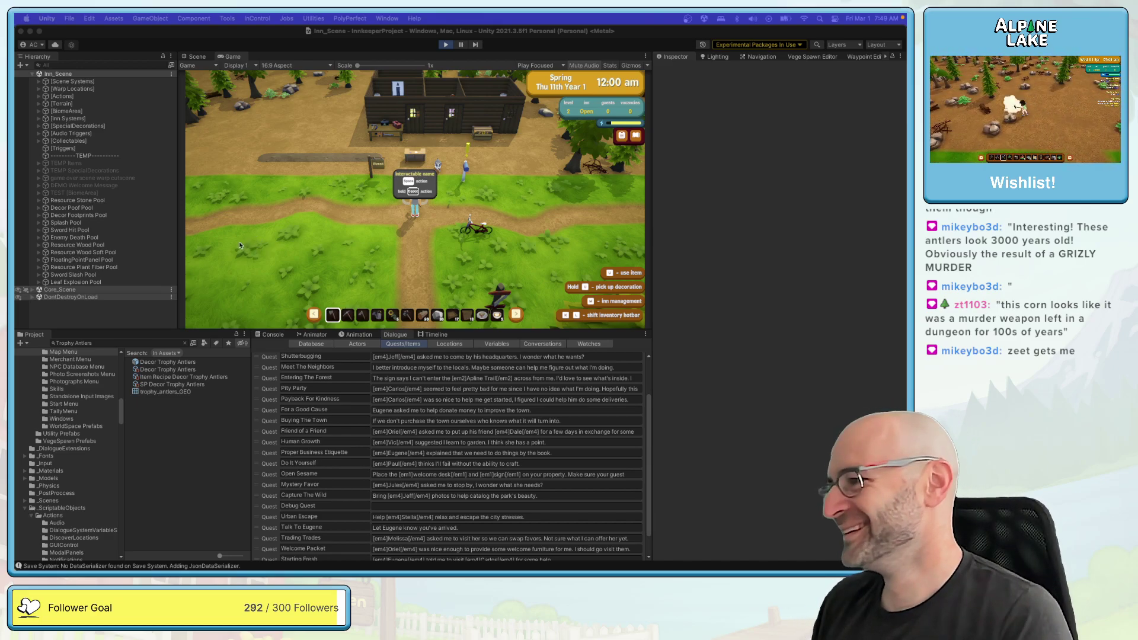
pyautogui.click(298, 199)
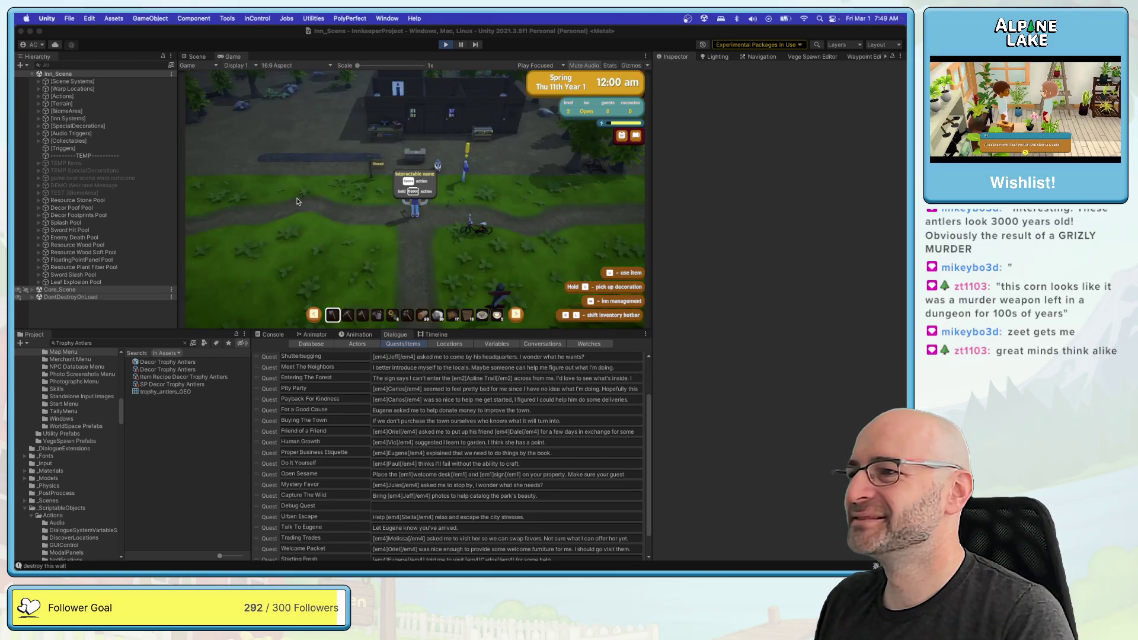
pyautogui.press('w')
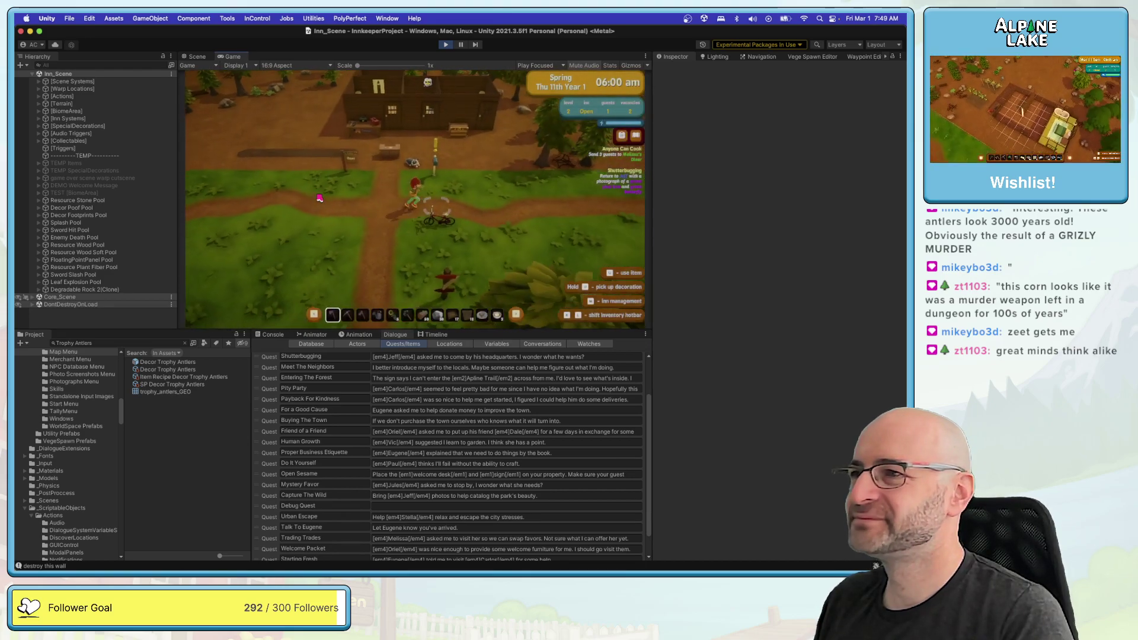
pyautogui.press('a')
pyautogui.press('w')
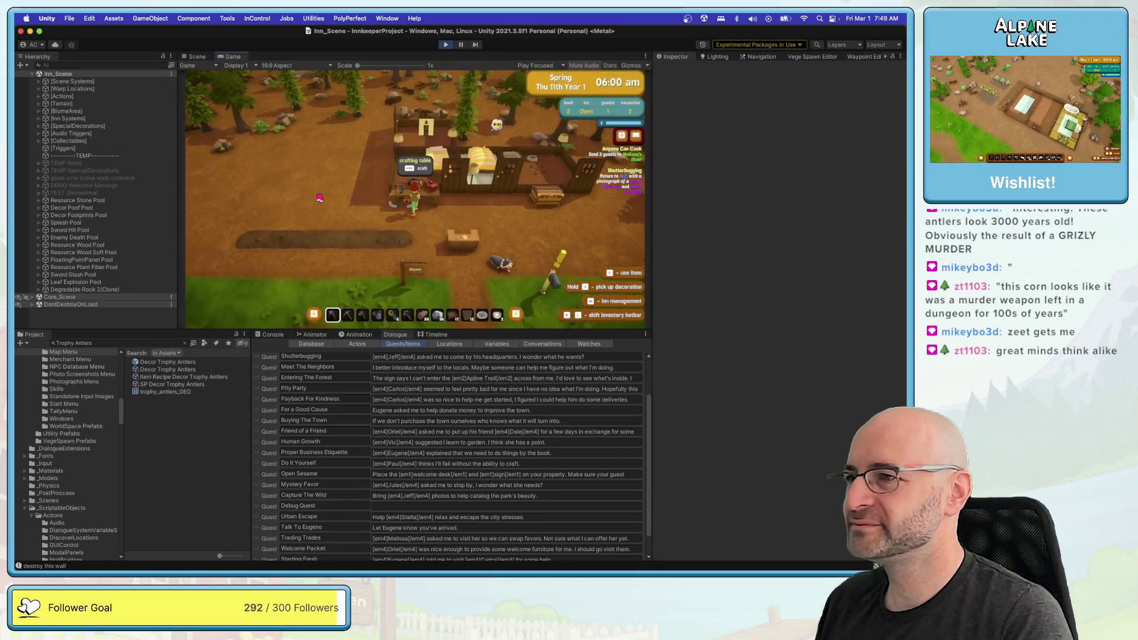
pyautogui.press('Return')
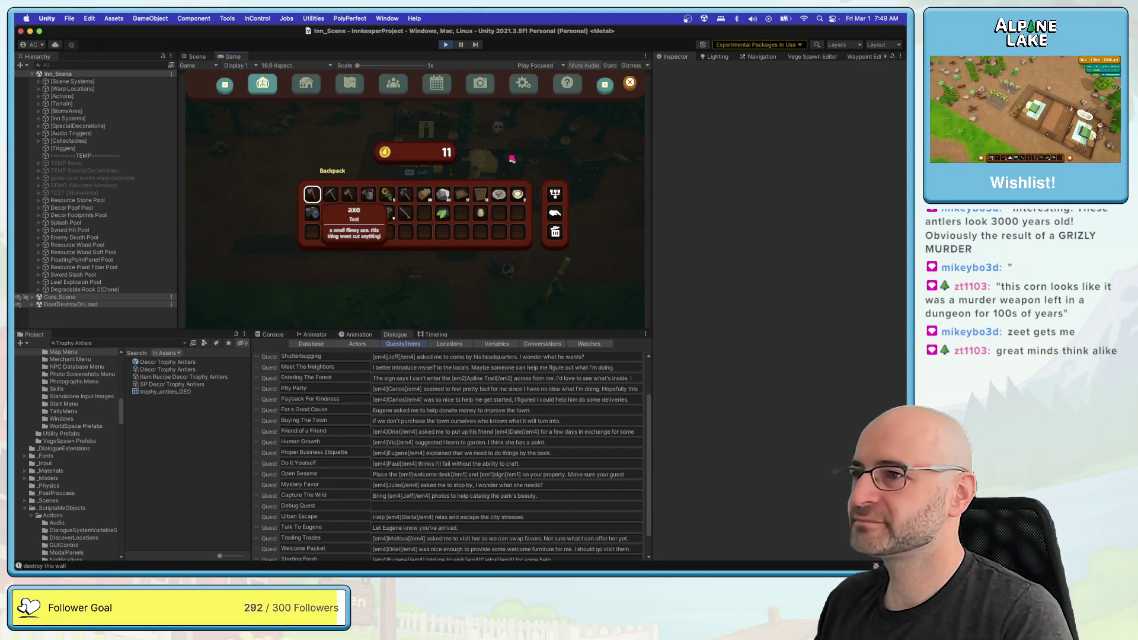
pyautogui.click(527, 86)
pyautogui.click(333, 238)
pyautogui.press('Escape')
# Step: Craft dub, the trophy antlers and the creepy painting at the crafting table
pyautogui.press('space')
pyautogui.click(242, 148)
pyautogui.click(318, 95)
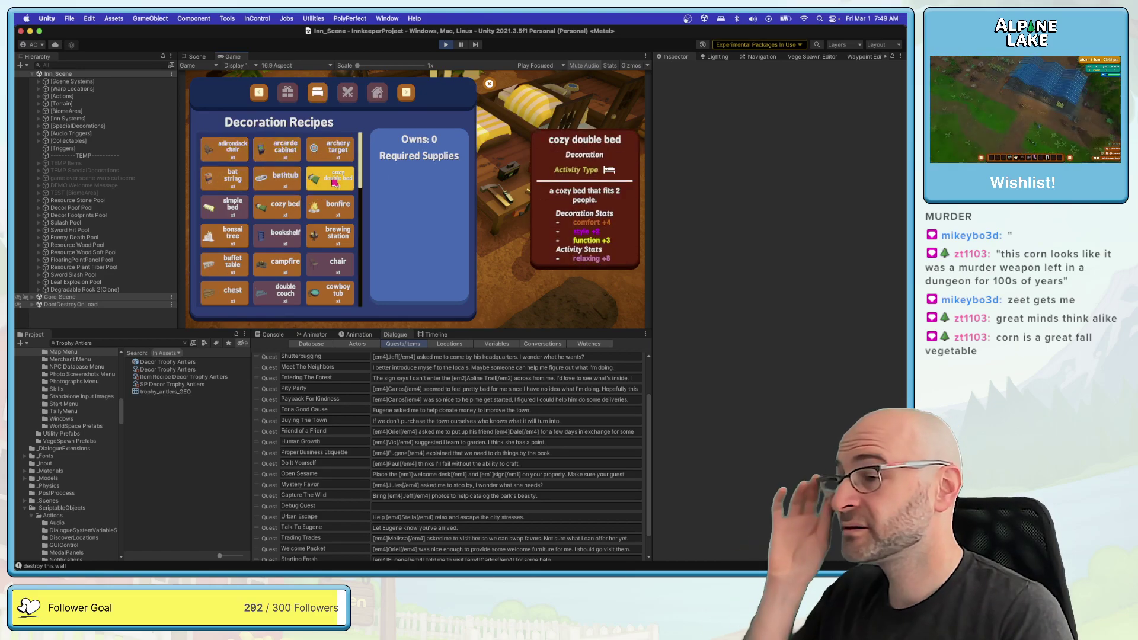
pyautogui.scroll(-8, 332, 184)
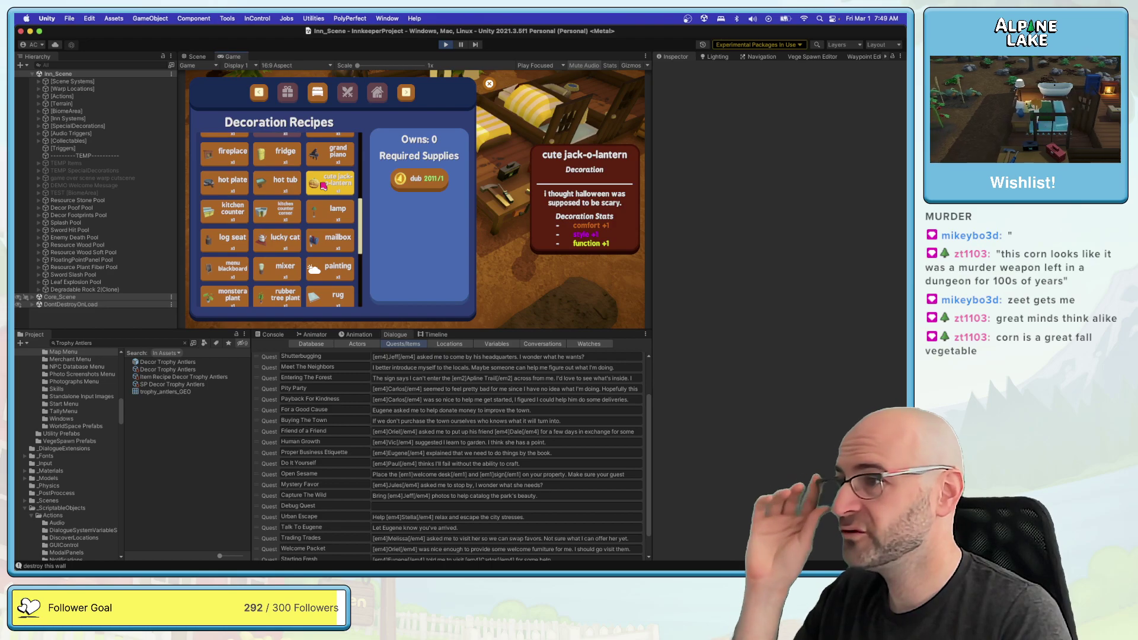
pyautogui.scroll(-3, 320, 196)
pyautogui.scroll(-3, 319, 210)
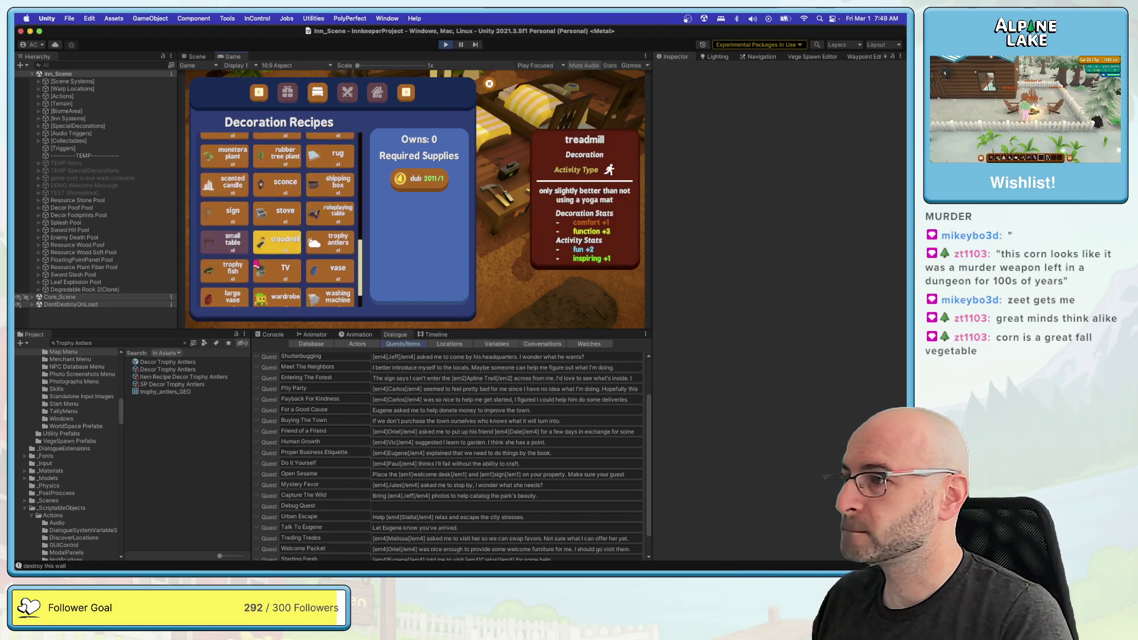
pyautogui.click(344, 250)
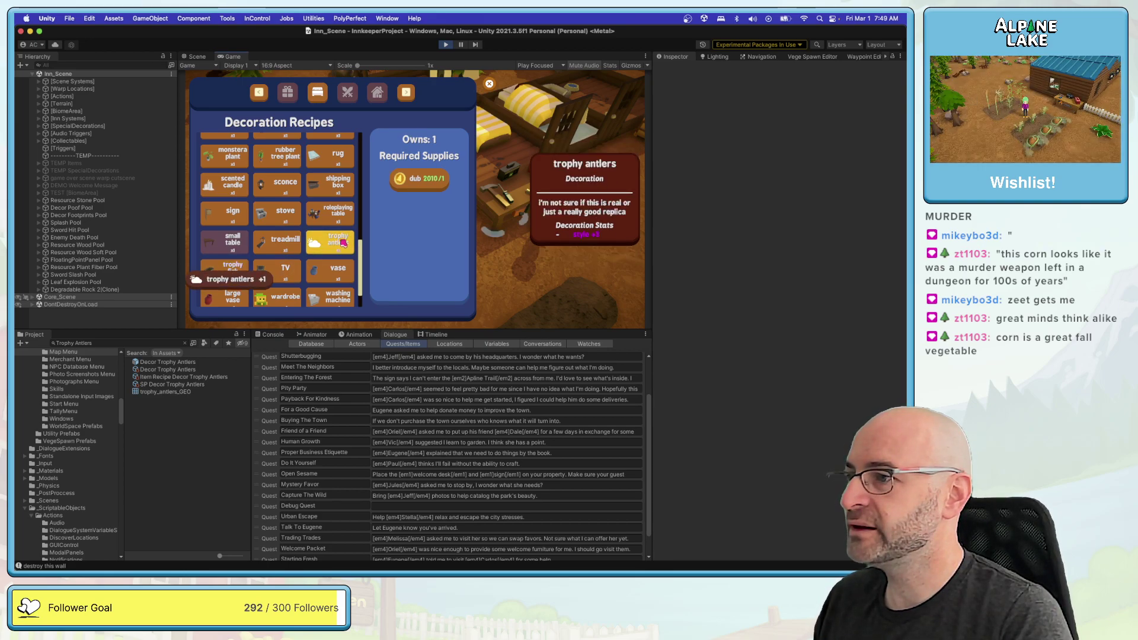
pyautogui.scroll(-1, 336, 244)
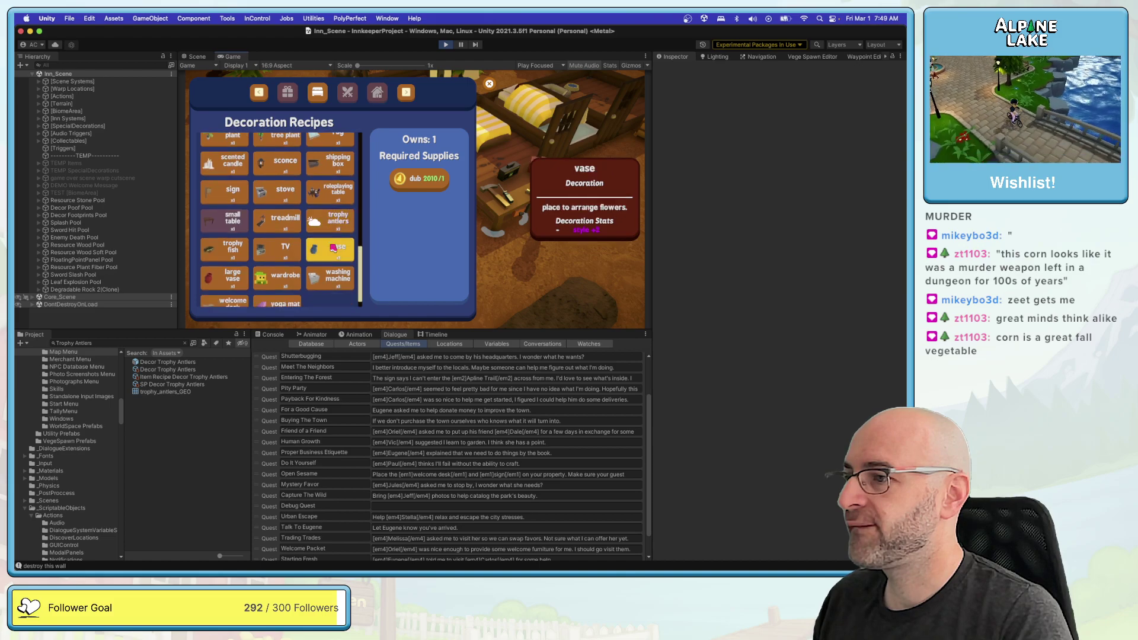
pyautogui.scroll(10, 330, 251)
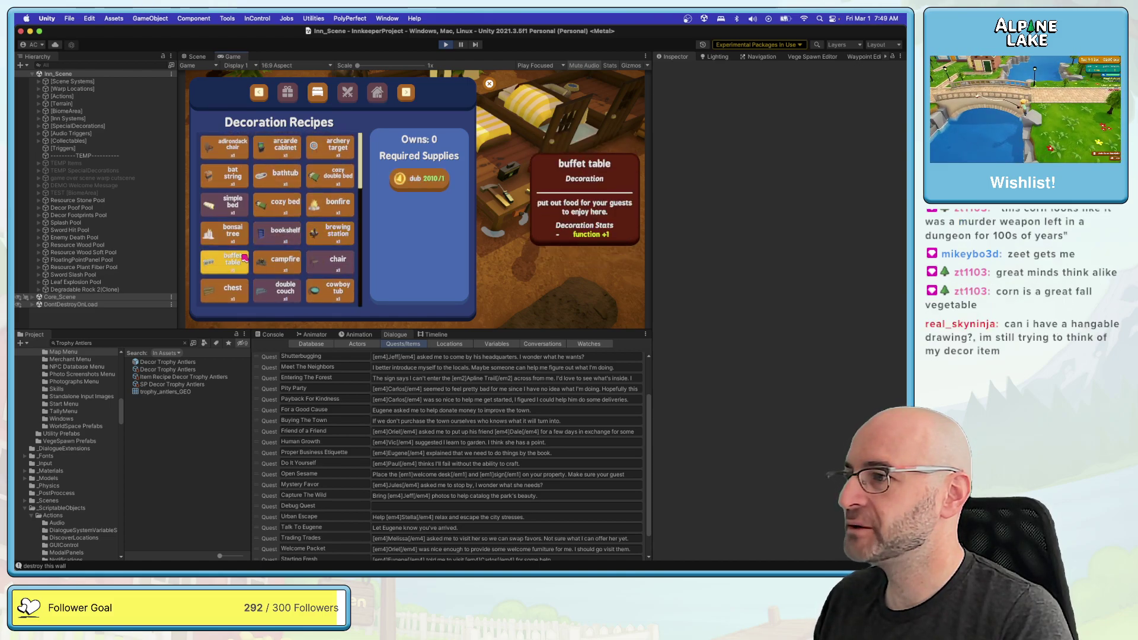
pyautogui.scroll(-1, 270, 266)
pyautogui.scroll(-1, 267, 270)
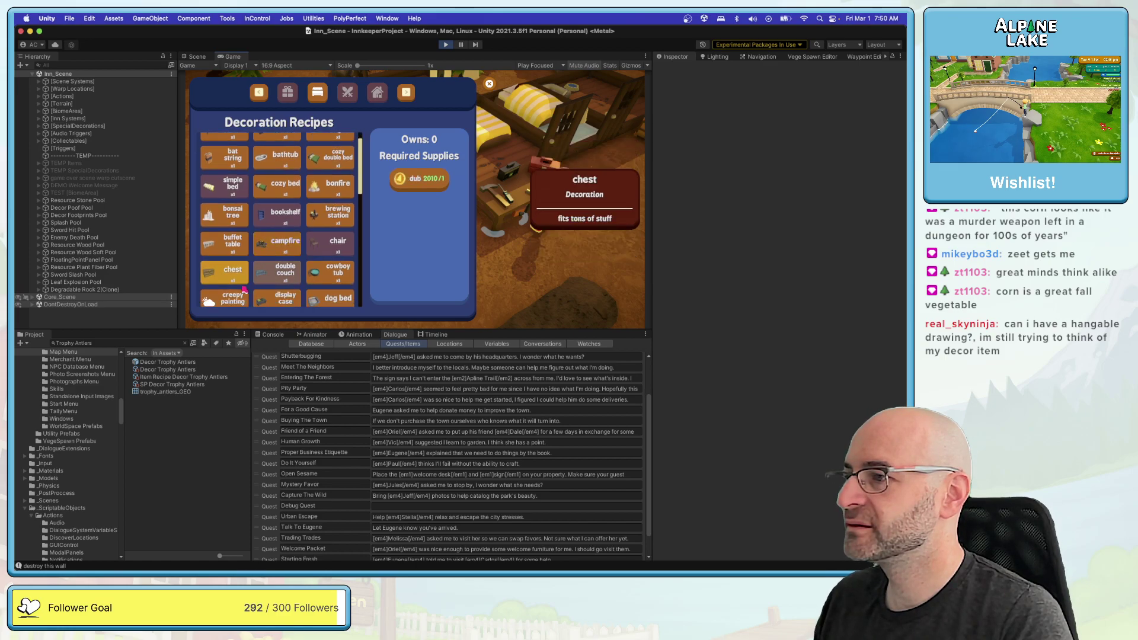
pyautogui.click(231, 299)
pyautogui.press('Escape')
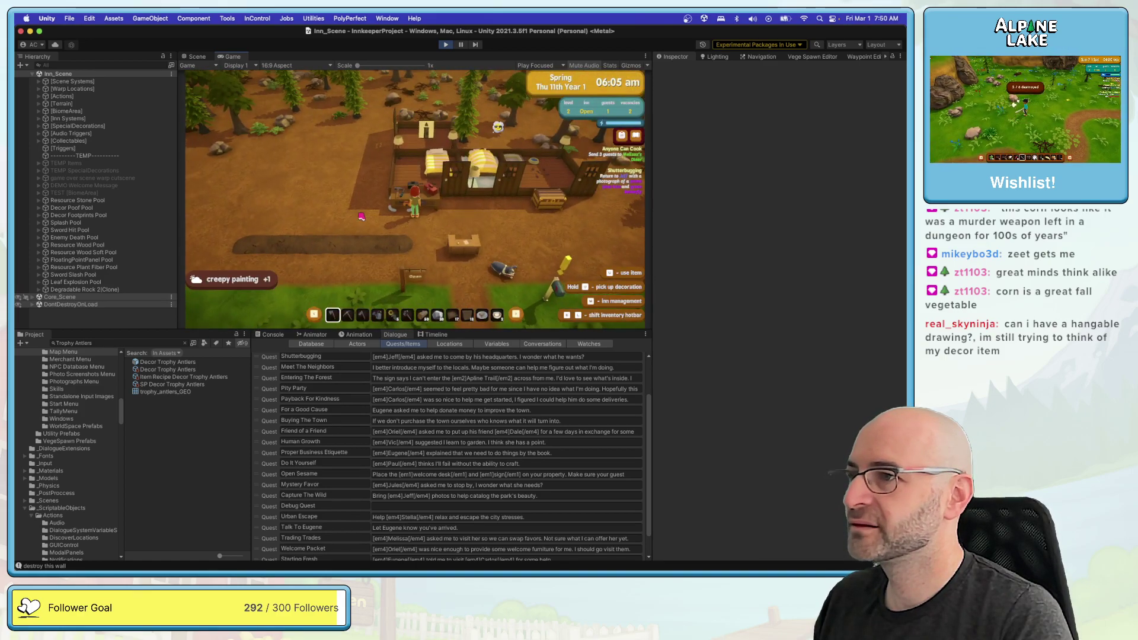
# Step: Walk into the bedroom, choose the decoration inventory row, and start placing it
pyautogui.press('d')
pyautogui.press('w')
pyautogui.press('a')
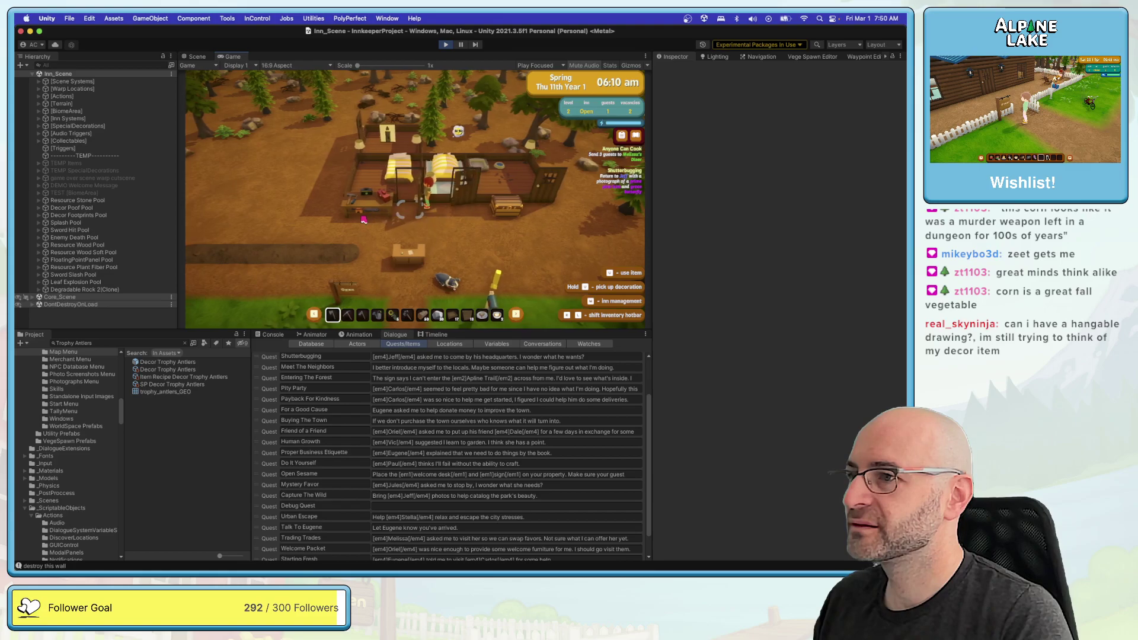
pyautogui.press('l')
pyautogui.press('l')
pyautogui.scroll(-7, 364, 217)
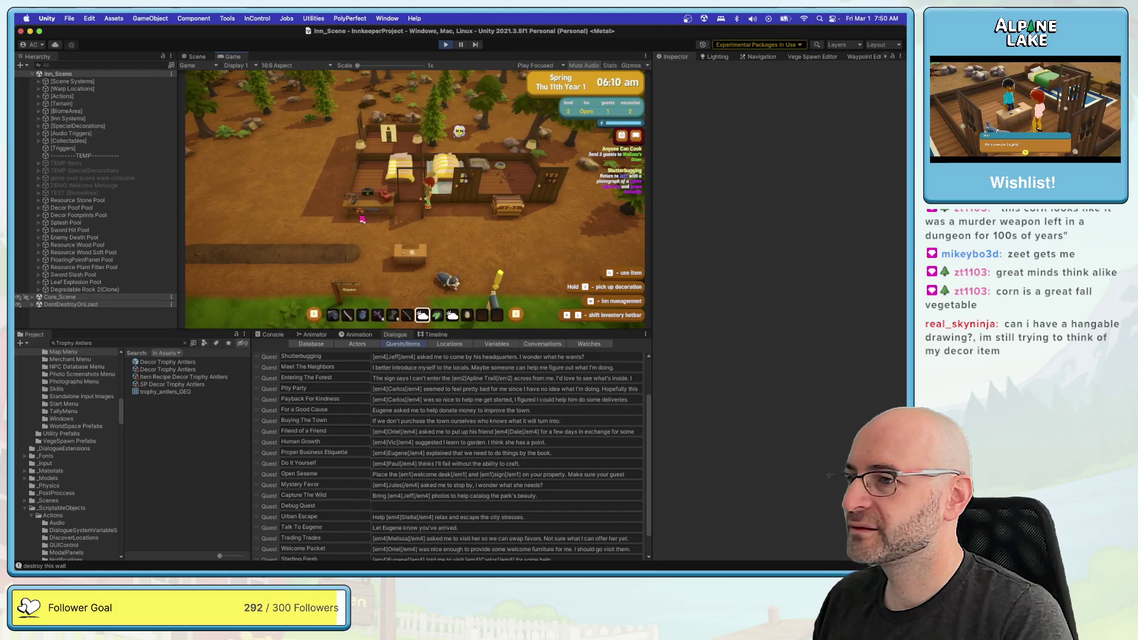
pyautogui.press('w')
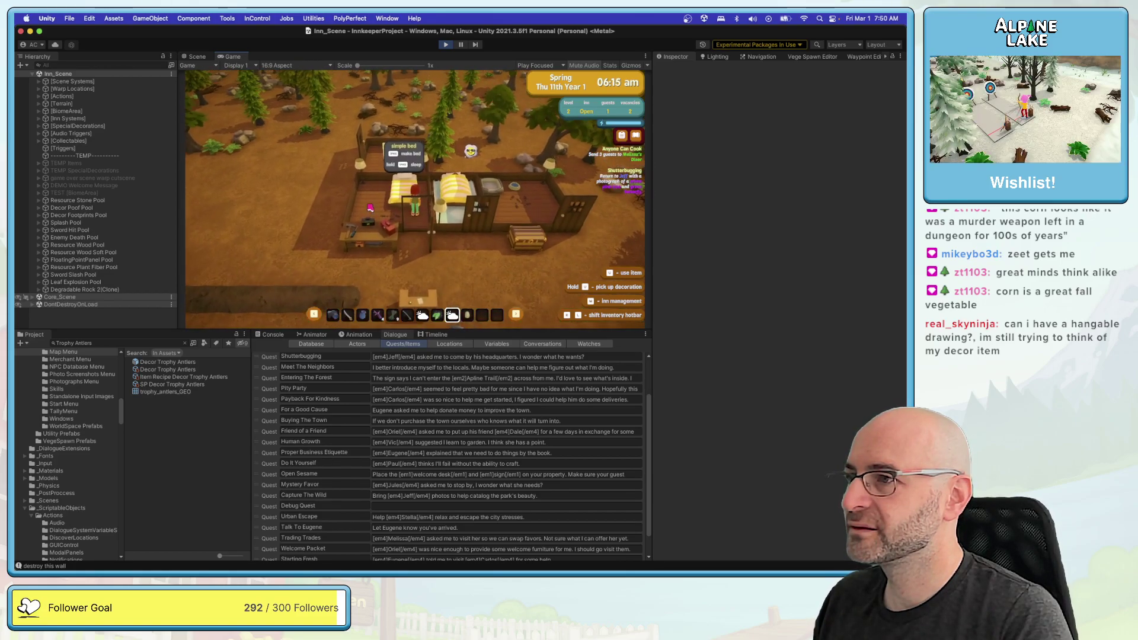
pyautogui.press('u')
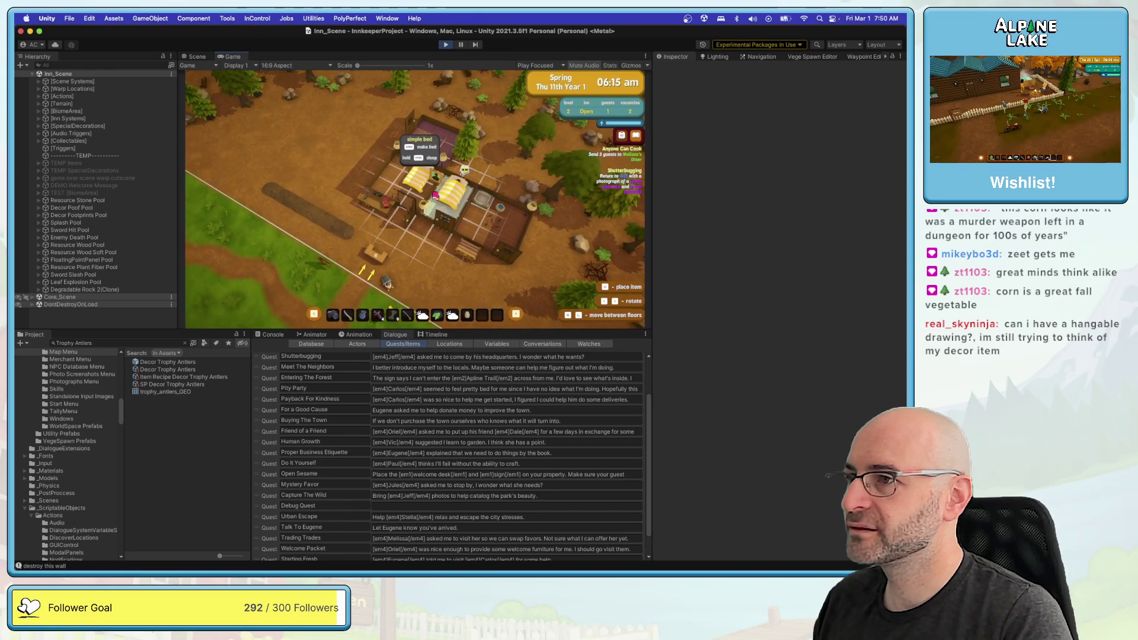
# Step: Place the creepy painting in the inn, enlarge the Game view, and walk to the middle room
pyautogui.click(459, 191)
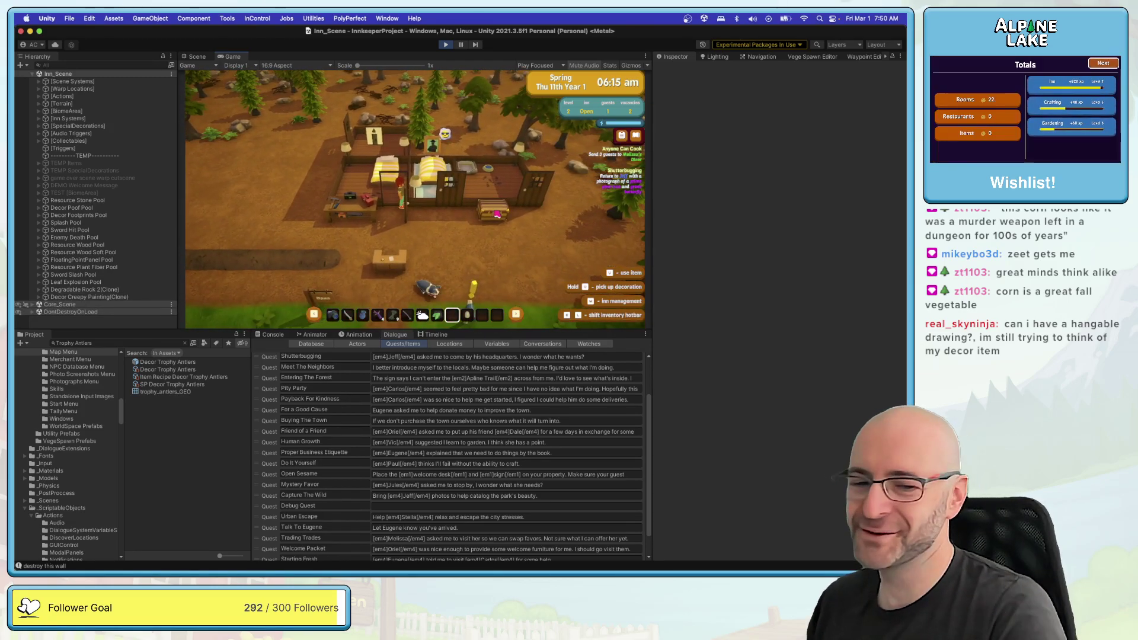
pyautogui.hotkey('shift', 'space')
pyautogui.press('s')
pyautogui.press('d')
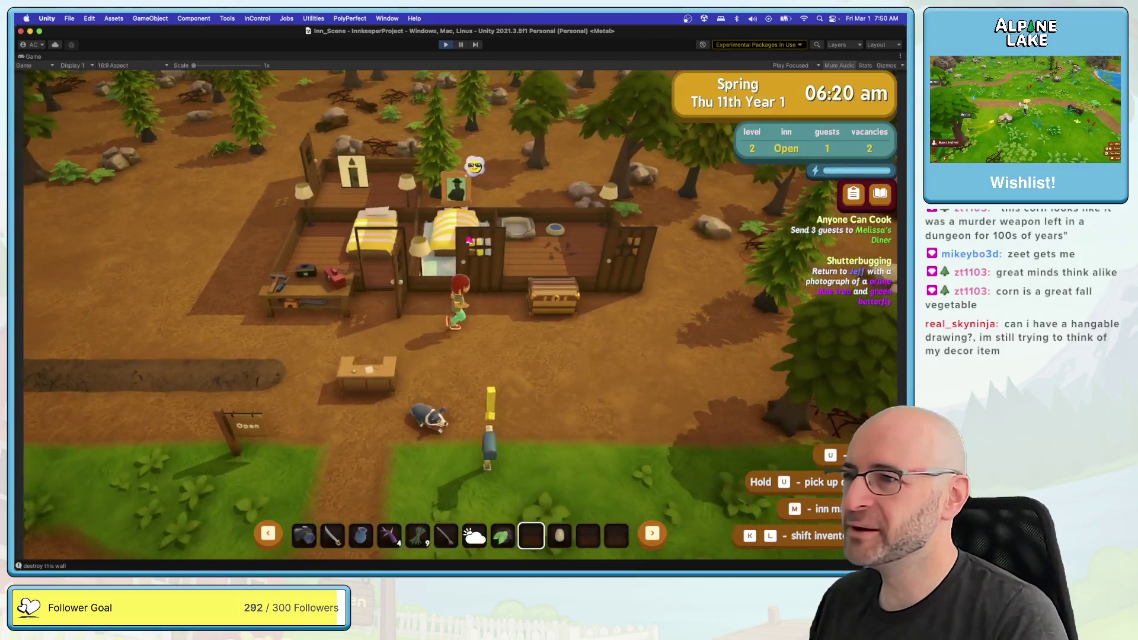
pyautogui.press('w')
pyautogui.press('s')
# Step: Decline eating the egg, then mount the trophy antlers on the inn's front wall
pyautogui.press('l')
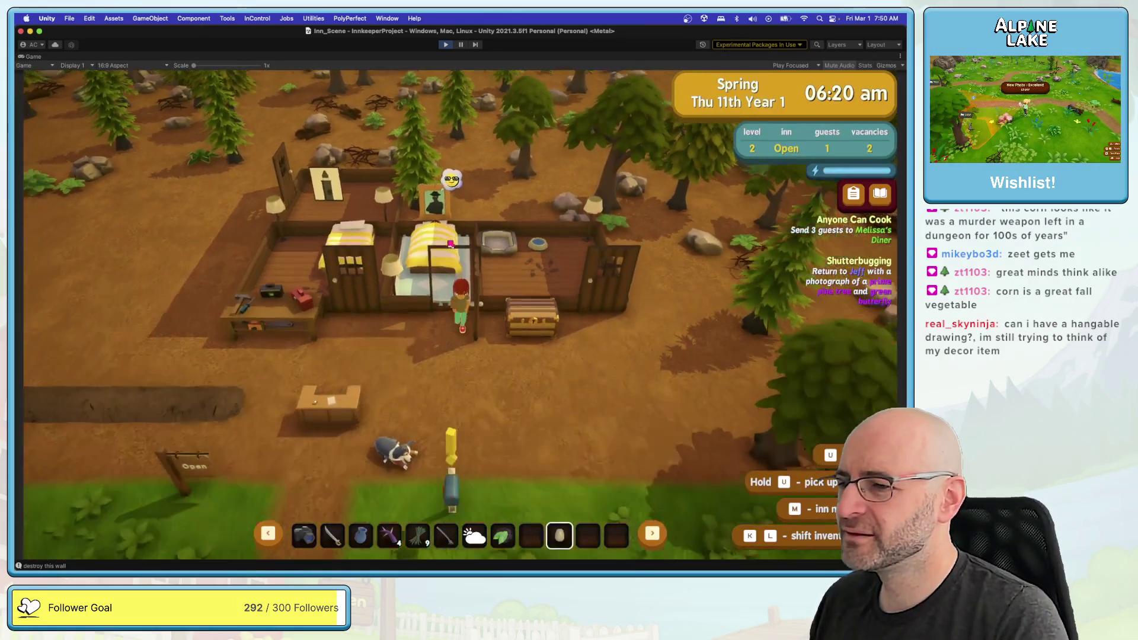
pyautogui.press('u')
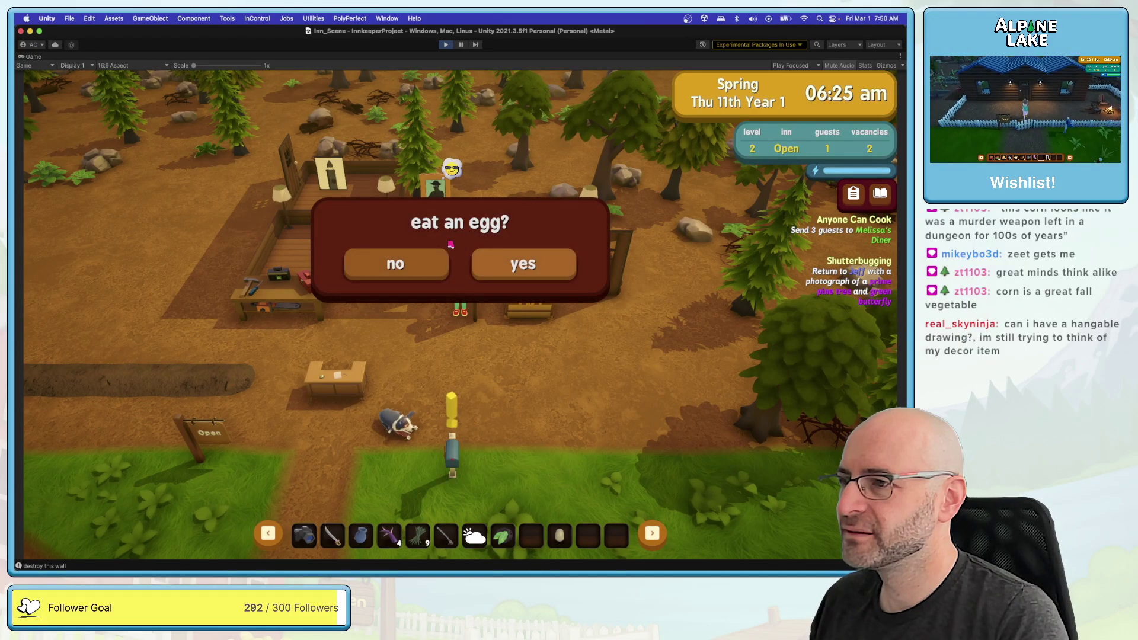
pyautogui.click(427, 262)
pyautogui.scroll(3, 428, 262)
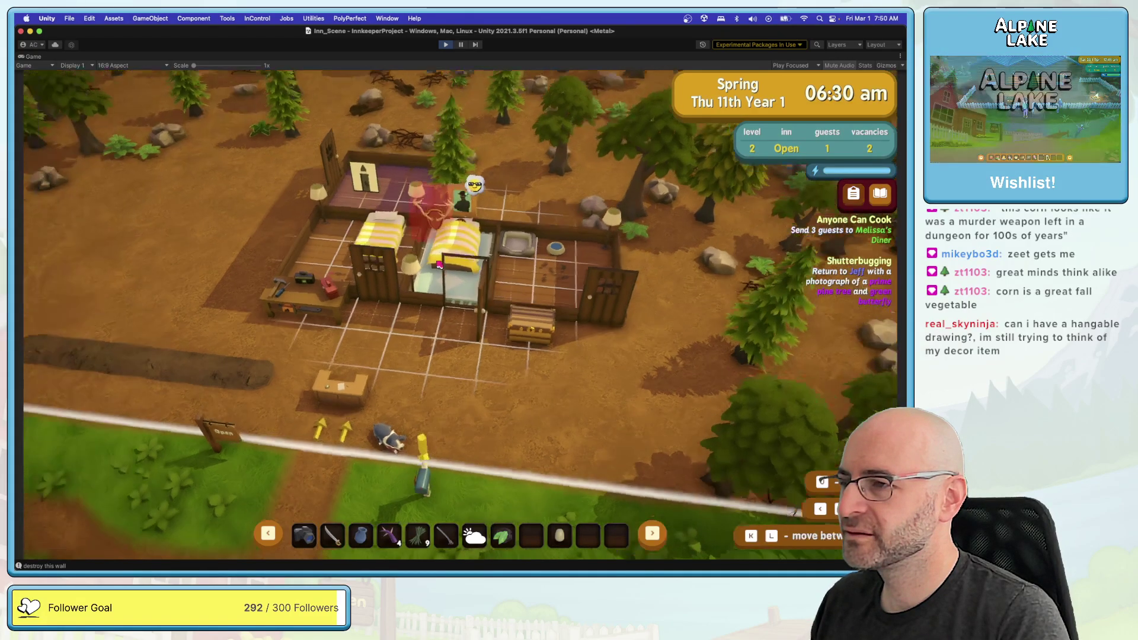
pyautogui.moveTo(439, 265); pyautogui.dragTo(516, 273, button='right')
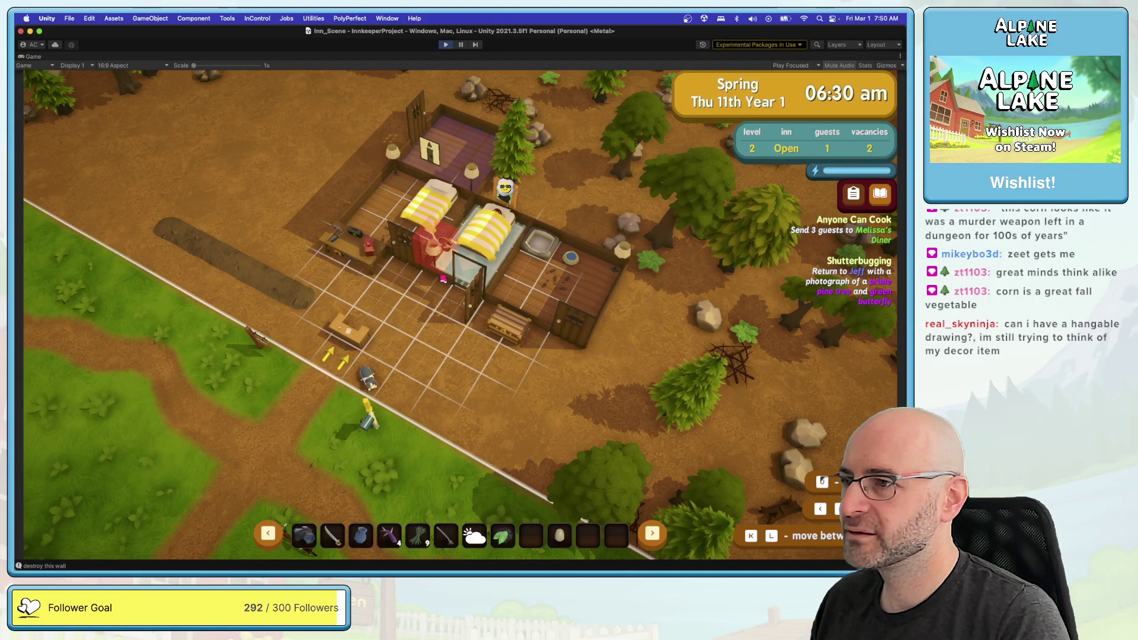
pyautogui.click(432, 284)
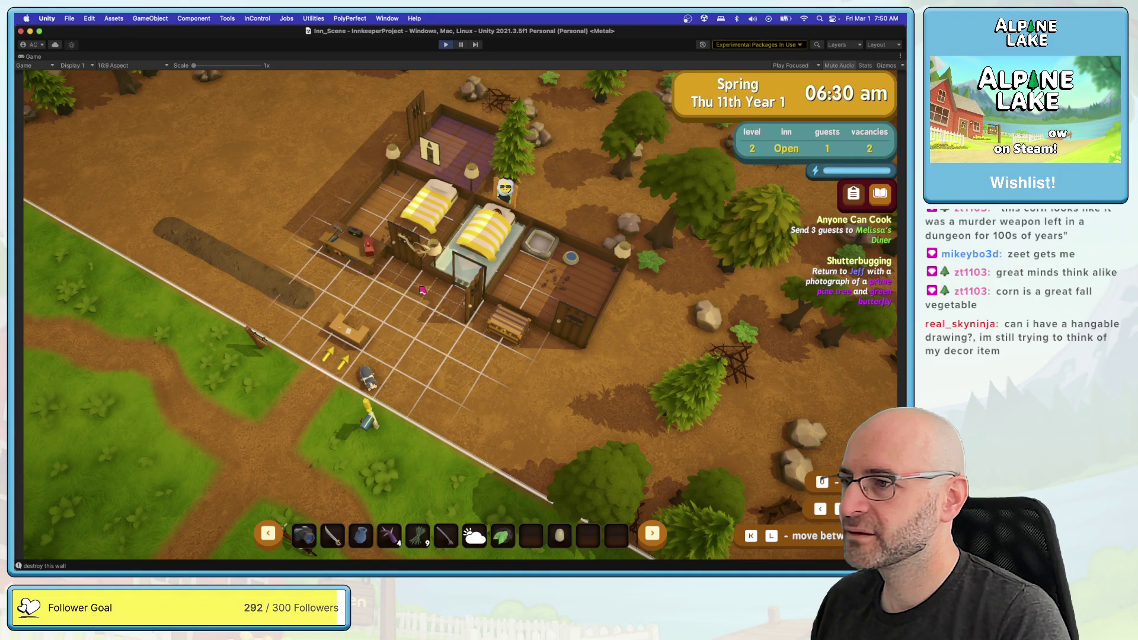
pyautogui.press('Escape')
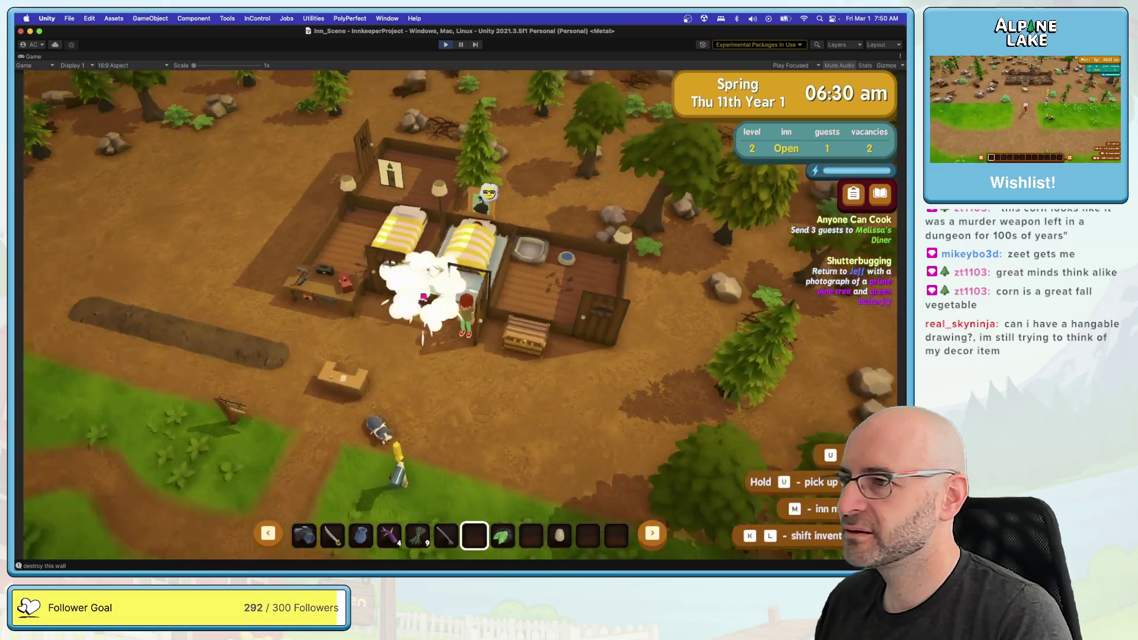
# Step: Walk to the inn's mailbox and claim the lamp attached to the waiting letter
pyautogui.press('d')
pyautogui.press('s')
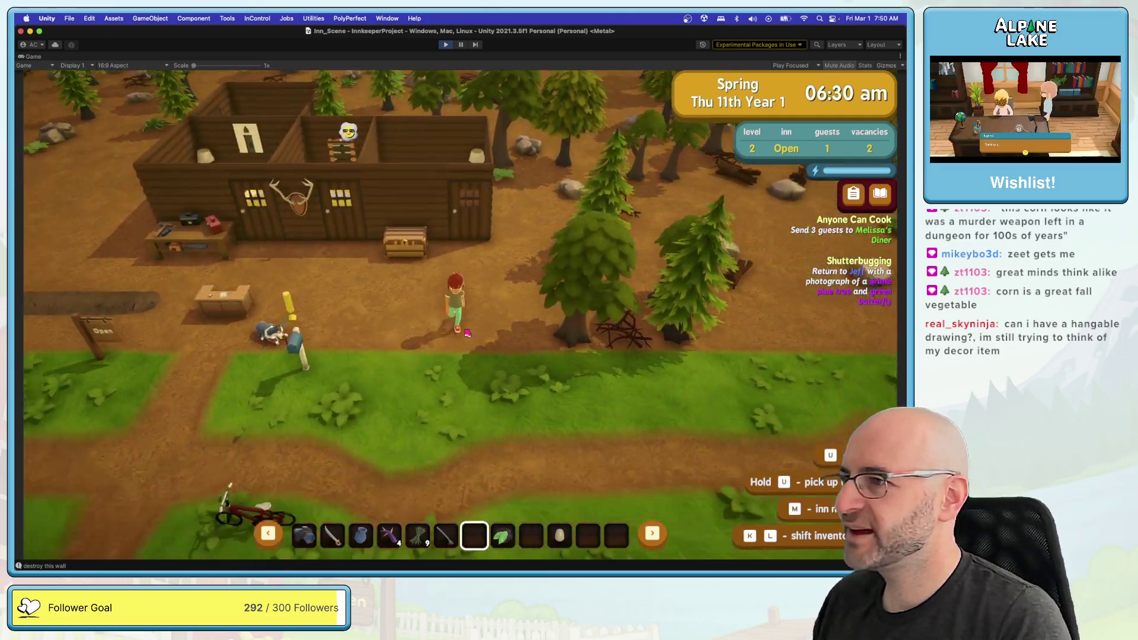
pyautogui.press('a')
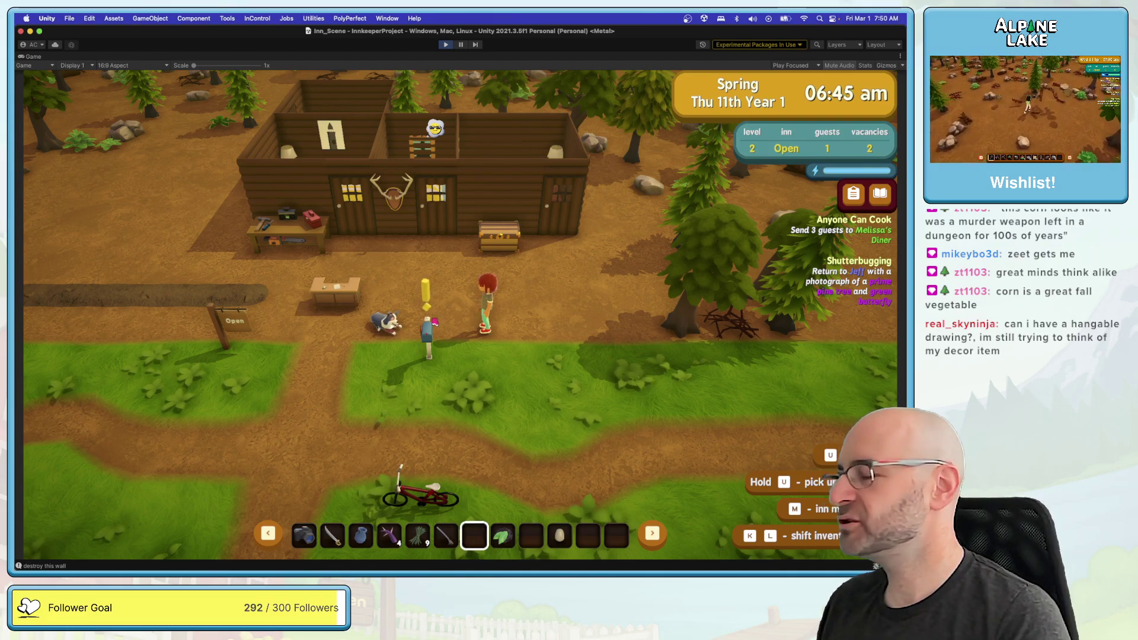
pyautogui.press('d')
pyautogui.press('s')
pyautogui.press('a')
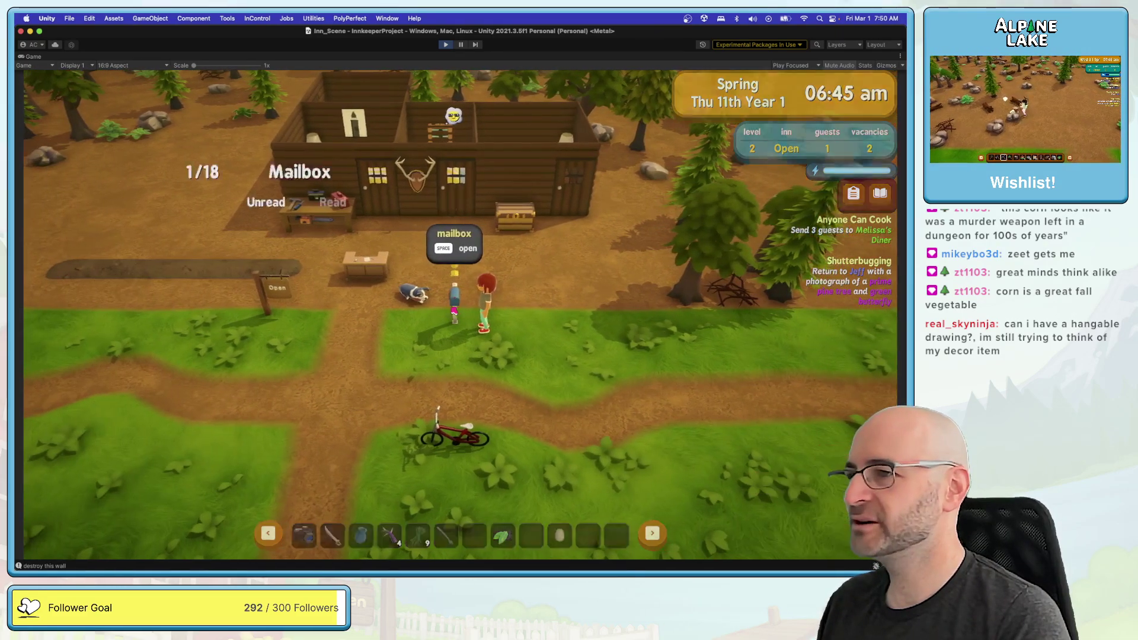
pyautogui.press('space')
pyautogui.click(340, 249)
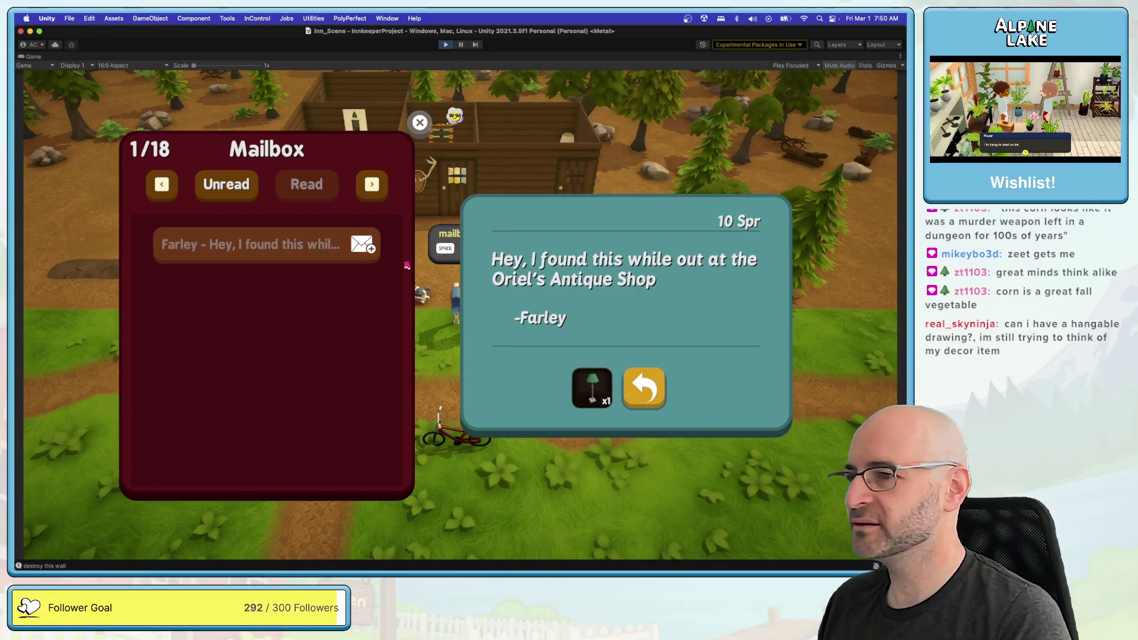
pyautogui.click(589, 386)
pyautogui.click(616, 386)
# Step: Walk the character away from the mailbox, past the workbench and the Open sign
pyautogui.press('w')
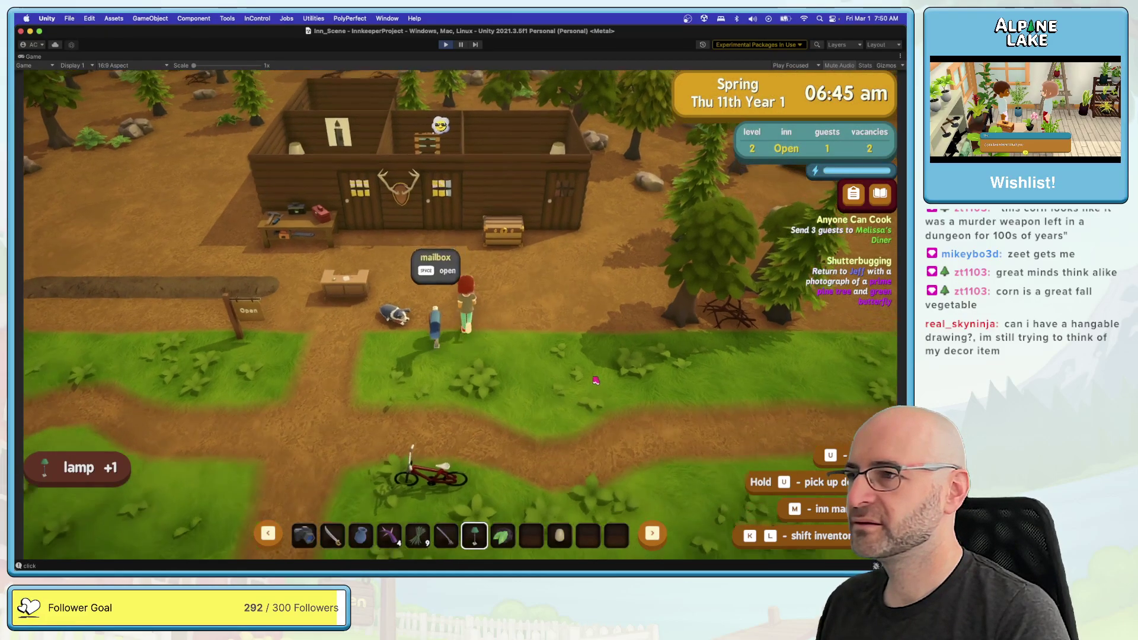
pyautogui.press('a')
pyautogui.press('s')
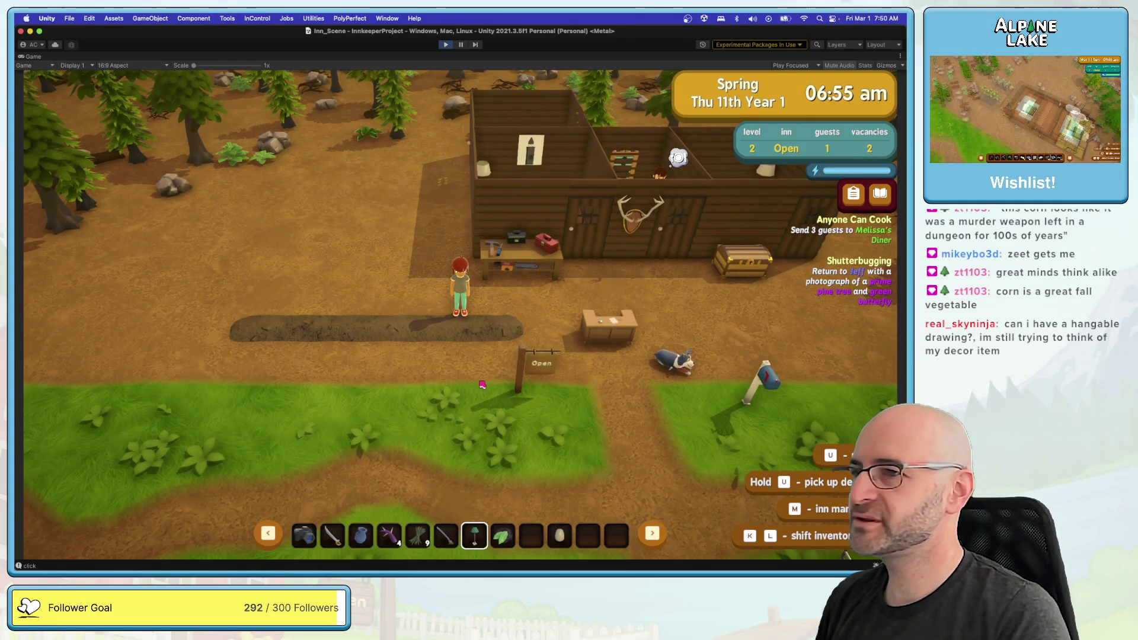
pyautogui.press('s')
pyautogui.press('d')
pyautogui.hotkey('s', 'd')
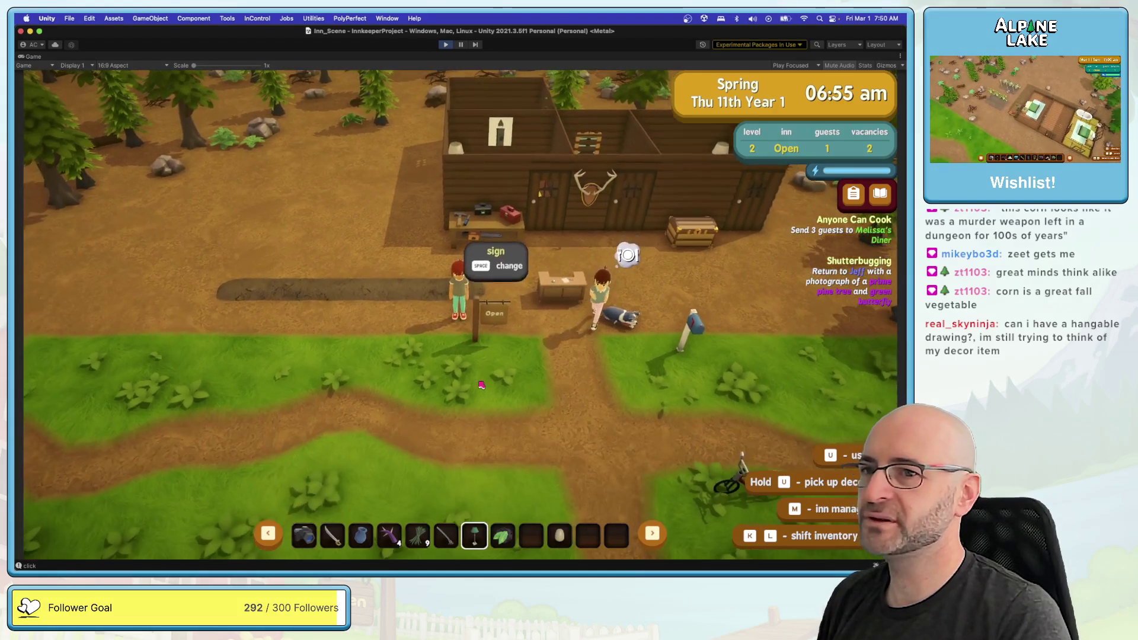
pyautogui.press('a')
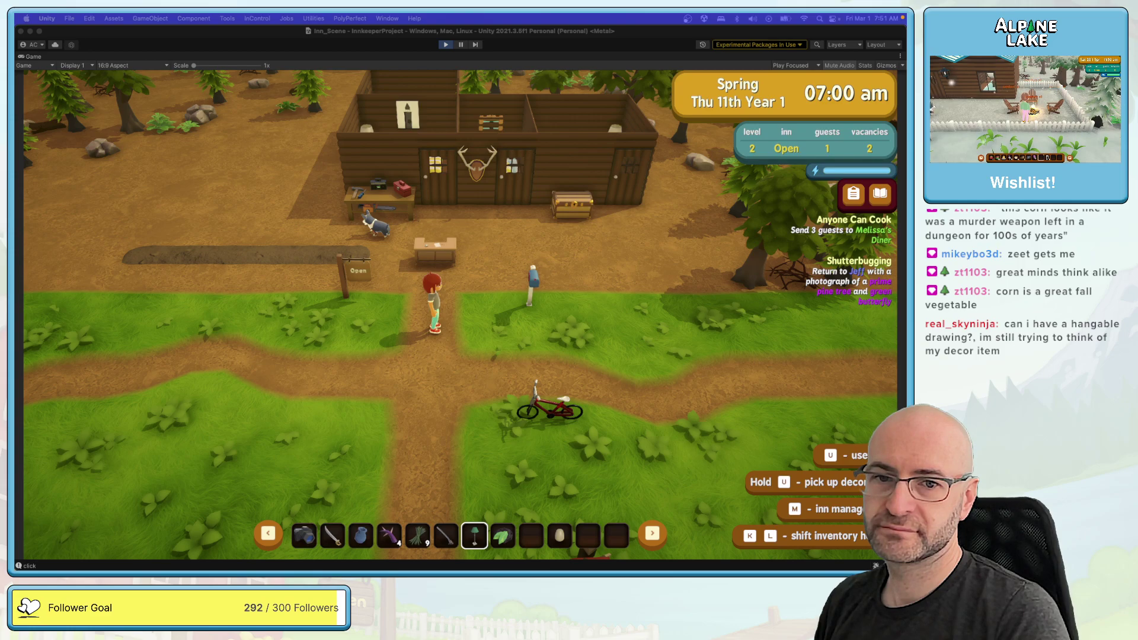
# Step: Walk the character left along the path away from the inn
pyautogui.click(503, 317)
pyautogui.press('a')
pyautogui.press('s')
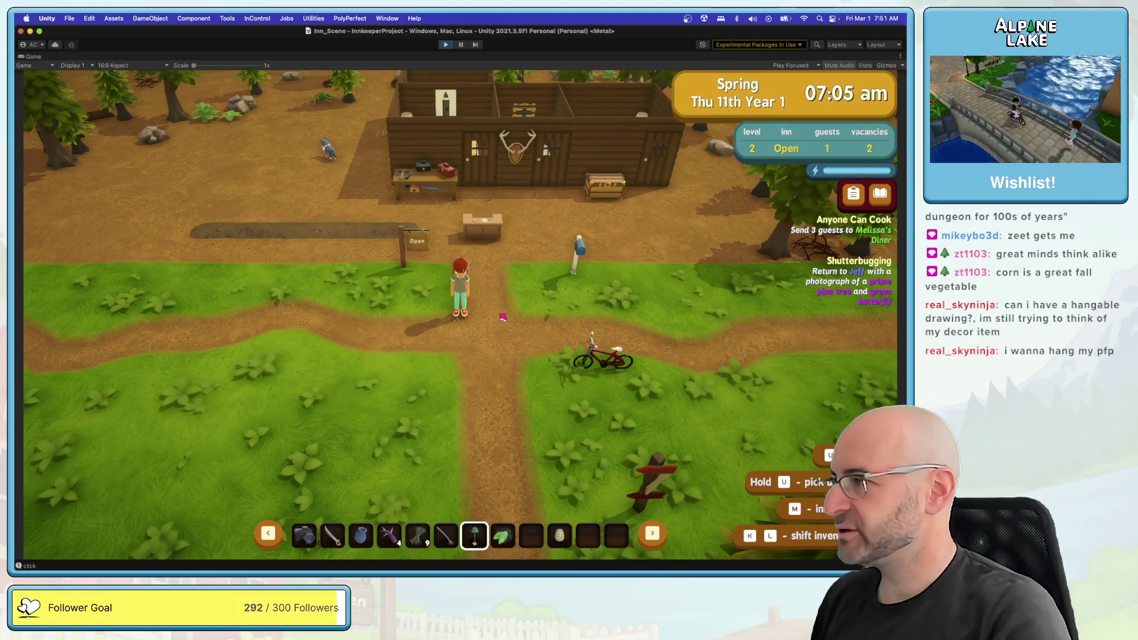
pyautogui.press('s')
pyautogui.press('a')
pyautogui.press('a')
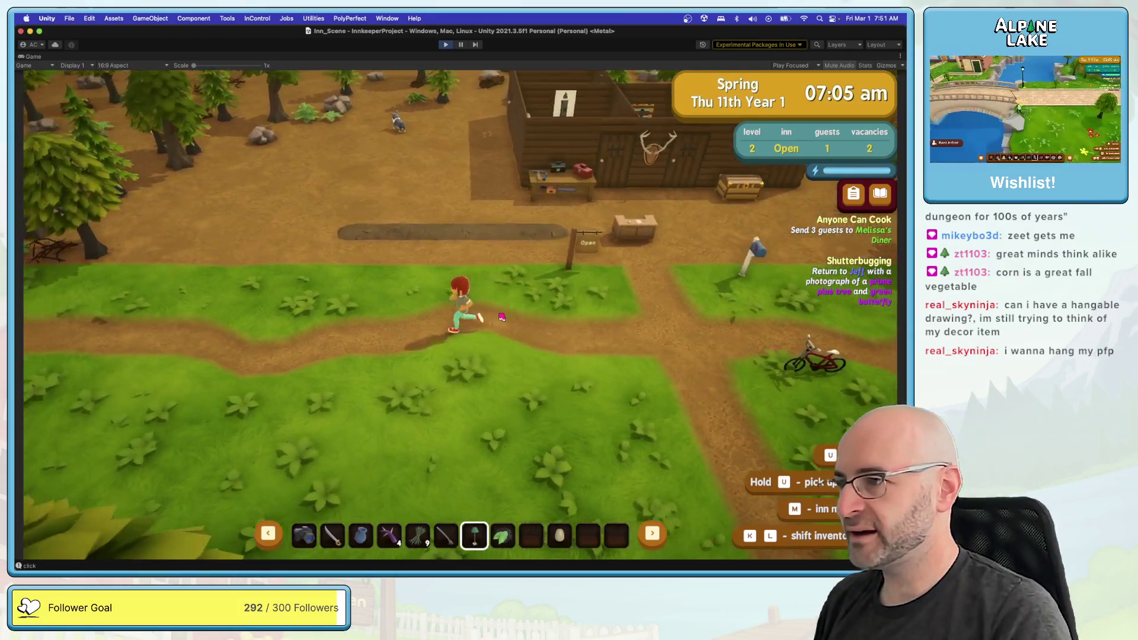
pyautogui.press('a')
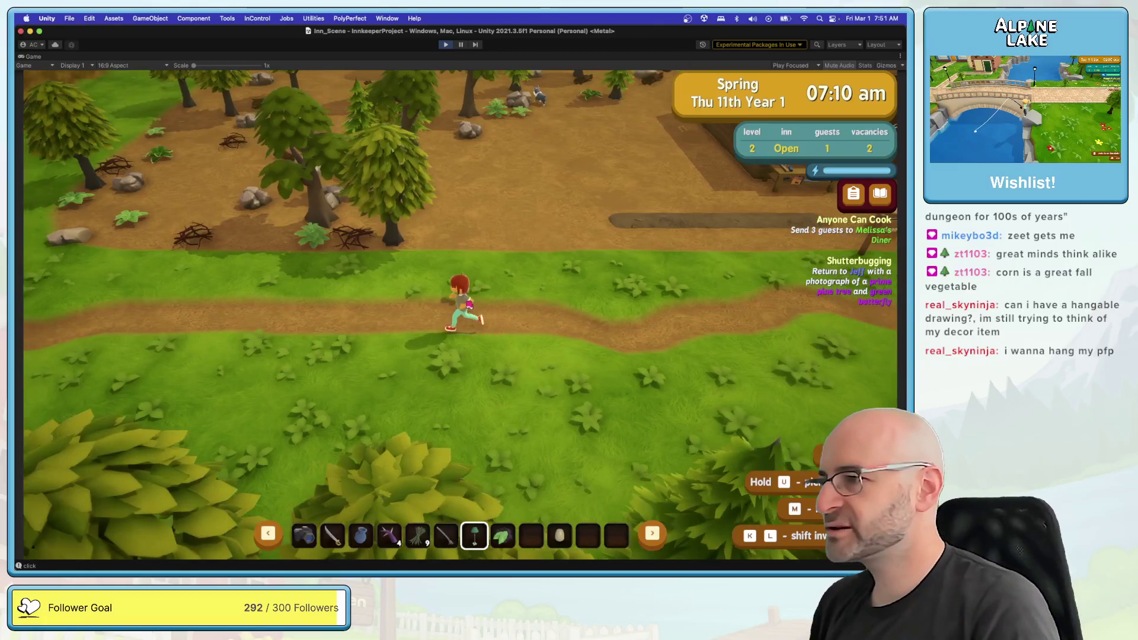
pyautogui.press('a')
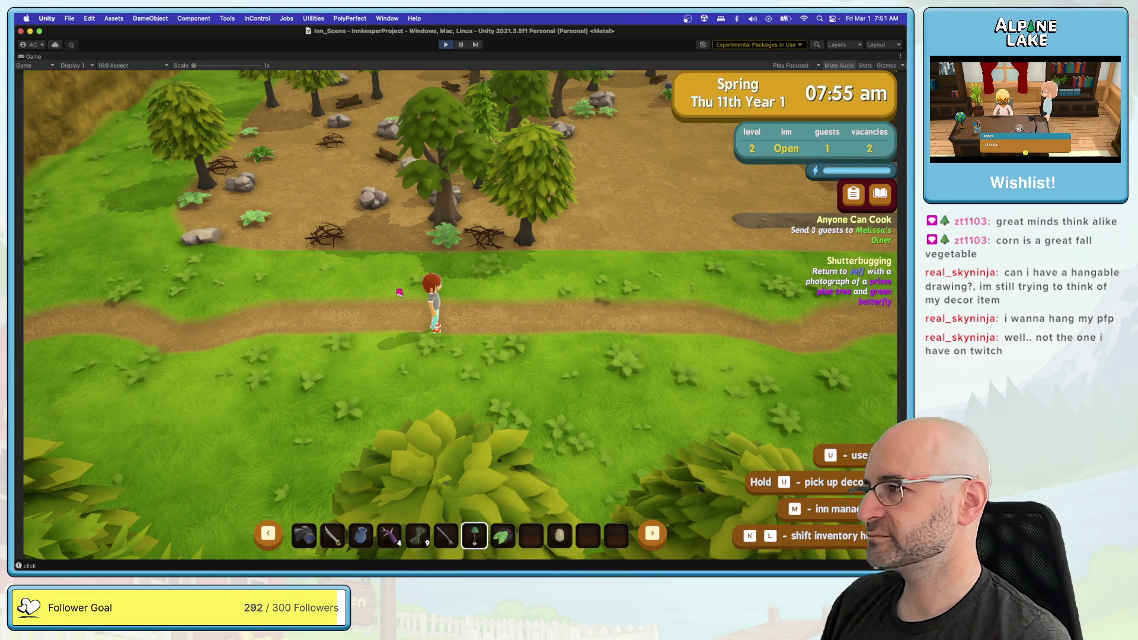
# Step: Run left into the Town scene toward the bridge, then stop the game
pyautogui.press('a')
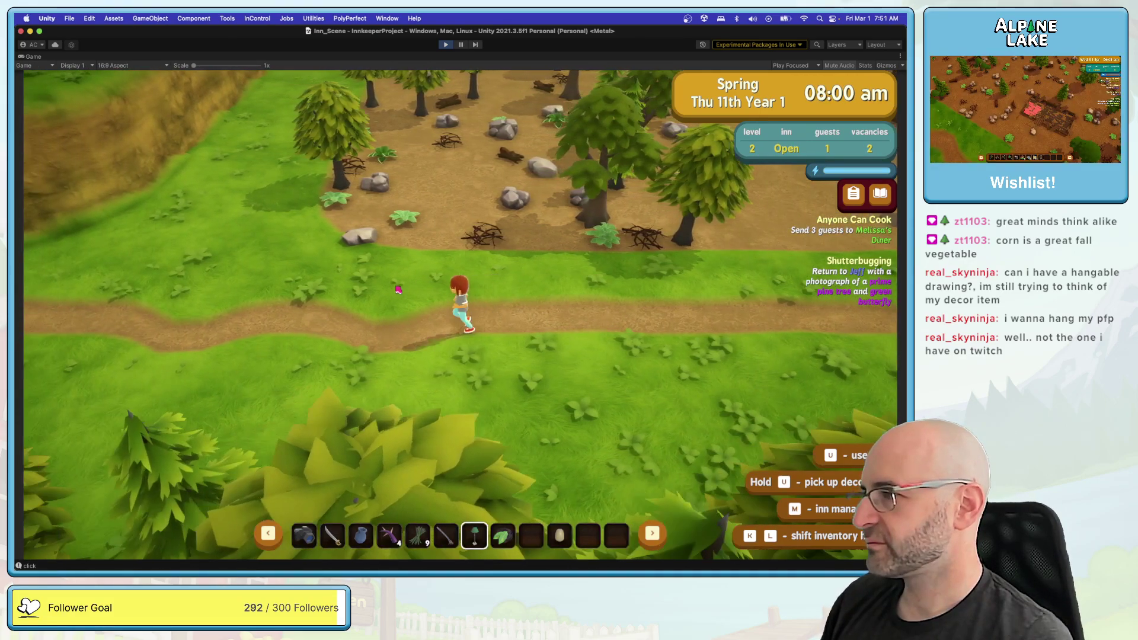
pyautogui.press('a')
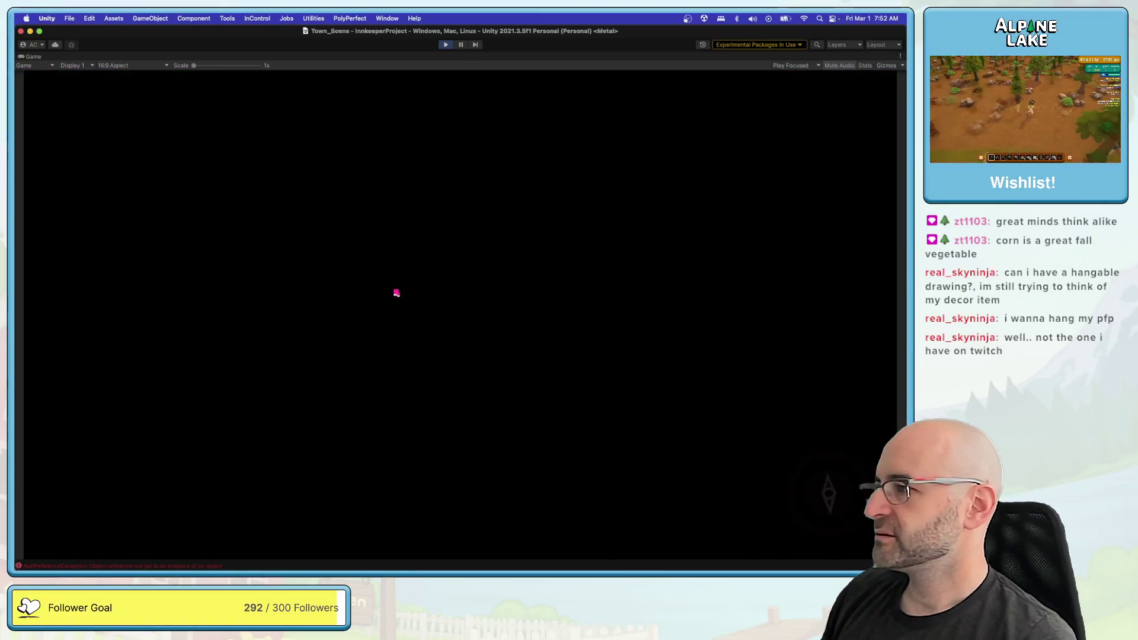
pyautogui.press('a')
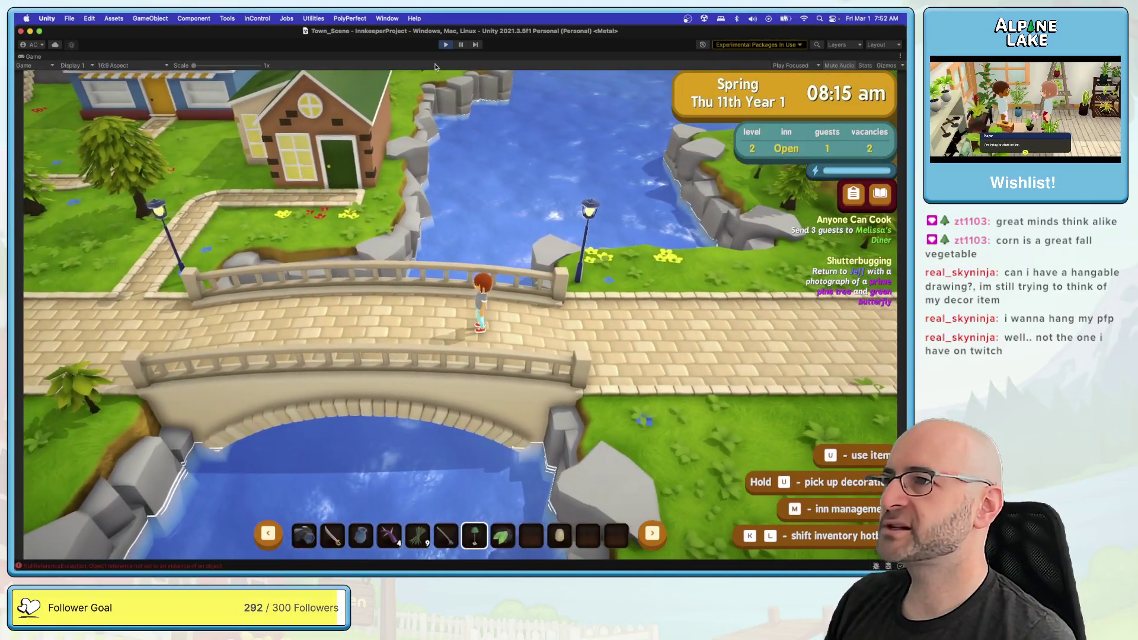
pyautogui.click(448, 46)
pyautogui.click(448, 44)
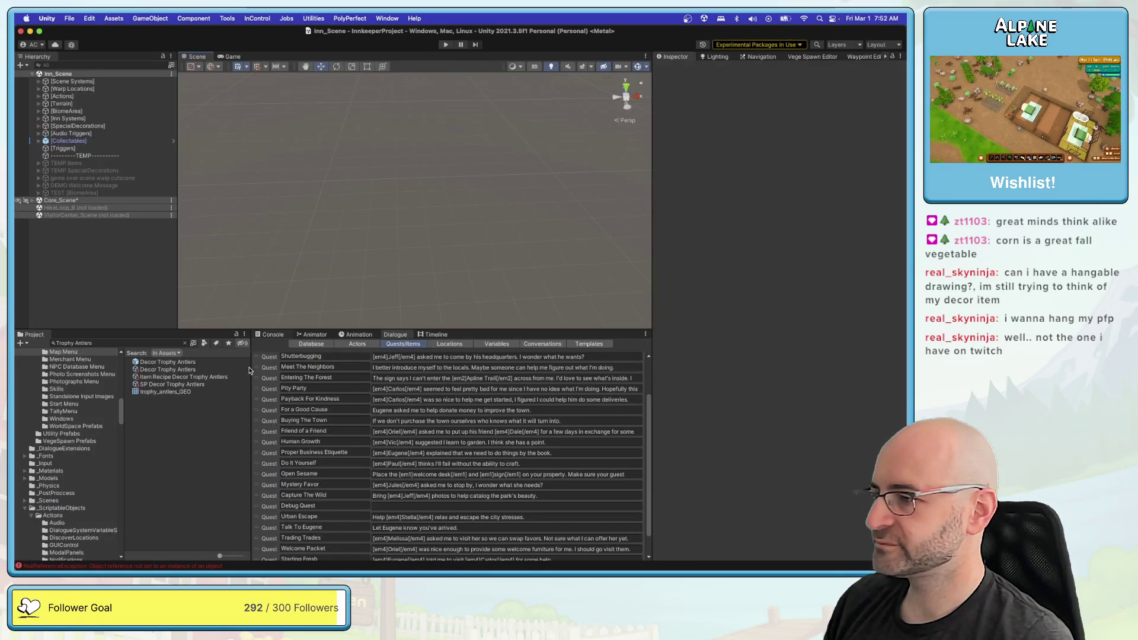
# Step: Inspect the NullReferenceException in the Console and search the project for 'guest hotspot meli'
pyautogui.click(282, 336)
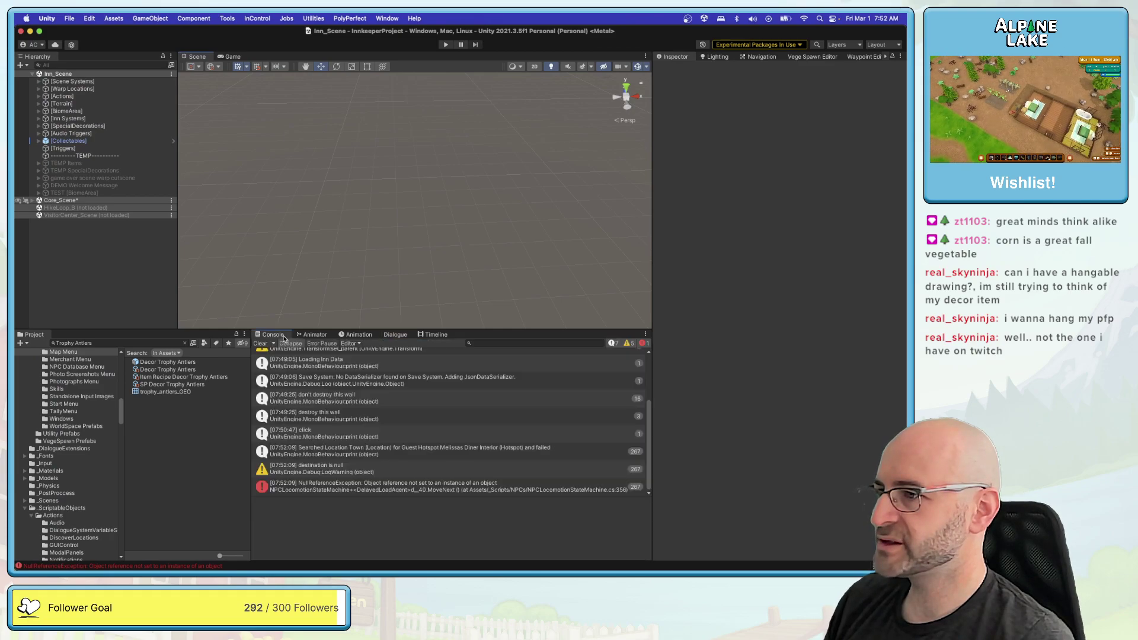
pyautogui.click(322, 486)
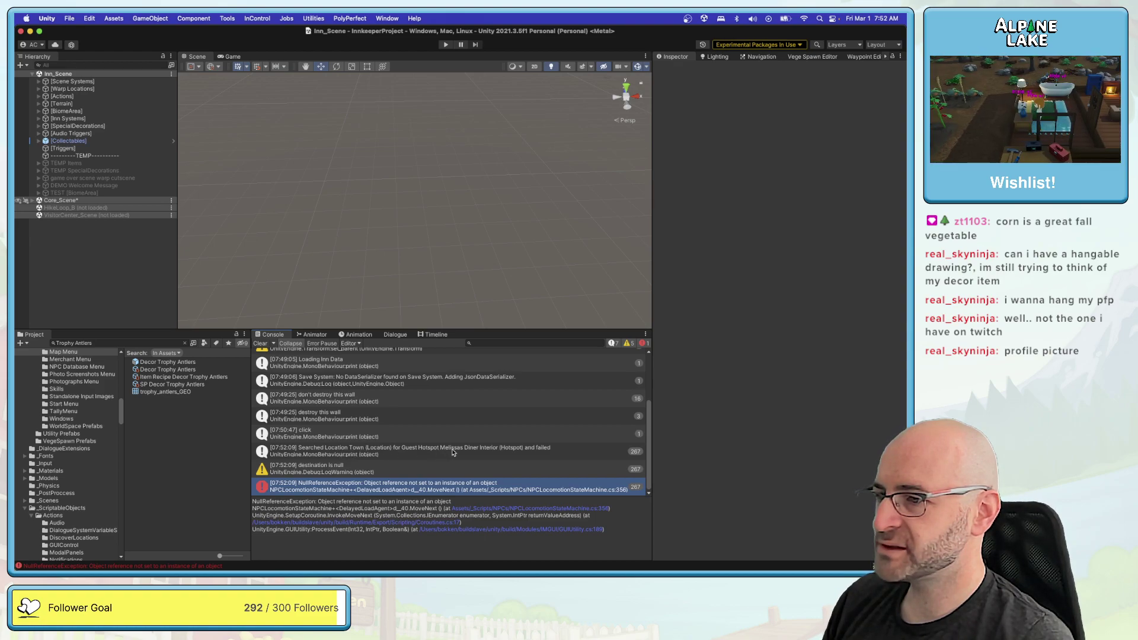
pyautogui.click(184, 344)
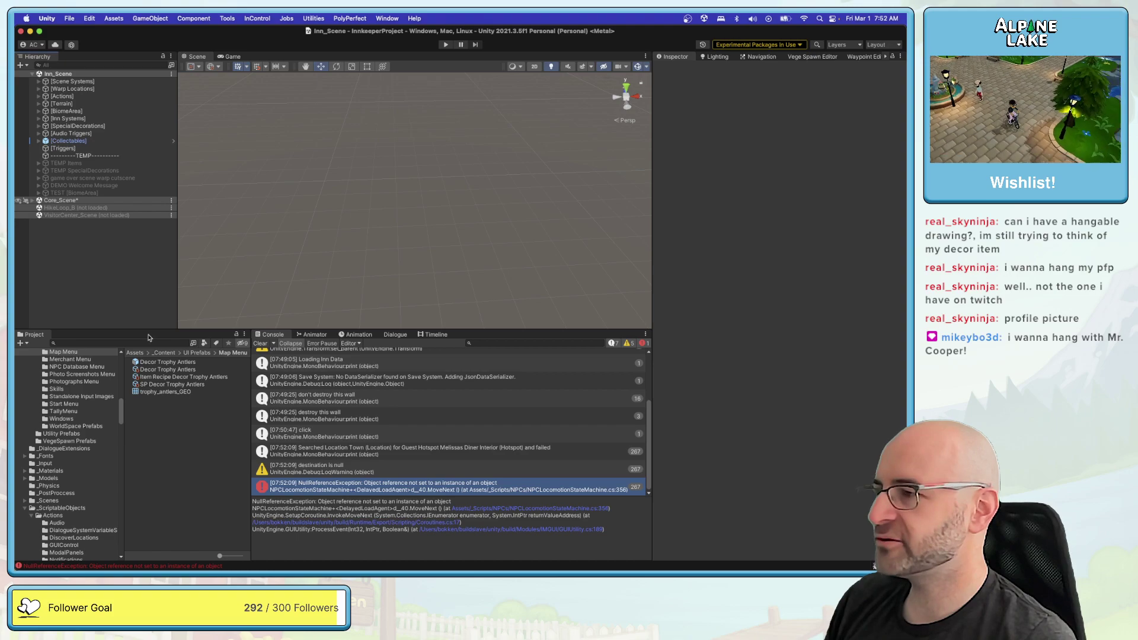
pyautogui.click(114, 342)
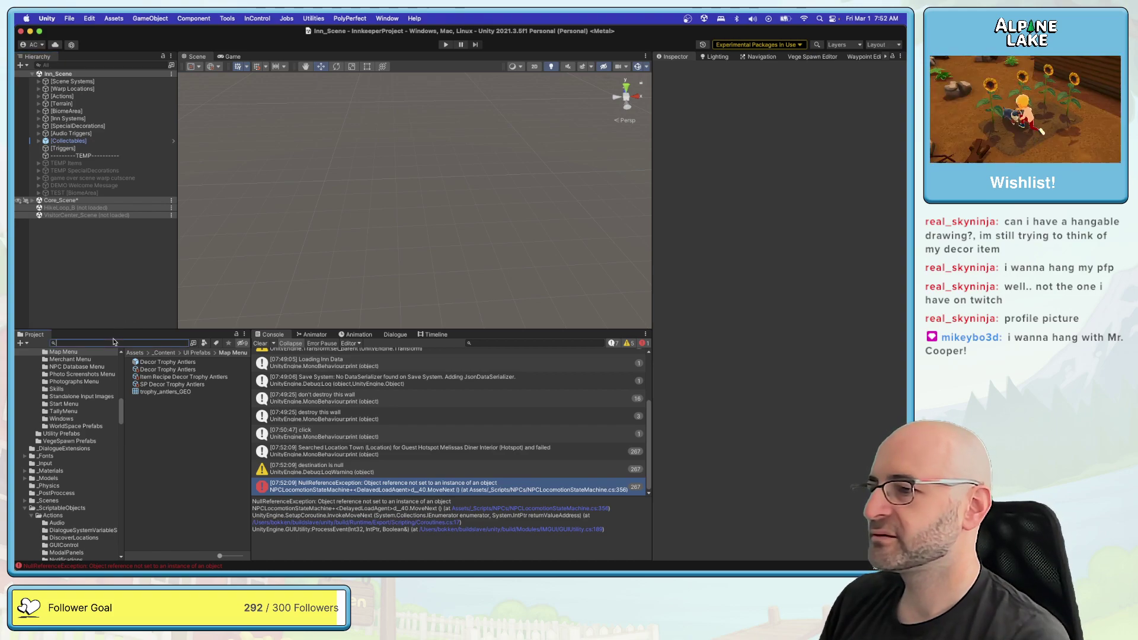
pyautogui.write('guest hotspo')
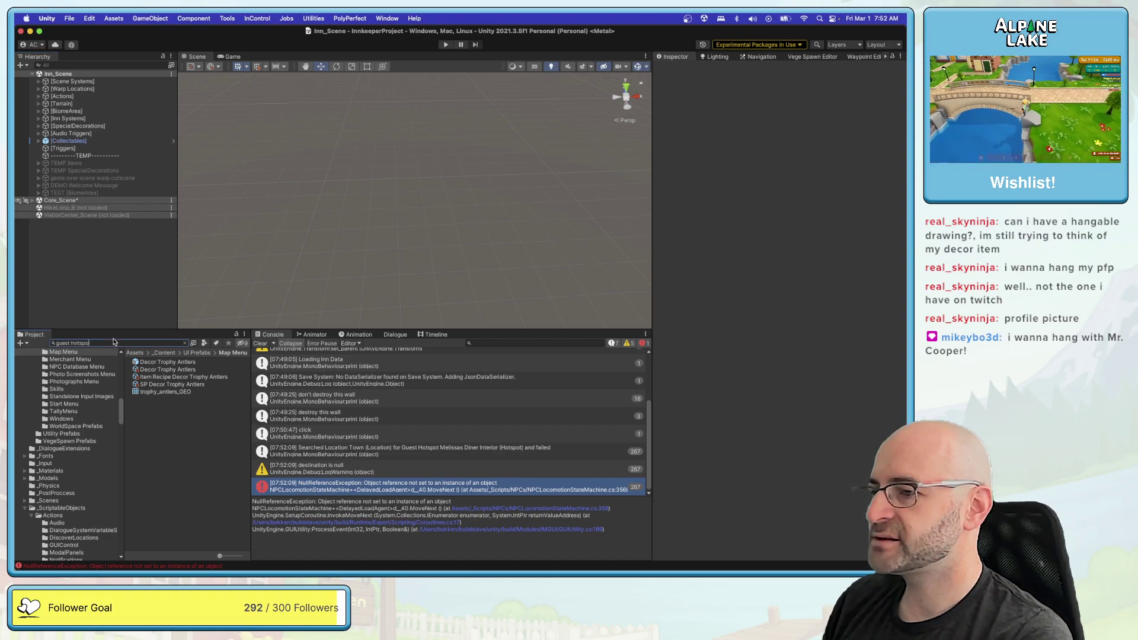
pyautogui.write('t melis')
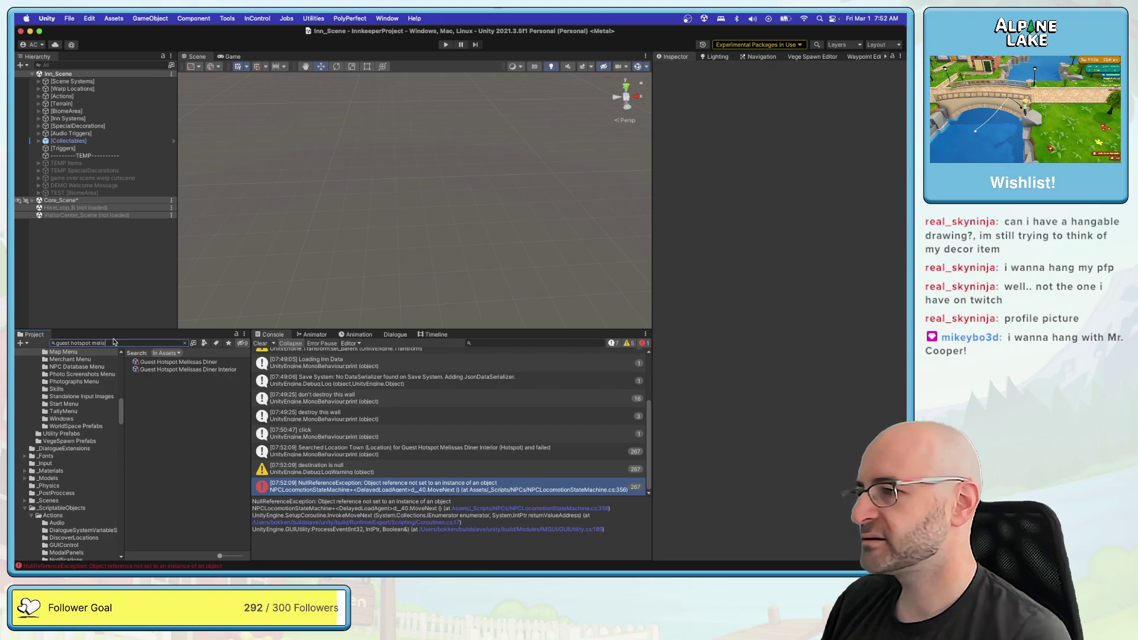
# Step: Set the Guest Hotspot Melissas Diner Interior Location to Location Diner Interior Scene
pyautogui.click(166, 369)
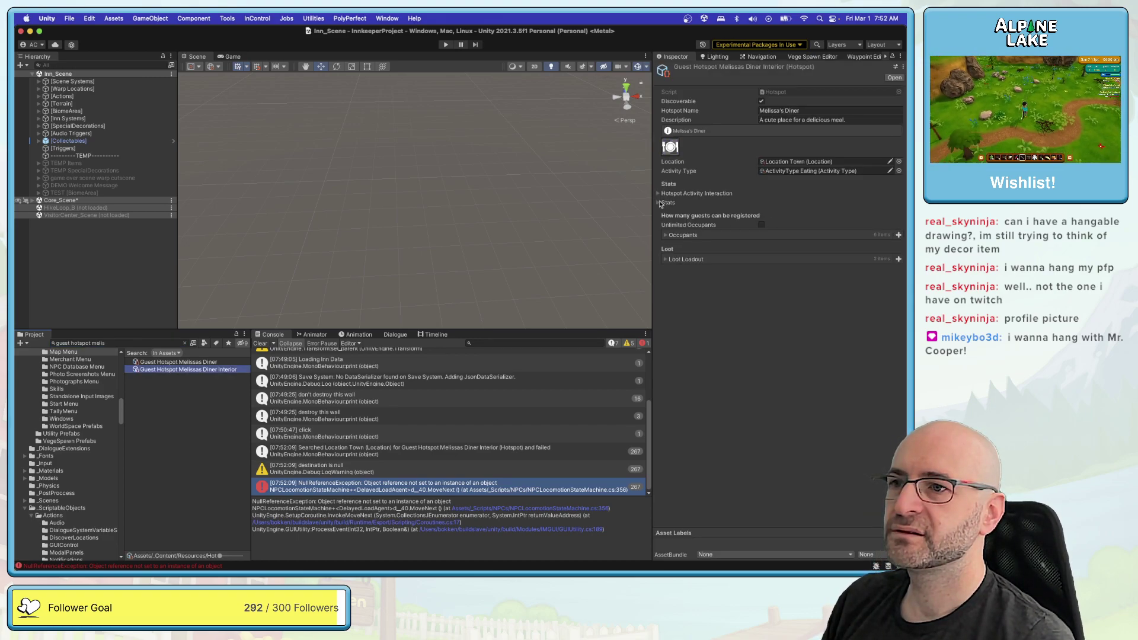
pyautogui.click(899, 161)
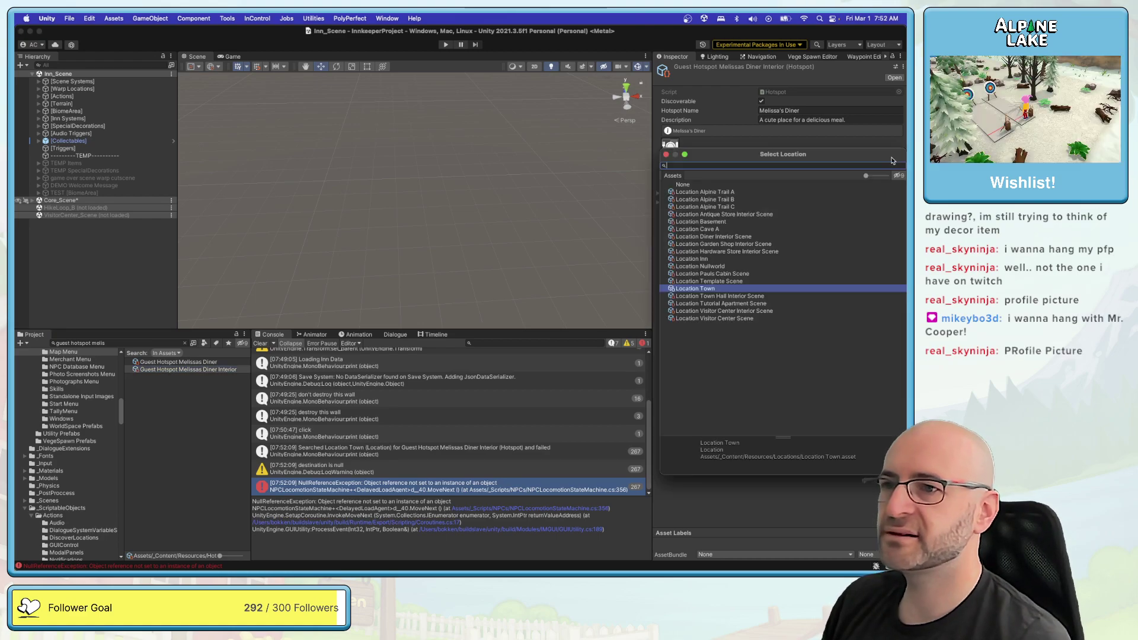
pyautogui.click(748, 236)
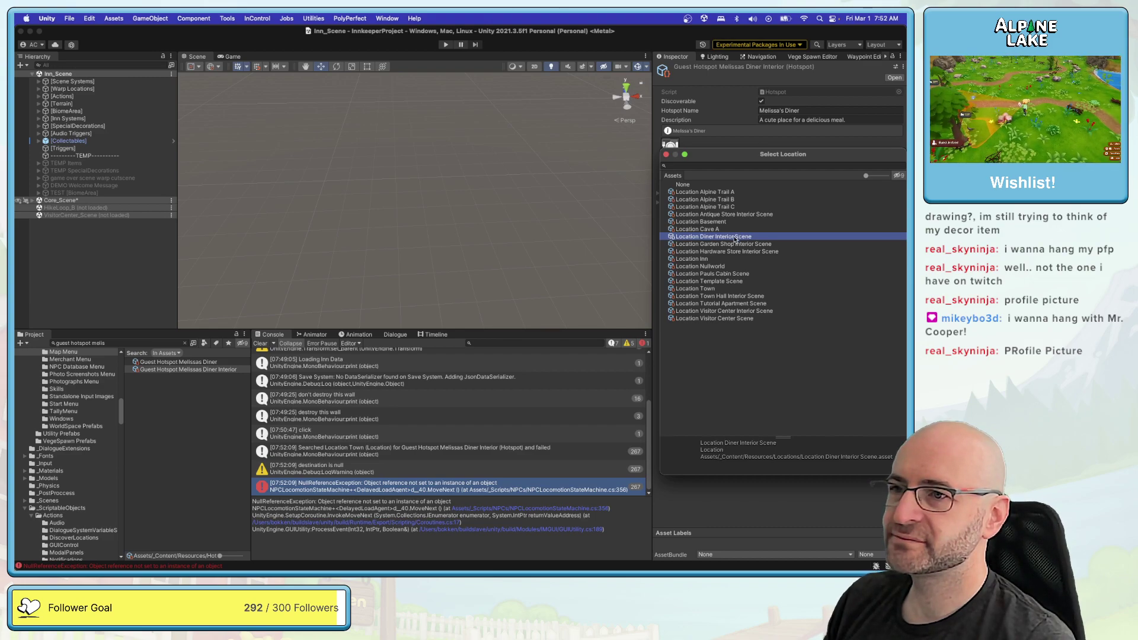
pyautogui.doubleClick(735, 237)
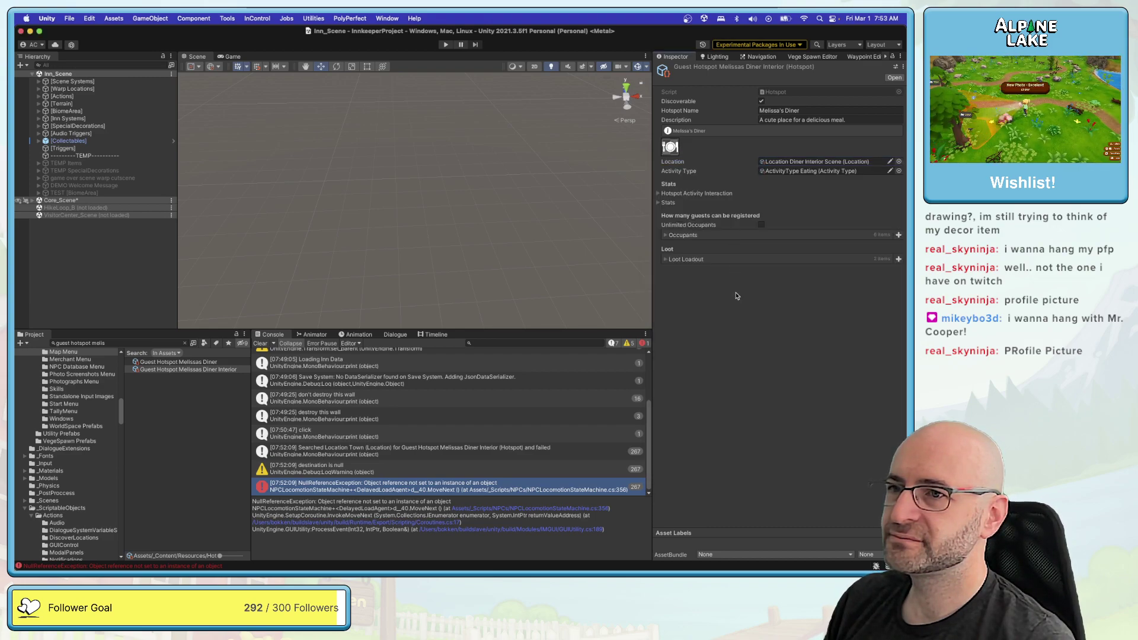
pyautogui.click(107, 256)
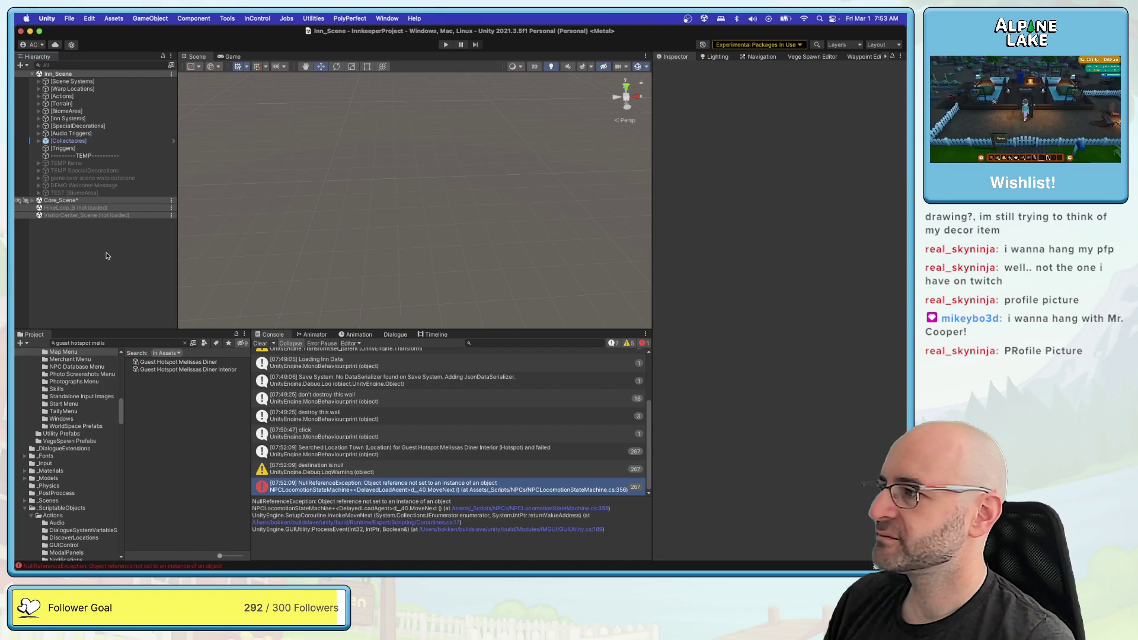
# Step: Save Inn_Scene, then fly the Scene camera over the terrain, down the path toward the field
pyautogui.press('super+s')
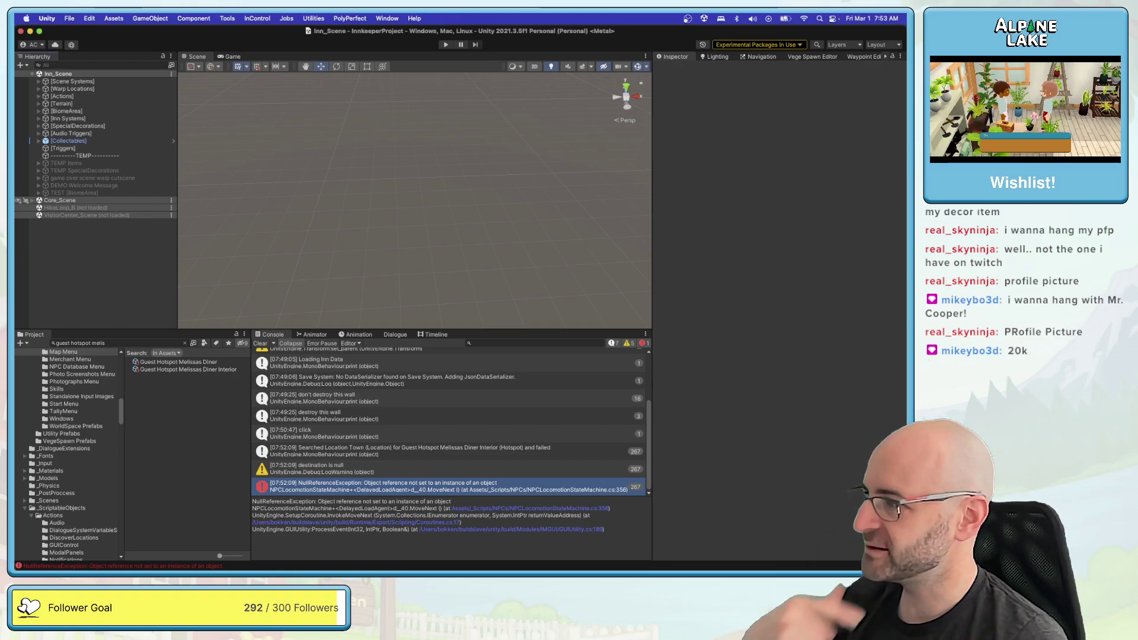
pyautogui.moveTo(306, 213); pyautogui.dragTo(274, 231, button='right')
pyautogui.press('e')
pyautogui.press('w')
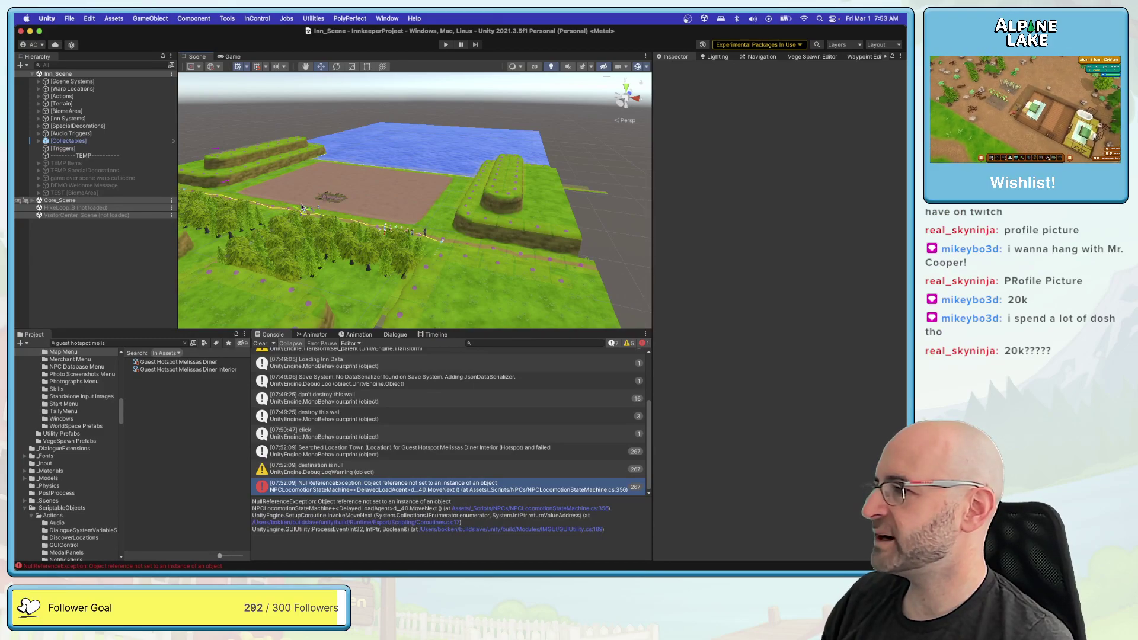
pyautogui.moveTo(291, 226); pyautogui.dragTo(351, 230, button='right')
pyautogui.press('w')
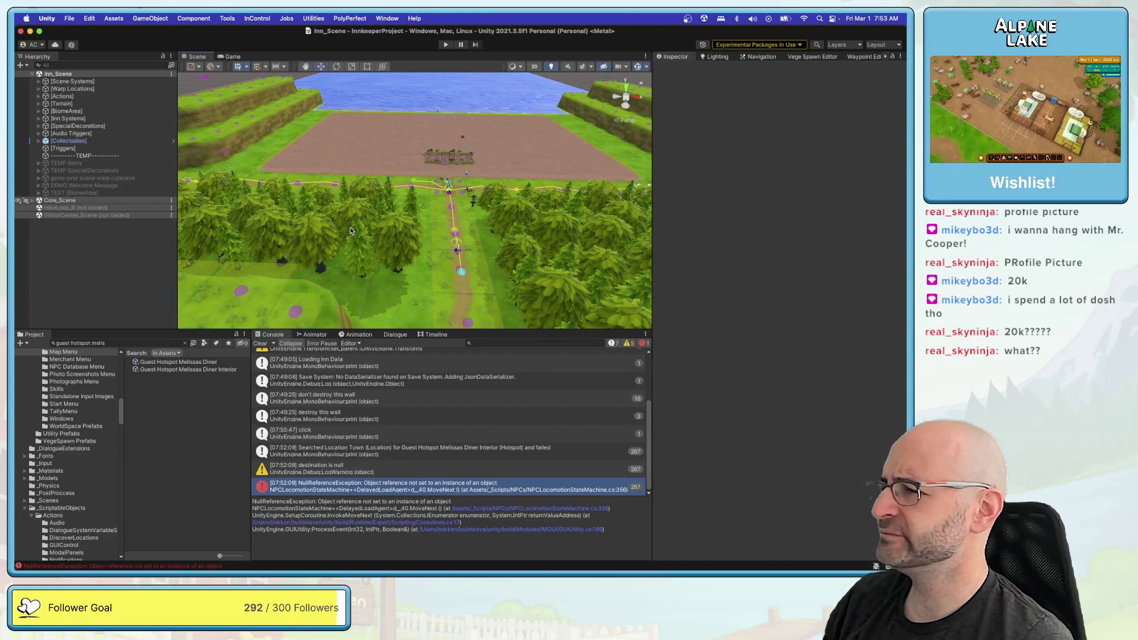
# Step: Search 'money' and open the Currency Dollar item, entering its 'dubs' and 'a dub' dialogue names
pyautogui.click(164, 342)
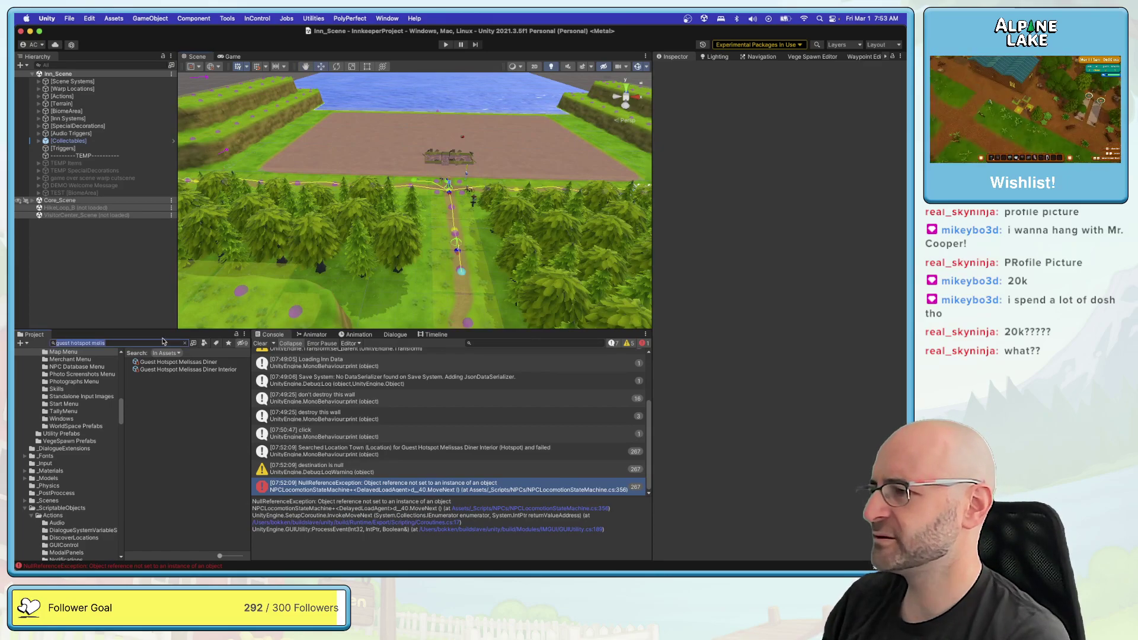
pyautogui.write('money')
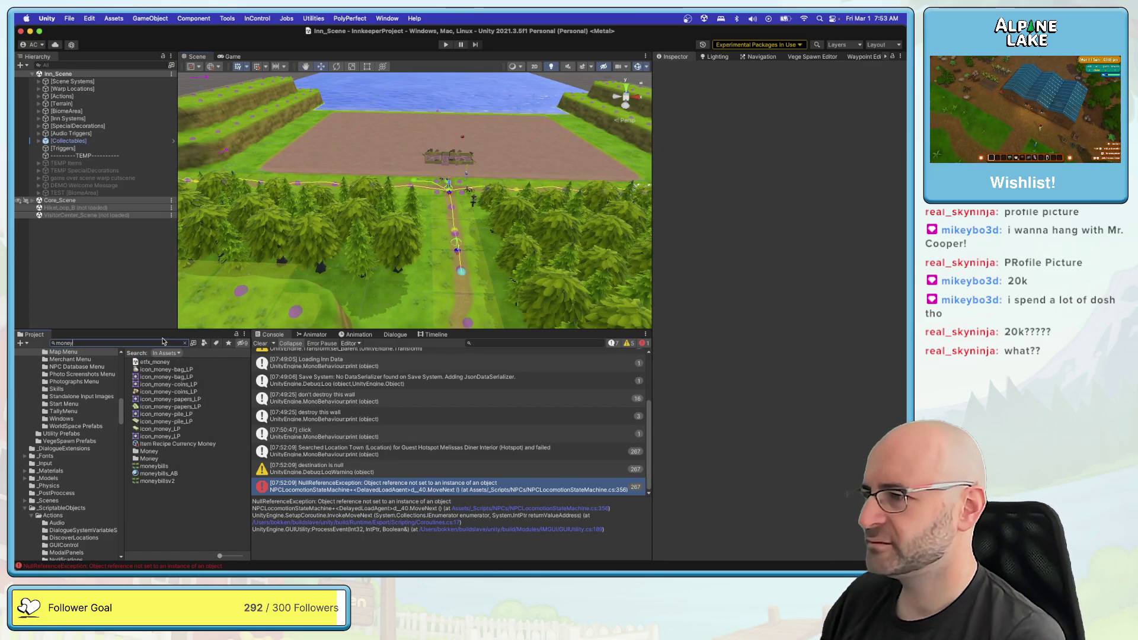
pyautogui.click(161, 445)
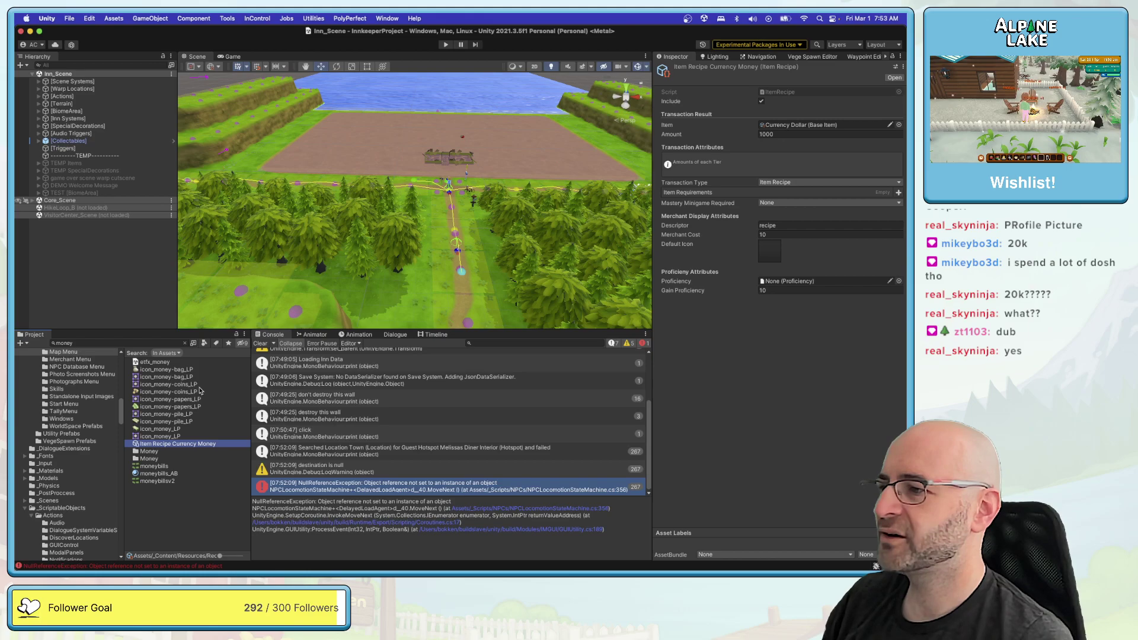
pyautogui.click(797, 125)
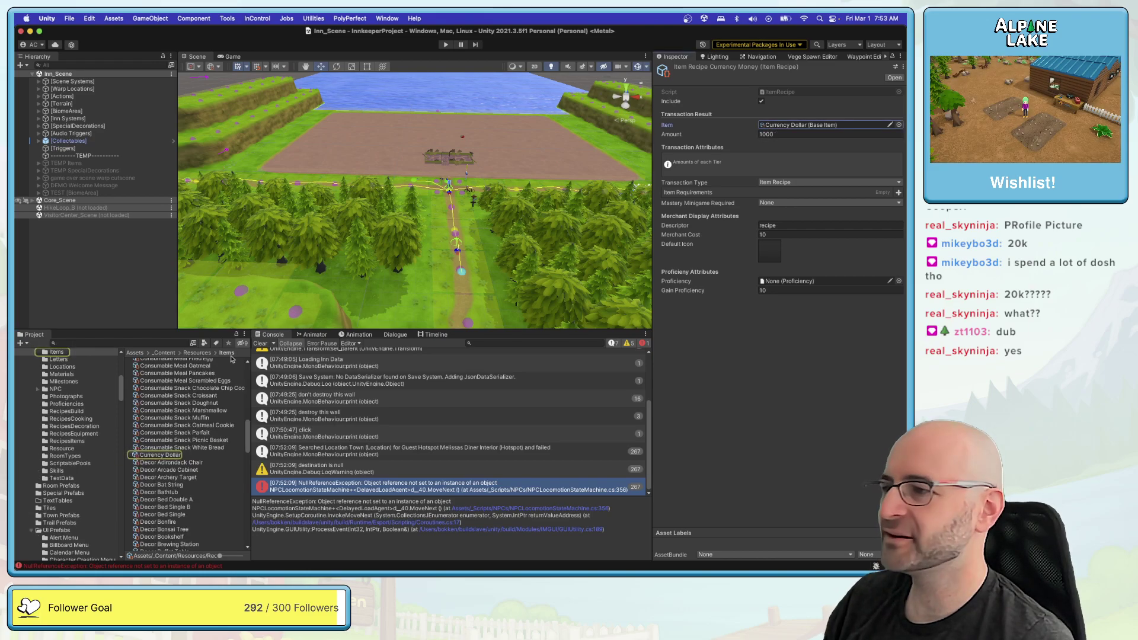
pyautogui.click(148, 455)
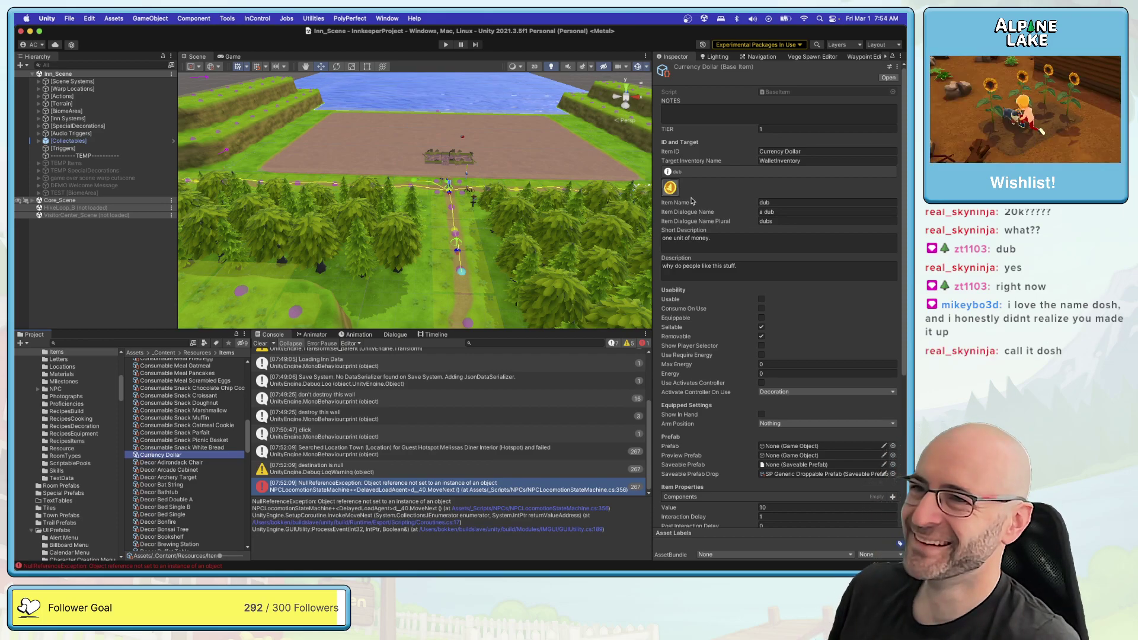
pyautogui.click(767, 220)
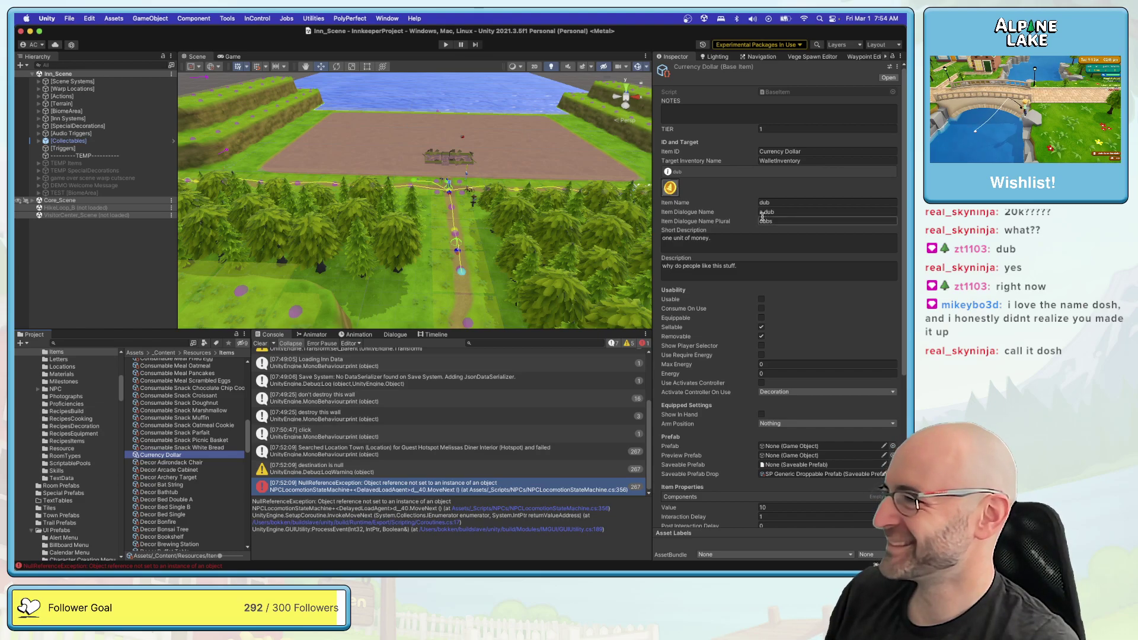
pyautogui.click(761, 213)
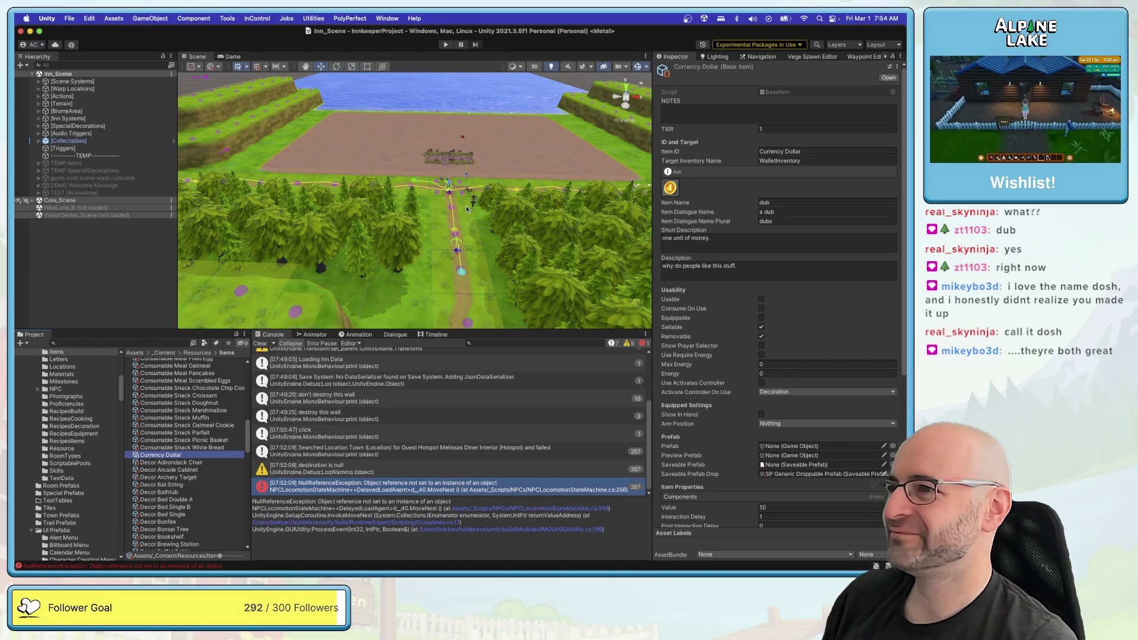
# Step: Fly the Scene camera toward the fence and inn, then clear all Console messages
pyautogui.moveTo(463, 212); pyautogui.dragTo(507, 201, button='right')
pyautogui.press('w')
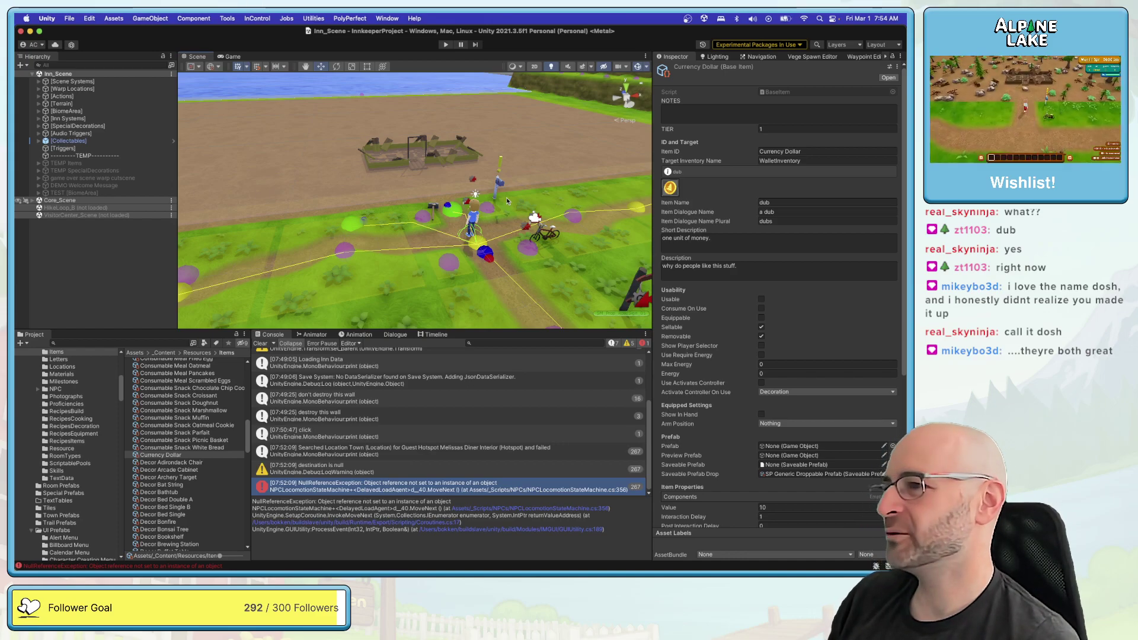
pyautogui.moveTo(512, 199); pyautogui.dragTo(422, 199, button='right')
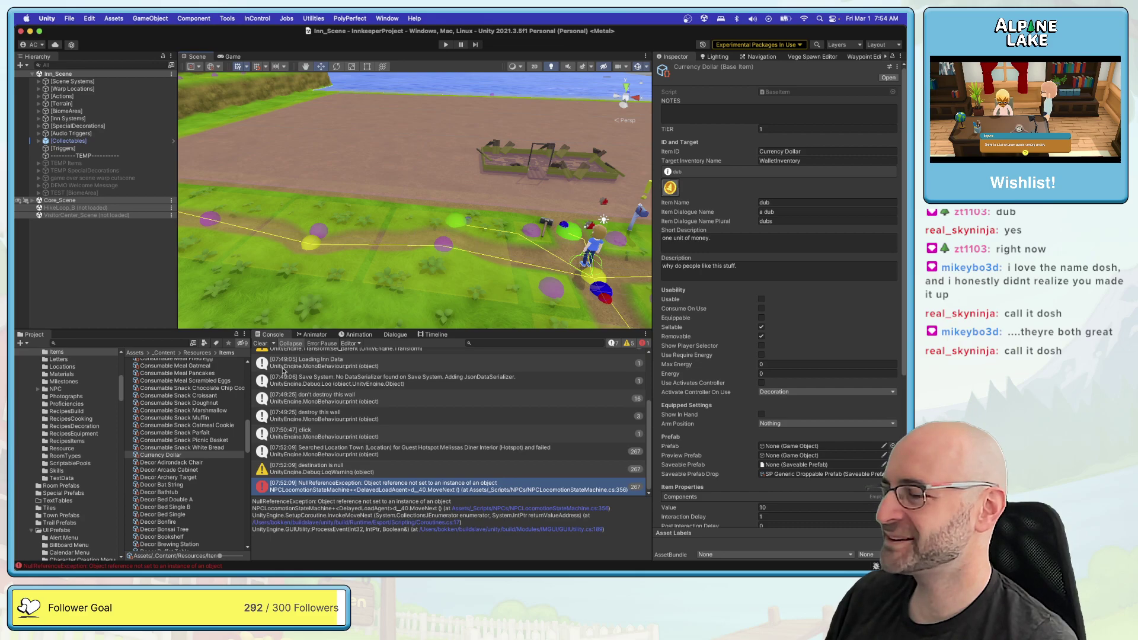
pyautogui.click(260, 344)
# Step: Deselect the Currency Dollar item and switch from Unity to Maya's Furniture_v15.mb scene
pyautogui.moveTo(306, 265); pyautogui.dragTo(332, 256, button='right')
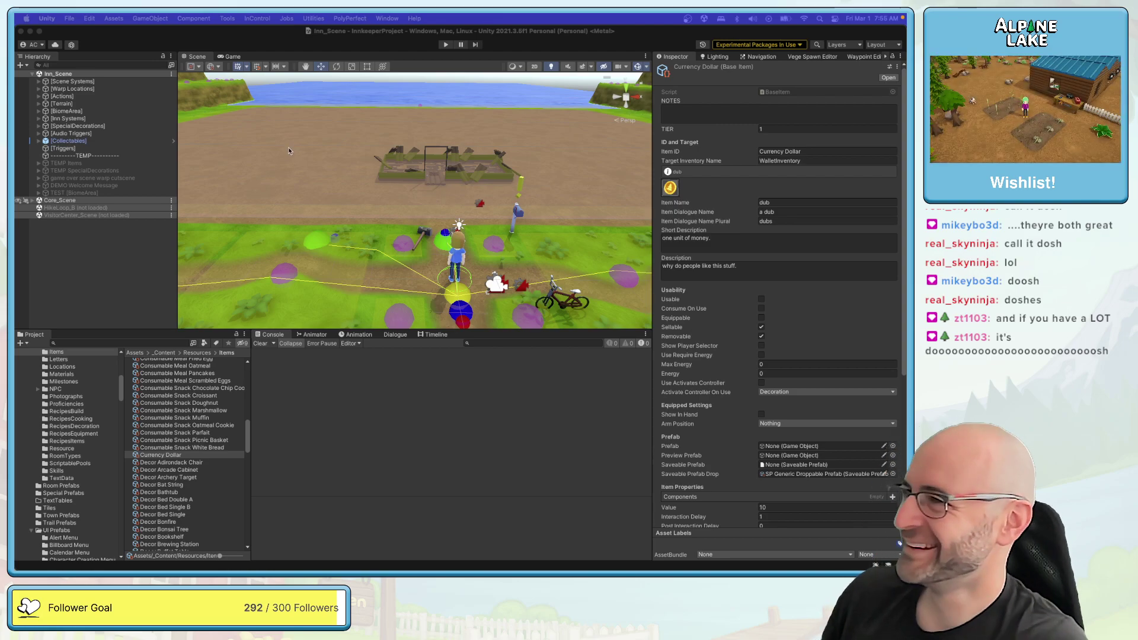
pyautogui.click(127, 254)
pyautogui.click(124, 254)
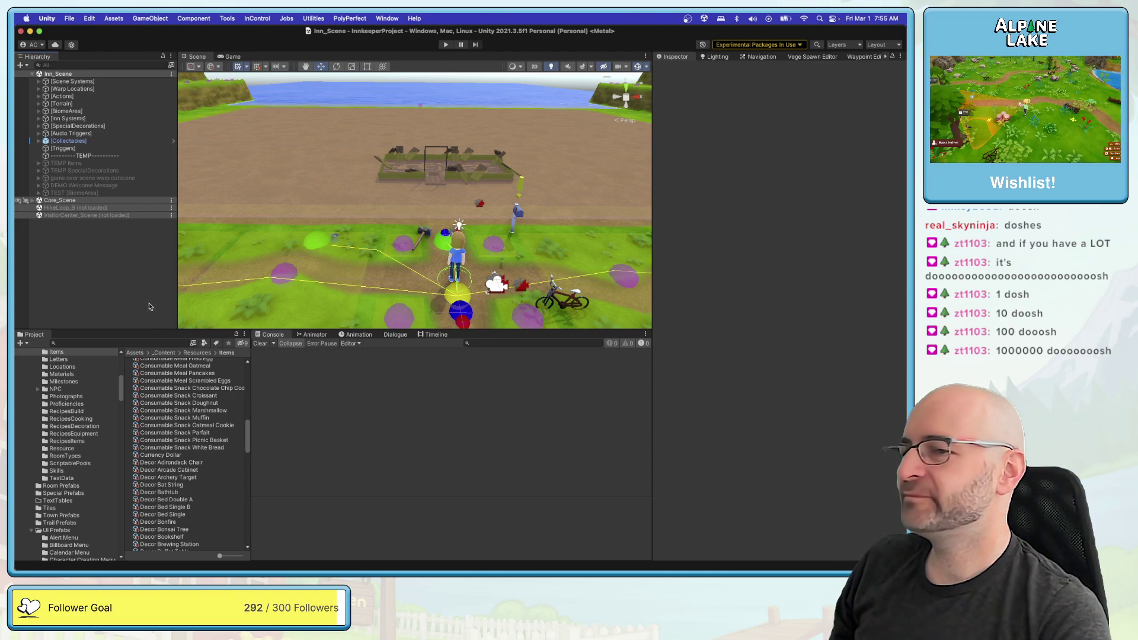
pyautogui.press('super+Tab')
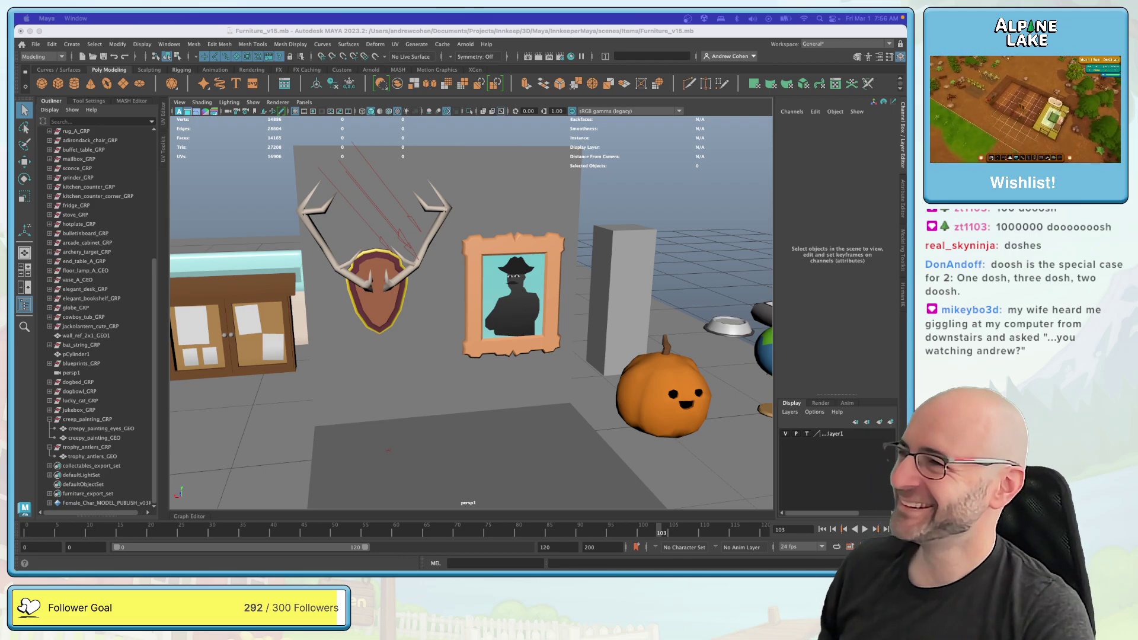
# Step: Tumble and pan the Maya viewport until it squarely faces the furniture row
pyautogui.click(247, 191)
pyautogui.keyDown('alt'); pyautogui.moveTo(369, 159); pyautogui.dragTo(399, 208); pyautogui.keyUp('alt')
pyautogui.keyDown('alt'); pyautogui.moveTo(399, 208); pyautogui.dragTo(372, 215, button='right'); pyautogui.keyUp('alt')
pyautogui.keyDown('alt'); pyautogui.moveTo(372, 216); pyautogui.dragTo(451, 186, button='middle'); pyautogui.keyUp('alt')
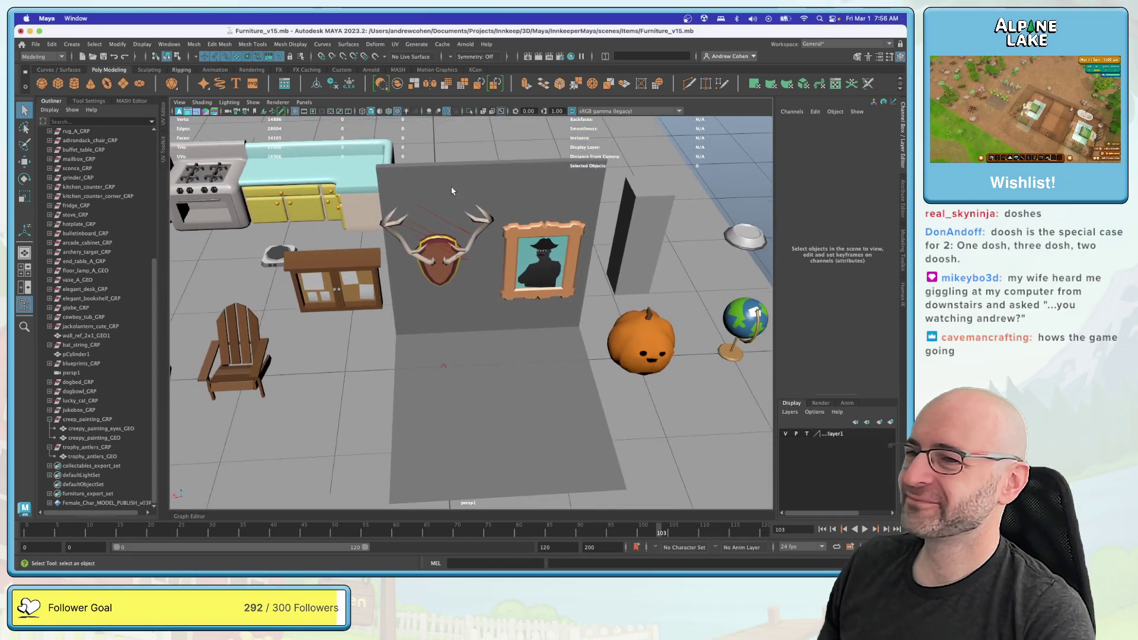
pyautogui.keyDown('alt'); pyautogui.moveTo(450, 187); pyautogui.dragTo(449, 189); pyautogui.keyUp('alt')
pyautogui.keyDown('alt'); pyautogui.moveTo(595, 281); pyautogui.dragTo(530, 268, button='middle'); pyautogui.keyUp('alt')
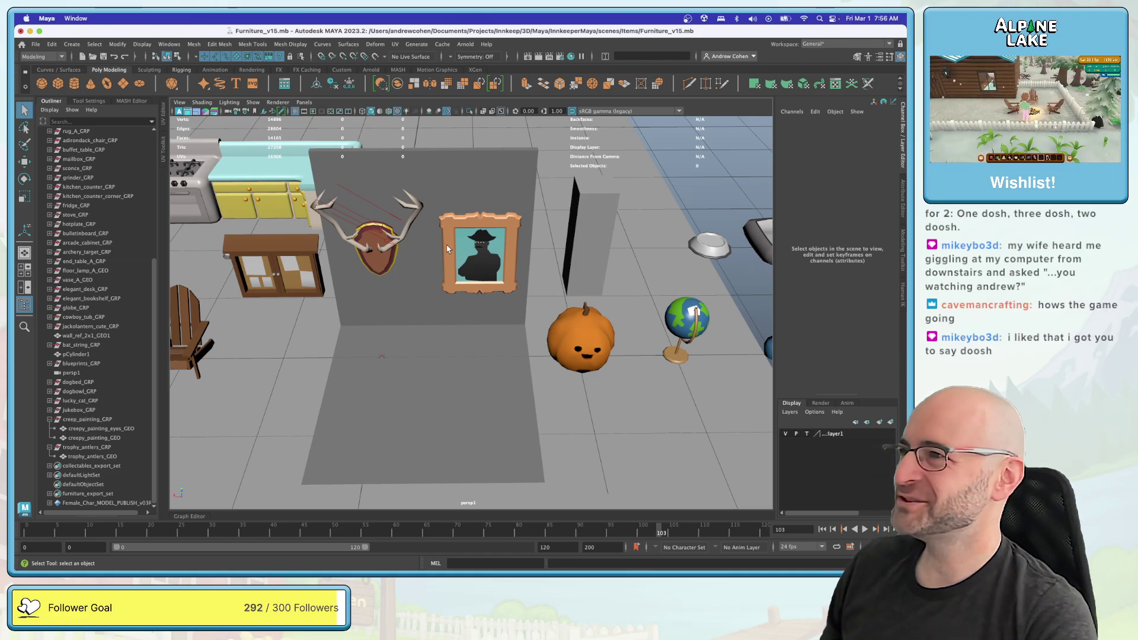
pyautogui.scroll(-5, 448, 249)
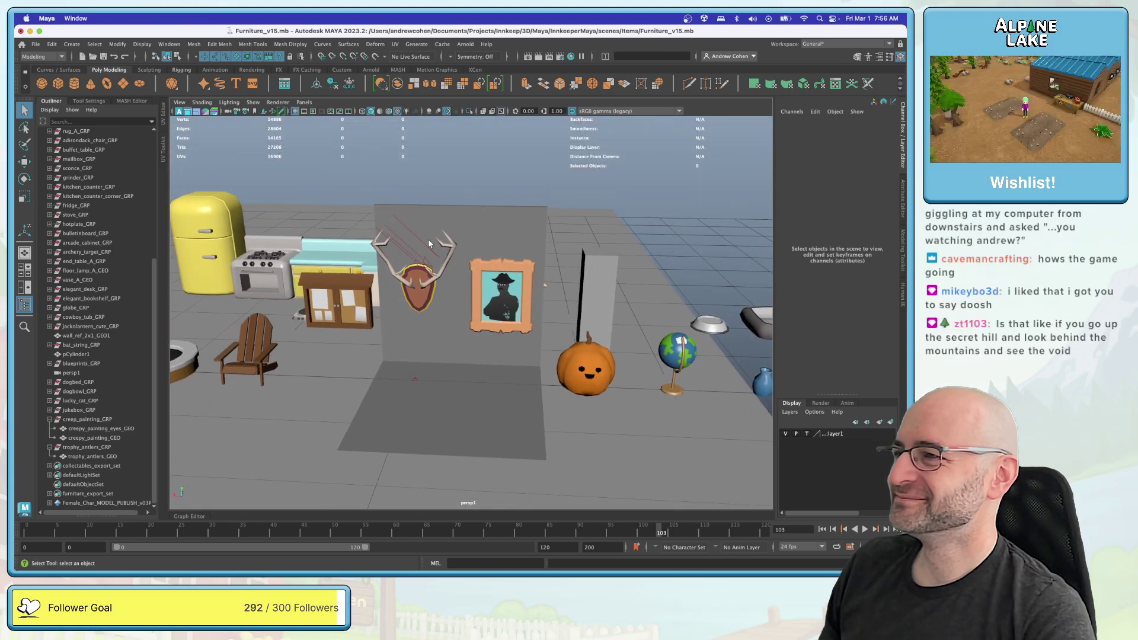
pyautogui.keyDown('alt'); pyautogui.moveTo(435, 247); pyautogui.dragTo(475, 249, button='middle'); pyautogui.keyUp('alt')
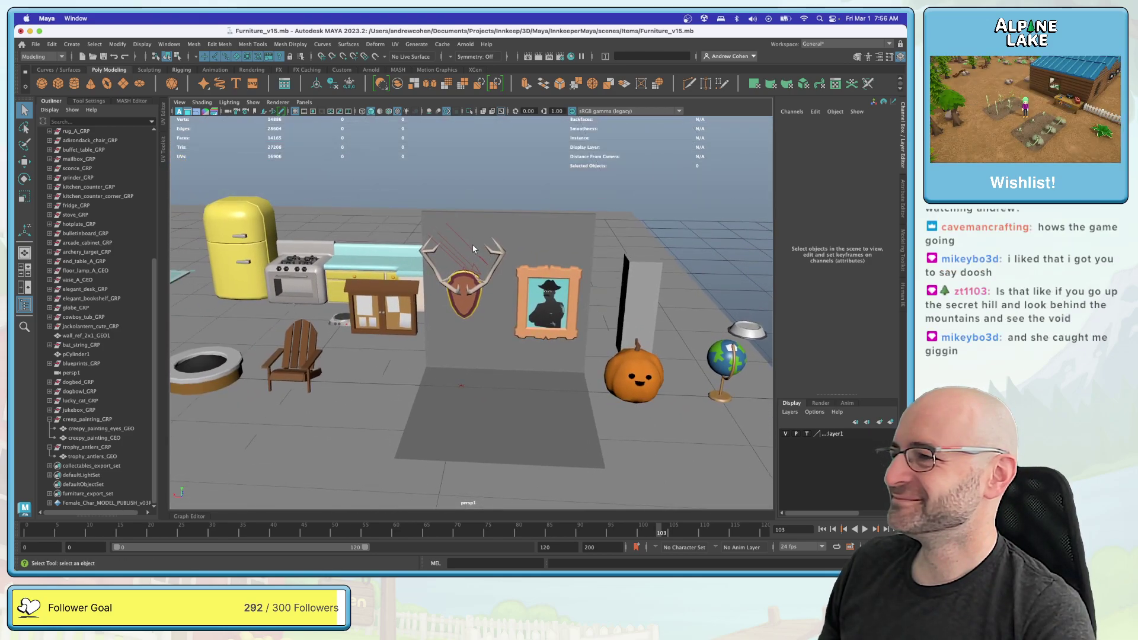
pyautogui.moveTo(473, 249)
pyautogui.keyDown('alt'); pyautogui.mouseDown()
pyautogui.moveTo(355, 266)
pyautogui.moveTo(458, 255)
pyautogui.mouseUp(); pyautogui.keyUp('alt')
pyautogui.keyDown('alt'); pyautogui.moveTo(451, 261); pyautogui.dragTo(320, 274, button='right'); pyautogui.keyUp('alt')
pyautogui.keyDown('alt'); pyautogui.moveTo(320, 274); pyautogui.dragTo(390, 294, button='middle'); pyautogui.keyUp('alt')
pyautogui.keyDown('alt'); pyautogui.moveTo(390, 295); pyautogui.dragTo(472, 288); pyautogui.keyUp('alt')
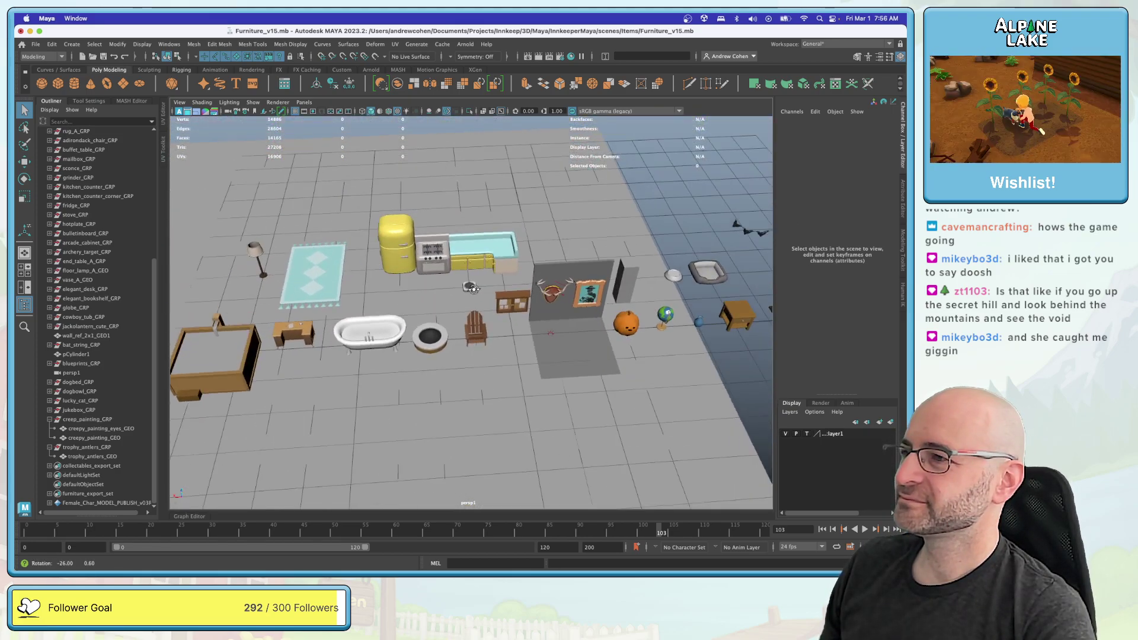
# Step: Frame the floor lamp up close, orbit around it, then return to Unity
pyautogui.click(255, 250)
pyautogui.press('f')
pyautogui.keyDown('alt'); pyautogui.moveTo(414, 266); pyautogui.dragTo(418, 211); pyautogui.keyUp('alt')
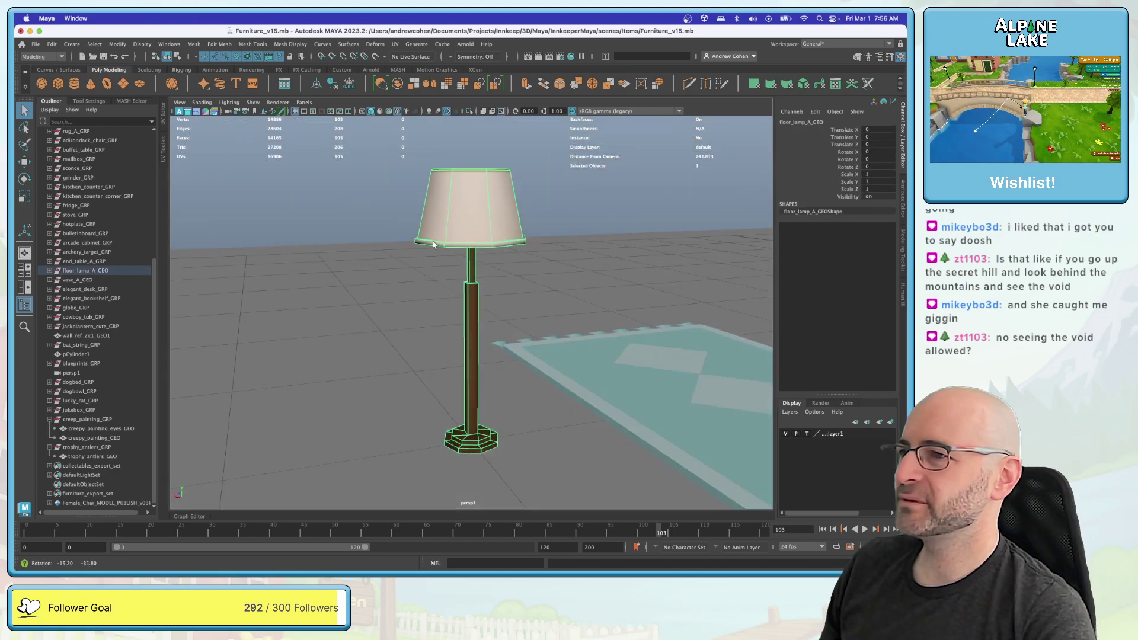
pyautogui.click(539, 176)
pyautogui.keyDown('alt'); pyautogui.moveTo(545, 177); pyautogui.dragTo(533, 218); pyautogui.keyUp('alt')
pyautogui.click(569, 207)
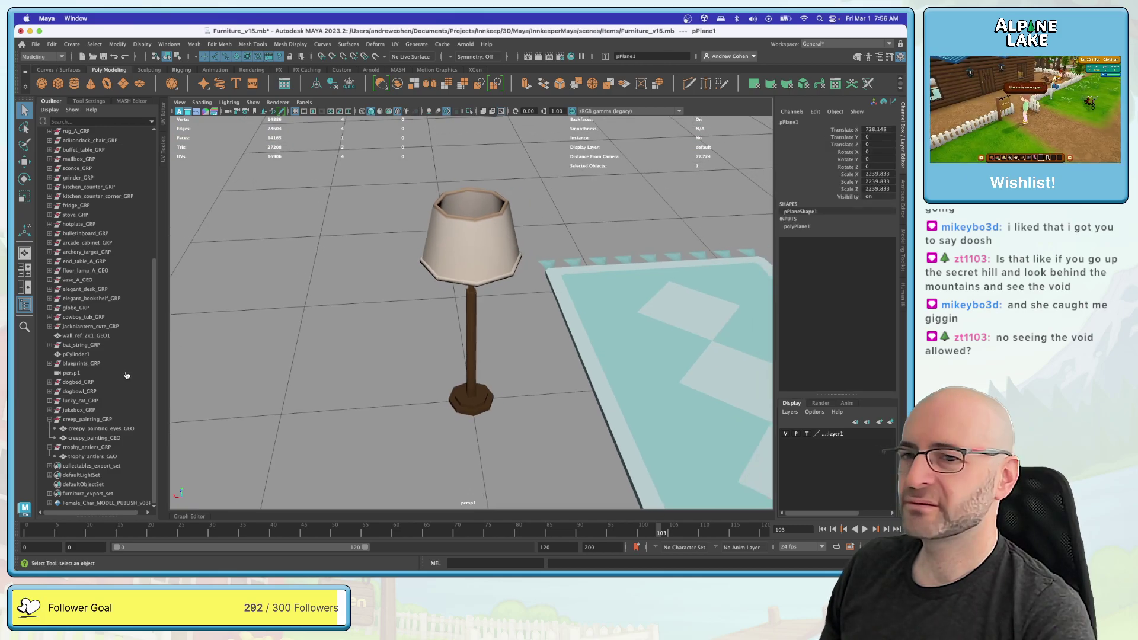
pyautogui.press('super+Tab')
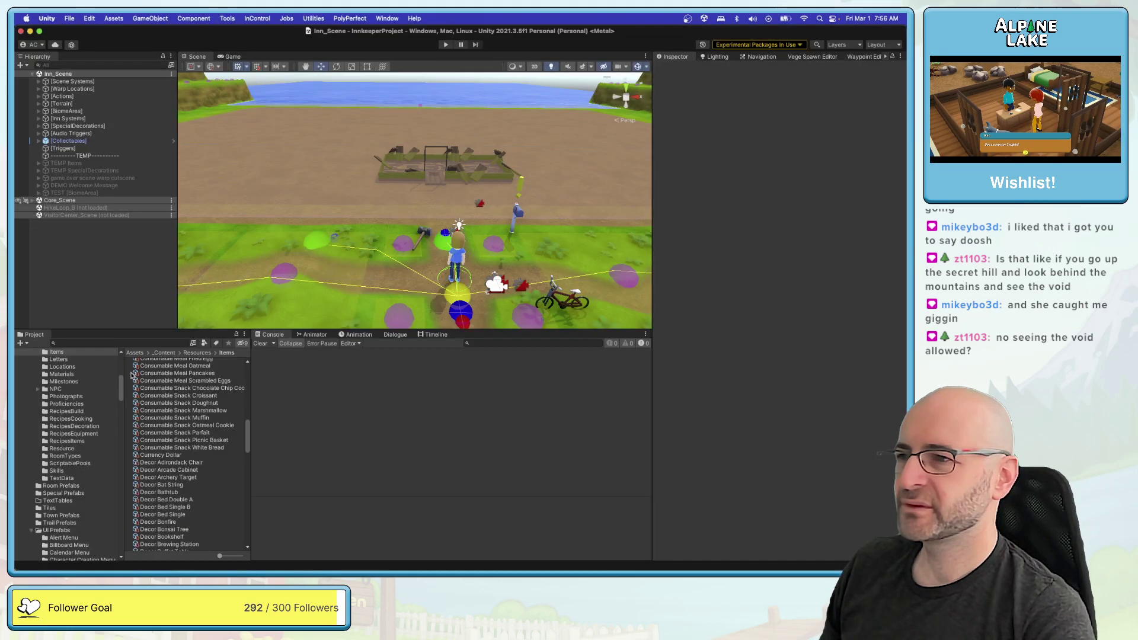
# Step: Search the project for the decor lamp and open the Decor Lamp prefab in prefab mode
pyautogui.click(90, 343)
pyautogui.write('lamp')
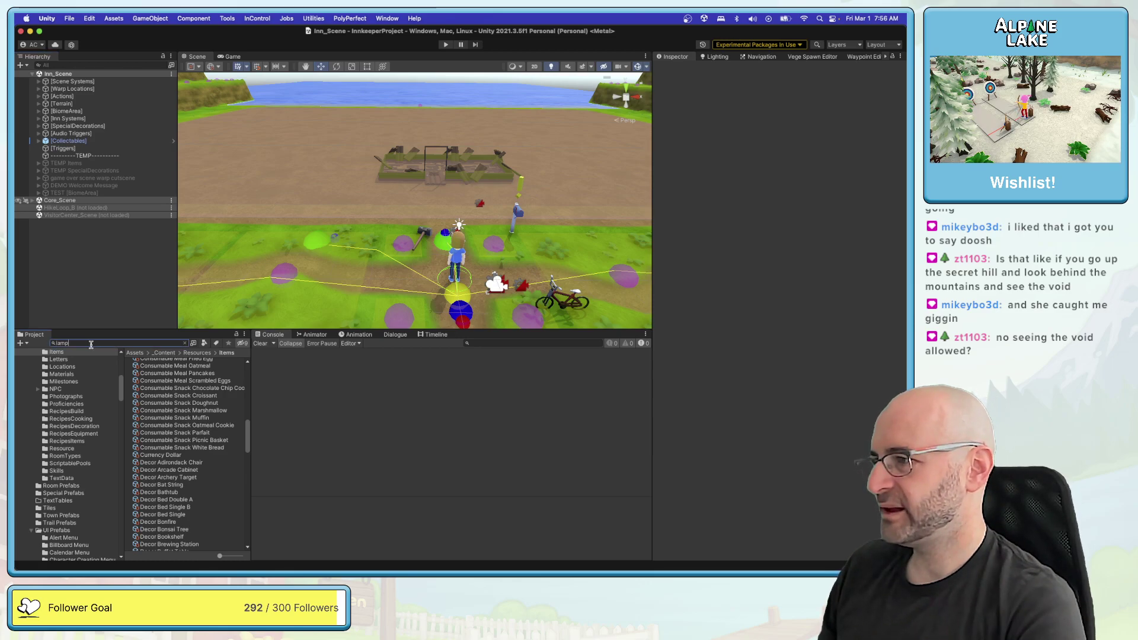
pyautogui.press('BackSpace')
pyautogui.press('BackSpace')
pyautogui.press('BackSpace')
pyautogui.press('BackSpace')
pyautogui.write('decor')
pyautogui.click(147, 362)
pyautogui.doubleClick(147, 361)
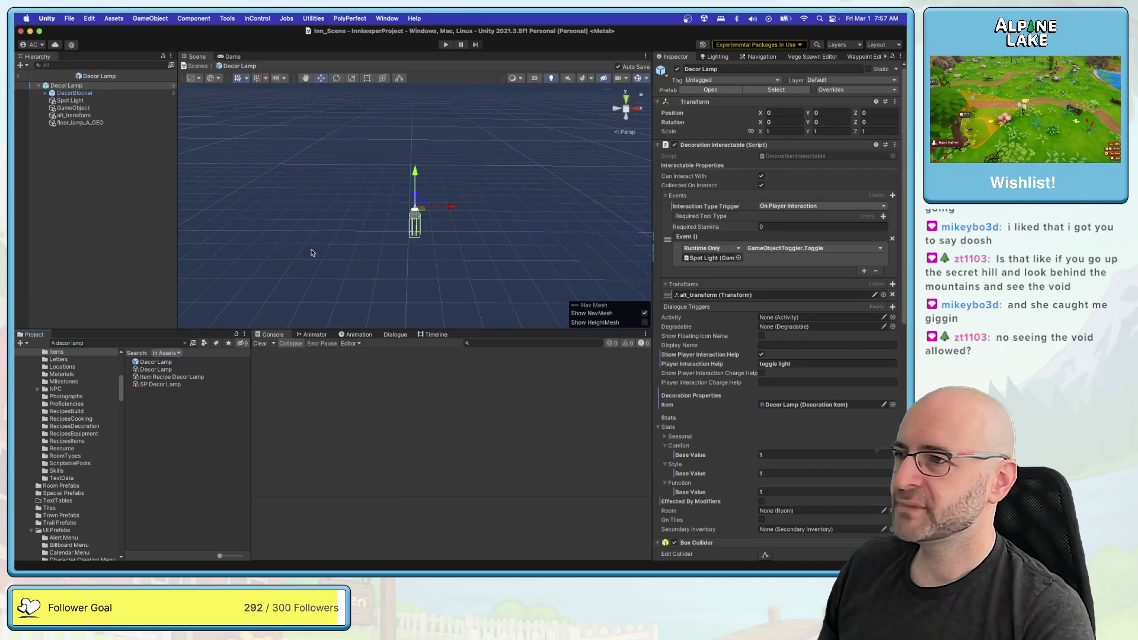
# Step: Leave prefab mode back to Inn_Scene and switch over to the Maya lamp model
pyautogui.click(489, 239)
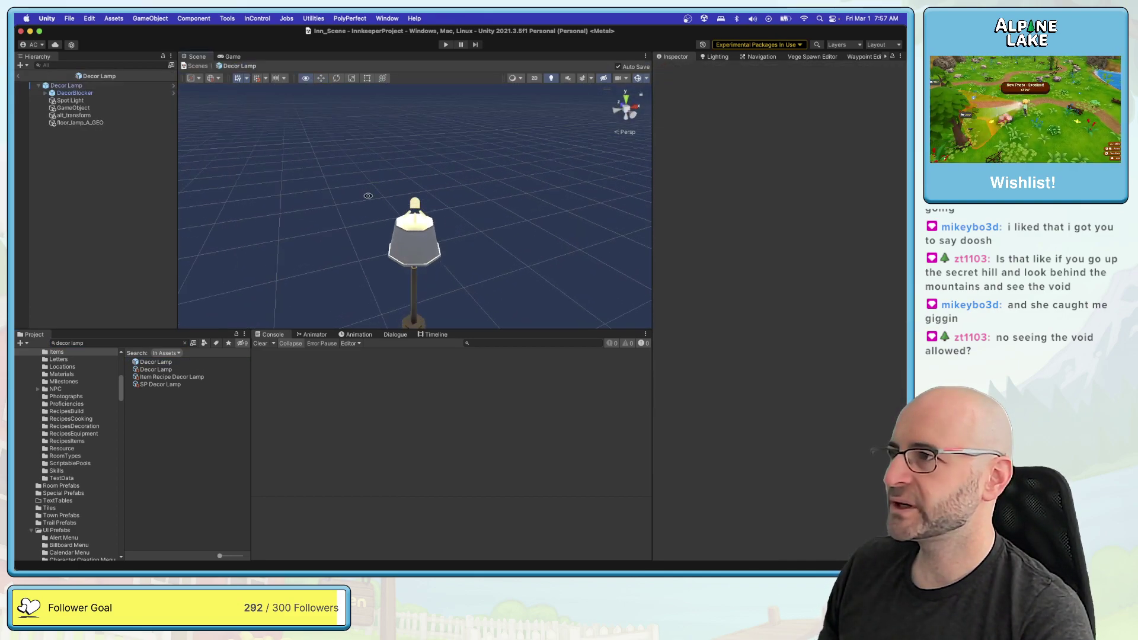
pyautogui.click(18, 76)
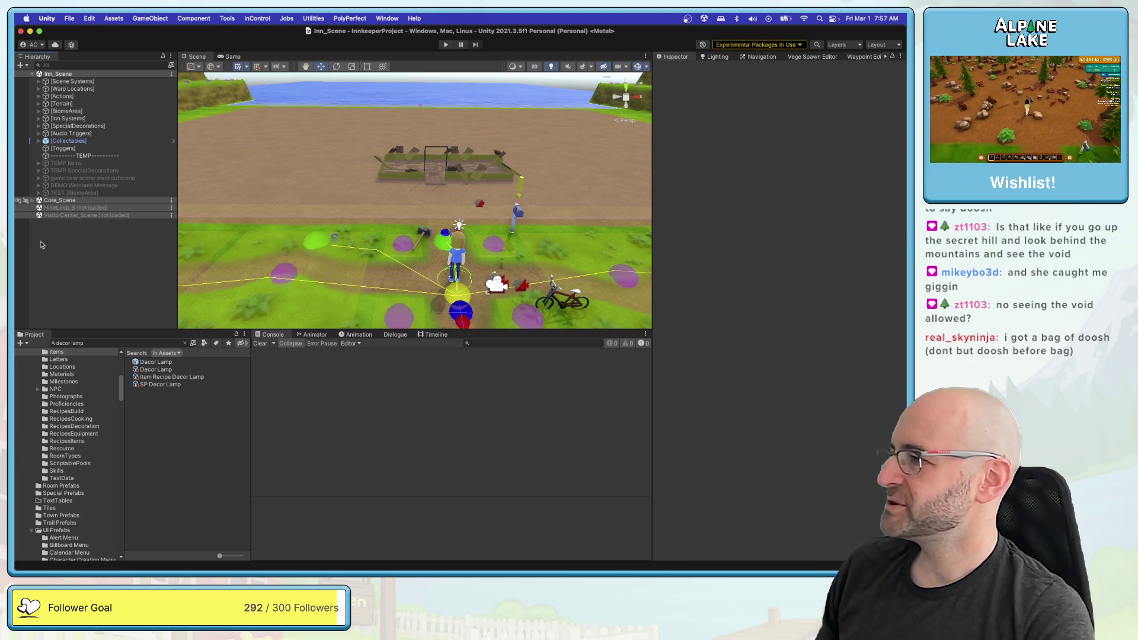
pyautogui.scroll(-10, 323, 195)
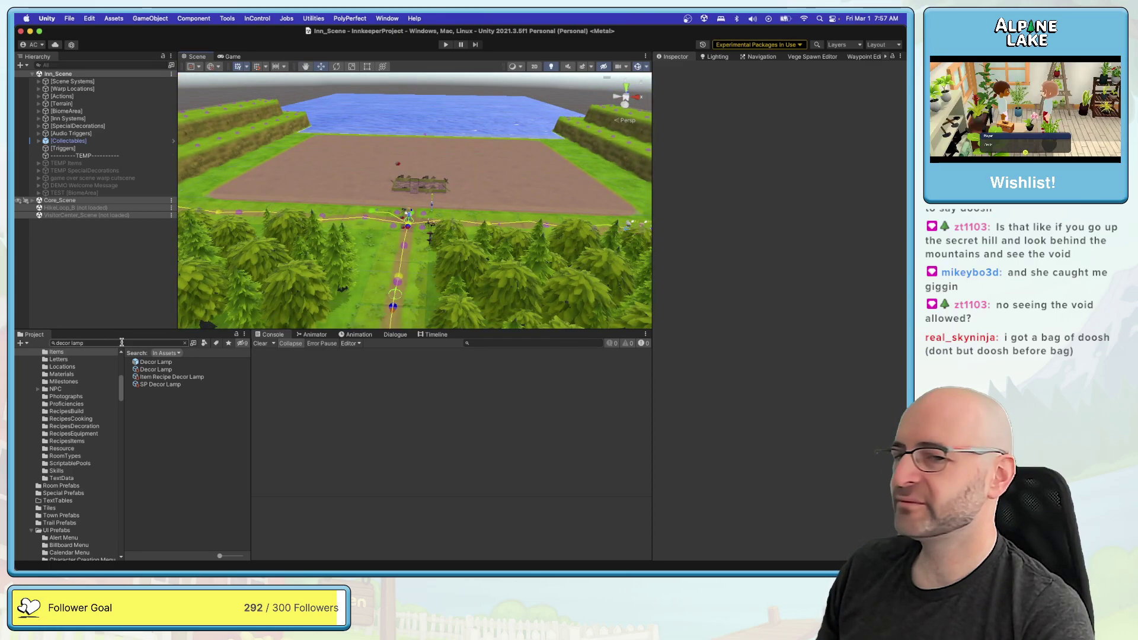
pyautogui.press('super+Tab')
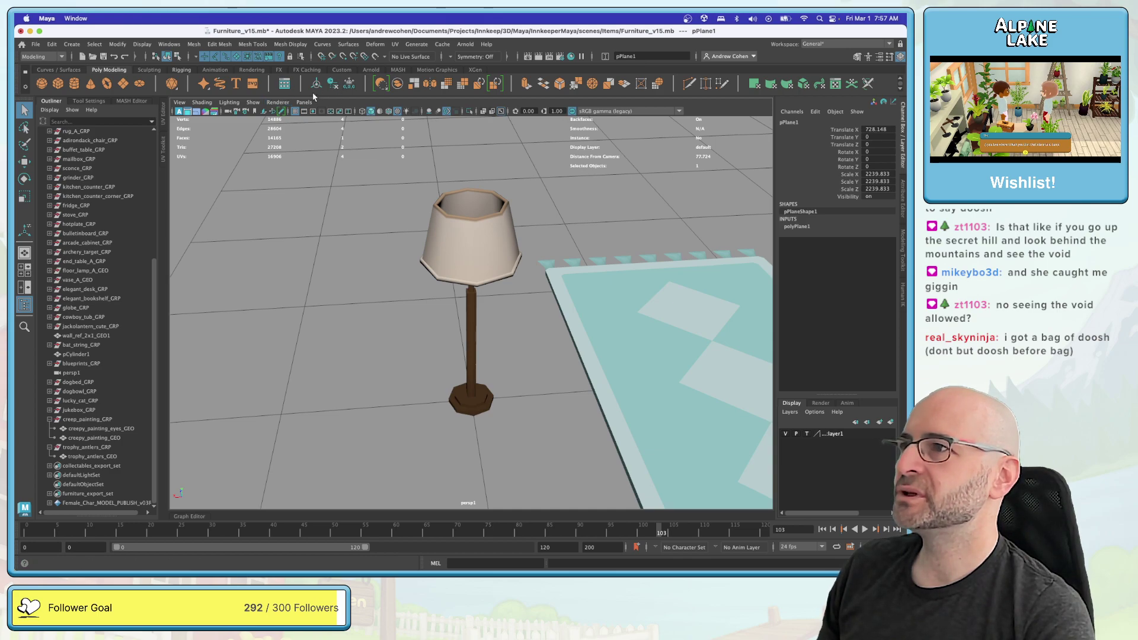
# Step: Save Furniture_v15.mb and bring up the File > Open Scene browser on the scenes folder
pyautogui.press('super+s')
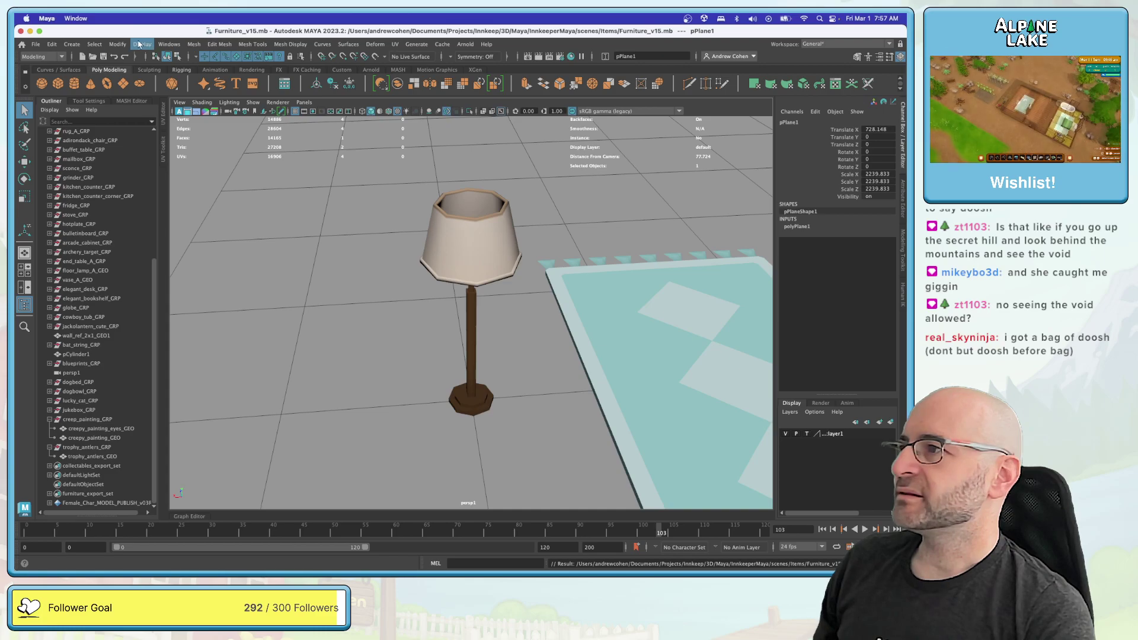
pyautogui.click(36, 44)
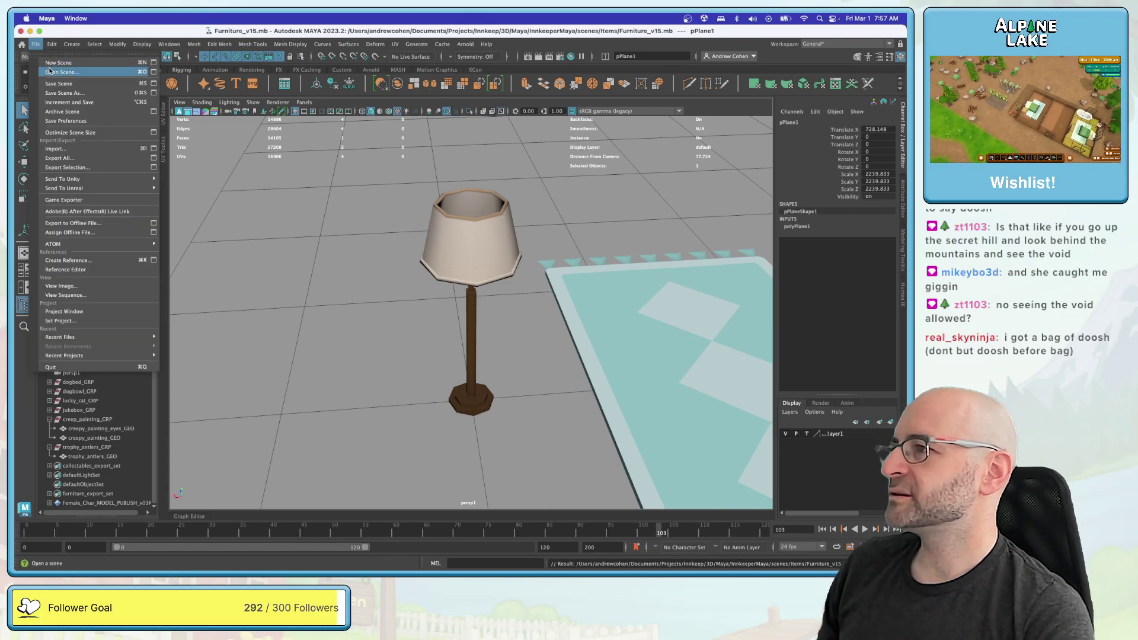
pyautogui.click(51, 71)
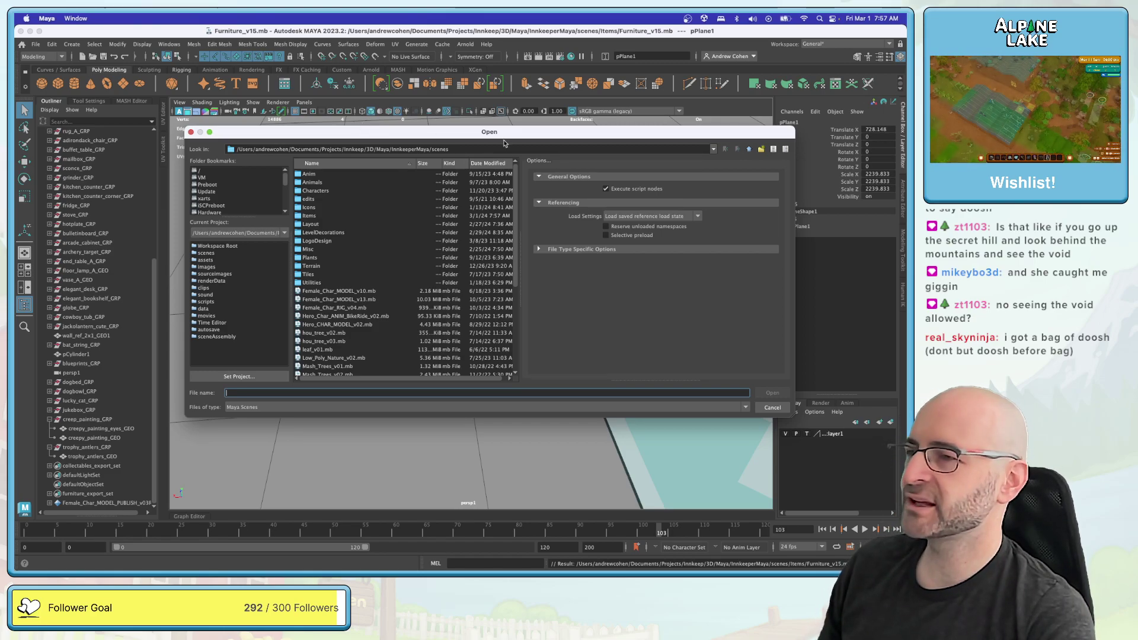
pyautogui.moveTo(503, 132); pyautogui.dragTo(495, 124)
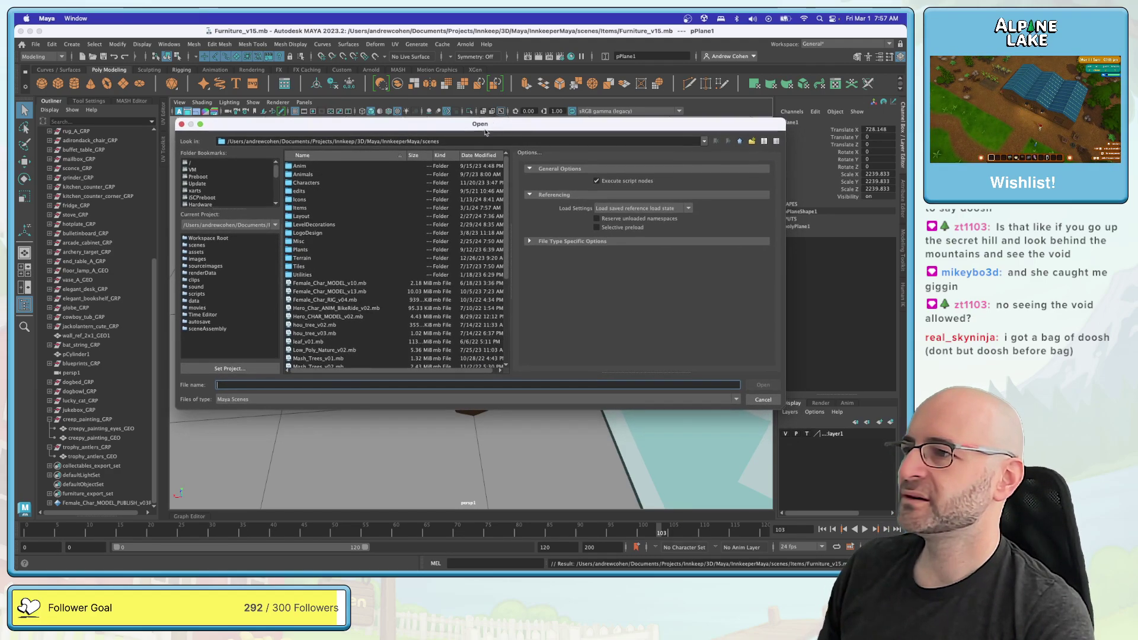
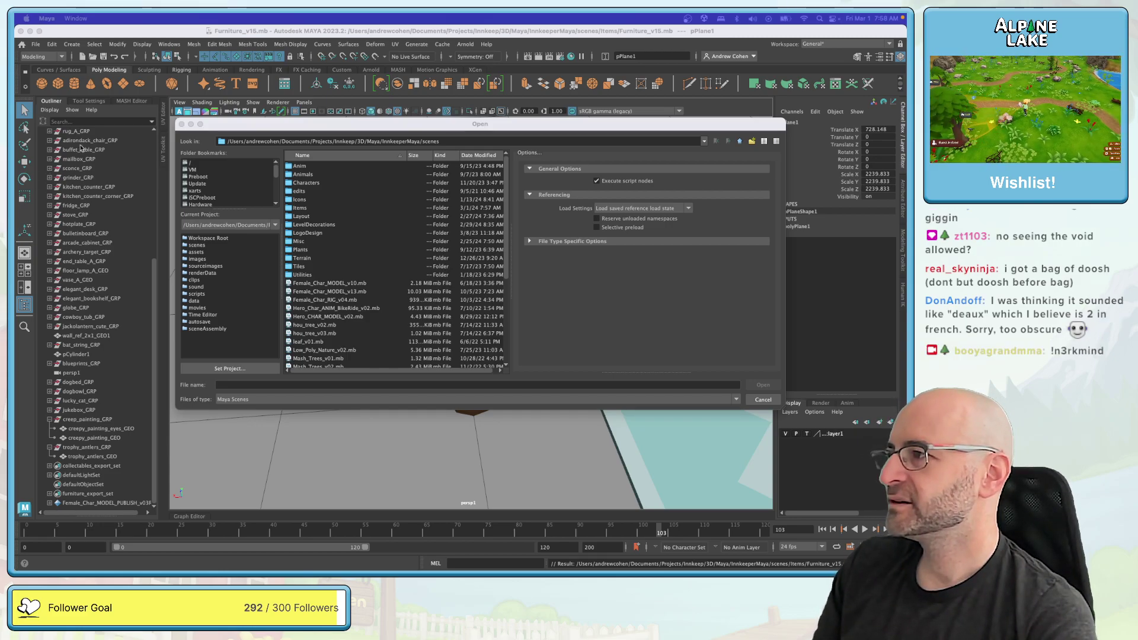
# Step: Open Modular_Landscapes_v06.mb from the Terrain scenes folder
pyautogui.scroll(-3, 296, 228)
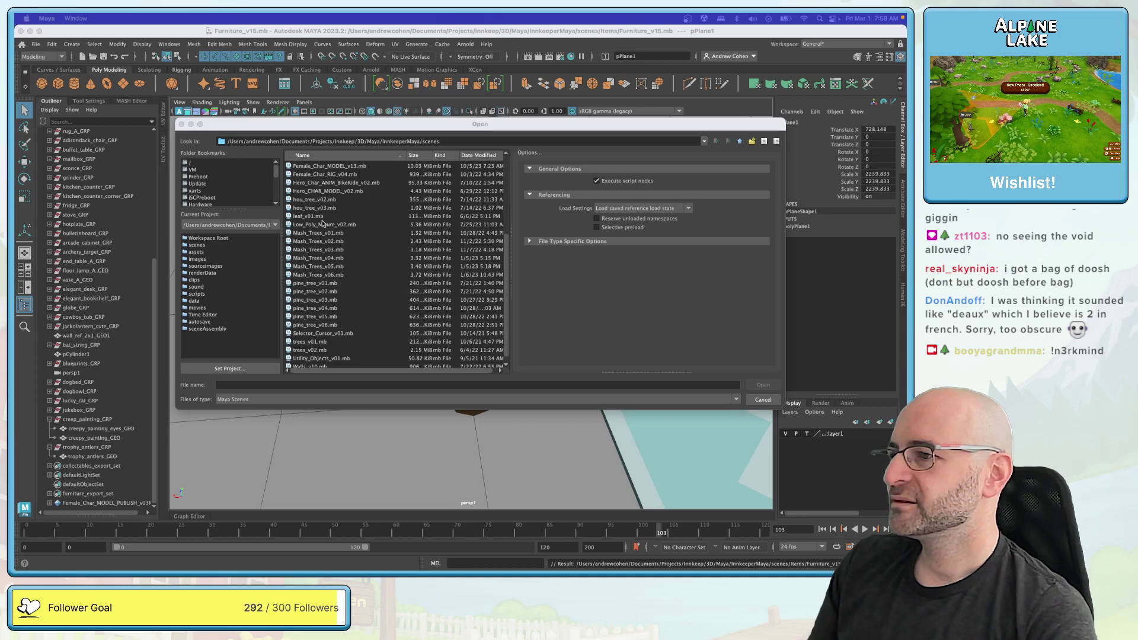
pyautogui.scroll(3, 318, 236)
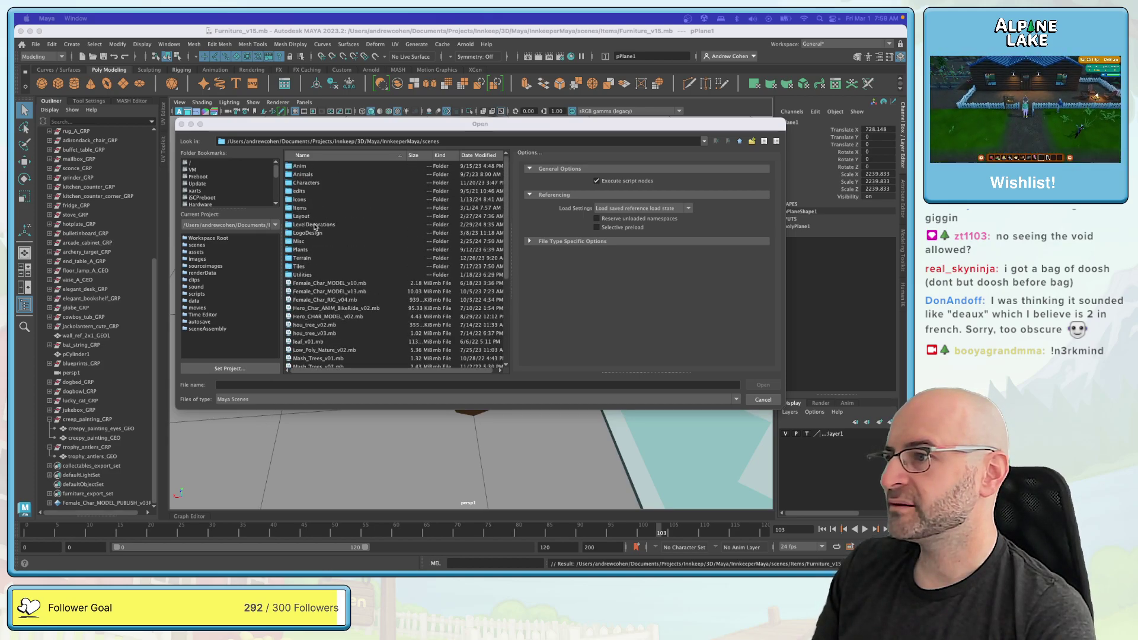
pyautogui.doubleClick(312, 258)
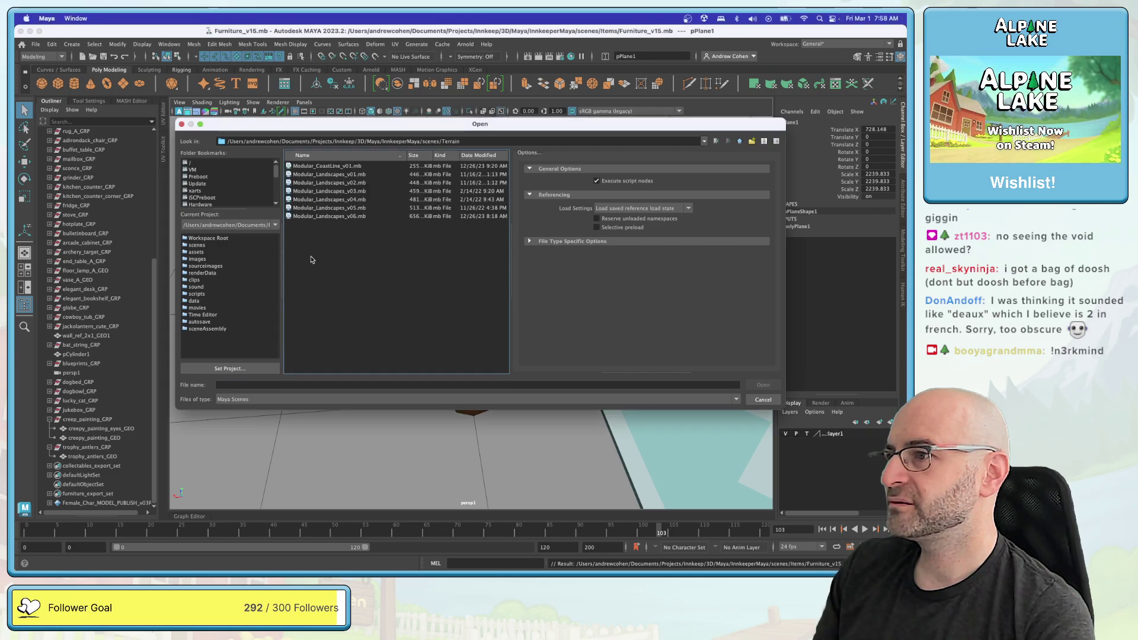
pyautogui.doubleClick(317, 217)
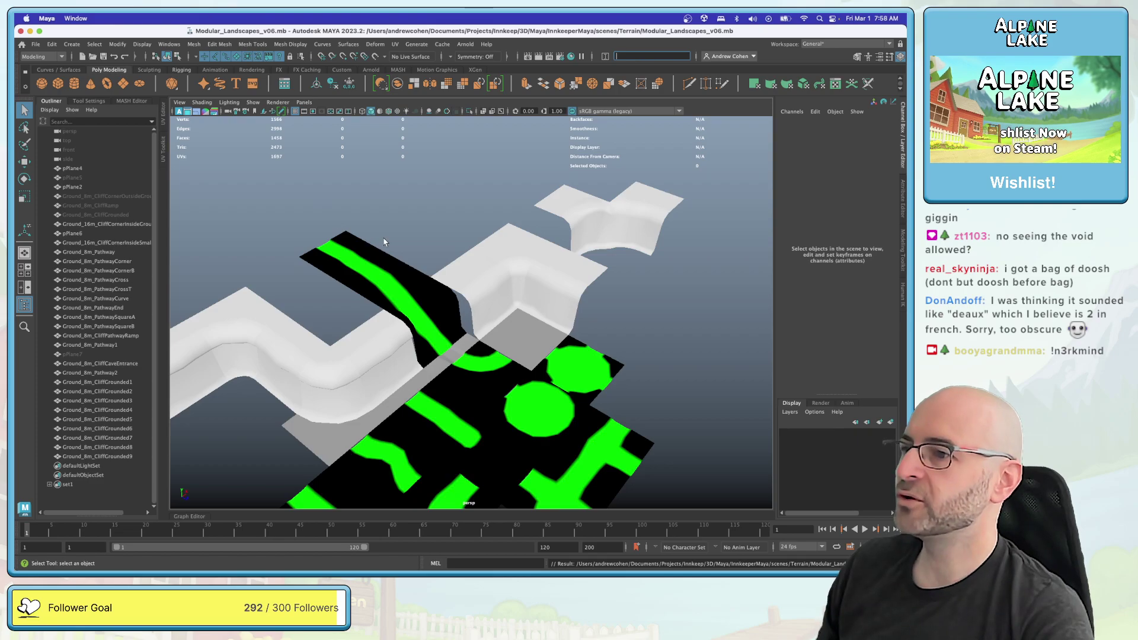
# Step: Frame the terrain pieces and switch the viewport to textured shaded display
pyautogui.keyDown('alt'); pyautogui.moveTo(479, 255); pyautogui.dragTo(418, 224); pyautogui.keyUp('alt')
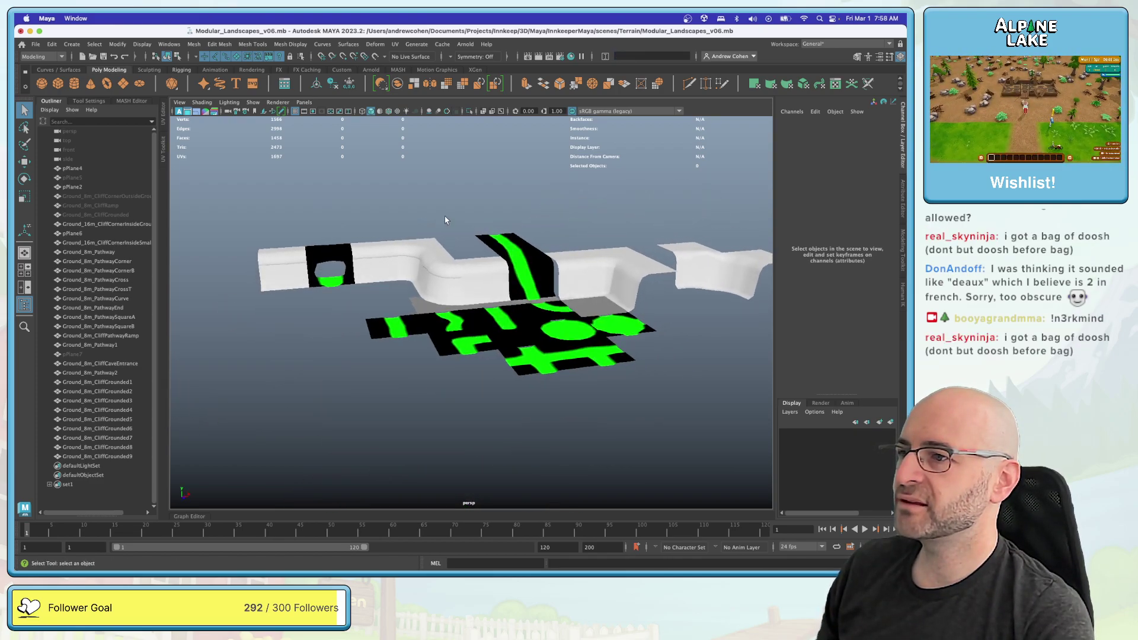
pyautogui.keyDown('alt'); pyautogui.moveTo(410, 239); pyautogui.dragTo(537, 225, button='right'); pyautogui.keyUp('alt')
pyautogui.press('5')
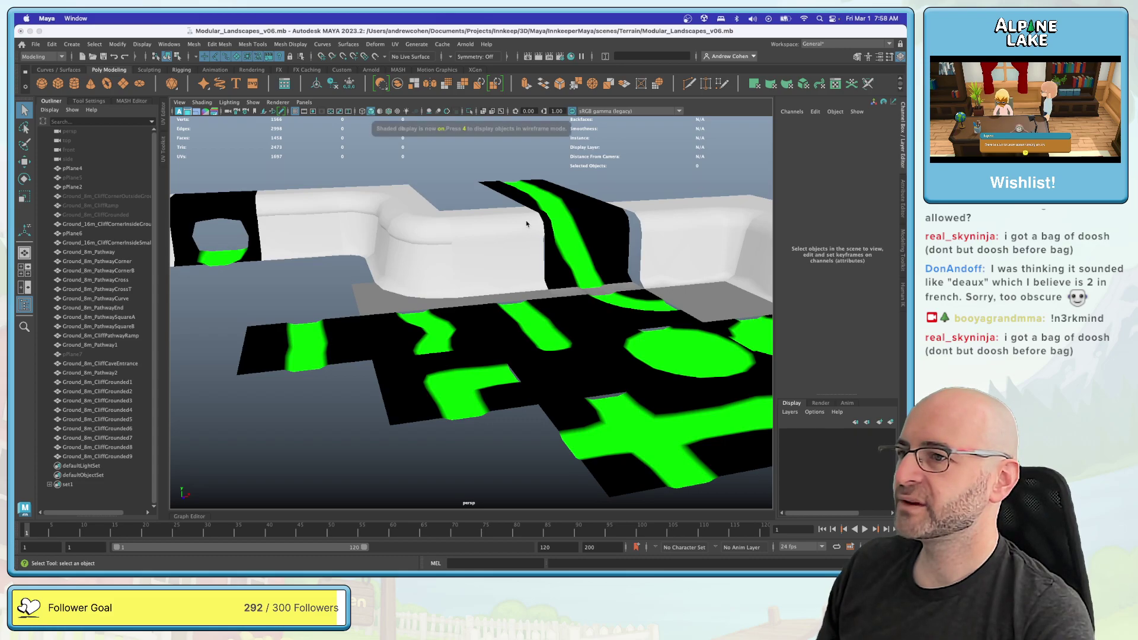
pyautogui.press('4')
pyautogui.click(492, 193)
pyautogui.press('6')
# Step: Inspect the grey cliff meshes up close, selecting Ground_8m_CliffGrounded2, then open the File menu
pyautogui.keyDown('alt'); pyautogui.moveTo(488, 195); pyautogui.dragTo(555, 224); pyautogui.keyUp('alt')
pyautogui.keyDown('alt'); pyautogui.moveTo(555, 224); pyautogui.dragTo(437, 251, button='middle'); pyautogui.keyUp('alt')
pyautogui.keyDown('alt'); pyautogui.moveTo(437, 251); pyautogui.dragTo(540, 292, button='right'); pyautogui.keyUp('alt')
pyautogui.keyDown('alt'); pyautogui.moveTo(539, 292); pyautogui.dragTo(578, 262); pyautogui.keyUp('alt')
pyautogui.click(602, 320)
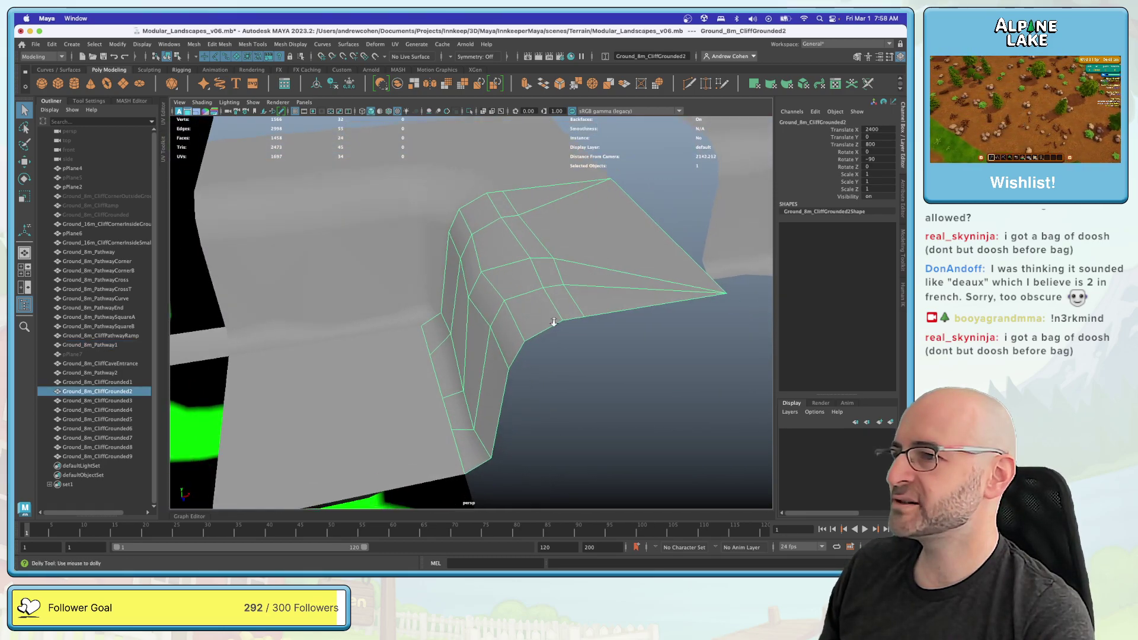
pyautogui.keyDown('alt'); pyautogui.moveTo(557, 326); pyautogui.dragTo(692, 348); pyautogui.keyUp('alt')
pyautogui.keyDown('alt'); pyautogui.moveTo(367, 308); pyautogui.dragTo(460, 331, button='right'); pyautogui.keyUp('alt')
pyautogui.keyDown('alt'); pyautogui.moveTo(460, 331); pyautogui.dragTo(441, 241); pyautogui.keyUp('alt')
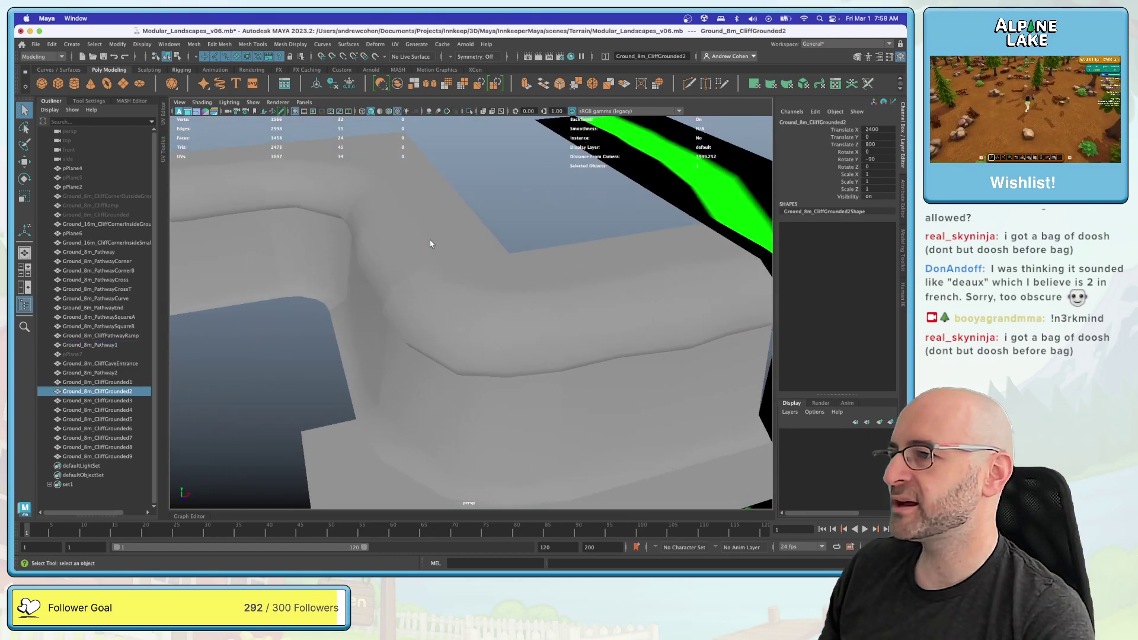
pyautogui.keyDown('alt'); pyautogui.moveTo(377, 317); pyautogui.dragTo(510, 304); pyautogui.keyUp('alt')
pyautogui.keyDown('alt'); pyautogui.moveTo(505, 364); pyautogui.dragTo(529, 282); pyautogui.keyUp('alt')
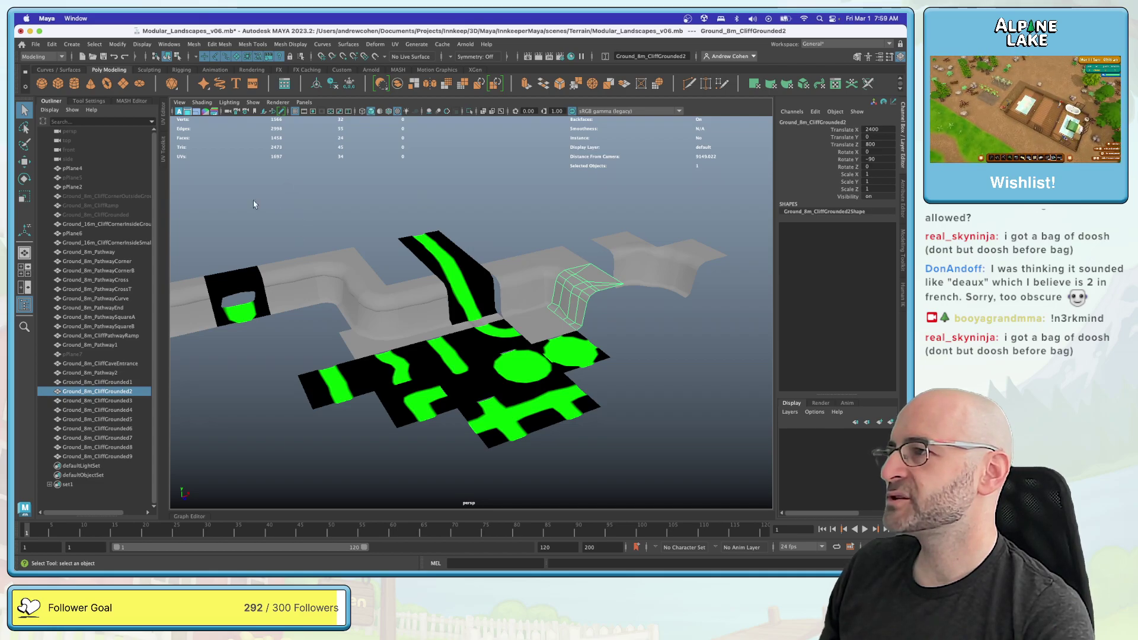
pyautogui.click(35, 44)
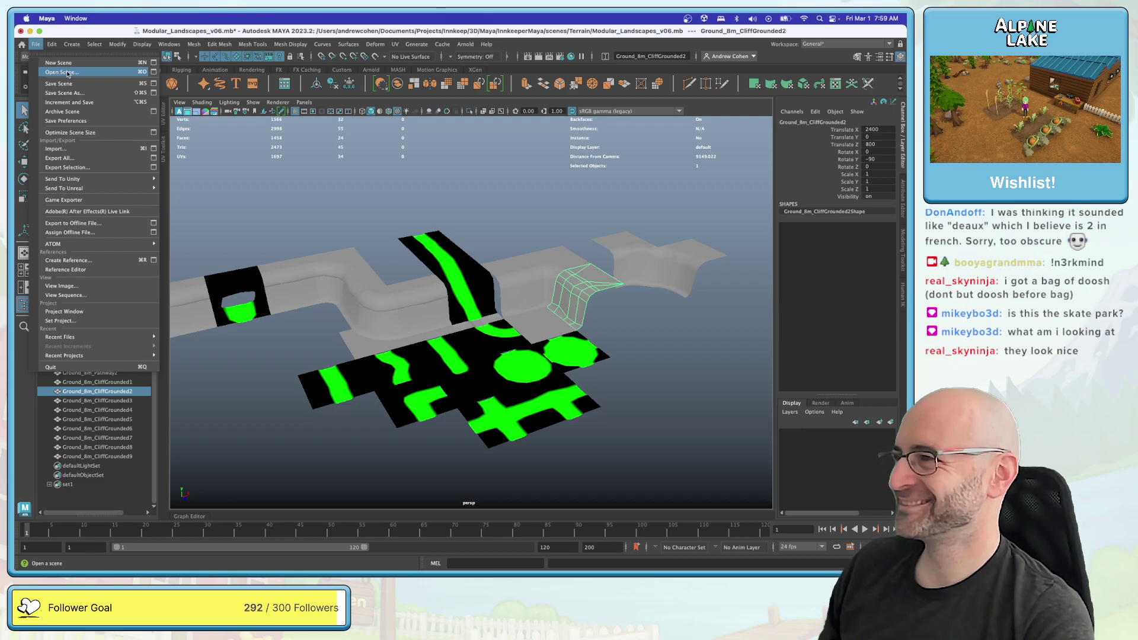
# Step: Open Modular_Landscapes_v05.mb without saving the v06 changes
pyautogui.click(62, 72)
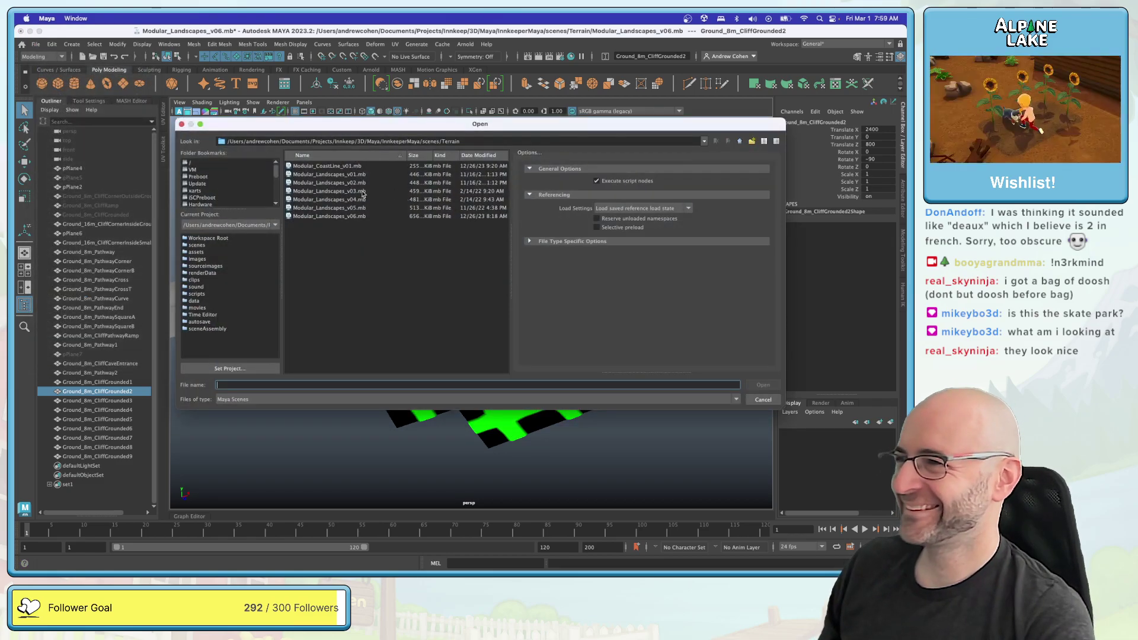
pyautogui.doubleClick(355, 202)
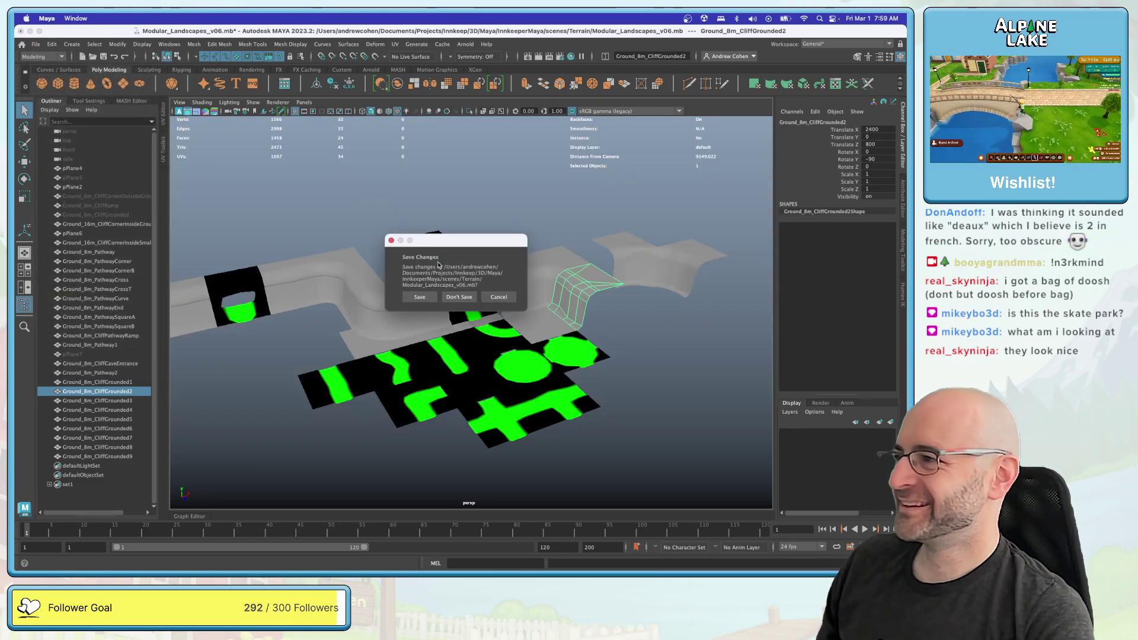
pyautogui.click(458, 297)
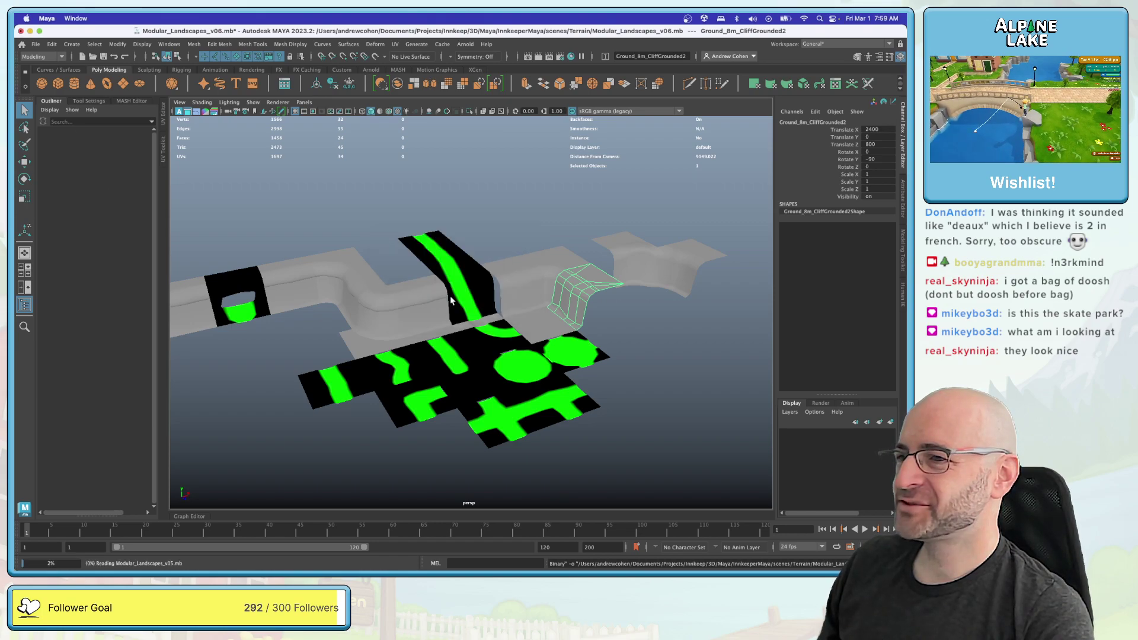
# Step: Save the scene as Modular_Landscapes_v07
pyautogui.keyDown('alt'); pyautogui.moveTo(452, 259); pyautogui.dragTo(267, 264, button='right'); pyautogui.keyUp('alt')
pyautogui.keyDown('alt'); pyautogui.moveTo(266, 265); pyautogui.dragTo(404, 264, button='middle'); pyautogui.keyUp('alt')
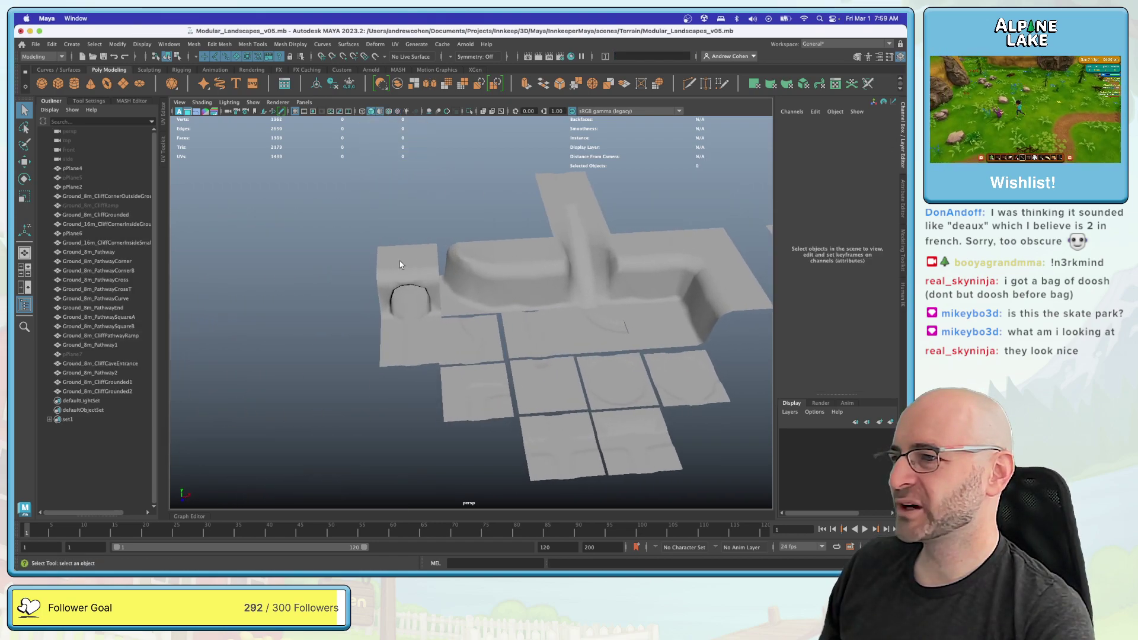
pyautogui.keyDown('alt'); pyautogui.moveTo(403, 264); pyautogui.dragTo(473, 262, button='right'); pyautogui.keyUp('alt')
pyautogui.press('super+shift+s')
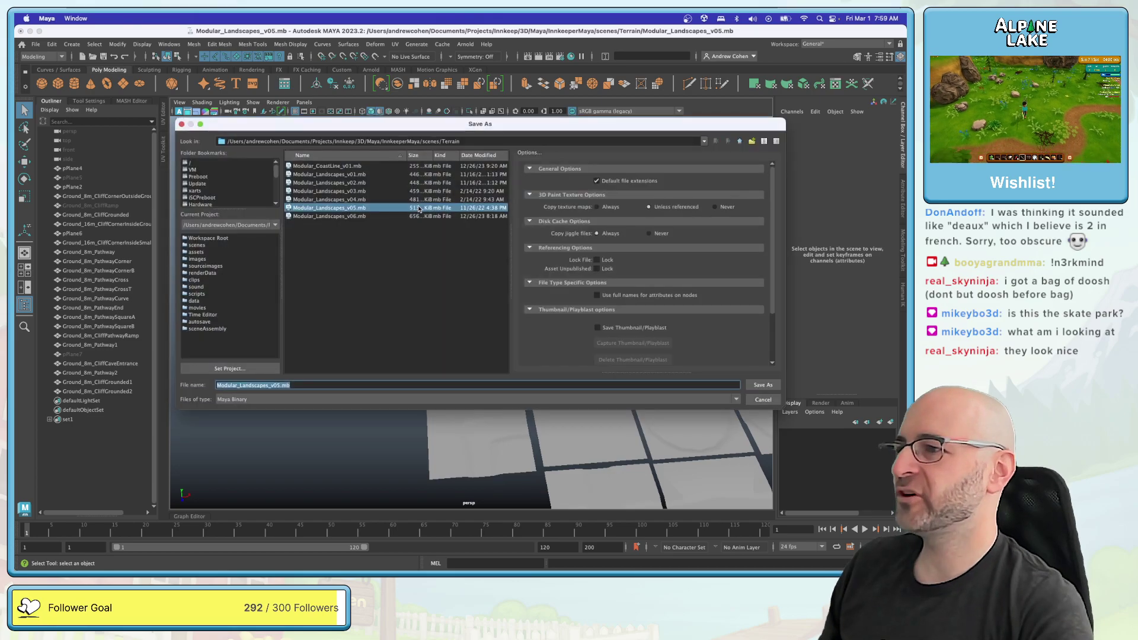
pyautogui.write('7')
pyautogui.press('Return')
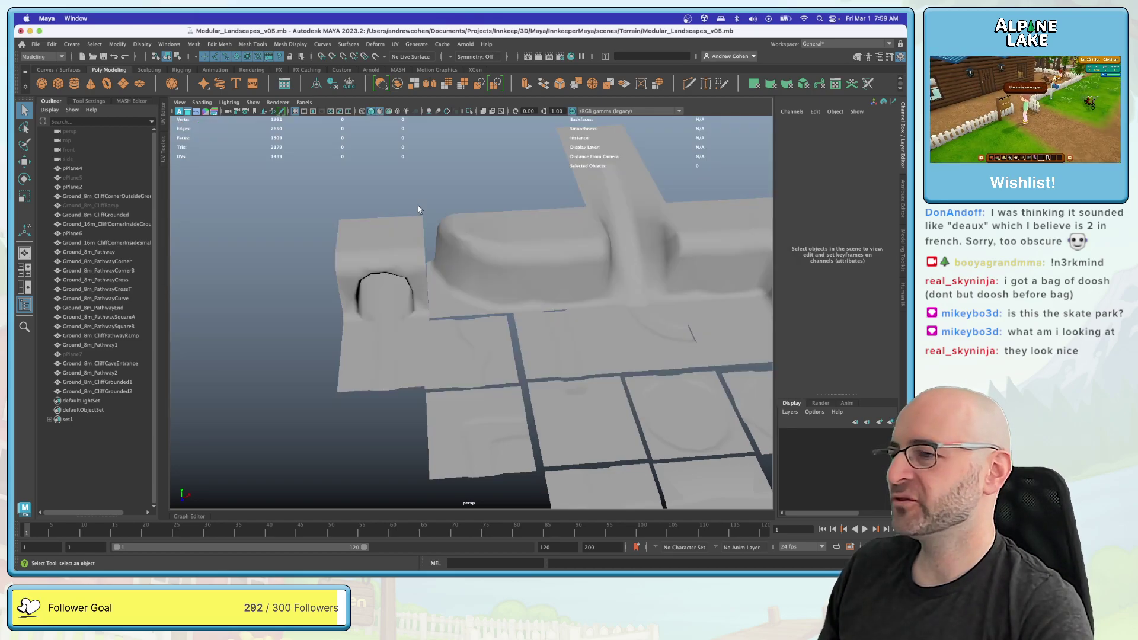
# Step: Frame the Ground_8m_CliffCaveEntrance piece and face its opening head-on
pyautogui.click(418, 226)
pyautogui.press('f')
pyautogui.keyDown('alt'); pyautogui.moveTo(418, 226); pyautogui.dragTo(422, 162); pyautogui.keyUp('alt')
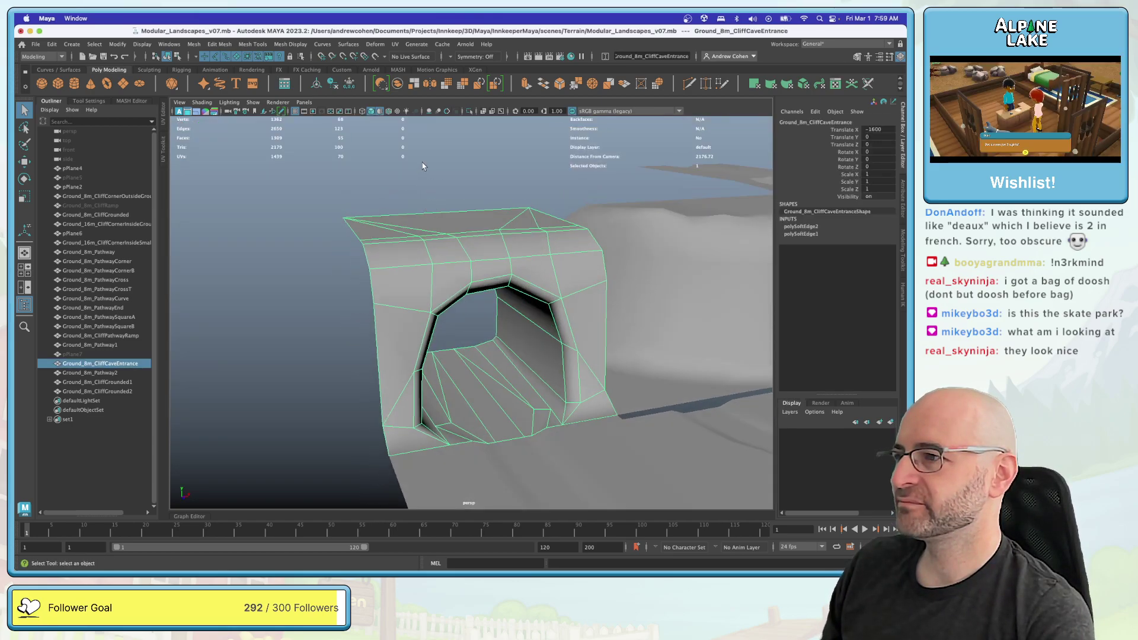
pyautogui.click(421, 161)
pyautogui.keyDown('alt'); pyautogui.moveTo(445, 213); pyautogui.dragTo(392, 265); pyautogui.keyUp('alt')
pyautogui.moveTo(453, 319)
pyautogui.keyDown('alt'); pyautogui.mouseDown()
pyautogui.moveTo(473, 295)
pyautogui.moveTo(460, 312)
pyautogui.mouseUp(); pyautogui.keyUp('alt')
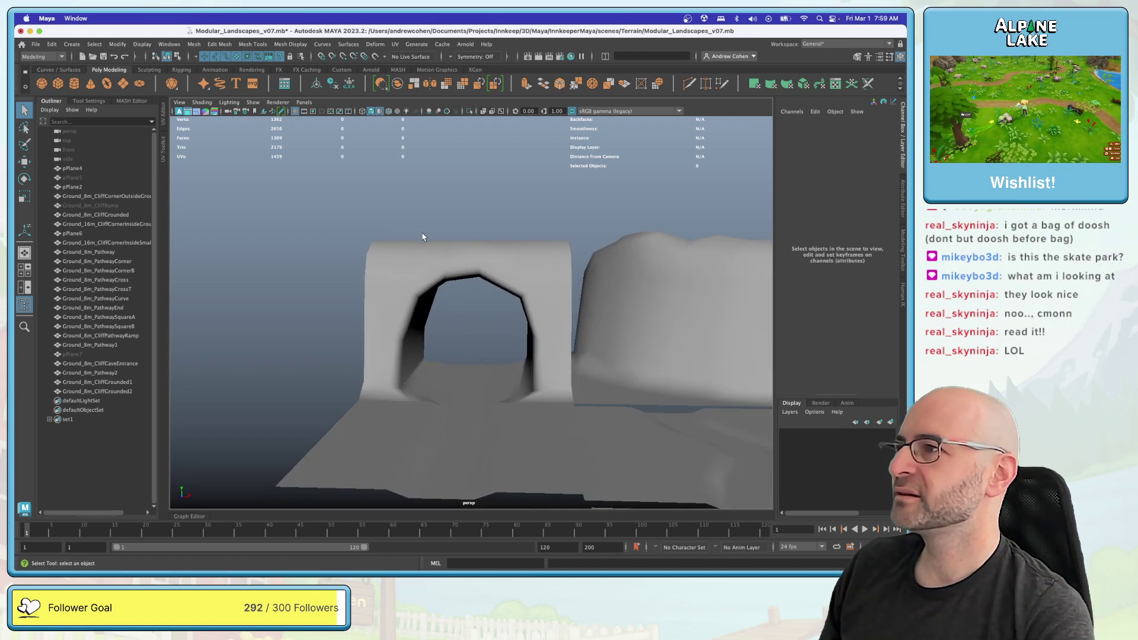
# Step: Select the Ground_8m_CliffCaveEntrance piece and duplicate it
pyautogui.click(437, 280)
pyautogui.keyDown('alt'); pyautogui.moveTo(437, 280); pyautogui.dragTo(415, 274); pyautogui.keyUp('alt')
pyautogui.press('super+d')
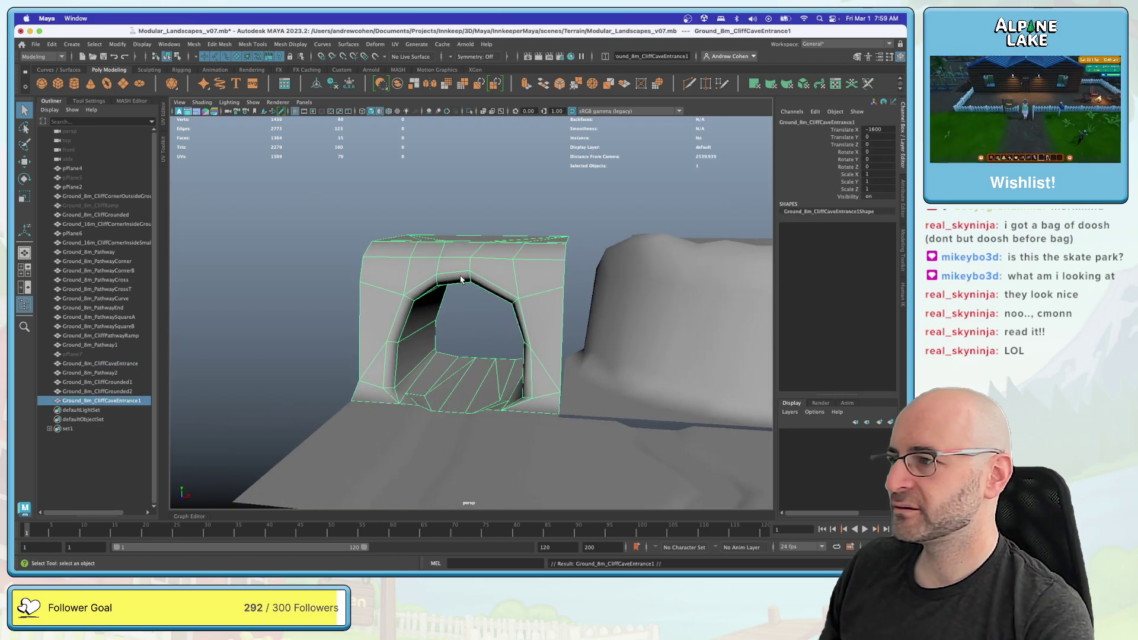
# Step: Strip the copy's outer cliff faces, leaving only the tunnel lining
pyautogui.click(177, 56)
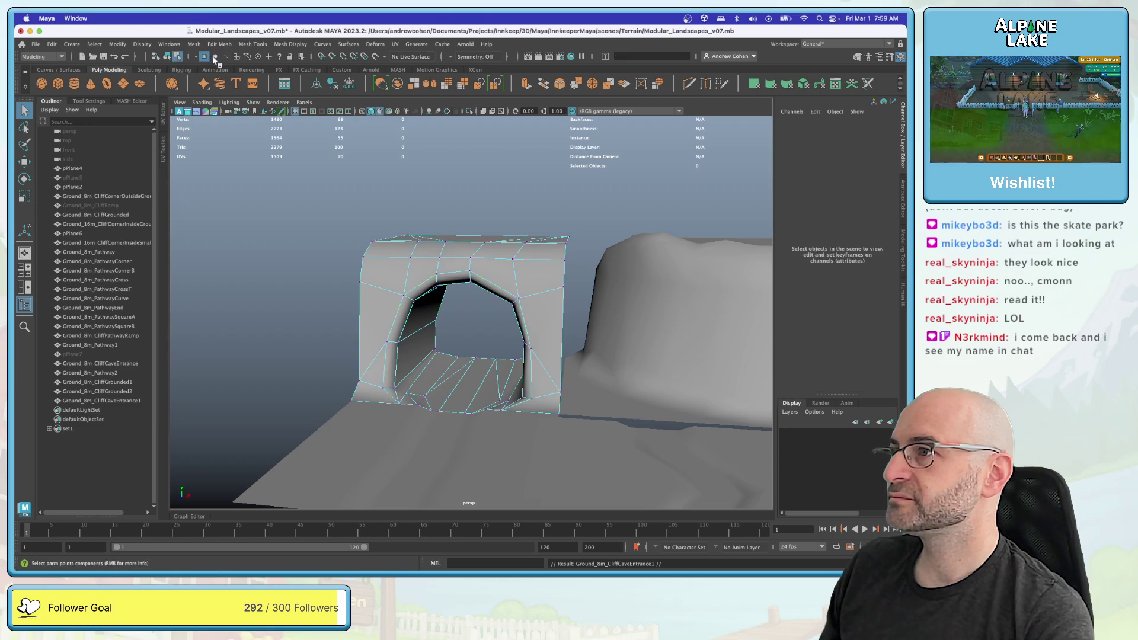
pyautogui.click(236, 56)
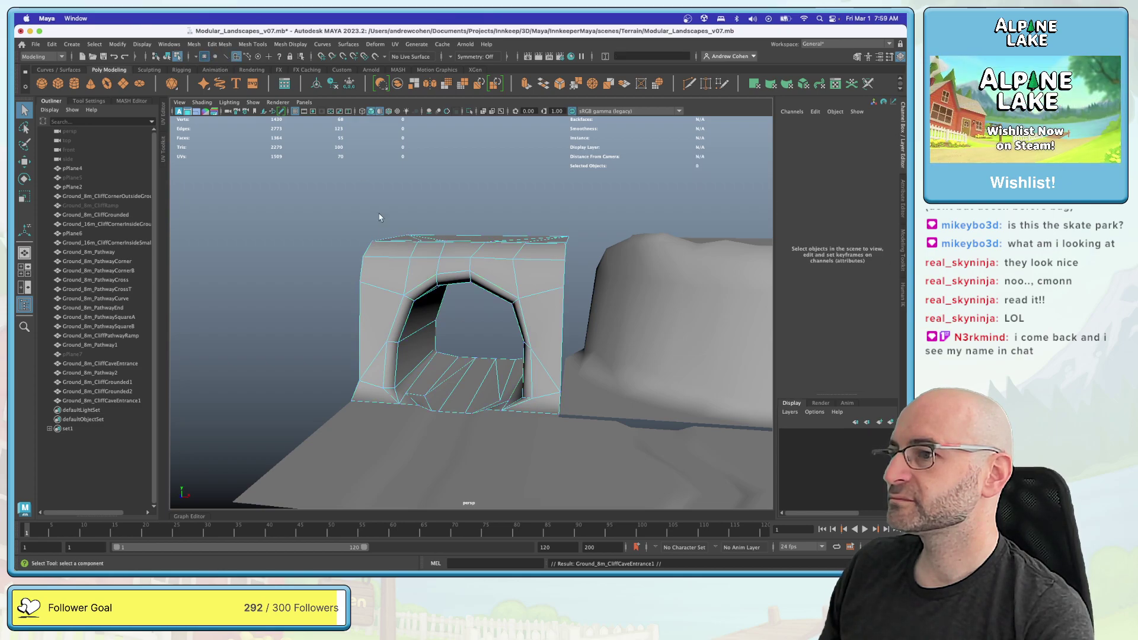
pyautogui.click(424, 311)
pyautogui.press('f')
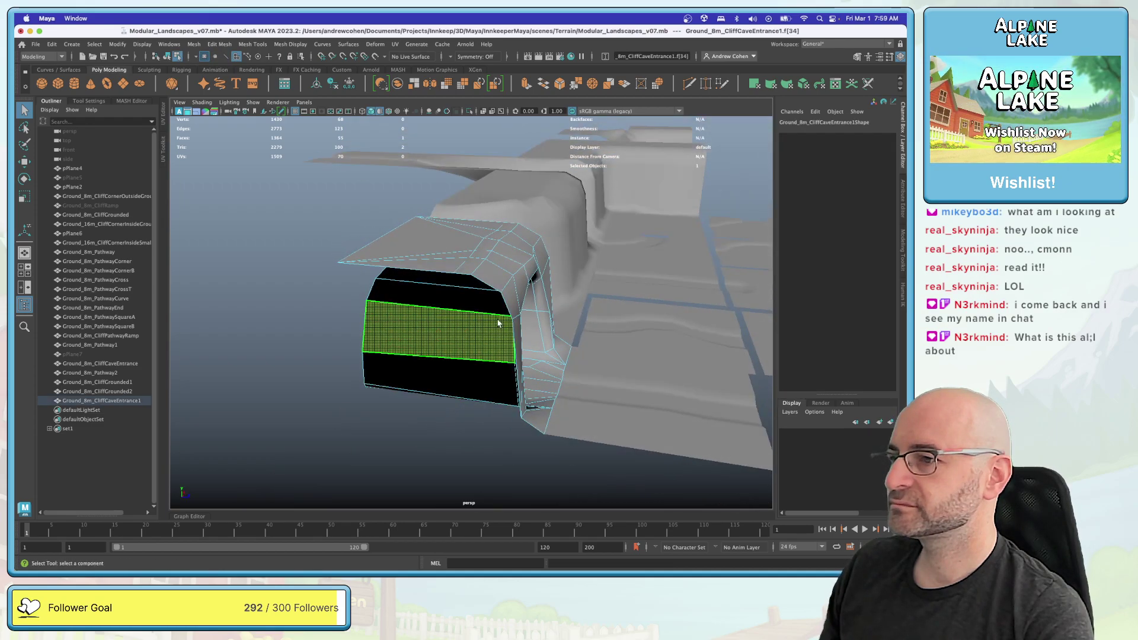
pyautogui.press('4')
pyautogui.moveTo(356, 267); pyautogui.dragTo(449, 427)
pyautogui.scroll(-3, 403, 355)
pyautogui.keyDown('shift'); pyautogui.moveTo(357, 228); pyautogui.dragTo(438, 406); pyautogui.keyUp('shift')
pyautogui.click(578, 424)
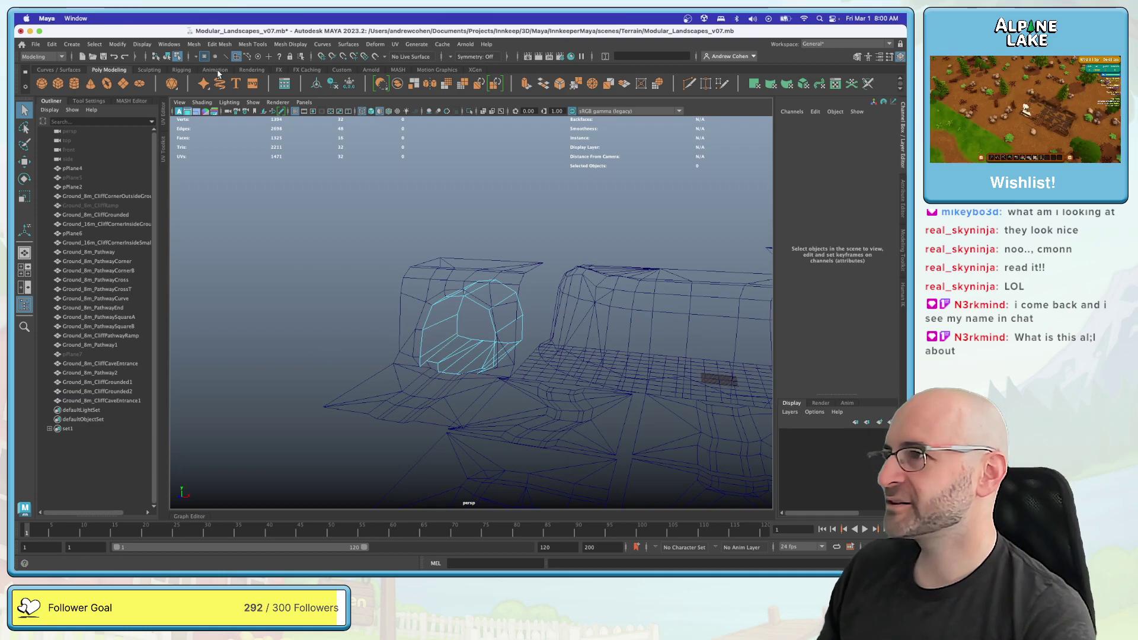
pyautogui.click(167, 57)
# Step: Centre the pivot and scale the tunnel copy uniformly to 0.975
pyautogui.keyDown('alt'); pyautogui.moveTo(332, 250); pyautogui.dragTo(424, 239, button='right'); pyautogui.keyUp('alt')
pyautogui.moveTo(424, 239)
pyautogui.keyDown('alt'); pyautogui.mouseDown()
pyautogui.moveTo(498, 278)
pyautogui.moveTo(473, 294)
pyautogui.moveTo(489, 271)
pyautogui.mouseUp(); pyautogui.keyUp('alt')
pyautogui.press('r')
pyautogui.press('5')
pyautogui.press('g')
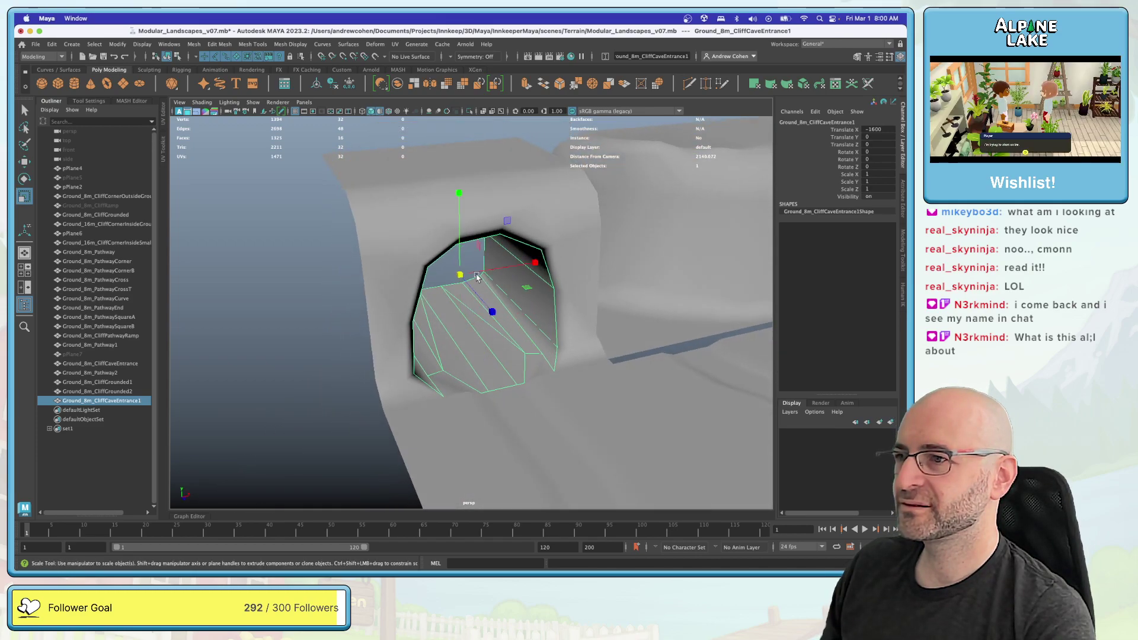
pyautogui.moveTo(463, 280); pyautogui.dragTo(439, 298)
# Step: Delete two edges along the tunnel's inner wall
pyautogui.moveTo(439, 298); pyautogui.dragTo(430, 274, button='right')
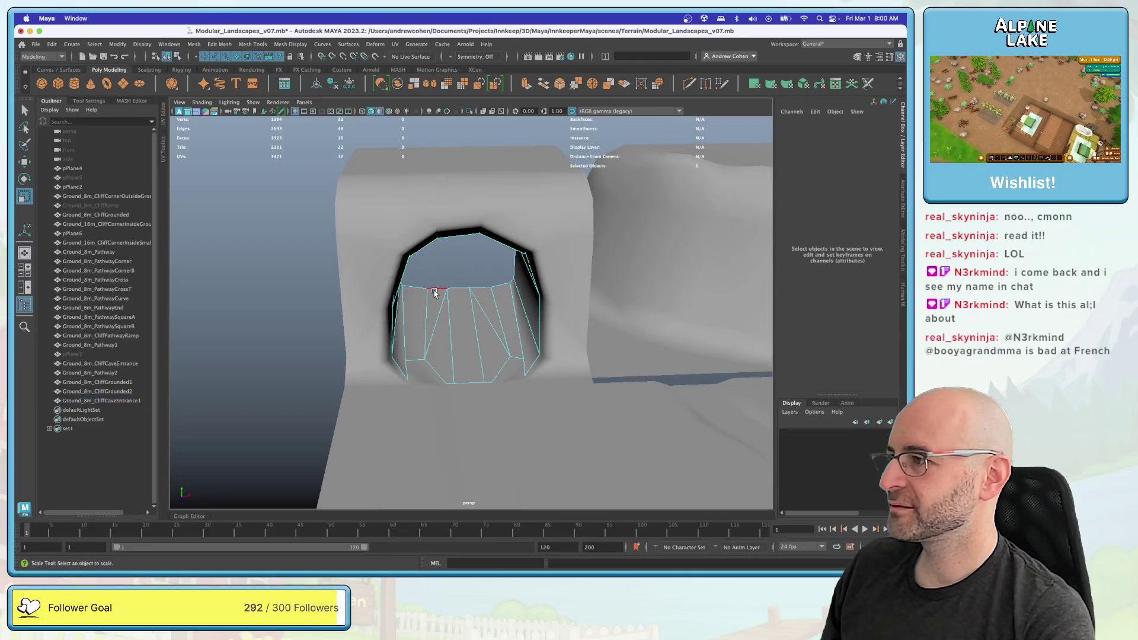
pyautogui.click(439, 317)
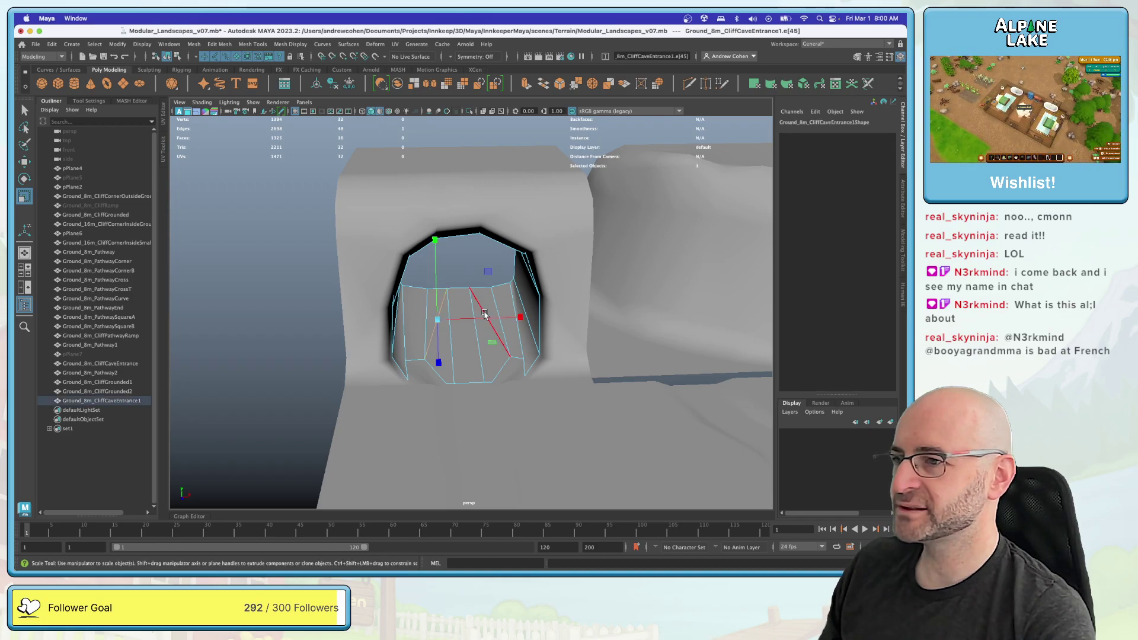
pyautogui.press('q')
pyautogui.keyDown('shift'); pyautogui.click(483, 314); pyautogui.keyUp('shift')
pyautogui.press('Delete')
pyautogui.keyDown('alt'); pyautogui.moveTo(483, 314); pyautogui.dragTo(493, 259); pyautogui.keyUp('alt')
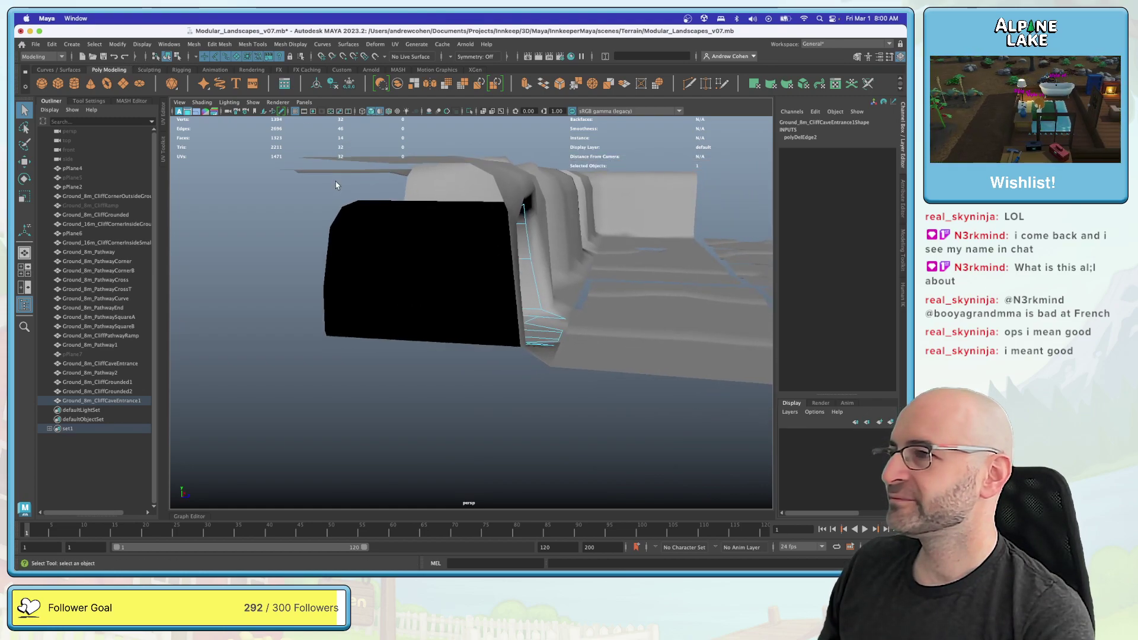
# Step: Flatten the tunnel's front vertices along one axis and shift them left
pyautogui.press('4')
pyautogui.click(176, 57)
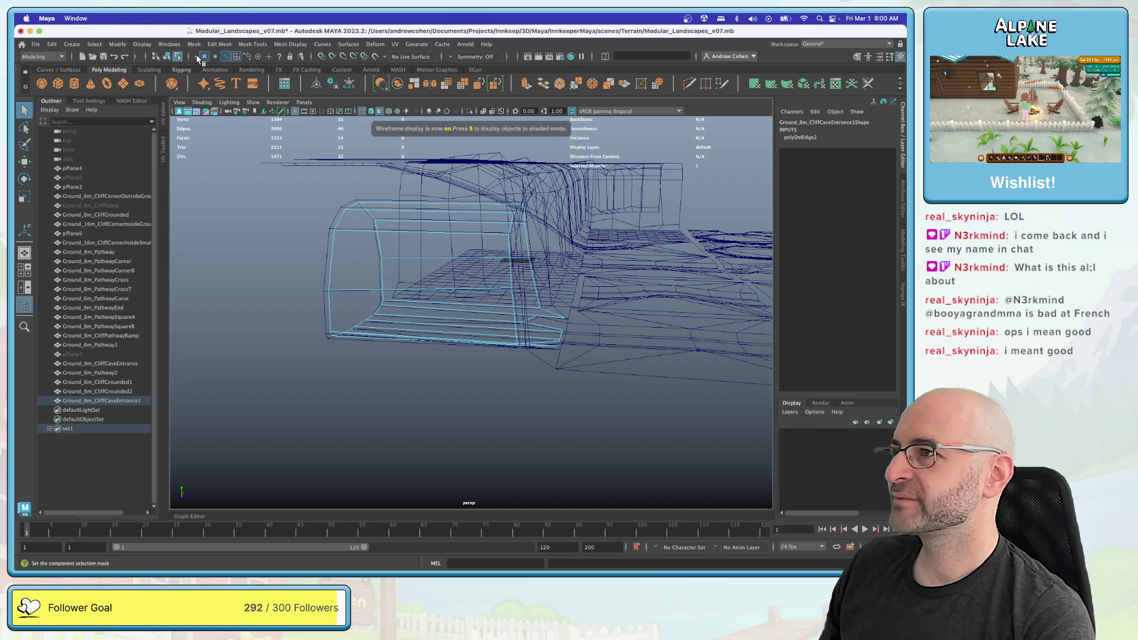
pyautogui.click(204, 57)
pyautogui.keyDown('alt'); pyautogui.moveTo(415, 160); pyautogui.dragTo(615, 382); pyautogui.keyUp('alt')
pyautogui.press('r')
pyautogui.moveTo(589, 278); pyautogui.dragTo(443, 290)
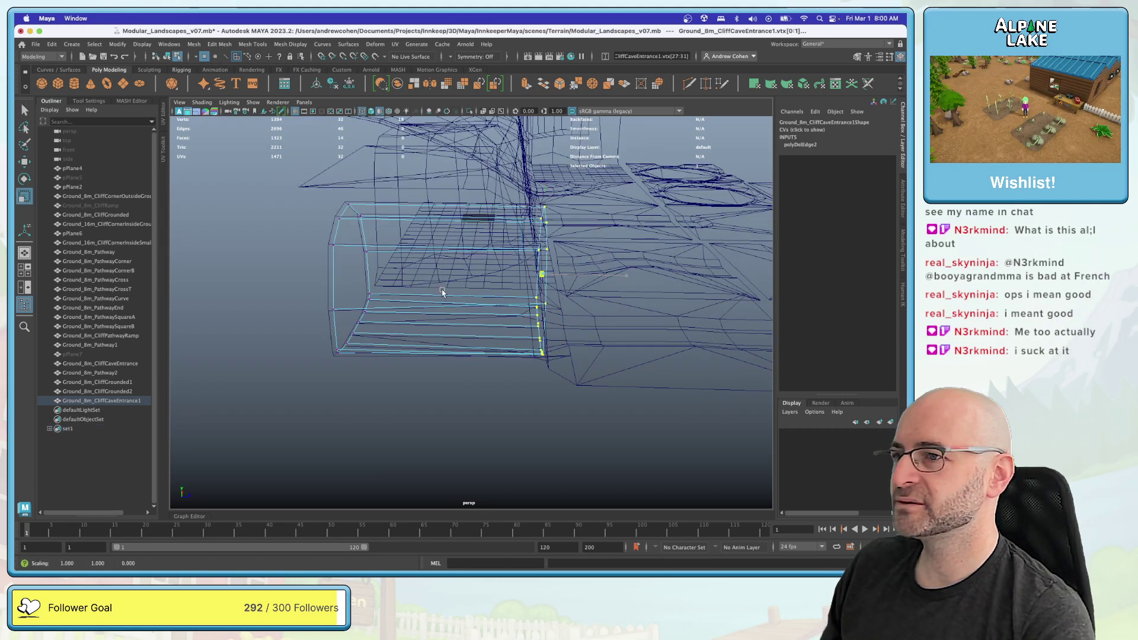
pyautogui.press('w')
pyautogui.moveTo(570, 278); pyautogui.dragTo(517, 282)
# Step: Delete the selected stray vertices at the tunnel front
pyautogui.moveTo(518, 302)
pyautogui.keyDown('alt'); pyautogui.mouseDown()
pyautogui.moveTo(465, 306)
pyautogui.moveTo(441, 290)
pyautogui.mouseUp(); pyautogui.keyUp('alt')
pyautogui.press('5')
pyautogui.scroll(5, 441, 291)
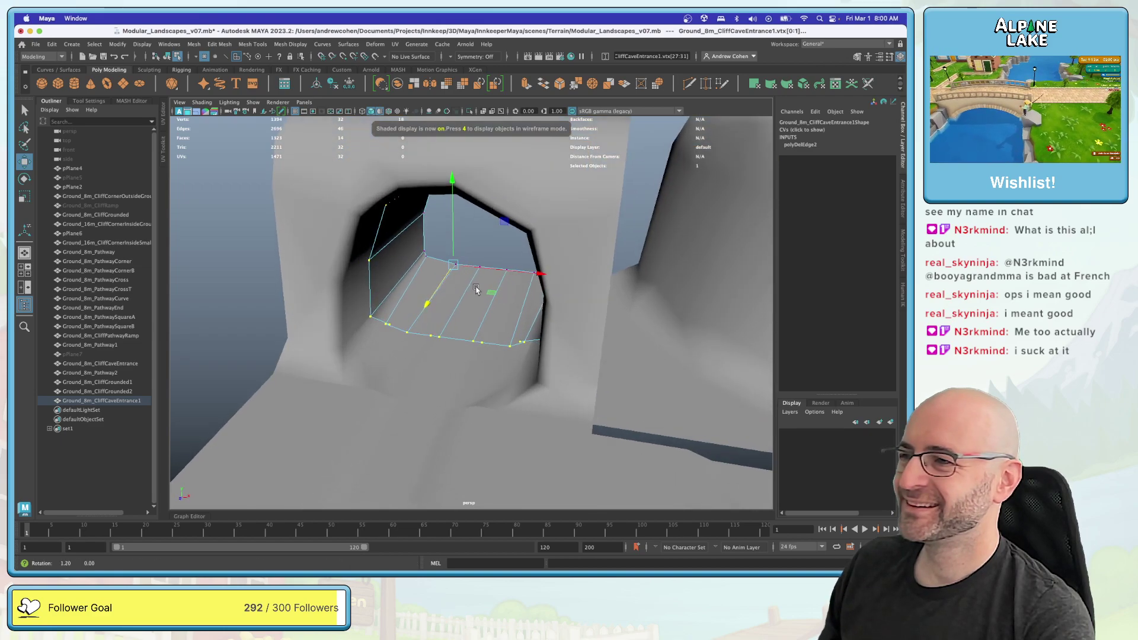
pyautogui.press('Delete')
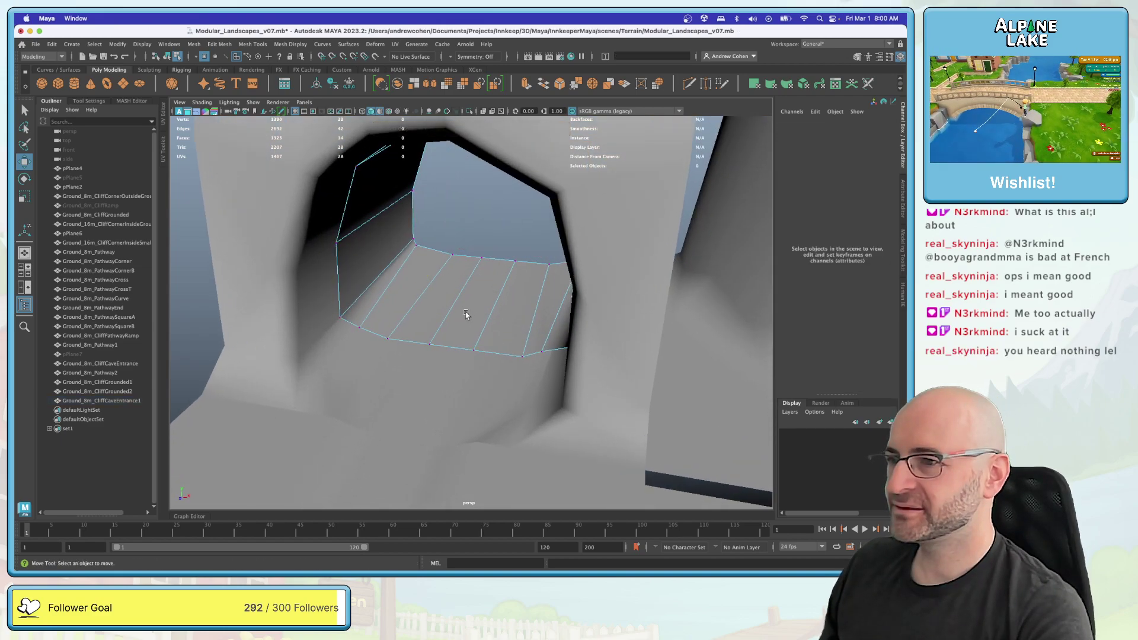
pyautogui.keyDown('alt'); pyautogui.moveTo(465, 314); pyautogui.dragTo(467, 282); pyautogui.keyUp('alt')
pyautogui.press('q')
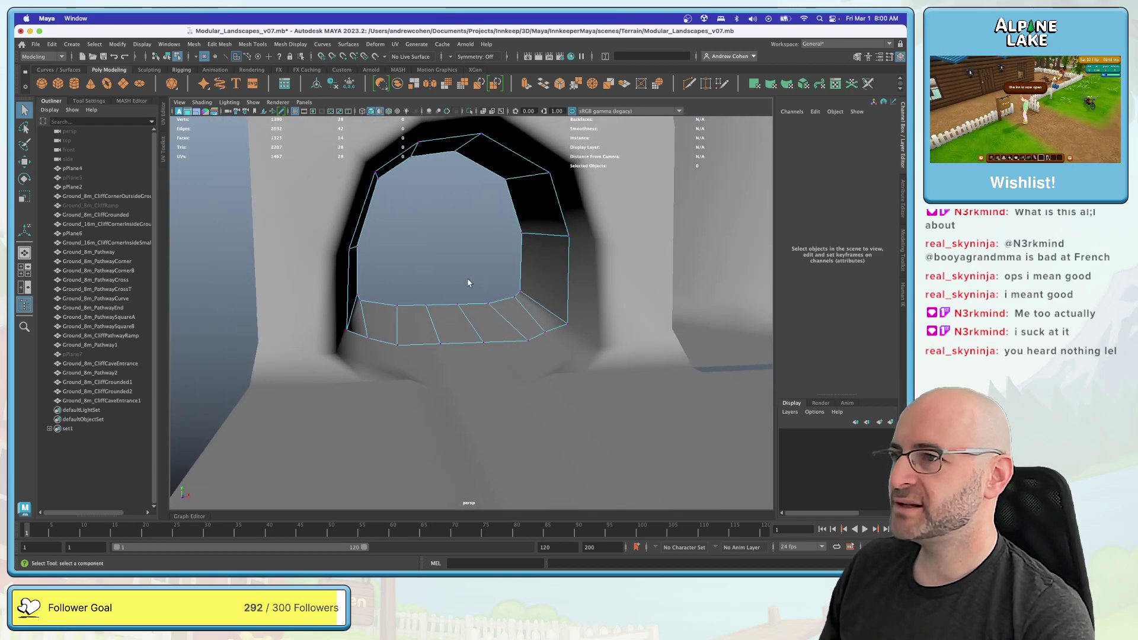
# Step: Select the inner arch edge loop and scale it toward its centre
pyautogui.rightClick(485, 152)
pyautogui.click(485, 127)
pyautogui.doubleClick(482, 164)
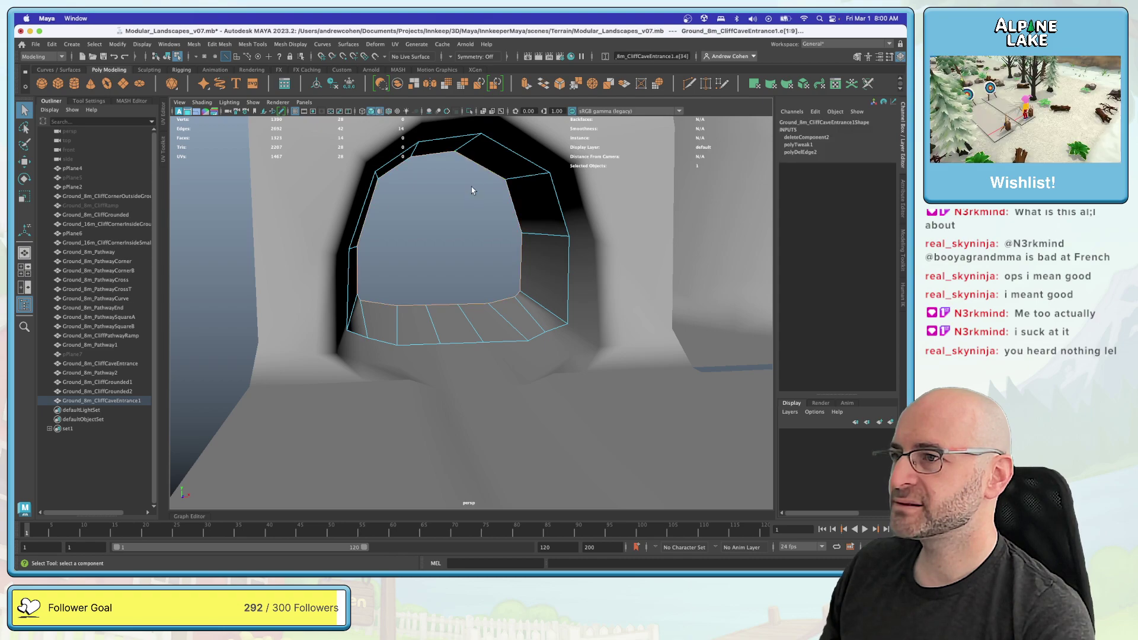
pyautogui.press('r')
pyautogui.moveTo(441, 230); pyautogui.dragTo(432, 274)
# Step: Extrude the arch border inward and merge its vertices into one centre point
pyautogui.hotkey('ctrl', 'F9')
pyautogui.press('g')
pyautogui.press('q')
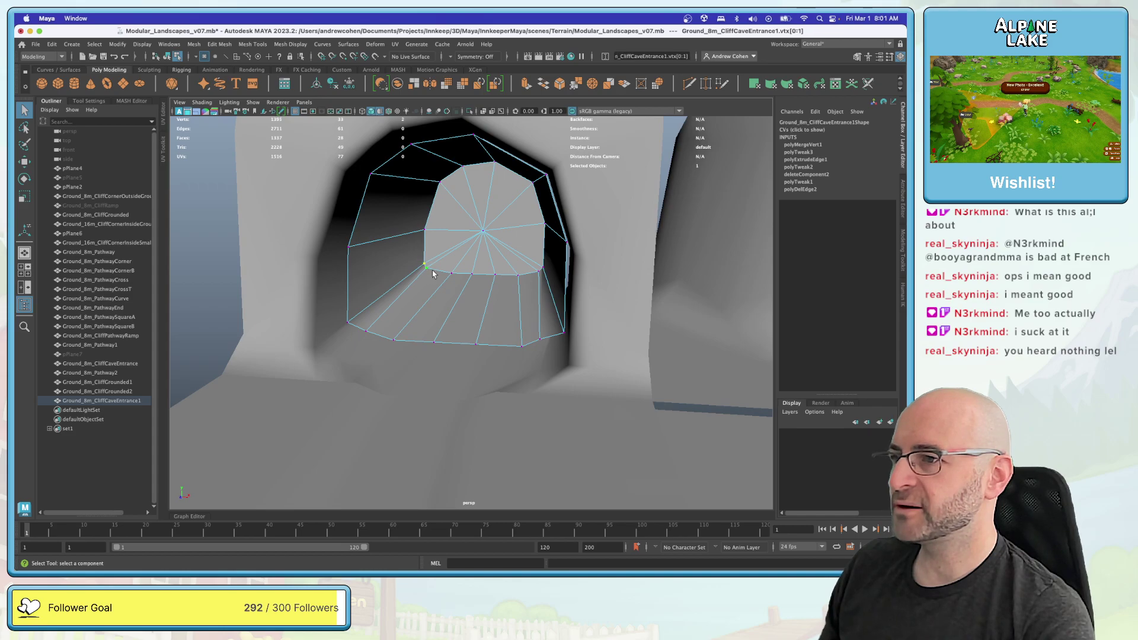
pyautogui.hotkey('ctrl', 'shift', 'm')
pyautogui.moveTo(536, 277); pyautogui.dragTo(347, 119)
pyautogui.hotkey('ctrl', 'shift', 'm')
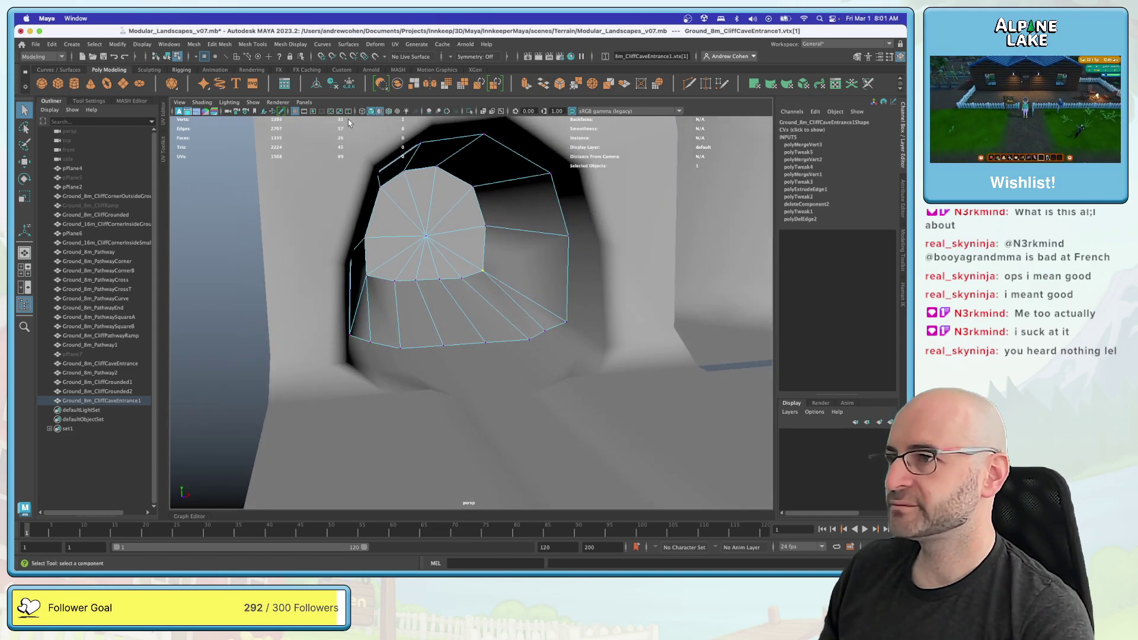
# Step: Inspect the capped cave in object mode and select Ground_8m_CliffCaveEntrance1
pyautogui.click(168, 57)
pyautogui.click(429, 185)
pyautogui.click(429, 185)
pyautogui.click(429, 203)
pyautogui.scroll(-5, 428, 203)
pyautogui.keyDown('alt'); pyautogui.moveTo(429, 203); pyautogui.dragTo(496, 240); pyautogui.keyUp('alt')
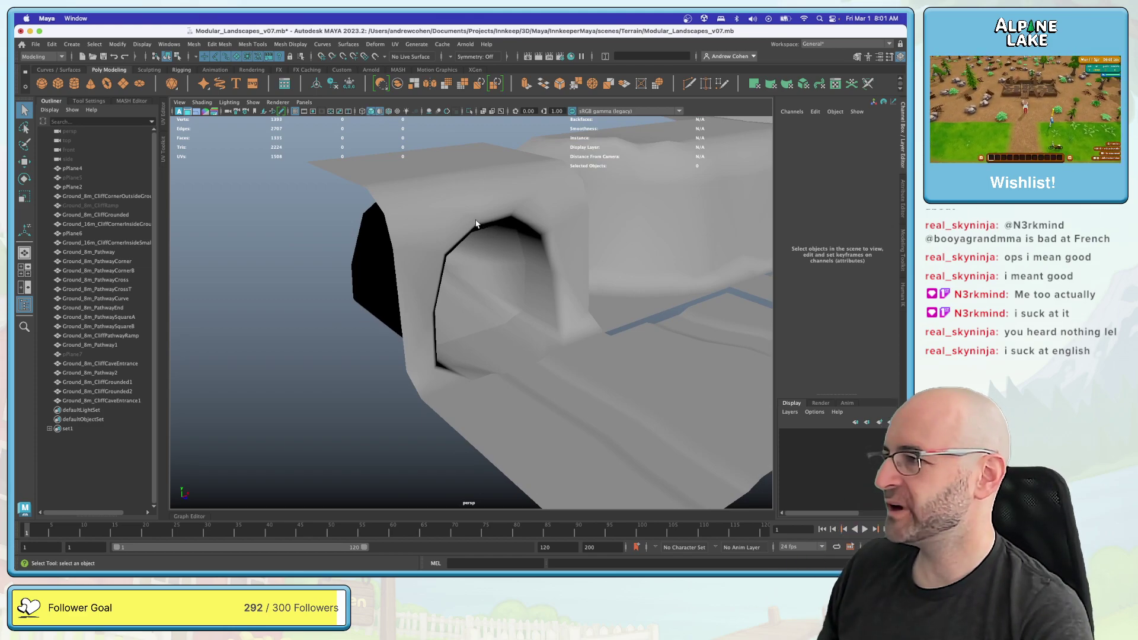
pyautogui.keyDown('alt'); pyautogui.moveTo(517, 272); pyautogui.dragTo(471, 241); pyautogui.keyUp('alt')
pyautogui.click(482, 270)
# Step: Bevel two edge loops on the capped end with a fraction of 1
pyautogui.moveTo(471, 241); pyautogui.dragTo(486, 230, button='right')
pyautogui.doubleClick(486, 232)
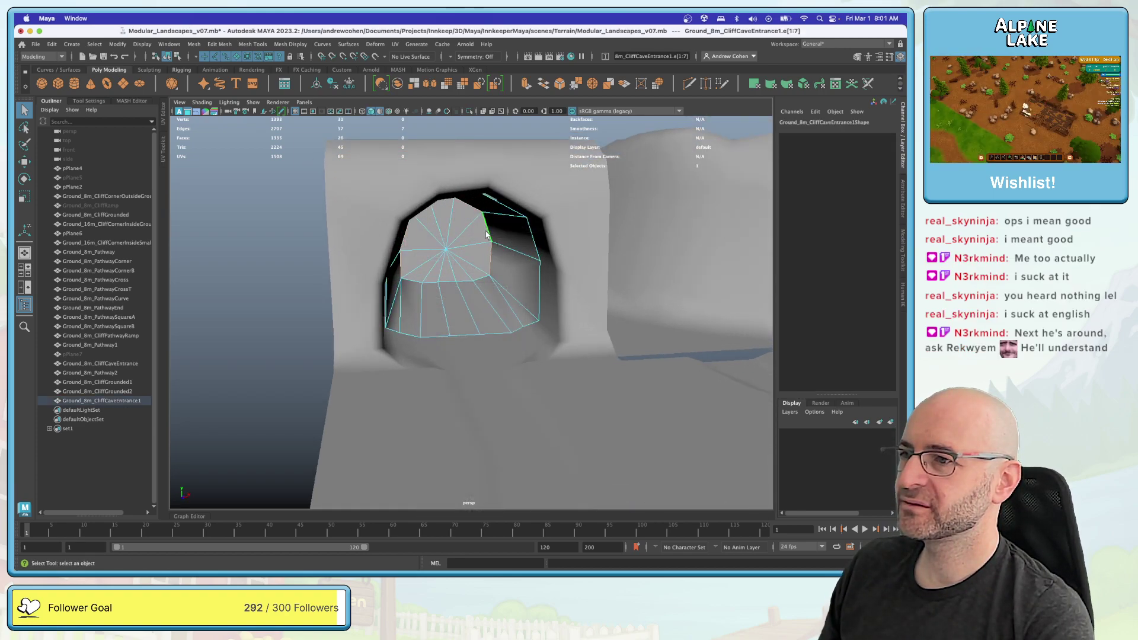
pyautogui.keyDown('shift'); pyautogui.doubleClick(482, 274); pyautogui.keyUp('shift')
pyautogui.hotkey('ctrl', 'b')
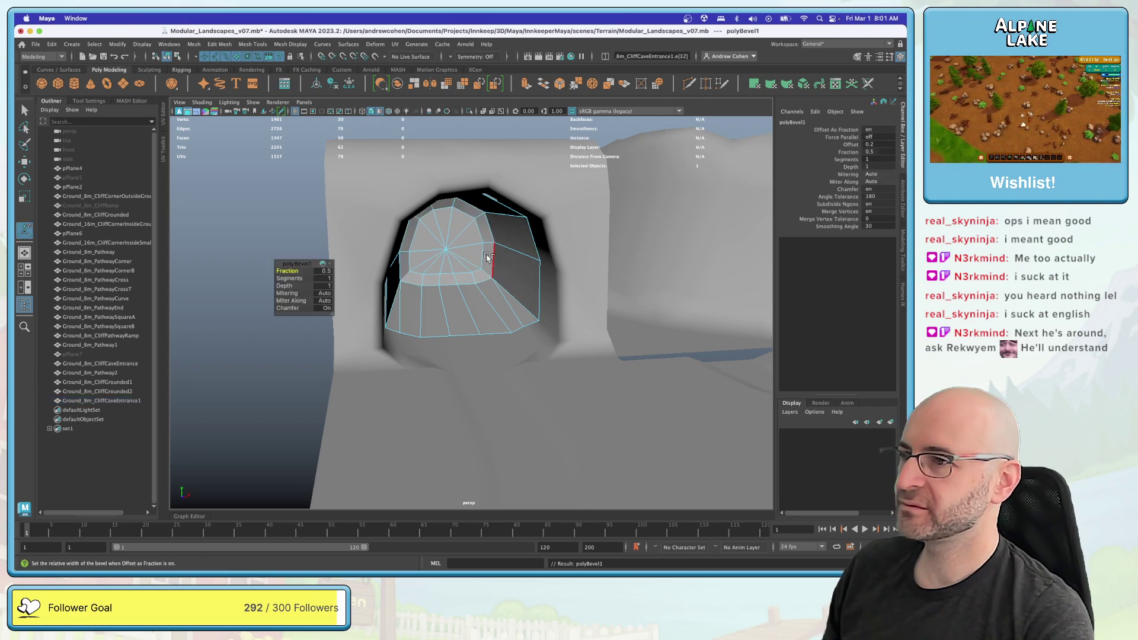
pyautogui.moveTo(296, 270); pyautogui.dragTo(385, 268)
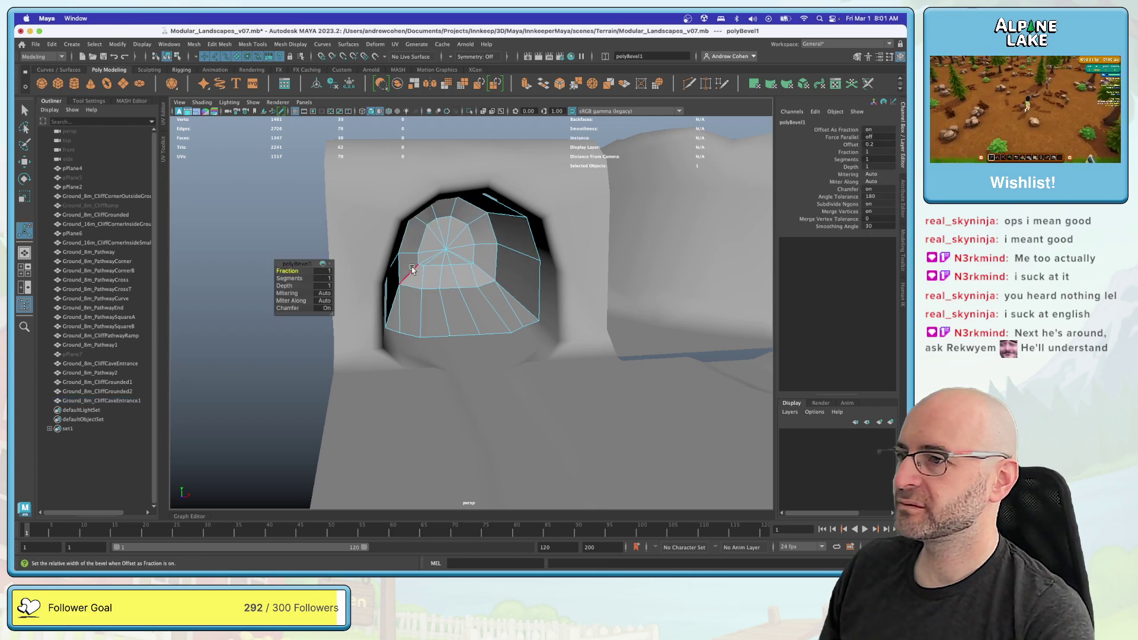
pyautogui.press('q')
# Step: Slide one edge loop deeper into the tunnel
pyautogui.rightClick(493, 261)
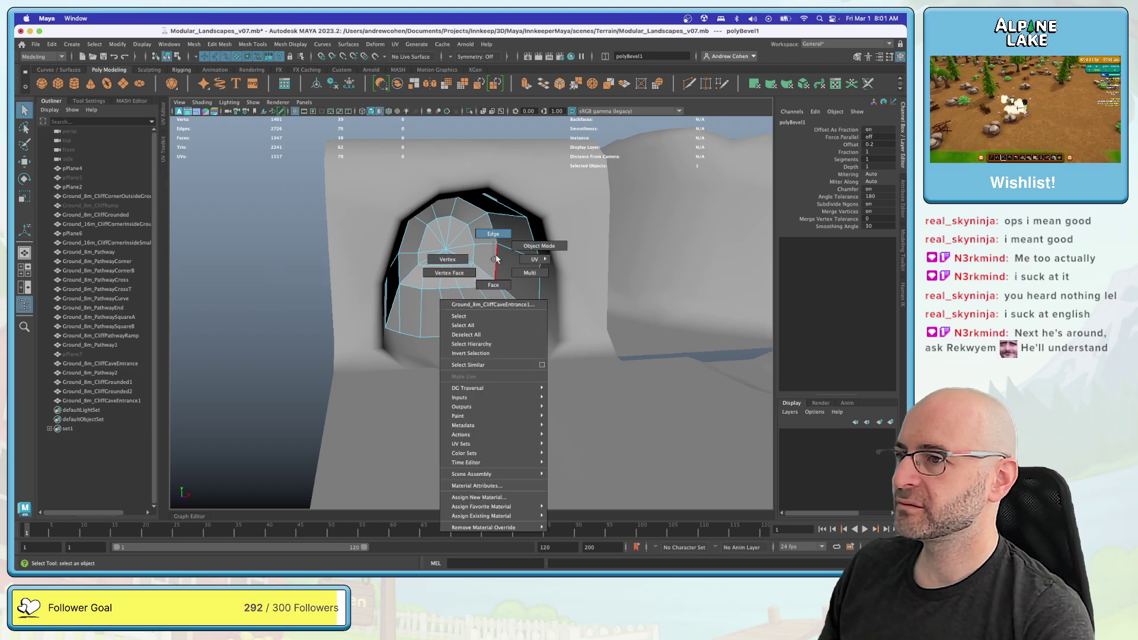
pyautogui.moveTo(497, 258); pyautogui.dragTo(493, 234, button='right')
pyautogui.press('w')
pyautogui.moveTo(451, 261)
pyautogui.keyDown('alt'); pyautogui.mouseDown()
pyautogui.moveTo(485, 255)
pyautogui.moveTo(463, 256)
pyautogui.mouseUp(); pyautogui.keyUp('alt')
pyautogui.press('z')
pyautogui.press('q')
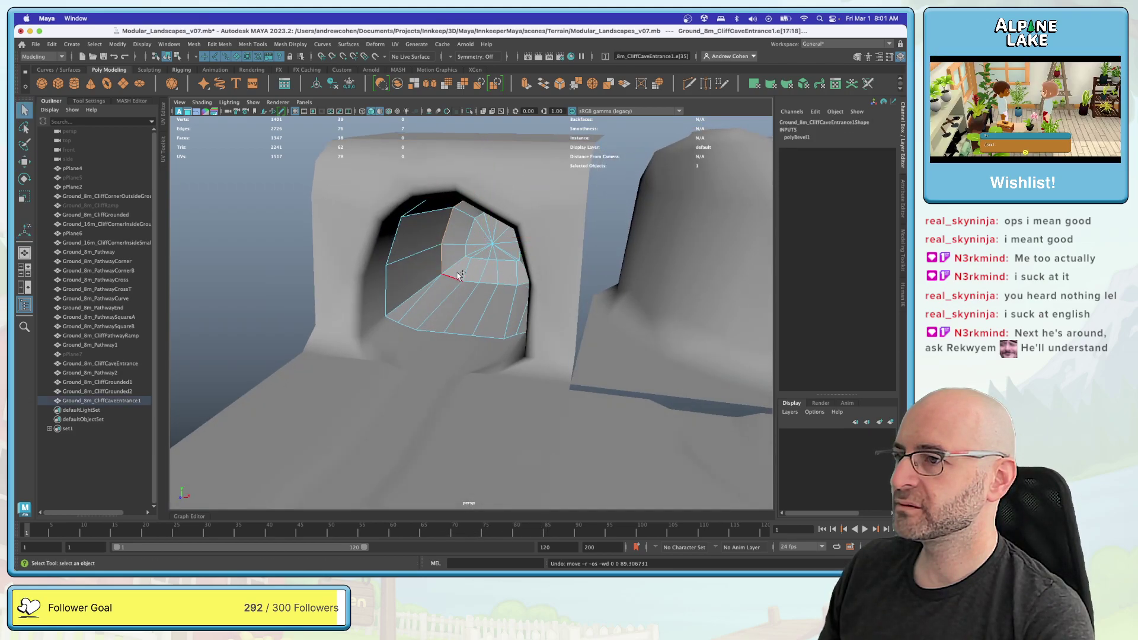
pyautogui.press('w')
pyautogui.press('q')
pyautogui.press('w')
pyautogui.moveTo(467, 260); pyautogui.dragTo(508, 263)
# Step: Return to object selection and deselect the cave entrance
pyautogui.click(178, 57)
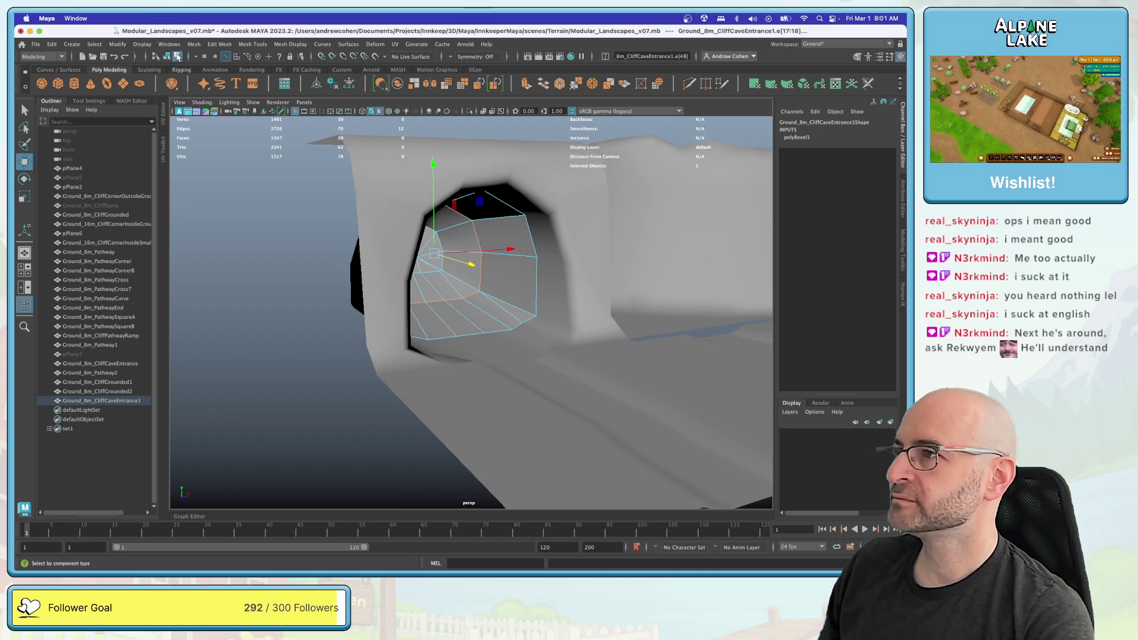
pyautogui.click(167, 57)
pyautogui.press('q')
pyautogui.click(296, 224)
# Step: Harden all edges of the cave mesh with Mesh Display > Harden Edge
pyautogui.click(454, 271)
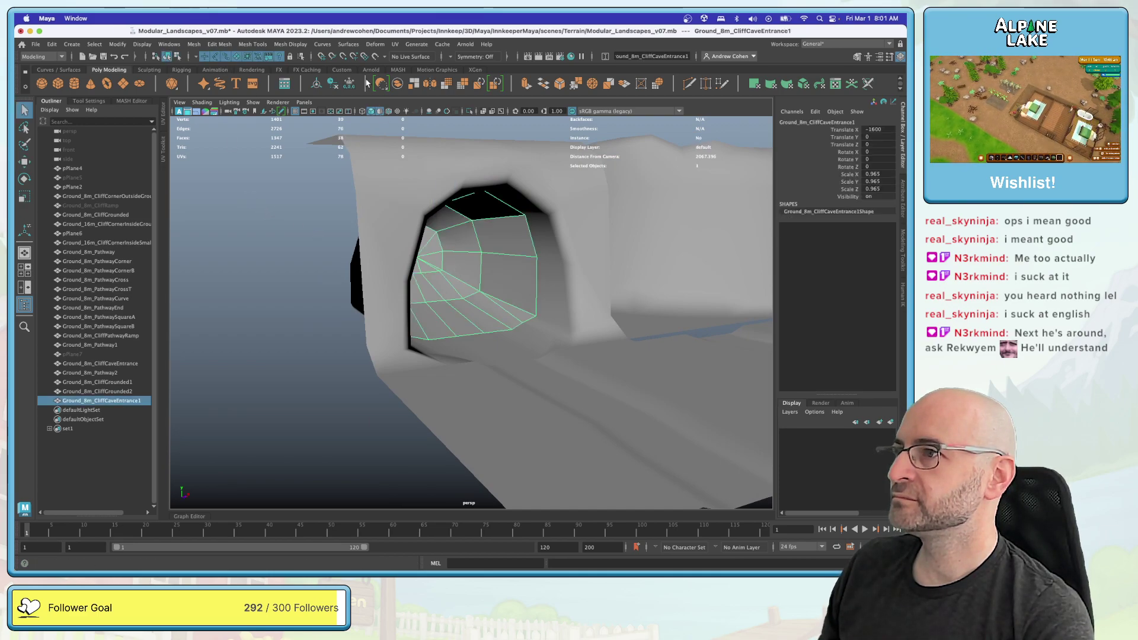
pyautogui.click(349, 44)
pyautogui.moveTo(290, 44)
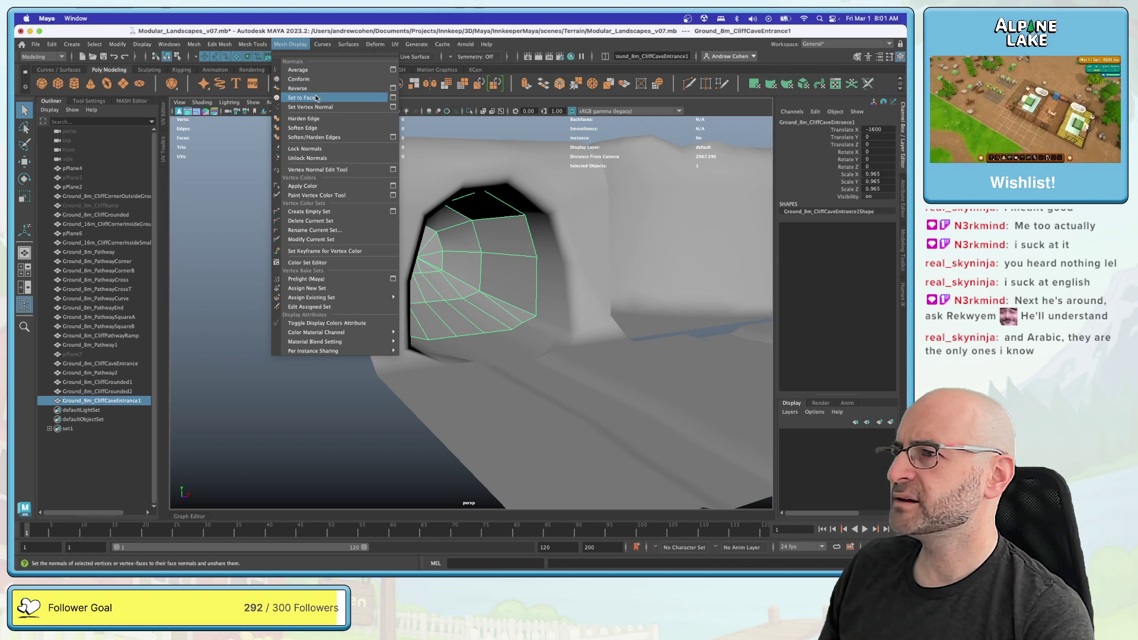
pyautogui.click(336, 124)
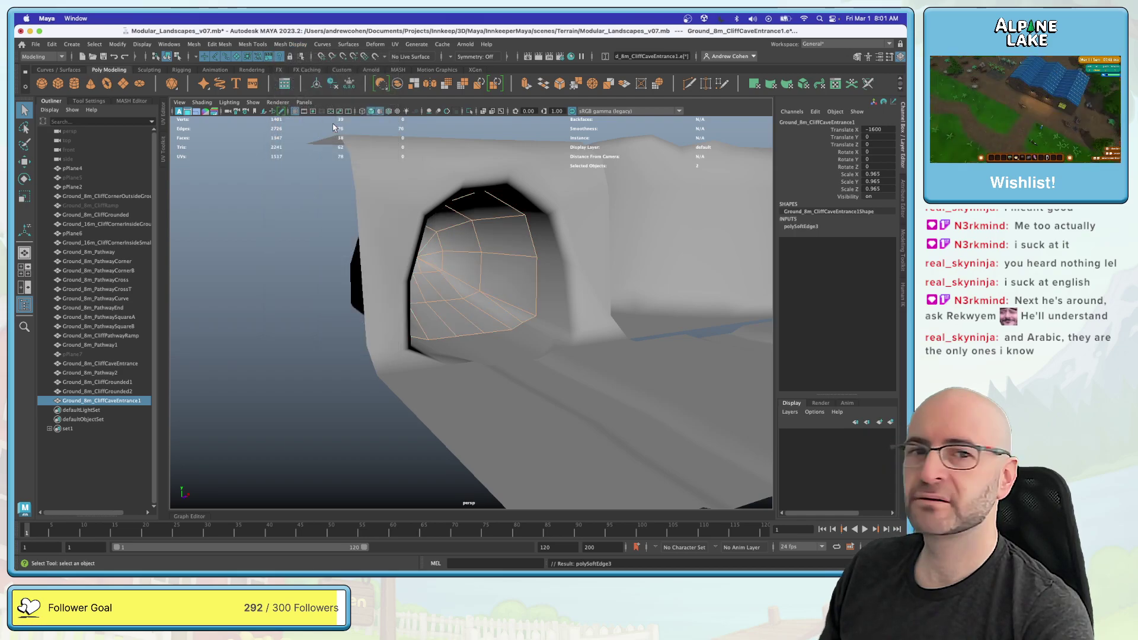
# Step: Scale the 14-edge border loop down to about 0.966
pyautogui.moveTo(507, 230); pyautogui.dragTo(501, 204, button='right')
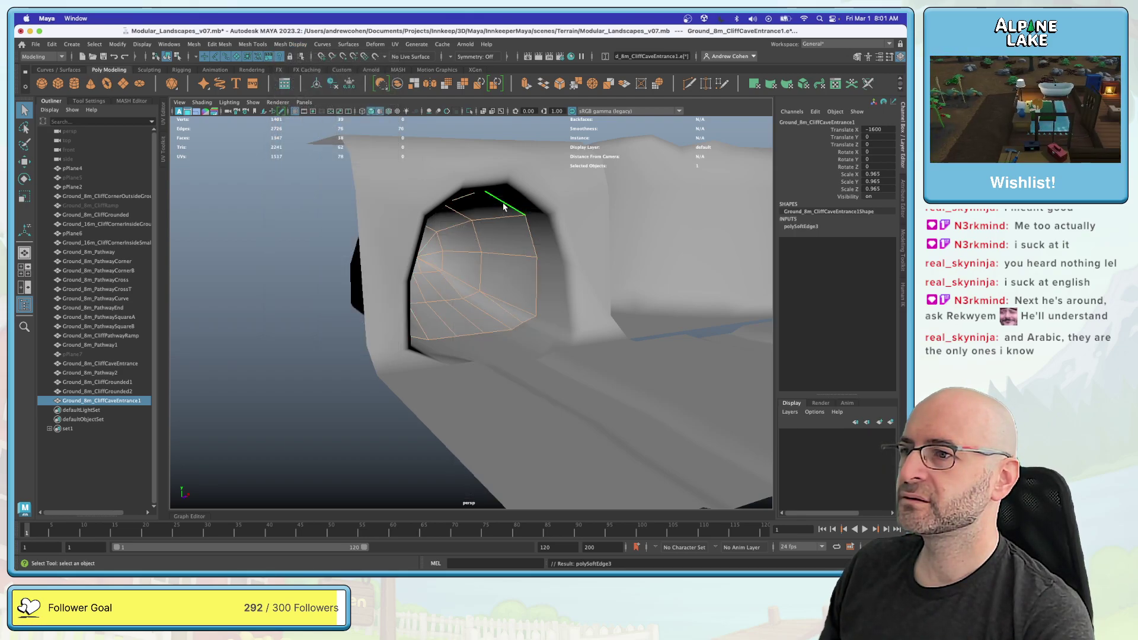
pyautogui.doubleClick(501, 204)
pyautogui.press('r')
pyautogui.moveTo(466, 265); pyautogui.dragTo(463, 275)
pyautogui.keyDown('alt'); pyautogui.moveTo(284, 218); pyautogui.dragTo(374, 221); pyautogui.keyUp('alt')
# Step: In wireframe, push the tunnel's end vertices and a vertex column further along the tunnel
pyautogui.press('4')
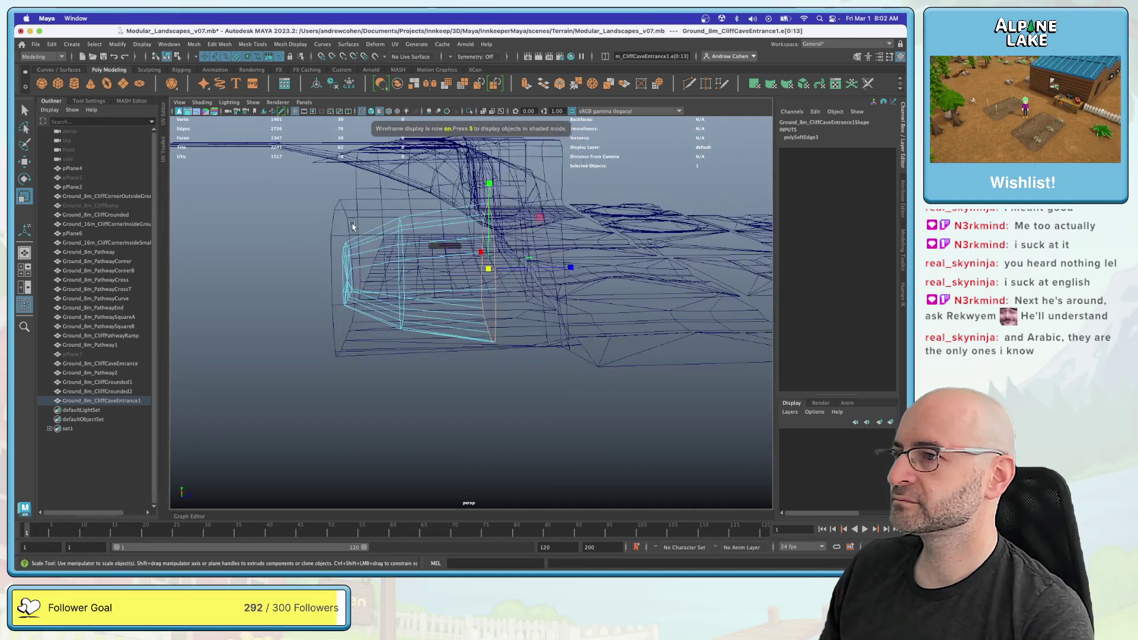
pyautogui.moveTo(373, 241); pyautogui.dragTo(334, 239, button='right')
pyautogui.moveTo(330, 223); pyautogui.dragTo(367, 326)
pyautogui.press('w')
pyautogui.moveTo(367, 273); pyautogui.dragTo(387, 273)
pyautogui.press('q')
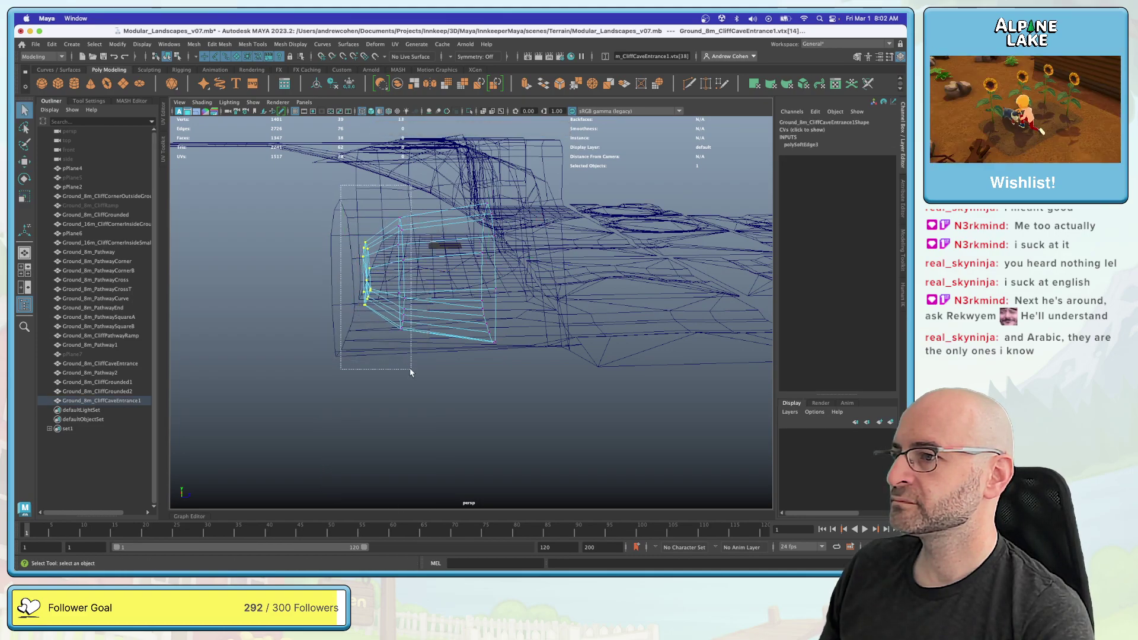
pyautogui.moveTo(411, 372); pyautogui.dragTo(411, 372)
pyautogui.press('w')
pyautogui.moveTo(429, 268); pyautogui.dragTo(462, 268)
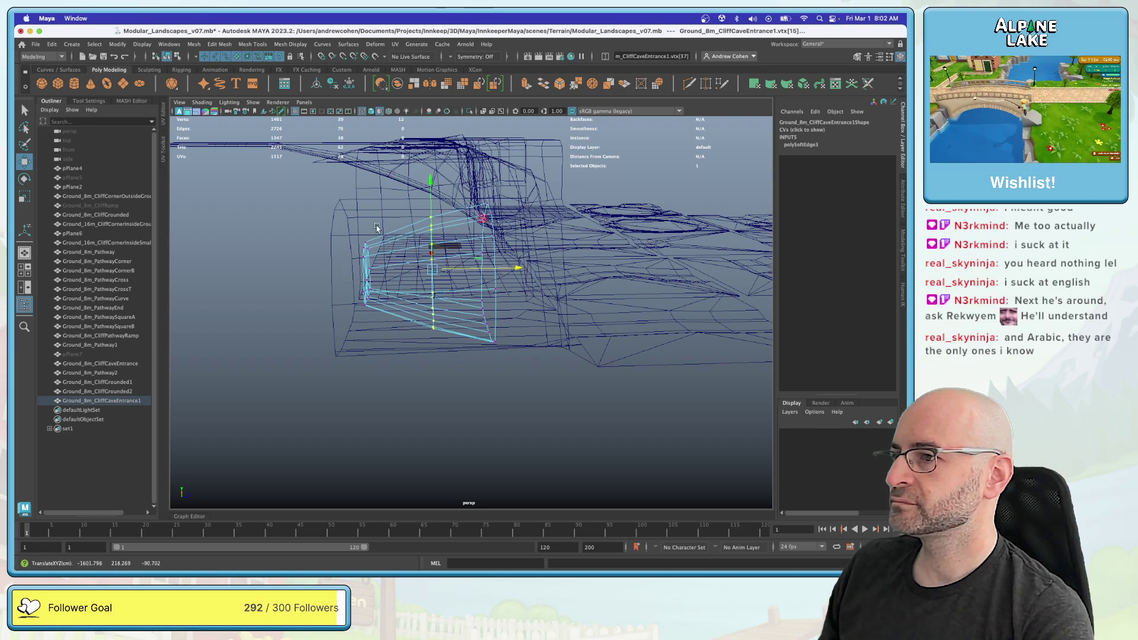
pyautogui.press('q')
pyautogui.moveTo(385, 217); pyautogui.dragTo(338, 347)
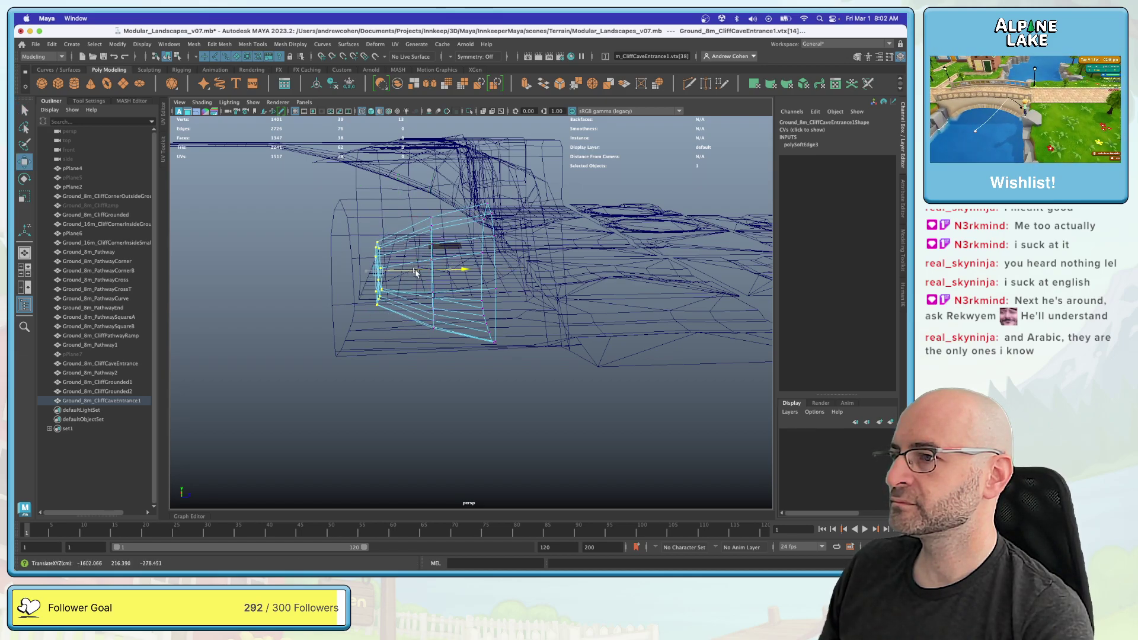
# Step: Pull a single end vertex up and left, then return to object mode in shaded view
pyautogui.keyDown('alt'); pyautogui.moveTo(409, 272); pyautogui.dragTo(415, 272); pyautogui.keyUp('alt')
pyautogui.click(388, 276)
pyautogui.press('w')
pyautogui.moveTo(435, 226); pyautogui.dragTo(422, 216)
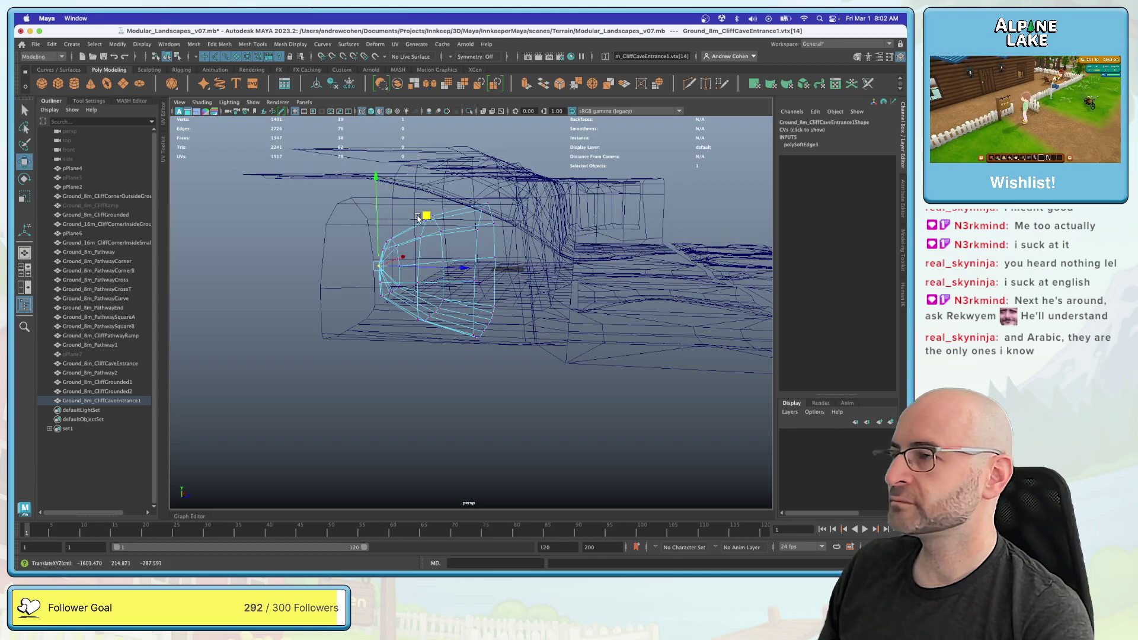
pyautogui.click(178, 57)
pyautogui.click(168, 57)
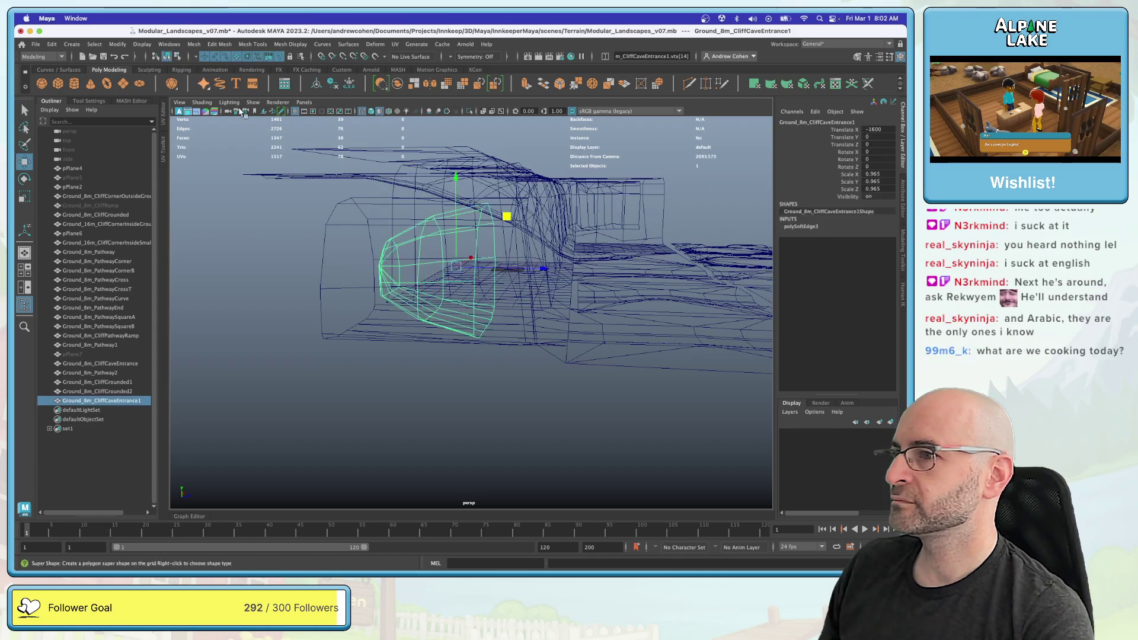
pyautogui.press('5')
pyautogui.moveTo(409, 248)
pyautogui.keyDown('alt'); pyautogui.mouseDown()
pyautogui.moveTo(463, 247)
pyautogui.moveTo(442, 246)
pyautogui.mouseUp(); pyautogui.keyUp('alt')
# Step: Reselect the cave mesh, delete its history and switch to vertex selection
pyautogui.press('q')
pyautogui.click(476, 246)
pyautogui.click(475, 245)
pyautogui.hotkey('alt', 'shift', 'd')
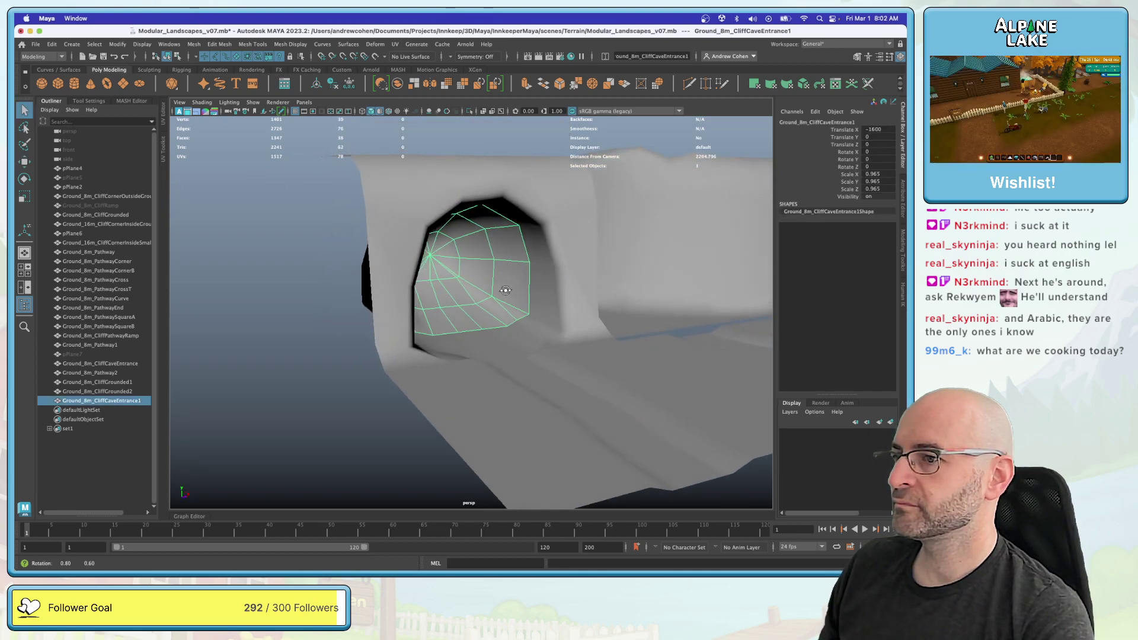
pyautogui.keyDown('alt'); pyautogui.moveTo(506, 287); pyautogui.dragTo(510, 273); pyautogui.keyUp('alt')
pyautogui.rightClick(510, 273)
pyautogui.click(481, 265)
# Step: Merge several vertex pairs across the tunnel's capped end, undoing an accidental bevel
pyautogui.moveTo(533, 331); pyautogui.dragTo(473, 322)
pyautogui.press('super+b')
pyautogui.press('super+z')
pyautogui.press('m')
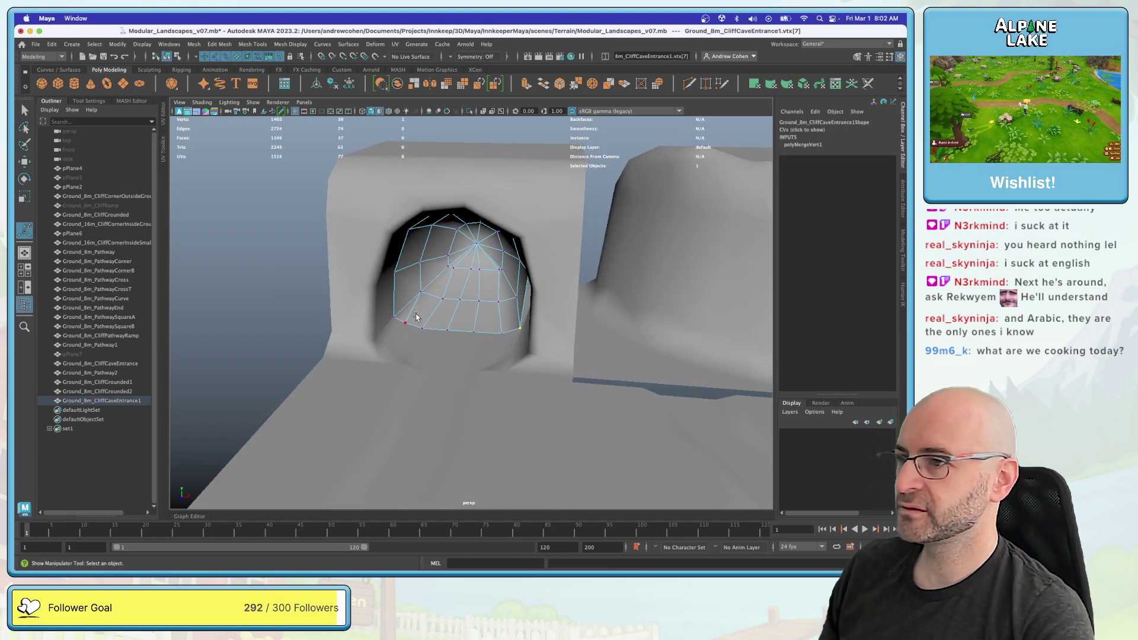
pyautogui.moveTo(404, 329); pyautogui.dragTo(406, 330)
pyautogui.keyDown('alt'); pyautogui.moveTo(439, 287); pyautogui.dragTo(455, 268); pyautogui.keyUp('alt')
pyautogui.press('q')
pyautogui.press('g')
pyautogui.press('g')
pyautogui.press('g')
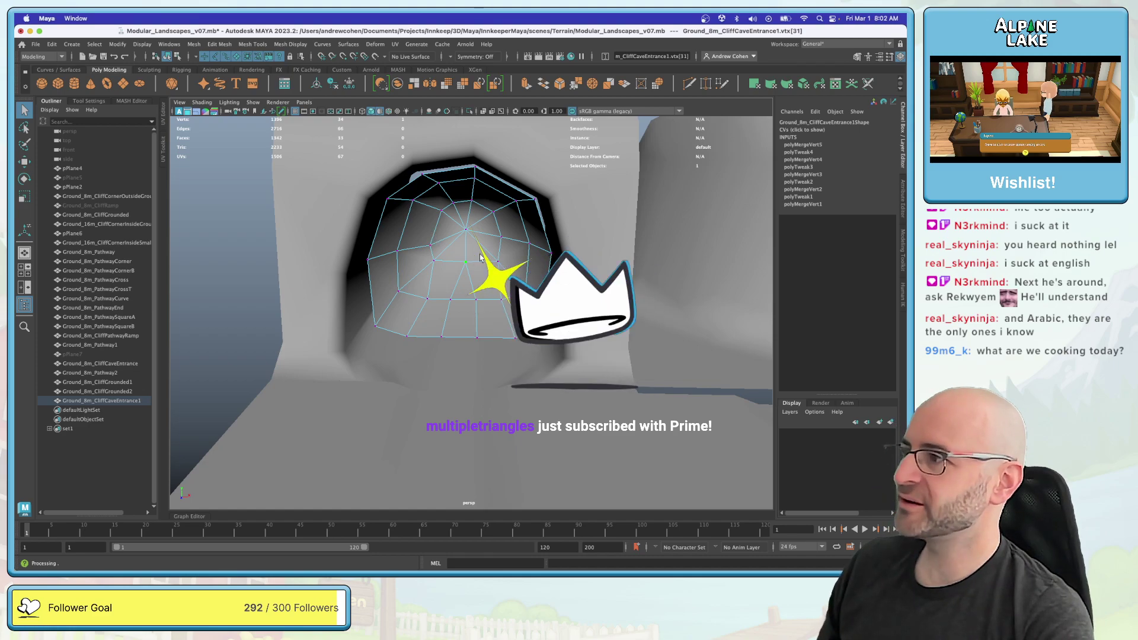
# Step: Select the cave mesh as an object and delete its construction history
pyautogui.click(177, 57)
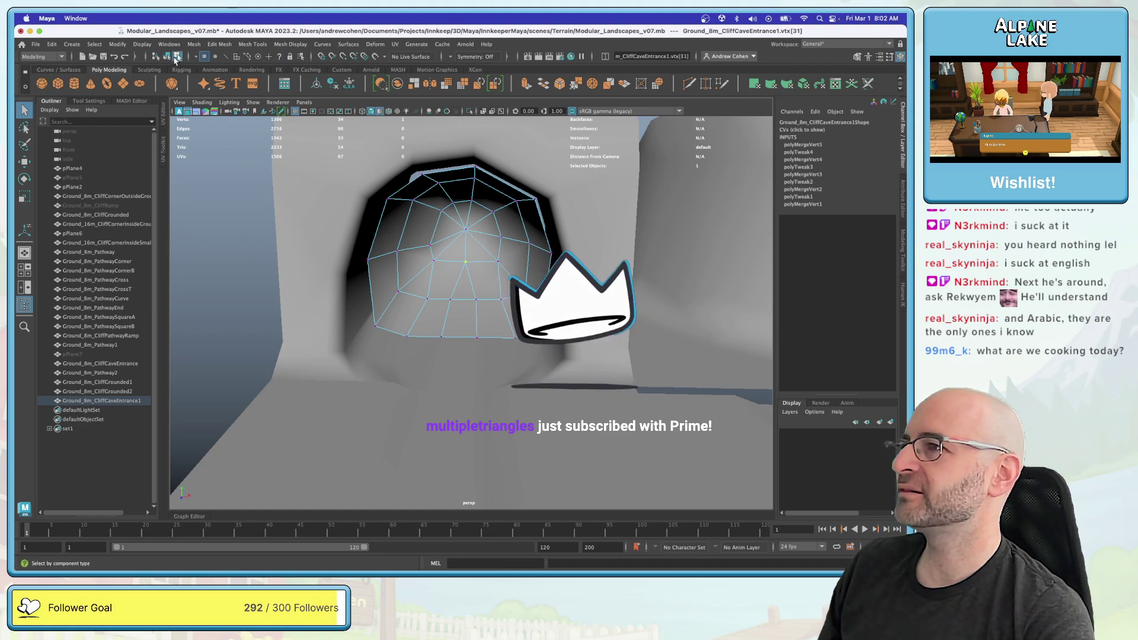
pyautogui.click(167, 57)
pyautogui.click(452, 213)
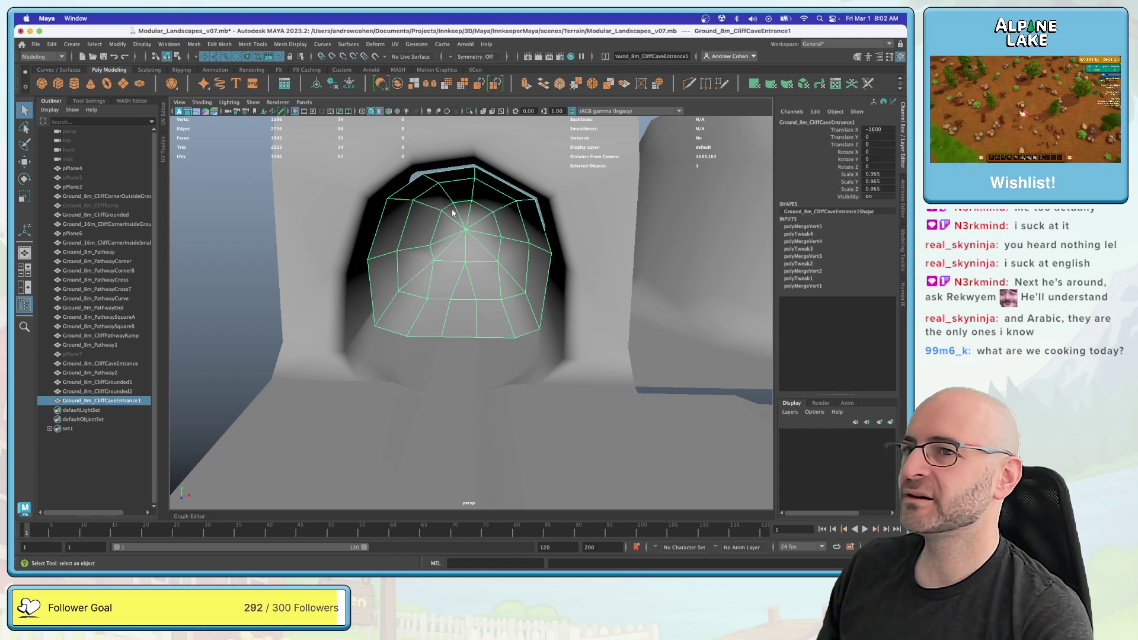
pyautogui.hotkey('alt', 'shift', 'd')
pyautogui.press('w')
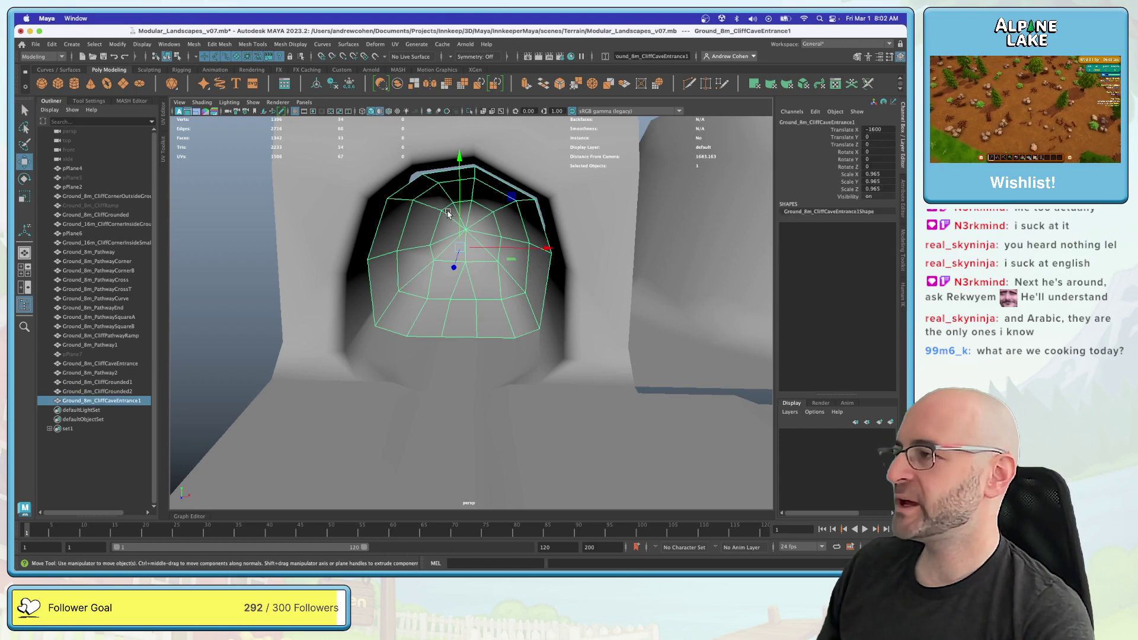
pyautogui.scroll(4, 447, 211)
pyautogui.press('q')
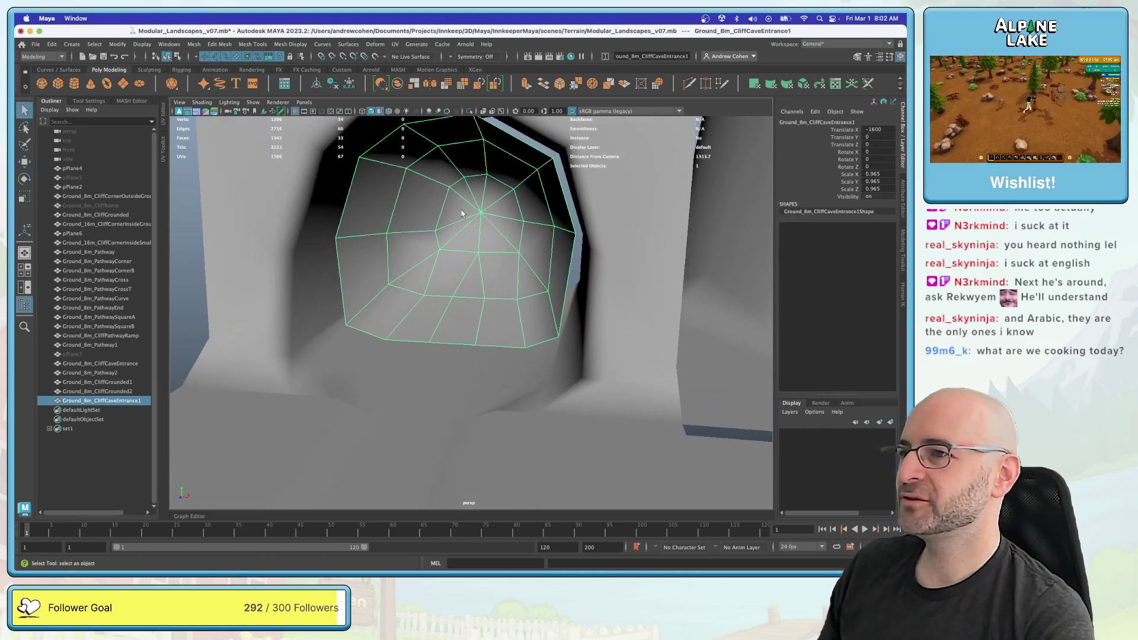
# Step: Pick a couple of vertices on the cave opening, then reselect the whole entrance mesh
pyautogui.rightClick(449, 209)
pyautogui.click(427, 209)
pyautogui.press('w')
pyautogui.click(435, 215)
pyautogui.press('q')
pyautogui.click(479, 249)
pyautogui.keyDown('alt'); pyautogui.moveTo(478, 248); pyautogui.dragTo(399, 211); pyautogui.keyUp('alt')
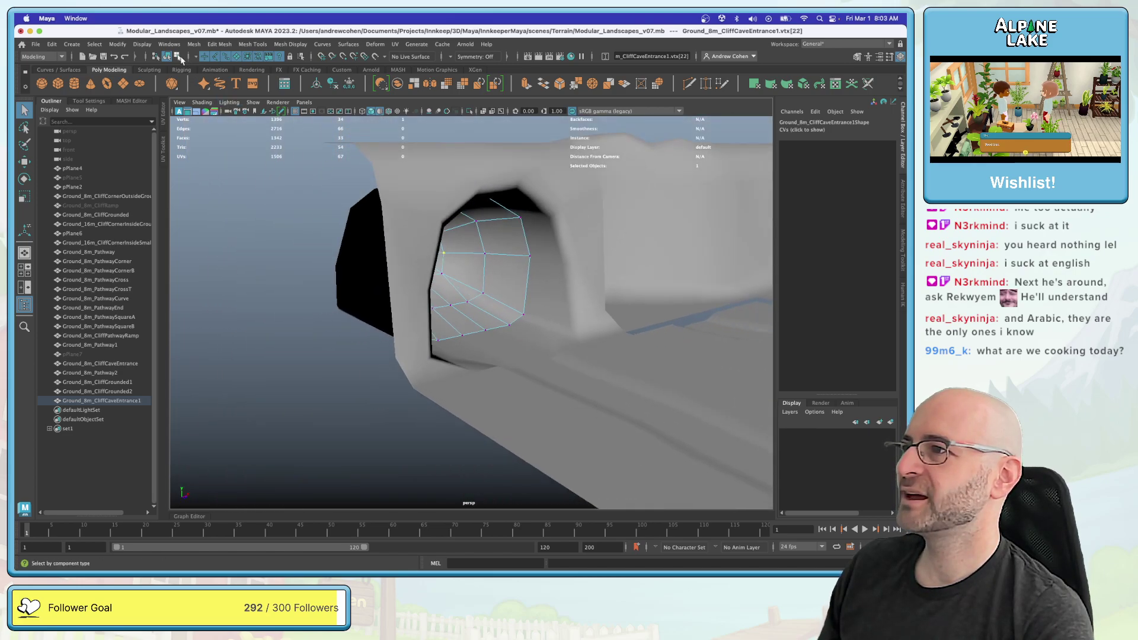
pyautogui.click(178, 56)
pyautogui.click(168, 58)
pyautogui.click(321, 238)
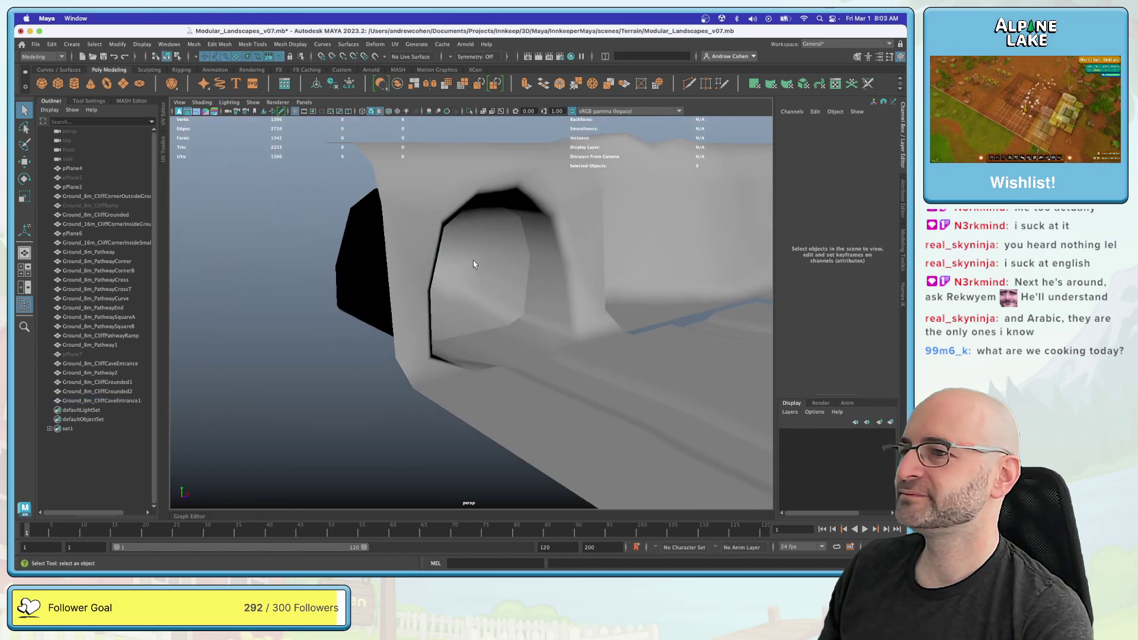
pyautogui.click(476, 264)
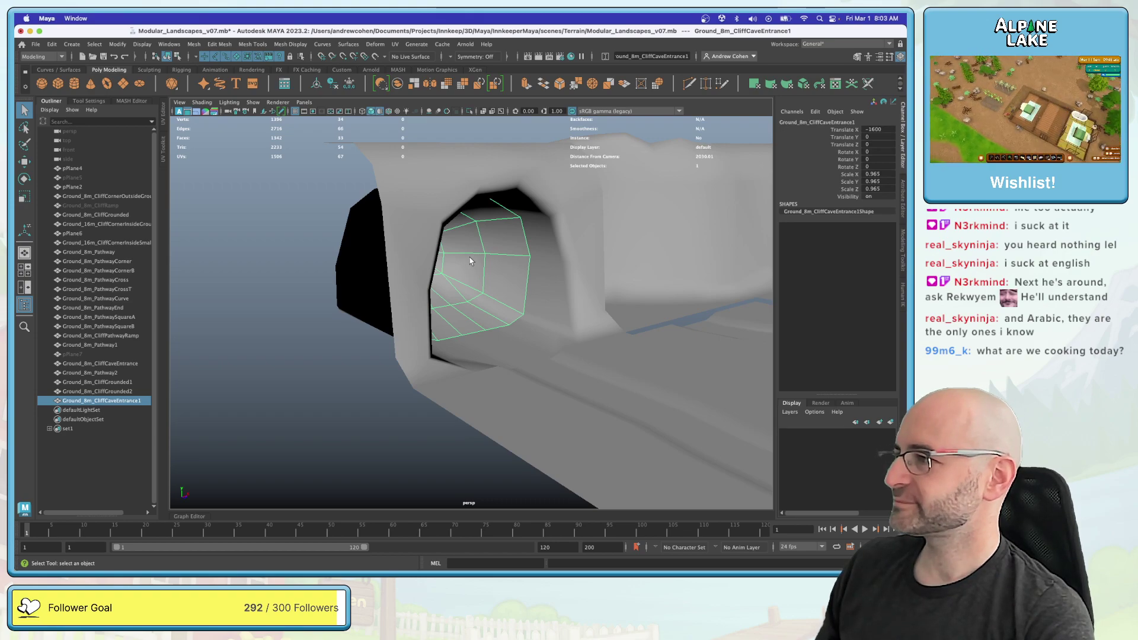
# Step: Inspect the cave opening from several angles, then show its UVs in the UV Editor
pyautogui.scroll(-6, 469, 255)
pyautogui.keyDown('alt'); pyautogui.moveTo(469, 256); pyautogui.dragTo(451, 279); pyautogui.keyUp('alt')
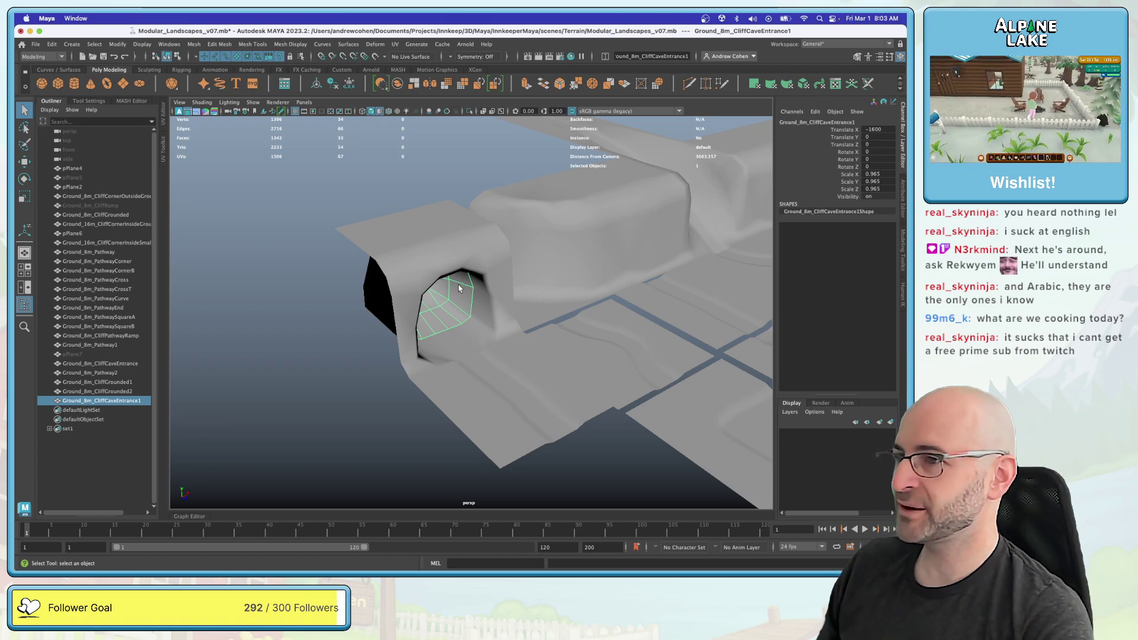
pyautogui.keyDown('alt'); pyautogui.moveTo(458, 288); pyautogui.dragTo(428, 284); pyautogui.keyUp('alt')
pyautogui.keyDown('alt'); pyautogui.moveTo(428, 283); pyautogui.dragTo(499, 298, button='right'); pyautogui.keyUp('alt')
pyautogui.keyDown('alt'); pyautogui.moveTo(499, 297); pyautogui.dragTo(495, 294); pyautogui.keyUp('alt')
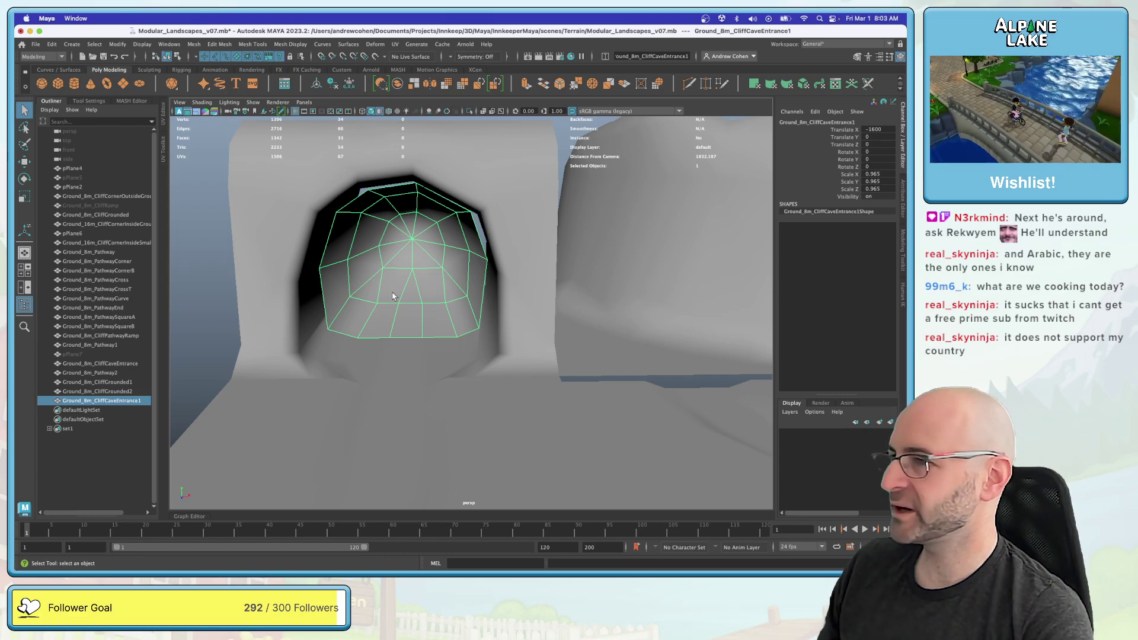
pyautogui.keyDown('alt'); pyautogui.moveTo(401, 286); pyautogui.dragTo(413, 256); pyautogui.keyUp('alt')
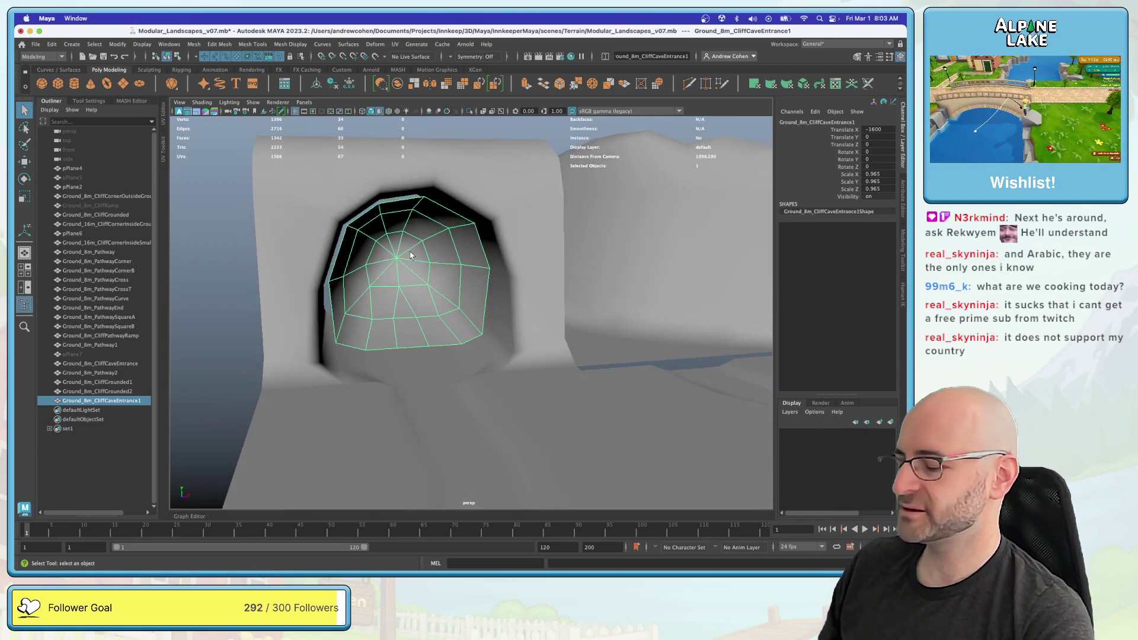
pyautogui.hotkey('ctrl', 'u')
pyautogui.click(564, 278)
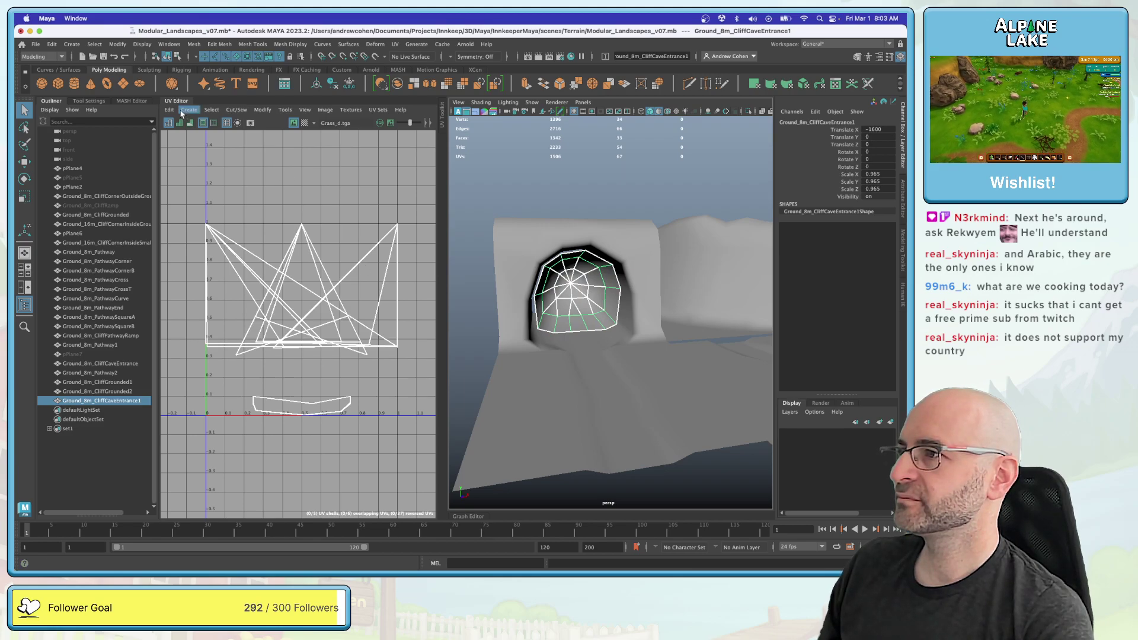
# Step: Select all the cave mesh's faces and planar-project their UVs from the Y axis
pyautogui.moveTo(588, 283); pyautogui.dragTo(589, 306, button='right')
pyautogui.moveTo(515, 230); pyautogui.dragTo(643, 339)
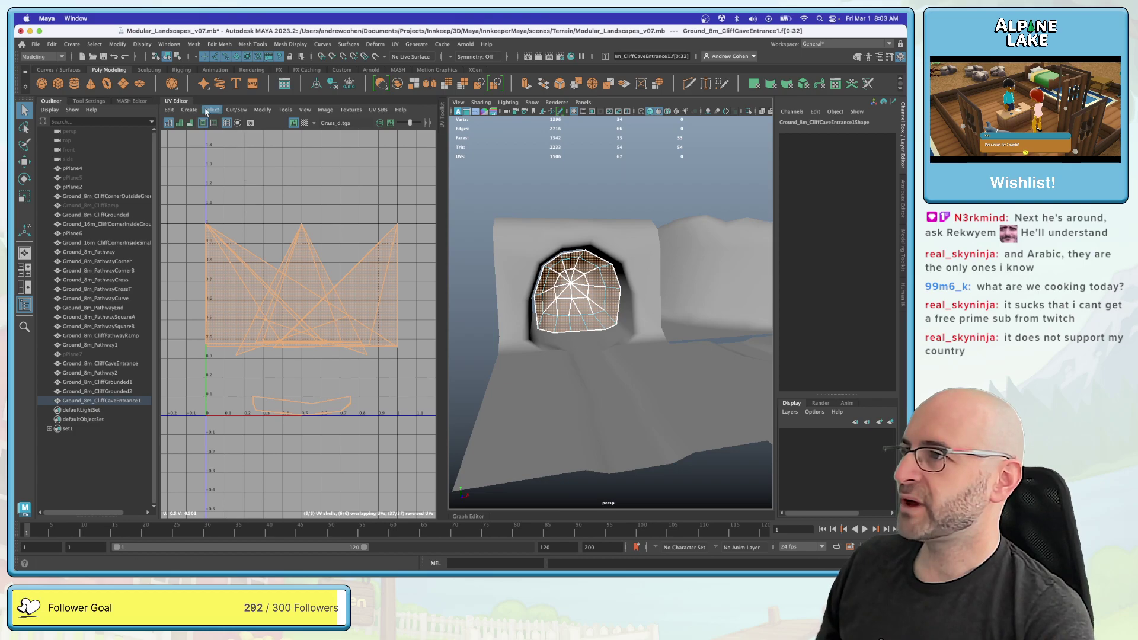
pyautogui.click(189, 110)
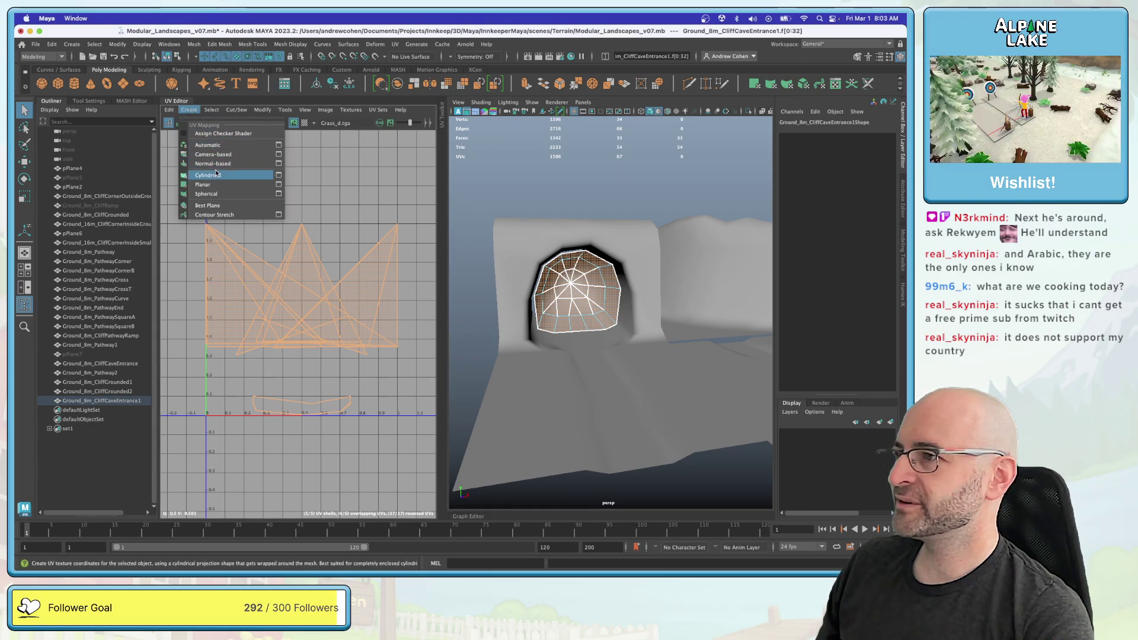
pyautogui.click(277, 185)
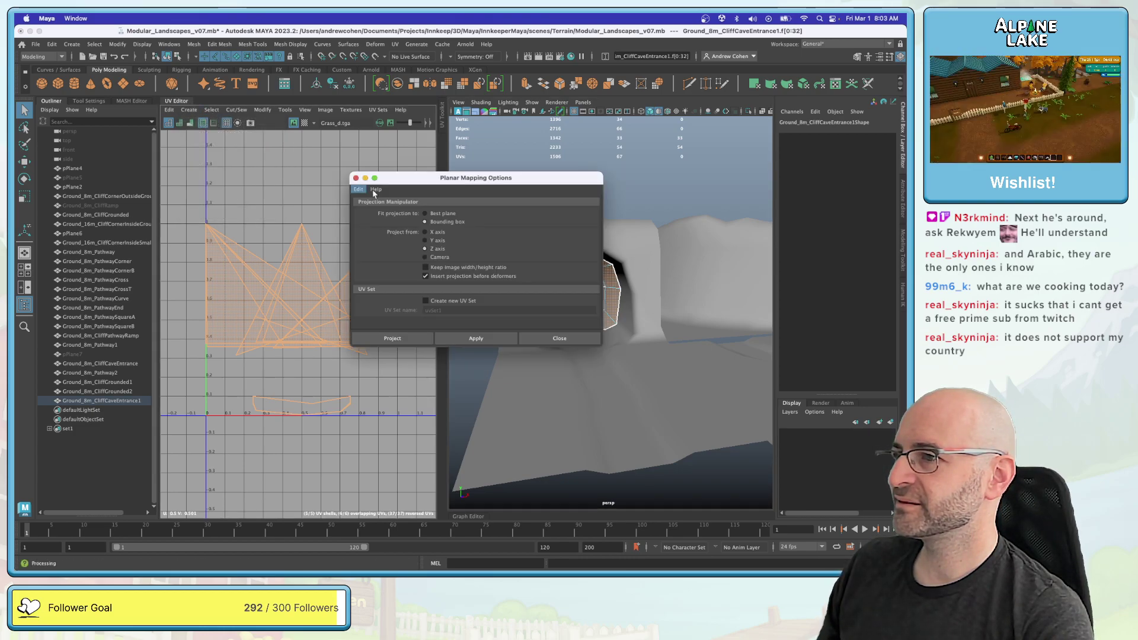
pyautogui.click(433, 241)
pyautogui.click(476, 338)
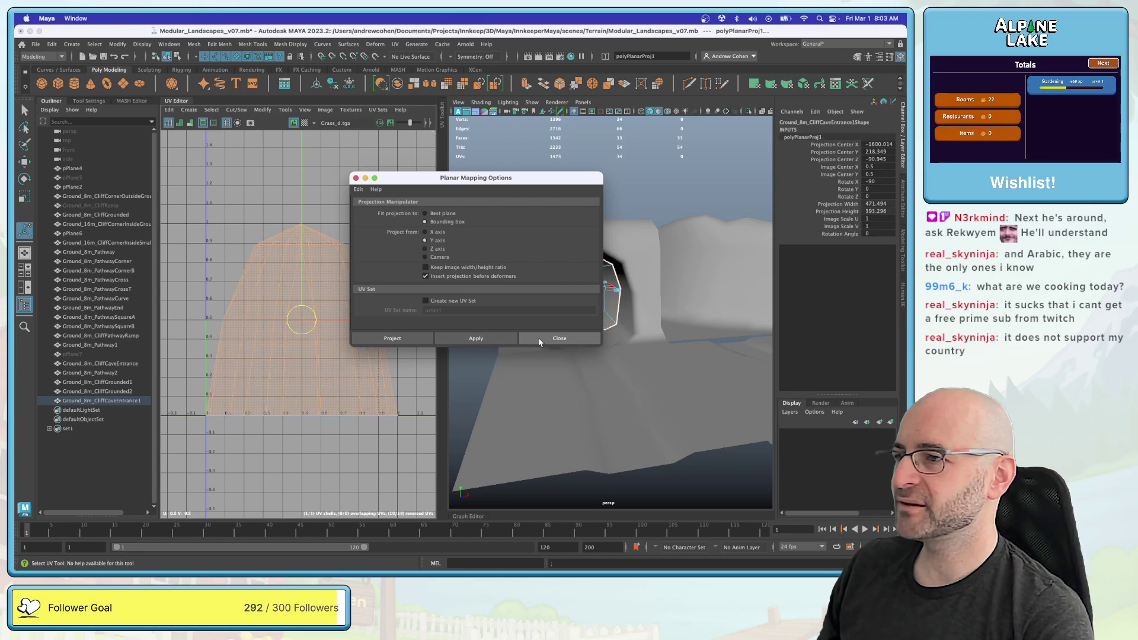
pyautogui.click(524, 342)
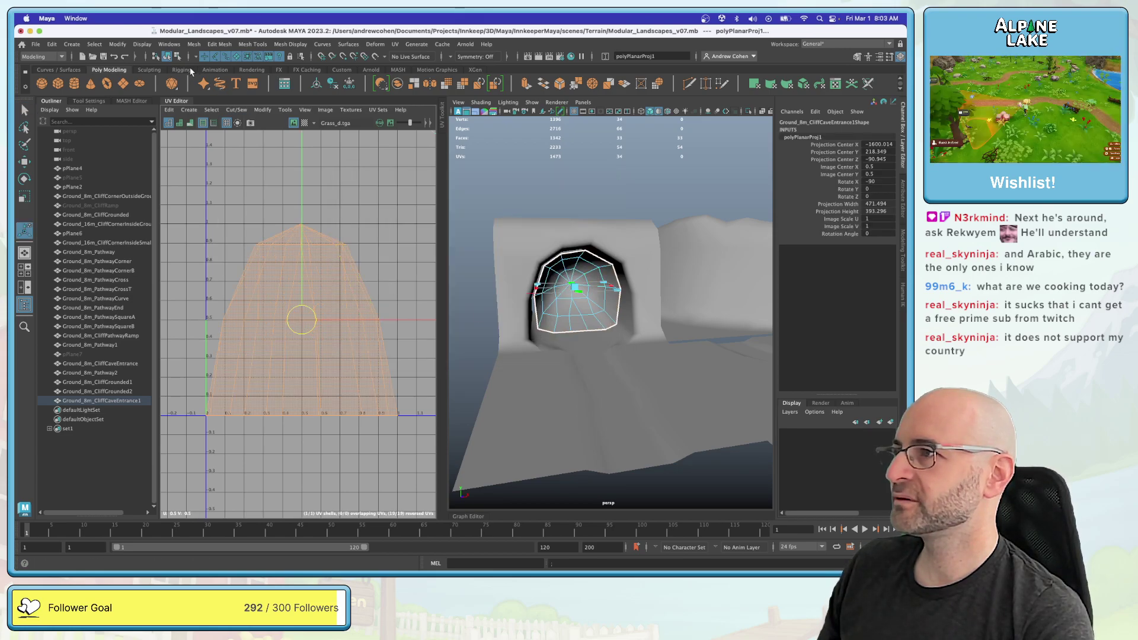
# Step: Reselect the cave interior mesh and pick its dome-shaped UV shell for scaling
pyautogui.click(178, 57)
pyautogui.click(169, 57)
pyautogui.press('q')
pyautogui.click(498, 148)
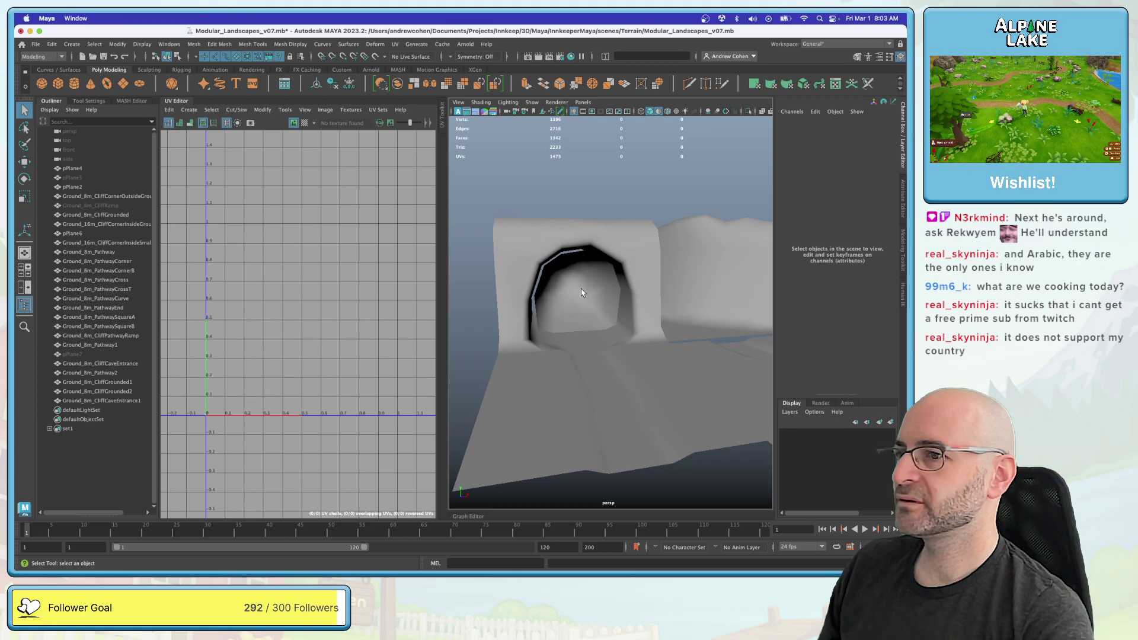
pyautogui.click(580, 291)
pyautogui.moveTo(366, 267); pyautogui.dragTo(330, 254, button='right')
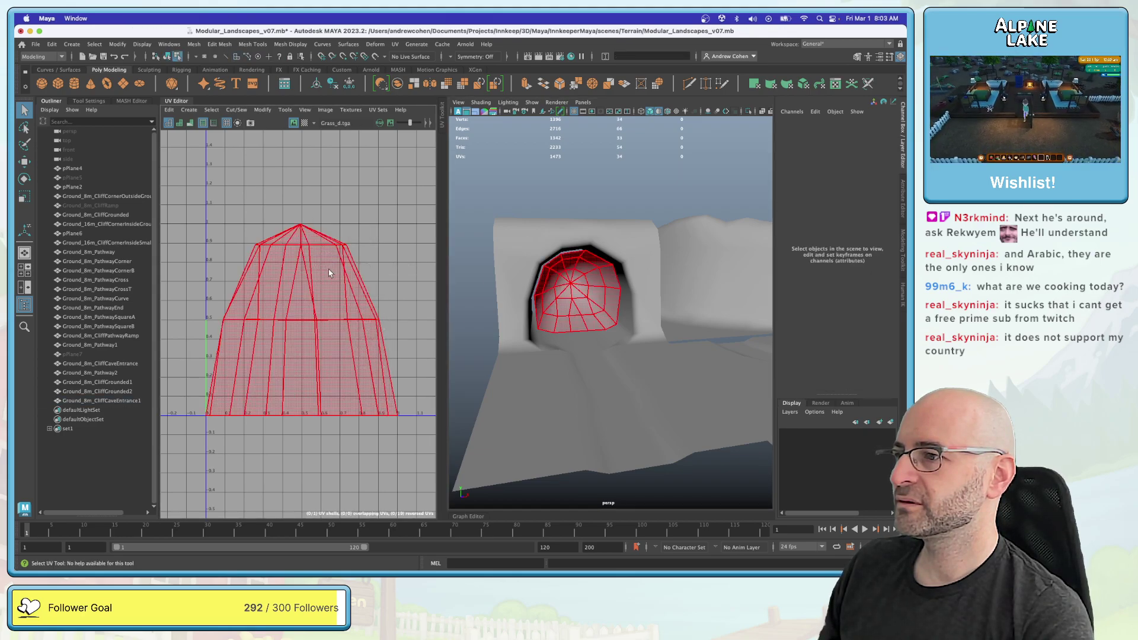
pyautogui.click(330, 274)
pyautogui.press('r')
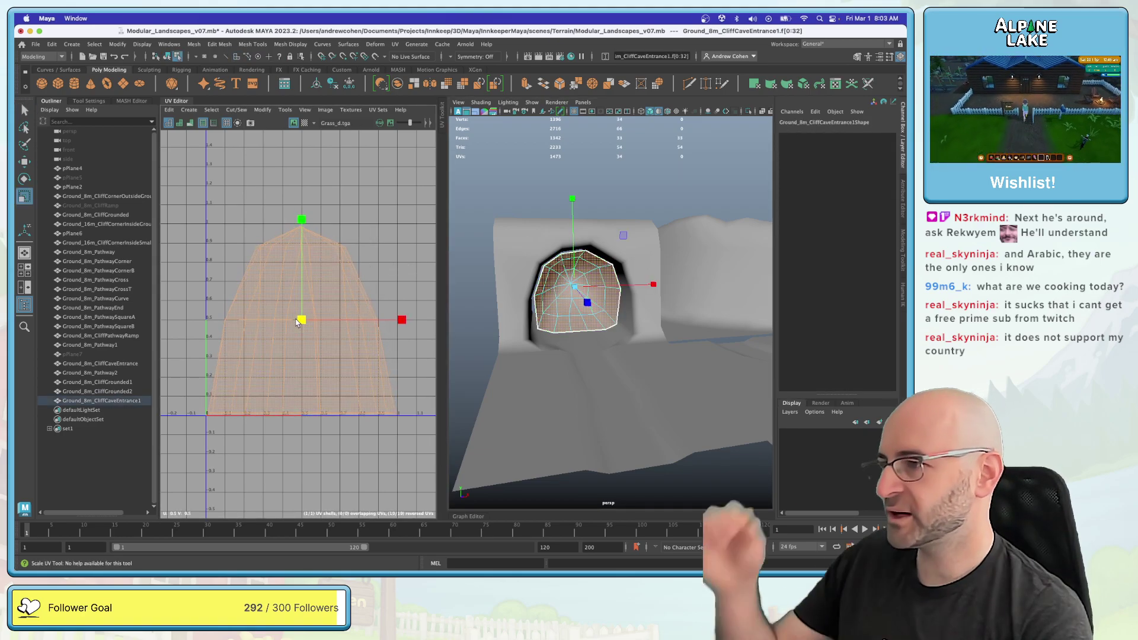
pyautogui.click(167, 58)
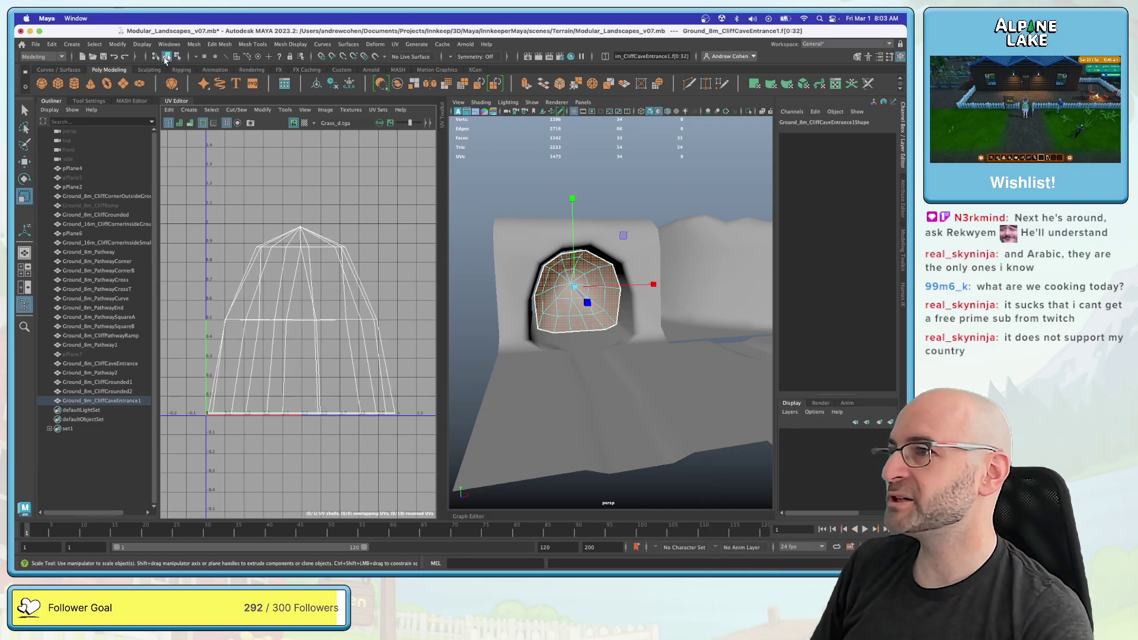
pyautogui.press('q')
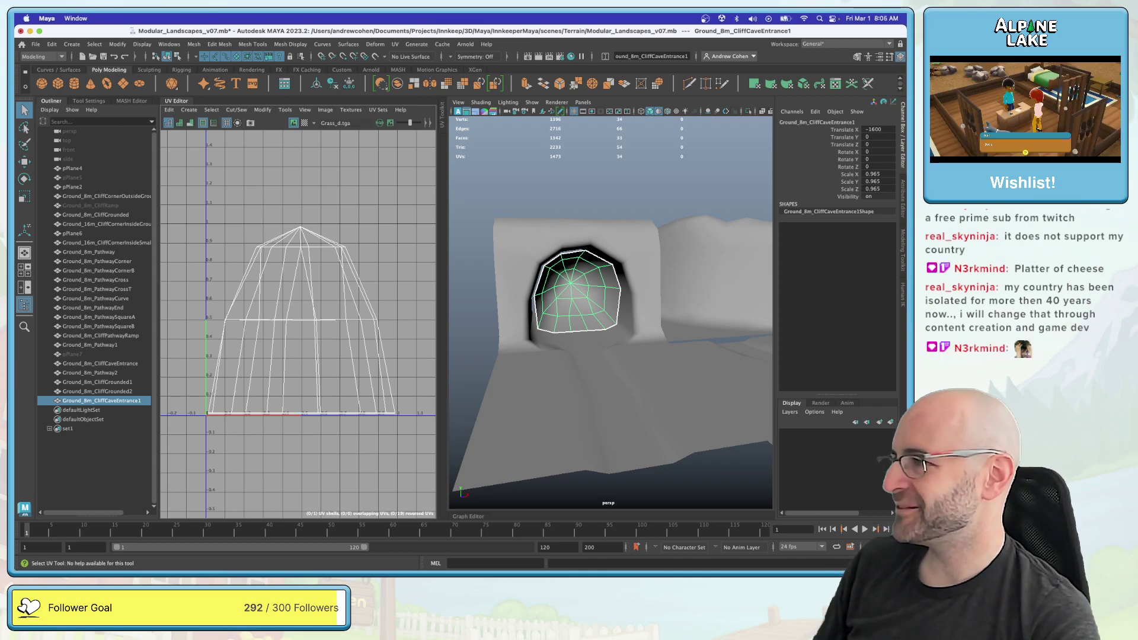
pyautogui.click(618, 159)
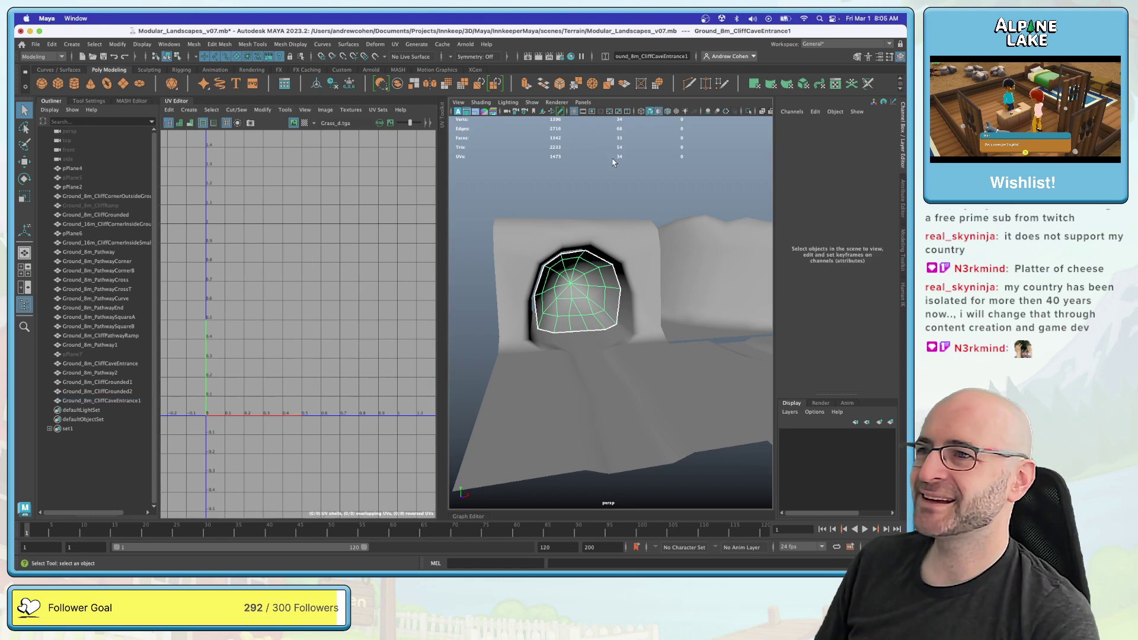
pyautogui.click(593, 280)
pyautogui.click(599, 205)
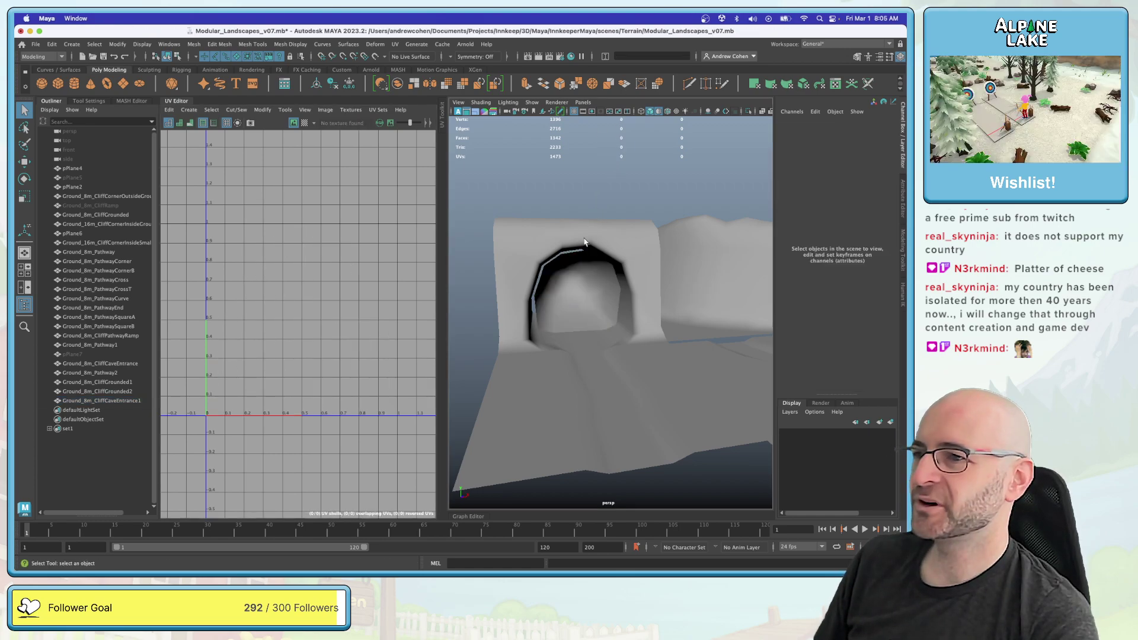
pyautogui.click(590, 249)
pyautogui.moveTo(593, 270)
pyautogui.keyDown('alt'); pyautogui.mouseDown()
pyautogui.moveTo(575, 264)
pyautogui.moveTo(560, 287)
pyautogui.moveTo(593, 270)
pyautogui.mouseUp(); pyautogui.keyUp('alt')
pyautogui.keyDown('shift'); pyautogui.click(578, 273); pyautogui.keyUp('shift')
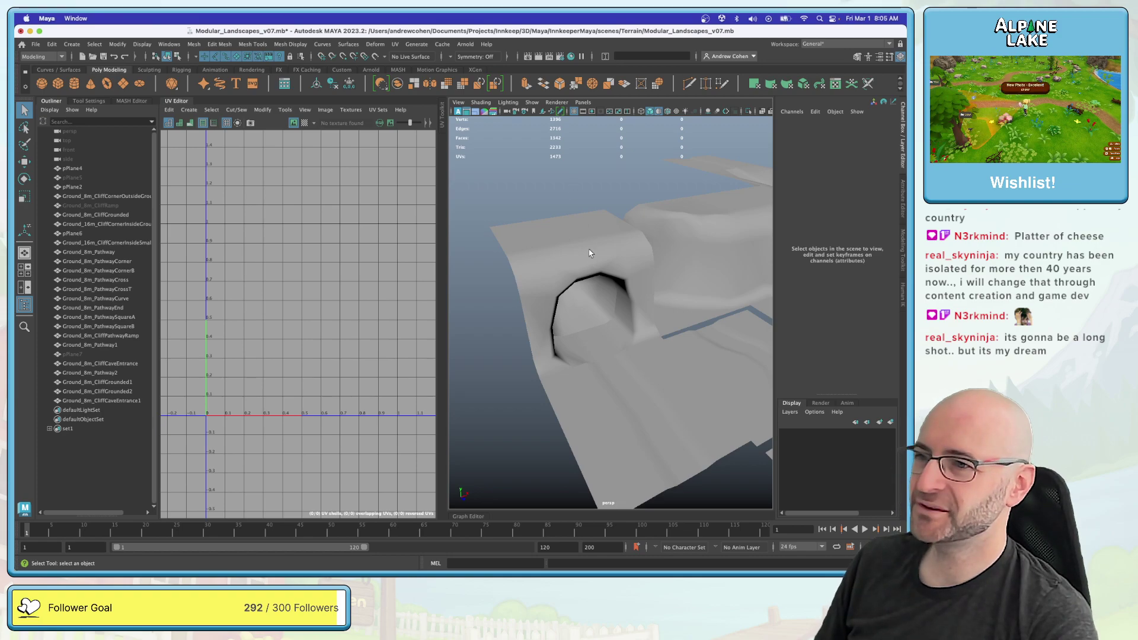
pyautogui.click(600, 320)
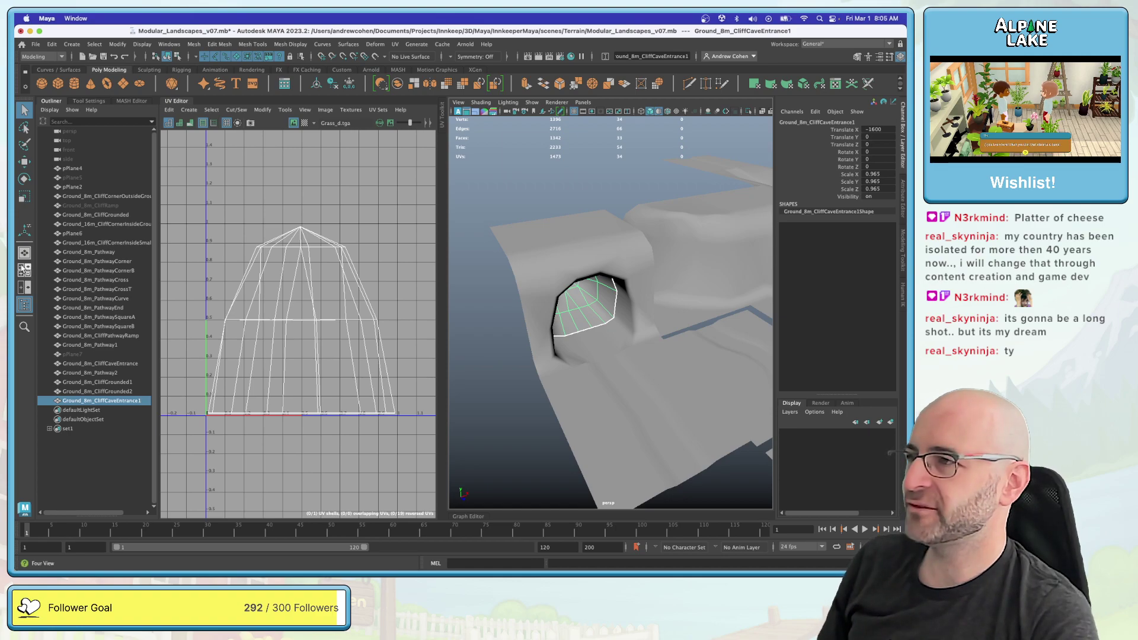
# Step: Reselect the tunnel mesh and change its Outliner name to end in 'DarkenCutout' (Ground_8m_CliffCaveDarkenCutout)
pyautogui.click(538, 186)
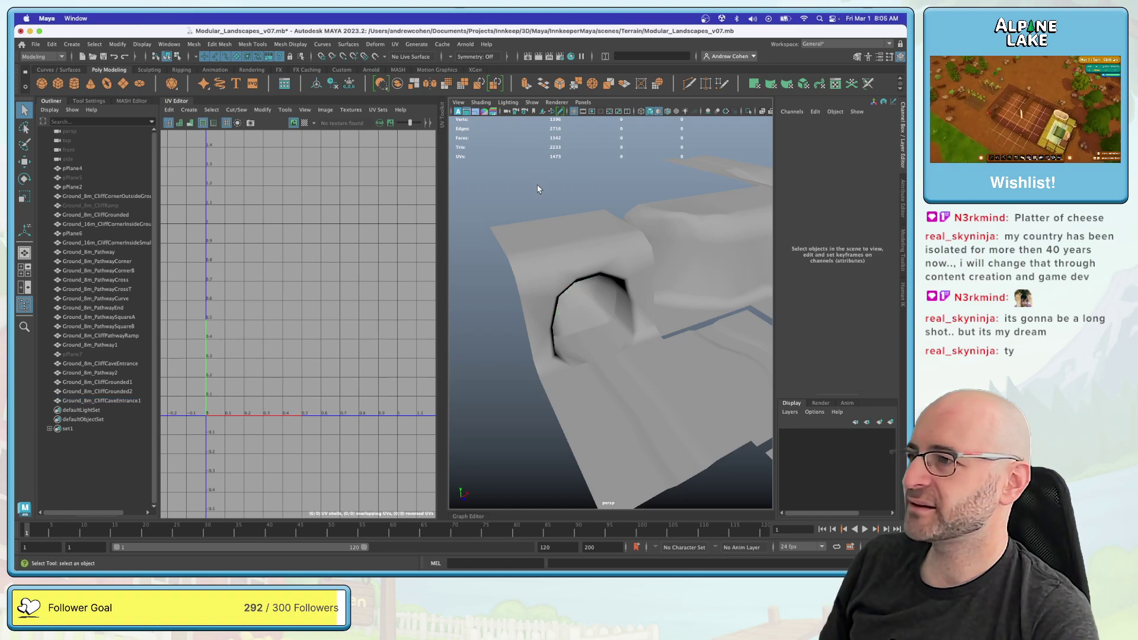
pyautogui.click(574, 325)
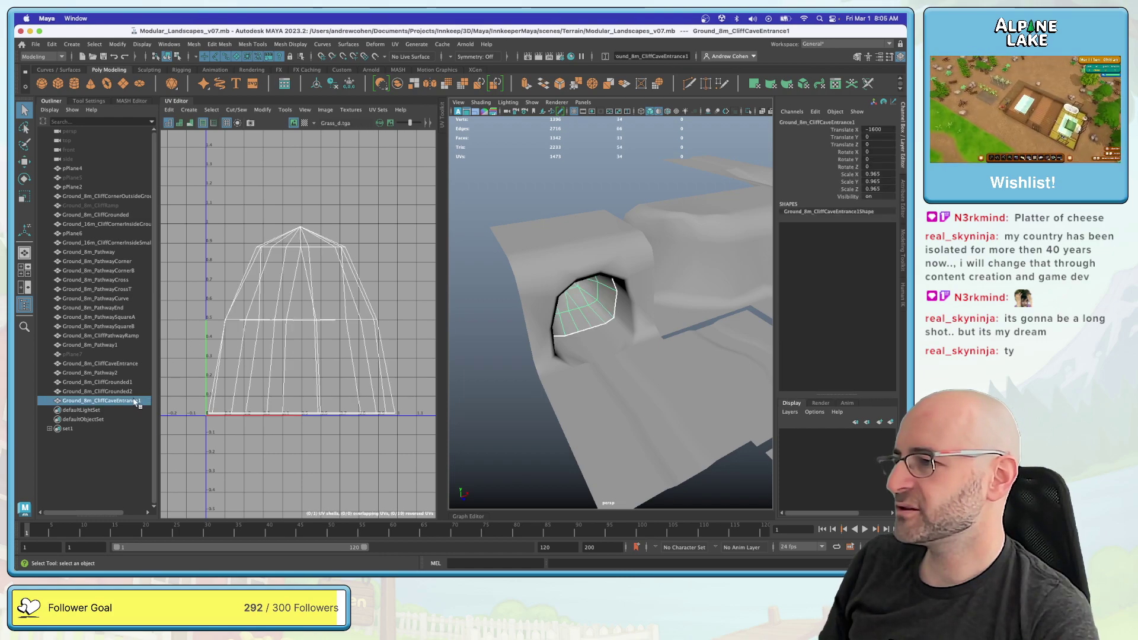
pyautogui.doubleClick(104, 400)
pyautogui.press('End')
pyautogui.press('BackSpace')
pyautogui.press('BackSpace')
pyautogui.press('BackSpace')
pyautogui.press('BackSpace')
pyautogui.press('BackSpace')
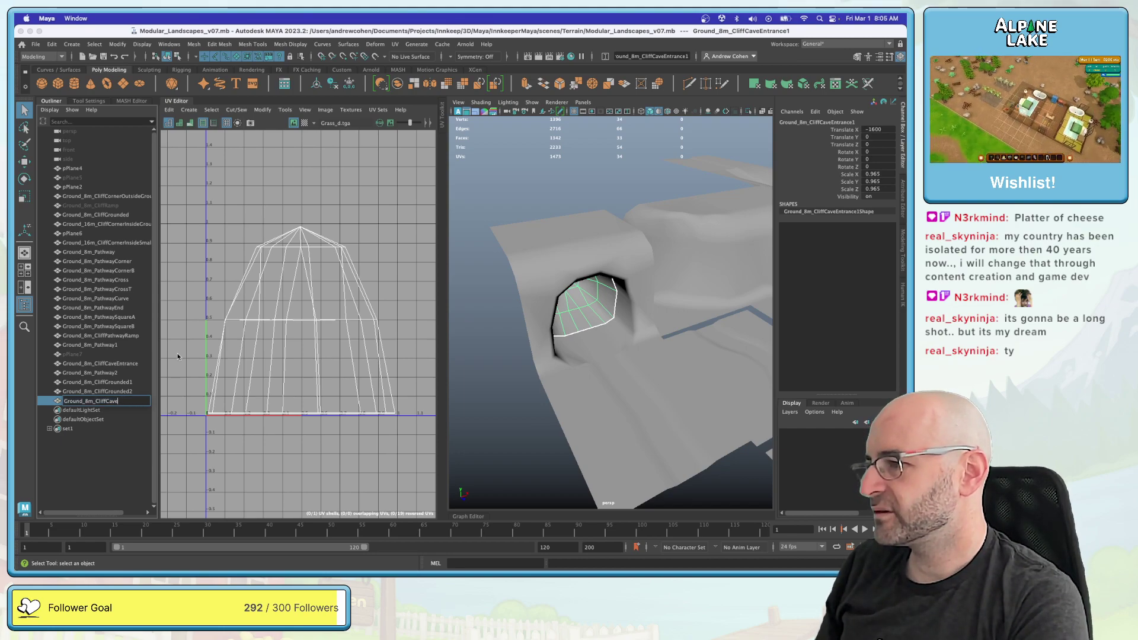
pyautogui.write('DarkenCut')
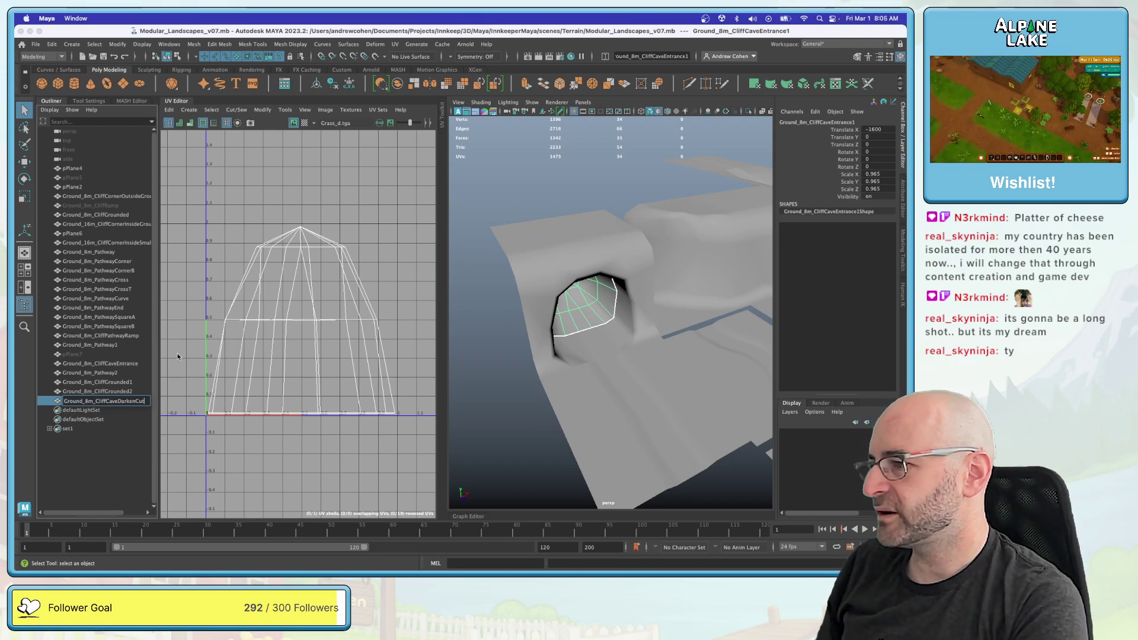
pyautogui.write('out')
pyautogui.press('Return')
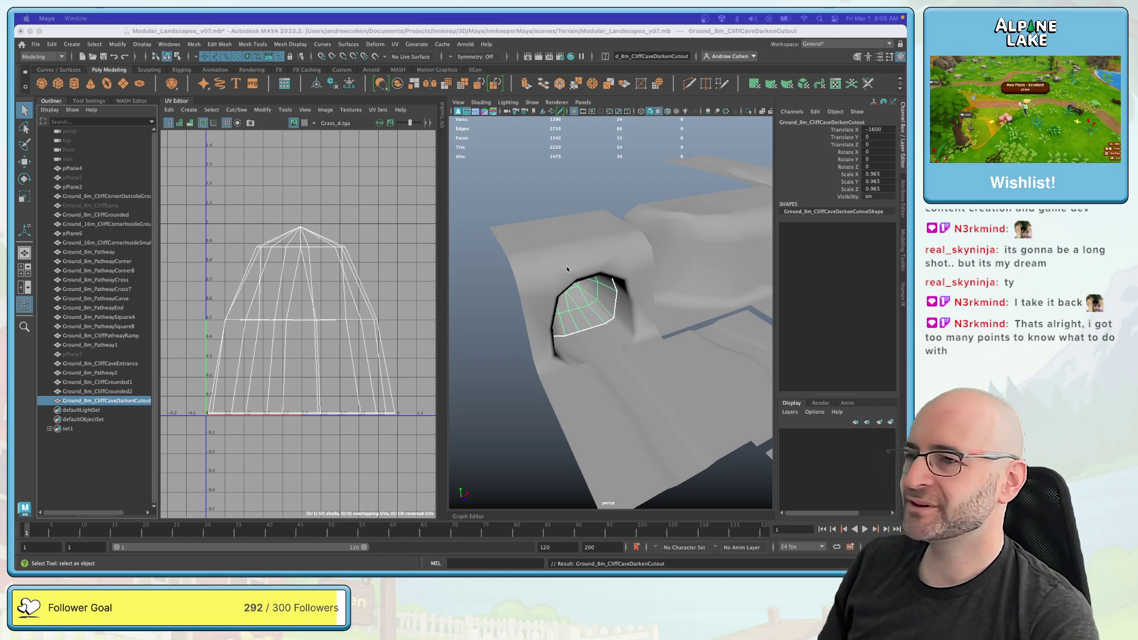
pyautogui.scroll(-5, 563, 269)
pyautogui.keyDown('alt'); pyautogui.moveTo(632, 338); pyautogui.dragTo(583, 290); pyautogui.keyUp('alt')
pyautogui.press('w')
pyautogui.scroll(-3, 609, 302)
# Step: Create an empty group null1 and set its Translate X to 0
pyautogui.click(570, 298)
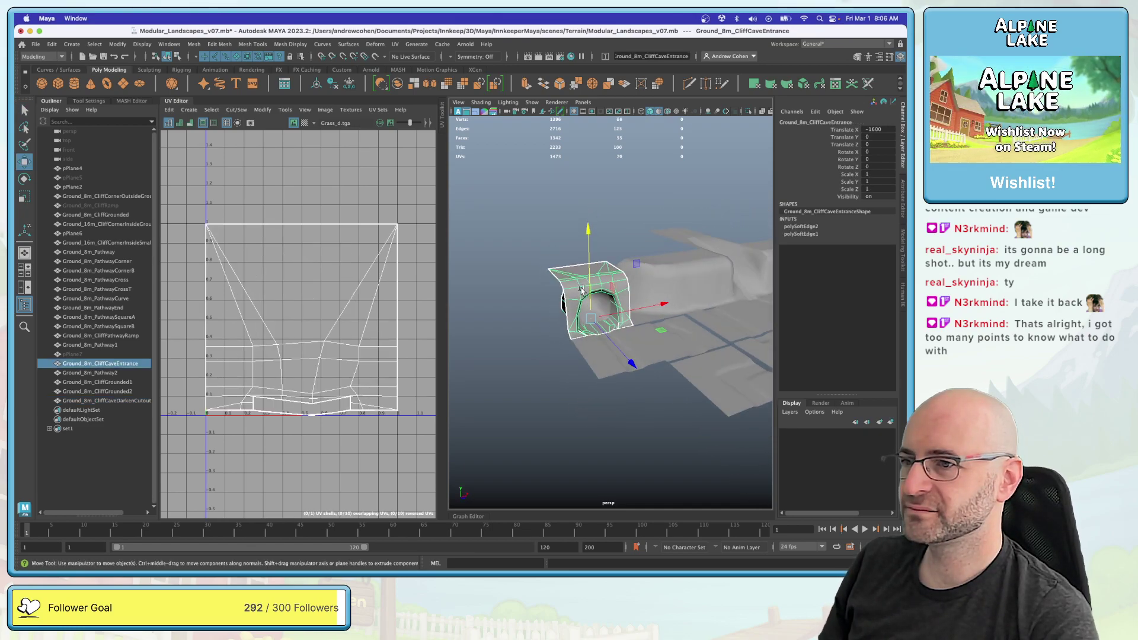
pyautogui.click(529, 287)
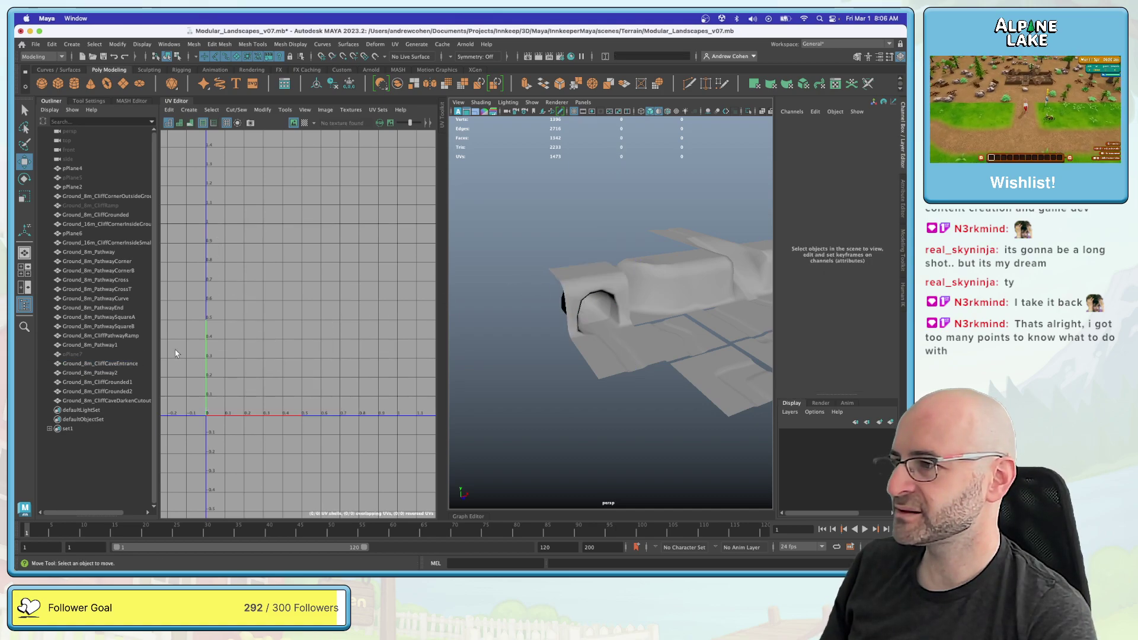
pyautogui.press('super+g')
pyautogui.moveTo(88, 411); pyautogui.dragTo(104, 365)
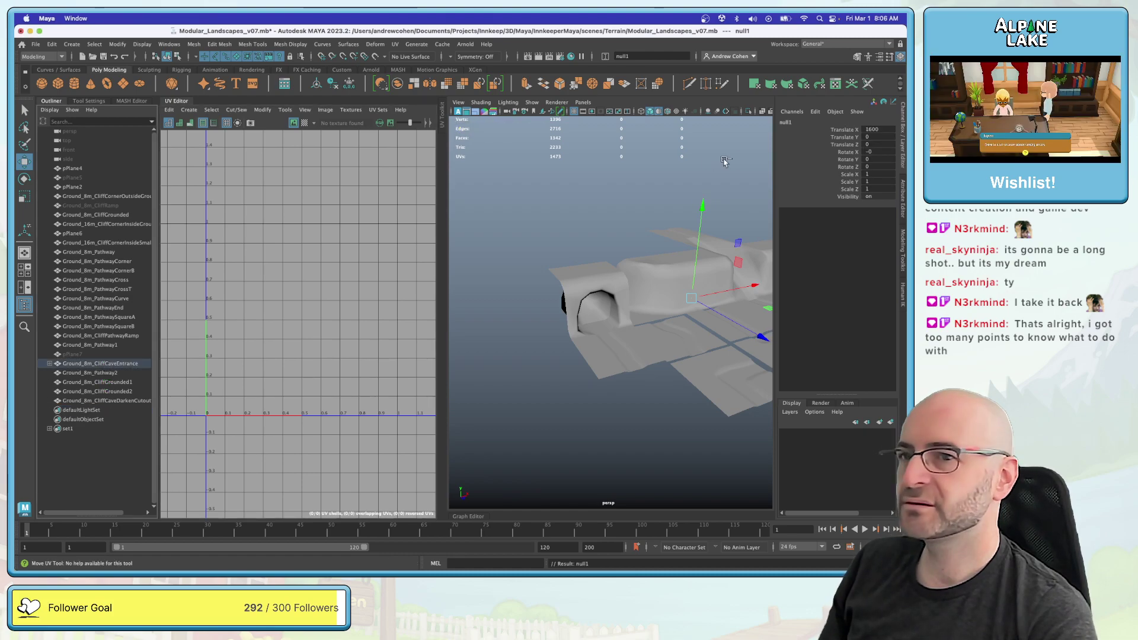
pyautogui.click(886, 129)
pyautogui.write('0')
pyautogui.press('Tab')
pyautogui.press('Tab')
pyautogui.press('Tab')
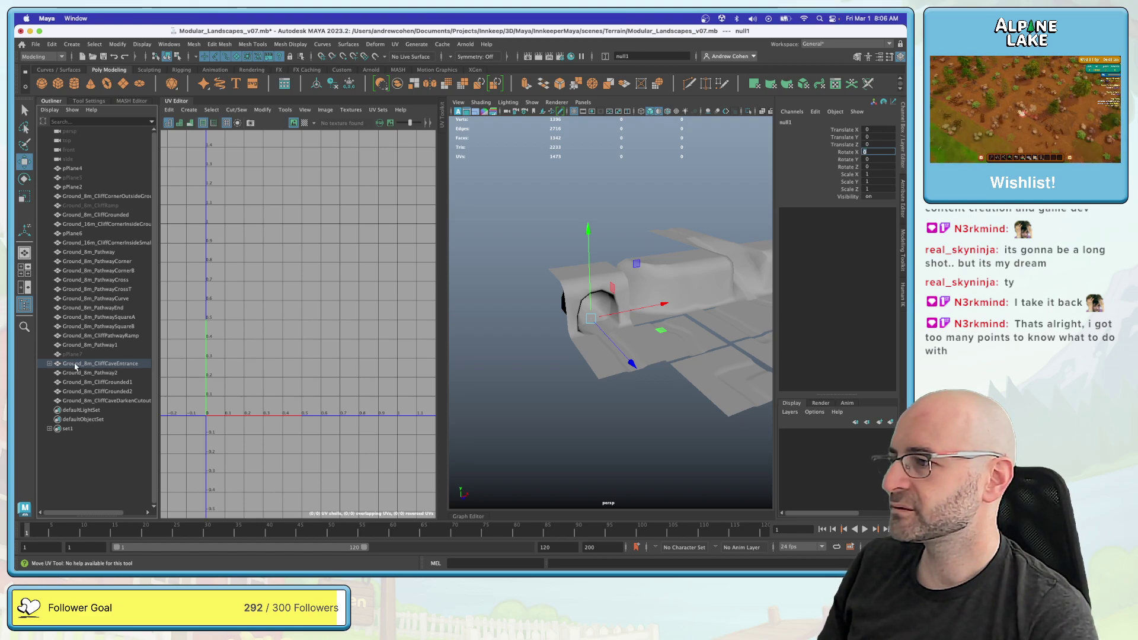
# Step: Unparent null1 to the world and parent Ground_8m_CliffCaveDarkenCutout under it
pyautogui.click(49, 364)
pyautogui.click(95, 374)
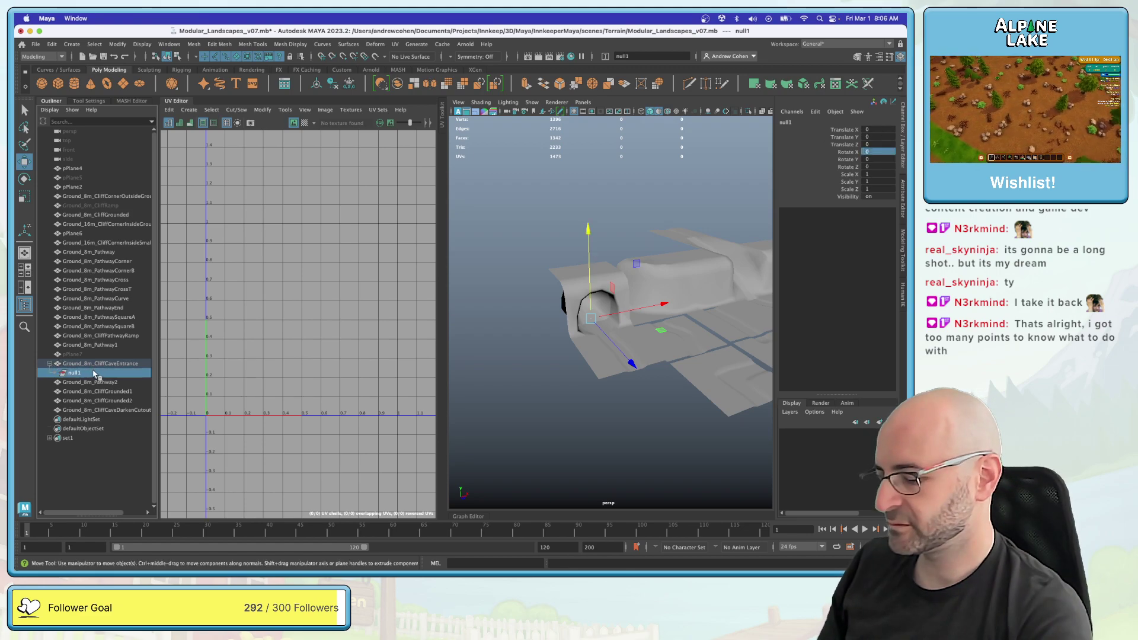
pyautogui.hotkey('shift', 'p')
pyautogui.press('q')
pyautogui.click(98, 402)
pyautogui.moveTo(98, 405); pyautogui.dragTo(95, 411, button='middle')
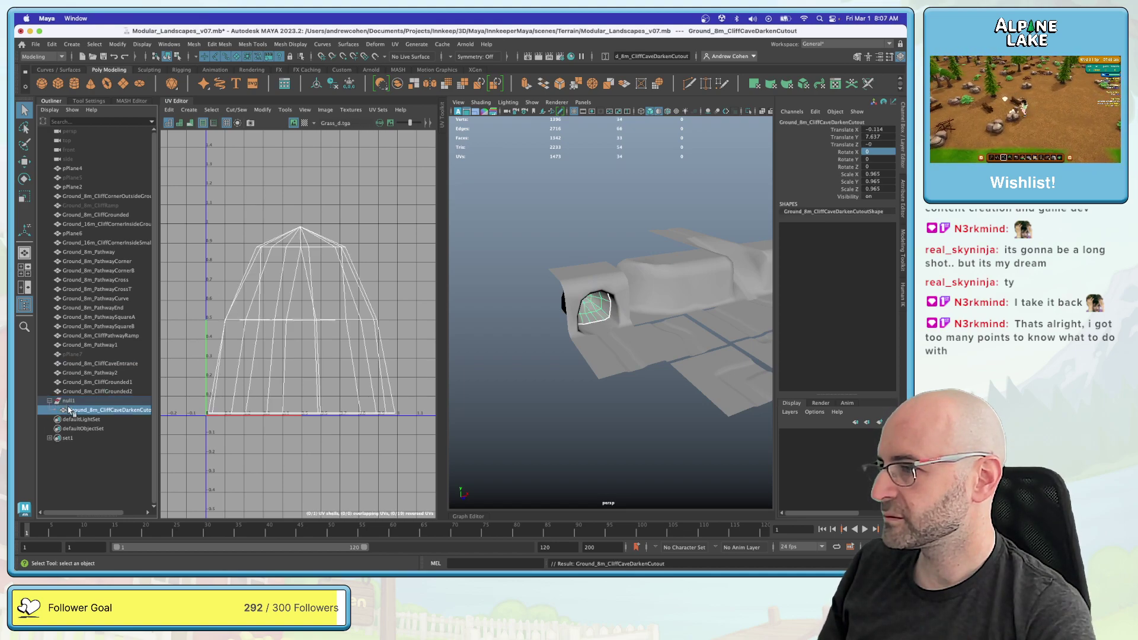
# Step: Freeze the cutout mesh's transforms and check it from inside the cave
pyautogui.hotkey('ctrl', 'f')
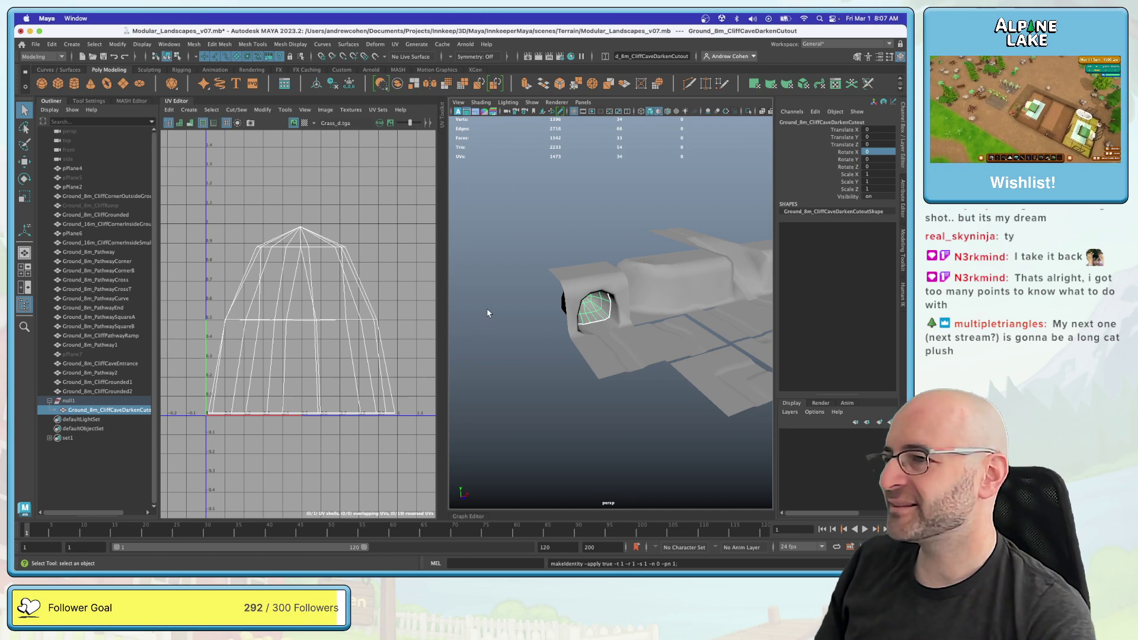
pyautogui.click(521, 298)
pyautogui.click(598, 304)
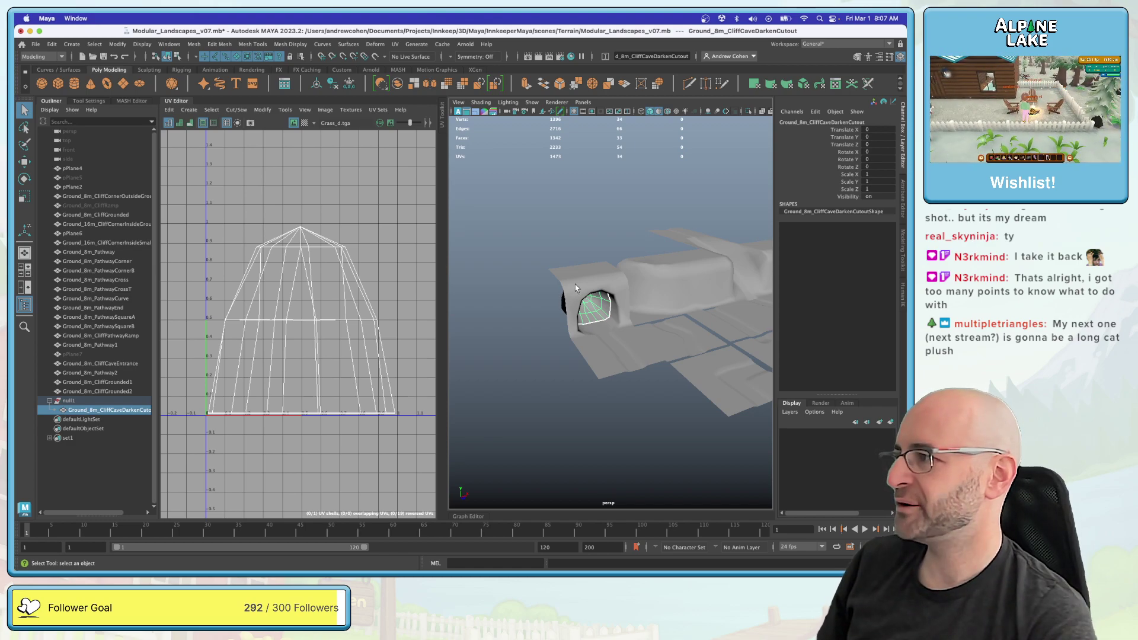
pyautogui.press('w')
pyautogui.keyDown('alt'); pyautogui.moveTo(556, 298); pyautogui.dragTo(643, 335, button='right'); pyautogui.keyUp('alt')
pyautogui.keyDown('alt'); pyautogui.moveTo(643, 335); pyautogui.dragTo(629, 312); pyautogui.keyUp('alt')
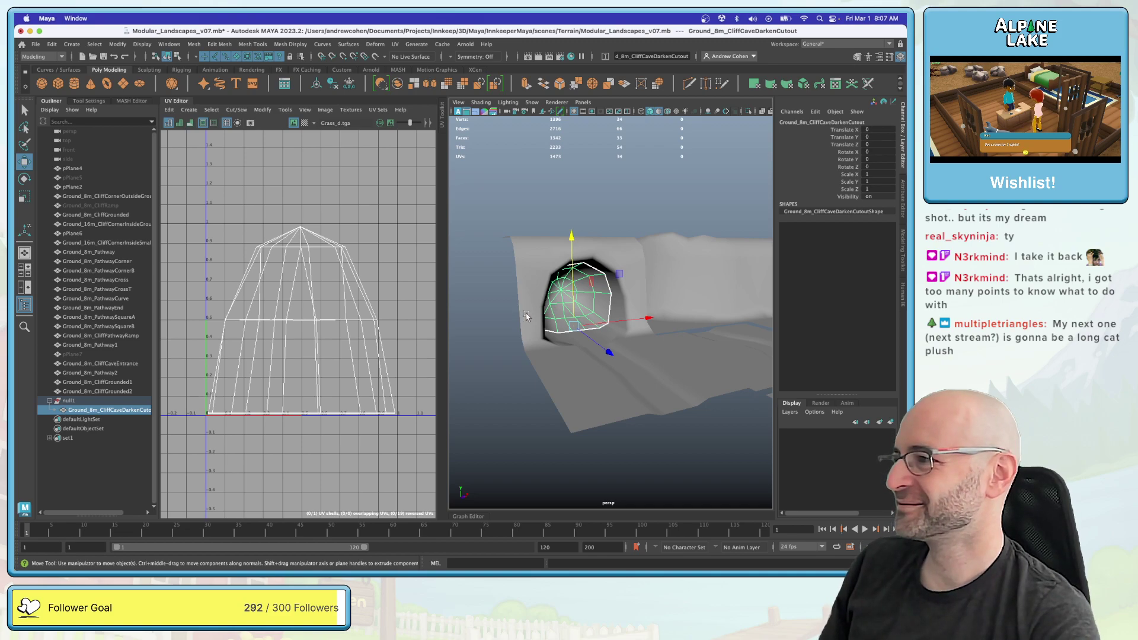
pyautogui.press('q')
pyautogui.click(594, 213)
pyautogui.click(594, 288)
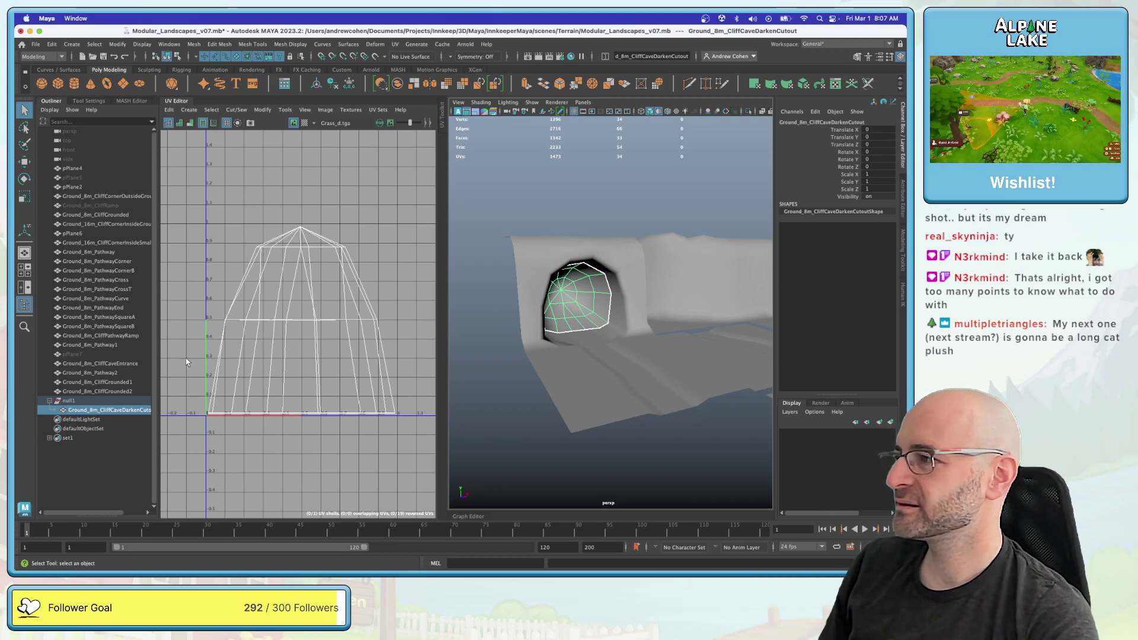
# Step: Bring the Chrome window with the video over Maya and play it
pyautogui.press('super+Tab')
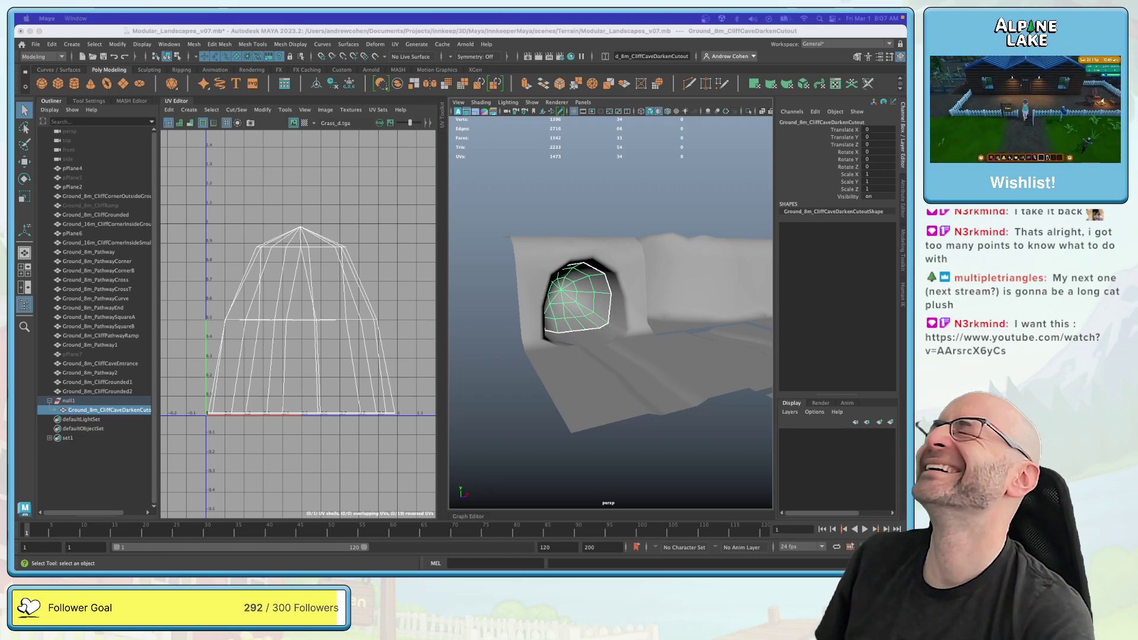
pyautogui.moveTo(905, 148); pyautogui.dragTo(221, 88)
pyautogui.click(309, 250)
pyautogui.click(309, 252)
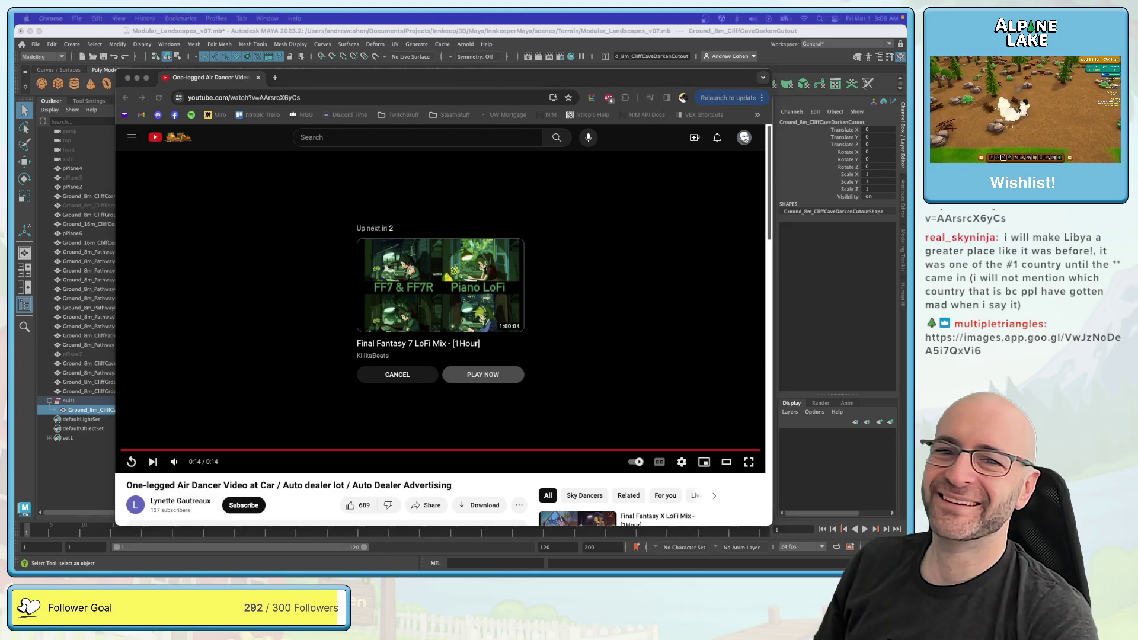
# Step: Browse the long cat pillow plush image result, close the lofi tab, then close Chrome
pyautogui.moveTo(906, 87); pyautogui.dragTo(416, 84)
pyautogui.click(259, 77)
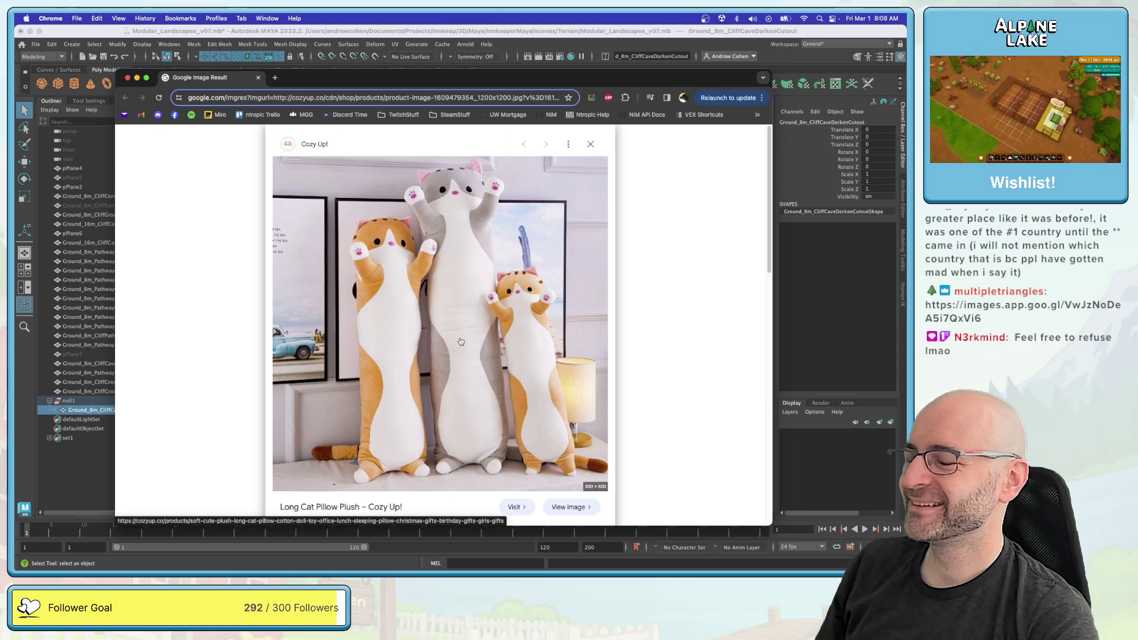
pyautogui.scroll(-3, 453, 308)
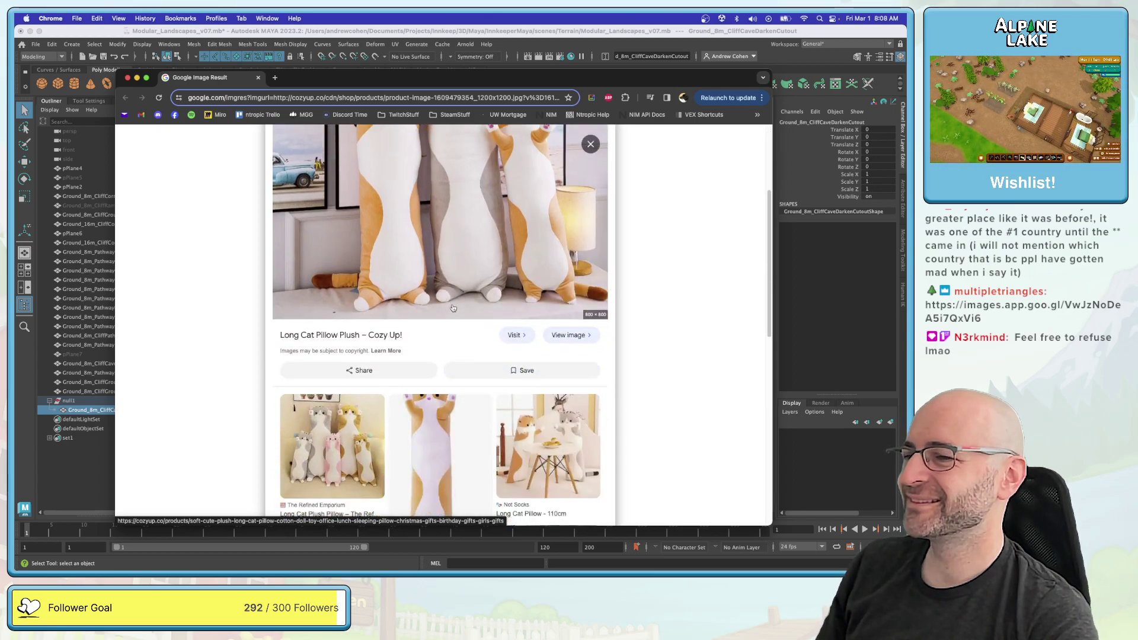
pyautogui.scroll(-3, 452, 307)
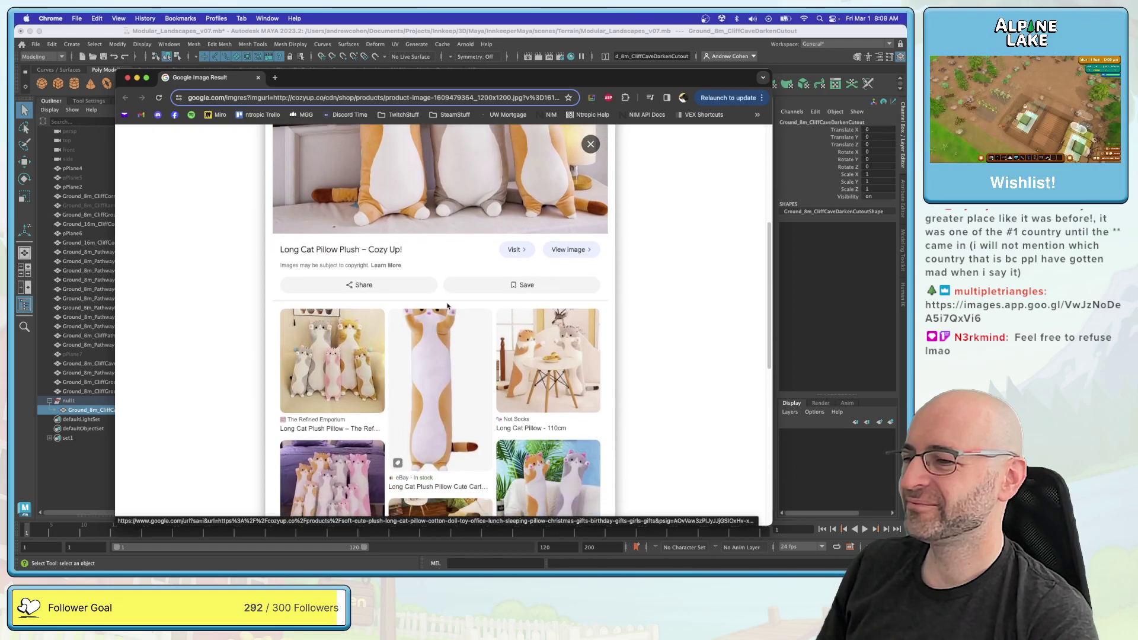
pyautogui.scroll(-2, 448, 307)
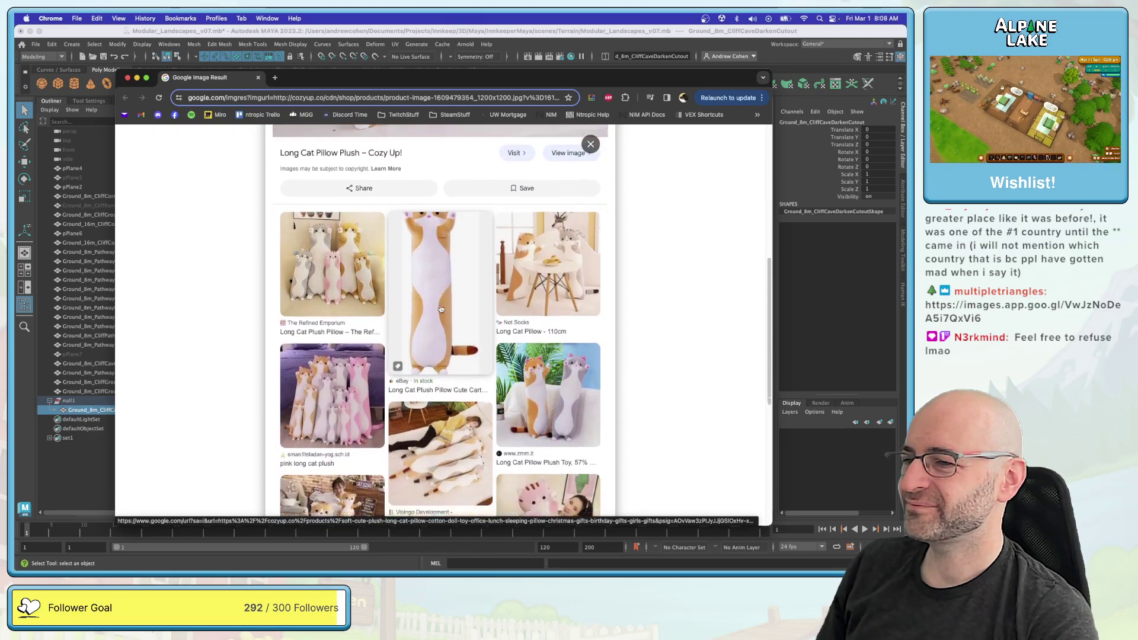
pyautogui.scroll(3, 454, 333)
pyautogui.scroll(4, 454, 333)
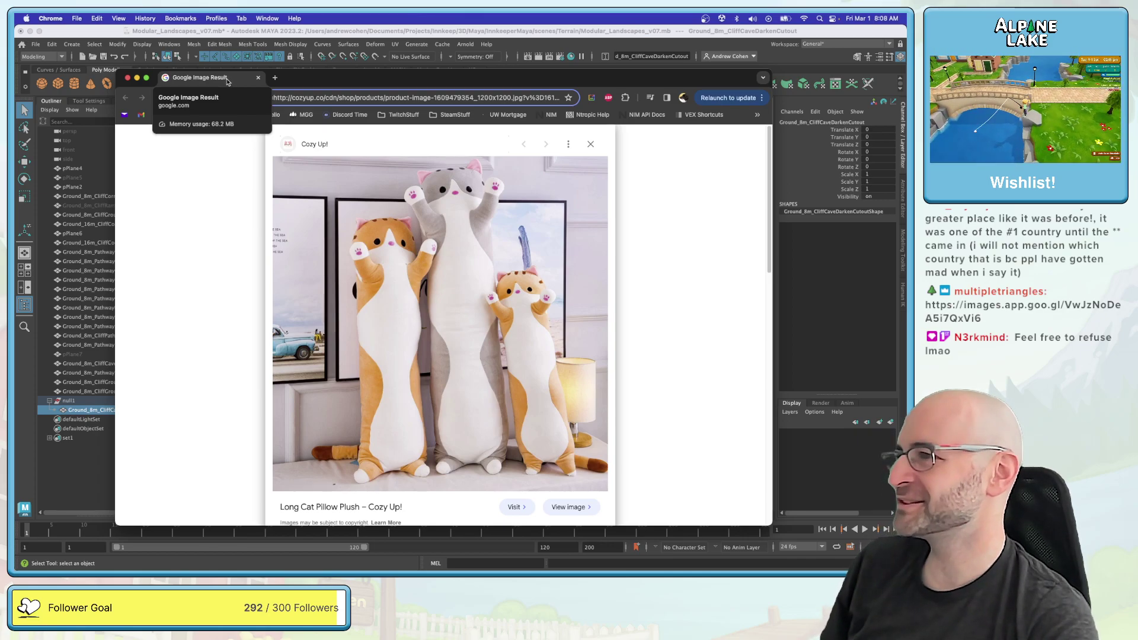
pyautogui.press('super+w')
pyautogui.click(523, 187)
# Step: Save the Maya scene and select the cave cutout mesh
pyautogui.press('super+s')
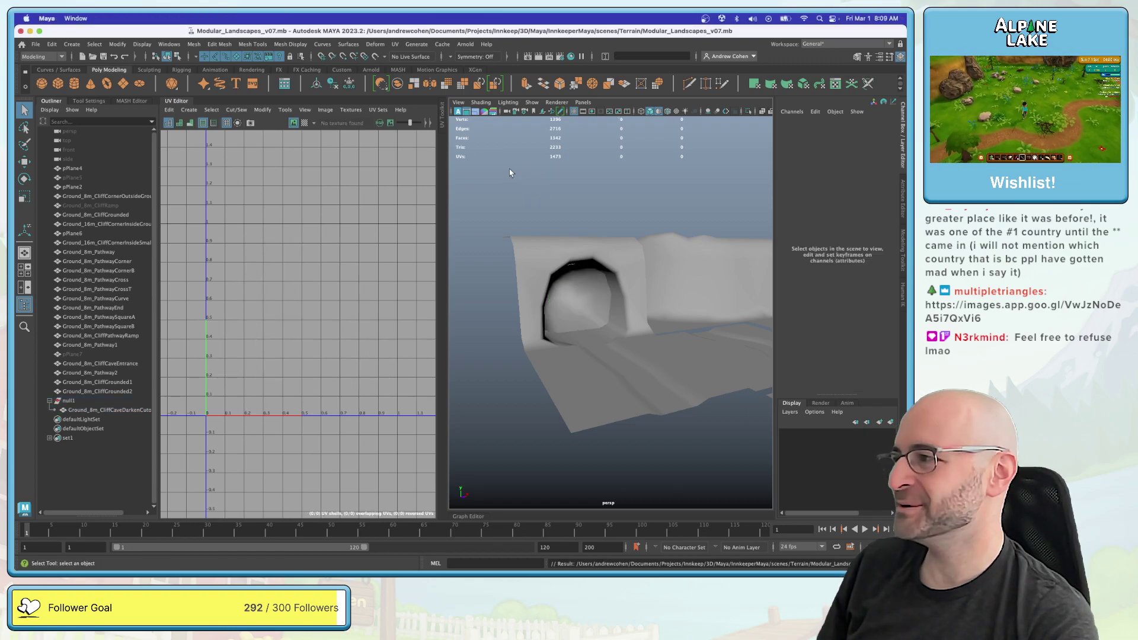
pyautogui.keyDown('alt'); pyautogui.moveTo(545, 192); pyautogui.dragTo(574, 290); pyautogui.keyUp('alt')
pyautogui.click(574, 292)
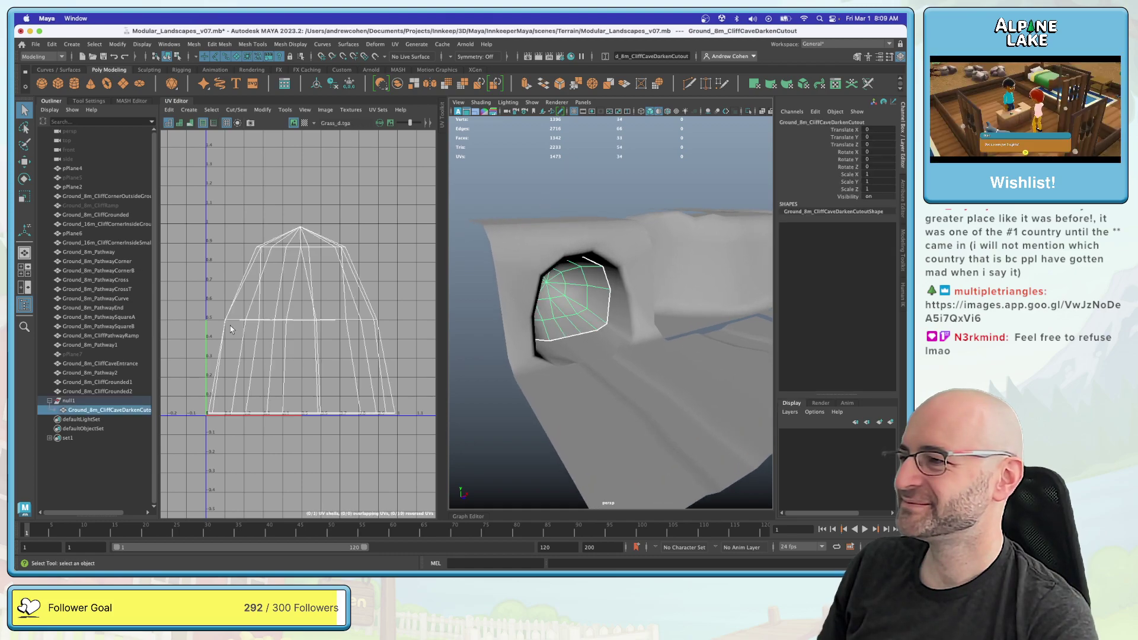
# Step: Rename null1 to Ground_8m_CliffCaveDarkenCutout_GRP using the cutout mesh's copied name
pyautogui.doubleClick(76, 409)
pyautogui.press('super+c')
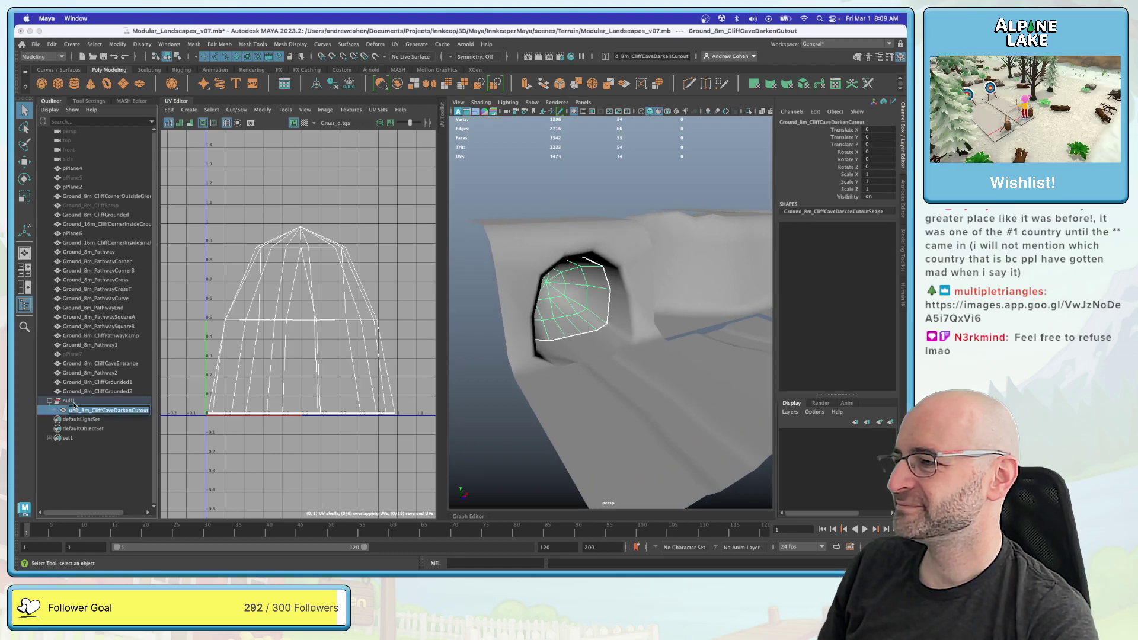
pyautogui.doubleClick(73, 403)
pyautogui.press('super+v')
pyautogui.write('_GRP')
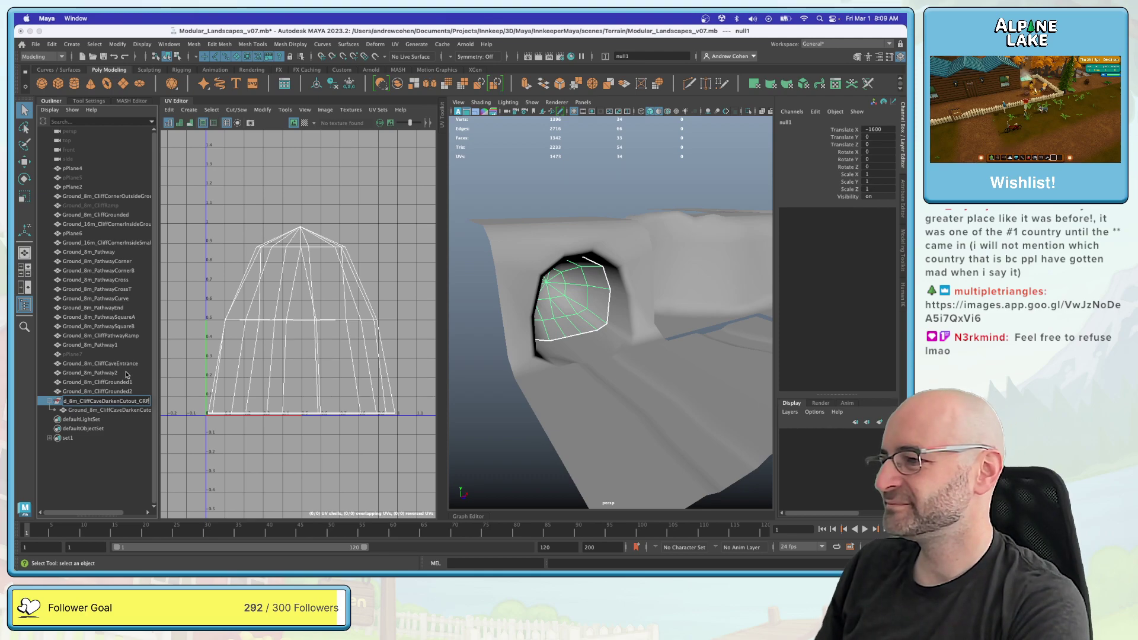
pyautogui.press('Return')
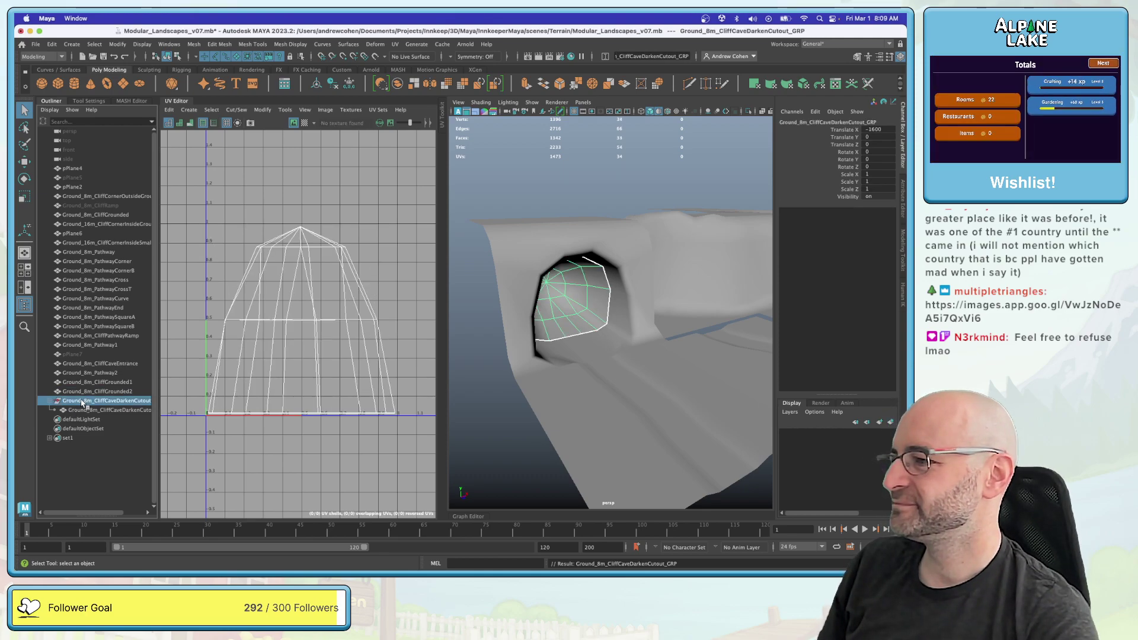
pyautogui.click(36, 44)
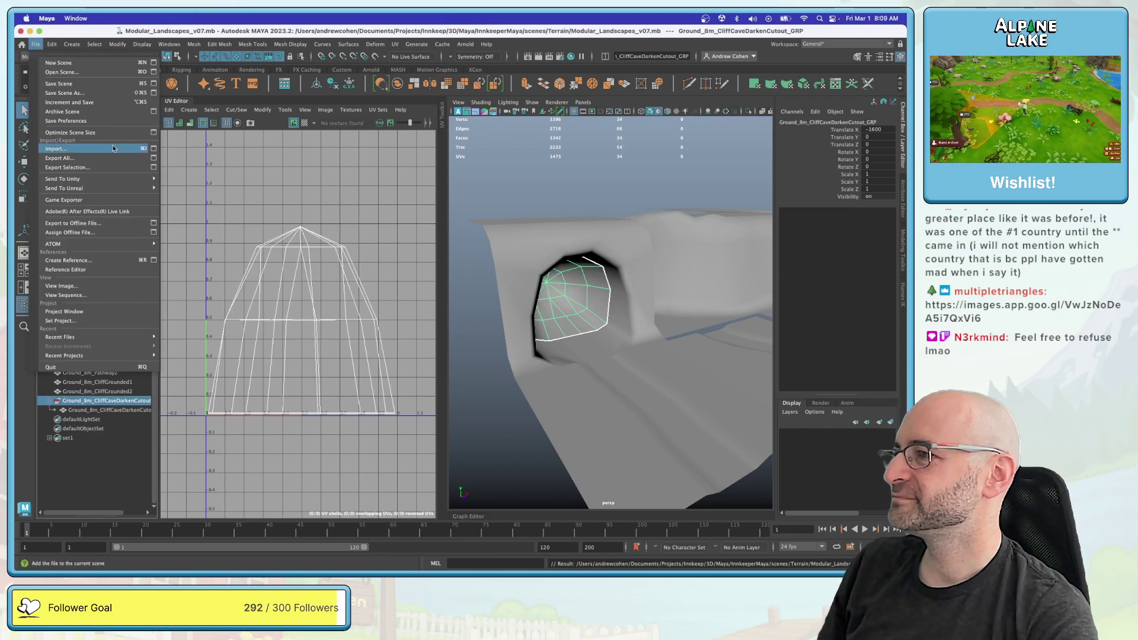
# Step: Export the selected group to ModularSets/SmoothCliffs as Ground_8m_CliffCaveDarkenCutout.fbx
pyautogui.click(187, 190)
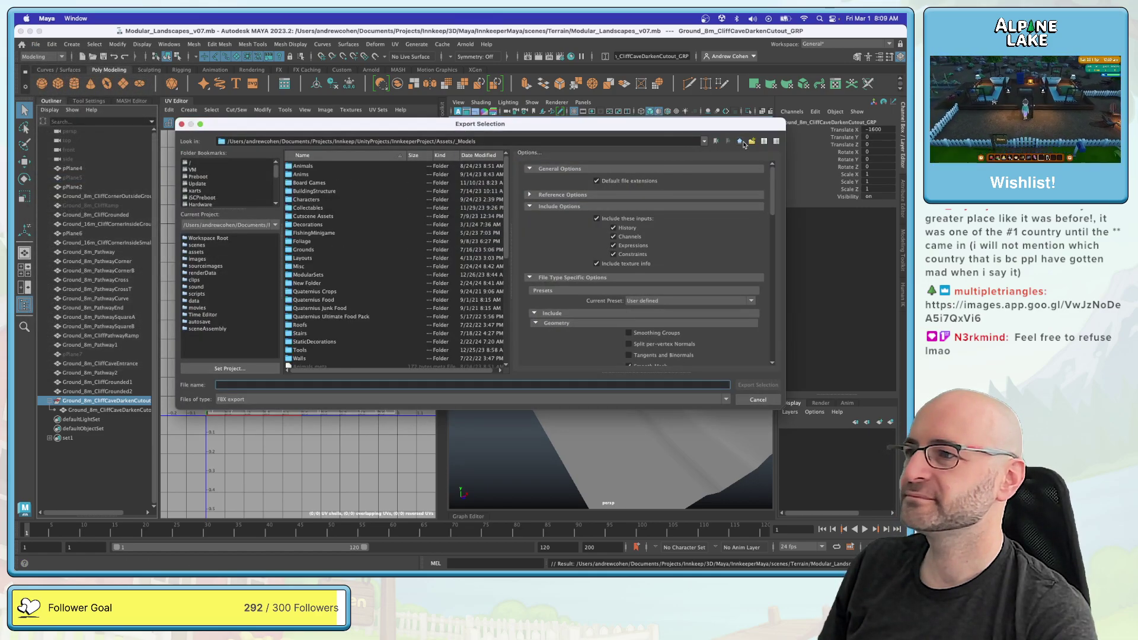
pyautogui.doubleClick(314, 274)
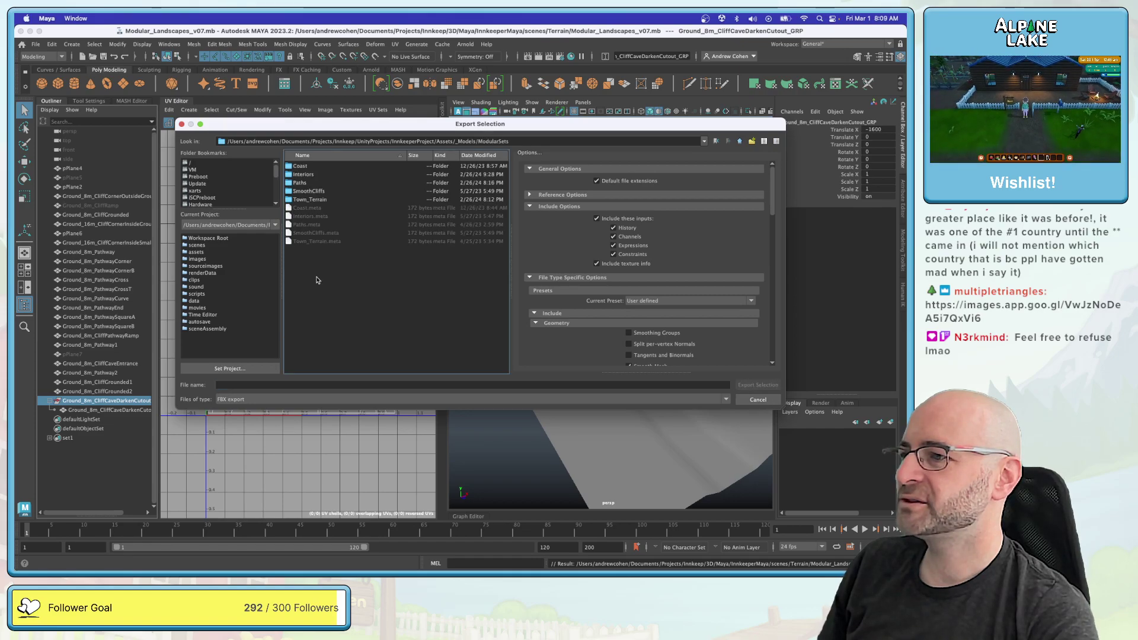
pyautogui.doubleClick(308, 191)
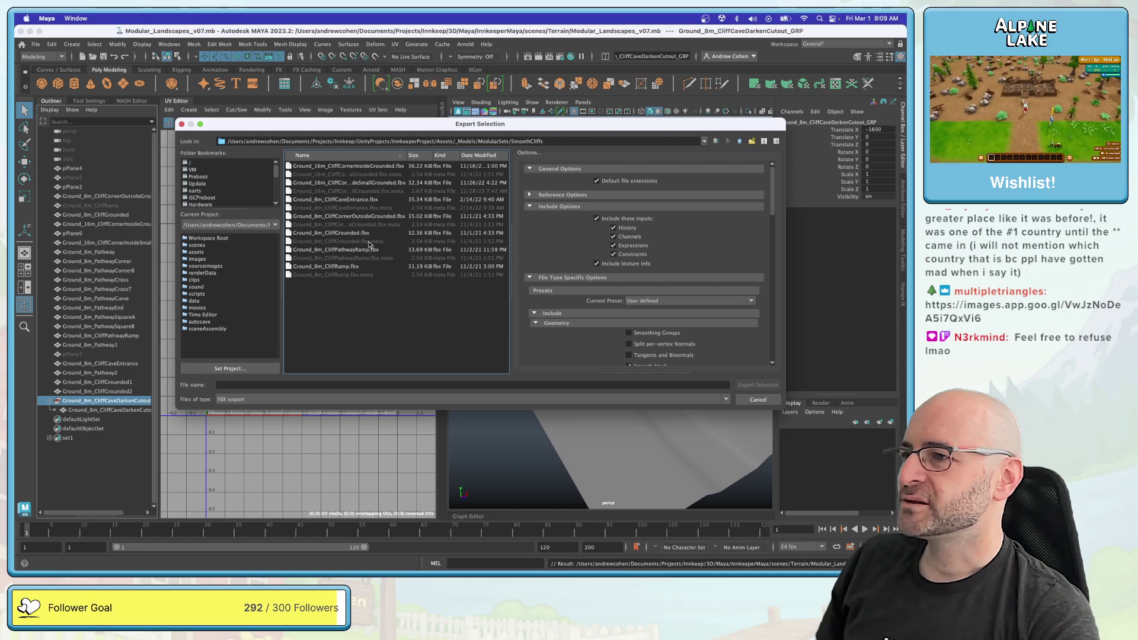
pyautogui.moveTo(511, 336); pyautogui.dragTo(544, 330)
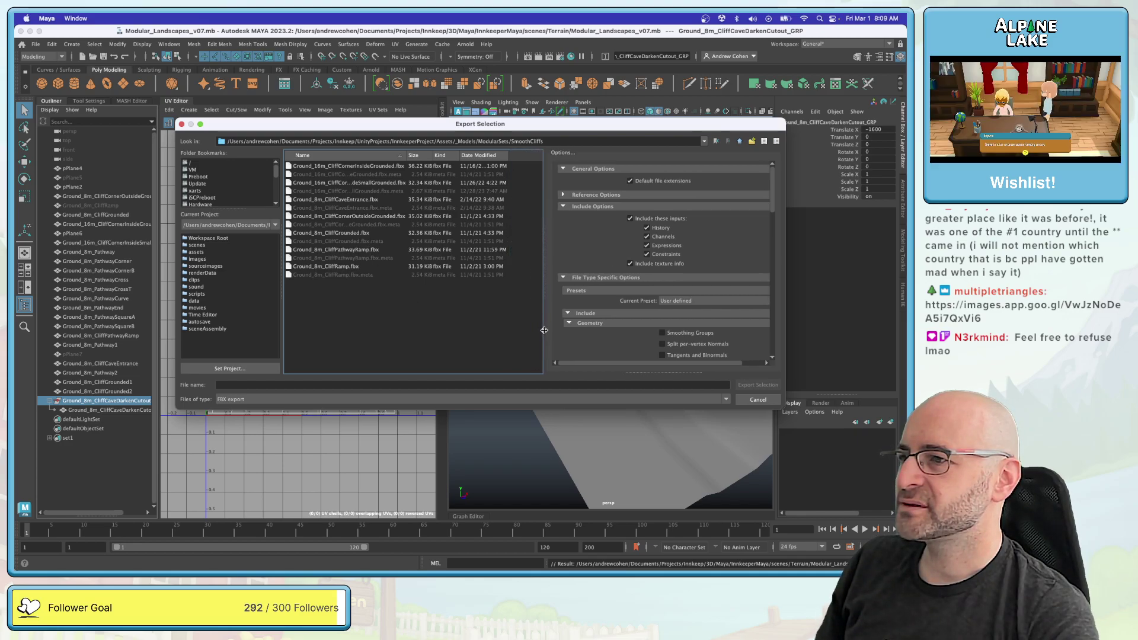
pyautogui.moveTo(408, 155); pyautogui.dragTo(451, 160)
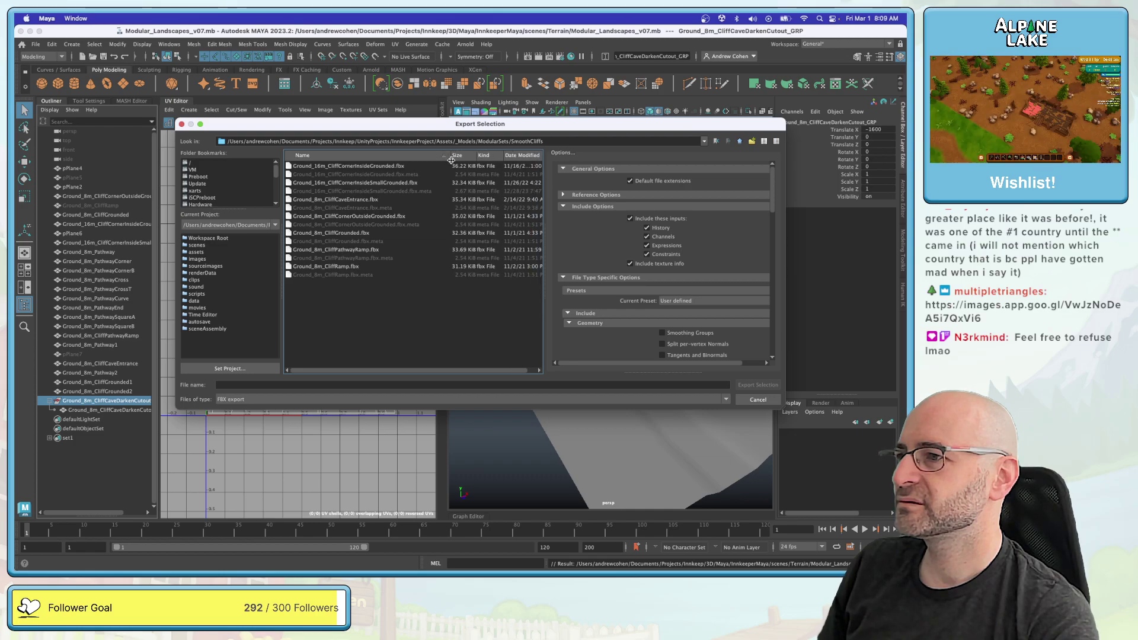
pyautogui.click(348, 199)
pyautogui.click(292, 386)
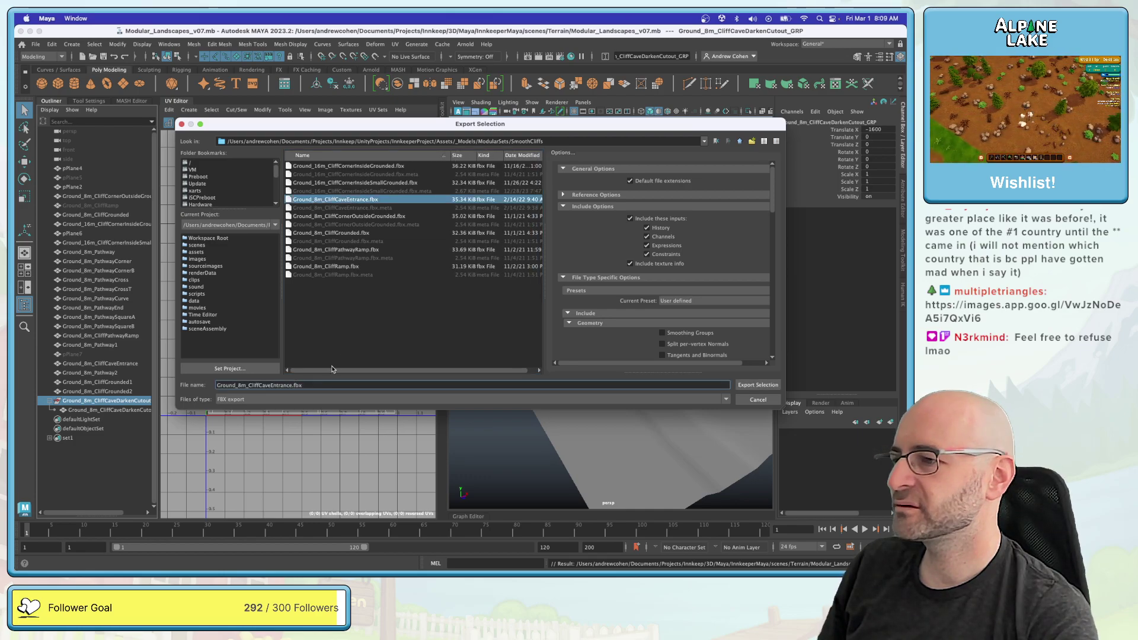
pyautogui.press('BackSpace')
pyautogui.press('BackSpace')
pyautogui.press('BackSpace')
pyautogui.press('BackSpace')
pyautogui.press('BackSpace')
pyautogui.press('BackSpace')
pyautogui.press('BackSpace')
pyautogui.press('BackSpace')
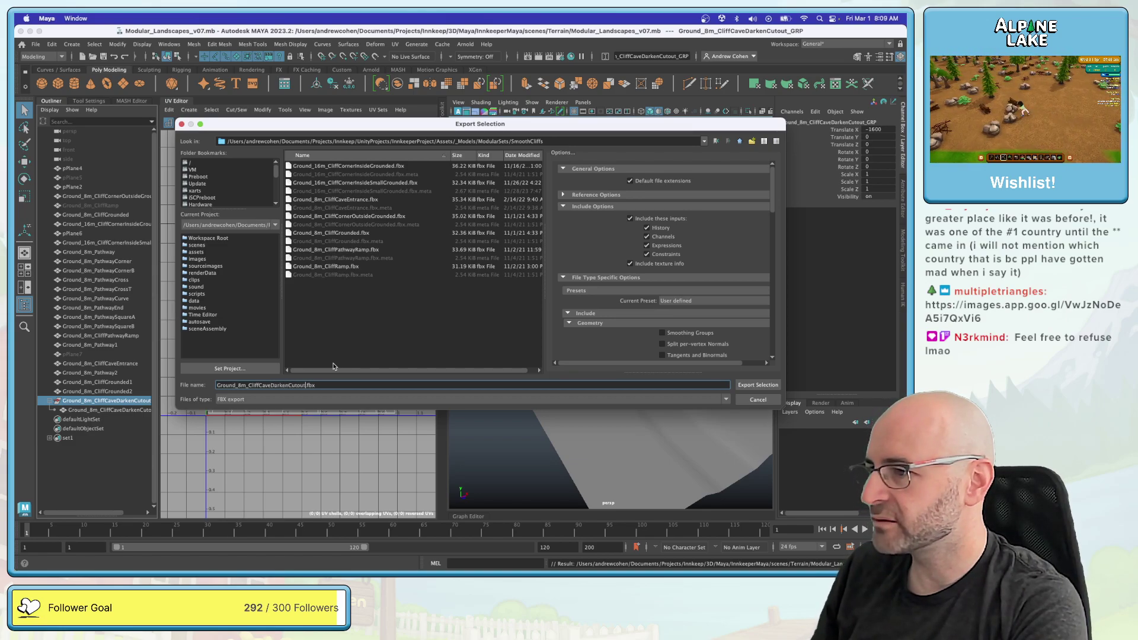
pyautogui.press('Return')
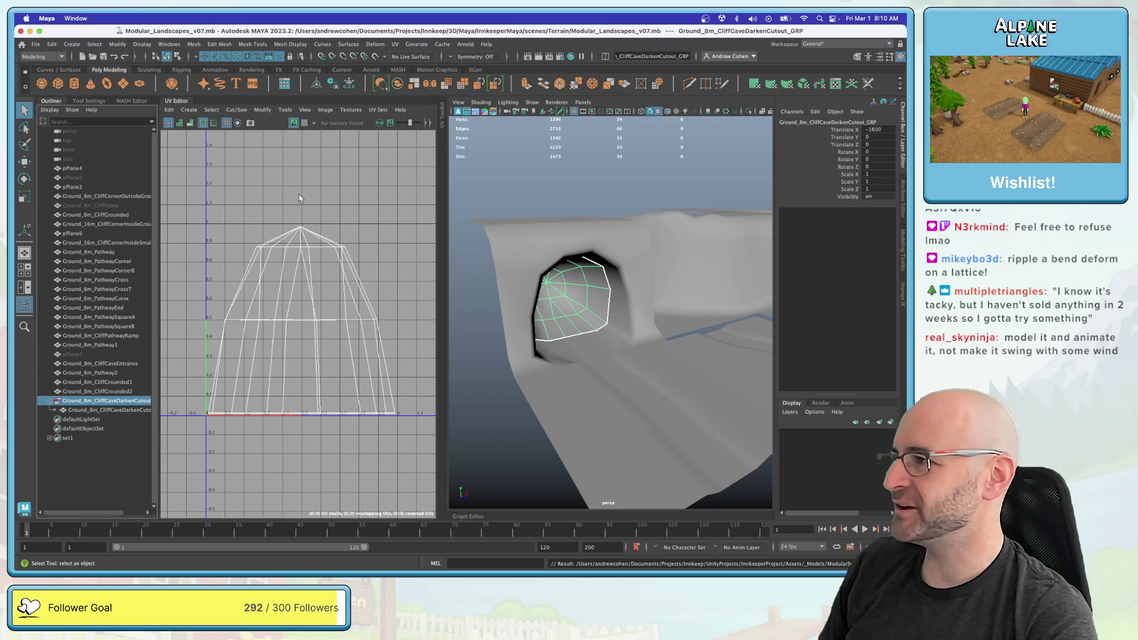
# Step: Deselect, then reselect the cave darken cutout mesh, and switch to the Unity editor
pyautogui.click(503, 169)
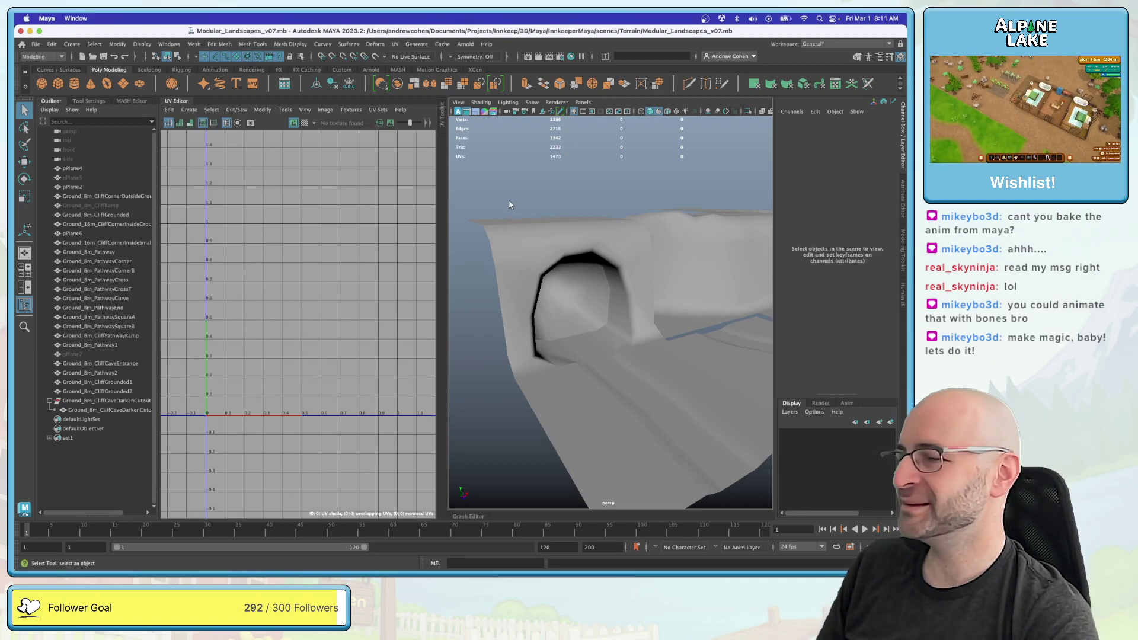
pyautogui.click(569, 272)
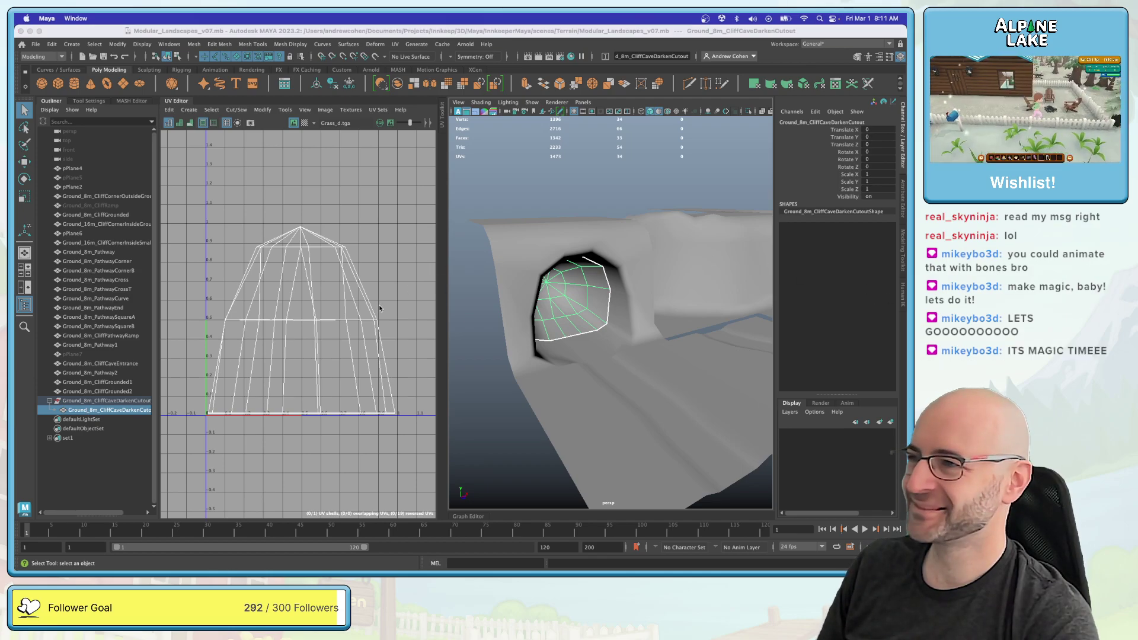
pyautogui.press('super+Tab')
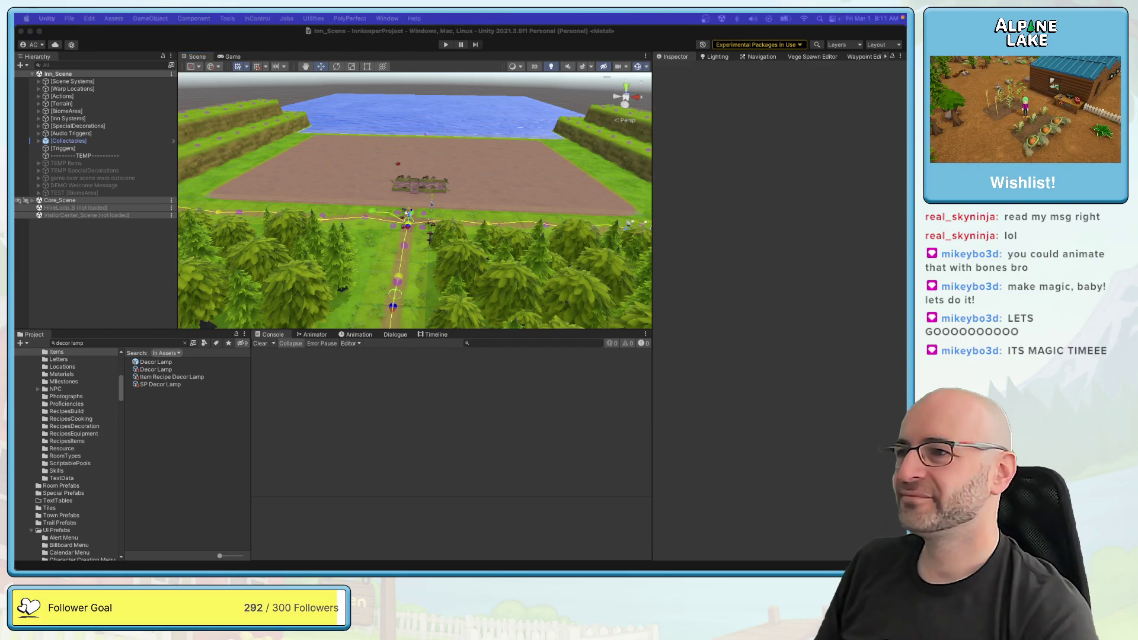
# Step: Search 'cave entrance' and open the 8m_CliffCaveEntrance prefab, viewing its arch from the front
pyautogui.click(131, 343)
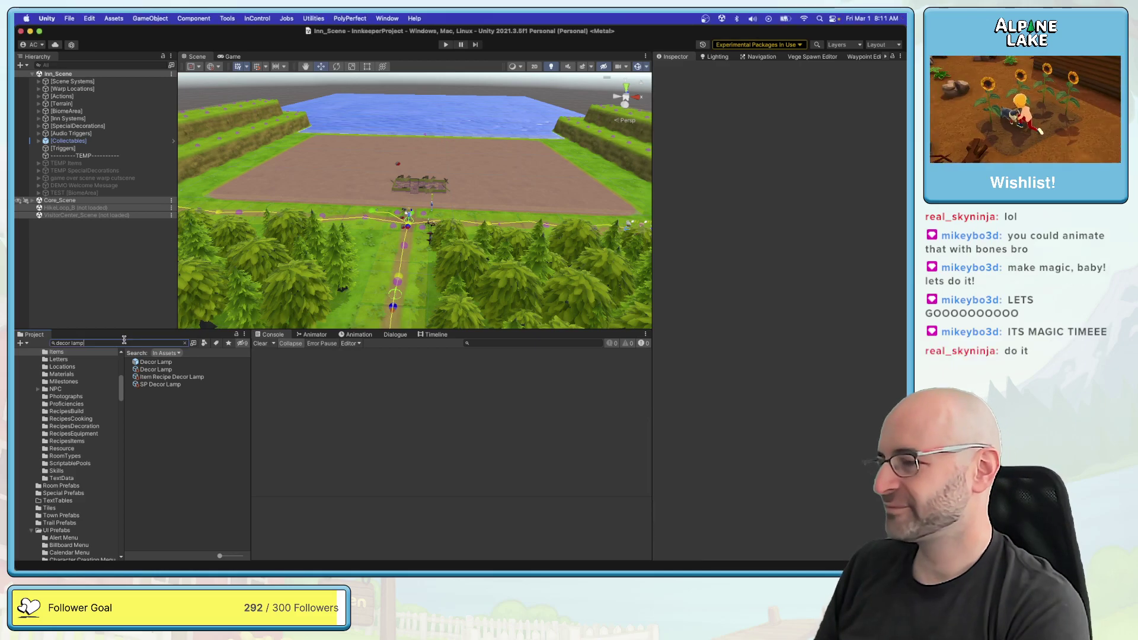
pyautogui.press('super+a')
pyautogui.write('cave entranc')
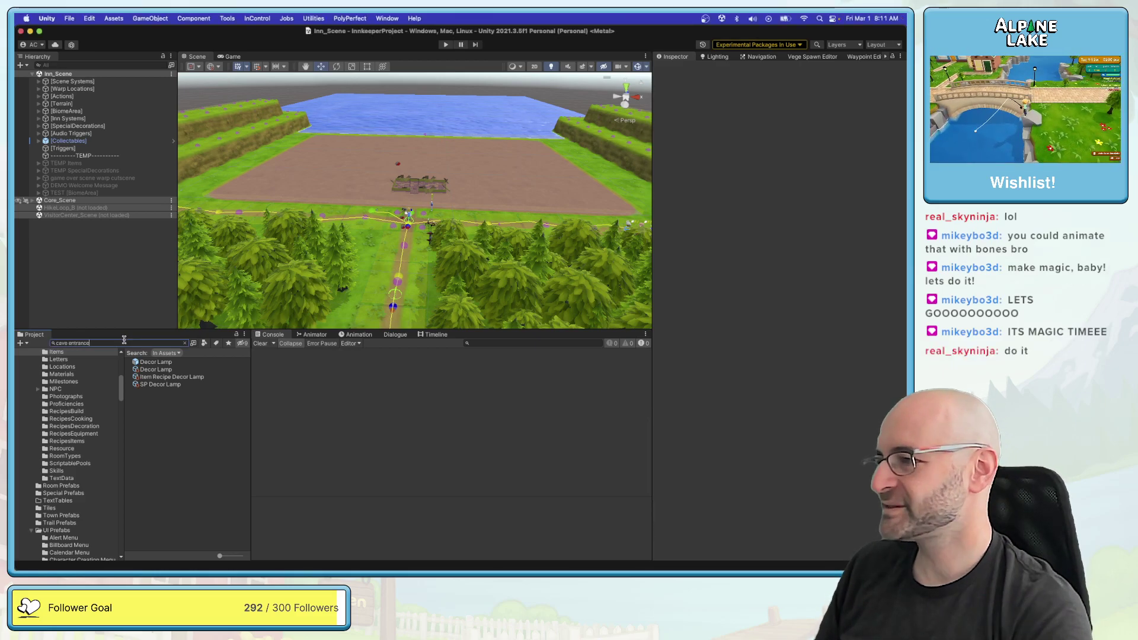
pyautogui.write('e')
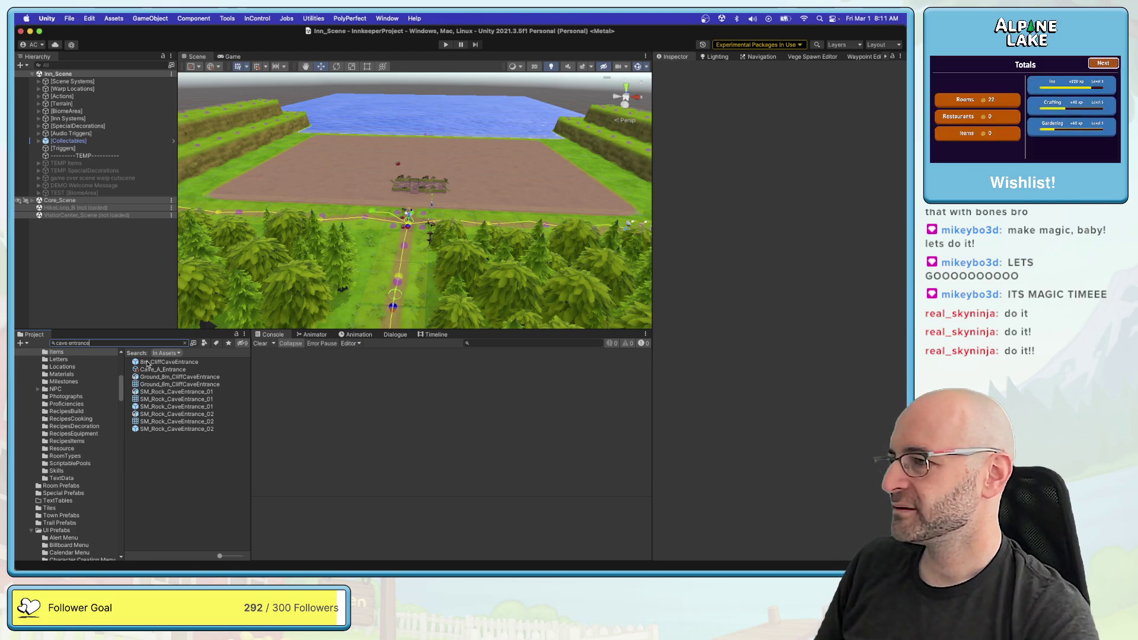
pyautogui.doubleClick(148, 363)
pyautogui.keyDown('alt'); pyautogui.moveTo(515, 227); pyautogui.dragTo(354, 211); pyautogui.keyUp('alt')
pyautogui.click(216, 165)
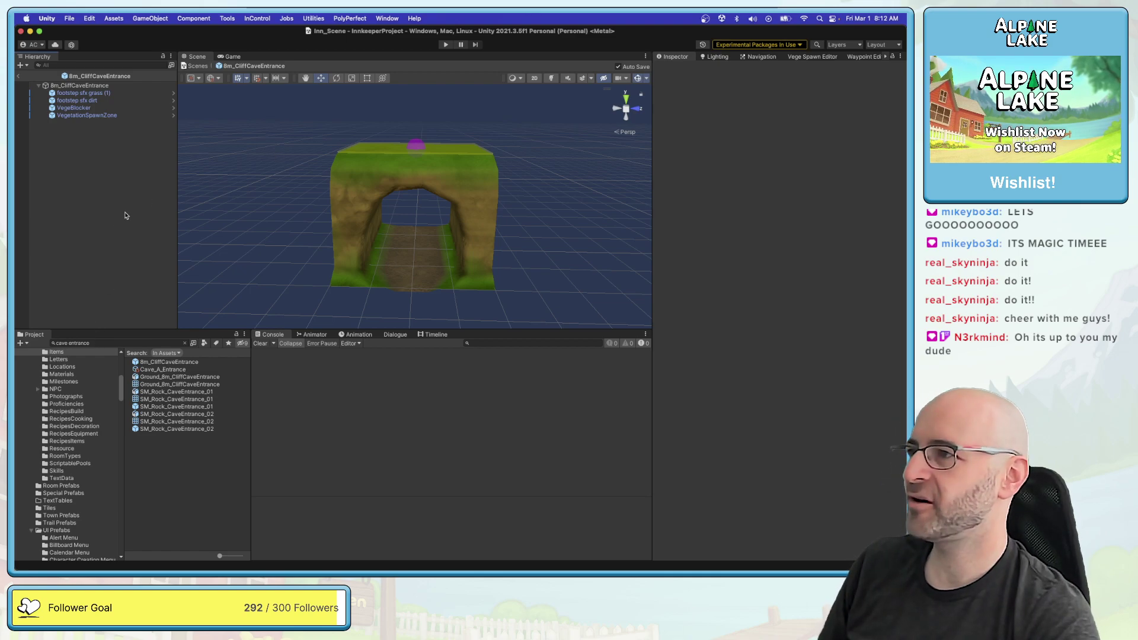
# Step: Search 'da' and add the Ground_8m_CliffCaveDarkenCutout mesh into the cave prefab hierarchy
pyautogui.click(92, 343)
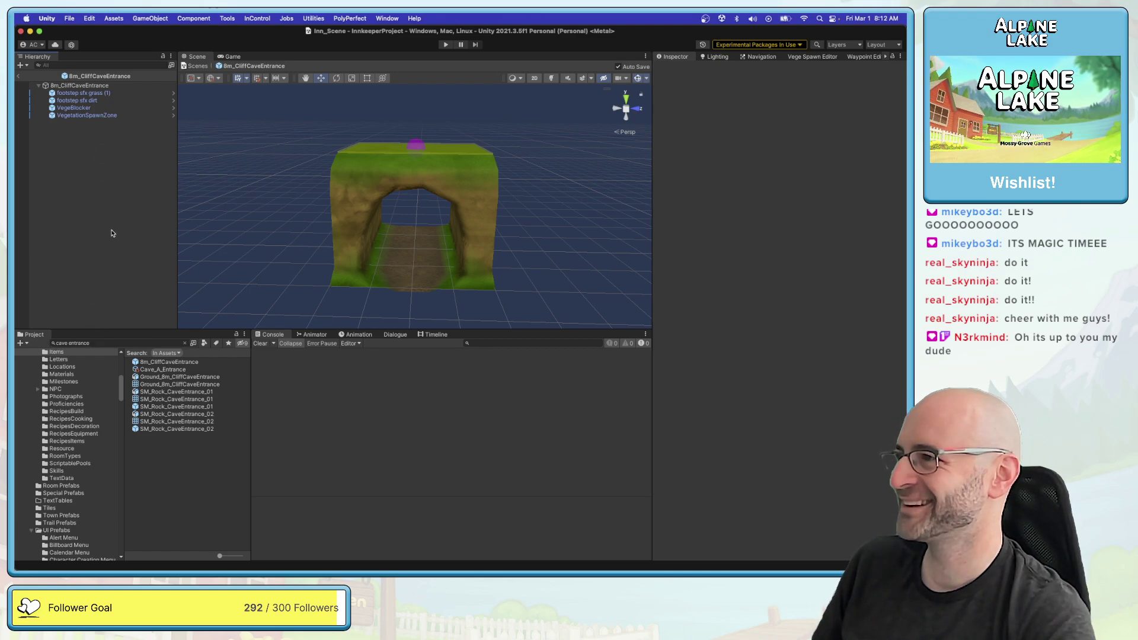
pyautogui.click(102, 343)
pyautogui.write('darken')
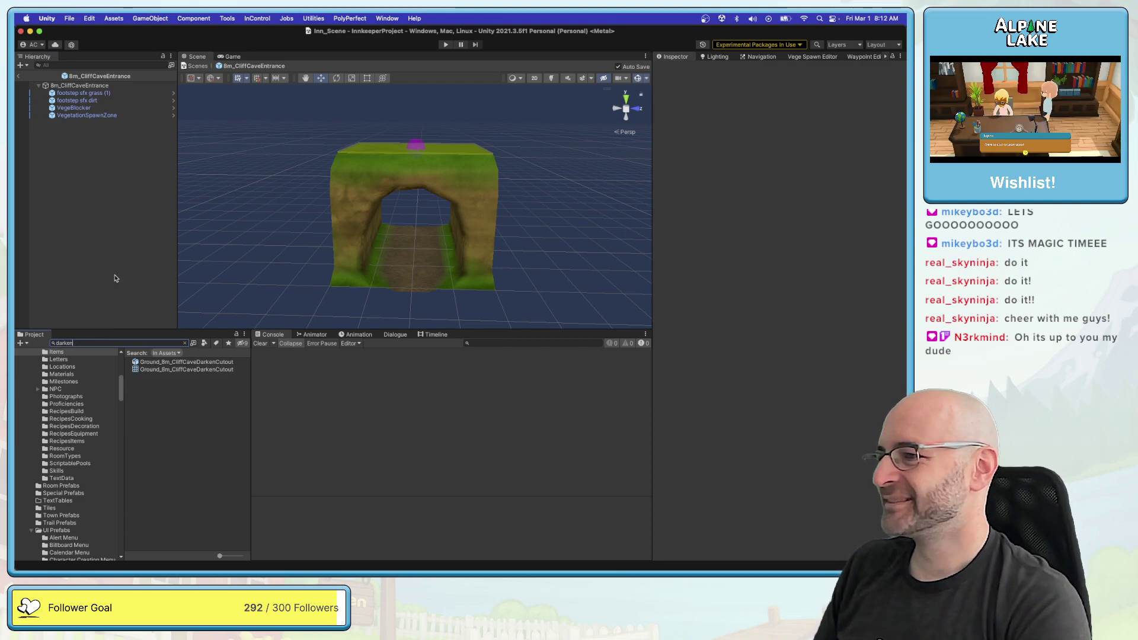
pyautogui.moveTo(157, 373); pyautogui.dragTo(84, 258)
pyautogui.keyDown('alt'); pyautogui.moveTo(439, 184); pyautogui.dragTo(519, 192); pyautogui.keyUp('alt')
# Step: Set the cutout's Y rotation to 0 and its scale to 1, 1, 1
pyautogui.click(843, 114)
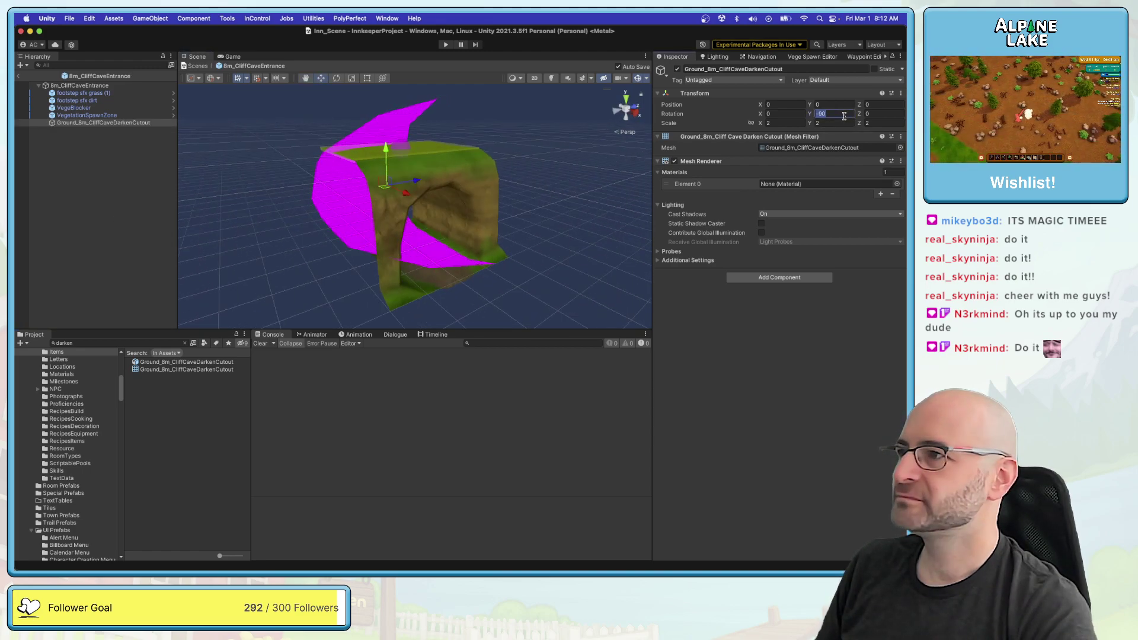
pyautogui.write('0')
pyautogui.click(803, 121)
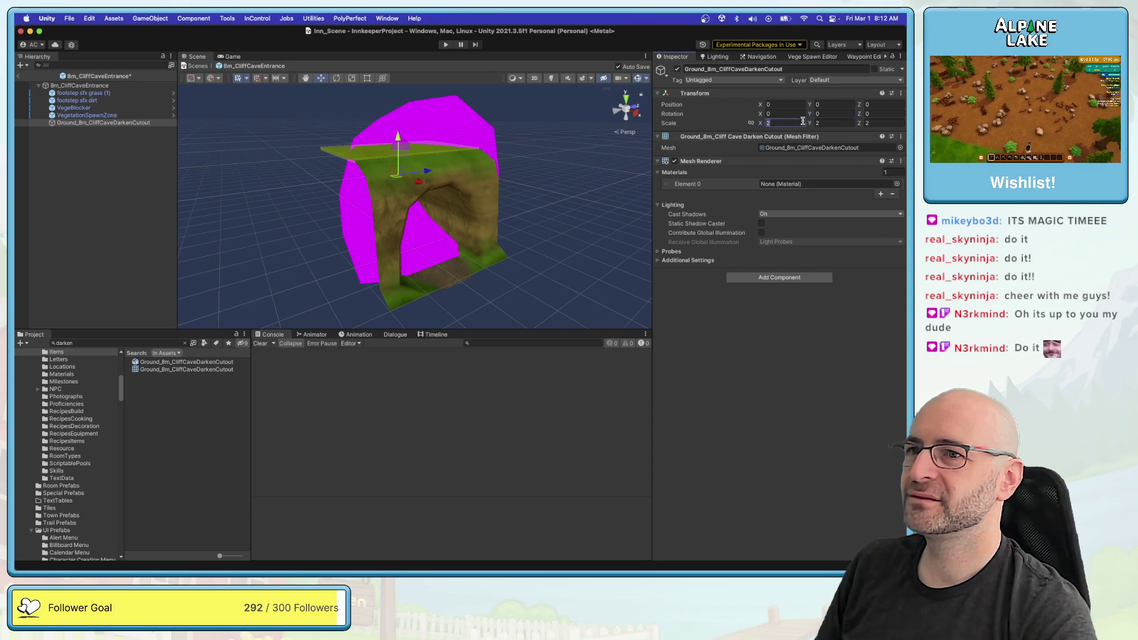
pyautogui.write('1')
pyautogui.press('Tab')
pyautogui.write('1')
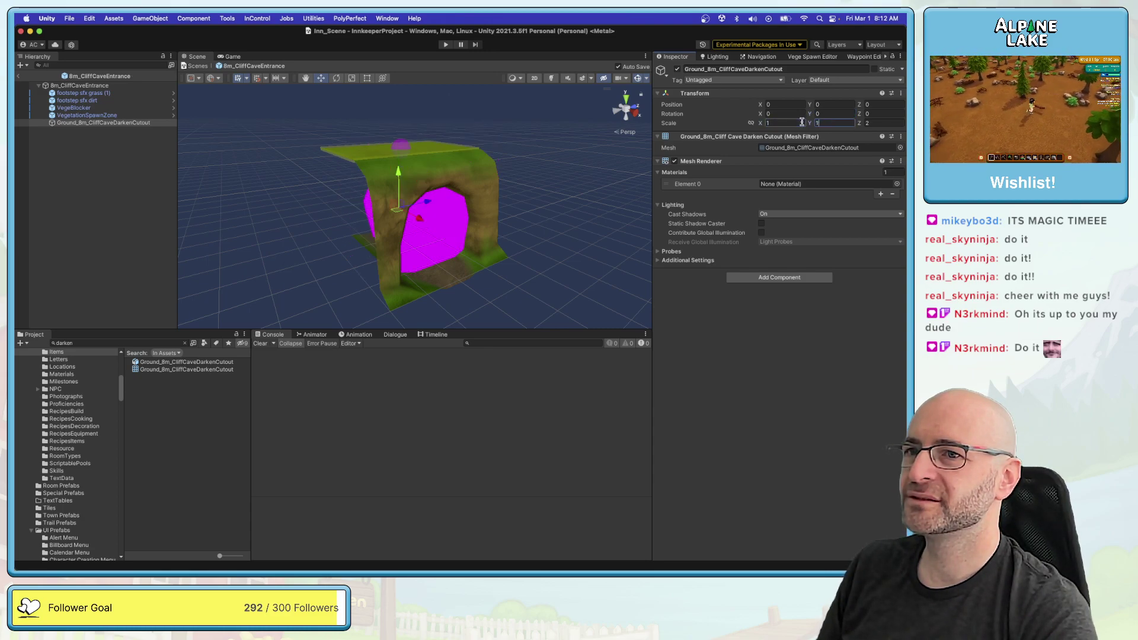
pyautogui.press('Tab')
pyautogui.write('1')
pyautogui.moveTo(524, 163)
pyautogui.keyDown('alt'); pyautogui.mouseDown()
pyautogui.moveTo(442, 134)
pyautogui.moveTo(323, 122)
pyautogui.moveTo(460, 132)
pyautogui.moveTo(515, 172)
pyautogui.mouseUp(); pyautogui.keyUp('alt')
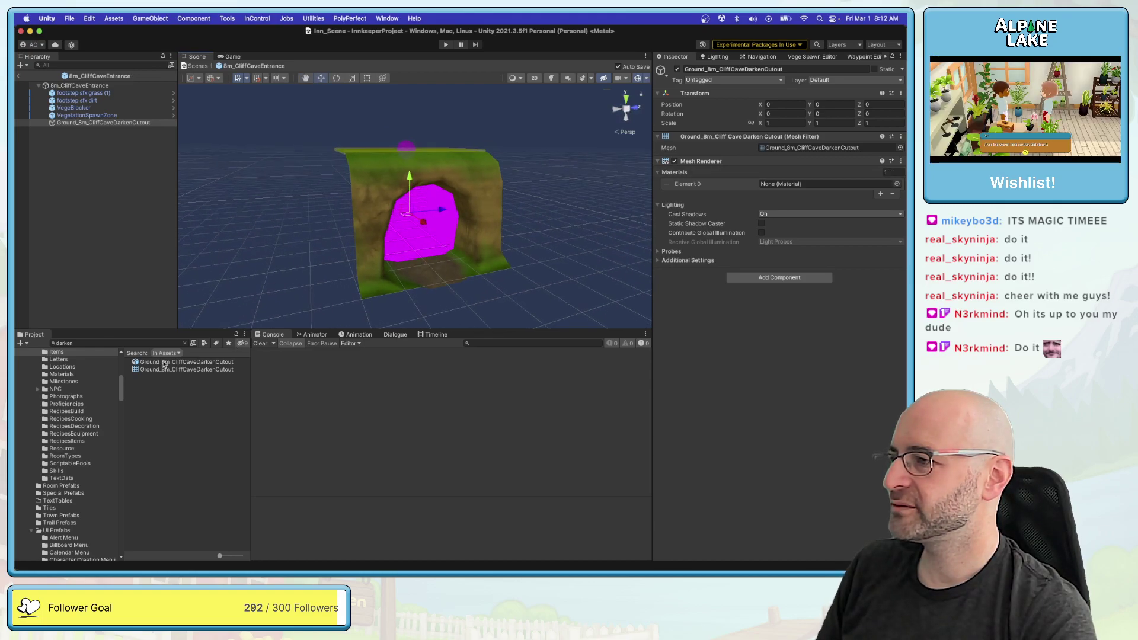
# Step: Clear the search and browse the Project folder tree, collapsing Resources and UI Prefabs
pyautogui.scroll(5, 81, 406)
pyautogui.click(80, 380)
pyautogui.press('Left')
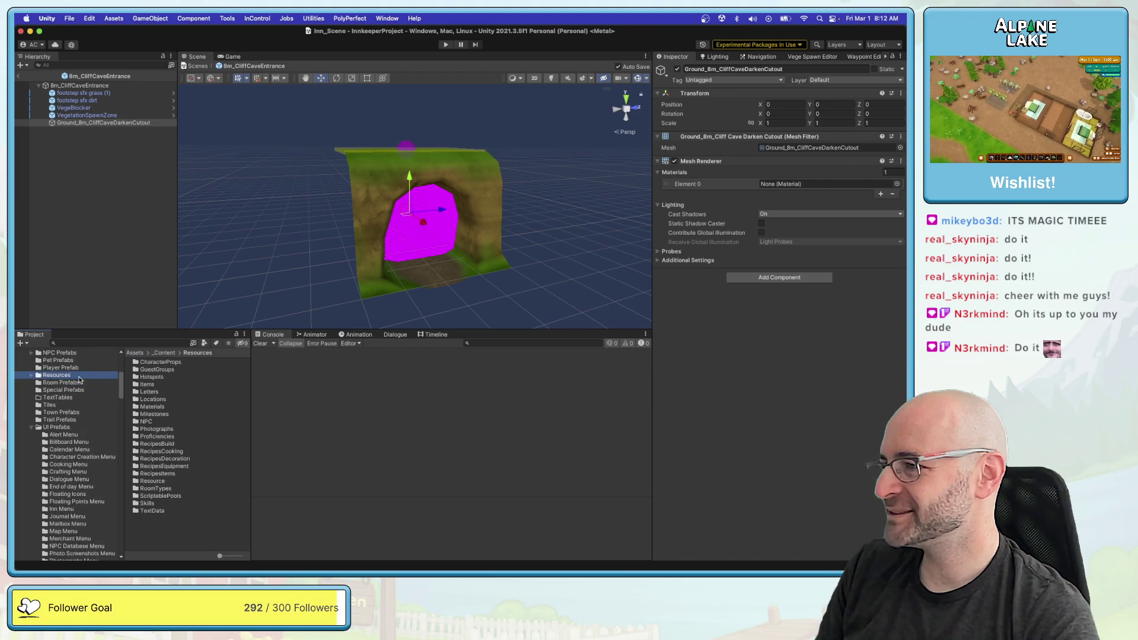
pyautogui.click(76, 428)
pyautogui.press('Left')
pyautogui.scroll(5, 78, 489)
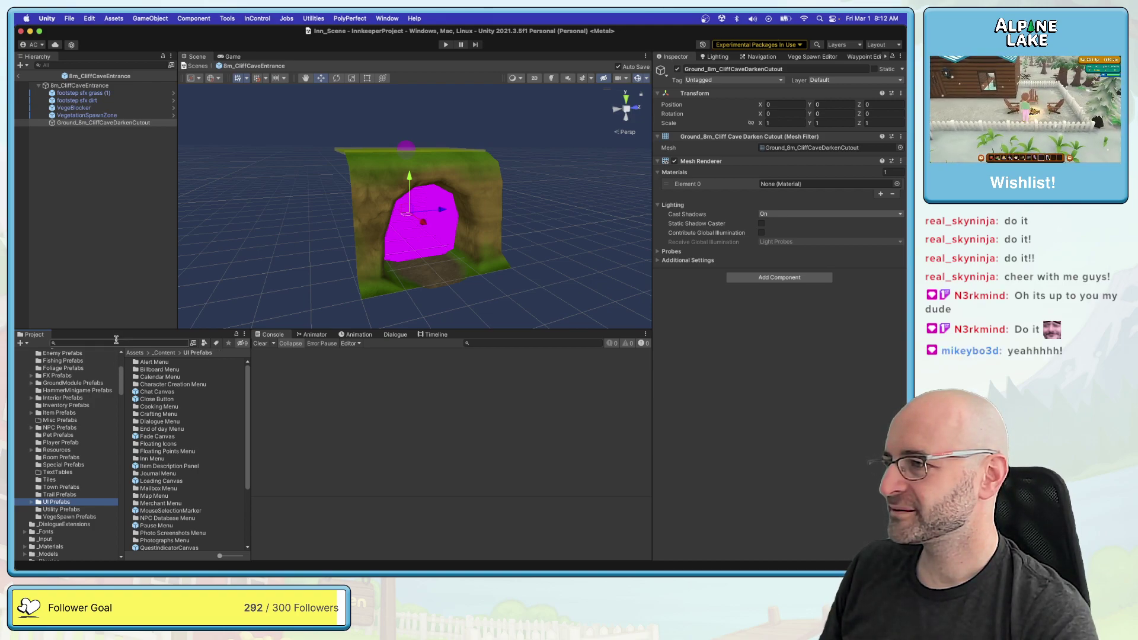
pyautogui.scroll(-5, 92, 415)
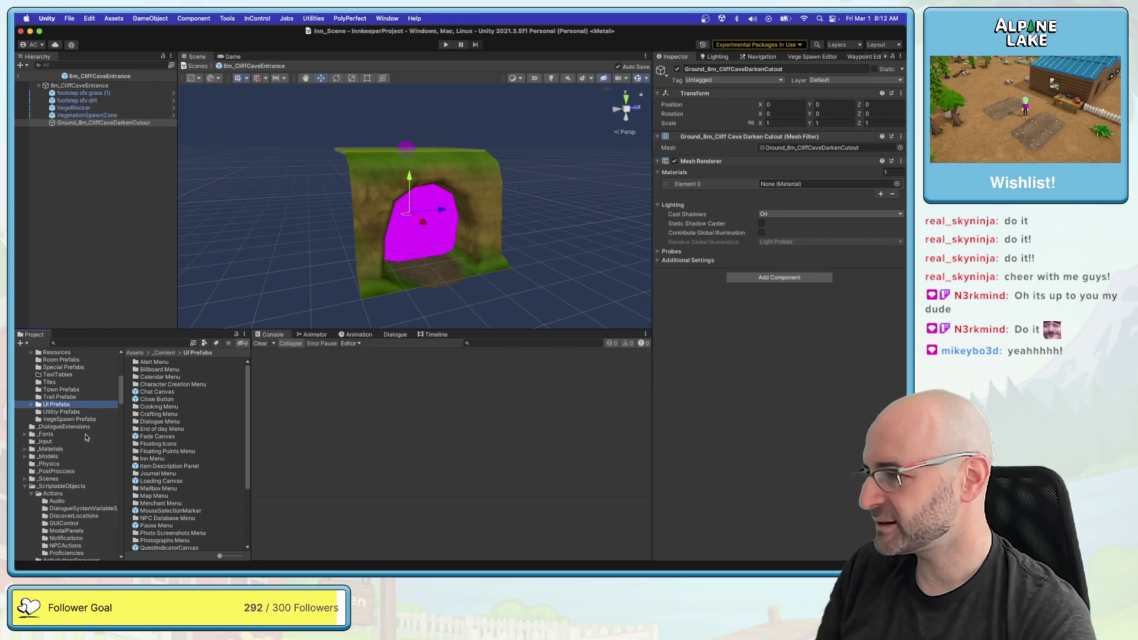
# Step: Open _Materials and look through its Solid Colors and Visualizers subfolders
pyautogui.click(66, 486)
pyautogui.click(80, 455)
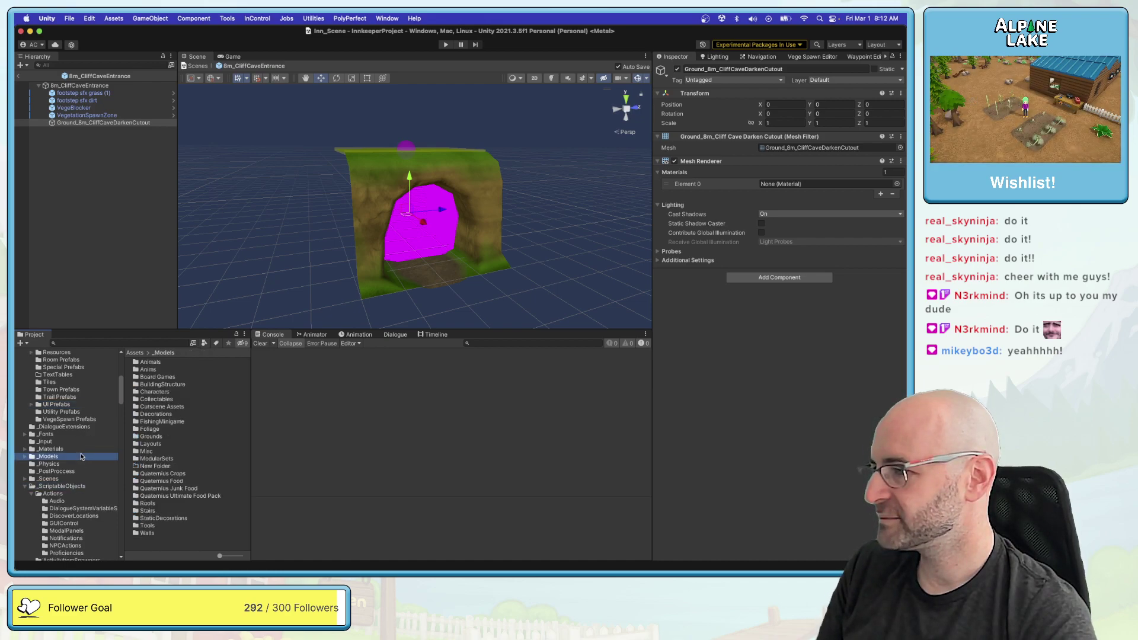
pyautogui.doubleClick(80, 452)
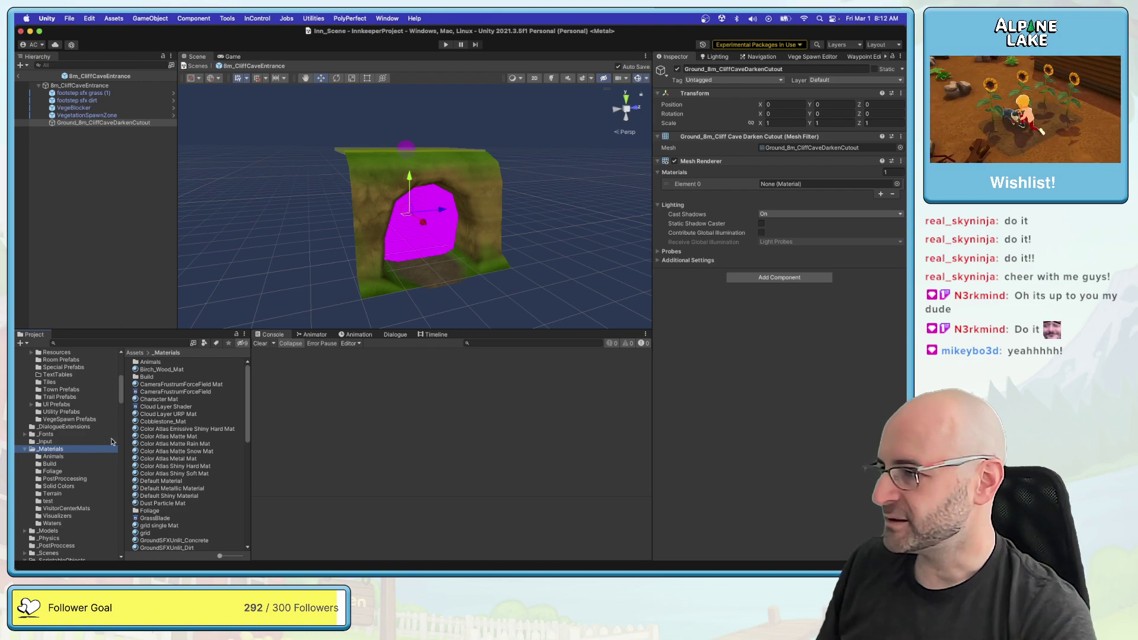
pyautogui.click(88, 486)
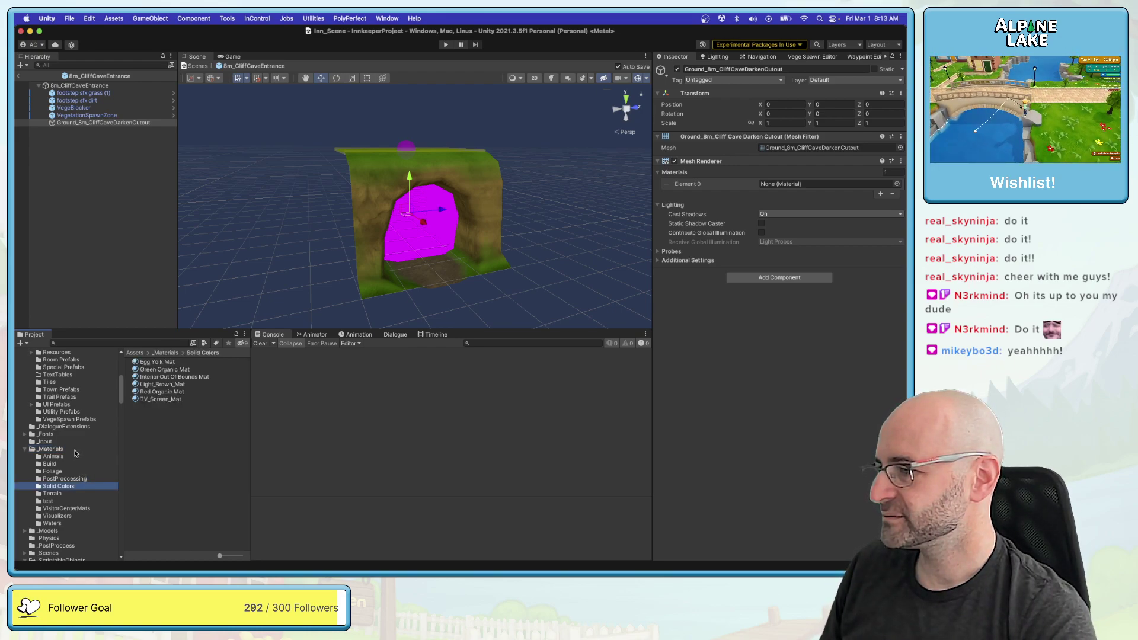
pyautogui.click(56, 449)
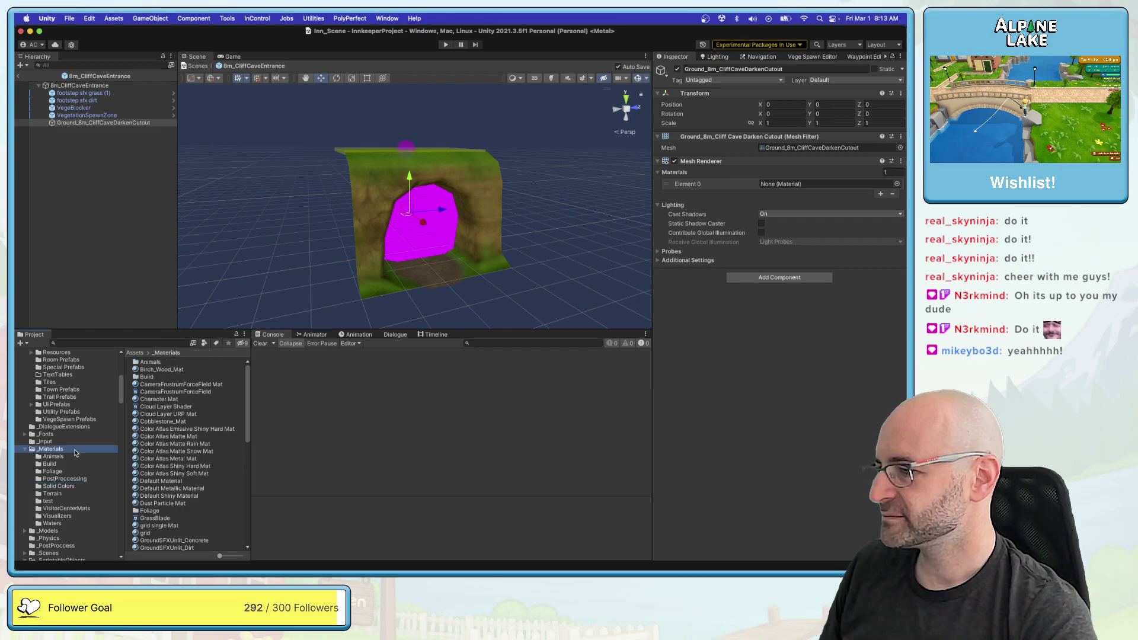
pyautogui.click(69, 517)
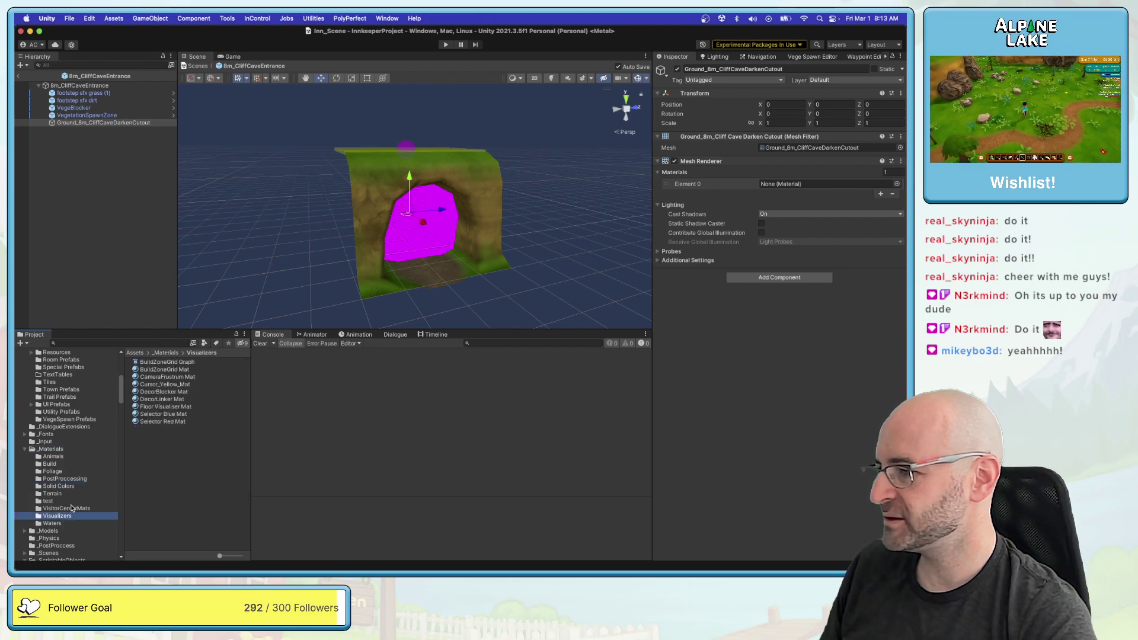
pyautogui.click(53, 448)
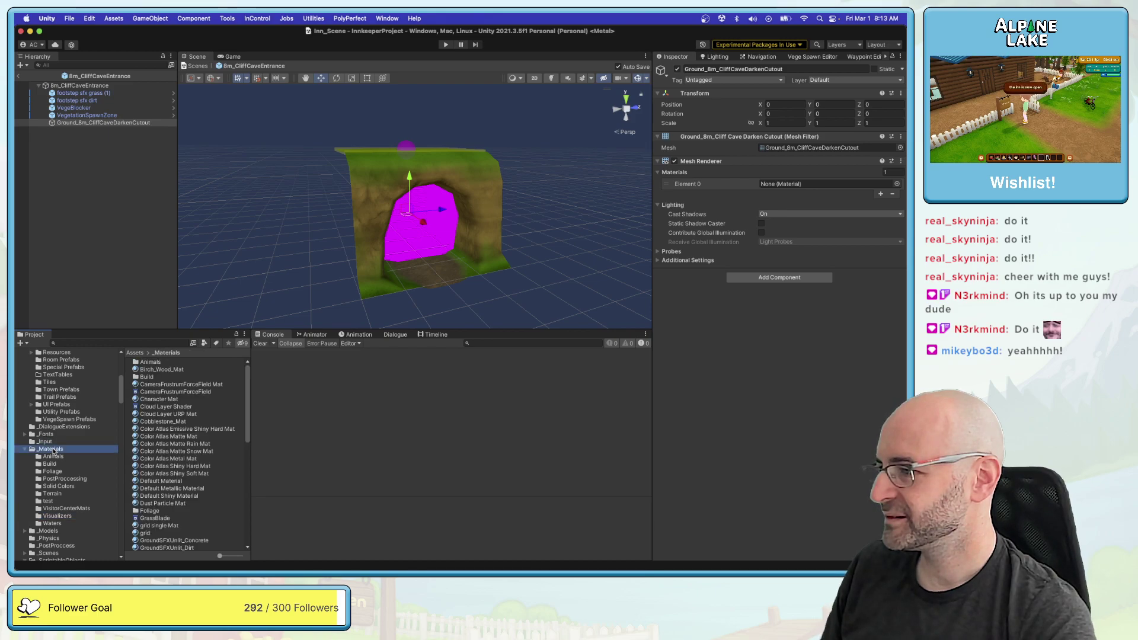
pyautogui.scroll(-15, 148, 443)
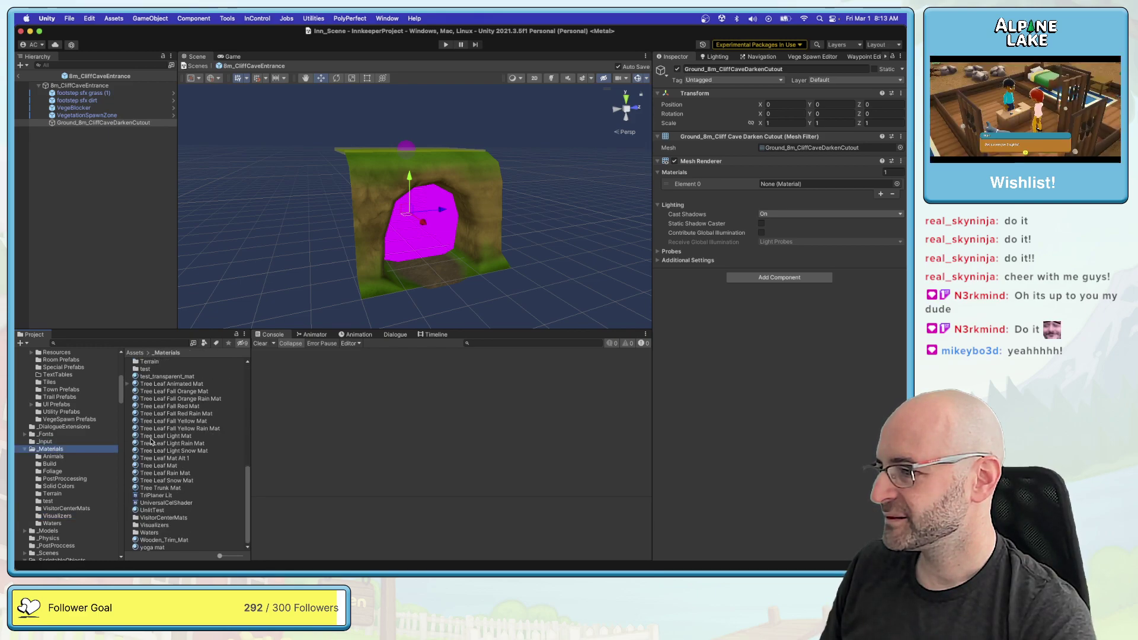
# Step: Create a folder named Utilities inside _Materials and open it
pyautogui.rightClick(55, 449)
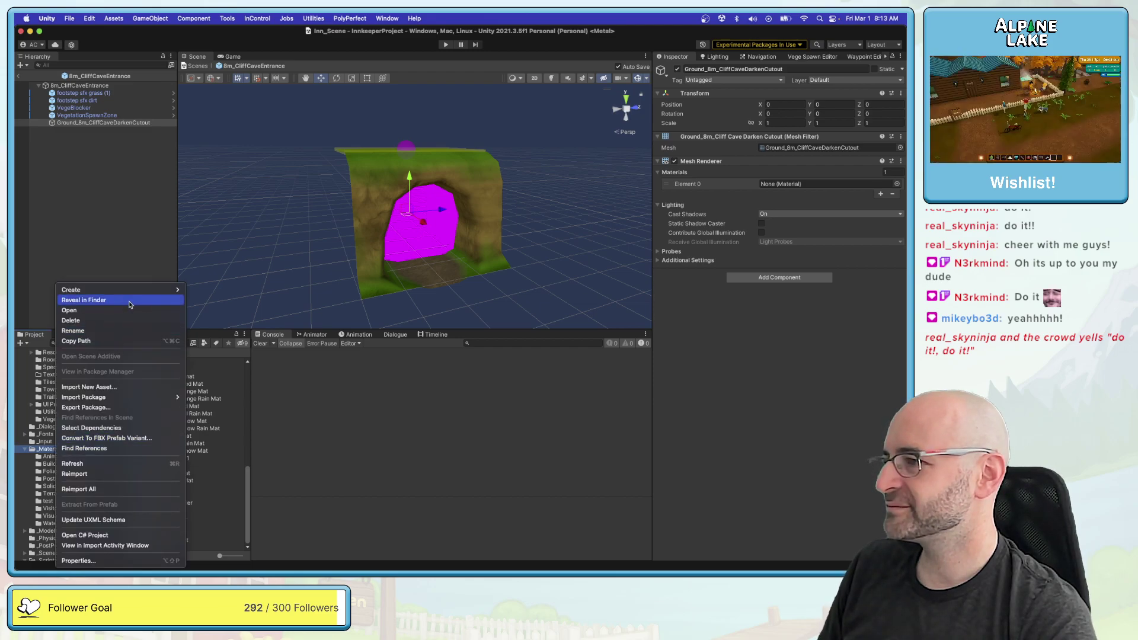
pyautogui.moveTo(136, 290)
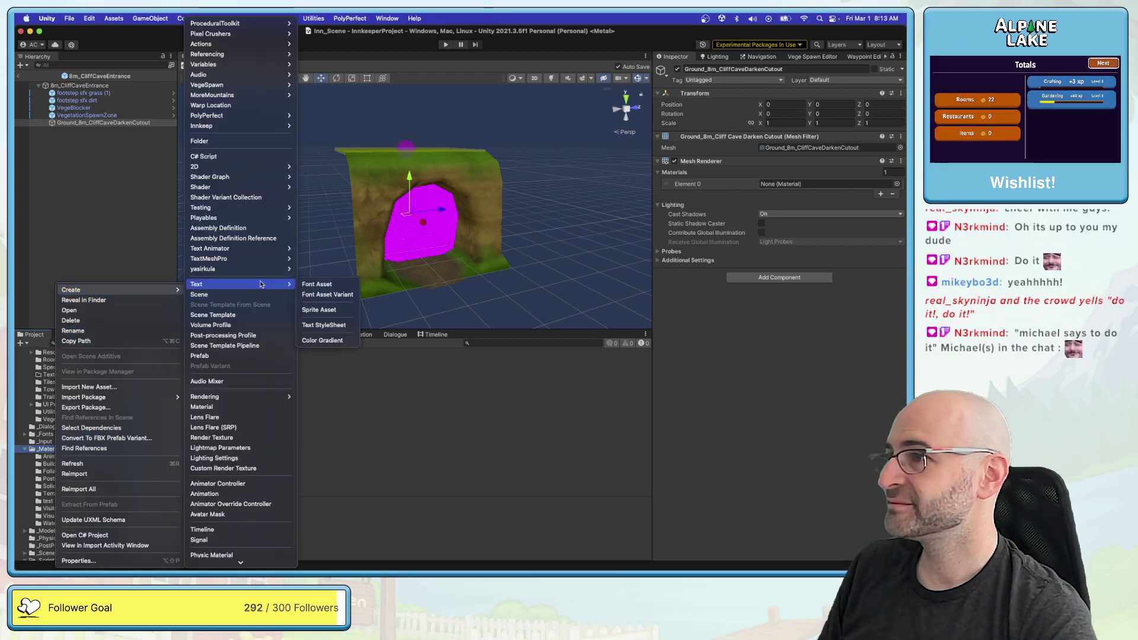
pyautogui.click(240, 144)
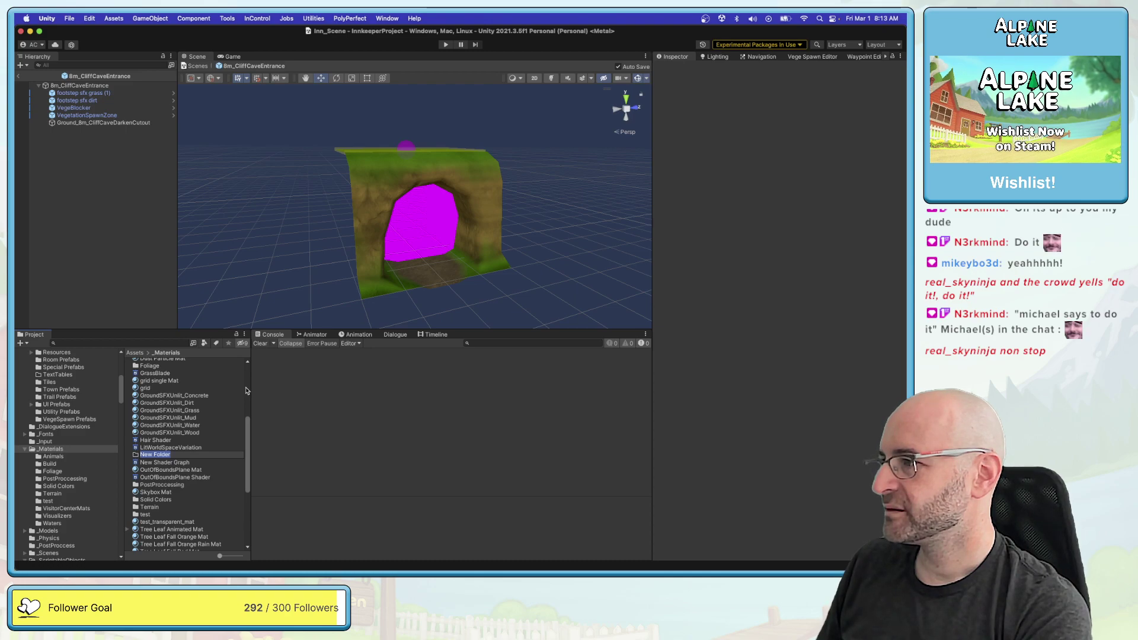
pyautogui.write('U')
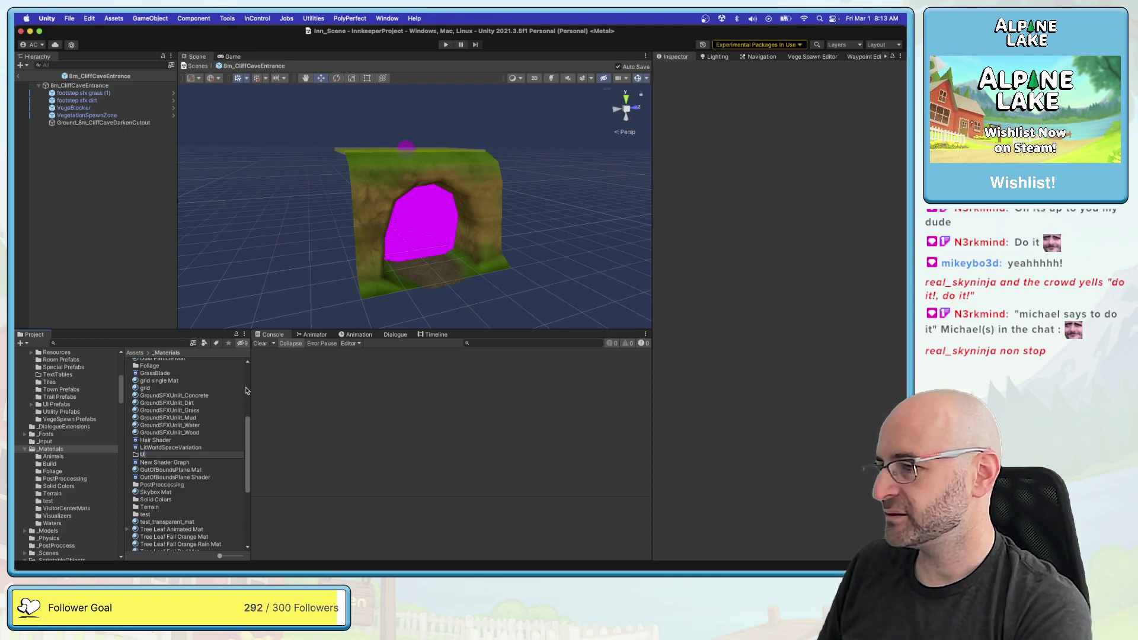
pyautogui.write('tilities')
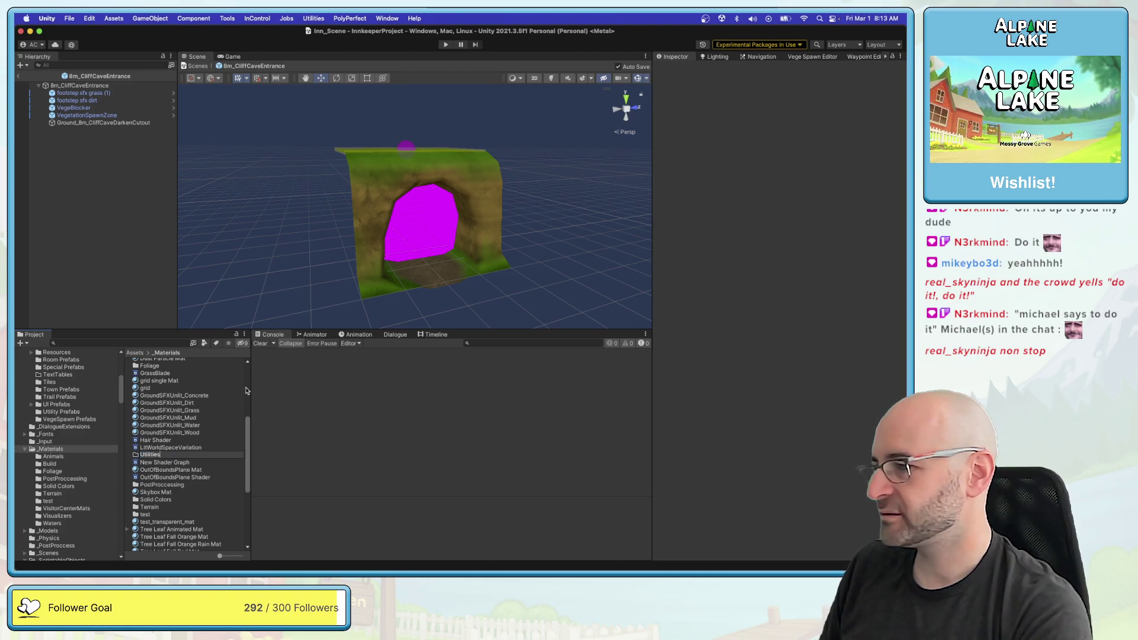
pyautogui.press('Return')
pyautogui.doubleClick(159, 513)
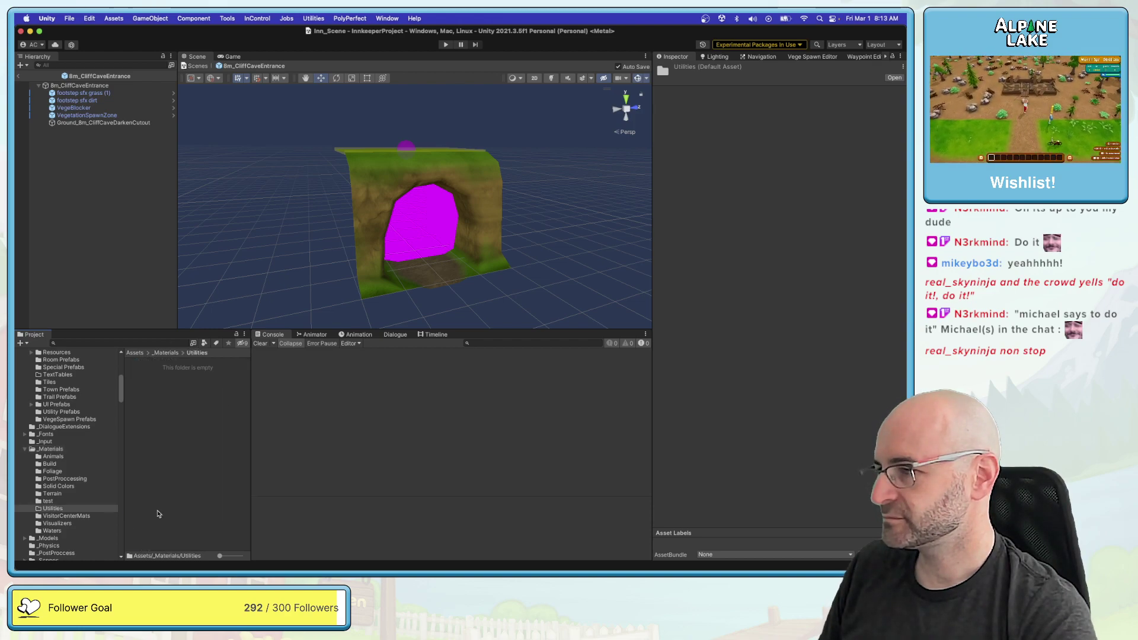
# Step: Create an unlit shader asset by mistake in Utilities, then delete it
pyautogui.rightClick(173, 462)
pyautogui.moveTo(242, 293)
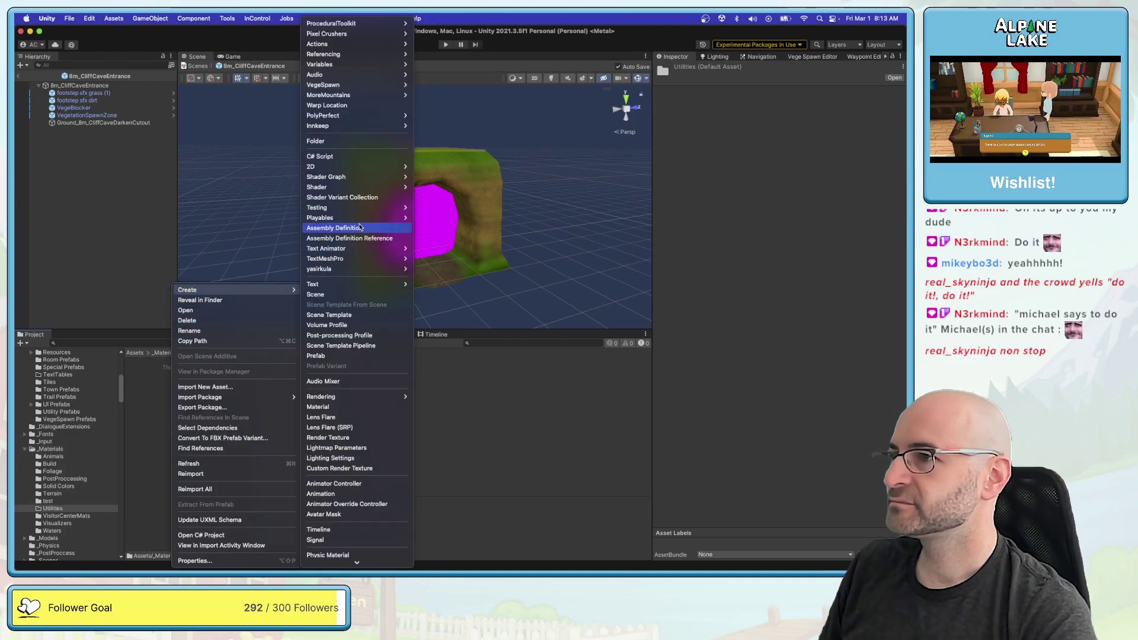
pyautogui.moveTo(380, 187)
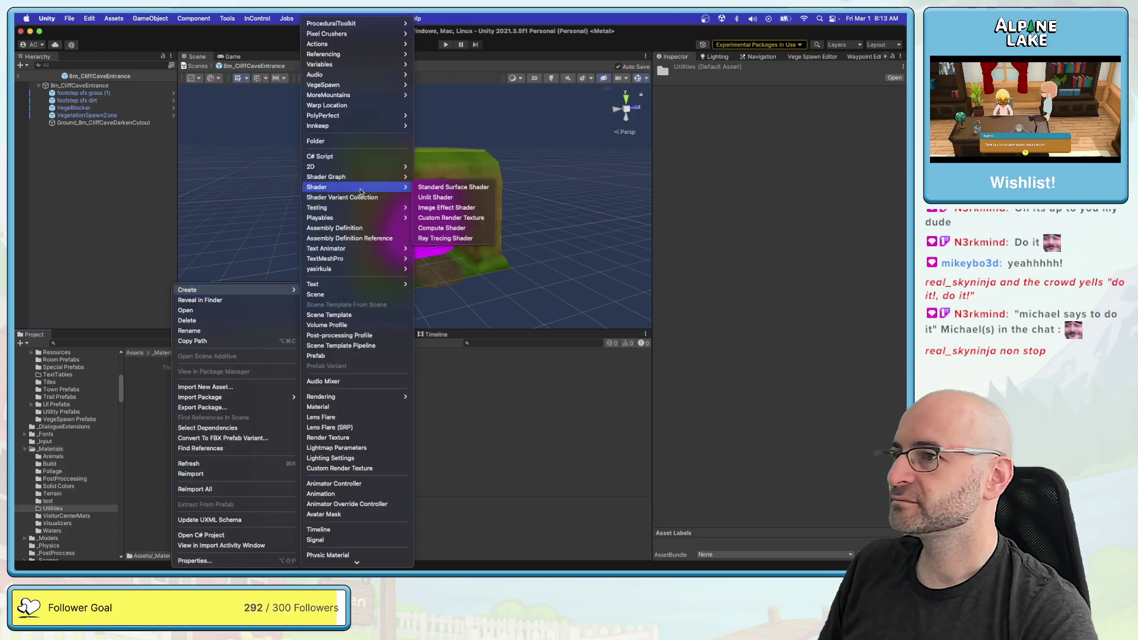
pyautogui.click(459, 196)
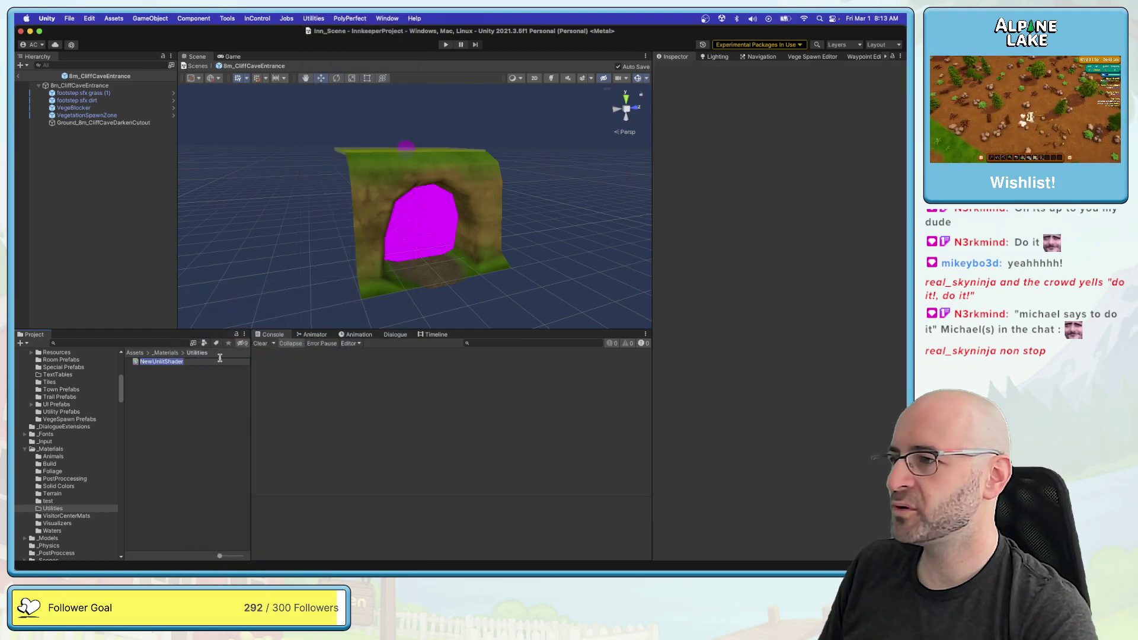
pyautogui.click(170, 398)
pyautogui.click(171, 363)
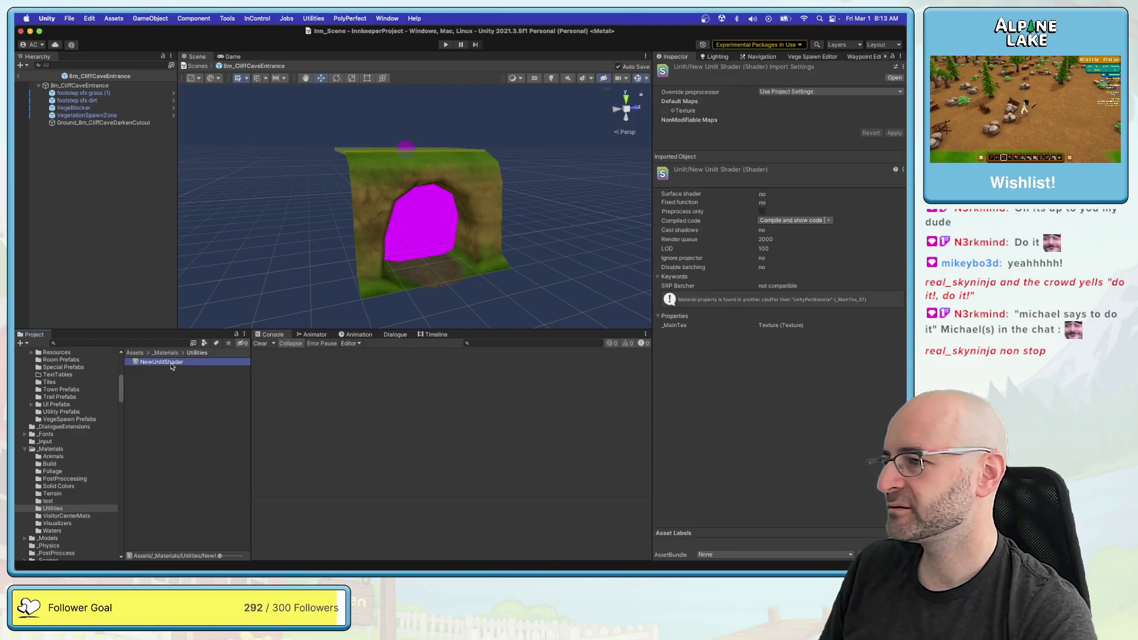
pyautogui.press('super+BackSpace')
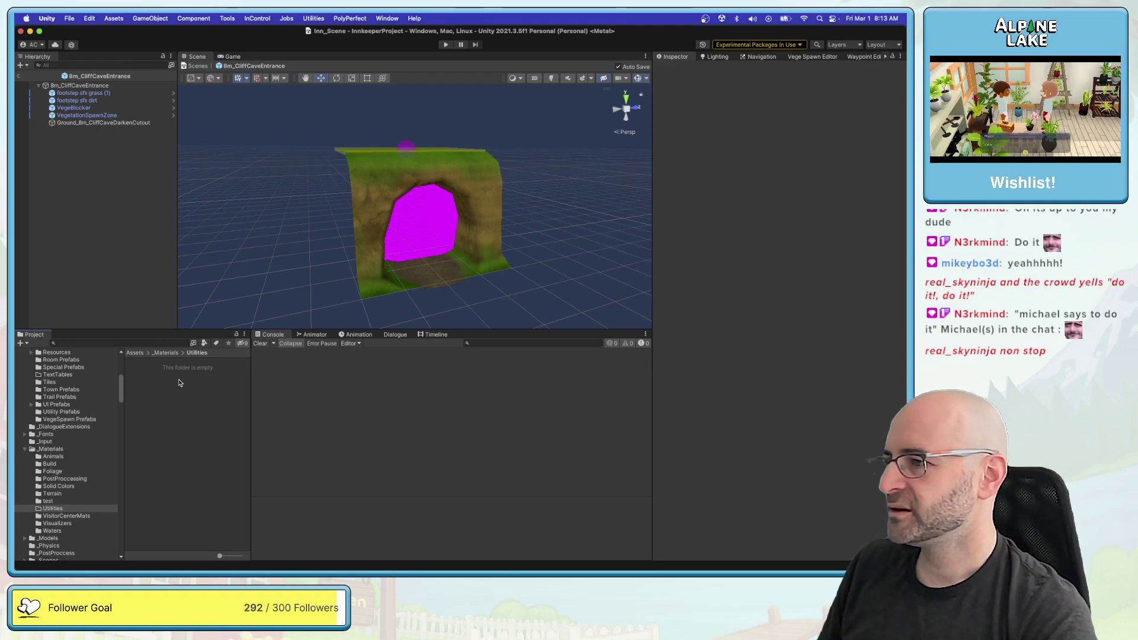
# Step: Create a new material in Utilities and name it CaveDarkenCutout Mat
pyautogui.rightClick(172, 380)
pyautogui.moveTo(249, 290)
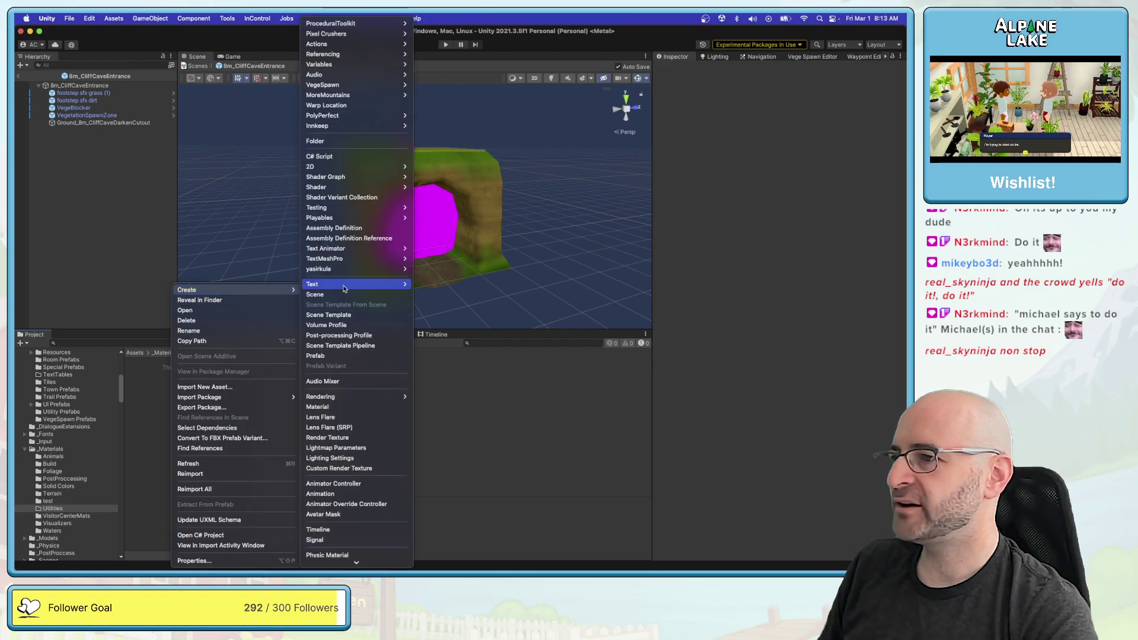
pyautogui.moveTo(351, 208)
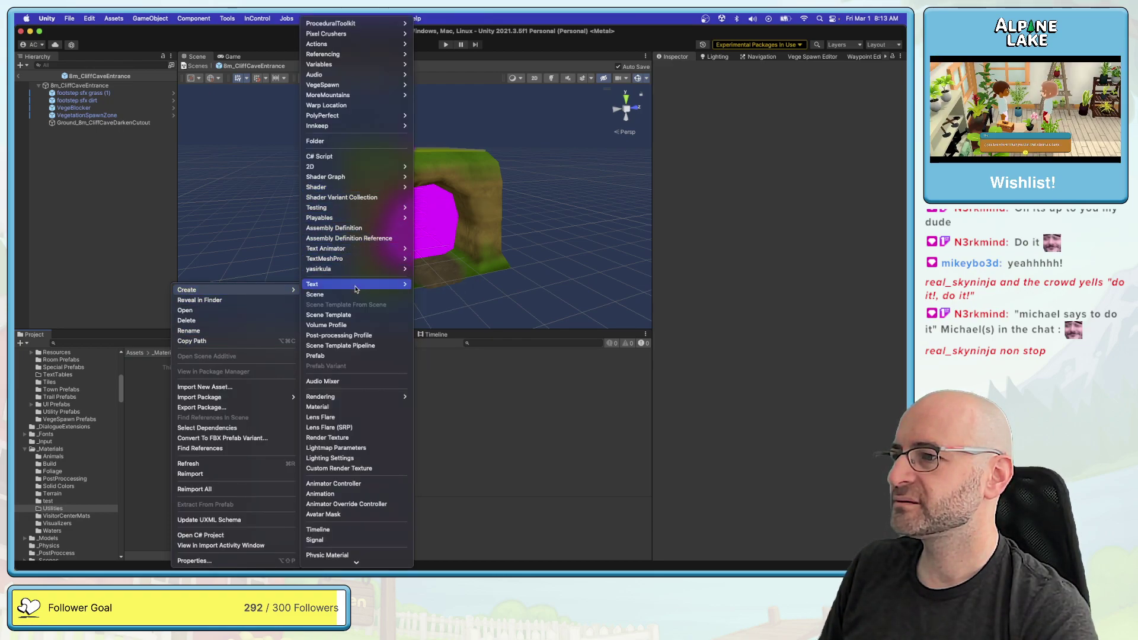
pyautogui.click(356, 407)
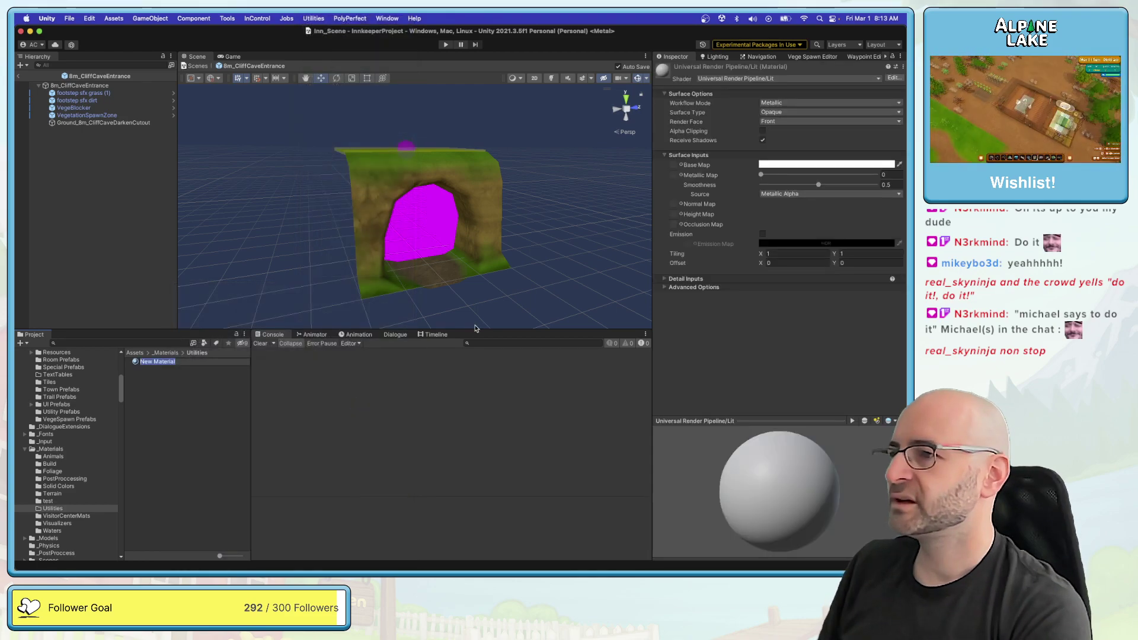
pyautogui.write('Cave_Darken_Cutout')
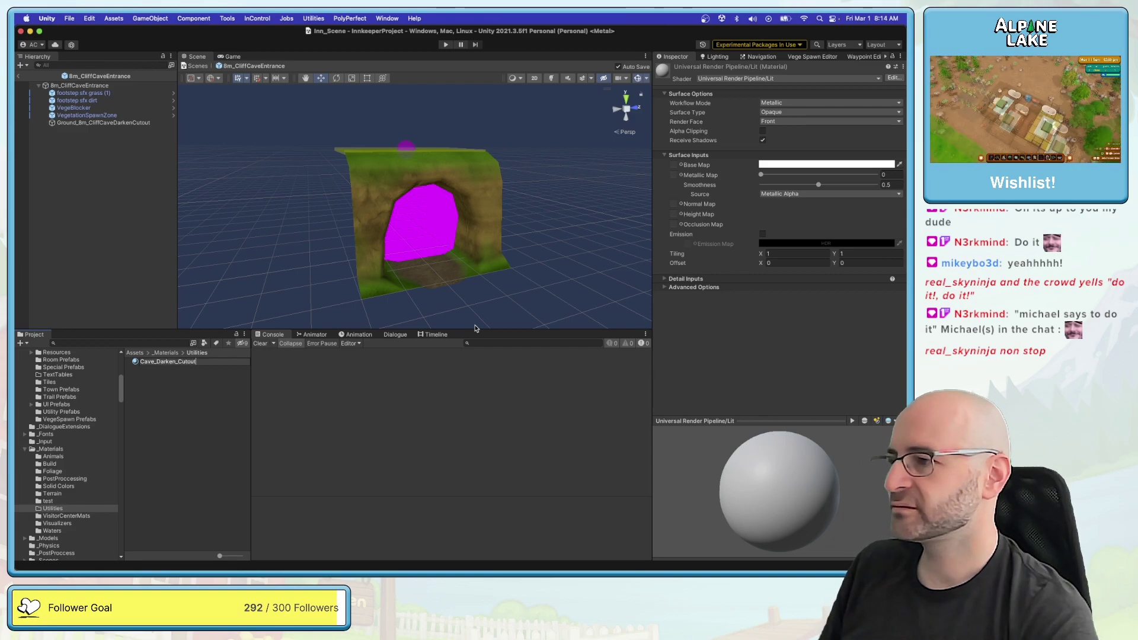
pyautogui.press('Return')
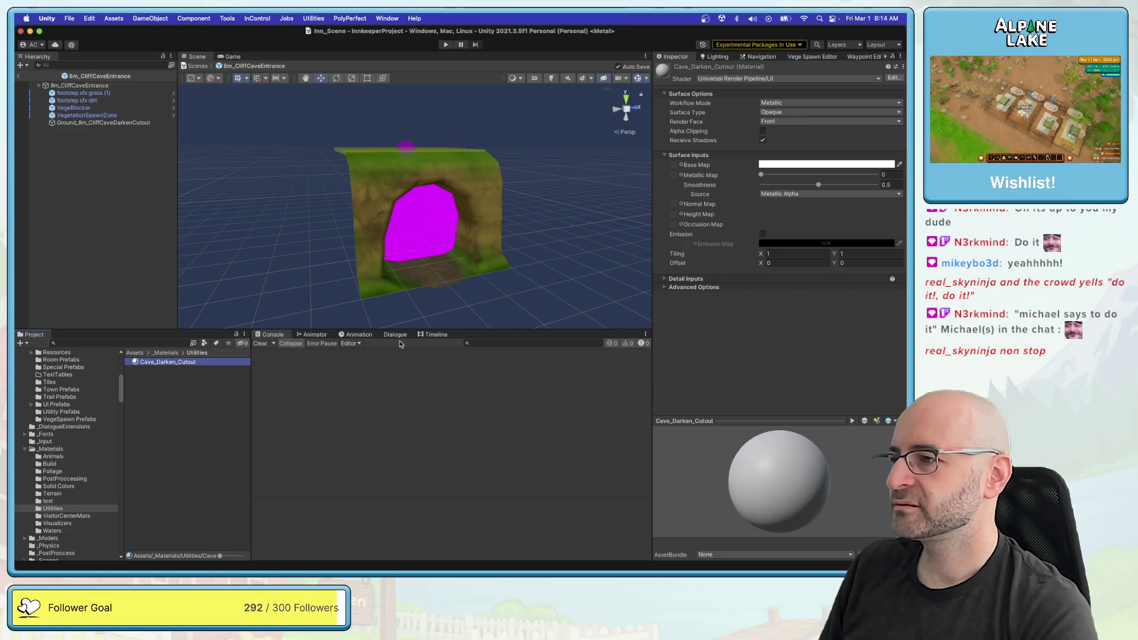
pyautogui.write('at')
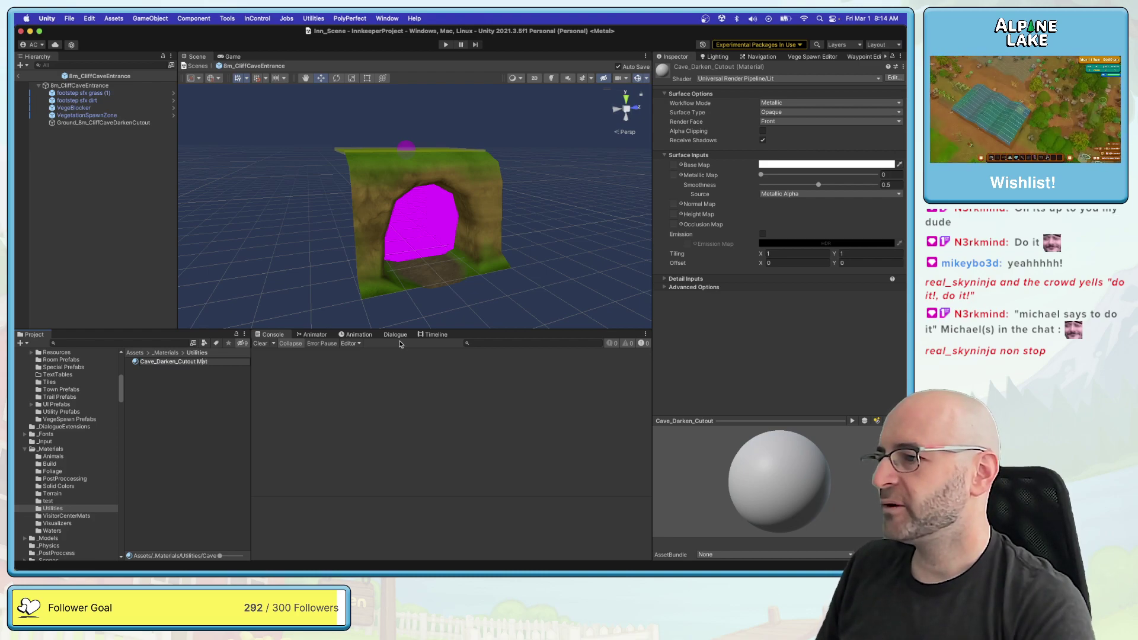
pyautogui.press('BackSpace')
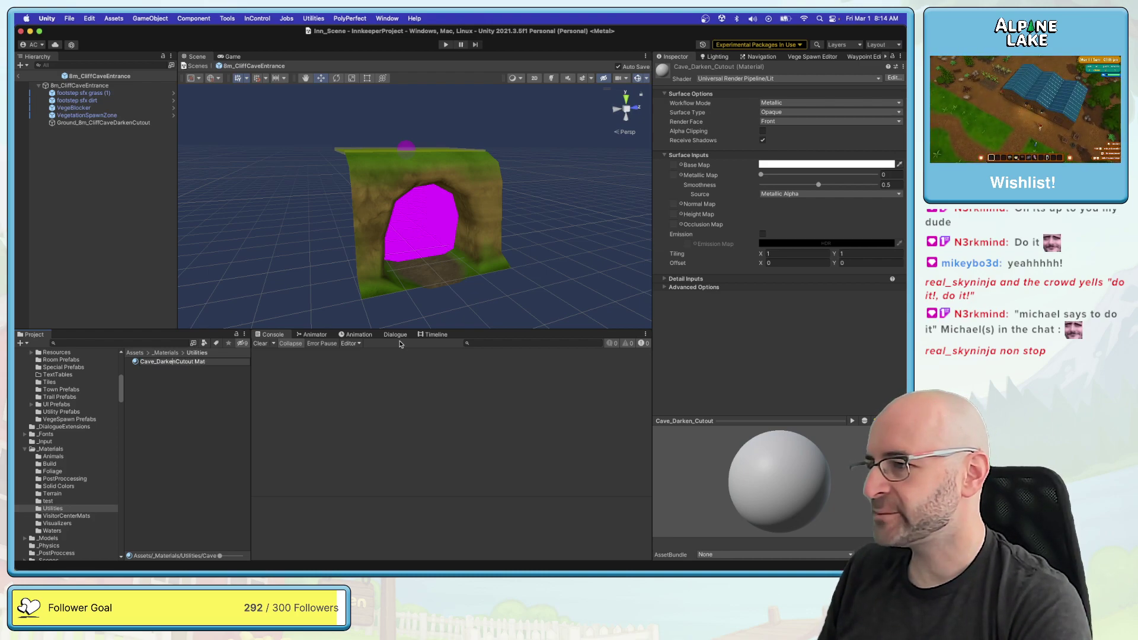
pyautogui.press('BackSpace')
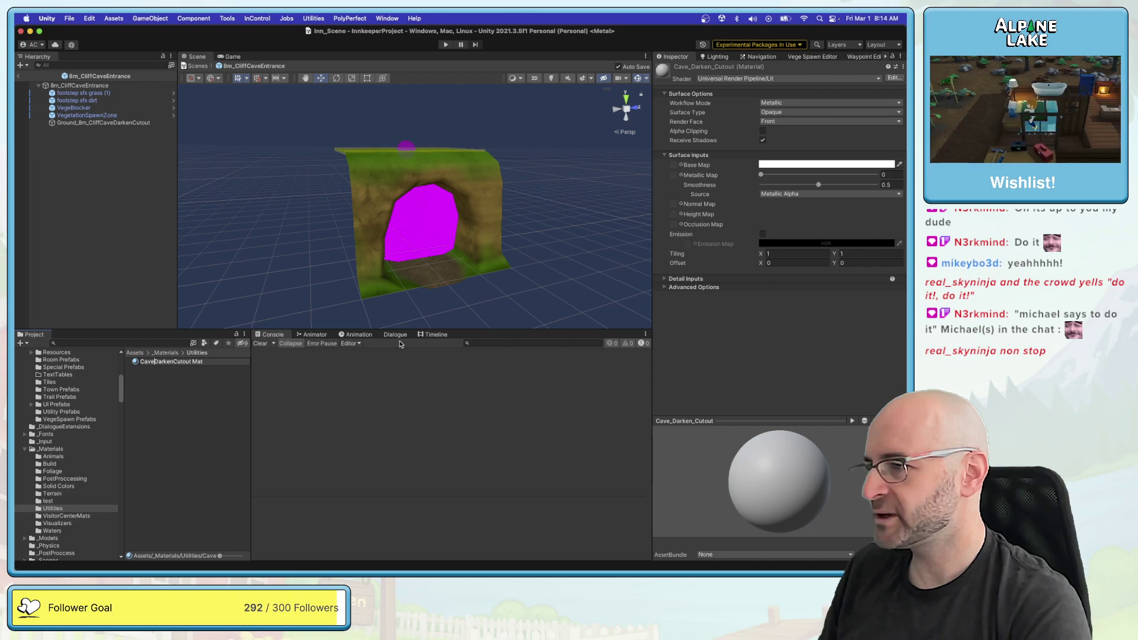
pyautogui.press('Return')
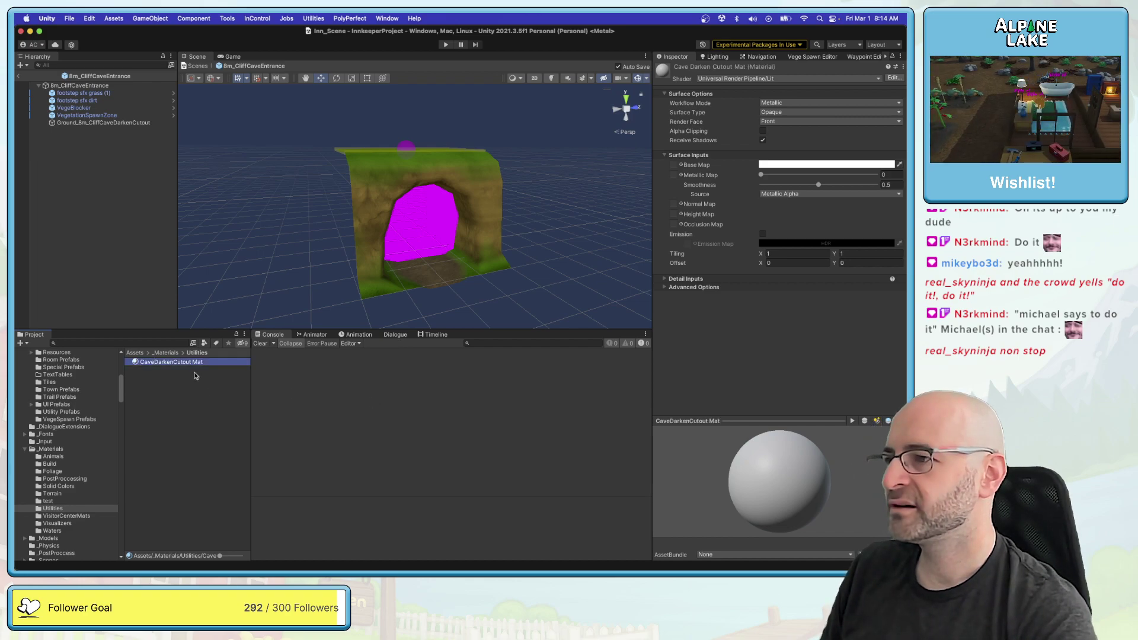
pyautogui.click(422, 214)
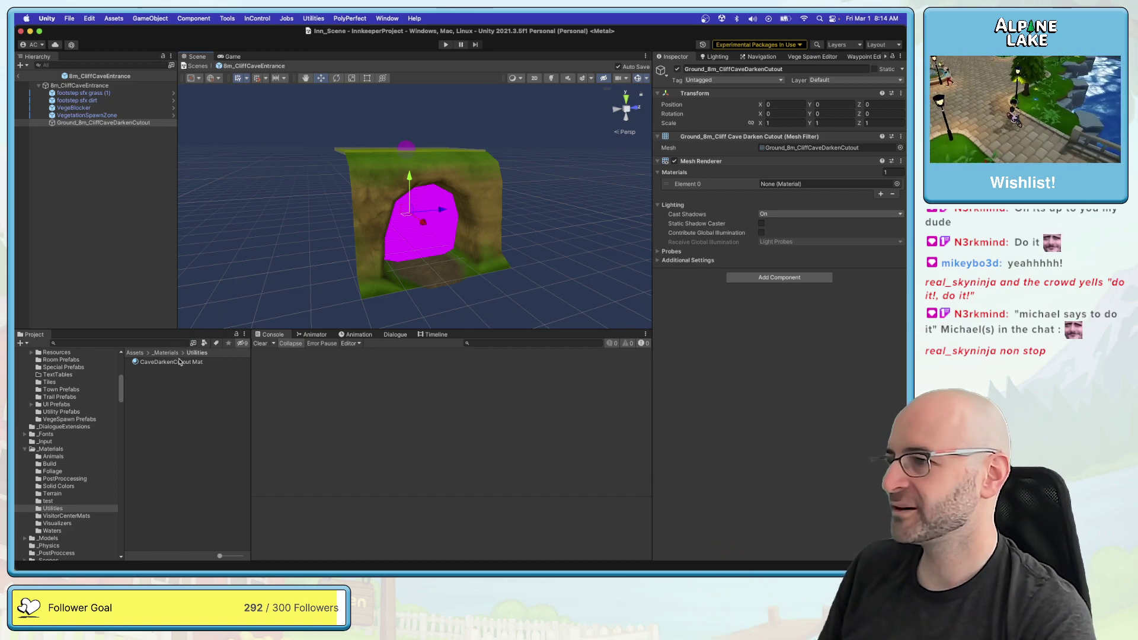
# Step: Assign CaveDarkenCutout Mat to the cave cutout mesh and zoom in on the opening
pyautogui.moveTo(178, 364); pyautogui.dragTo(807, 188)
pyautogui.keyDown('alt'); pyautogui.moveTo(537, 214); pyautogui.dragTo(503, 195); pyautogui.keyUp('alt')
pyautogui.keyDown('alt'); pyautogui.moveTo(503, 195); pyautogui.dragTo(389, 207, button='right'); pyautogui.keyUp('alt')
pyautogui.scroll(2, 388, 207)
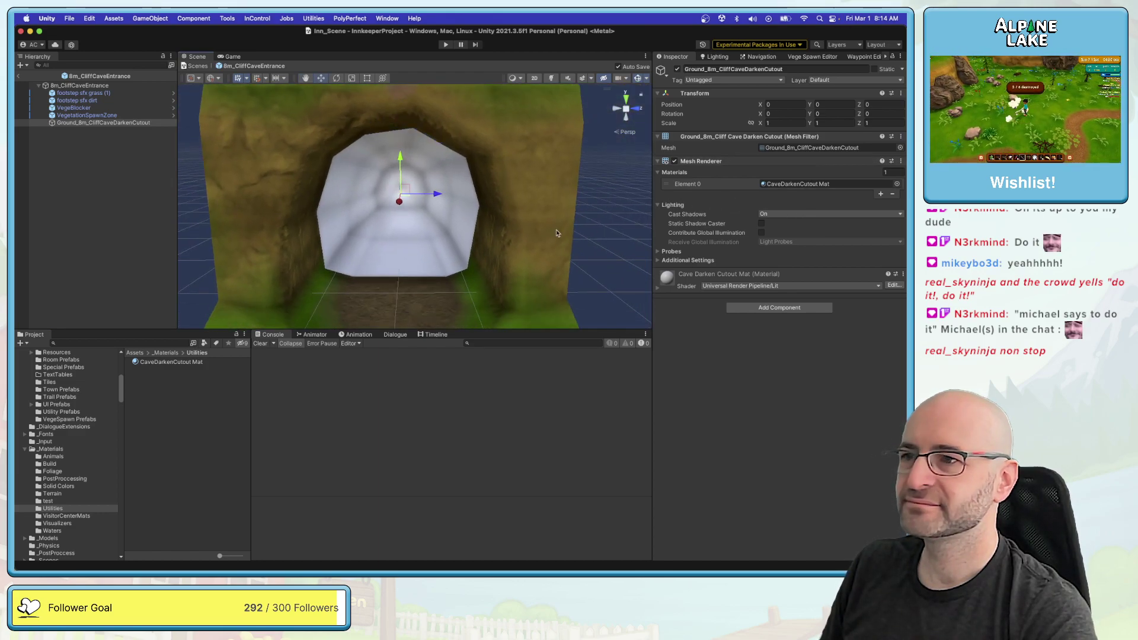
# Step: Switch the material to the URP Unlit shader with base colour alpha 18
pyautogui.click(178, 363)
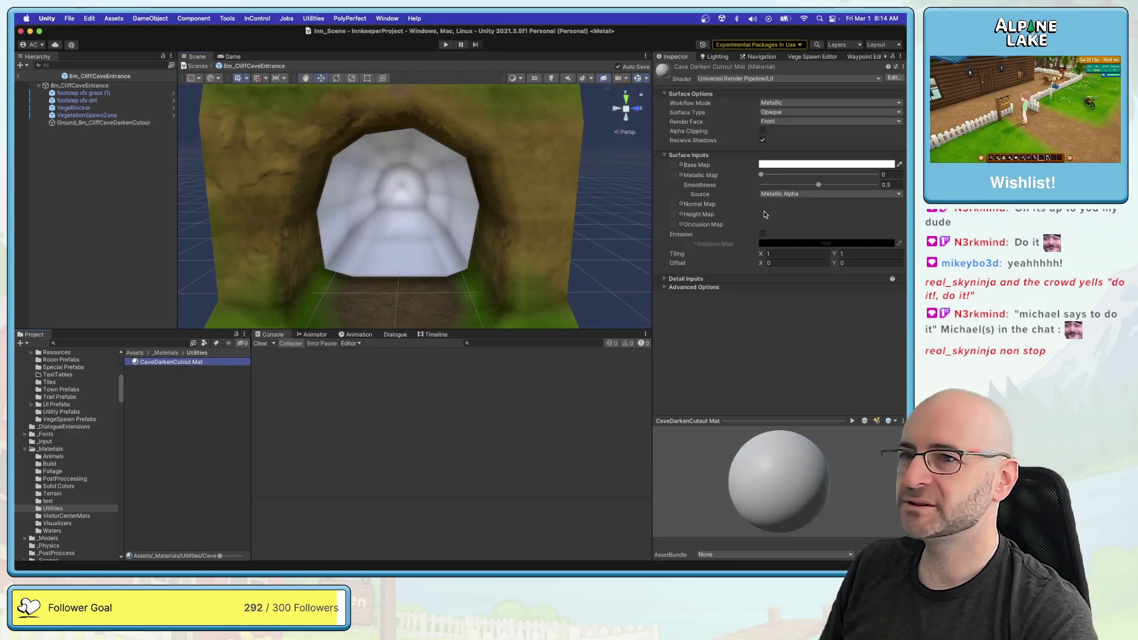
pyautogui.click(784, 78)
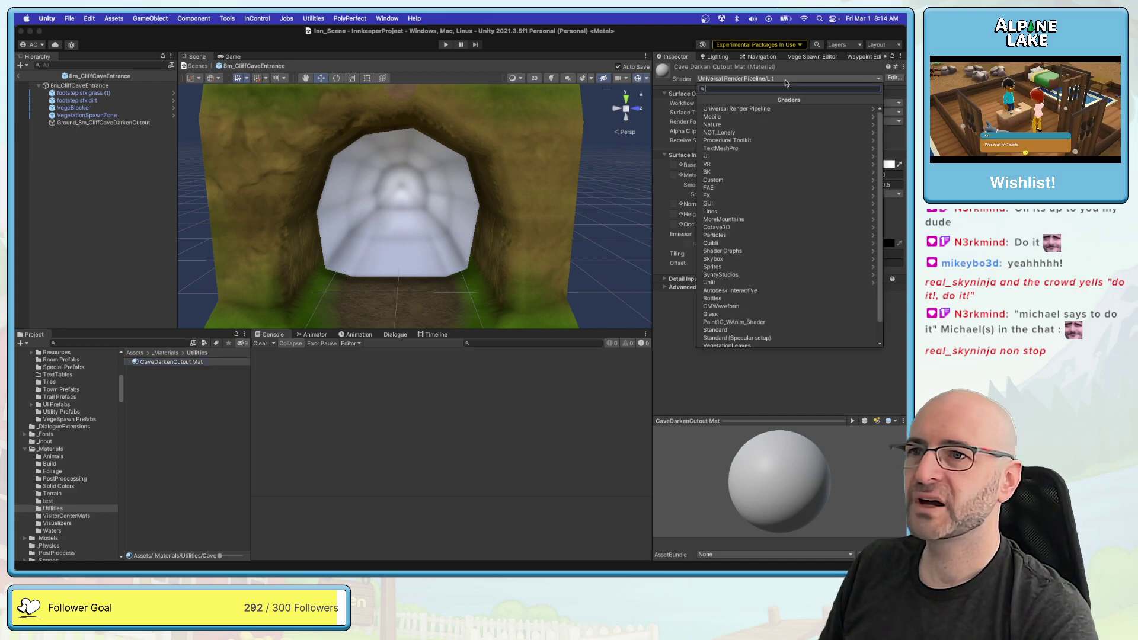
pyautogui.click(764, 110)
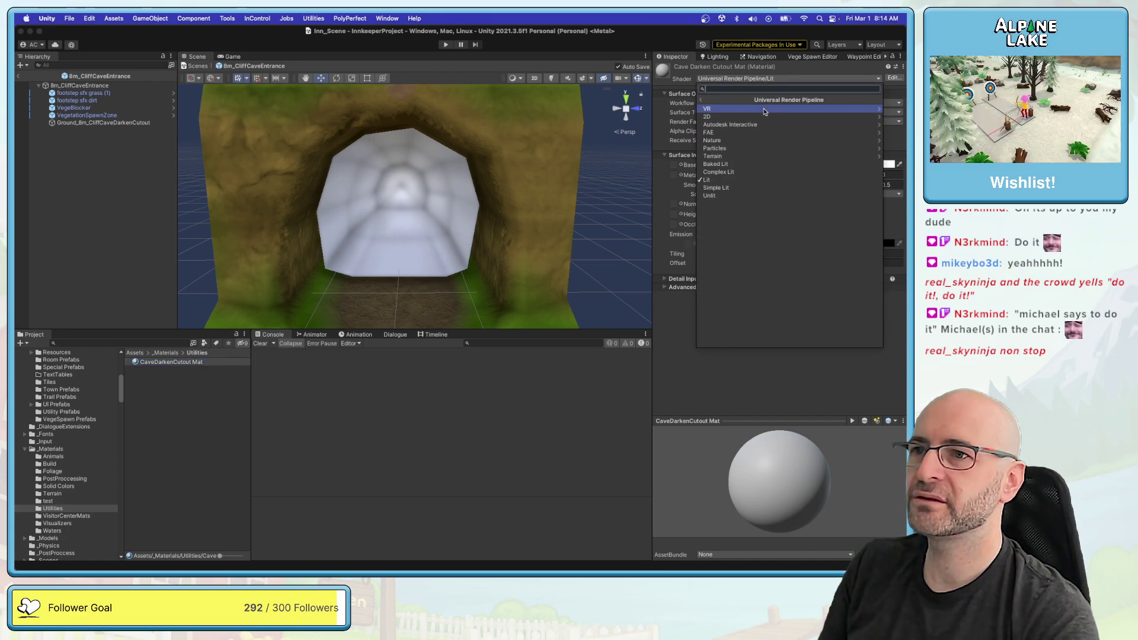
pyautogui.click(750, 195)
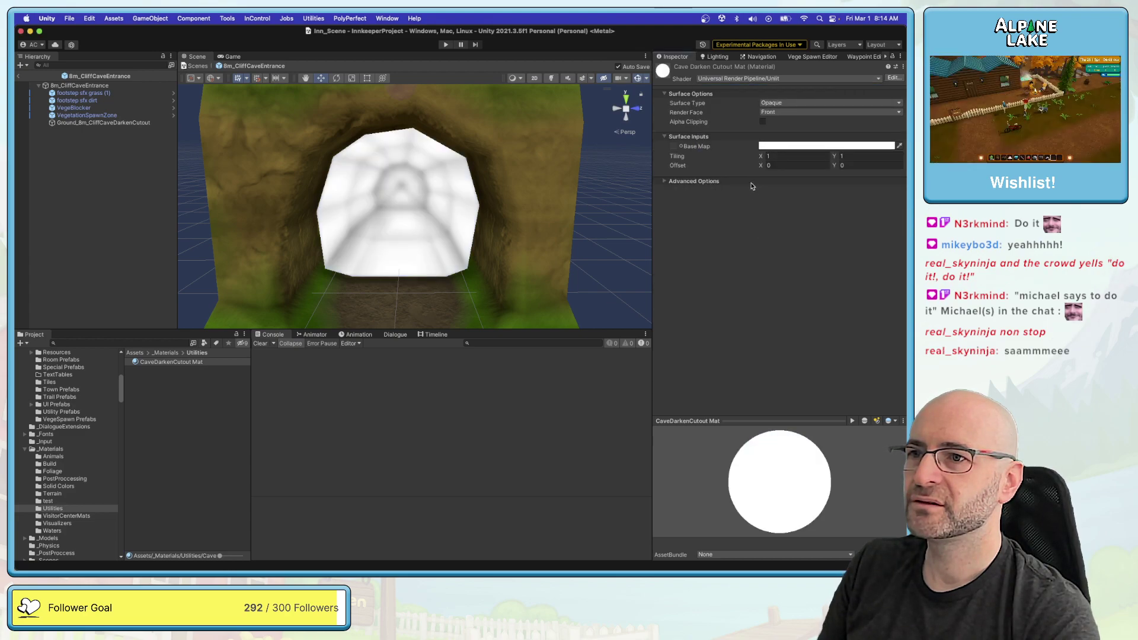
pyautogui.click(795, 146)
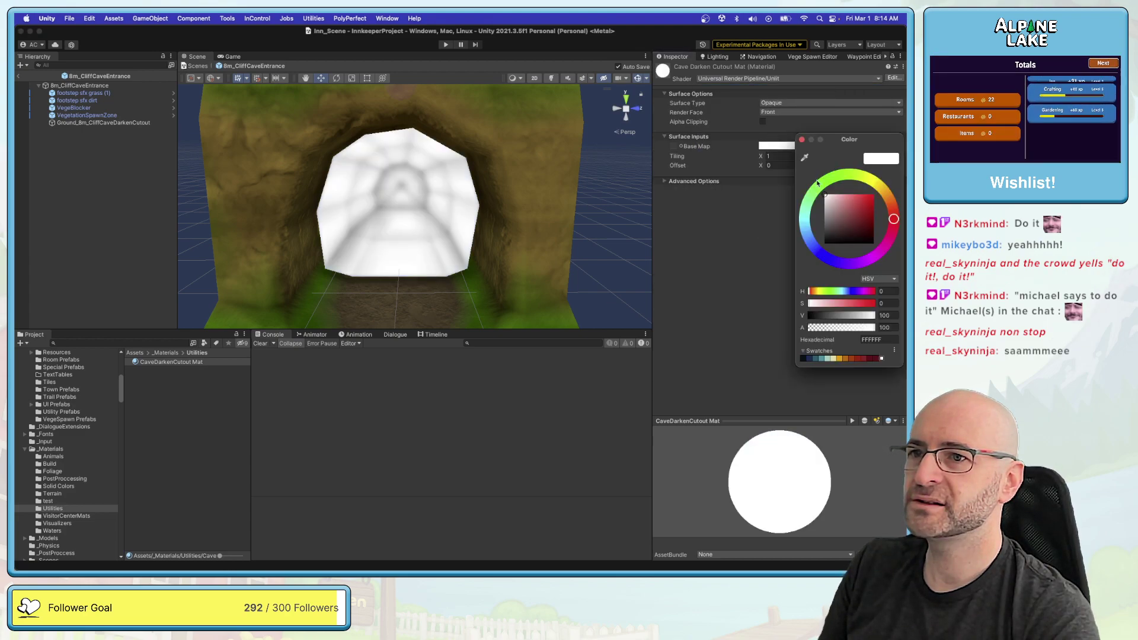
pyautogui.moveTo(859, 327); pyautogui.dragTo(820, 329)
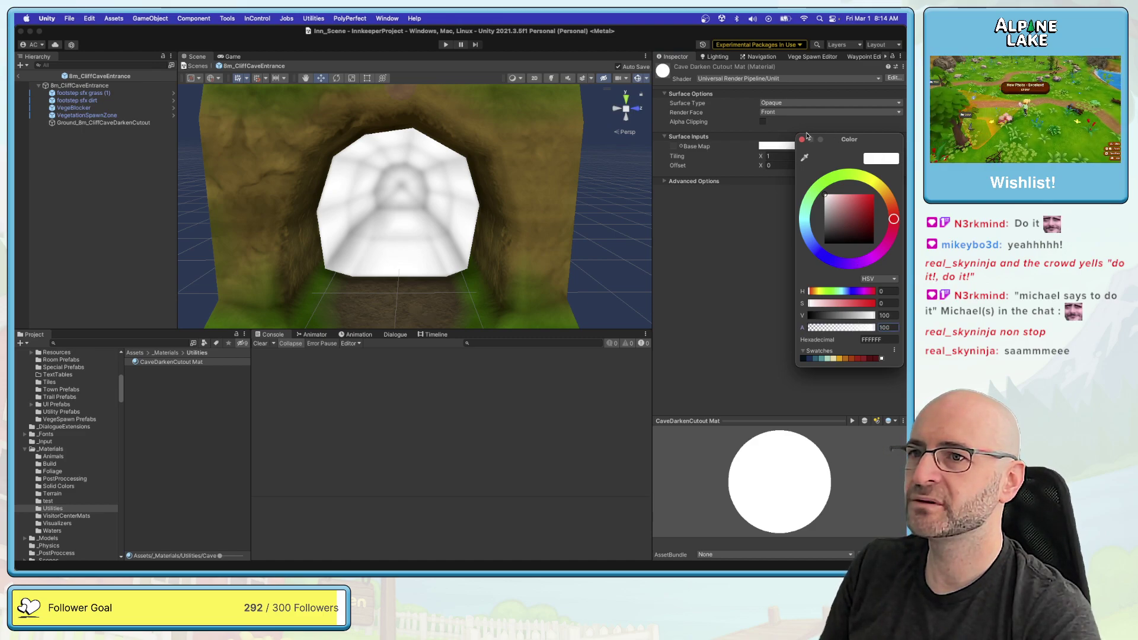
pyautogui.click(802, 140)
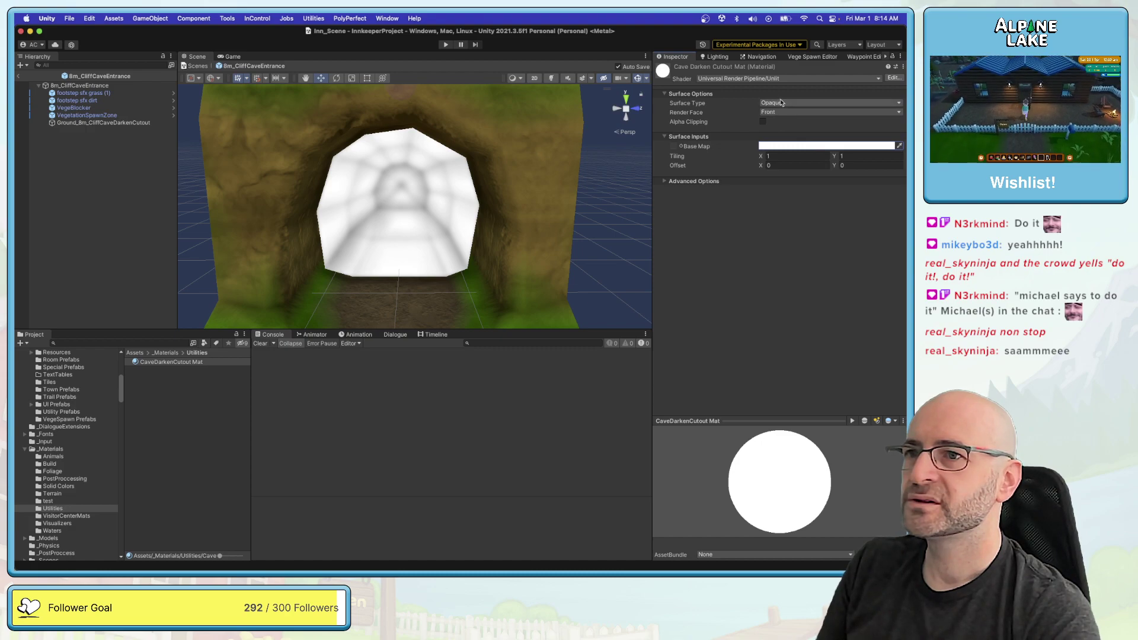
# Step: Change the material to transparent URP Simple Lit with a black base colour
pyautogui.click(778, 79)
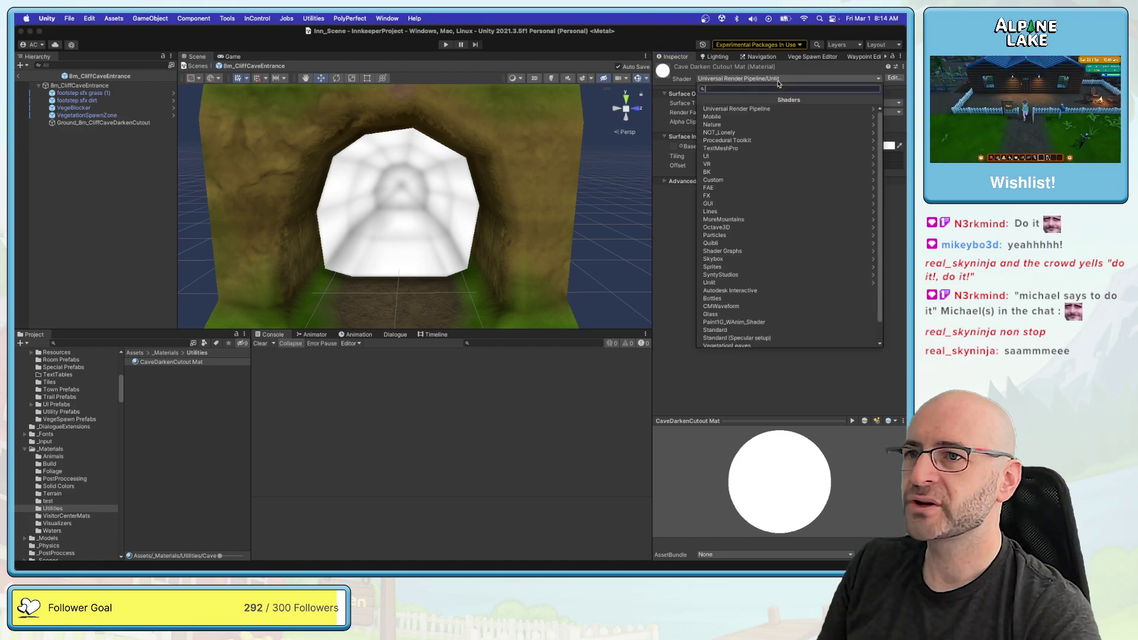
pyautogui.click(768, 110)
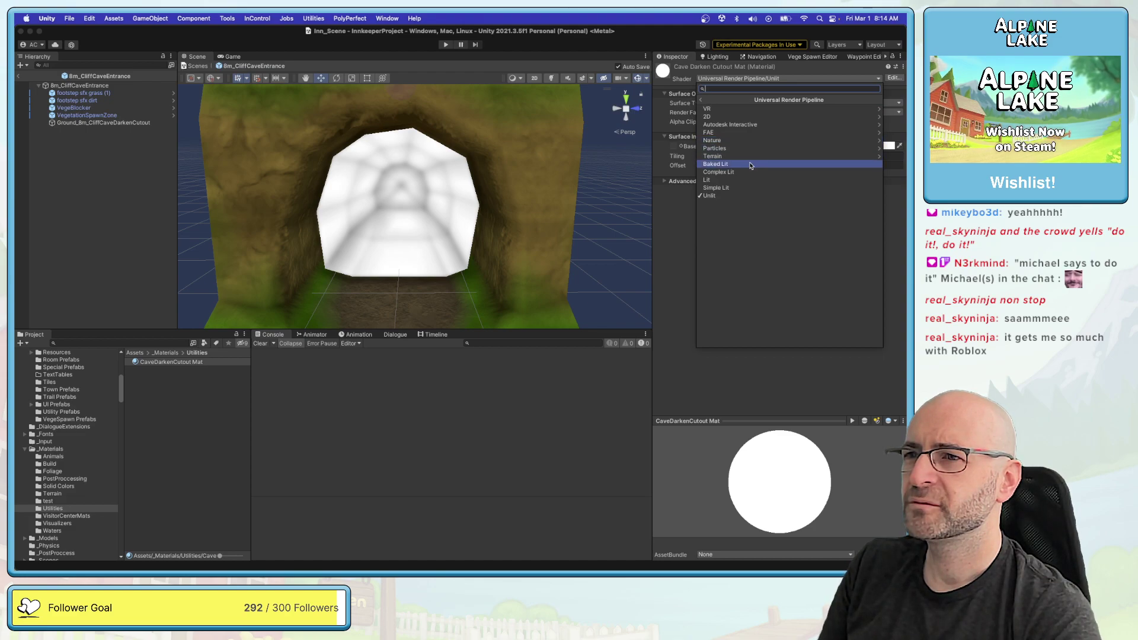
pyautogui.click(748, 190)
pyautogui.click(773, 105)
pyautogui.click(776, 112)
pyautogui.click(773, 103)
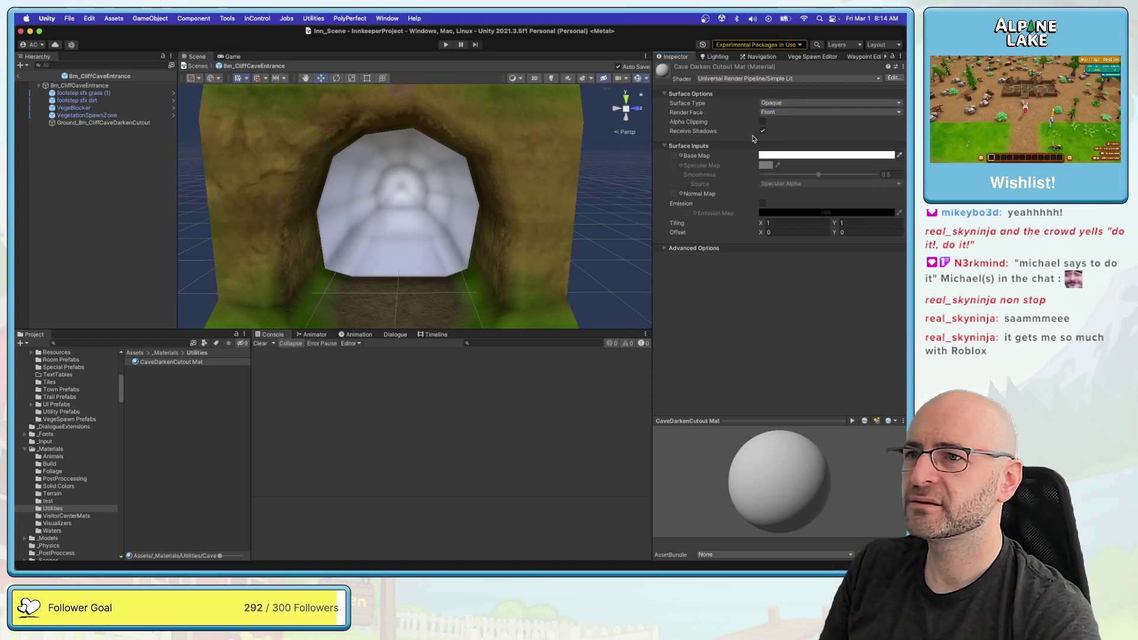
pyautogui.click(772, 112)
pyautogui.click(768, 164)
pyautogui.moveTo(810, 217); pyautogui.dragTo(765, 289)
pyautogui.moveTo(837, 346); pyautogui.dragTo(859, 332)
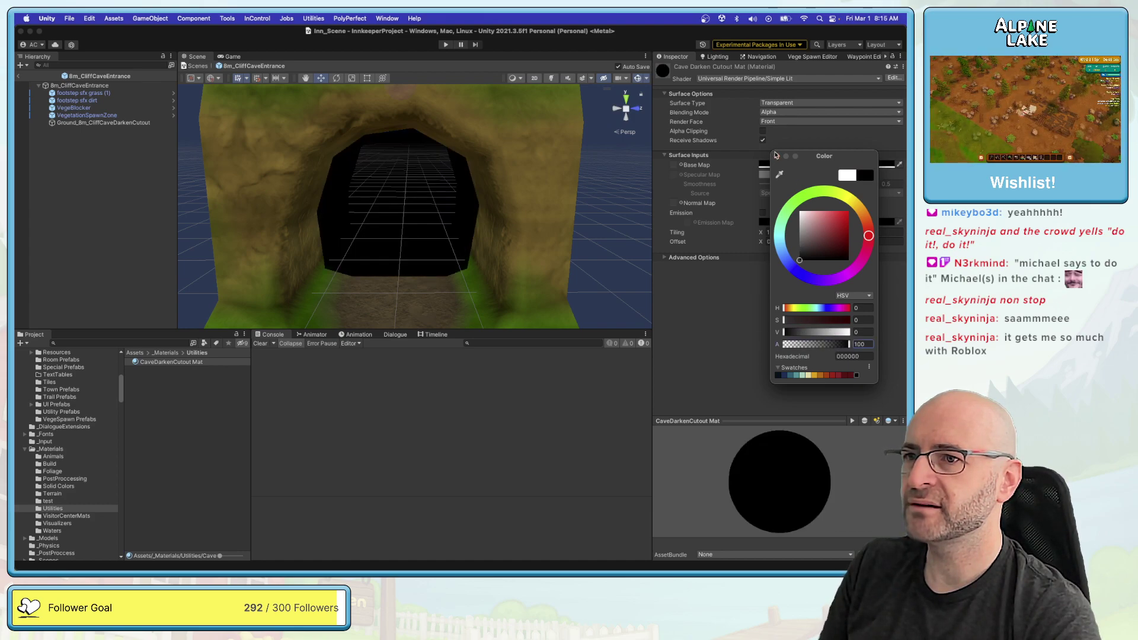
pyautogui.click(777, 156)
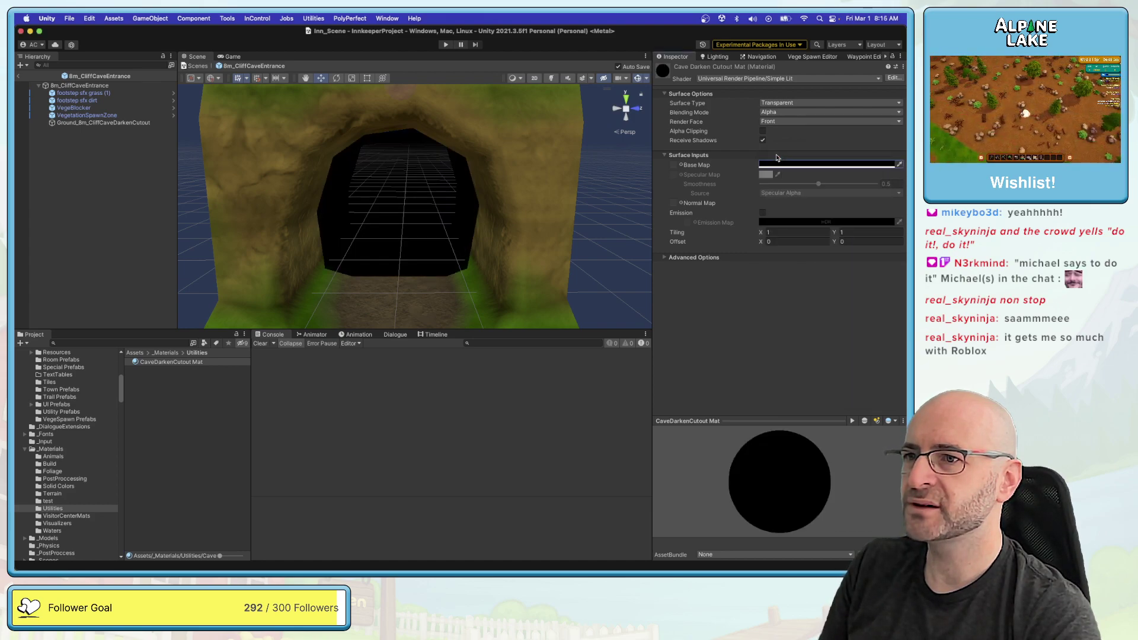
# Step: Search 'gradient' and set gradient_vertical as the material's Base Map
pyautogui.click(157, 343)
pyautogui.write('ramp')
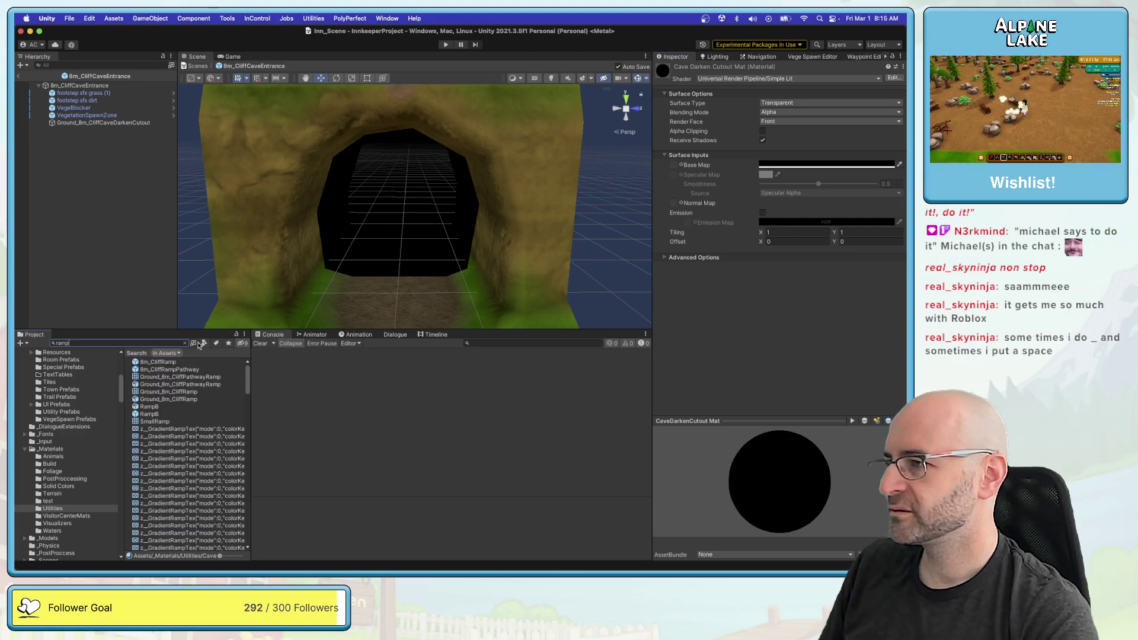
pyautogui.press('super+a')
pyautogui.write('gradient')
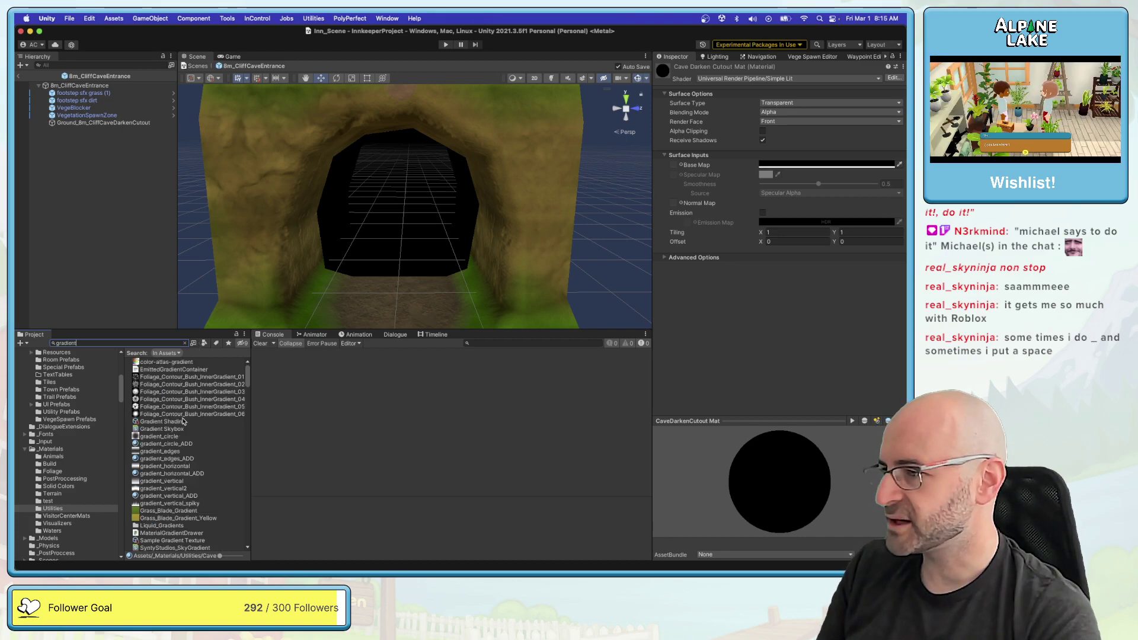
pyautogui.moveTo(160, 481); pyautogui.dragTo(702, 253)
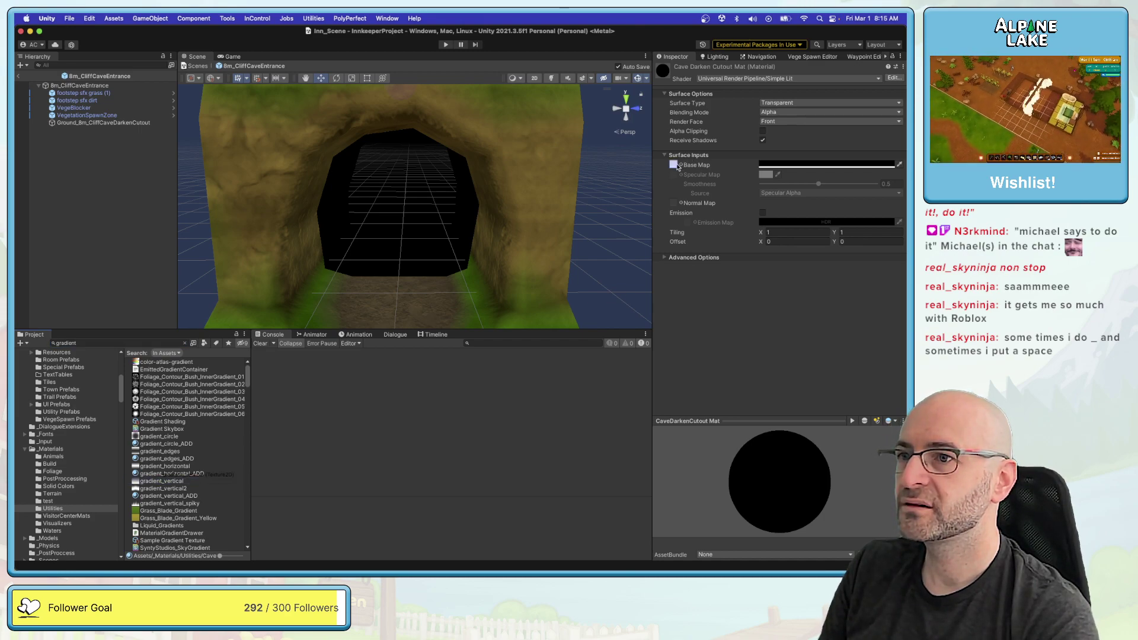
pyautogui.moveTo(675, 167); pyautogui.dragTo(675, 167)
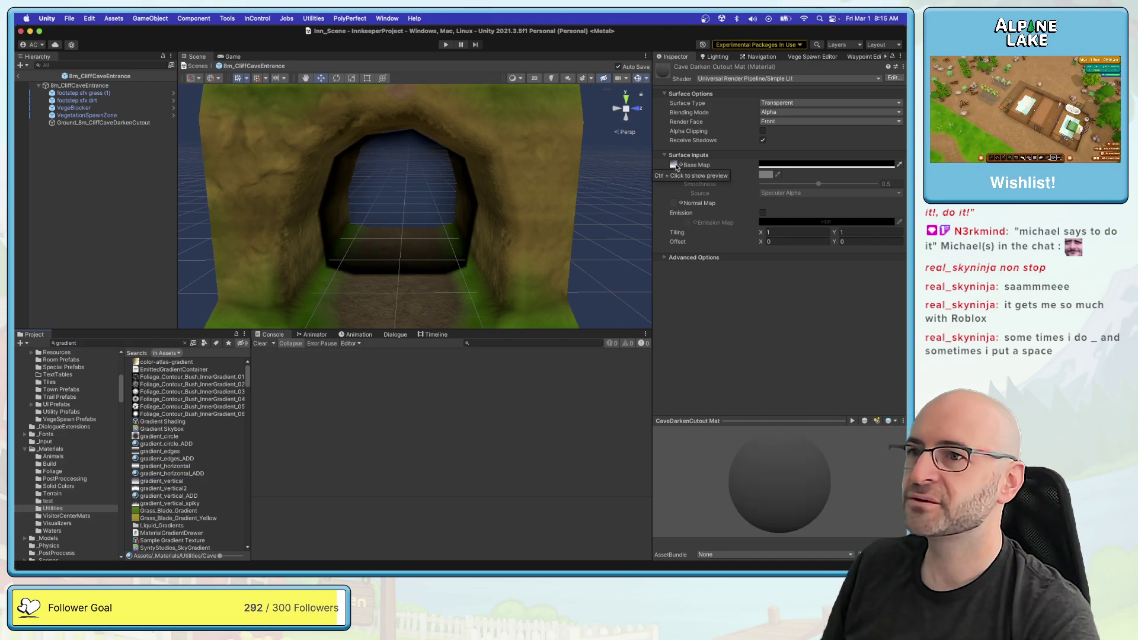
pyautogui.moveTo(409, 202)
pyautogui.keyDown('alt'); pyautogui.mouseDown()
pyautogui.moveTo(355, 197)
pyautogui.moveTo(424, 205)
pyautogui.mouseUp(); pyautogui.keyUp('alt')
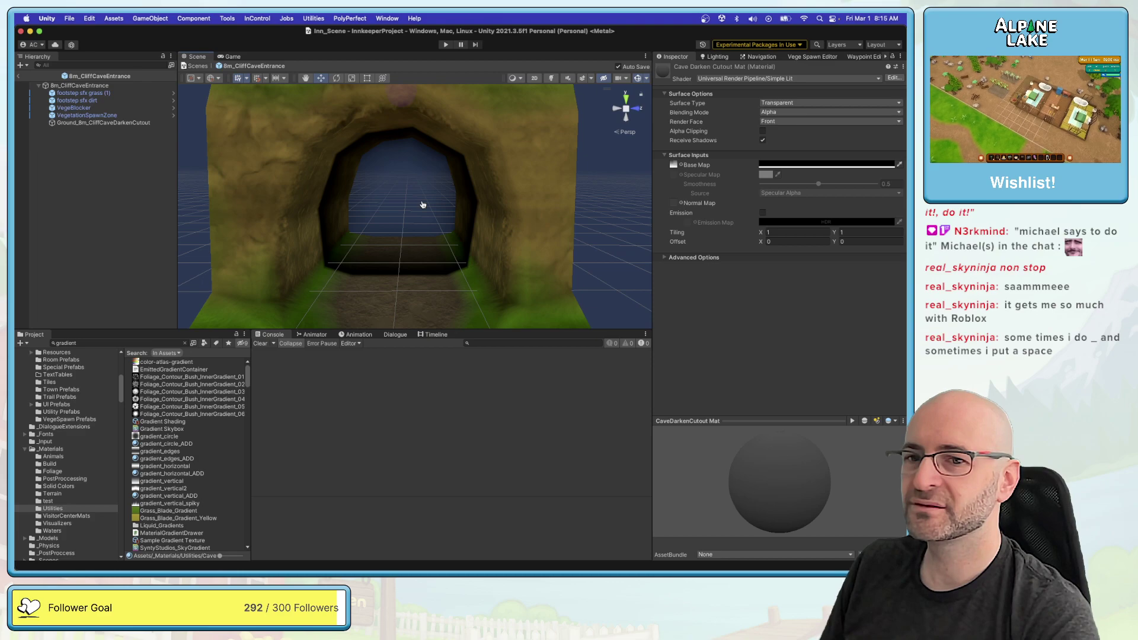
# Step: In Maya, select the cutout's UV shell and rotate it 180° upside down
pyautogui.press('super+Tab')
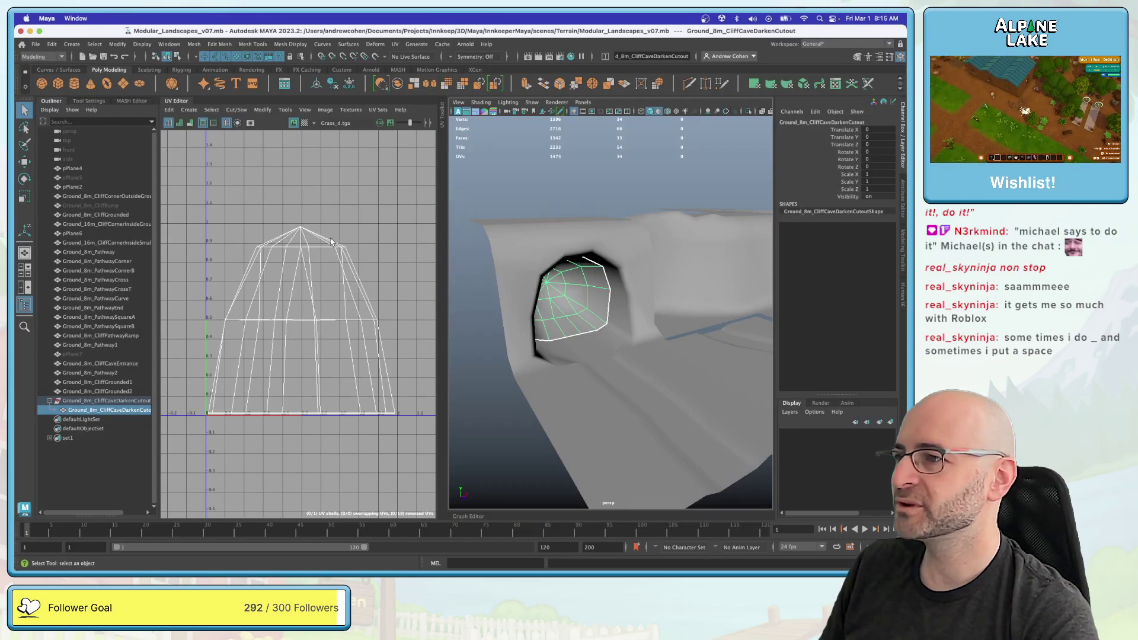
pyautogui.moveTo(314, 248); pyautogui.dragTo(291, 238, button='right')
pyautogui.click(305, 251)
pyautogui.press('e')
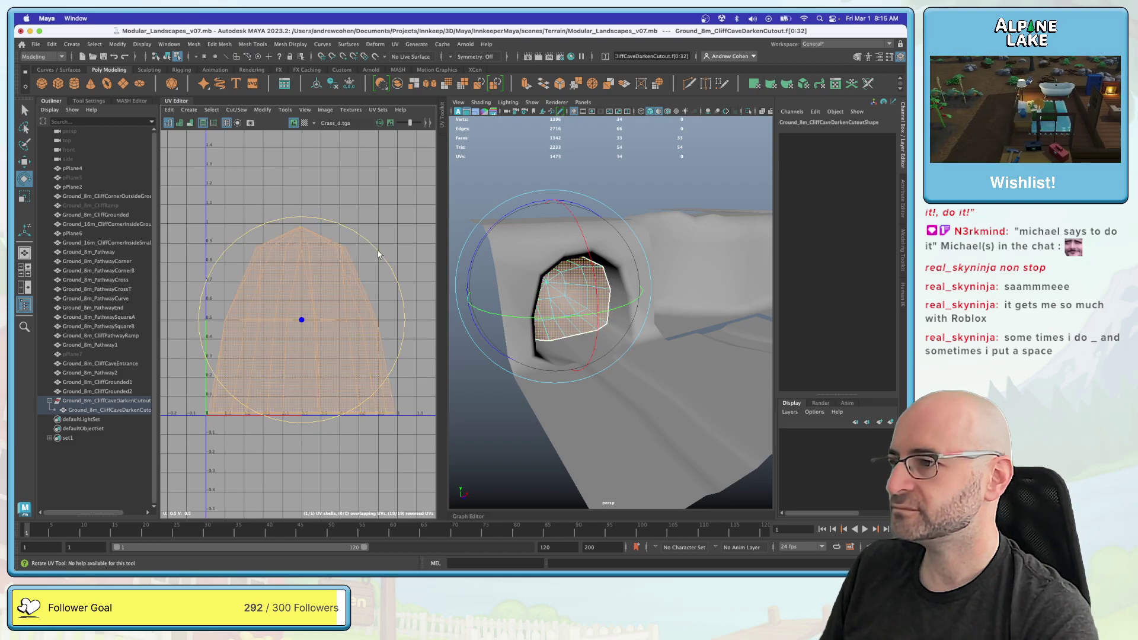
pyautogui.moveTo(376, 251); pyautogui.dragTo(154, 484)
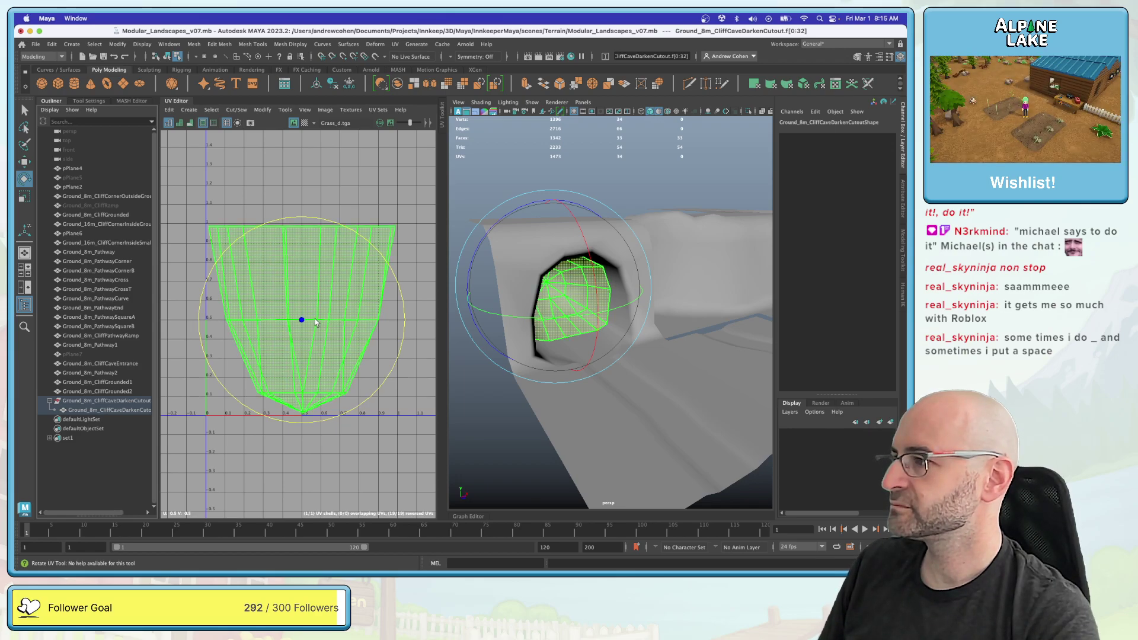
pyautogui.press('super+Tab')
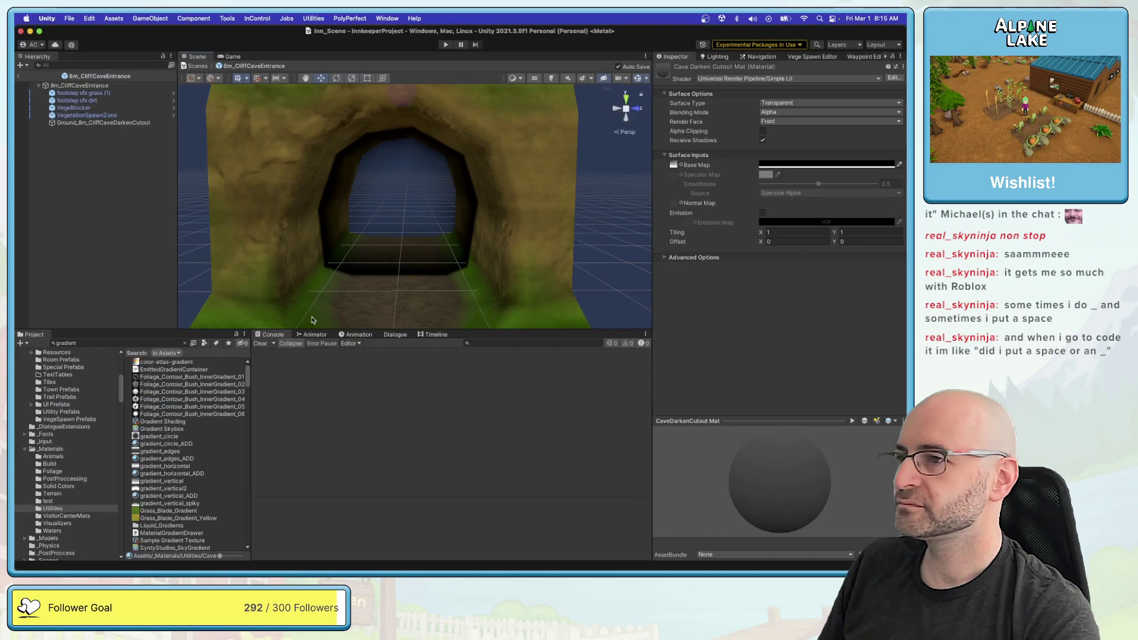
pyautogui.press('super+Tab')
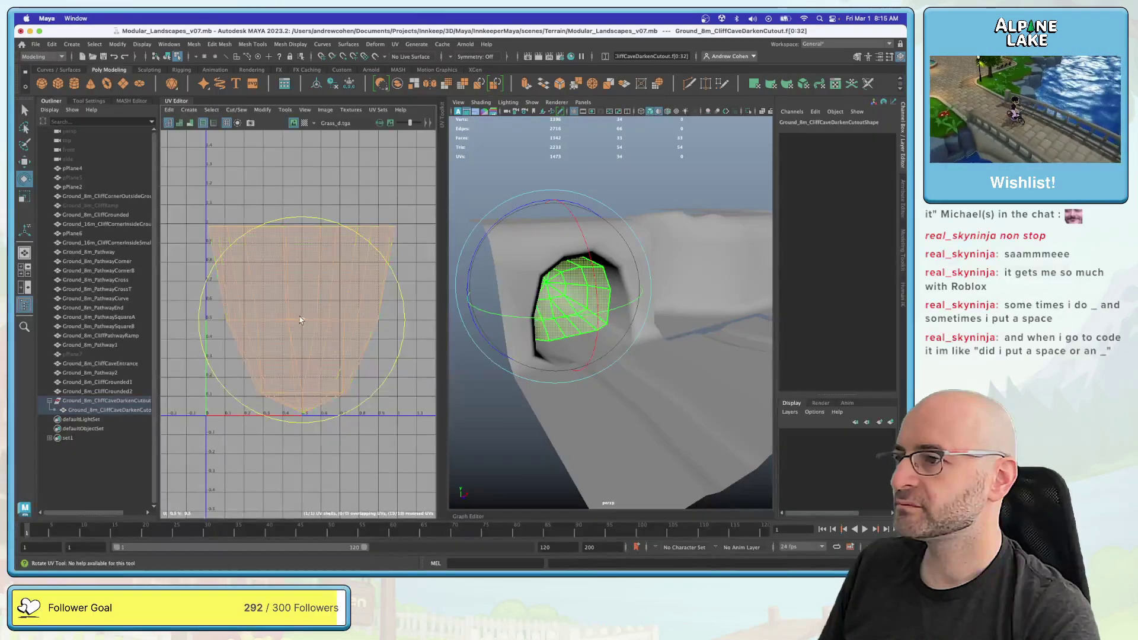
# Step: Scale the UV shell down and select the Ground_8m_CliffCaveDarkenCutout_GRP group
pyautogui.moveTo(303, 327); pyautogui.dragTo(303, 340)
pyautogui.press('w')
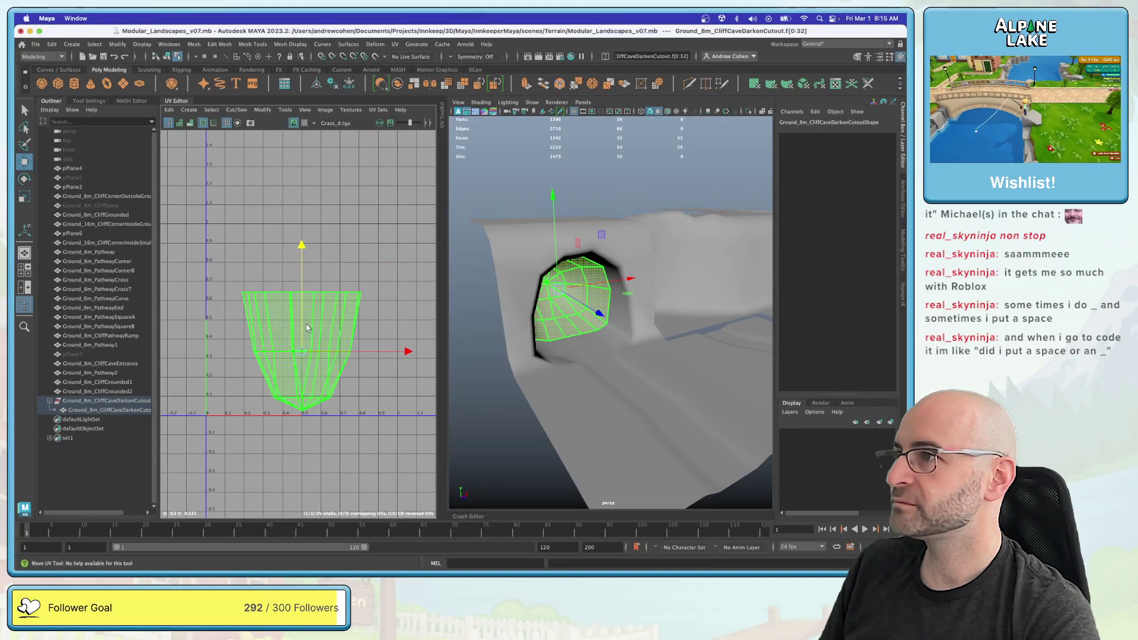
pyautogui.press('q')
pyautogui.press('F8')
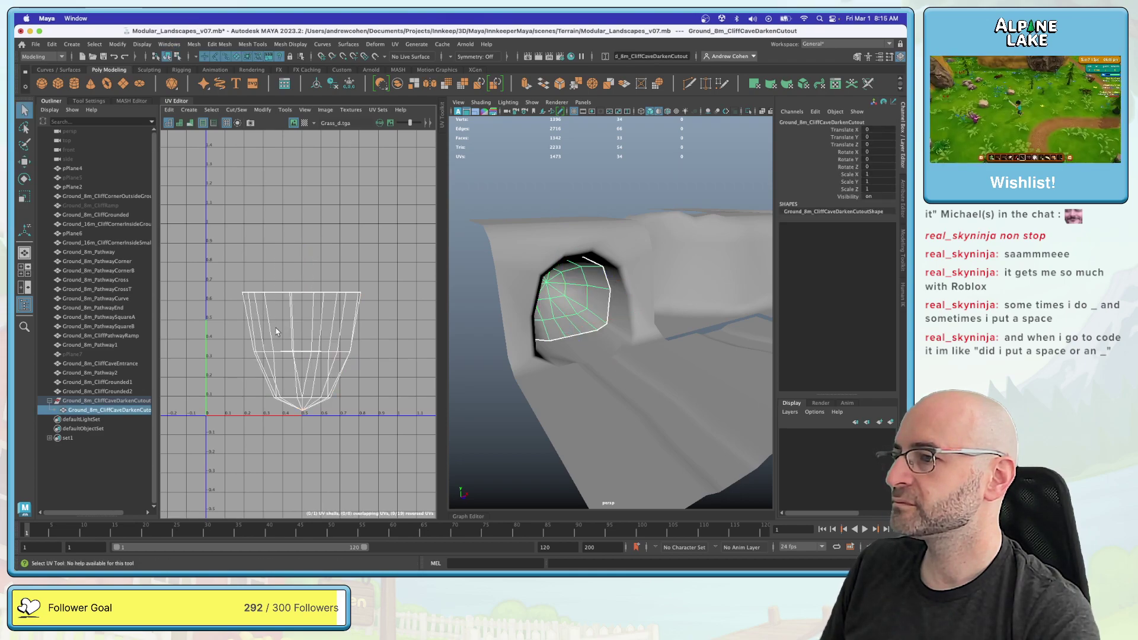
pyautogui.click(94, 401)
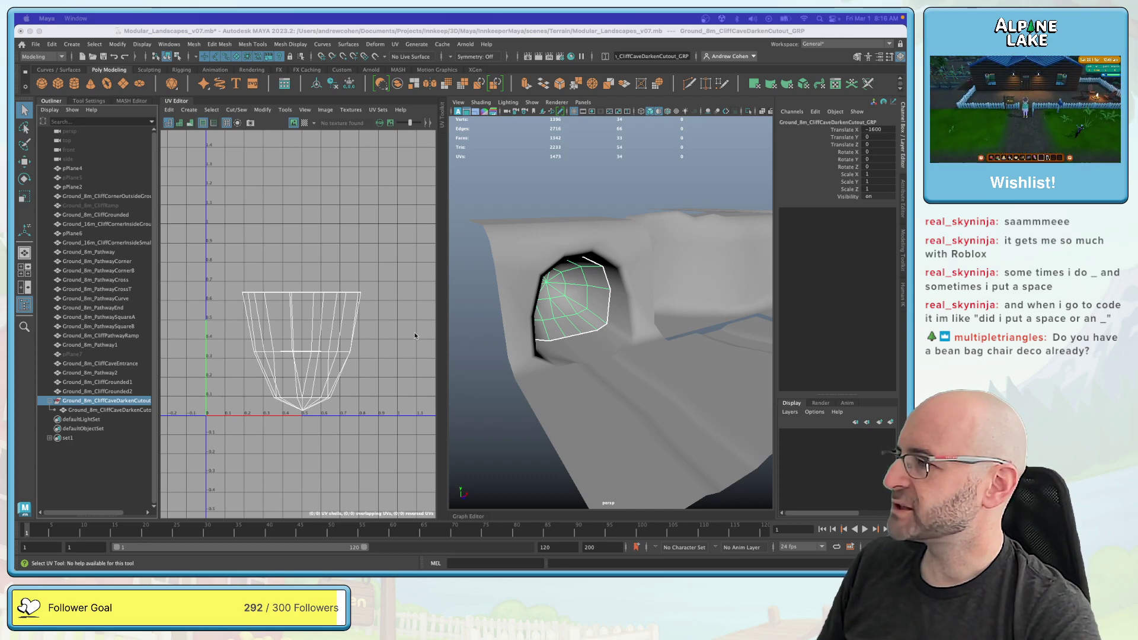
# Step: Save the Maya scene and export the selected group over Ground_8m_CliffCaveDarkenCutout.fbx
pyautogui.click(287, 320)
pyautogui.press('super+s')
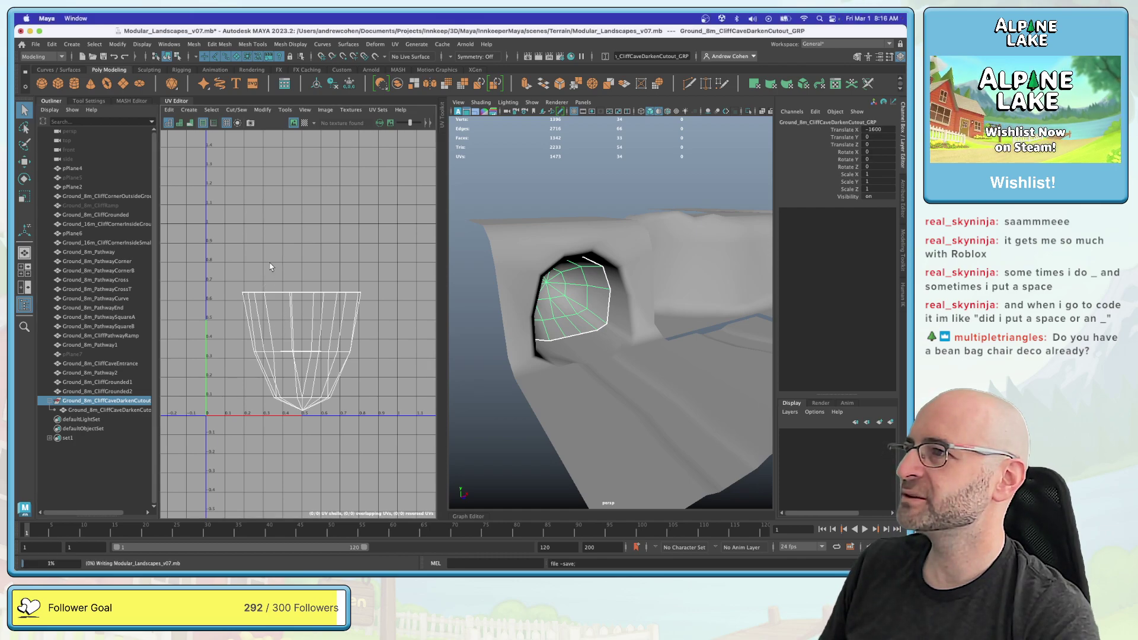
pyautogui.click(36, 44)
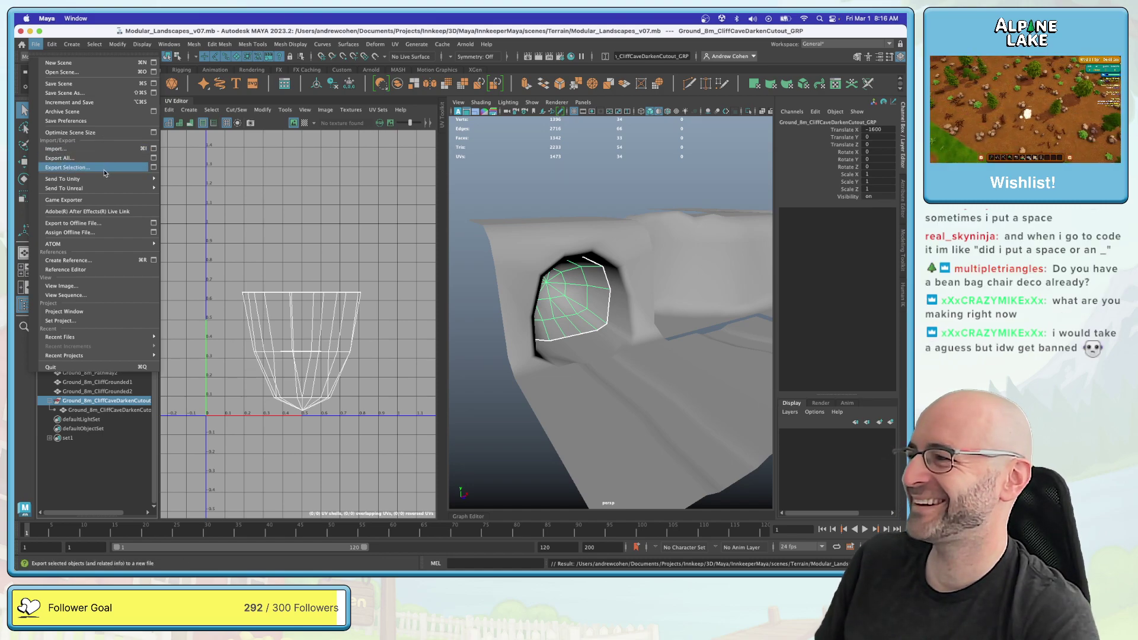
pyautogui.moveTo(119, 188)
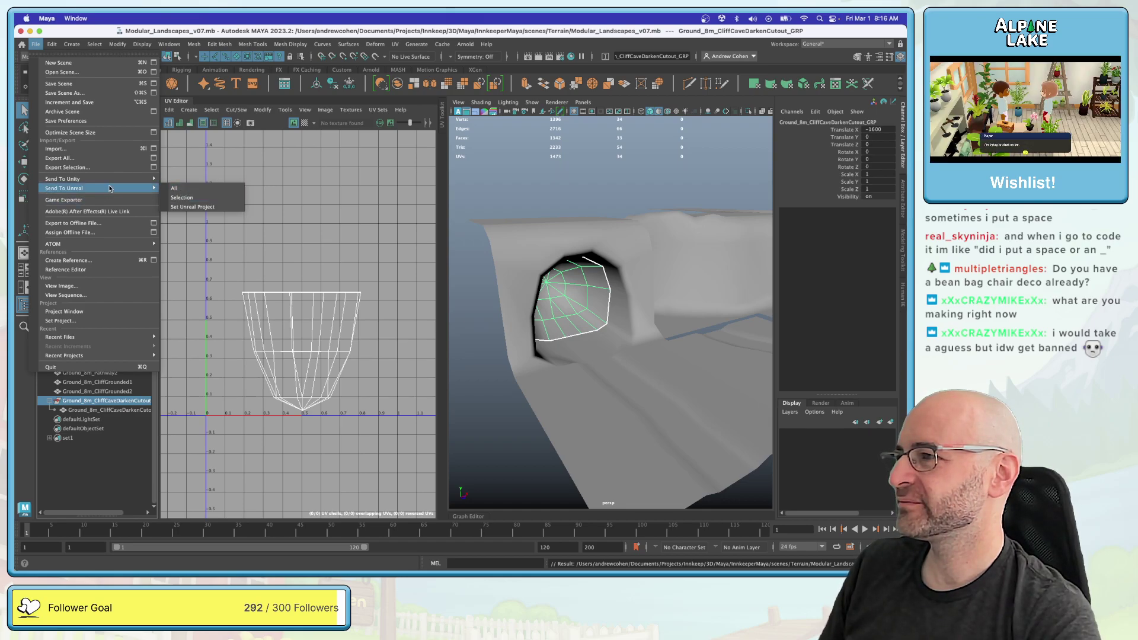
pyautogui.click(181, 195)
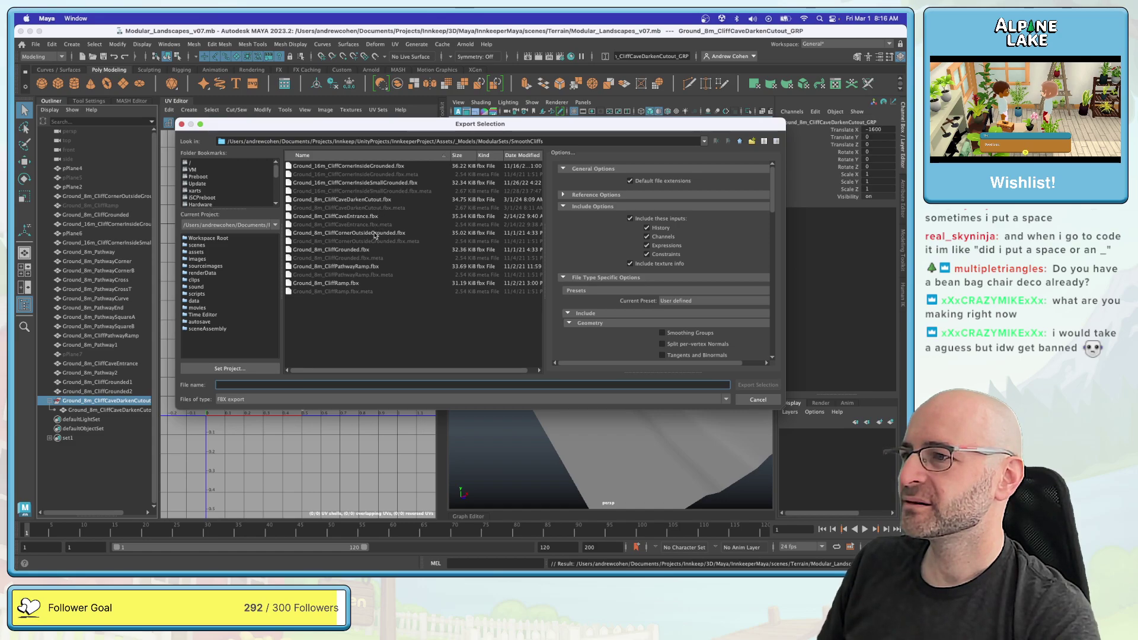
pyautogui.click(369, 199)
pyautogui.click(758, 385)
pyautogui.click(460, 263)
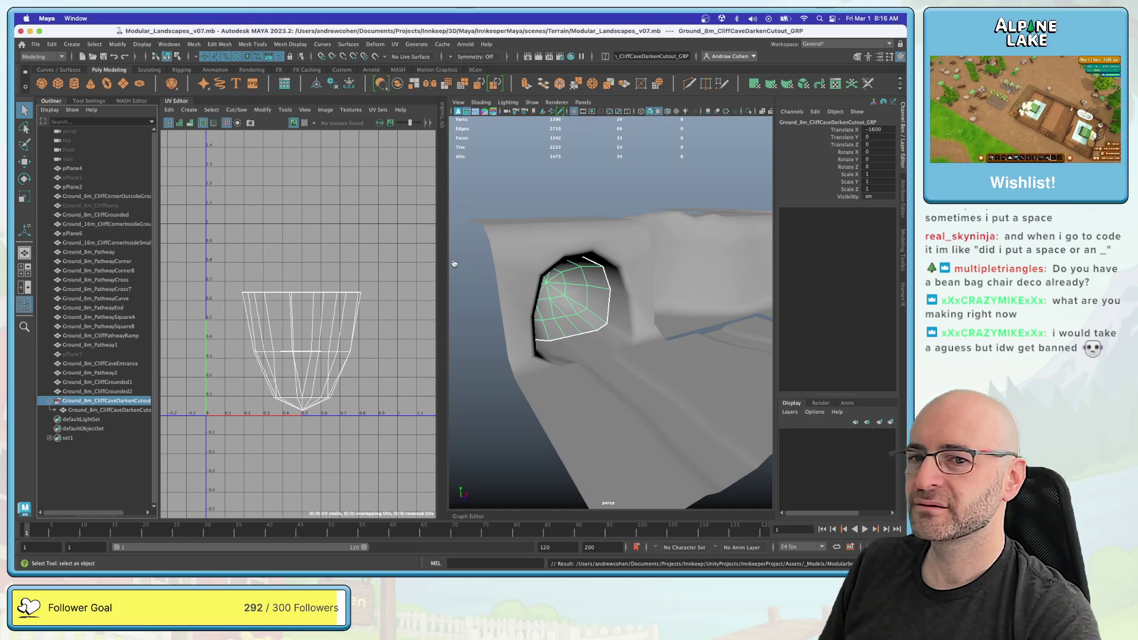
pyautogui.press('super+Tab')
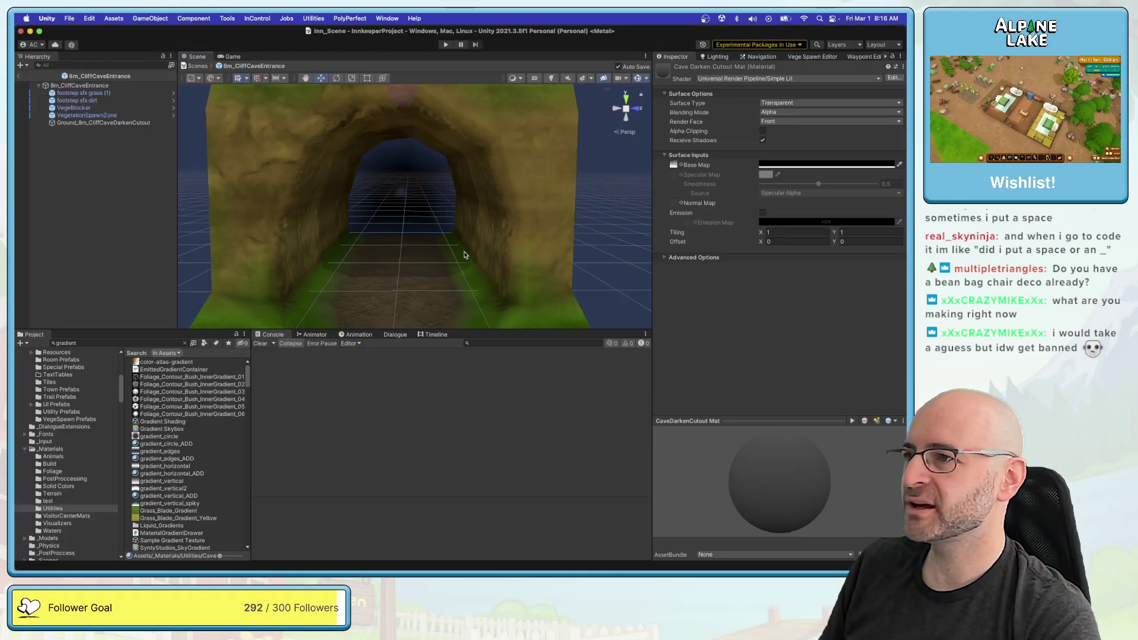
# Step: View the reimported cave darken cutout at an angle, select it, then switch to Photoshop
pyautogui.scroll(-5, 465, 256)
pyautogui.keyDown('alt'); pyautogui.moveTo(379, 206); pyautogui.dragTo(402, 205); pyautogui.keyUp('alt')
pyautogui.click(403, 202)
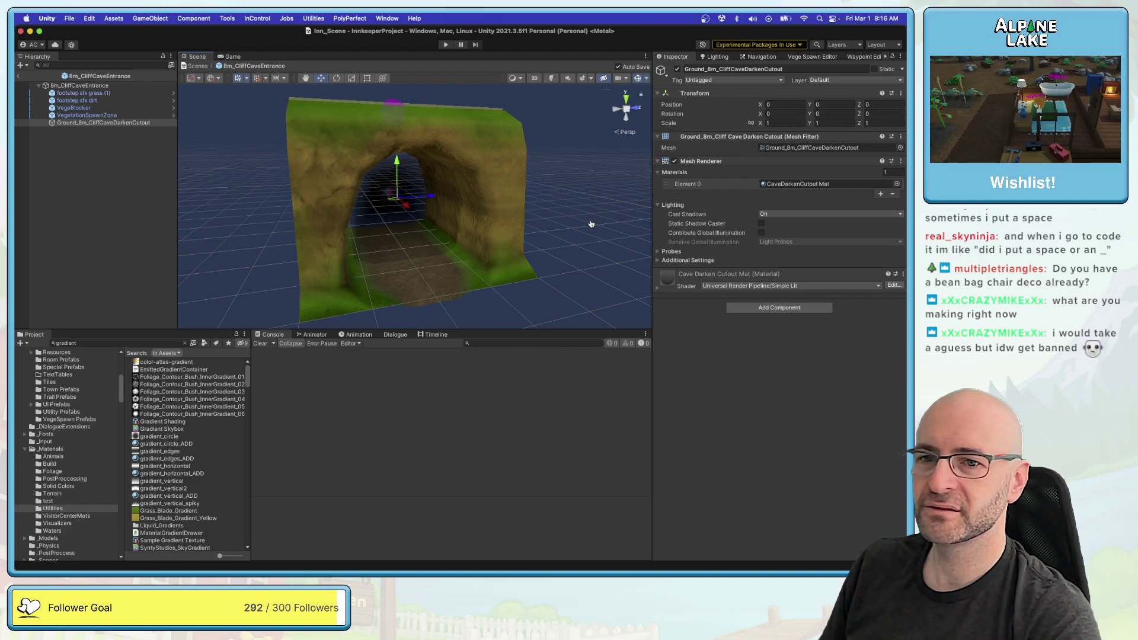
pyautogui.press('super+Tab')
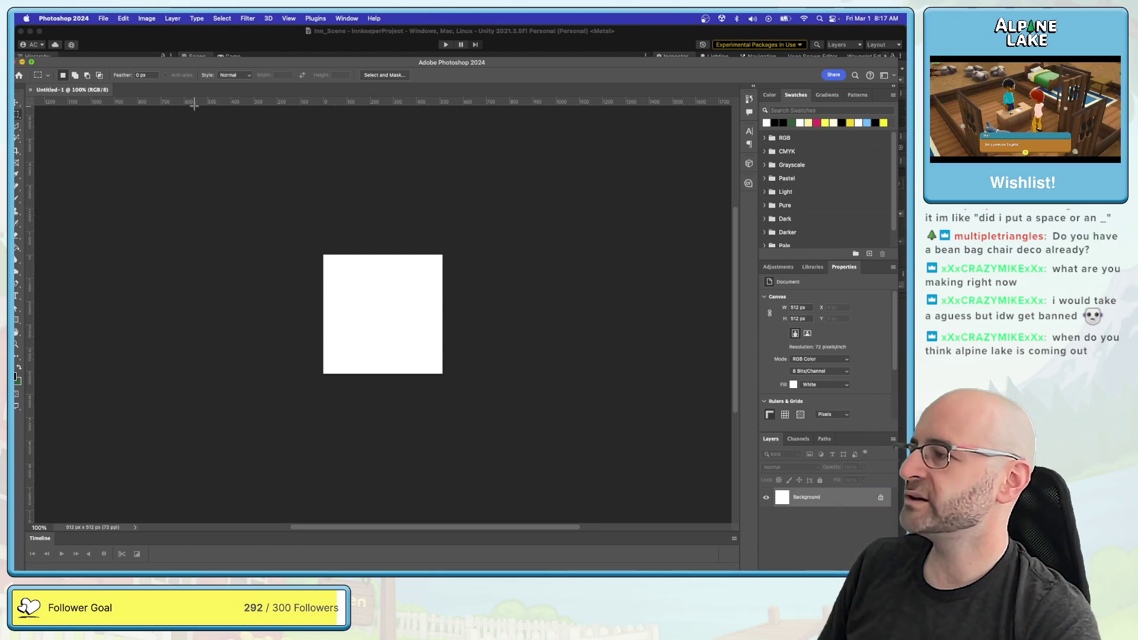
# Step: Add an empty Layer 1 and delete the white Layer 0 so the canvas is transparent
pyautogui.moveTo(164, 65); pyautogui.dragTo(171, 58)
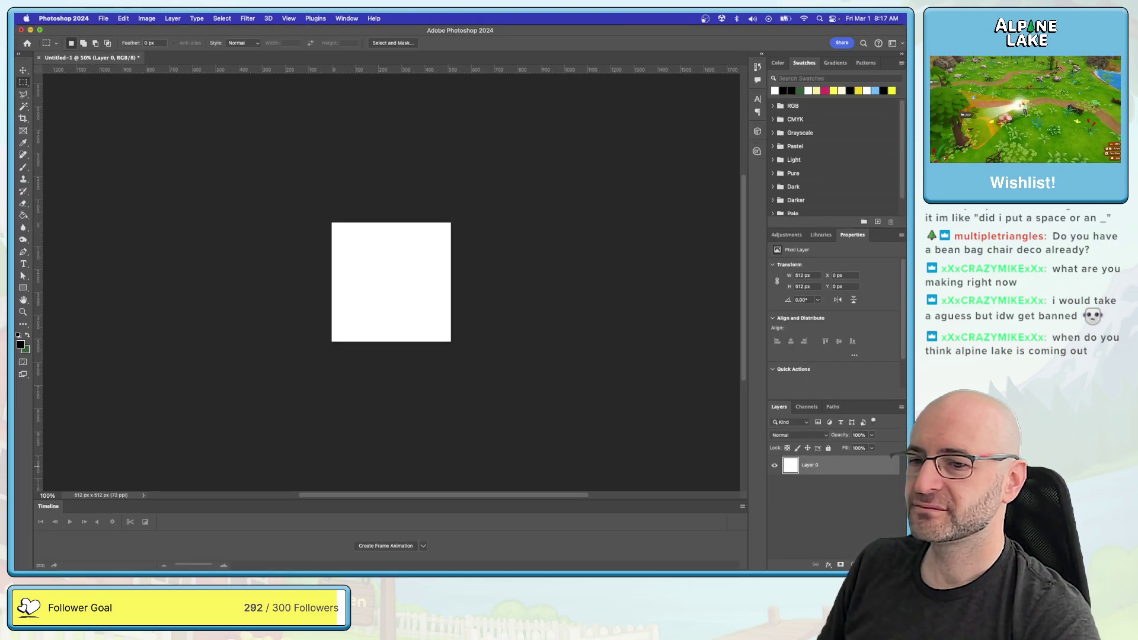
pyautogui.click(878, 565)
pyautogui.moveTo(864, 491); pyautogui.dragTo(867, 503)
pyautogui.moveTo(836, 562); pyautogui.dragTo(840, 563)
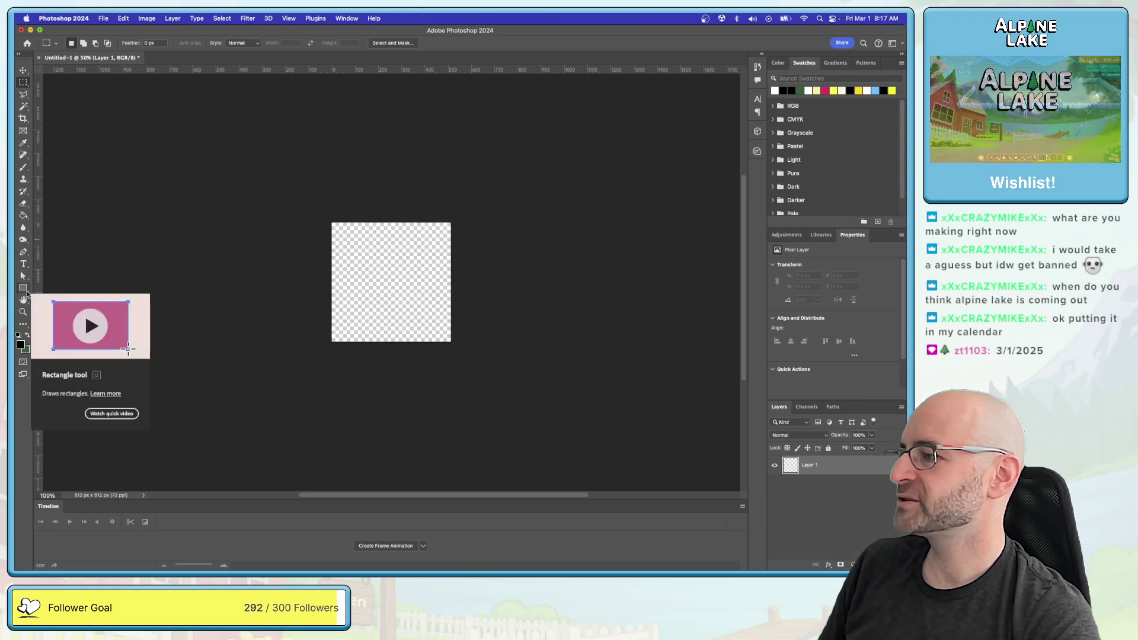
# Step: Draw a short vertical black-to-transparent Basics gradient fill rising from the canvas bottom
pyautogui.moveTo(26, 219); pyautogui.dragTo(56, 214)
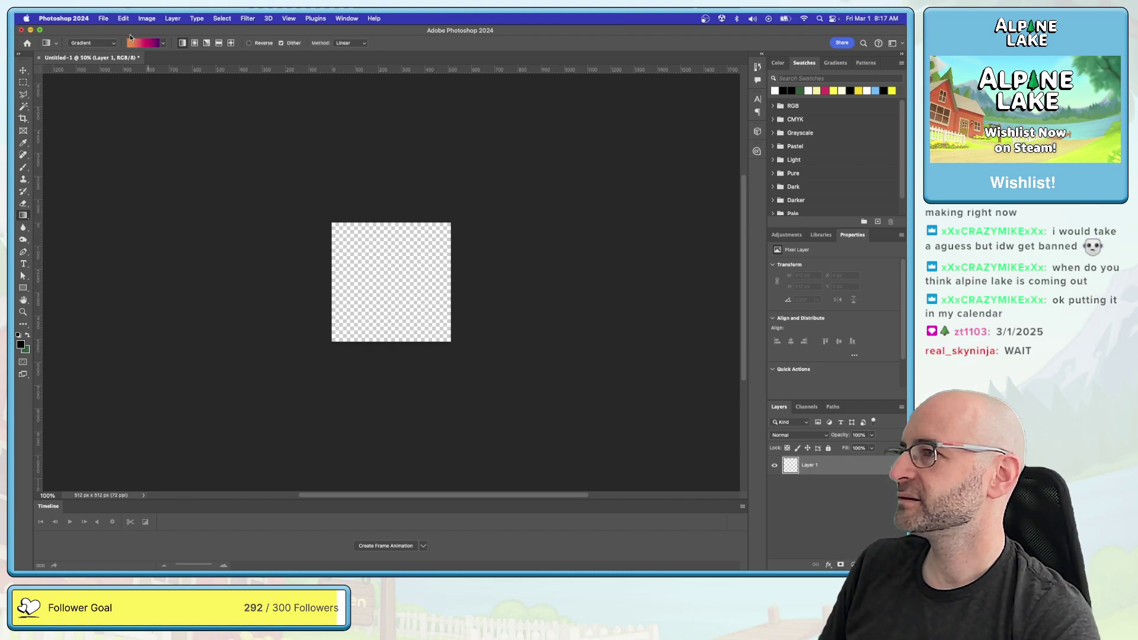
pyautogui.click(95, 43)
pyautogui.click(99, 43)
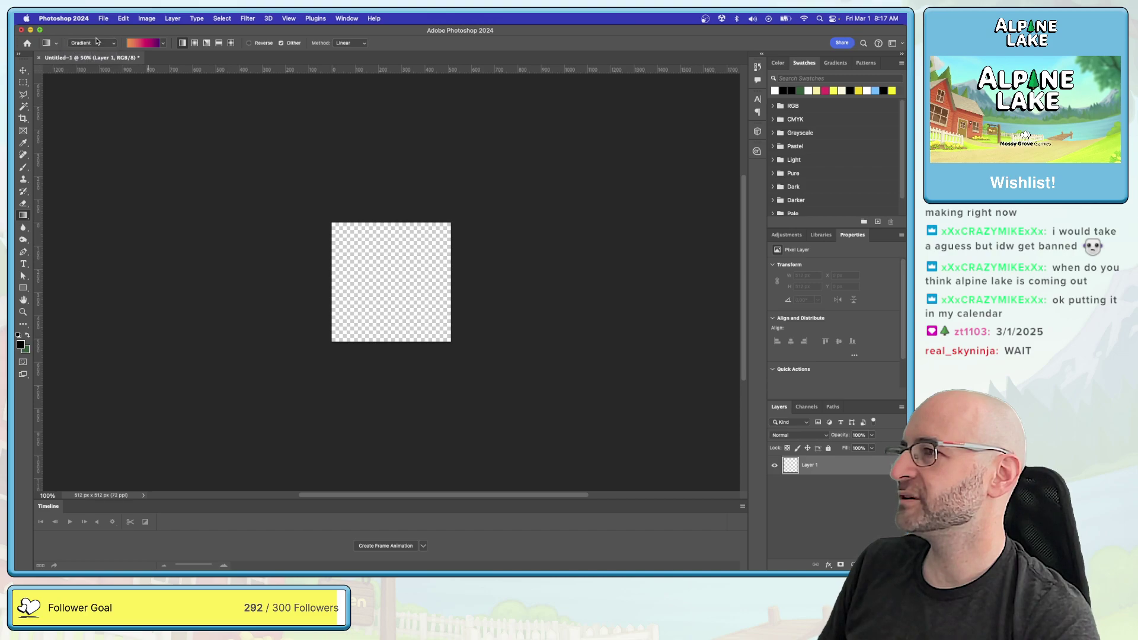
pyautogui.click(164, 43)
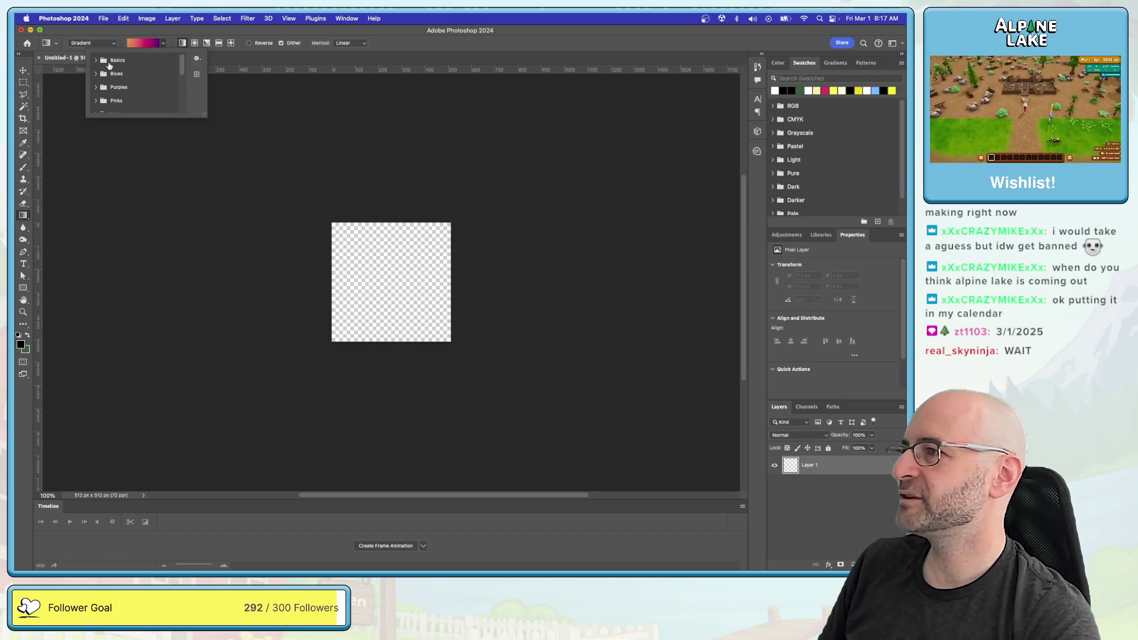
pyautogui.click(96, 60)
pyautogui.click(122, 75)
pyautogui.moveTo(385, 296); pyautogui.dragTo(386, 226)
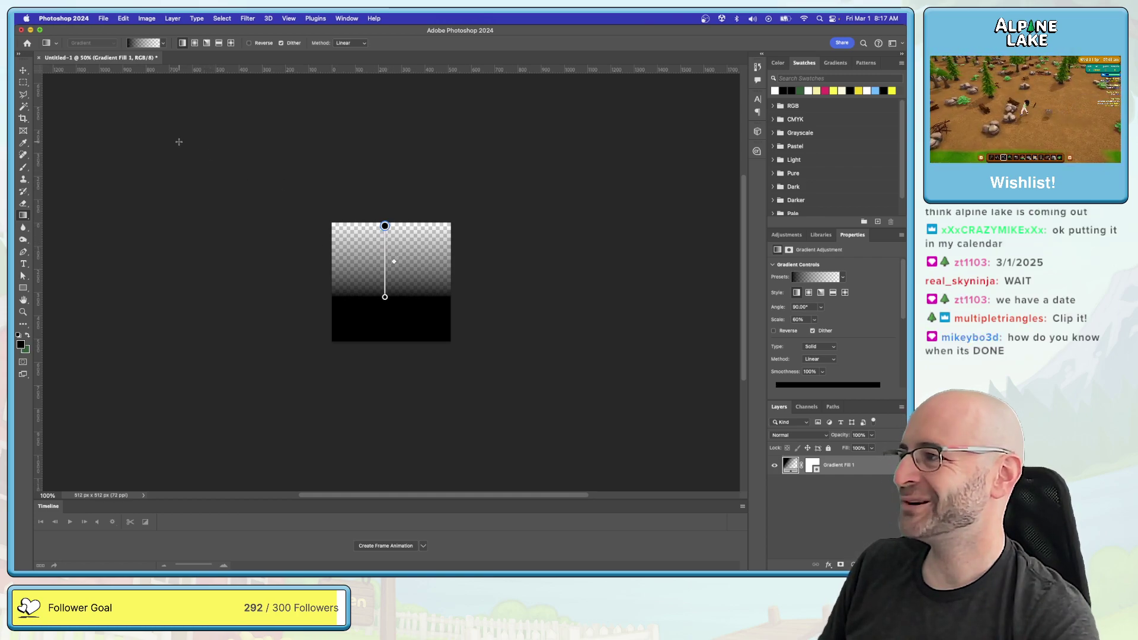
pyautogui.moveTo(386, 298); pyautogui.dragTo(385, 277)
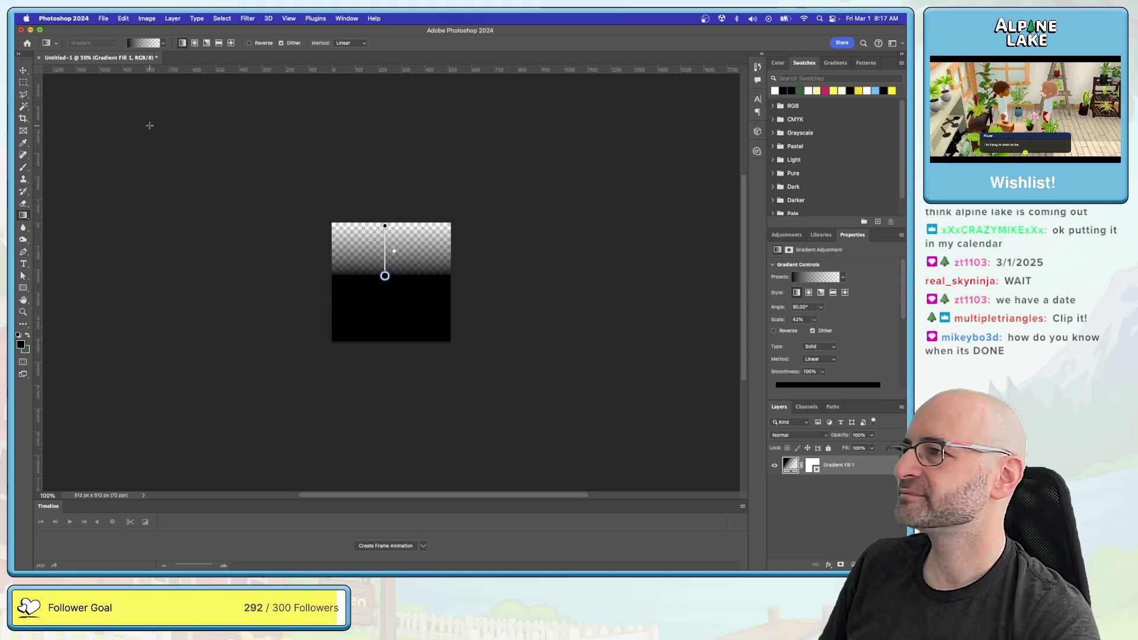
# Step: Compare Perceptual and Classic interpolation methods, settling the gradient fill on Linear
pyautogui.click(829, 361)
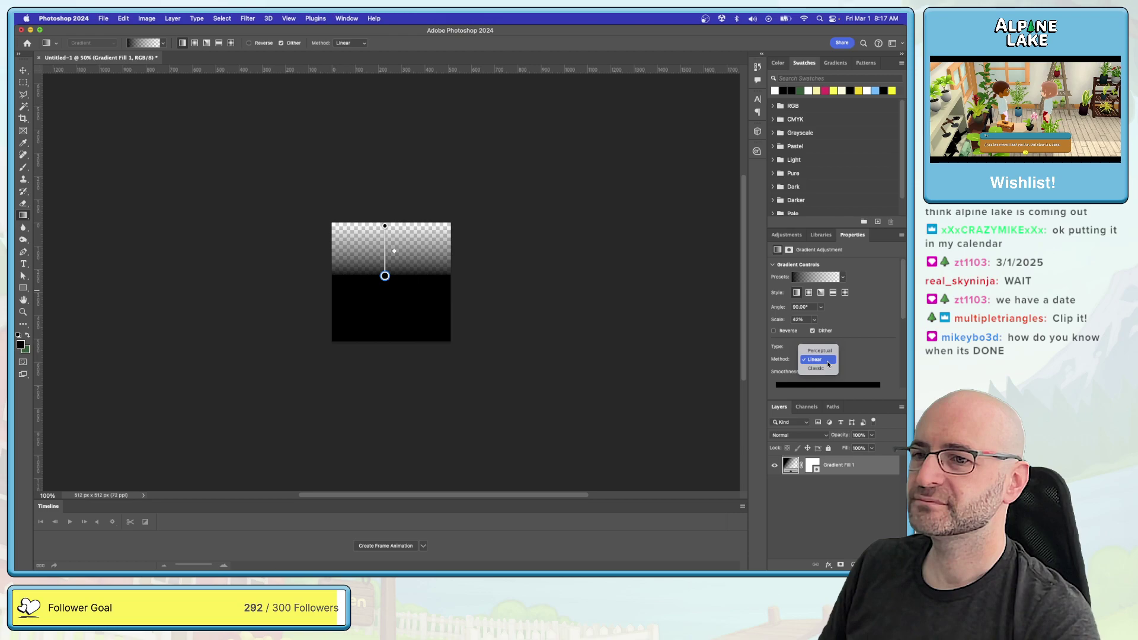
pyautogui.click(827, 353)
pyautogui.click(828, 359)
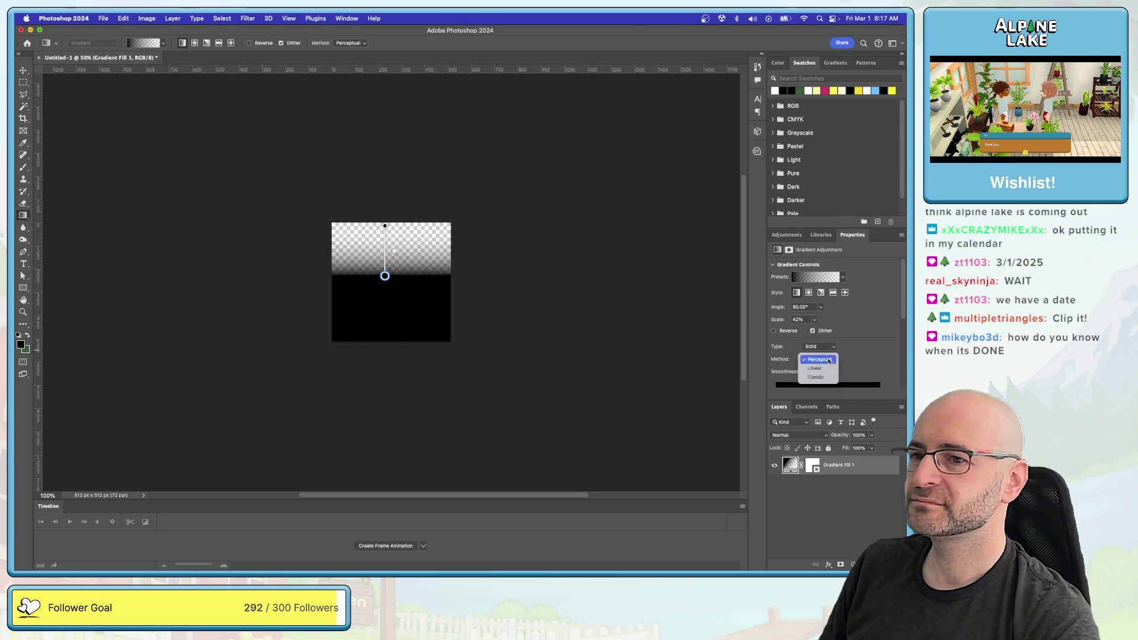
pyautogui.click(827, 376)
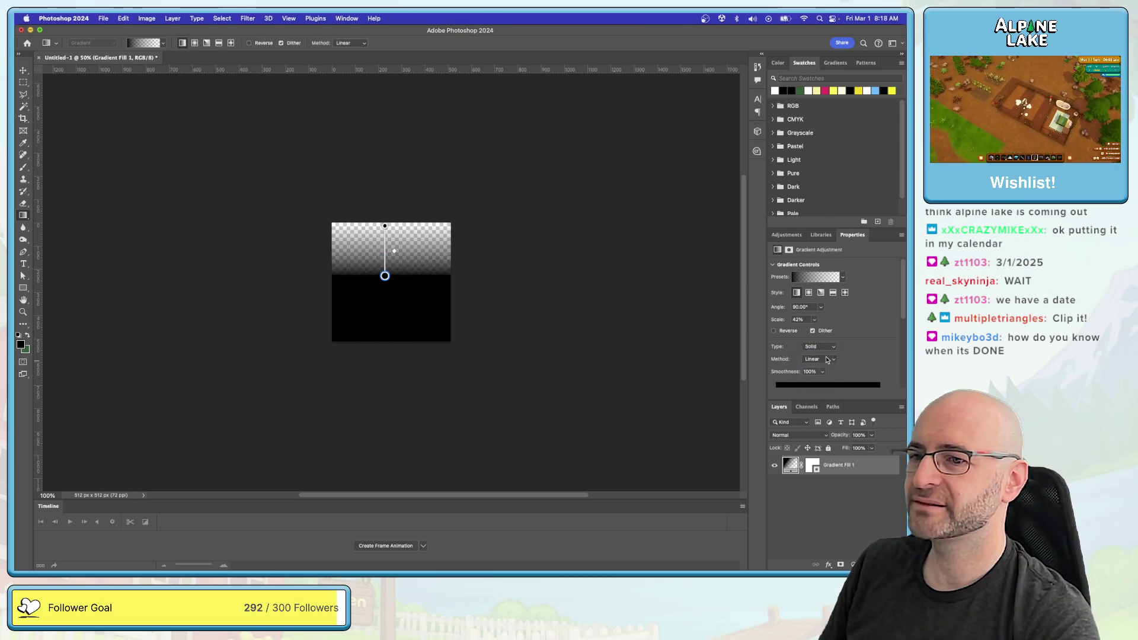
pyautogui.click(828, 359)
pyautogui.click(828, 351)
pyautogui.click(829, 359)
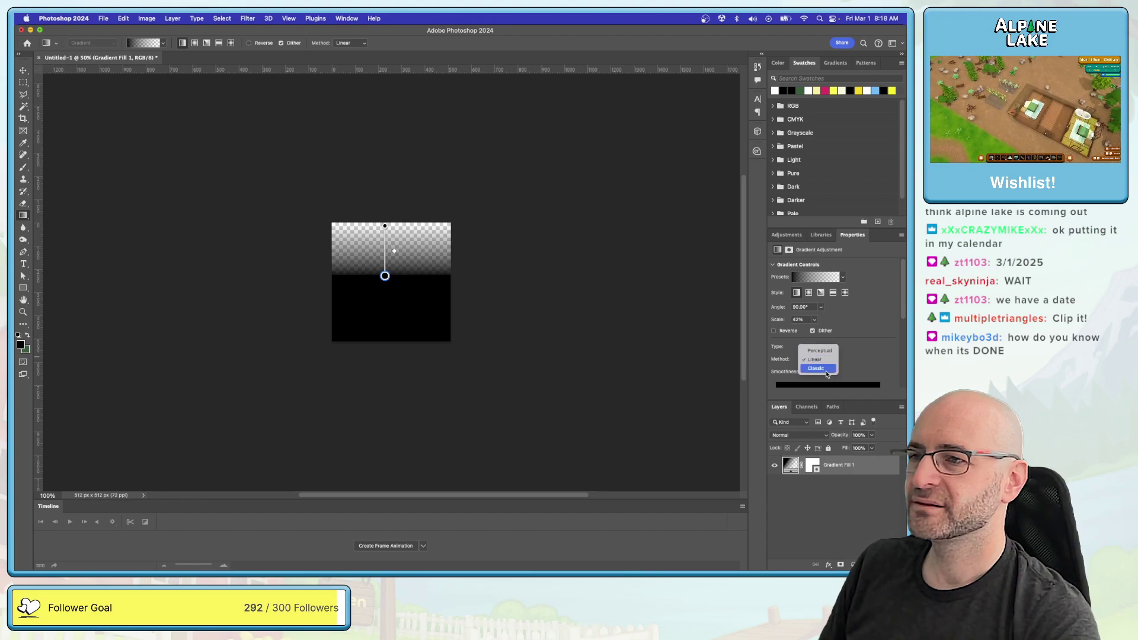
pyautogui.click(827, 375)
pyautogui.click(826, 359)
pyautogui.click(829, 351)
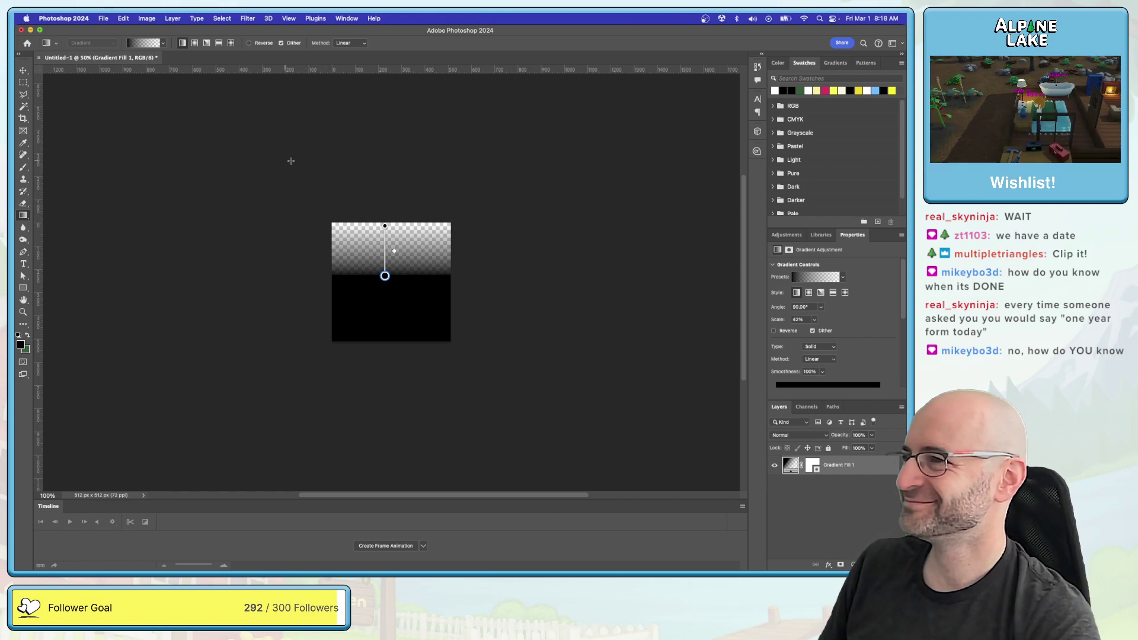
pyautogui.press('super+Tab')
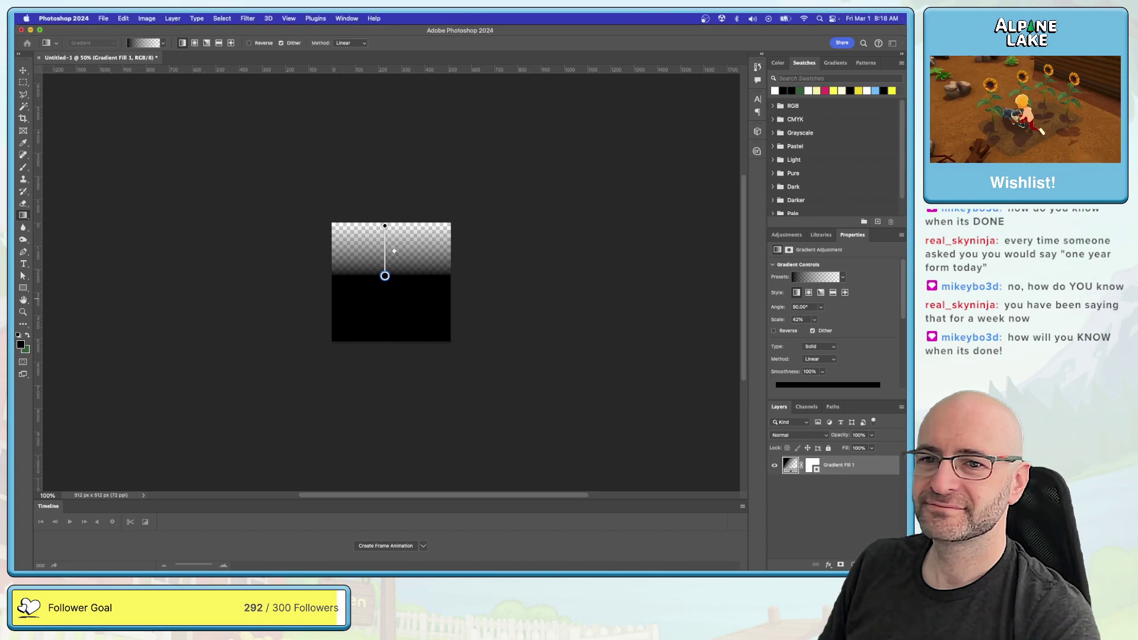
# Step: Start saving and browse to InnkeeperProject/Assets/_Textures/Utility in the save dialog
pyautogui.press('super+s')
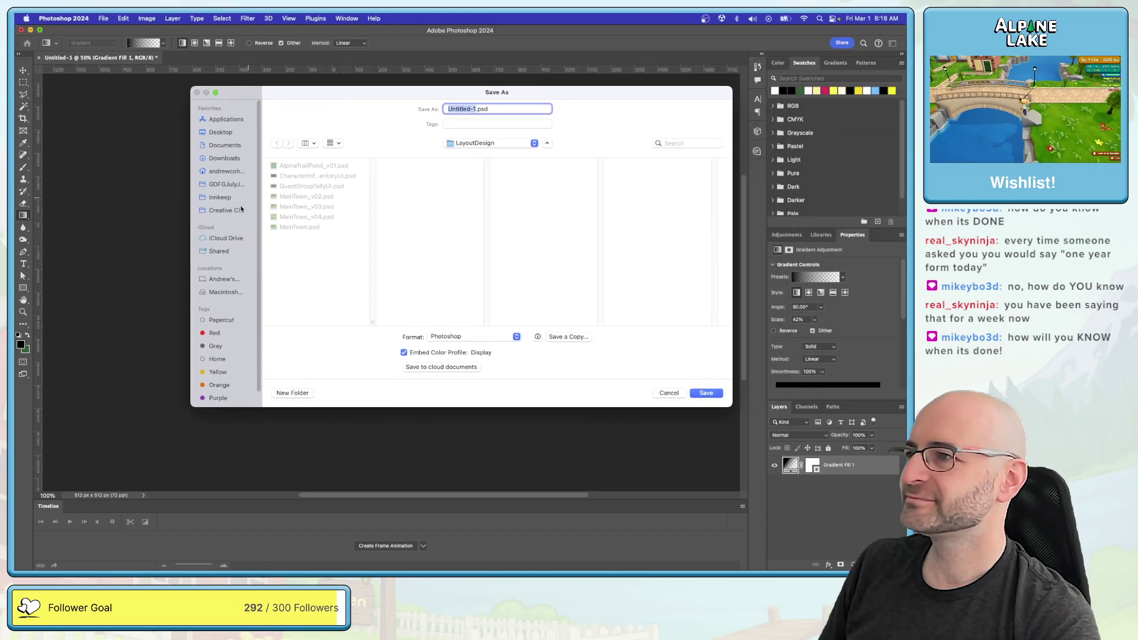
pyautogui.click(222, 198)
pyautogui.scroll(-3, 332, 267)
pyautogui.click(329, 316)
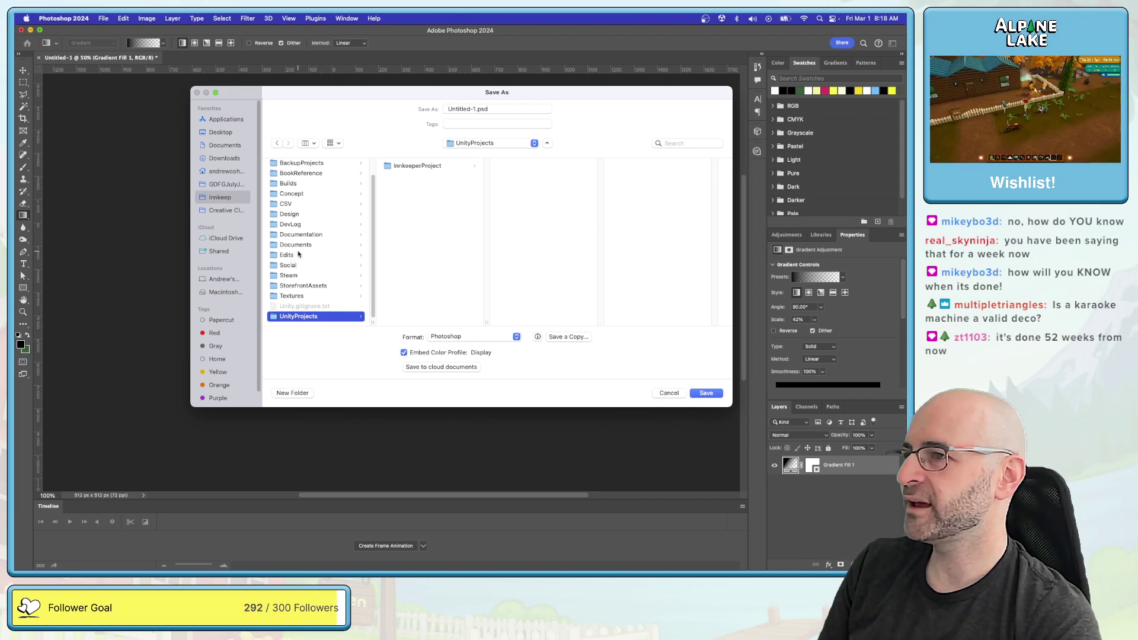
pyautogui.press('Right')
pyautogui.click(517, 208)
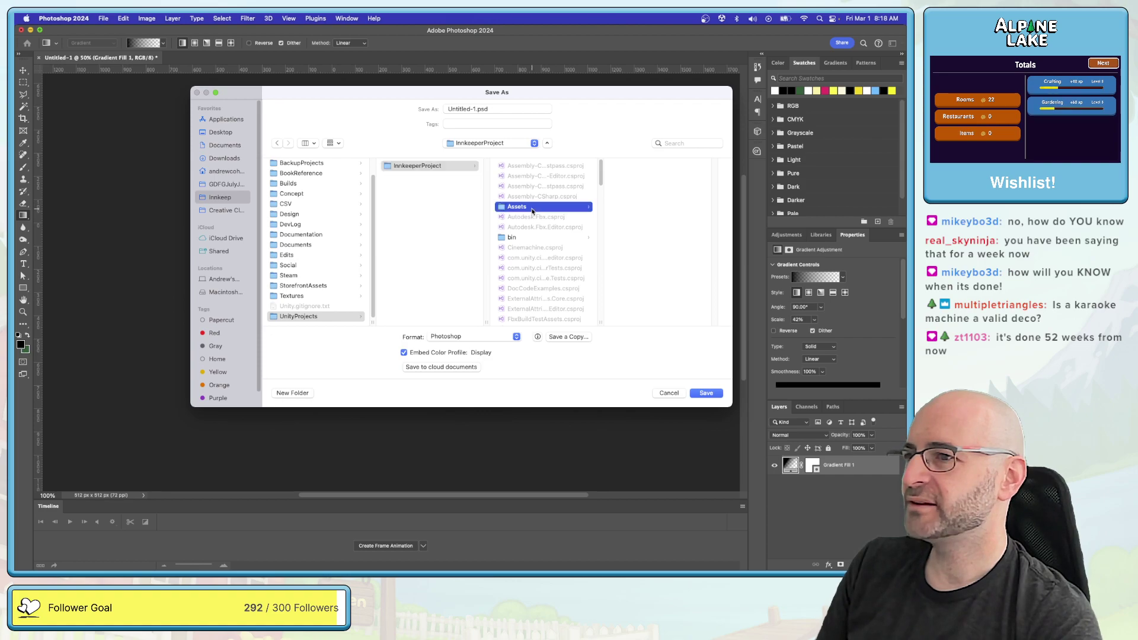
pyautogui.press('Right')
pyautogui.scroll(-2, 534, 211)
pyautogui.scroll(-3, 542, 214)
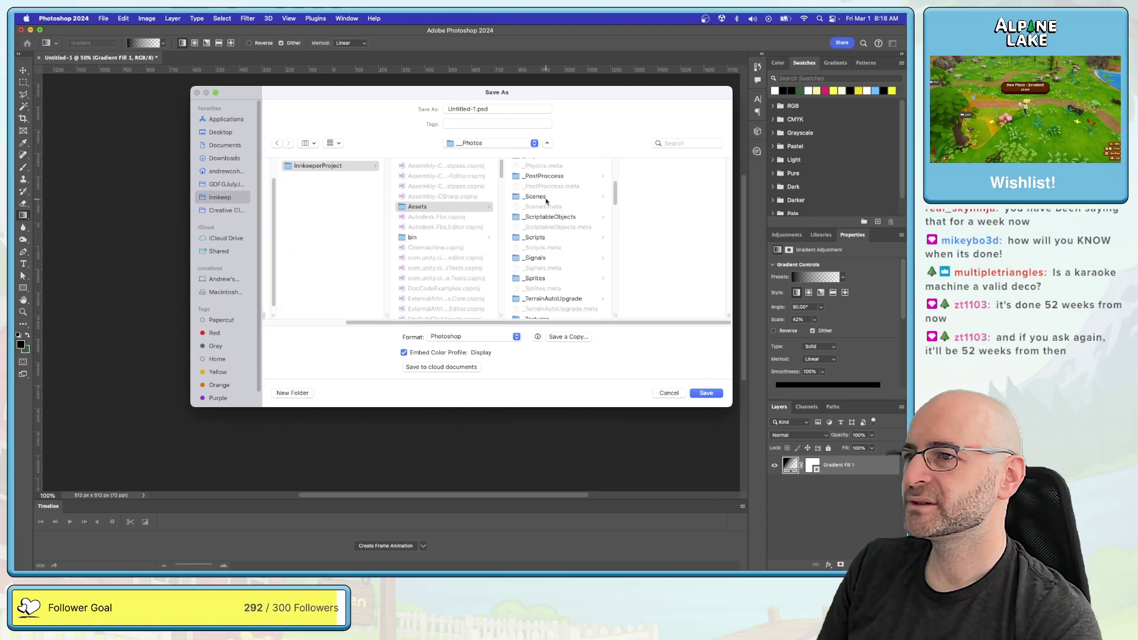
pyautogui.scroll(-3, 551, 204)
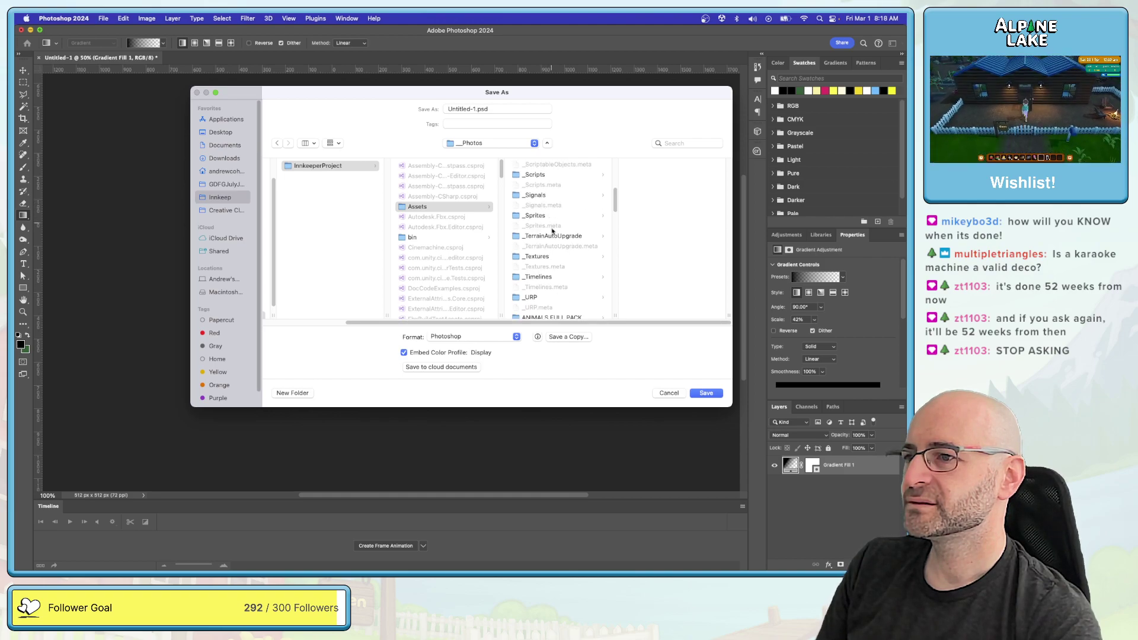
pyautogui.click(552, 256)
pyautogui.scroll(-5, 663, 234)
pyautogui.scroll(-5, 665, 233)
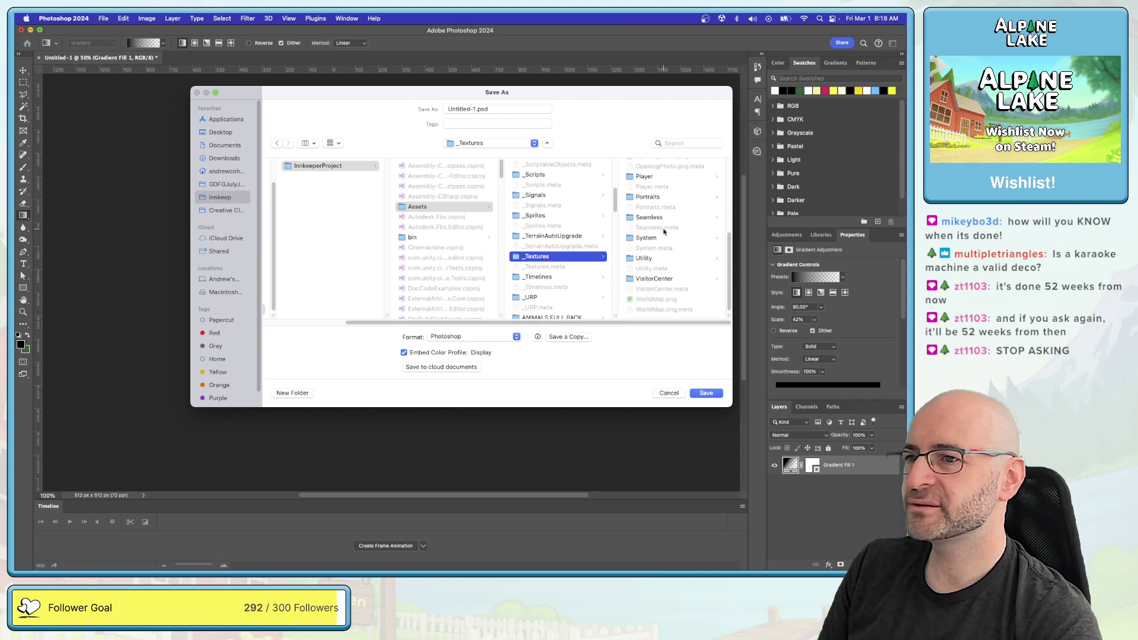
pyautogui.click(644, 259)
pyautogui.scroll(5, 562, 238)
pyautogui.scroll(3, 562, 239)
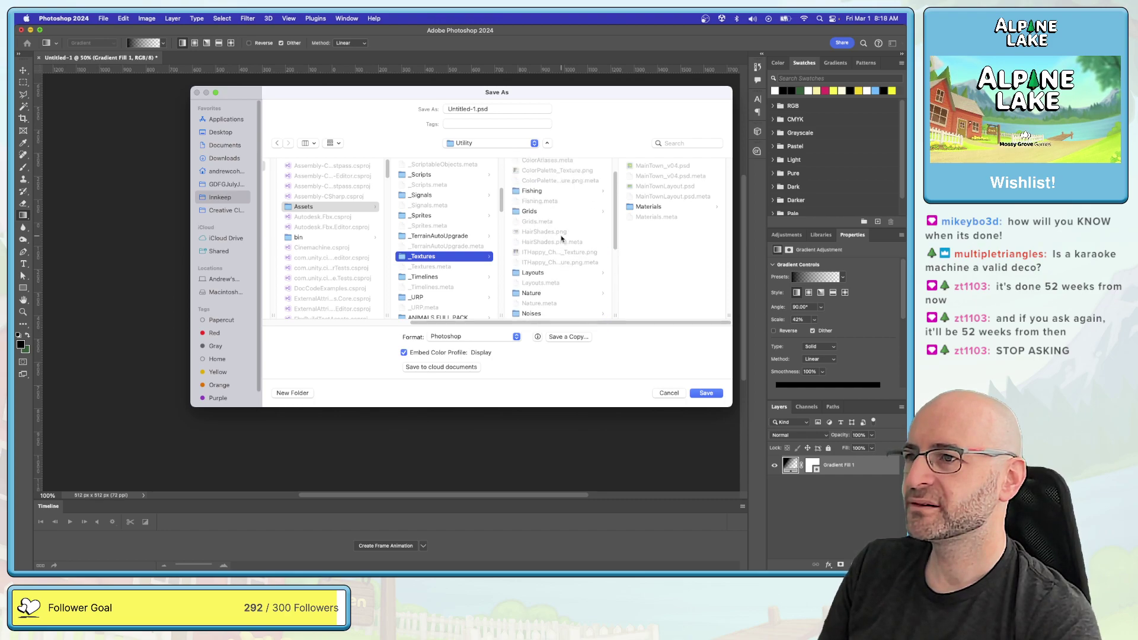
pyautogui.scroll(-4, 548, 190)
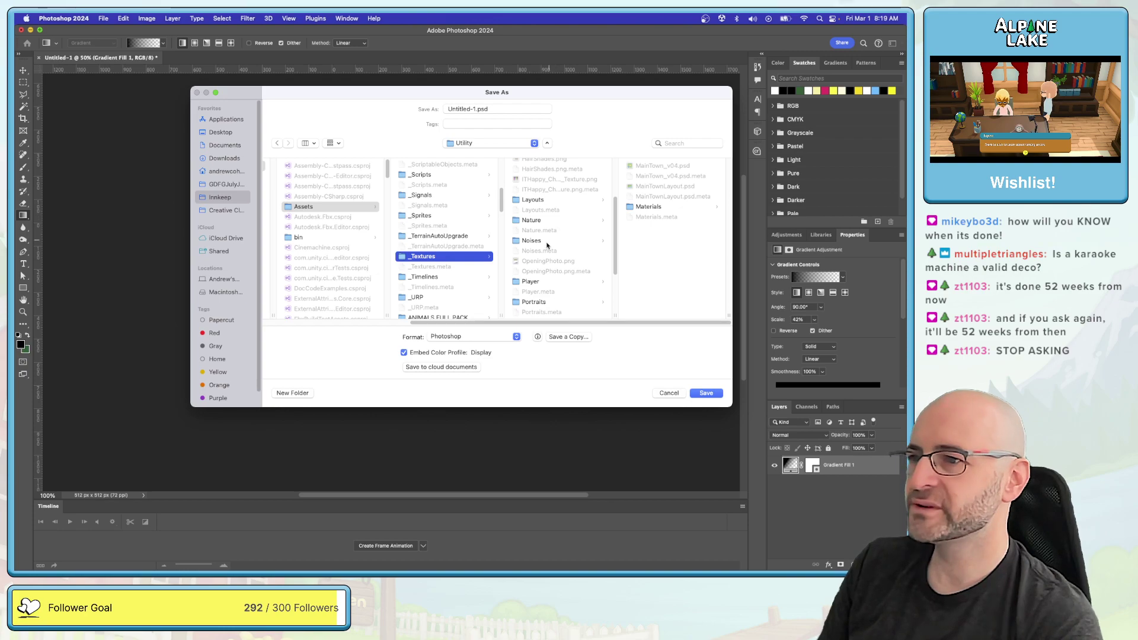
pyautogui.rightClick(460, 258)
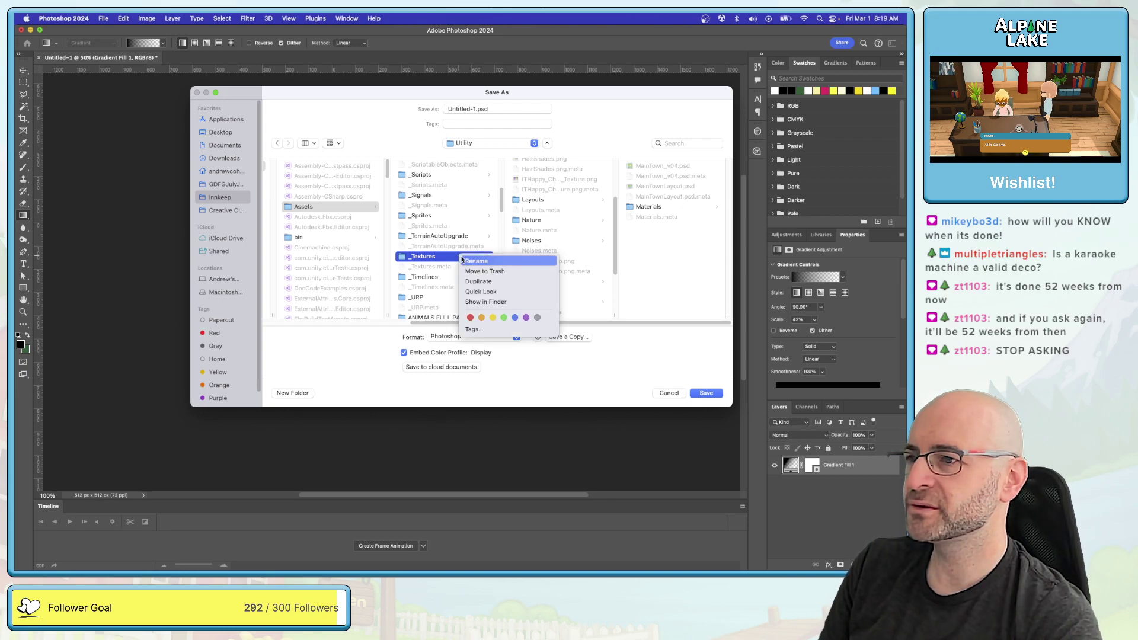
pyautogui.click(453, 257)
pyautogui.rightClick(560, 260)
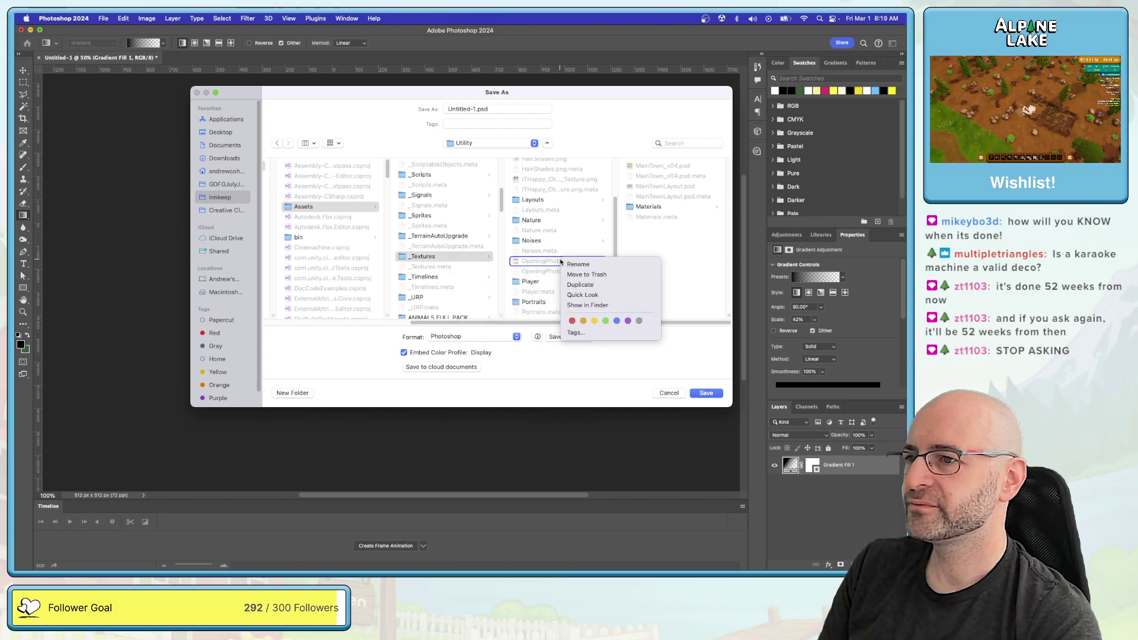
pyautogui.click(540, 263)
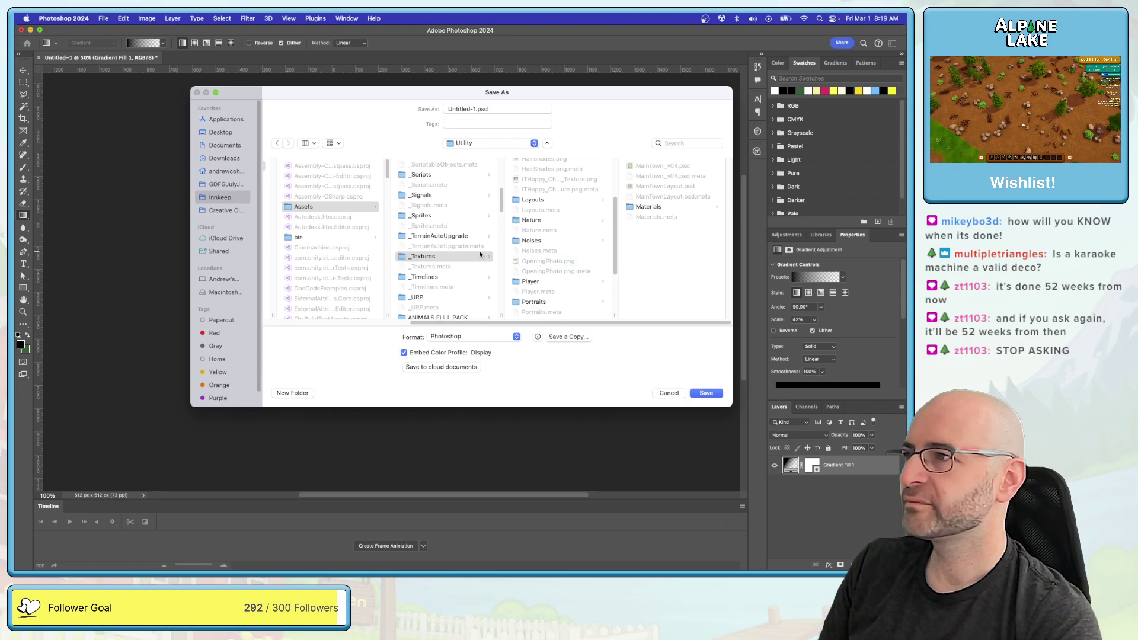
# Step: Create a new Gradients folder inside Utility and use it as the save location
pyautogui.click(296, 393)
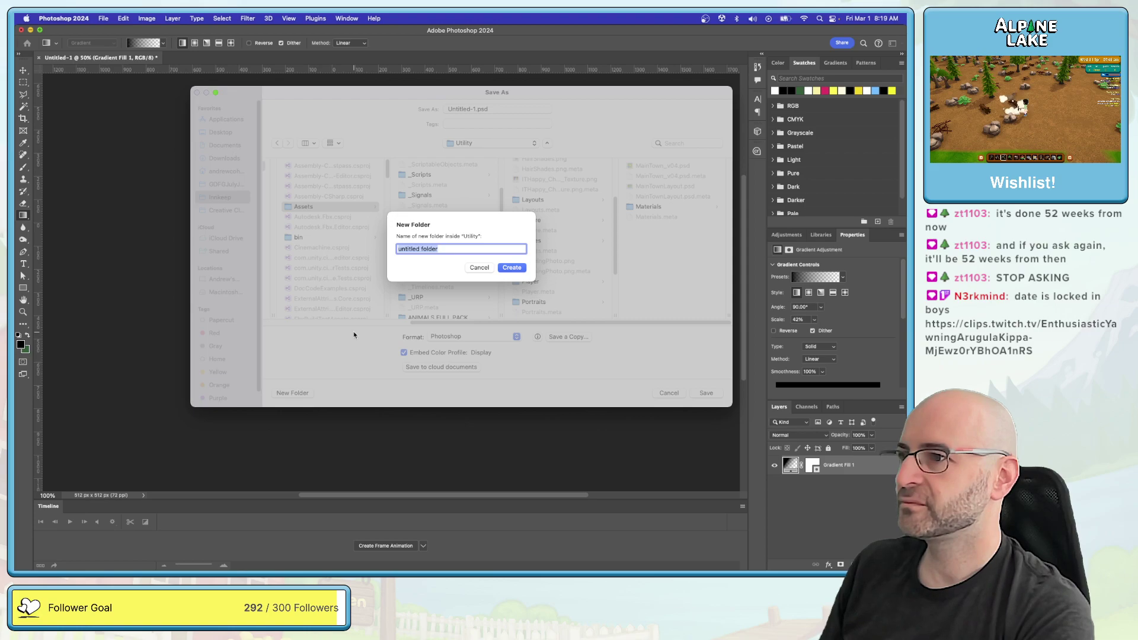
pyautogui.write('Gradients')
pyautogui.press('Return')
pyautogui.moveTo(535, 166); pyautogui.dragTo(319, 318)
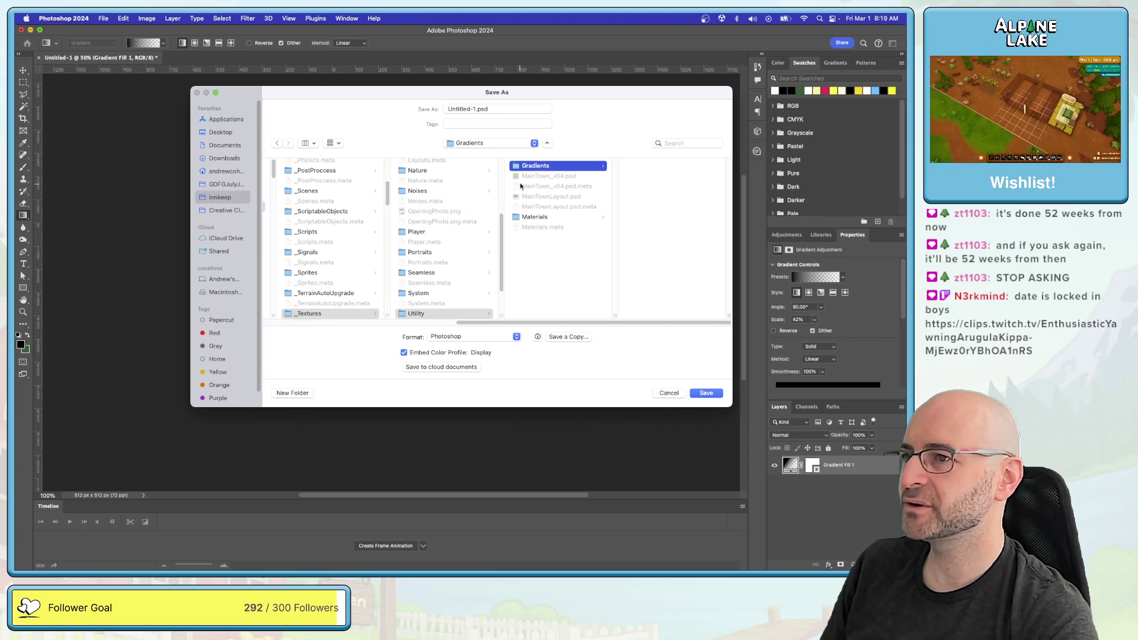
pyautogui.moveTo(529, 169); pyautogui.dragTo(437, 213)
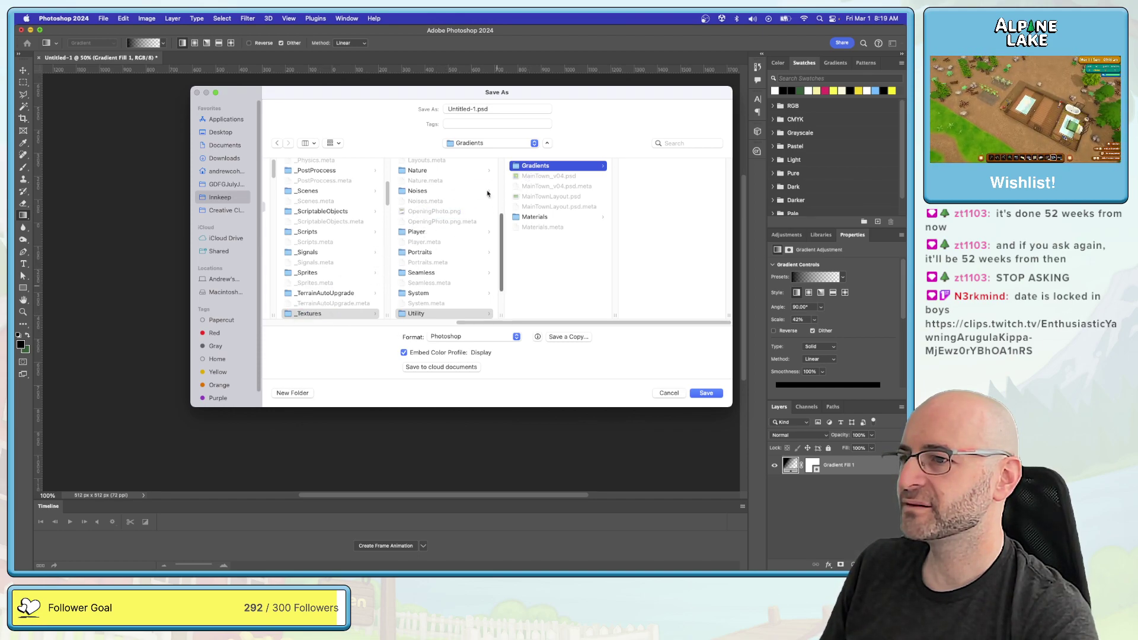
pyautogui.moveTo(439, 95); pyautogui.dragTo(393, 54)
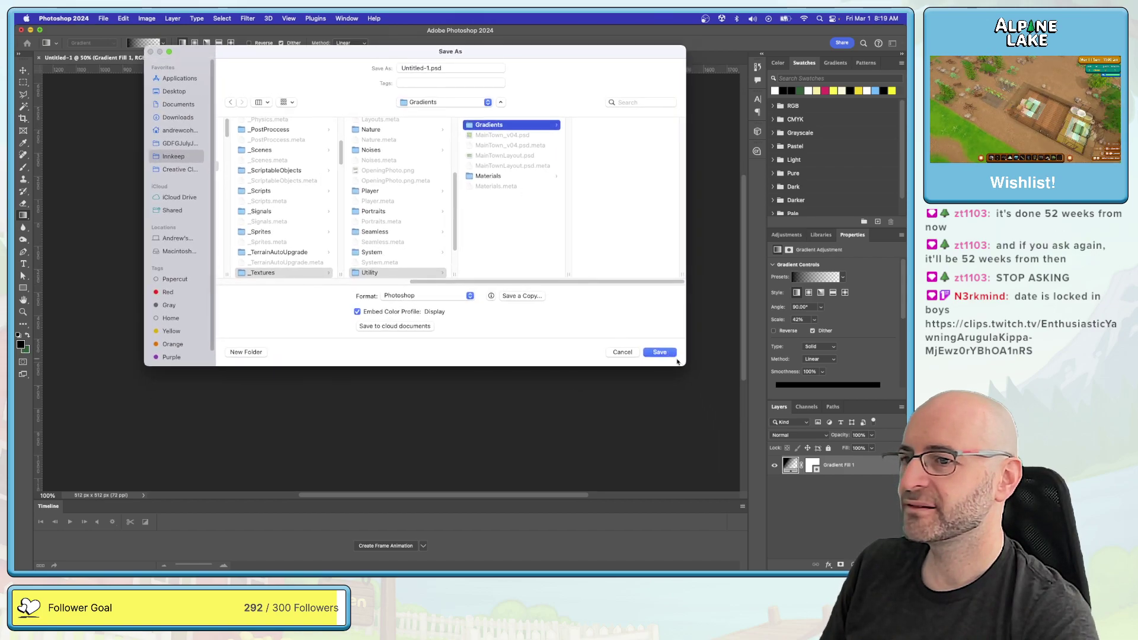
pyautogui.moveTo(682, 364); pyautogui.dragTo(729, 491)
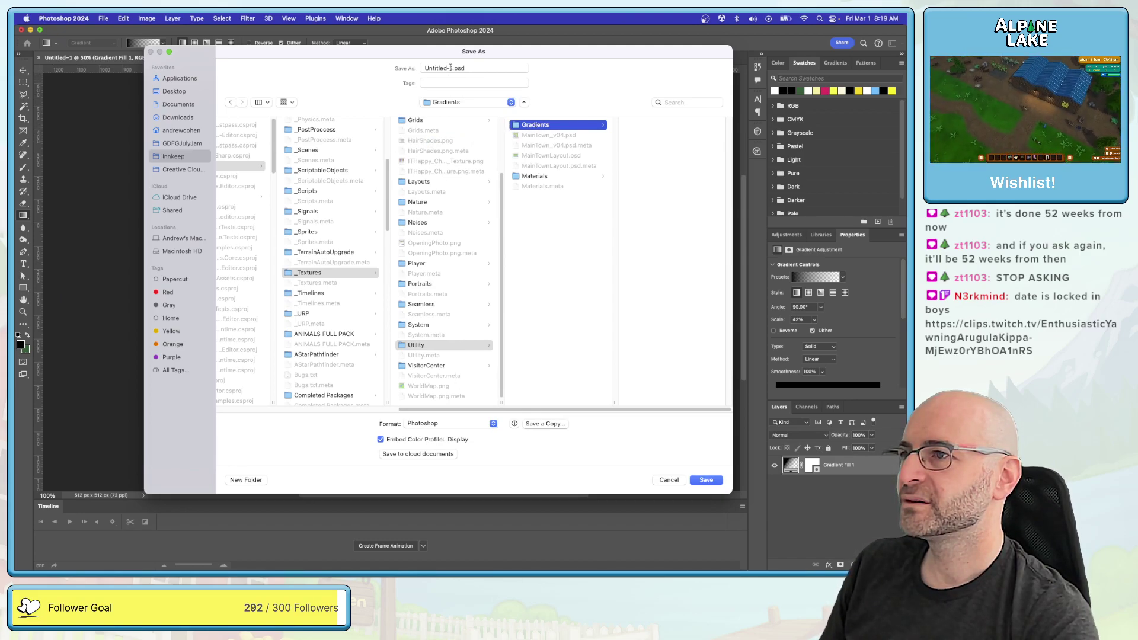
pyautogui.click(456, 102)
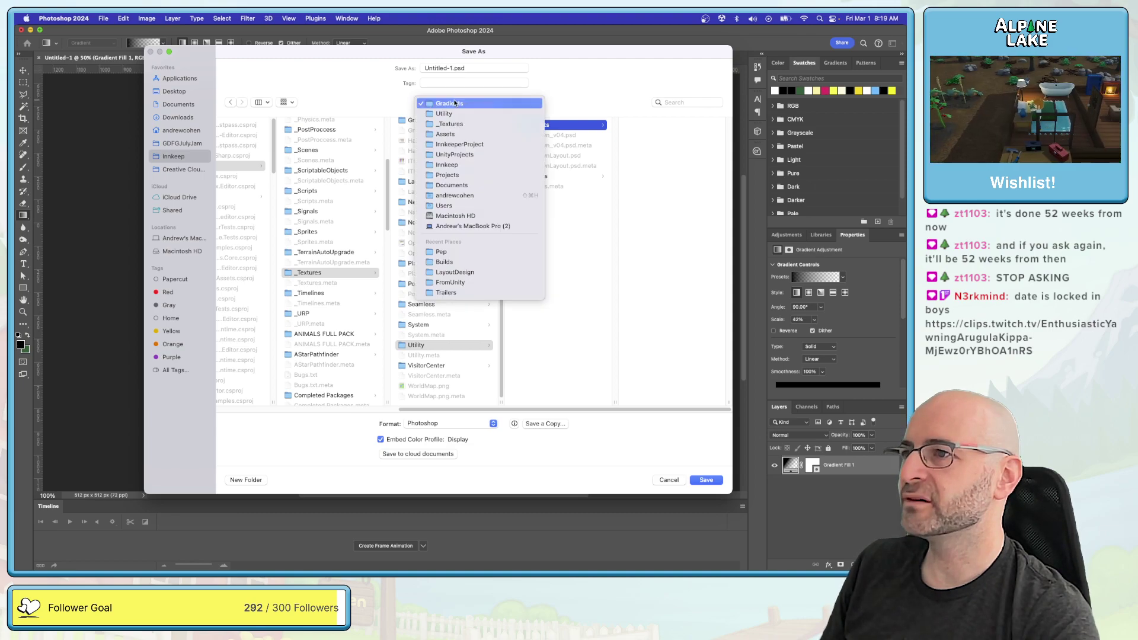
pyautogui.click(472, 103)
# Step: Name the file short_vertical_gradient and save it as a PSD
pyautogui.moveTo(456, 70); pyautogui.dragTo(397, 71)
pyautogui.write('Short_')
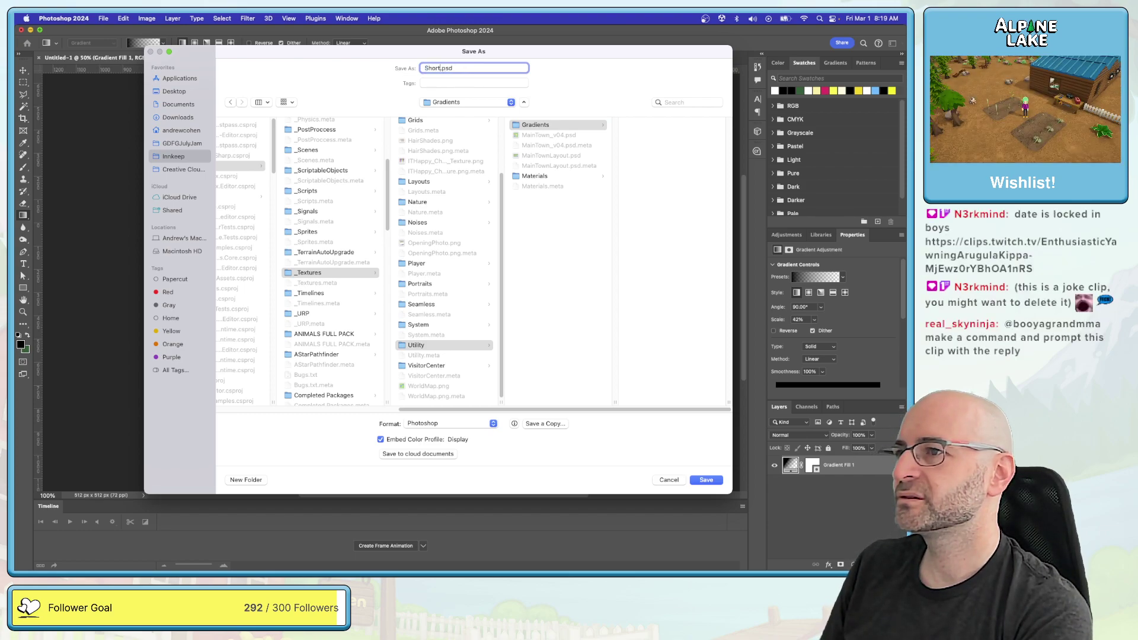
pyautogui.write('_vertical')
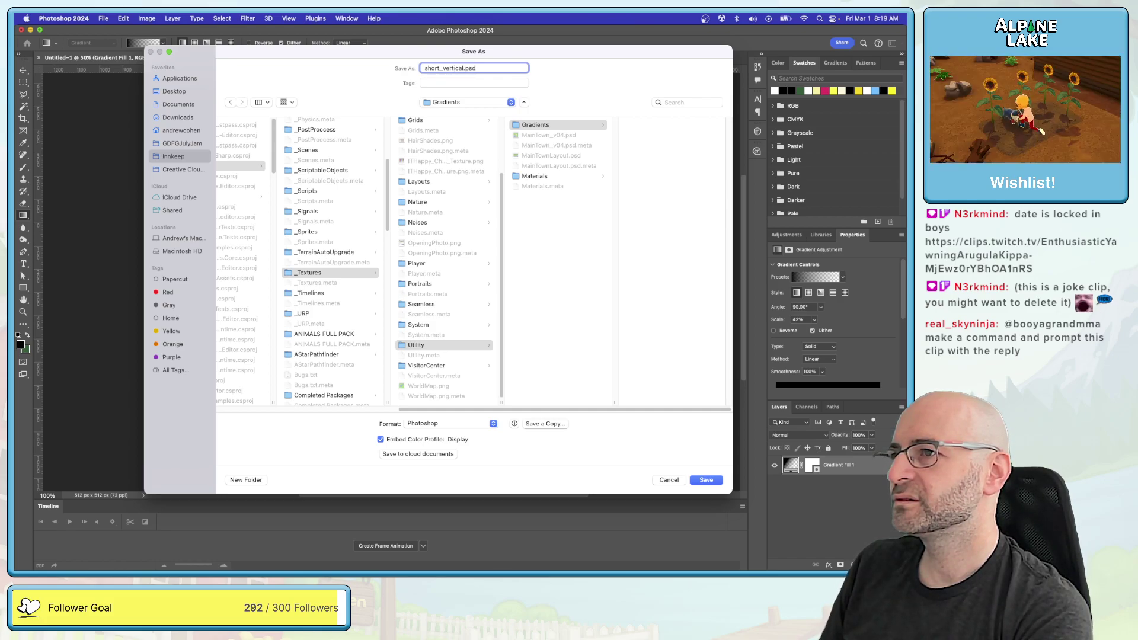
pyautogui.write('_ga')
pyautogui.press('BackSpace')
pyautogui.write('rad')
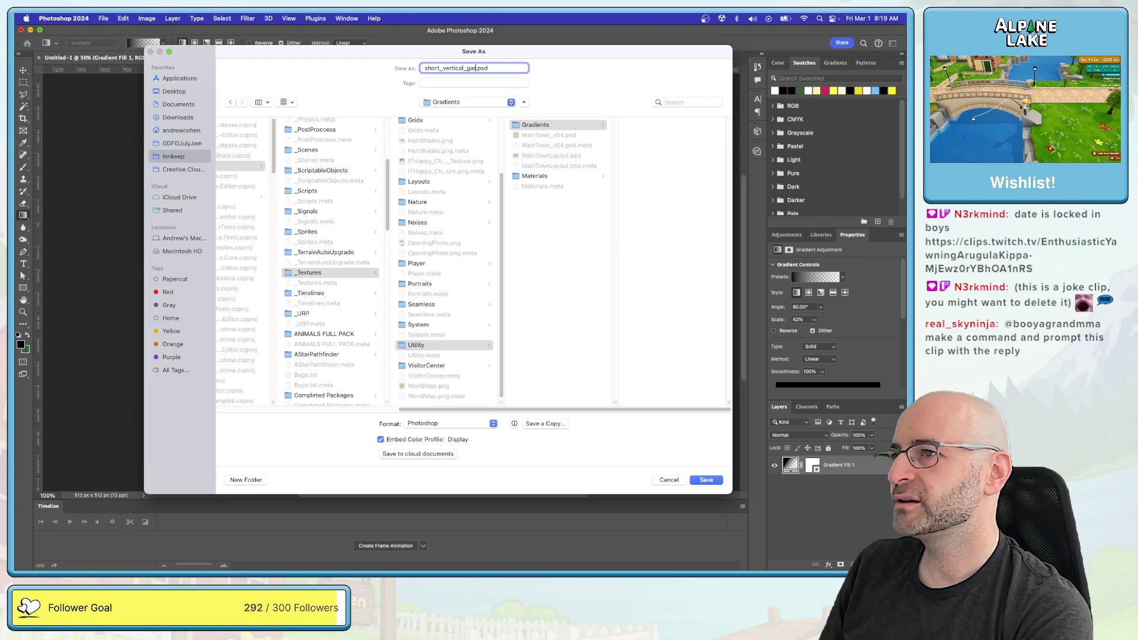
pyautogui.press('Return')
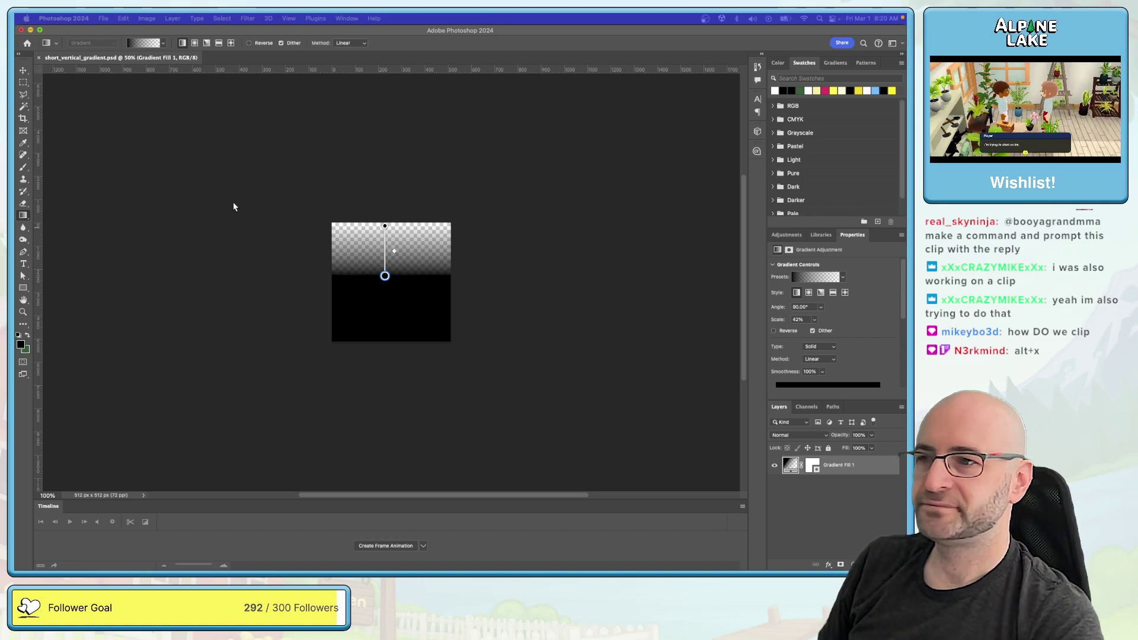
# Step: Switch from Photoshop over to the Unity editor showing the cave entrance scene
pyautogui.press('super+Tab')
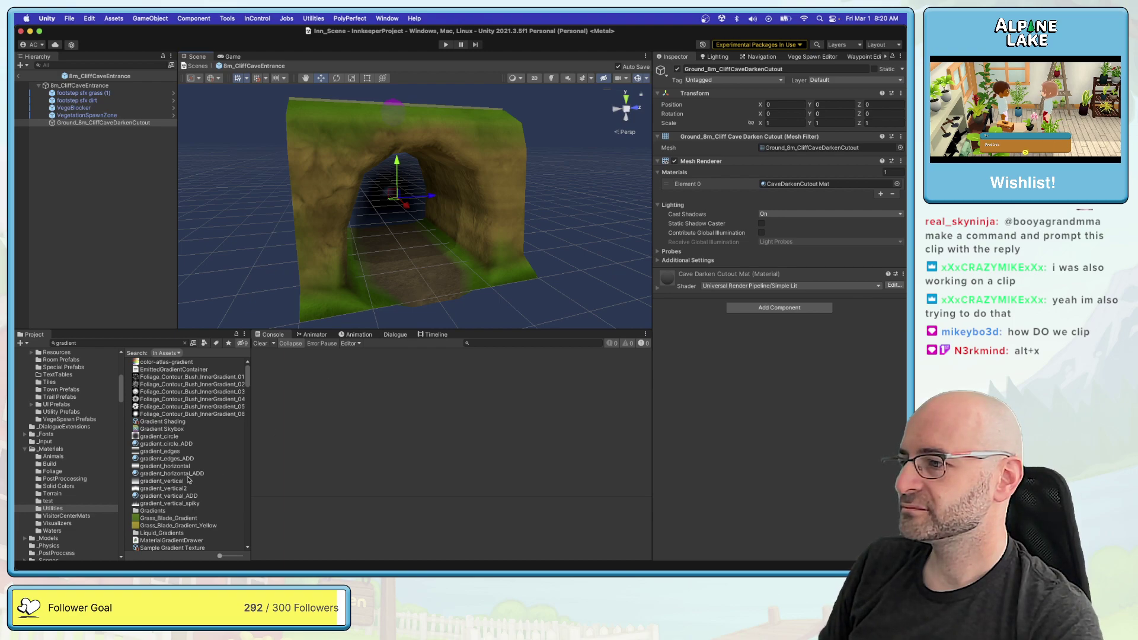
# Step: Drag the short_vertical_gradient texture from the Project window onto the cave cutout mesh
pyautogui.scroll(-10, 180, 481)
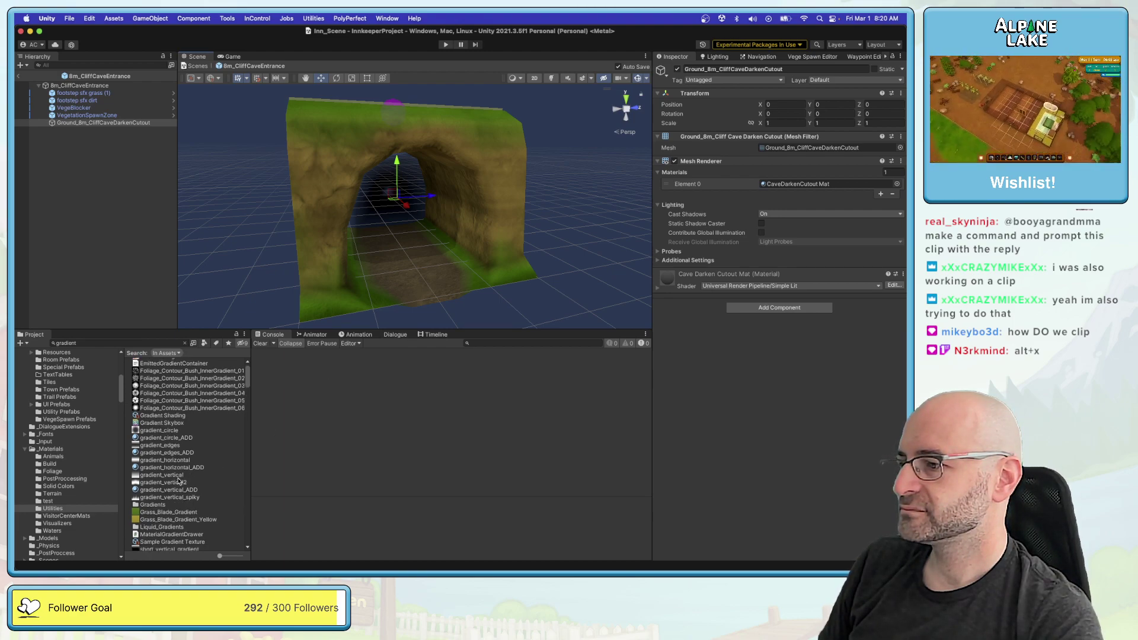
pyautogui.scroll(10, 176, 474)
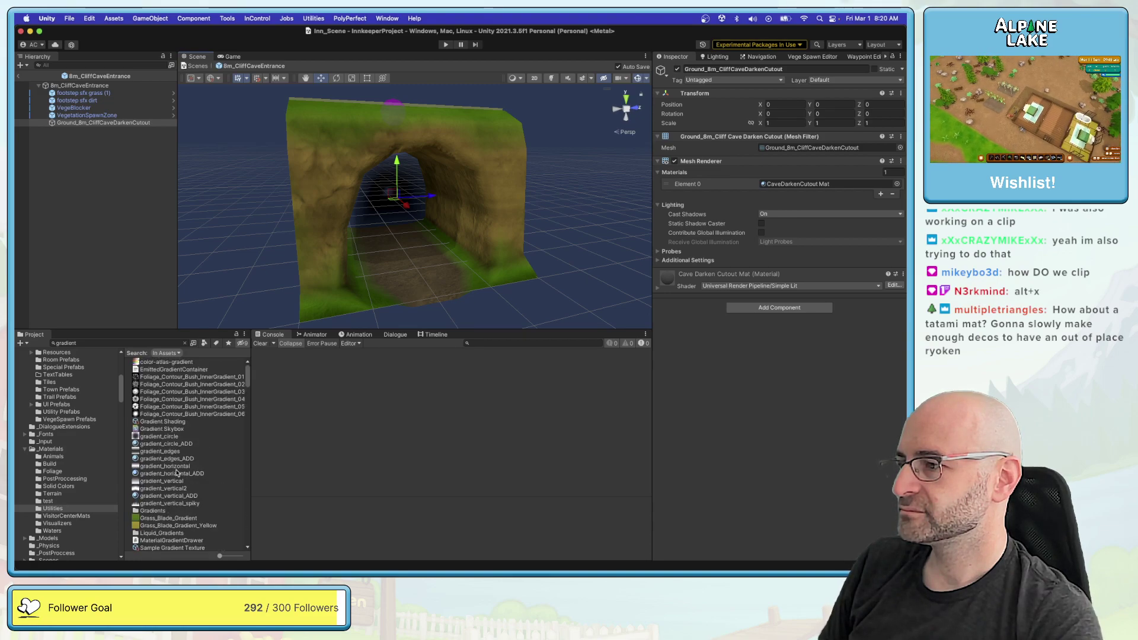
pyautogui.scroll(3, 173, 479)
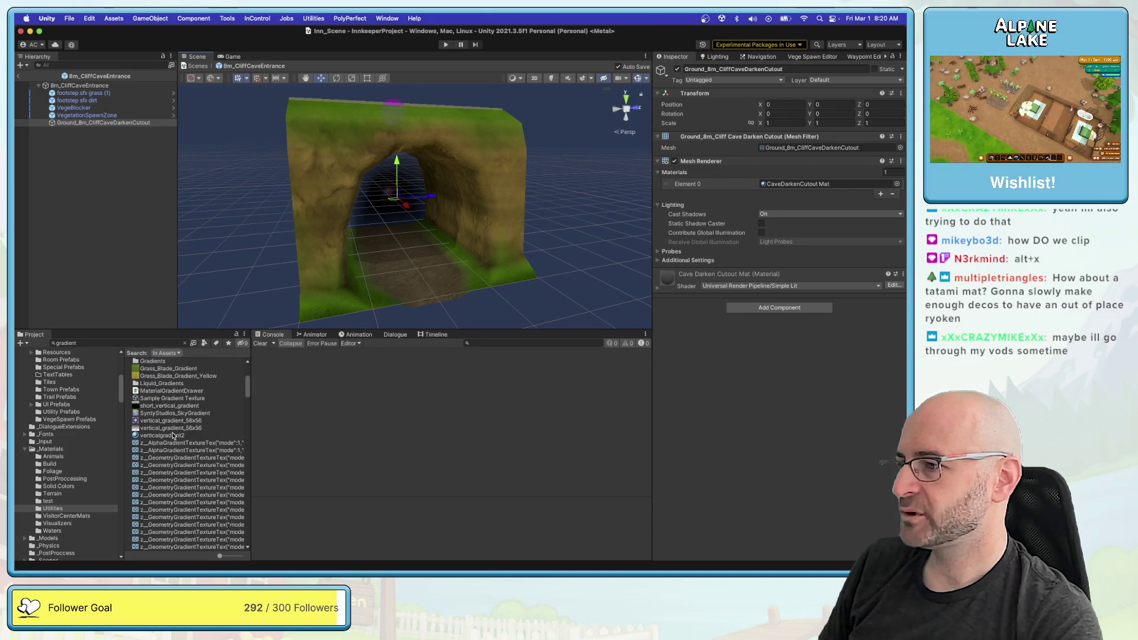
pyautogui.click(175, 407)
pyautogui.moveTo(175, 409); pyautogui.dragTo(780, 184)
# Step: Open the generated short_vertical_gradient material and check its Base Map choices without changing them
pyautogui.click(781, 183)
pyautogui.click(143, 241)
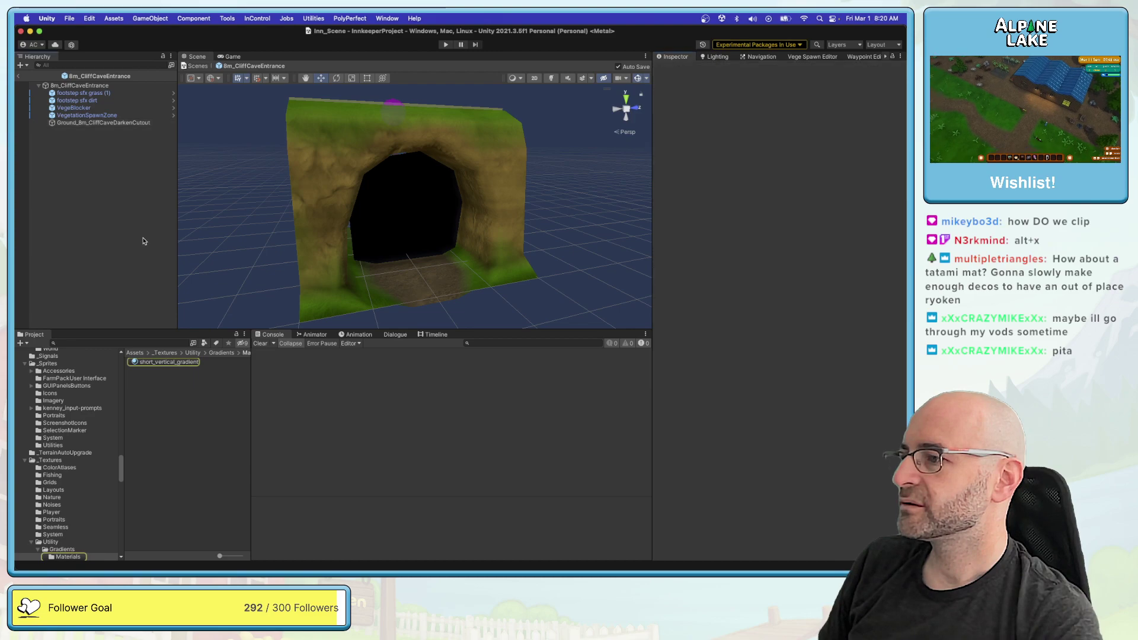
pyautogui.click(148, 362)
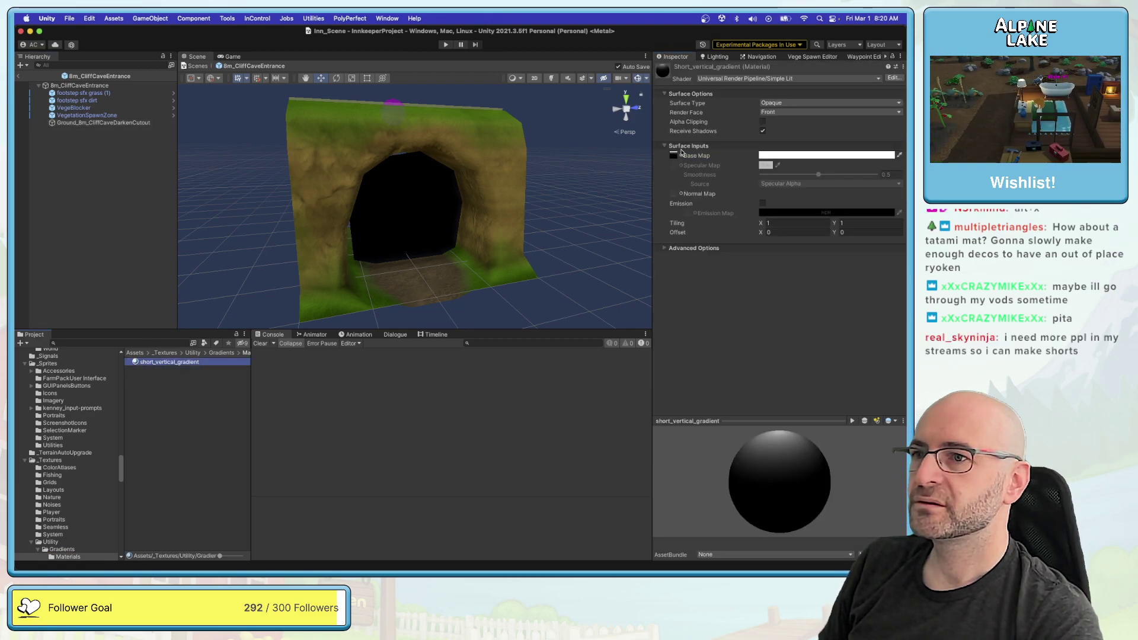
pyautogui.click(682, 156)
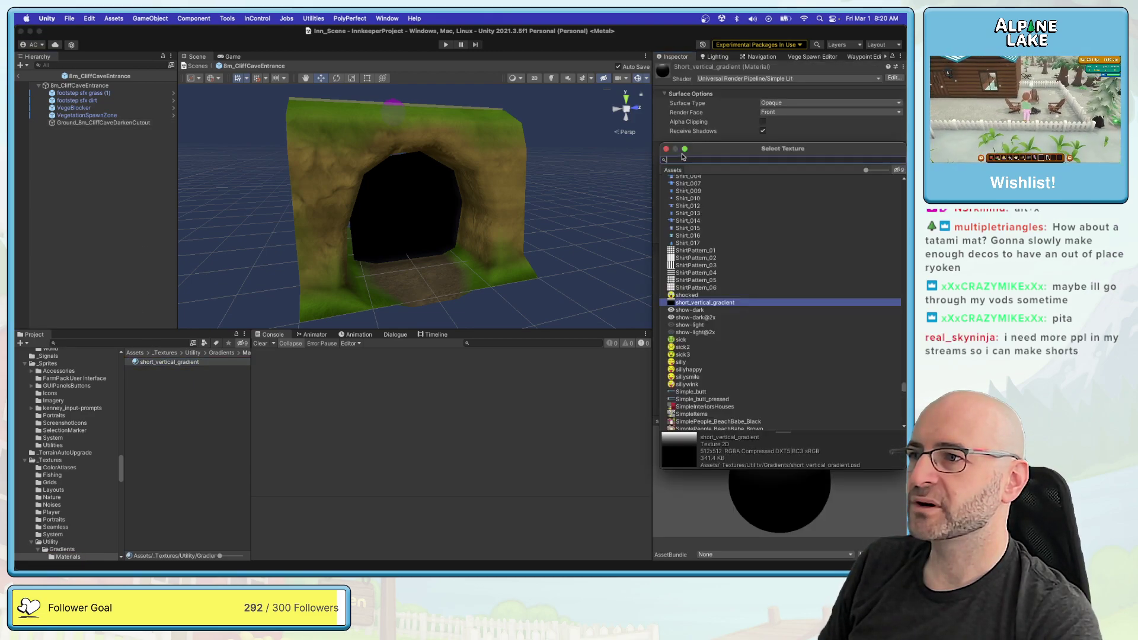
pyautogui.click(832, 131)
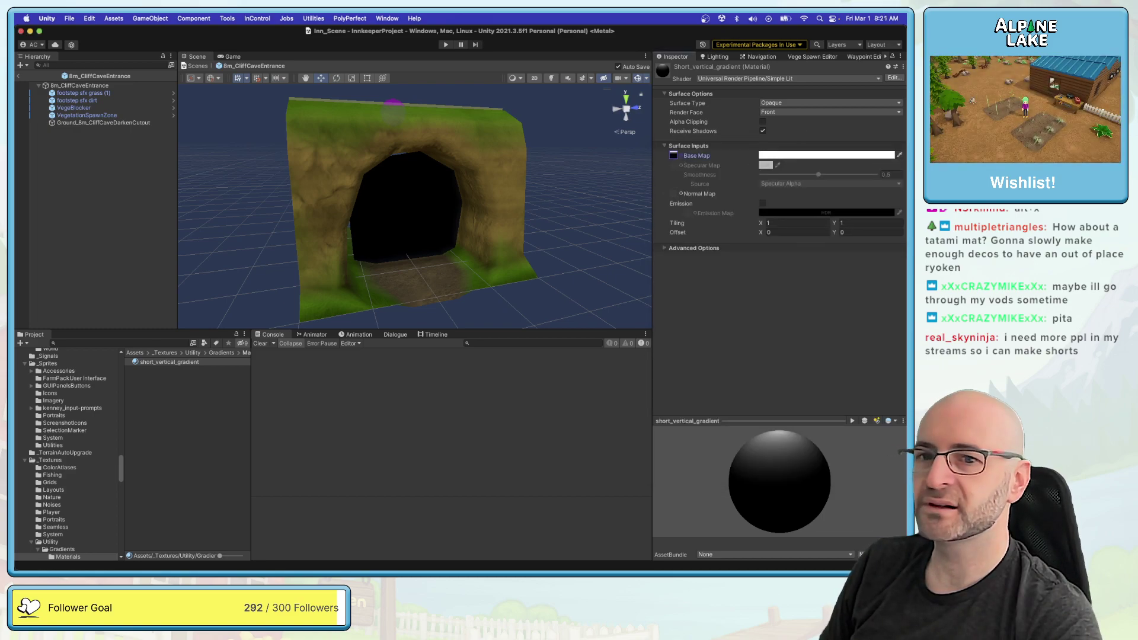
pyautogui.press('super+Tab')
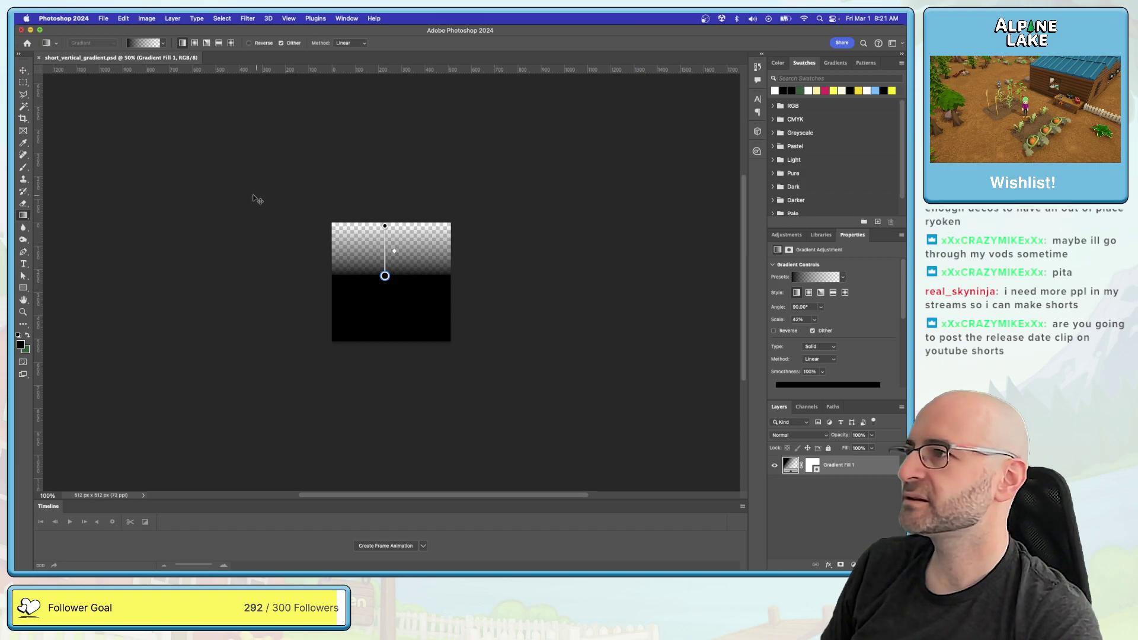
# Step: Save the gradient in PNG format as short_vertical_gradient.png beside the PSD
pyautogui.press('super+shift+s')
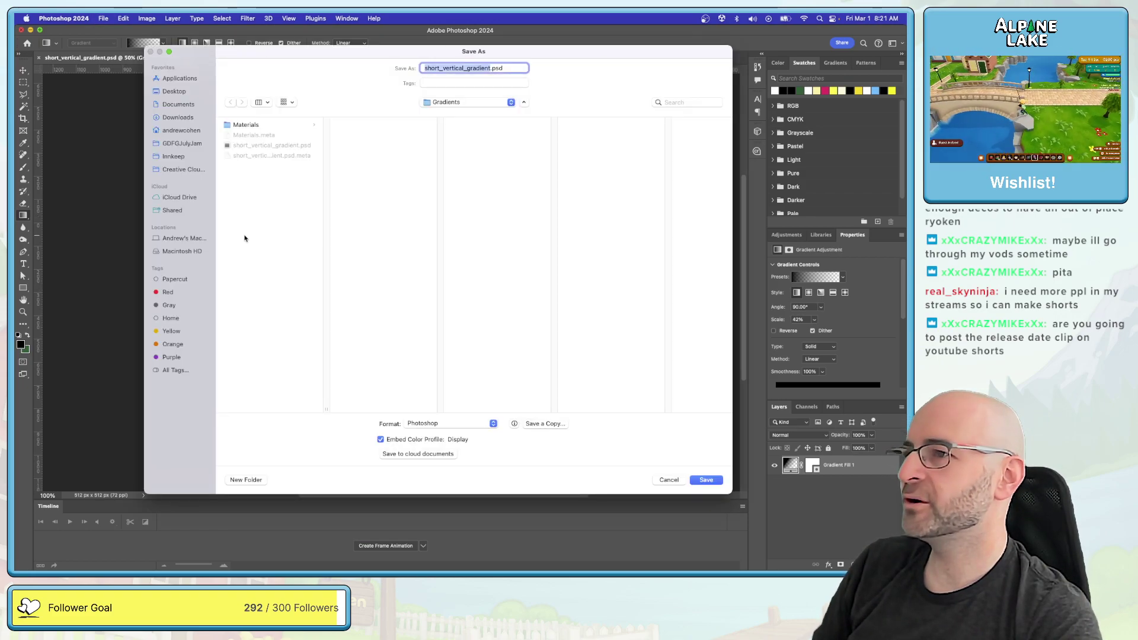
pyautogui.click(528, 424)
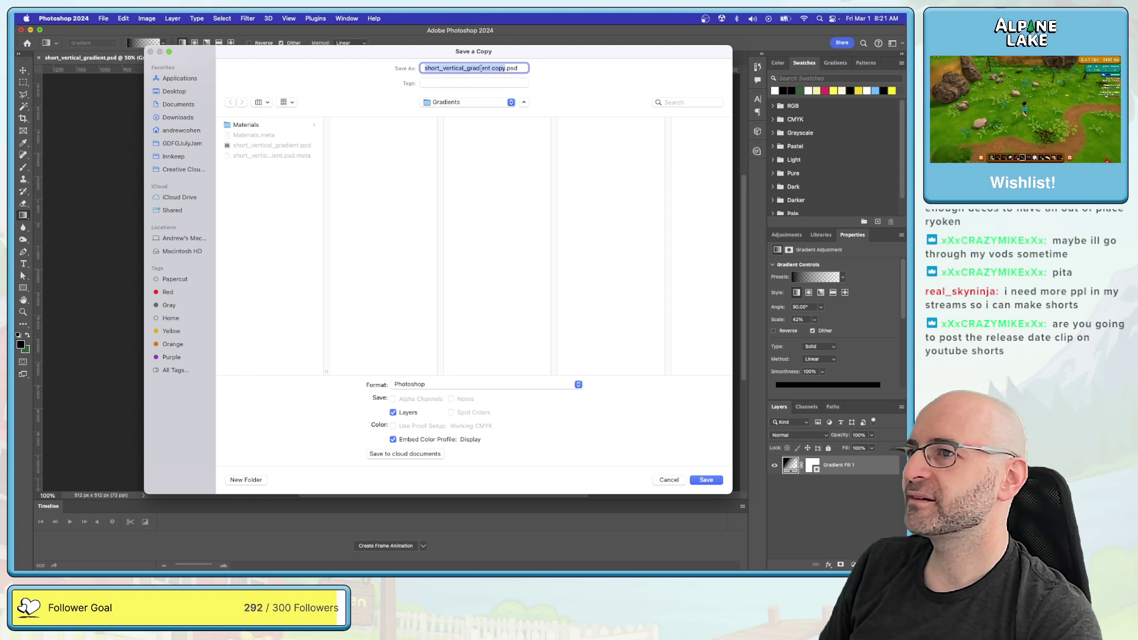
pyautogui.click(669, 481)
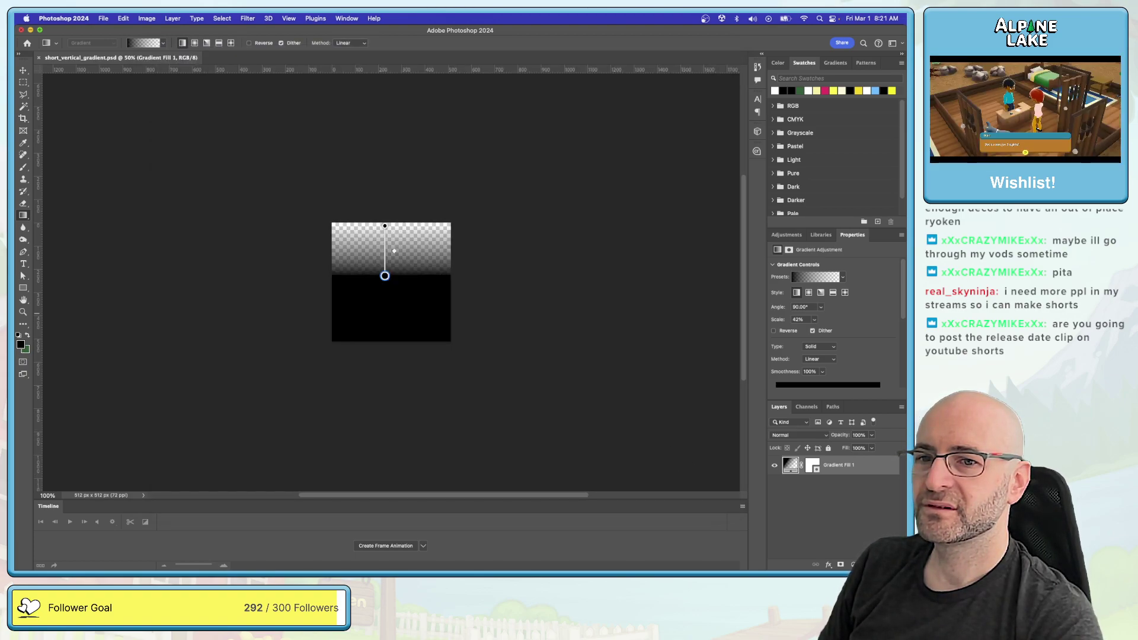
pyautogui.press('super+shift+s')
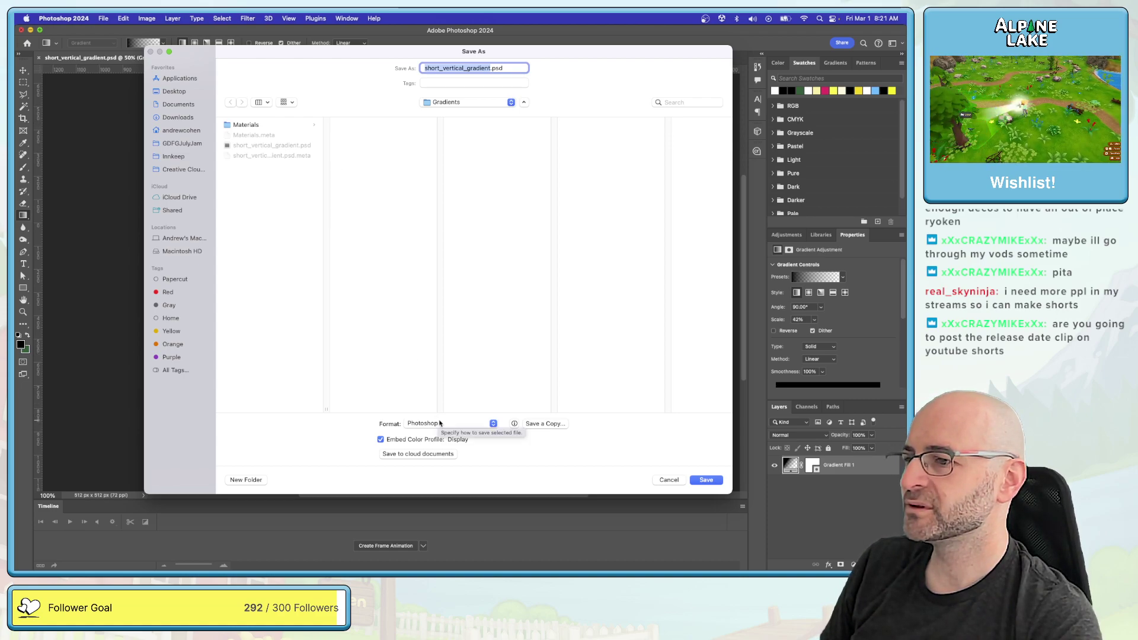
pyautogui.click(438, 423)
pyautogui.click(432, 457)
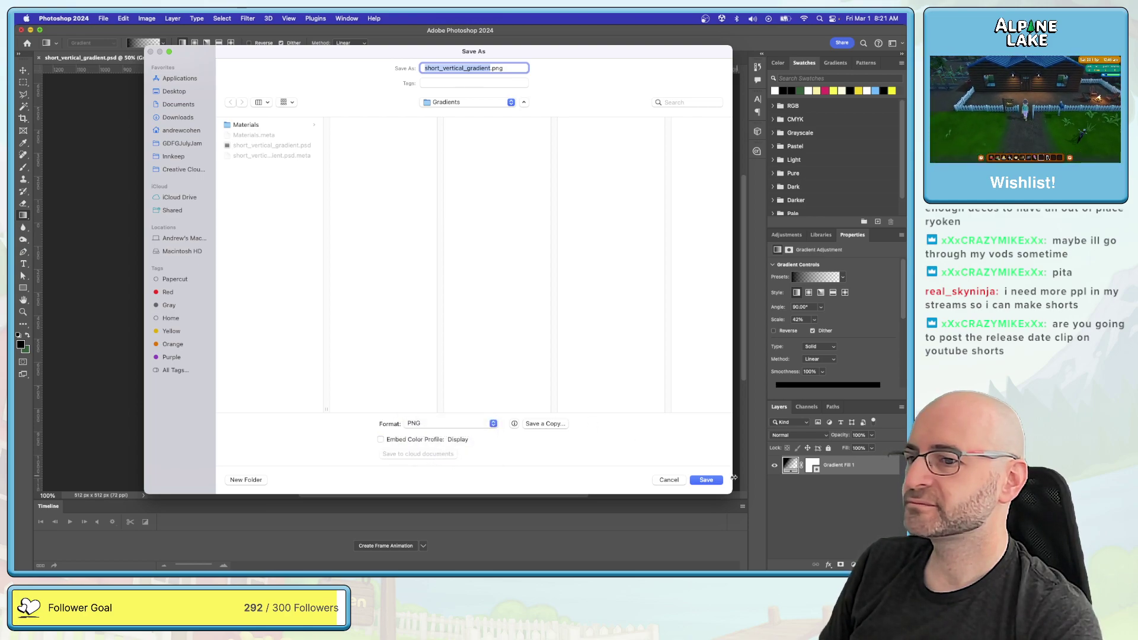
pyautogui.click(708, 480)
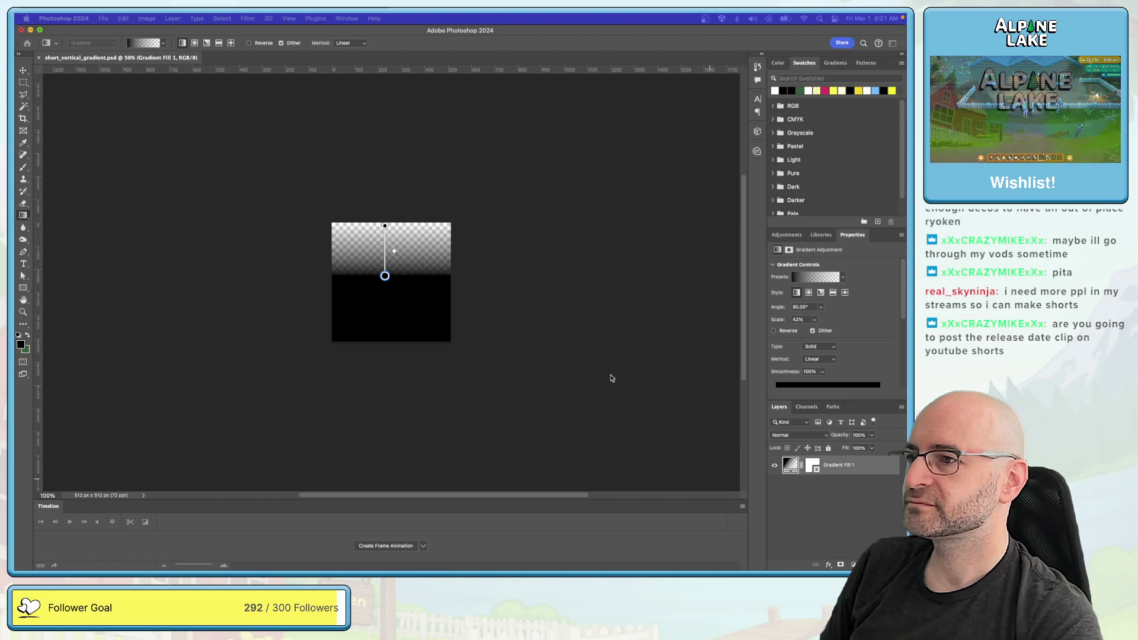
pyautogui.press('super+Tab')
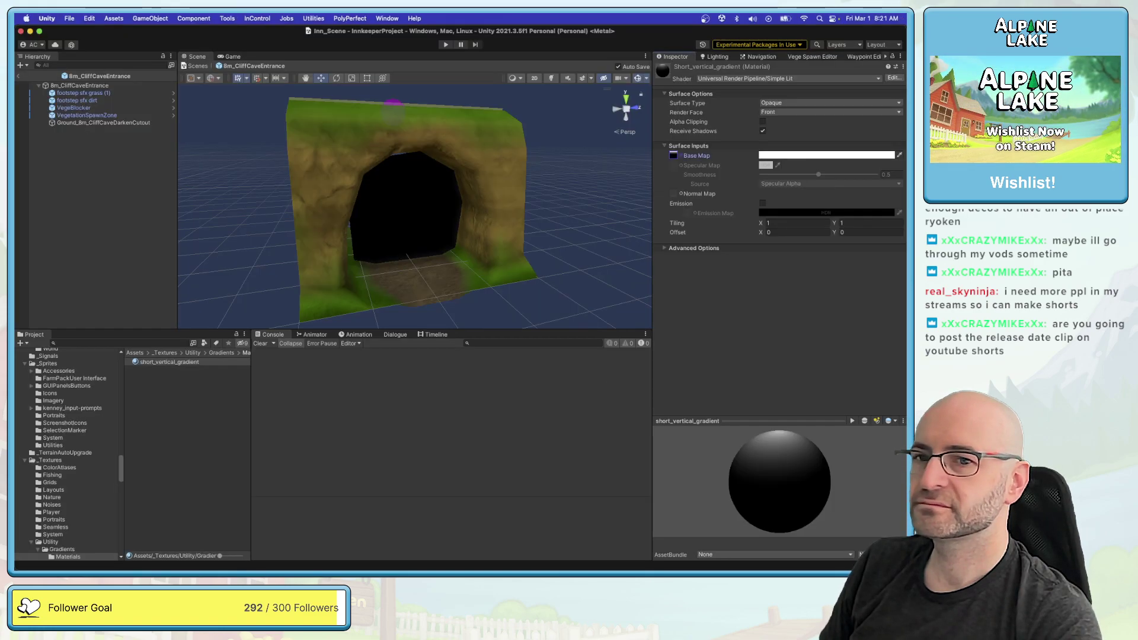
# Step: Select Ground_8m_CliffCaveDarkenCutout and search 'darken' to assign CaveDarkenCutout Mat as its material
pyautogui.press('super+Tab')
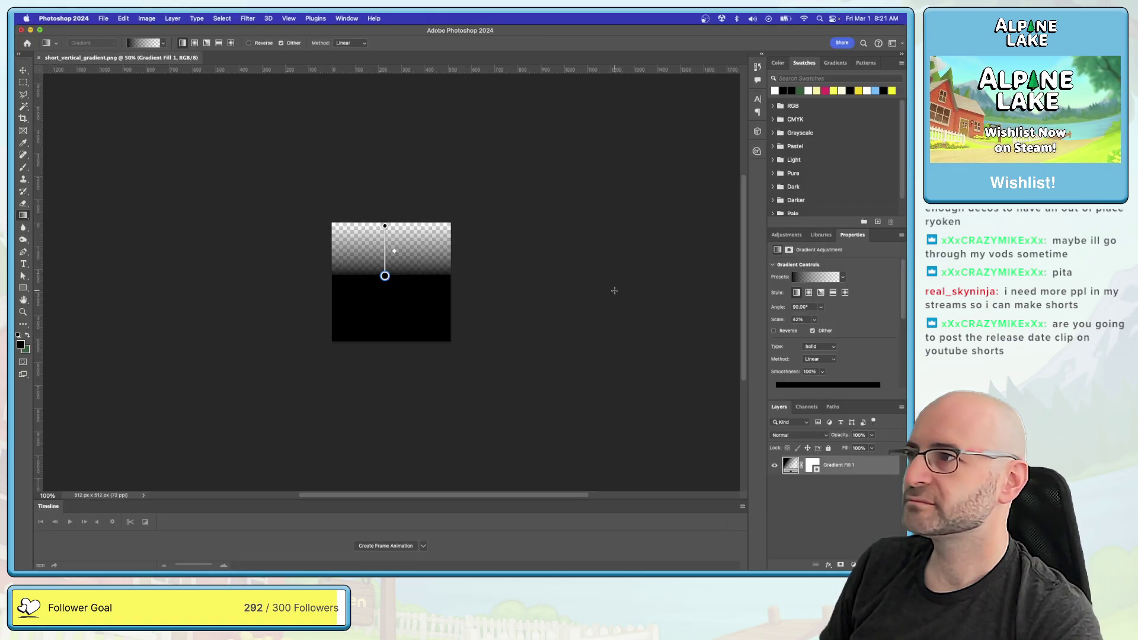
pyautogui.press('super+Tab')
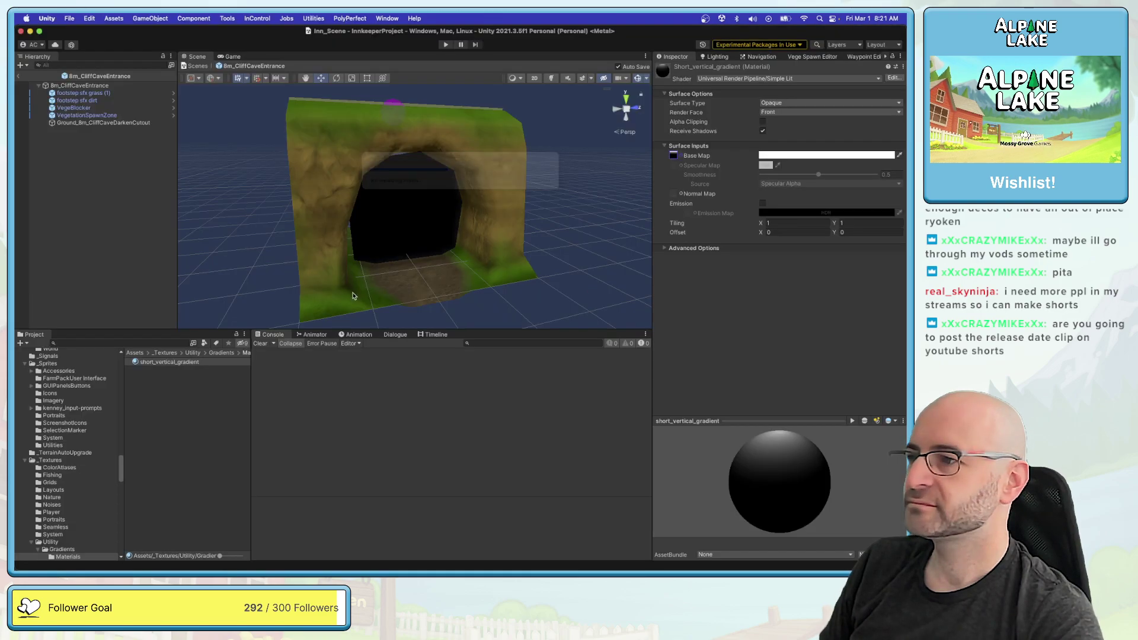
pyautogui.click(122, 123)
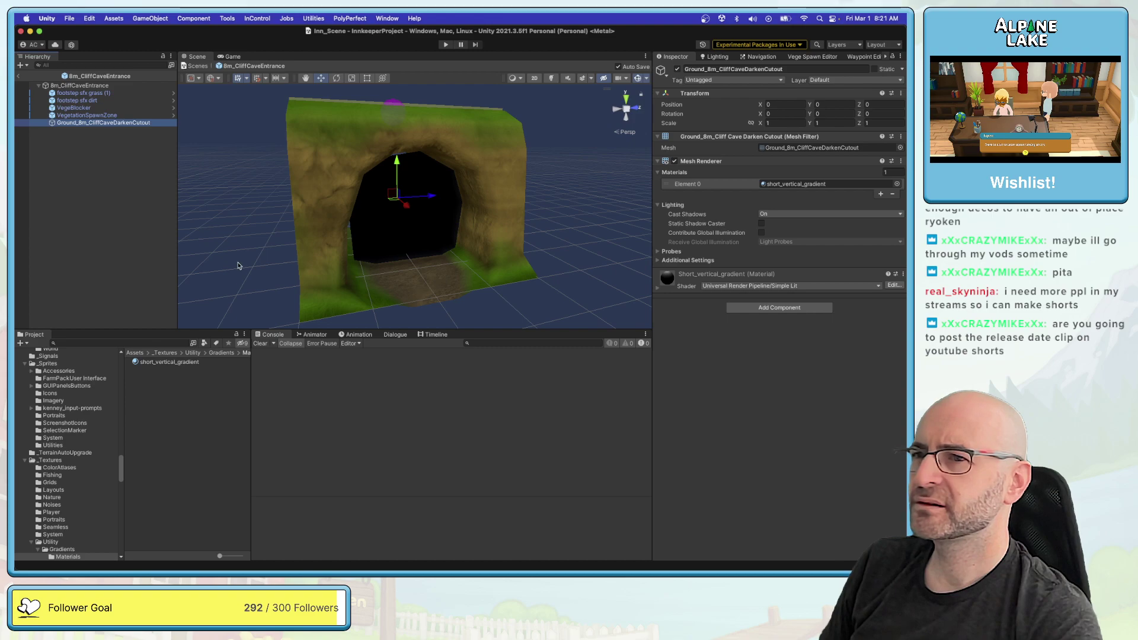
pyautogui.click(898, 185)
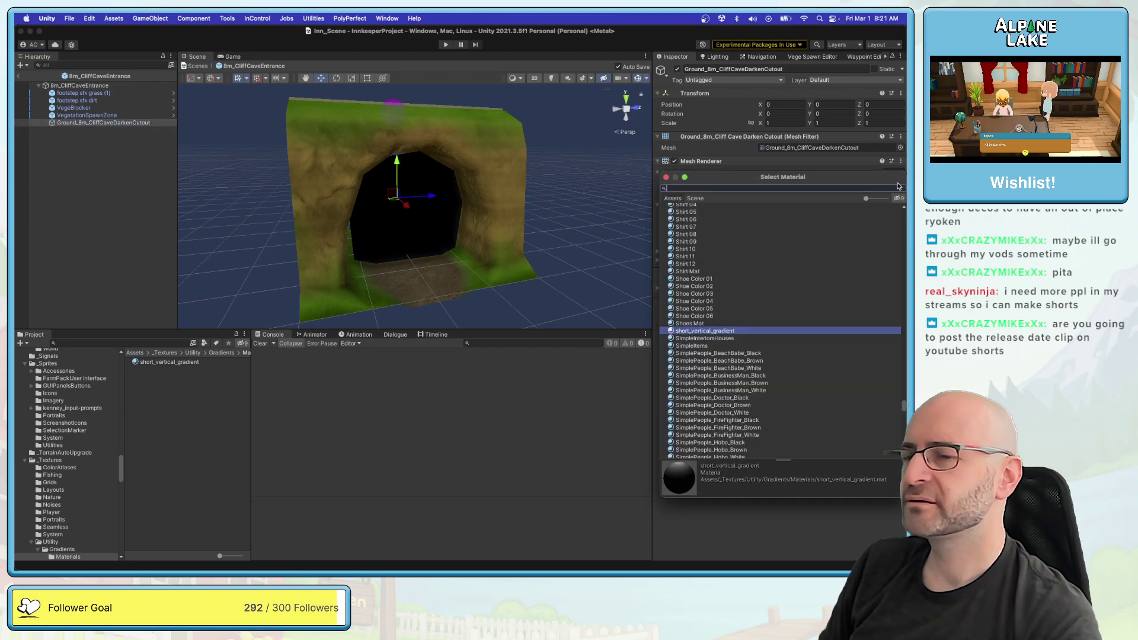
pyautogui.write('cliff')
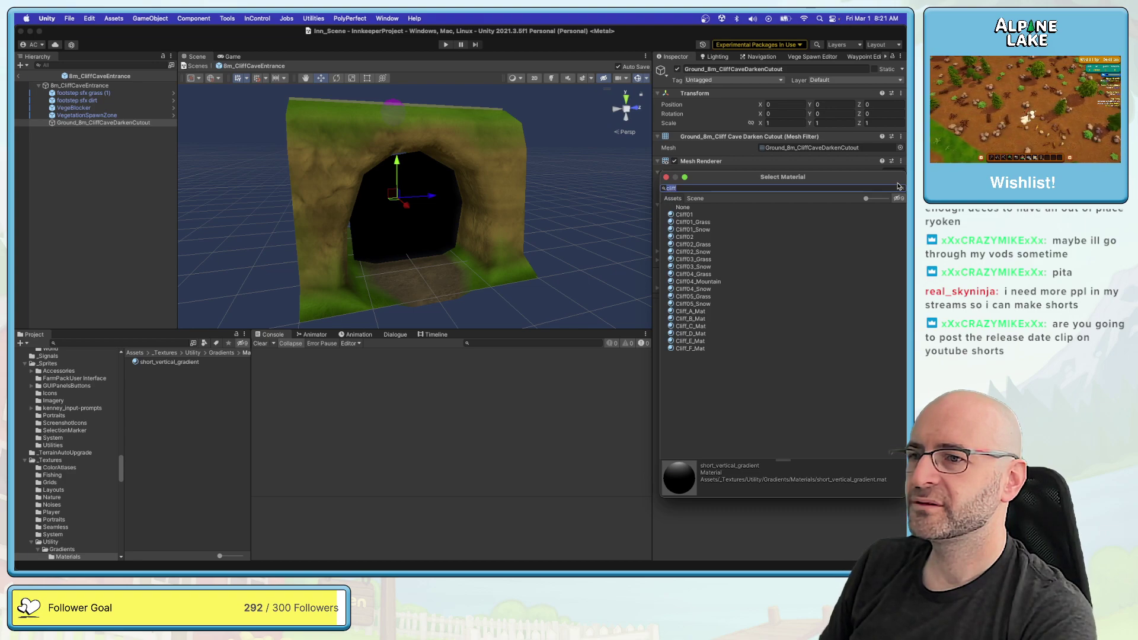
pyautogui.press('BackSpace')
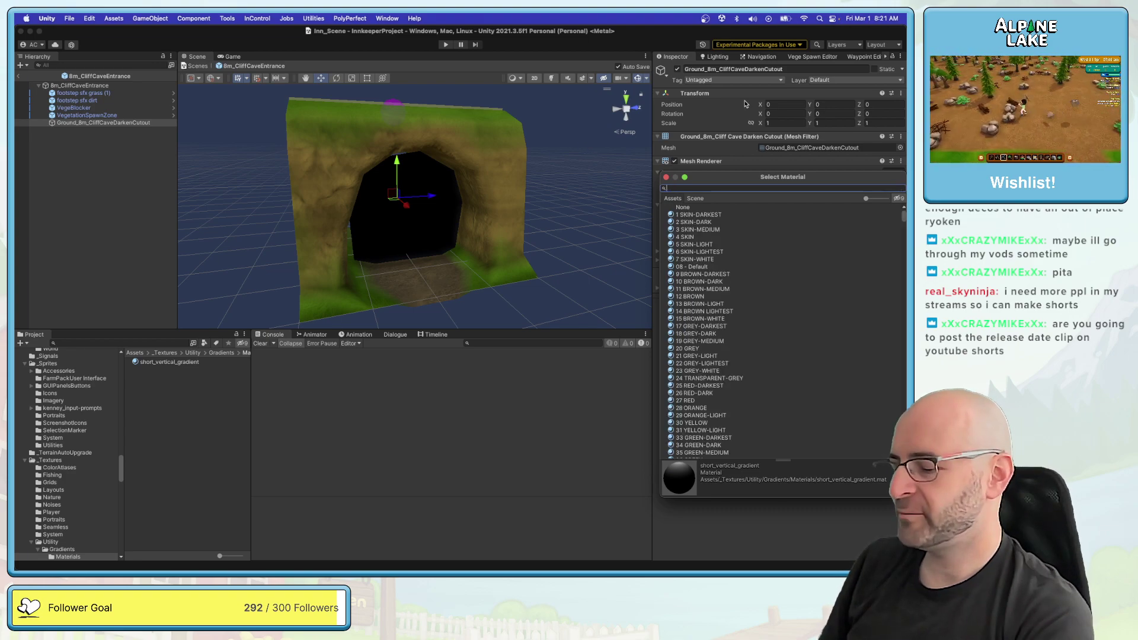
pyautogui.write('darken')
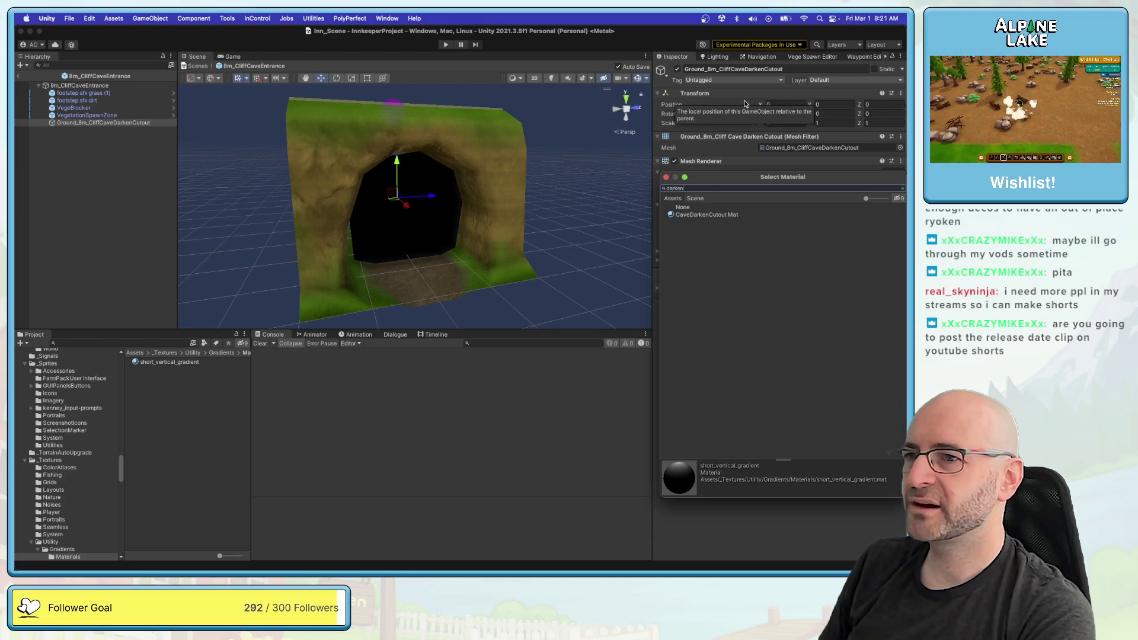
pyautogui.press('Down')
pyautogui.press('Return')
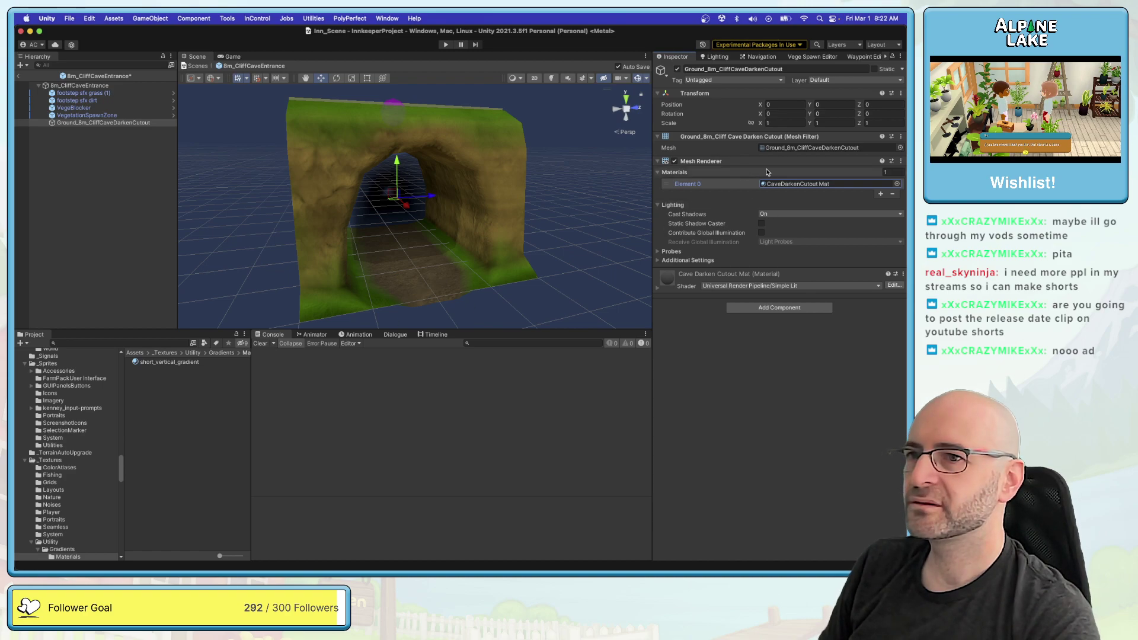
# Step: Set CaveDarkenCutout Mat's Base Map to the short_vertical_gradient PNG texture
pyautogui.click(775, 184)
pyautogui.click(199, 363)
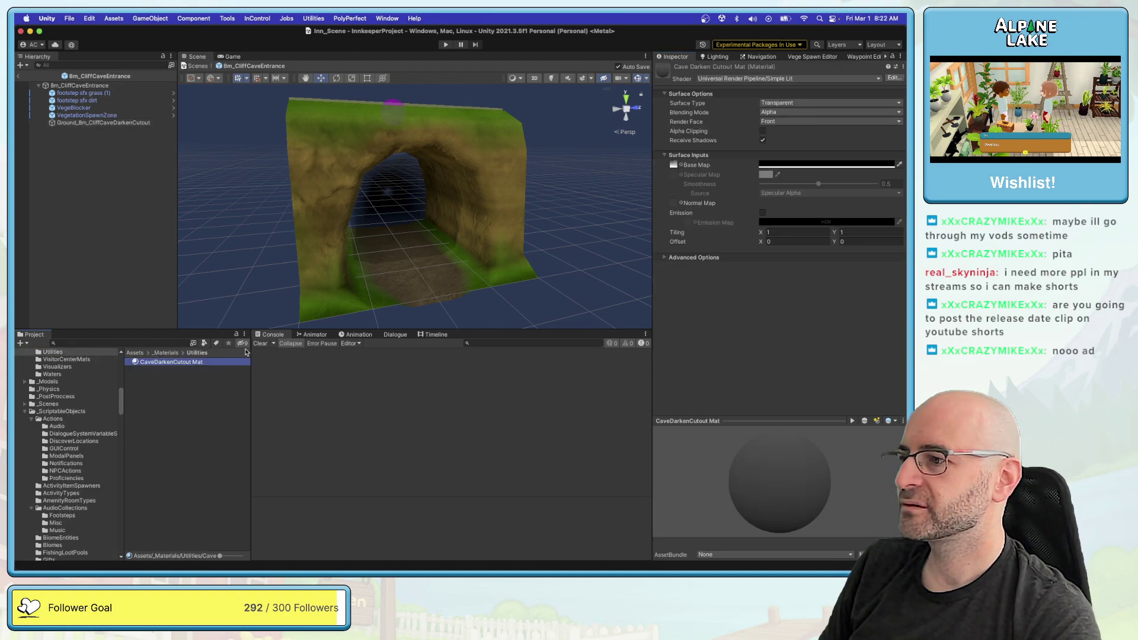
pyautogui.click(682, 165)
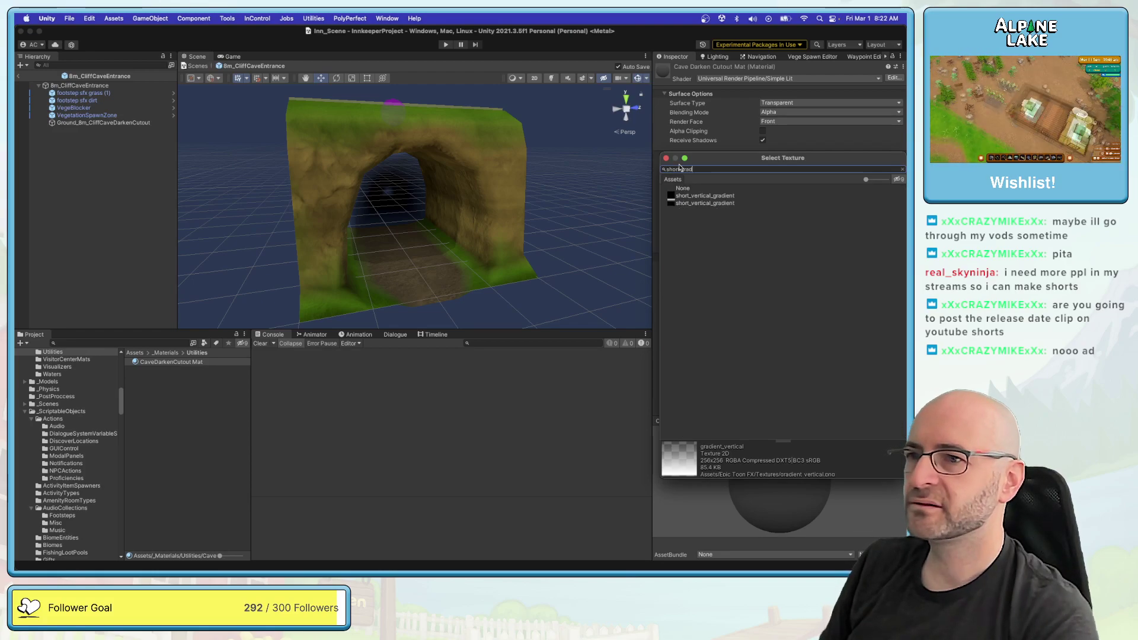
pyautogui.press('Down')
pyautogui.press('Down')
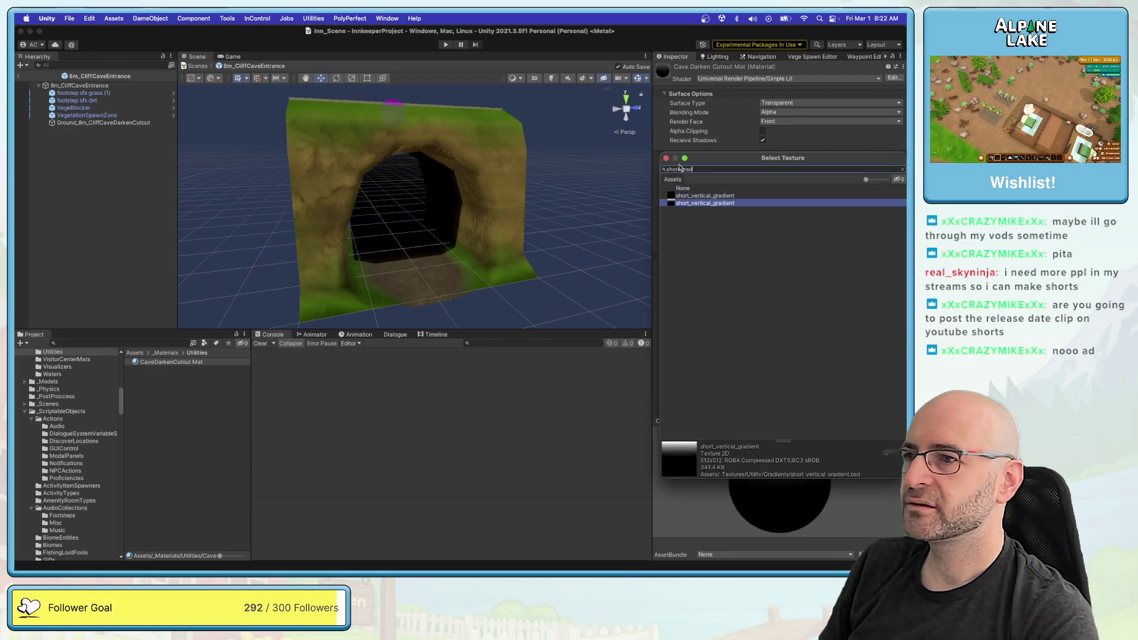
pyautogui.press('Up')
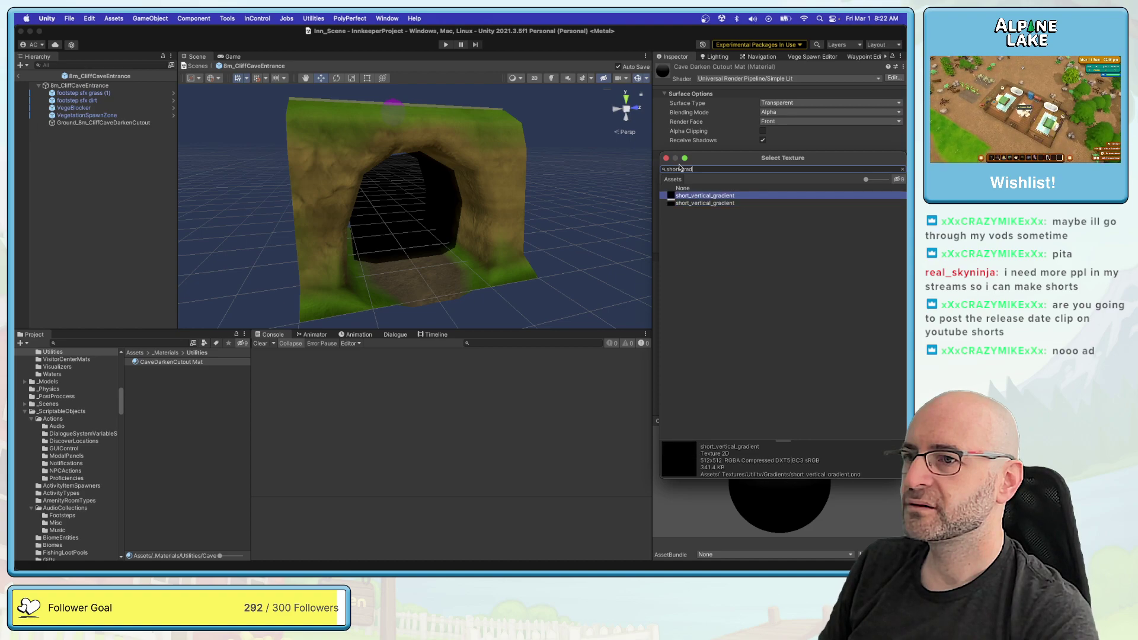
pyautogui.press('Return')
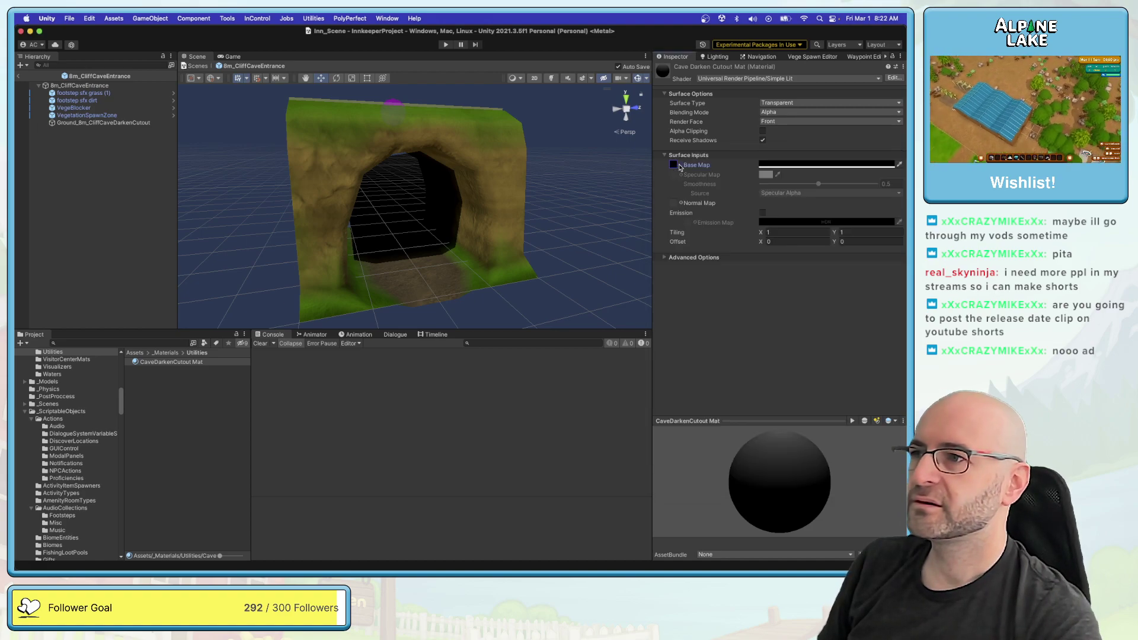
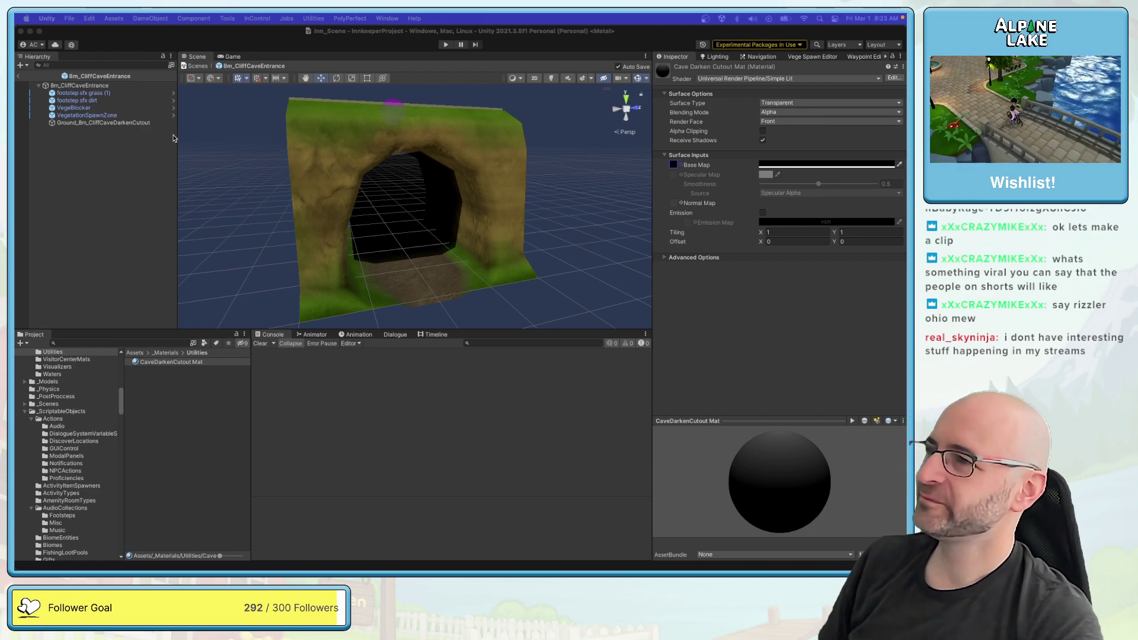
# Step: Orbit around the cave entrance and select 8m_CliffCaveEntrance, then bring up the gradient in Photoshop
pyautogui.keyDown('alt'); pyautogui.moveTo(399, 173); pyautogui.dragTo(438, 176); pyautogui.keyUp('alt')
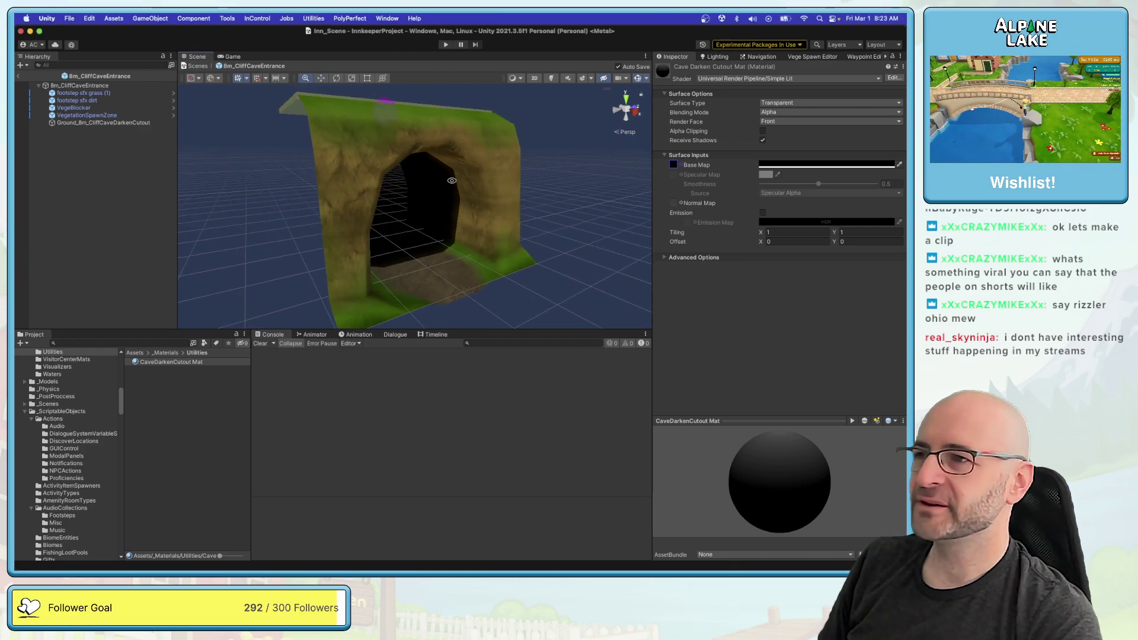
pyautogui.scroll(3, 435, 175)
pyautogui.click(432, 175)
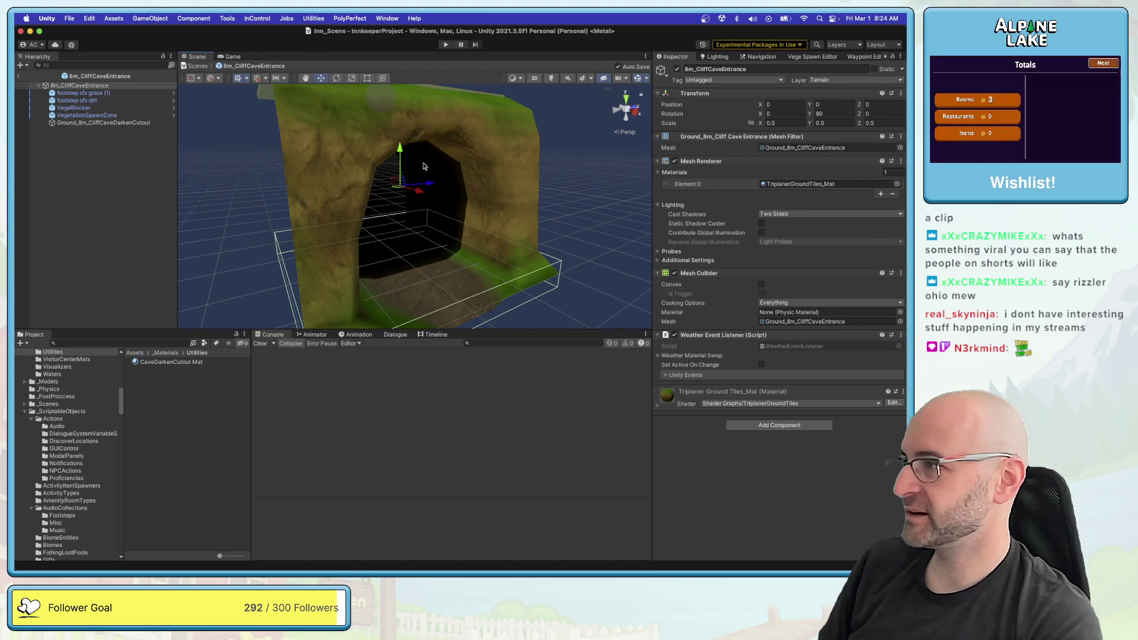
pyautogui.click(586, 131)
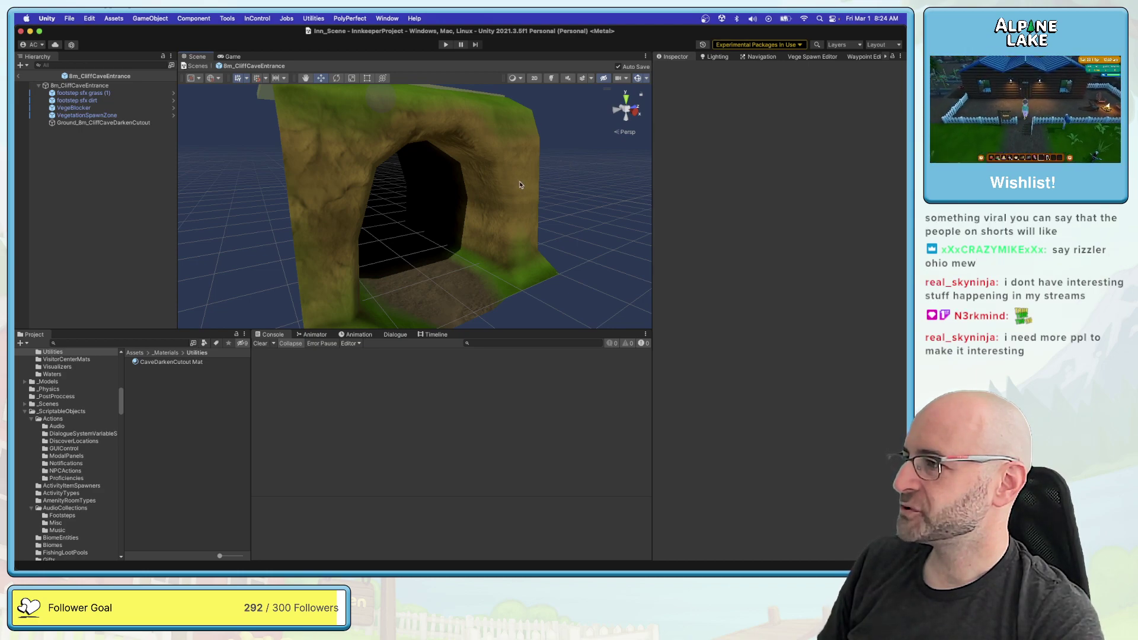
pyautogui.click(453, 181)
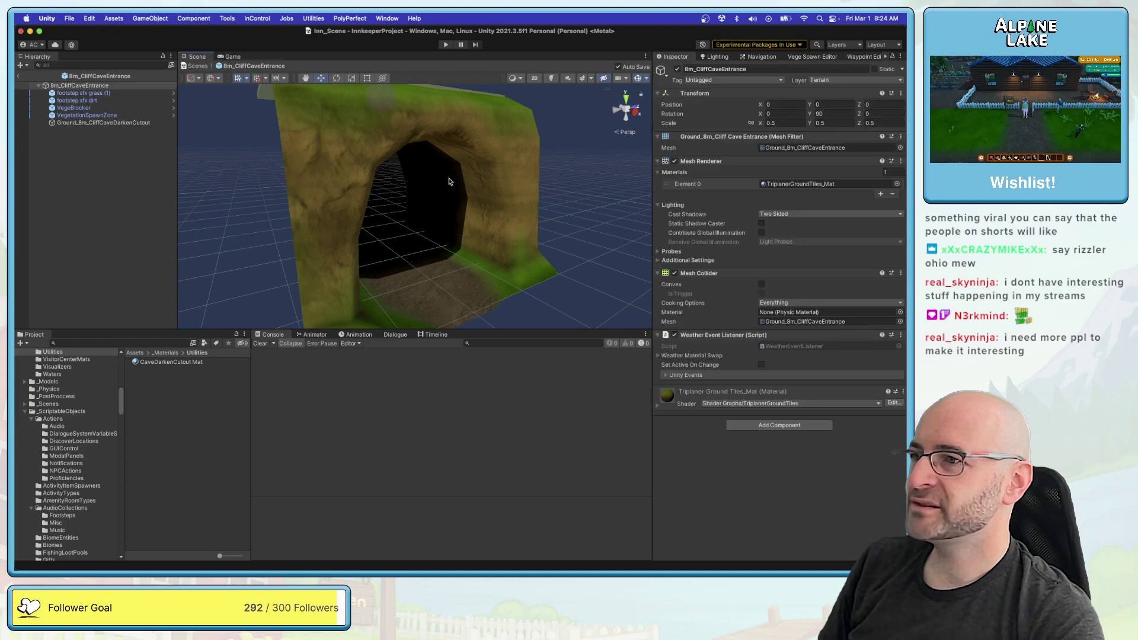
pyautogui.press('super+Tab')
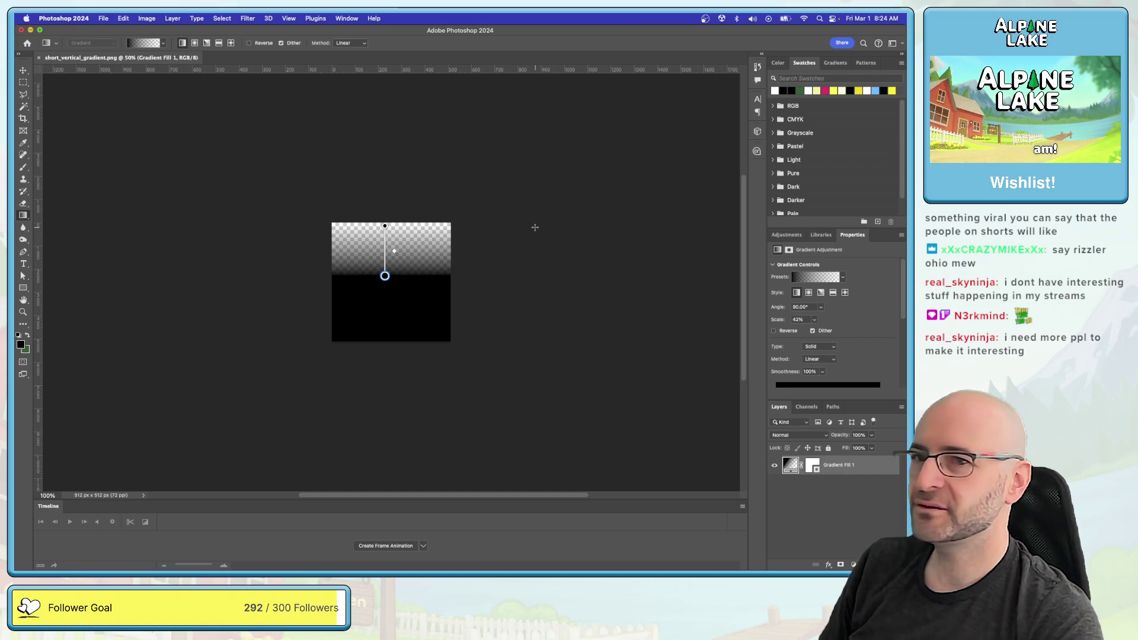
# Step: Set the gradient layer to Screen and save it as PNG over short_vertical_gradient.png
pyautogui.press('v')
pyautogui.hotkey('shift', 'alt', 's')
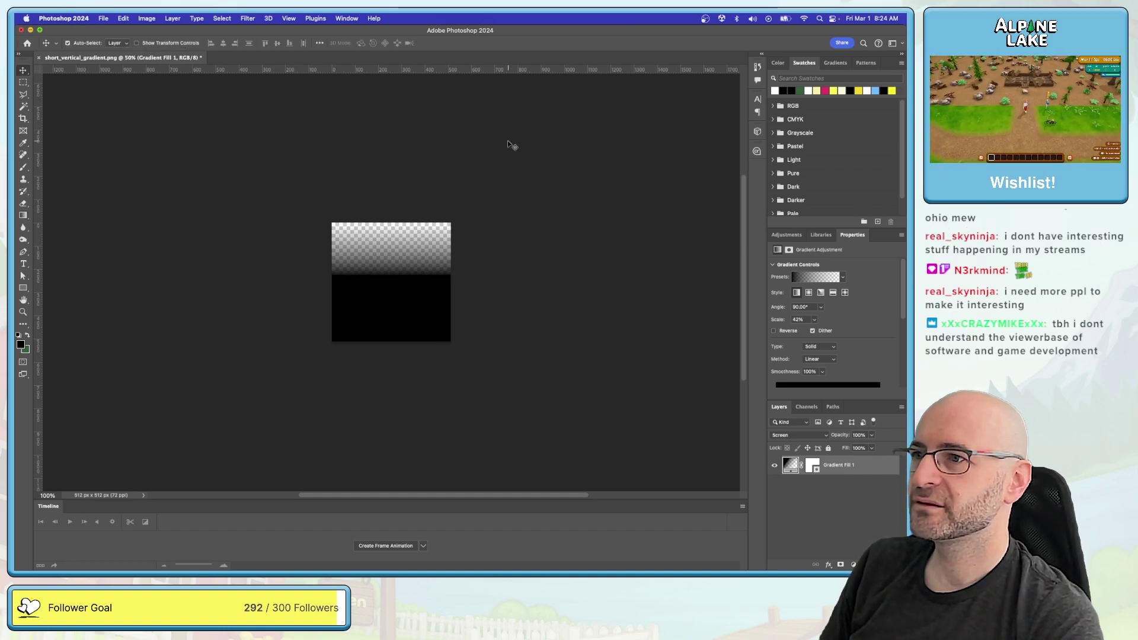
pyautogui.press('super+shift+s')
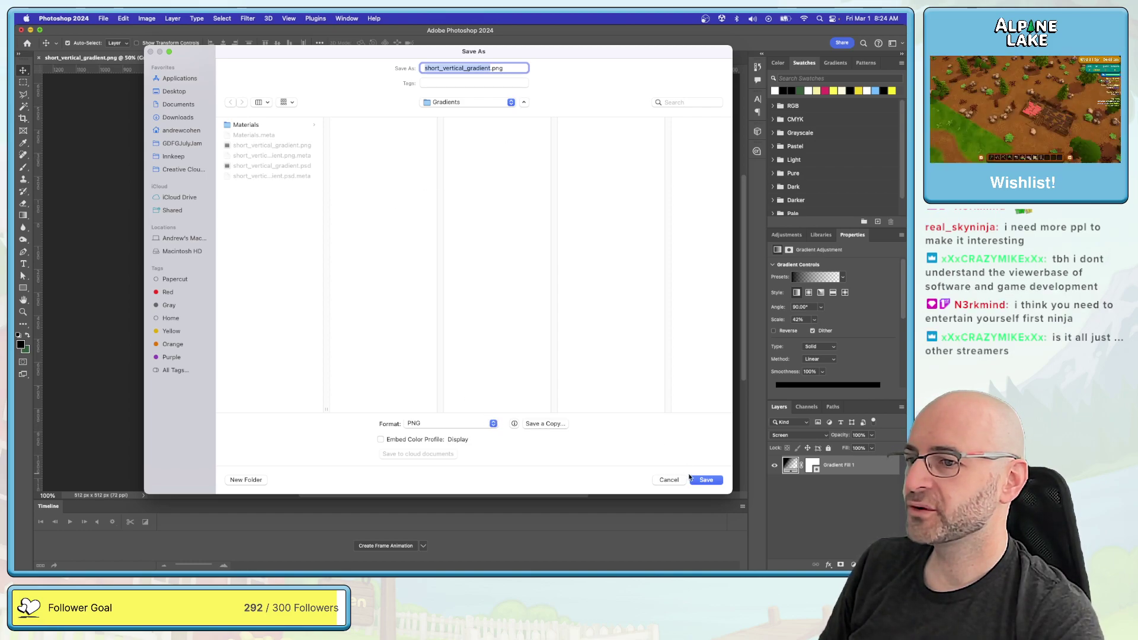
pyautogui.click(696, 480)
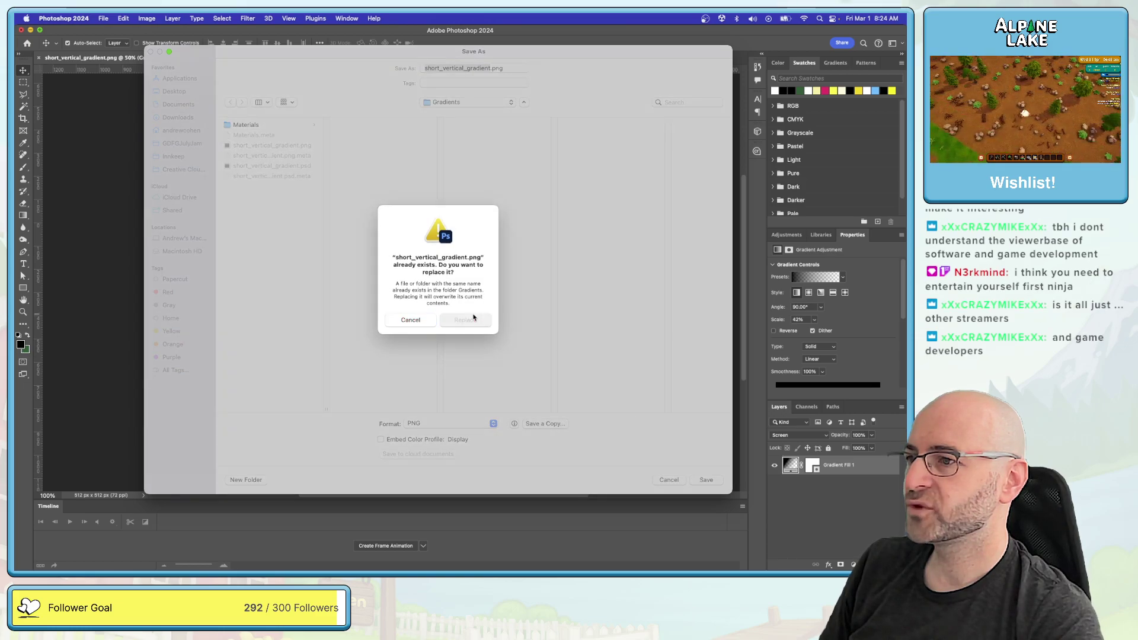
pyautogui.click(466, 320)
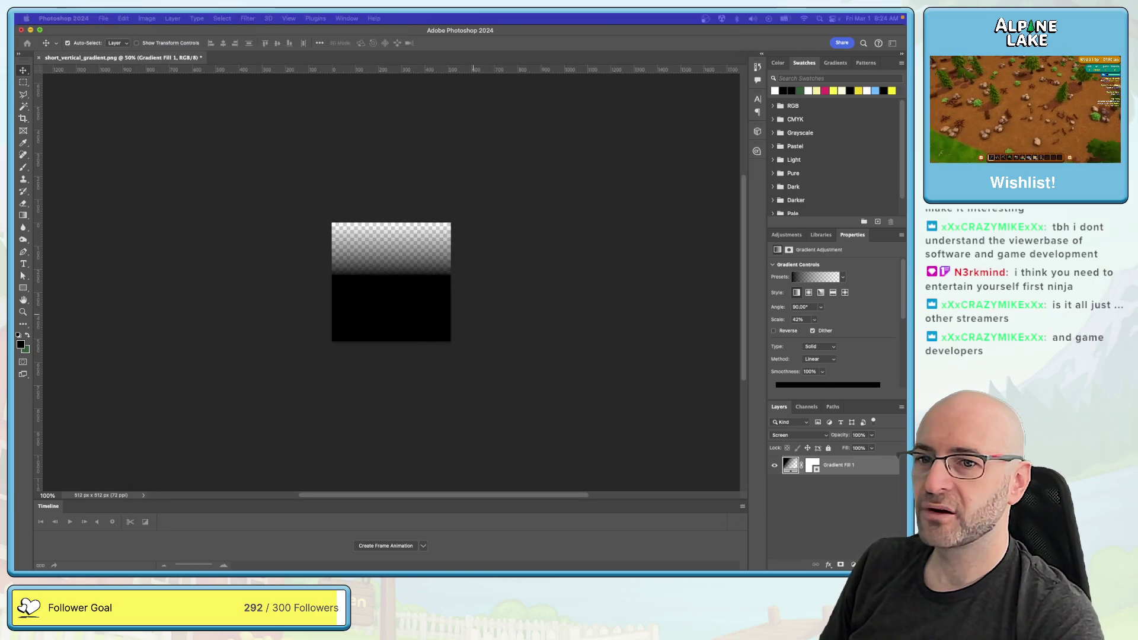
pyautogui.click(455, 207)
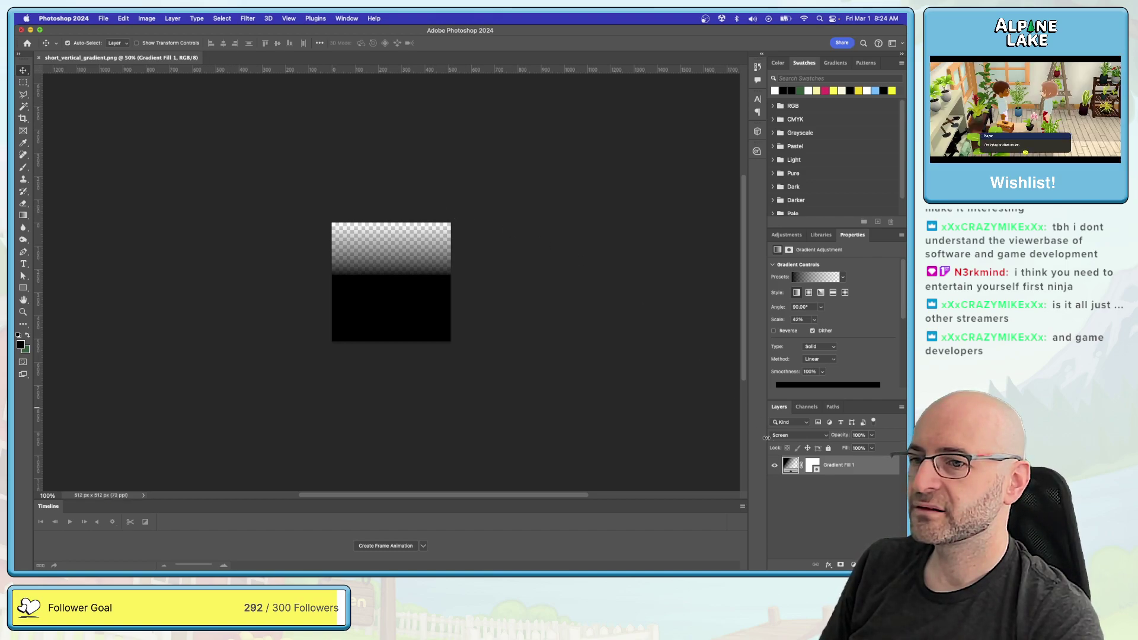
# Step: Rasterize the Gradient Fill 1 layer, save the image, and return to Unity
pyautogui.rightClick(846, 475)
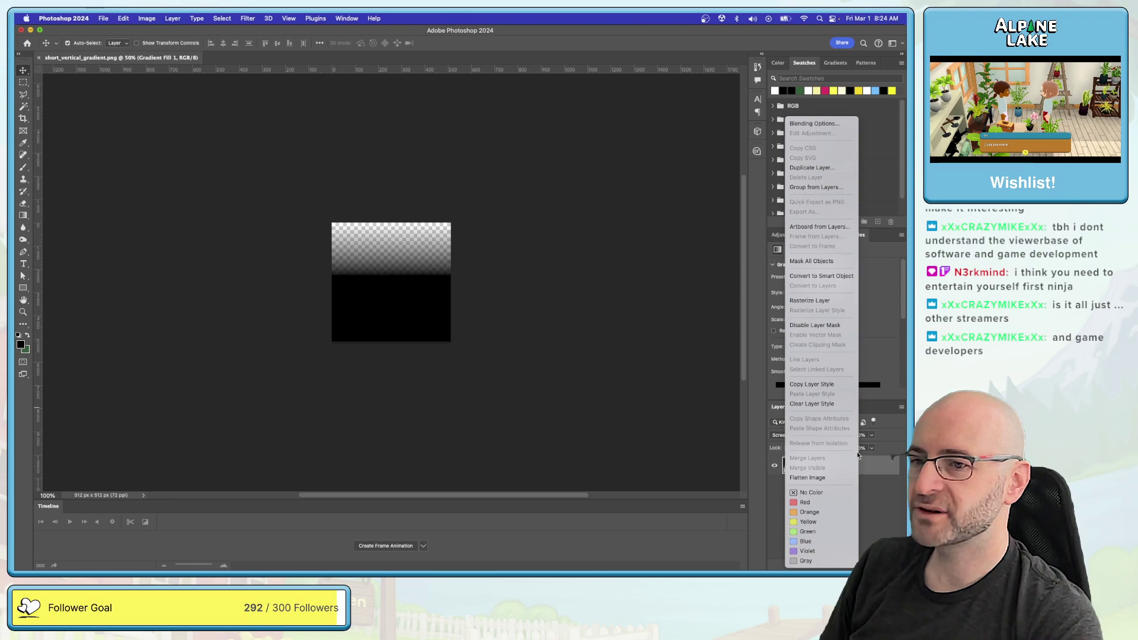
pyautogui.click(812, 298)
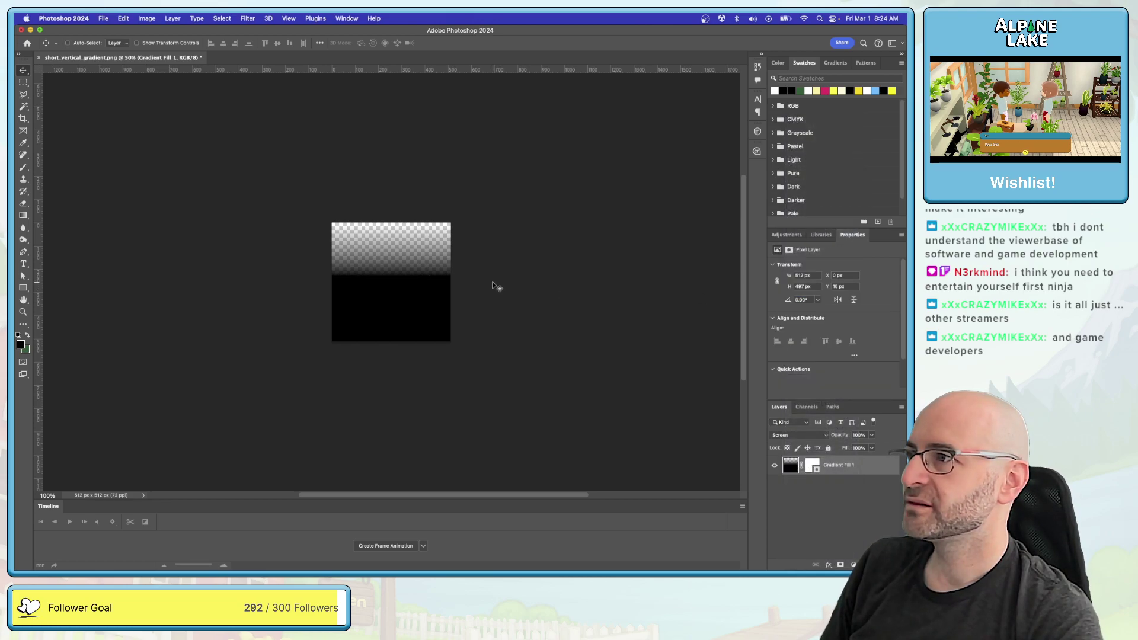
pyautogui.press('super+s')
pyautogui.press('super+Tab')
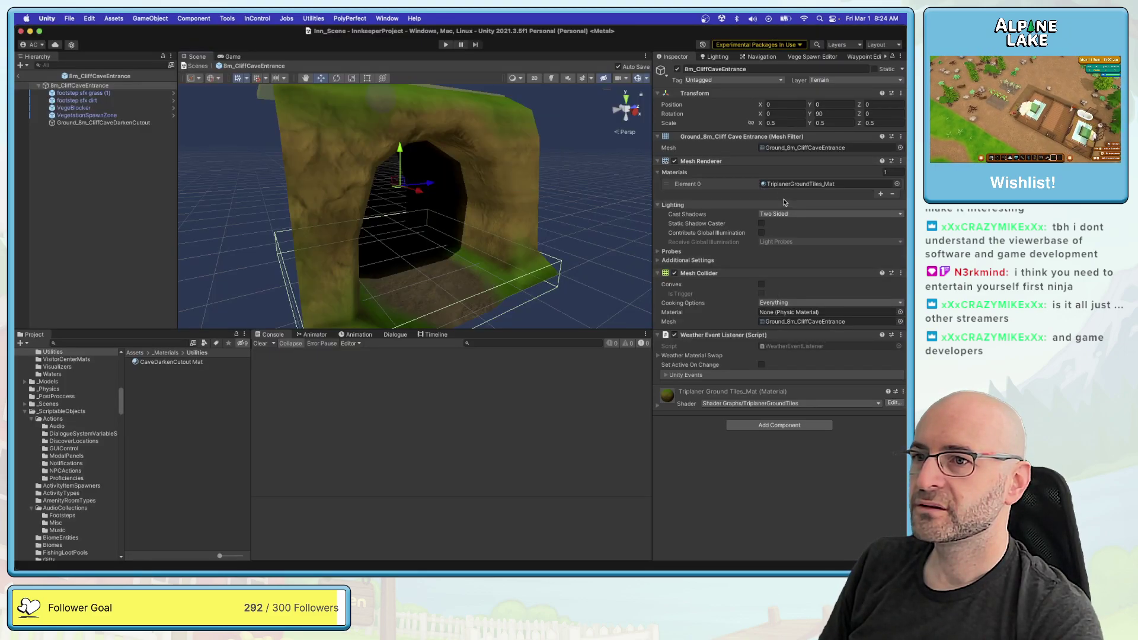
# Step: Assign the second short_vertical_gradient texture as CaveDarkenCutout Mat's Base Map
pyautogui.click(140, 123)
pyautogui.click(803, 185)
pyautogui.click(172, 362)
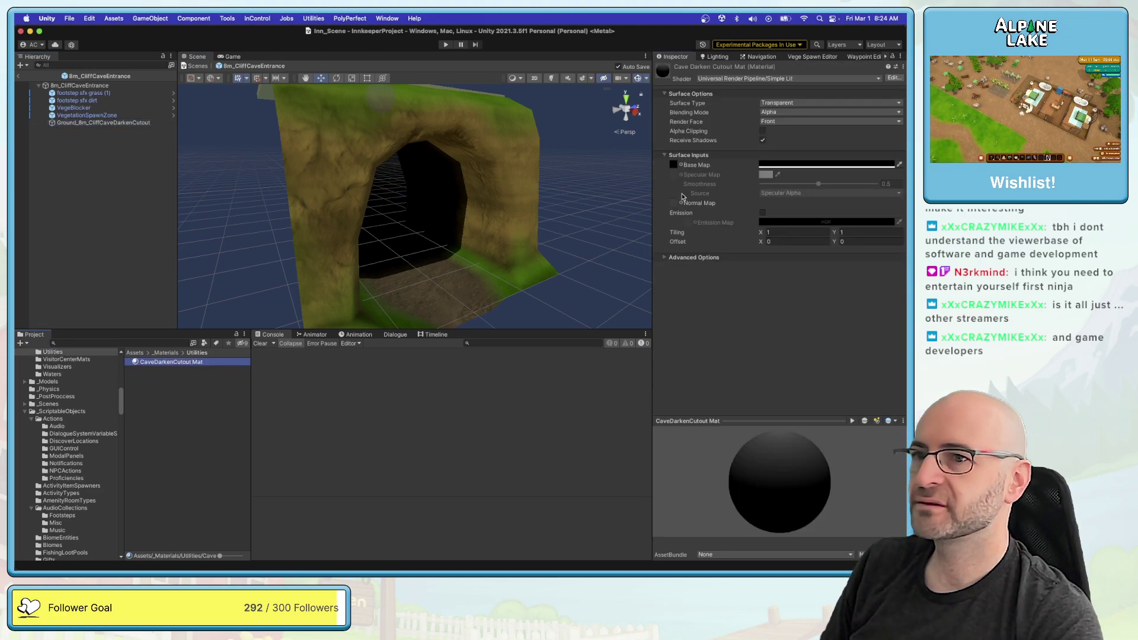
pyautogui.click(681, 165)
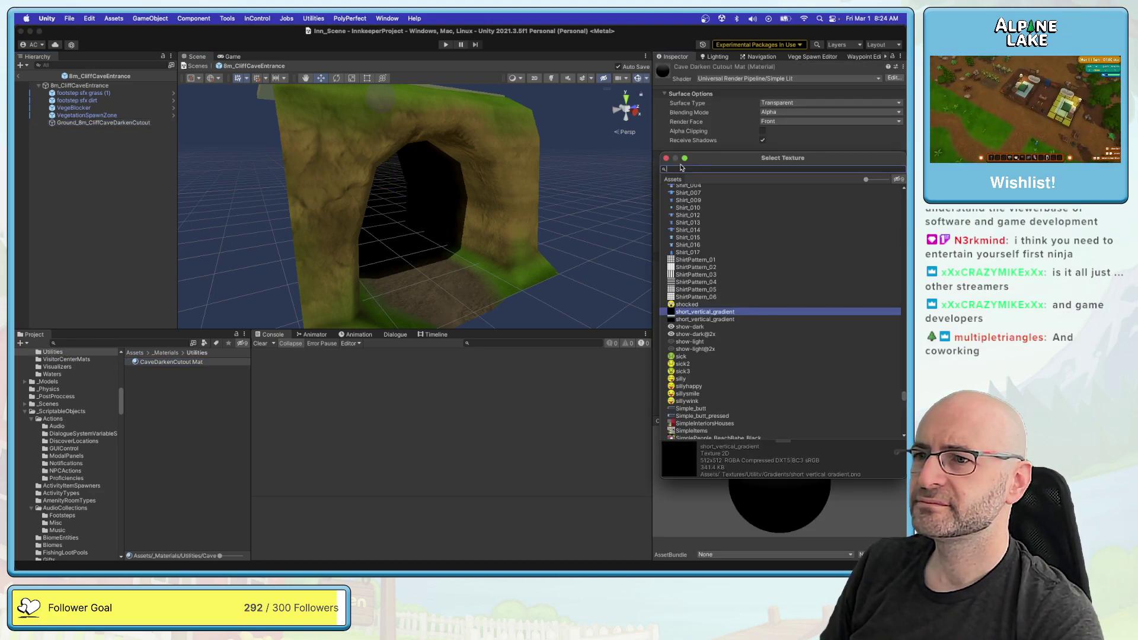
pyautogui.click(703, 320)
pyautogui.click(704, 313)
pyautogui.click(704, 320)
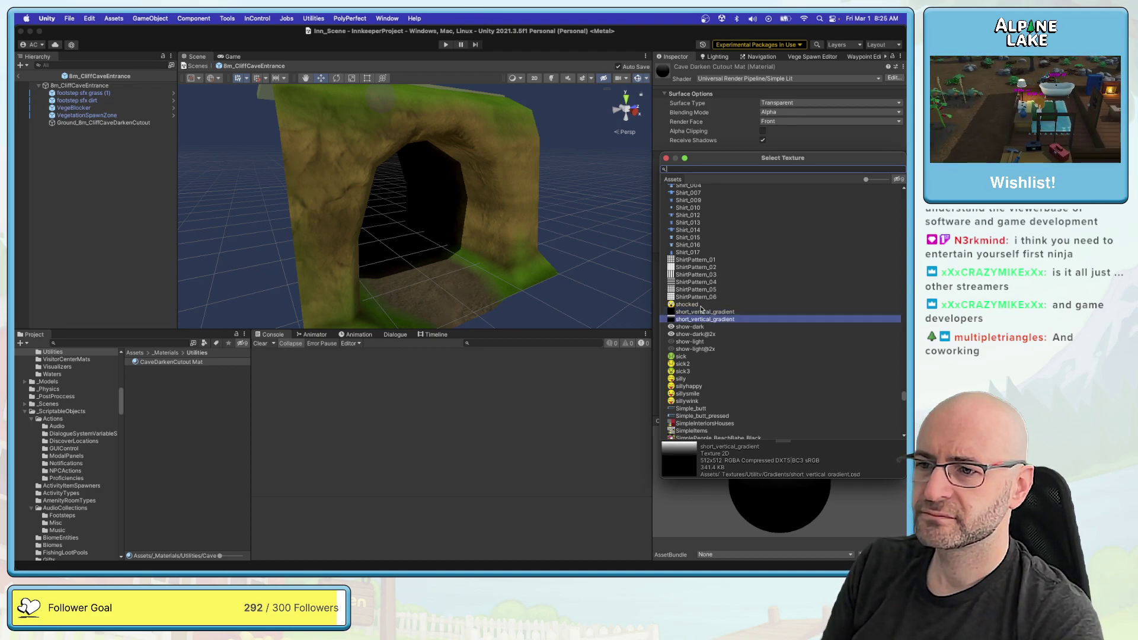
pyautogui.doubleClick(701, 320)
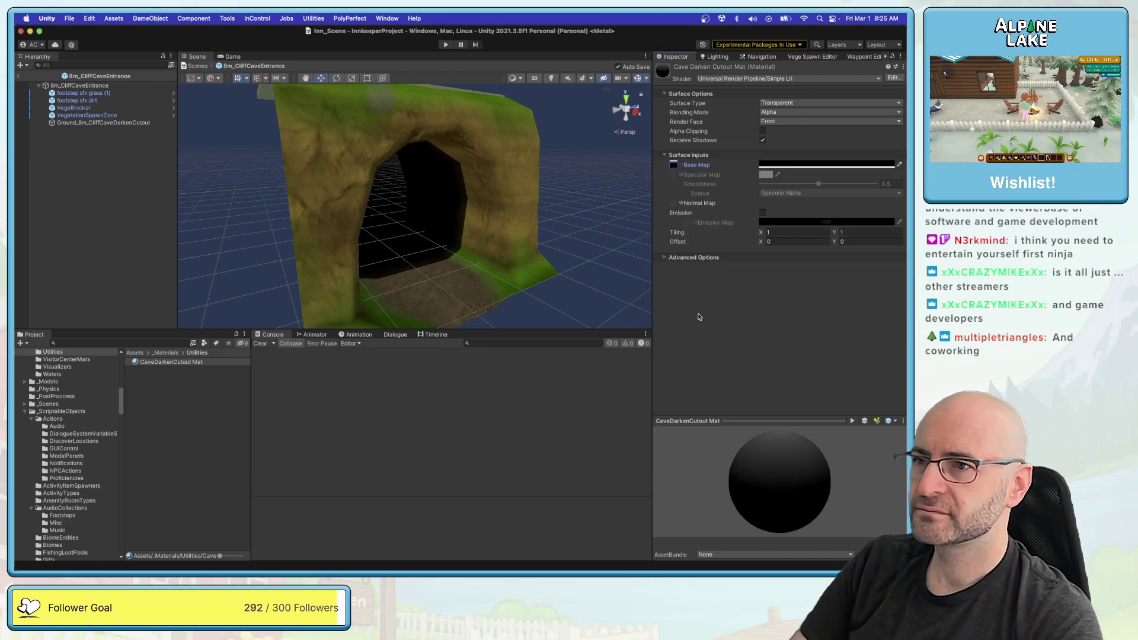
# Step: Change the Base Map tint from black to white (FFFFFF), then switch to Maya
pyautogui.click(787, 164)
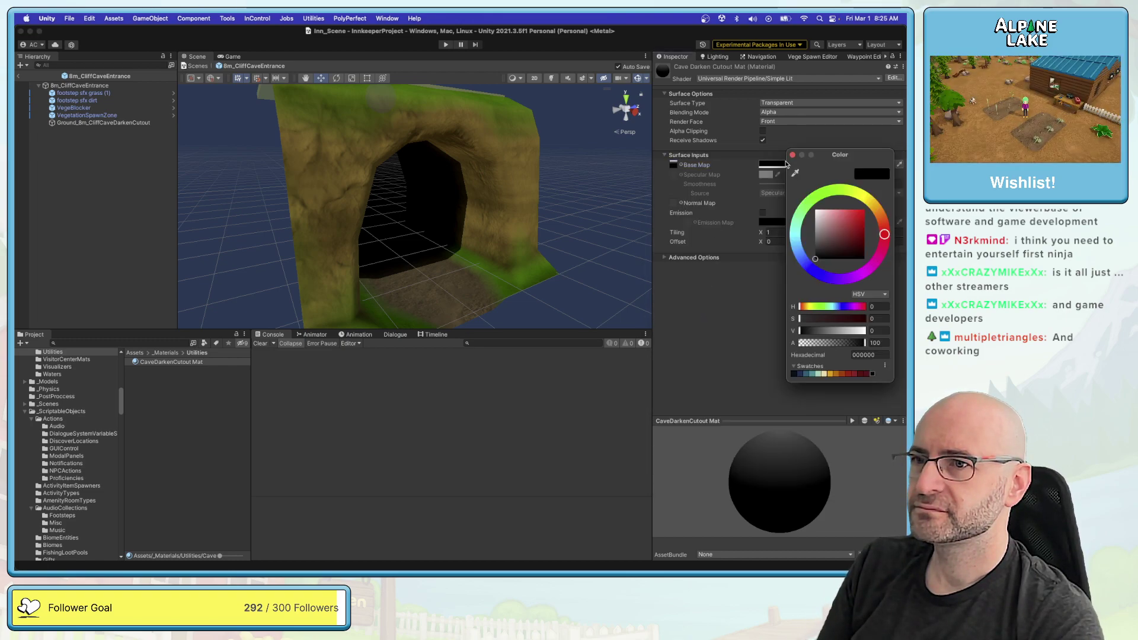
pyautogui.moveTo(825, 237); pyautogui.dragTo(815, 211)
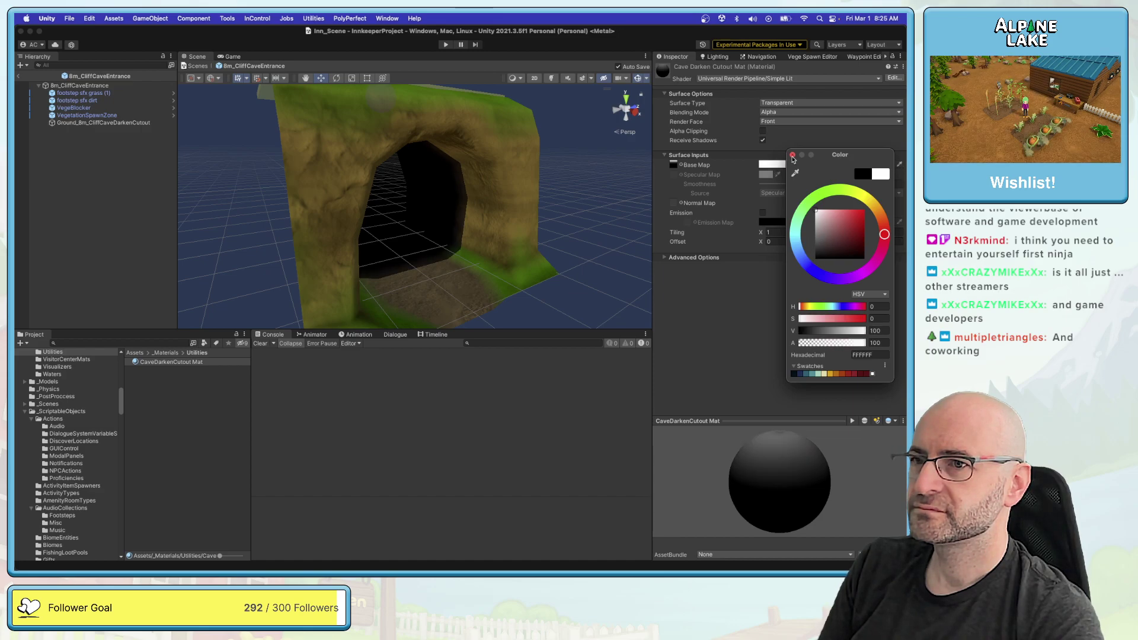
pyautogui.click(793, 154)
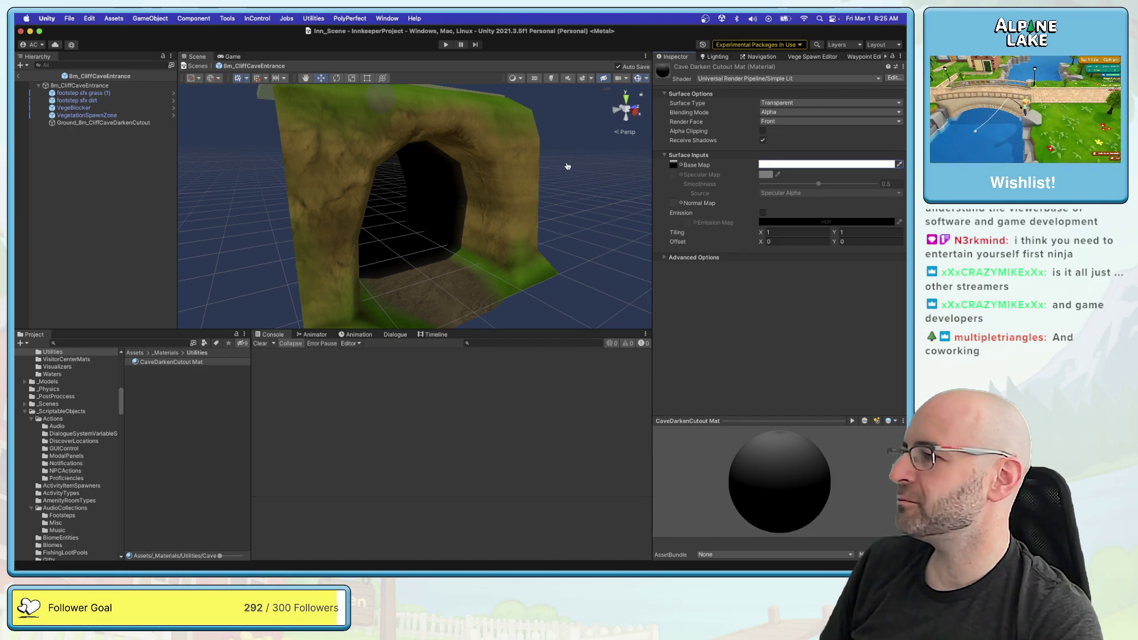
pyautogui.press('super+Tab')
# Step: Undo the UV shell shrink, leave component mode, and save the Maya scene
pyautogui.moveTo(283, 271); pyautogui.dragTo(263, 265, button='right')
pyautogui.press('z')
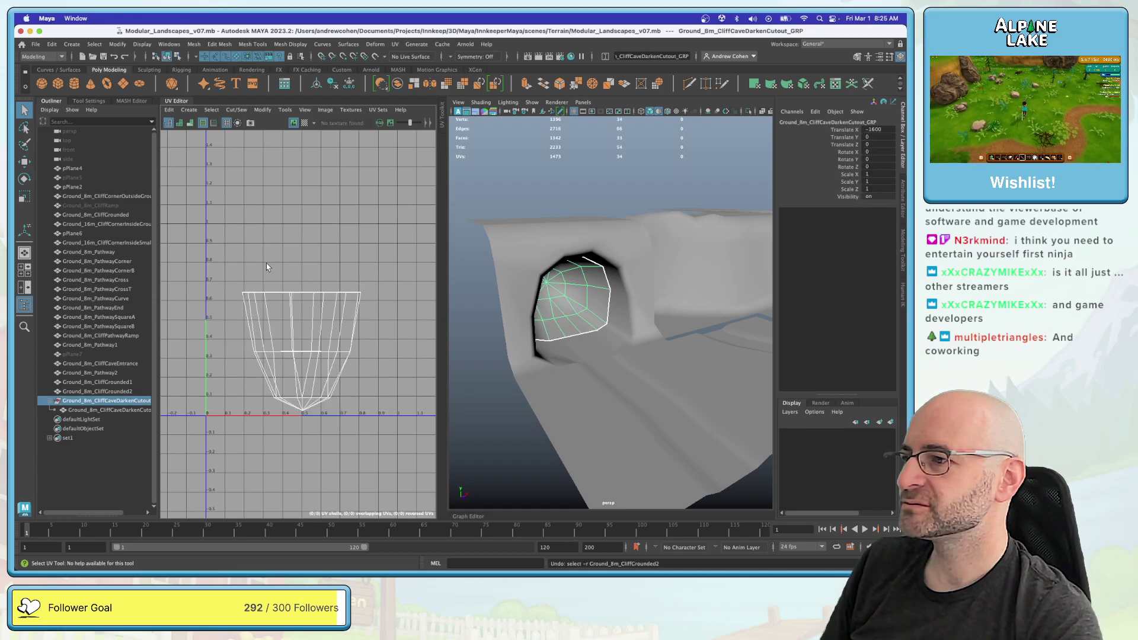
pyautogui.press('z')
pyautogui.press('z')
pyautogui.press('z')
pyautogui.press('z')
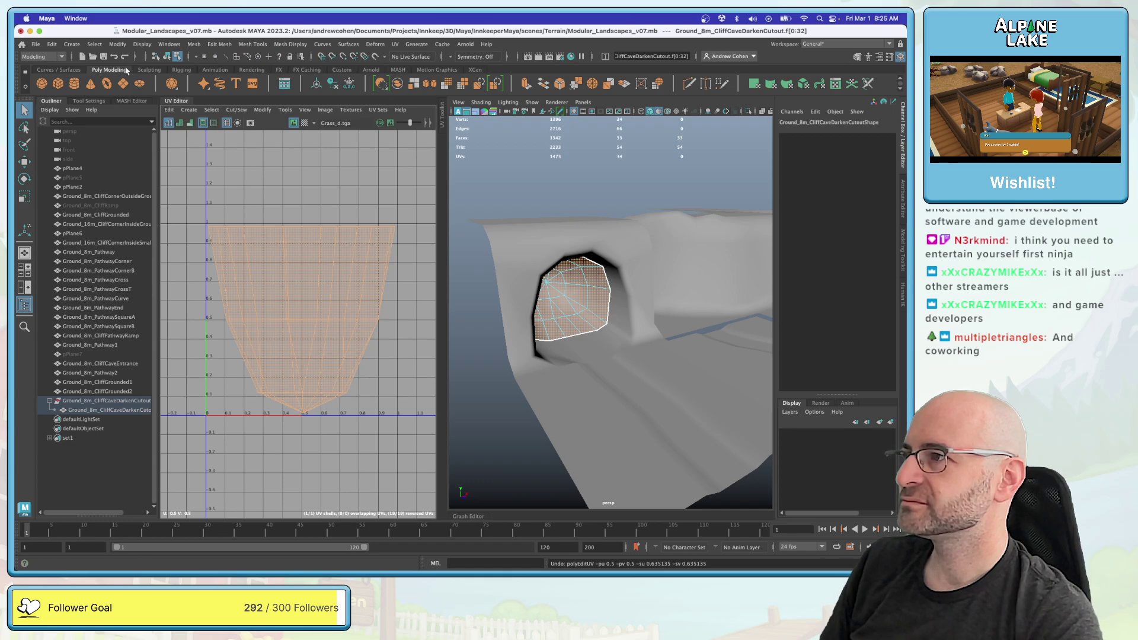
pyautogui.press('F8')
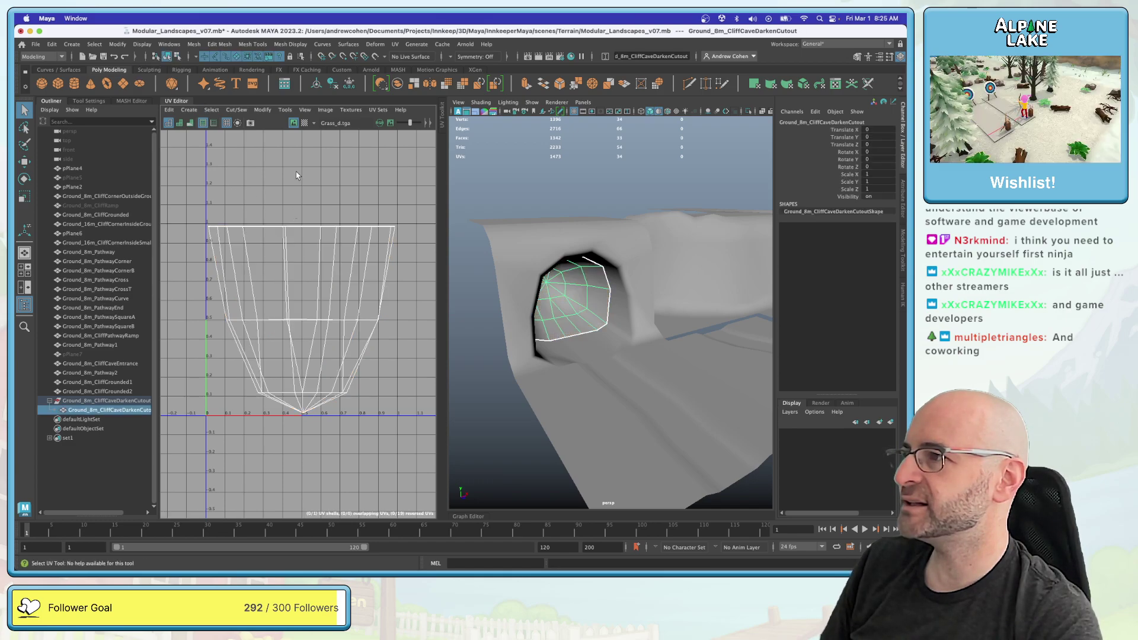
pyautogui.press('super+s')
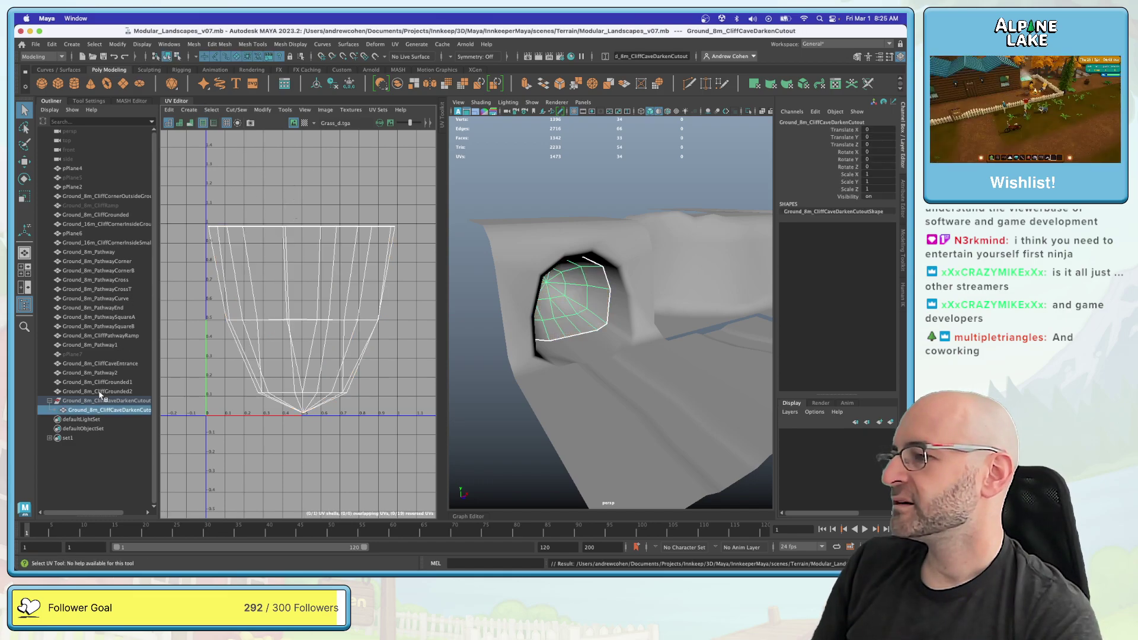
# Step: Export the cutout's parent group over Ground_8m_CliffCaveDarkenCutout.fbx, then return to Unity
pyautogui.click(100, 400)
pyautogui.click(36, 44)
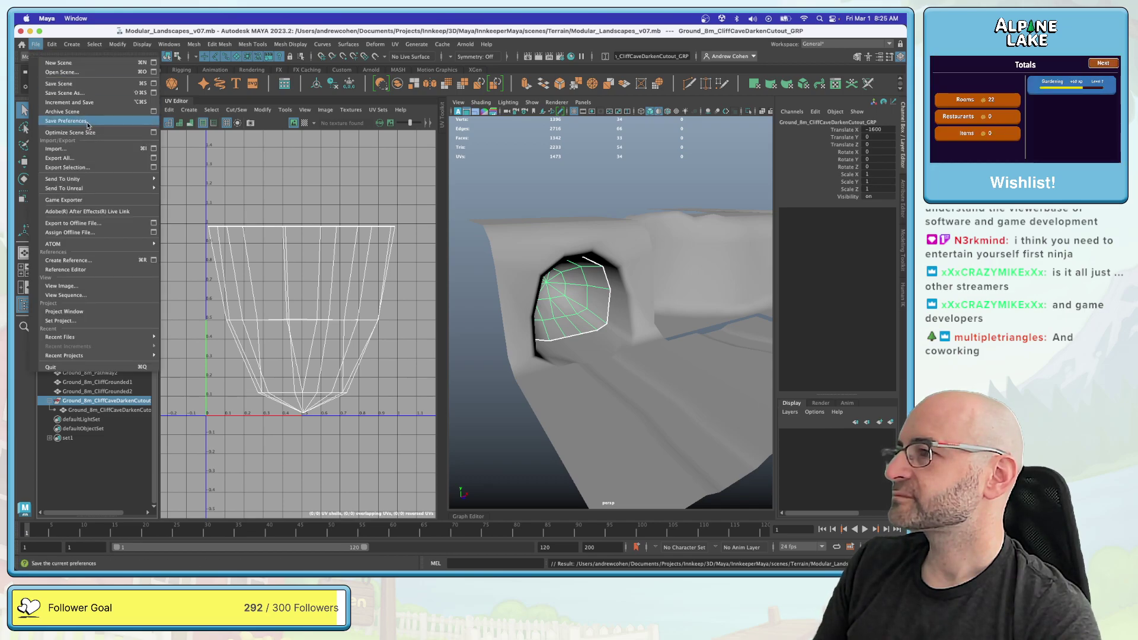
pyautogui.moveTo(106, 188)
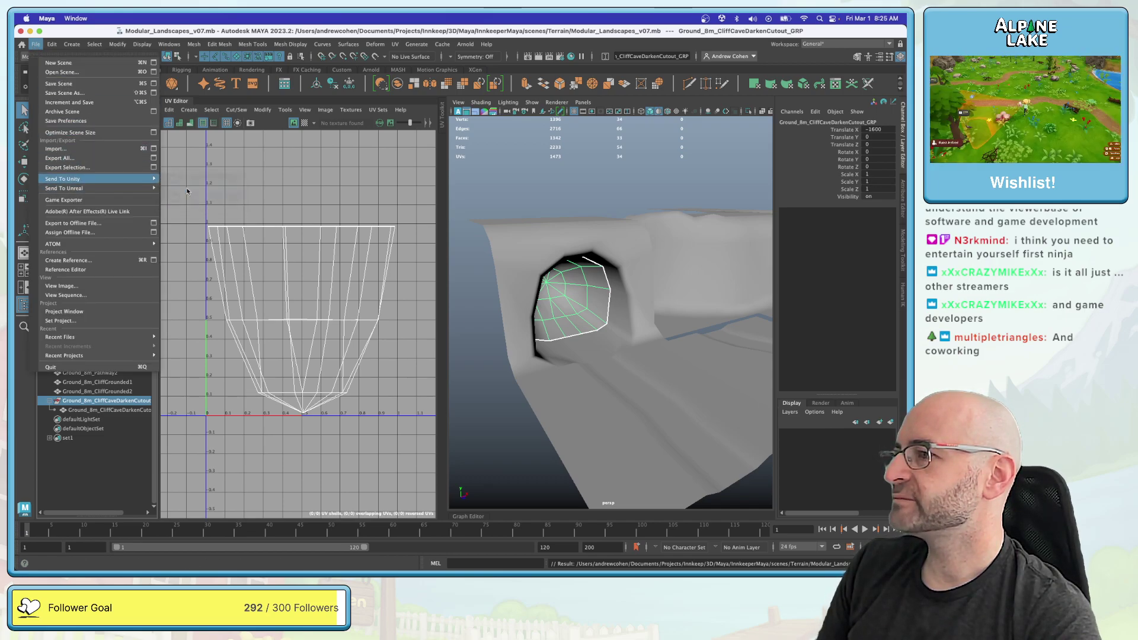
pyautogui.click(68, 168)
pyautogui.doubleClick(385, 202)
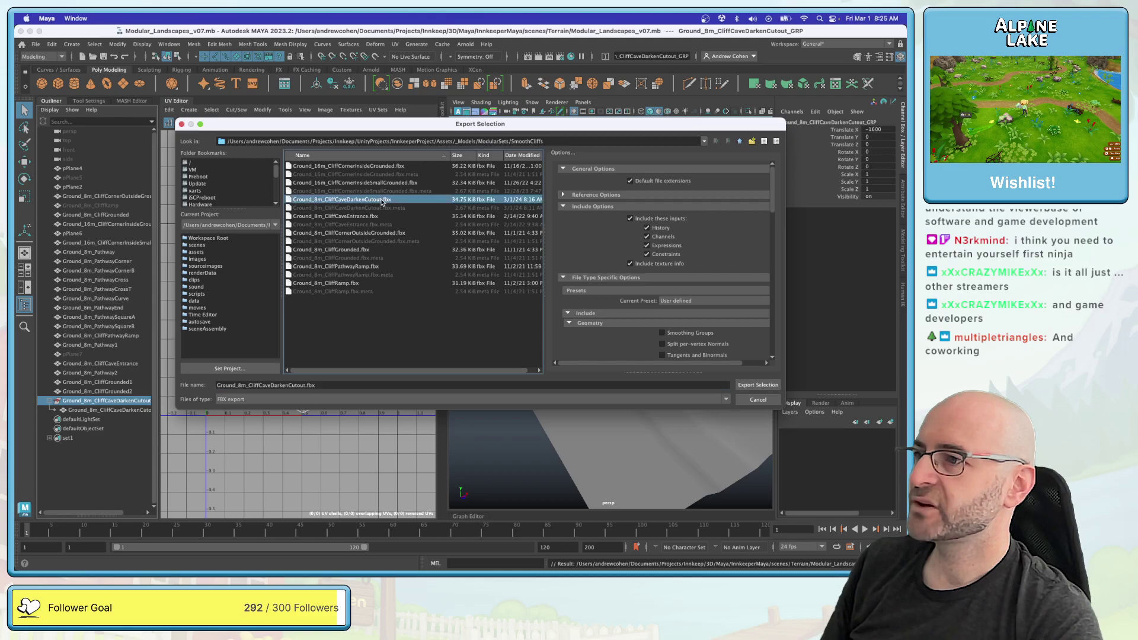
pyautogui.click(476, 261)
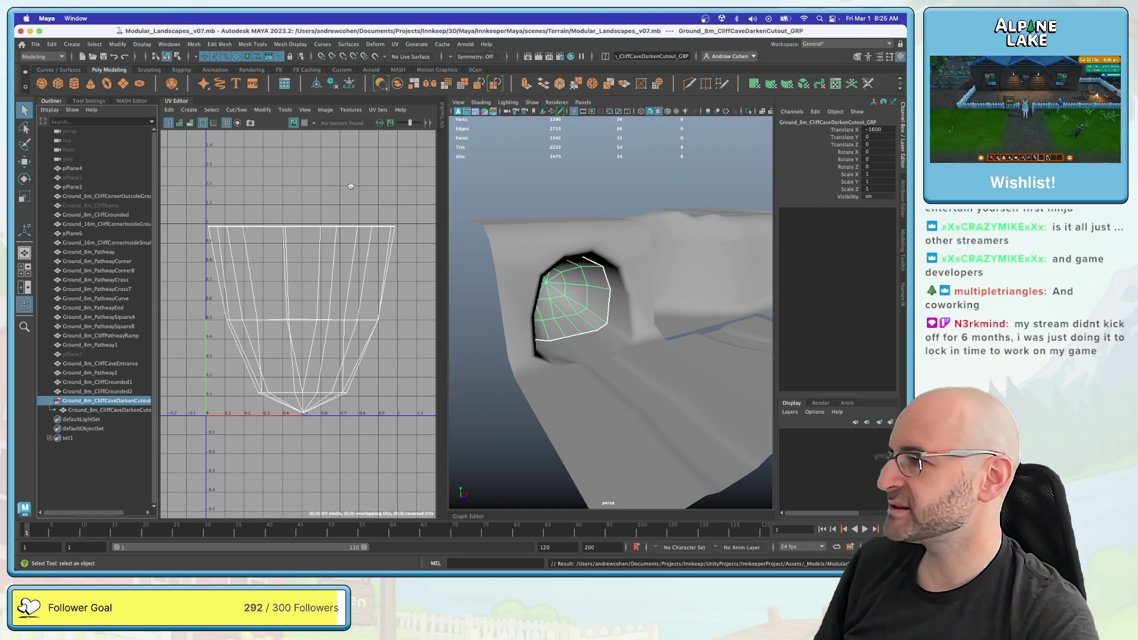
pyautogui.press('super+Tab')
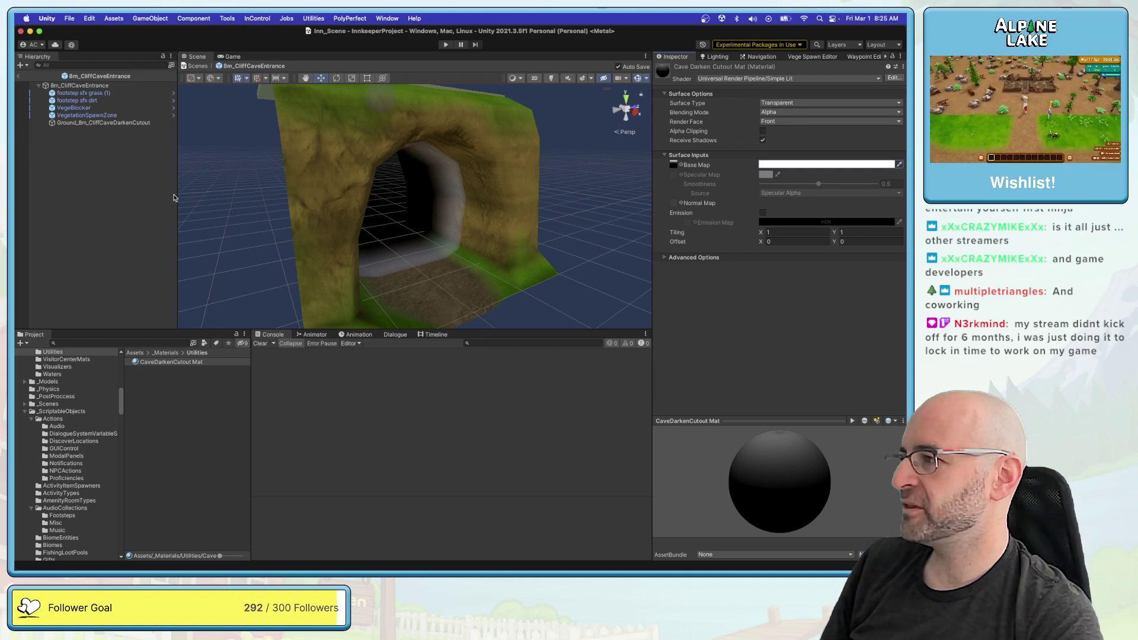
# Step: Orbit around the cave entrance and select its dark cutout object
pyautogui.click(439, 193)
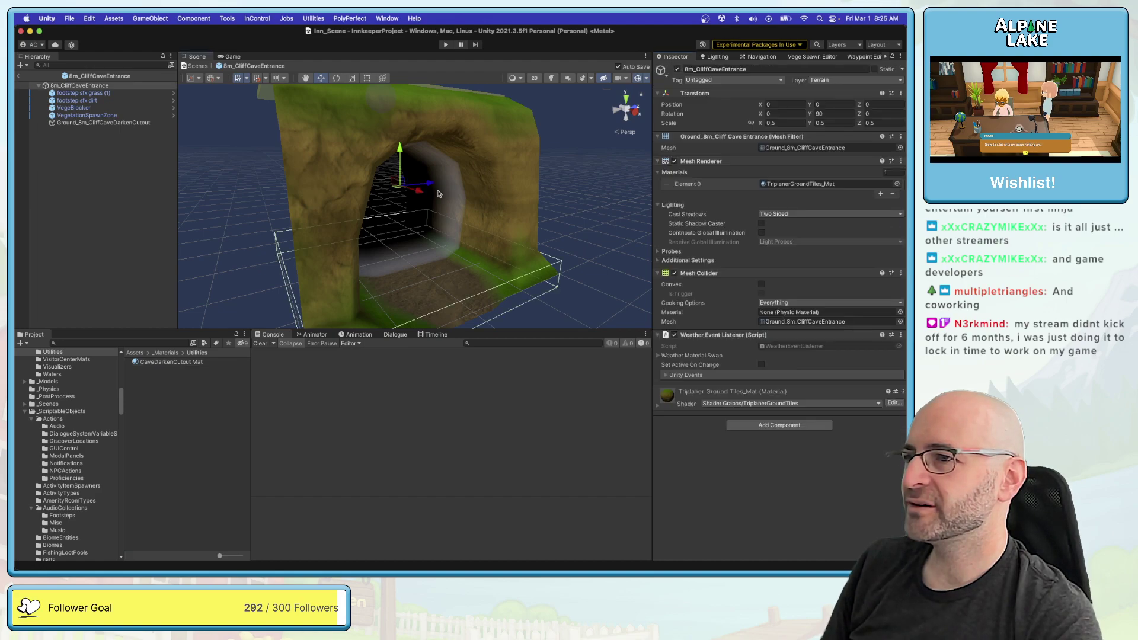
pyautogui.click(619, 165)
pyautogui.keyDown('alt'); pyautogui.moveTo(502, 182); pyautogui.dragTo(445, 177); pyautogui.keyUp('alt')
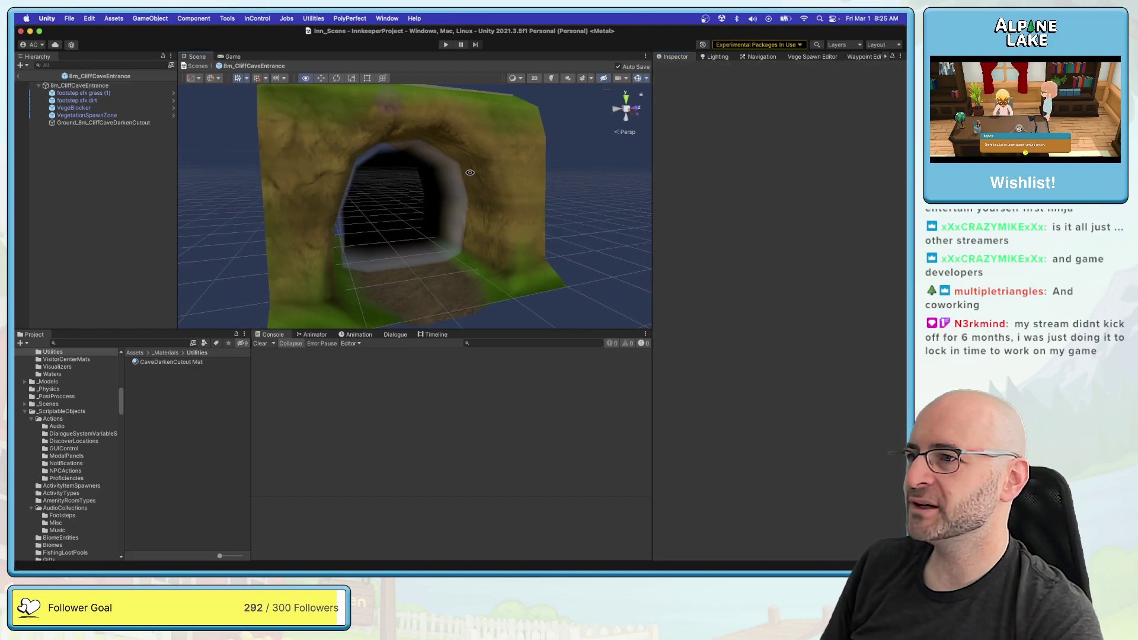
pyautogui.click(401, 185)
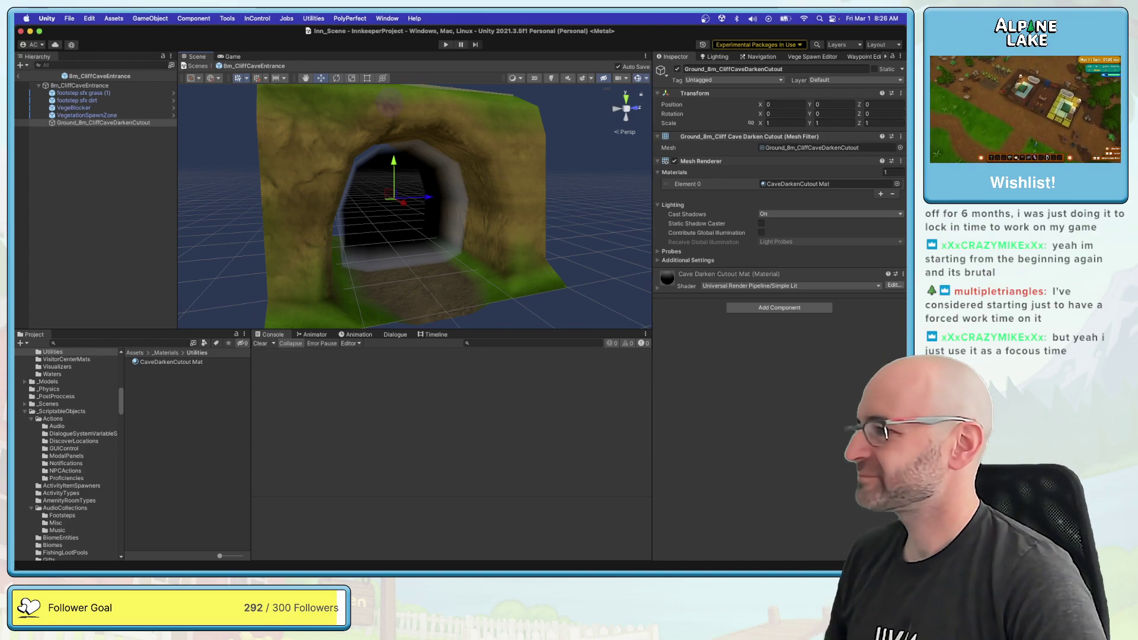
pyautogui.click(121, 230)
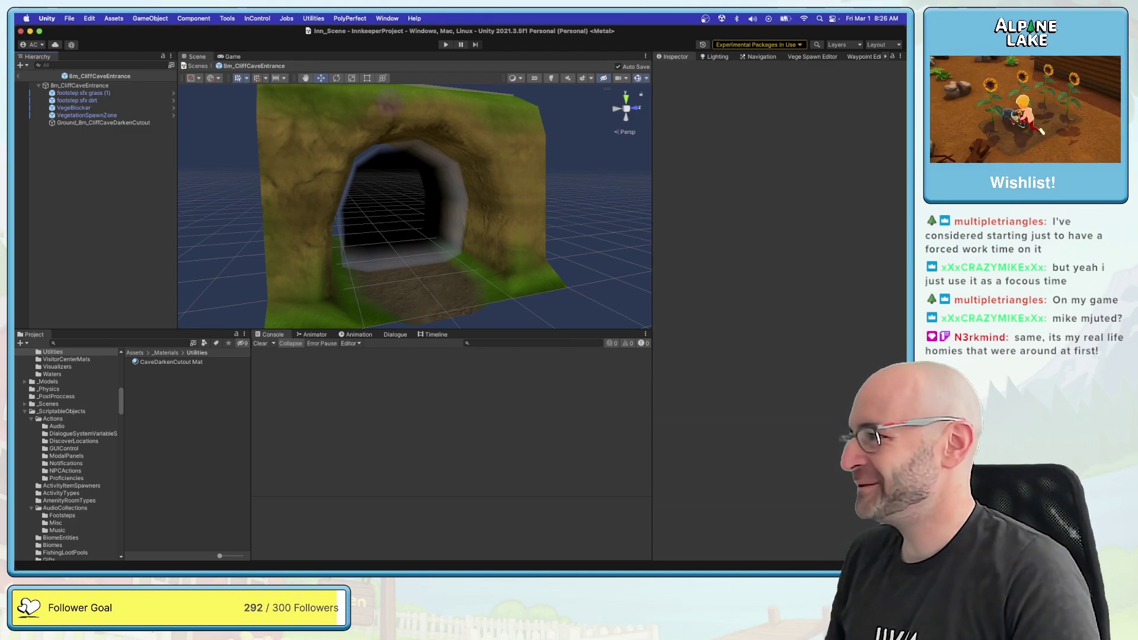
pyautogui.click(393, 184)
# Step: Open CaveDarkenCutout Mat and check its Base Map textures without changing anything
pyautogui.click(793, 185)
pyautogui.click(193, 364)
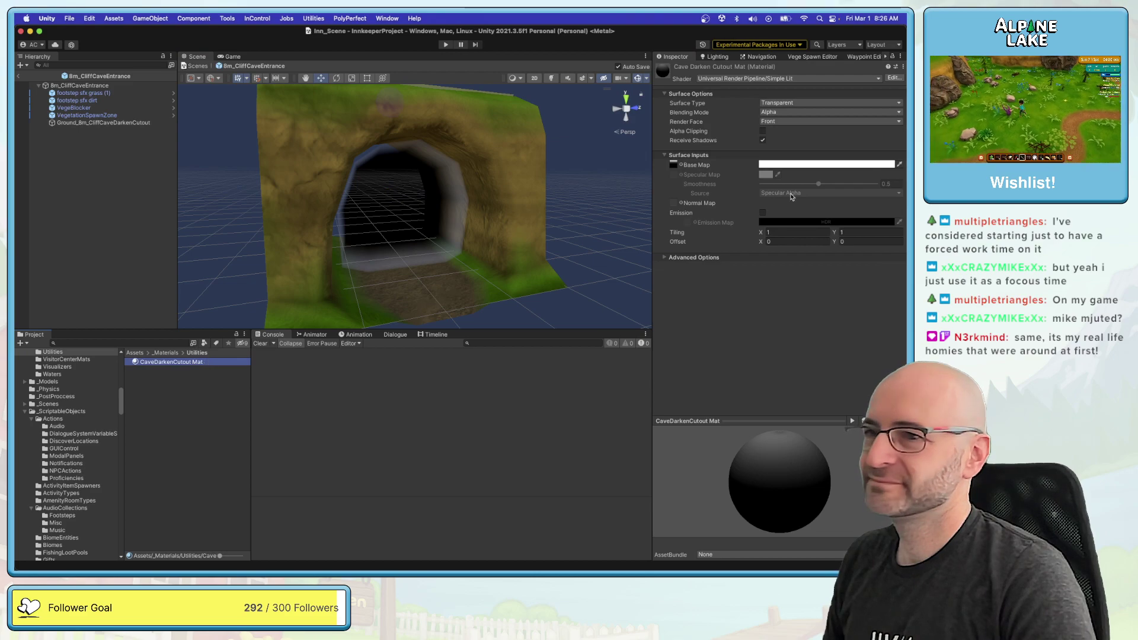
pyautogui.click(682, 165)
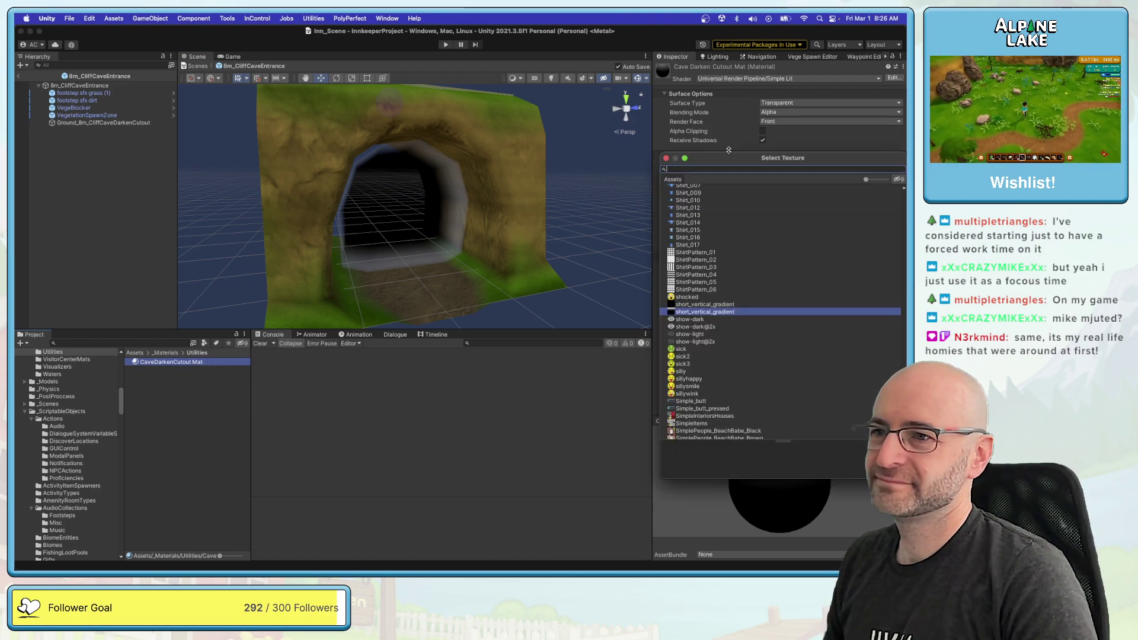
pyautogui.click(730, 151)
pyautogui.keyDown('alt'); pyautogui.moveTo(457, 157); pyautogui.dragTo(437, 178); pyautogui.keyUp('alt')
pyautogui.keyDown('alt'); pyautogui.scroll(-5, 494, 190); pyautogui.keyUp('alt')
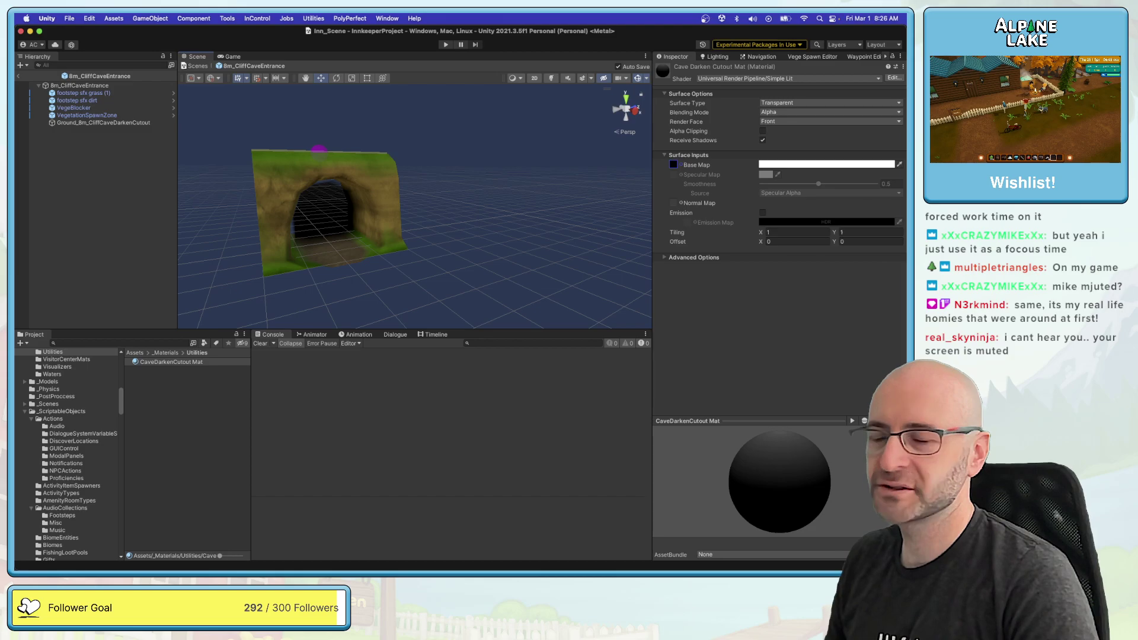
# Step: In Maya, scale the cutout mesh's border edge loop slightly larger
pyautogui.press('super+Tab')
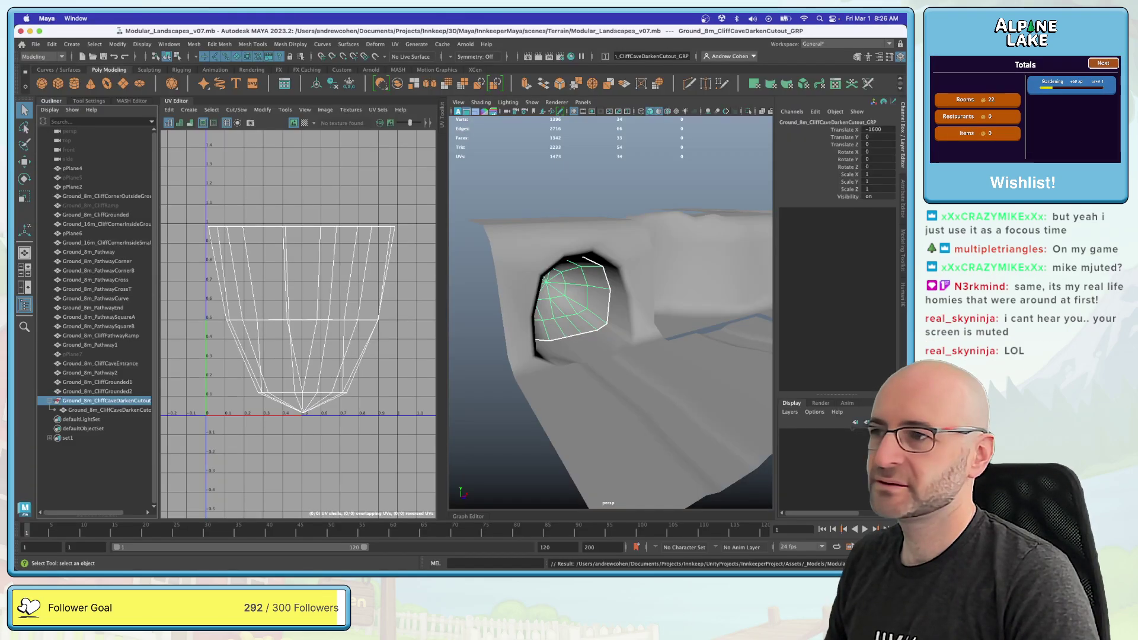
pyautogui.keyDown('alt'); pyautogui.moveTo(511, 289); pyautogui.dragTo(661, 297, button='right'); pyautogui.keyUp('alt')
pyautogui.scroll(-3, 661, 297)
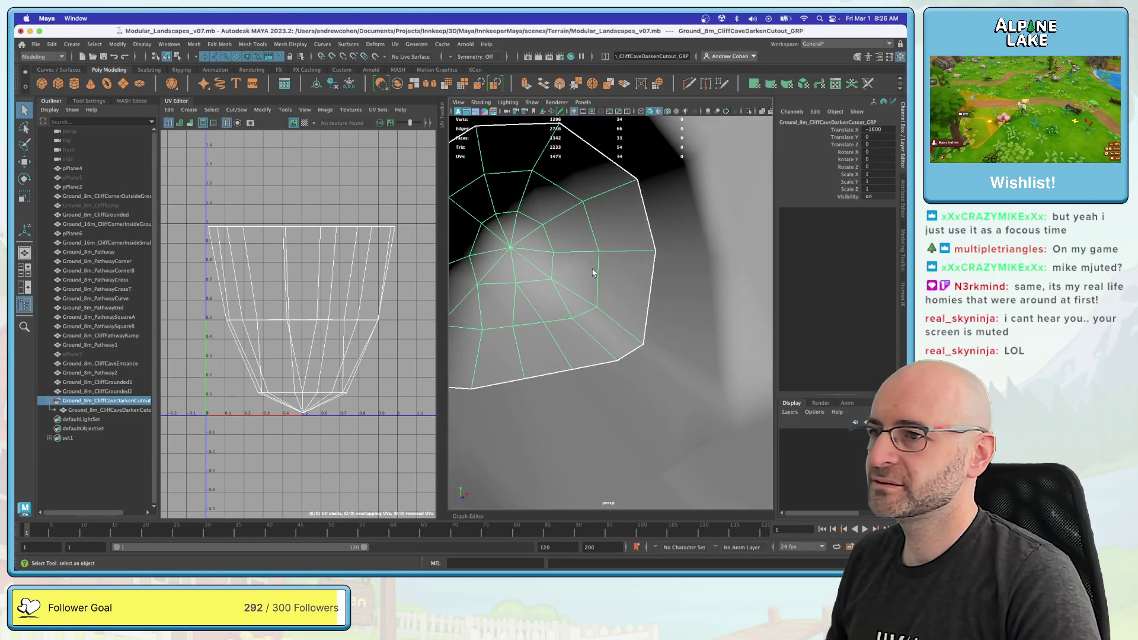
pyautogui.click(551, 235)
pyautogui.rightClick(551, 235)
pyautogui.moveTo(552, 222); pyautogui.dragTo(551, 209, button='right')
pyautogui.doubleClick(609, 158)
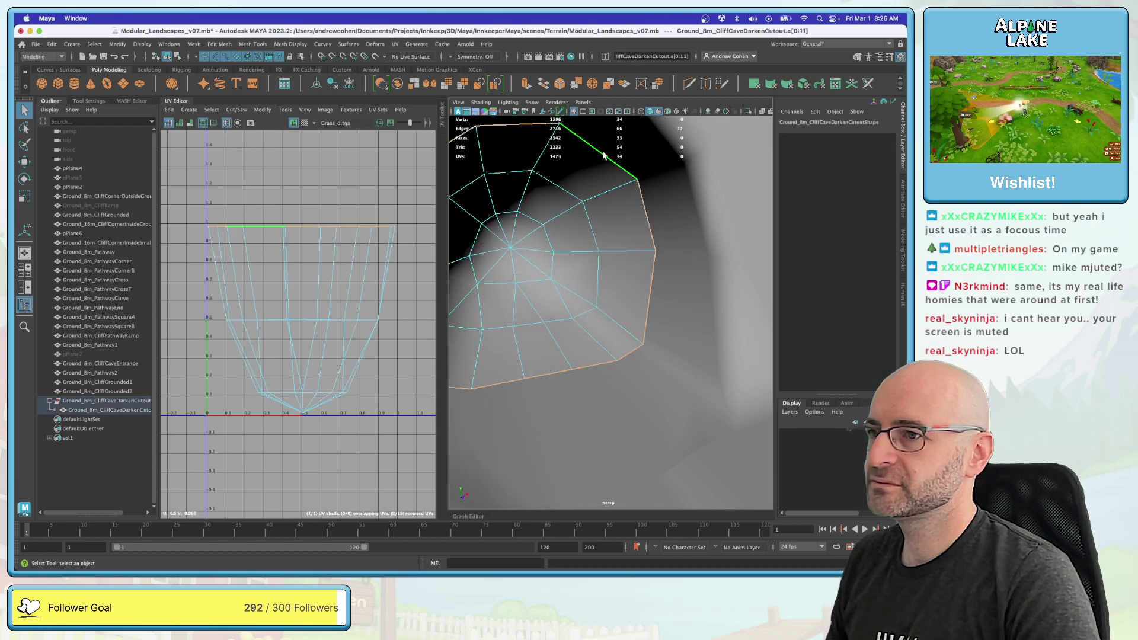
pyautogui.scroll(-3, 598, 201)
pyautogui.keyDown('alt'); pyautogui.moveTo(592, 212); pyautogui.dragTo(586, 218); pyautogui.keyUp('alt')
pyautogui.press('r')
pyautogui.moveTo(601, 279); pyautogui.dragTo(612, 286)
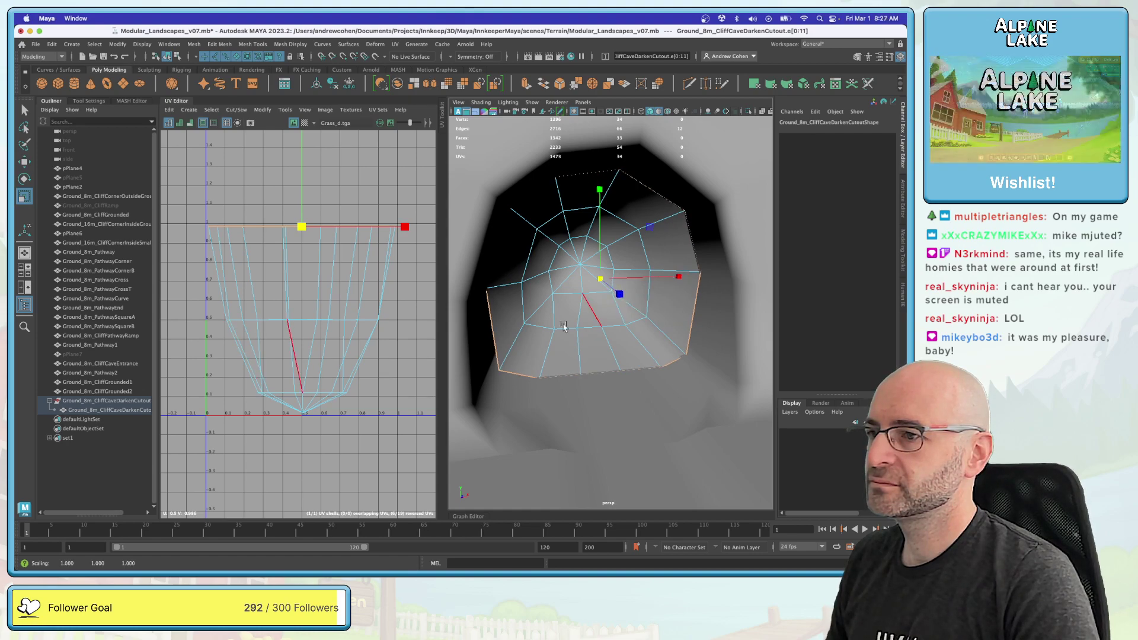
# Step: Spread the two bottom corner vertices apart horizontally and raise them slightly
pyautogui.moveTo(528, 282); pyautogui.dragTo(483, 283, button='right')
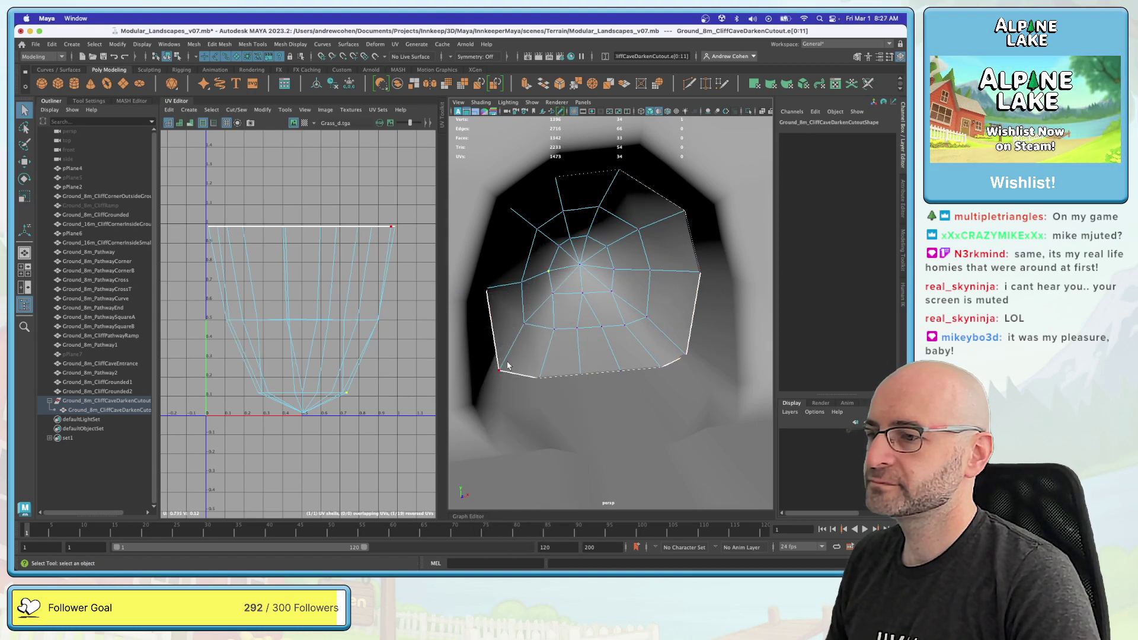
pyautogui.press('q')
pyautogui.keyDown('shift'); pyautogui.click(676, 356); pyautogui.keyUp('shift')
pyautogui.press('r')
pyautogui.moveTo(612, 362); pyautogui.dragTo(623, 365)
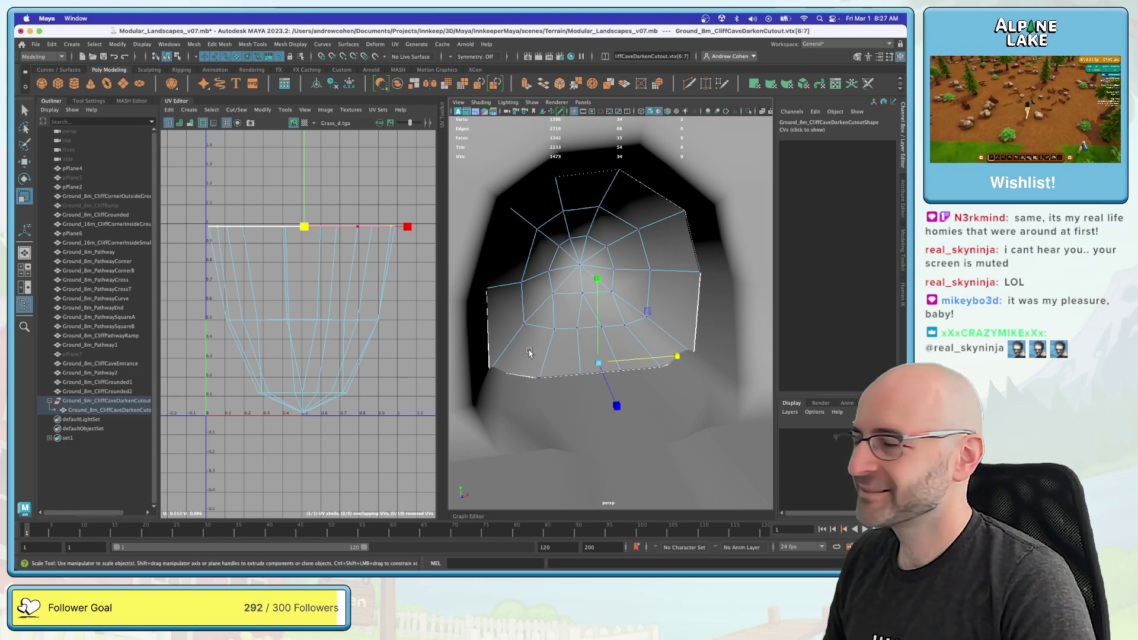
pyautogui.moveTo(536, 326)
pyautogui.keyDown('alt'); pyautogui.mouseDown()
pyautogui.moveTo(521, 323)
pyautogui.moveTo(529, 338)
pyautogui.mouseUp(); pyautogui.keyUp('alt')
pyautogui.press('q')
pyautogui.press('4')
pyautogui.press('5')
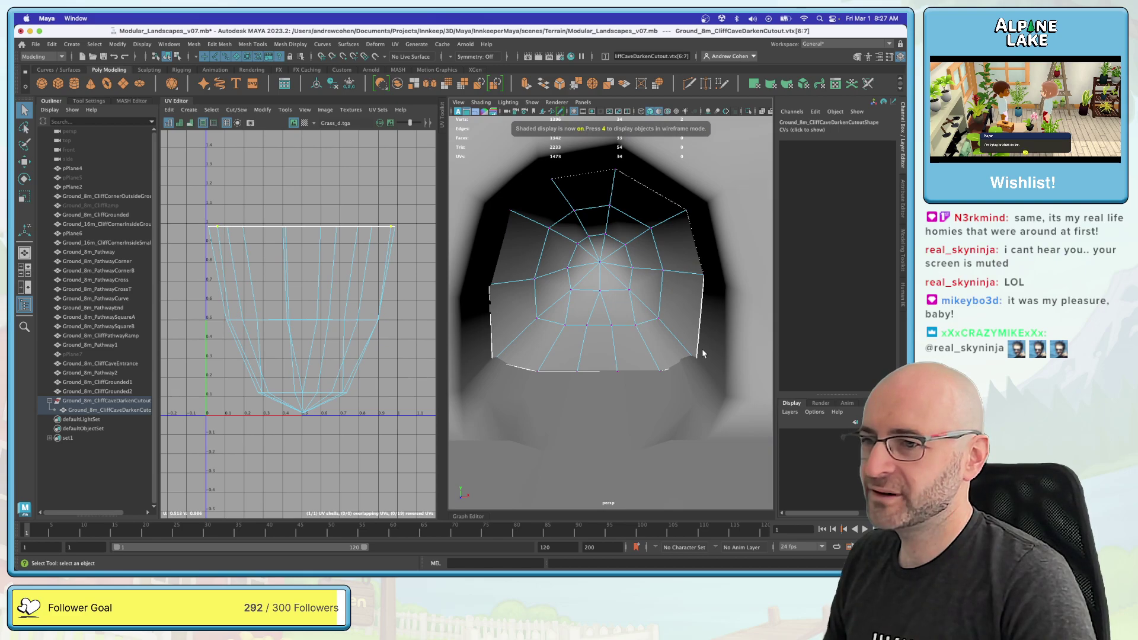
pyautogui.keyDown('ctrl'); pyautogui.moveTo(688, 364); pyautogui.dragTo(686, 365); pyautogui.keyUp('ctrl')
pyautogui.keyDown('shift'); pyautogui.moveTo(478, 379); pyautogui.dragTo(478, 378); pyautogui.keyUp('shift')
pyautogui.press('w')
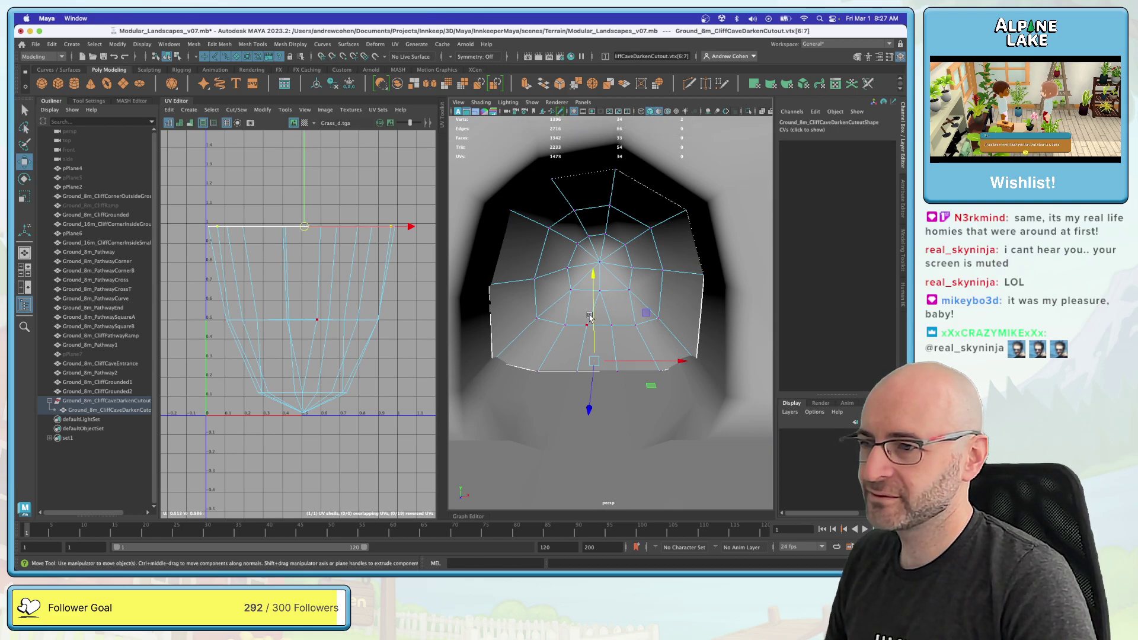
pyautogui.moveTo(592, 314)
pyautogui.mouseDown()
pyautogui.moveTo(593, 297)
pyautogui.moveTo(593, 312)
pyautogui.mouseUp()
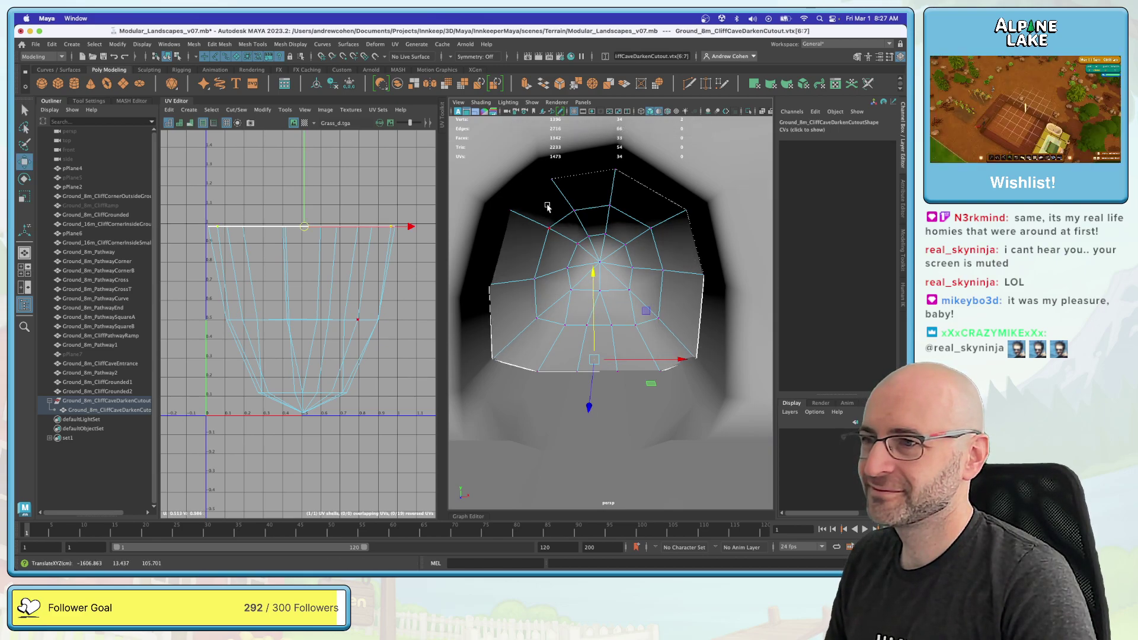
pyautogui.press('q')
# Step: Scale the 12-vertex inner ring up evenly, then return to object mode and deselect
pyautogui.click(573, 210)
pyautogui.keyDown('shift'); pyautogui.doubleClick(549, 229); pyautogui.keyUp('shift')
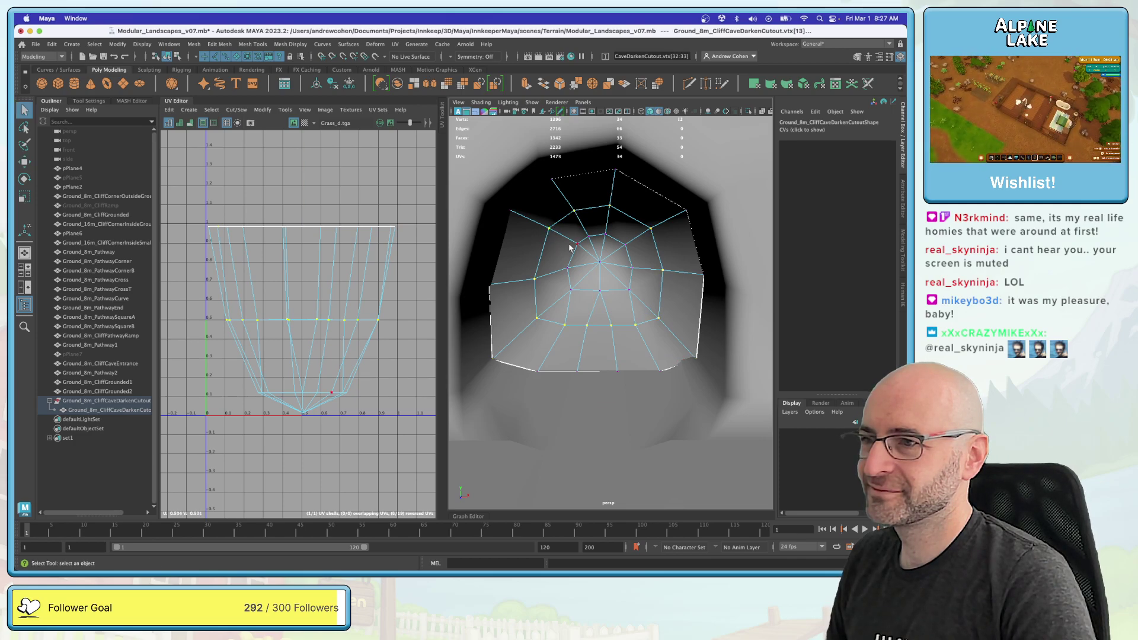
pyautogui.press('r')
pyautogui.moveTo(598, 268); pyautogui.dragTo(622, 266)
pyautogui.press('q')
pyautogui.moveTo(703, 352); pyautogui.dragTo(485, 391)
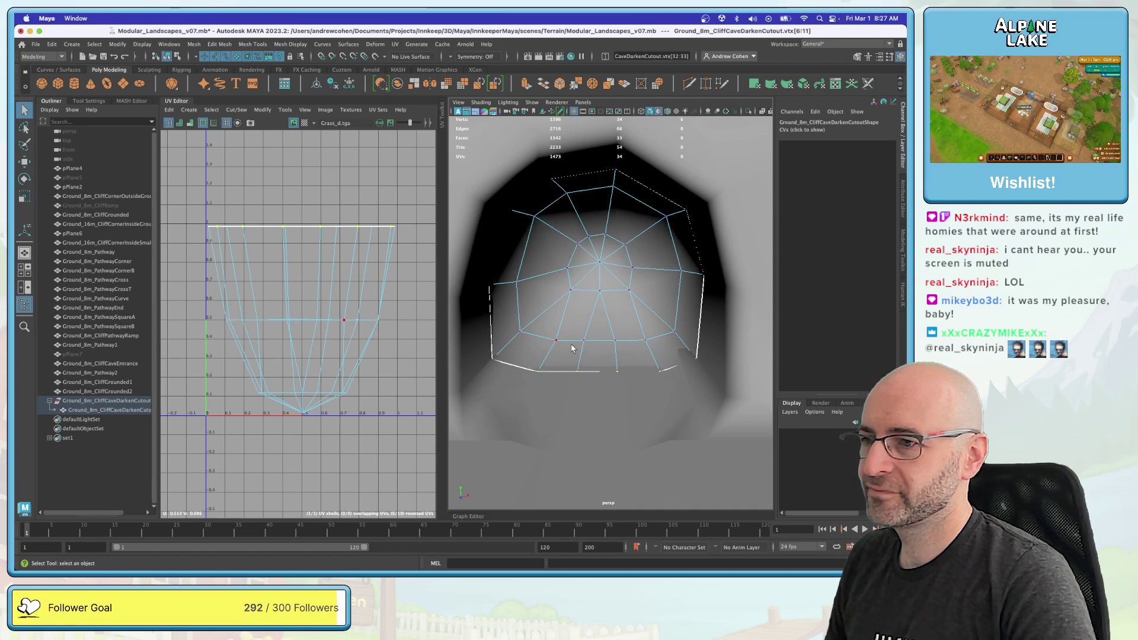
pyautogui.press('w')
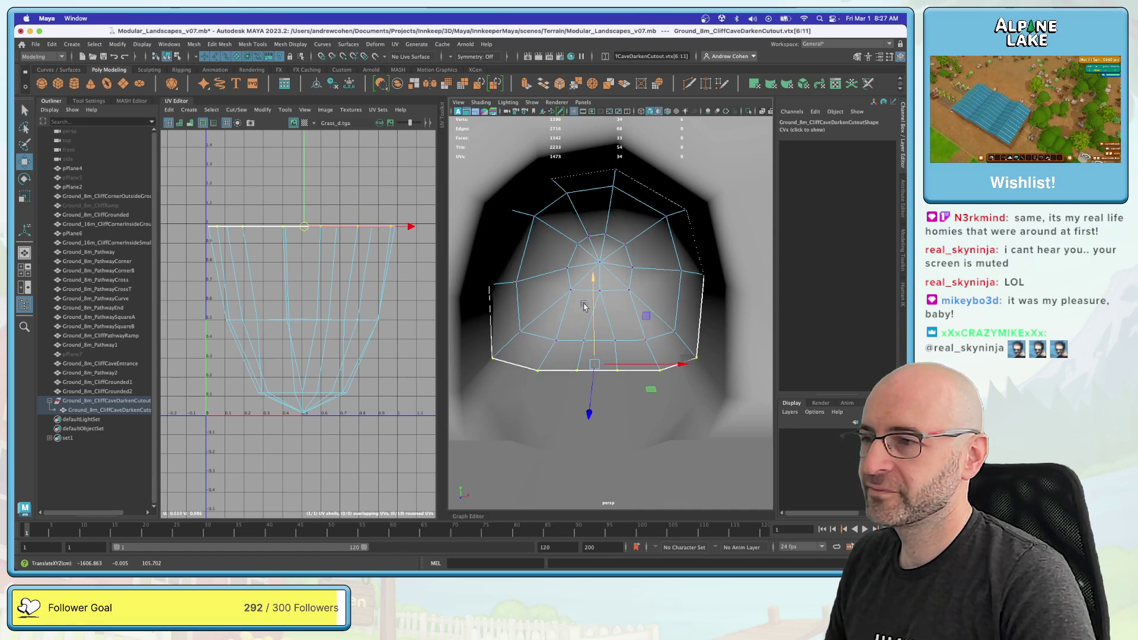
pyautogui.click(176, 56)
pyautogui.click(166, 56)
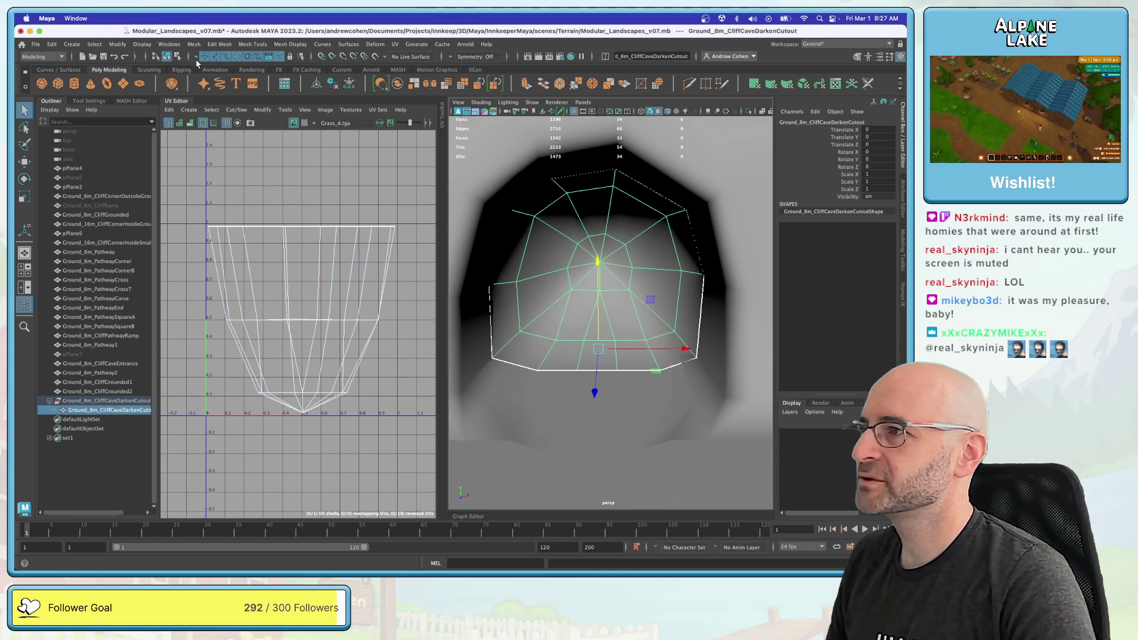
pyautogui.press('q')
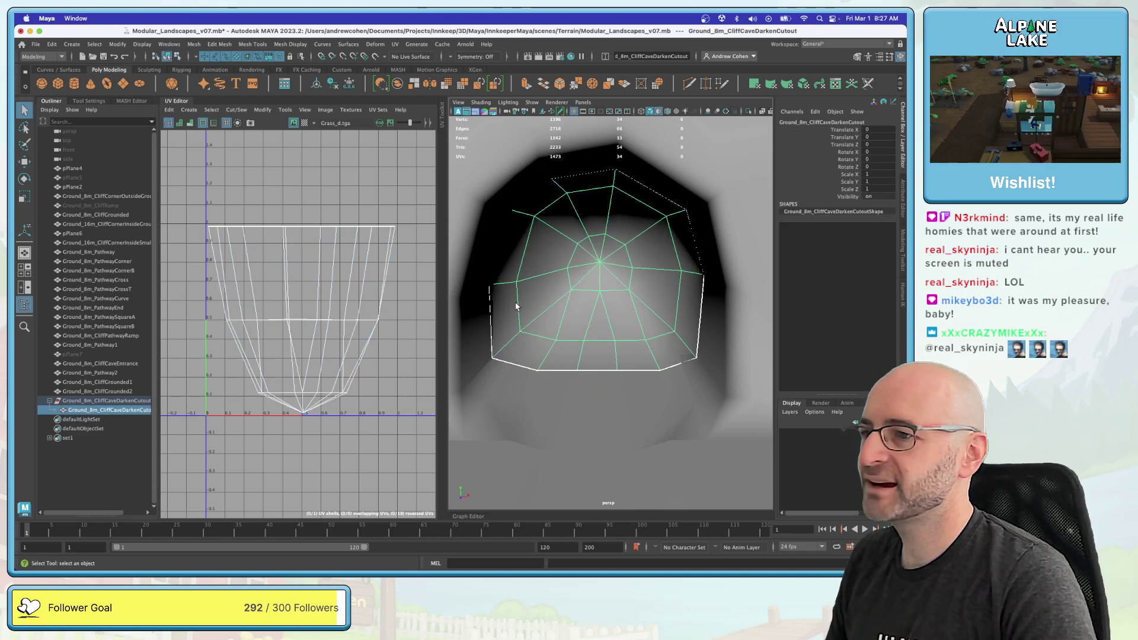
pyautogui.keyDown('alt'); pyautogui.moveTo(624, 240); pyautogui.dragTo(536, 224, button='right'); pyautogui.keyUp('alt')
pyautogui.click(525, 185)
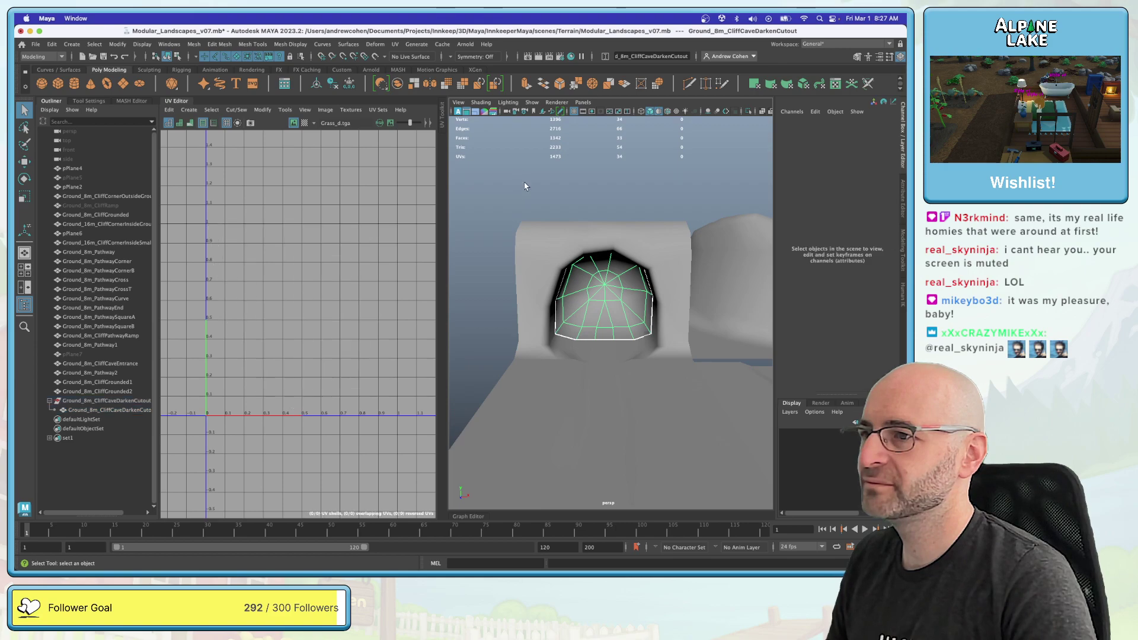
# Step: Send the selected Ground_8m_CliffCaveDarkenCutout to Unity, replacing the existing FBX file
pyautogui.click(135, 403)
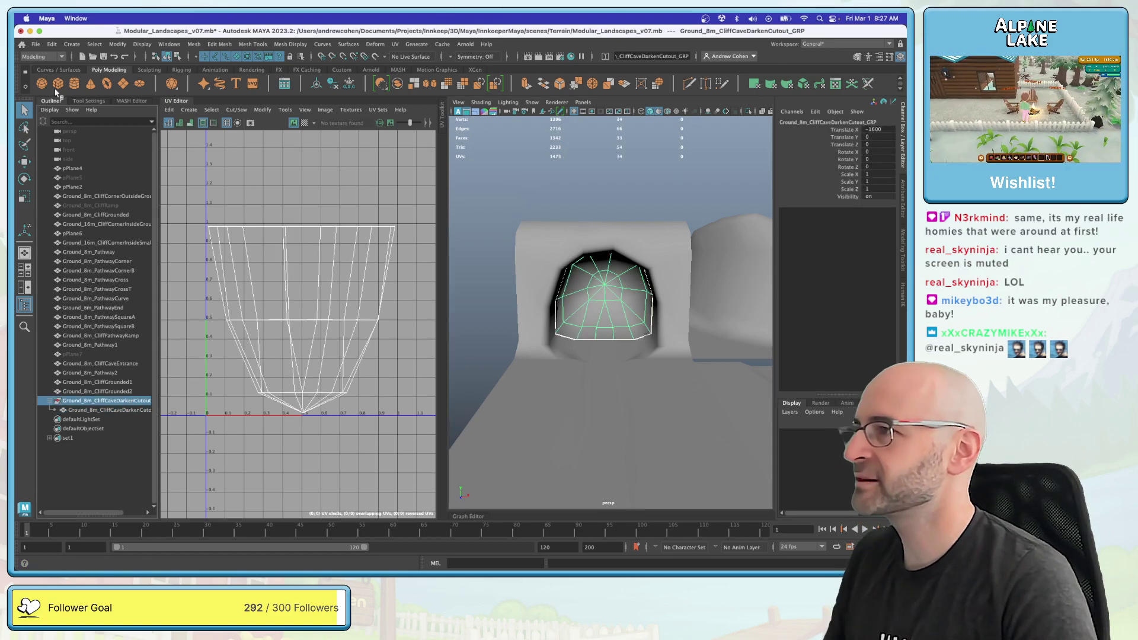
pyautogui.click(36, 44)
pyautogui.moveTo(119, 179)
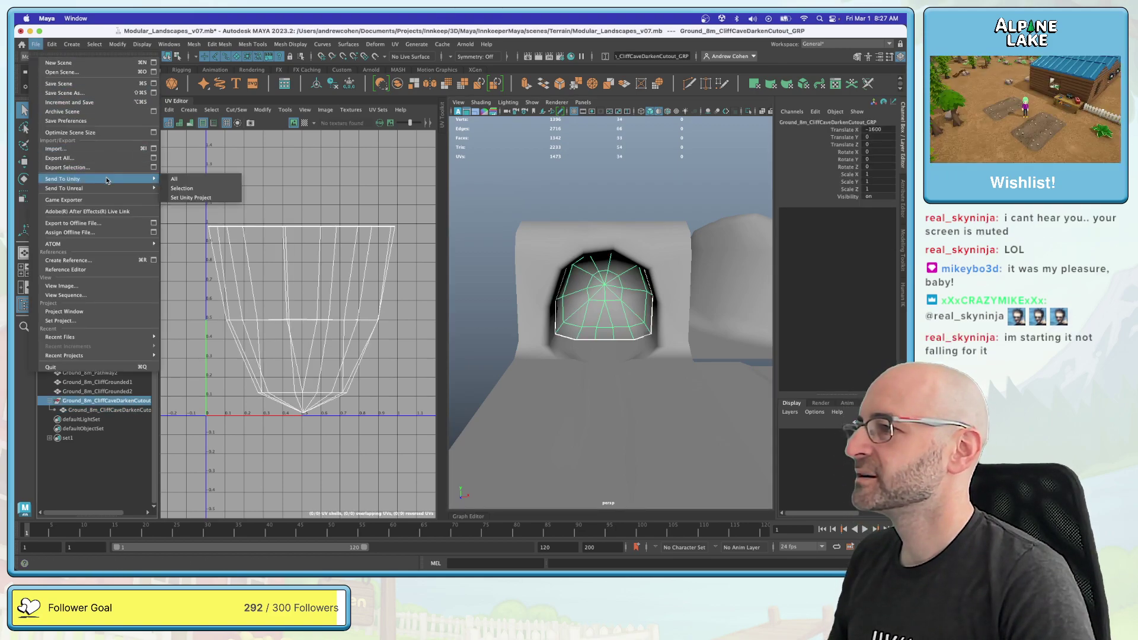
pyautogui.click(188, 185)
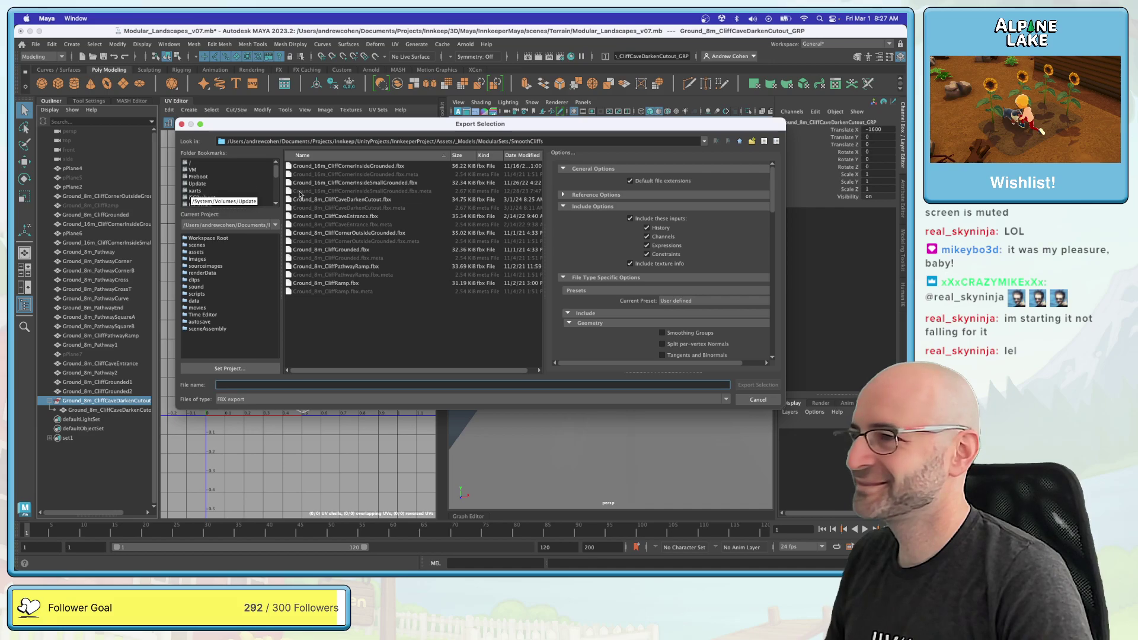
pyautogui.click(369, 201)
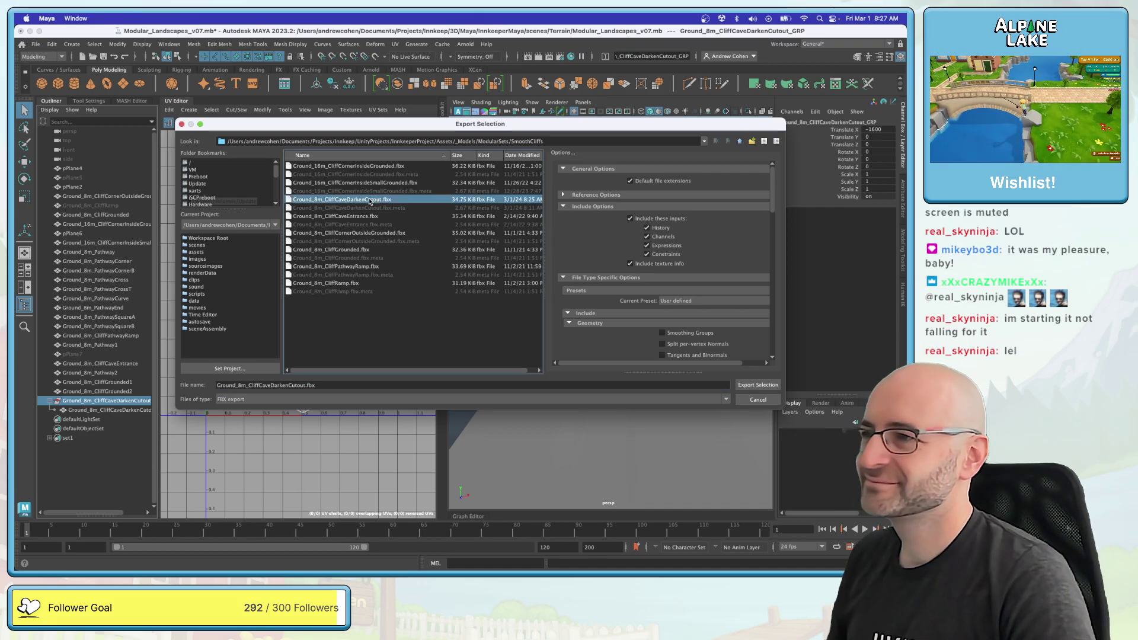
pyautogui.click(758, 384)
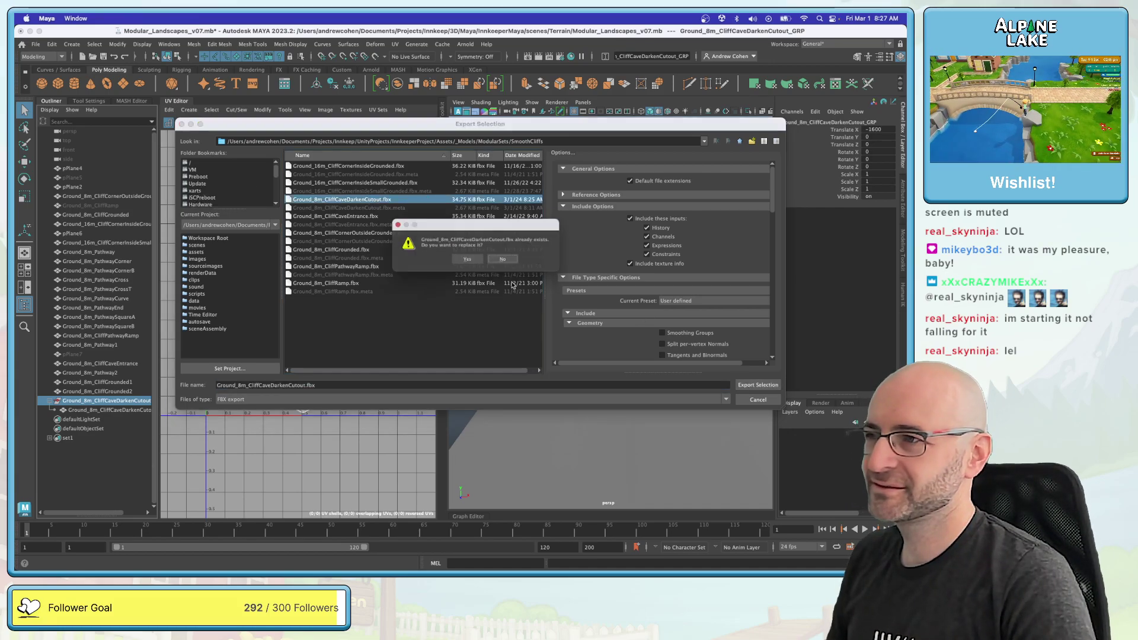
pyautogui.click(470, 258)
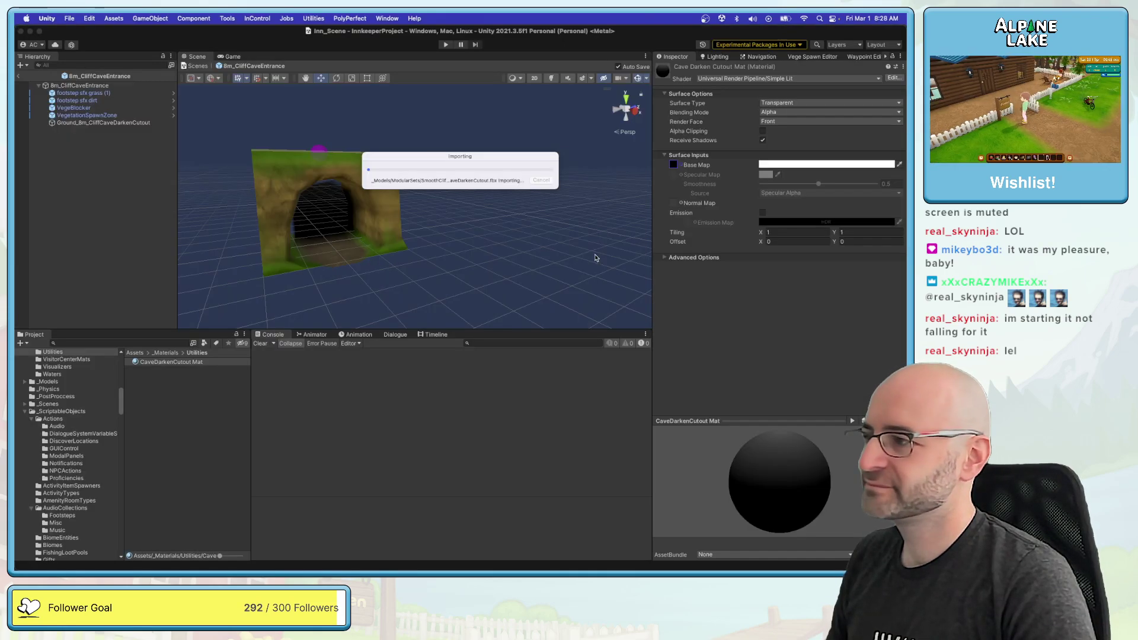
# Step: In Unity, orbit the cave prefab to low frontal and lower-left views
pyautogui.press('super+Tab')
pyautogui.keyDown('alt'); pyautogui.moveTo(472, 225); pyautogui.dragTo(386, 200); pyautogui.keyUp('alt')
pyautogui.click(501, 194)
pyautogui.keyDown('alt'); pyautogui.moveTo(501, 194); pyautogui.dragTo(498, 194); pyautogui.keyUp('alt')
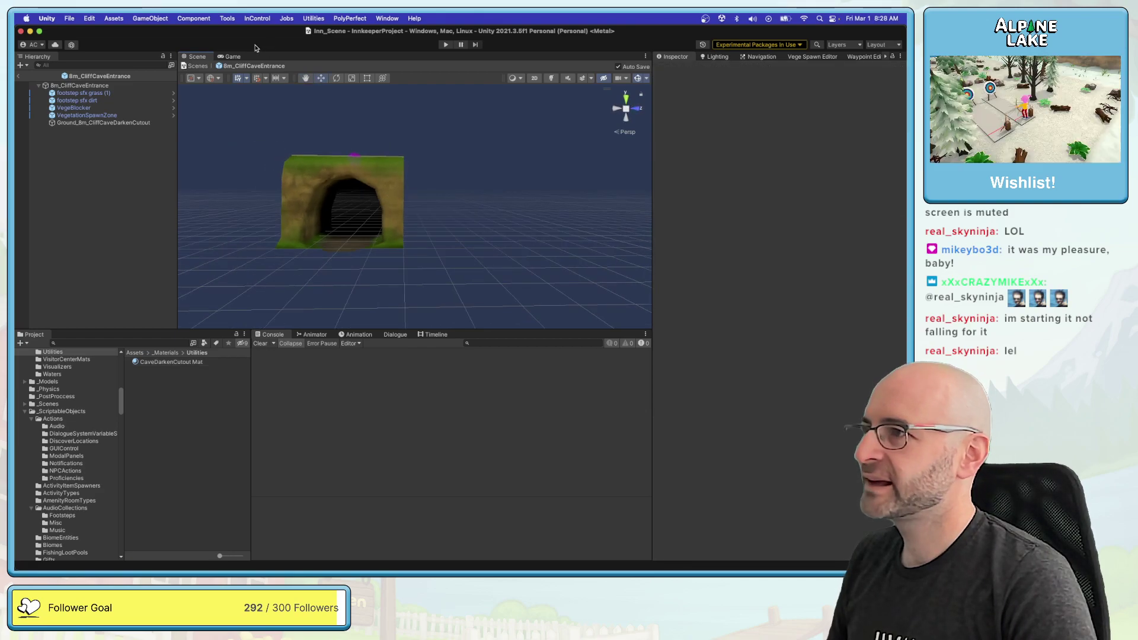
pyautogui.keyDown('alt'); pyautogui.moveTo(272, 96); pyautogui.dragTo(269, 175); pyautogui.keyUp('alt')
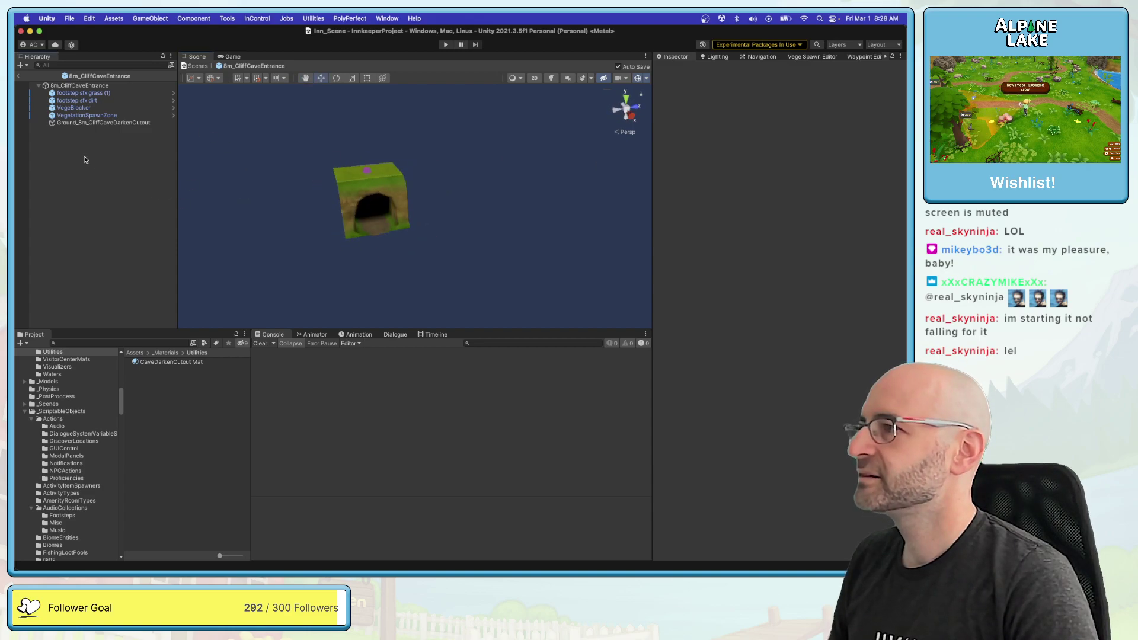
# Step: Return to Inn_Scene, fly the camera over the terrain, and switch back to Maya
pyautogui.click(20, 77)
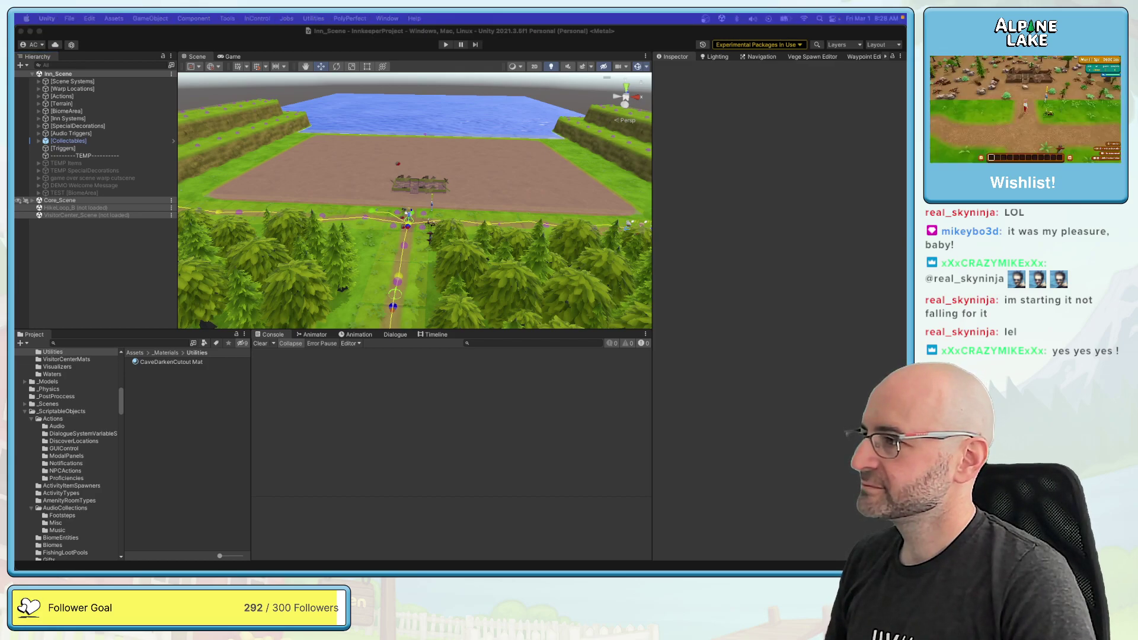
pyautogui.click(185, 215)
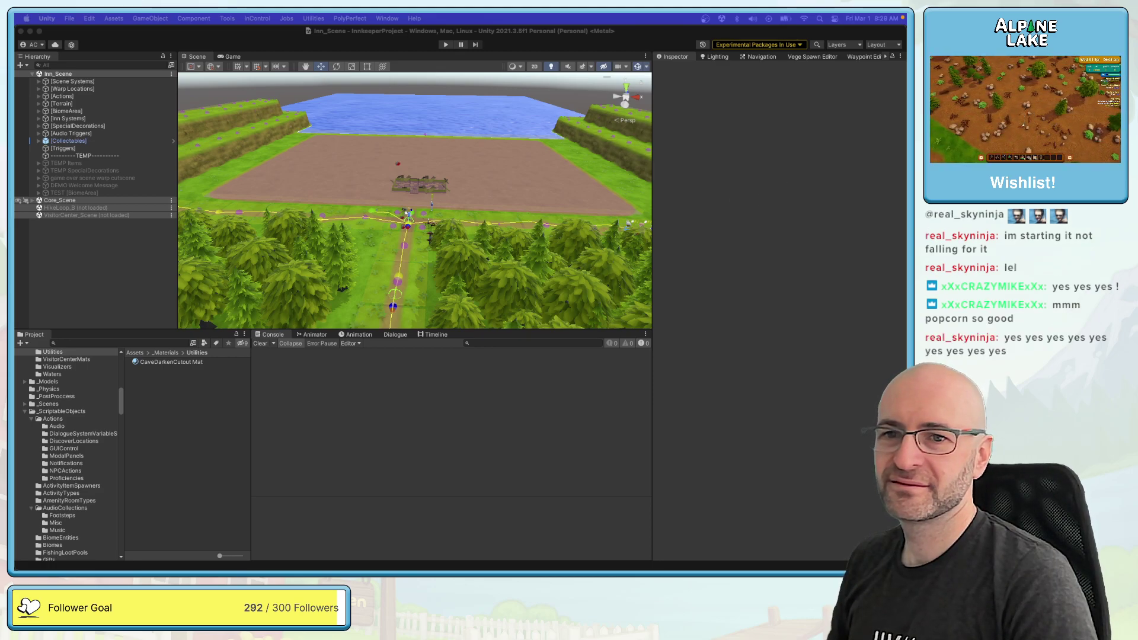
pyautogui.click(86, 283)
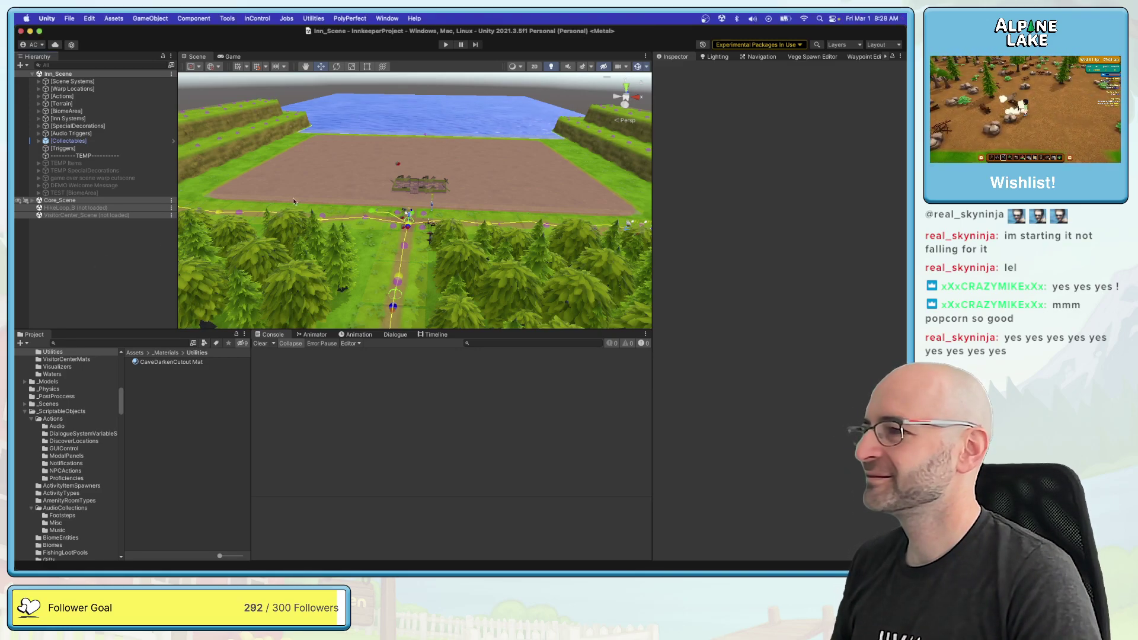
pyautogui.moveTo(376, 192); pyautogui.dragTo(401, 198, button='right')
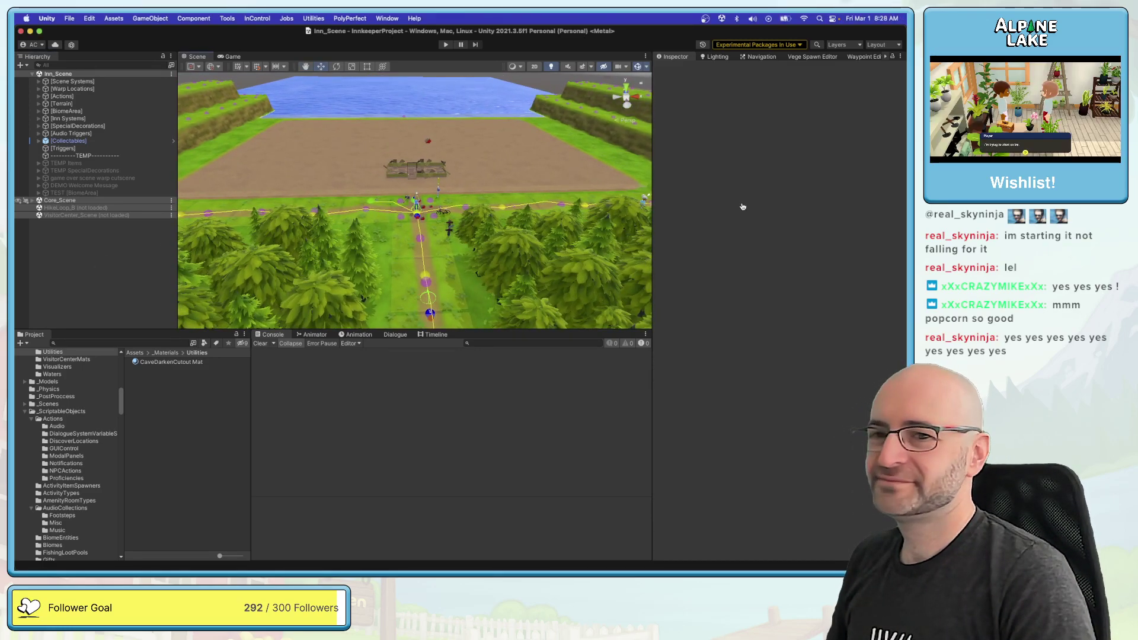
pyautogui.press('super+Tab')
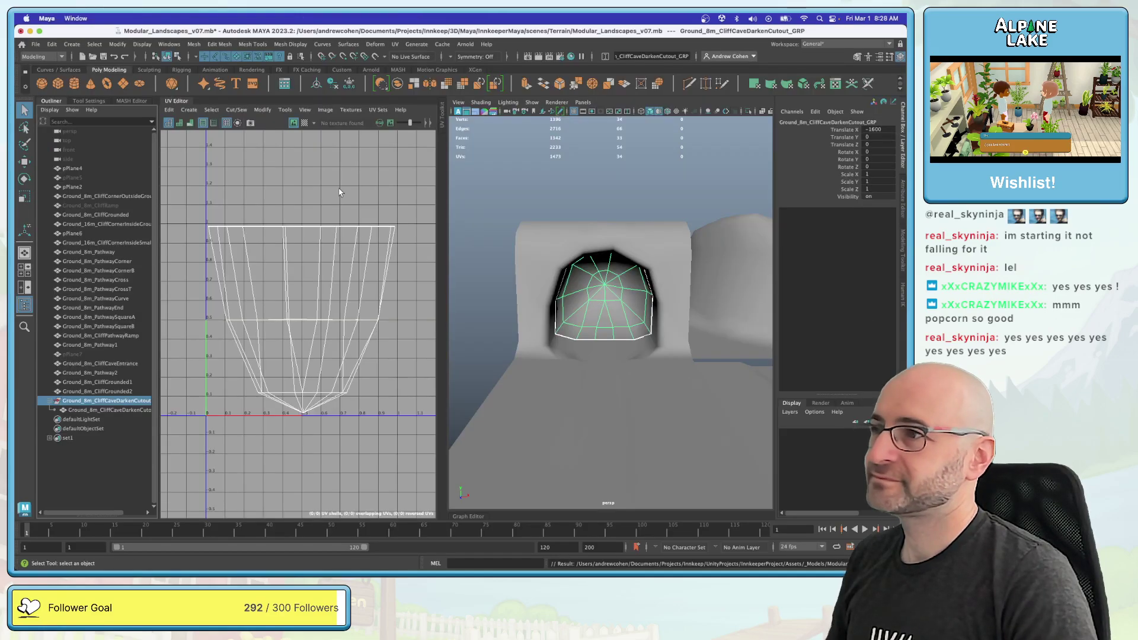
# Step: Save the current scene and open LevelDecorations/VisitorCenterExteriorDecorations_v01.mb
pyautogui.press('super+s')
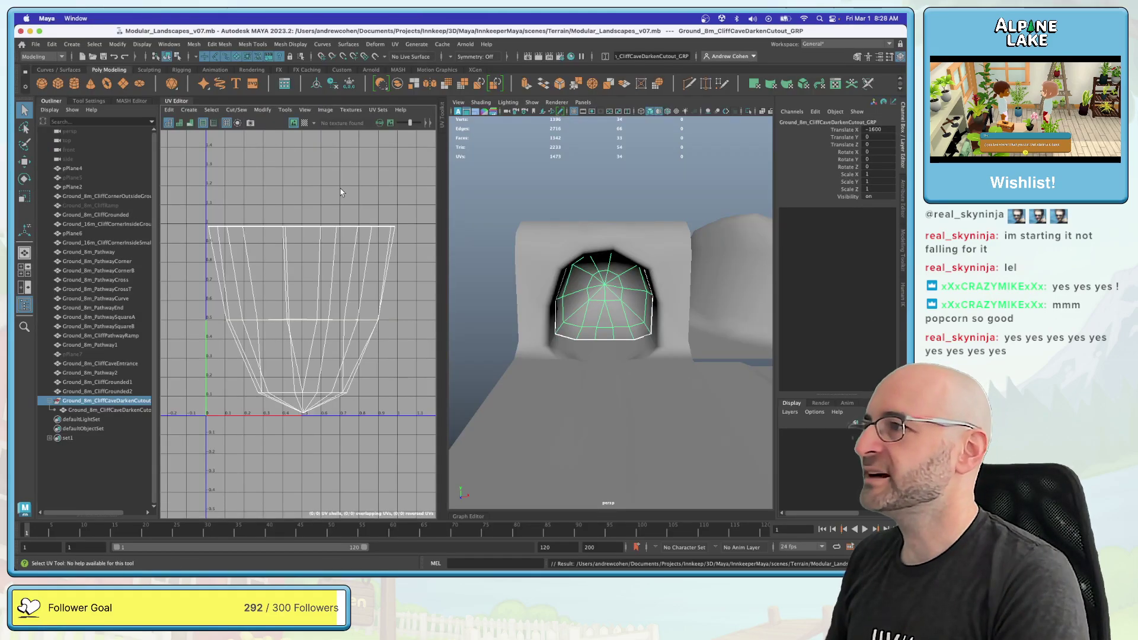
pyautogui.press('super+o')
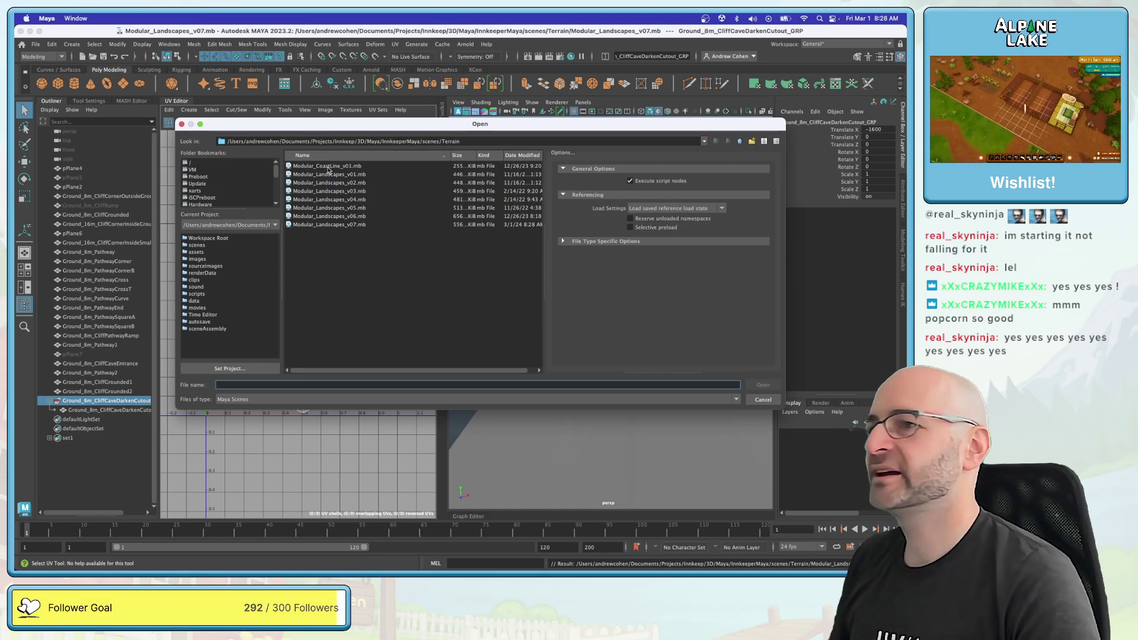
pyautogui.click(744, 142)
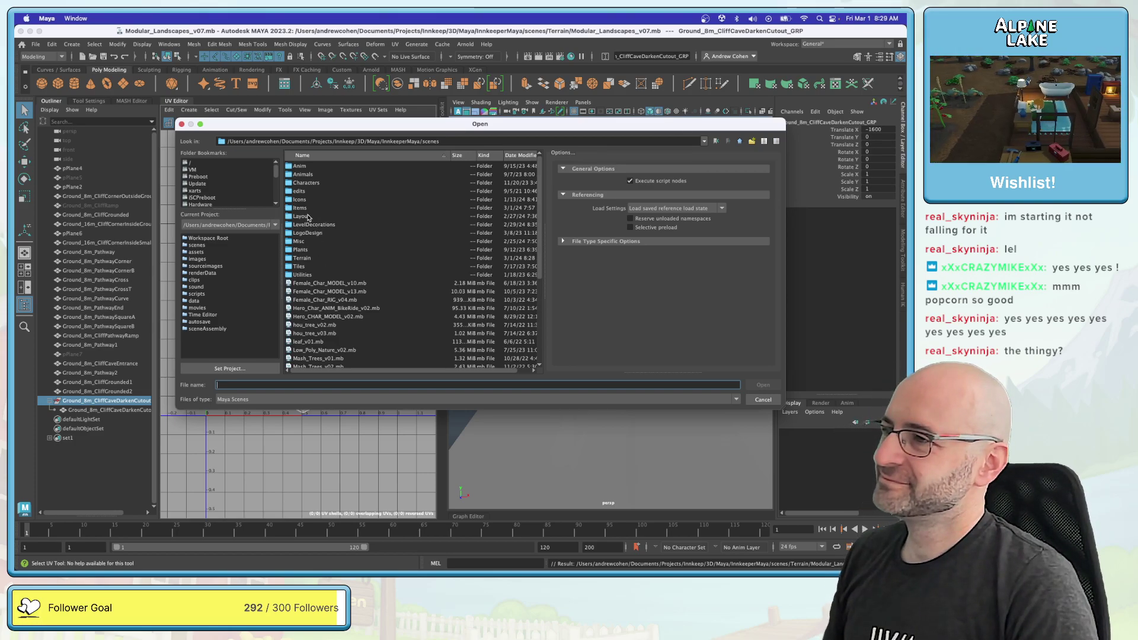
pyautogui.click(309, 216)
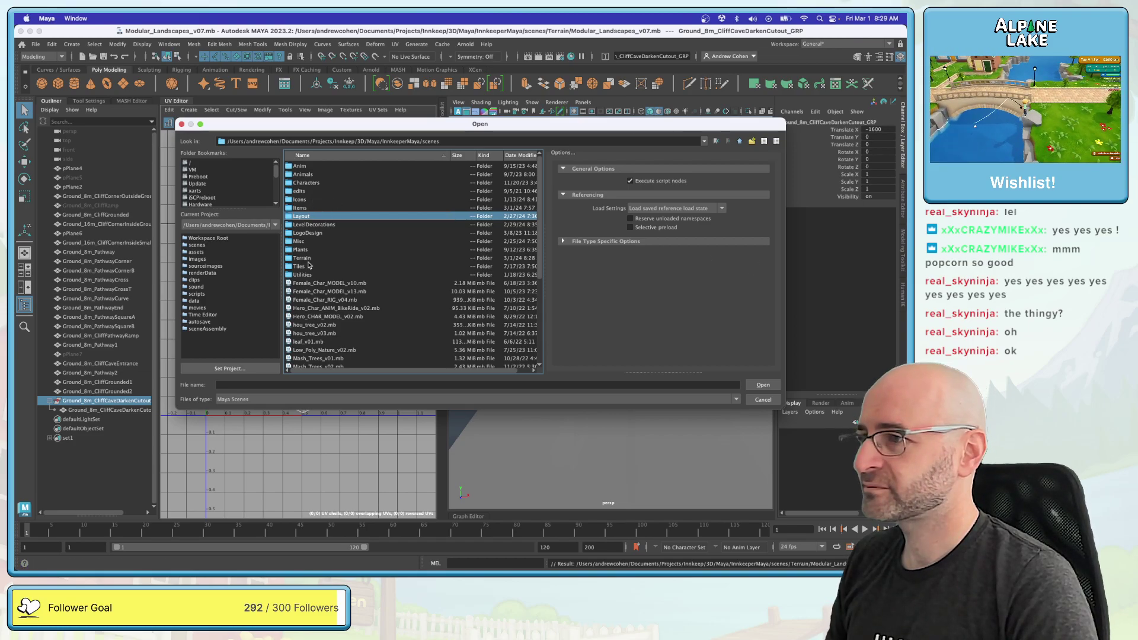
pyautogui.click(332, 225)
pyautogui.doubleClick(332, 224)
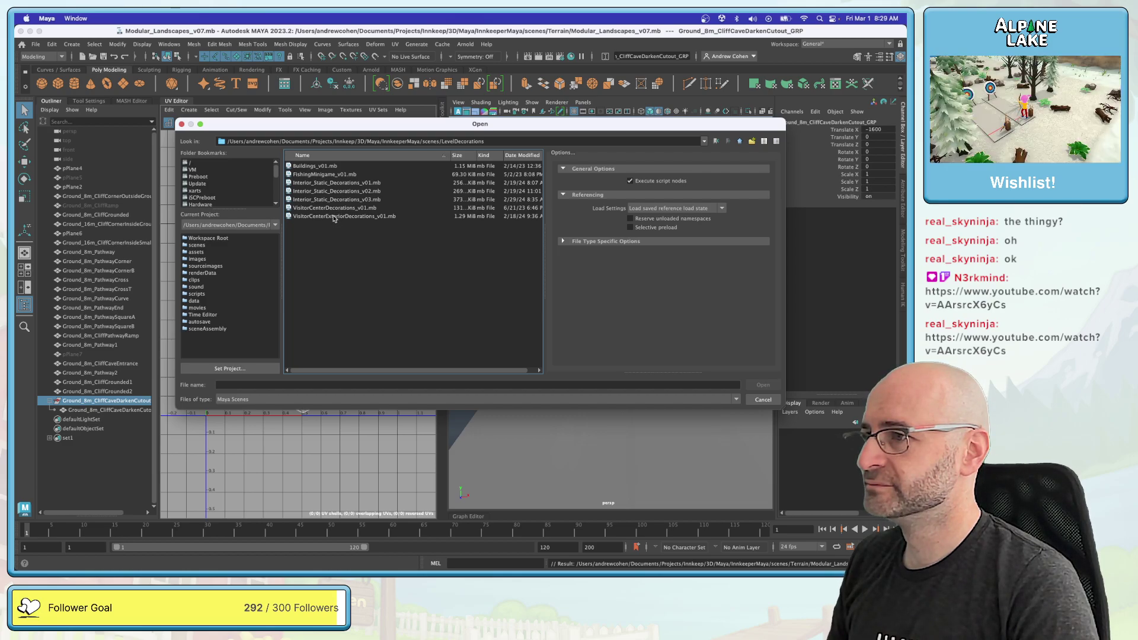
pyautogui.doubleClick(334, 217)
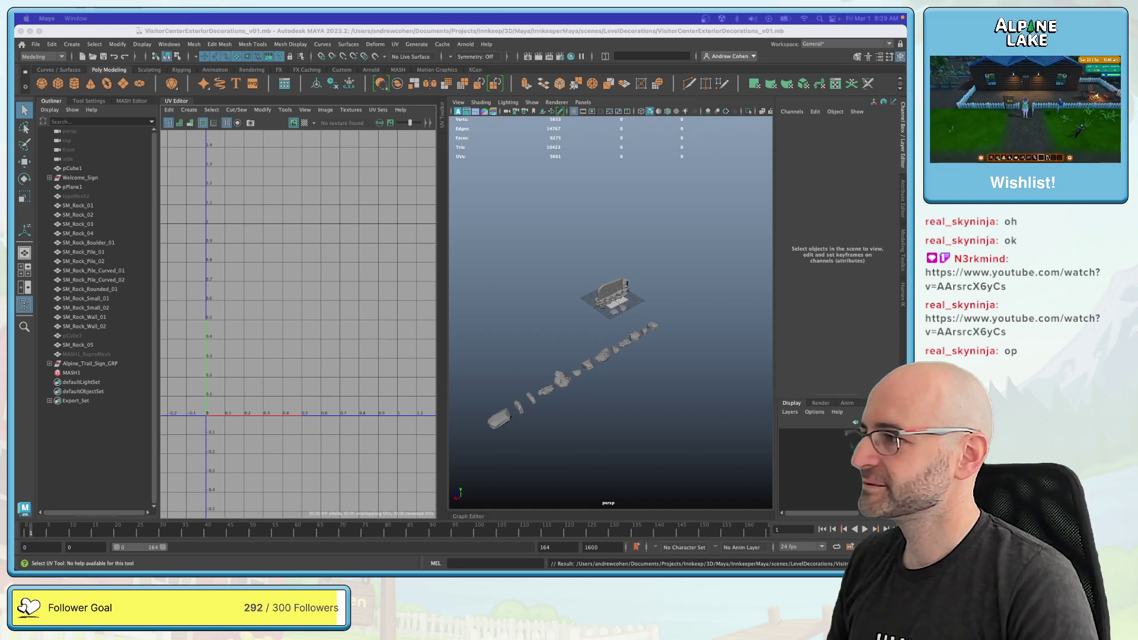
pyautogui.keyDown('alt'); pyautogui.moveTo(666, 294); pyautogui.dragTo(646, 290); pyautogui.keyUp('alt')
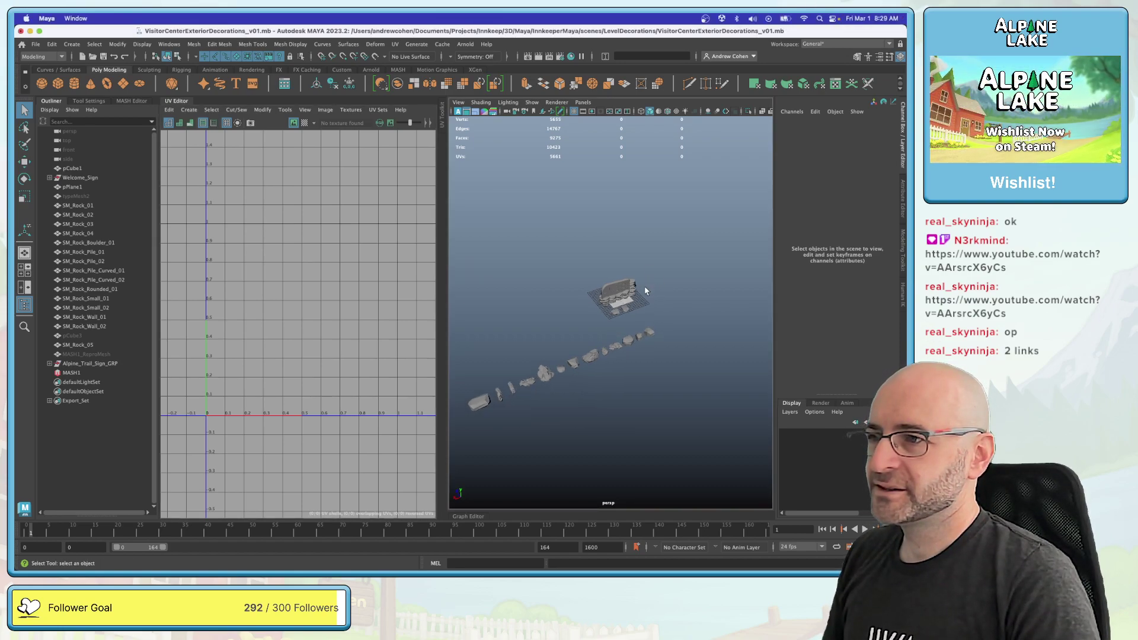
pyautogui.click(173, 104)
# Step: Save the scene as TownExteriorDecorations_v01.mb and delete the row of rocks
pyautogui.press('super+shift+s')
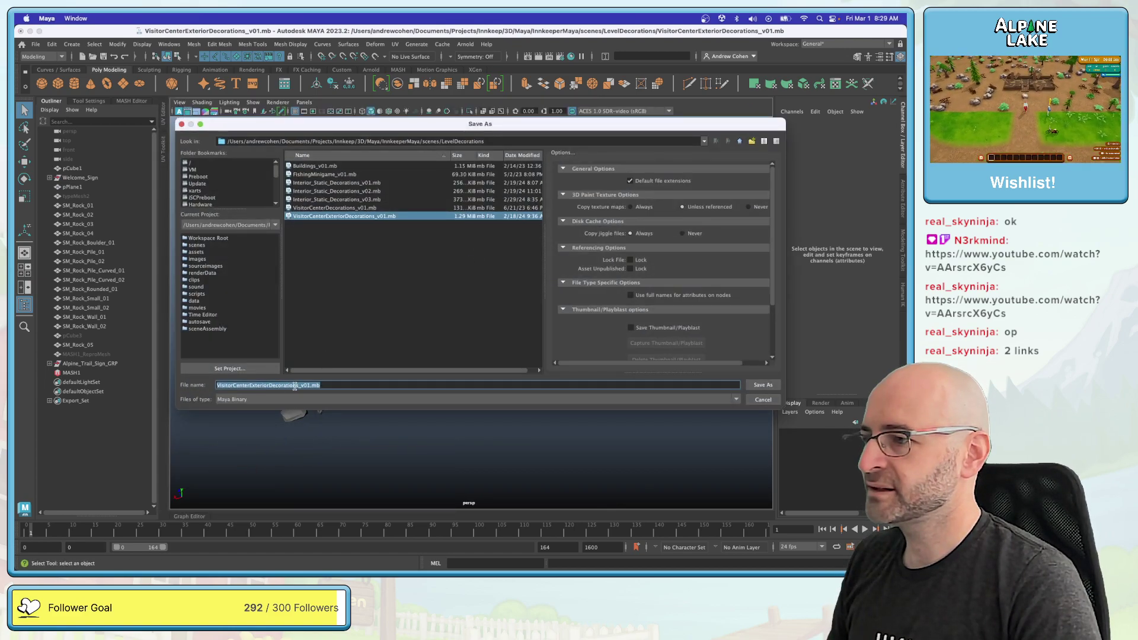
pyautogui.click(291, 386)
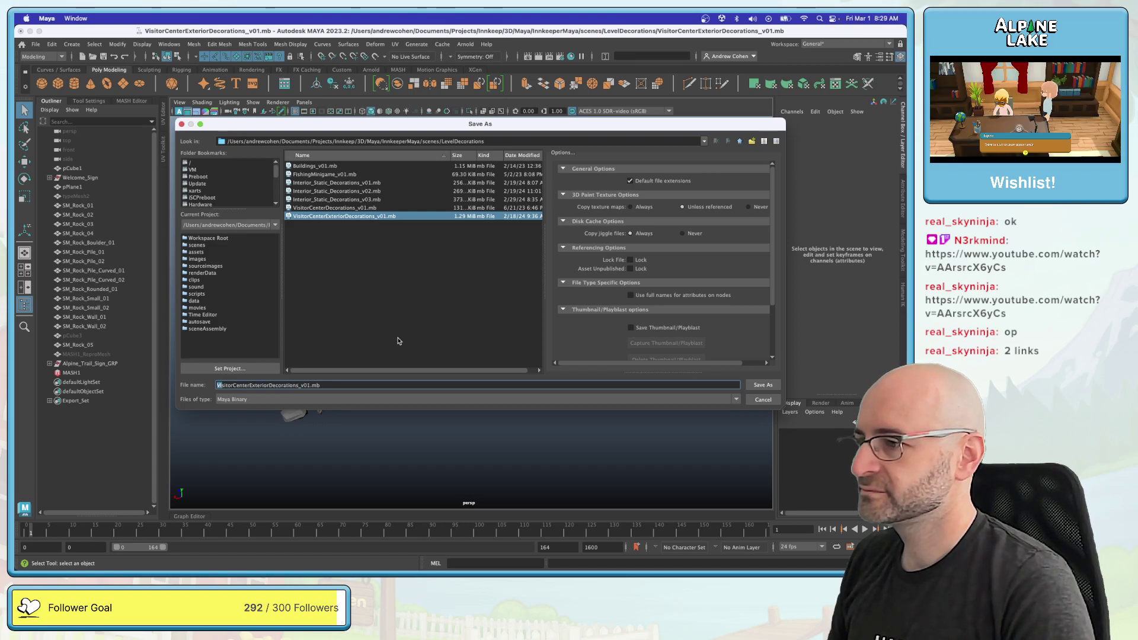
pyautogui.write('Town')
pyautogui.press('Delete')
pyautogui.press('Delete')
pyautogui.press('Delete')
pyautogui.press('Delete')
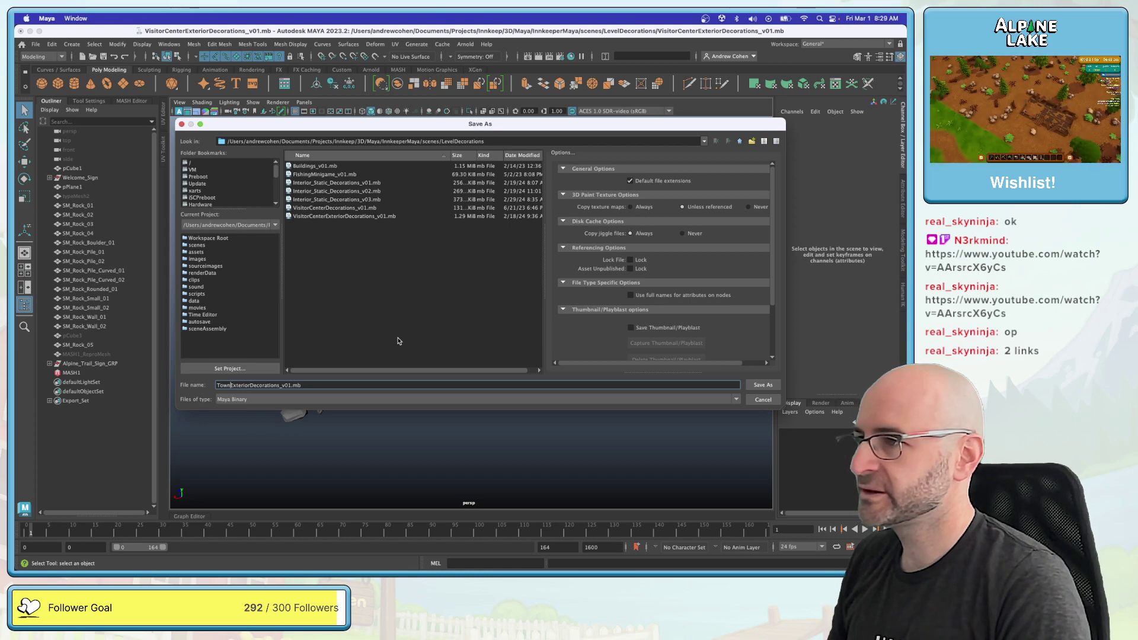
pyautogui.press('Return')
pyautogui.keyDown('alt'); pyautogui.moveTo(425, 340); pyautogui.dragTo(516, 388); pyautogui.keyUp('alt')
pyautogui.press('Delete')
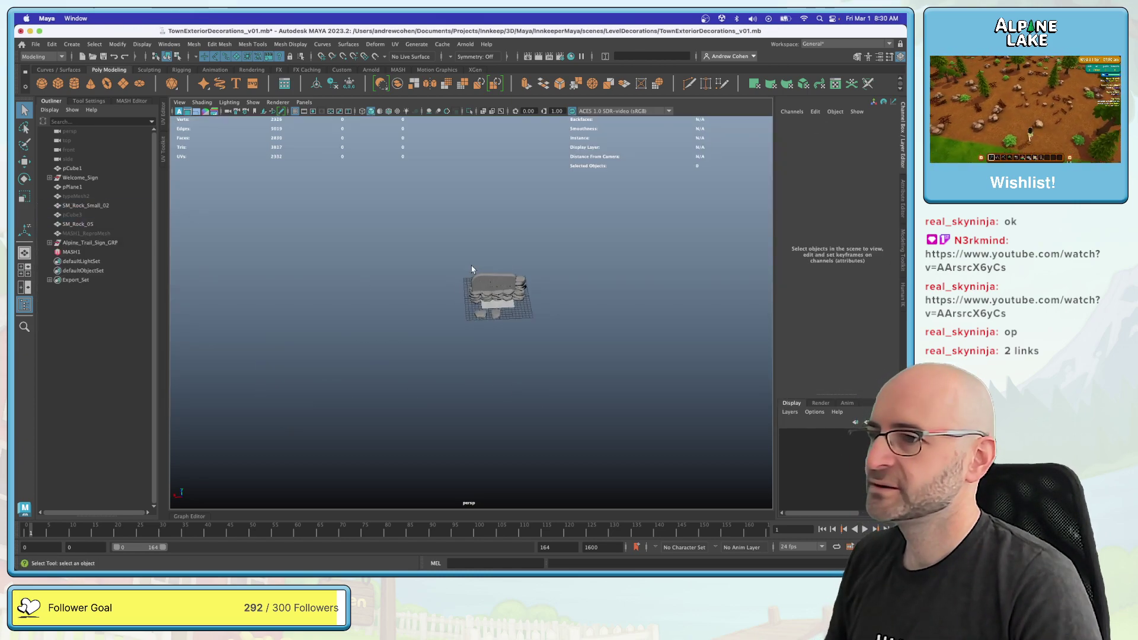
# Step: Create a polygon cylinder beside the sign and stretch its height to 13.9
pyautogui.keyDown('alt'); pyautogui.moveTo(302, 242); pyautogui.dragTo(246, 217); pyautogui.keyUp('alt')
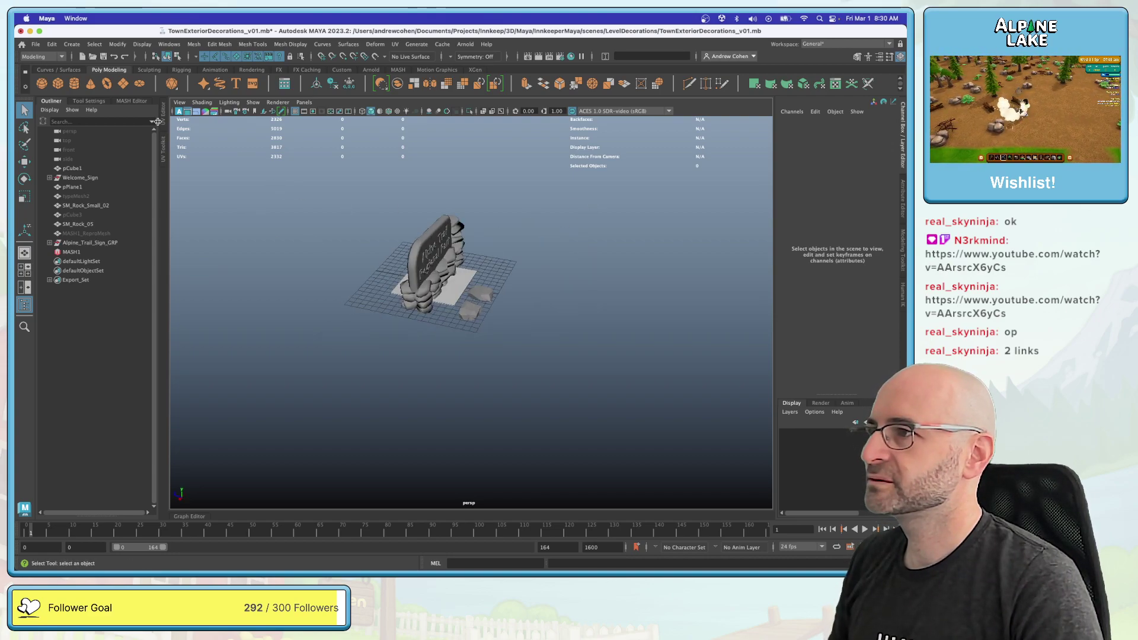
pyautogui.click(74, 83)
pyautogui.moveTo(492, 265)
pyautogui.keyDown('alt'); pyautogui.mouseDown()
pyautogui.moveTo(456, 299)
pyautogui.moveTo(456, 243)
pyautogui.moveTo(483, 271)
pyautogui.mouseUp(); pyautogui.keyUp('alt')
pyautogui.press('w')
pyautogui.press('r')
pyautogui.click(813, 225)
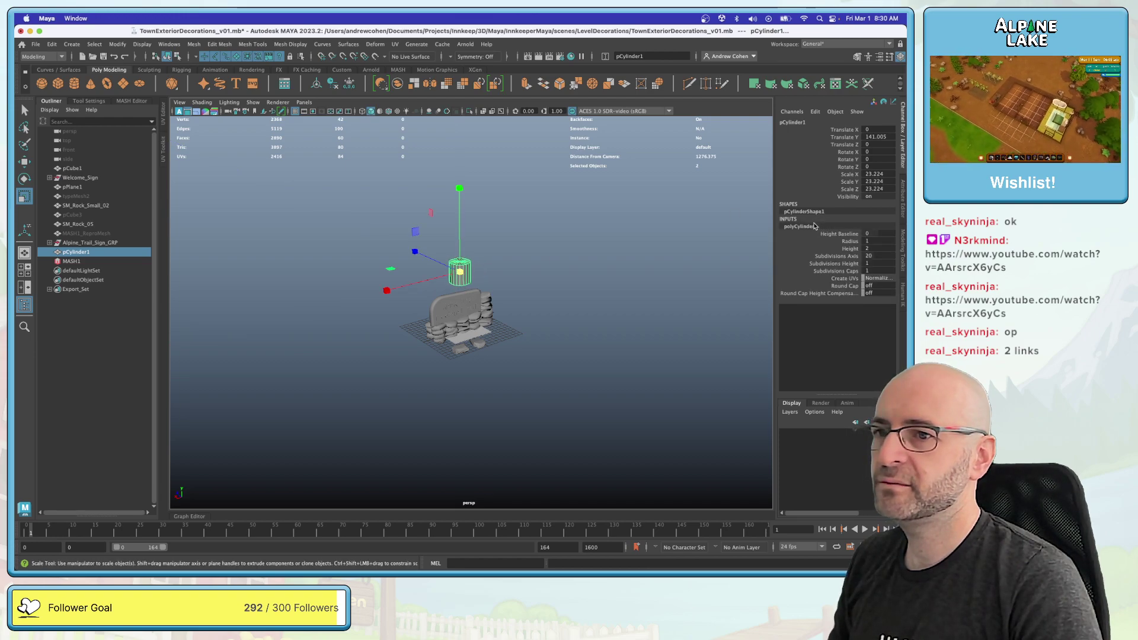
pyautogui.click(851, 249)
pyautogui.moveTo(521, 263); pyautogui.dragTo(559, 262, button='middle')
pyautogui.moveTo(580, 256)
pyautogui.keyDown('alt'); pyautogui.mouseDown()
pyautogui.moveTo(522, 270)
pyautogui.moveTo(559, 258)
pyautogui.mouseUp(); pyautogui.keyUp('alt')
pyautogui.keyDown('alt'); pyautogui.moveTo(559, 258); pyautogui.dragTo(710, 252, button='right'); pyautogui.keyUp('alt')
# Step: Give the cylinder 8 axis subdivisions and 12 height subdivisions
pyautogui.doubleClick(870, 255)
pyautogui.write('8')
pyautogui.press('Tab')
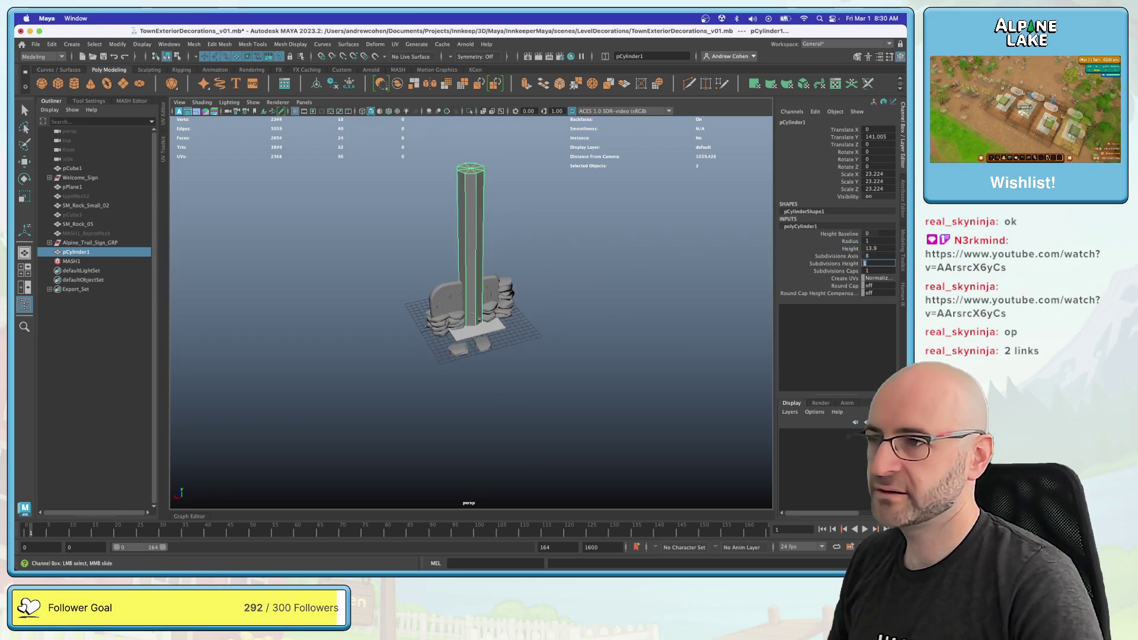
pyautogui.doubleClick(892, 254)
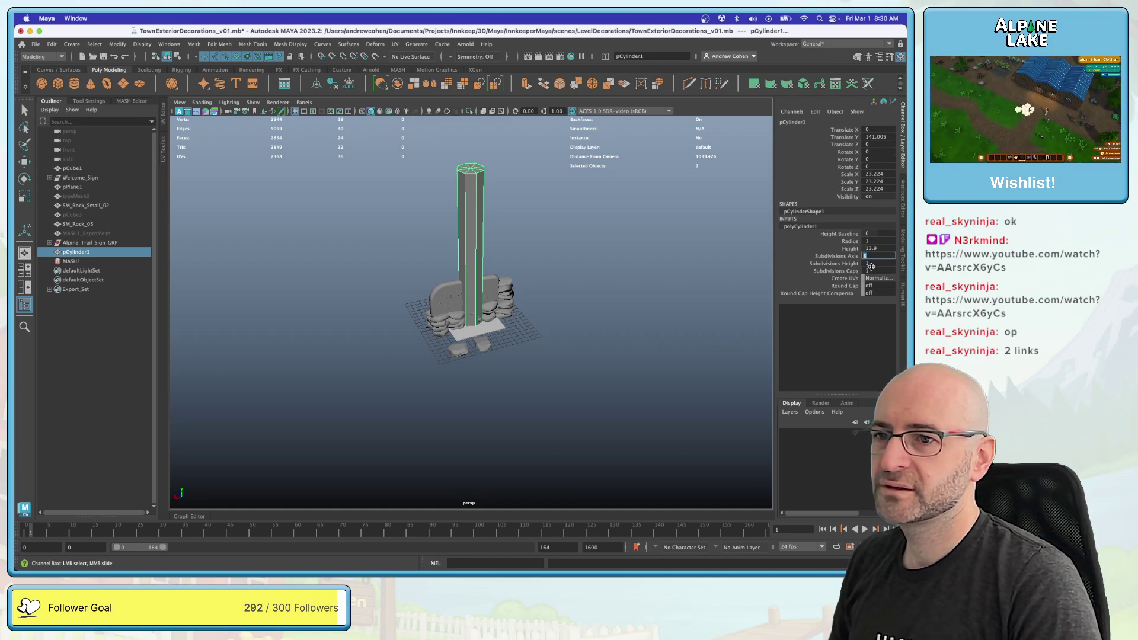
pyautogui.press('Tab')
pyautogui.write('12')
pyautogui.press('Return')
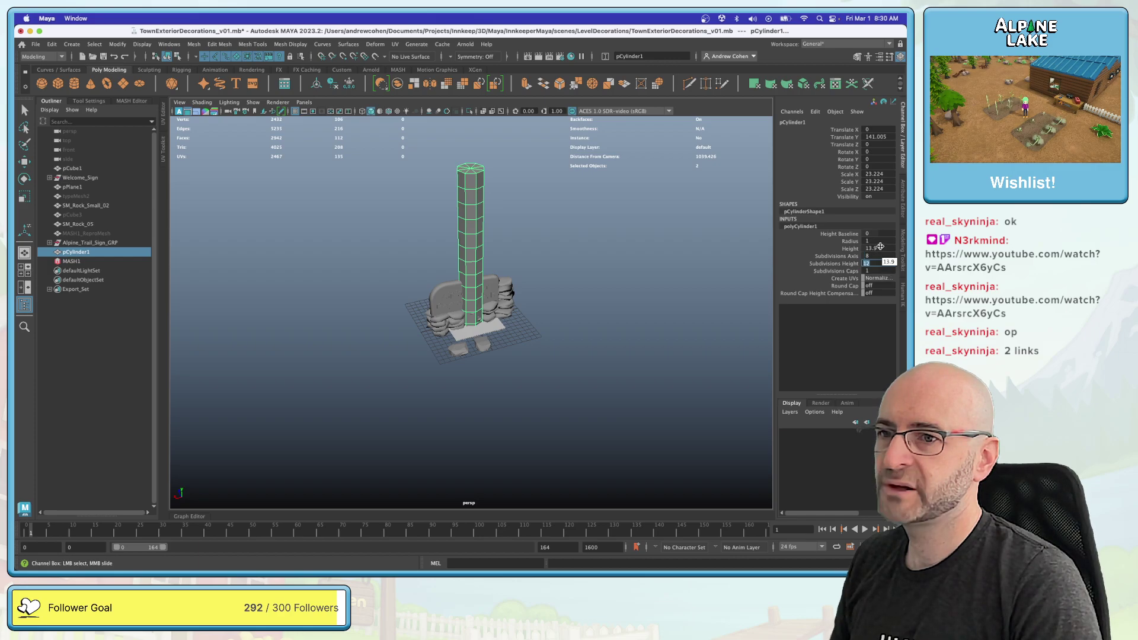
# Step: Thin the cylinder, set Height Baseline to -1 and Translate Y to 0
pyautogui.click(841, 241)
pyautogui.moveTo(664, 273); pyautogui.dragTo(627, 275, button='middle')
pyautogui.keyDown('alt'); pyautogui.moveTo(585, 282); pyautogui.dragTo(584, 248); pyautogui.keyUp('alt')
pyautogui.press('w')
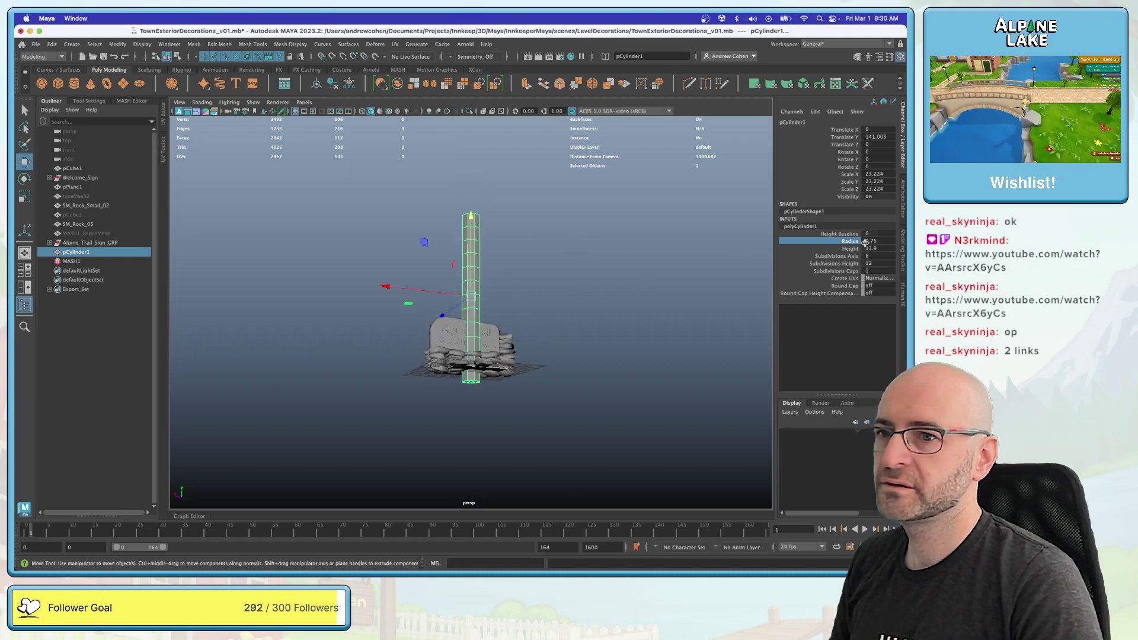
pyautogui.click(849, 234)
pyautogui.moveTo(634, 274); pyautogui.dragTo(578, 276, button='middle')
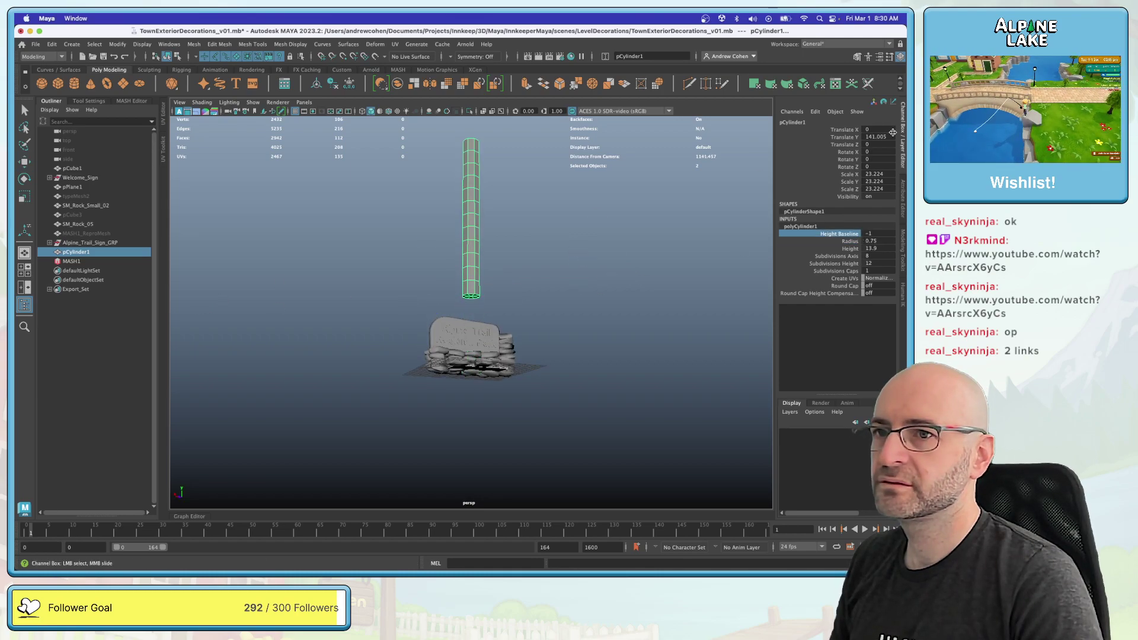
pyautogui.click(889, 137)
pyautogui.write('0')
pyautogui.press('Return')
# Step: Shorten the post and reduce its radius to 0.55
pyautogui.keyDown('alt'); pyautogui.moveTo(608, 255); pyautogui.dragTo(569, 280); pyautogui.keyUp('alt')
pyautogui.scroll(3, 569, 279)
pyautogui.keyDown('alt'); pyautogui.moveTo(550, 257); pyautogui.dragTo(531, 310, button='middle'); pyautogui.keyUp('alt')
pyautogui.scroll(3, 559, 305)
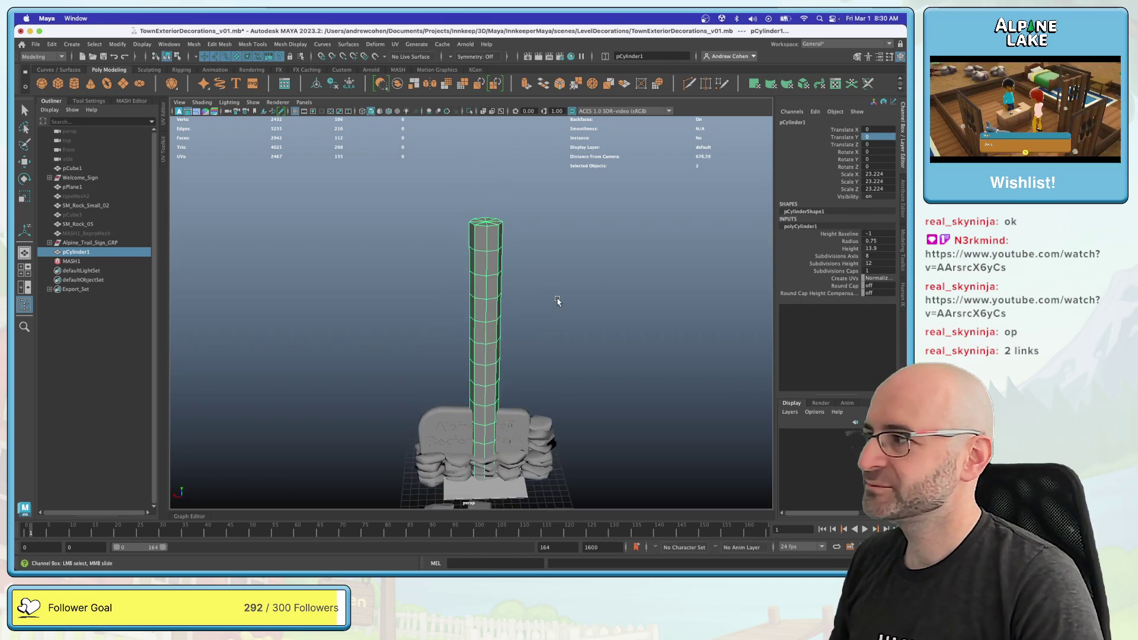
pyautogui.keyDown('alt'); pyautogui.moveTo(603, 320); pyautogui.dragTo(537, 320); pyautogui.keyUp('alt')
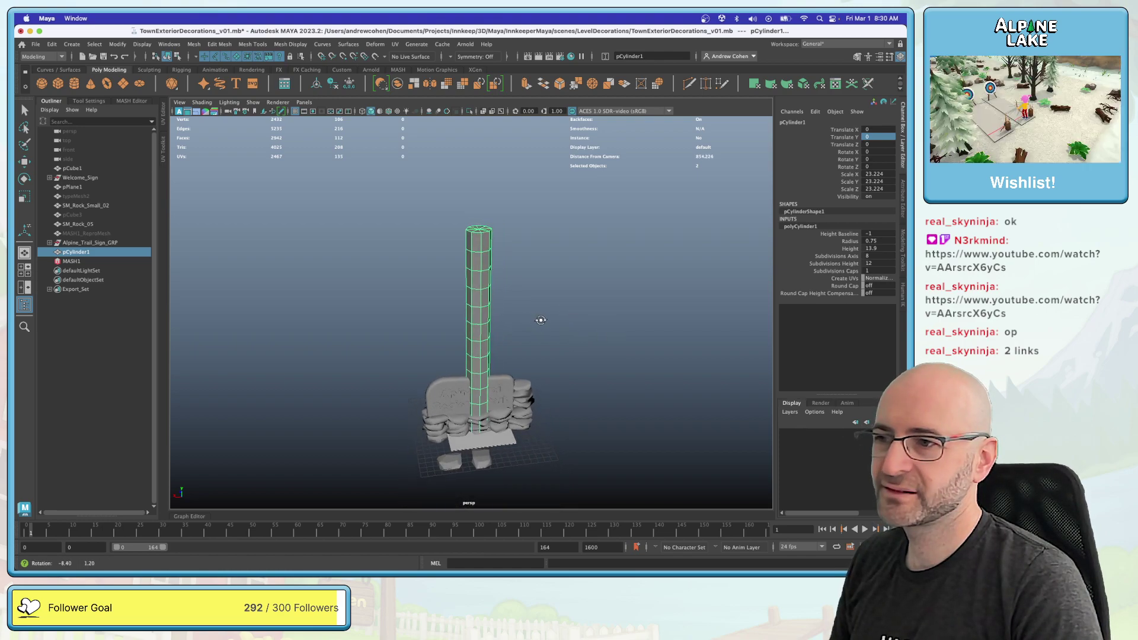
pyautogui.click(851, 242)
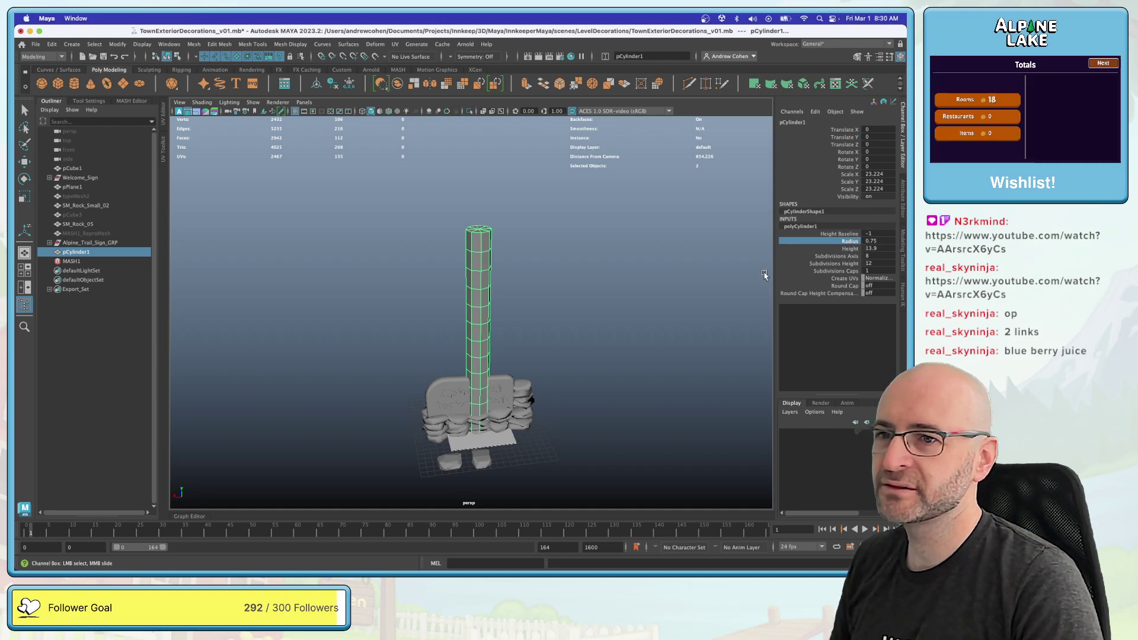
pyautogui.click(851, 249)
pyautogui.moveTo(687, 276)
pyautogui.mouseDown(button='middle')
pyautogui.moveTo(661, 278)
pyautogui.moveTo(706, 274)
pyautogui.moveTo(681, 277)
pyautogui.mouseUp(button='middle')
pyautogui.click(851, 241)
# Step: Thicken the post slightly to end at height 8.5 and radius 0.85, then reselect it
pyautogui.keyDown('alt'); pyautogui.moveTo(610, 299); pyautogui.dragTo(579, 279, button='middle'); pyautogui.keyUp('alt')
pyautogui.scroll(5, 579, 279)
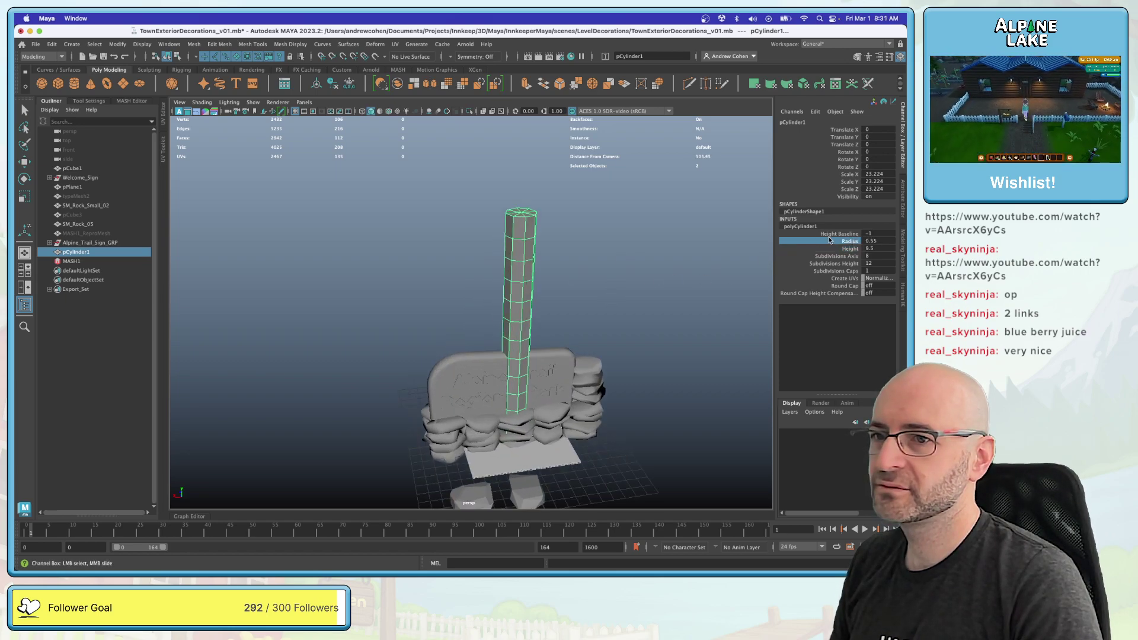
pyautogui.click(852, 250)
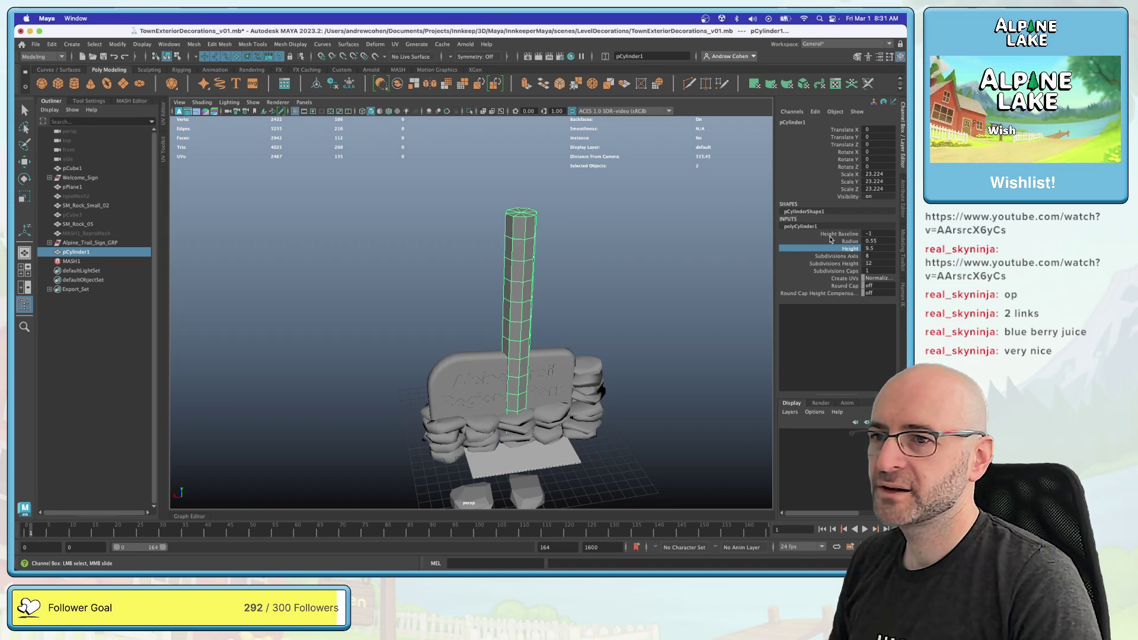
pyautogui.click(845, 242)
pyautogui.moveTo(653, 268); pyautogui.dragTo(670, 270, button='middle')
pyautogui.press('q')
pyautogui.click(599, 277)
pyautogui.click(510, 288)
pyautogui.keyDown('alt'); pyautogui.moveTo(509, 288); pyautogui.dragTo(555, 267); pyautogui.keyUp('alt')
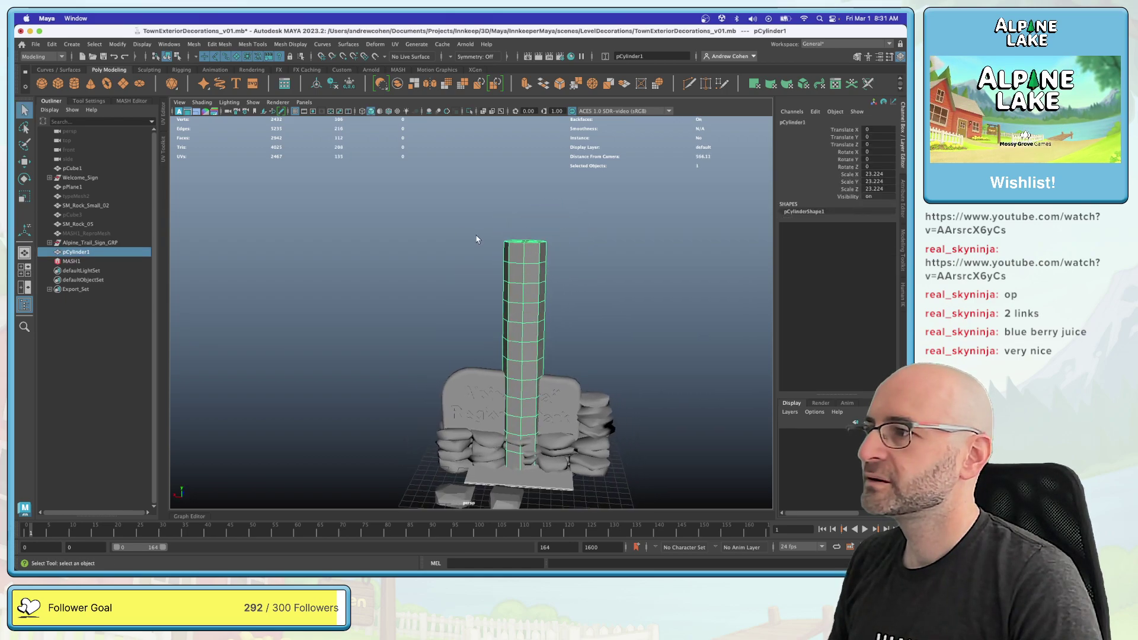
# Step: Duplicate the post, raise the copy aside and tilt it about 105 degrees
pyautogui.hotkey('ctrl', 'd')
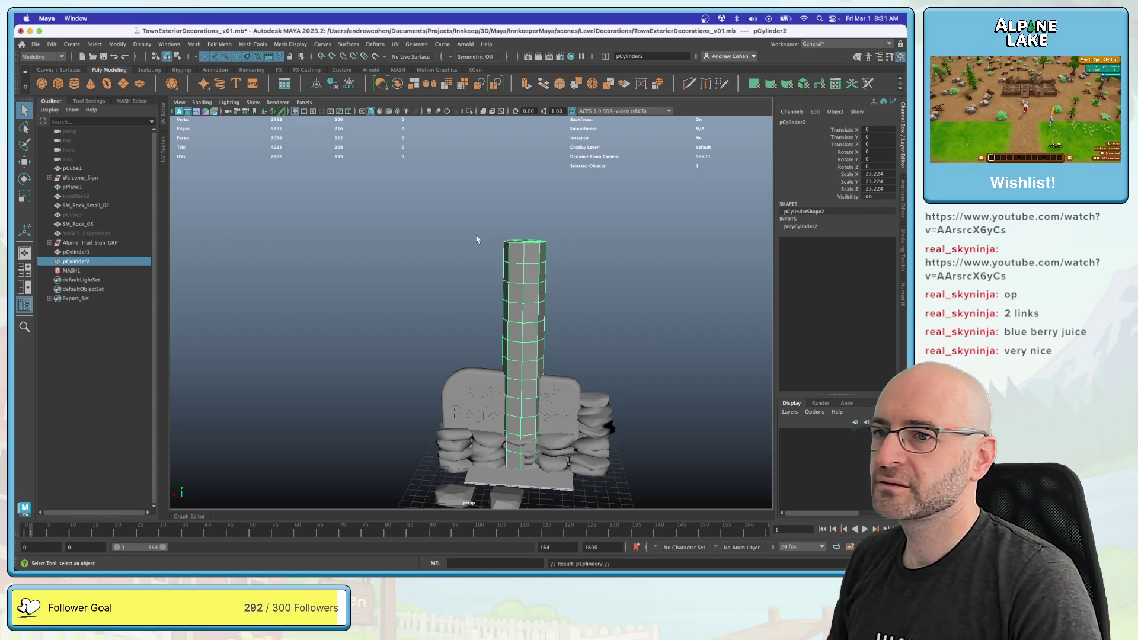
pyautogui.press('e')
pyautogui.press('w')
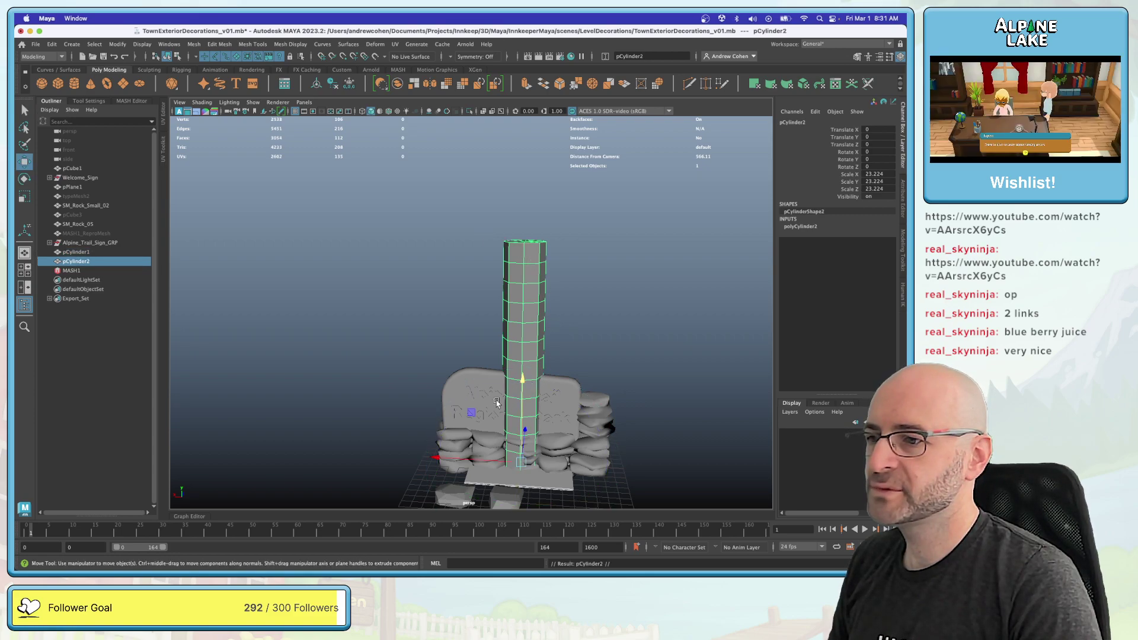
pyautogui.moveTo(503, 401); pyautogui.dragTo(514, 300)
pyautogui.press('e')
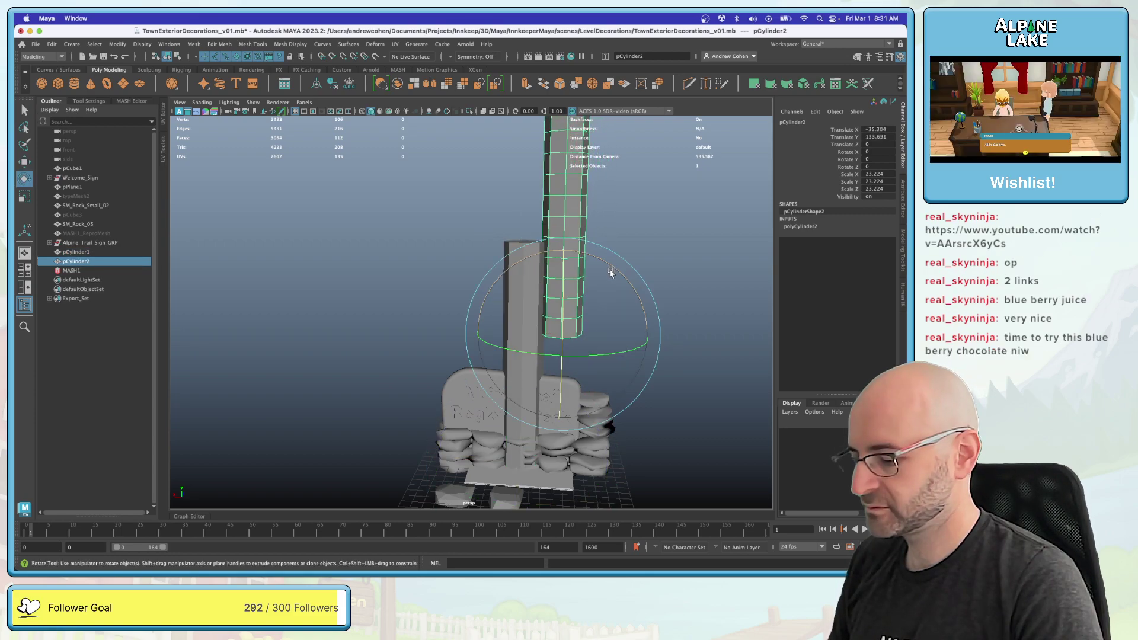
pyautogui.moveTo(610, 269); pyautogui.dragTo(595, 251)
pyautogui.press('w')
# Step: Shorten the arm to height 6.9, set radius 0.42 and 8 height subdivisions
pyautogui.click(799, 227)
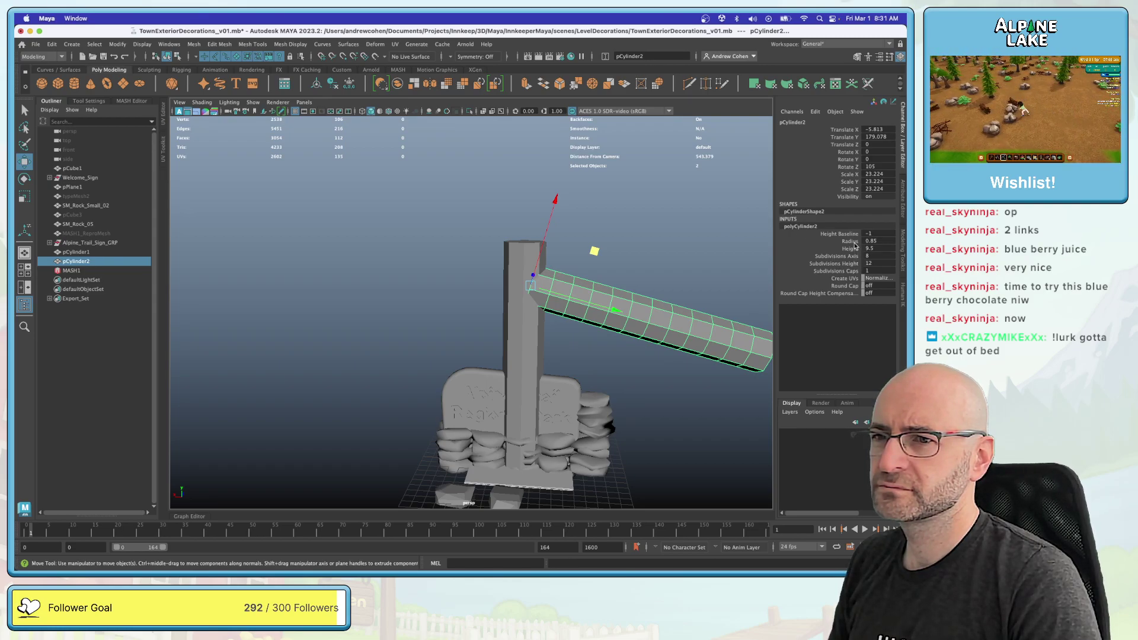
pyautogui.click(856, 249)
pyautogui.moveTo(663, 271); pyautogui.dragTo(391, 309, button='middle')
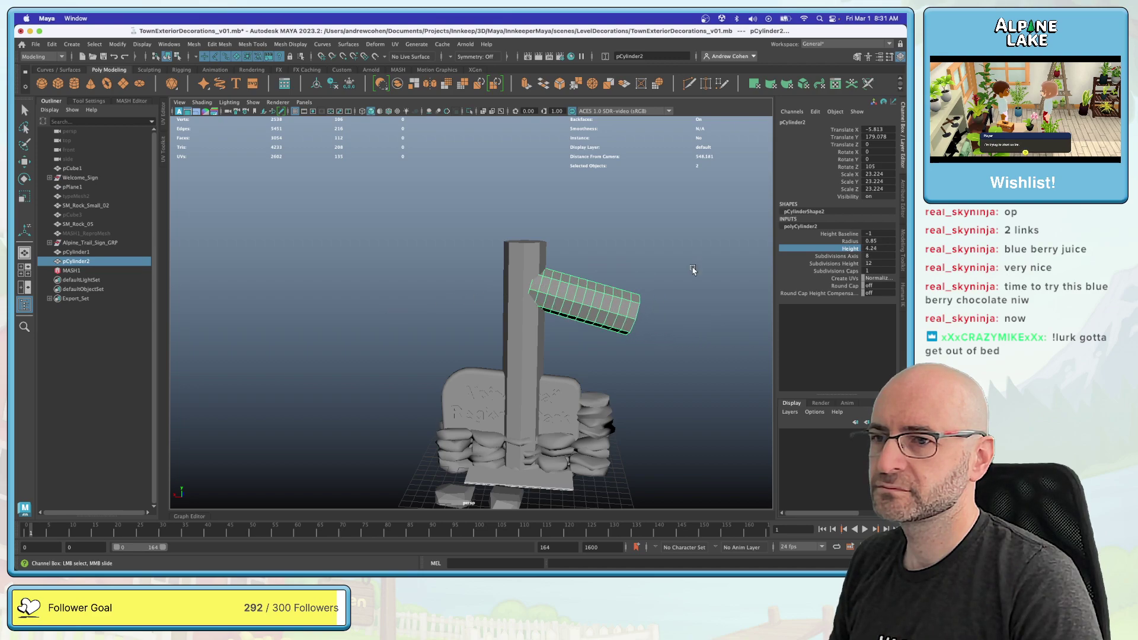
pyautogui.click(854, 241)
pyautogui.moveTo(640, 276); pyautogui.dragTo(618, 277, button='middle')
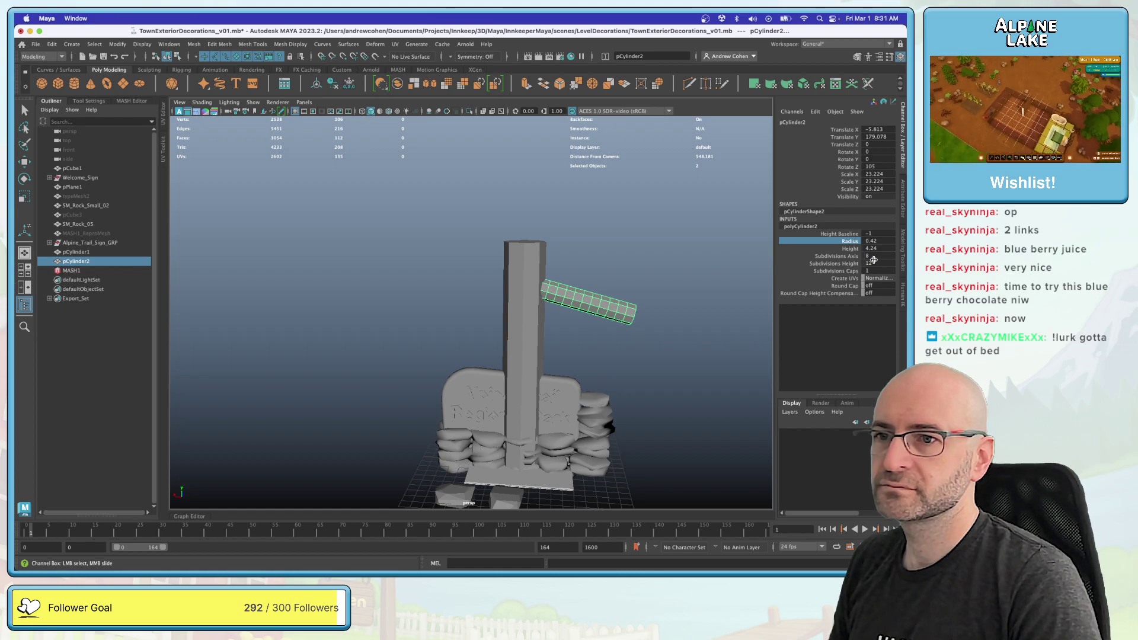
pyautogui.click(871, 264)
pyautogui.write('85')
pyautogui.press('BackSpace')
pyautogui.press('Return')
# Step: Select the vertical post on its own
pyautogui.press('q')
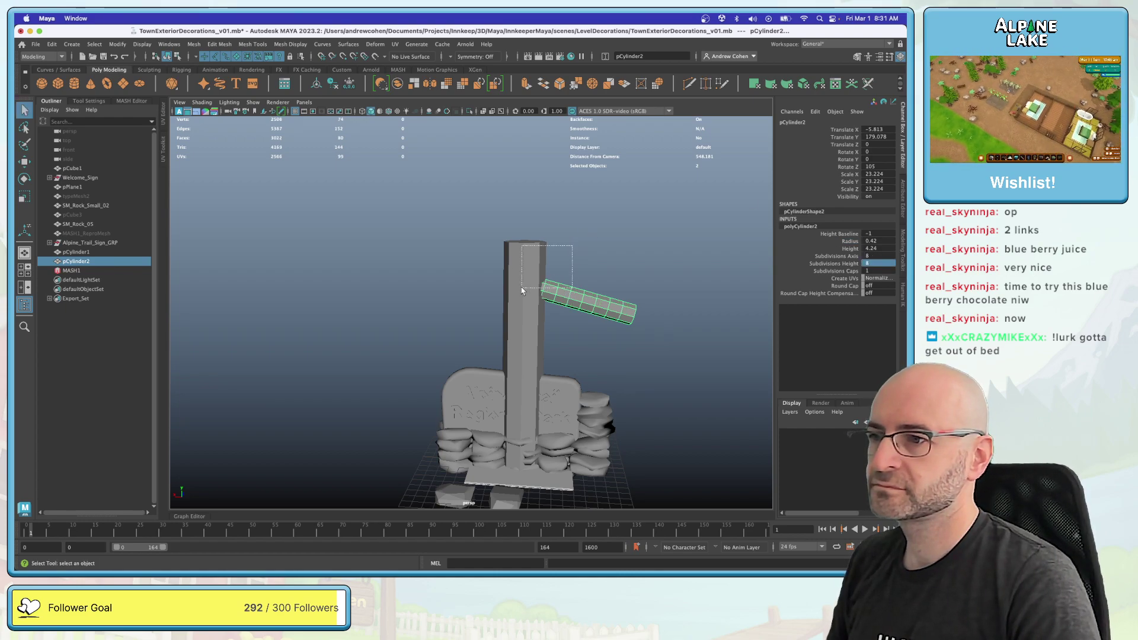
pyautogui.keyDown('shift'); pyautogui.click(509, 304); pyautogui.keyUp('shift')
pyautogui.keyDown('alt'); pyautogui.moveTo(561, 307); pyautogui.dragTo(573, 297); pyautogui.keyUp('alt')
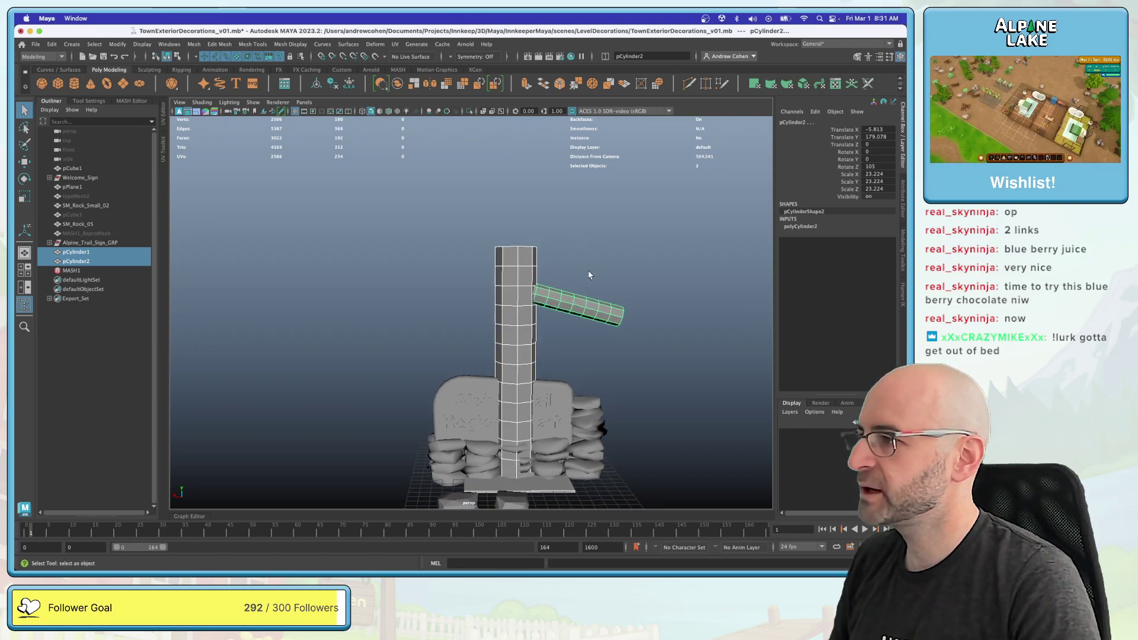
pyautogui.click(588, 279)
pyautogui.scroll(5, 581, 300)
pyautogui.keyDown('alt'); pyautogui.moveTo(578, 302); pyautogui.dragTo(512, 301); pyautogui.keyUp('alt')
pyautogui.click(519, 278)
# Step: Bevel the post's top edge loop with fraction 0.53
pyautogui.rightClick(515, 282)
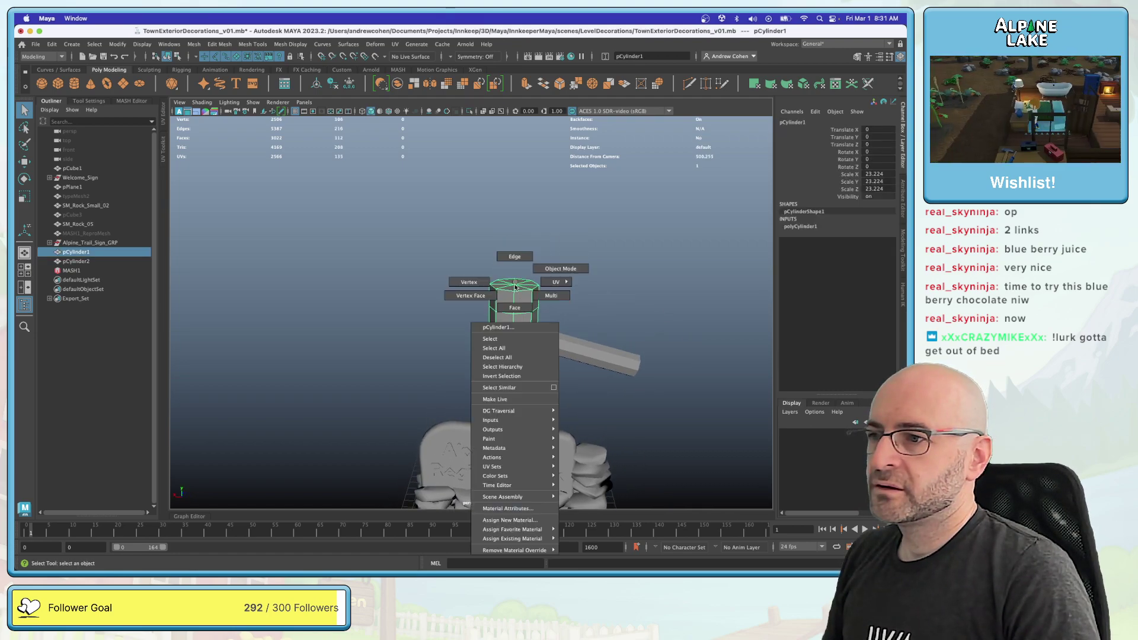
pyautogui.moveTo(515, 273); pyautogui.dragTo(514, 256, button='right')
pyautogui.doubleClick(522, 293)
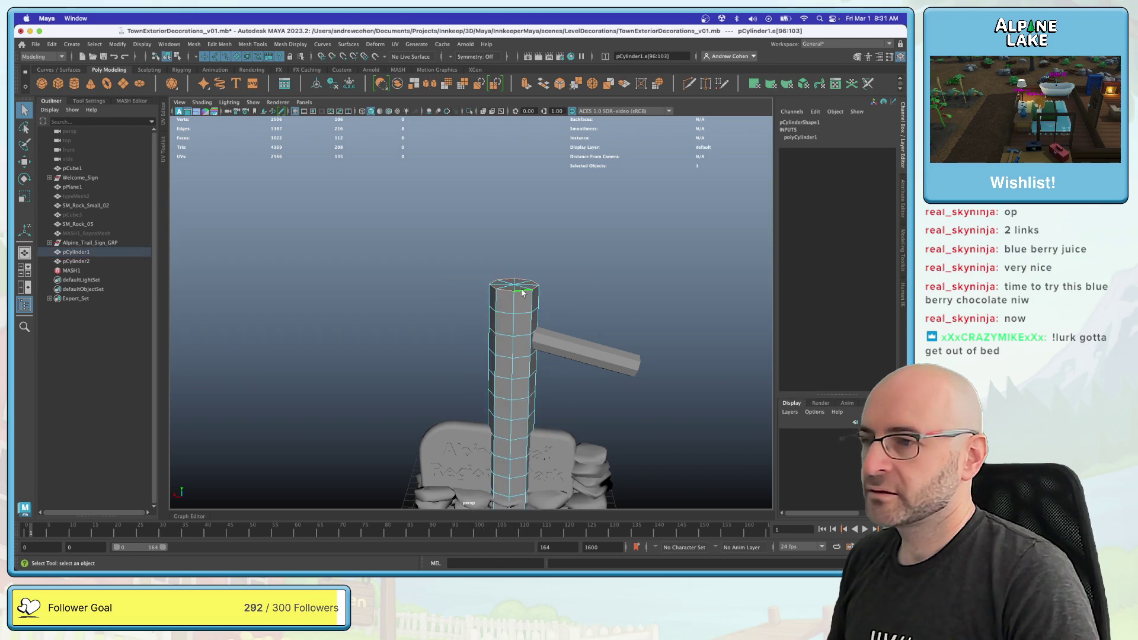
pyautogui.hotkey('ctrl', 'b')
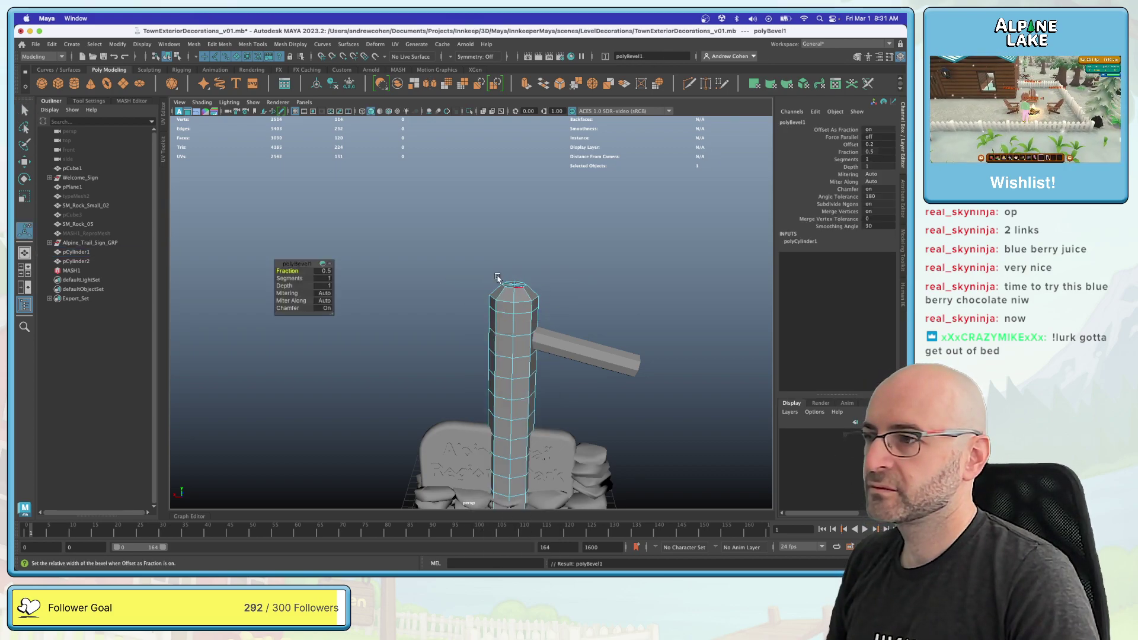
pyautogui.keyDown('alt'); pyautogui.moveTo(487, 292); pyautogui.dragTo(492, 277); pyautogui.keyUp('alt')
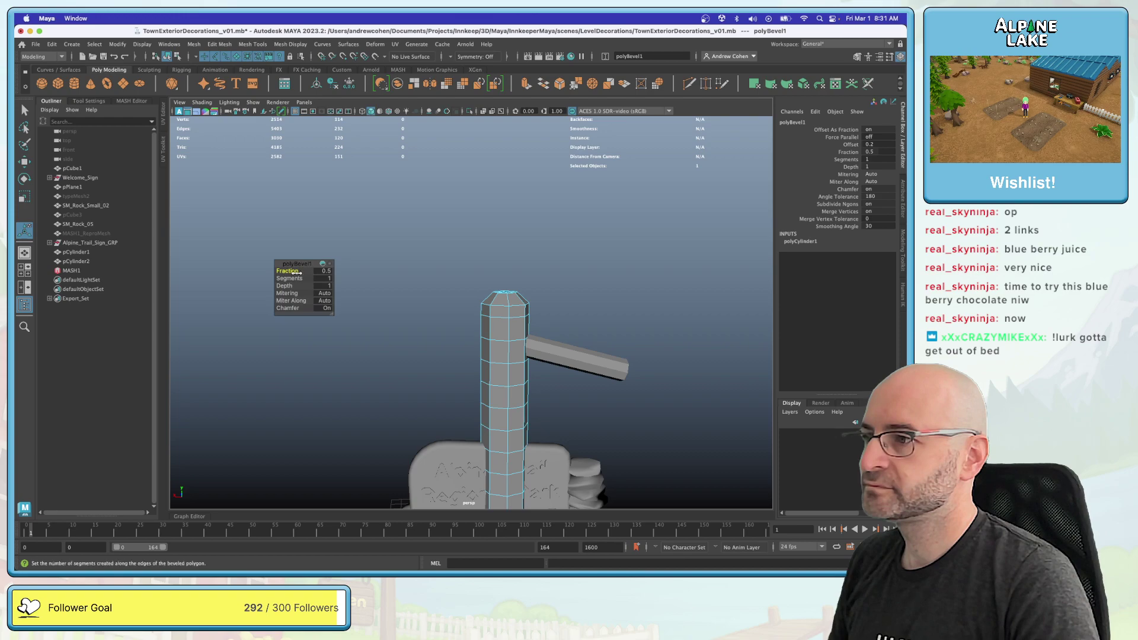
pyautogui.moveTo(290, 272); pyautogui.dragTo(292, 274)
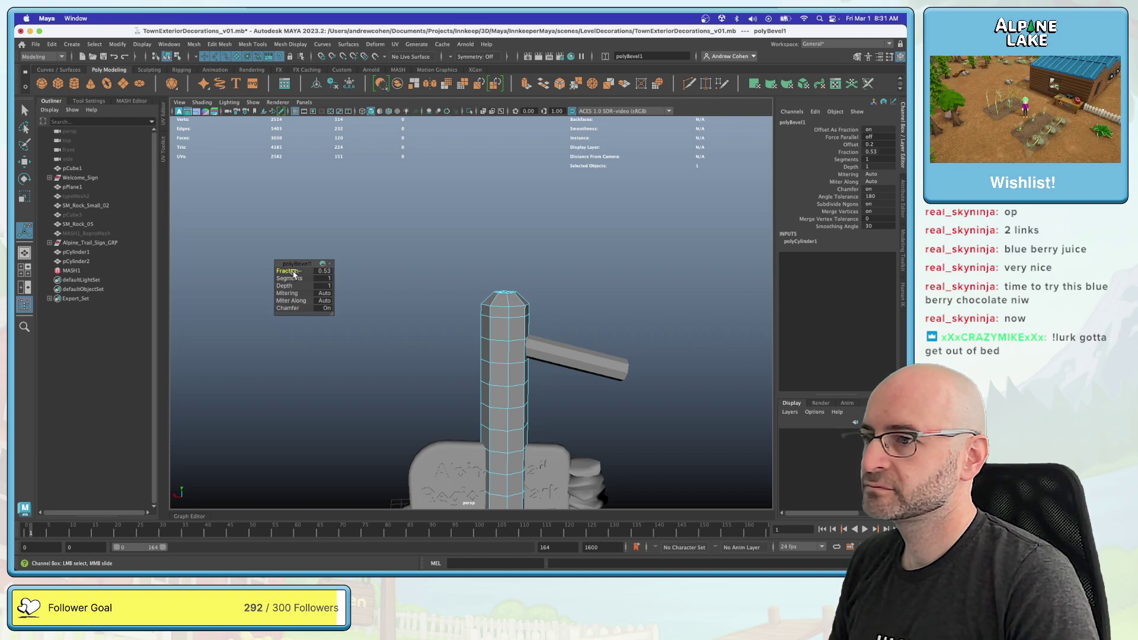
pyautogui.press('q')
# Step: Select the sideways arm and put it into face editing
pyautogui.click(581, 320)
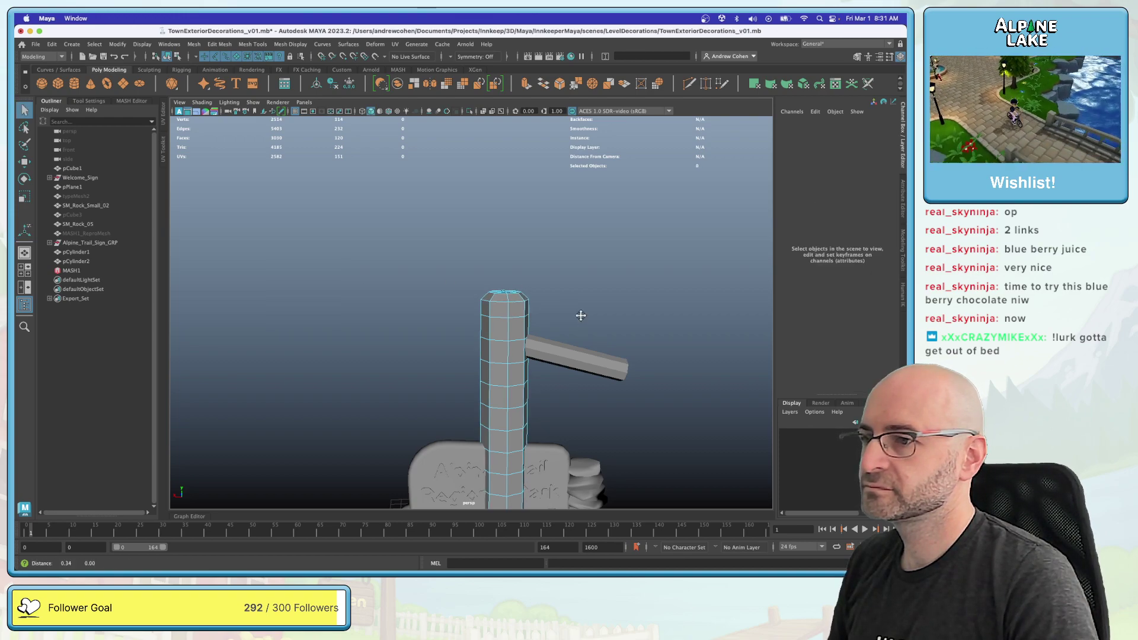
pyautogui.keyDown('alt'); pyautogui.moveTo(581, 320); pyautogui.dragTo(592, 264, button='middle'); pyautogui.keyUp('alt')
pyautogui.click(573, 283)
pyautogui.moveTo(574, 283); pyautogui.dragTo(573, 292, button='right')
pyautogui.click(573, 297)
# Step: Lower the arm further down the post, moving along World axes
pyautogui.rightClick(570, 290)
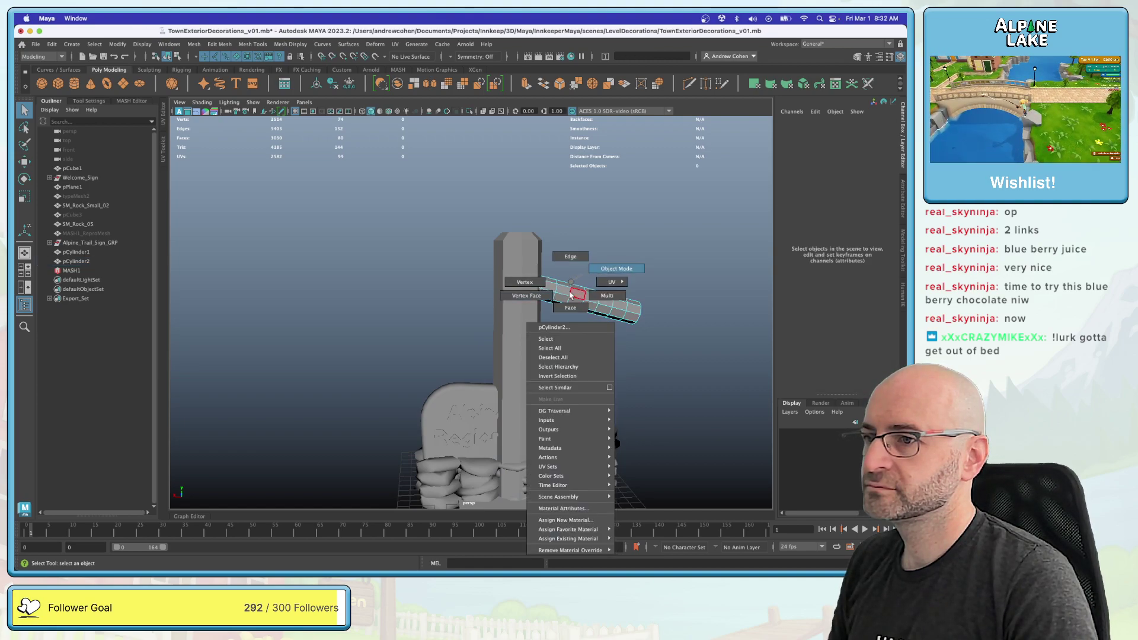
pyautogui.click(617, 269)
pyautogui.press('w')
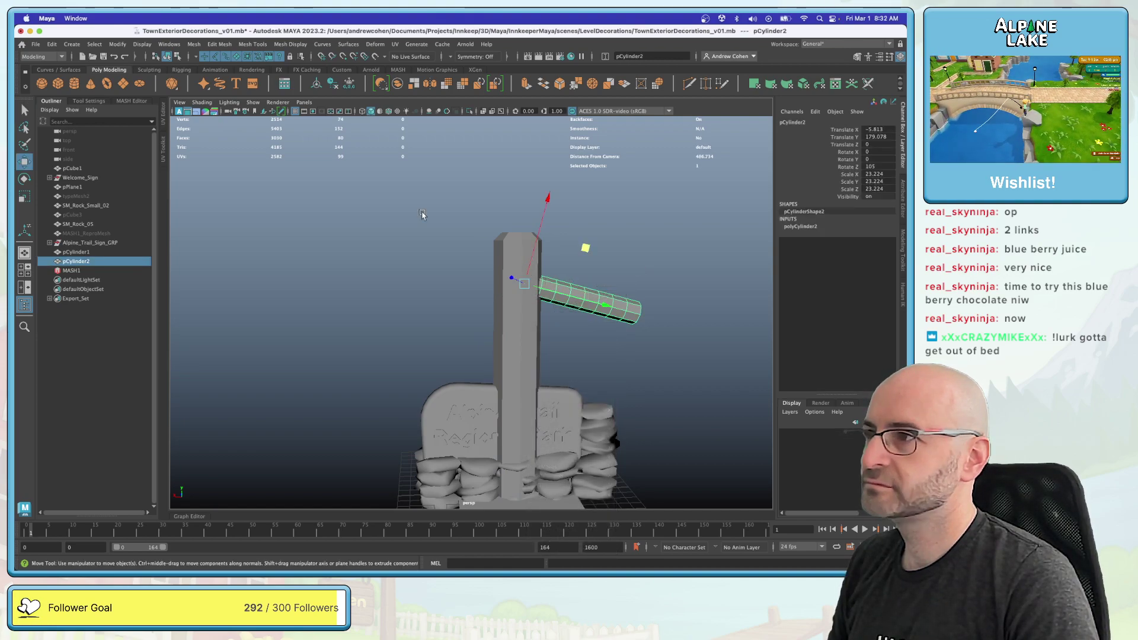
pyautogui.click(88, 102)
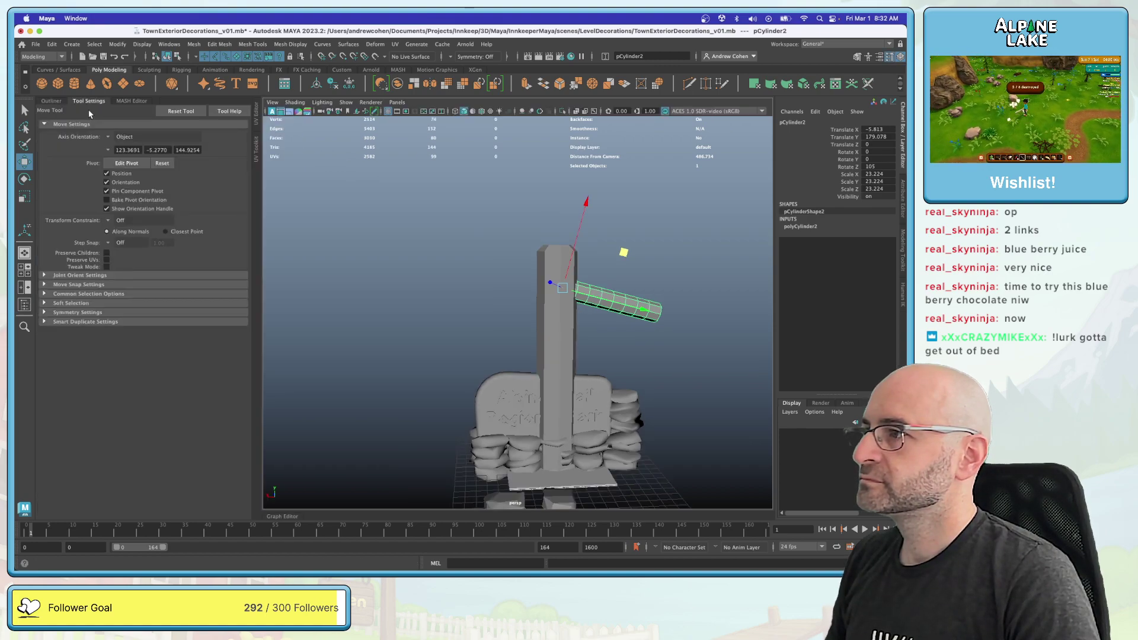
pyautogui.click(108, 137)
pyautogui.click(124, 155)
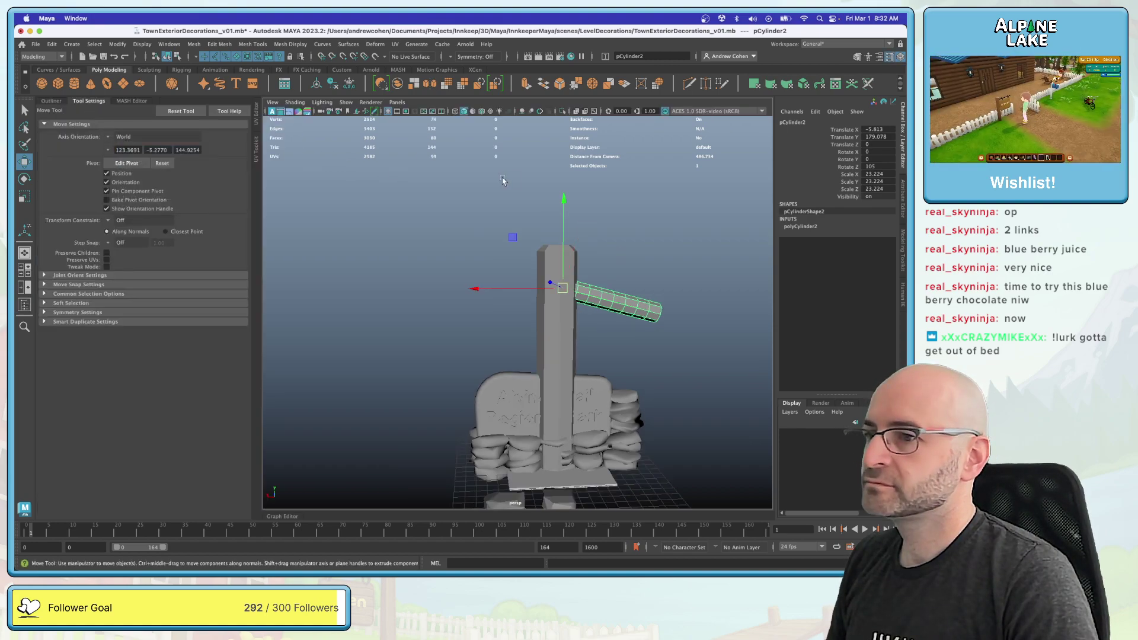
pyautogui.moveTo(561, 209); pyautogui.dragTo(482, 210)
pyautogui.scroll(-2, 557, 219)
# Step: Taper the arm's outer end by scaling its end vertex ring with Soft Select
pyautogui.press('q')
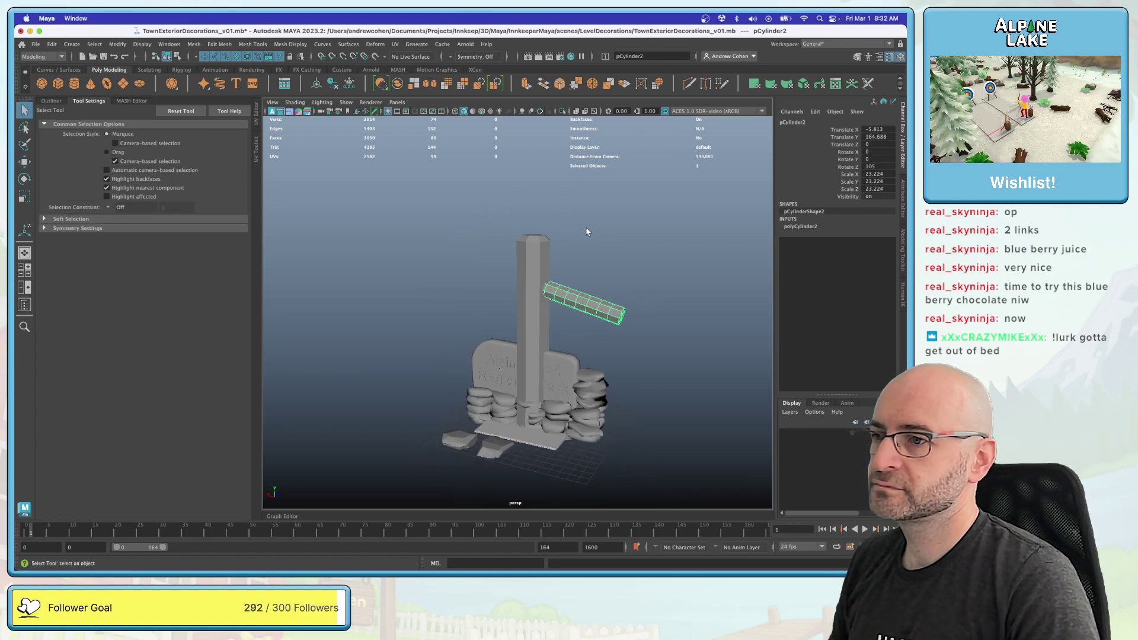
pyautogui.click(584, 234)
pyautogui.keyDown('alt'); pyautogui.moveTo(581, 281); pyautogui.dragTo(574, 303); pyautogui.keyUp('alt')
pyautogui.click(574, 302)
pyautogui.moveTo(574, 302); pyautogui.dragTo(534, 285, button='right')
pyautogui.click(601, 307)
pyautogui.keyDown('shift'); pyautogui.doubleClick(600, 314); pyautogui.keyUp('shift')
pyautogui.keyDown('alt'); pyautogui.moveTo(600, 313); pyautogui.dragTo(622, 293); pyautogui.keyUp('alt')
pyautogui.press('r')
pyautogui.press('b')
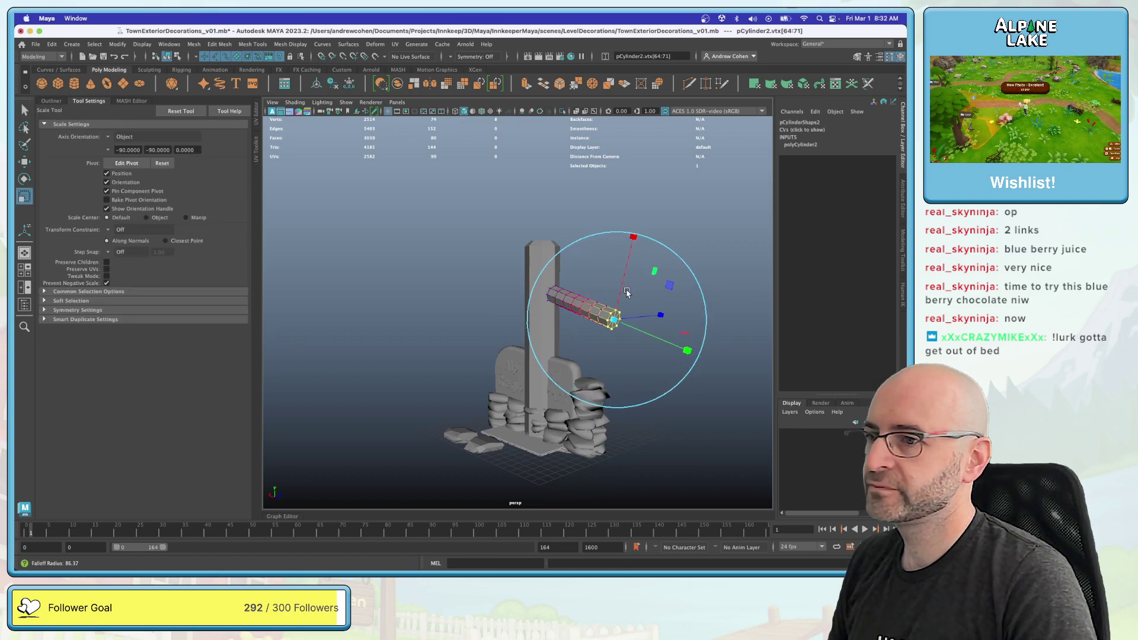
pyautogui.click(85, 300)
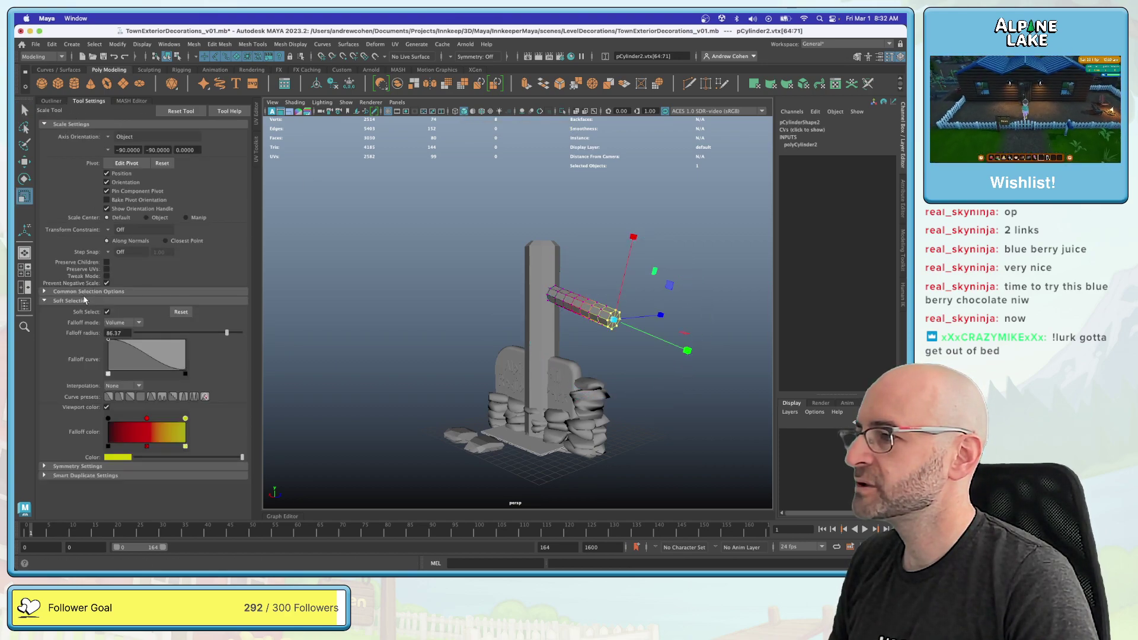
pyautogui.keyDown('alt'); pyautogui.moveTo(702, 309); pyautogui.dragTo(650, 285); pyautogui.keyUp('alt')
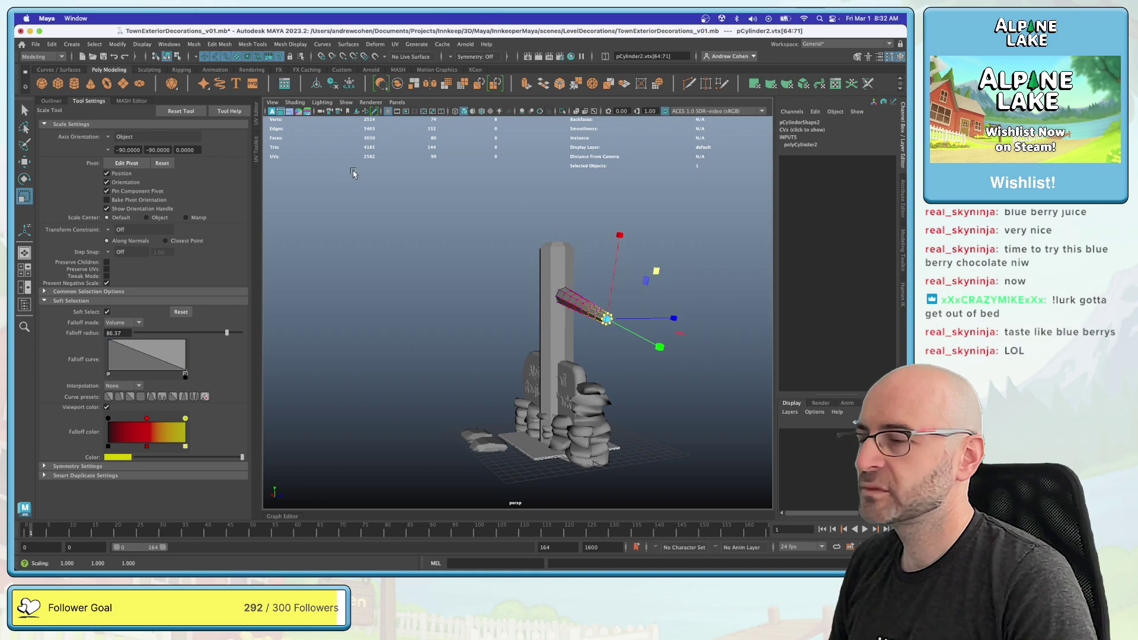
# Step: Set the arm's Rotate Z to 90 so it sits level
pyautogui.click(174, 57)
pyautogui.click(167, 57)
pyautogui.press('q')
pyautogui.click(442, 222)
pyautogui.keyDown('alt'); pyautogui.moveTo(442, 223); pyautogui.dragTo(550, 275); pyautogui.keyUp('alt')
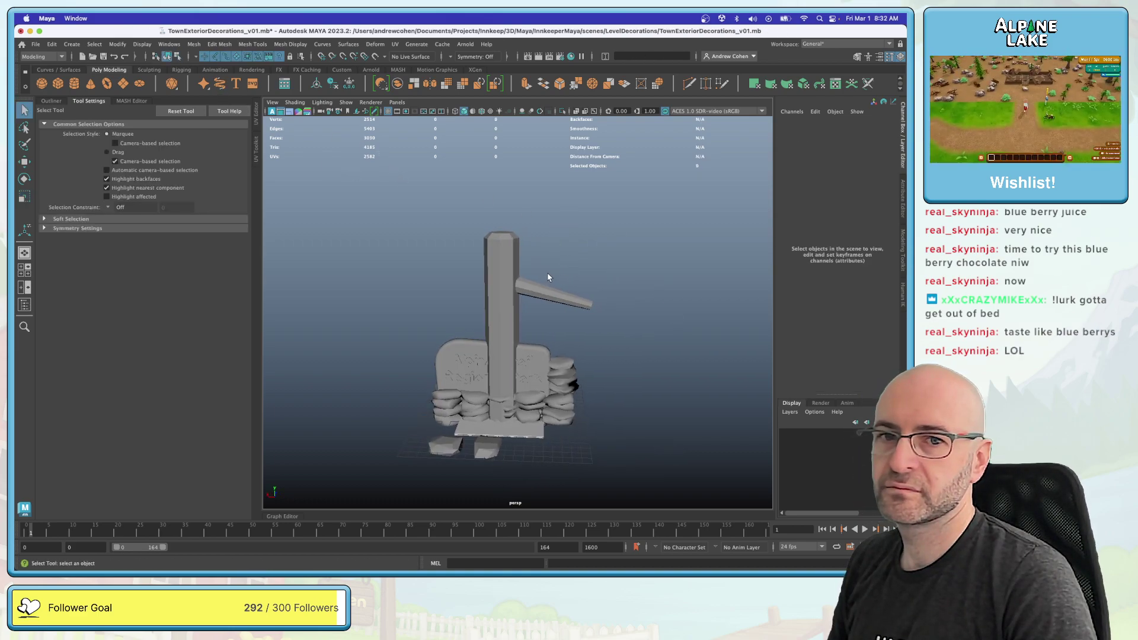
pyautogui.click(551, 287)
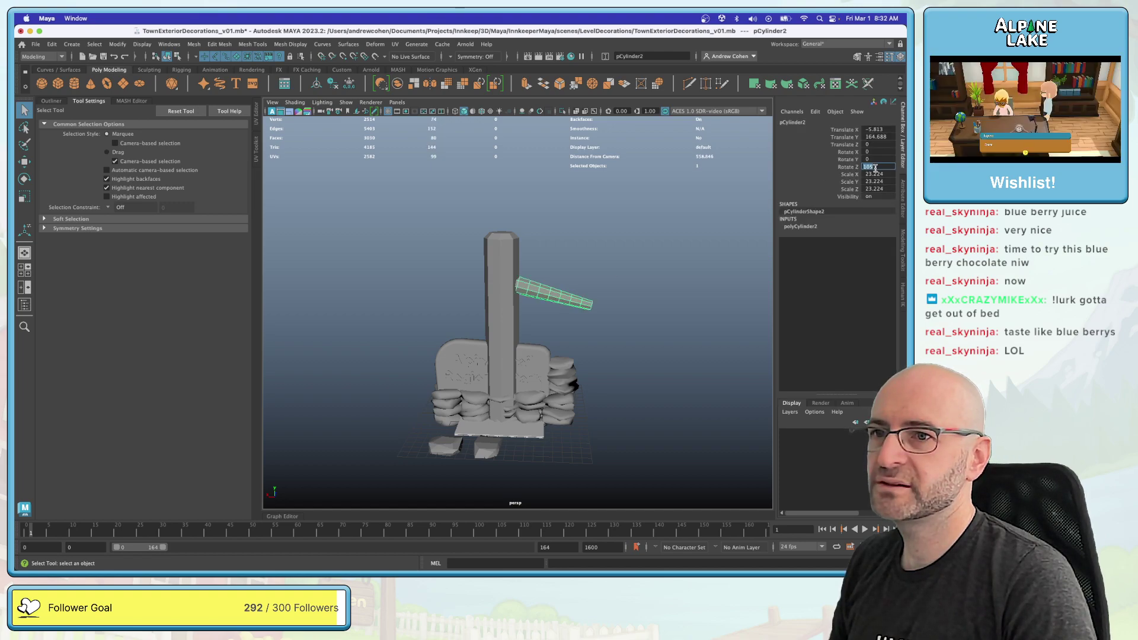
pyautogui.write('90')
pyautogui.press('Return')
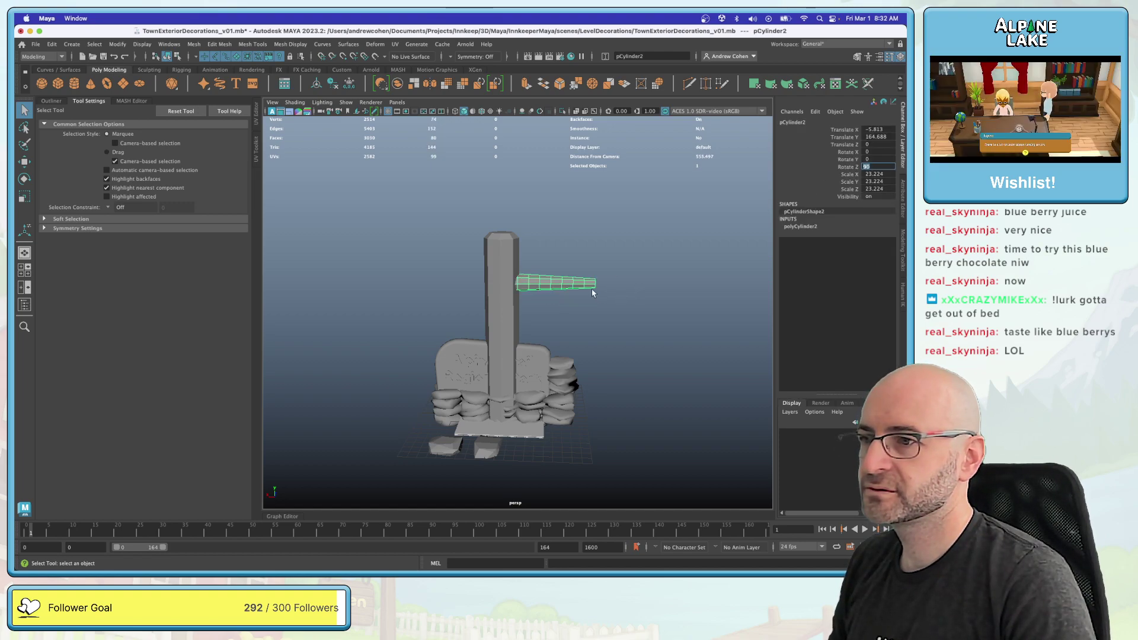
# Step: Freeze the arm's transformations and delete its history
pyautogui.press('w')
pyautogui.keyDown('alt'); pyautogui.moveTo(587, 288); pyautogui.dragTo(500, 287); pyautogui.keyUp('alt')
pyautogui.hotkey('alt', 'shift', 'd')
pyautogui.hotkey('alt', 'shift', 'f')
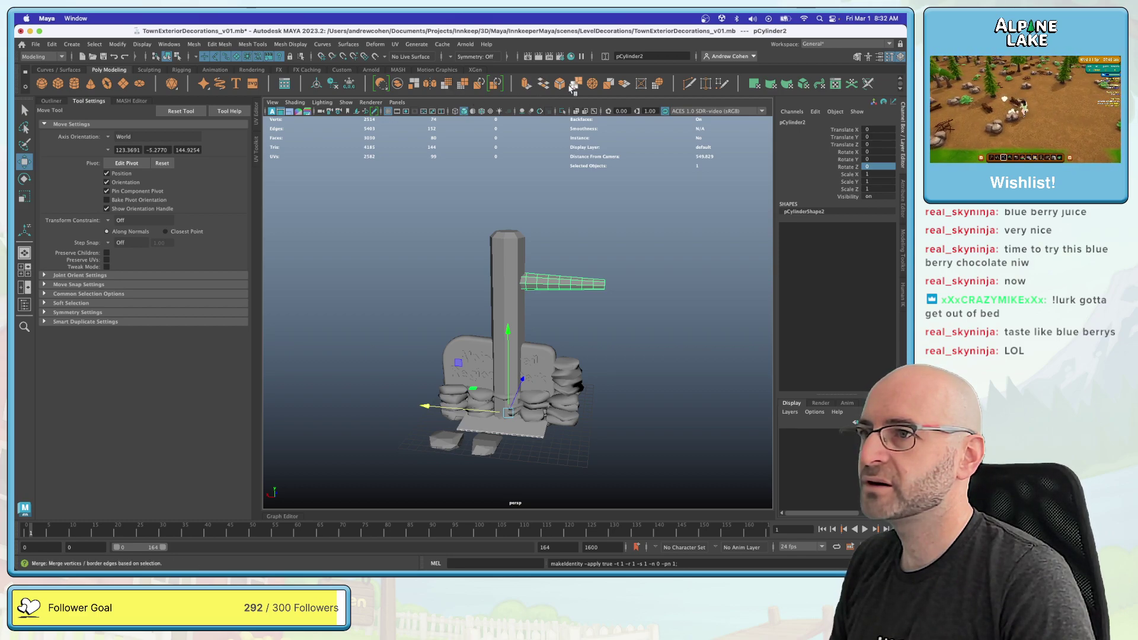
# Step: Mirror the arm to the opposite side of the post with direction +
pyautogui.click(429, 87)
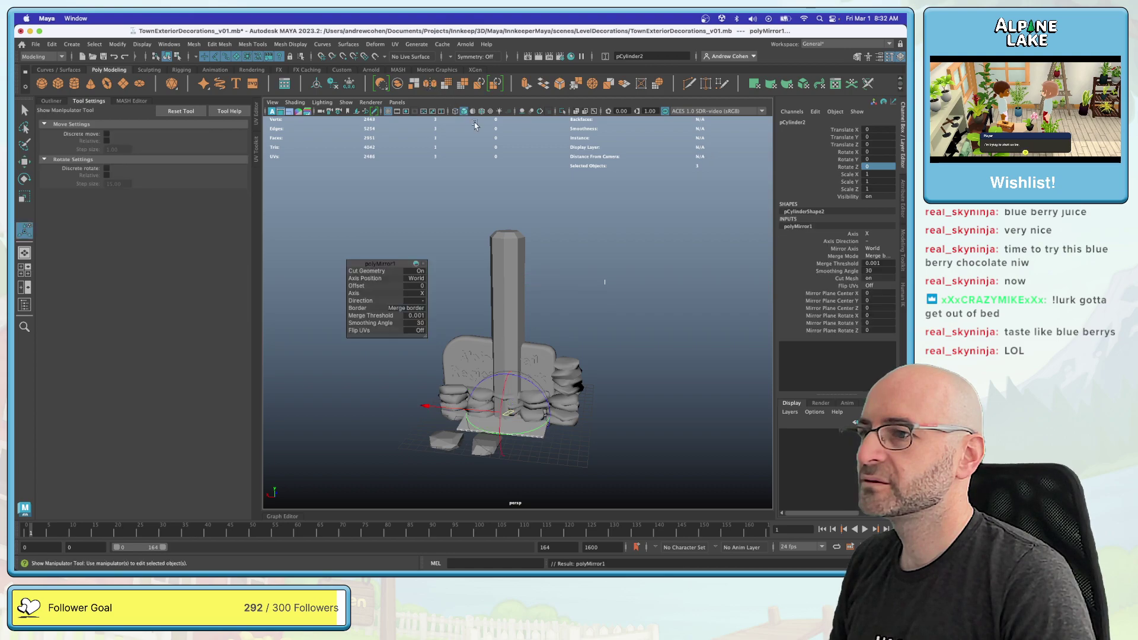
pyautogui.click(416, 300)
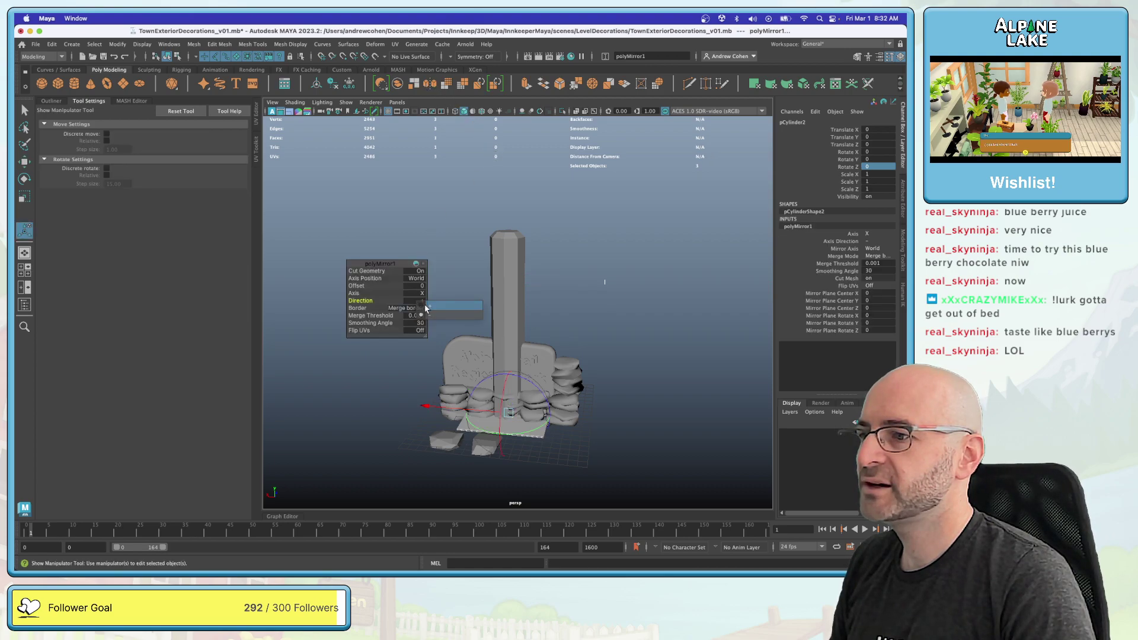
pyautogui.click(442, 317)
pyautogui.press('q')
# Step: Soften the edges of the post and both arms
pyautogui.click(492, 244)
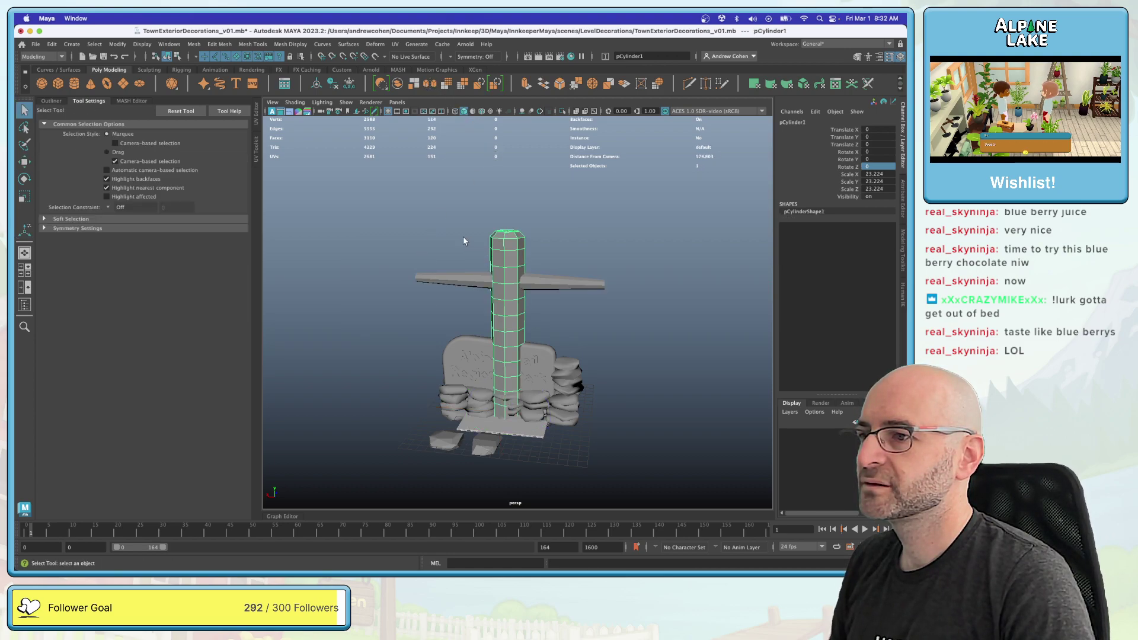
pyautogui.keyDown('shift'); pyautogui.click(539, 287); pyautogui.keyUp('shift')
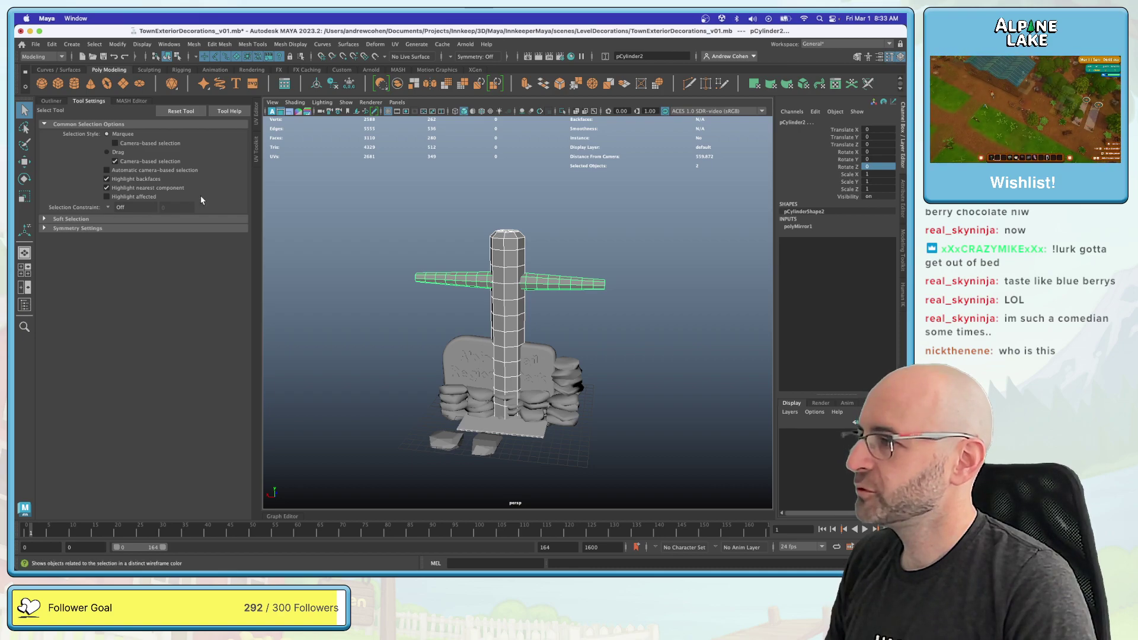
pyautogui.moveTo(402, 215); pyautogui.dragTo(529, 284)
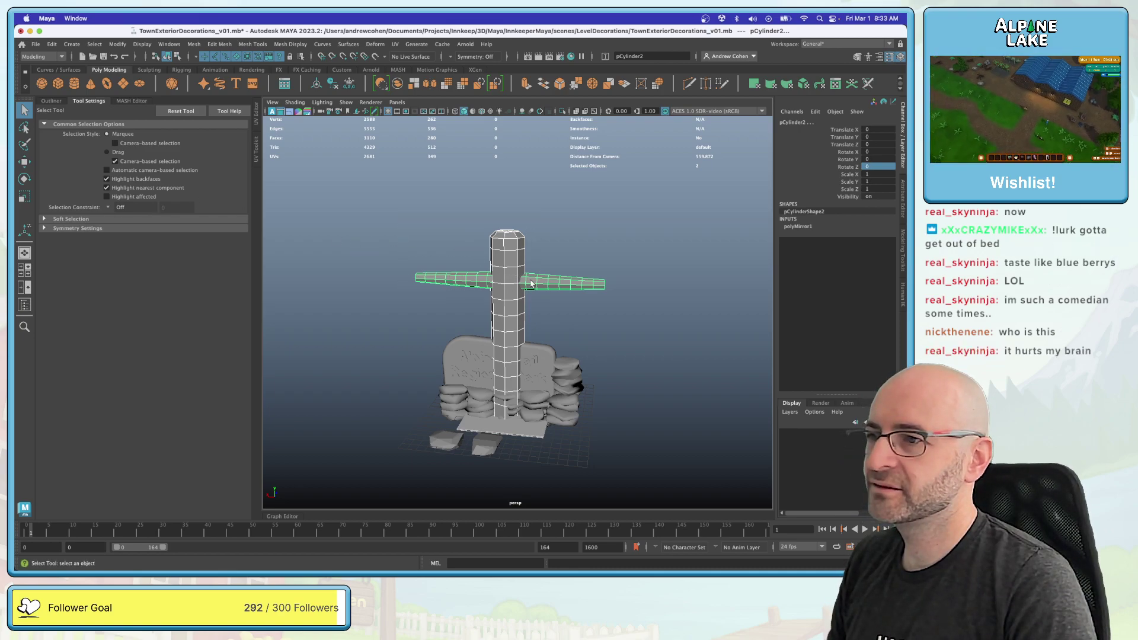
pyautogui.click(290, 44)
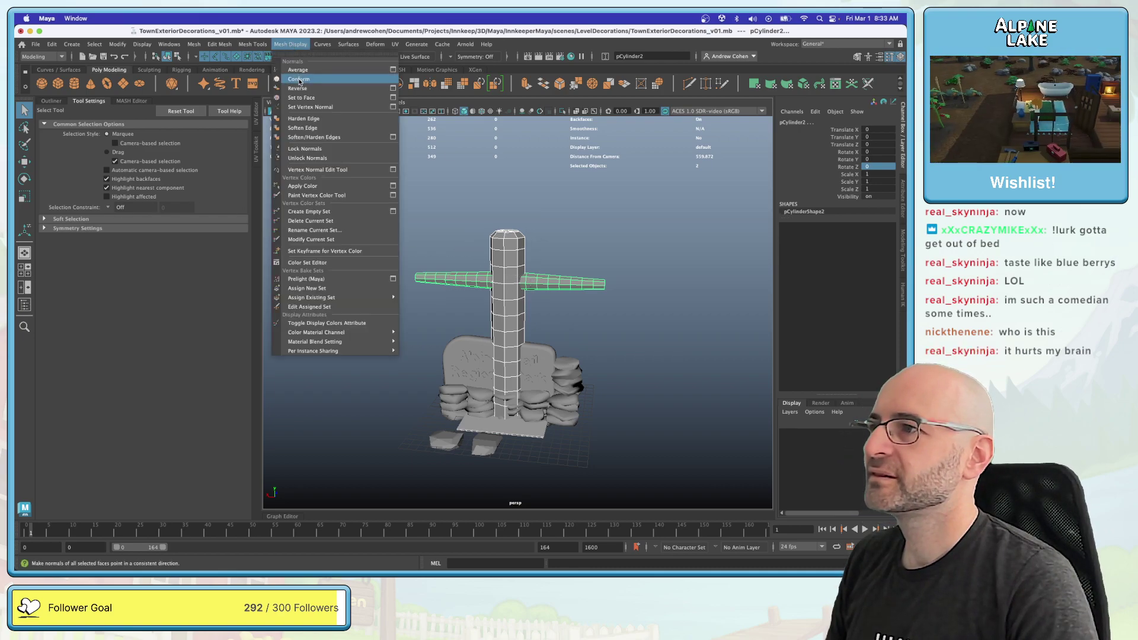
pyautogui.click(307, 137)
# Step: Bring up the air-dancer reference video in the browser, moved to the left
pyautogui.click(414, 225)
pyautogui.keyDown('alt'); pyautogui.moveTo(415, 227); pyautogui.dragTo(487, 212); pyautogui.keyUp('alt')
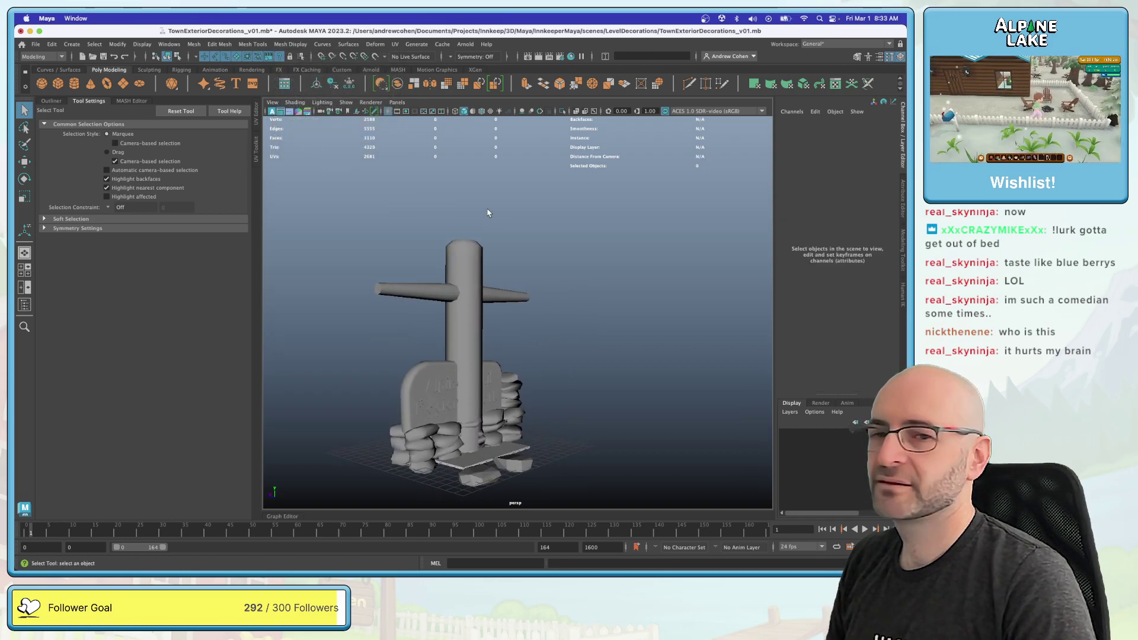
pyautogui.press('super+Tab')
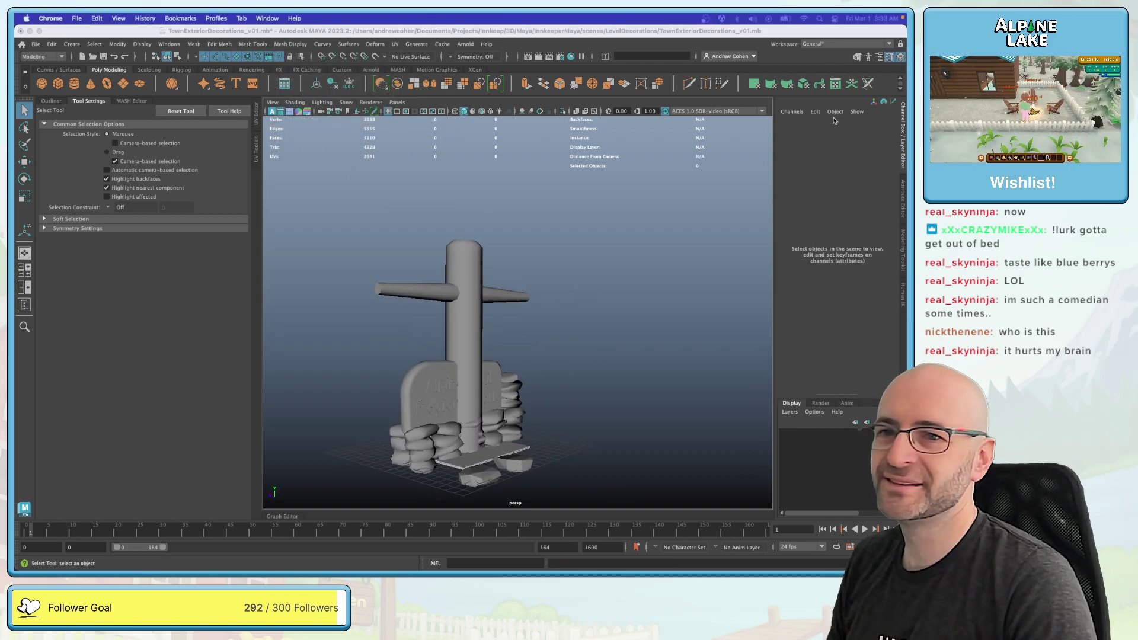
pyautogui.moveTo(499, 112); pyautogui.dragTo(659, 74)
# Step: Narrow the Maya window, show the Outliner and select pCylinder1
pyautogui.click(660, 35)
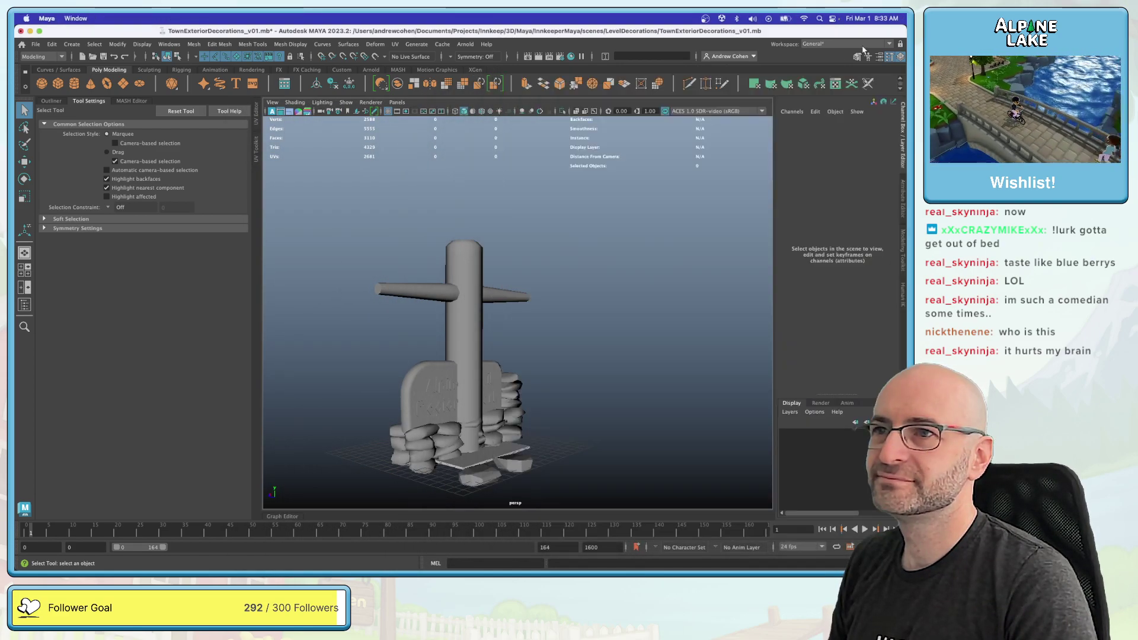
pyautogui.moveTo(905, 31); pyautogui.dragTo(774, 32)
pyautogui.click(51, 101)
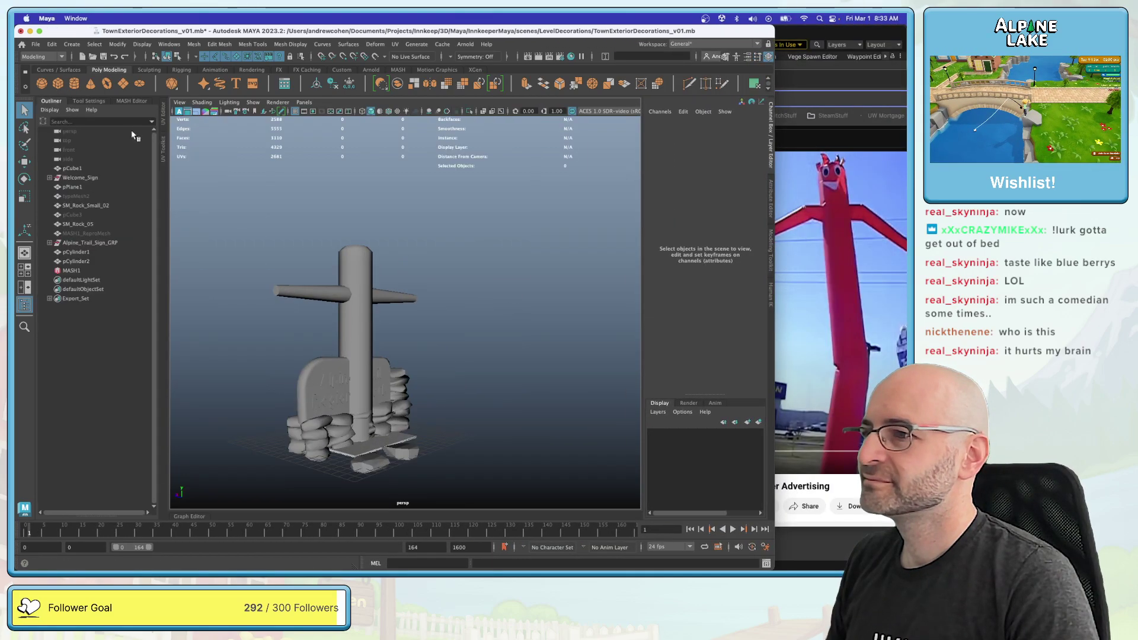
pyautogui.keyDown('alt'); pyautogui.moveTo(376, 234); pyautogui.dragTo(426, 298); pyautogui.keyUp('alt')
pyautogui.click(424, 255)
pyautogui.keyDown('alt'); pyautogui.moveTo(426, 252); pyautogui.dragTo(385, 263); pyautogui.keyUp('alt')
pyautogui.scroll(8, 447, 247)
pyautogui.click(382, 248)
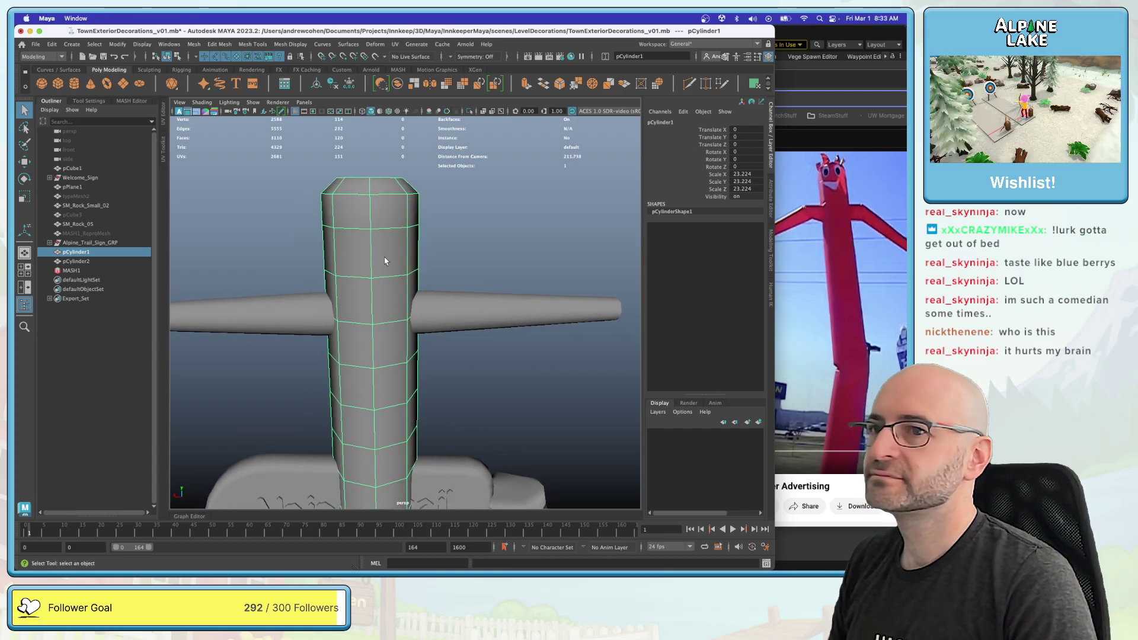
# Step: Select both the post and arm cylinders and switch to the four-view layout
pyautogui.keyDown('alt'); pyautogui.moveTo(415, 242); pyautogui.dragTo(388, 253, button='right'); pyautogui.keyUp('alt')
pyautogui.keyDown('alt'); pyautogui.moveTo(389, 252); pyautogui.dragTo(395, 222, button='middle'); pyautogui.keyUp('alt')
pyautogui.keyDown('alt'); pyautogui.moveTo(394, 222); pyautogui.dragTo(384, 229, button='right'); pyautogui.keyUp('alt')
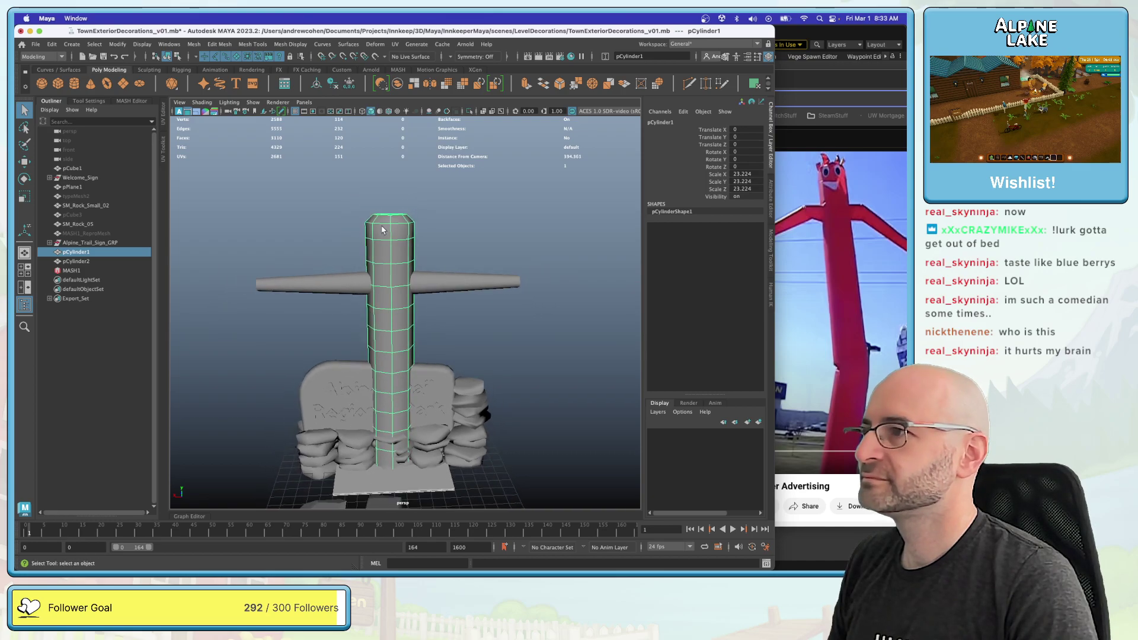
pyautogui.keyDown('alt'); pyautogui.moveTo(382, 227); pyautogui.dragTo(371, 225); pyautogui.keyUp('alt')
pyautogui.scroll(-3, 368, 223)
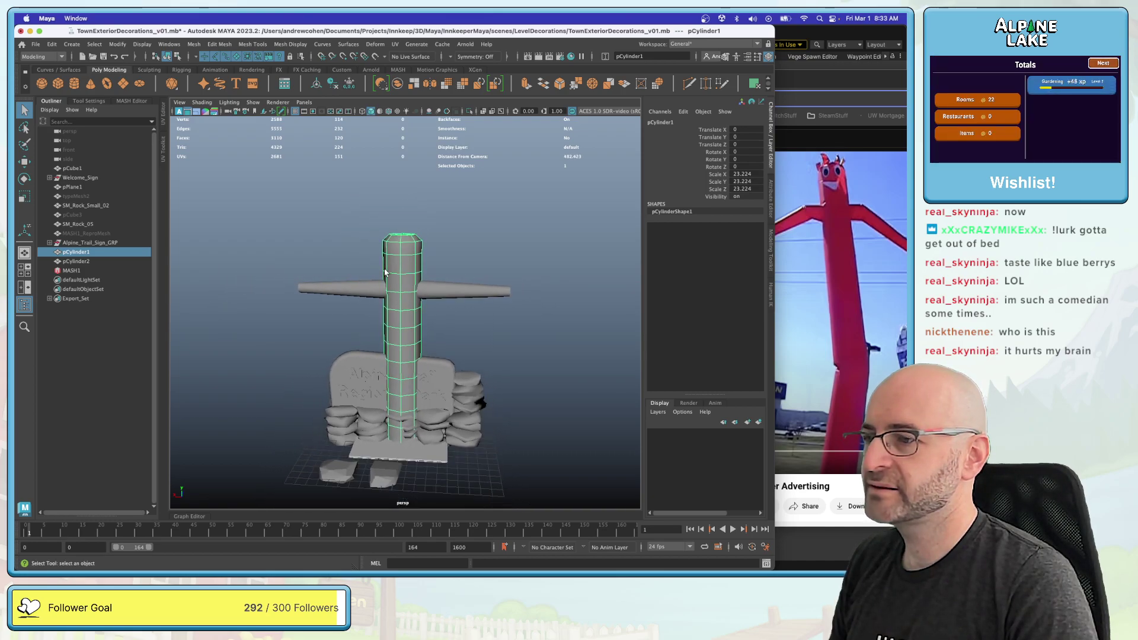
pyautogui.moveTo(435, 288); pyautogui.dragTo(434, 285)
pyautogui.press('space')
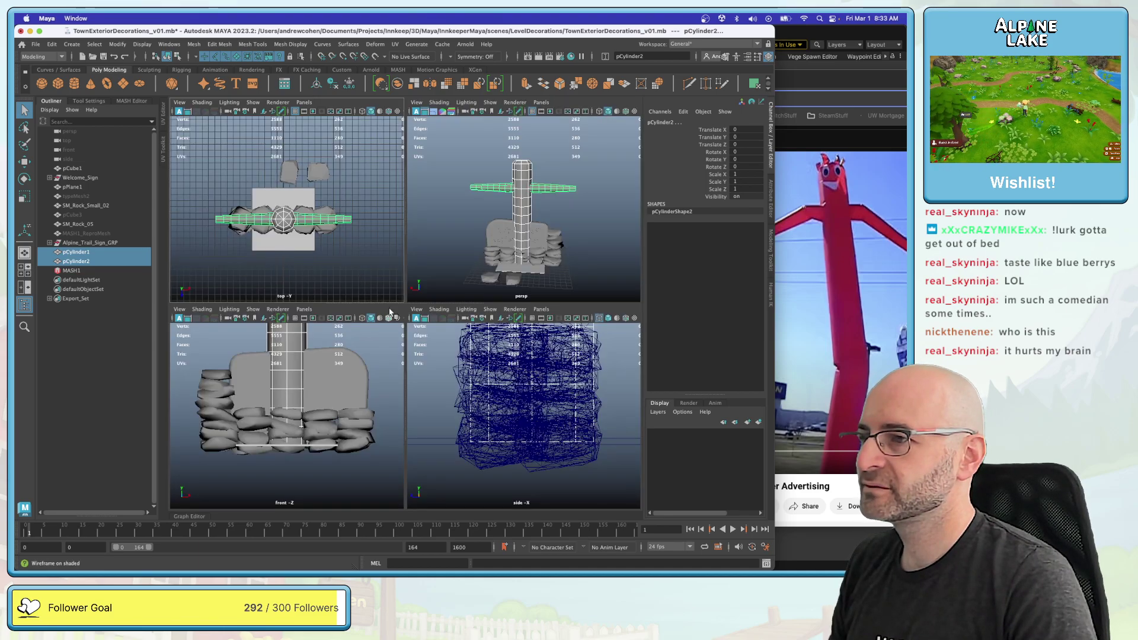
# Step: Delete the MASH network, Alpine_Trail_Sign_GRP with Export_Set, both rocks and typeMesh2
pyautogui.click(77, 272)
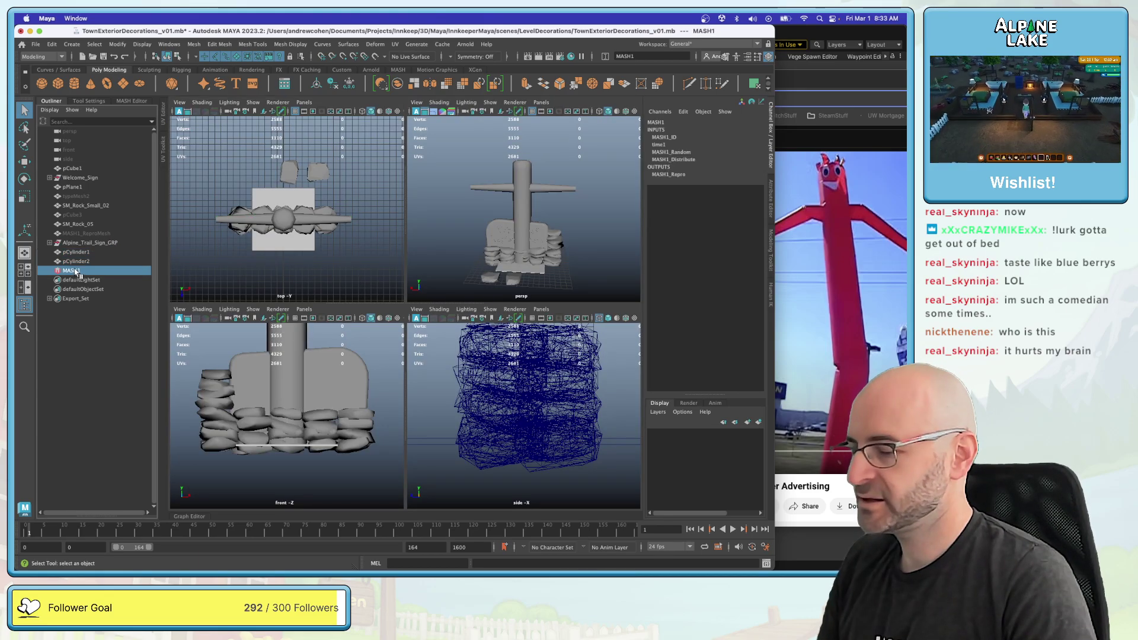
pyautogui.press('Delete')
pyautogui.click(81, 235)
pyautogui.press('Delete')
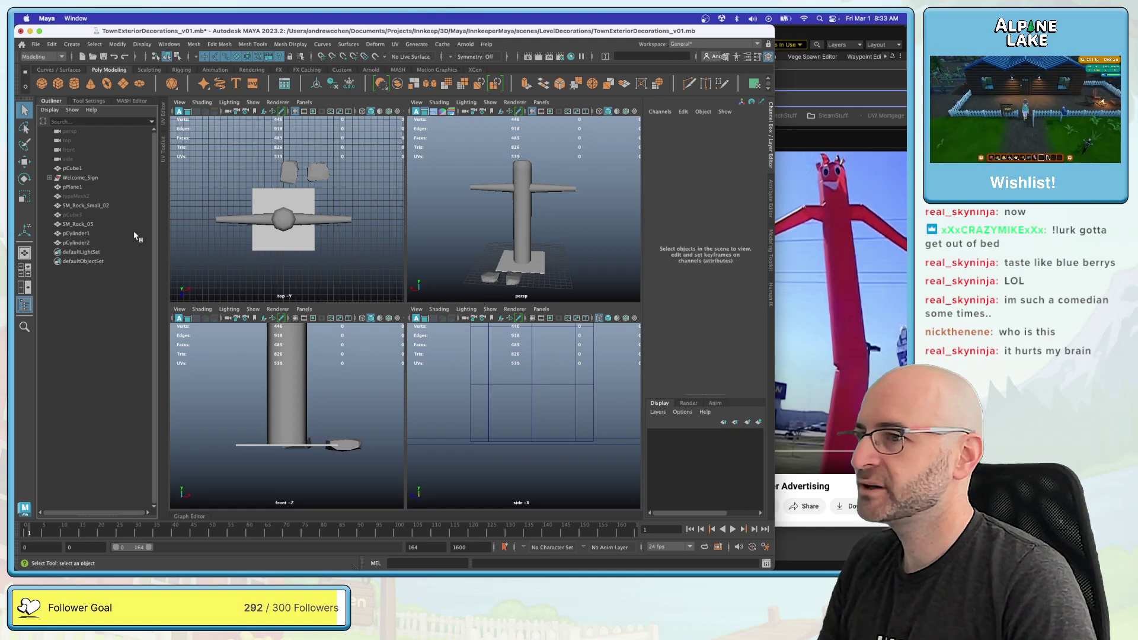
pyautogui.click(497, 278)
pyautogui.press('Delete')
pyautogui.click(512, 279)
pyautogui.press('Delete')
pyautogui.click(93, 197)
pyautogui.press('Delete')
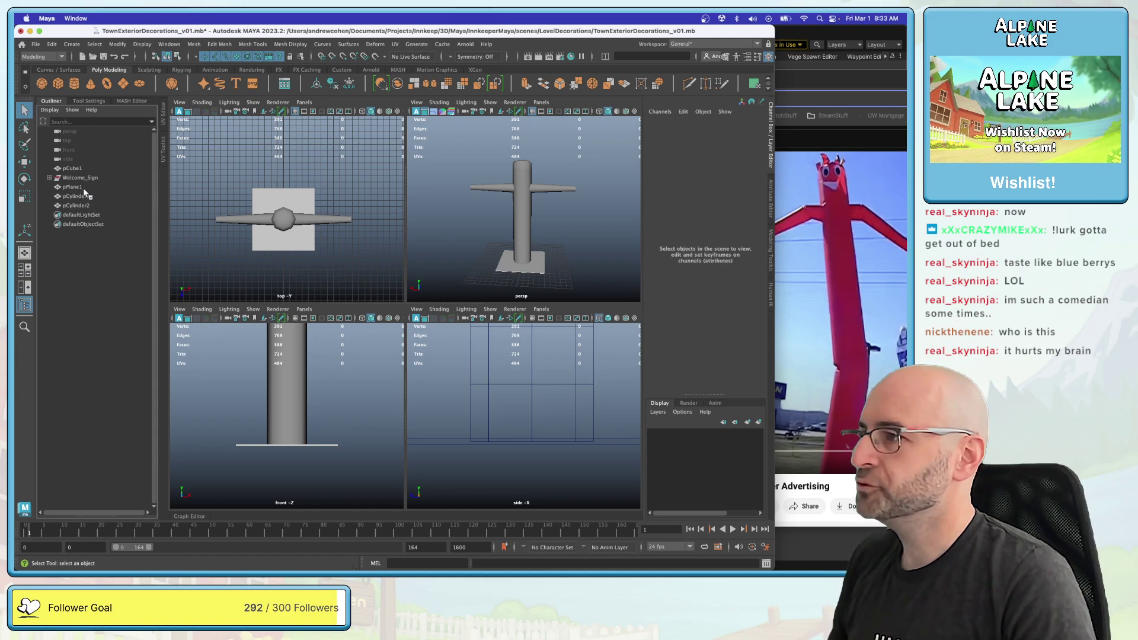
# Step: Delete the ground plane pPlane1 and the Welcome_Sign group
pyautogui.click(74, 187)
pyautogui.press('f')
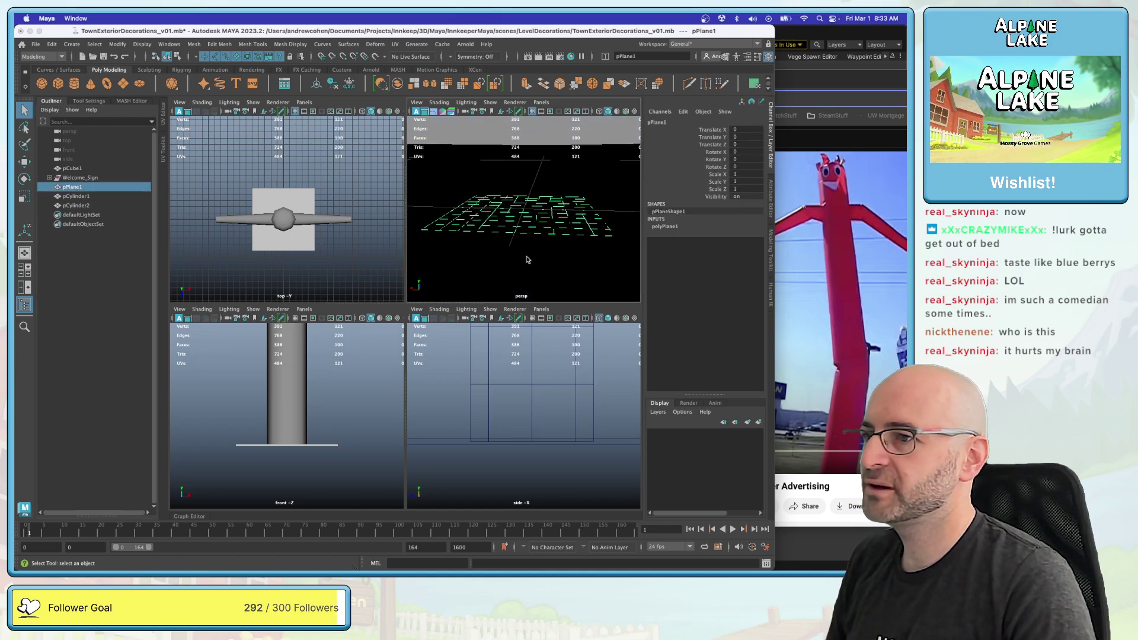
pyautogui.press('4')
pyautogui.press('Delete')
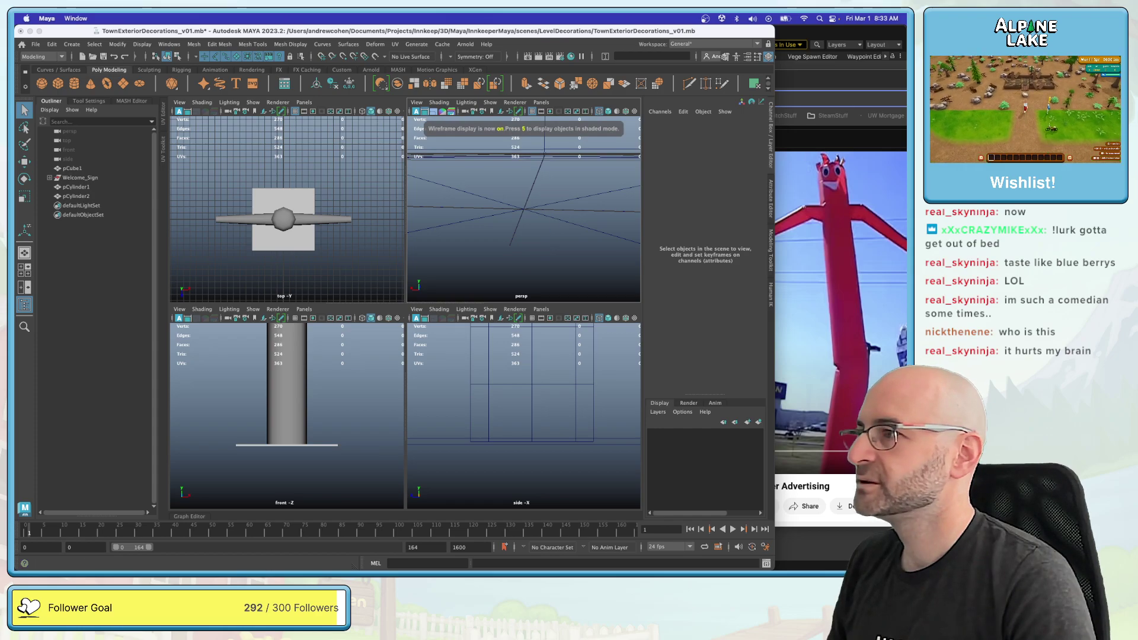
pyautogui.click(74, 187)
pyautogui.click(79, 178)
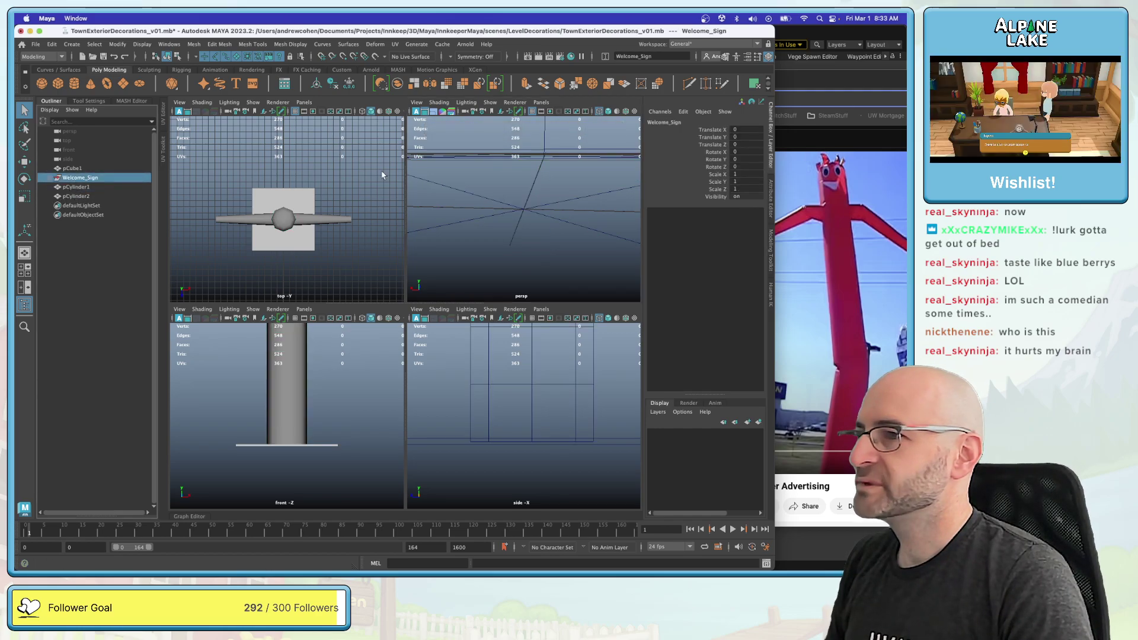
pyautogui.scroll(-3, 556, 197)
pyautogui.click(51, 178)
pyautogui.press('Delete')
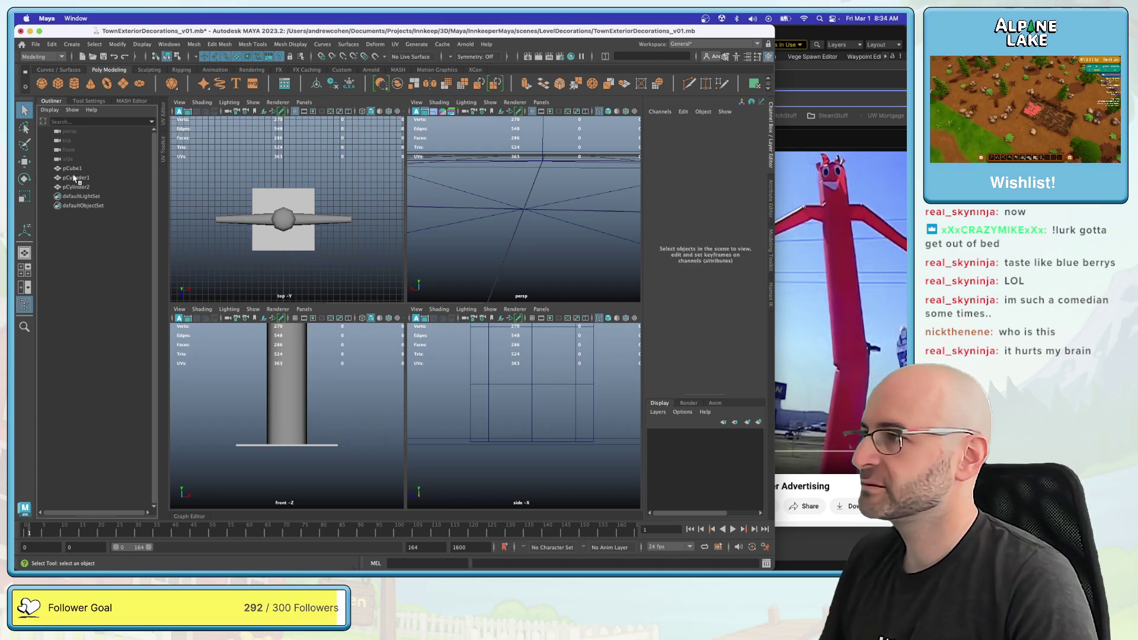
# Step: Save the scene and frame the two remaining cylinders in textured shaded display
pyautogui.click(89, 180)
pyautogui.press('super+s')
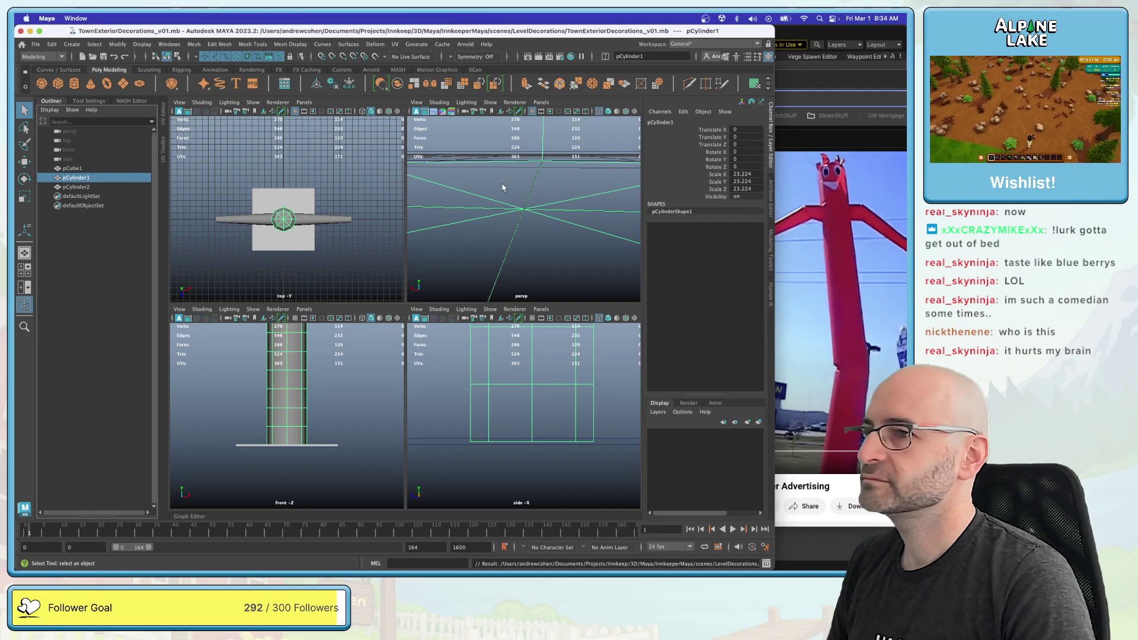
pyautogui.scroll(-5, 469, 178)
pyautogui.keyDown('alt'); pyautogui.moveTo(269, 206); pyautogui.dragTo(252, 206, button='right'); pyautogui.keyUp('alt')
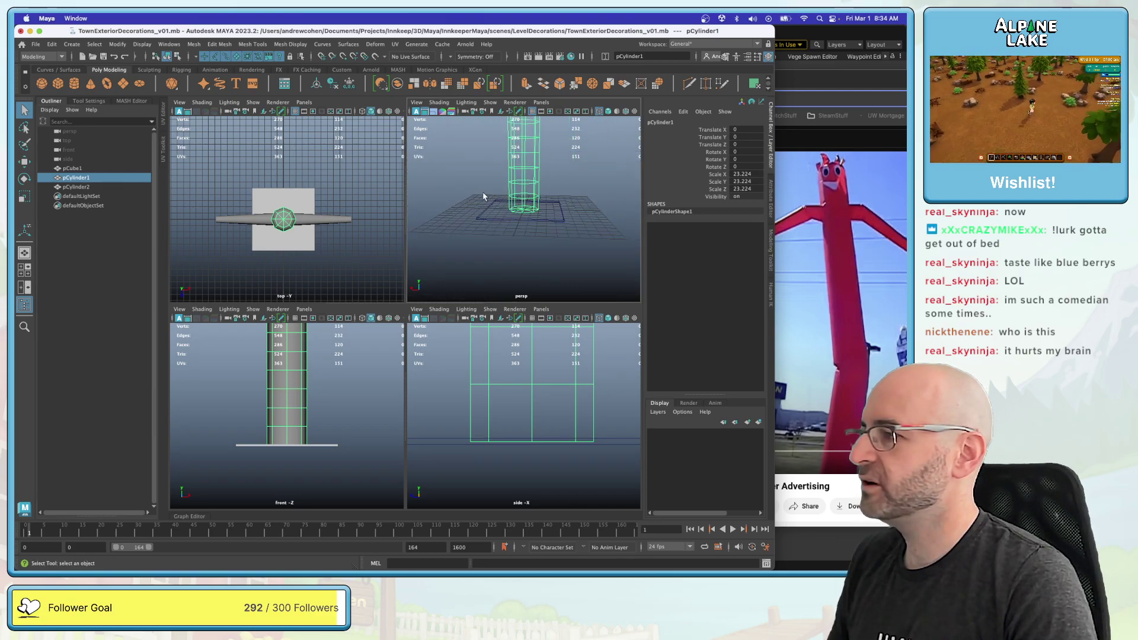
pyautogui.scroll(-10, 497, 190)
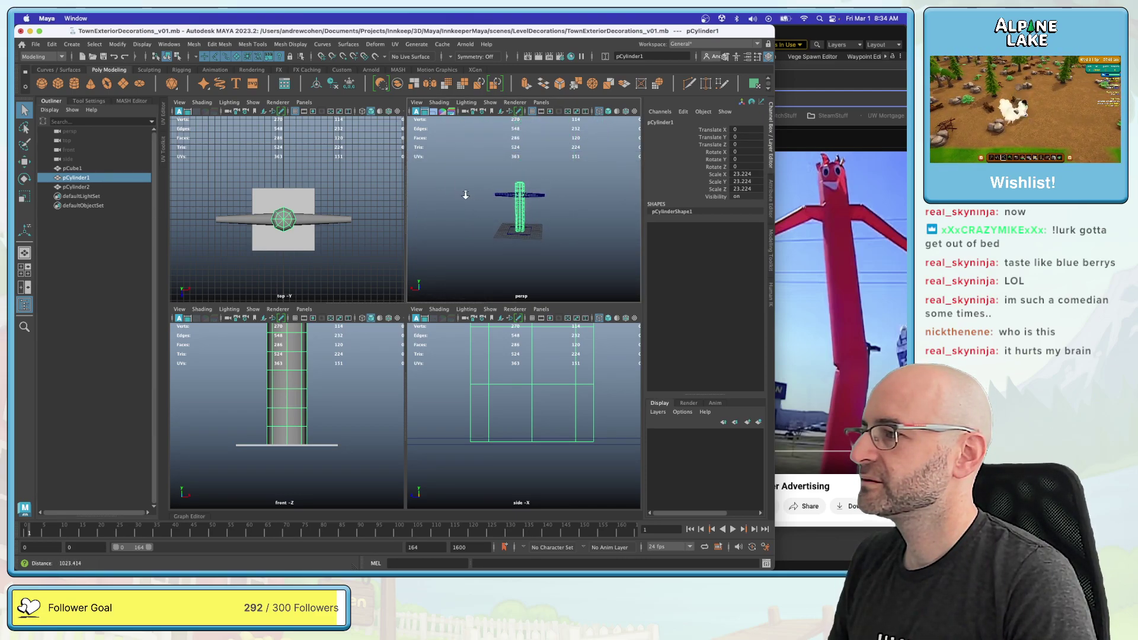
pyautogui.scroll(-3, 475, 178)
pyautogui.scroll(4, 475, 185)
pyautogui.keyDown('shift'); pyautogui.click(536, 198); pyautogui.keyUp('shift')
pyautogui.click(458, 184)
pyautogui.press('f')
pyautogui.press('6')
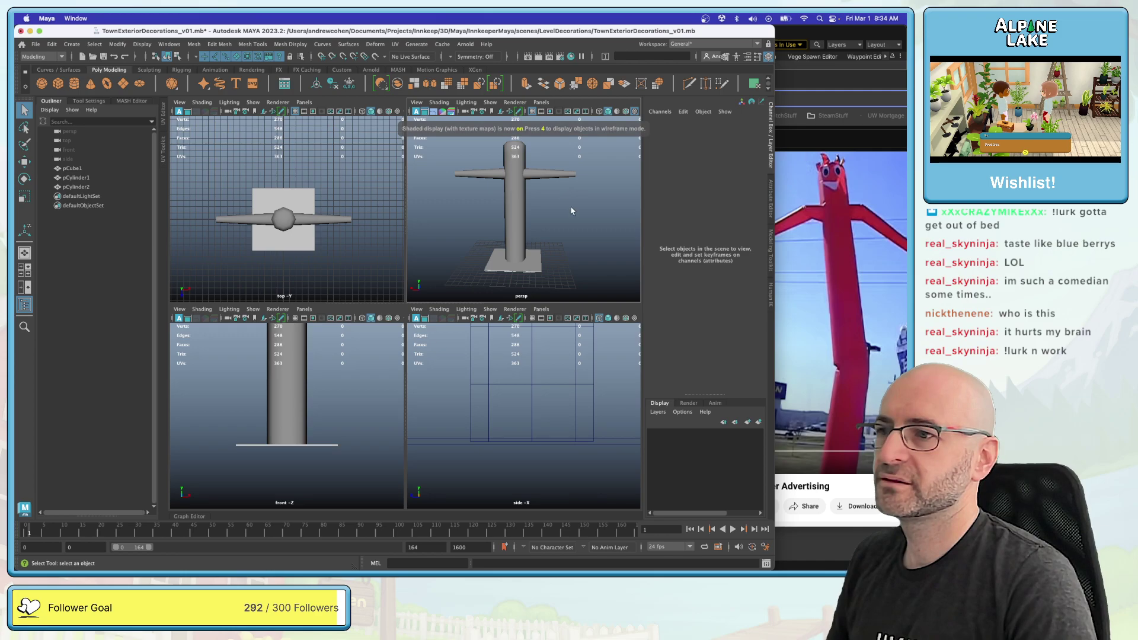
pyautogui.keyDown('alt'); pyautogui.moveTo(565, 209); pyautogui.dragTo(565, 229, button='middle'); pyautogui.keyUp('alt')
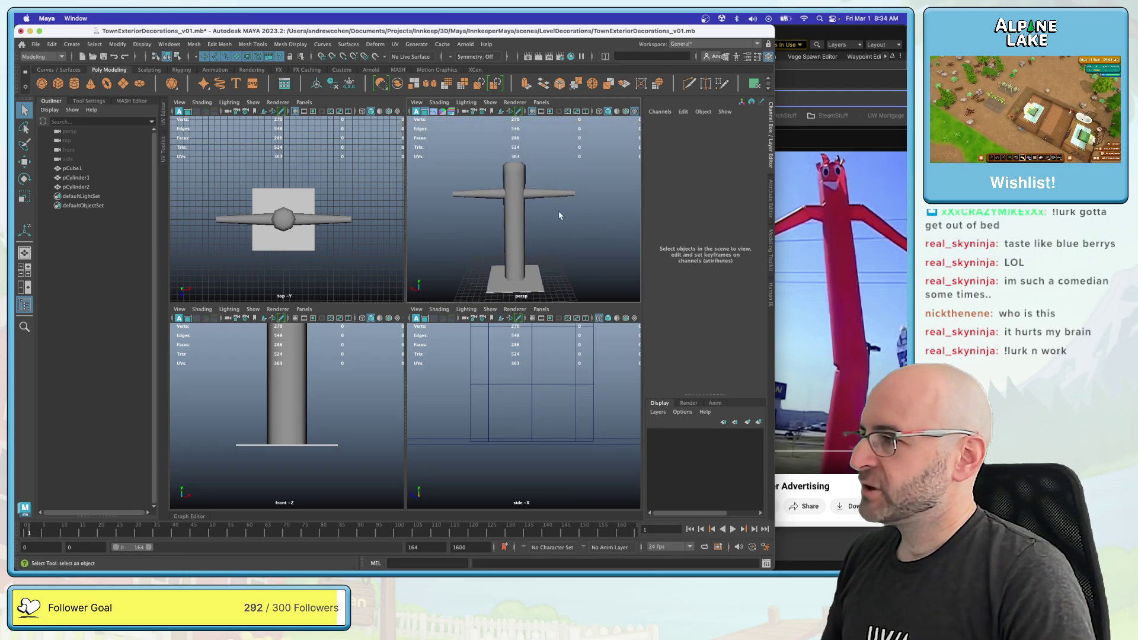
pyautogui.moveTo(551, 211); pyautogui.dragTo(473, 169)
pyautogui.click(476, 172)
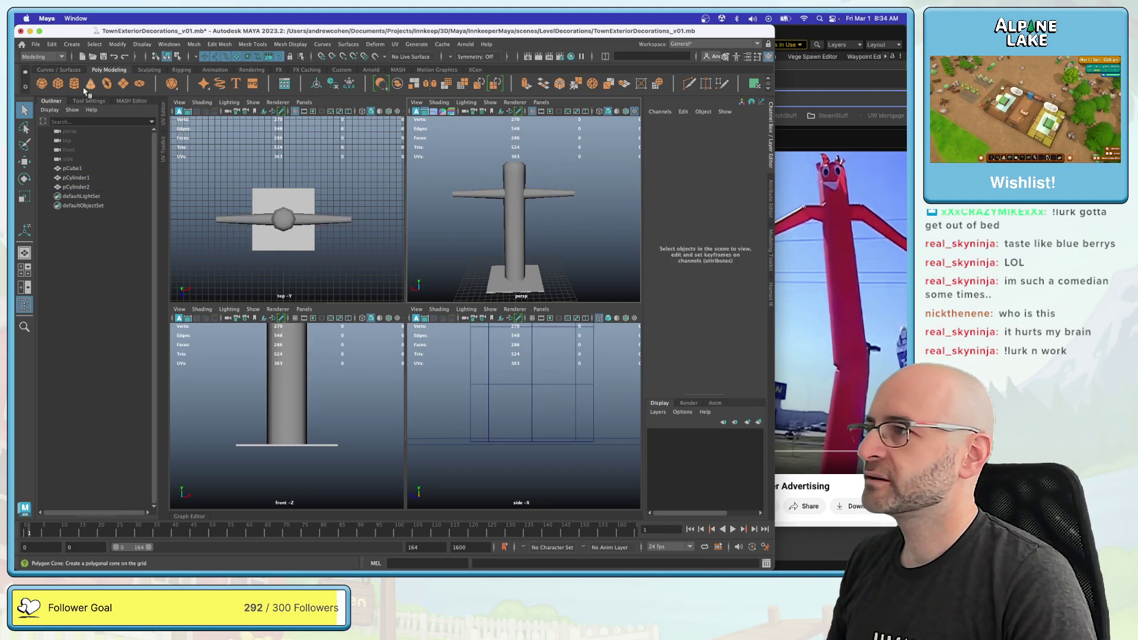
# Step: Create a polygon disc, place it at the tube's top front and rotate it to face forward
pyautogui.click(140, 83)
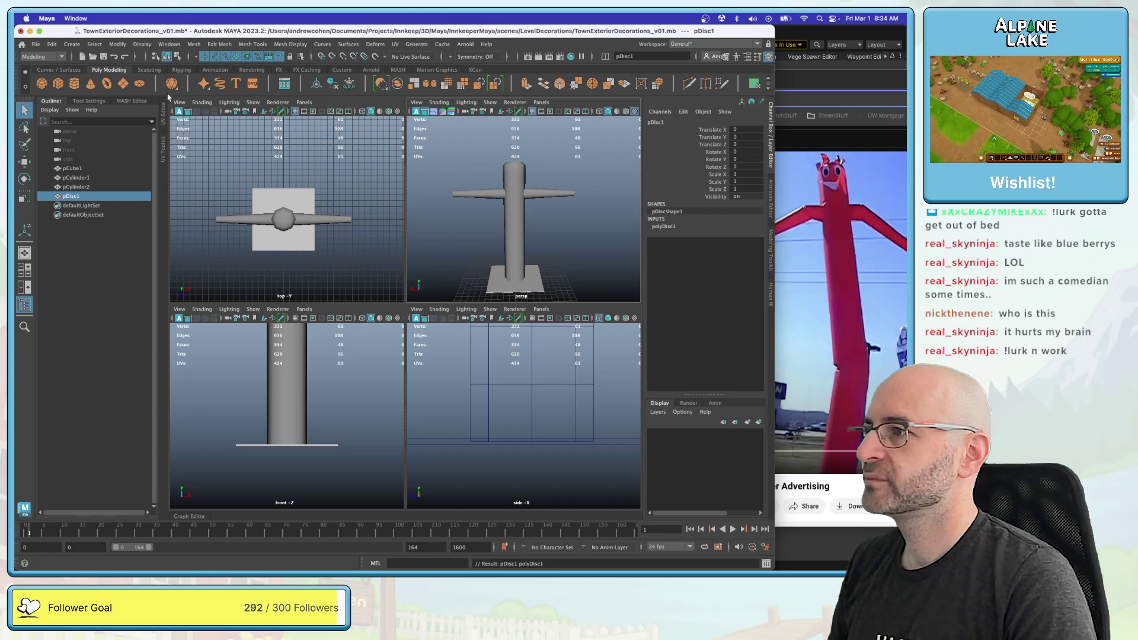
pyautogui.press('w')
pyautogui.moveTo(513, 237); pyautogui.dragTo(510, 128)
pyautogui.press('f')
pyautogui.keyDown('alt'); pyautogui.moveTo(509, 129); pyautogui.dragTo(547, 251); pyautogui.keyUp('alt')
pyautogui.scroll(-8, 438, 208)
pyautogui.keyDown('alt'); pyautogui.moveTo(548, 251); pyautogui.dragTo(563, 196); pyautogui.keyUp('alt')
pyautogui.scroll(-5, 563, 196)
pyautogui.press('e')
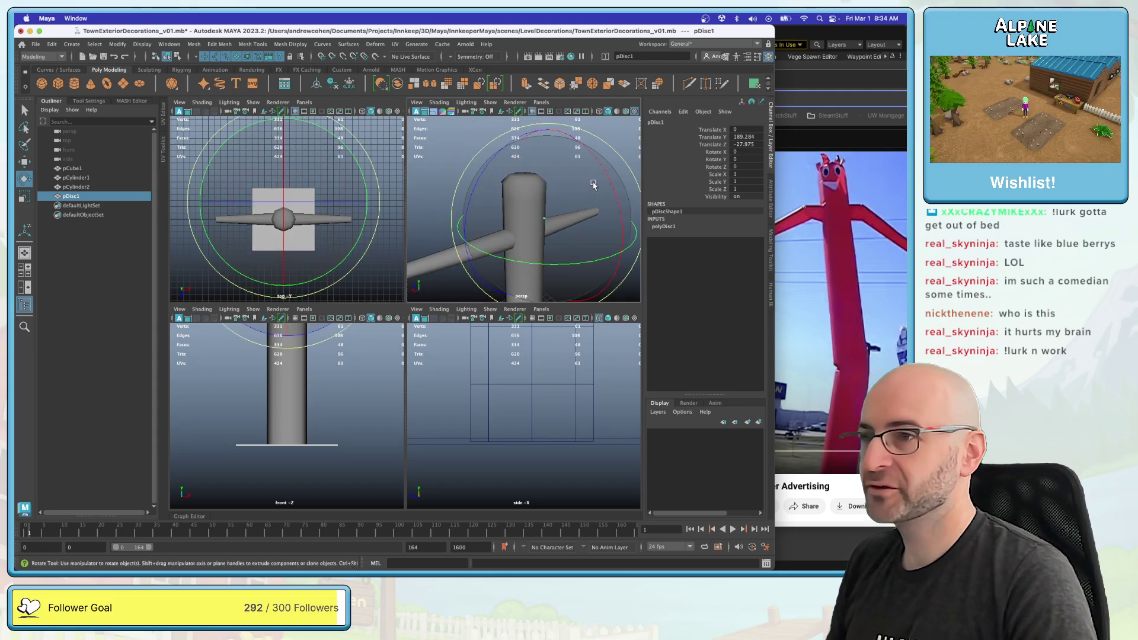
pyautogui.moveTo(601, 168); pyautogui.dragTo(599, 222)
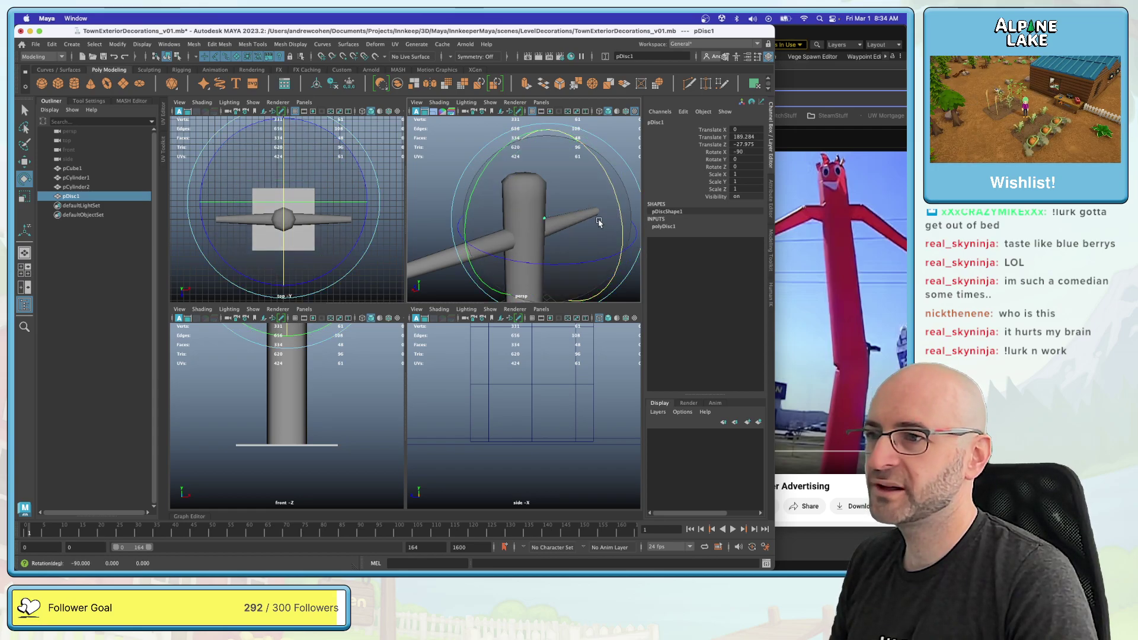
# Step: Set the disc's Subdivisions to 2
pyautogui.click(663, 226)
pyautogui.moveTo(582, 212)
pyautogui.keyDown('alt'); pyautogui.mouseDown()
pyautogui.moveTo(539, 204)
pyautogui.moveTo(581, 214)
pyautogui.mouseUp(); pyautogui.keyUp('alt')
pyautogui.press('r')
pyautogui.click(734, 247)
pyautogui.write('2')
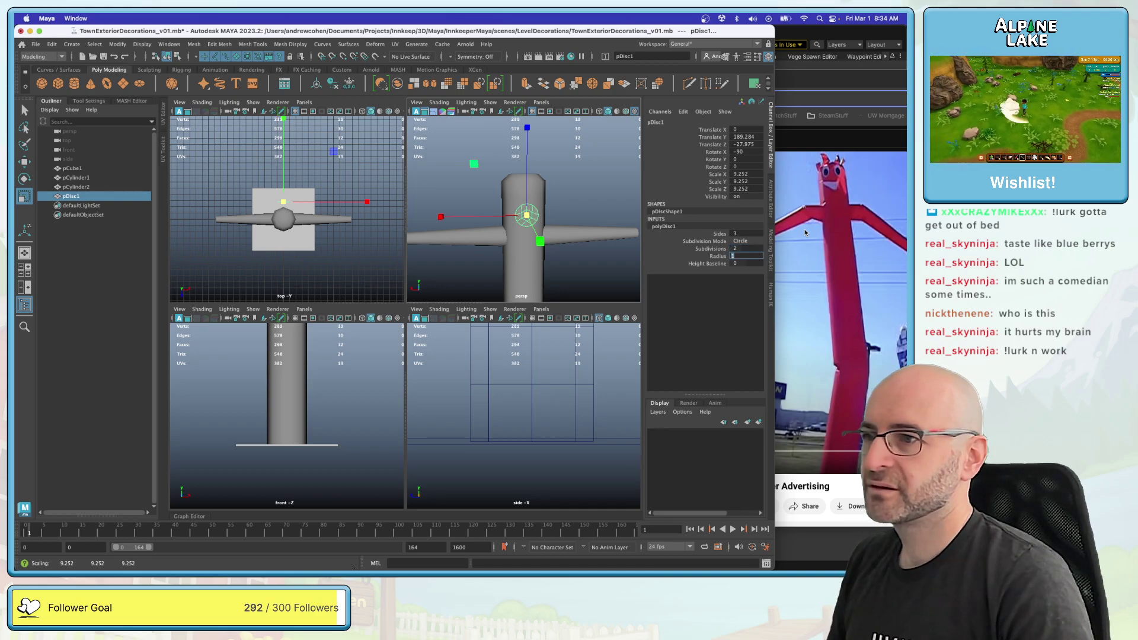
pyautogui.click(613, 215)
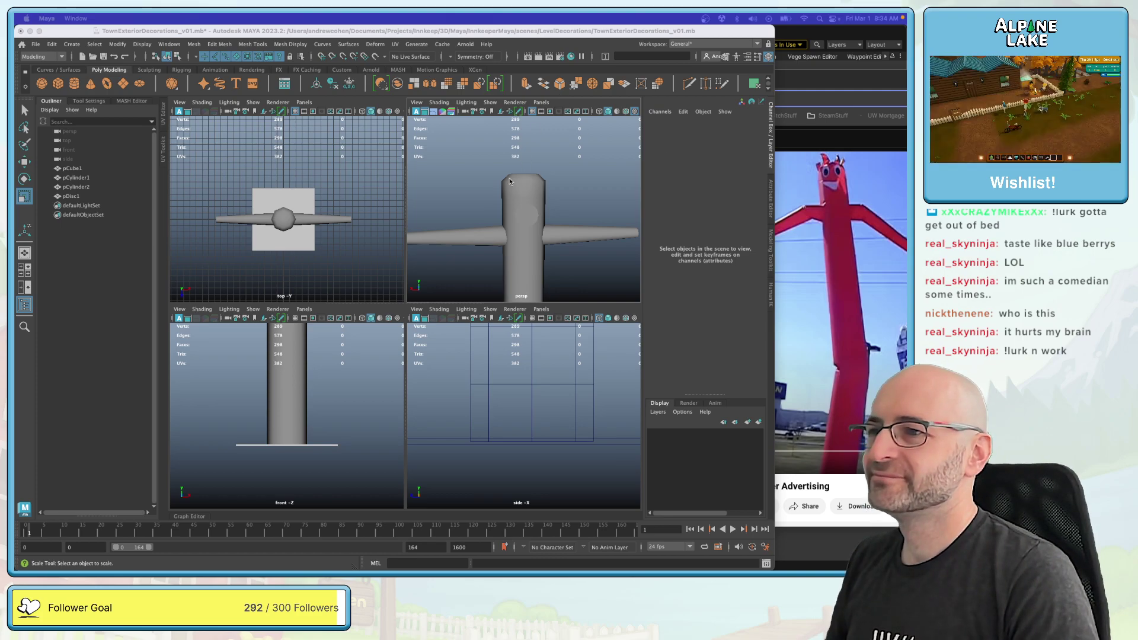
# Step: Duplicate a smaller copy pDisc2 and nudge it just in front of pDisc1
pyautogui.scroll(2, 511, 183)
pyautogui.click(527, 215)
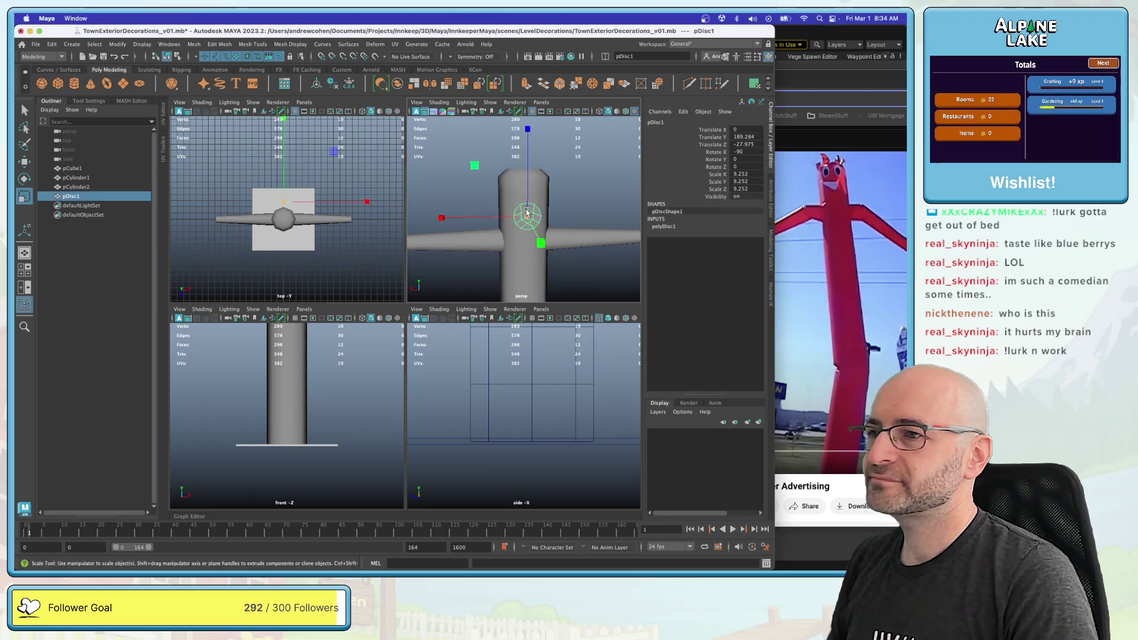
pyautogui.moveTo(531, 211)
pyautogui.keyDown('shift'); pyautogui.mouseDown()
pyautogui.moveTo(551, 213)
pyautogui.moveTo(488, 243)
pyautogui.moveTo(502, 230)
pyautogui.mouseUp(); pyautogui.keyUp('shift')
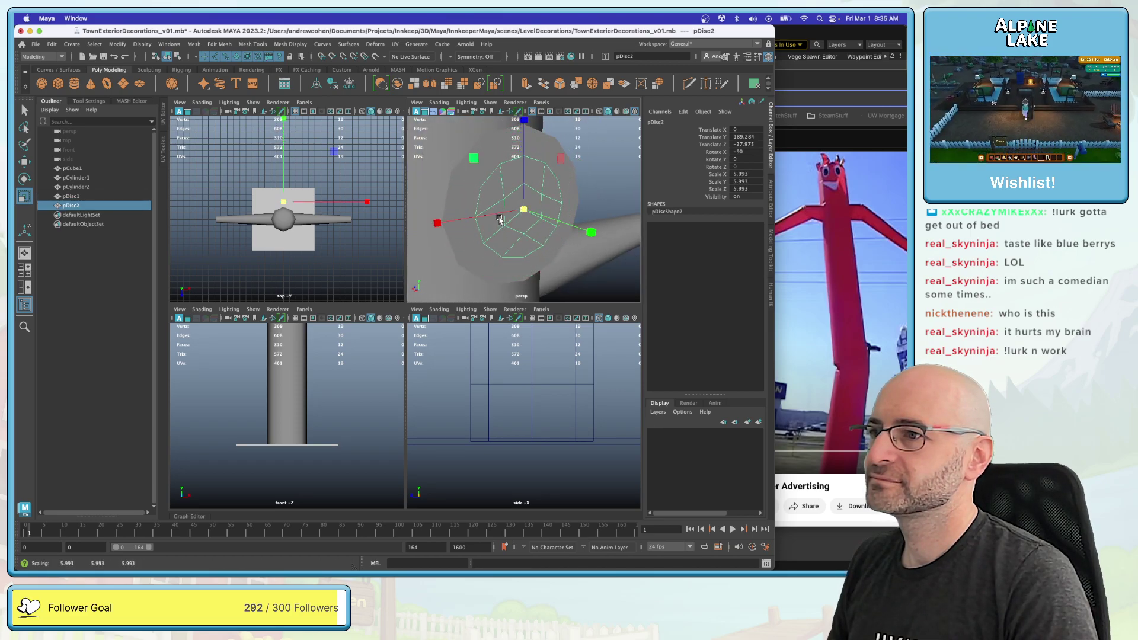
pyautogui.press('w')
pyautogui.click(544, 218)
pyautogui.press('super+z')
pyautogui.moveTo(502, 203); pyautogui.dragTo(539, 188)
pyautogui.scroll(-5, 558, 190)
pyautogui.press('q')
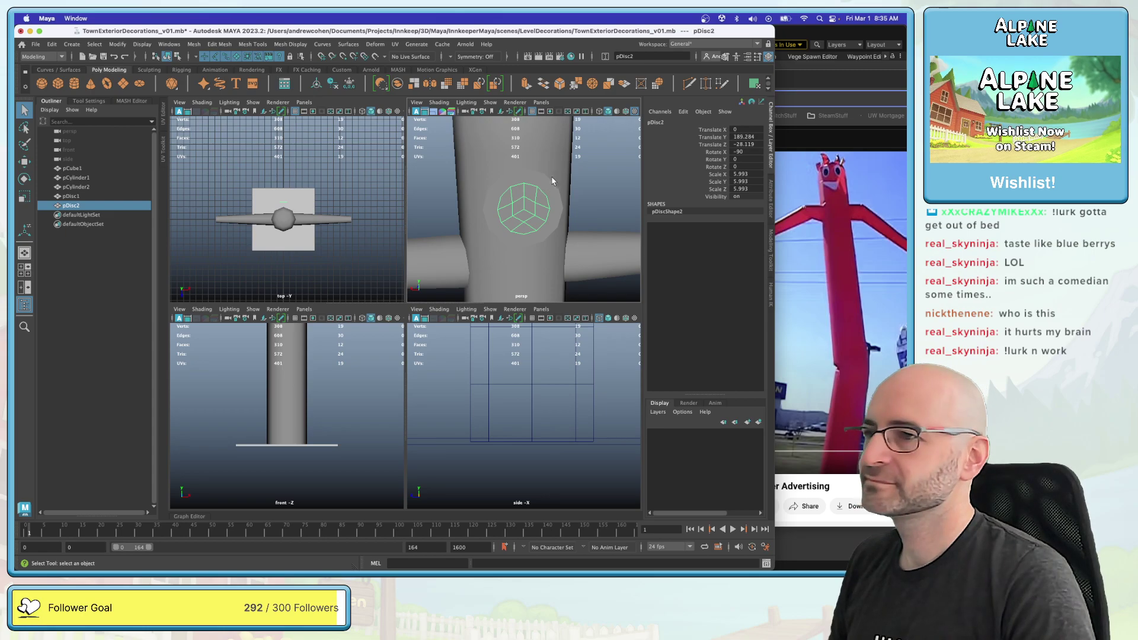
# Step: Select both discs together with both cylinders
pyautogui.click(550, 186)
pyautogui.keyDown('shift'); pyautogui.click(538, 200); pyautogui.keyUp('shift')
pyautogui.scroll(-5, 540, 182)
pyautogui.scroll(-5, 540, 182)
pyautogui.press('w')
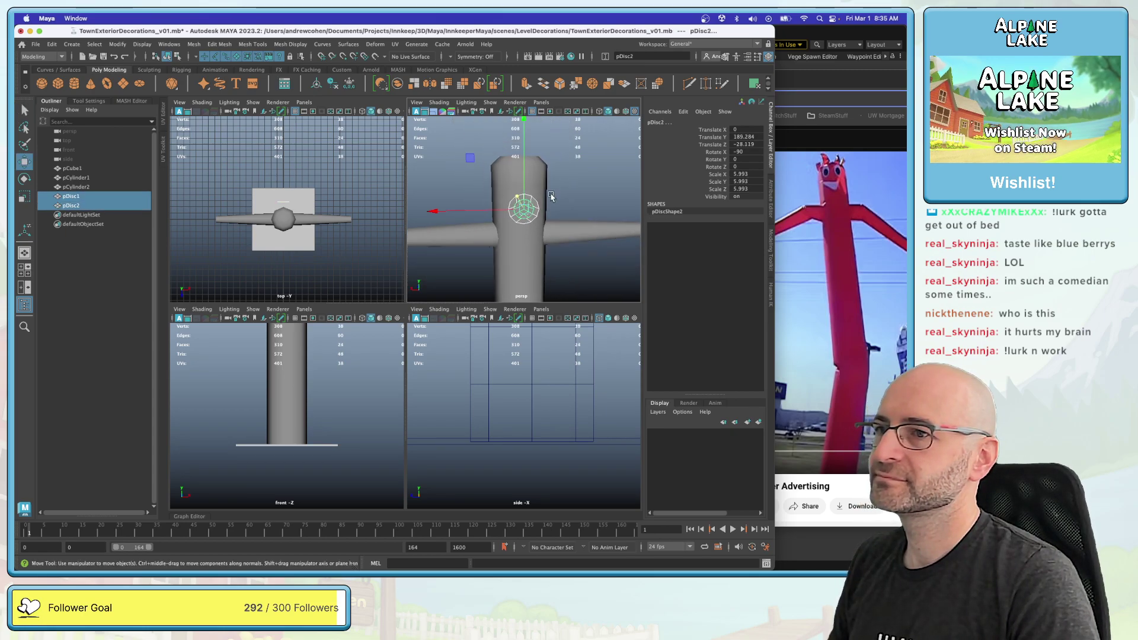
pyautogui.press('e')
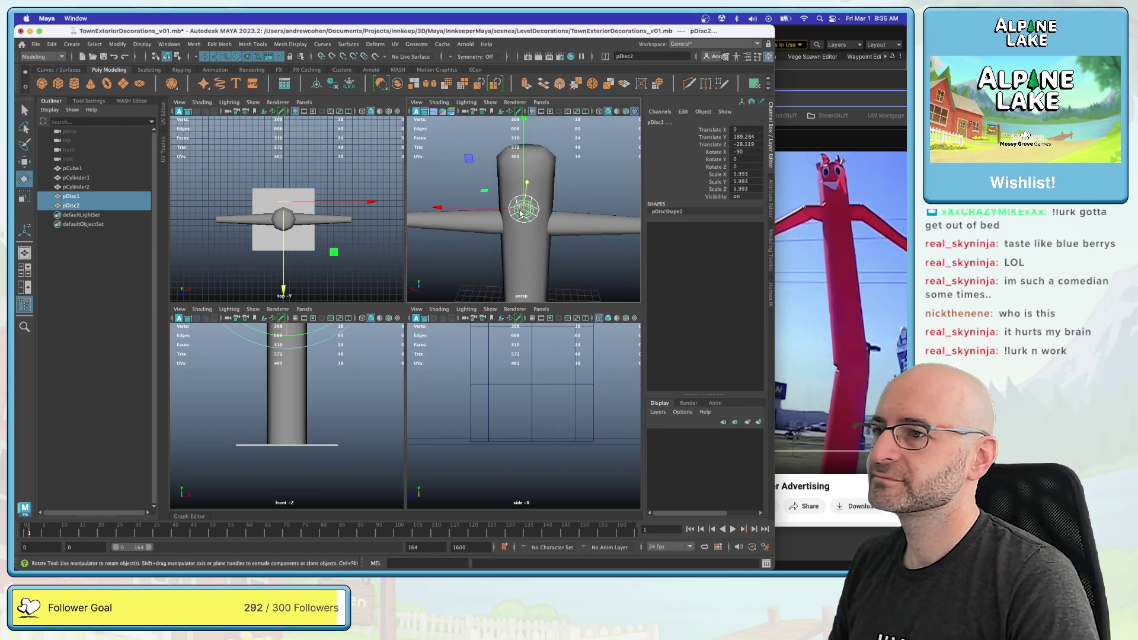
pyautogui.press('q')
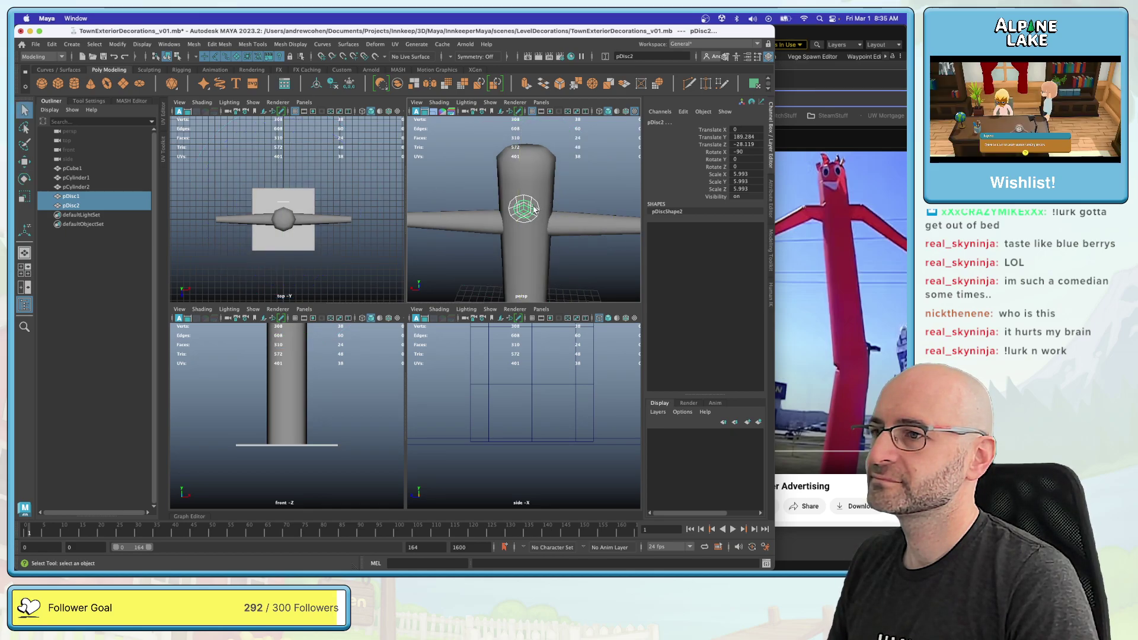
pyautogui.keyDown('shift'); pyautogui.moveTo(544, 193); pyautogui.dragTo(563, 222); pyautogui.keyUp('shift')
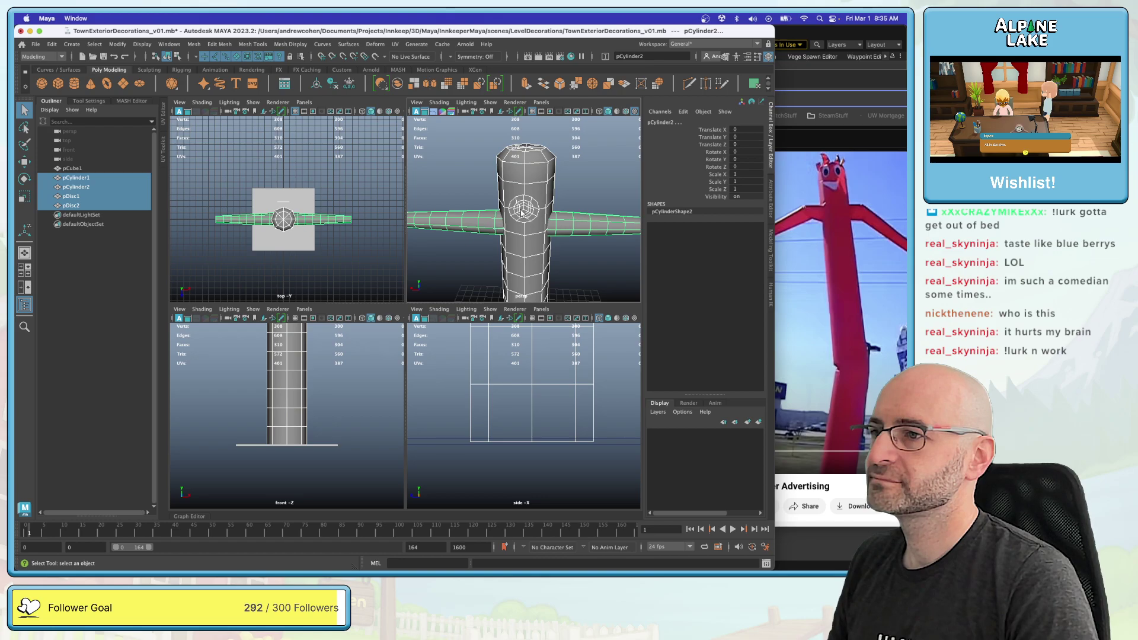
# Step: Assign the existing lambert33 material to the discs and cylinders
pyautogui.moveTo(523, 212); pyautogui.dragTo(522, 264, button='right')
pyautogui.moveTo(521, 468)
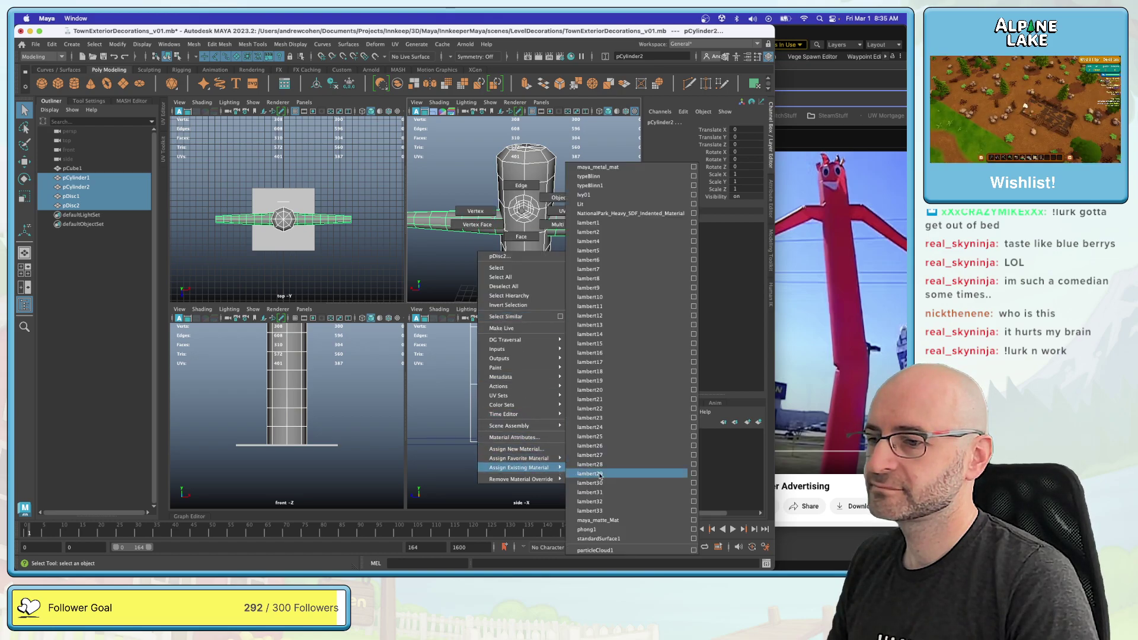
pyautogui.click(601, 511)
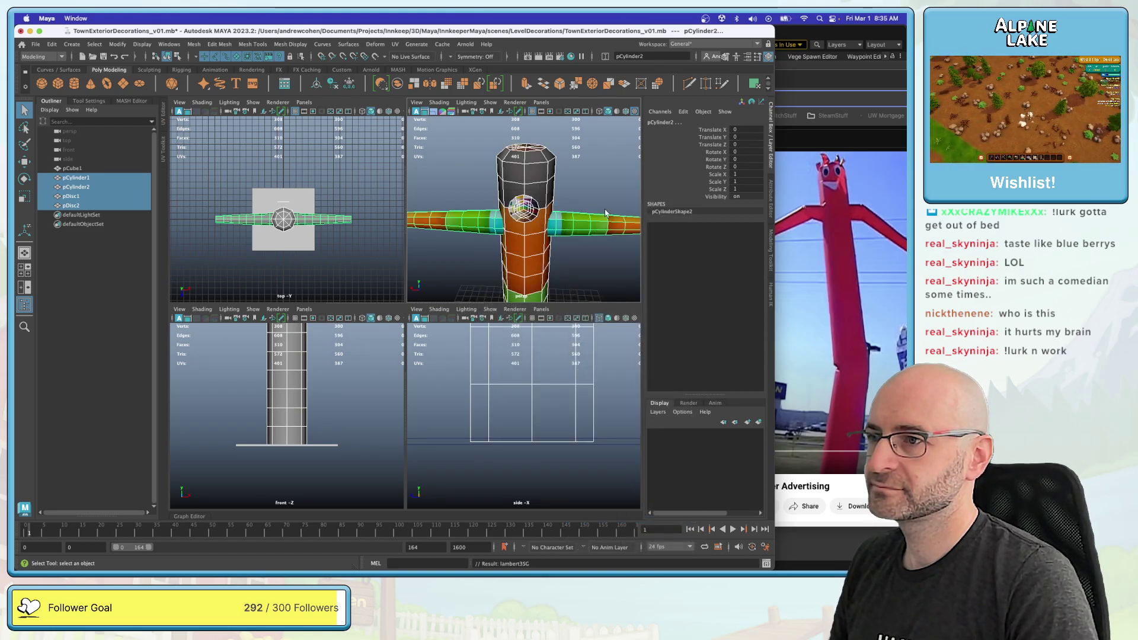
pyautogui.click(594, 176)
pyautogui.scroll(-5, 594, 175)
pyautogui.moveTo(453, 178); pyautogui.dragTo(567, 252)
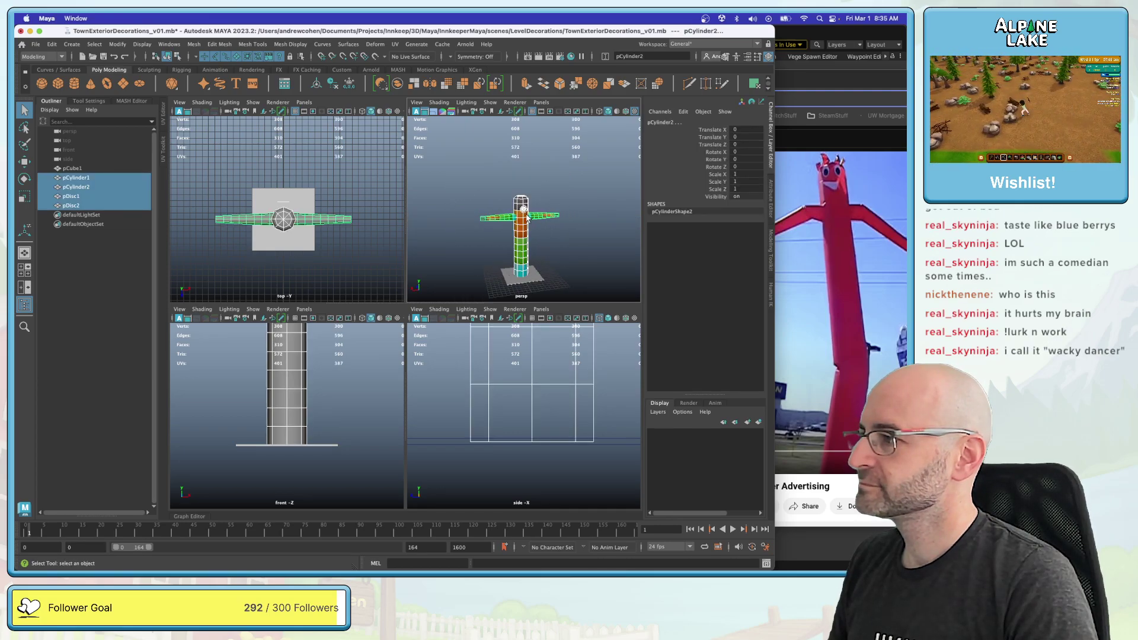
pyautogui.scroll(8, 523, 209)
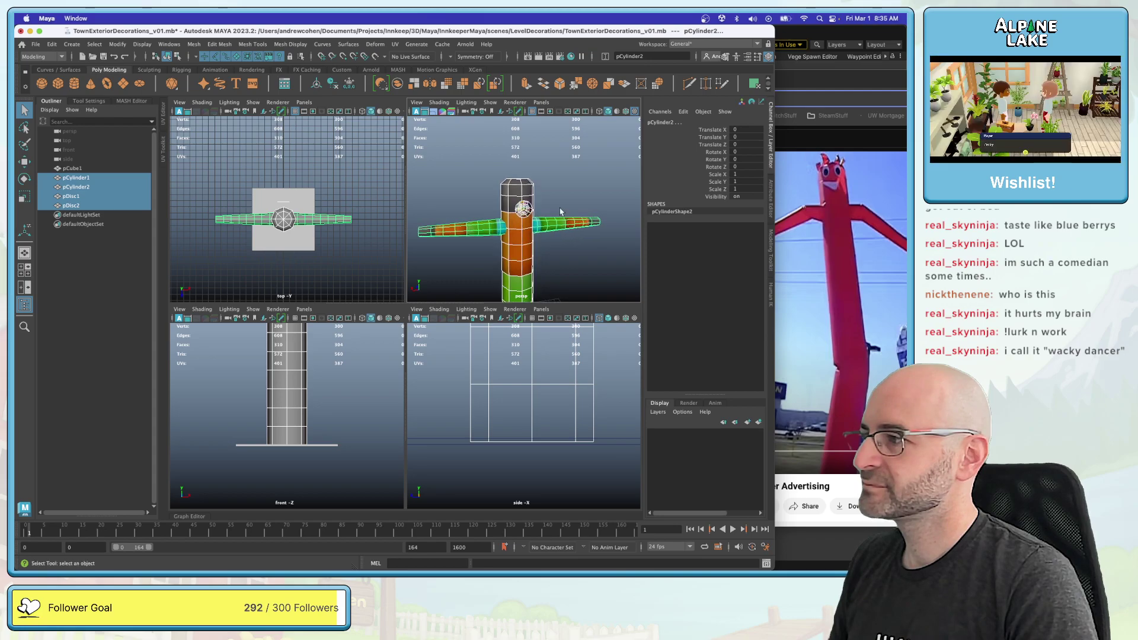
# Step: In the UV Editor, shrink the first eye disc's UV shell onto a light swatch top right
pyautogui.click(530, 201)
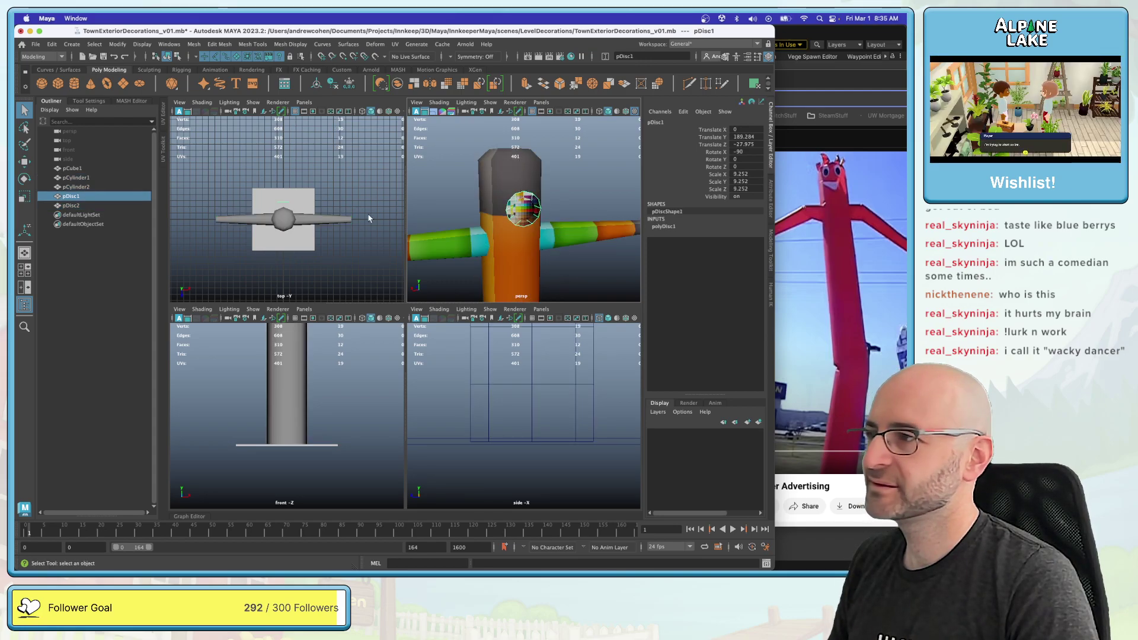
pyautogui.click(163, 119)
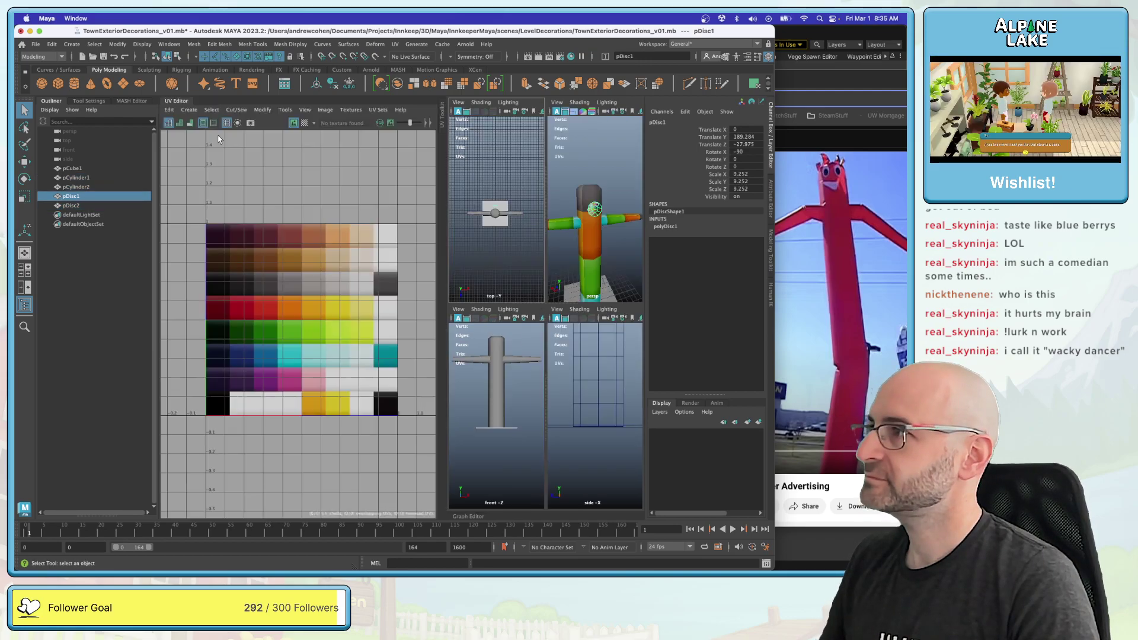
pyautogui.keyDown('alt'); pyautogui.moveTo(311, 234); pyautogui.dragTo(203, 192, button='right'); pyautogui.keyUp('alt')
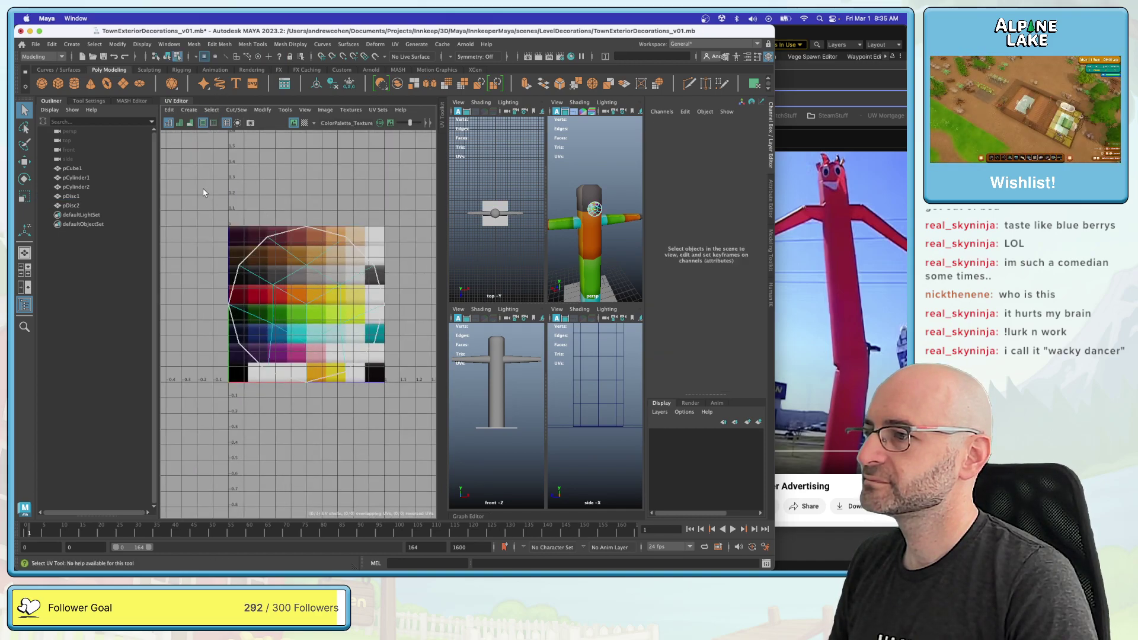
pyautogui.click(304, 303)
pyautogui.press('r')
pyautogui.moveTo(303, 303); pyautogui.dragTo(241, 337)
pyautogui.moveTo(306, 307); pyautogui.dragTo(234, 356)
pyautogui.press('w')
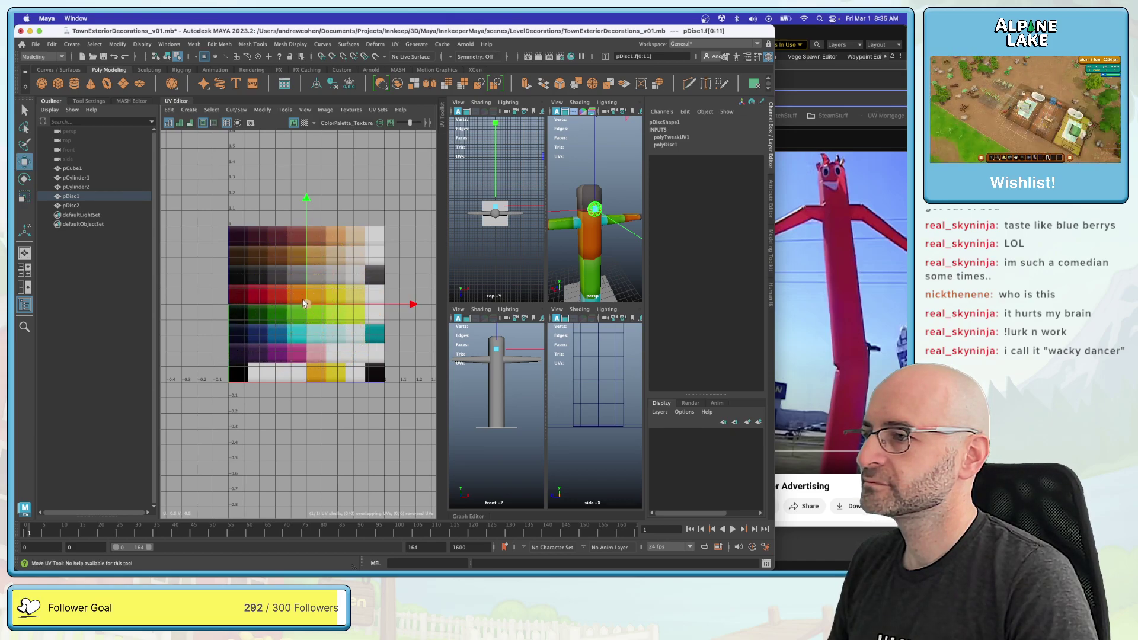
pyautogui.moveTo(308, 304); pyautogui.dragTo(365, 269)
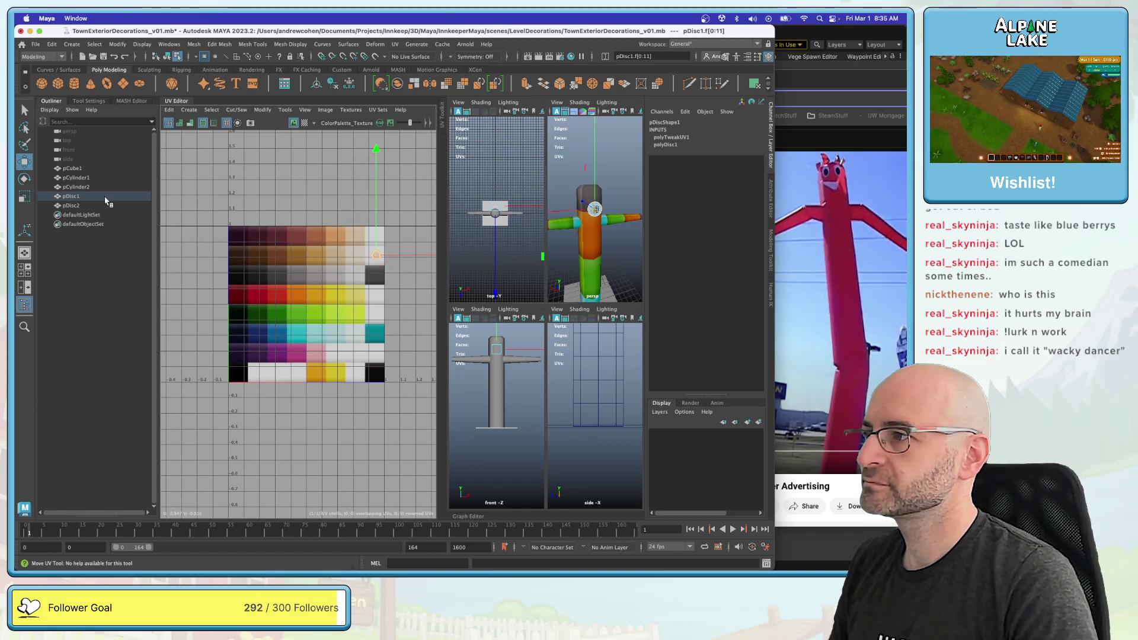
# Step: Shrink the second eye disc's UV shell to a tiny patch
pyautogui.click(130, 207)
pyautogui.moveTo(287, 272); pyautogui.dragTo(268, 259, button='right')
pyautogui.click(300, 279)
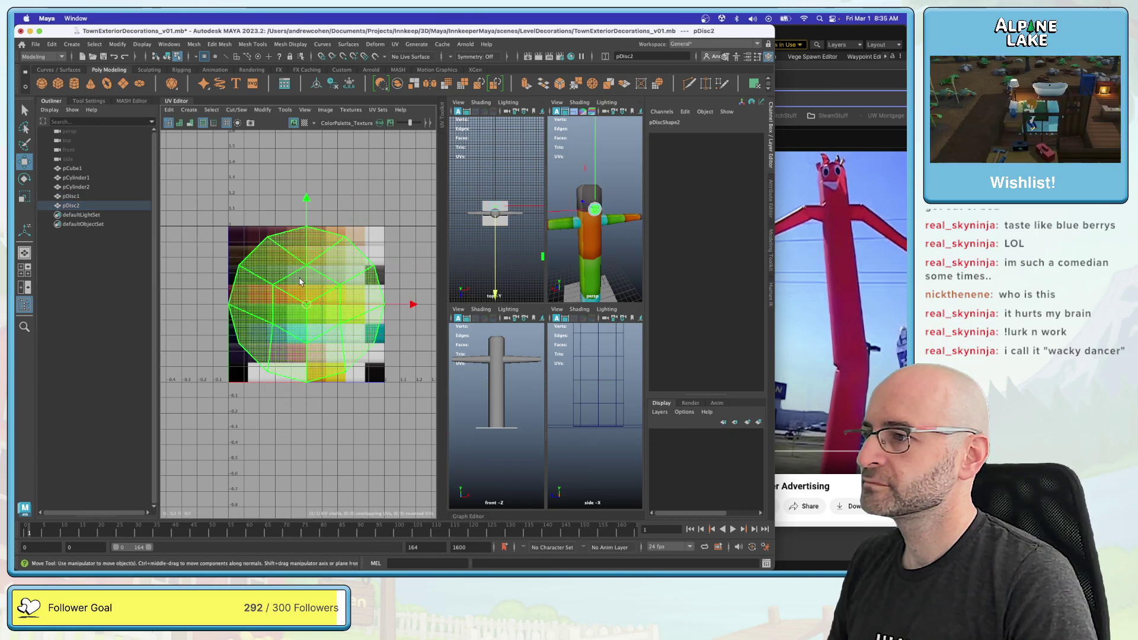
pyautogui.press('r')
pyautogui.moveTo(307, 304); pyautogui.dragTo(239, 276)
pyautogui.press('w')
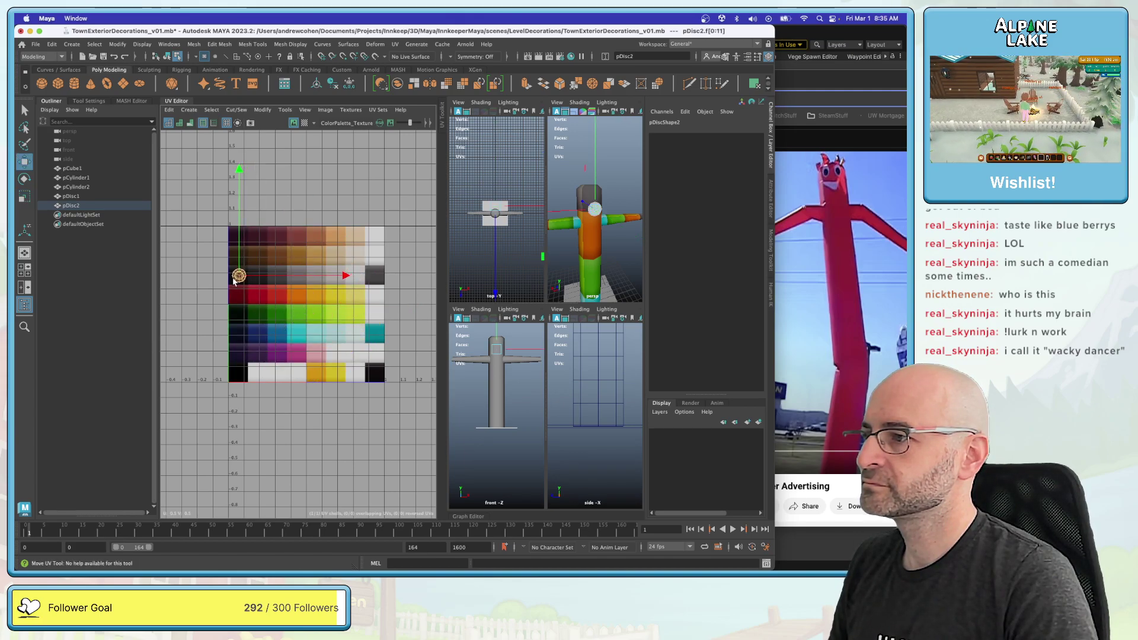
pyautogui.press('r')
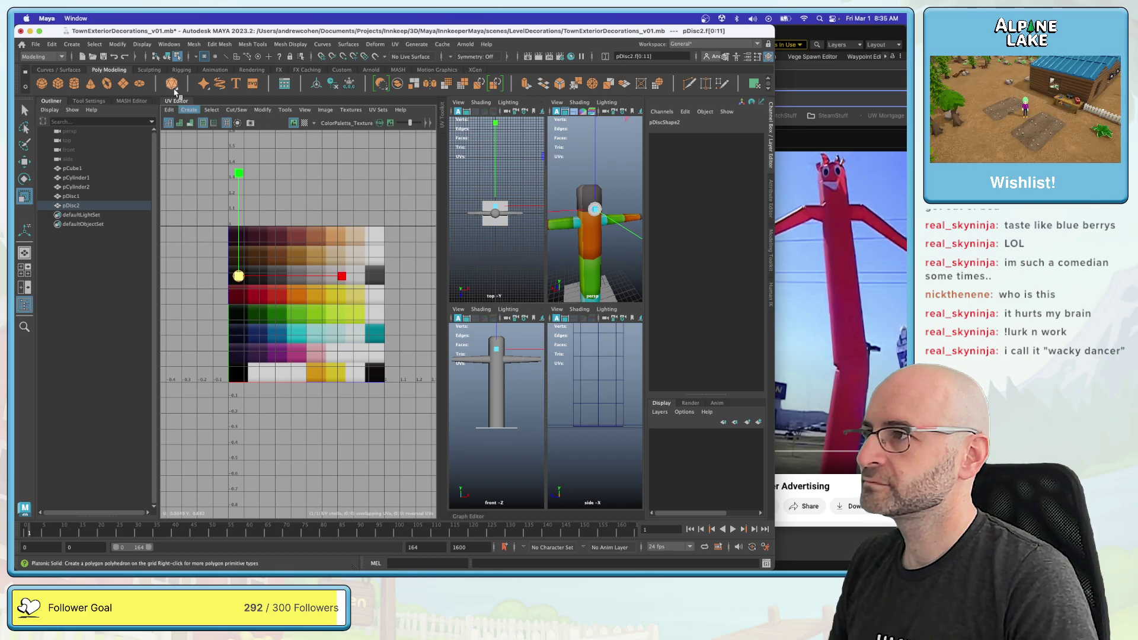
# Step: Shrink the body and arms face UVs and move them onto the red swatch
pyautogui.click(167, 57)
pyautogui.press('q')
pyautogui.click(583, 233)
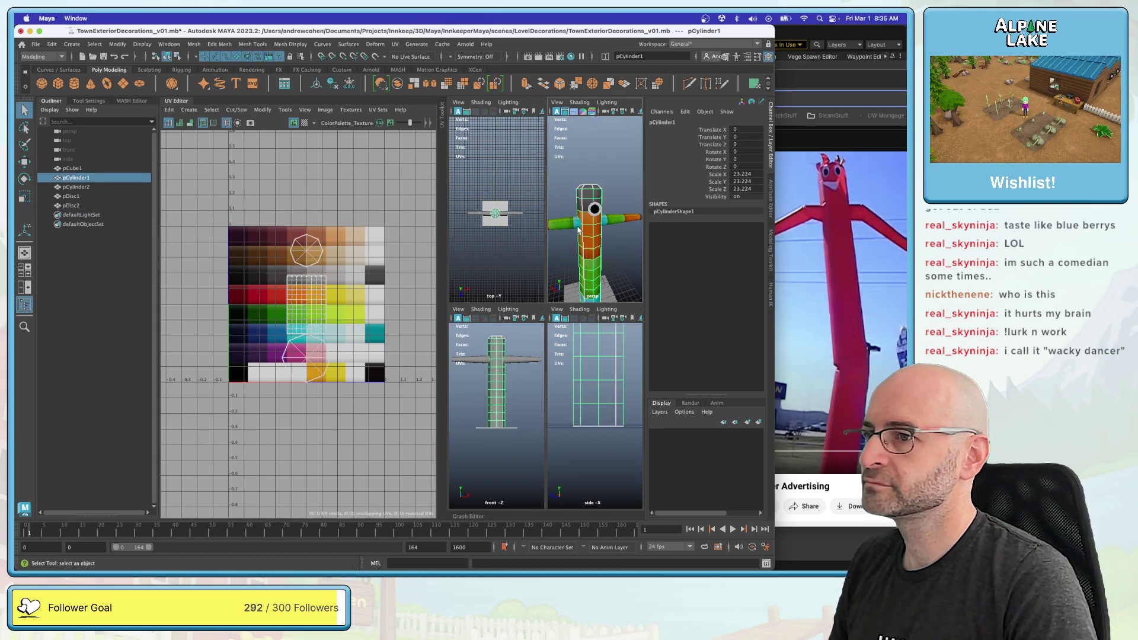
pyautogui.keyDown('shift'); pyautogui.click(604, 223); pyautogui.keyUp('shift')
pyautogui.moveTo(323, 350); pyautogui.dragTo(325, 379, button='right')
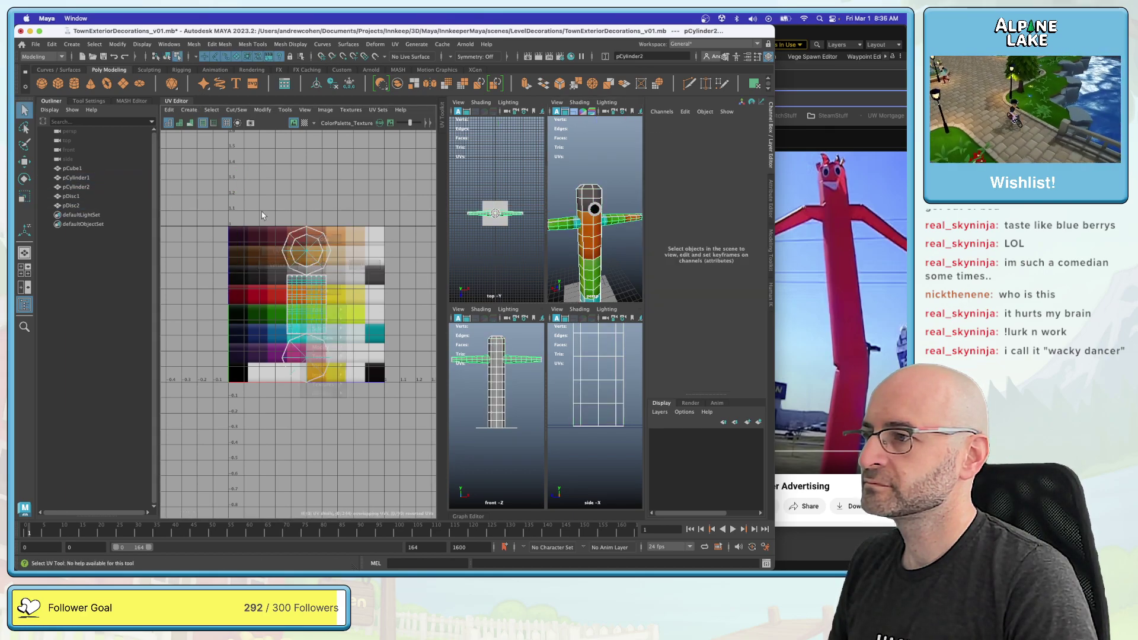
pyautogui.press('r')
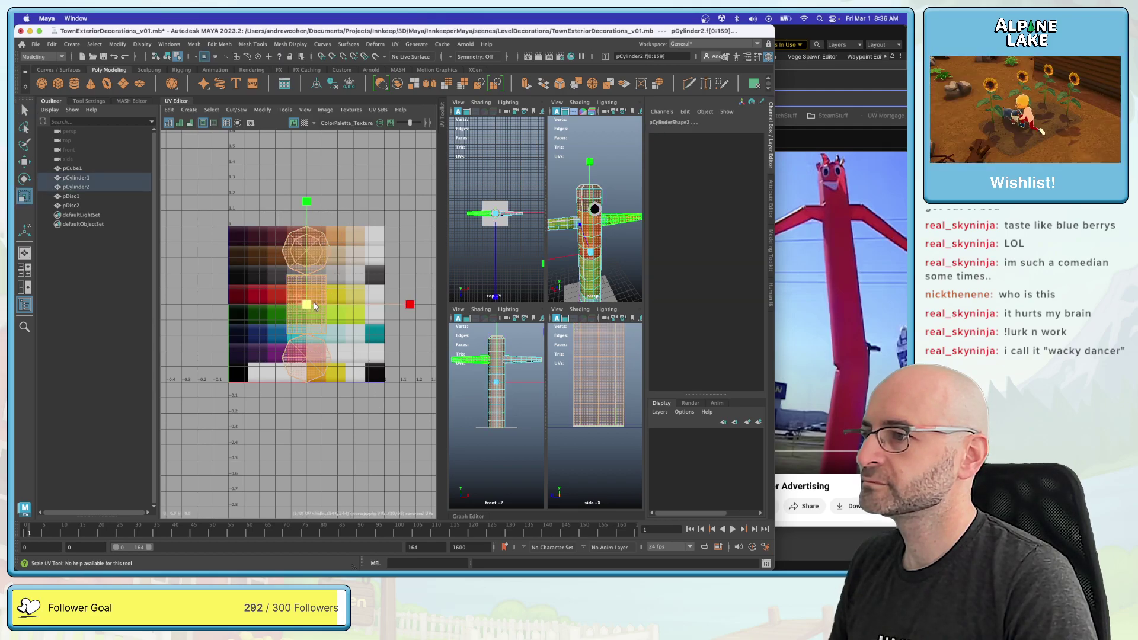
pyautogui.moveTo(307, 306); pyautogui.dragTo(278, 296)
pyautogui.press('w')
pyautogui.press('r')
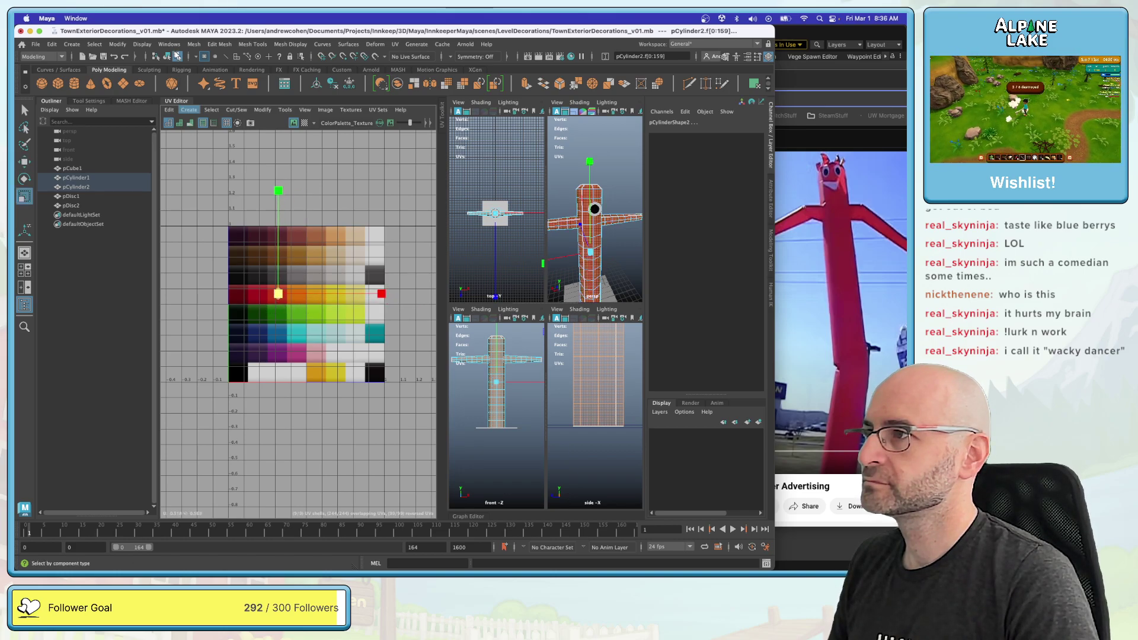
pyautogui.click(168, 58)
# Step: Combine the two eye discs into one object and delete its history
pyautogui.press('q')
pyautogui.click(474, 149)
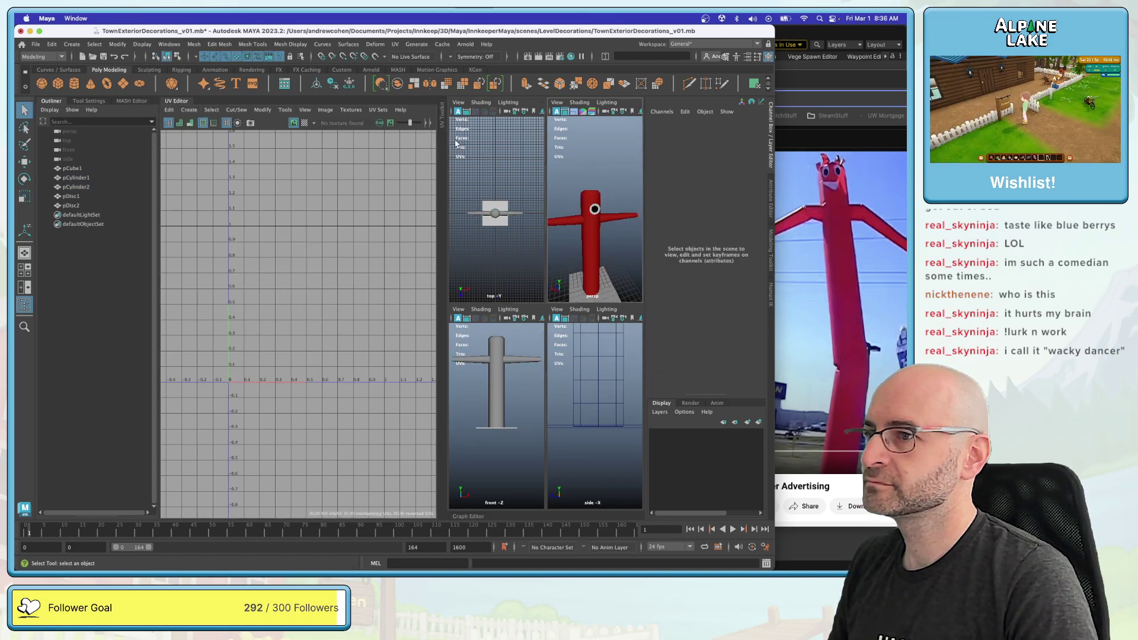
pyautogui.click(176, 101)
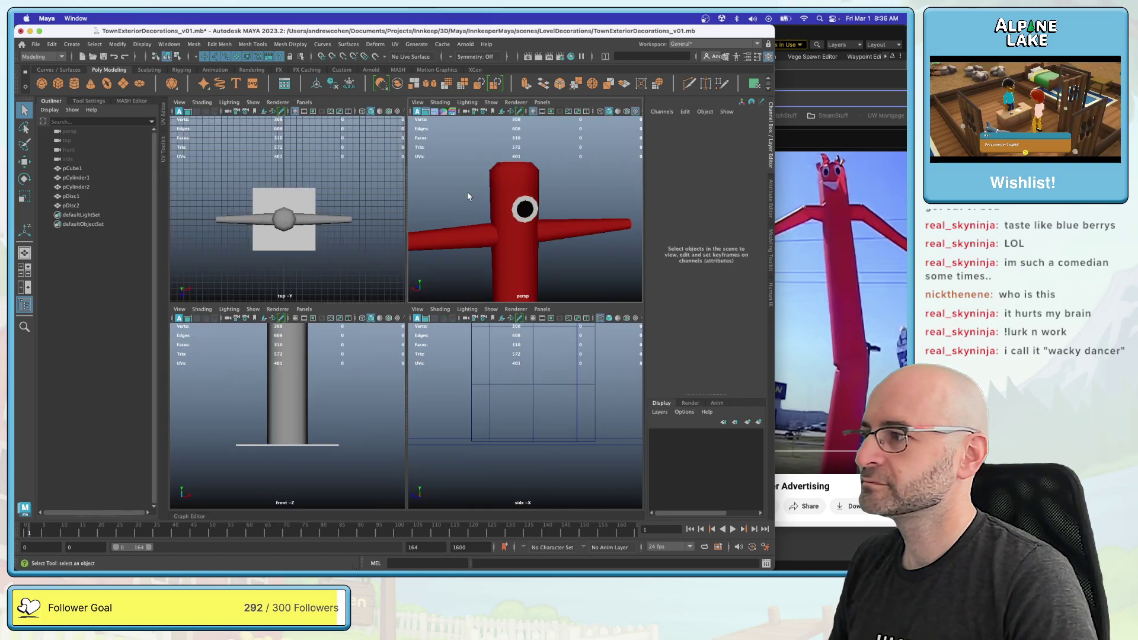
pyautogui.keyDown('alt'); pyautogui.moveTo(470, 195); pyautogui.dragTo(479, 200); pyautogui.keyUp('alt')
pyautogui.click(526, 201)
pyautogui.keyDown('shift'); pyautogui.click(525, 209); pyautogui.keyUp('shift')
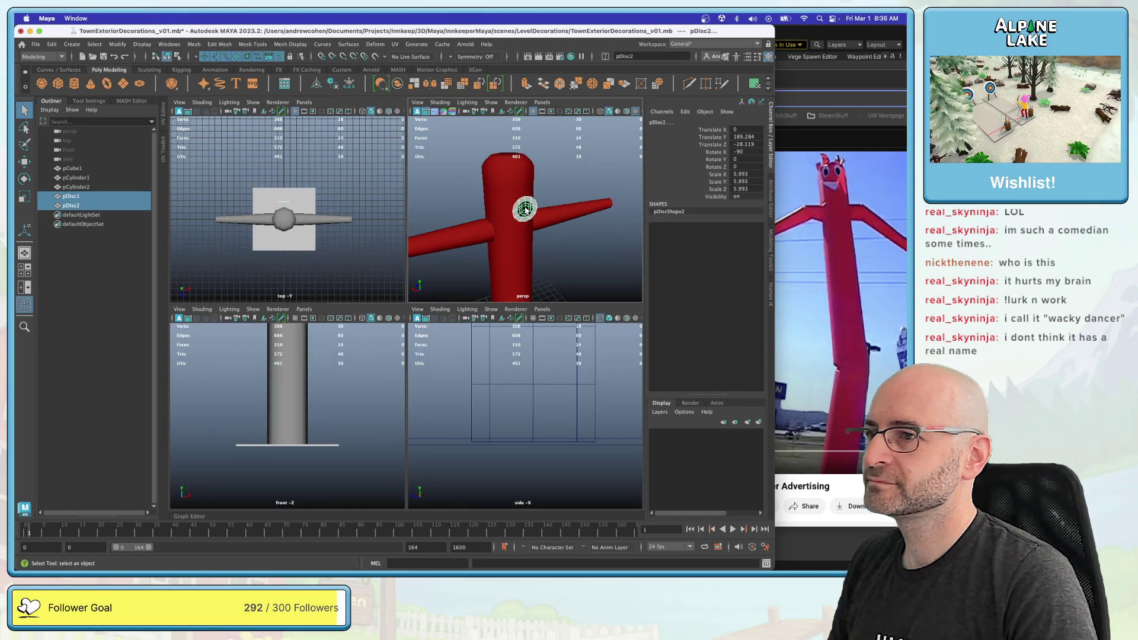
pyautogui.click(415, 84)
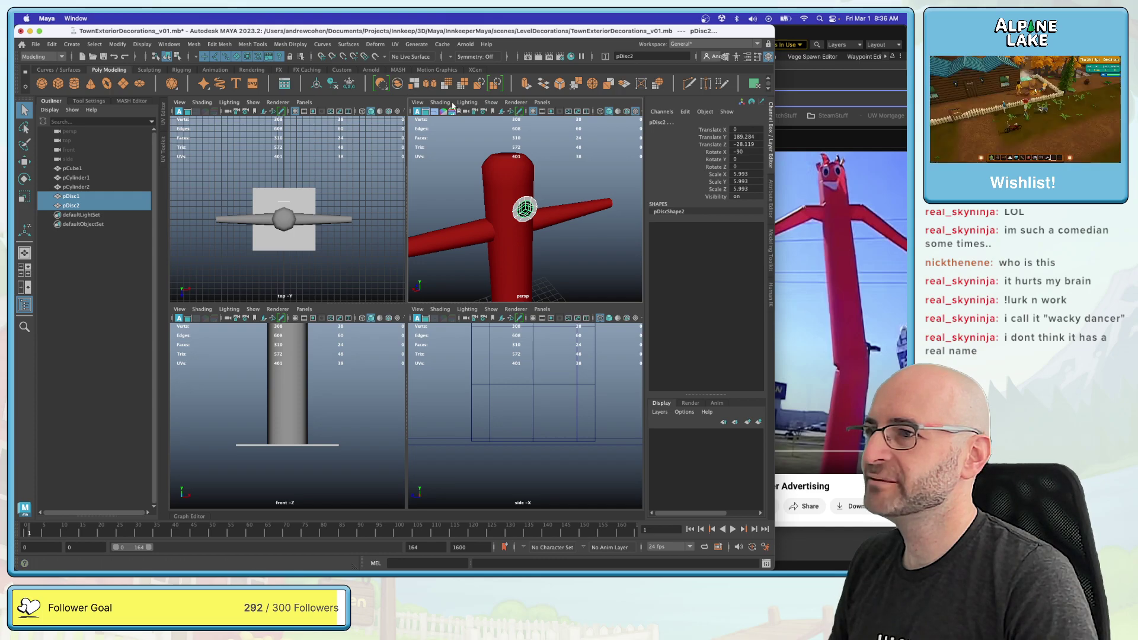
pyautogui.hotkey('alt', 'shift', 'd')
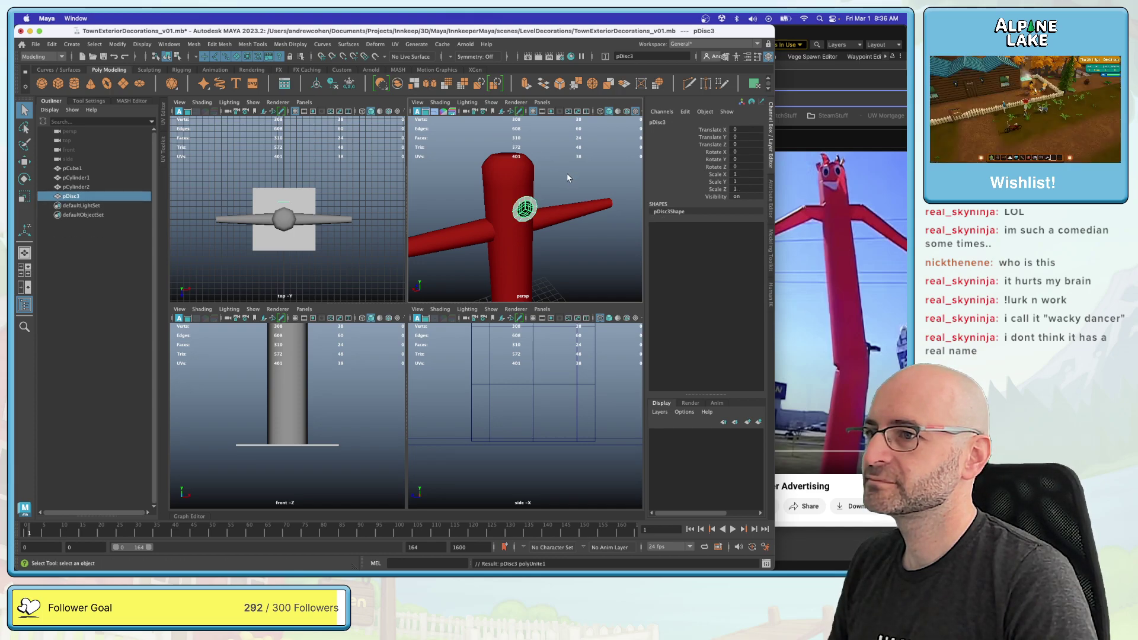
# Step: Move the combined disc forward along Z and across in the top view
pyautogui.press('w')
pyautogui.keyDown('alt'); pyautogui.moveTo(567, 178); pyautogui.dragTo(491, 195); pyautogui.keyUp('alt')
pyautogui.press('4')
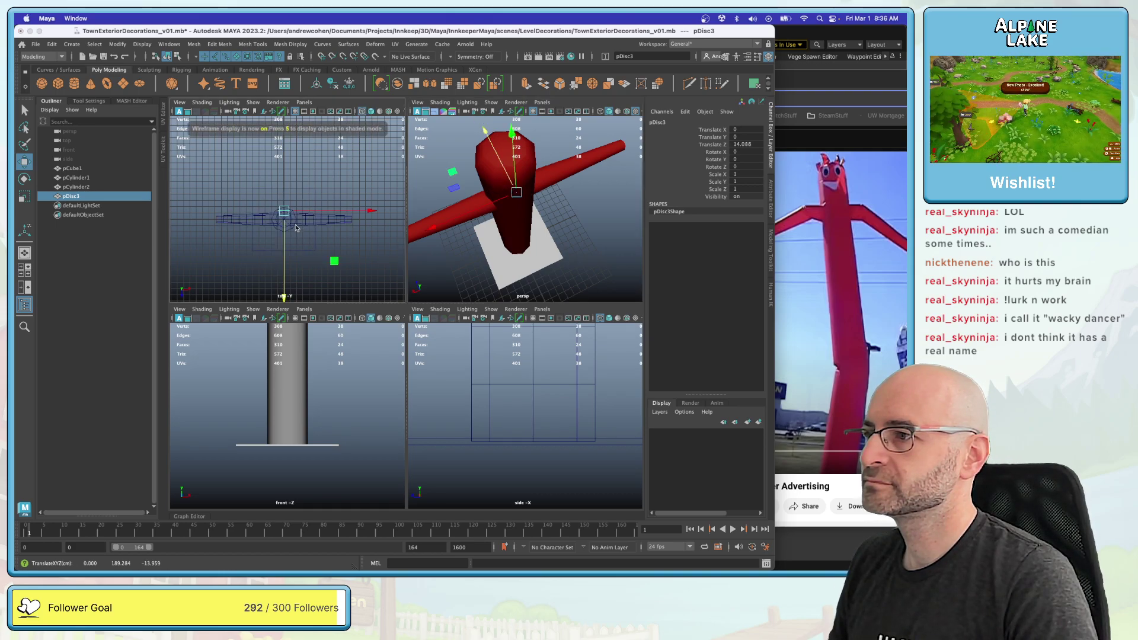
pyautogui.moveTo(284, 234); pyautogui.dragTo(286, 245)
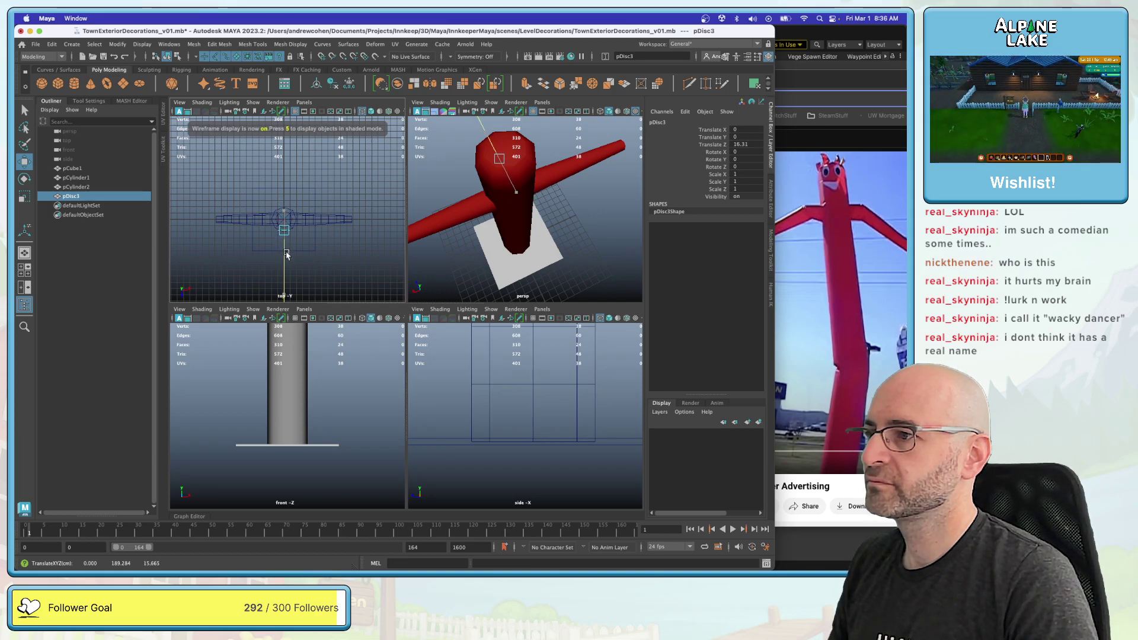
pyautogui.keyDown('alt'); pyautogui.moveTo(515, 180); pyautogui.dragTo(563, 174); pyautogui.keyUp('alt')
pyautogui.scroll(10, 309, 186)
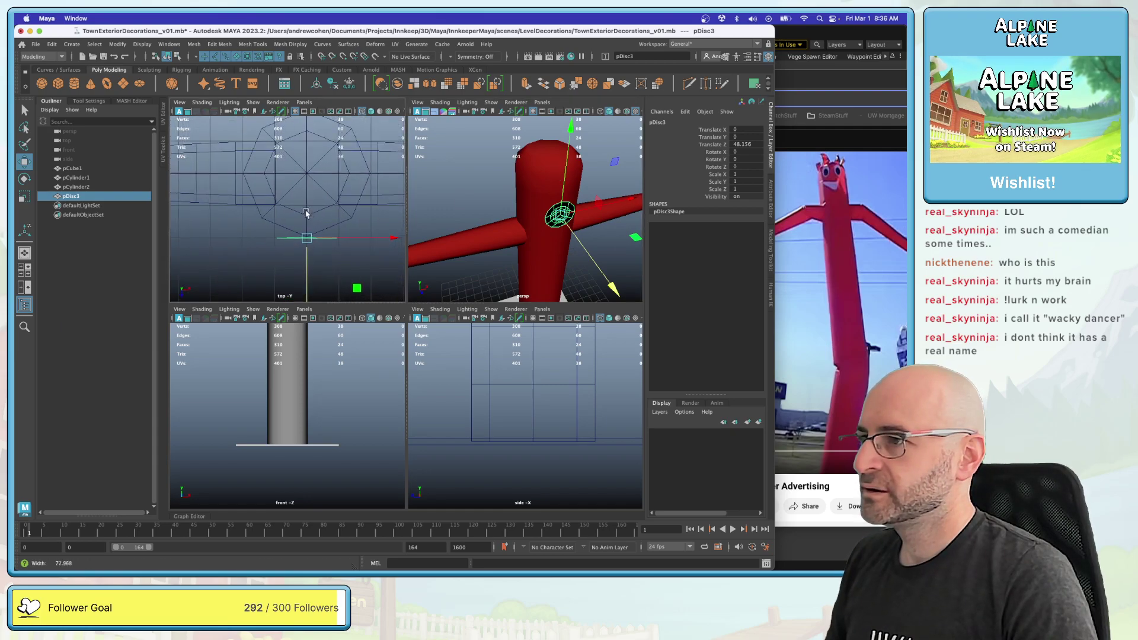
pyautogui.moveTo(357, 255); pyautogui.dragTo(204, 74)
pyautogui.press('e')
pyautogui.press('space')
pyautogui.keyDown('alt'); pyautogui.moveTo(305, 198); pyautogui.dragTo(475, 236, button='right'); pyautogui.keyUp('alt')
pyautogui.keyDown('alt'); pyautogui.moveTo(475, 236); pyautogui.dragTo(489, 285, button='middle'); pyautogui.keyUp('alt')
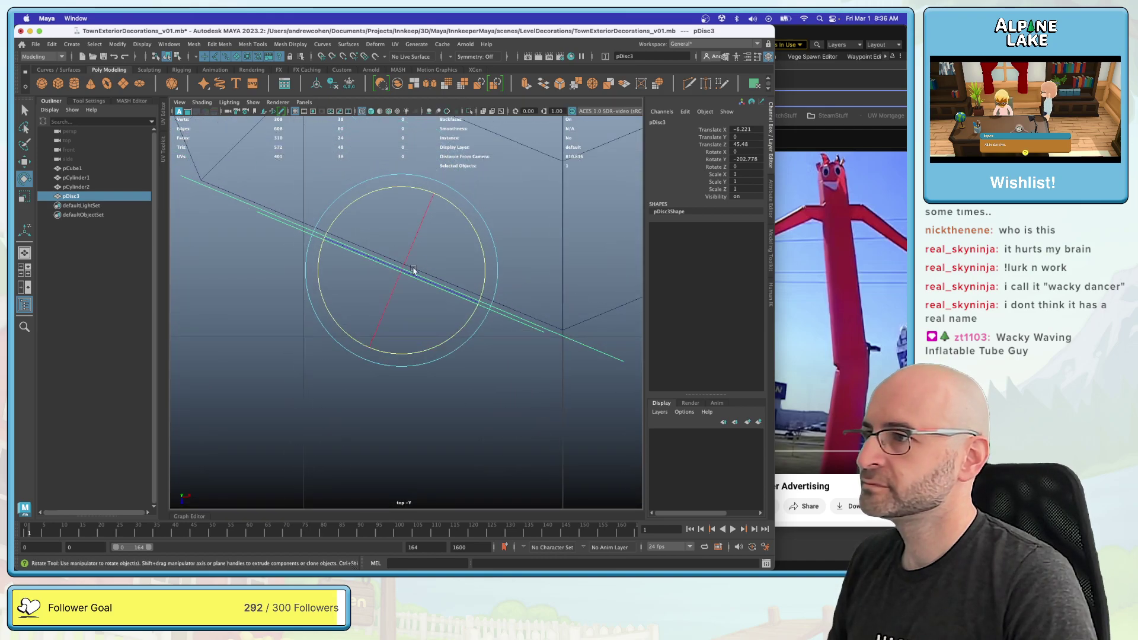
# Step: Scale the disc to 0.643, seat it on the body and rotate it to -202.345
pyautogui.press('r')
pyautogui.moveTo(400, 271); pyautogui.dragTo(380, 279)
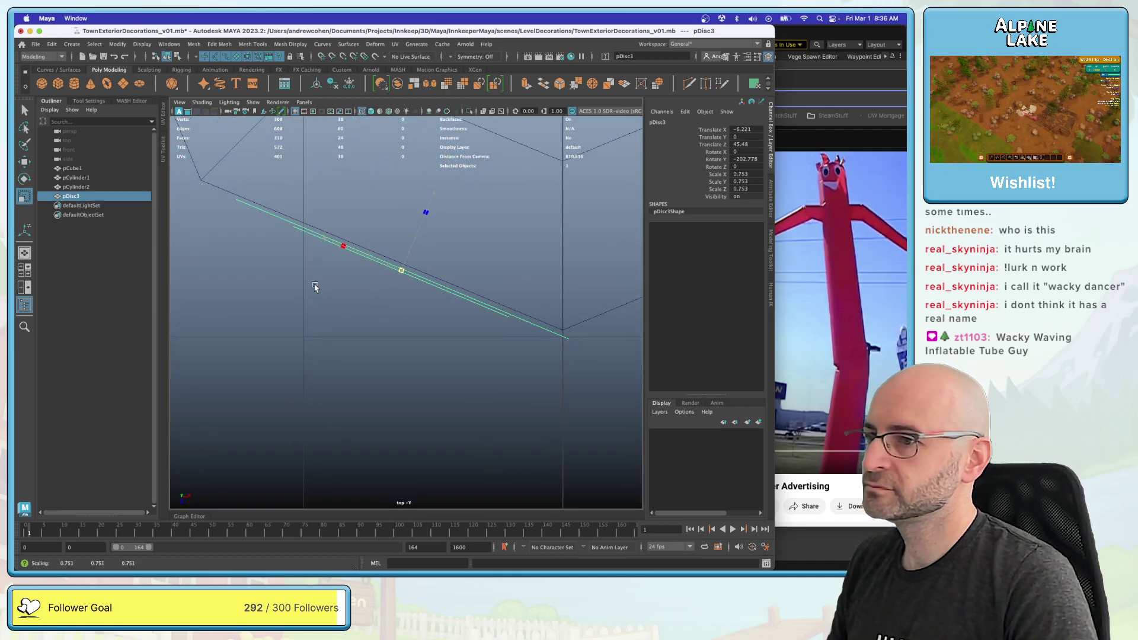
pyautogui.press('w')
pyautogui.moveTo(403, 271); pyautogui.dragTo(385, 261)
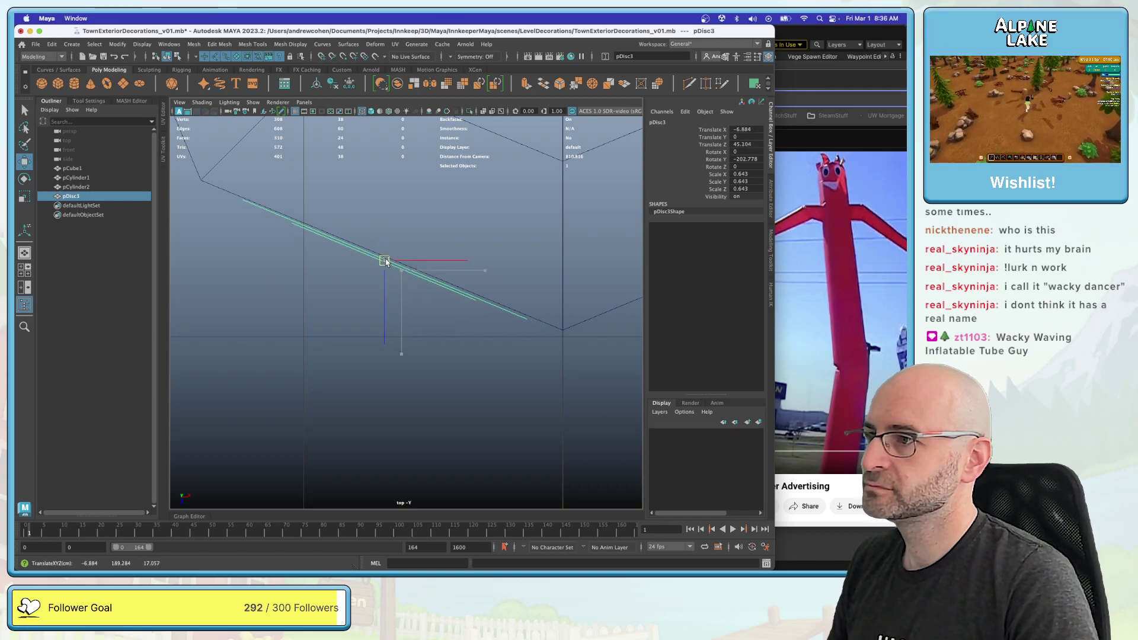
pyautogui.press('e')
pyautogui.moveTo(452, 310); pyautogui.dragTo(451, 310)
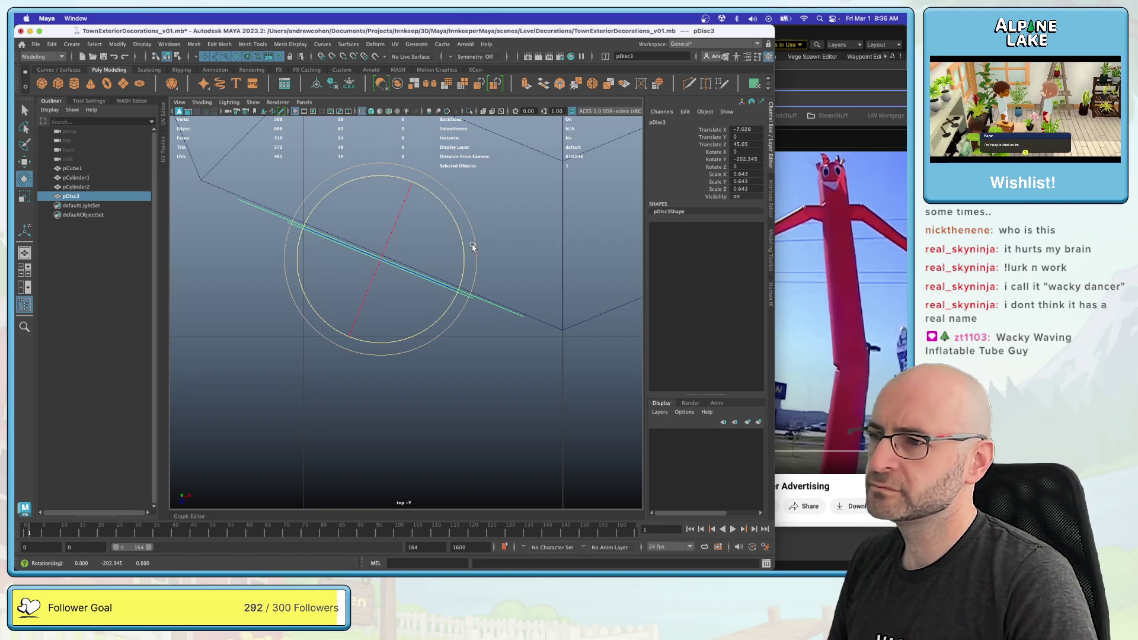
# Step: Raise the combined eye disc higher up the red body
pyautogui.press('space')
pyautogui.keyDown('alt'); pyautogui.moveTo(554, 209); pyautogui.dragTo(521, 220); pyautogui.keyUp('alt')
pyautogui.press('space')
pyautogui.press('q')
pyautogui.click(572, 222)
pyautogui.keyDown('alt'); pyautogui.moveTo(521, 221); pyautogui.dragTo(443, 265, button='right'); pyautogui.keyUp('alt')
pyautogui.click(419, 288)
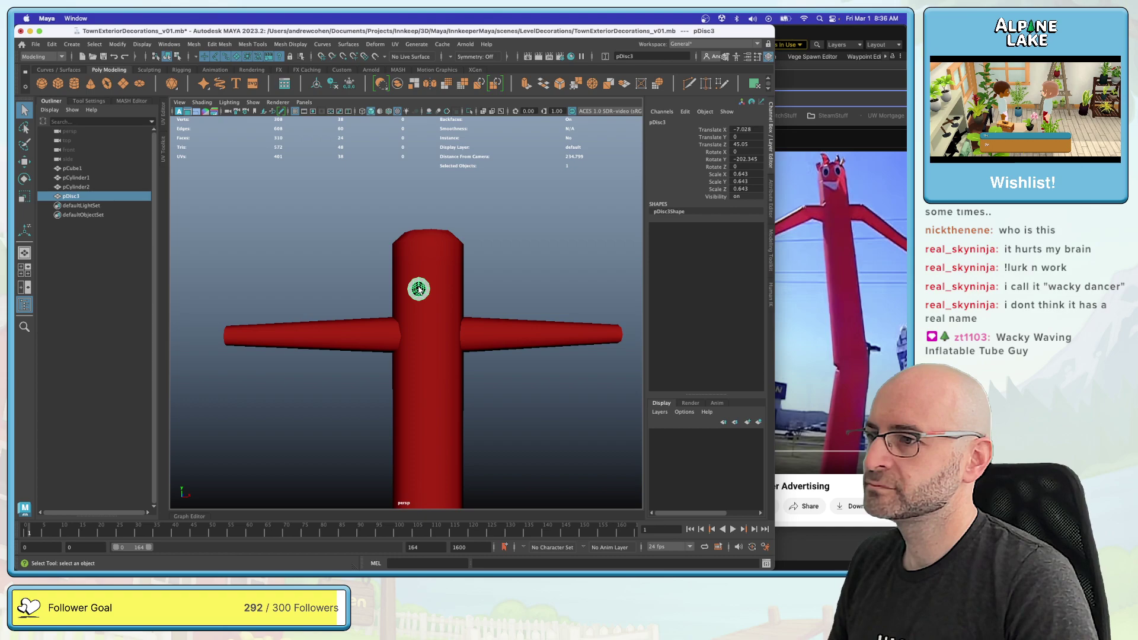
pyautogui.press('w')
pyautogui.moveTo(419, 286); pyautogui.dragTo(417, 265)
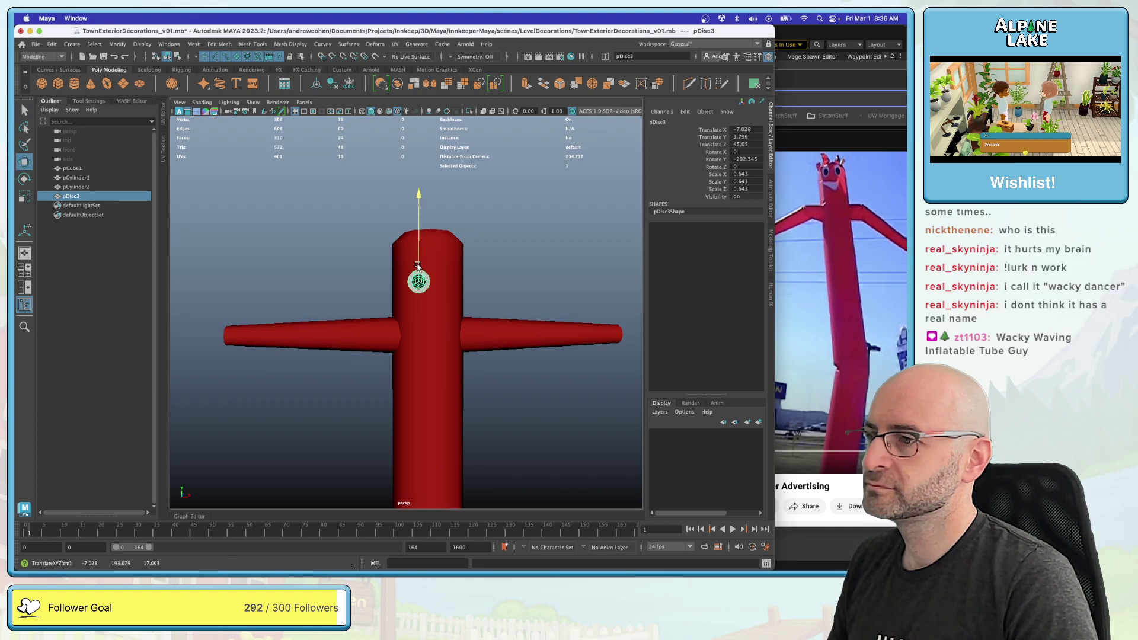
# Step: Mirror the eye disc in the + direction with Border set to Do not merge borders
pyautogui.click(426, 87)
pyautogui.click(321, 300)
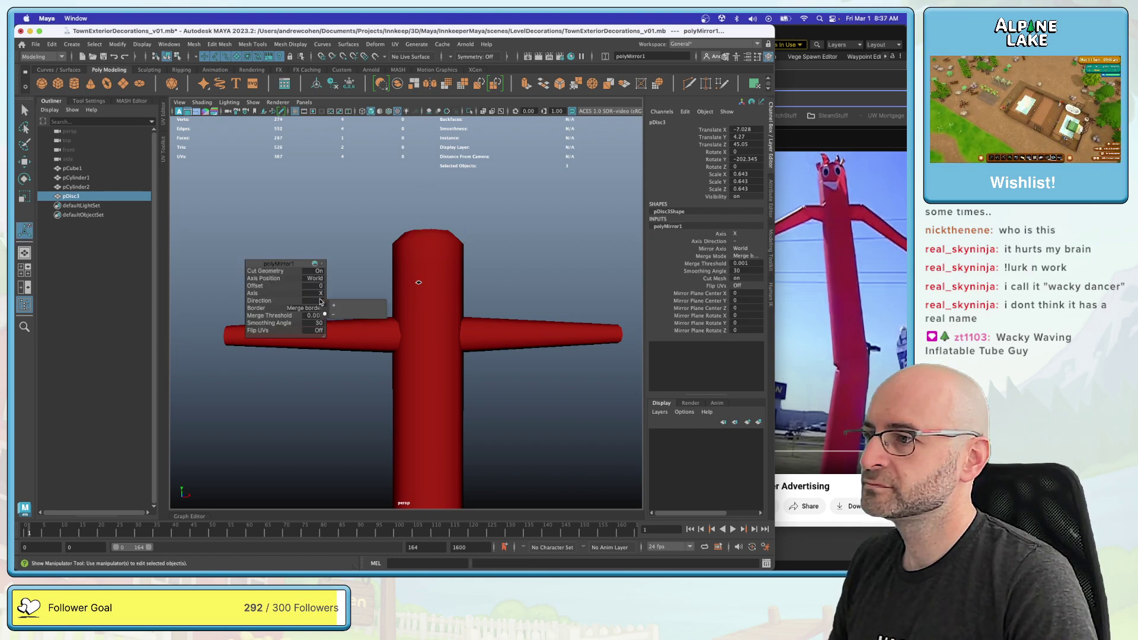
pyautogui.click(335, 299)
pyautogui.keyDown('alt'); pyautogui.moveTo(434, 249); pyautogui.dragTo(299, 302); pyautogui.keyUp('alt')
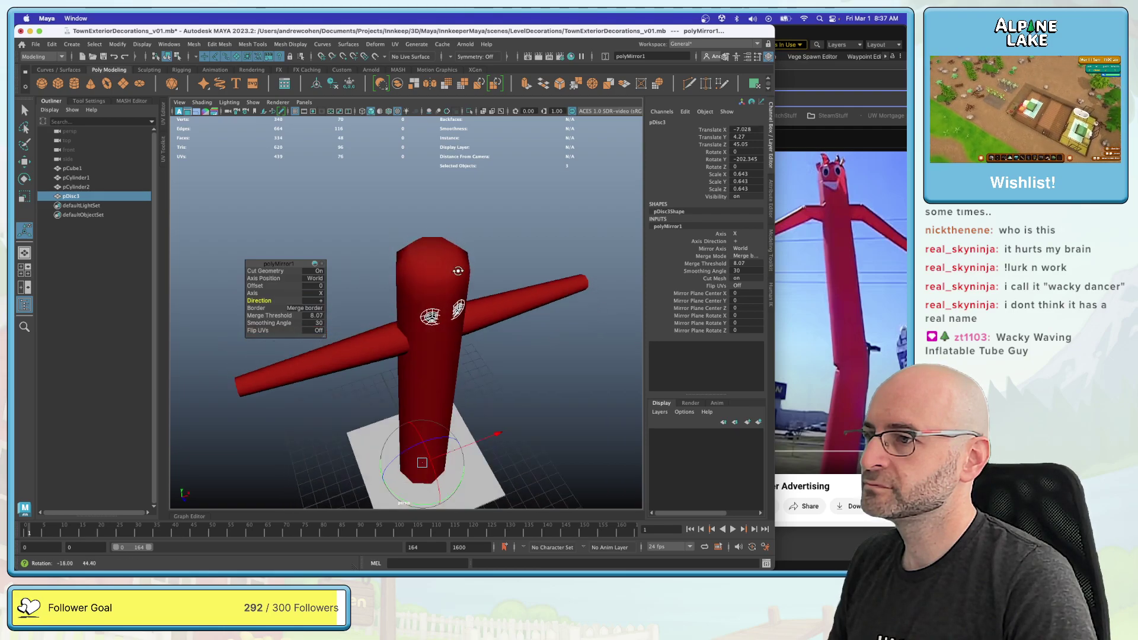
pyautogui.click(303, 310)
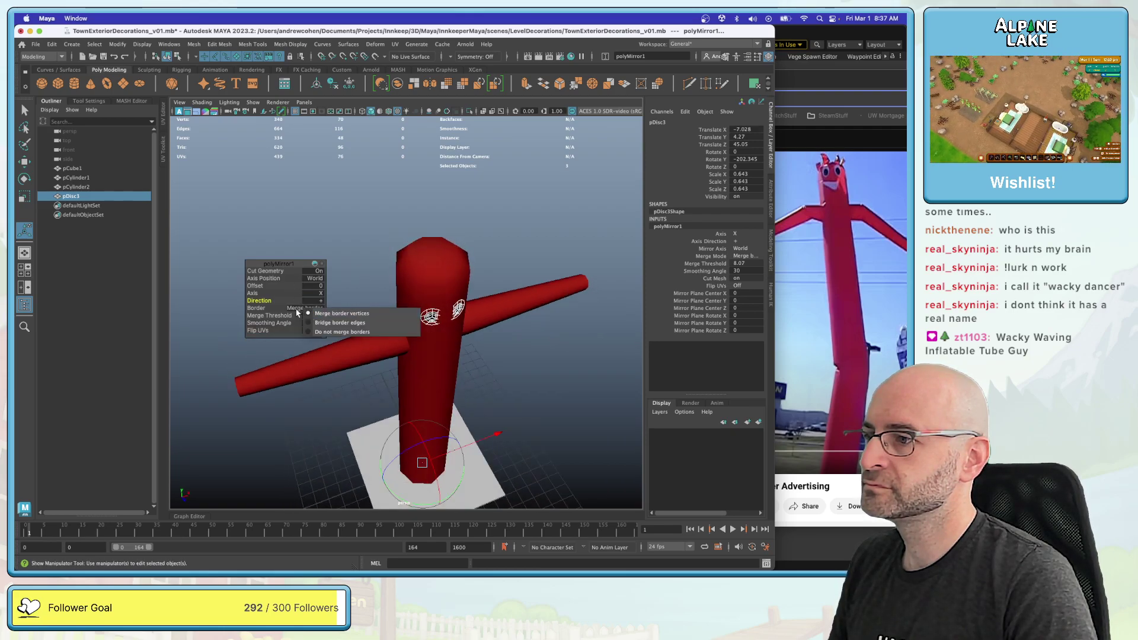
pyautogui.click(313, 326)
pyautogui.press('q')
pyautogui.click(497, 243)
# Step: Select the eye mesh pDisc3 and move both eyes higher on the tube's head
pyautogui.keyDown('alt'); pyautogui.moveTo(509, 254); pyautogui.dragTo(484, 210); pyautogui.keyUp('alt')
pyautogui.moveTo(497, 231); pyautogui.dragTo(362, 291)
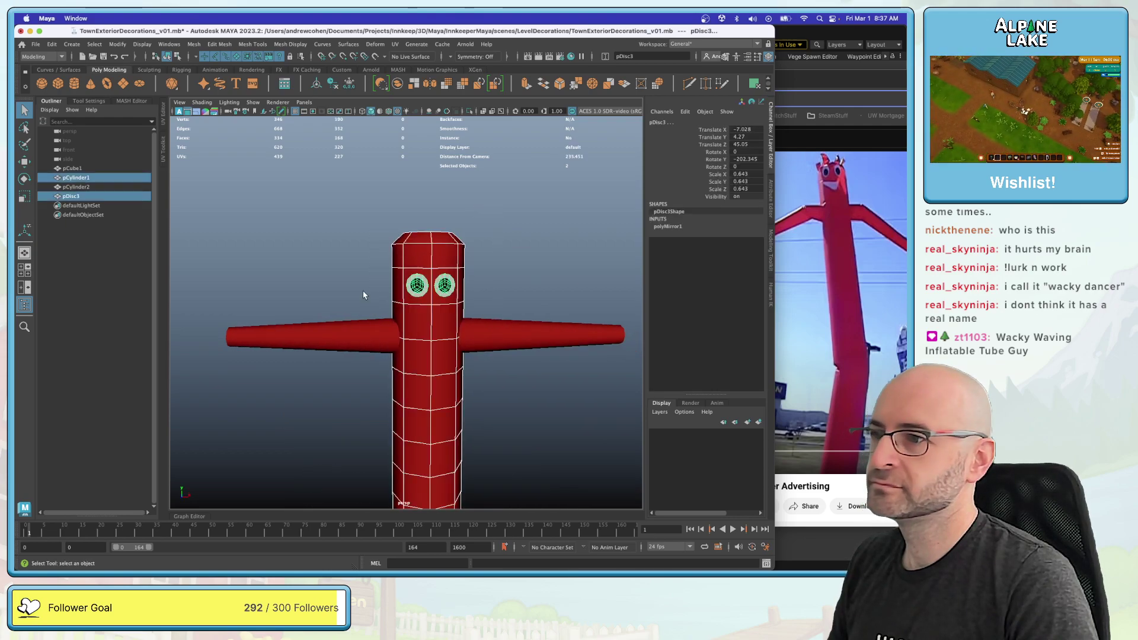
pyautogui.click(526, 254)
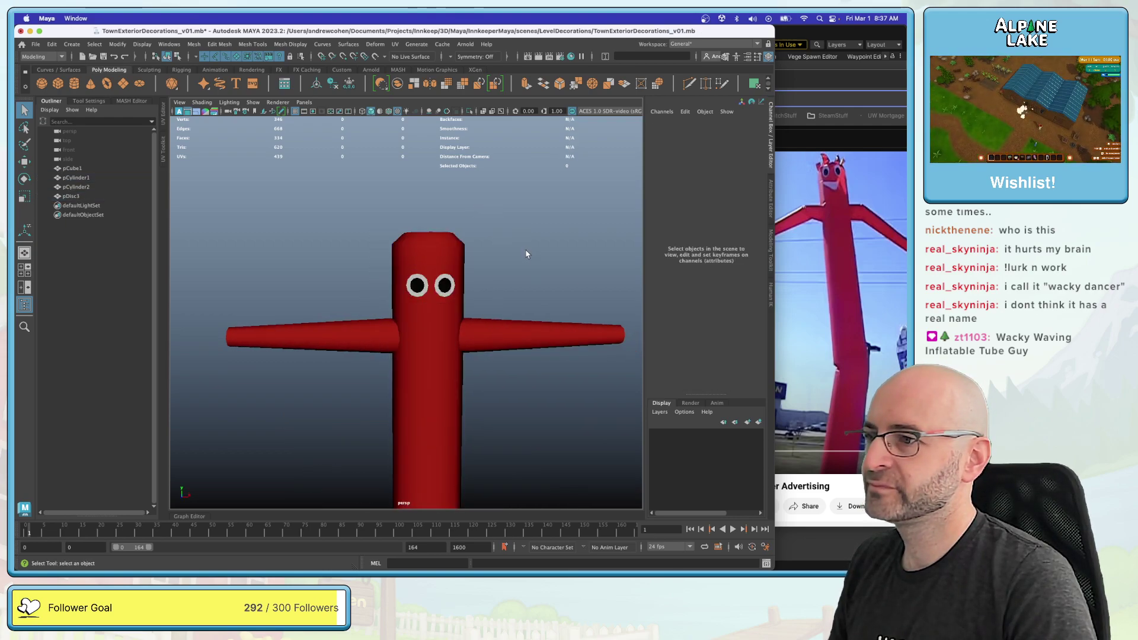
pyautogui.click(448, 287)
pyautogui.press('w')
pyautogui.moveTo(457, 268); pyautogui.dragTo(457, 253, button='middle')
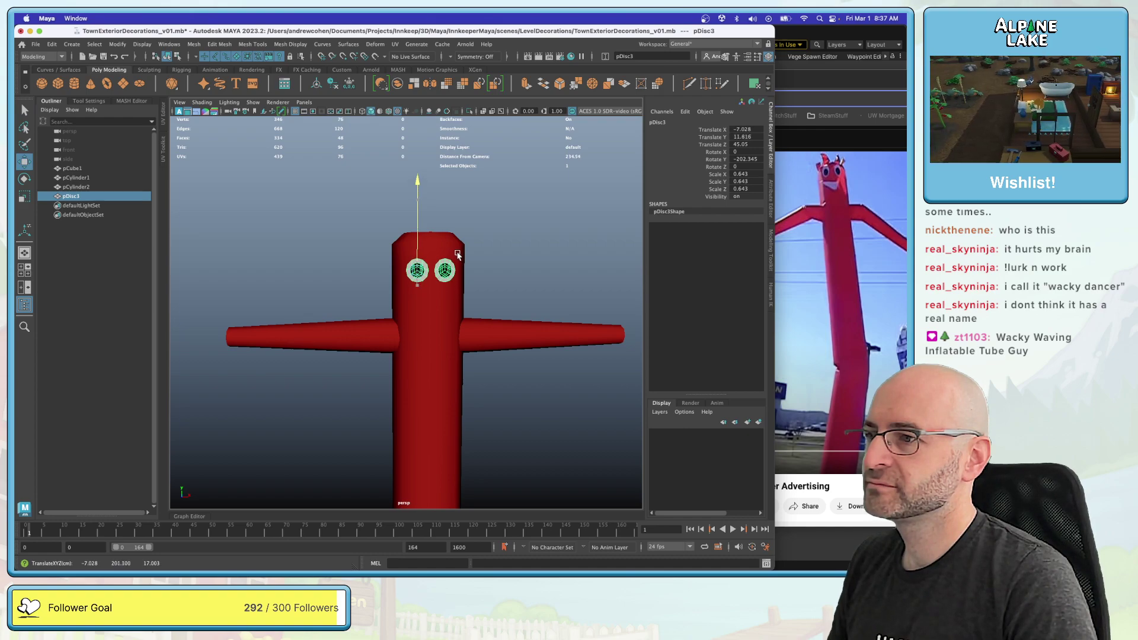
pyautogui.click(481, 254)
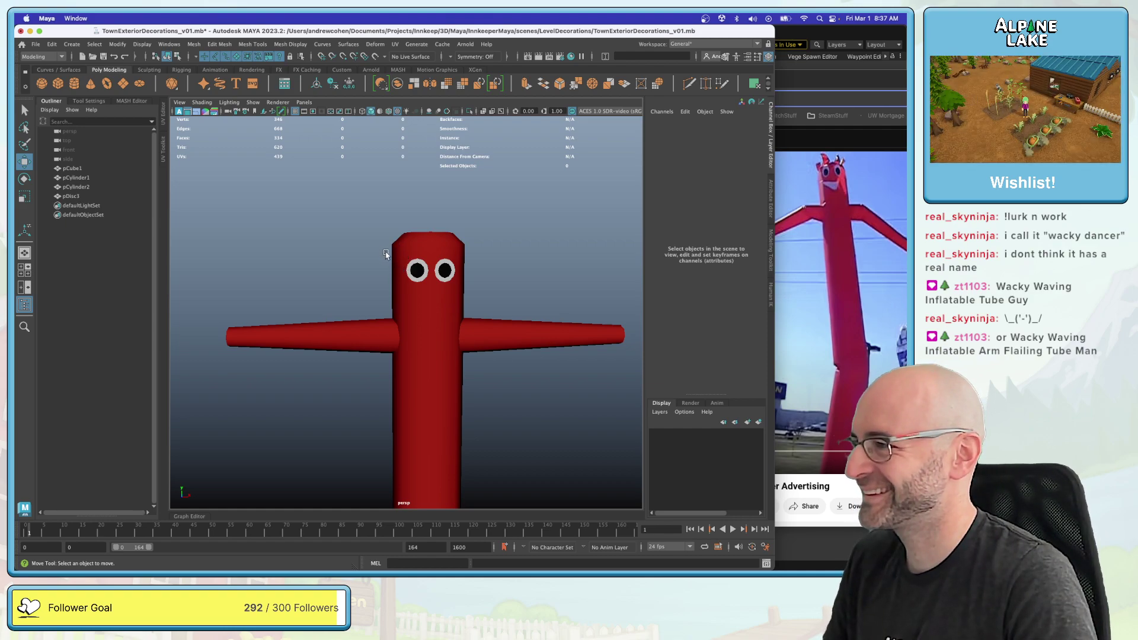
pyautogui.press('q')
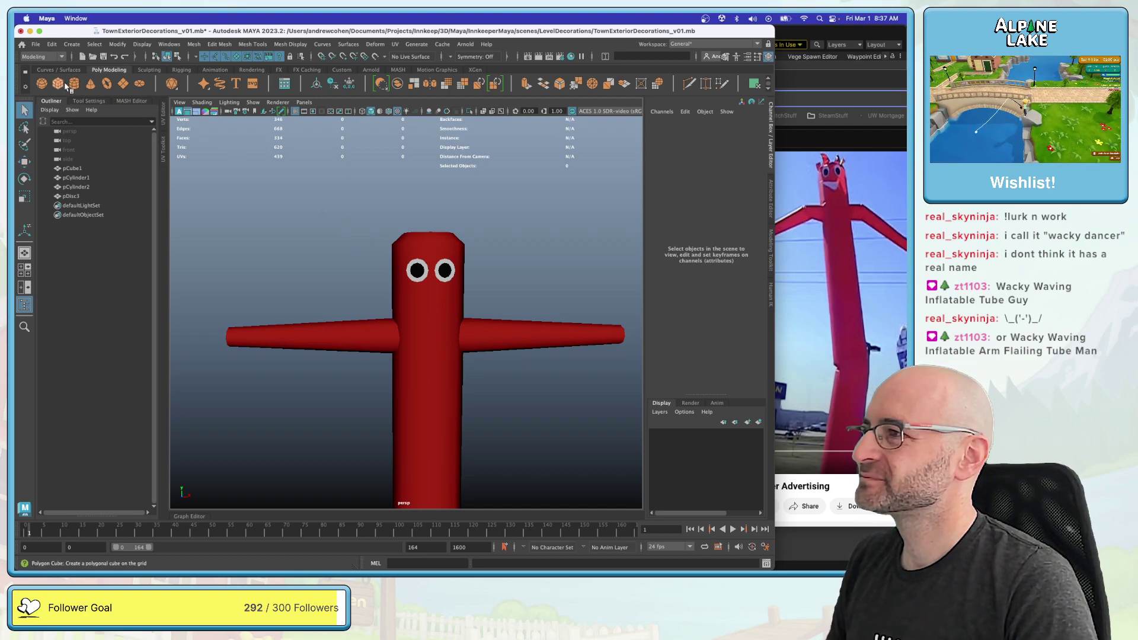
# Step: Create a polygon plane with 2 subdivisions
pyautogui.click(128, 87)
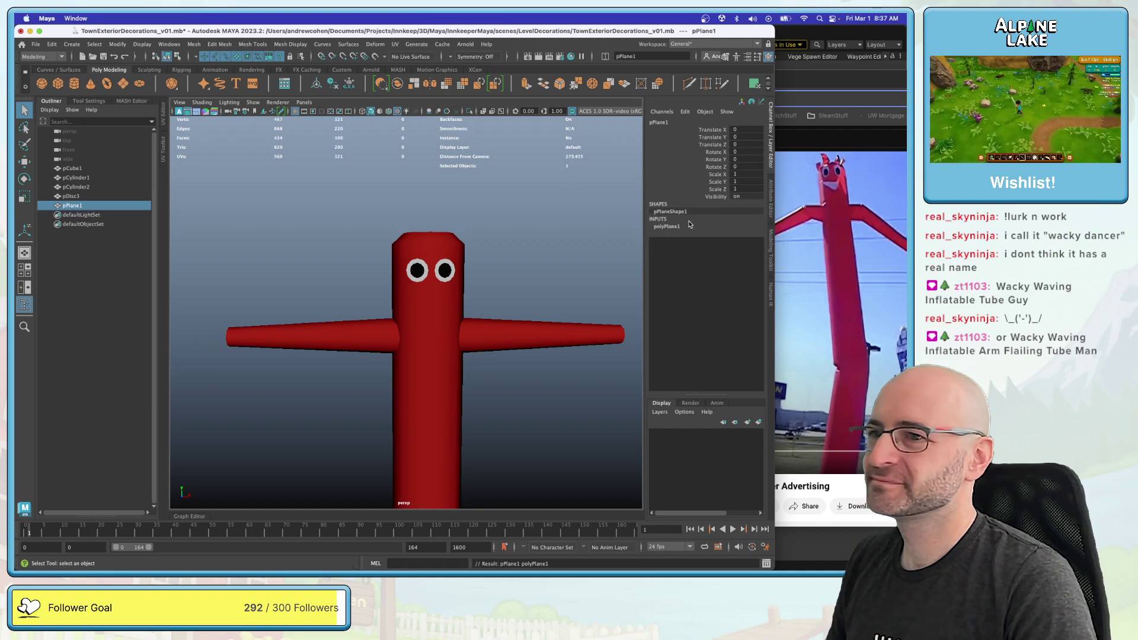
pyautogui.write('2')
pyautogui.press('Return')
pyautogui.click(381, 319)
pyautogui.scroll(-8, 381, 319)
# Step: Lift the plane to head height, push it toward the face and rotate it 90 on X
pyautogui.press('w')
pyautogui.keyDown('alt'); pyautogui.moveTo(409, 351); pyautogui.dragTo(433, 362); pyautogui.keyUp('alt')
pyautogui.moveTo(432, 362); pyautogui.dragTo(437, 228, button='middle')
pyautogui.press('e')
pyautogui.press('w')
pyautogui.moveTo(438, 310)
pyautogui.mouseDown()
pyautogui.moveTo(451, 318)
pyautogui.moveTo(442, 310)
pyautogui.mouseUp()
pyautogui.press('e')
pyautogui.press('r')
pyautogui.press('e')
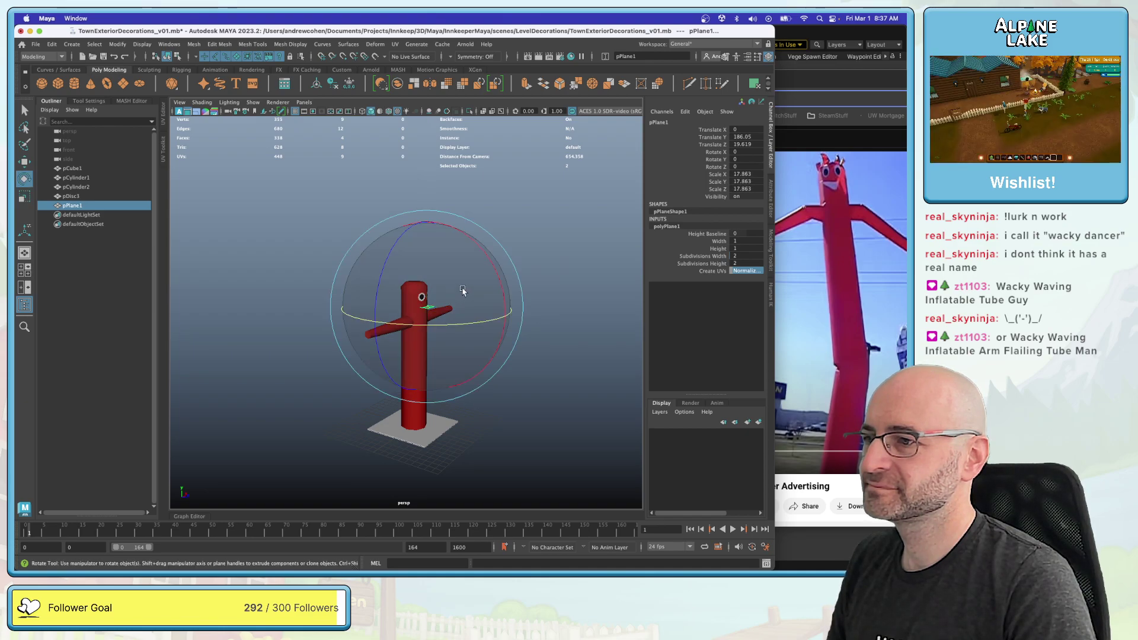
pyautogui.moveTo(486, 257); pyautogui.dragTo(384, 292)
# Step: Frame the plane from the front and select its top edges
pyautogui.press('f')
pyautogui.press('w')
pyautogui.press('q')
pyautogui.moveTo(407, 263); pyautogui.dragTo(391, 237, button='right')
pyautogui.doubleClick(403, 232)
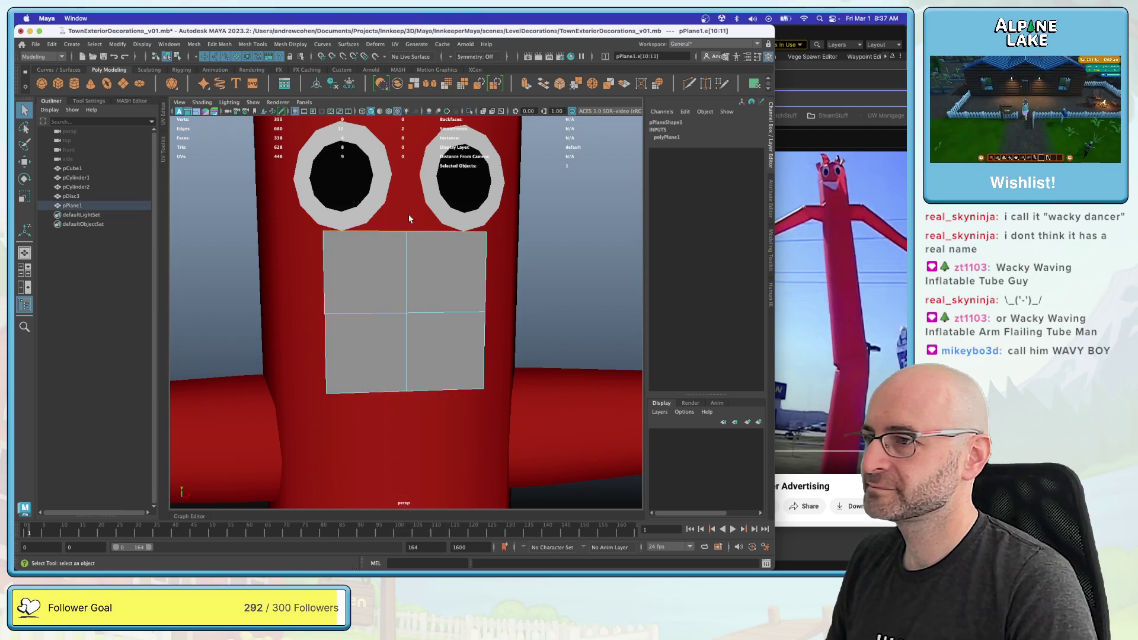
# Step: Lower the plane's top edges and raise its left and right middle edges slightly
pyautogui.press('w')
pyautogui.moveTo(408, 207); pyautogui.dragTo(410, 250)
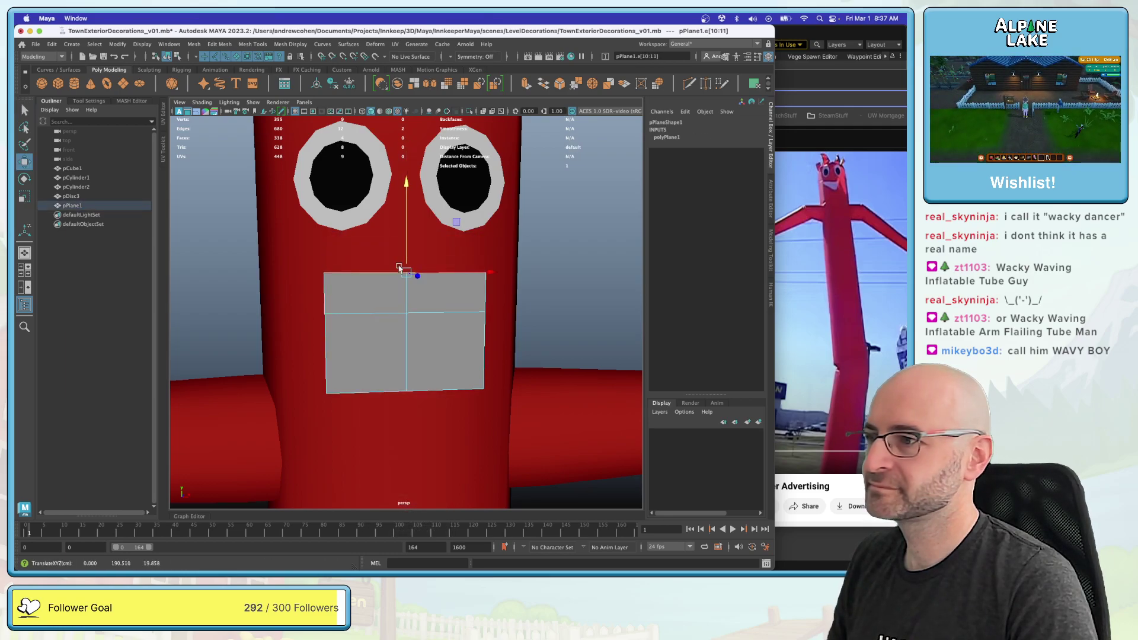
pyautogui.press('q')
pyautogui.click(376, 309)
pyautogui.keyDown('shift'); pyautogui.click(432, 311); pyautogui.keyUp('shift')
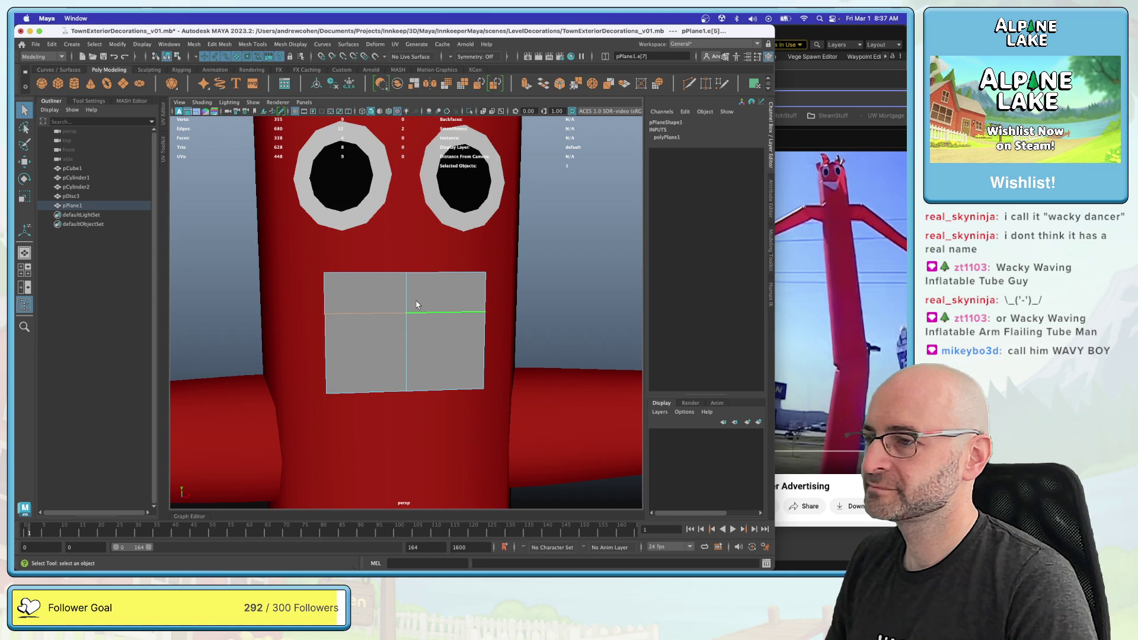
pyautogui.press('w')
pyautogui.moveTo(407, 283); pyautogui.dragTo(441, 287)
pyautogui.press('r')
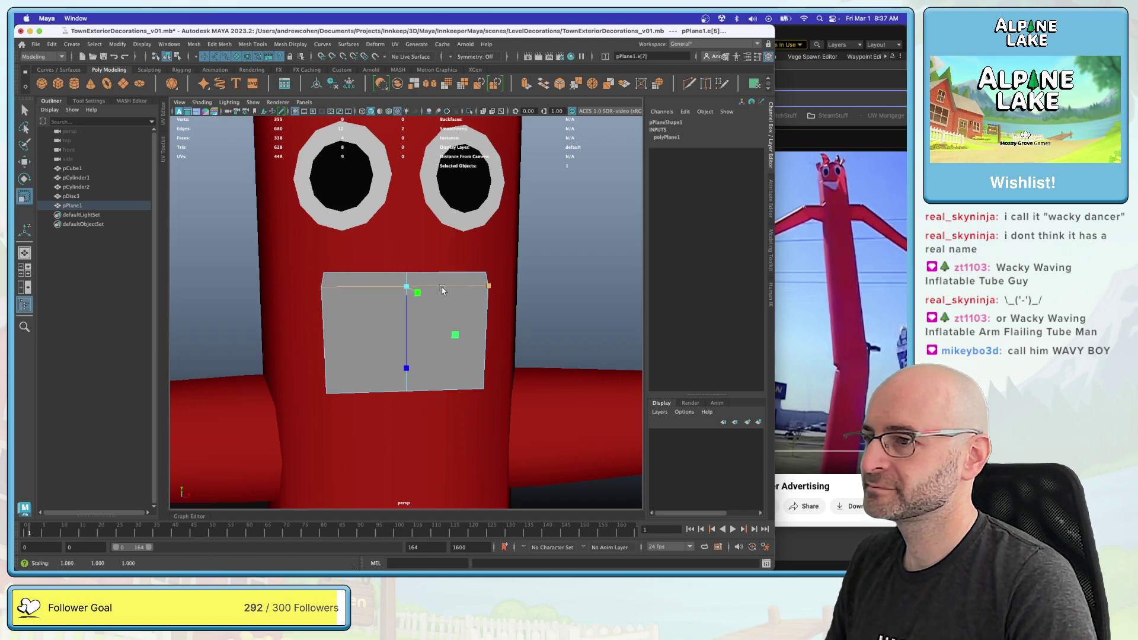
# Step: Raise the two bottom corner vertices to turn the plane into a pentagon
pyautogui.press('q')
pyautogui.moveTo(333, 282); pyautogui.dragTo(291, 285, button='right')
pyautogui.click(327, 392)
pyautogui.keyDown('shift'); pyautogui.click(476, 390); pyautogui.keyUp('shift')
pyautogui.press('Delete')
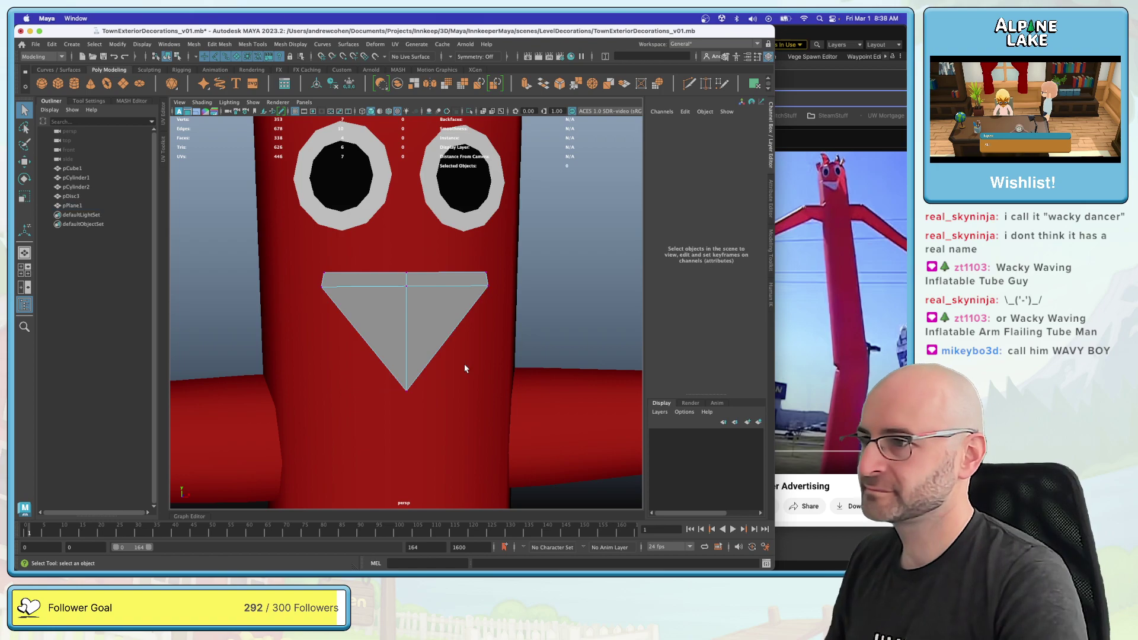
pyautogui.hotkey('ctrl', 'z')
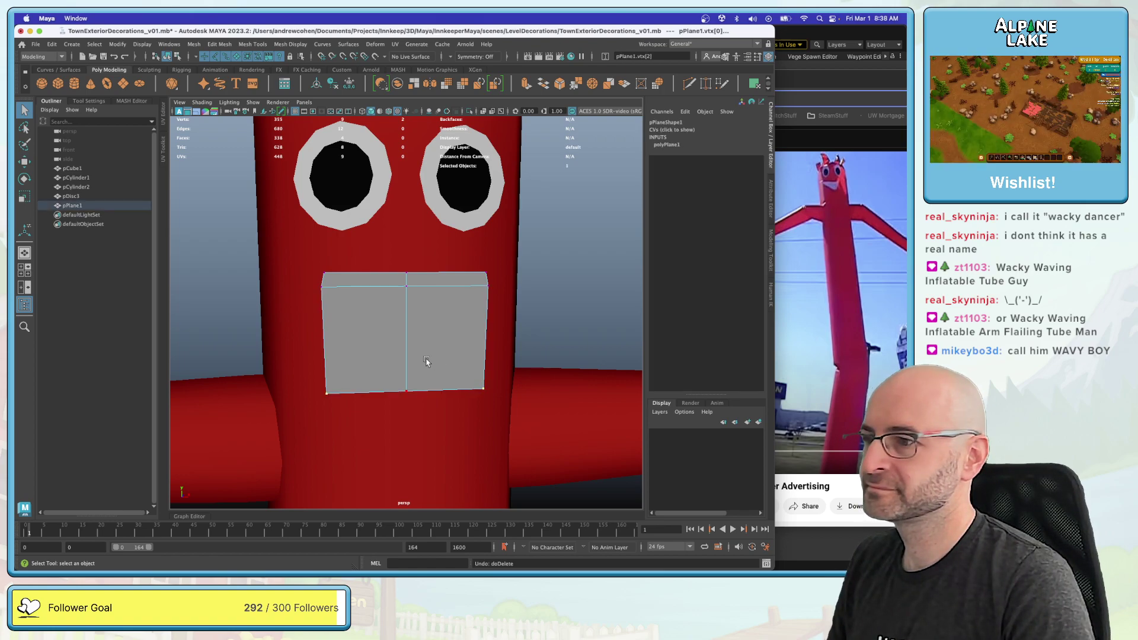
pyautogui.press('w')
pyautogui.moveTo(407, 350); pyautogui.dragTo(408, 274)
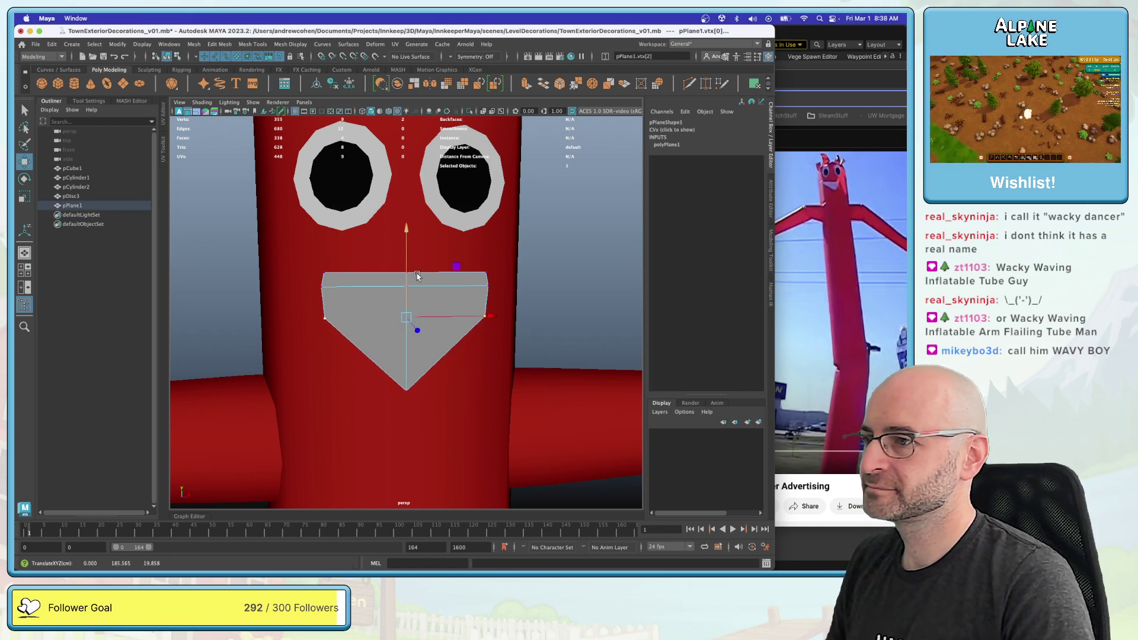
# Step: Delete the two side vertices to leave a triangle and raise its bottom point
pyautogui.press('q')
pyautogui.click(485, 316)
pyautogui.press('w')
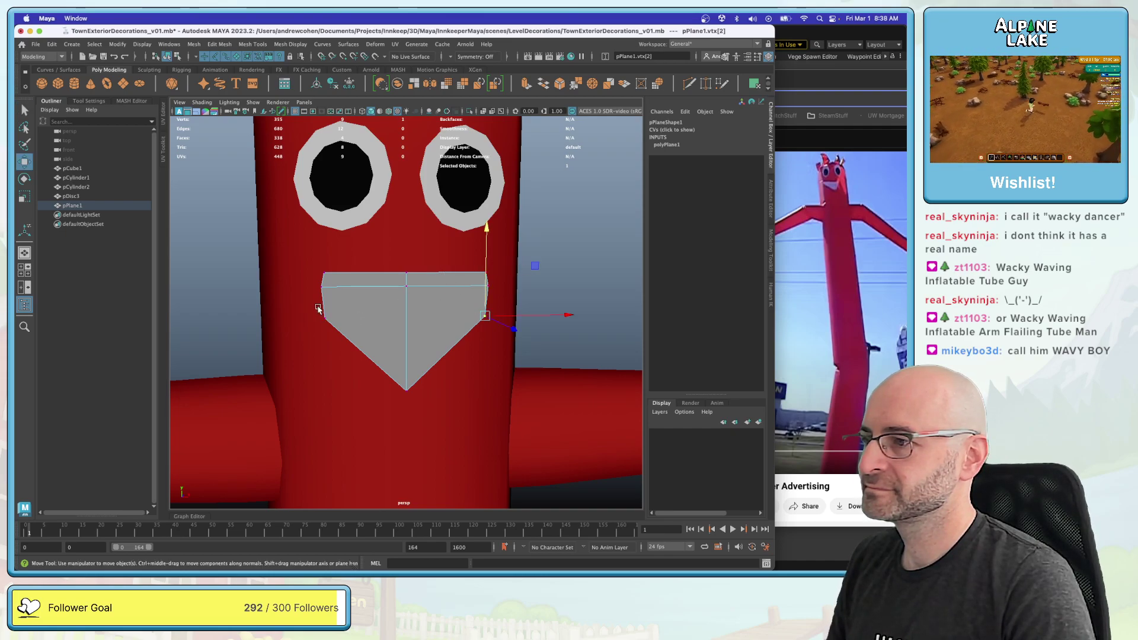
pyautogui.keyDown('shift'); pyautogui.moveTo(462, 328); pyautogui.dragTo(377, 422); pyautogui.keyUp('shift')
pyautogui.press('Delete')
pyautogui.press('q')
pyautogui.press('w')
pyautogui.moveTo(407, 316); pyautogui.dragTo(406, 274)
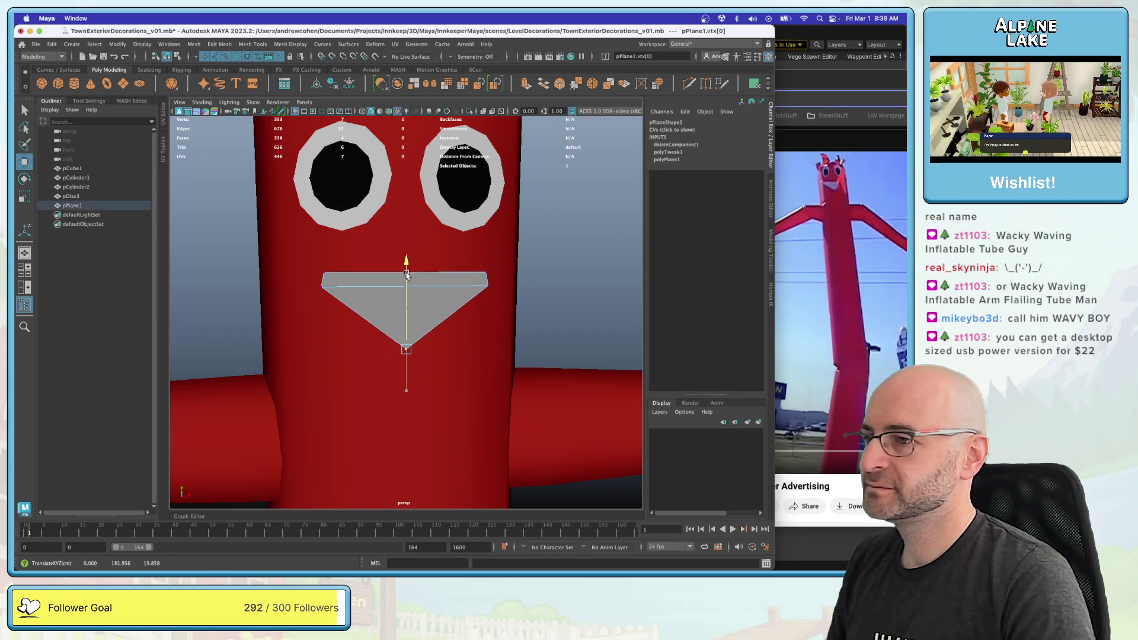
# Step: Select all seven mouth vertices from the front of the face
pyautogui.keyDown('alt'); pyautogui.moveTo(405, 245); pyautogui.dragTo(192, 233, button='right'); pyautogui.keyUp('alt')
pyautogui.keyDown('alt'); pyautogui.moveTo(338, 210); pyautogui.dragTo(399, 223); pyautogui.keyUp('alt')
pyautogui.moveTo(479, 257); pyautogui.dragTo(369, 351)
pyautogui.keyDown('alt'); pyautogui.moveTo(401, 308); pyautogui.dragTo(437, 306); pyautogui.keyUp('alt')
pyautogui.scroll(3, 437, 302)
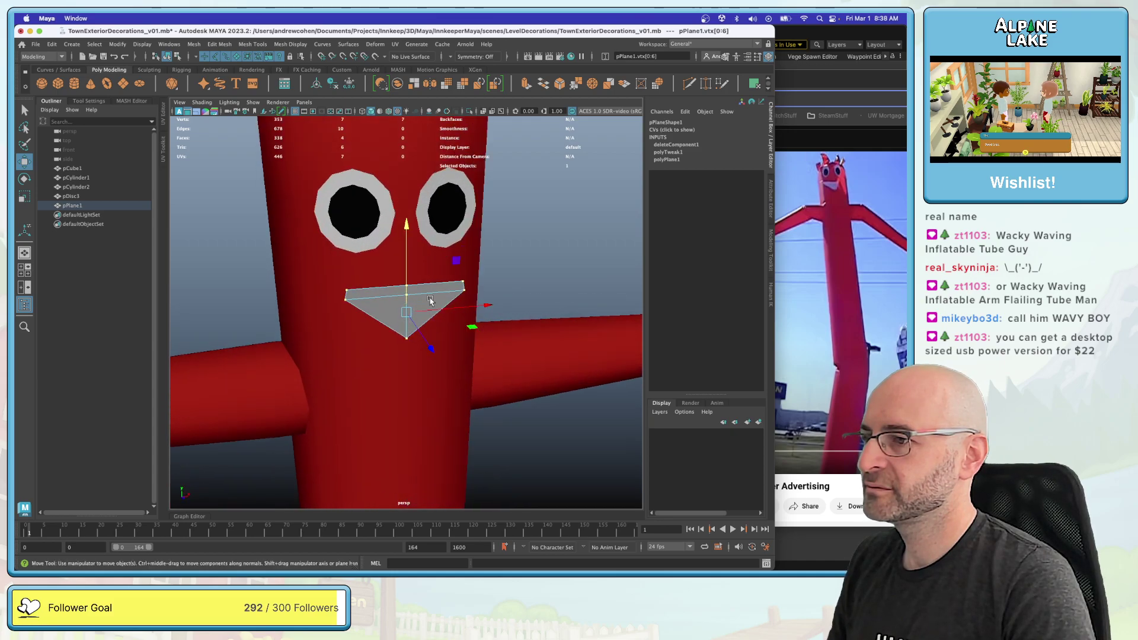
pyautogui.moveTo(358, 279); pyautogui.dragTo(337, 310)
pyautogui.moveTo(319, 250); pyautogui.dragTo(483, 345)
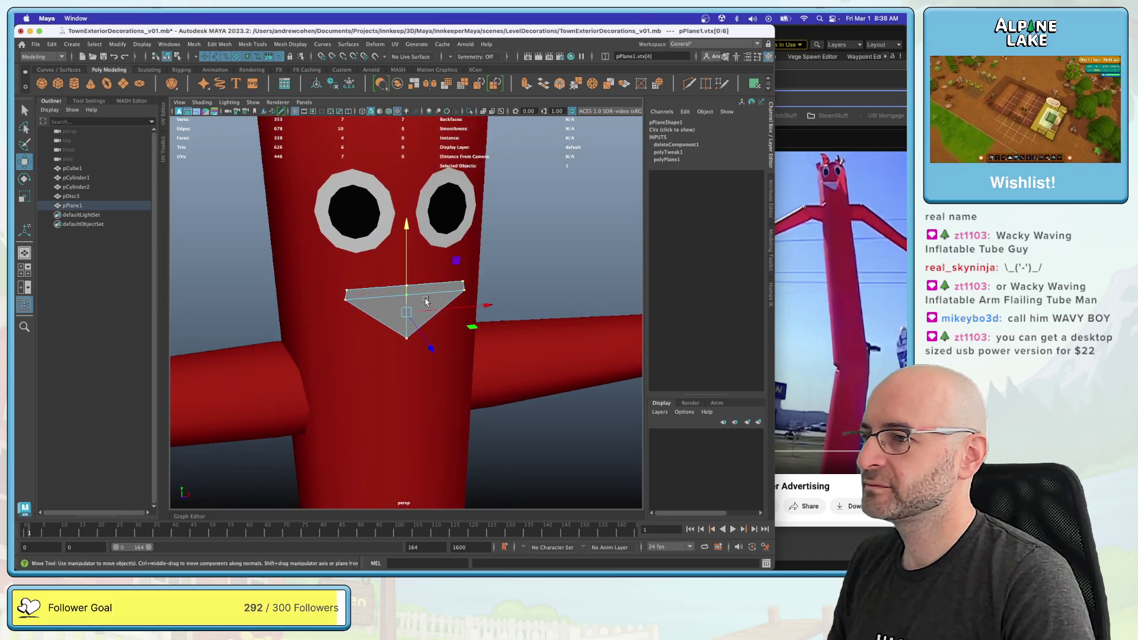
# Step: In the four-view layout, move the two left vertices back toward the body
pyautogui.press('space')
pyautogui.press('space')
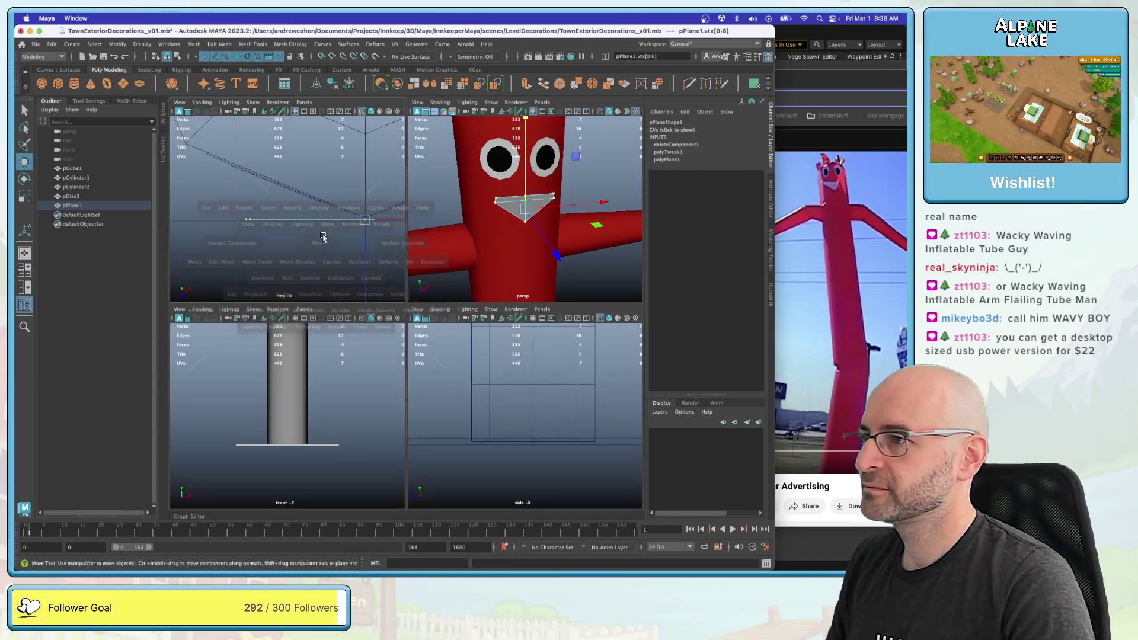
pyautogui.scroll(-3, 332, 233)
pyautogui.keyDown('alt'); pyautogui.moveTo(333, 234); pyautogui.dragTo(242, 224, button='middle'); pyautogui.keyUp('alt')
pyautogui.press('q')
pyautogui.moveTo(286, 266); pyautogui.dragTo(247, 356)
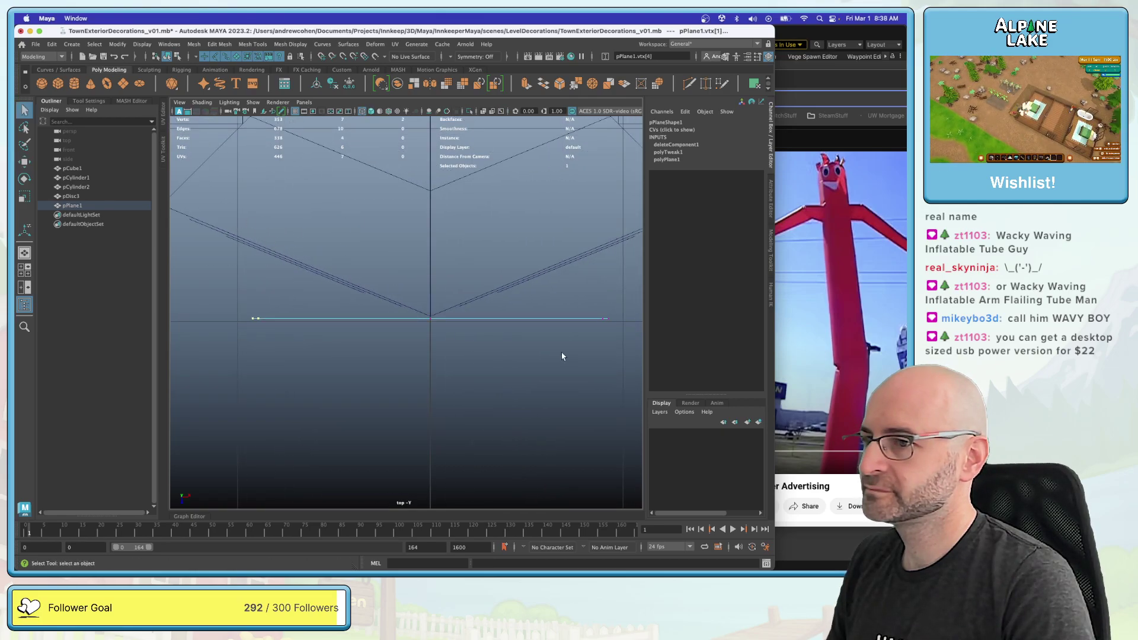
pyautogui.press('w')
pyautogui.moveTo(428, 368); pyautogui.dragTo(432, 300)
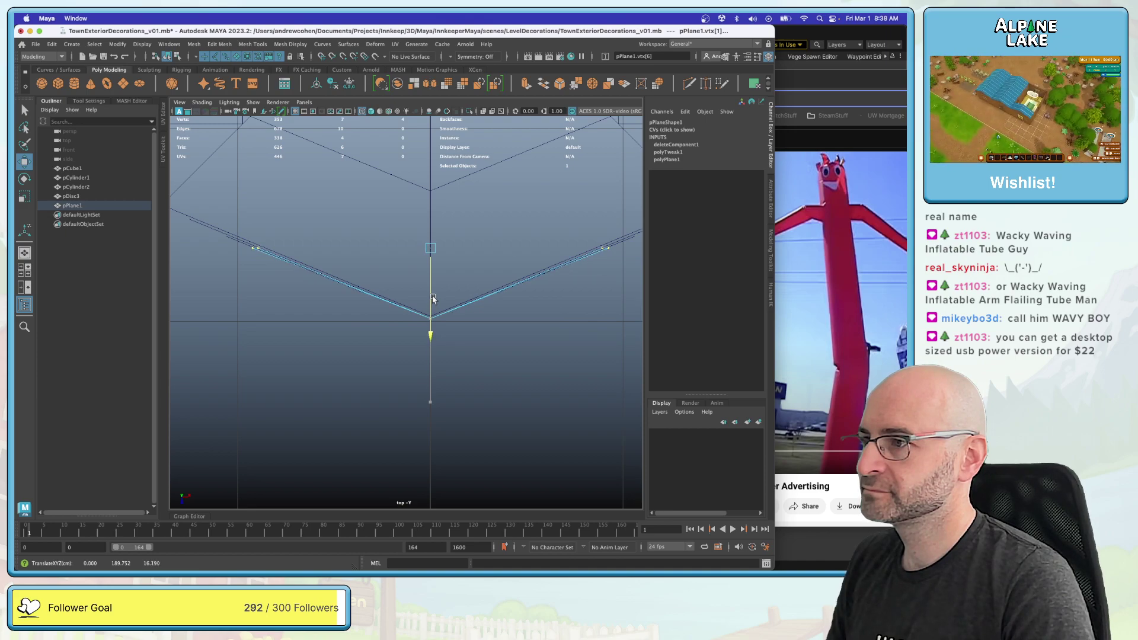
# Step: Select the left and right vertices and move them in depth
pyautogui.press('r')
pyautogui.press('q')
pyautogui.moveTo(255, 261); pyautogui.dragTo(256, 262)
pyautogui.keyDown('shift'); pyautogui.moveTo(608, 260); pyautogui.dragTo(604, 261); pyautogui.keyUp('shift')
pyautogui.press('w')
pyautogui.click(428, 316)
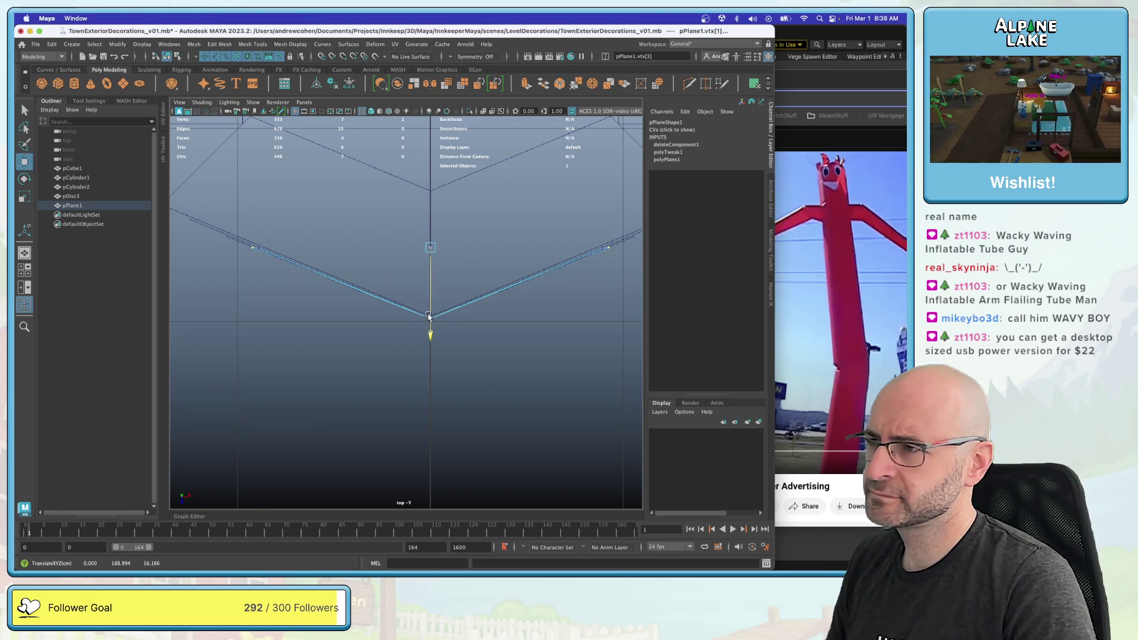
# Step: Return to the perspective view in object mode and select the mouth plane
pyautogui.press('space')
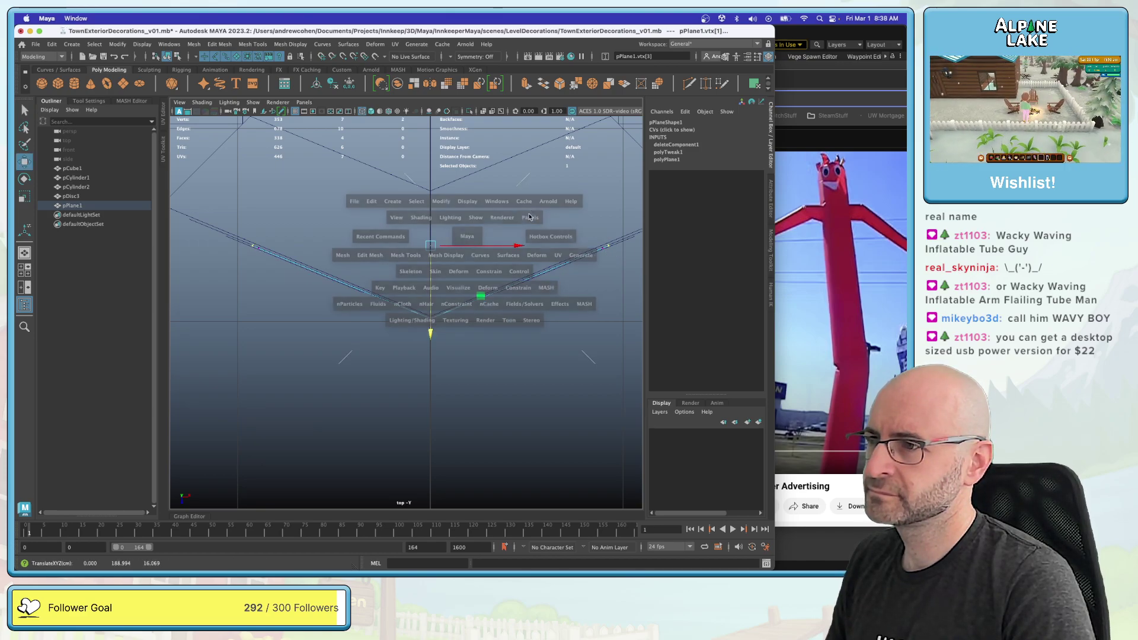
pyautogui.press('space')
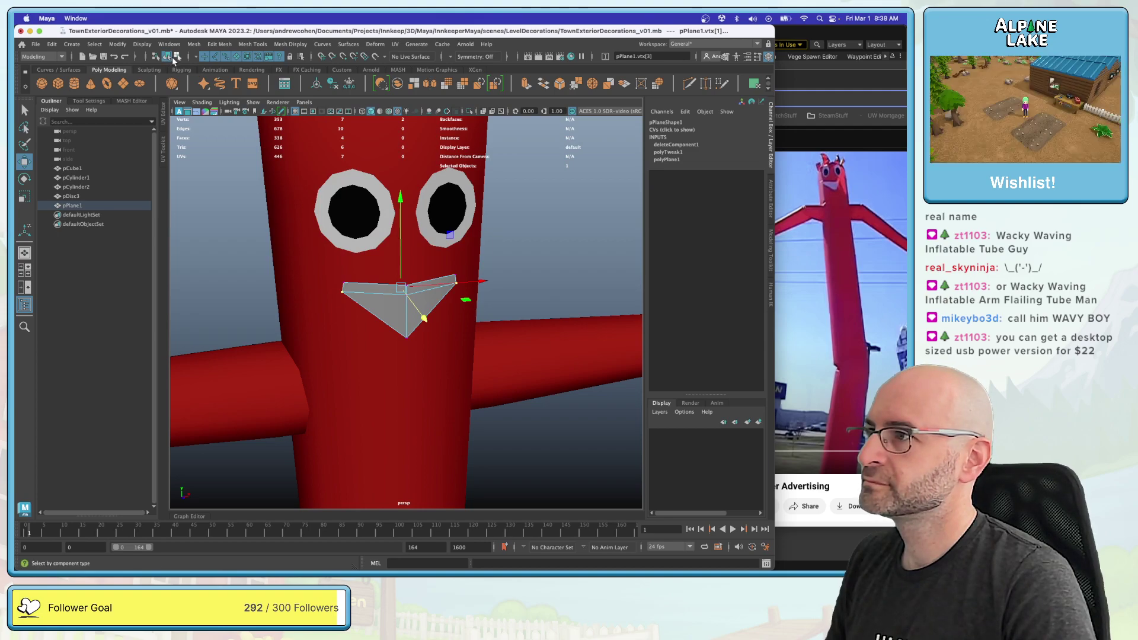
pyautogui.click(176, 58)
pyautogui.click(167, 57)
pyautogui.press('q')
pyautogui.click(238, 172)
pyautogui.click(406, 291)
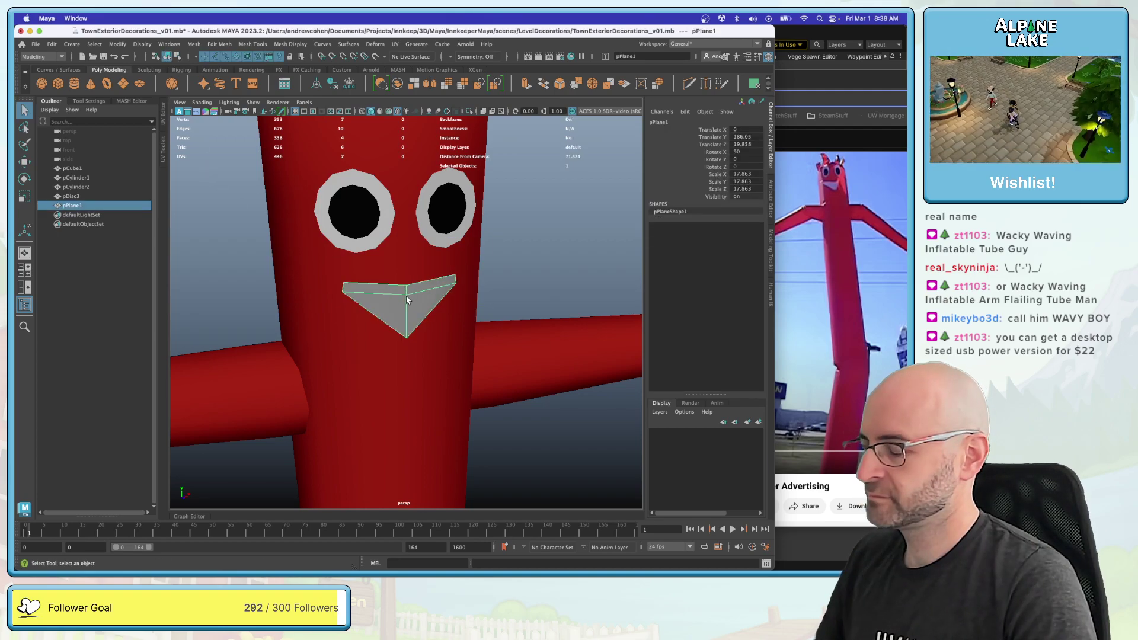
# Step: Assign the existing lambert33 material to the mouth plane, then deselect and zoom out
pyautogui.rightClick(407, 282)
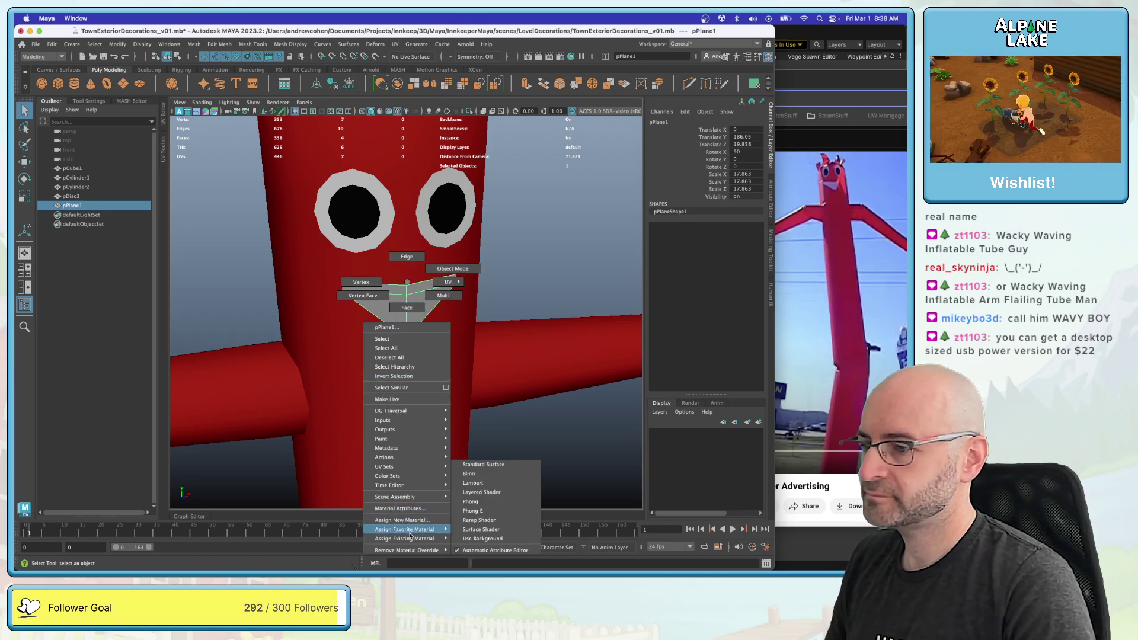
pyautogui.moveTo(415, 538)
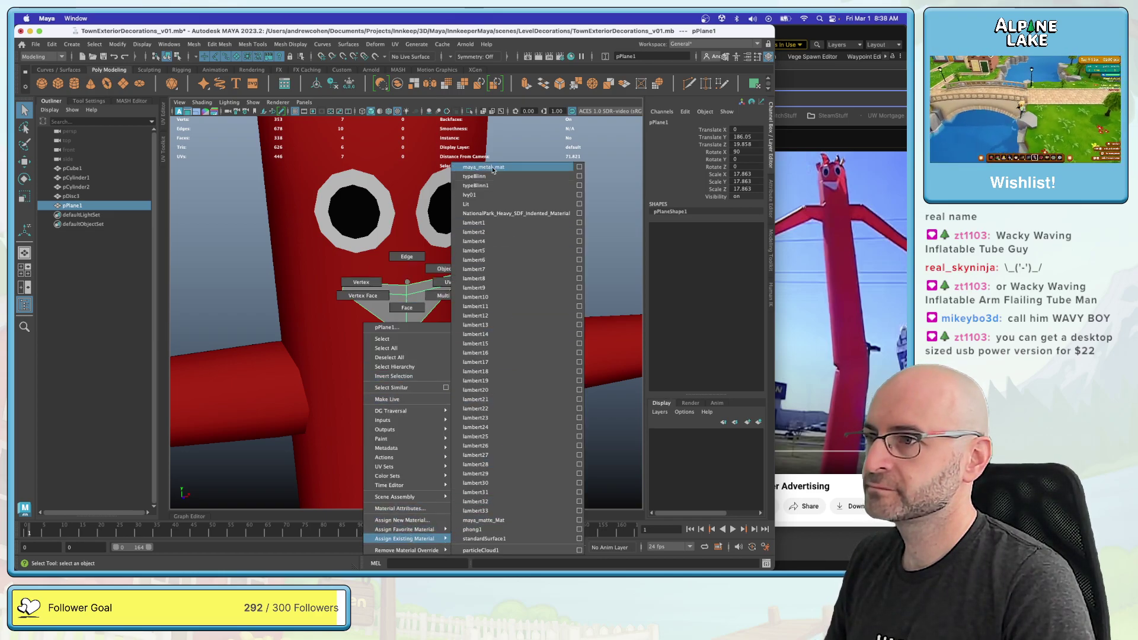
pyautogui.click(514, 513)
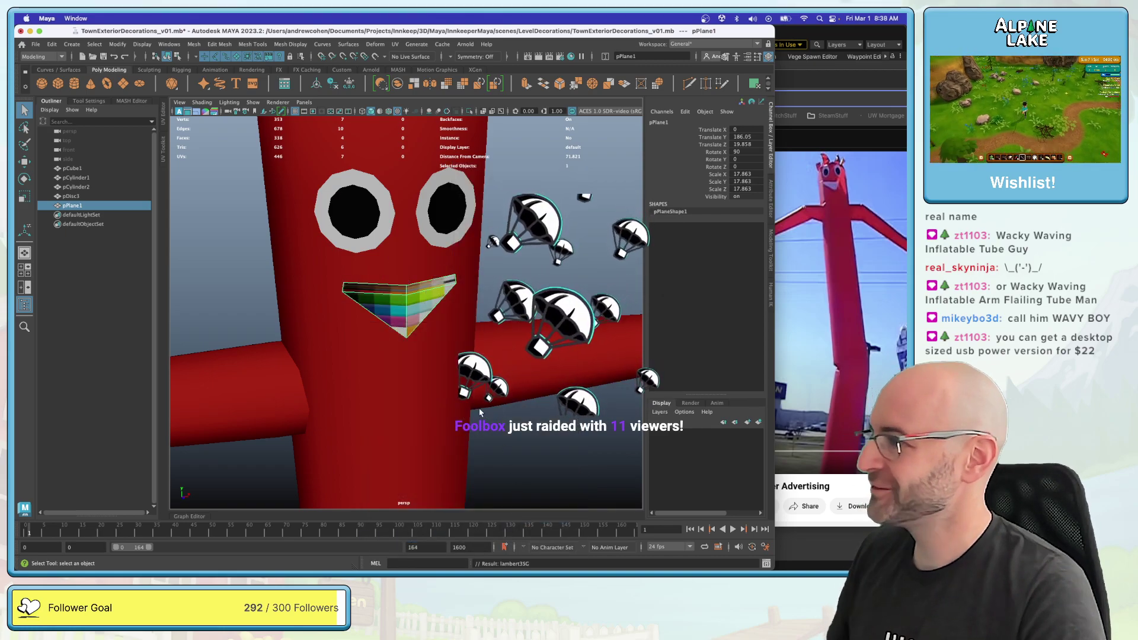
pyautogui.click(481, 243)
pyautogui.keyDown('alt'); pyautogui.moveTo(481, 243); pyautogui.dragTo(351, 253, button='right'); pyautogui.keyUp('alt')
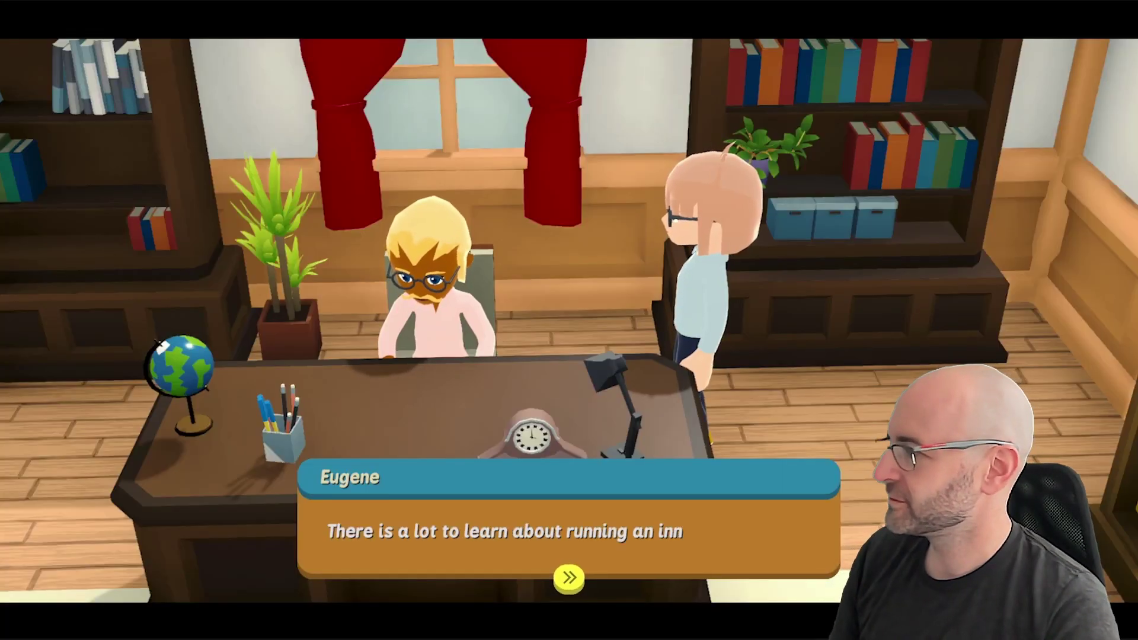
# Step: Advance the dialogue, open the inn and photograph the crow
pyautogui.press('space')
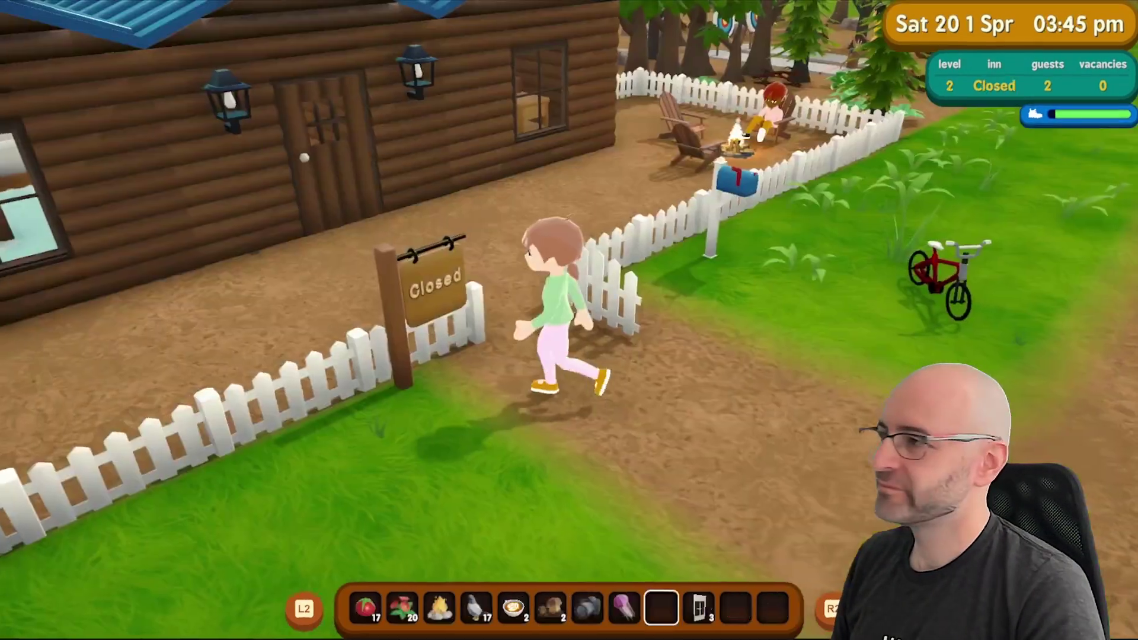
pyautogui.press('e')
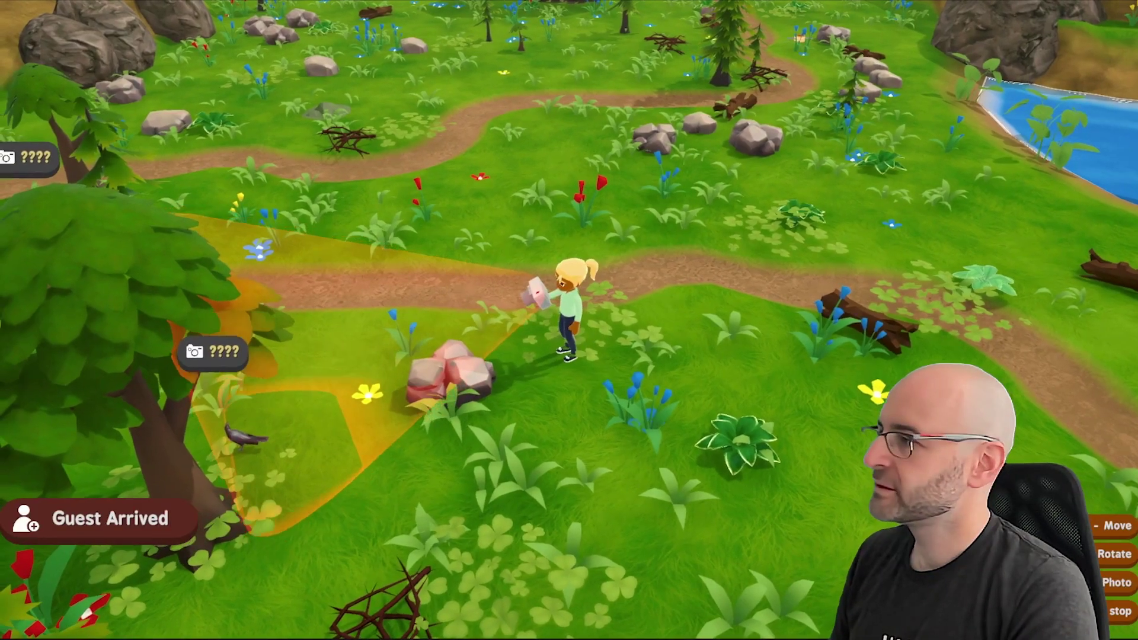
pyautogui.press('space')
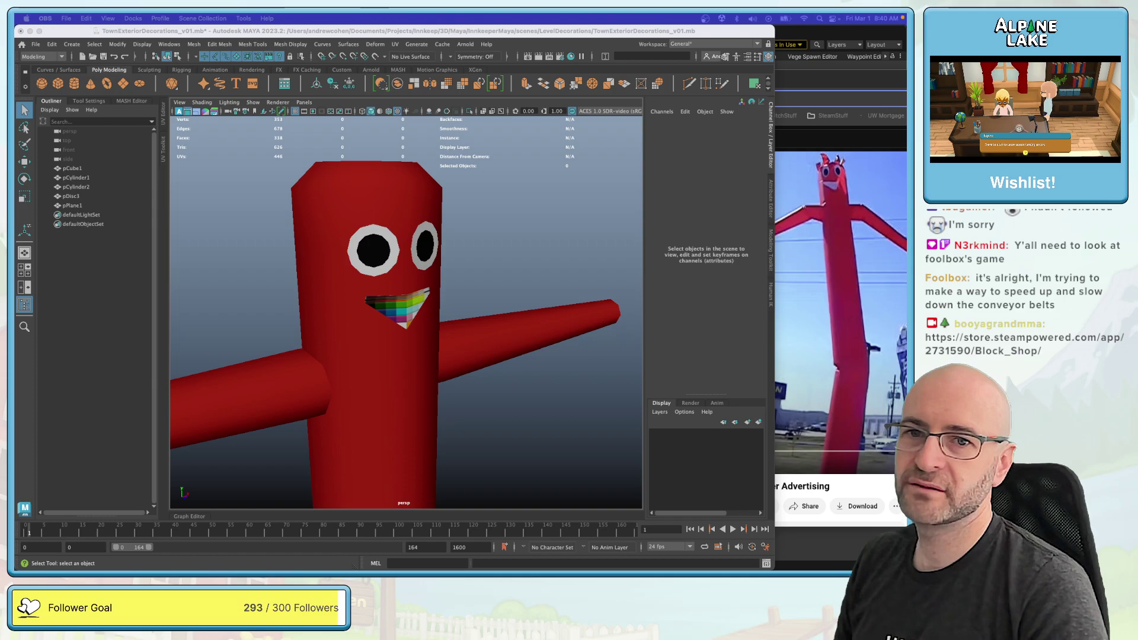
pyautogui.moveTo(16, 119); pyautogui.dragTo(567, 119)
pyautogui.moveTo(335, 72); pyautogui.dragTo(311, 63)
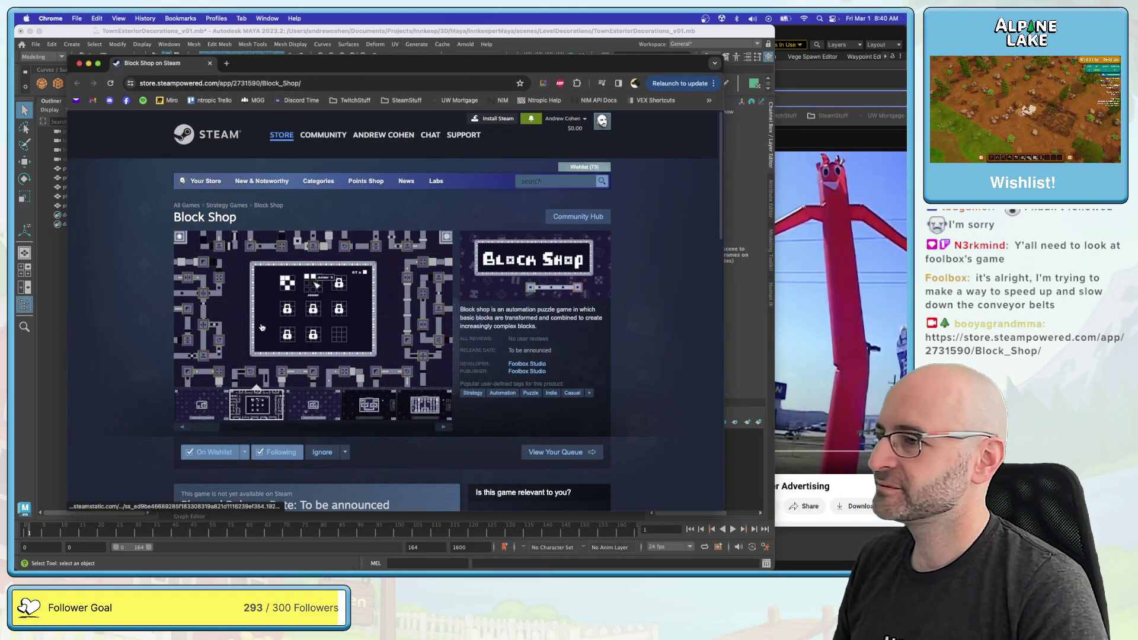
pyautogui.scroll(-1, 264, 323)
pyautogui.click(197, 415)
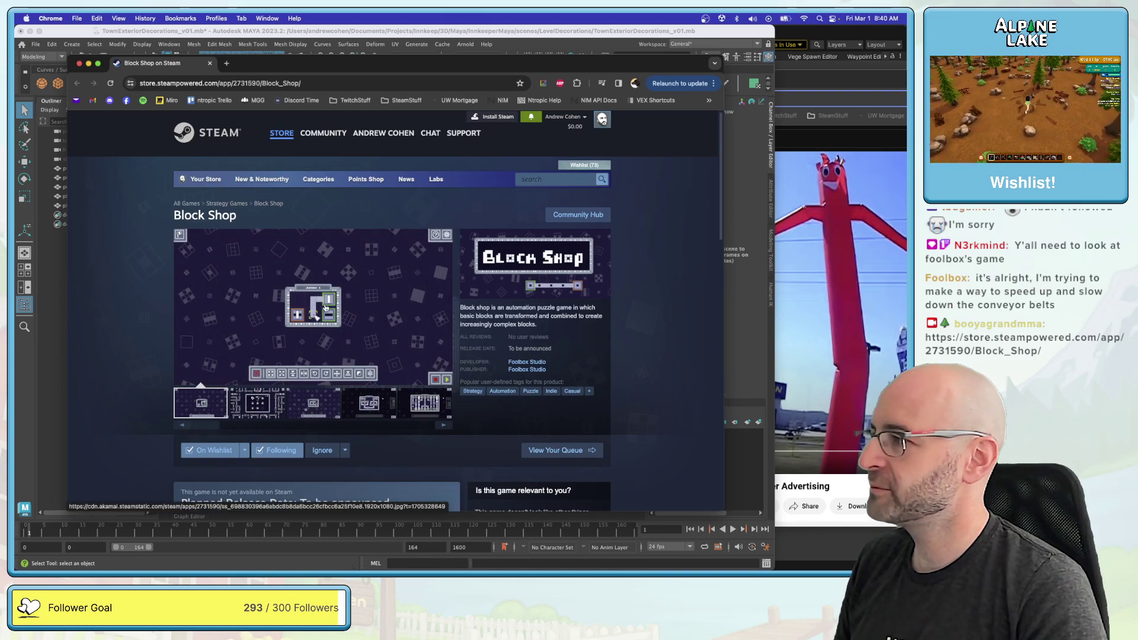
pyautogui.click(293, 409)
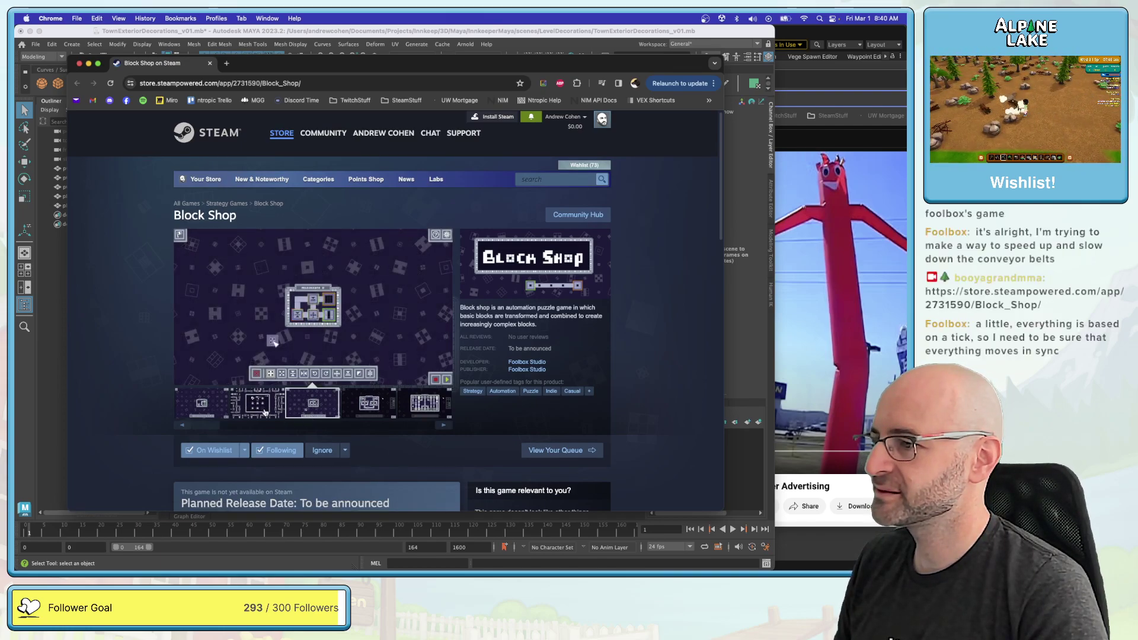
pyautogui.click(369, 409)
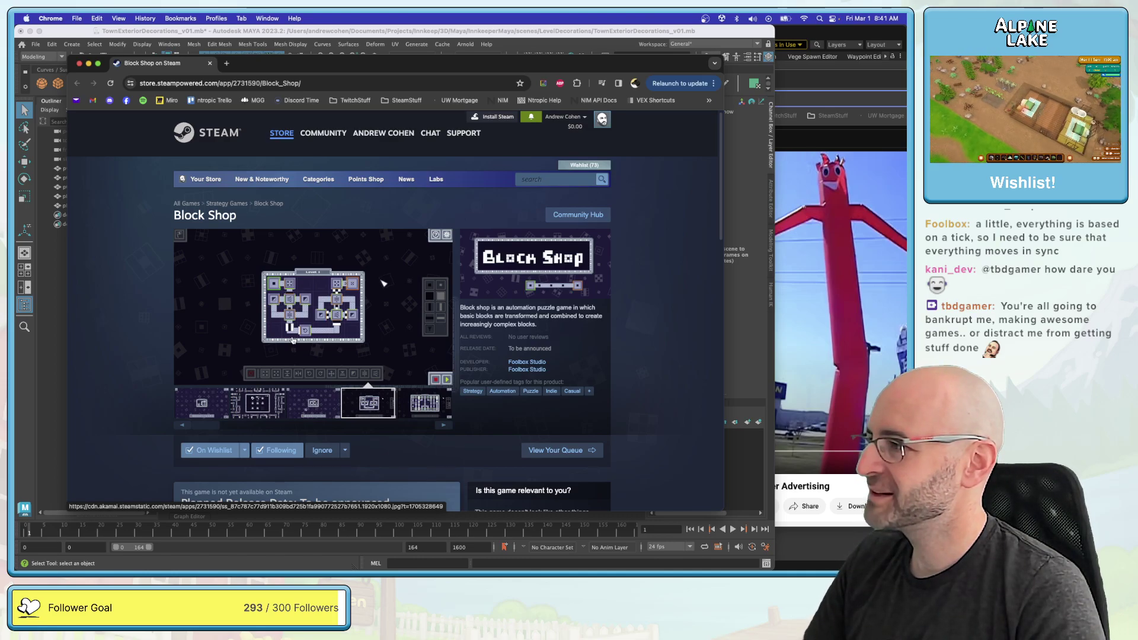
pyautogui.click(427, 406)
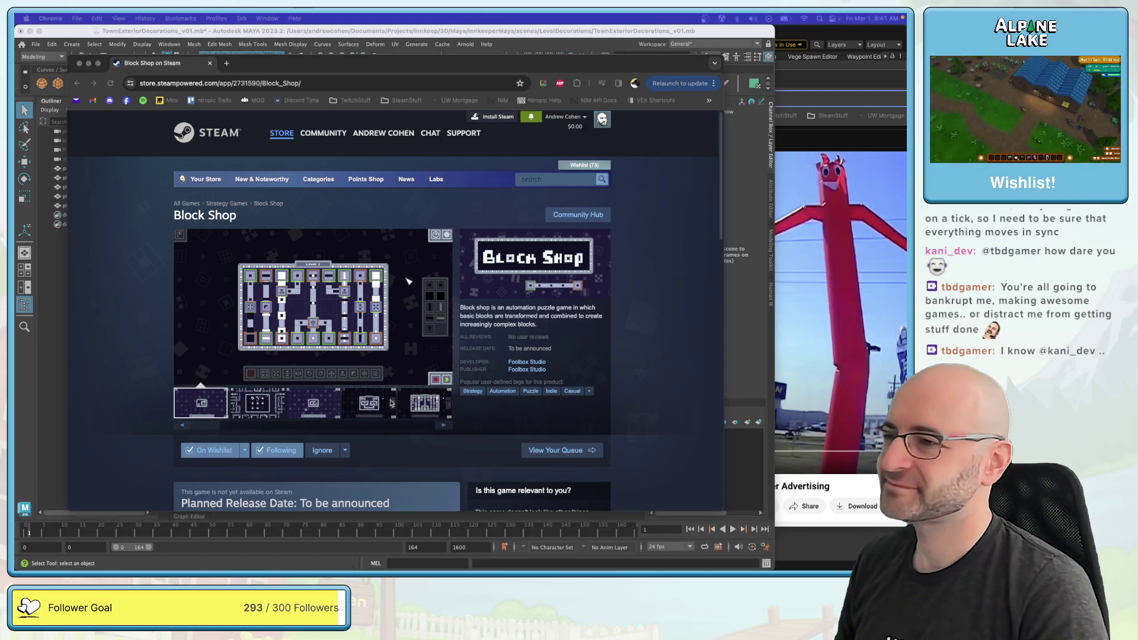
pyautogui.click(439, 426)
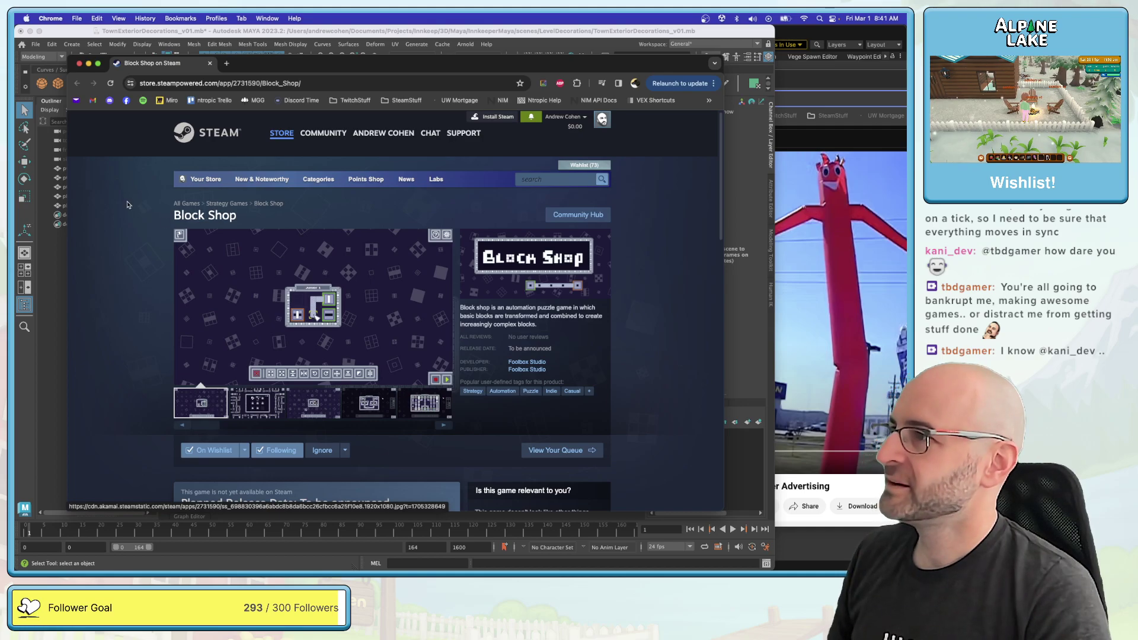
pyautogui.click(209, 64)
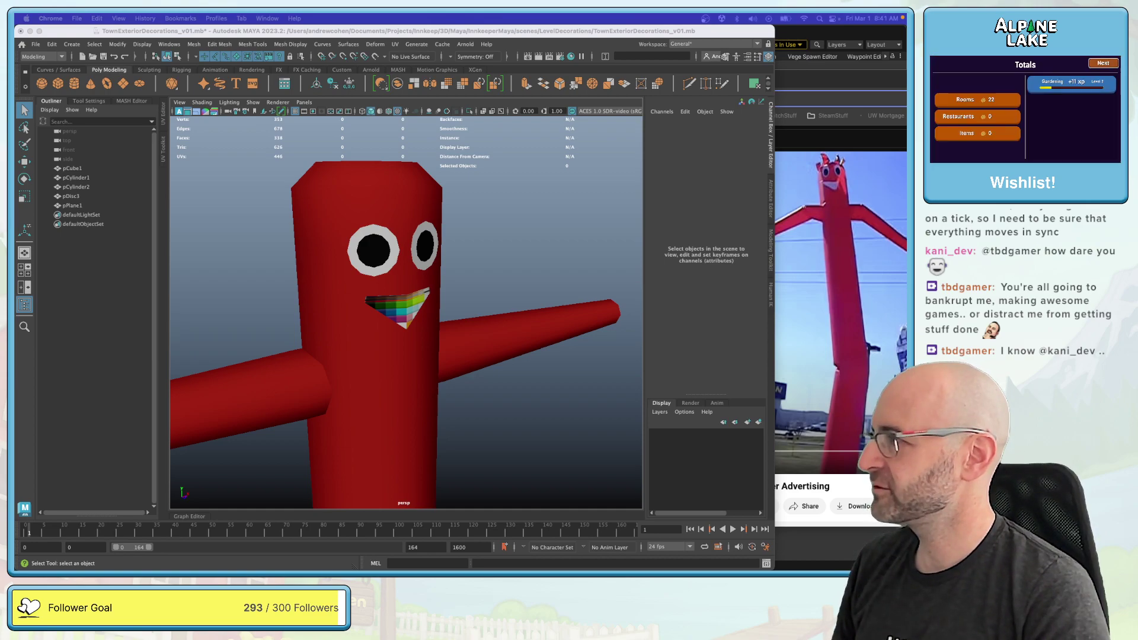
# Step: Select pPlane1 and nudge it forward in the top view to Translate Z 20.003
pyautogui.click(532, 230)
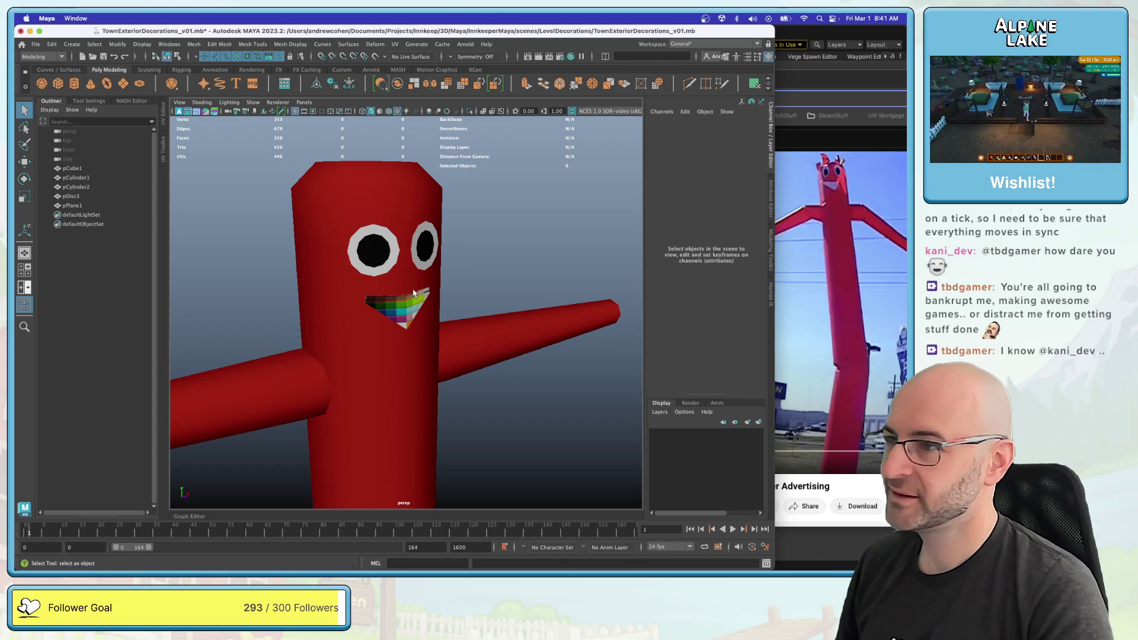
pyautogui.click(438, 277)
pyautogui.click(415, 296)
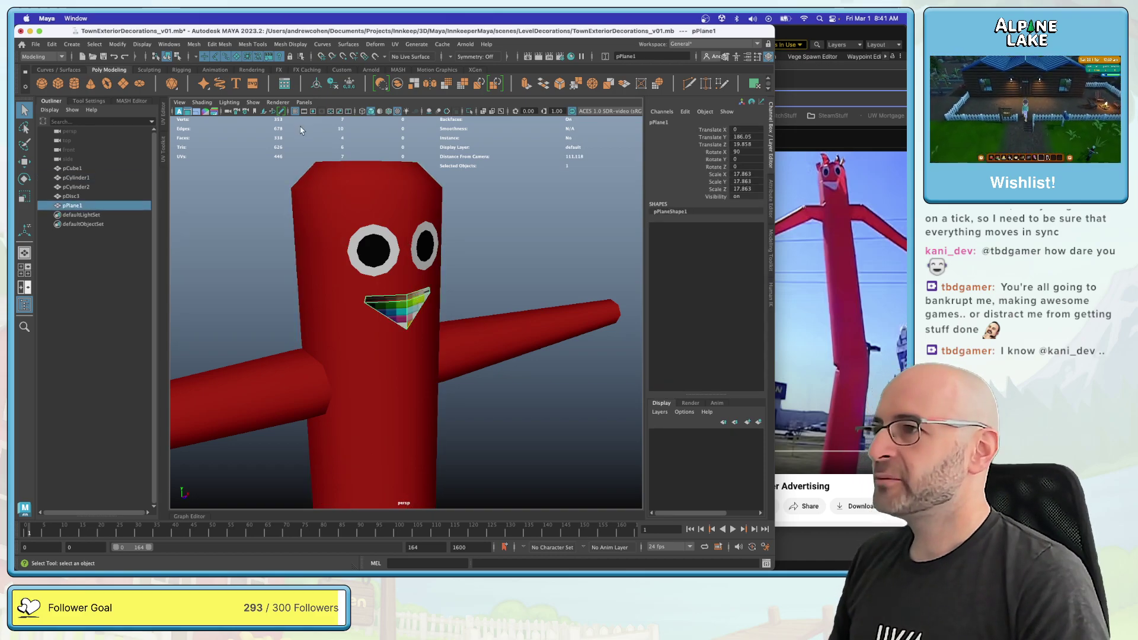
pyautogui.press('space')
pyautogui.press('space')
pyautogui.press('w')
pyautogui.moveTo(428, 317); pyautogui.dragTo(429, 320)
pyautogui.press('space')
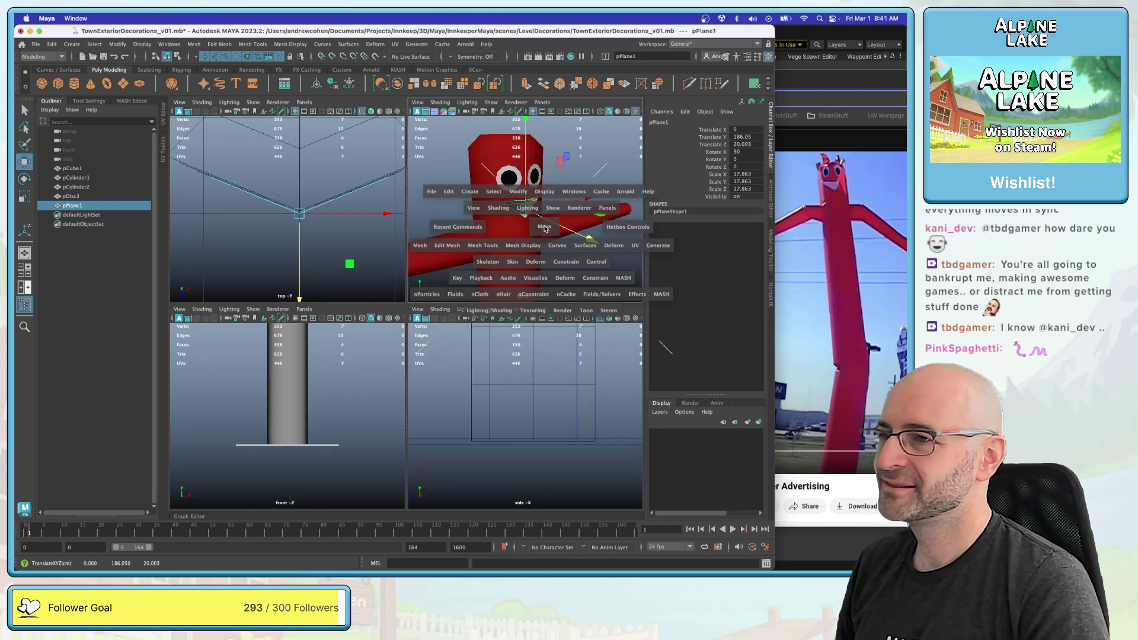
pyautogui.press('space')
pyautogui.press('q')
# Step: Reselect the mouth plane in the perspective view and zoom to inspect it
pyautogui.scroll(5, 377, 283)
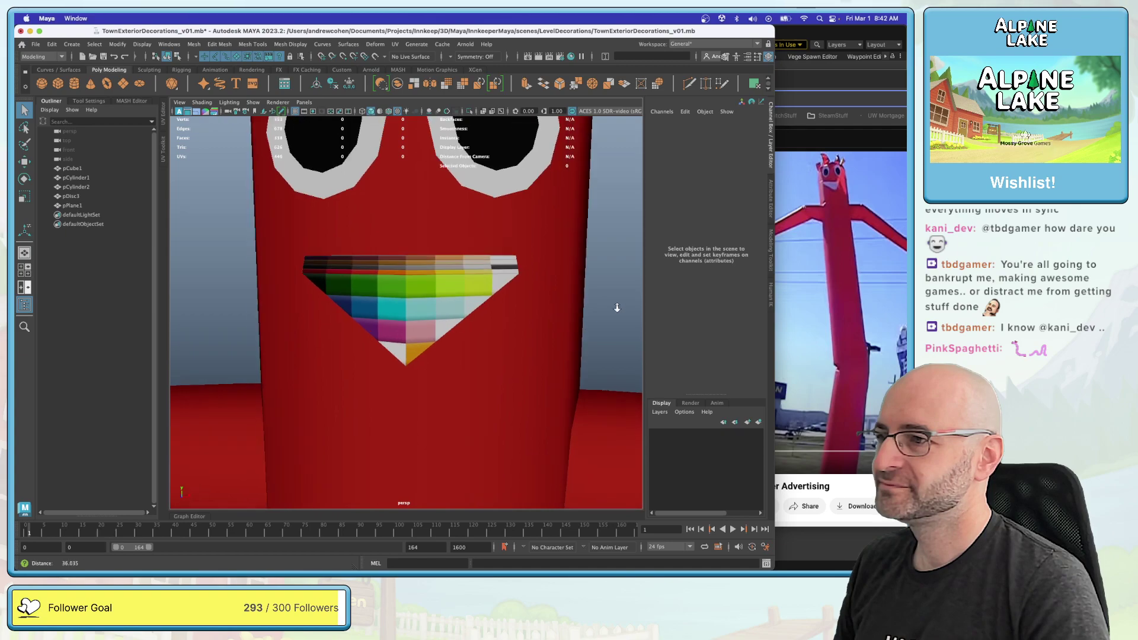
pyautogui.click(464, 271)
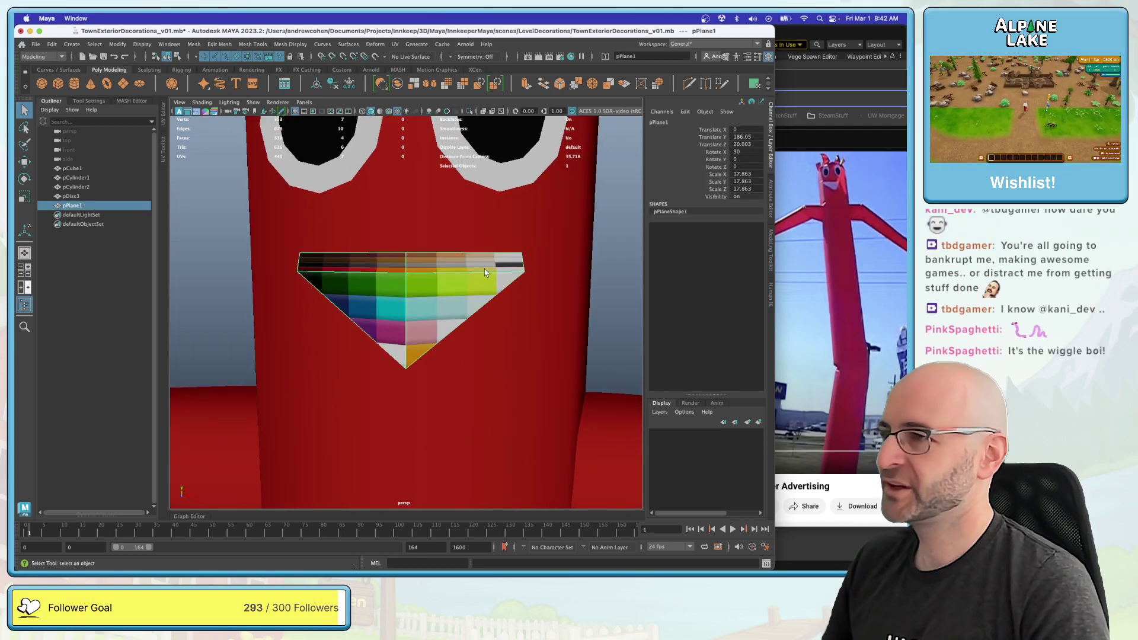
pyautogui.scroll(-8, 485, 269)
pyautogui.scroll(-4, 439, 232)
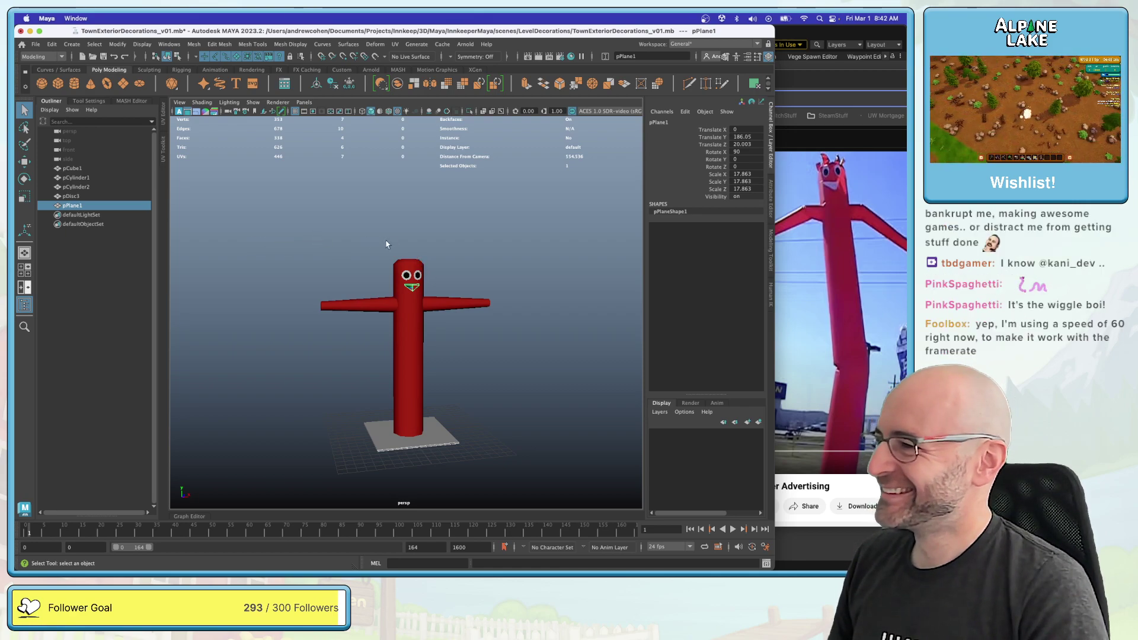
pyautogui.scroll(3, 368, 262)
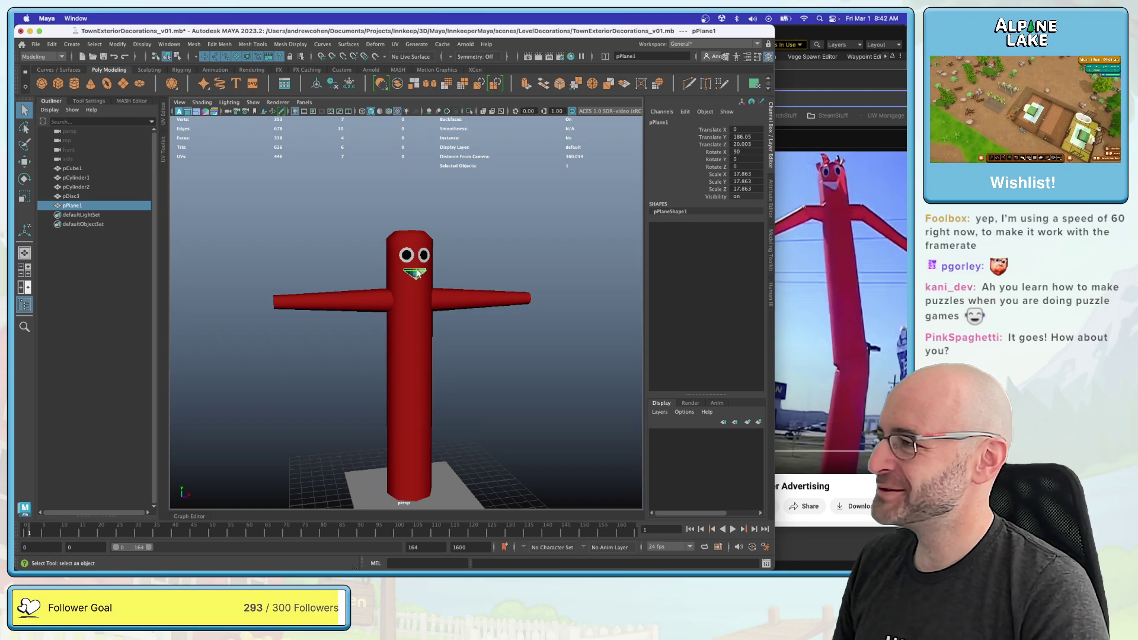
pyautogui.scroll(3, 436, 270)
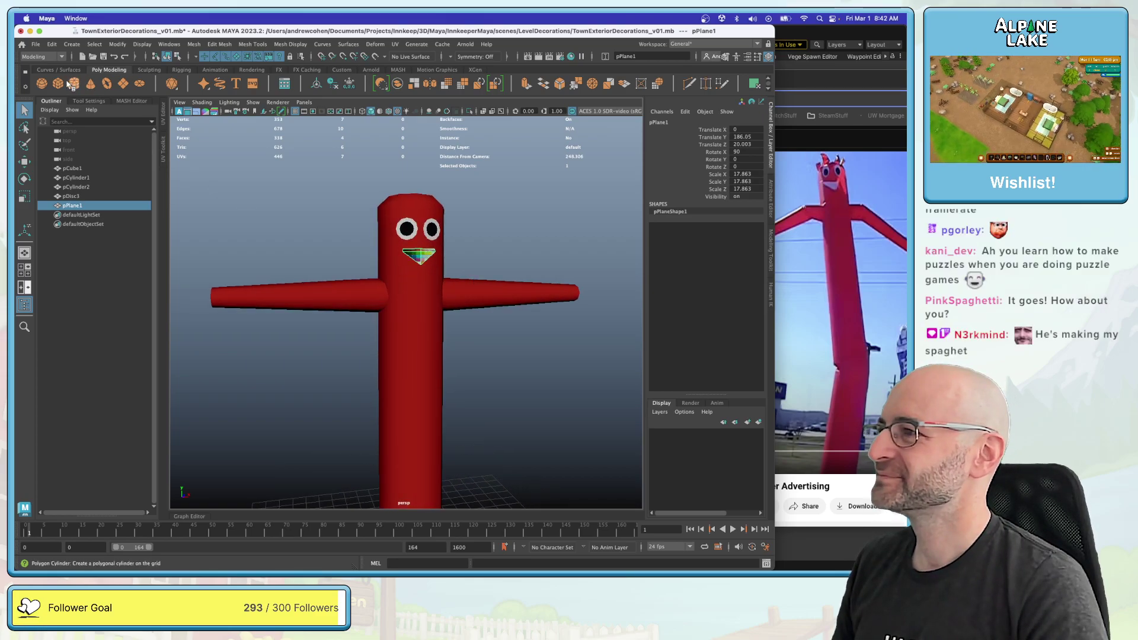
# Step: Select the mouth's four UV faces and scale and move them onto a white palette cell
pyautogui.click(164, 114)
pyautogui.moveTo(312, 267); pyautogui.dragTo(279, 249, button='right')
pyautogui.moveTo(226, 239); pyautogui.dragTo(215, 382)
pyautogui.press('r')
pyautogui.press('w')
pyautogui.moveTo(308, 304); pyautogui.dragTo(332, 305)
pyautogui.press('r')
# Step: Deselect the mouth, check it turned white and close the UV Editor
pyautogui.click(167, 57)
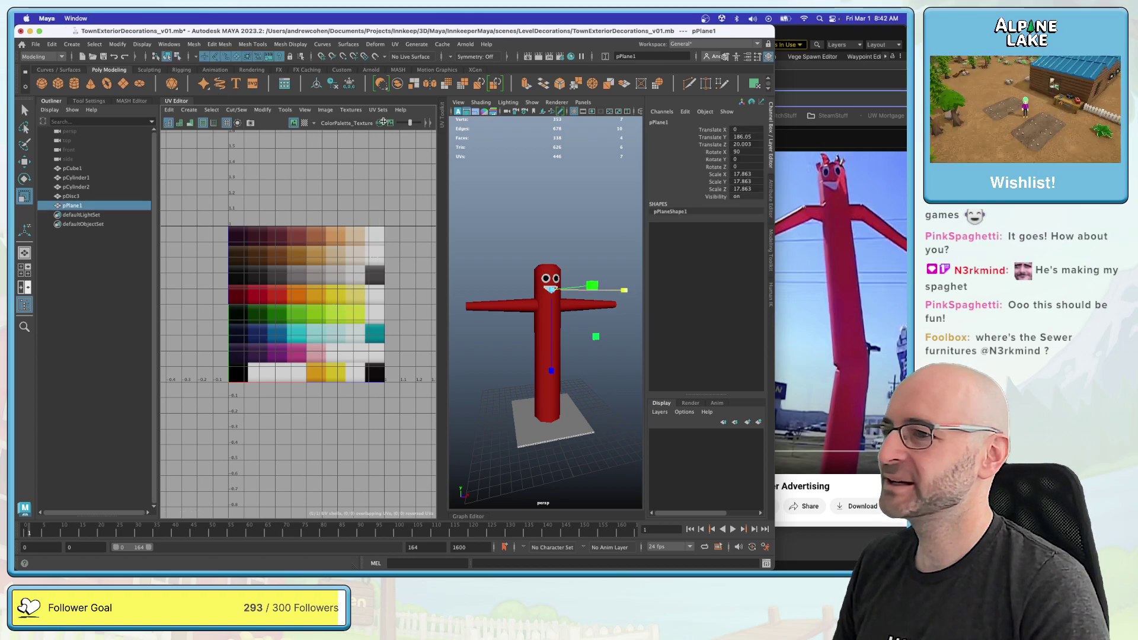
pyautogui.press('q')
pyautogui.click(538, 223)
pyautogui.moveTo(566, 236)
pyautogui.keyDown('alt'); pyautogui.mouseDown()
pyautogui.moveTo(536, 231)
pyautogui.moveTo(550, 235)
pyautogui.mouseUp(); pyautogui.keyUp('alt')
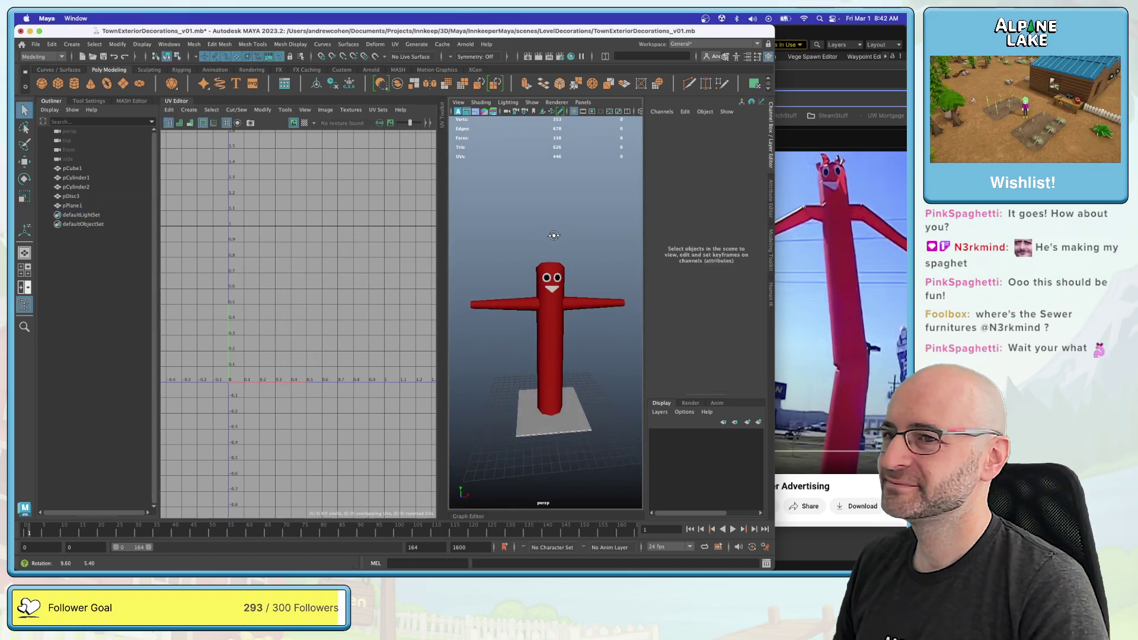
pyautogui.scroll(5, 538, 220)
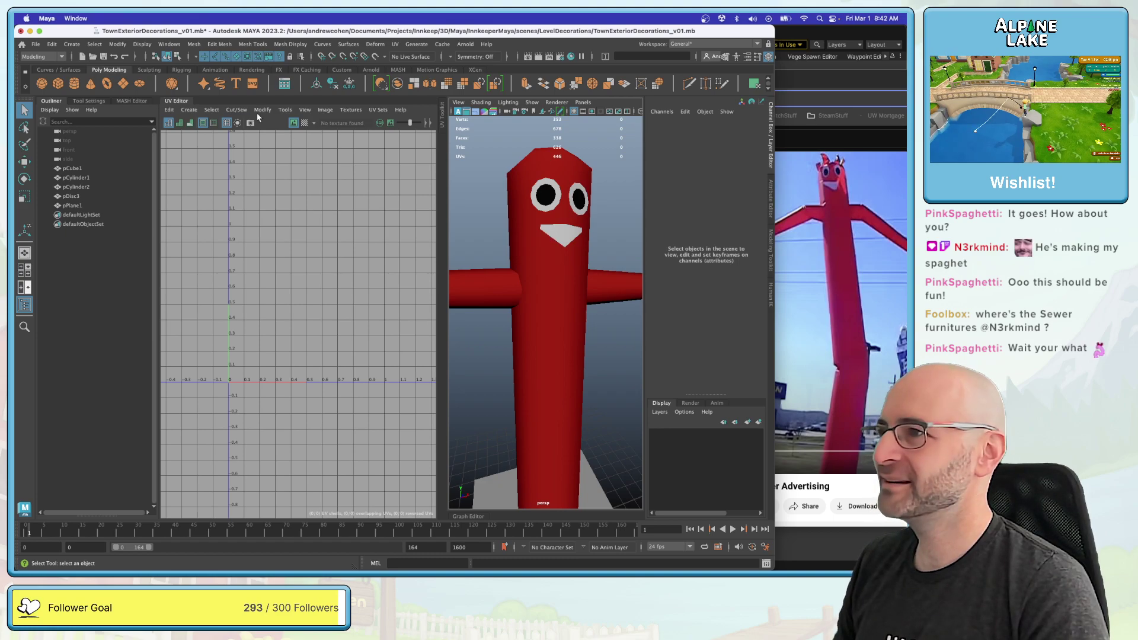
pyautogui.click(175, 105)
pyautogui.scroll(-5, 407, 296)
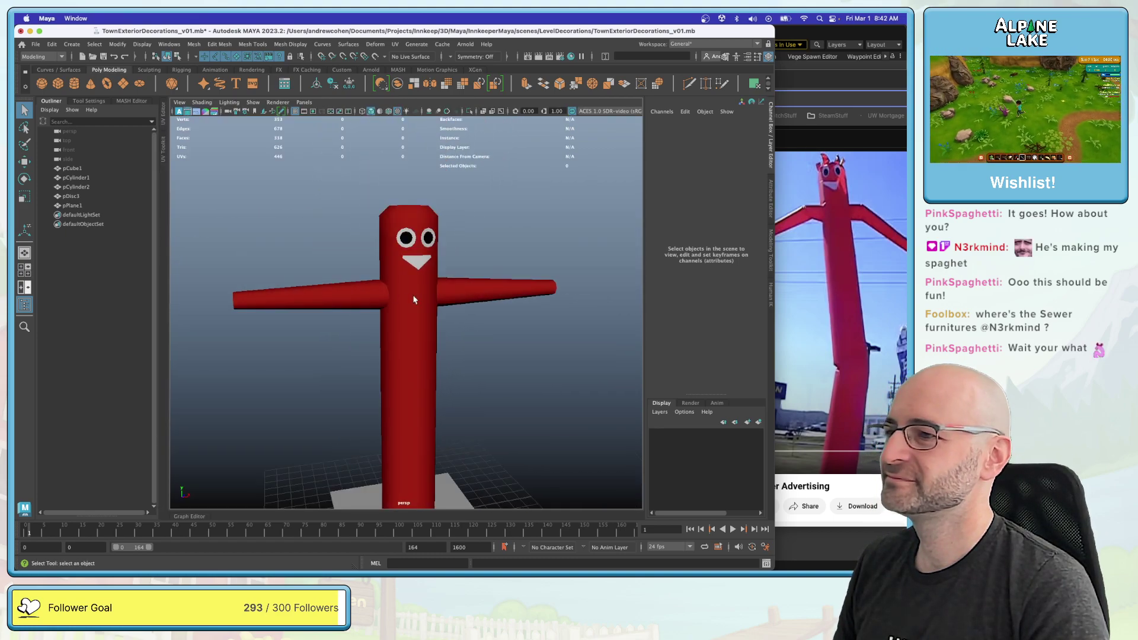
# Step: Move the UV shells of pCylinder1 and pCylinder2 from the red swatch onto the pale pink one
pyautogui.click(408, 298)
pyautogui.keyDown('shift'); pyautogui.click(460, 298); pyautogui.keyUp('shift')
pyautogui.keyDown('shift'); pyautogui.click(459, 299); pyautogui.keyUp('shift')
pyautogui.keyDown('shift'); pyautogui.click(459, 298); pyautogui.keyUp('shift')
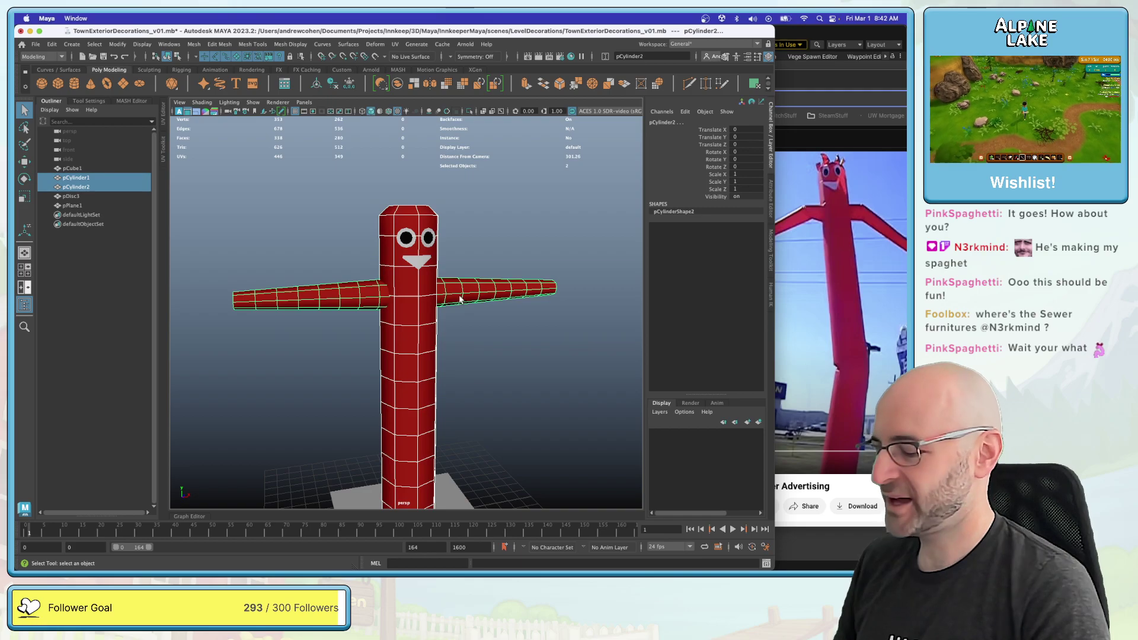
pyautogui.press('u')
pyautogui.moveTo(326, 287); pyautogui.dragTo(310, 275, button='right')
pyautogui.moveTo(220, 238); pyautogui.dragTo(318, 344)
pyautogui.press('w')
pyautogui.moveTo(278, 293); pyautogui.dragTo(315, 355)
pyautogui.click(167, 57)
pyautogui.press('q')
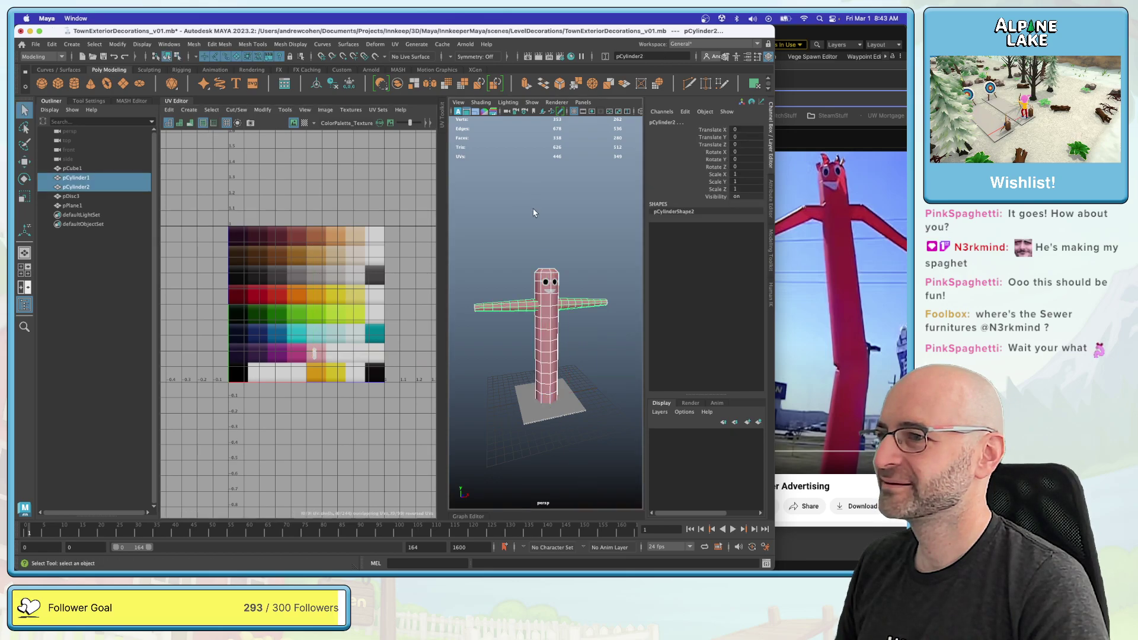
pyautogui.click(533, 211)
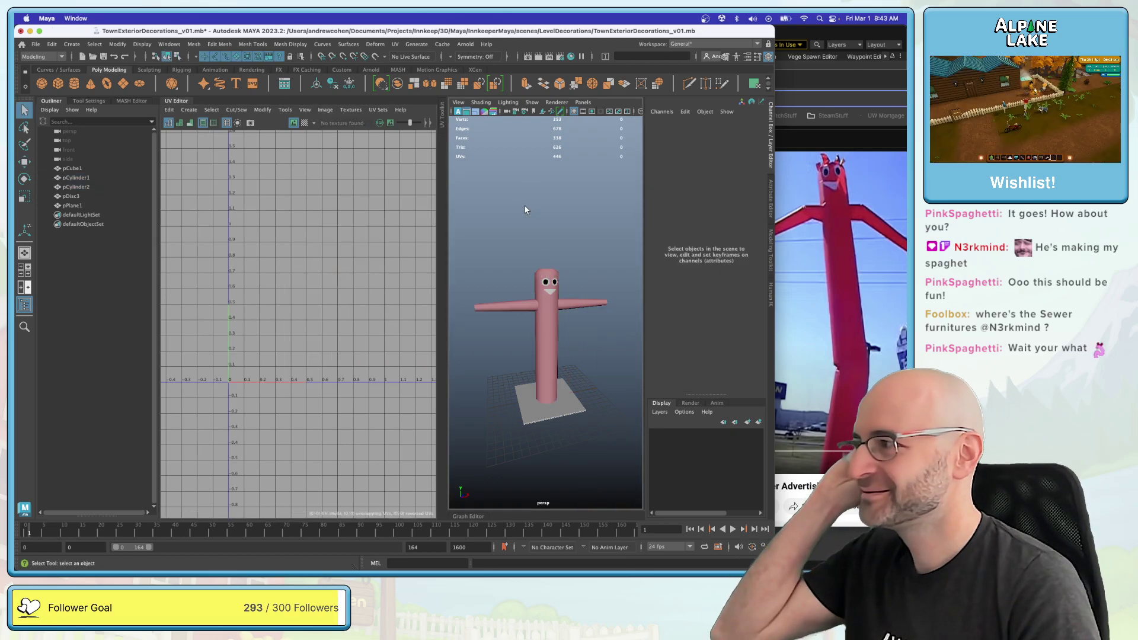
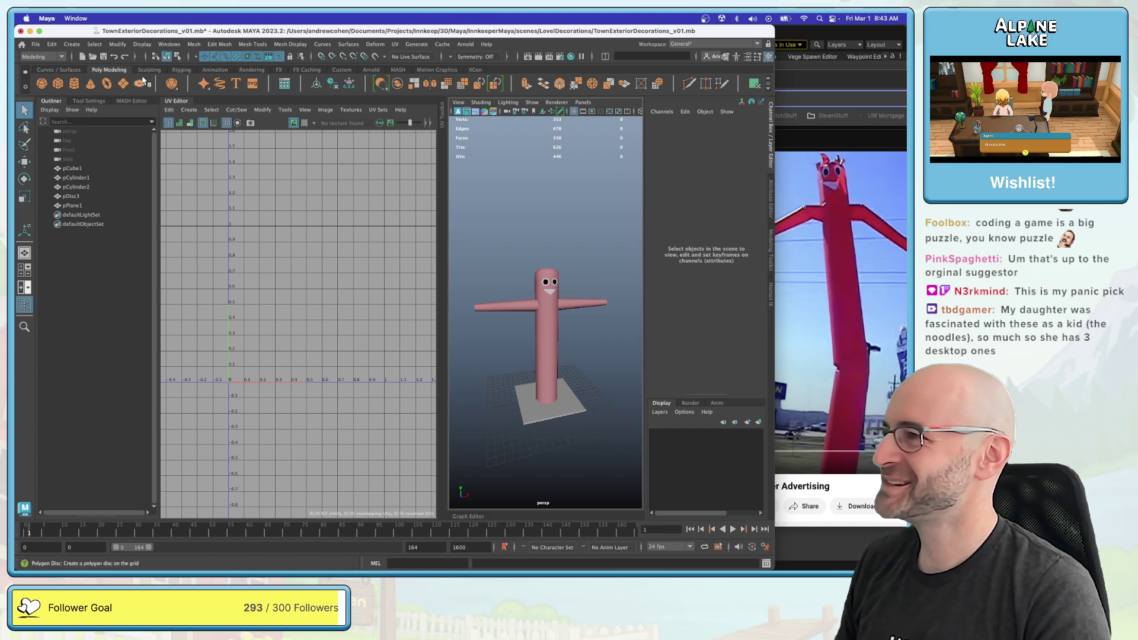
# Step: Combine the arms, body, eyes and base plane into one mesh, delete its history and freeze transforms
pyautogui.click(177, 101)
pyautogui.moveTo(298, 181); pyautogui.dragTo(472, 329)
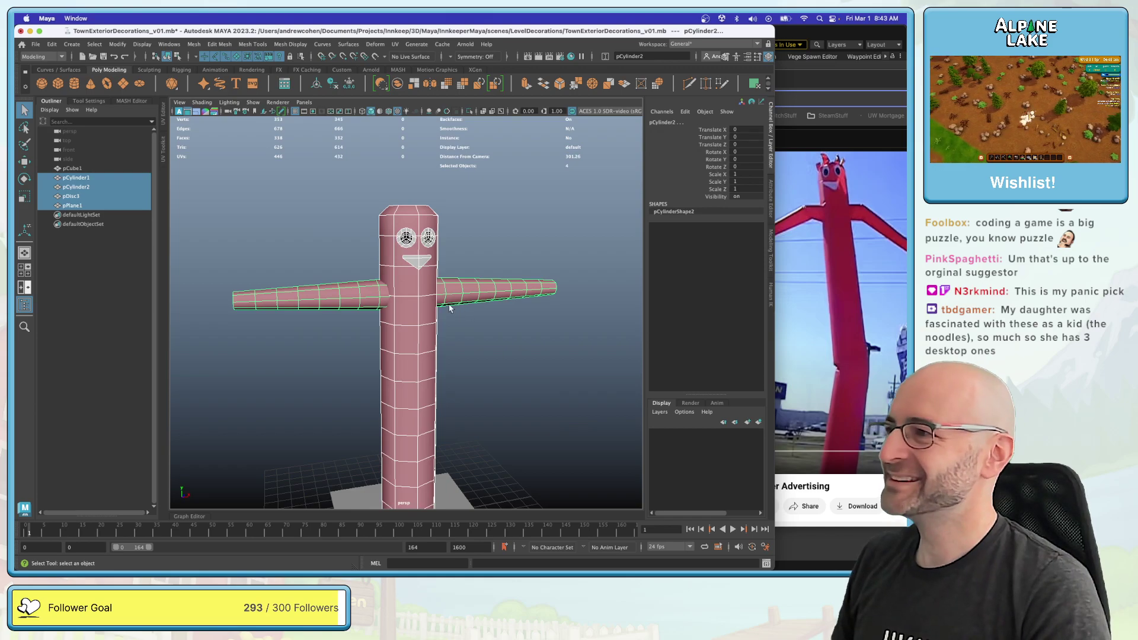
pyautogui.scroll(-2, 384, 216)
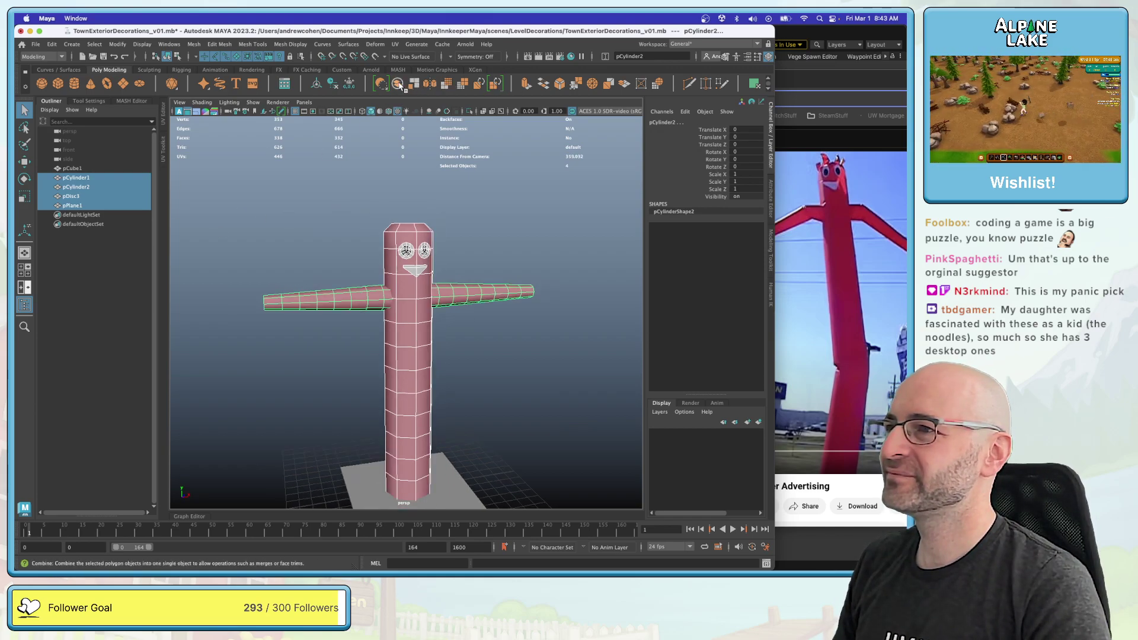
pyautogui.click(414, 84)
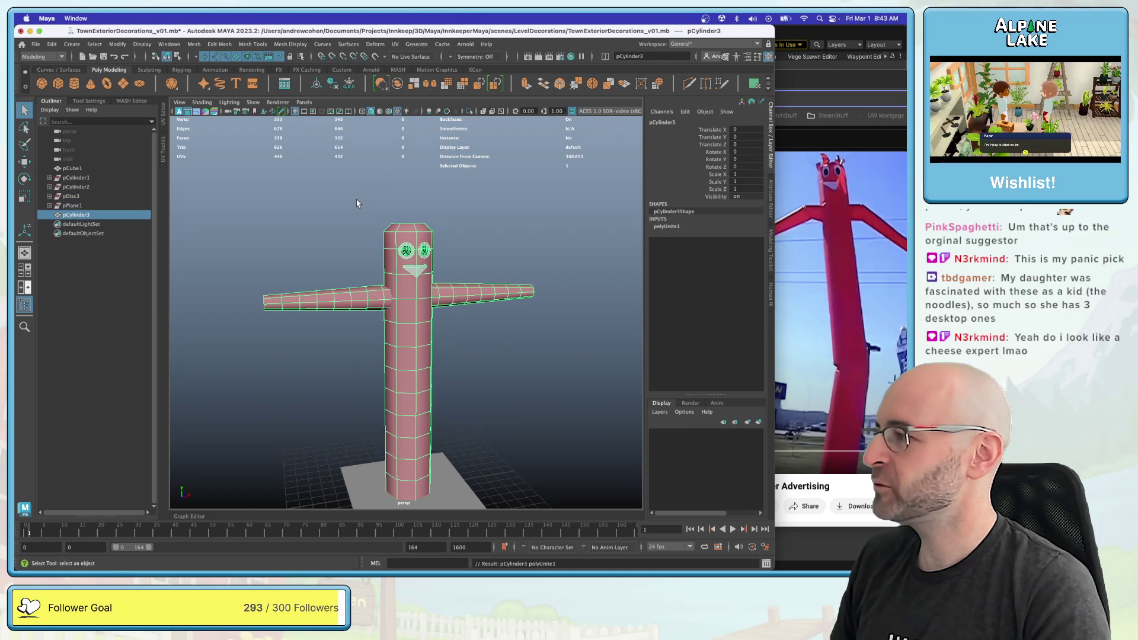
pyautogui.hotkey('alt', 'shift', 'd')
pyautogui.hotkey('ctrl', 'f')
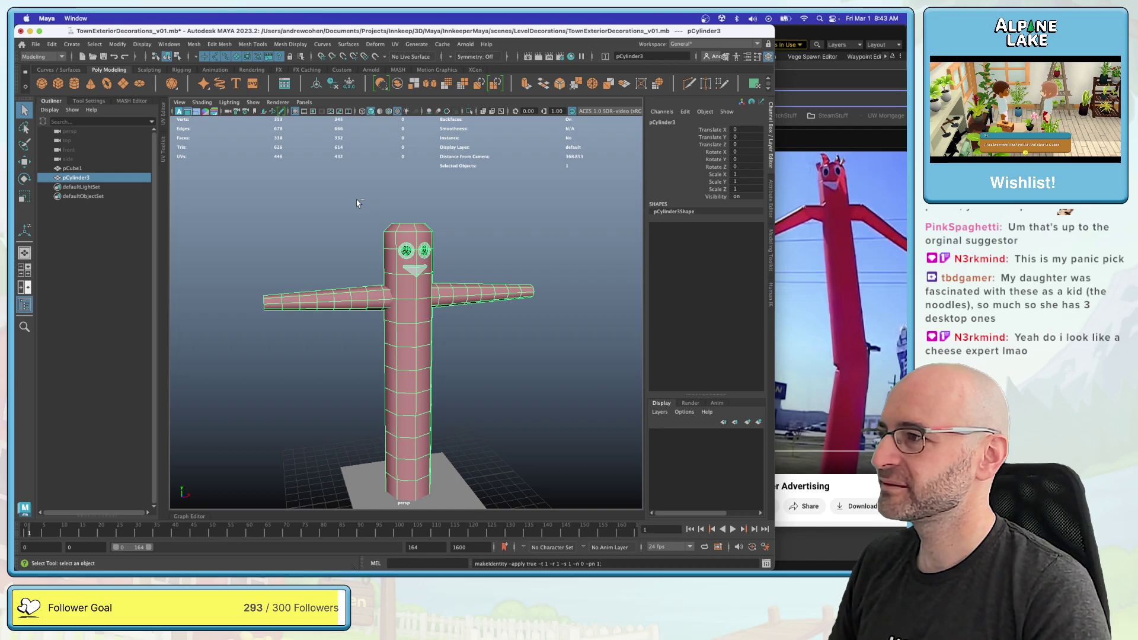
# Step: Frame the figure in the maximized front view, save the scene and switch to wireframe
pyautogui.press('w')
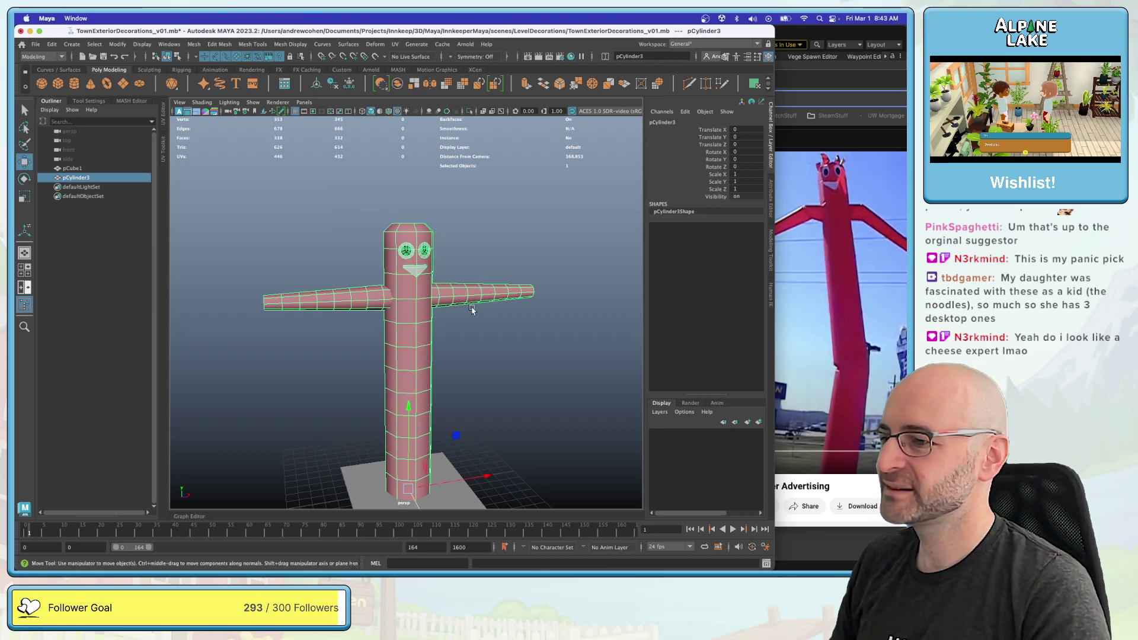
pyautogui.keyDown('alt'); pyautogui.moveTo(504, 323); pyautogui.dragTo(434, 332, button='right'); pyautogui.keyUp('alt')
pyautogui.keyDown('alt'); pyautogui.moveTo(434, 332); pyautogui.dragTo(447, 289, button='middle'); pyautogui.keyUp('alt')
pyautogui.press('space')
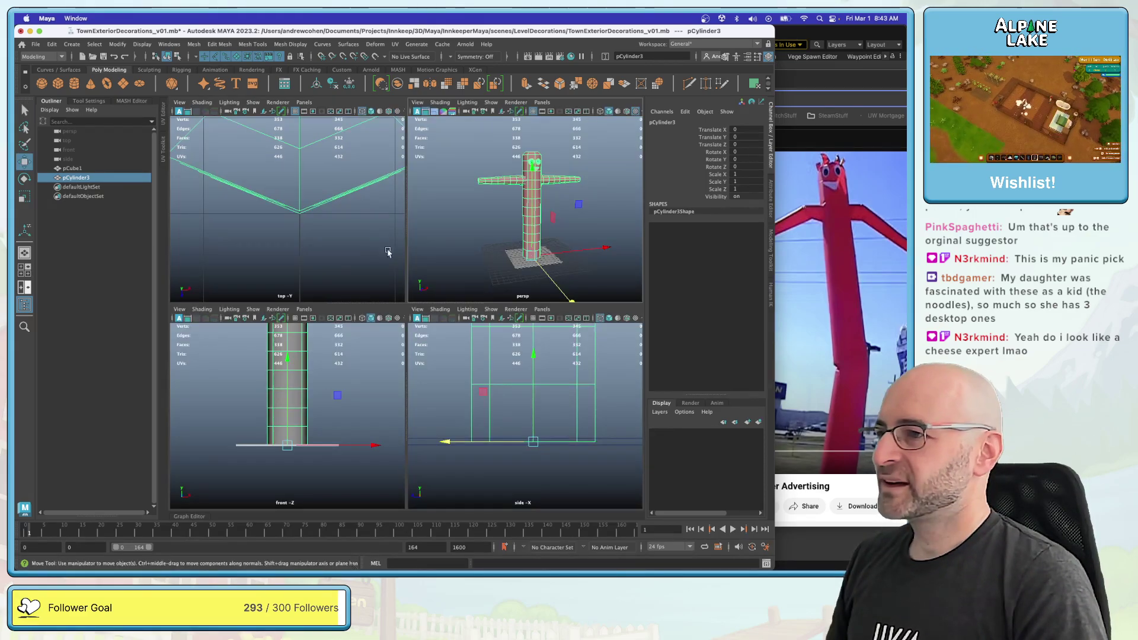
pyautogui.press('space')
pyautogui.keyDown('alt'); pyautogui.moveTo(447, 267); pyautogui.dragTo(408, 263, button='right'); pyautogui.keyUp('alt')
pyautogui.keyDown('alt'); pyautogui.moveTo(408, 262); pyautogui.dragTo(414, 323, button='middle'); pyautogui.keyUp('alt')
pyautogui.press('super+s')
pyautogui.press('4')
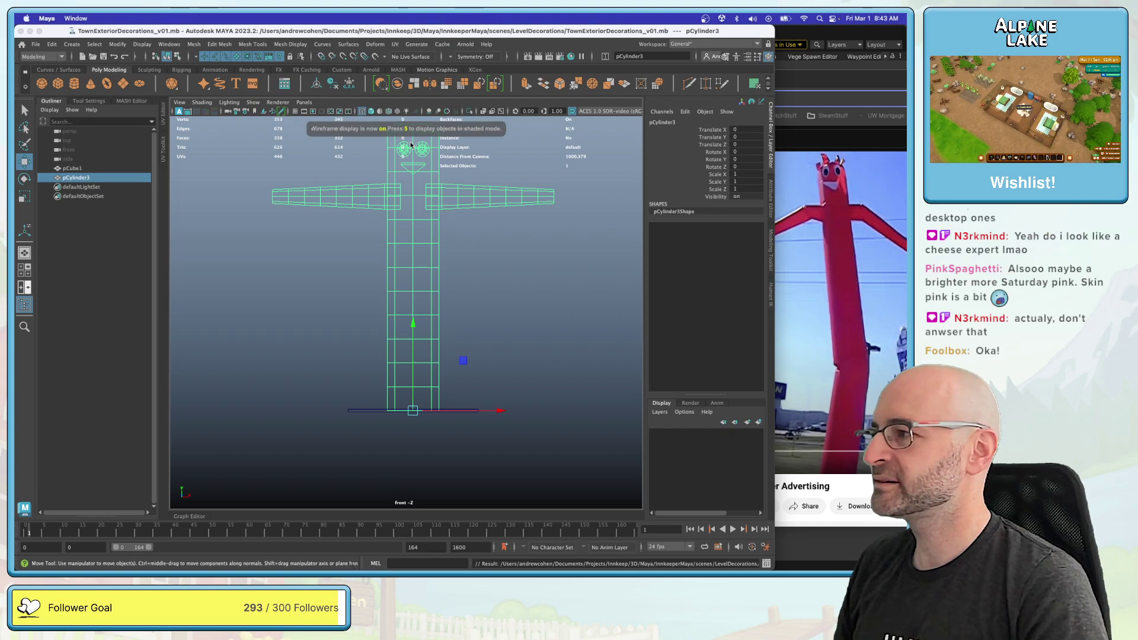
# Step: Switch to the Rigging menu set, start Skeleton > Create Joints and turn on the grid
pyautogui.click(79, 47)
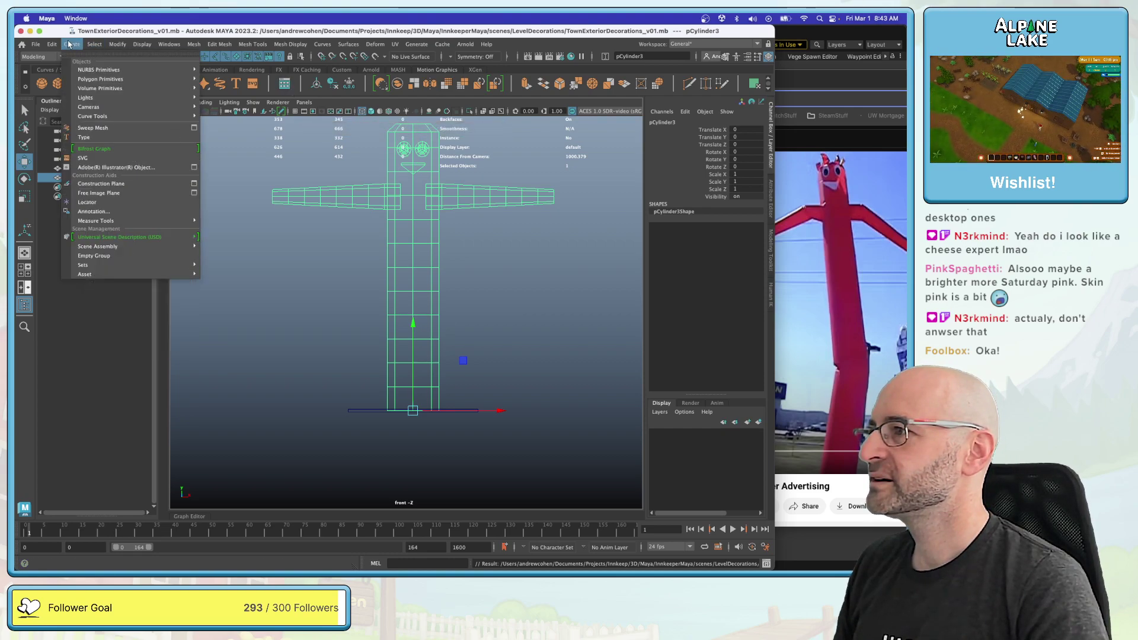
pyautogui.click(77, 47)
pyautogui.click(54, 58)
pyautogui.click(53, 76)
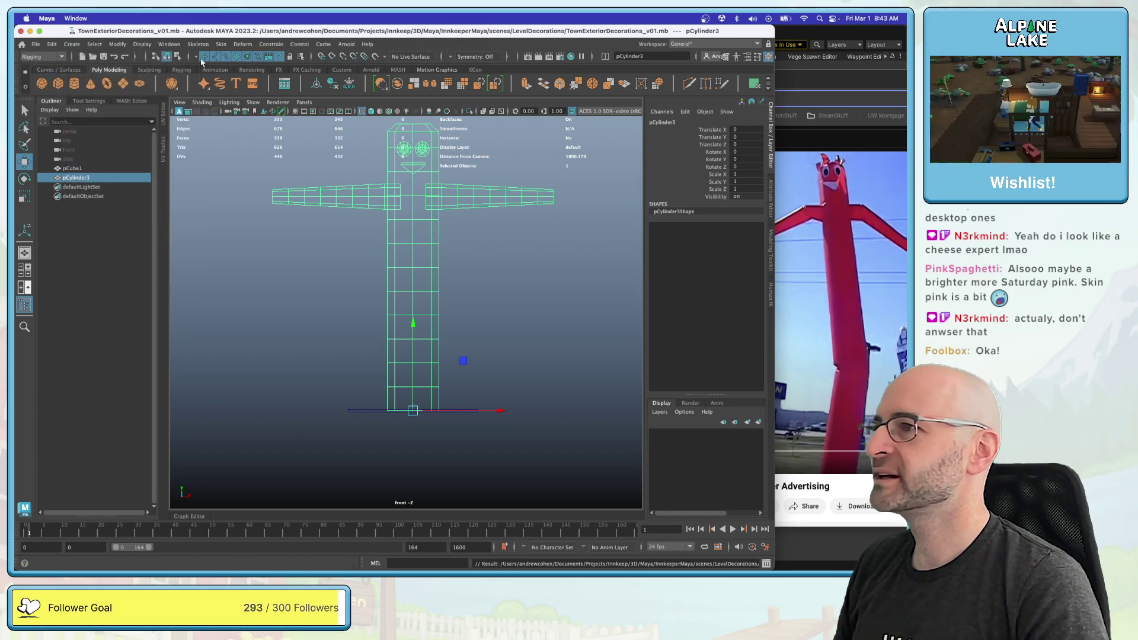
pyautogui.click(240, 45)
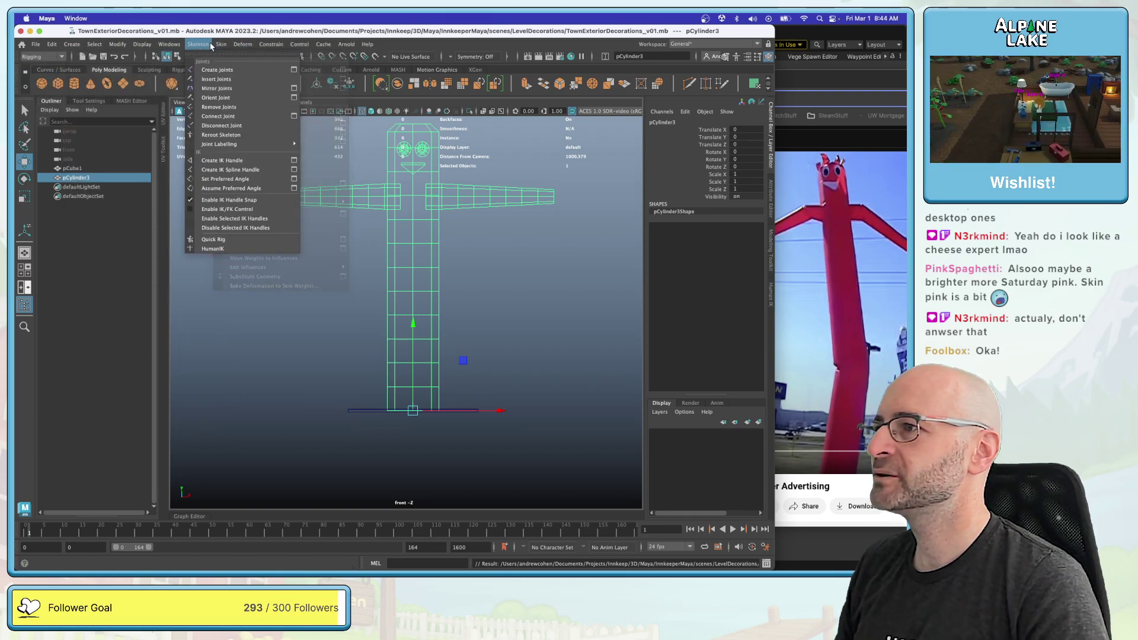
pyautogui.click(213, 66)
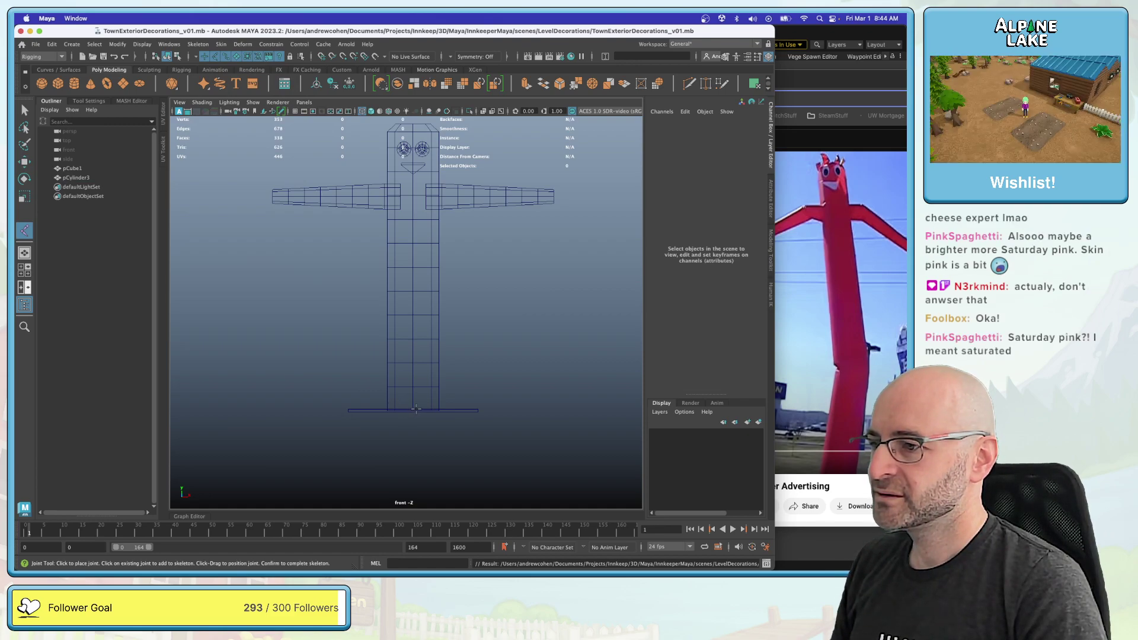
pyautogui.click(296, 112)
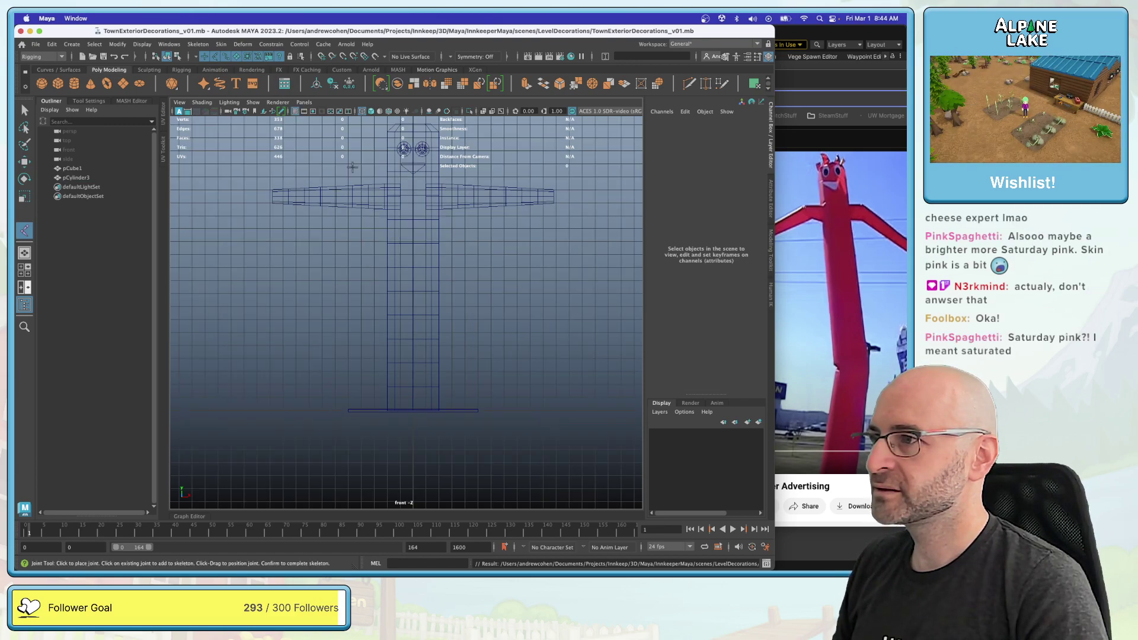
# Step: Place ten joints up the body's centre from the base to the shoulders and finish the chain
pyautogui.click(414, 409)
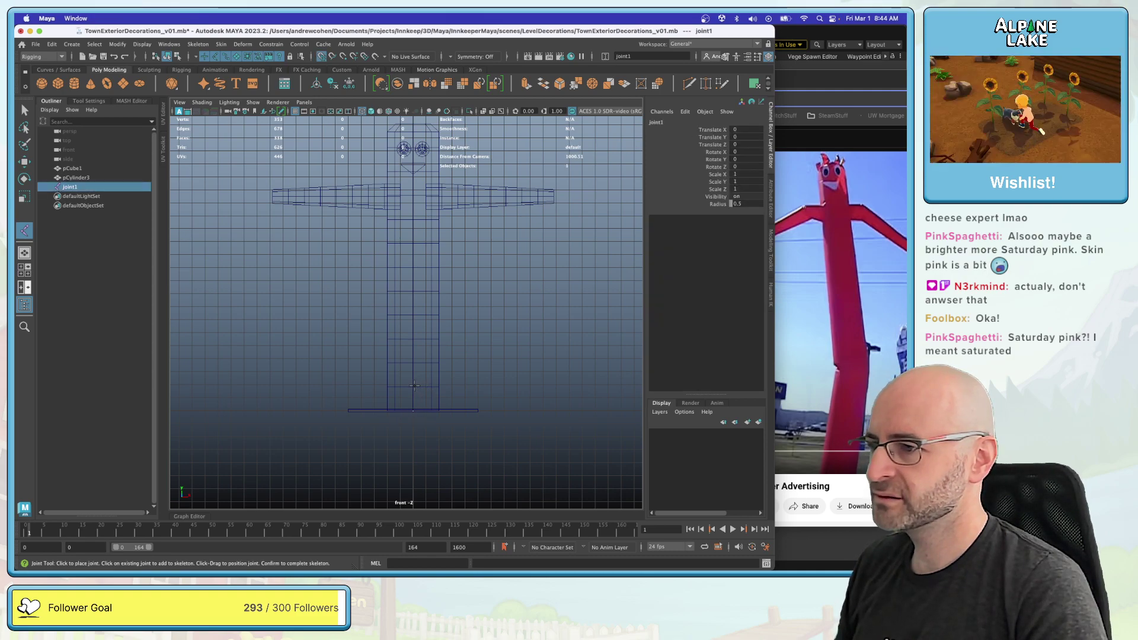
pyautogui.click(413, 386)
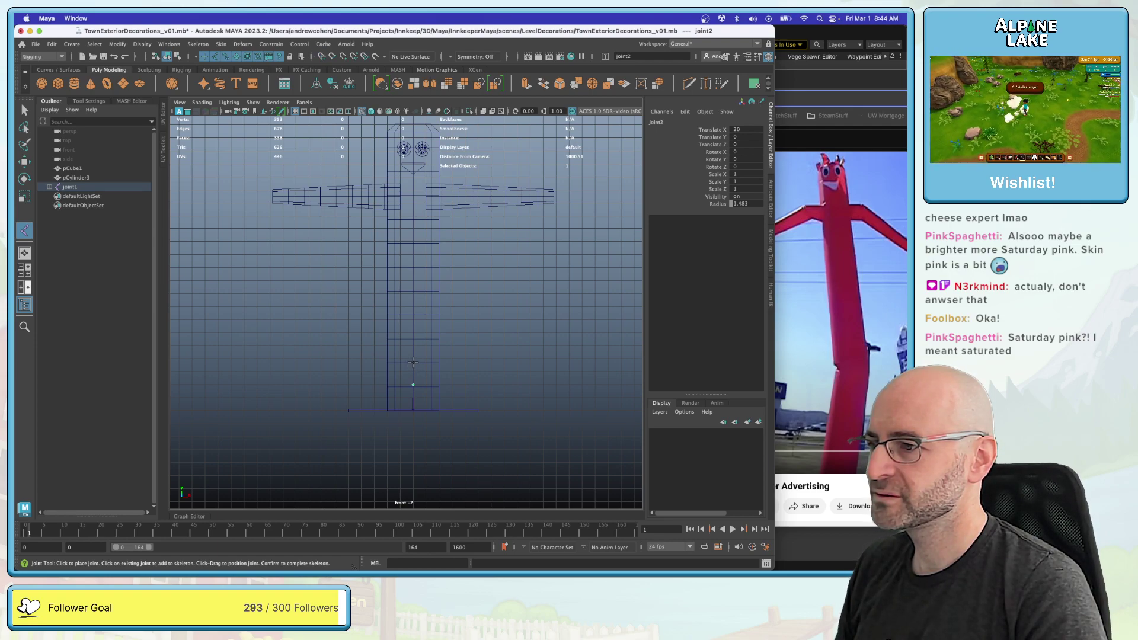
pyautogui.click(413, 362)
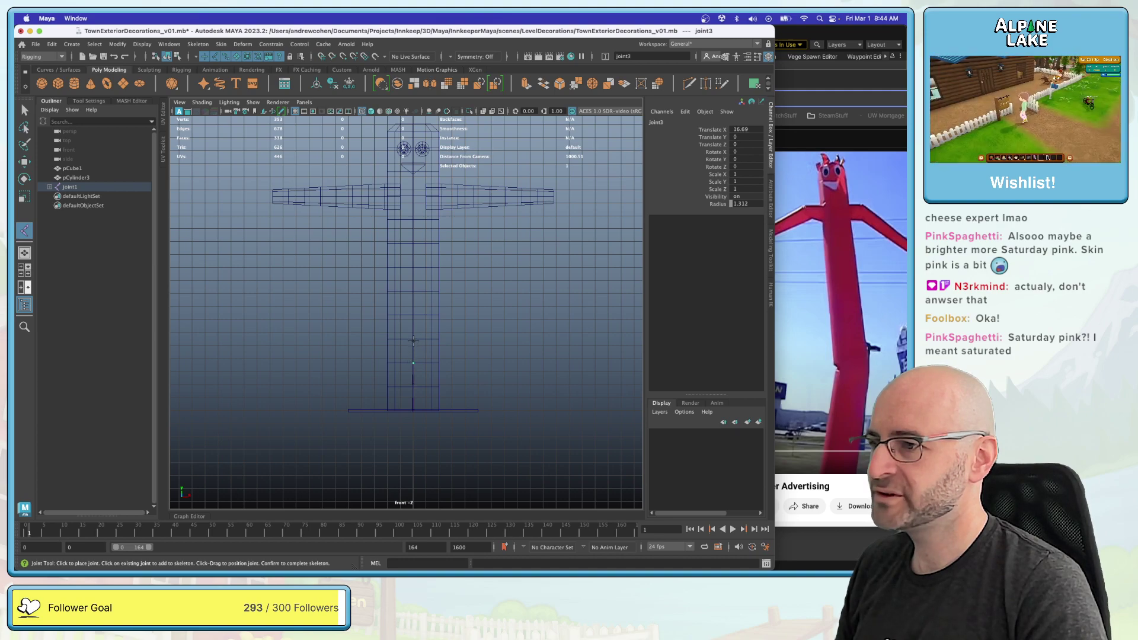
pyautogui.click(413, 339)
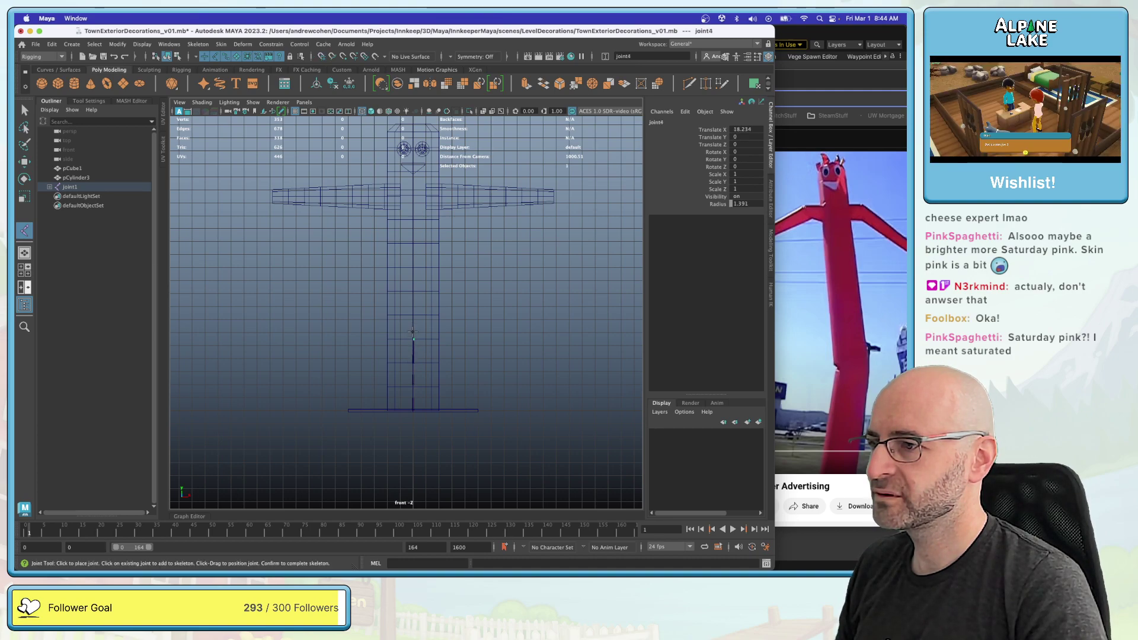
pyautogui.click(414, 317)
pyautogui.click(413, 295)
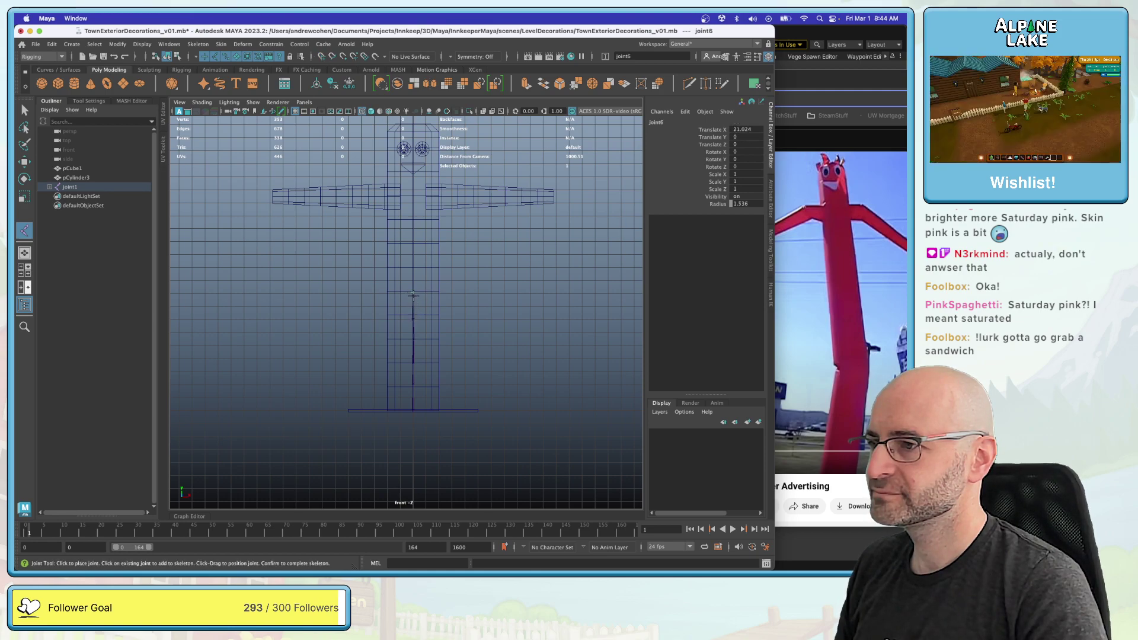
pyautogui.click(413, 243)
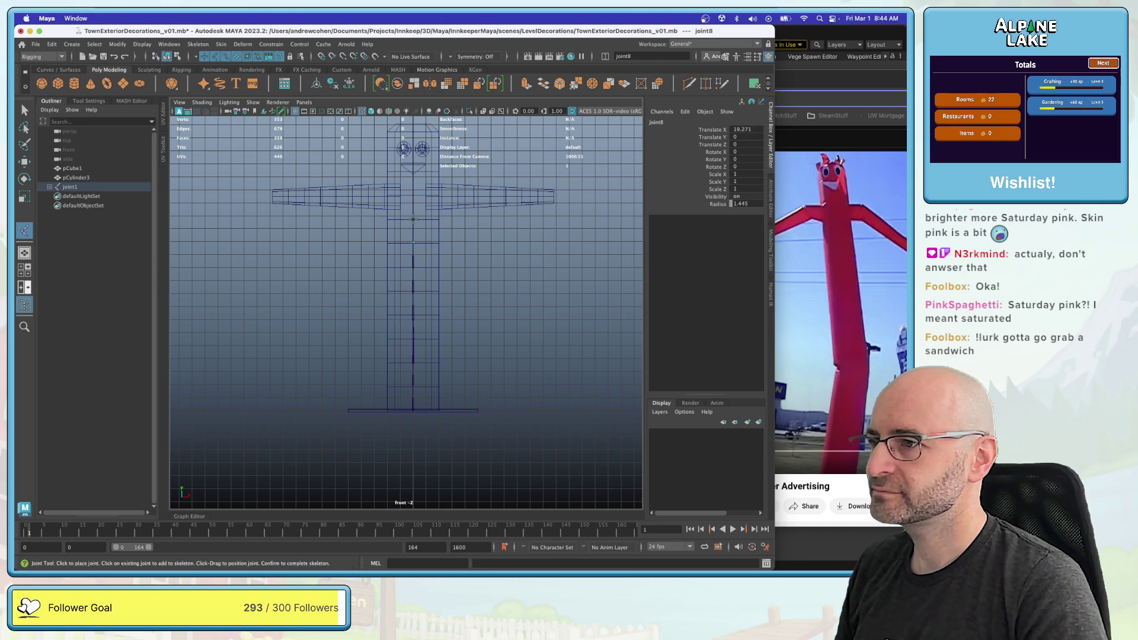
pyautogui.click(413, 201)
pyautogui.click(413, 173)
pyautogui.press('Return')
# Step: Frame the joint chain and select shoulder joint10, then its parent joint9
pyautogui.press('w')
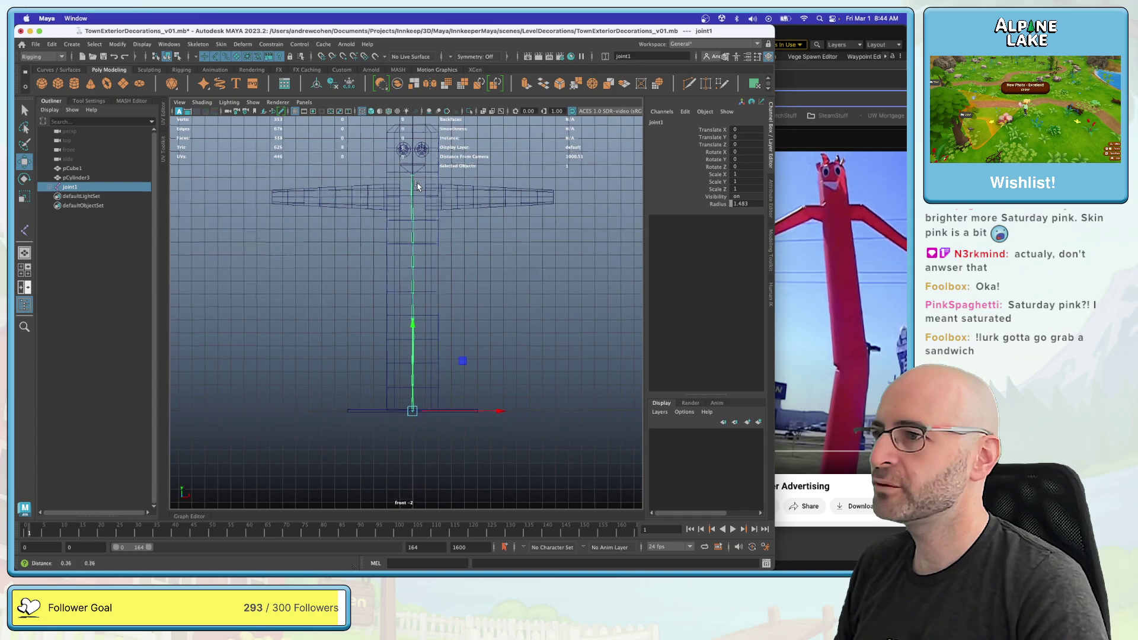
pyautogui.press('f')
pyautogui.scroll(3, 447, 231)
pyautogui.click(410, 195)
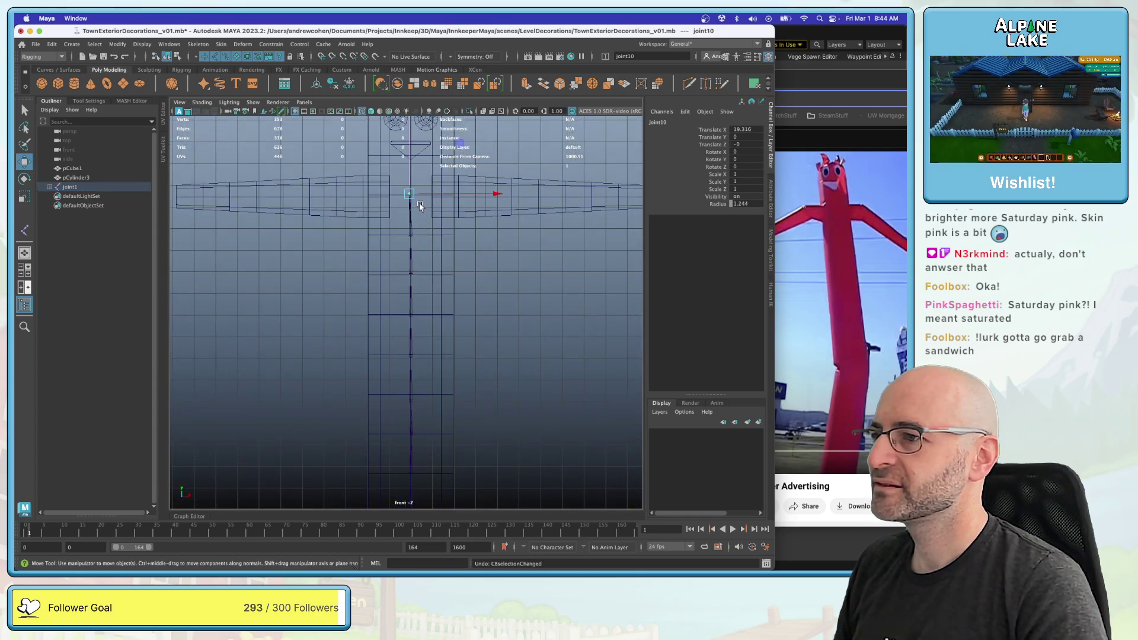
pyautogui.keyDown('alt'); pyautogui.moveTo(433, 268); pyautogui.dragTo(433, 249, button='middle'); pyautogui.keyUp('alt')
pyautogui.press('Up')
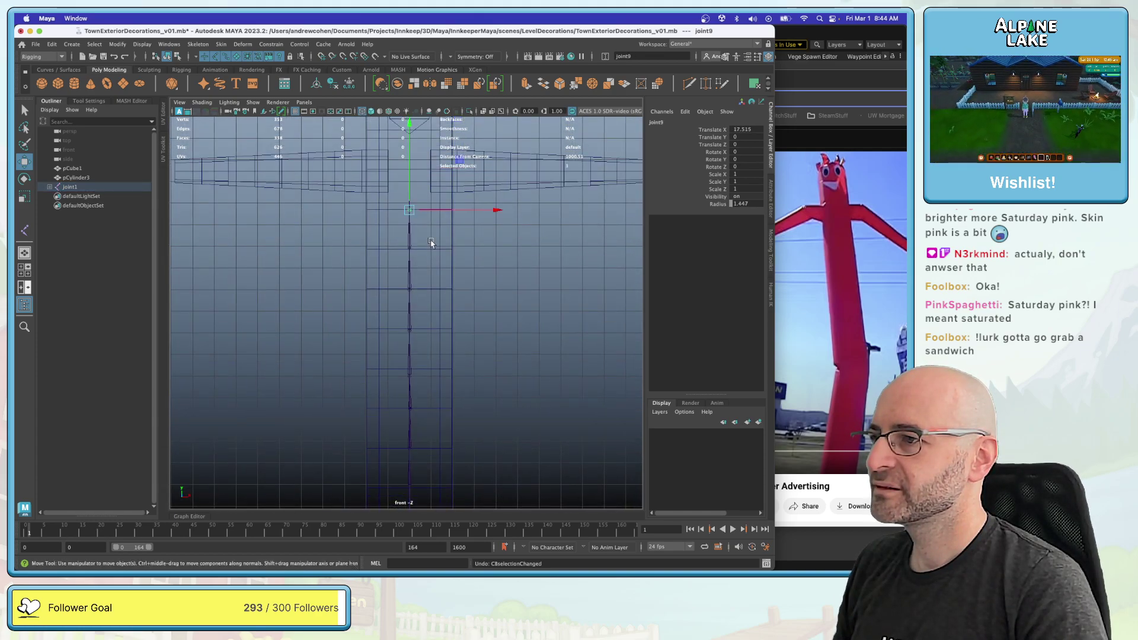
pyautogui.keyDown('alt'); pyautogui.moveTo(415, 186); pyautogui.dragTo(406, 256, button='middle'); pyautogui.keyUp('alt')
# Step: Place trial chest, neck and head joints, then undo back to joint10
pyautogui.press('y')
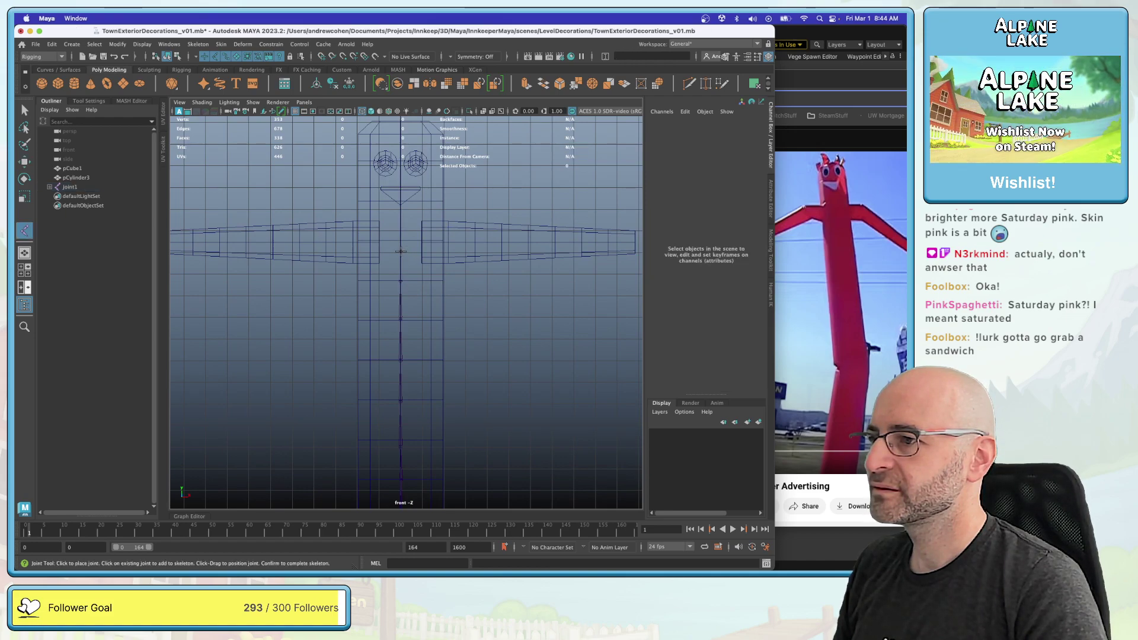
pyautogui.click(415, 190)
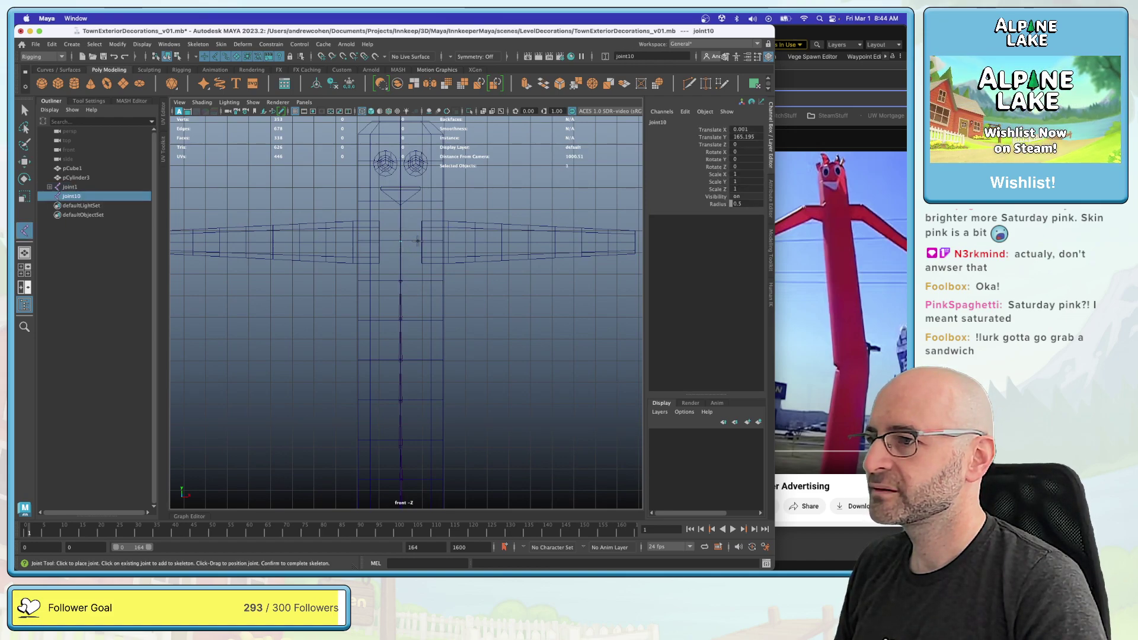
pyautogui.click(401, 208)
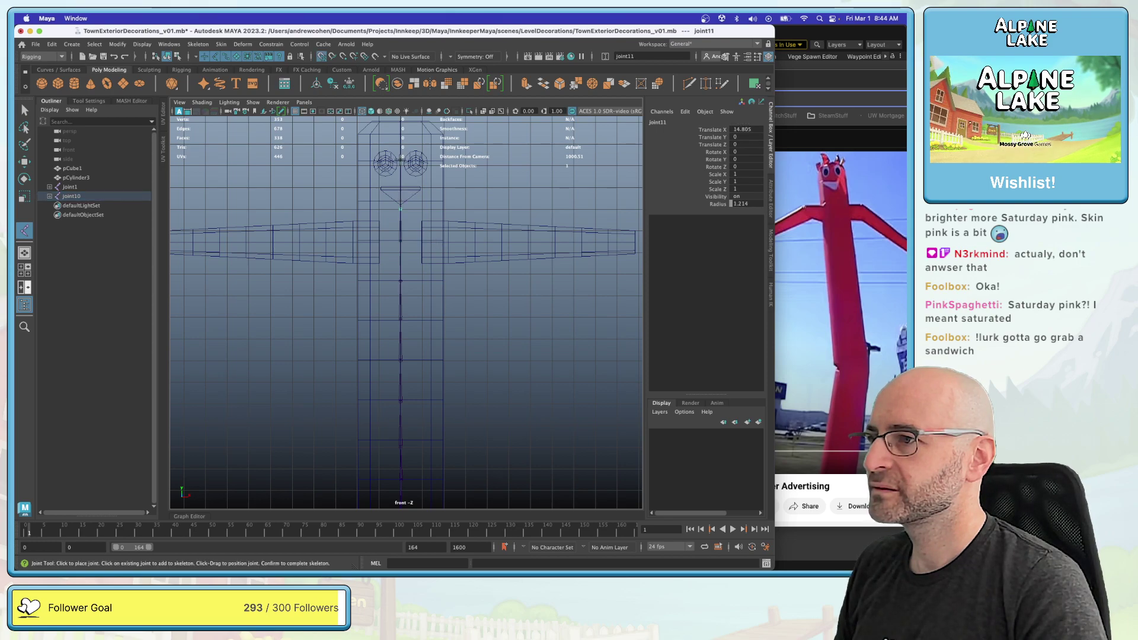
pyautogui.click(401, 180)
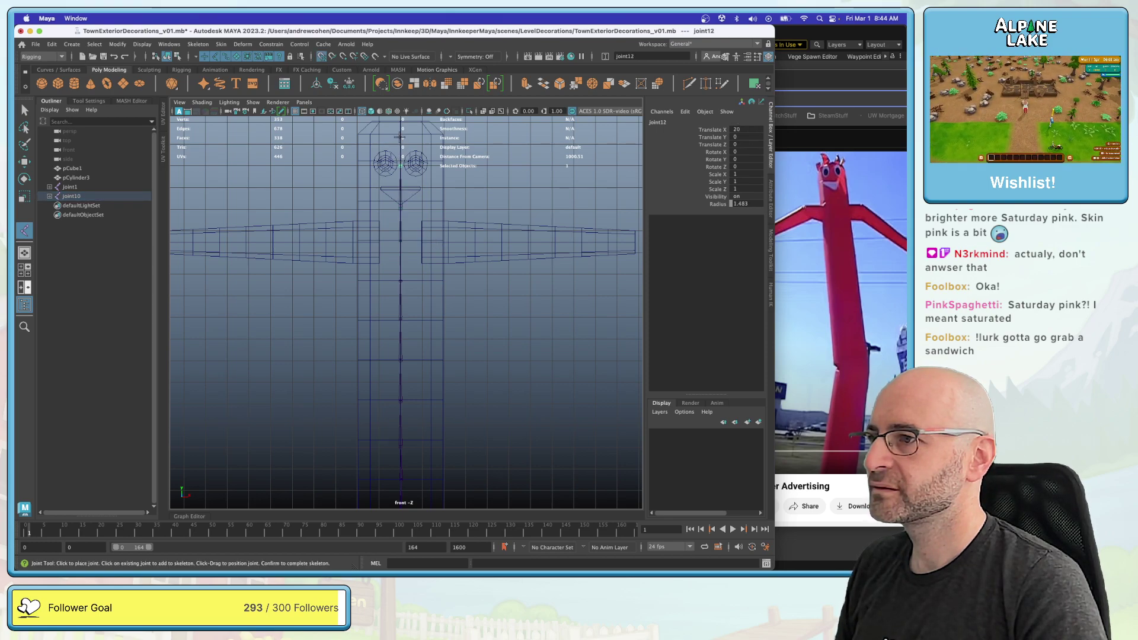
pyautogui.press('z')
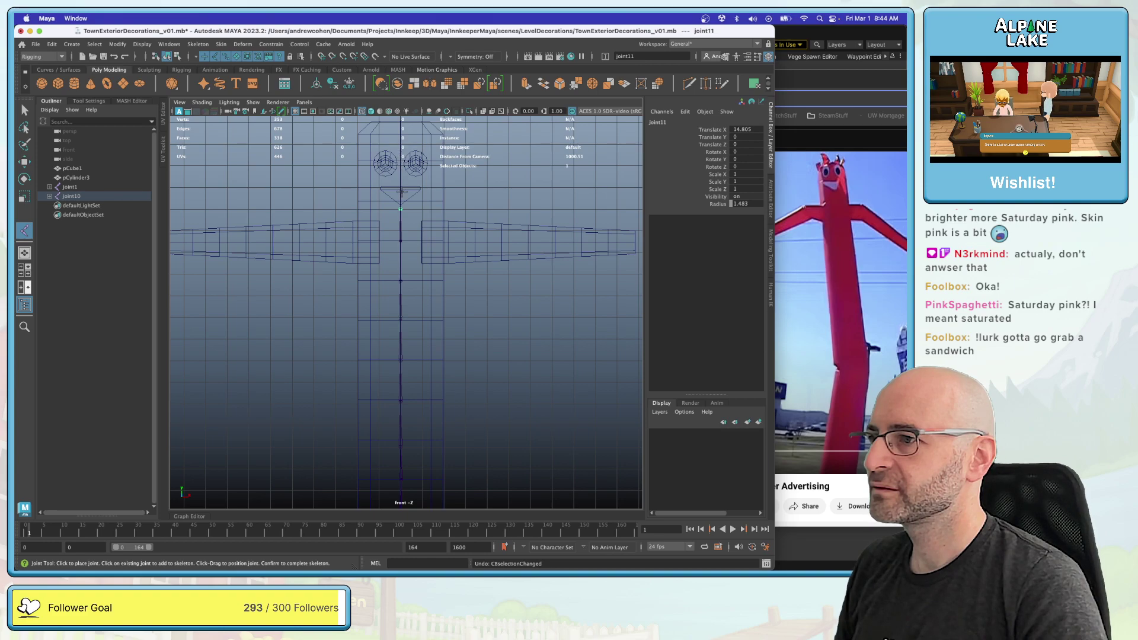
pyautogui.press('z')
# Step: Place another neck and head joint, undo them and reselect joint10
pyautogui.click(401, 202)
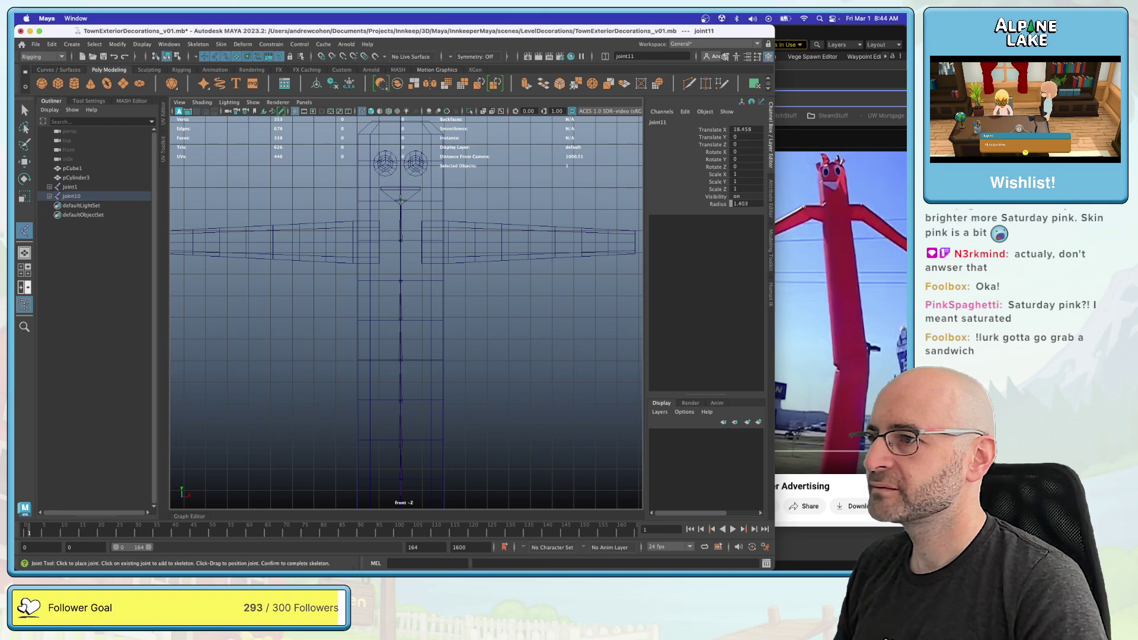
pyautogui.click(401, 166)
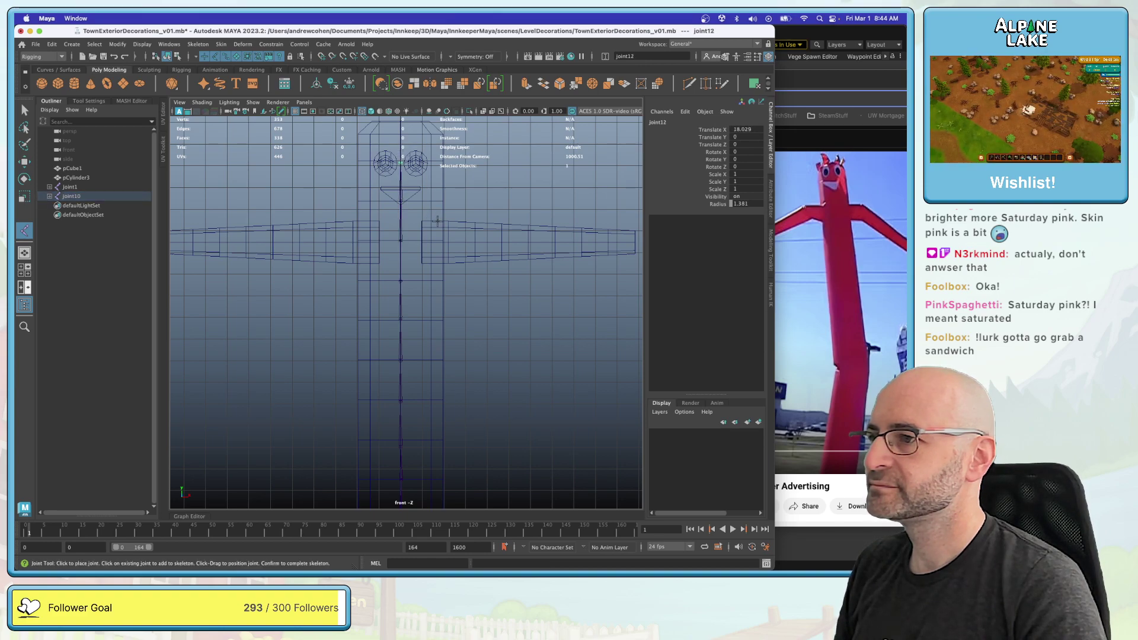
pyautogui.press('z')
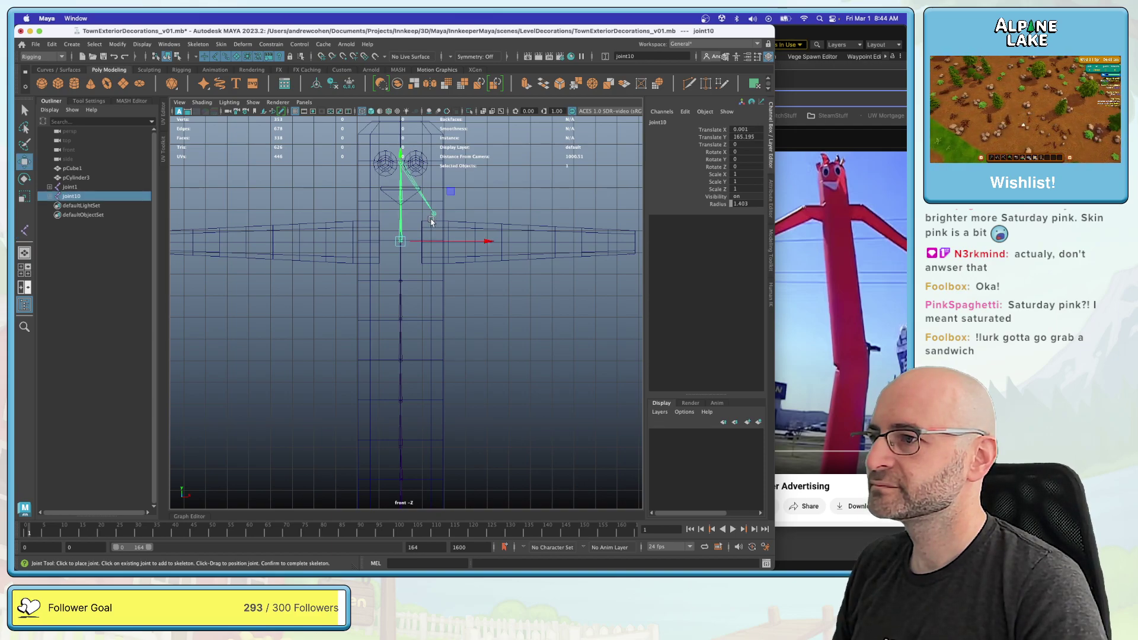
pyautogui.press('z')
pyautogui.keyDown('alt'); pyautogui.moveTo(428, 230); pyautogui.dragTo(425, 207, button='middle'); pyautogui.keyUp('alt')
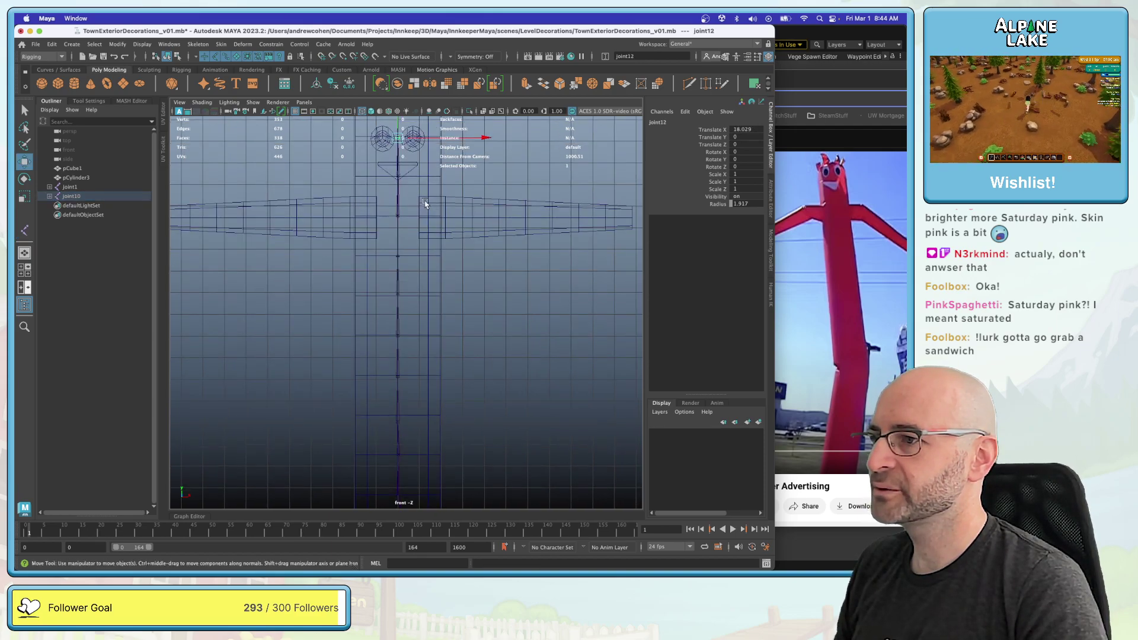
pyautogui.press('q')
pyautogui.click(400, 217)
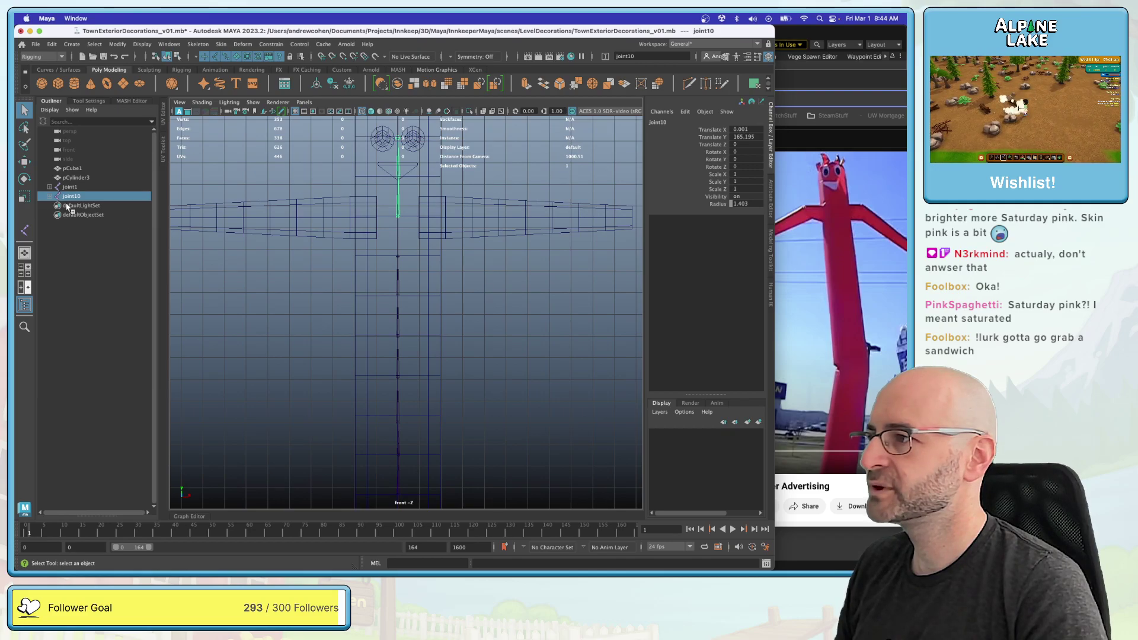
# Step: Expand joint1 in the Outliner and parent joint10 under joint9
pyautogui.click(50, 187)
pyautogui.moveTo(82, 271); pyautogui.dragTo(114, 262)
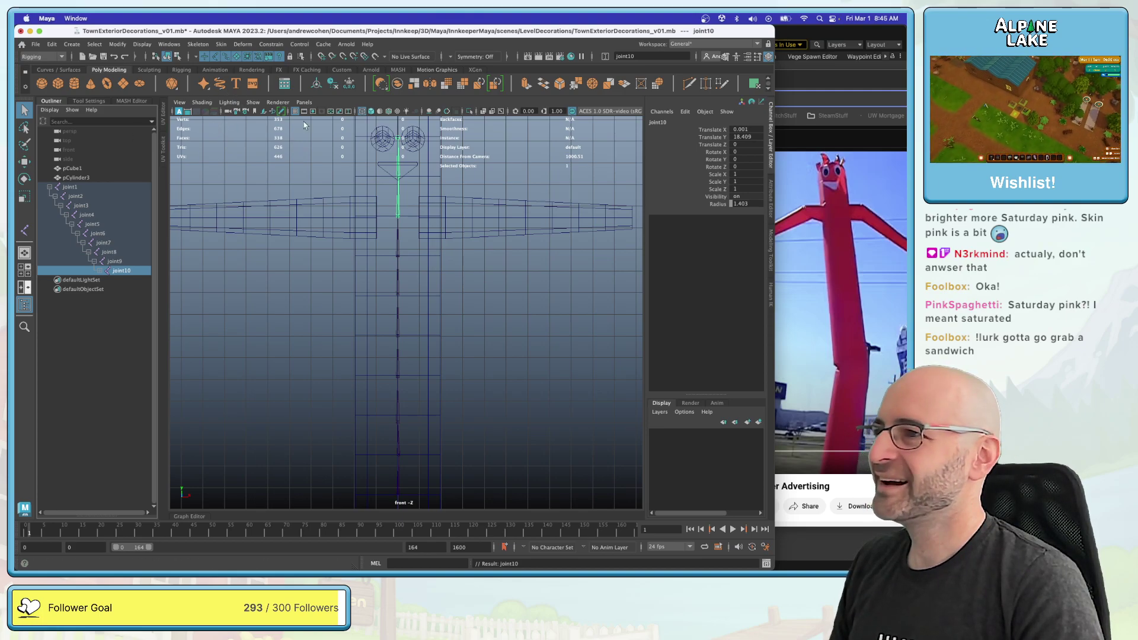
pyautogui.scroll(-3, 312, 156)
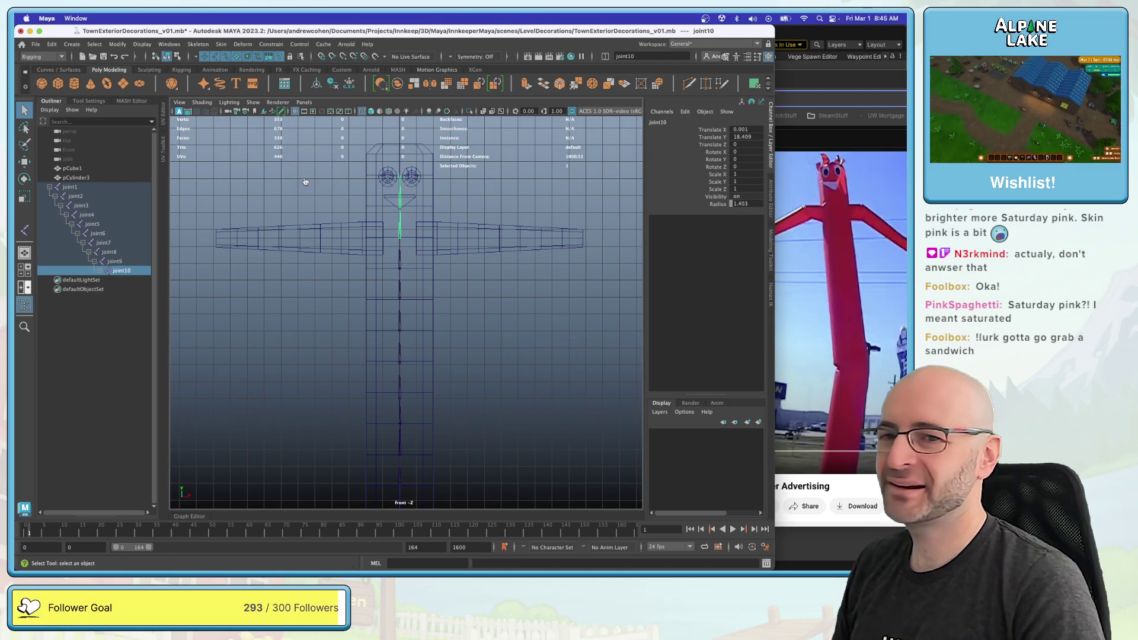
# Step: Show textures, open pCylinder3's UVs in the UV Editor and undo a first attempt at moving them
pyautogui.press('6')
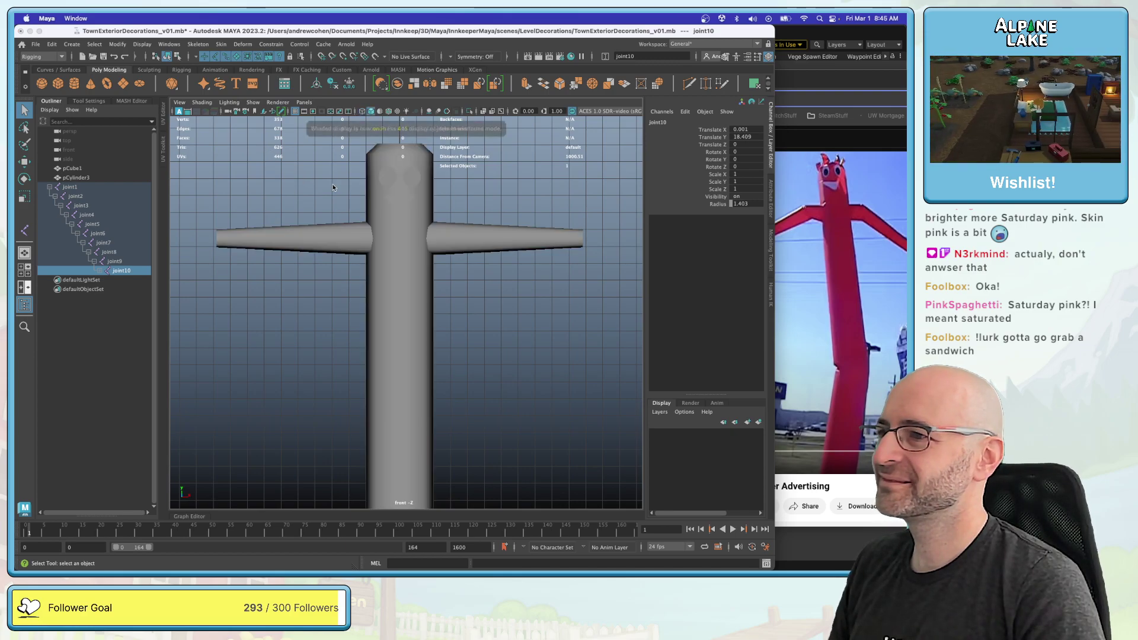
pyautogui.click(382, 230)
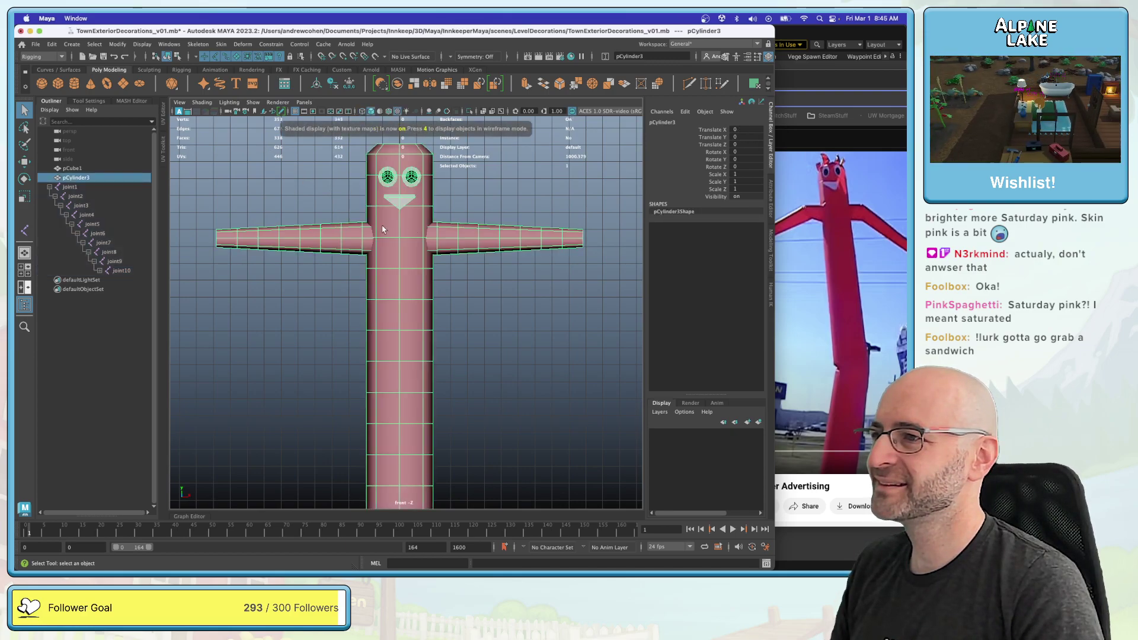
pyautogui.hotkey('alt', 'u')
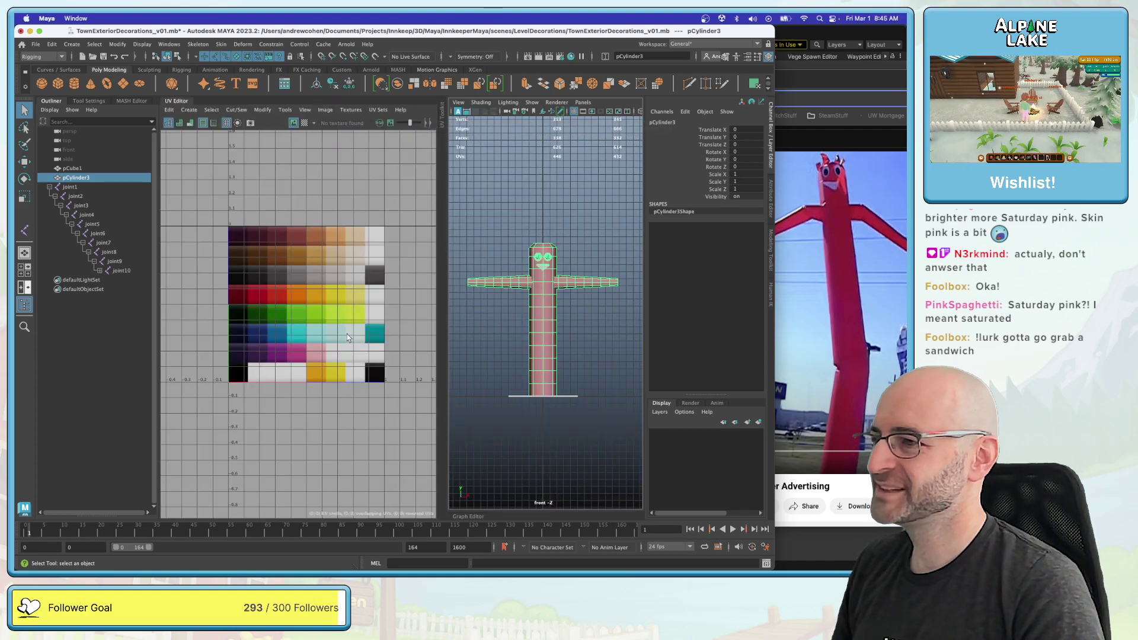
pyautogui.moveTo(329, 324); pyautogui.dragTo(314, 314, button='right')
pyautogui.moveTo(335, 339); pyautogui.dragTo(292, 353)
pyautogui.press('w')
pyautogui.click(167, 56)
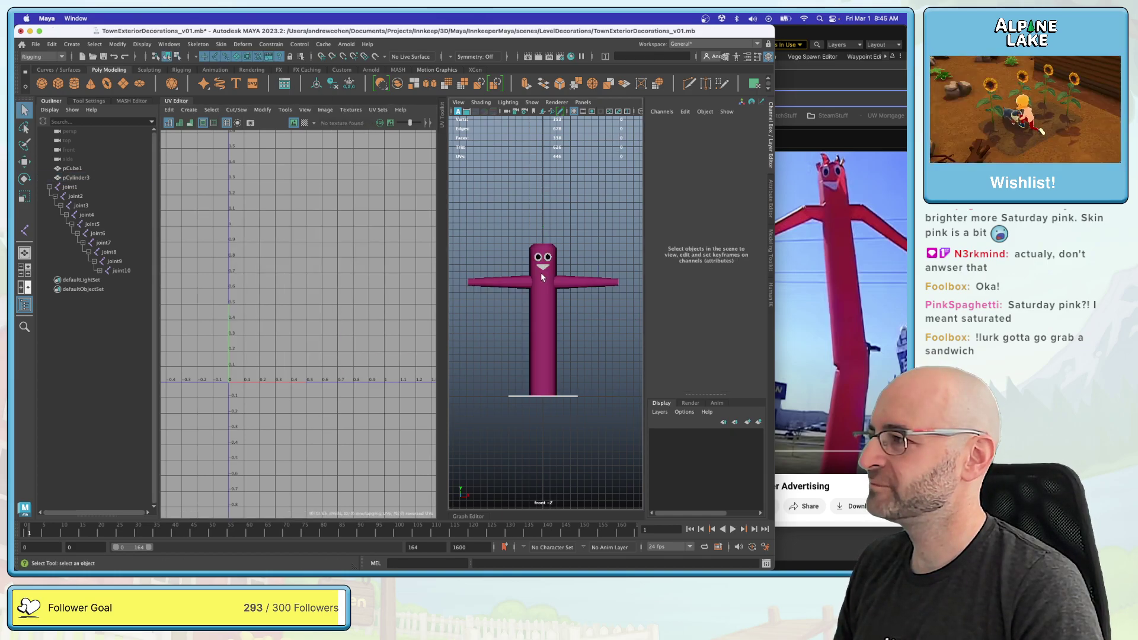
pyautogui.hotkey('ctrl', 'z')
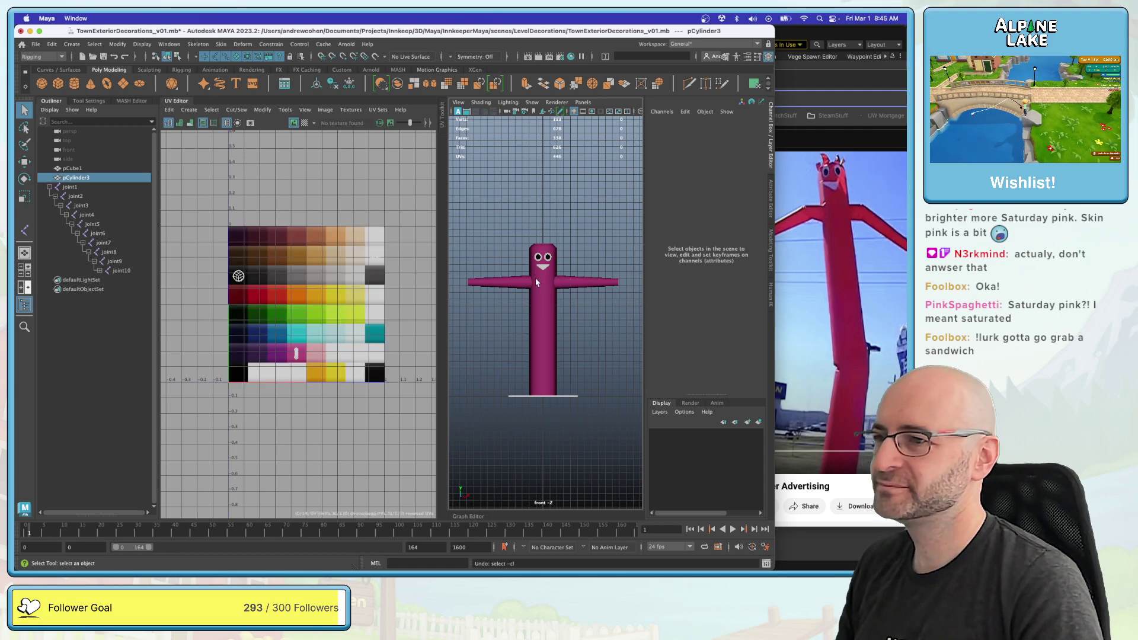
pyautogui.hotkey('ctrl', 'z')
pyautogui.hotkey('ctrl', 'z')
# Step: Shrink the body's UV shell onto the magenta swatch and close the UV Editor
pyautogui.moveTo(339, 354); pyautogui.dragTo(313, 343, button='right')
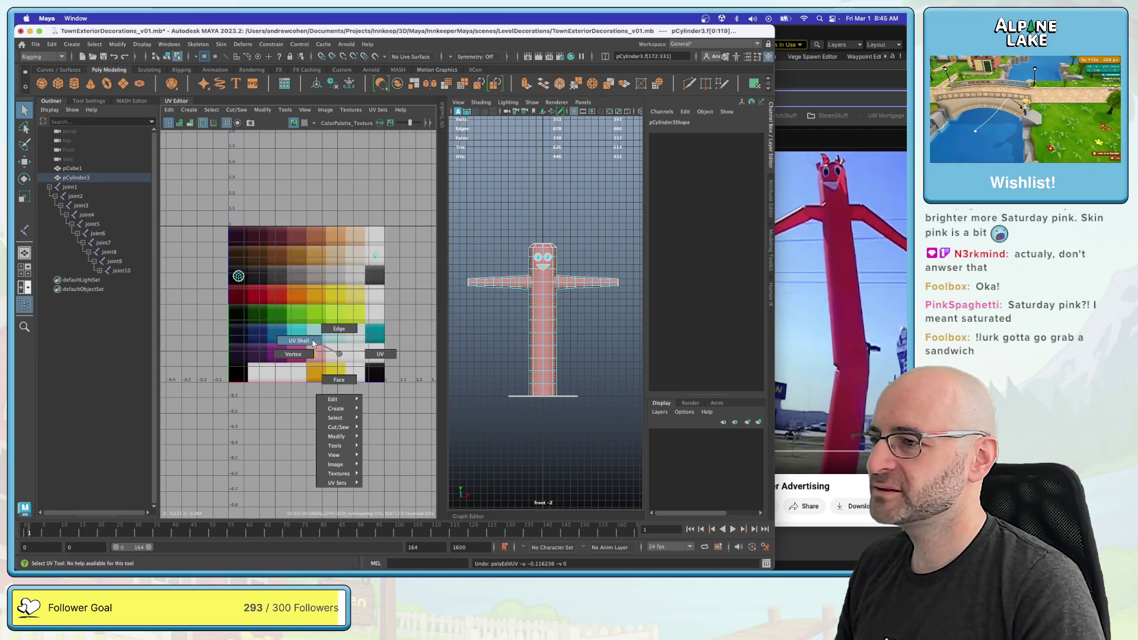
pyautogui.click(295, 348)
pyautogui.press('r')
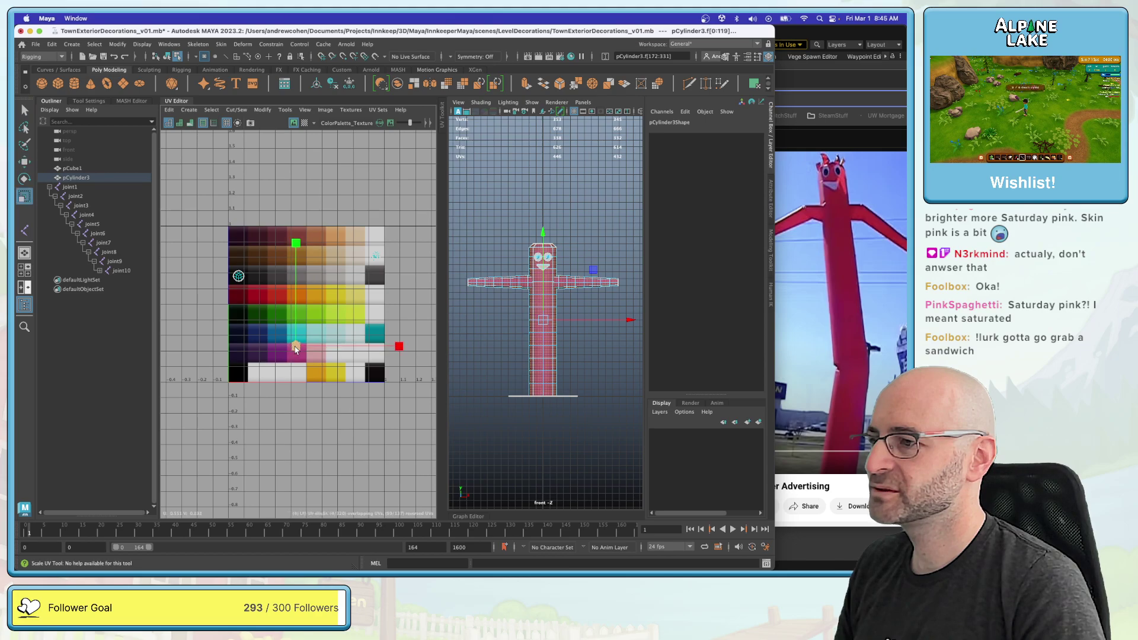
pyautogui.press('f')
pyautogui.moveTo(298, 222); pyautogui.dragTo(236, 363)
pyautogui.press('w')
pyautogui.moveTo(298, 313); pyautogui.dragTo(308, 223)
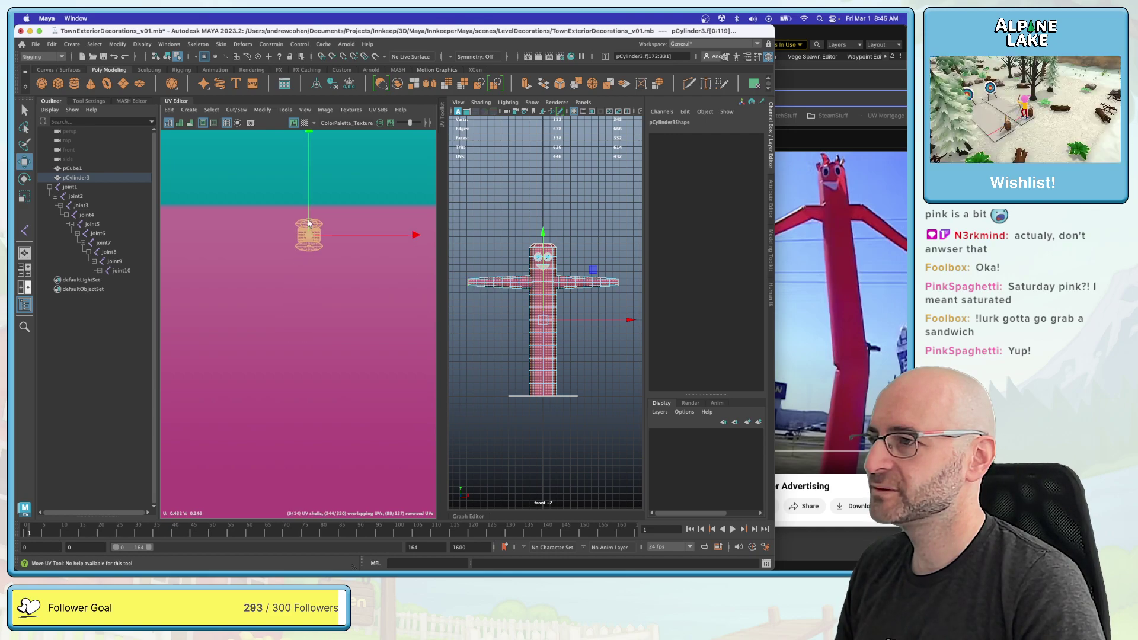
pyautogui.click(169, 57)
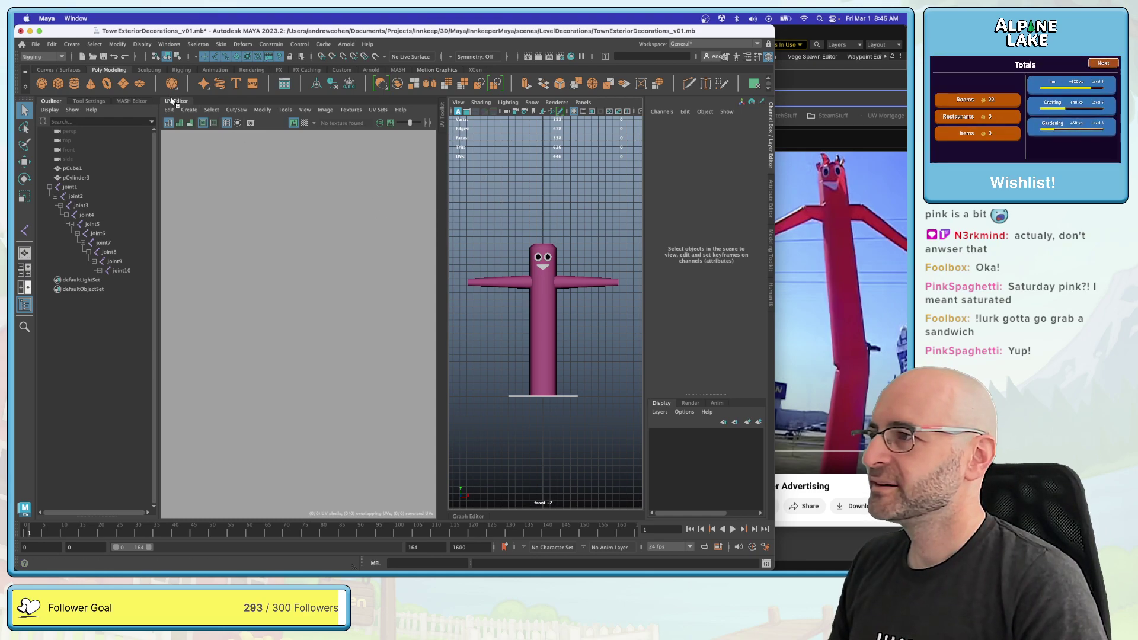
pyautogui.click(171, 101)
pyautogui.click(394, 255)
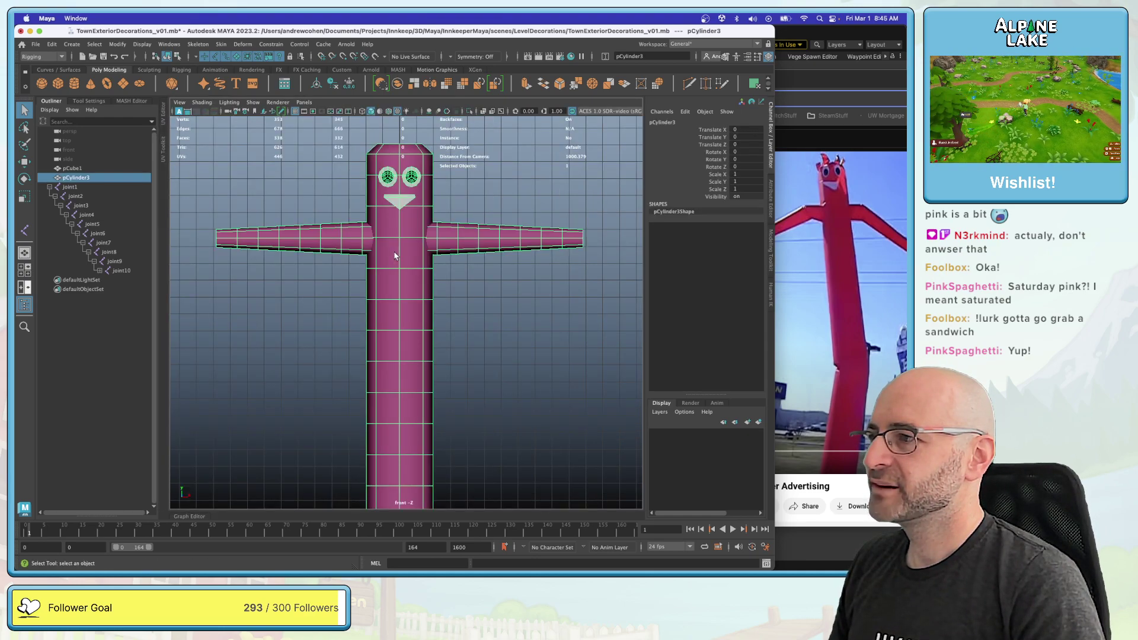
# Step: Expand joint10, switch to wireframe, and try Bind Skin before undoing it
pyautogui.click(100, 270)
pyautogui.press('4')
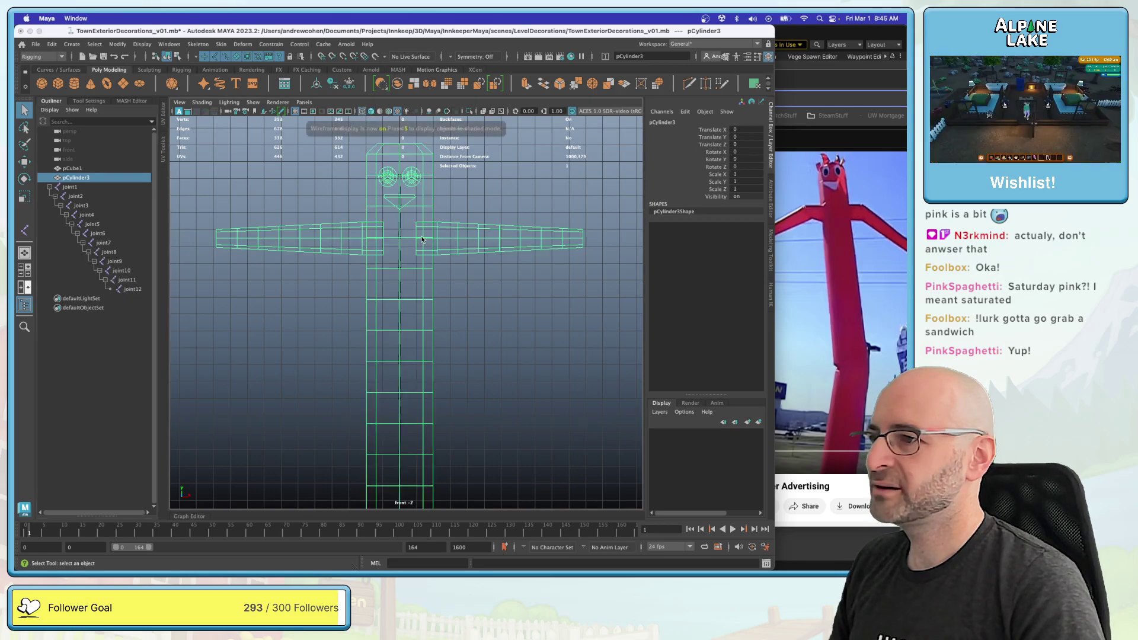
pyautogui.scroll(5, 389, 226)
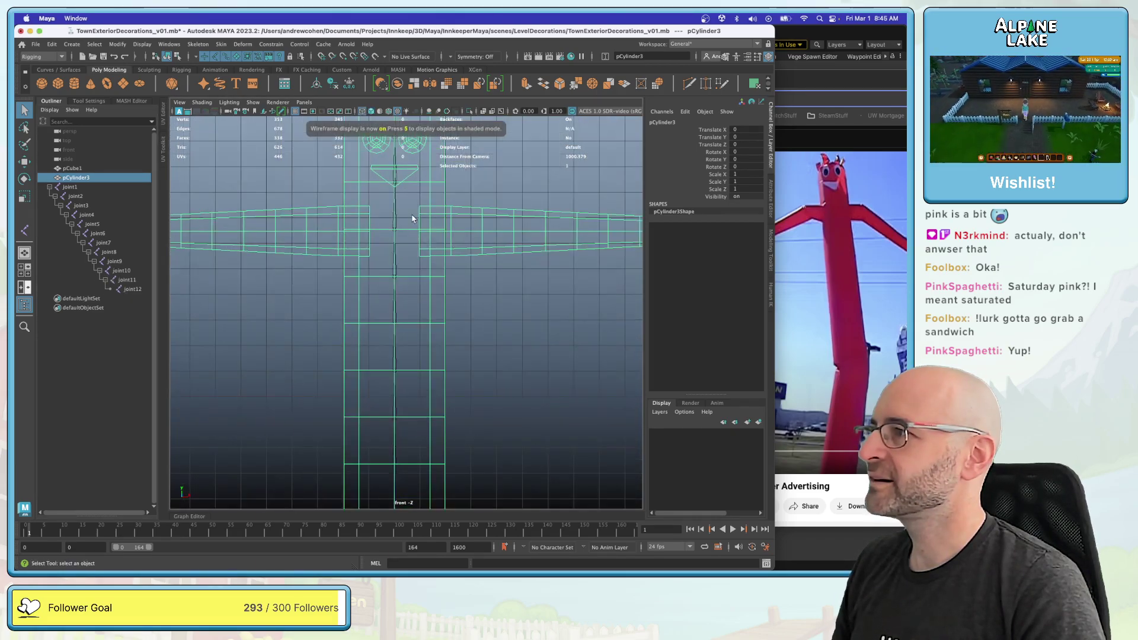
pyautogui.click(217, 44)
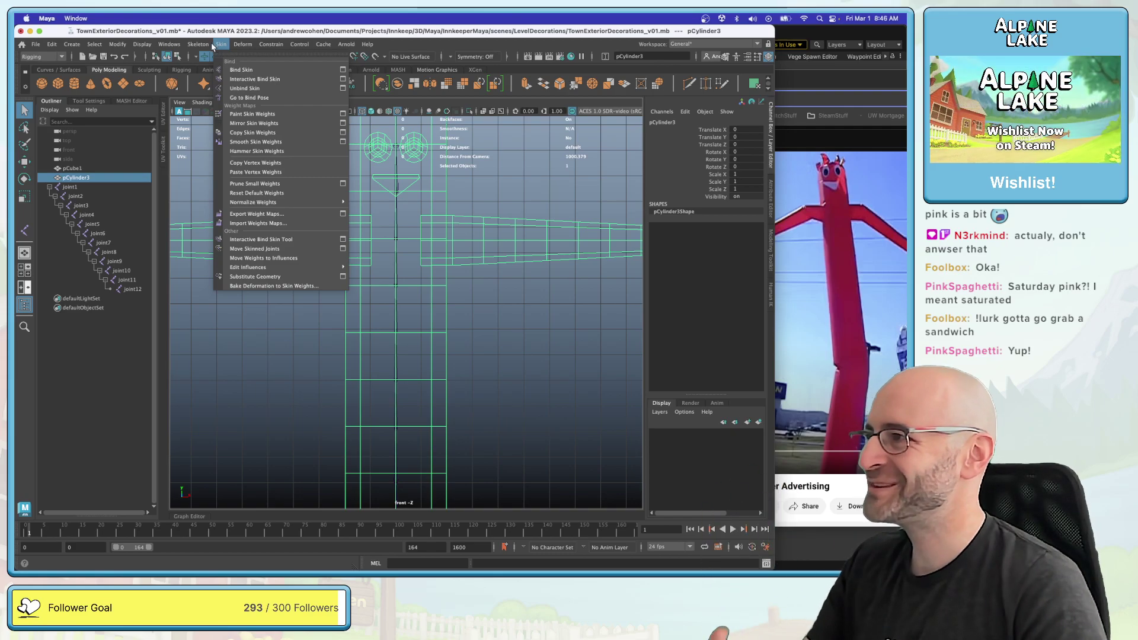
pyautogui.click(231, 69)
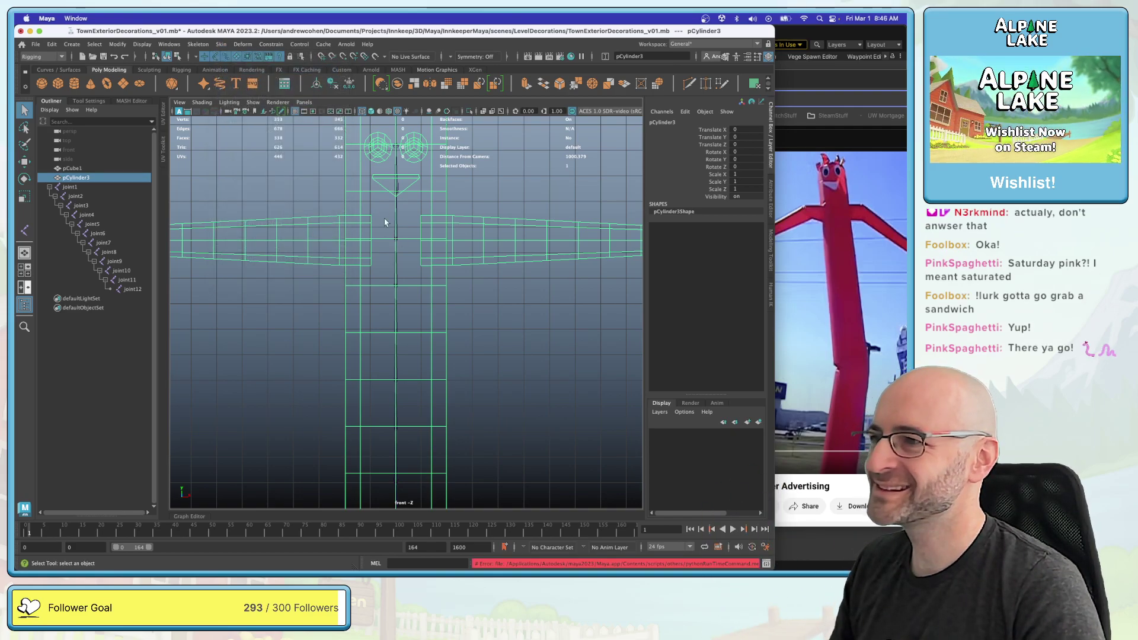
pyautogui.hotkey('ctrl', 'z')
pyautogui.click(221, 45)
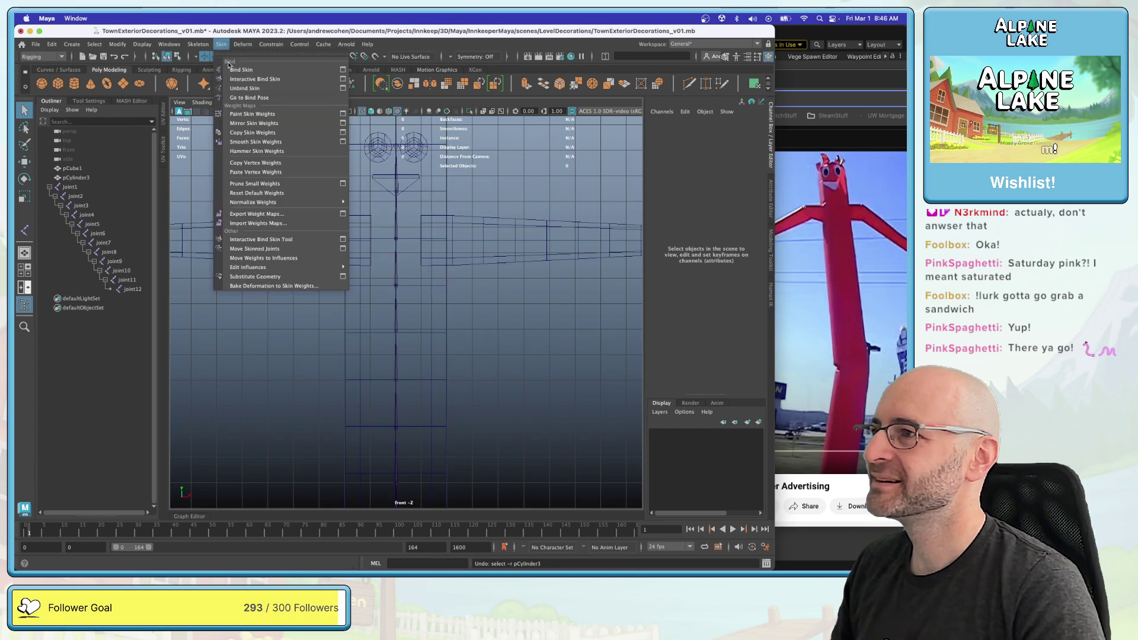
# Step: Draw a two-joint right arm chain out from the shoulder
pyautogui.click(217, 70)
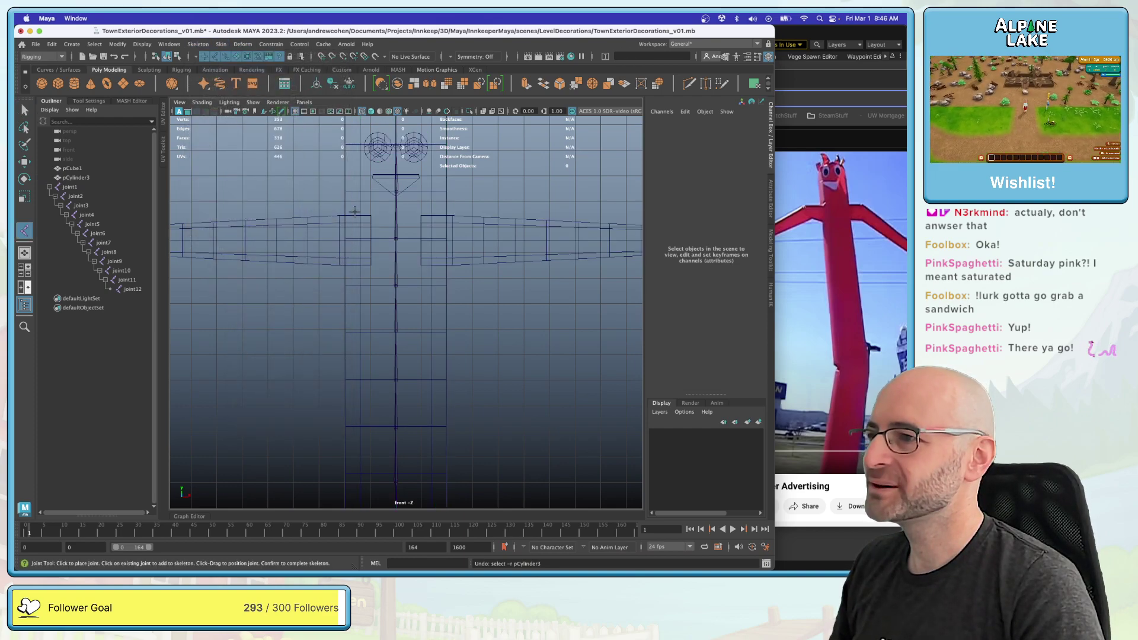
pyautogui.click(451, 241)
pyautogui.keyDown('alt'); pyautogui.moveTo(485, 241); pyautogui.dragTo(364, 249, button='middle'); pyautogui.keyUp('alt')
pyautogui.click(395, 250)
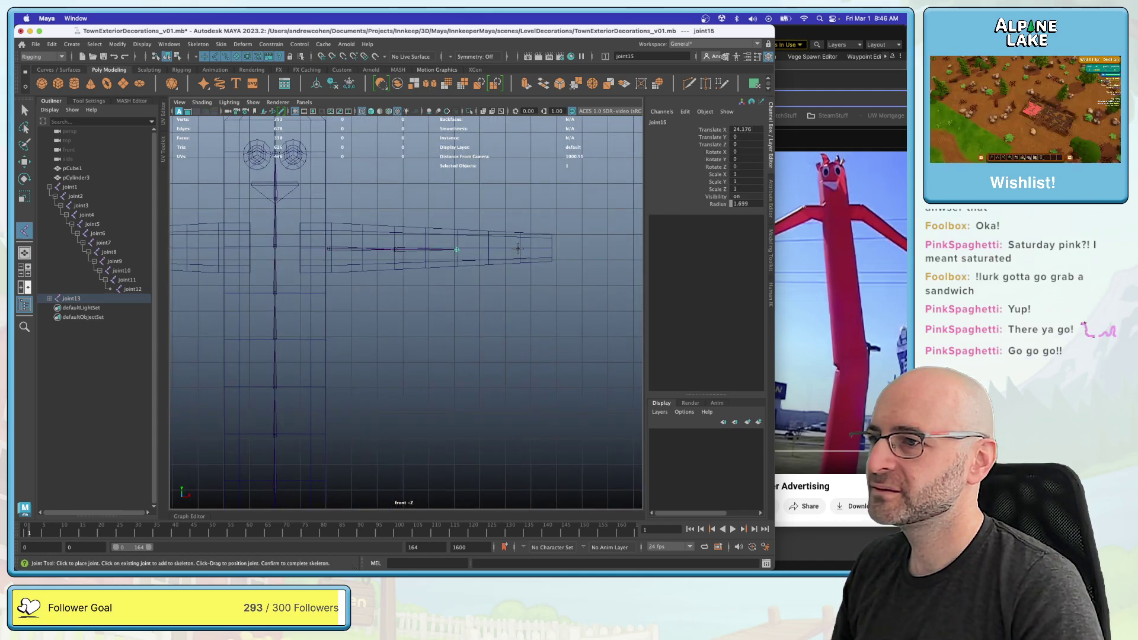
pyautogui.press('Return')
pyautogui.keyDown('alt'); pyautogui.moveTo(423, 252); pyautogui.dragTo(521, 251, button='middle'); pyautogui.keyUp('alt')
# Step: Mirror the arm chain and parent joint13 and joint18 under spine joint10
pyautogui.click(198, 44)
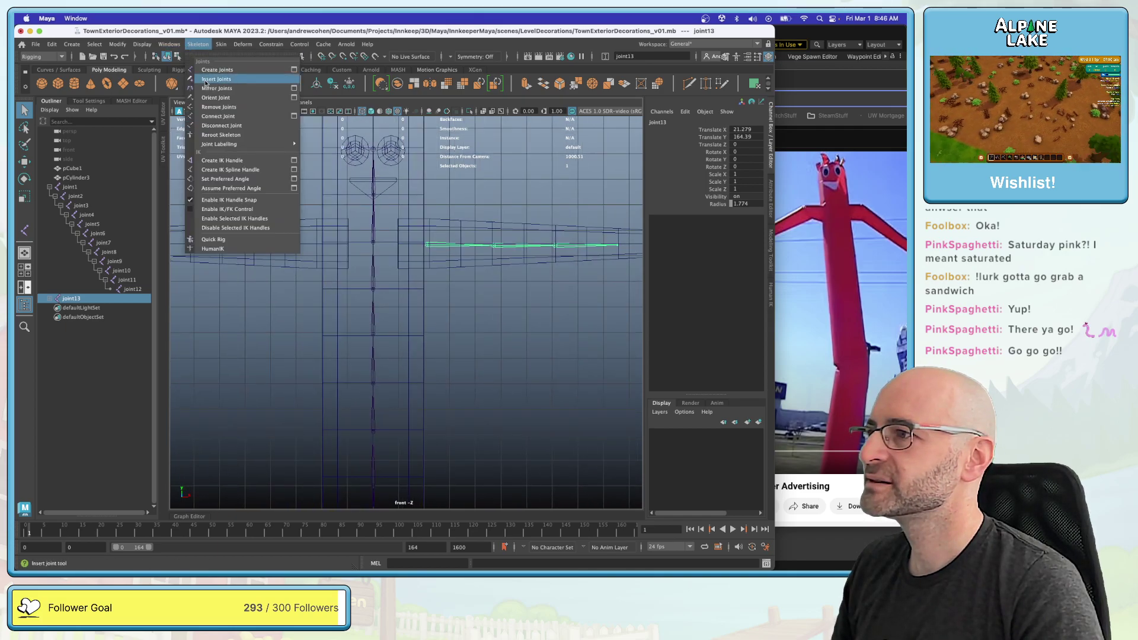
pyautogui.click(219, 89)
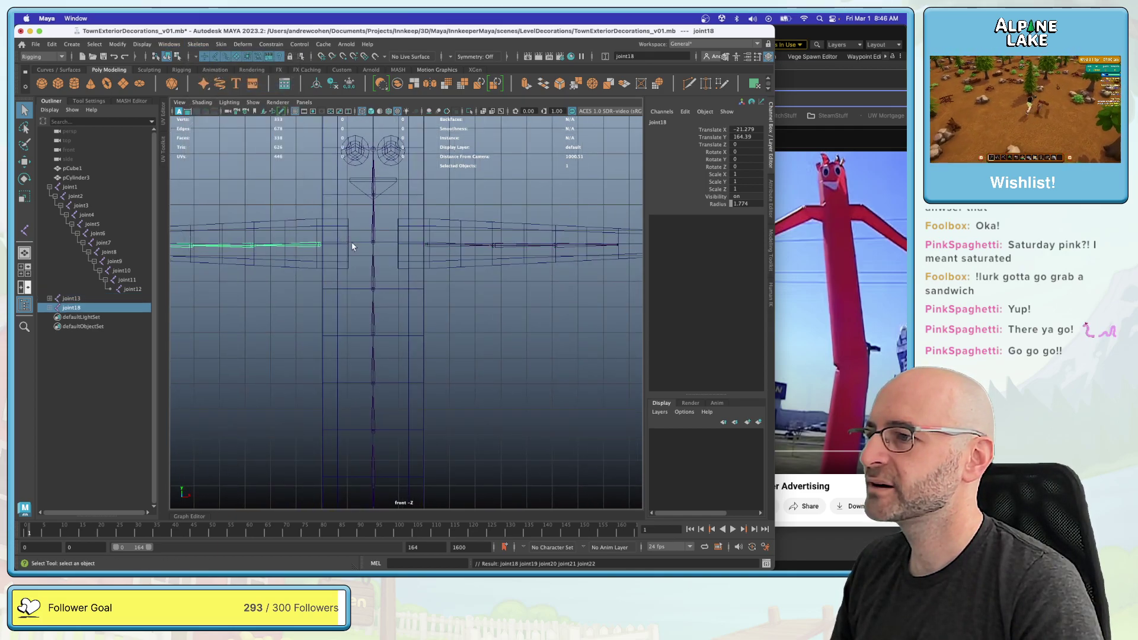
pyautogui.keyDown('shift'); pyautogui.click(71, 298); pyautogui.keyUp('shift')
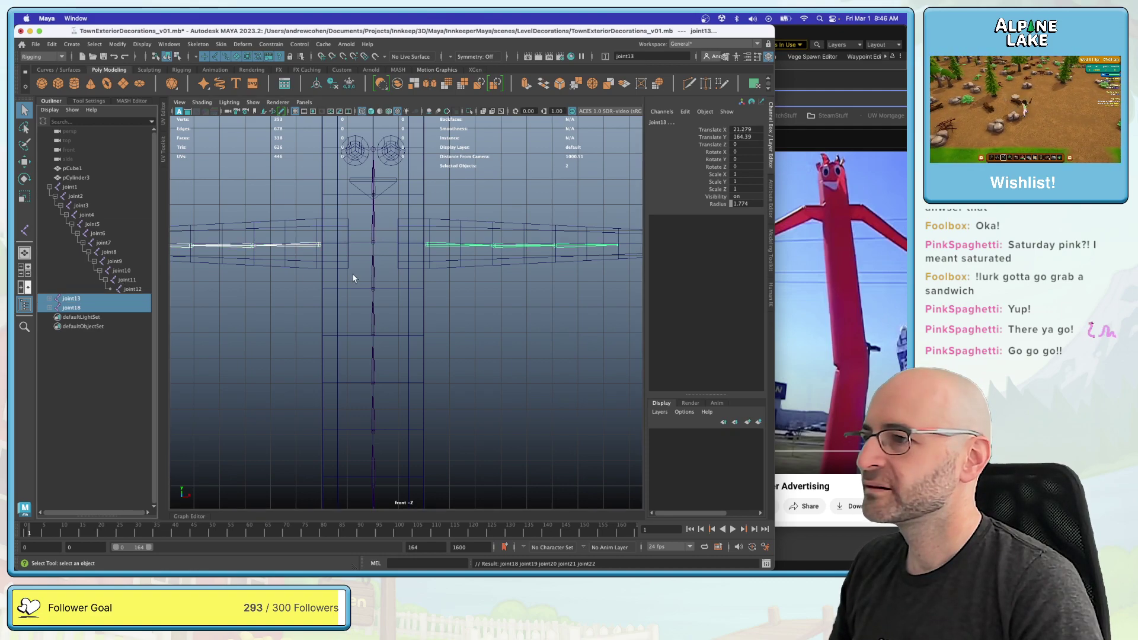
pyautogui.keyDown('shift'); pyautogui.click(373, 243); pyautogui.keyUp('shift')
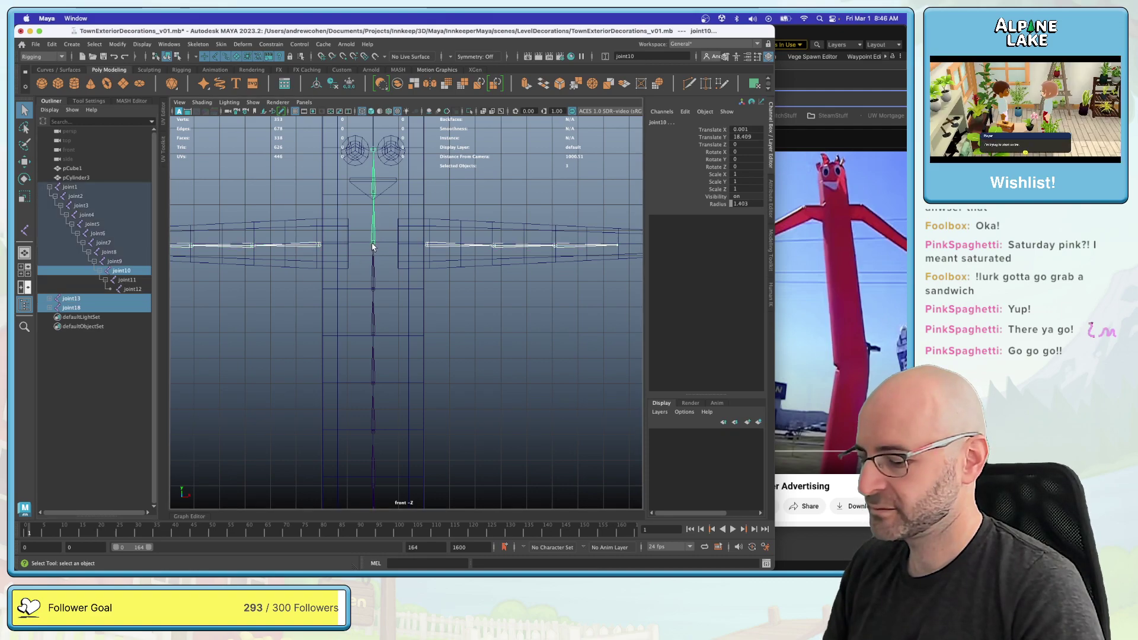
pyautogui.press('p')
pyautogui.press('space')
pyautogui.press('space')
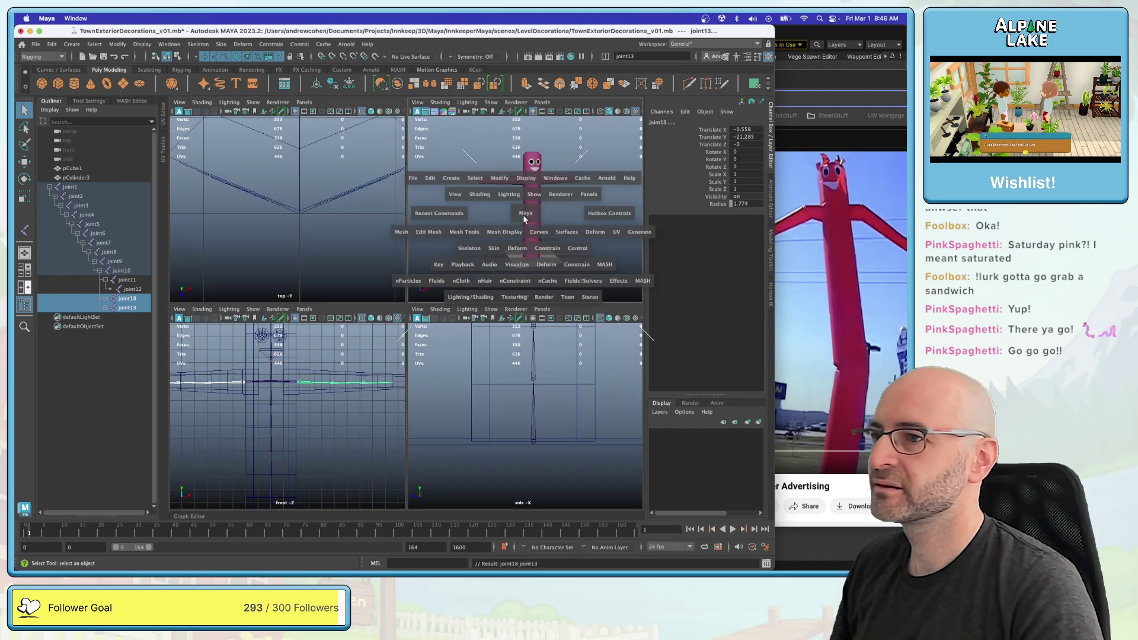
pyautogui.click(103, 57)
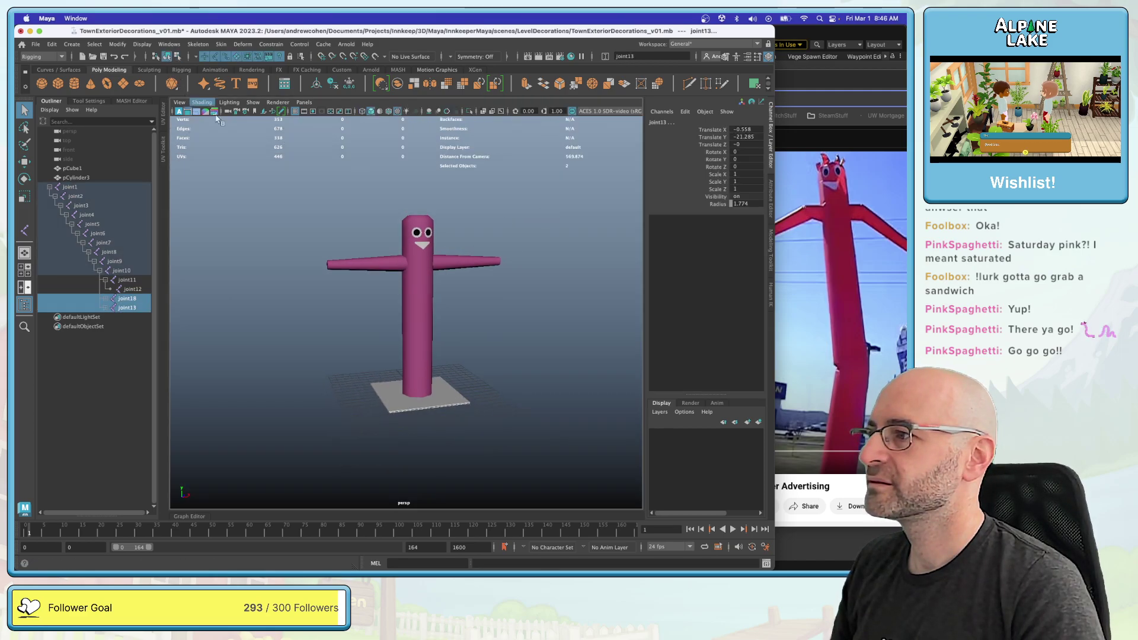
# Step: Expand the full joint1 hierarchy in the Outliner and step through the spine to joint10
pyautogui.click(304, 199)
pyautogui.click(49, 187)
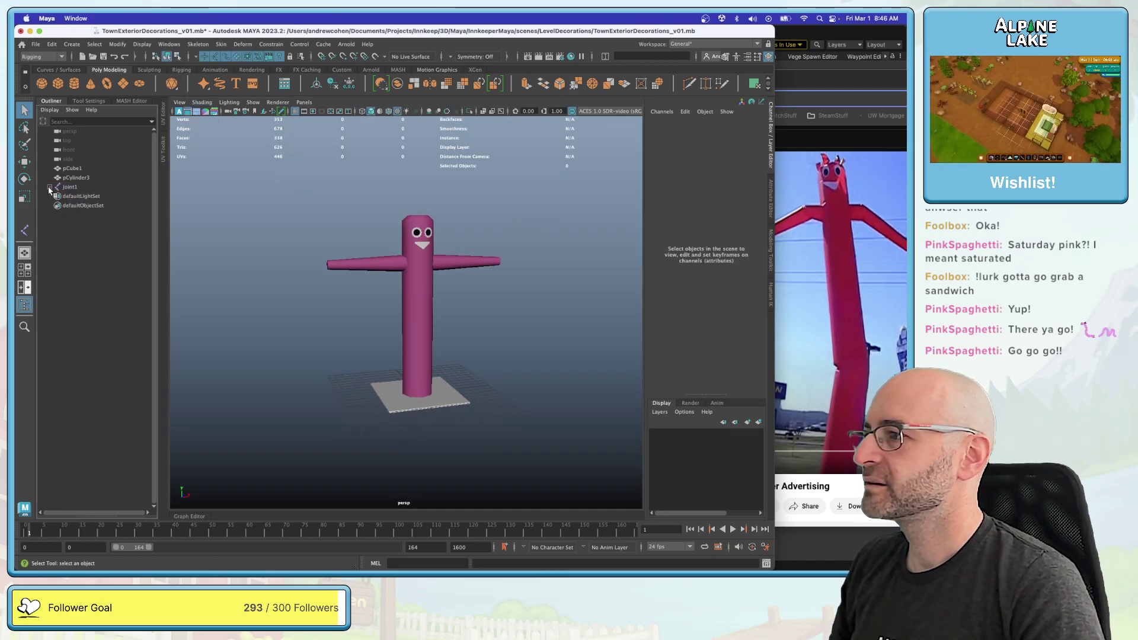
pyautogui.click(51, 186)
pyautogui.keyDown('shift'); pyautogui.click(55, 196); pyautogui.keyUp('shift')
pyautogui.click(70, 186)
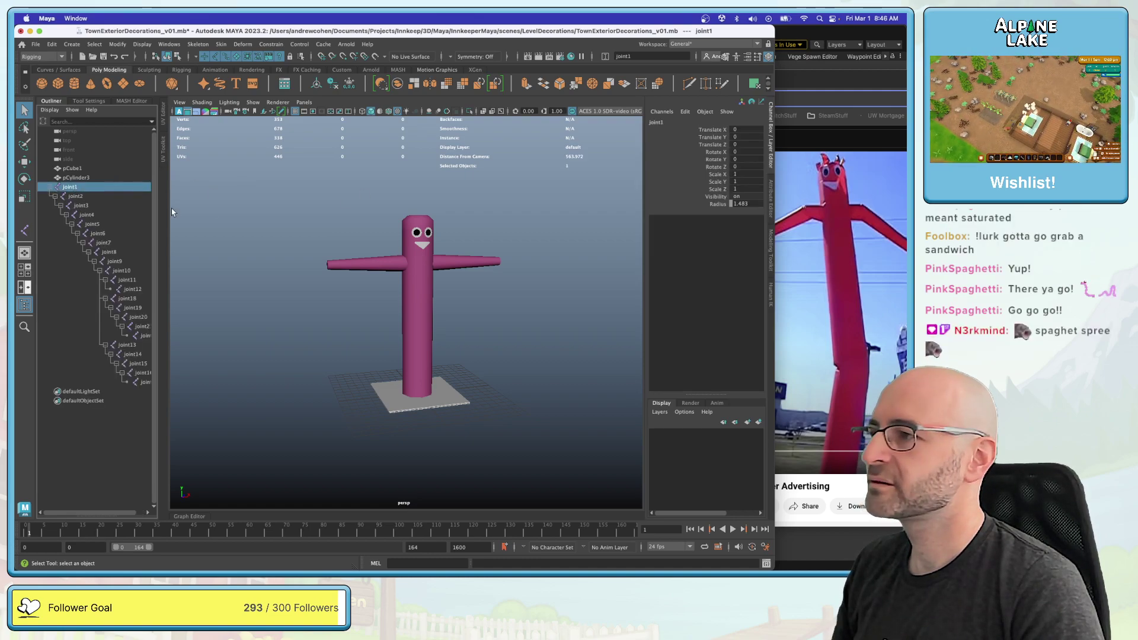
pyautogui.click(82, 206)
pyautogui.press('Down')
pyautogui.press('Down')
pyautogui.press('Down')
pyautogui.press('Down')
pyautogui.press('Down')
pyautogui.press('Down')
pyautogui.press('Down')
pyautogui.press('Down')
pyautogui.press('Down')
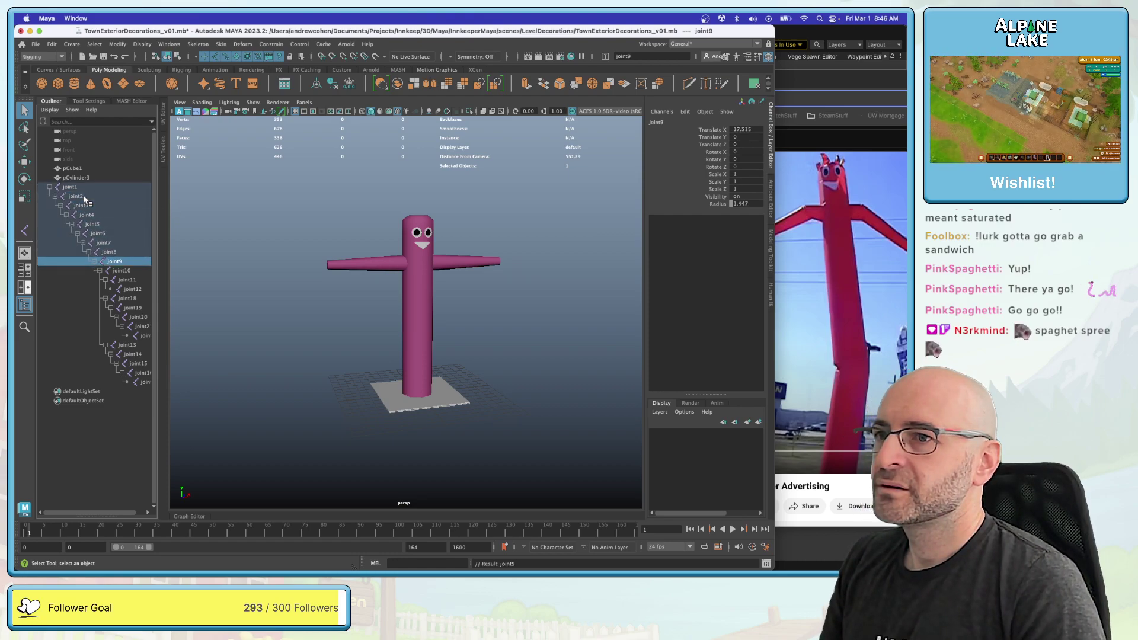
pyautogui.press('Up')
pyautogui.press('Up')
# Step: Check joint10's Translate X and walk the arm joints down to joint22
pyautogui.click(743, 130)
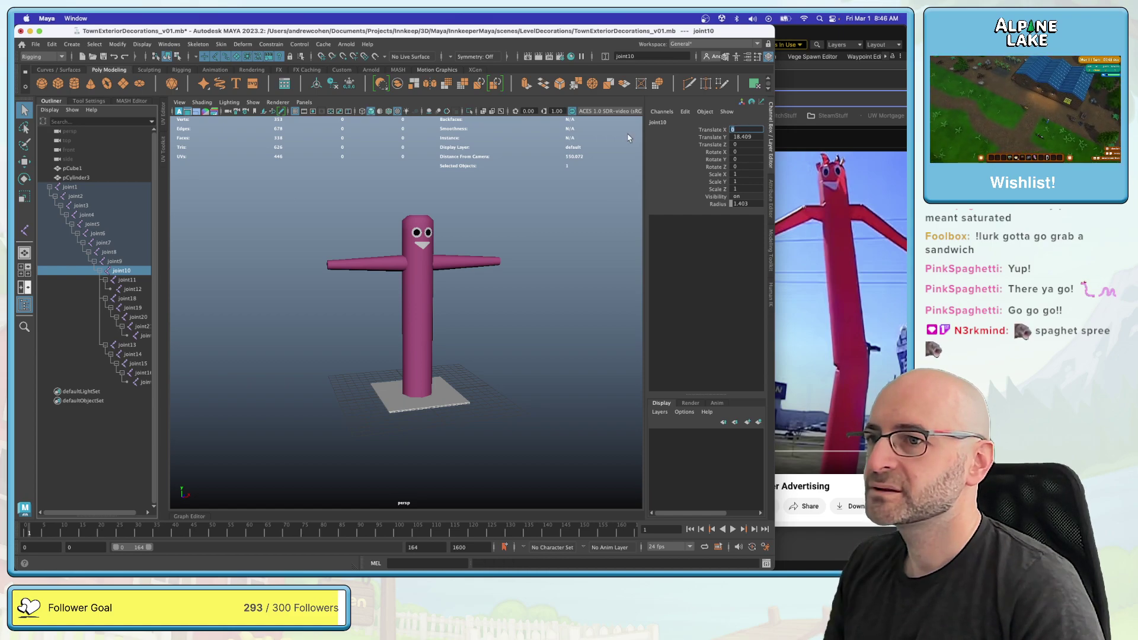
pyautogui.click(125, 280)
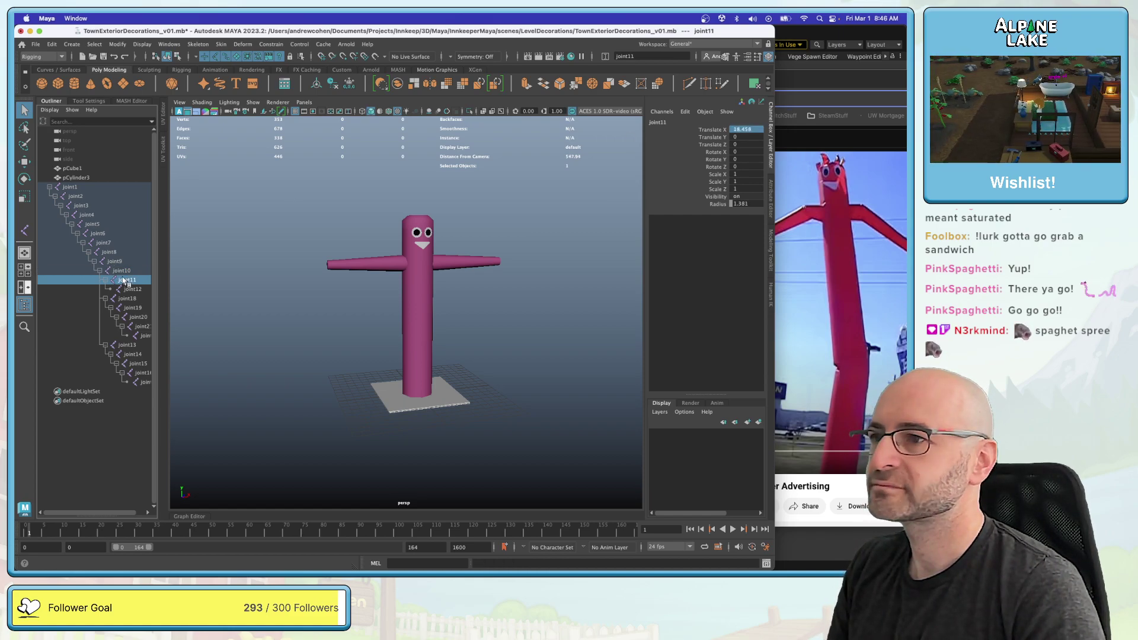
pyautogui.press('Up')
pyautogui.press('Up')
pyautogui.press('Up')
pyautogui.press('Up')
pyautogui.press('Up')
pyautogui.press('Up')
pyautogui.press('Up')
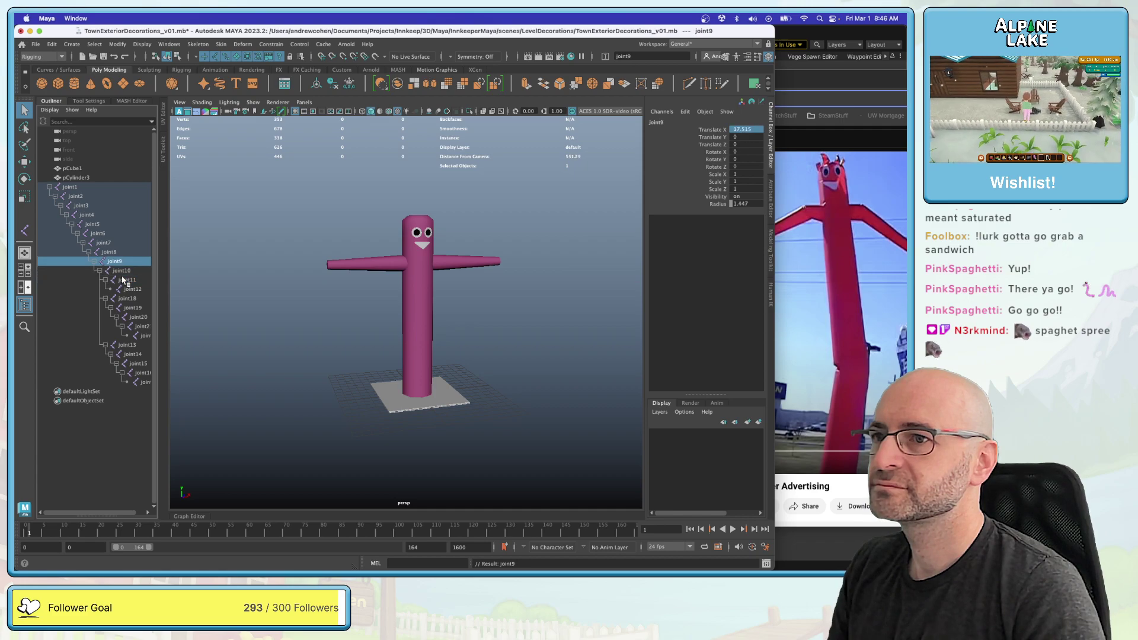
pyautogui.press('Down')
pyautogui.press('Down')
pyautogui.press('Down')
pyautogui.press('Down')
pyautogui.press('Down')
pyautogui.press('Down')
pyautogui.press('Down')
pyautogui.press('Down')
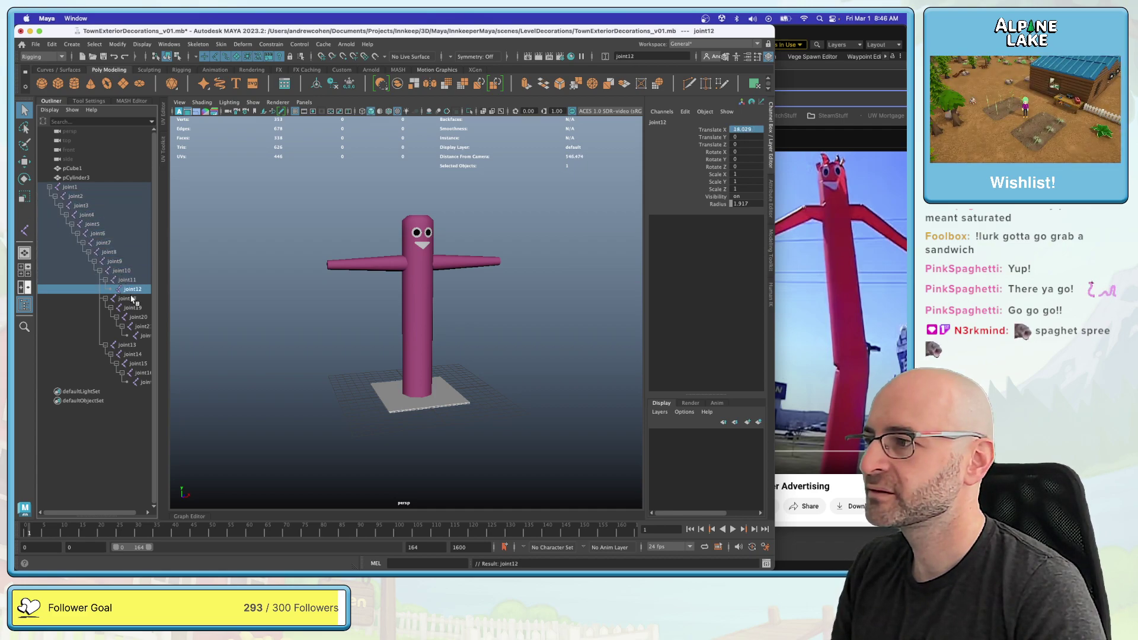
pyautogui.press('Down')
pyautogui.press('Down')
pyautogui.press('Down')
pyautogui.press('Down')
pyautogui.press('Down')
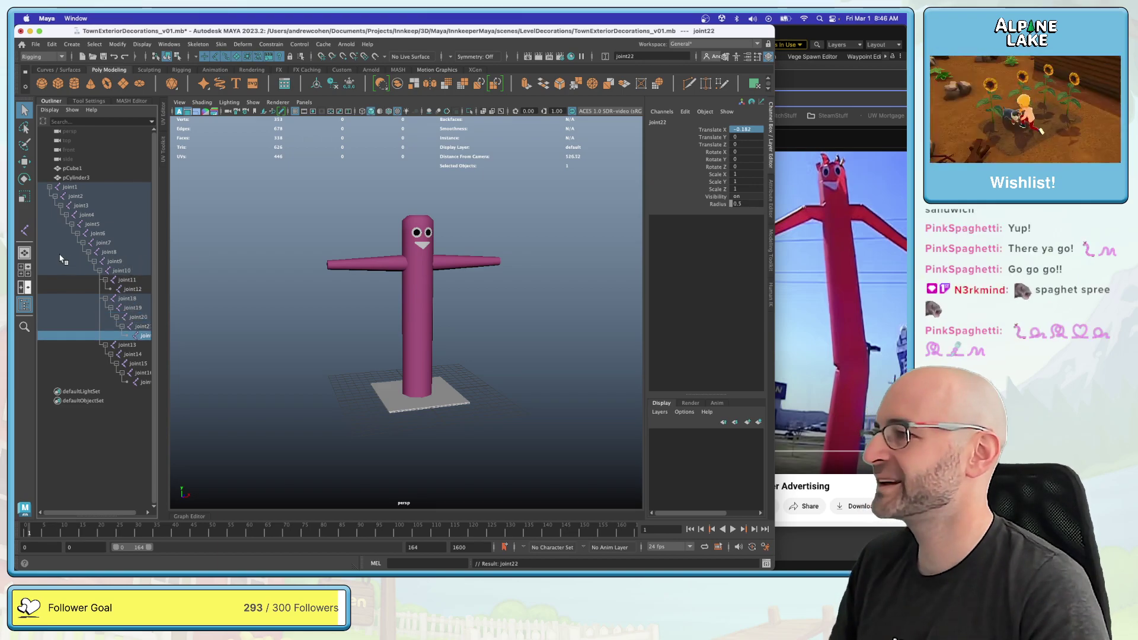
# Step: Select pCylinder3, undo an accidental duplicate and save the scene
pyautogui.click(107, 179)
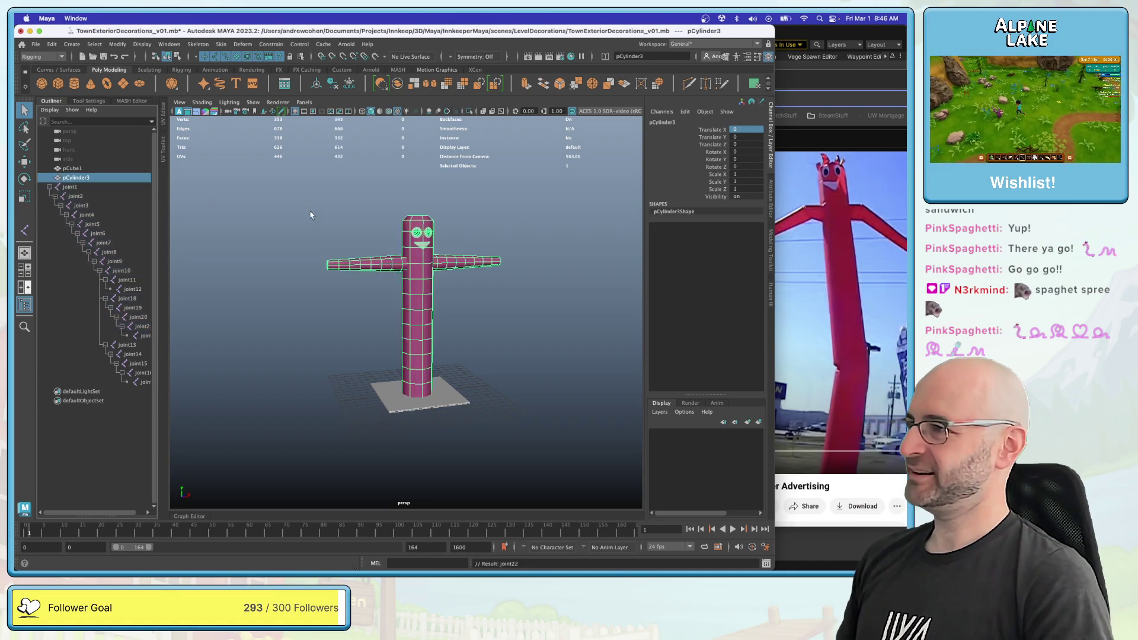
pyautogui.hotkey('ctrl', 'shift', 'd')
pyautogui.hotkey('ctrl', 'z')
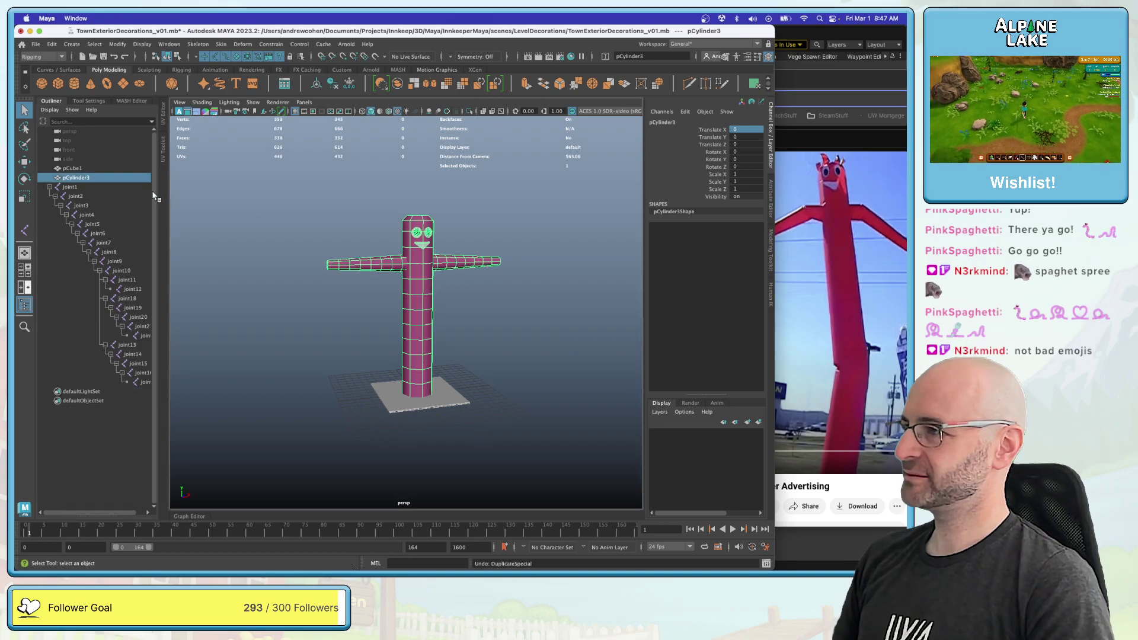
pyautogui.hotkey('ctrl', 's')
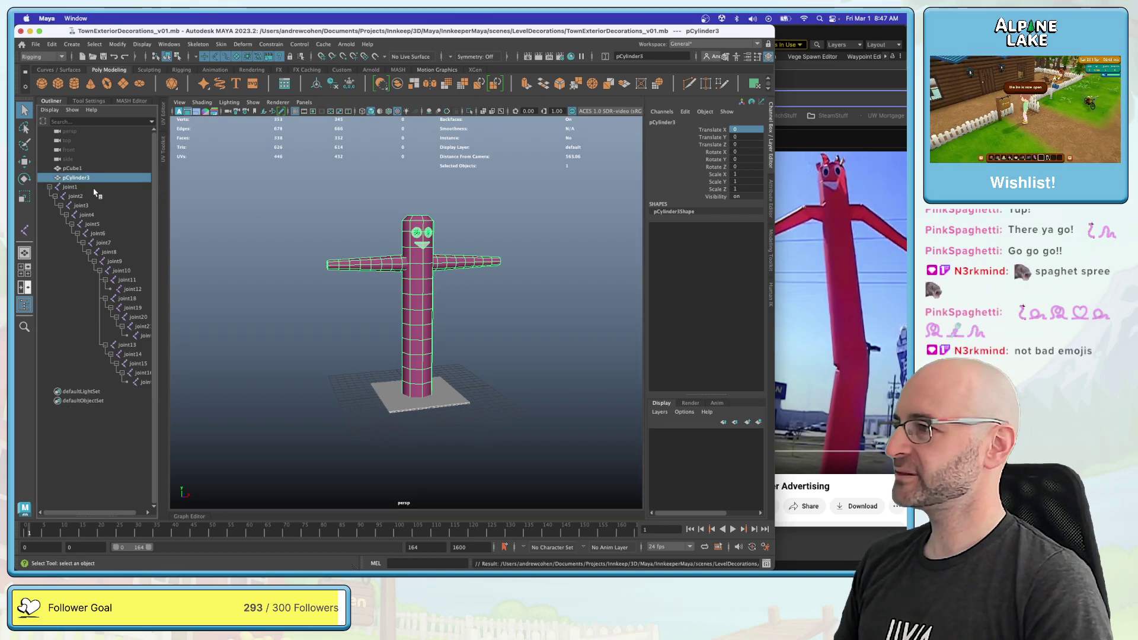
pyautogui.doubleClick(76, 178)
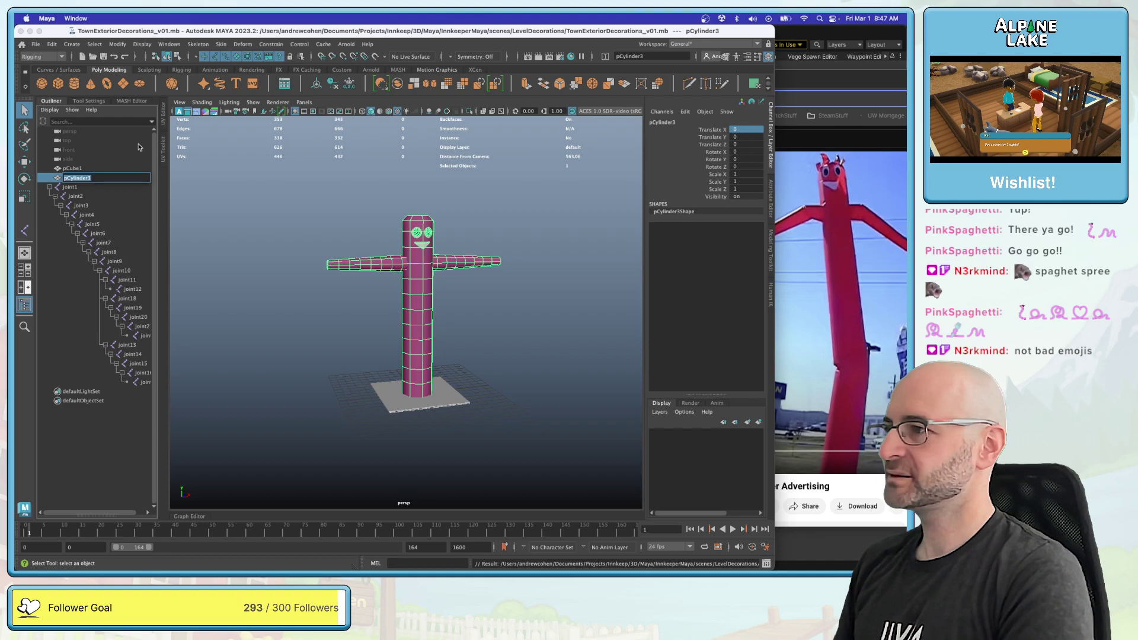
# Step: Rename pCylinder3 to wacky_dancer_GEO
pyautogui.write('wacky_dacner')
pyautogui.press('BackSpace')
pyautogui.press('BackSpace')
pyautogui.press('BackSpace')
pyautogui.press('BackSpace')
pyautogui.write('ncer_GEO')
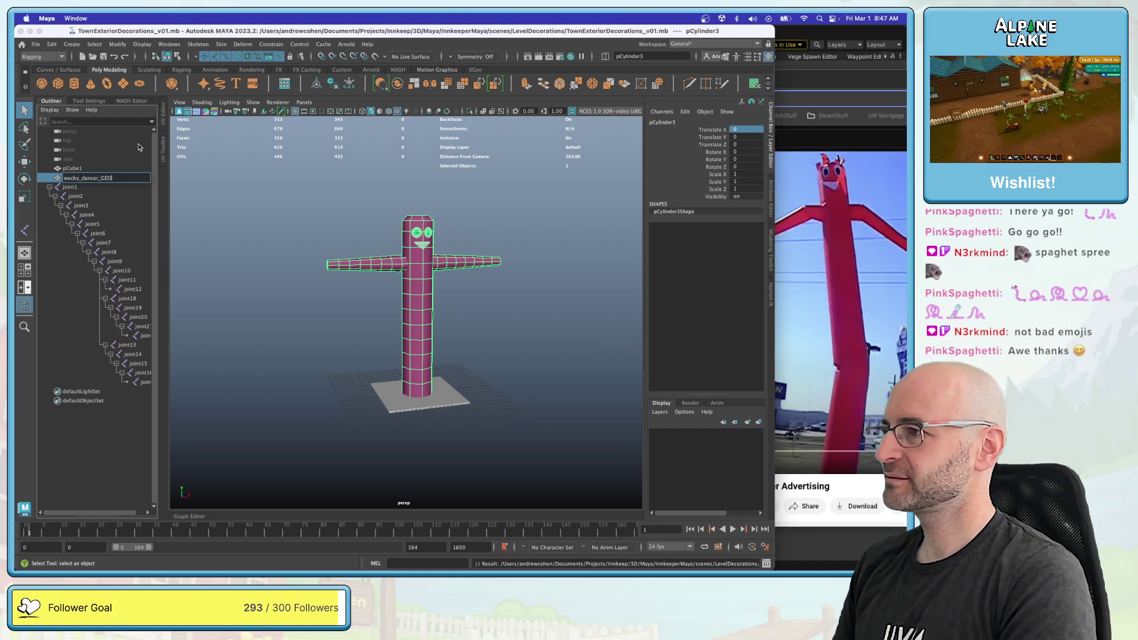
pyautogui.press('Return')
# Step: Bind wacky_dancer_GEO to the joint1 skeleton with Bind Skin, creating skinCluster1
pyautogui.click(98, 187)
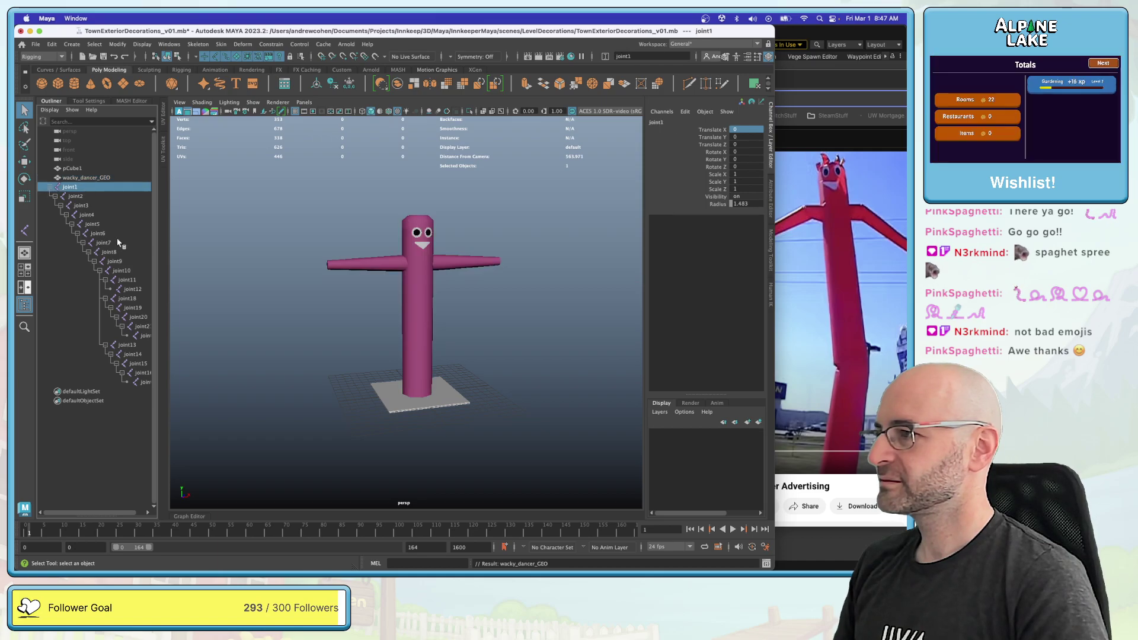
pyautogui.keyDown('shift'); pyautogui.click(142, 382); pyautogui.keyUp('shift')
pyautogui.keyDown('ctrl'); pyautogui.click(87, 178); pyautogui.keyUp('ctrl')
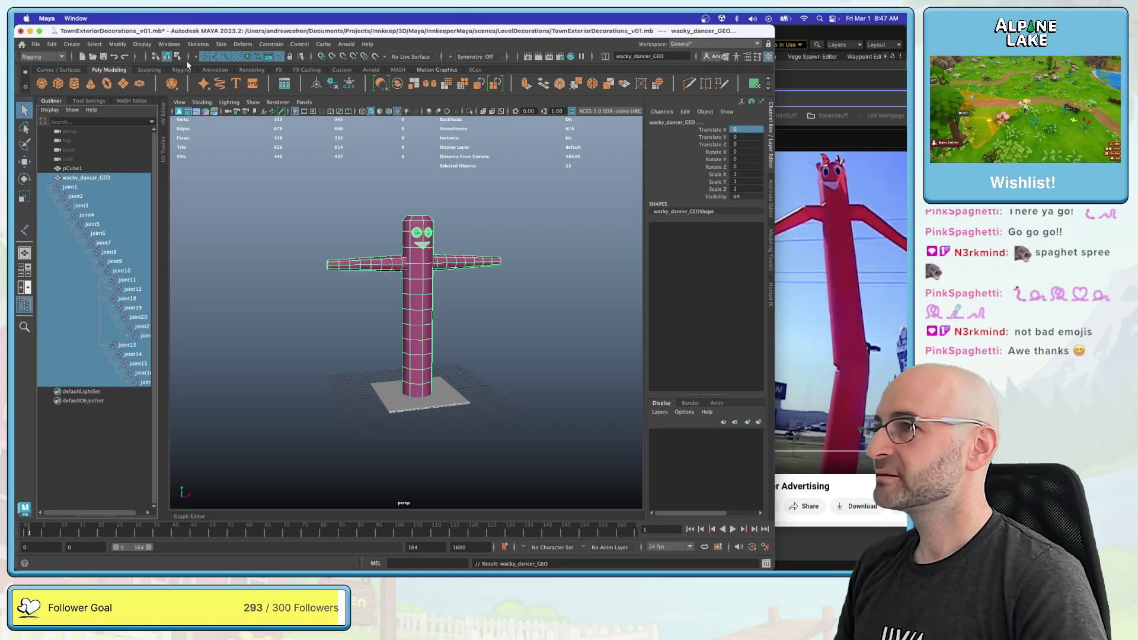
pyautogui.click(220, 44)
pyautogui.click(231, 69)
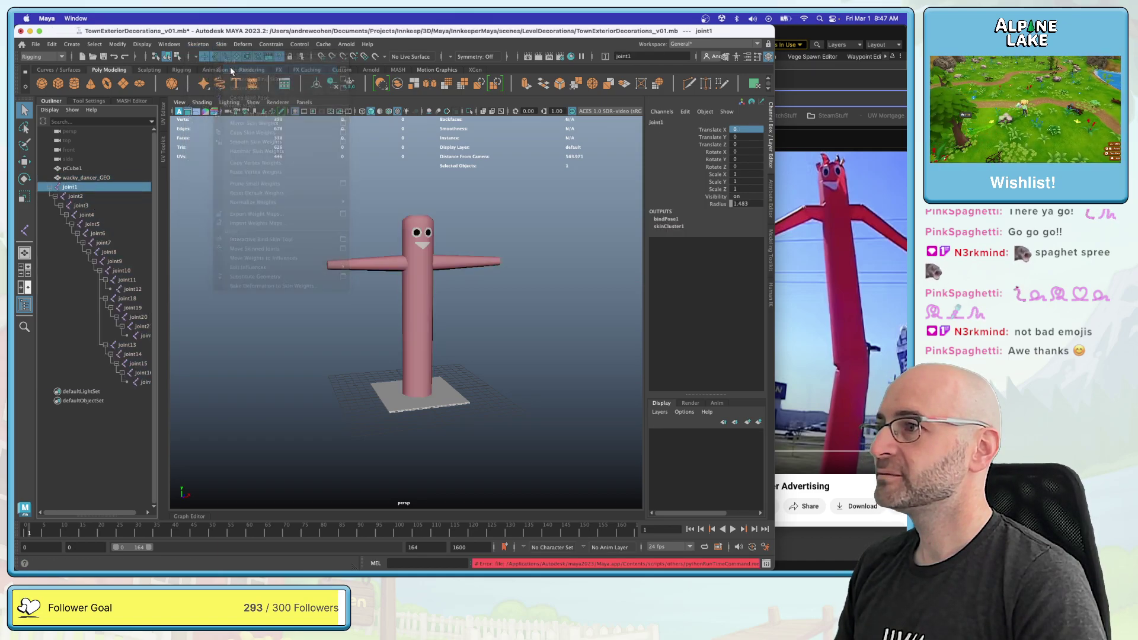
pyautogui.click(280, 179)
pyautogui.keyDown('alt'); pyautogui.moveTo(375, 300); pyautogui.dragTo(383, 264, button='middle'); pyautogui.keyUp('alt')
pyautogui.press('4')
pyautogui.keyDown('alt'); pyautogui.moveTo(387, 268); pyautogui.dragTo(489, 334, button='right'); pyautogui.keyUp('alt')
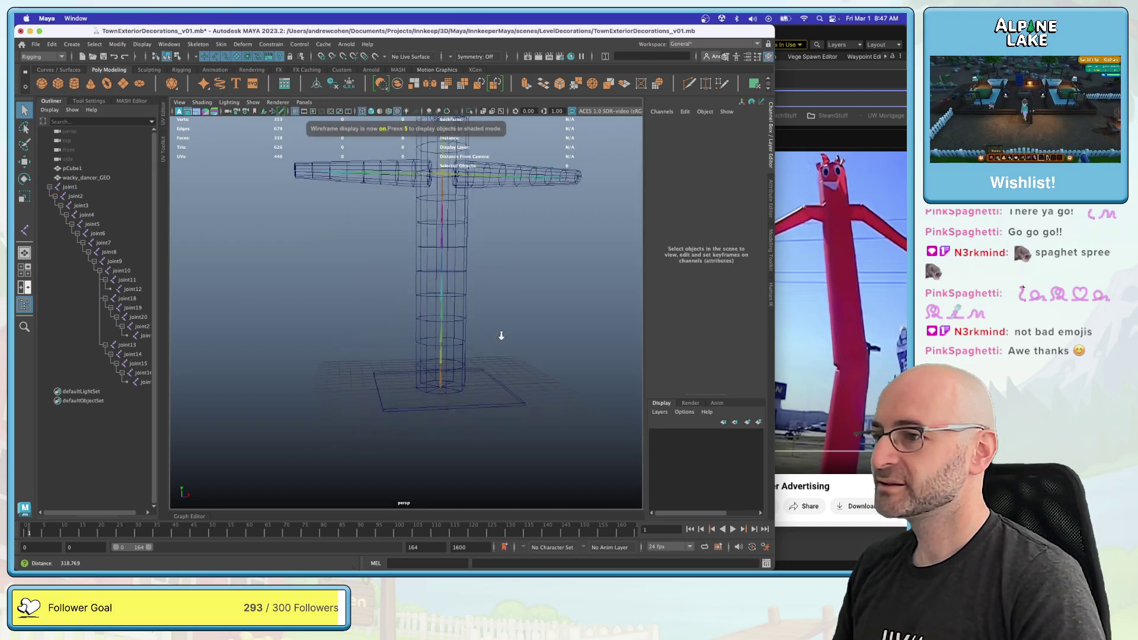
pyautogui.scroll(2, 489, 334)
pyautogui.scroll(-3, 505, 290)
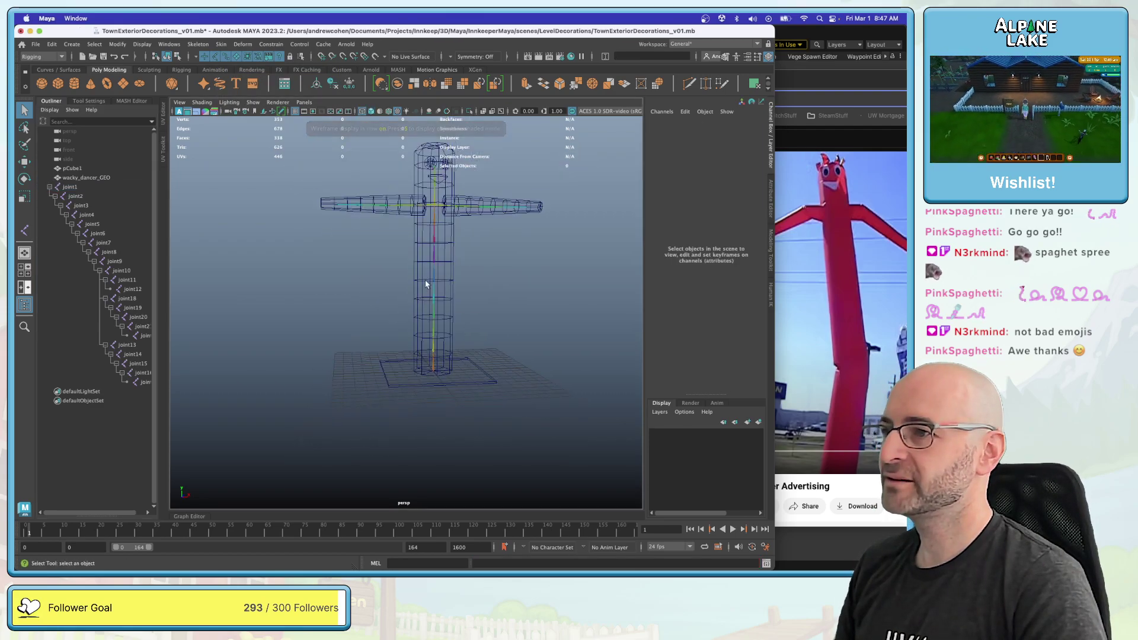
pyautogui.moveTo(326, 220); pyautogui.dragTo(530, 407)
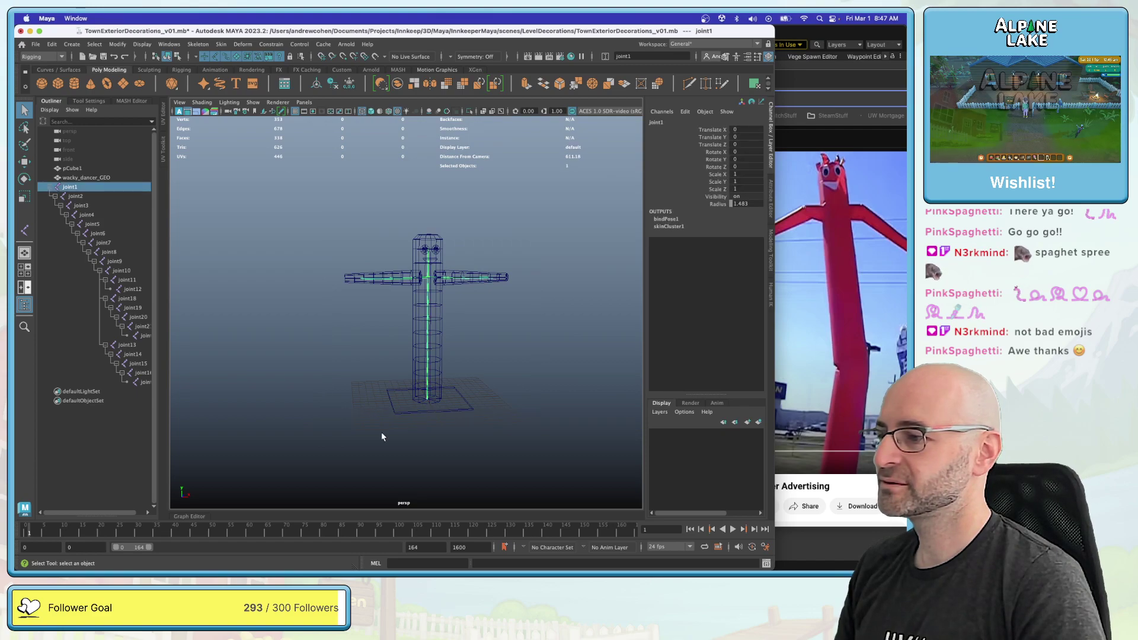
pyautogui.click(58, 543)
pyautogui.write('1')
pyautogui.click(68, 547)
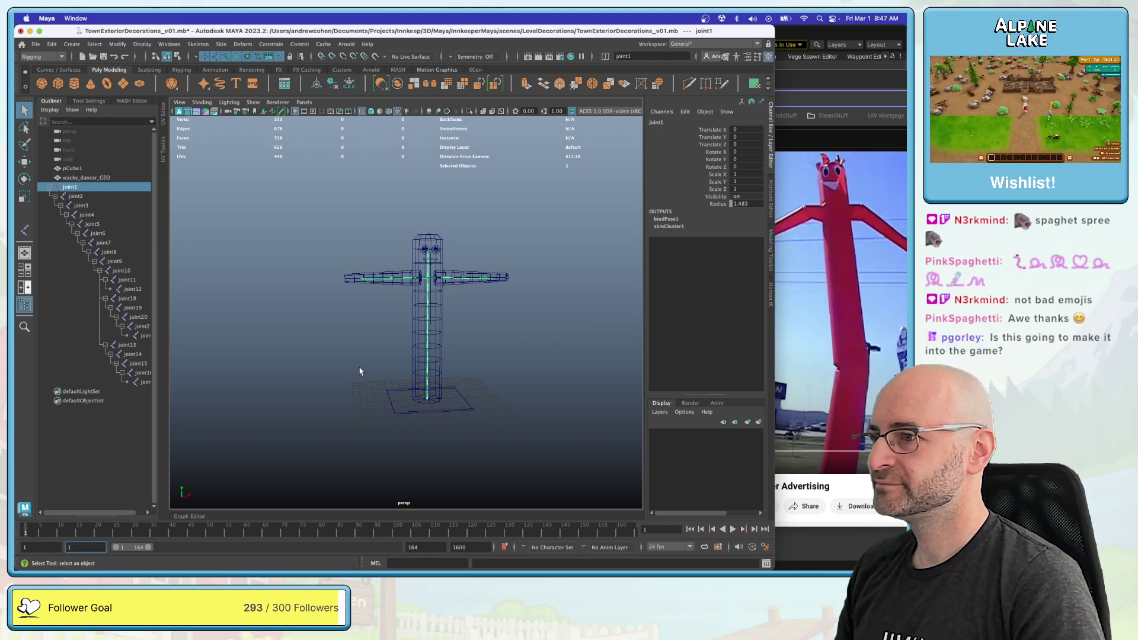
pyautogui.write('W')
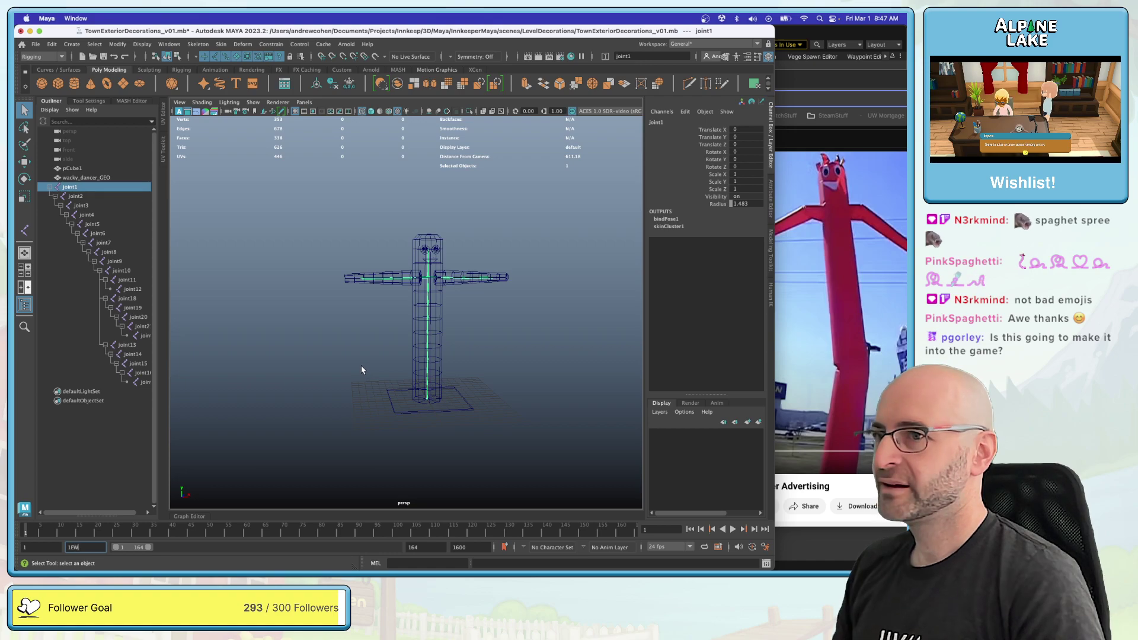
pyautogui.keyDown('shift'); pyautogui.click(143, 382); pyautogui.keyUp('shift')
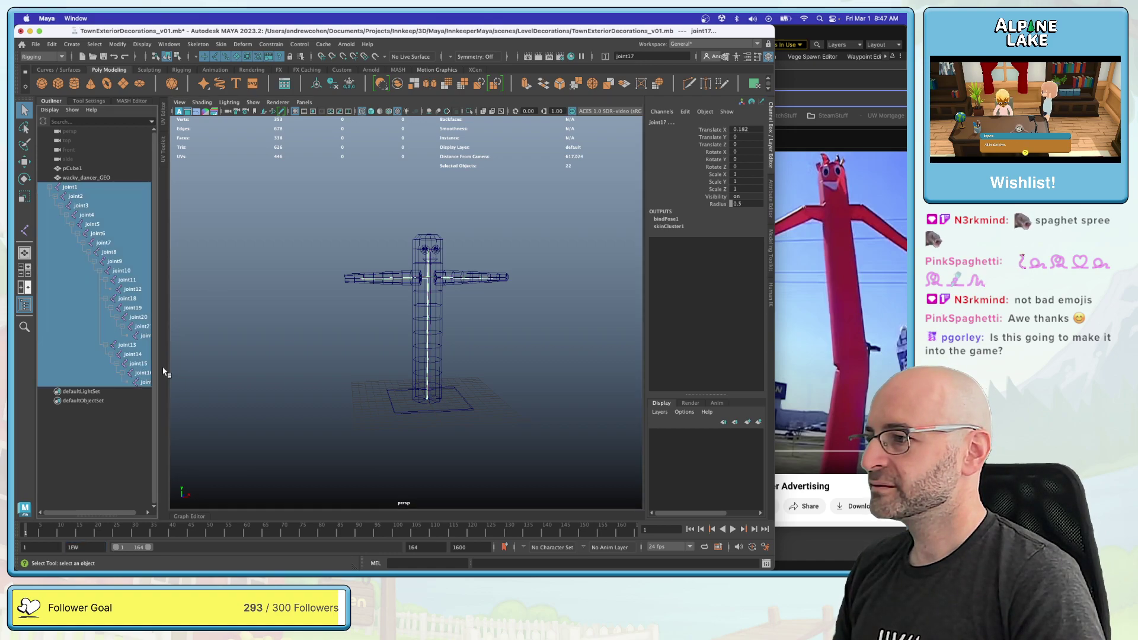
pyautogui.scroll(2, 456, 297)
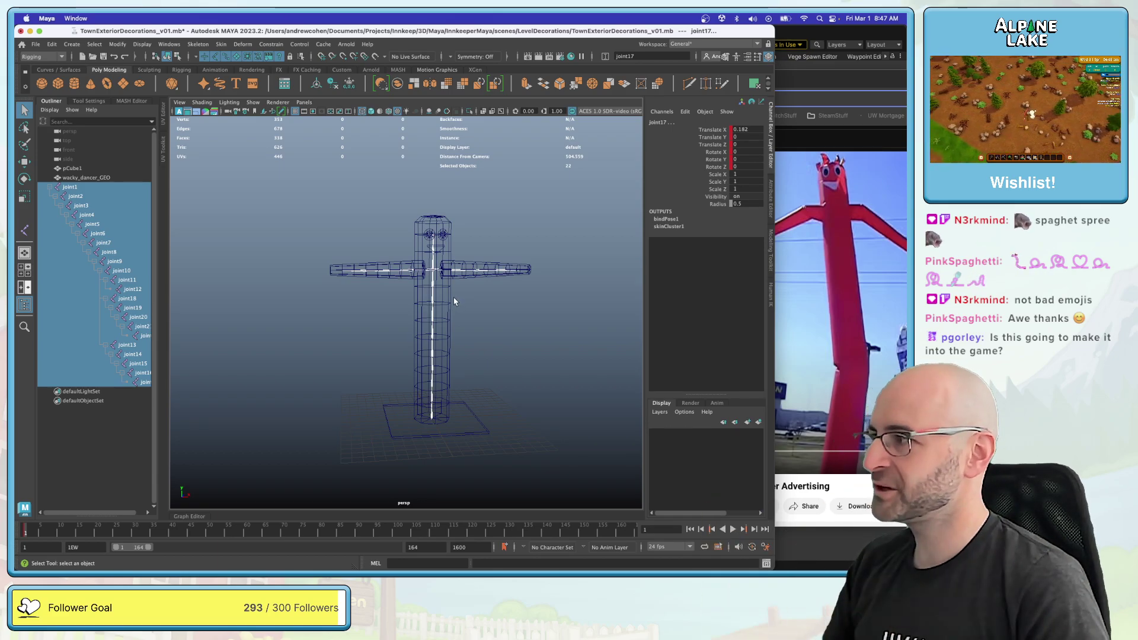
pyautogui.keyDown('alt'); pyautogui.moveTo(520, 335); pyautogui.dragTo(518, 322, button='middle'); pyautogui.keyUp('alt')
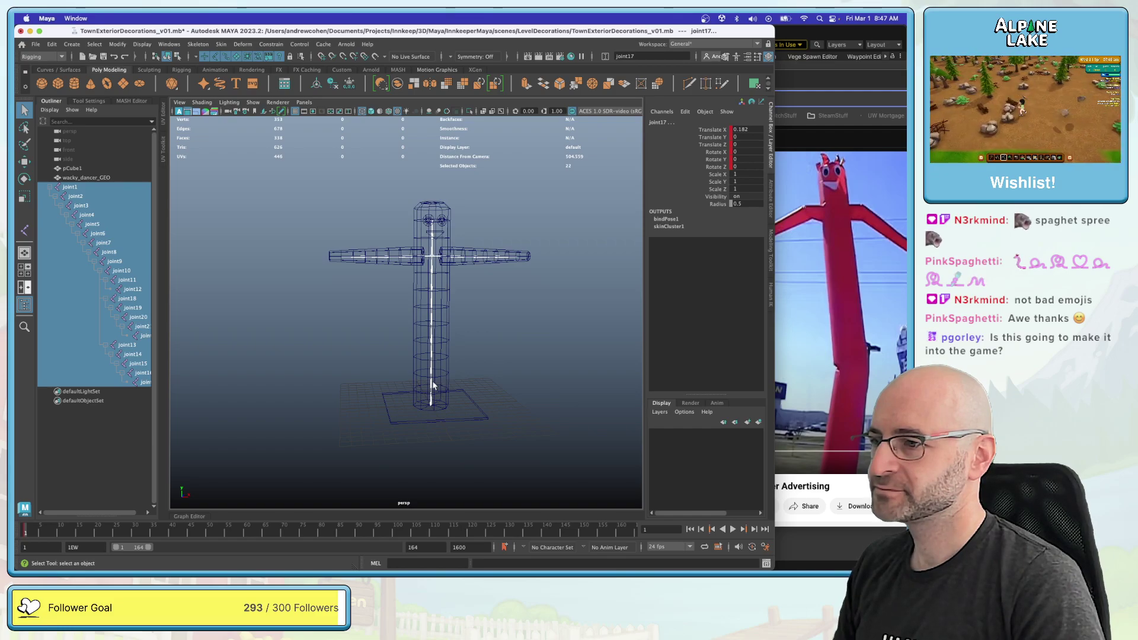
pyautogui.press('e')
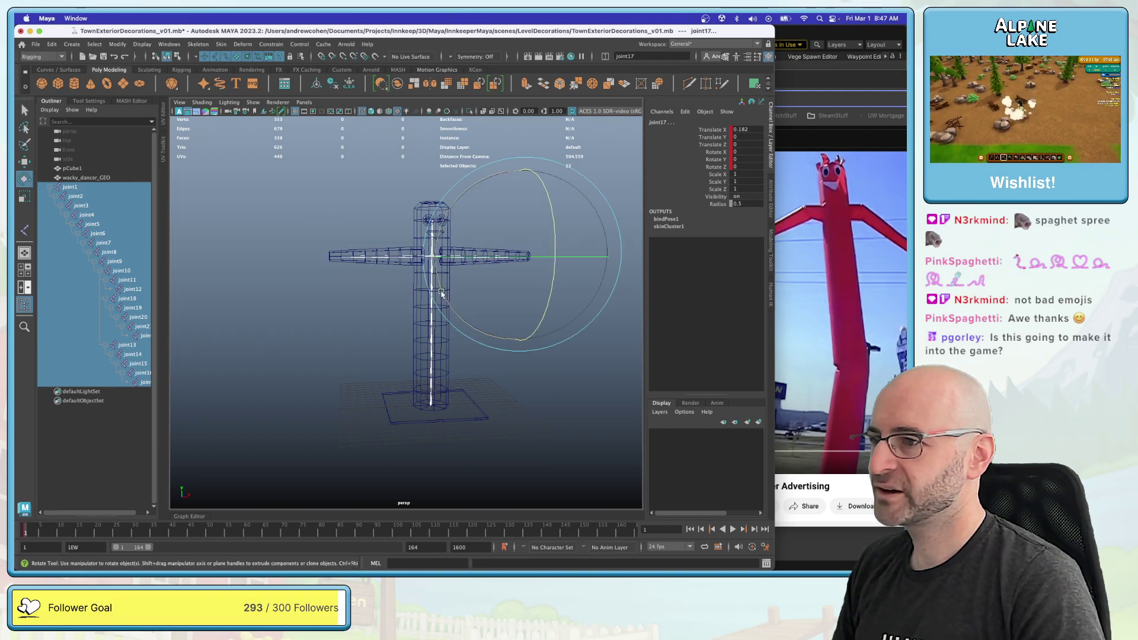
pyautogui.moveTo(451, 279); pyautogui.dragTo(455, 268)
pyautogui.keyDown('alt'); pyautogui.moveTo(447, 258); pyautogui.dragTo(430, 278, button='middle'); pyautogui.keyUp('alt')
pyautogui.press('super+z')
pyautogui.keyDown('alt'); pyautogui.moveTo(473, 259); pyautogui.dragTo(432, 299); pyautogui.keyUp('alt')
pyautogui.moveTo(538, 270); pyautogui.dragTo(540, 255)
pyautogui.press('super+z')
pyautogui.moveTo(472, 331); pyautogui.dragTo(480, 344)
pyautogui.press('z')
pyautogui.press('q')
pyautogui.keyDown('alt'); pyautogui.moveTo(556, 353); pyautogui.dragTo(438, 243); pyautogui.keyUp('alt')
# Step: Select joints joint1 through joint12, test-rotate them and undo the bend
pyautogui.click(89, 187)
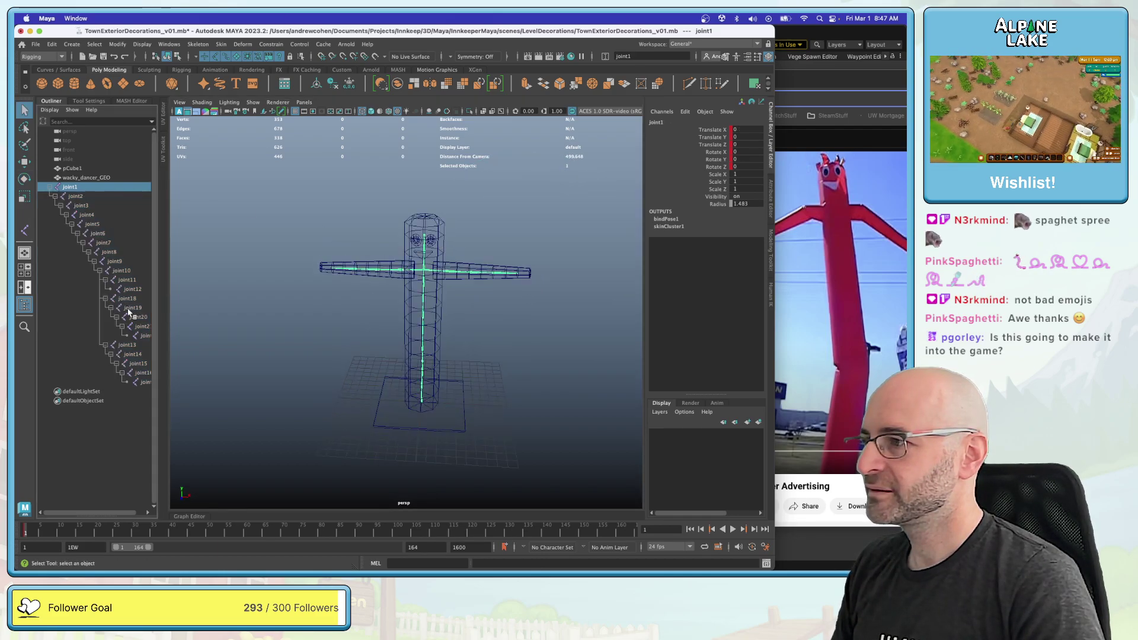
pyautogui.keyDown('shift'); pyautogui.click(131, 290); pyautogui.keyUp('shift')
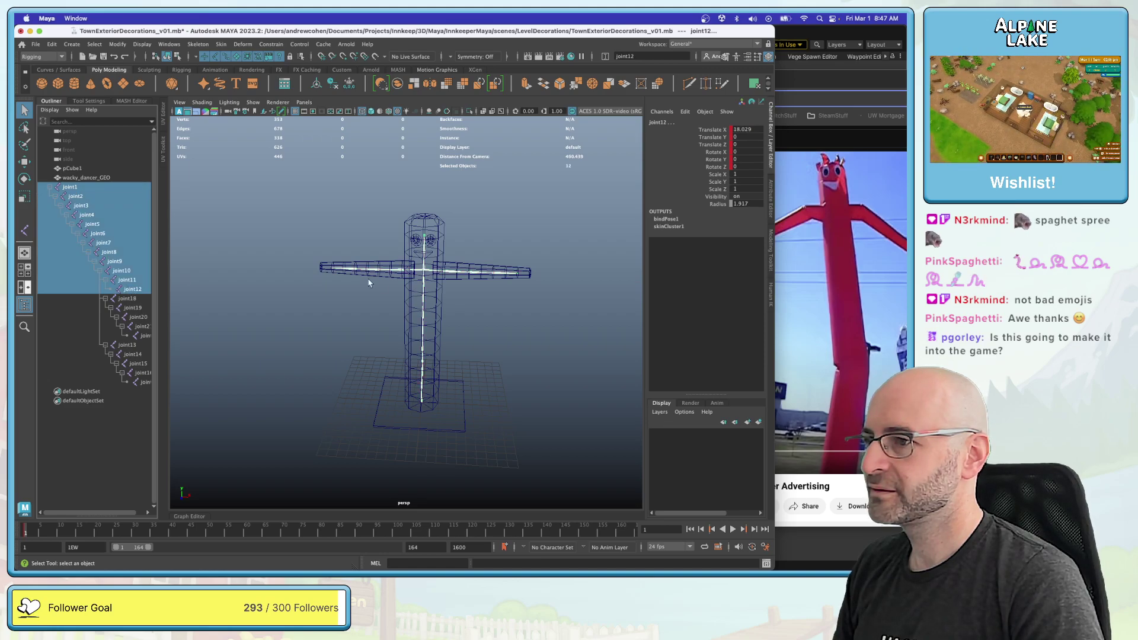
pyautogui.press('e')
pyautogui.moveTo(369, 241); pyautogui.dragTo(374, 234)
pyautogui.hotkey('ctrl', 'z')
pyautogui.press('q')
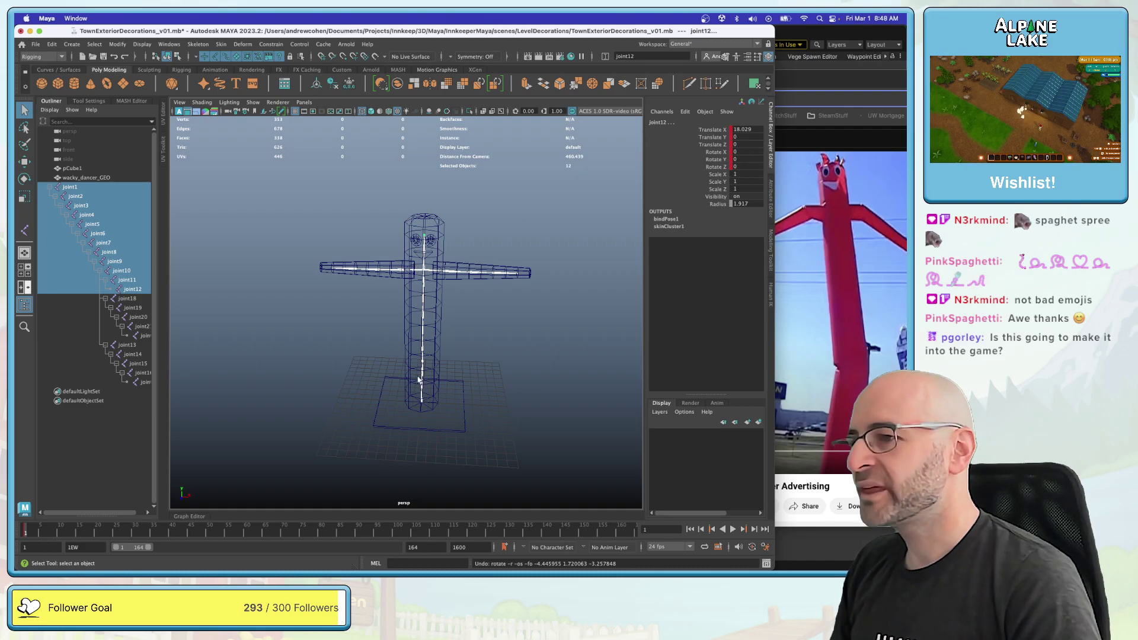
pyautogui.press('super+z')
pyautogui.press('super+z')
pyautogui.press('super+z')
pyautogui.press('super+z')
pyautogui.press('super+z')
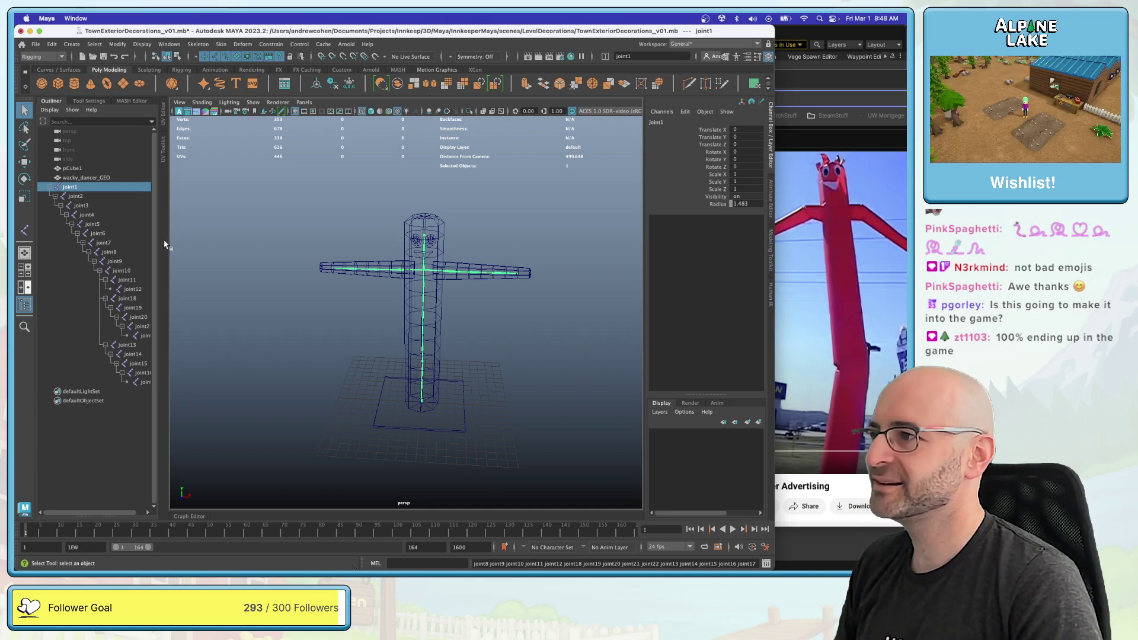
# Step: Widen the Outliner, test-rotate joint1 from a front view, undo it and select joint1 to joint17
pyautogui.moveTo(160, 259); pyautogui.dragTo(180, 260)
pyautogui.keyDown('alt'); pyautogui.moveTo(273, 256); pyautogui.dragTo(406, 242); pyautogui.keyUp('alt')
pyautogui.scroll(4, 405, 243)
pyautogui.keyDown('alt'); pyautogui.moveTo(405, 243); pyautogui.dragTo(392, 251, button='middle'); pyautogui.keyUp('alt')
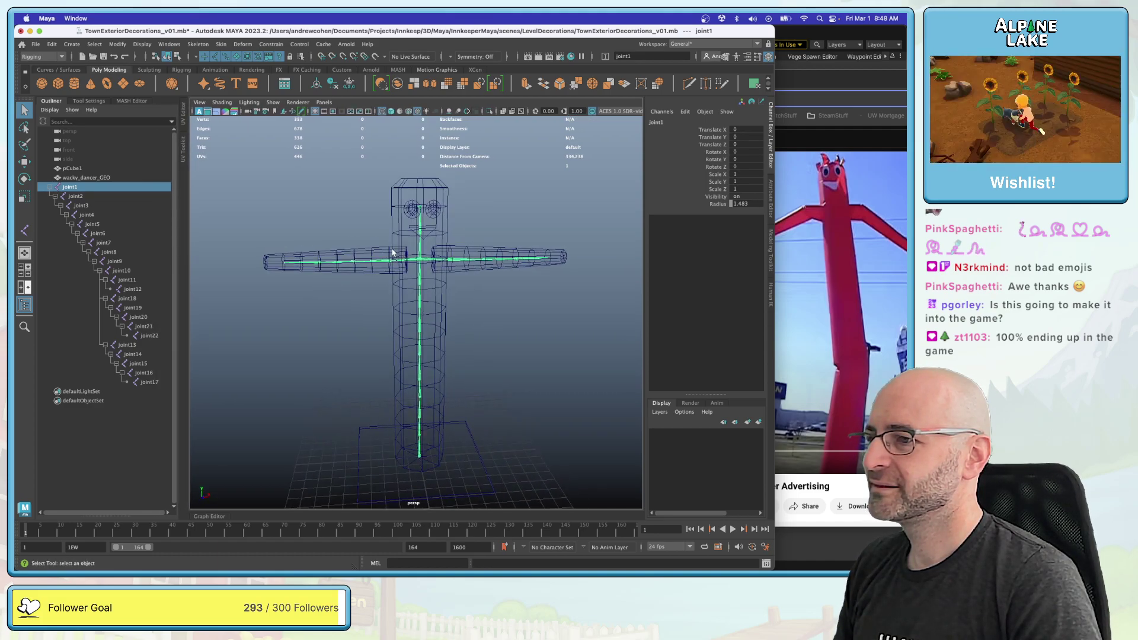
pyautogui.moveTo(417, 271); pyautogui.dragTo(459, 467)
pyautogui.press('e')
pyautogui.moveTo(391, 409)
pyautogui.mouseDown()
pyautogui.moveTo(386, 420)
pyautogui.moveTo(387, 394)
pyautogui.mouseUp()
pyautogui.press('z')
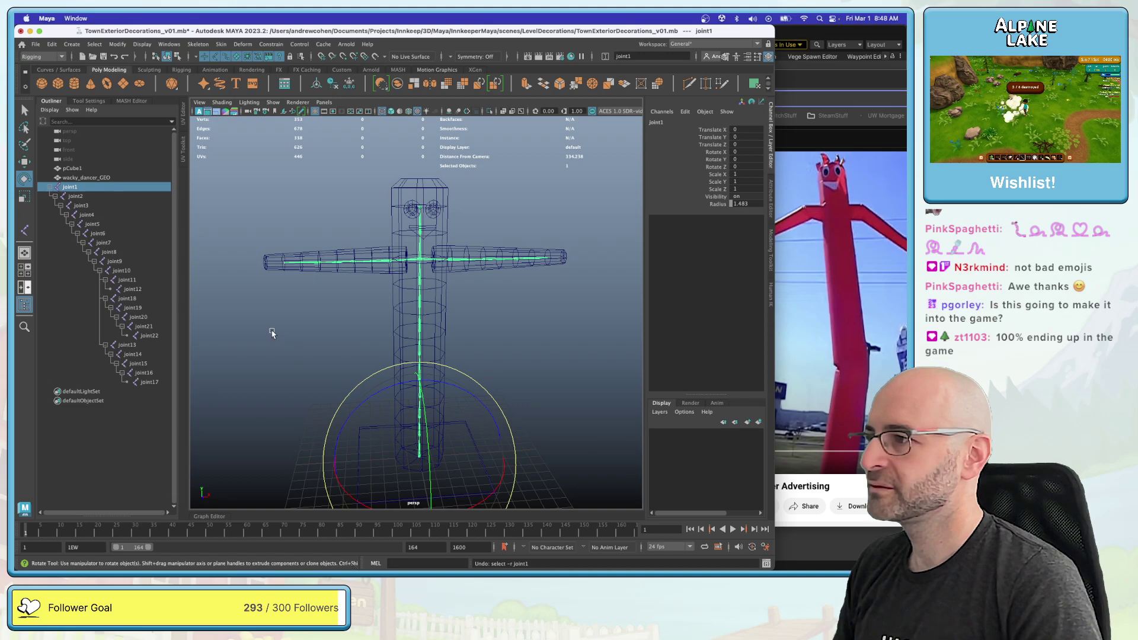
pyautogui.press('q')
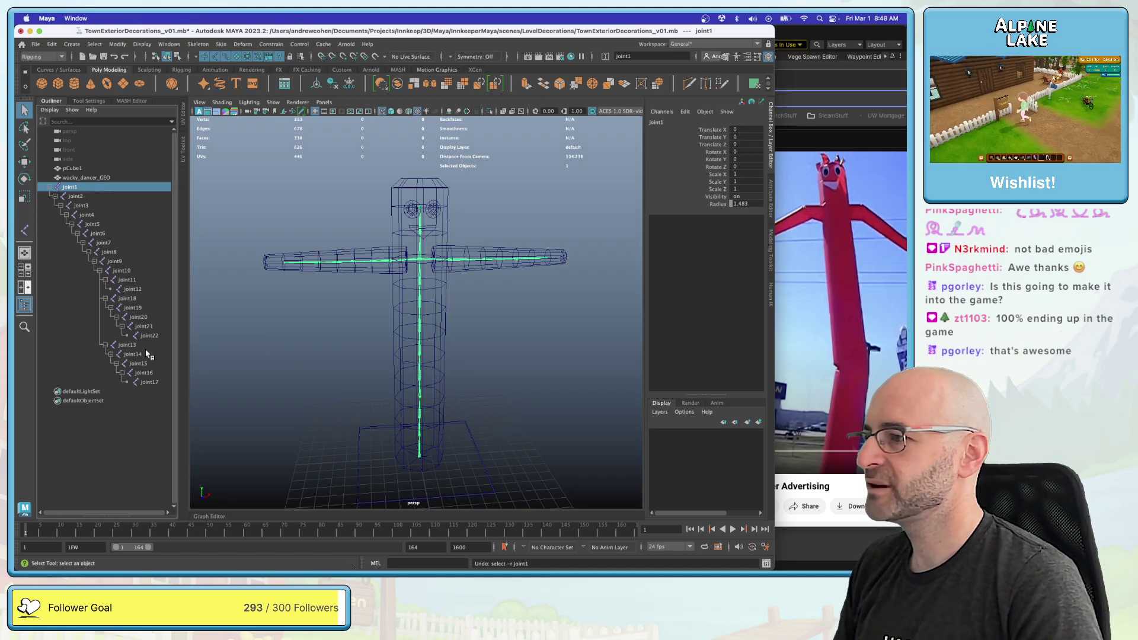
pyautogui.keyDown('shift'); pyautogui.click(148, 382); pyautogui.keyUp('shift')
# Step: Bind wacky_dancer_GEO to the joint1–joint17 skeleton with Bind Skin, then select joints joint1–joint11
pyautogui.keyDown('shift'); pyautogui.click(89, 177); pyautogui.keyUp('shift')
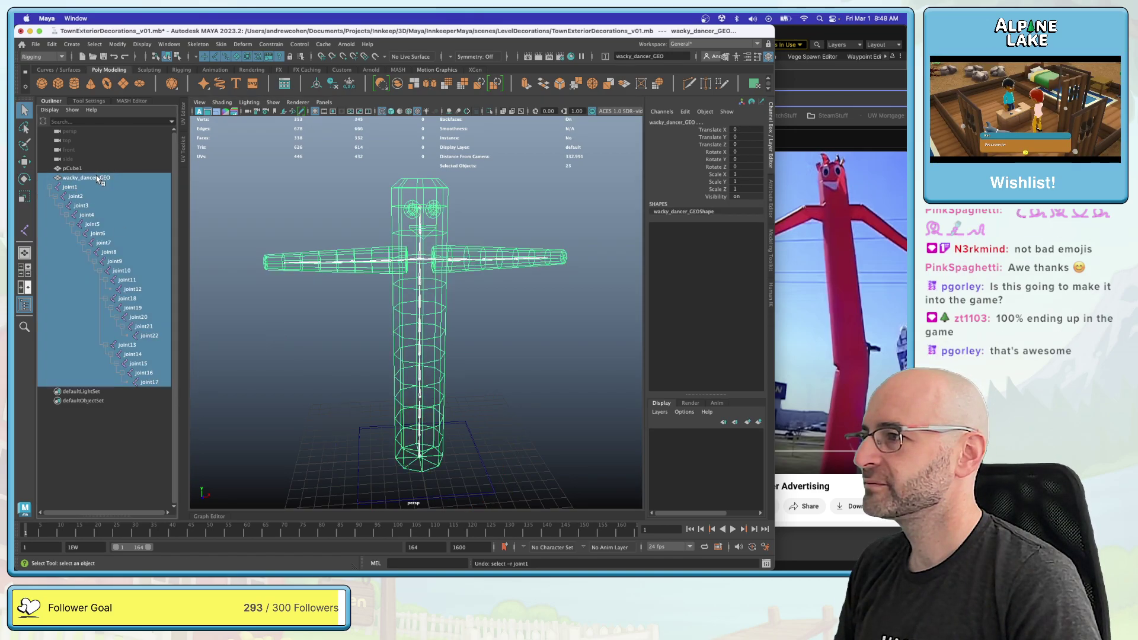
pyautogui.click(198, 45)
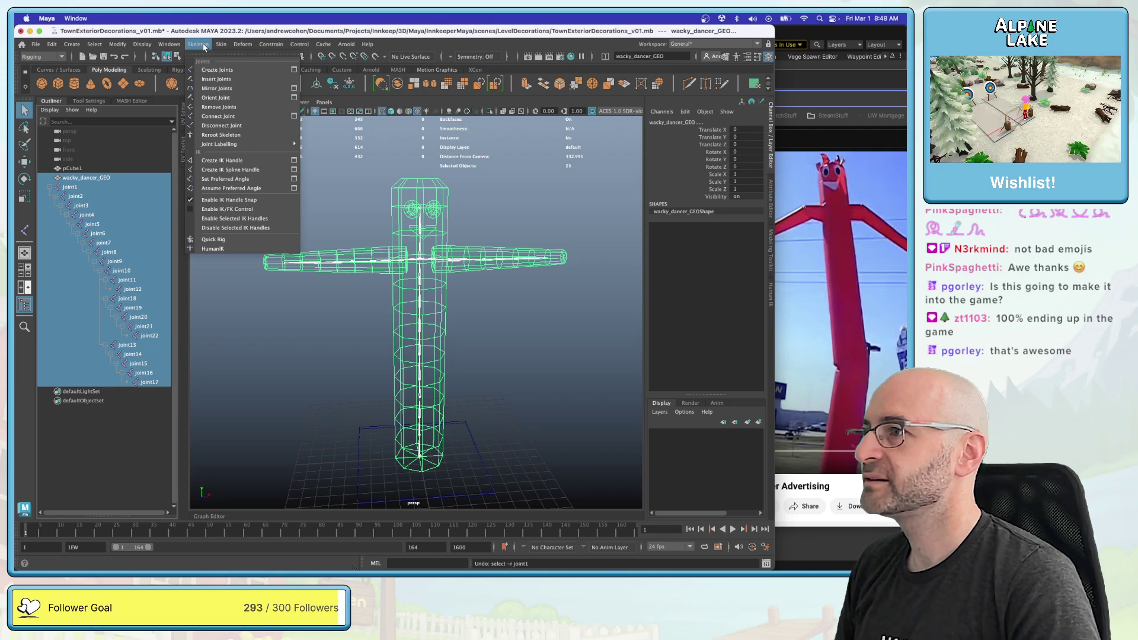
pyautogui.click(203, 46)
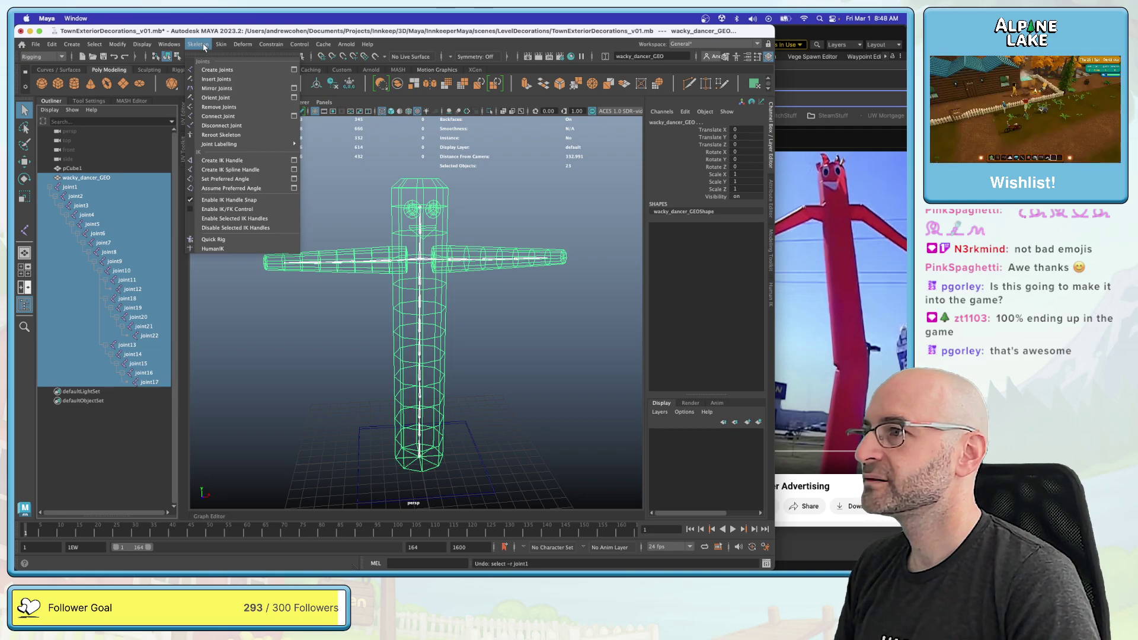
pyautogui.click(202, 45)
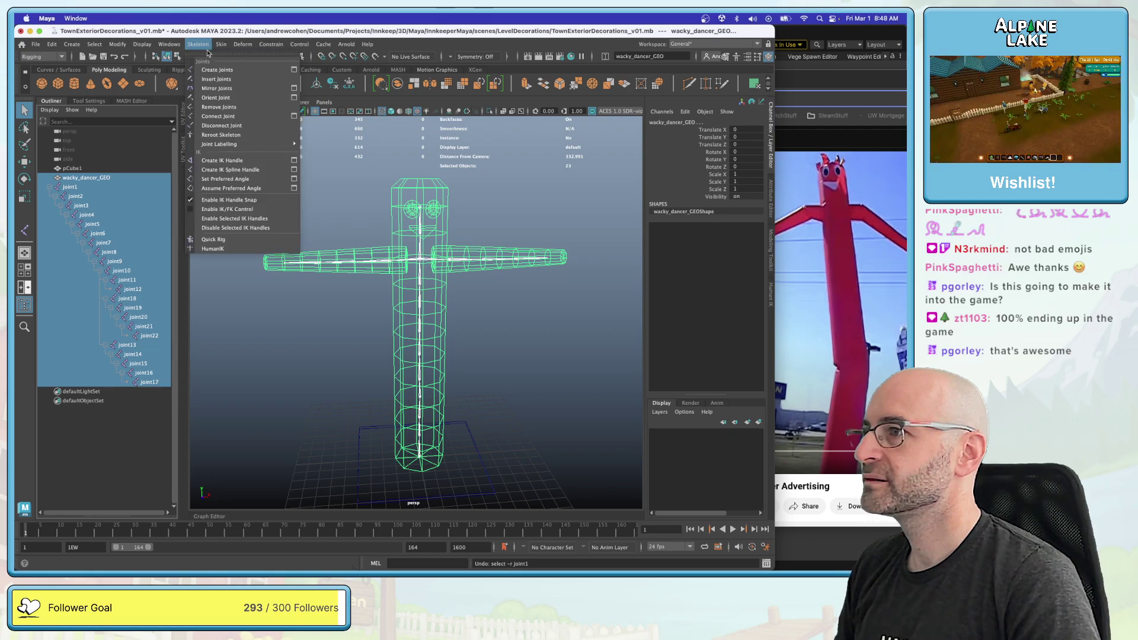
pyautogui.moveTo(216, 48)
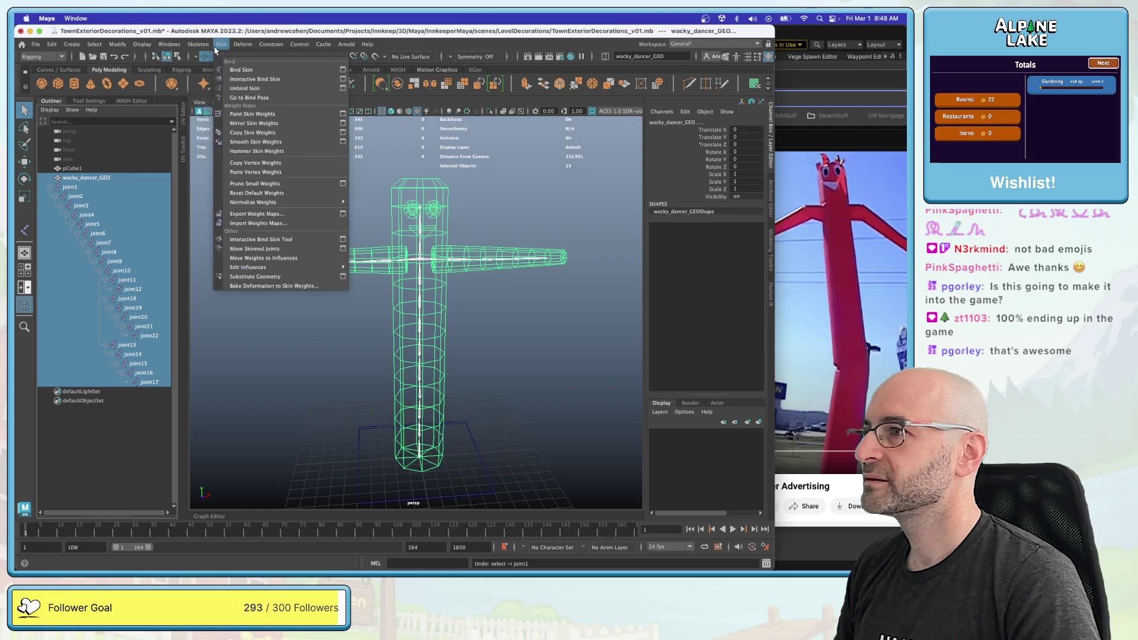
pyautogui.click(243, 70)
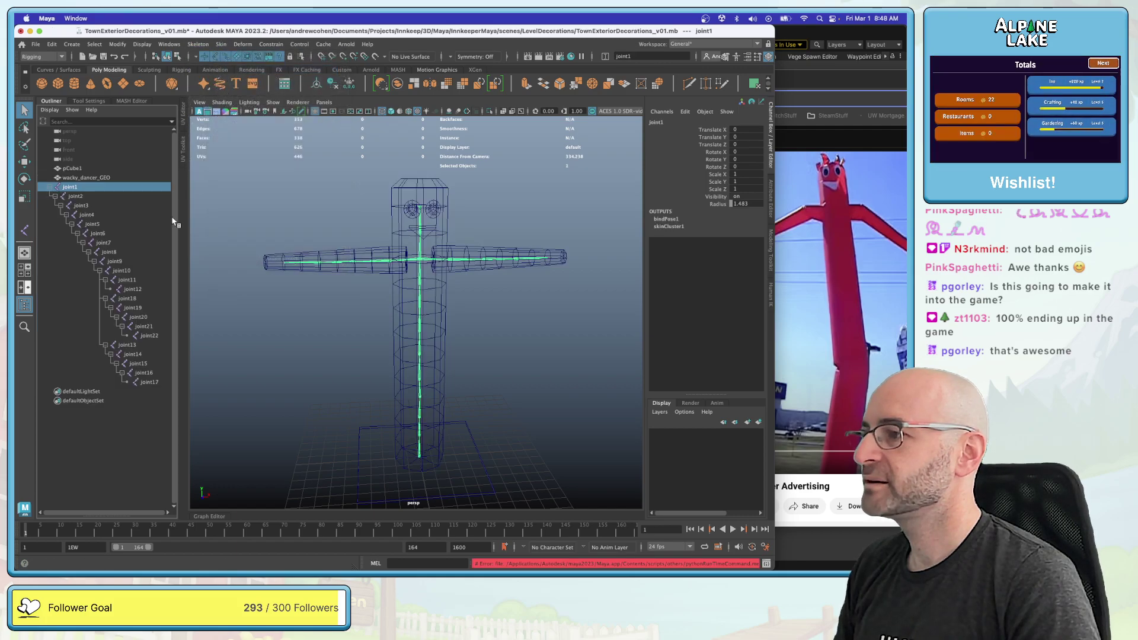
pyautogui.keyDown('shift'); pyautogui.click(128, 281); pyautogui.keyUp('shift')
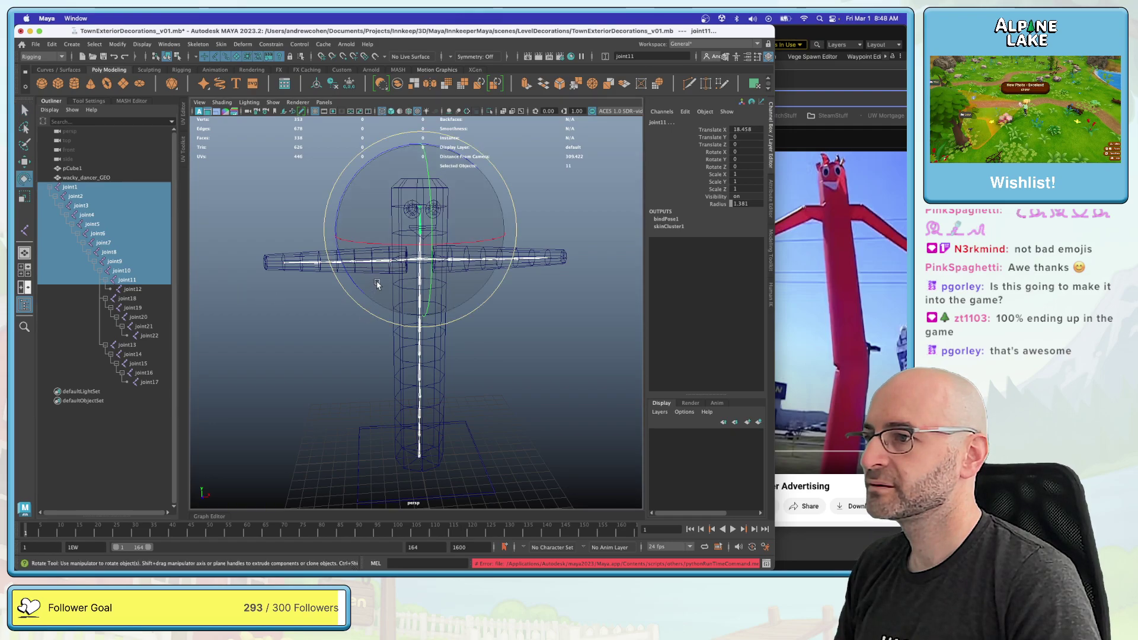
pyautogui.moveTo(398, 280); pyautogui.dragTo(456, 476)
pyautogui.press('e')
pyautogui.moveTo(387, 421); pyautogui.dragTo(427, 380)
pyautogui.press('z')
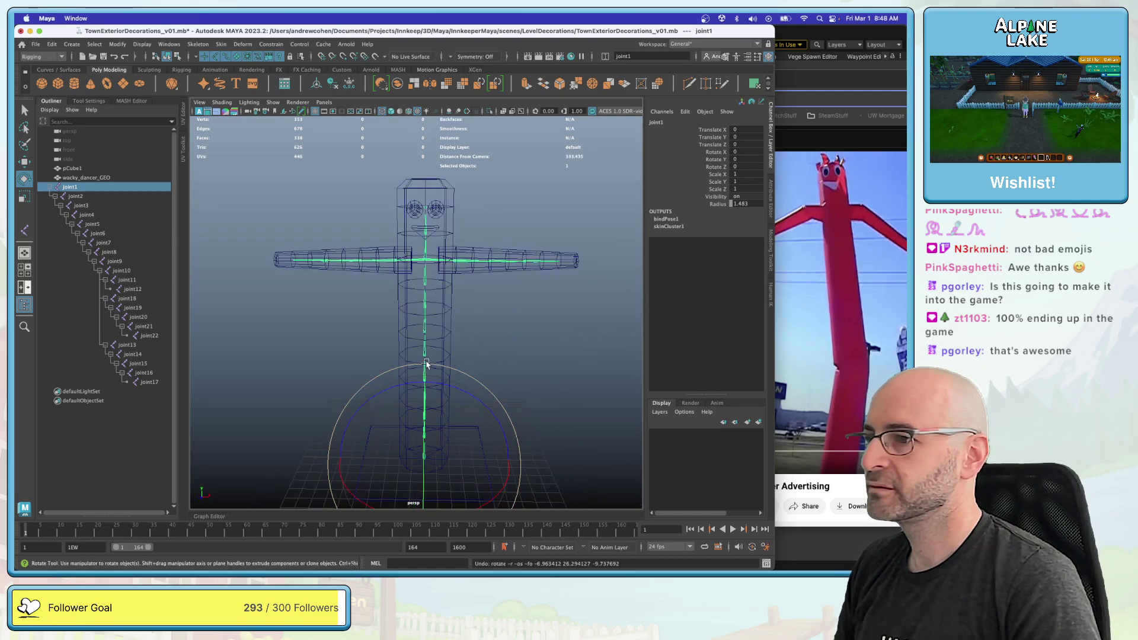
pyautogui.keyDown('shift'); pyautogui.click(128, 265); pyautogui.keyUp('shift')
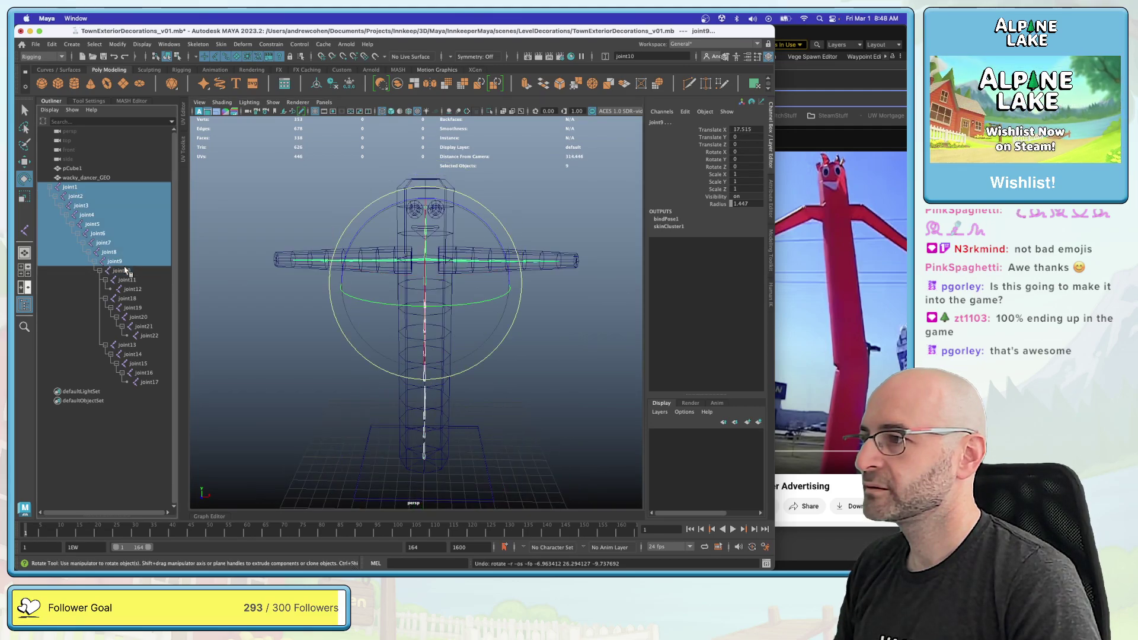
pyautogui.keyDown('shift'); pyautogui.click(121, 270); pyautogui.keyUp('shift')
pyautogui.moveTo(388, 236); pyautogui.dragTo(425, 252)
pyautogui.press('z')
pyautogui.keyDown('ctrl'); pyautogui.click(121, 262); pyautogui.keyUp('ctrl')
pyautogui.press('z')
pyautogui.press('z')
pyautogui.press('z')
pyautogui.press('z')
pyautogui.press('z')
pyautogui.press('z')
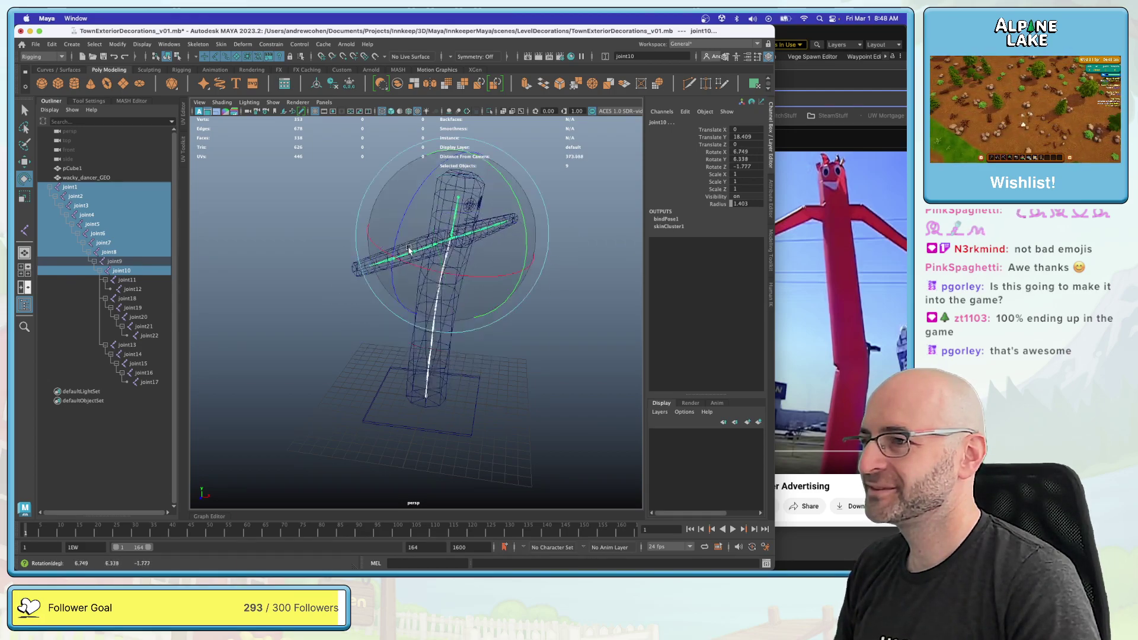
pyautogui.press('q')
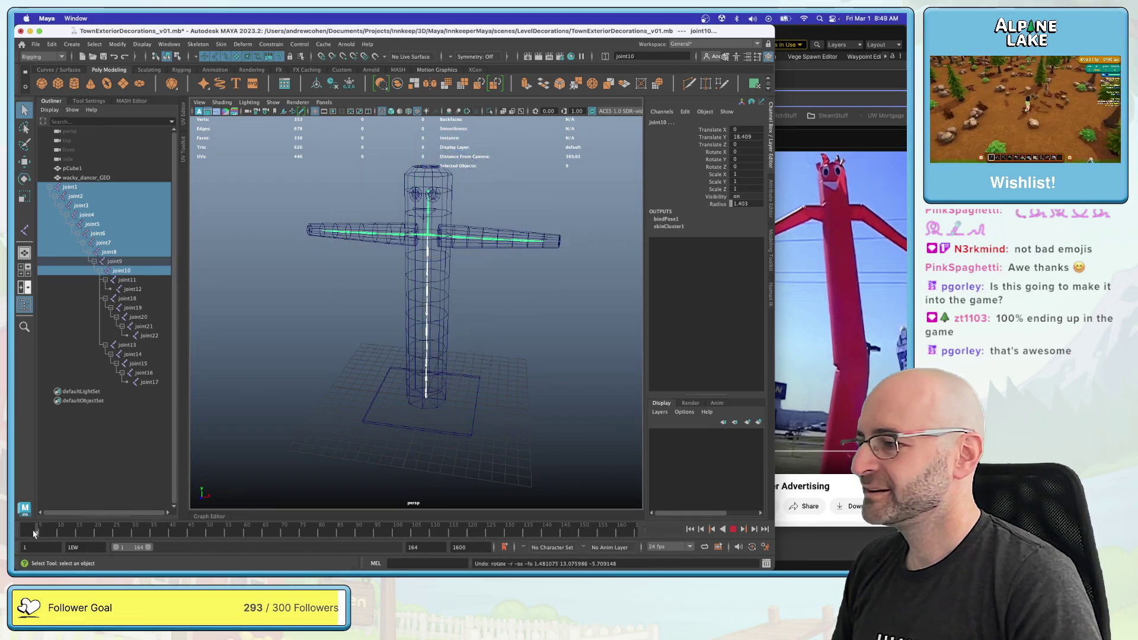
pyautogui.keyDown('alt'); pyautogui.moveTo(243, 303); pyautogui.dragTo(166, 281); pyautogui.keyUp('alt')
pyautogui.click(304, 294)
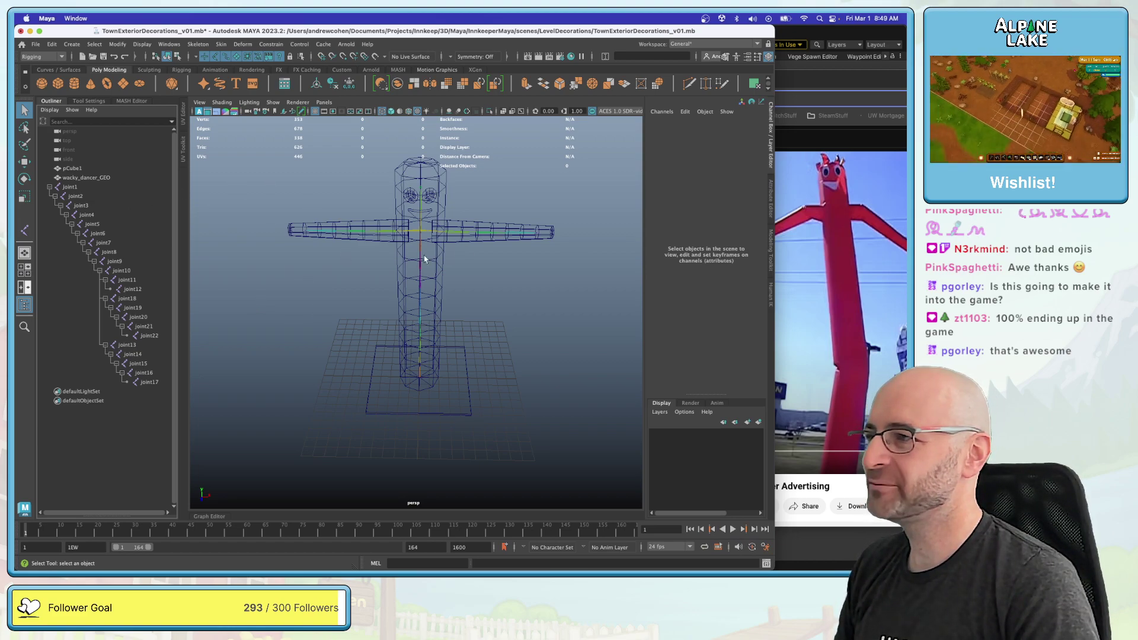
pyautogui.click(70, 187)
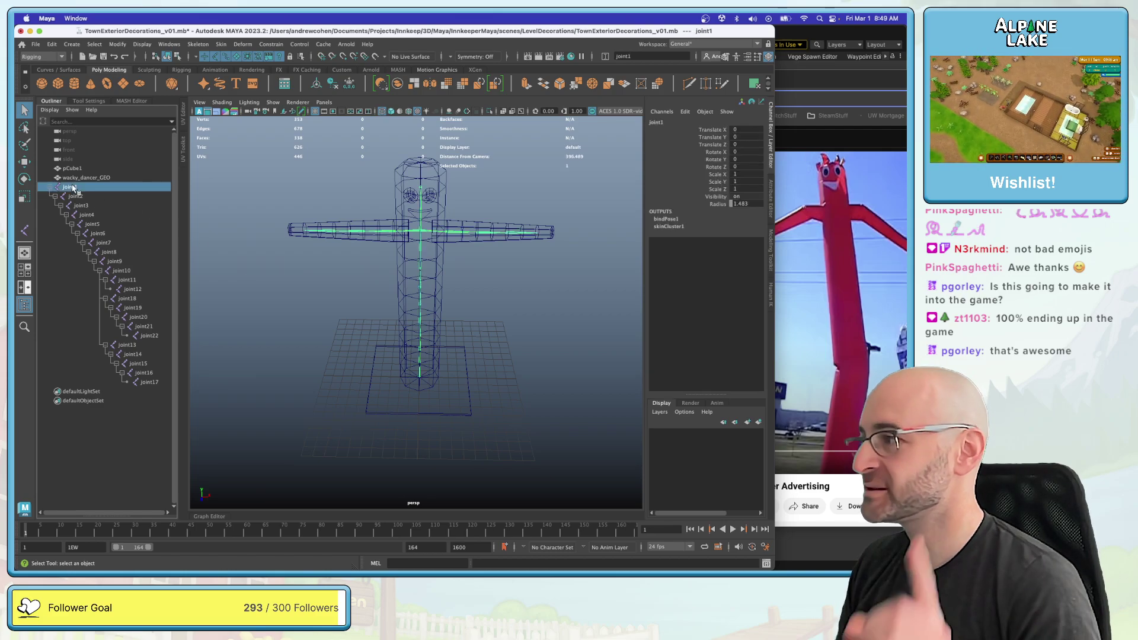